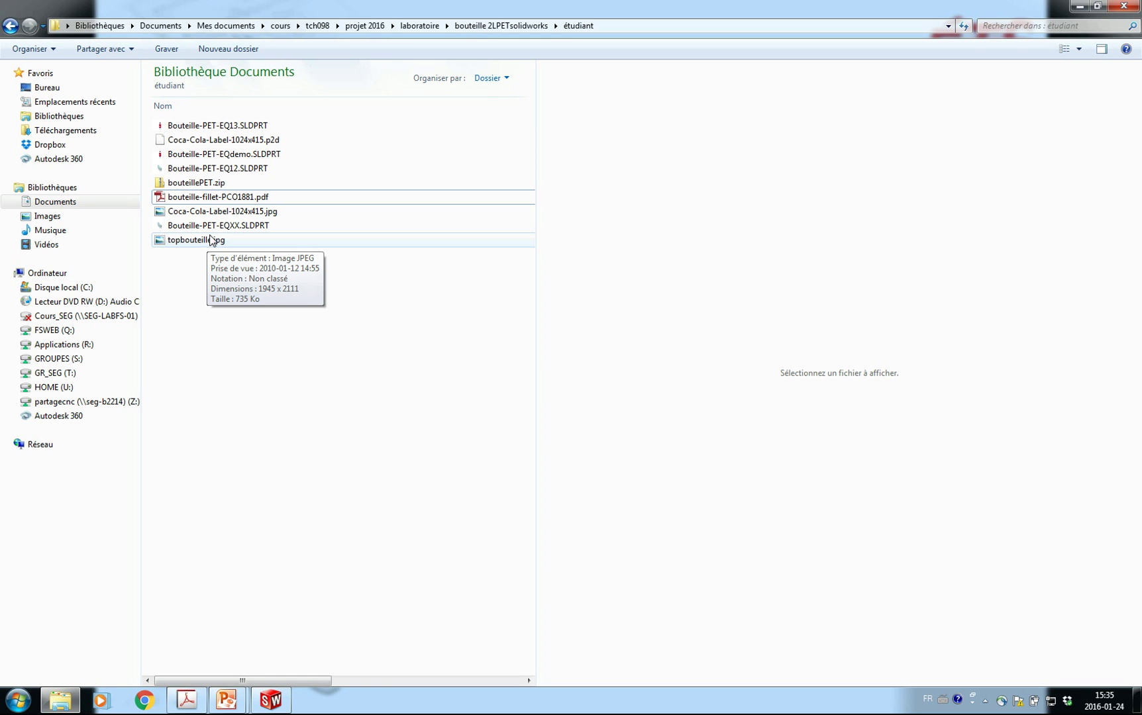
Open Bouteille-PET-EQXX.SLDPRT in SolidWorks and examine the bottle-base profile sketches from several angles.
{"action": "left_click", "coordinate": [216, 226]}
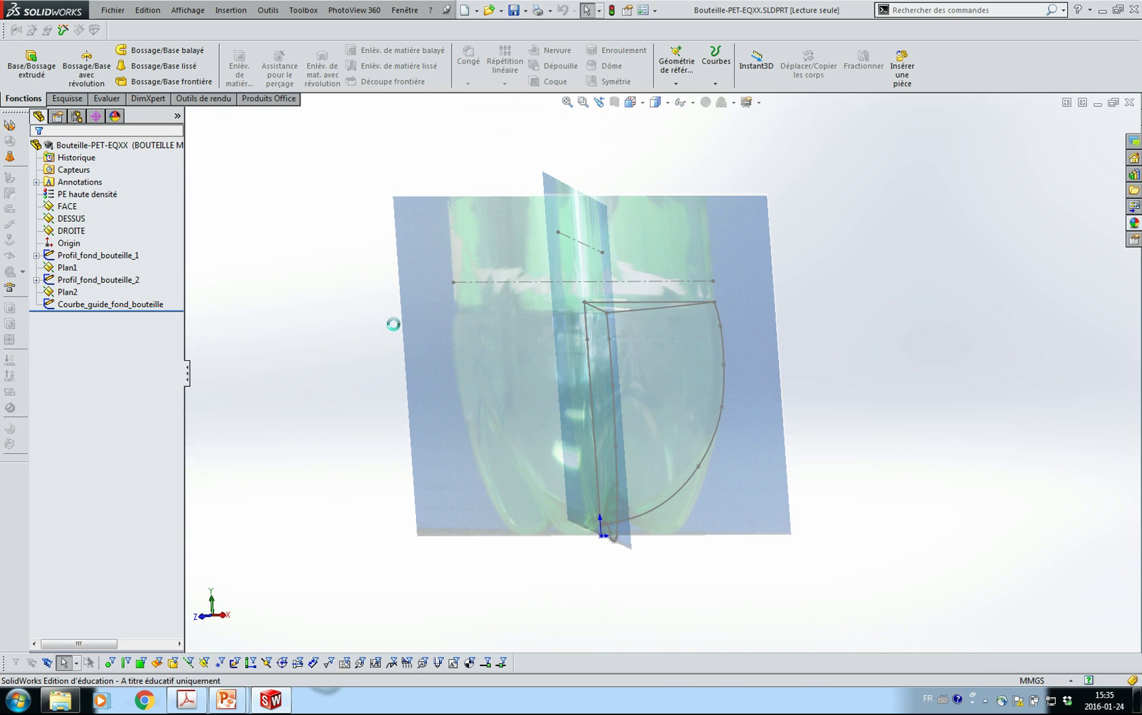
{"action": "left_click", "coordinate": [99, 281]}
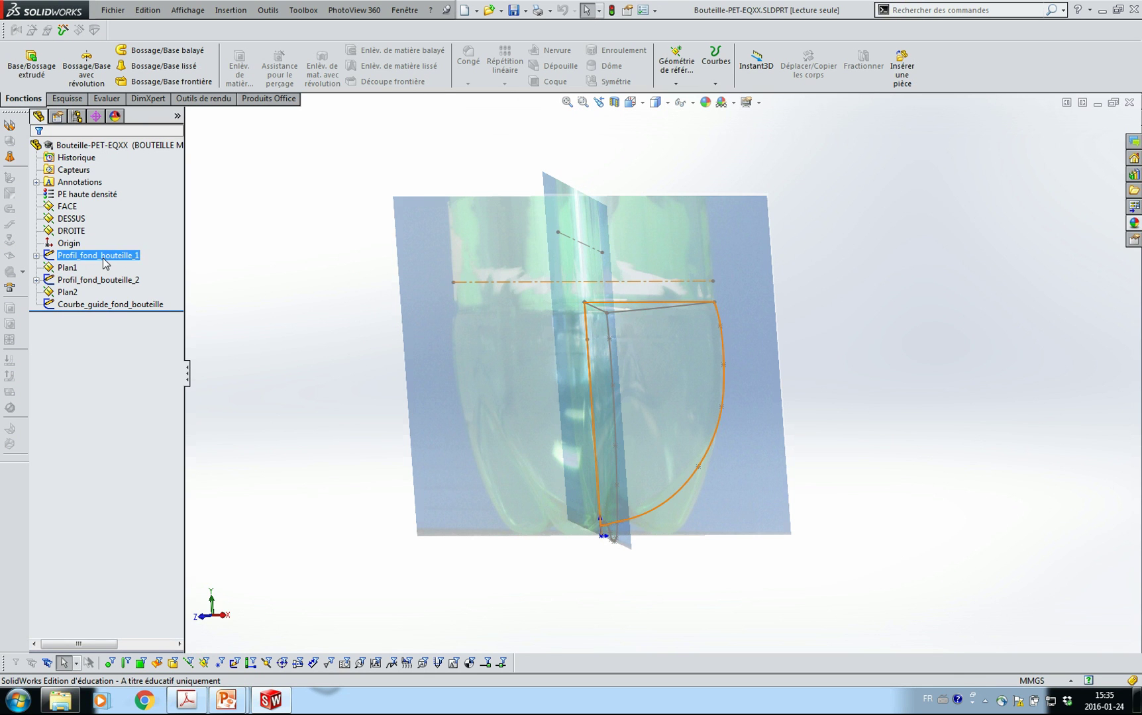
{"action": "mouse_move", "coordinate": [565, 428]}
{"action": "middle_mouse_down"}
{"action": "mouse_move", "coordinate": [522, 421]}
{"action": "mouse_move", "coordinate": [517, 433]}
{"action": "mouse_move", "coordinate": [566, 454]}
{"action": "mouse_move", "coordinate": [559, 433]}
{"action": "mouse_move", "coordinate": [588, 433]}
{"action": "middle_mouse_up"}
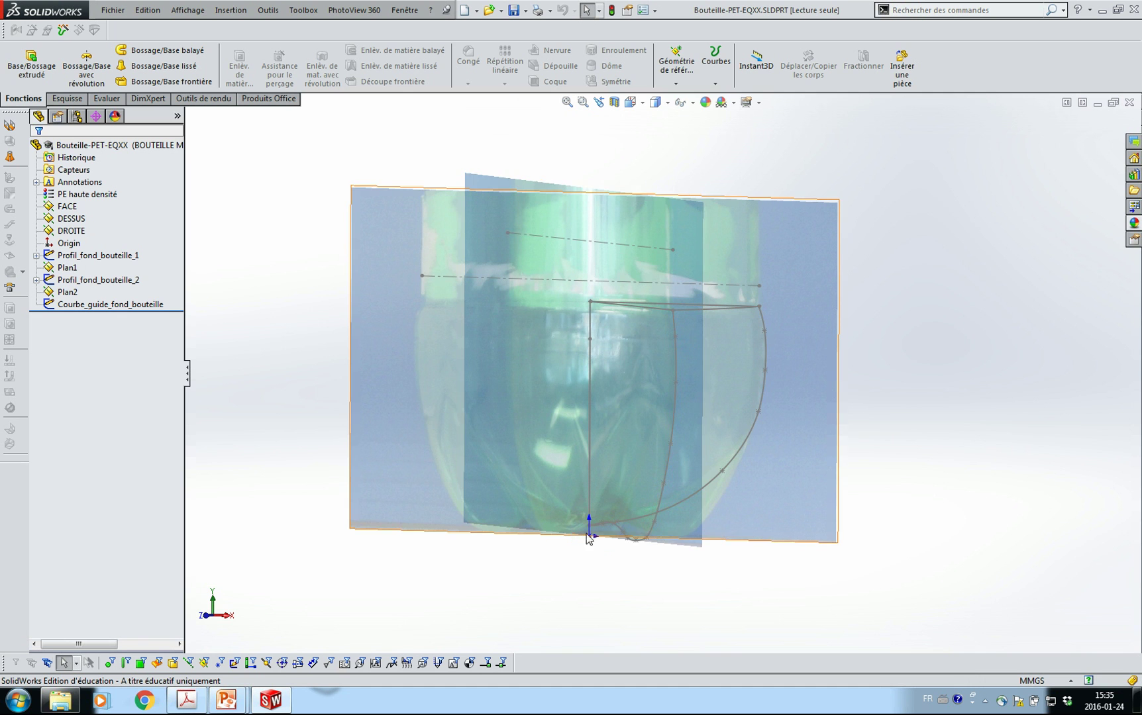
{"action": "mouse_move", "coordinate": [816, 352]}
{"action": "middle_mouse_down"}
{"action": "mouse_move", "coordinate": [728, 346]}
{"action": "mouse_move", "coordinate": [754, 365]}
{"action": "mouse_move", "coordinate": [813, 341]}
{"action": "mouse_move", "coordinate": [818, 359]}
{"action": "mouse_move", "coordinate": [797, 364]}
{"action": "mouse_move", "coordinate": [798, 394]}
{"action": "mouse_move", "coordinate": [793, 374]}
{"action": "mouse_move", "coordinate": [802, 363]}
{"action": "mouse_move", "coordinate": [818, 377]}
{"action": "mouse_move", "coordinate": [828, 336]}
{"action": "mouse_move", "coordinate": [808, 389]}
{"action": "mouse_move", "coordinate": [788, 398]}
{"action": "mouse_move", "coordinate": [821, 377]}
{"action": "middle_mouse_up"}
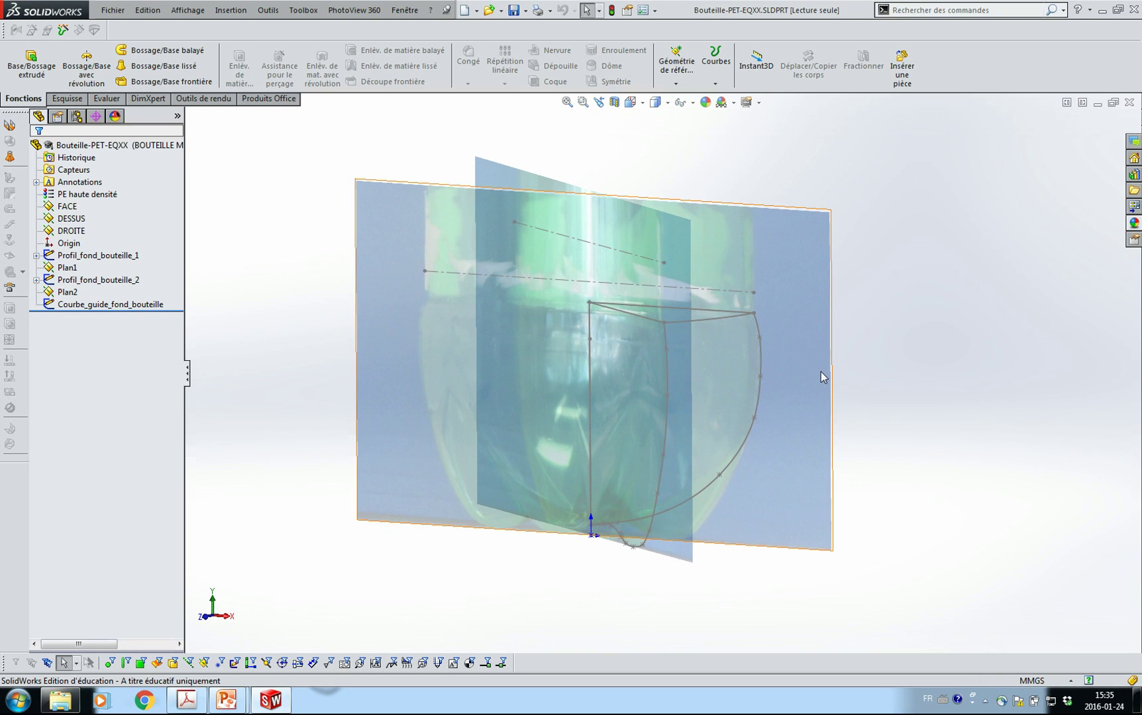
Loft a solid between Profil_fond_bouteille_2 and Profil_fond_bouteille_1, using Courbe_guide_fond_bouteille as the guide curve.
{"action": "left_click", "coordinate": [173, 67]}
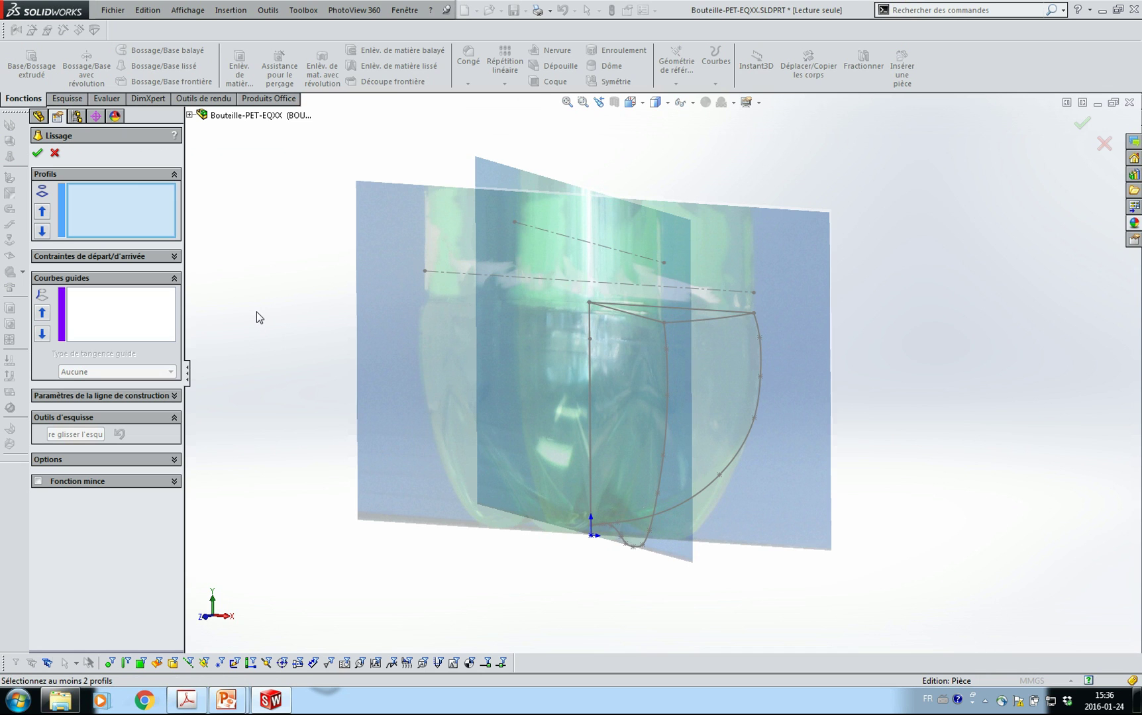
{"action": "left_click", "coordinate": [664, 454]}
{"action": "left_click", "coordinate": [742, 454]}
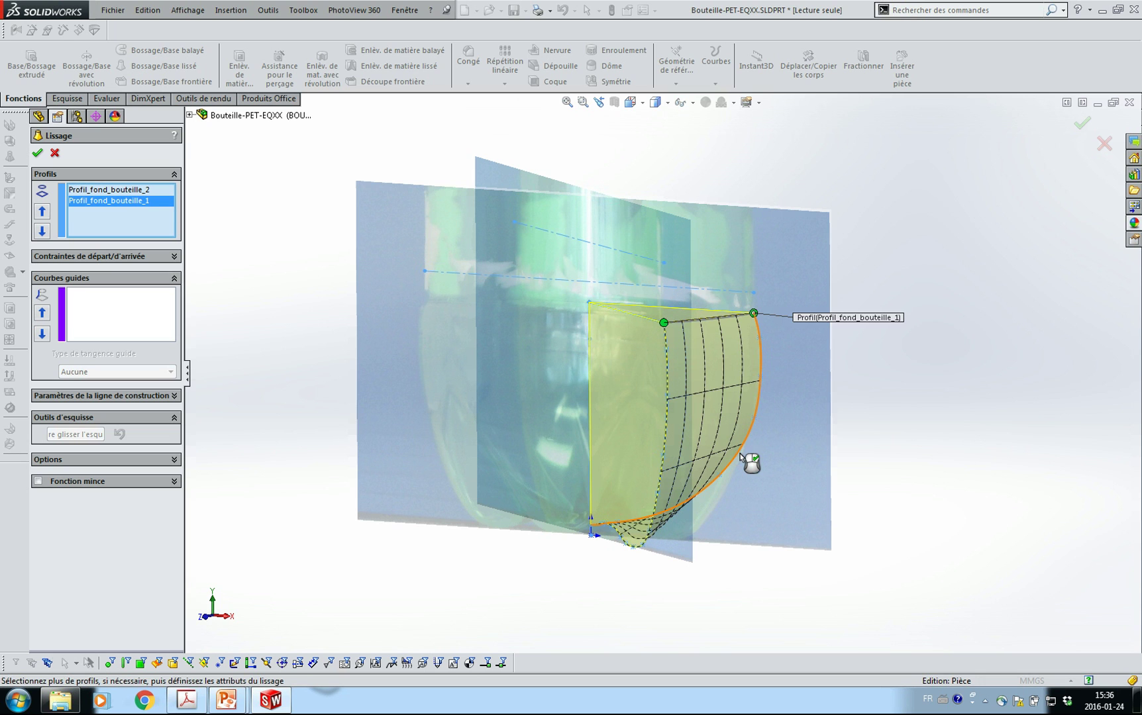
{"action": "left_click", "coordinate": [122, 314]}
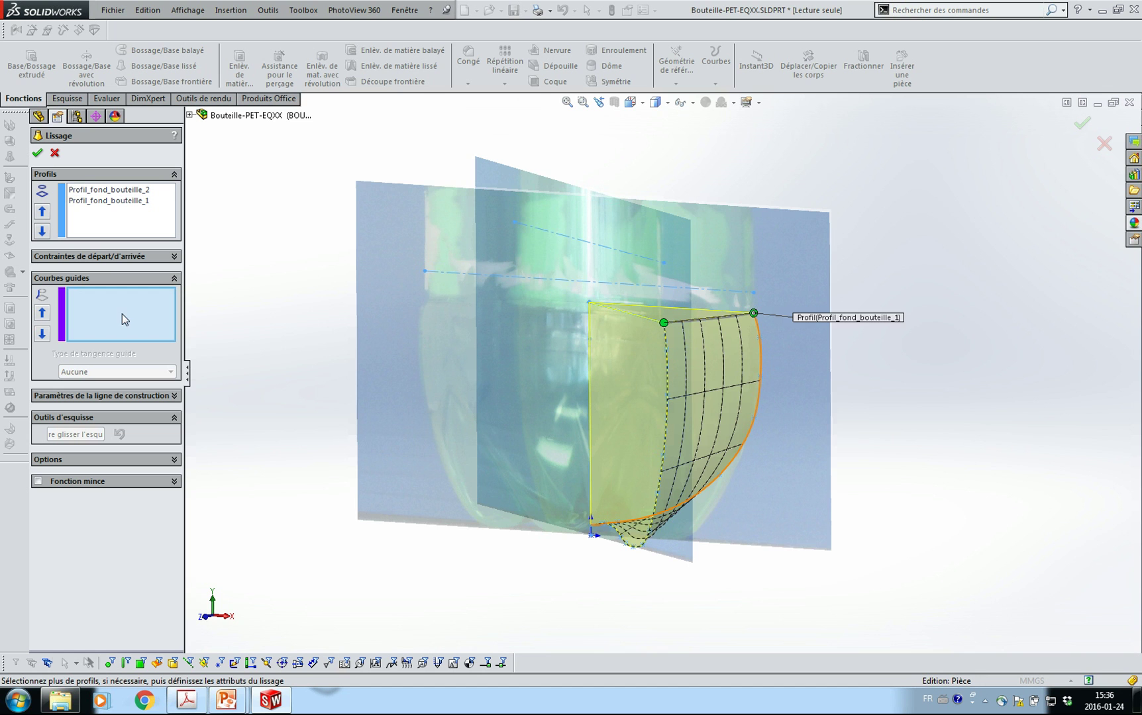
{"action": "scroll", "coordinate": [694, 344], "scroll_direction": "down", "scroll_amount": 4}
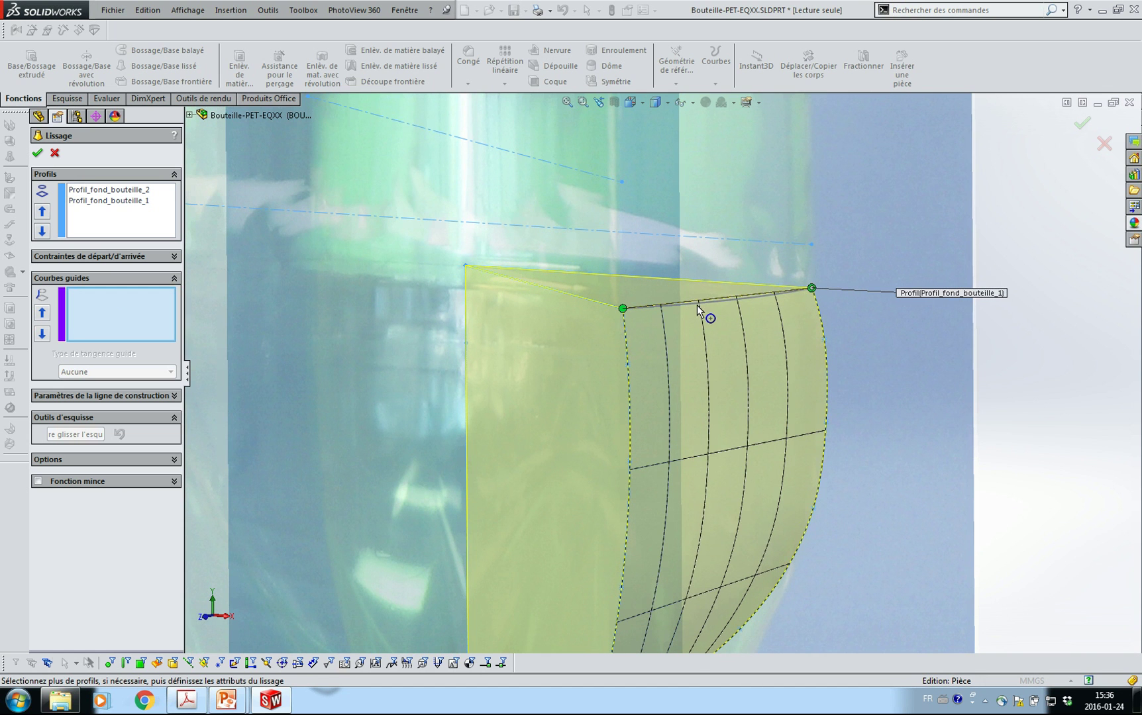
{"action": "left_click", "coordinate": [696, 305]}
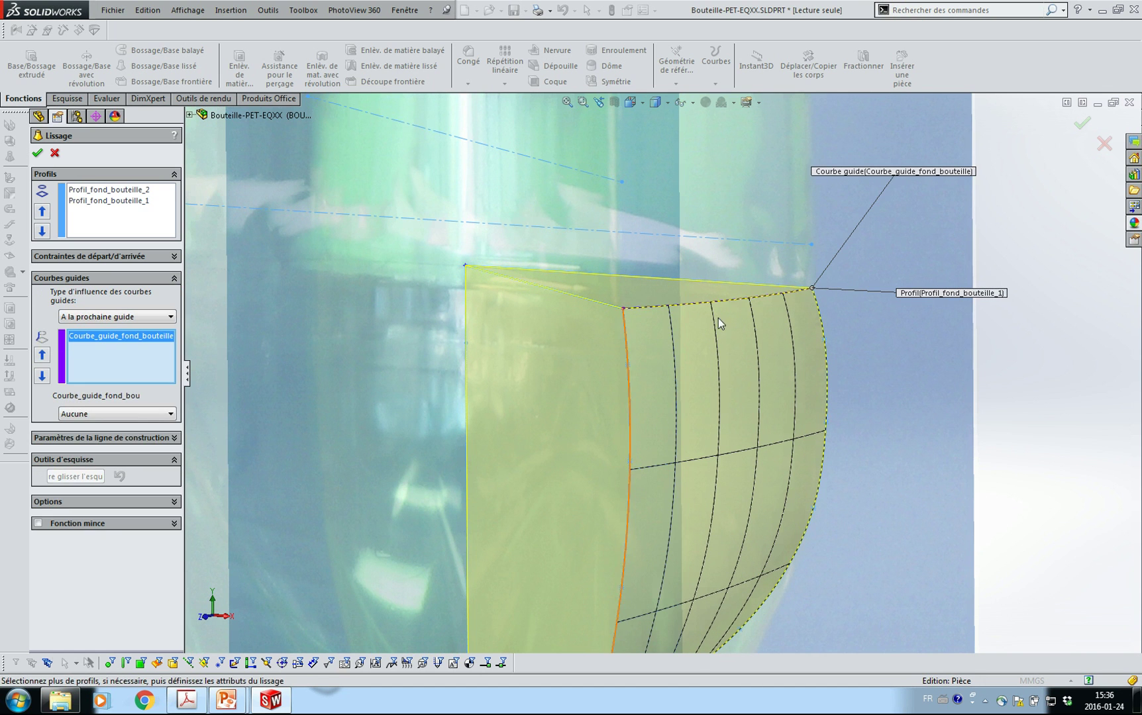
{"action": "key", "text": "f"}
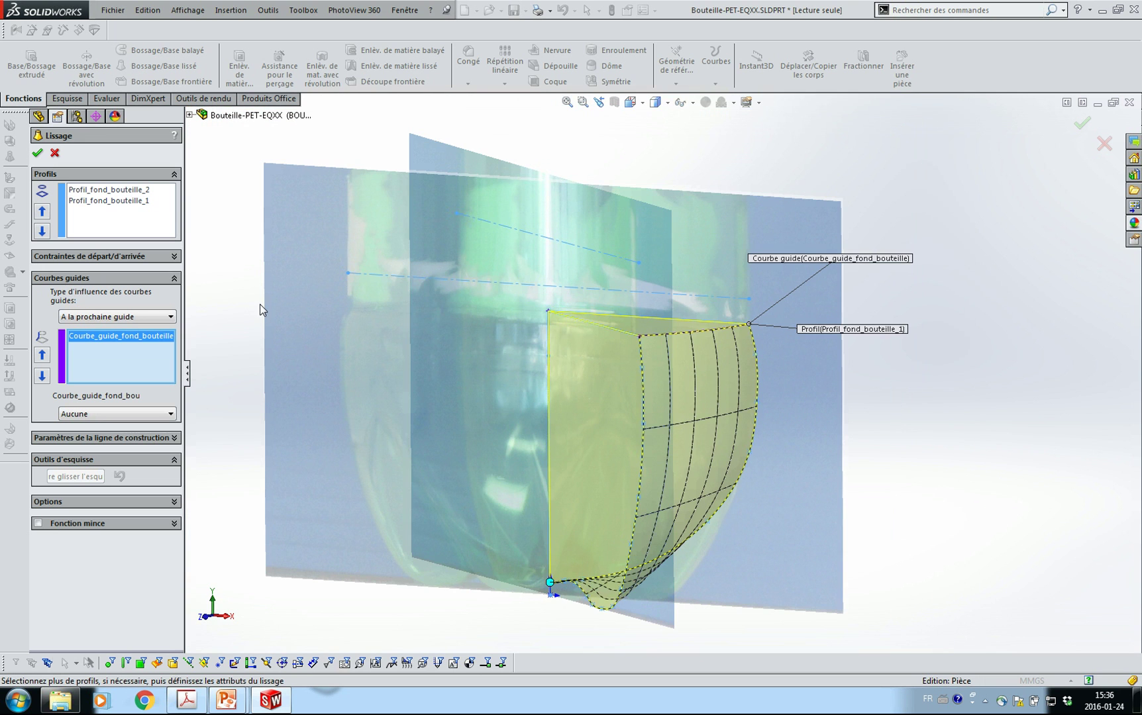
{"action": "left_click", "coordinate": [37, 153]}
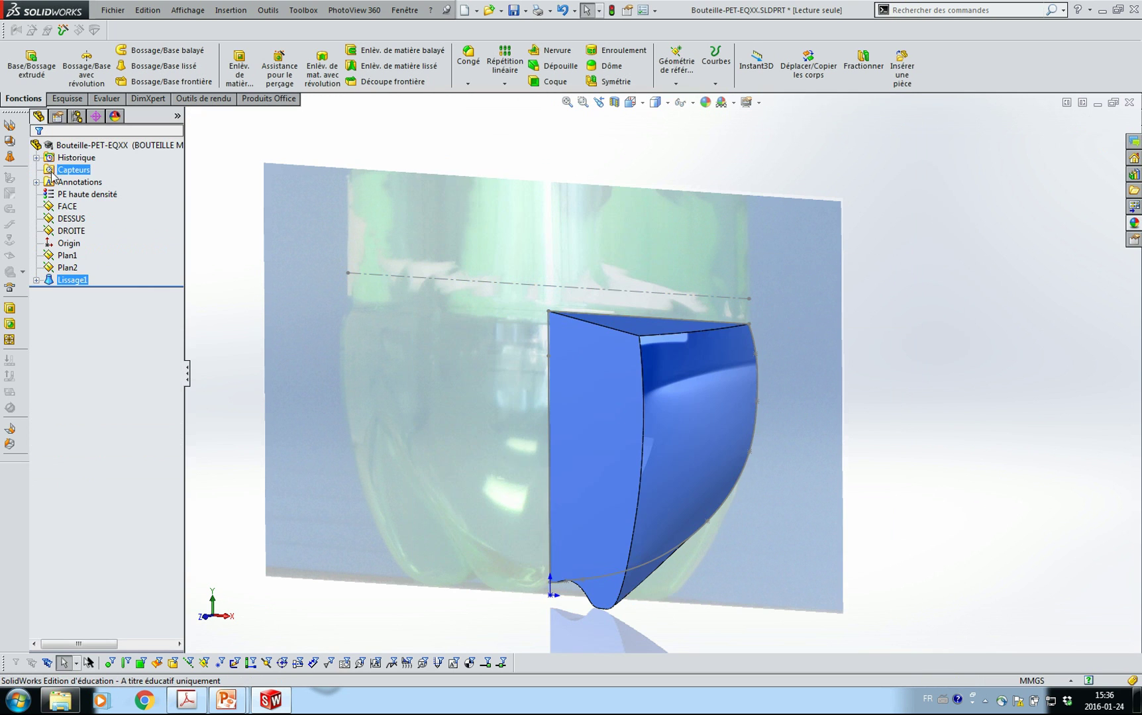
Mirror the lofted feature about its flat side face on the Profil_fond_bouteille_2 profile.
{"action": "left_click", "coordinate": [869, 387]}
{"action": "mouse_move", "coordinate": [869, 387]}
{"action": "middle_mouse_down"}
{"action": "mouse_move", "coordinate": [841, 389]}
{"action": "mouse_move", "coordinate": [804, 442]}
{"action": "mouse_move", "coordinate": [872, 390]}
{"action": "mouse_move", "coordinate": [841, 415]}
{"action": "mouse_move", "coordinate": [856, 391]}
{"action": "middle_mouse_up"}
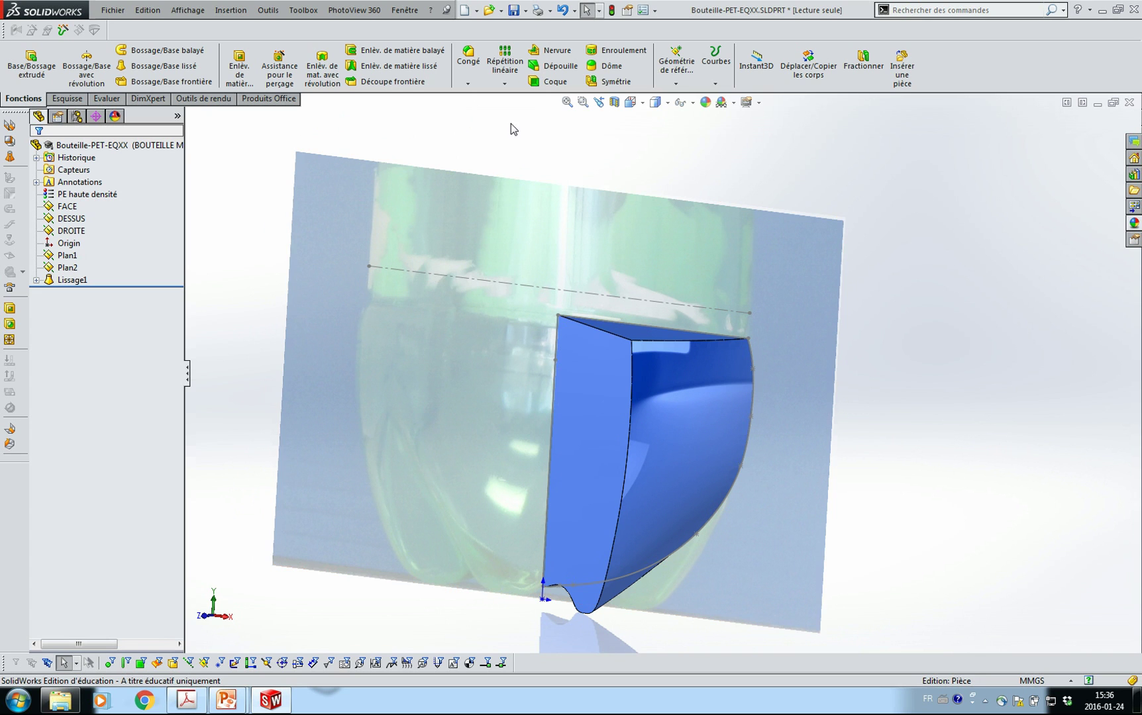
{"action": "left_click", "coordinate": [505, 83]}
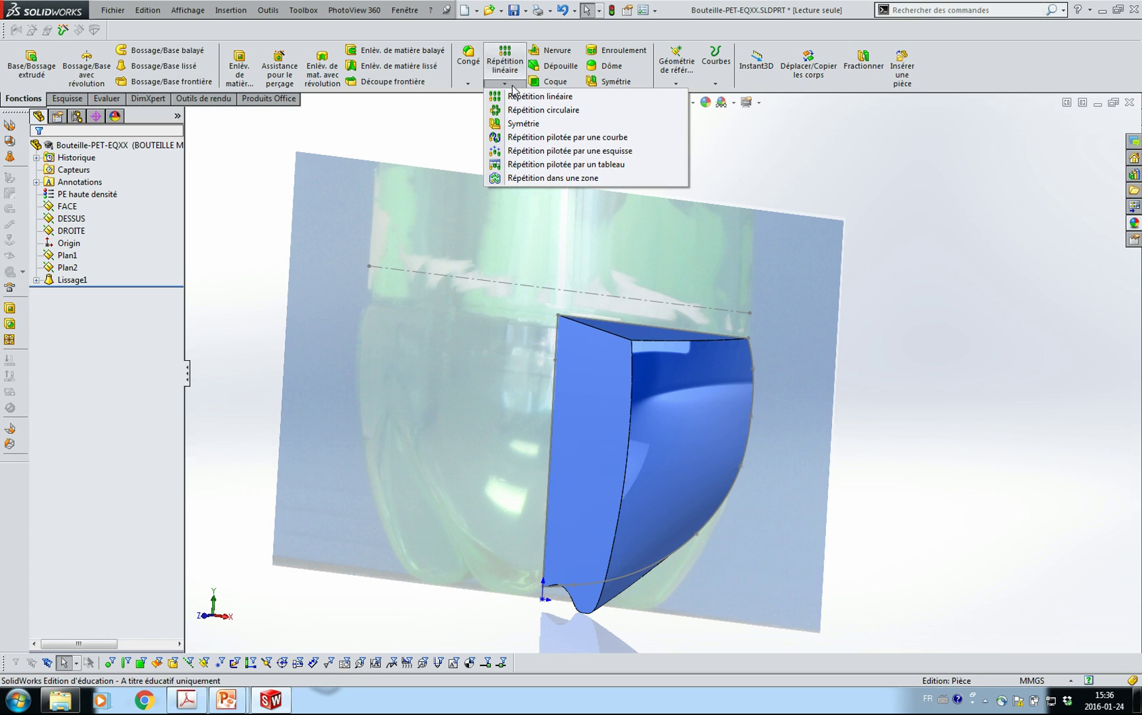
{"action": "left_click", "coordinate": [524, 123]}
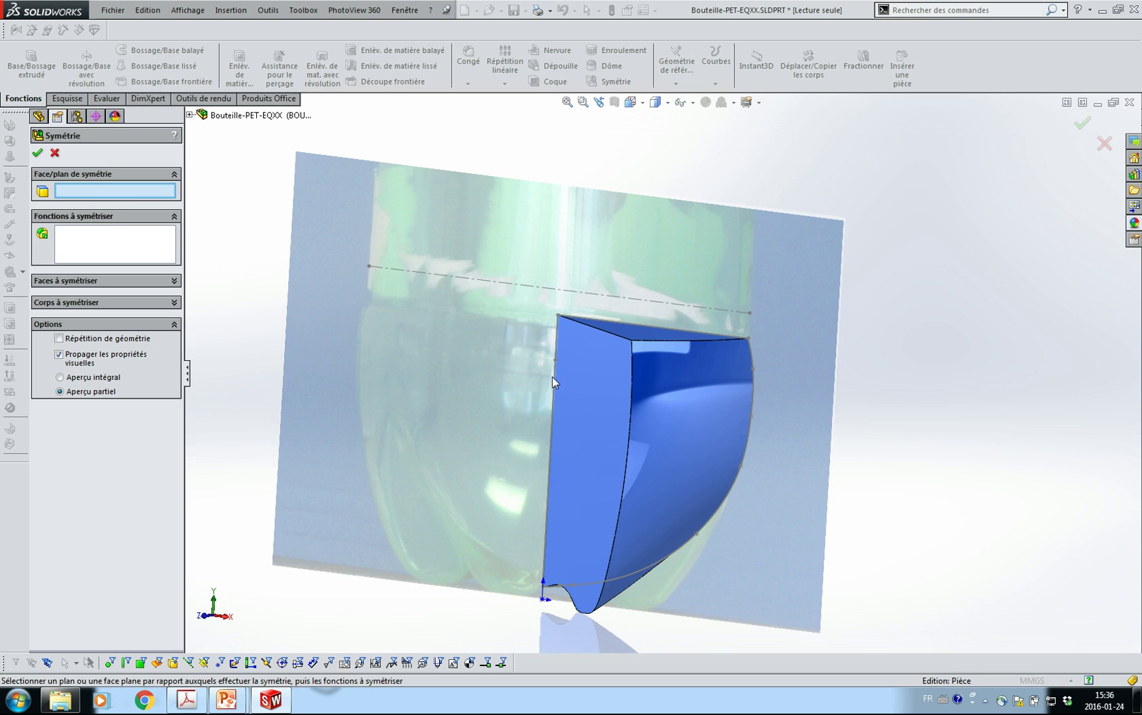
{"action": "left_click", "coordinate": [593, 395]}
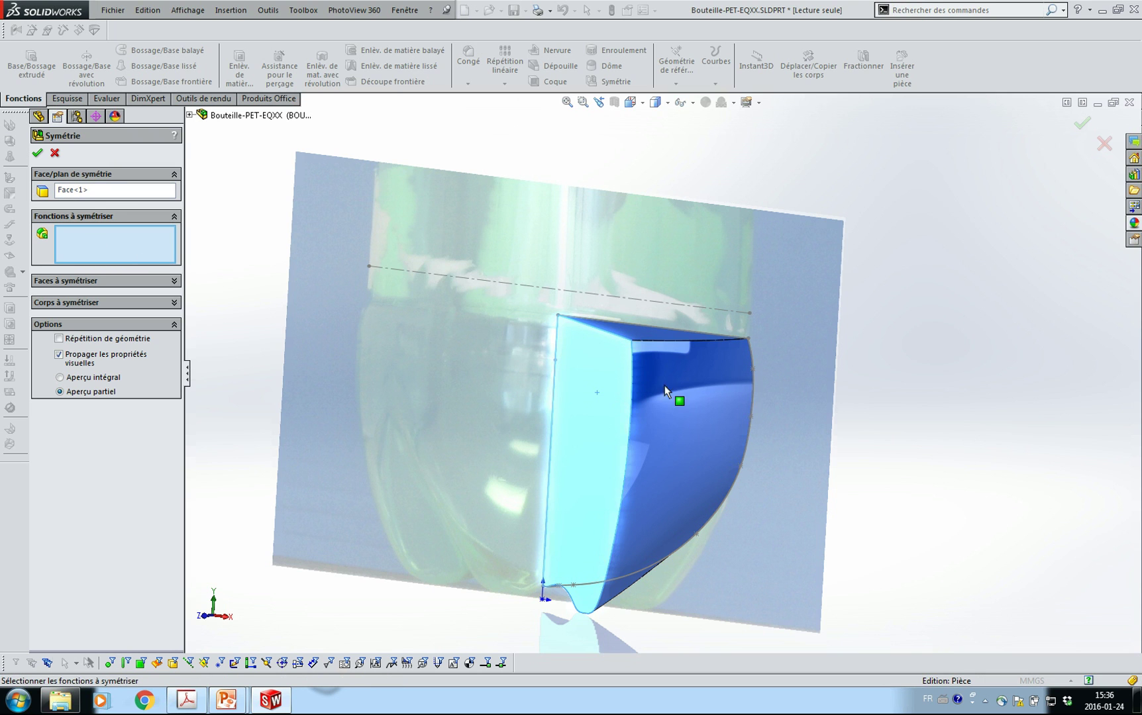
{"action": "left_click", "coordinate": [699, 417]}
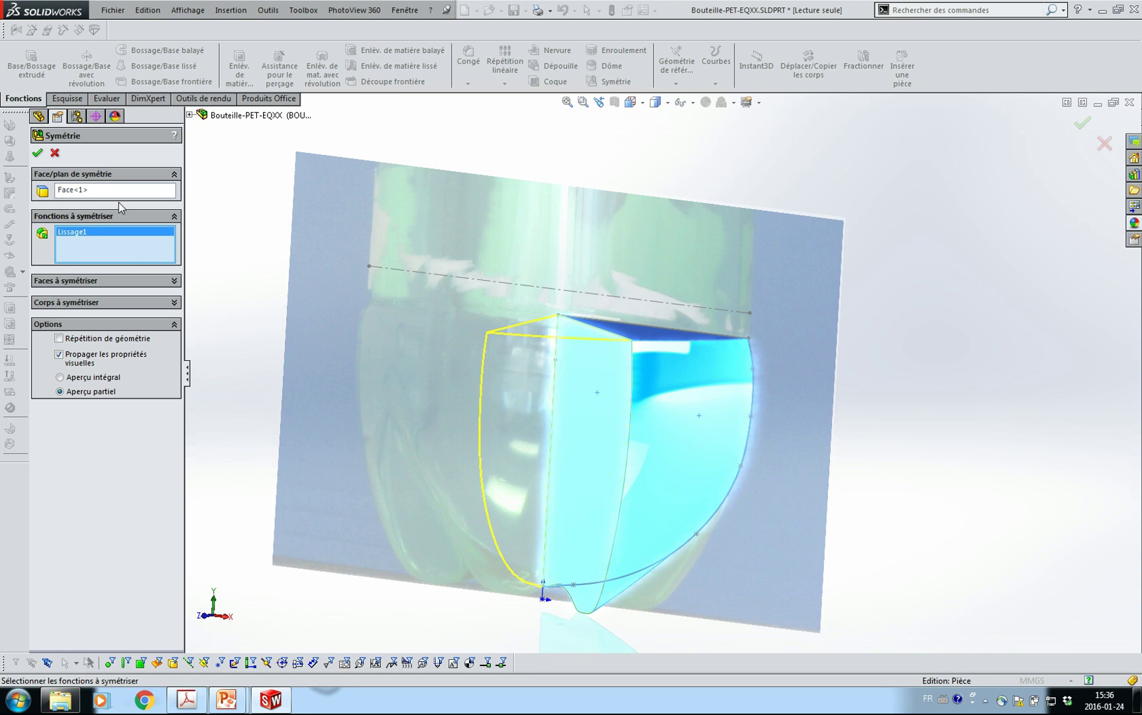
{"action": "left_click", "coordinate": [37, 153]}
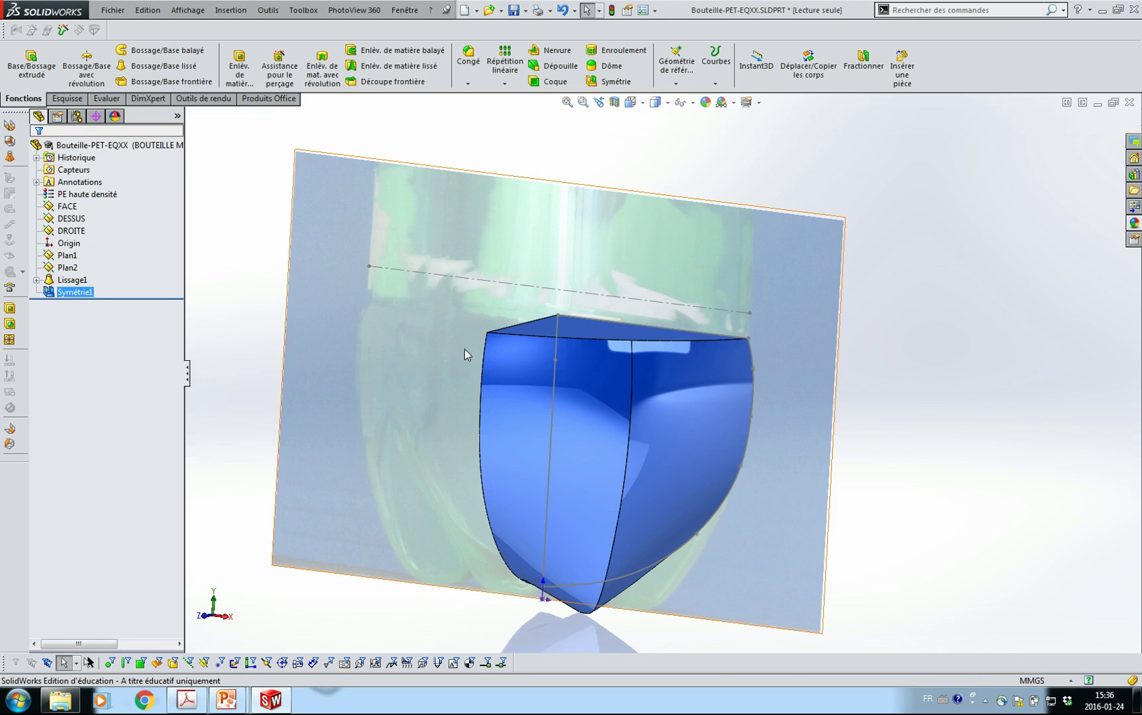
Circular-pattern the mirrored body around the vertical line of Profil_fond_bouteille_1, with 5 equally spaced instances over 360 degrees.
{"action": "scroll", "coordinate": [429, 346], "scroll_direction": "up", "scroll_amount": 2}
{"action": "middle_click_drag", "start_coordinate": [475, 333], "coordinate": [498, 414]}
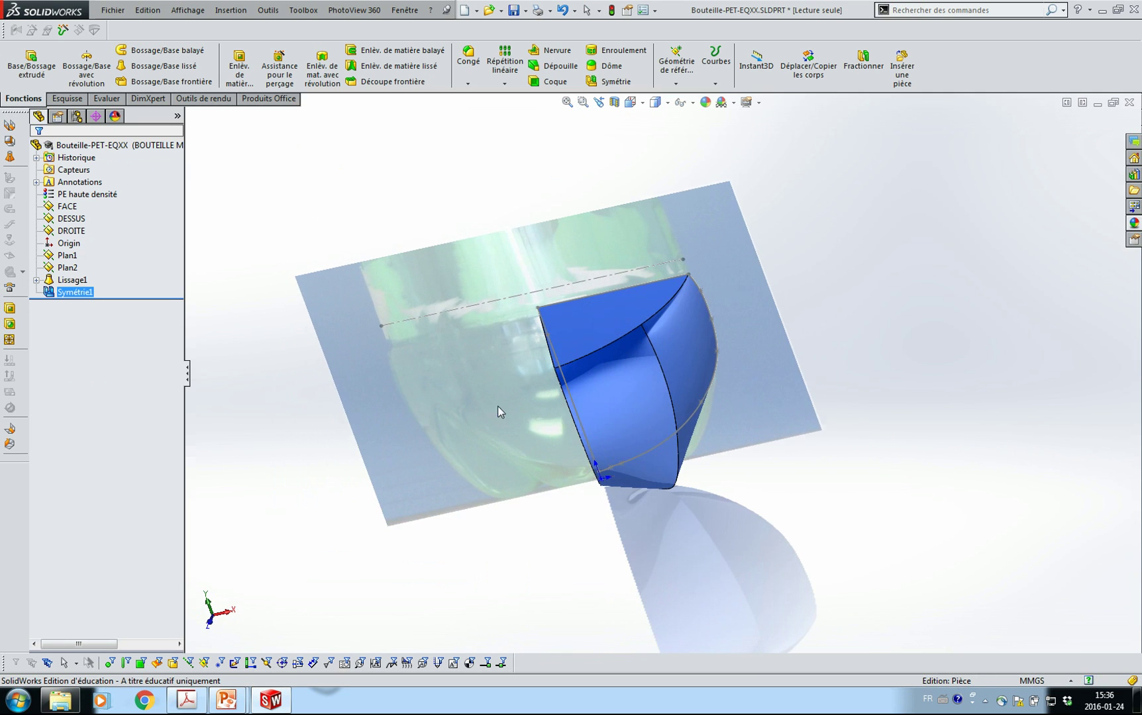
{"action": "middle_click_drag", "start_coordinate": [631, 309], "coordinate": [658, 323]}
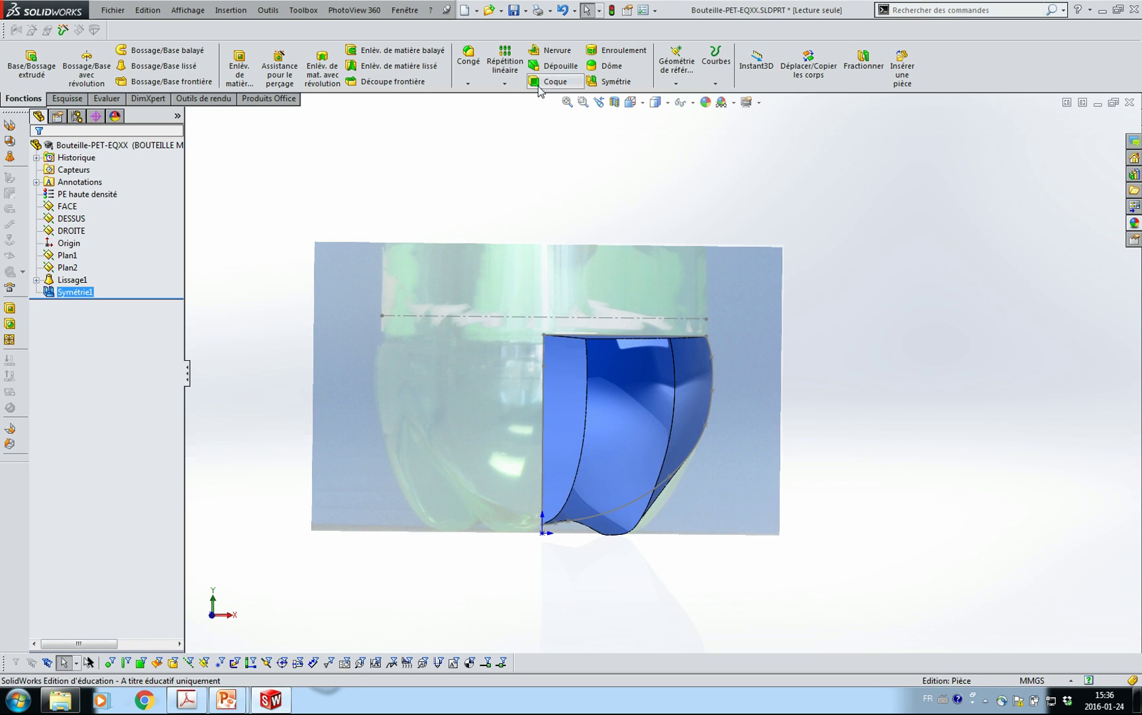
{"action": "left_click", "coordinate": [504, 83]}
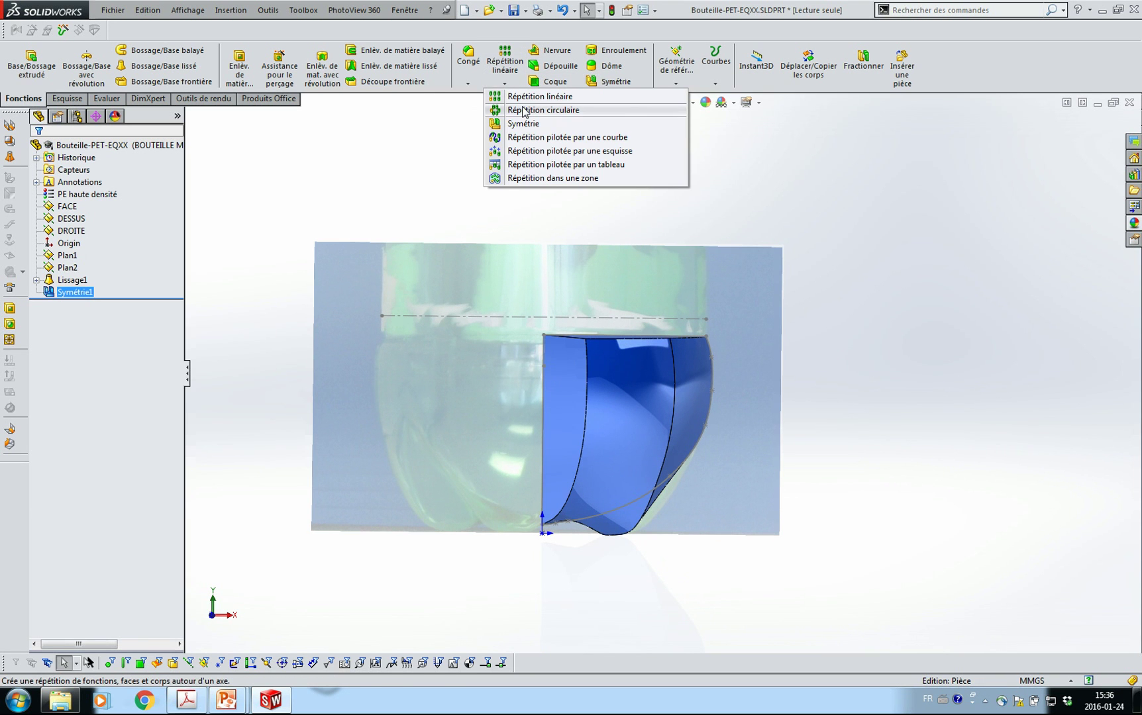
{"action": "left_click", "coordinate": [525, 110]}
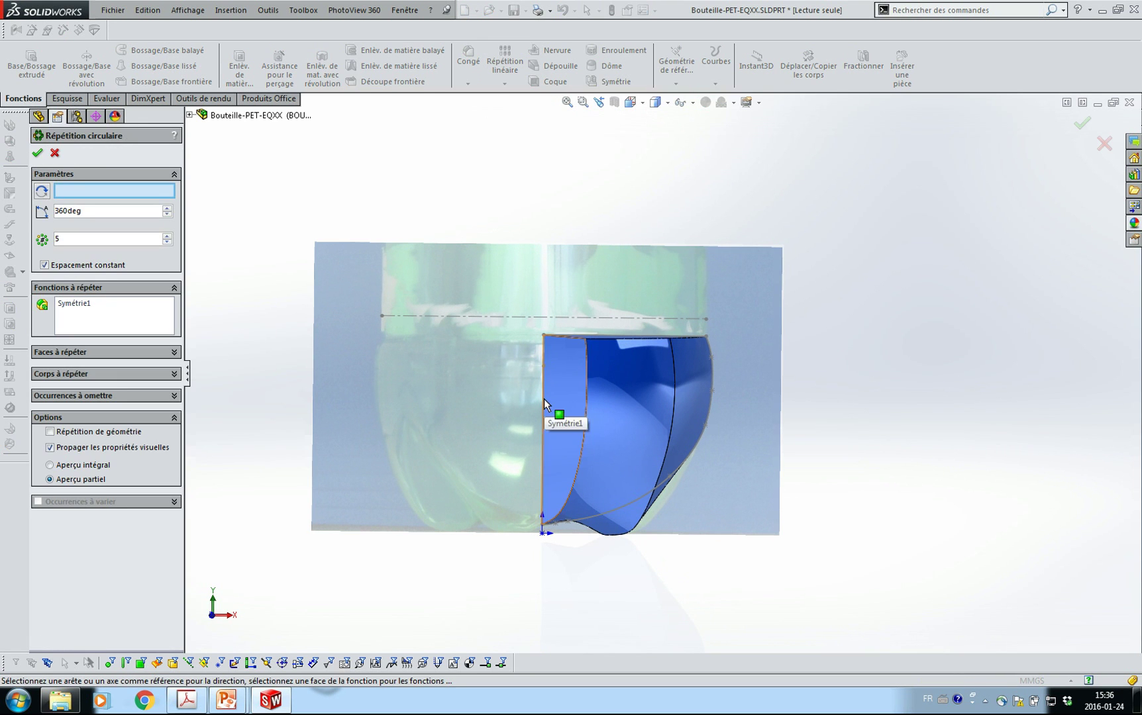
{"action": "mouse_move", "coordinate": [494, 432]}
{"action": "middle_mouse_down"}
{"action": "mouse_move", "coordinate": [556, 440]}
{"action": "mouse_move", "coordinate": [563, 461]}
{"action": "mouse_move", "coordinate": [501, 417]}
{"action": "middle_mouse_up"}
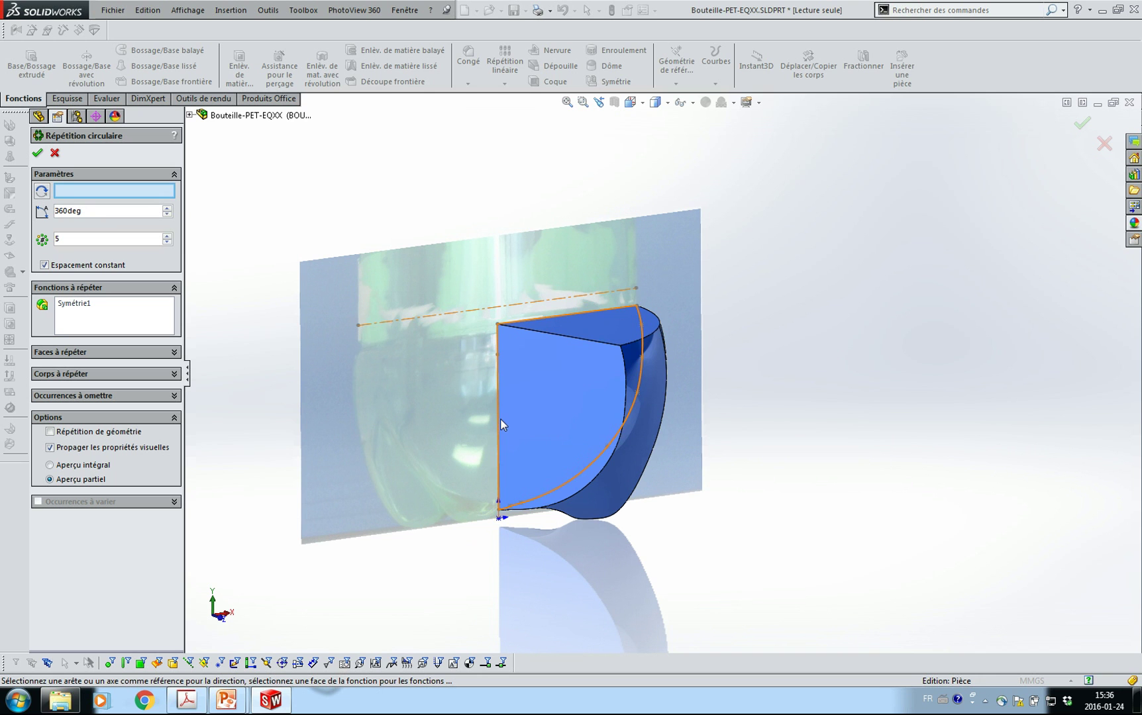
{"action": "left_click", "coordinate": [498, 418]}
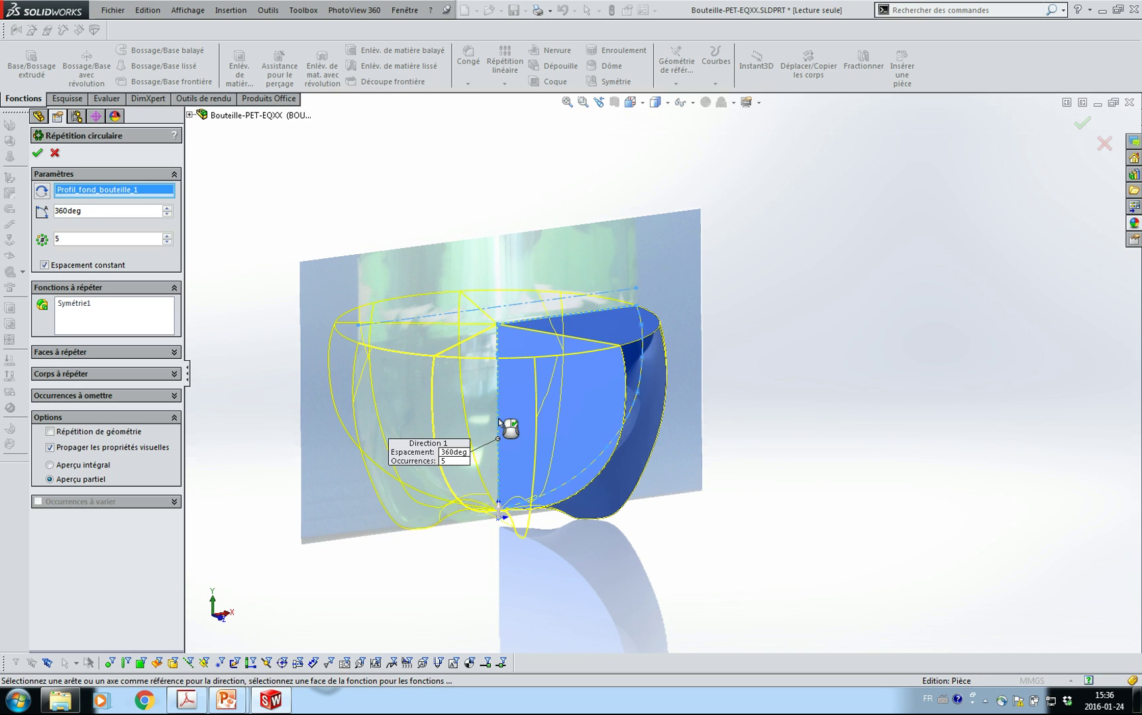
{"action": "middle_click_drag", "start_coordinate": [776, 396], "coordinate": [724, 455]}
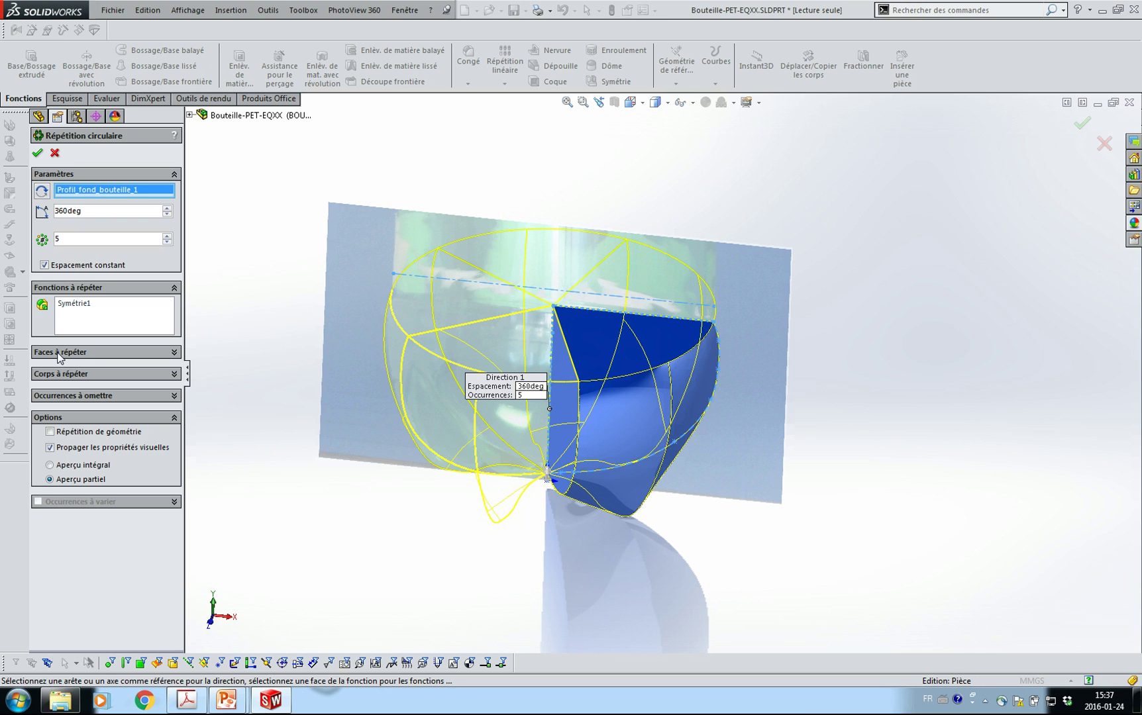
{"action": "left_click", "coordinate": [62, 373]}
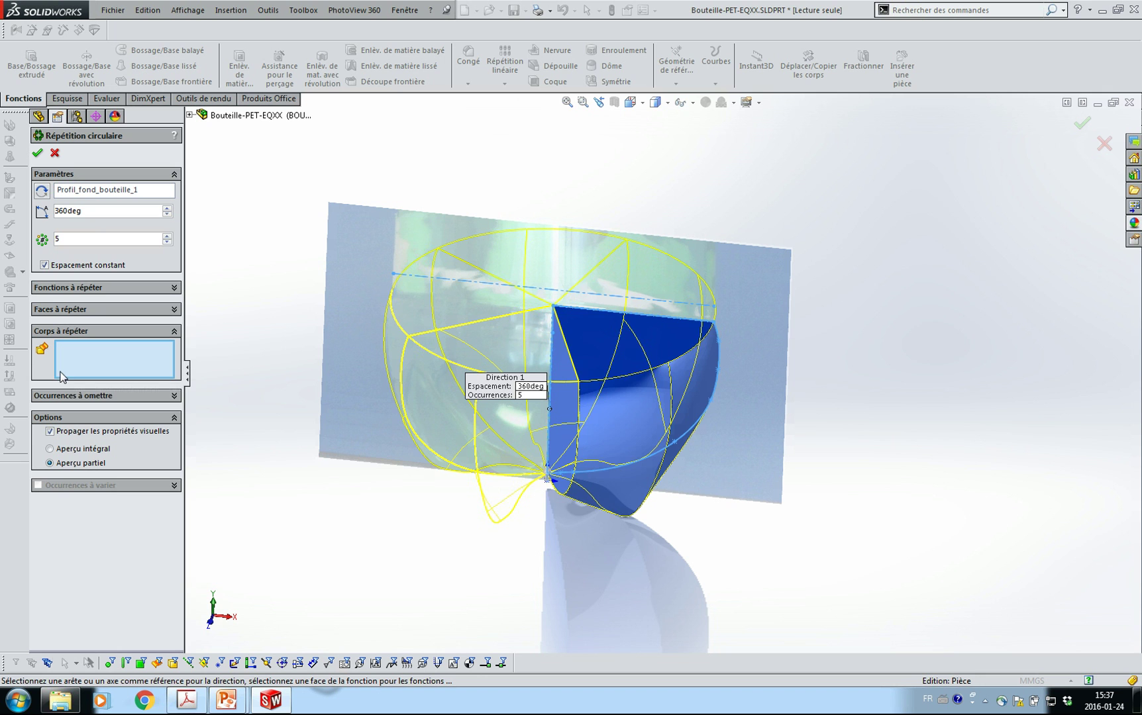
{"action": "left_click", "coordinate": [608, 442]}
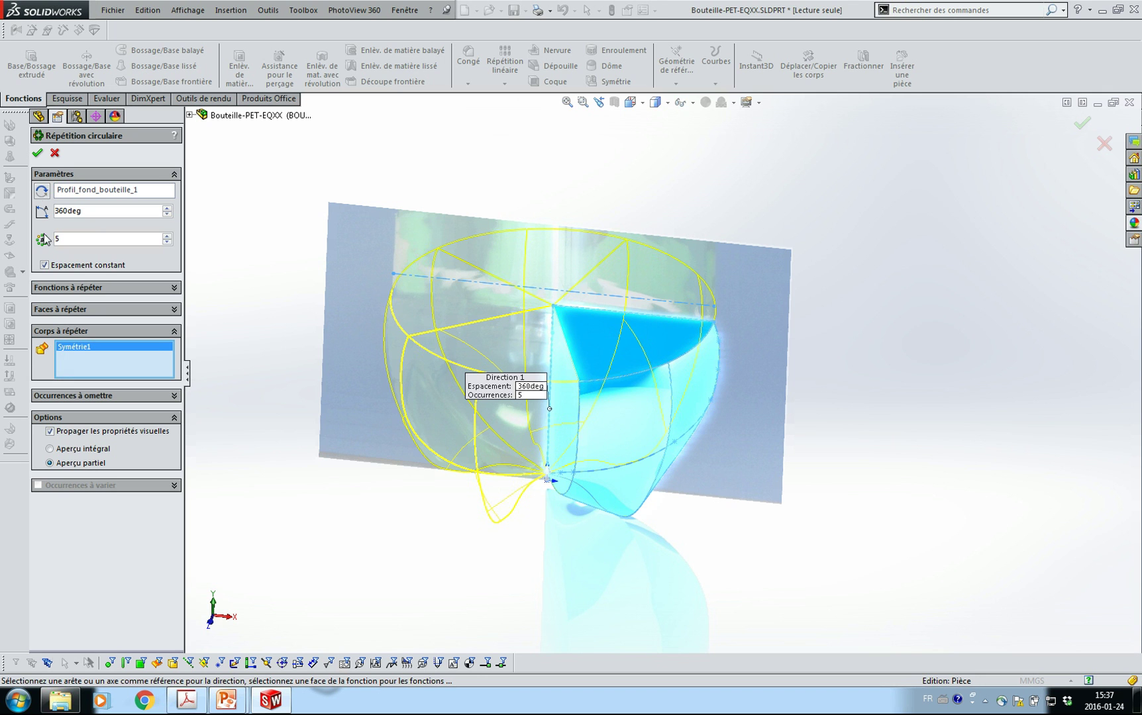
{"action": "left_click", "coordinate": [37, 153]}
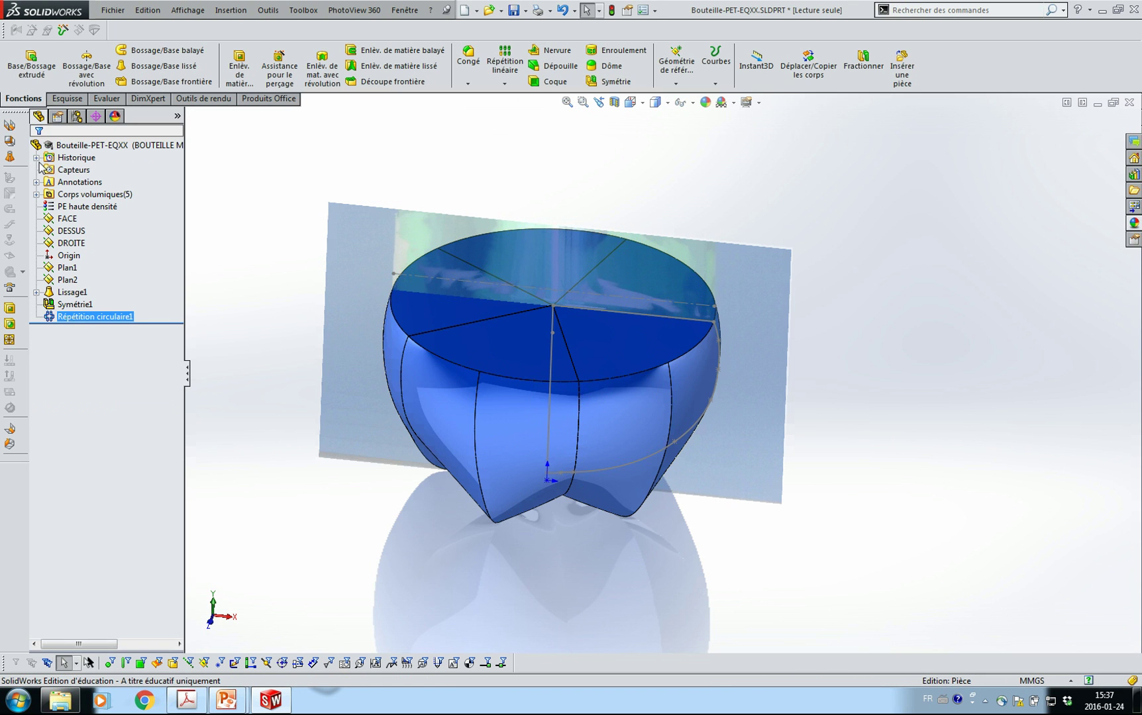
Hide the Profil_fond_bouteille_1 sketch used by the loft.
{"action": "left_click", "coordinate": [235, 443]}
{"action": "middle_click_drag", "start_coordinate": [253, 449], "coordinate": [245, 404]}
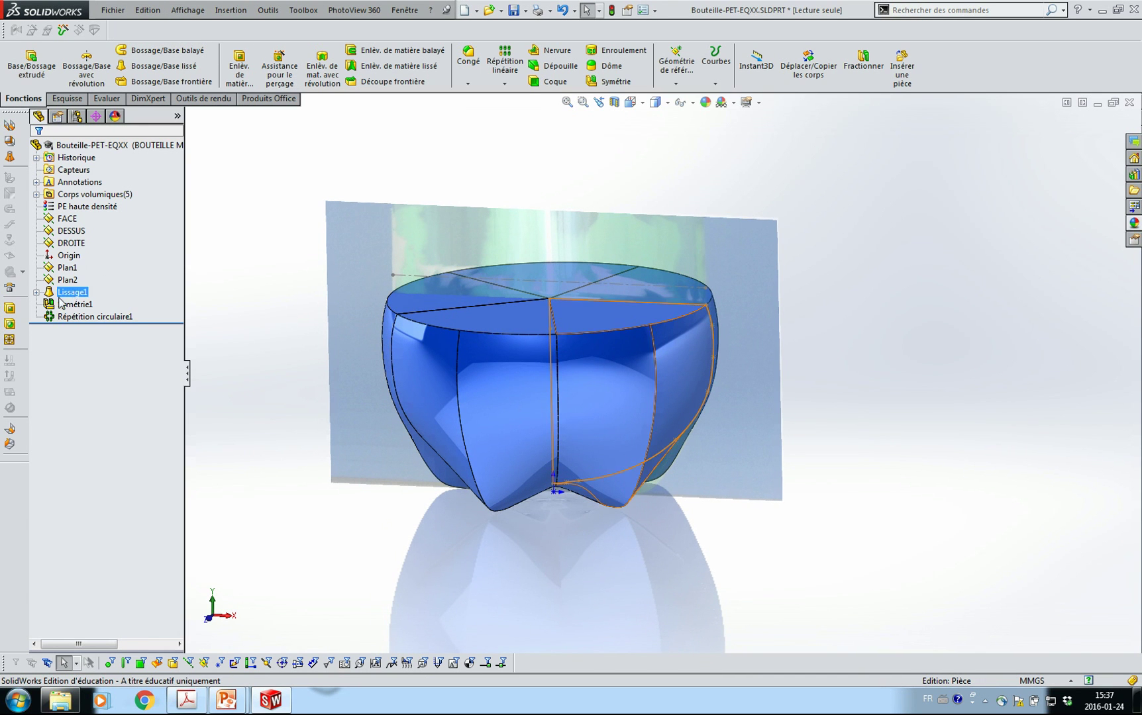
{"action": "left_click", "coordinate": [37, 292]}
{"action": "left_click", "coordinate": [106, 316]}
{"action": "right_click", "coordinate": [103, 319]}
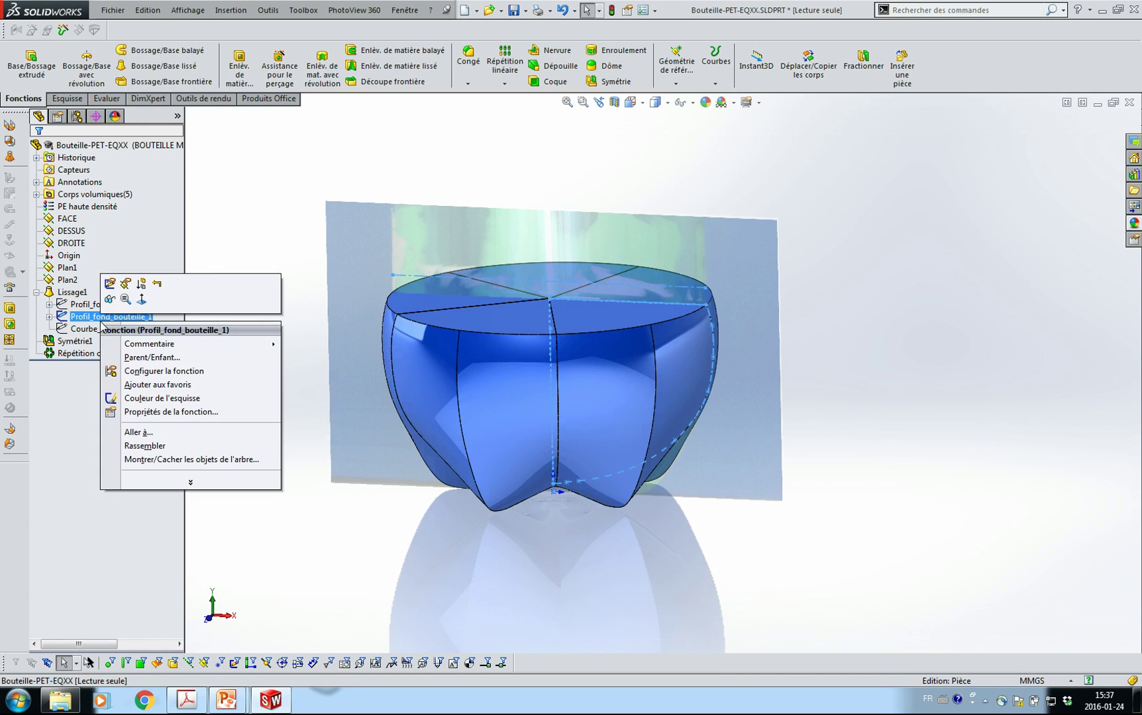
{"action": "left_click", "coordinate": [110, 302]}
{"action": "left_click", "coordinate": [227, 383]}
{"action": "mouse_move", "coordinate": [247, 370]}
{"action": "middle_mouse_down"}
{"action": "mouse_move", "coordinate": [279, 367]}
{"action": "mouse_move", "coordinate": [265, 424]}
{"action": "mouse_move", "coordinate": [268, 399]}
{"action": "middle_mouse_up"}
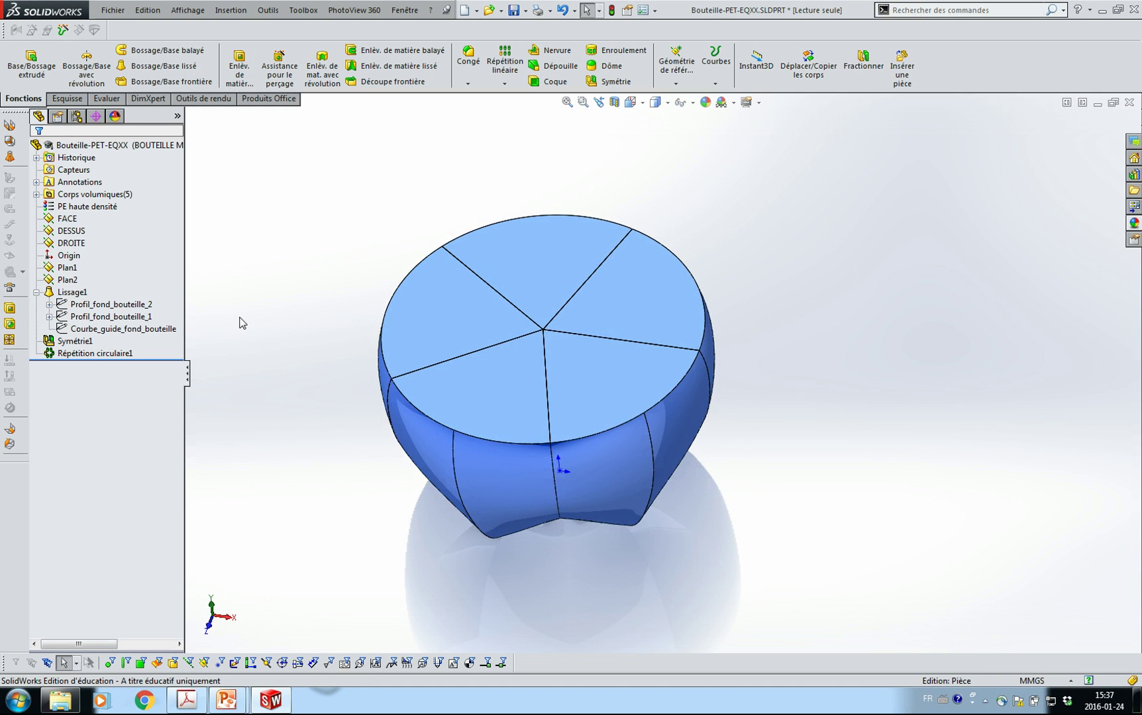
Combine the mirrored body and its four circular-pattern bodies into a single solid, using the Ajouter (add) operation.
{"action": "left_click", "coordinate": [36, 194]}
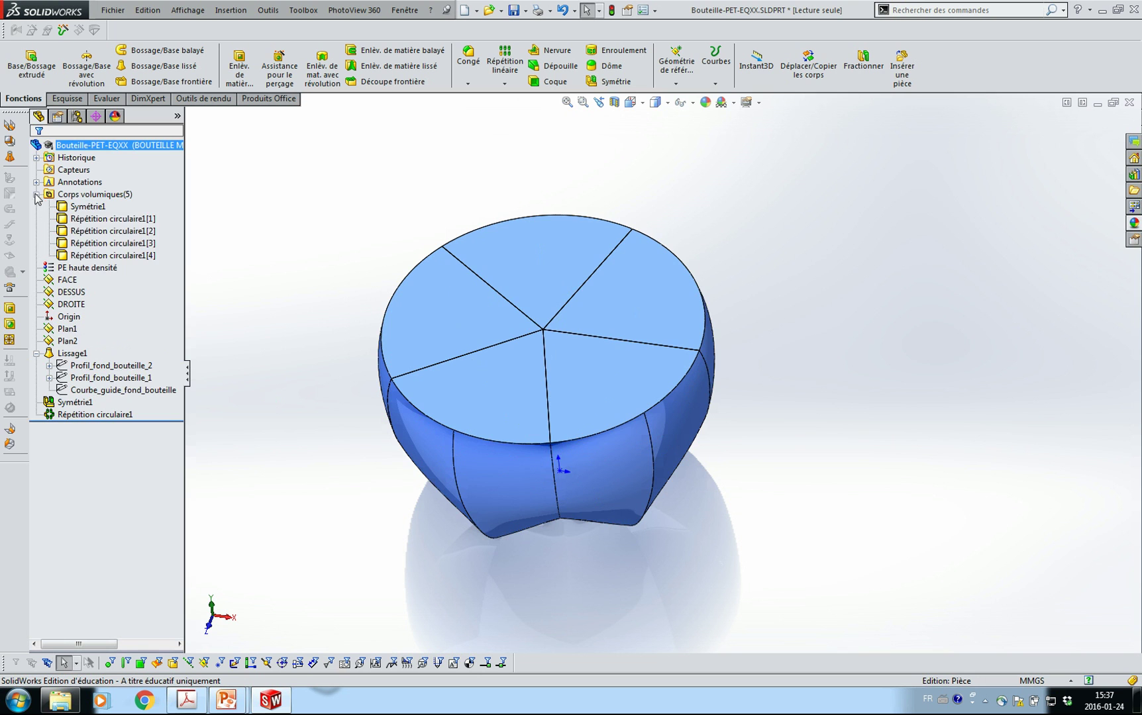
{"action": "left_click", "coordinate": [85, 257]}
{"action": "left_click", "coordinate": [88, 206]}
{"action": "left_click", "coordinate": [80, 245], "text": "ctrl"}
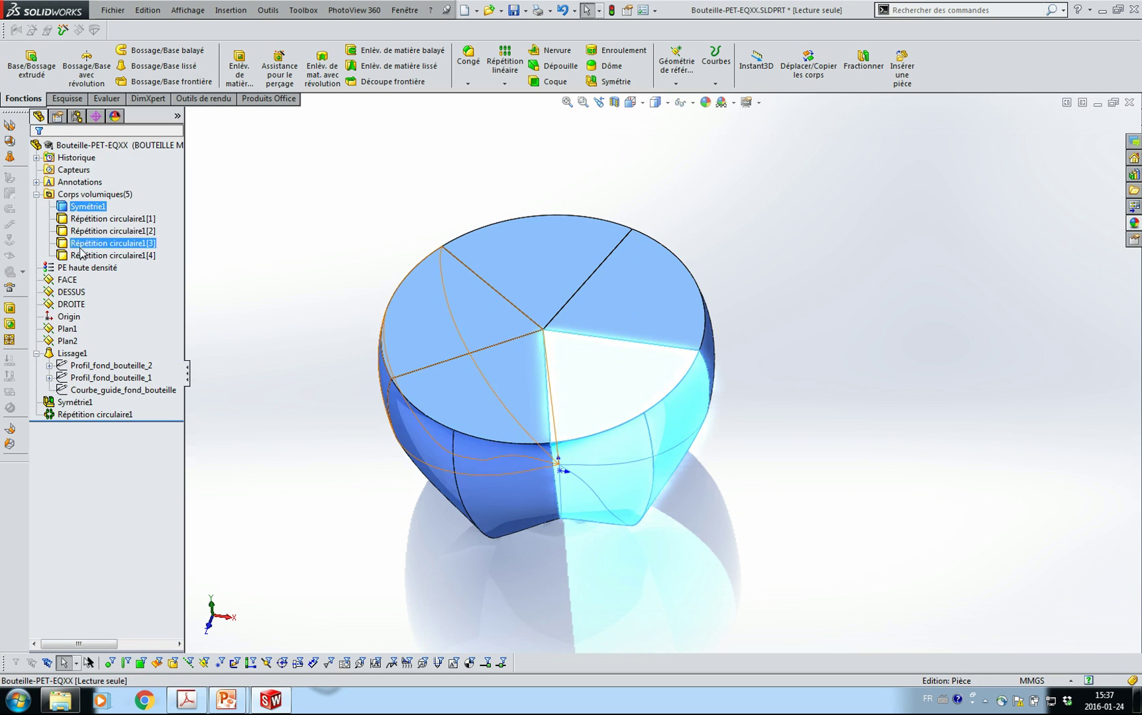
{"action": "left_click", "coordinate": [81, 257], "text": "shift"}
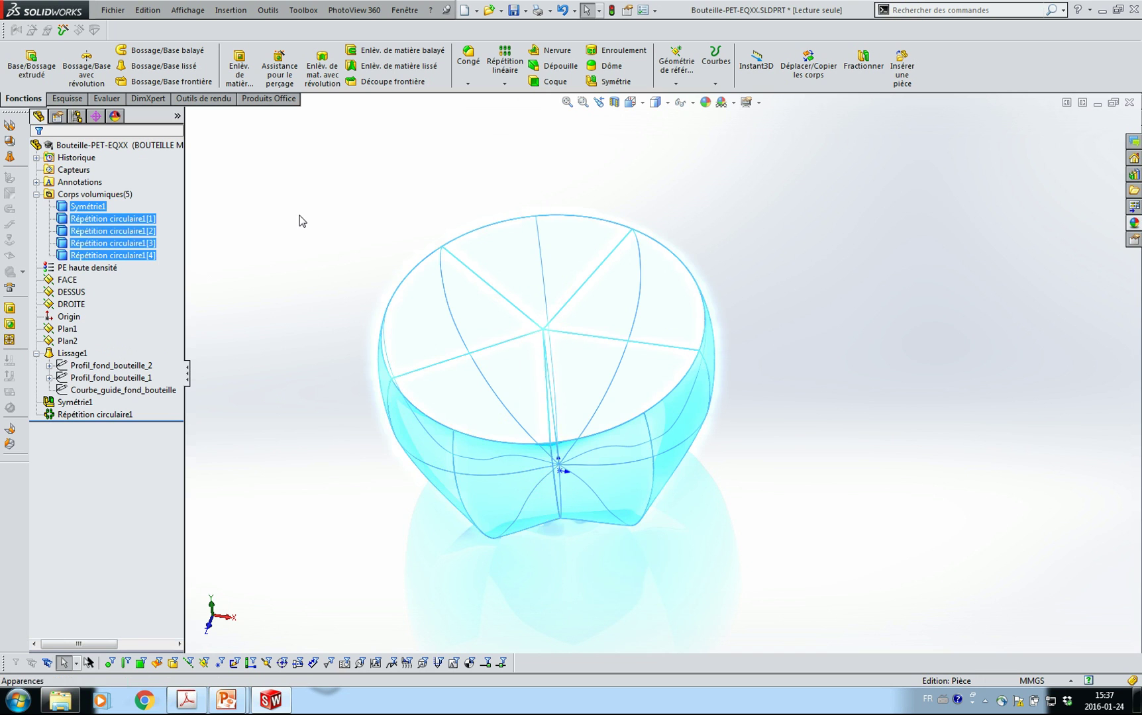
{"action": "left_click", "coordinate": [301, 220]}
{"action": "left_click", "coordinate": [87, 207]}
{"action": "left_click", "coordinate": [96, 257], "text": "shift"}
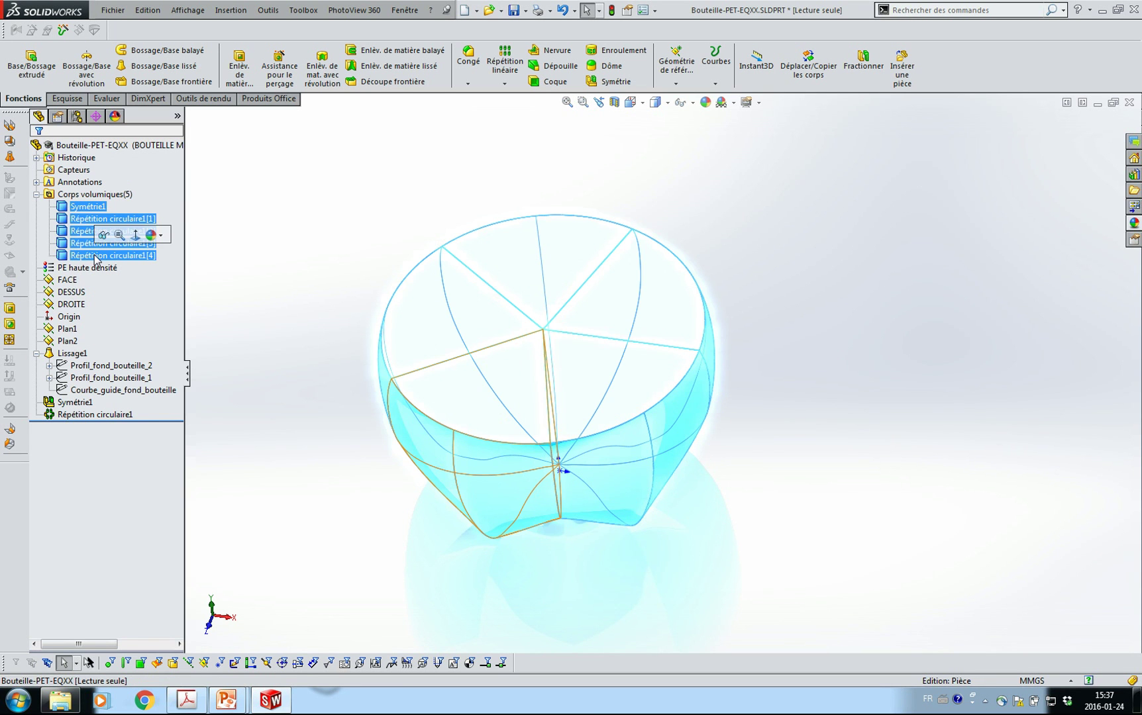
{"action": "right_click", "coordinate": [94, 259]}
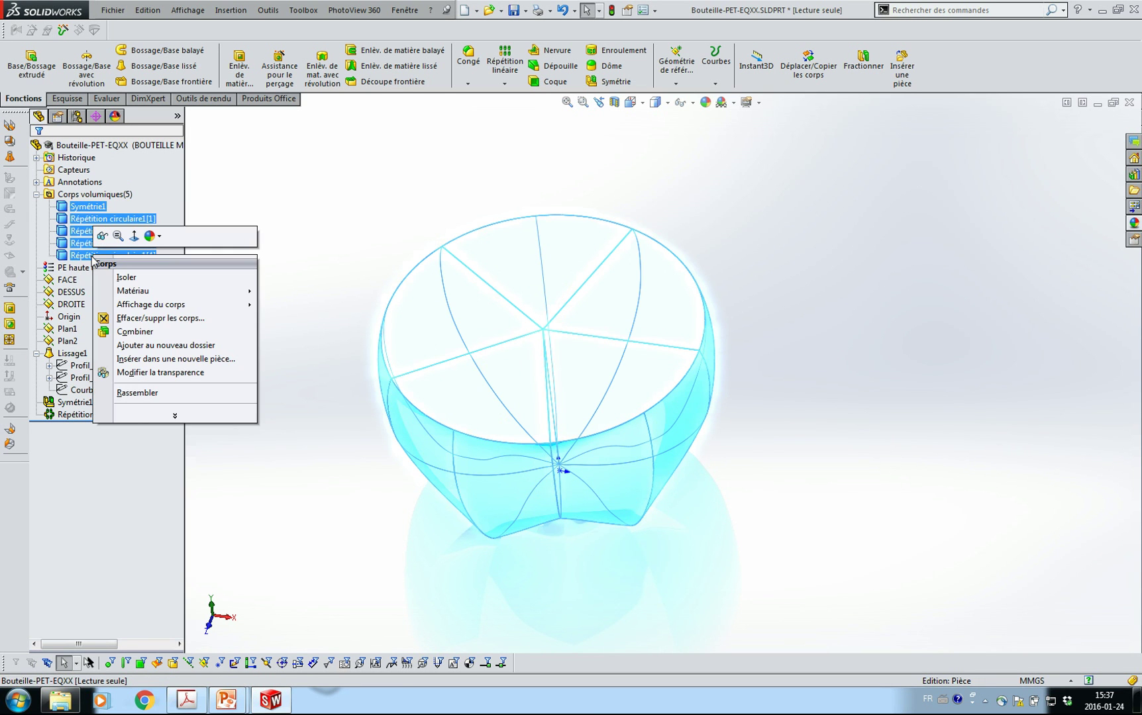
{"action": "left_click", "coordinate": [144, 331]}
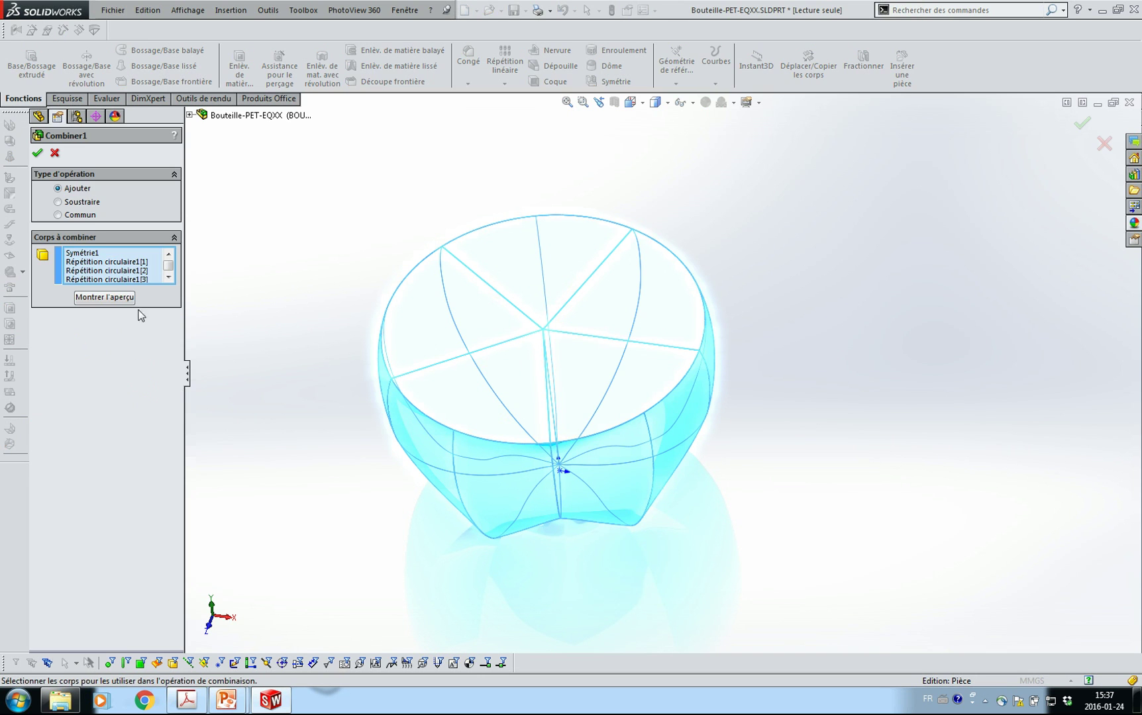
{"action": "left_click", "coordinate": [37, 153]}
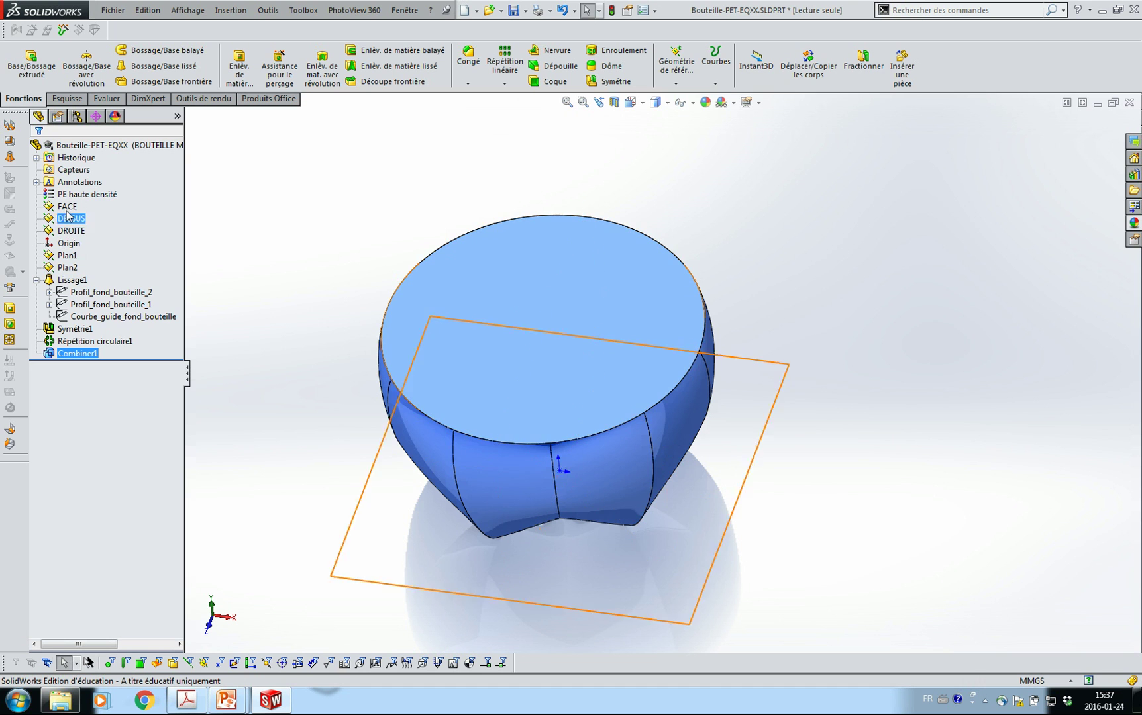
Start a new sketch on the DROITE plane and view it face-on from the Droite orientation.
{"action": "middle_click_drag", "start_coordinate": [281, 412], "coordinate": [357, 304]}
{"action": "middle_click_drag", "start_coordinate": [340, 364], "coordinate": [340, 365]}
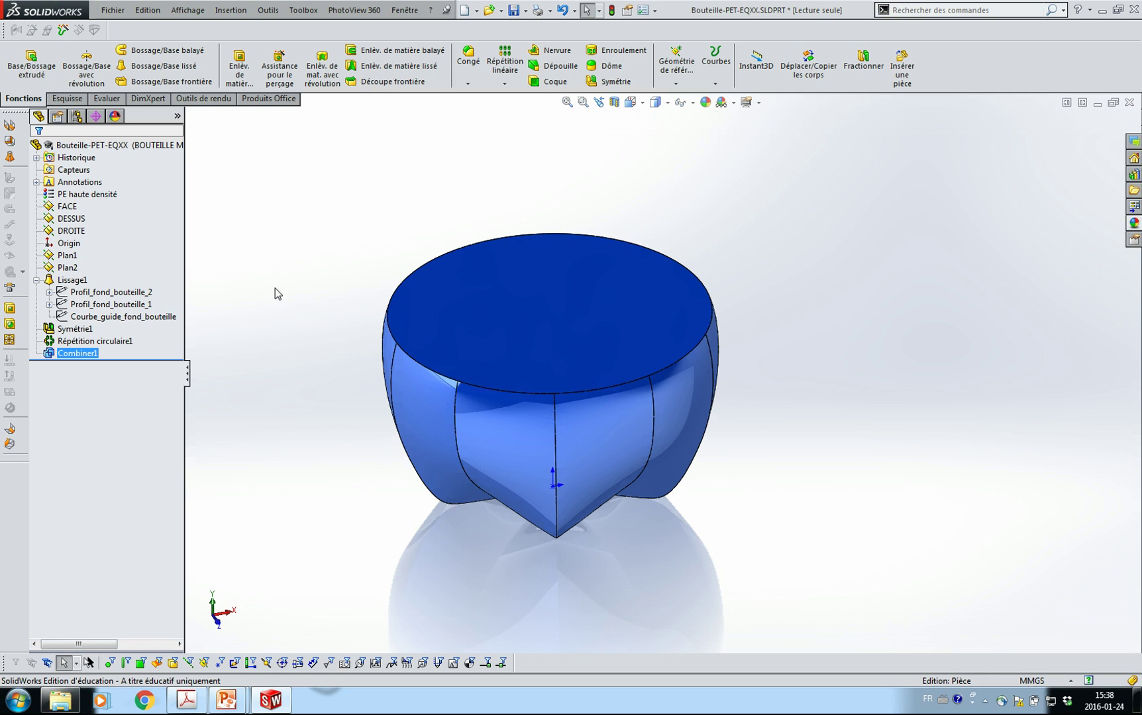
{"action": "left_click", "coordinate": [69, 231]}
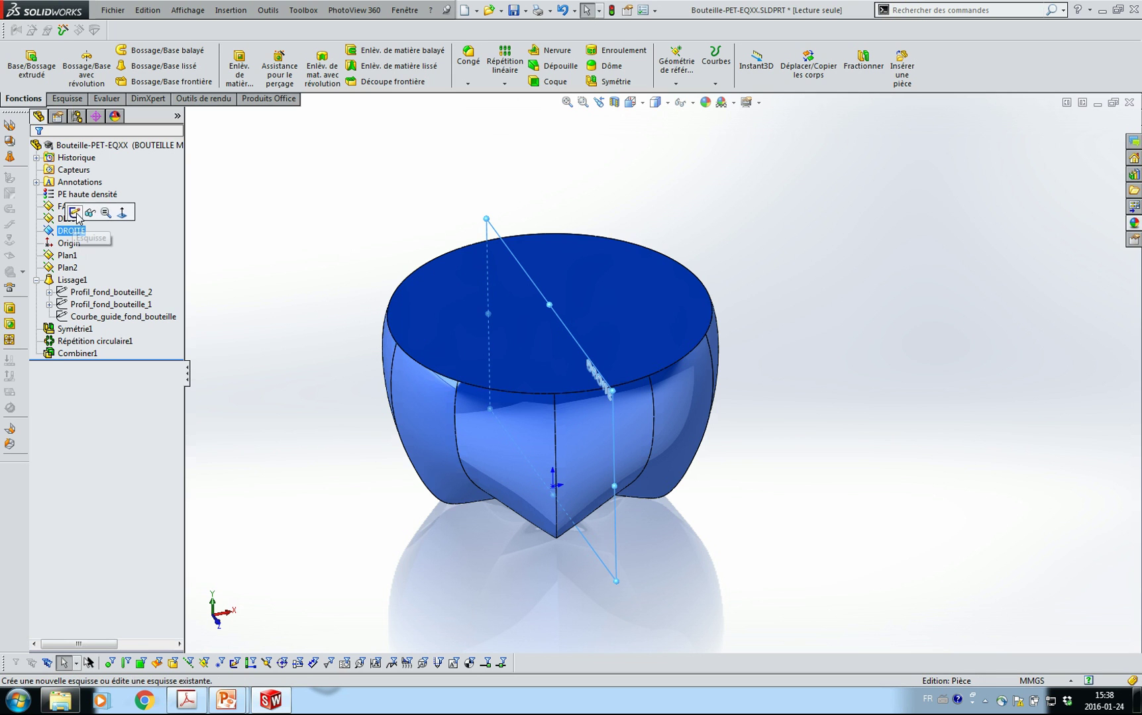
{"action": "left_click", "coordinate": [75, 213]}
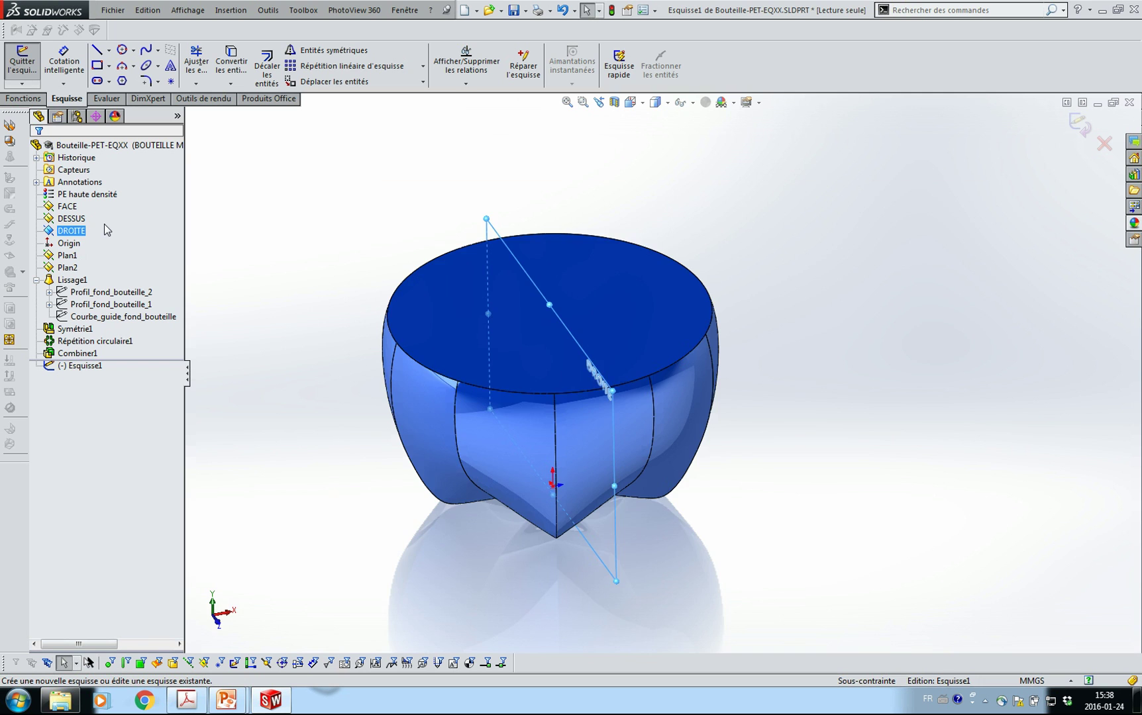
{"action": "key", "text": "ctrl+8"}
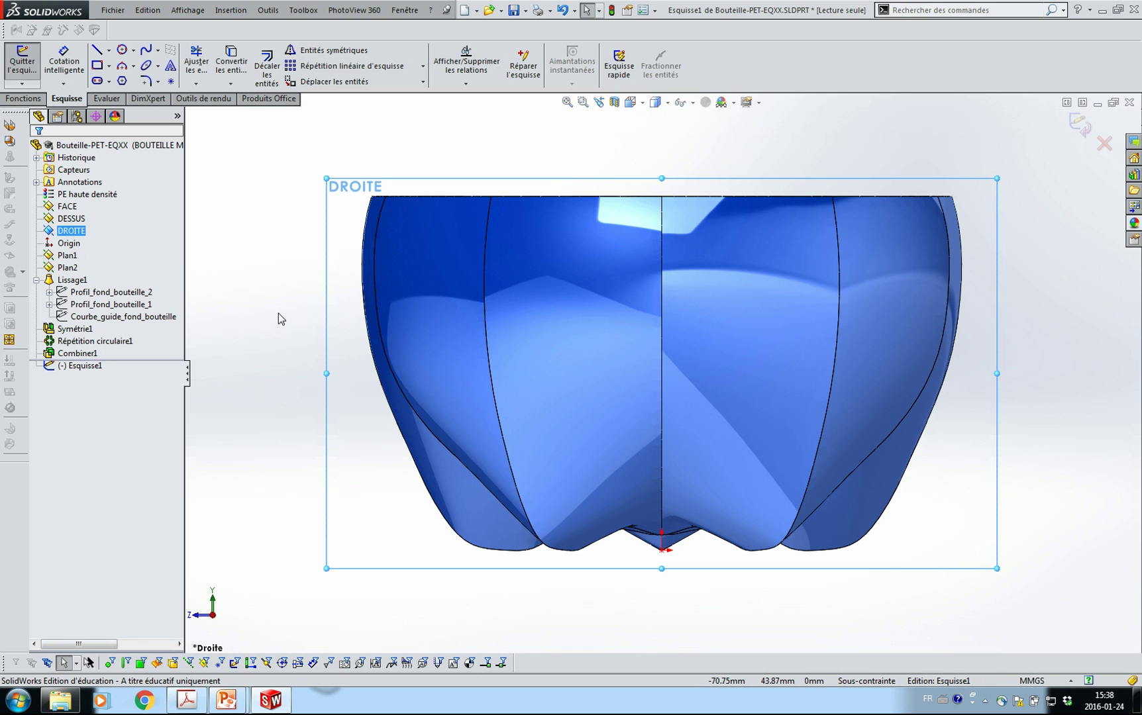
{"action": "key", "text": "ctrl+8"}
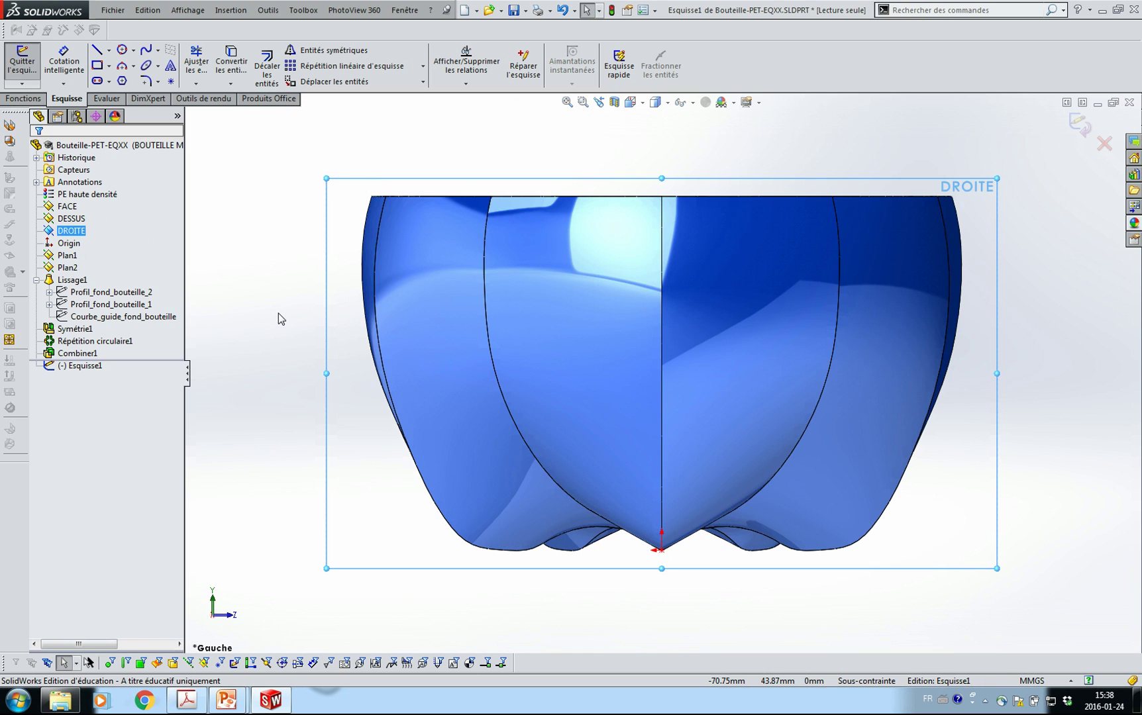
{"action": "key", "text": "ctrl+8"}
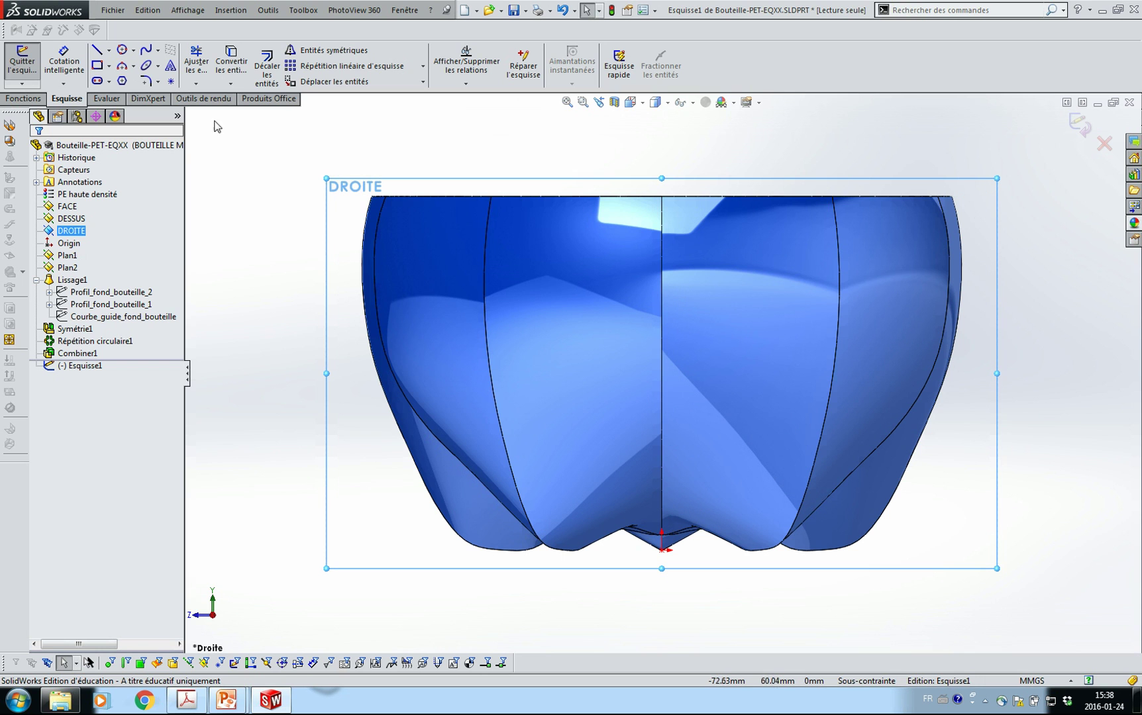
Insert topbouteille.jpg as a sketch picture on the DROITE plane.
{"action": "left_click", "coordinate": [268, 11]}
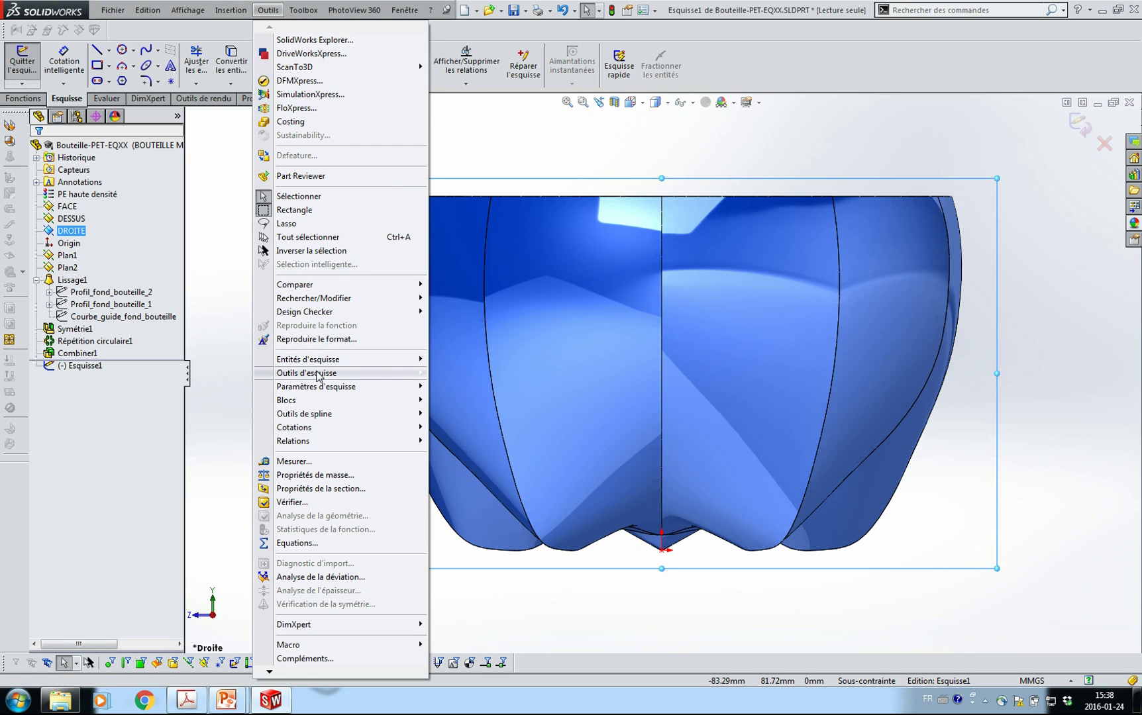
{"action": "mouse_move", "coordinate": [371, 373]}
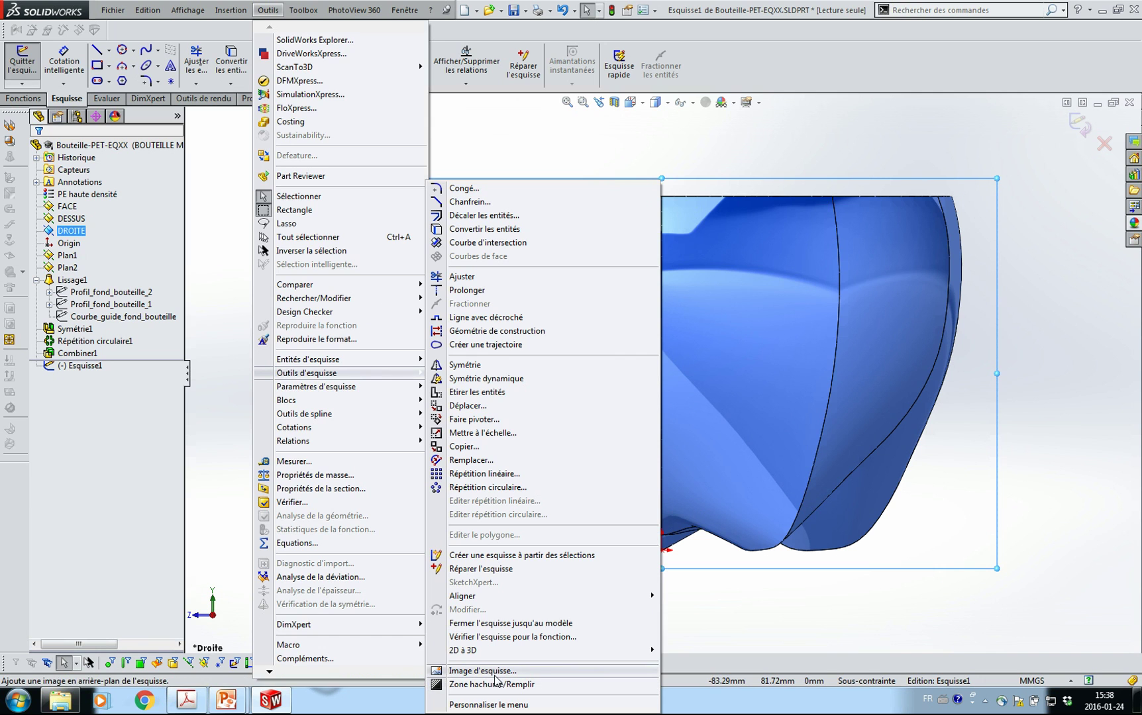
{"action": "left_click", "coordinate": [494, 673]}
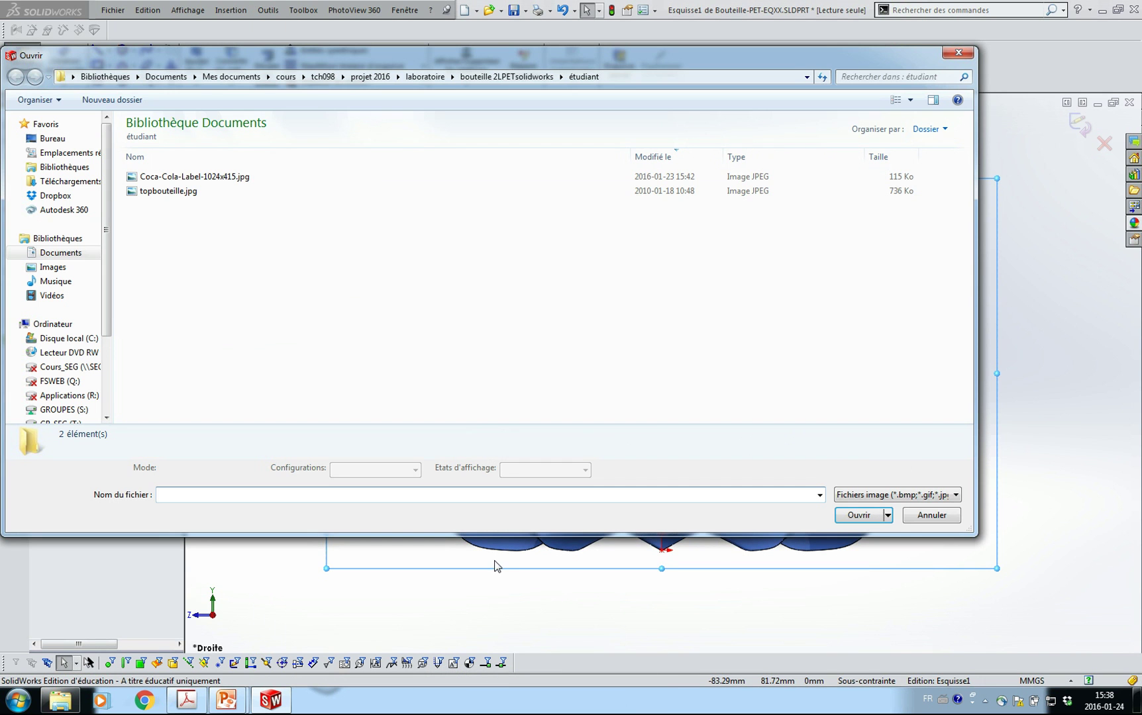
{"action": "left_click", "coordinate": [174, 195]}
{"action": "left_click", "coordinate": [861, 519]}
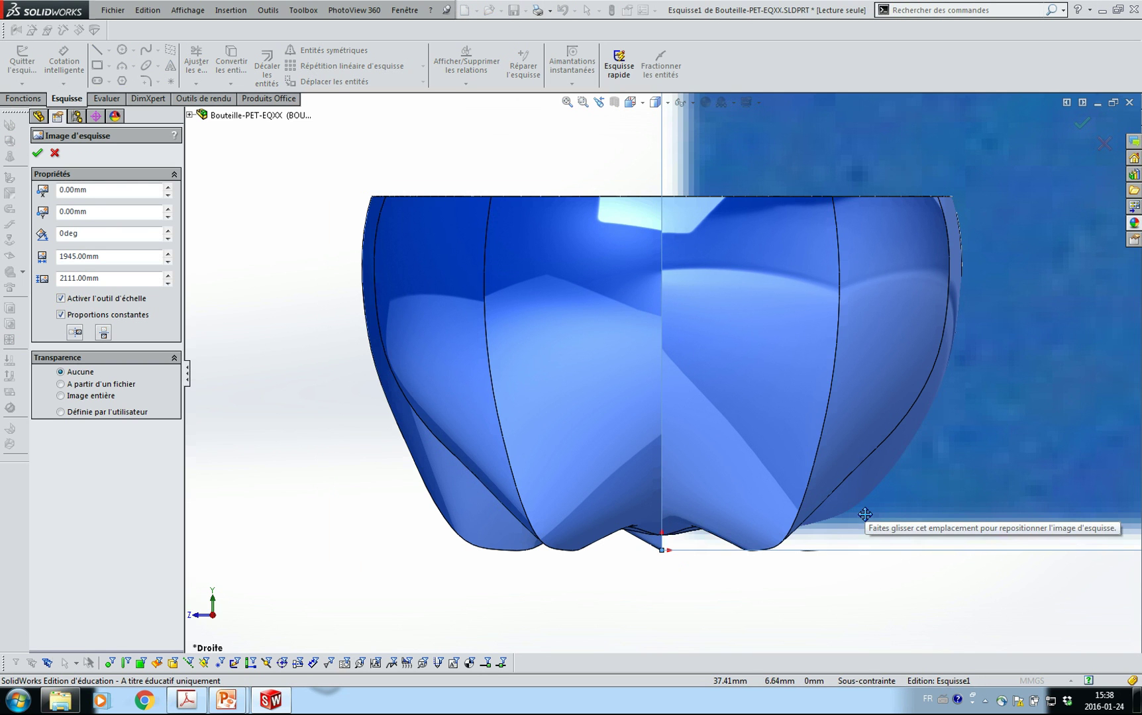
Place the picture's scale line horizontally across the collar of the bottle neck, from one side of the collar to the other.
{"action": "scroll", "coordinate": [860, 492], "scroll_direction": "up", "scroll_amount": 10}
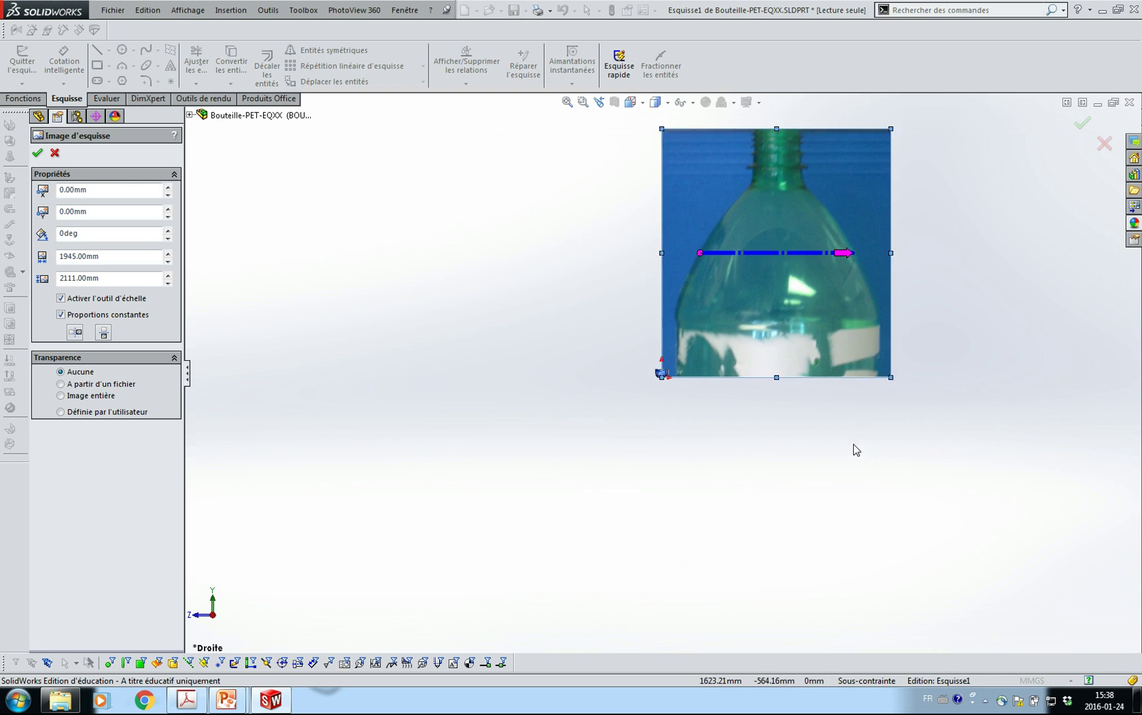
{"action": "scroll", "coordinate": [728, 341], "scroll_direction": "down", "scroll_amount": 5}
{"action": "mouse_move", "coordinate": [688, 344]}
{"action": "middle_mouse_down", "text": "ctrl"}
{"action": "mouse_move", "coordinate": [671, 442]}
{"action": "mouse_move", "coordinate": [645, 487]}
{"action": "mouse_move", "coordinate": [643, 471]}
{"action": "middle_mouse_up", "text": "ctrl"}
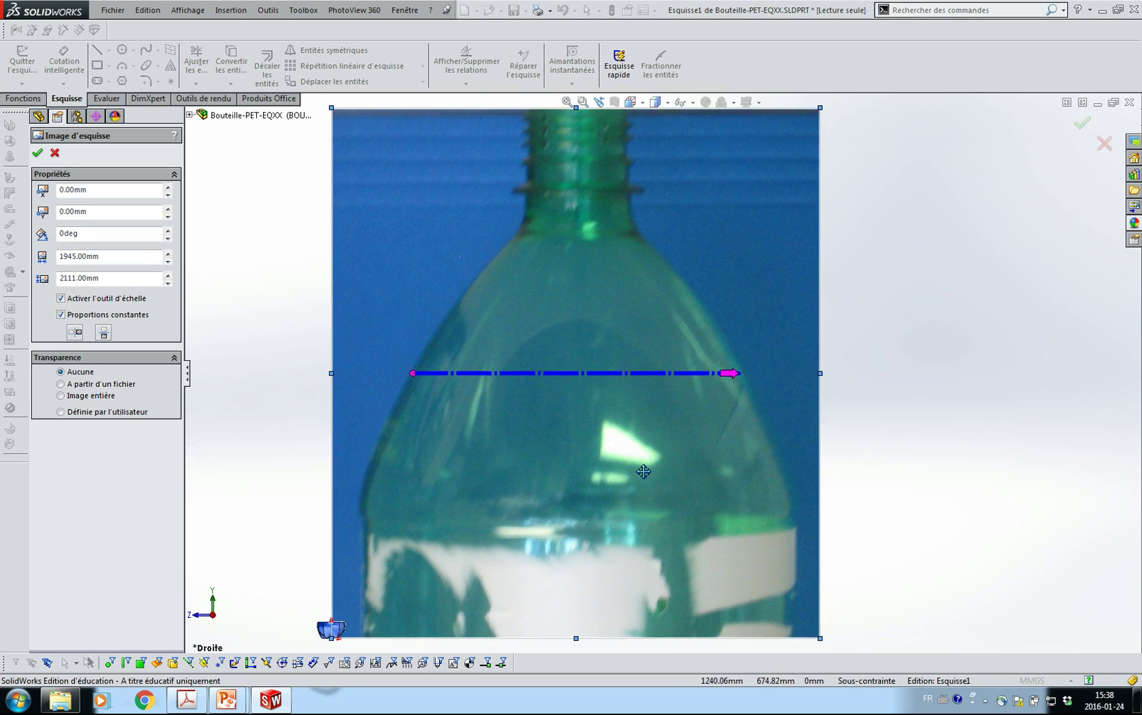
{"action": "left_click", "coordinate": [61, 298]}
{"action": "left_click", "coordinate": [61, 299]}
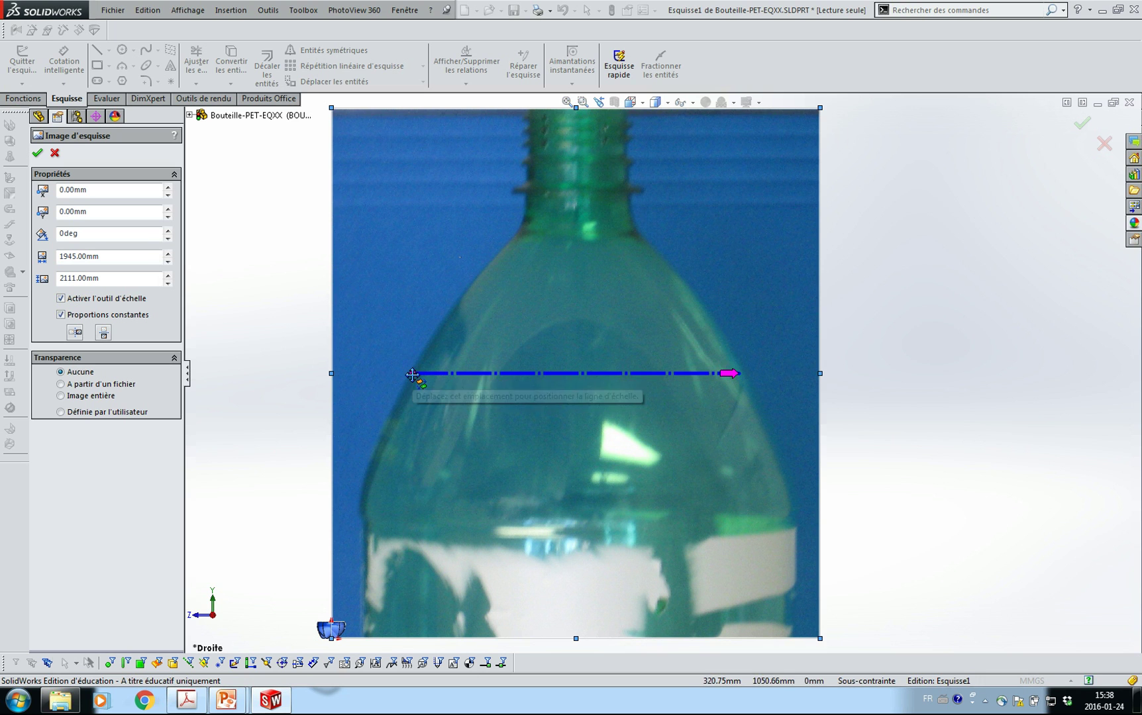
{"action": "left_click_drag", "start_coordinate": [419, 374], "coordinate": [515, 196]}
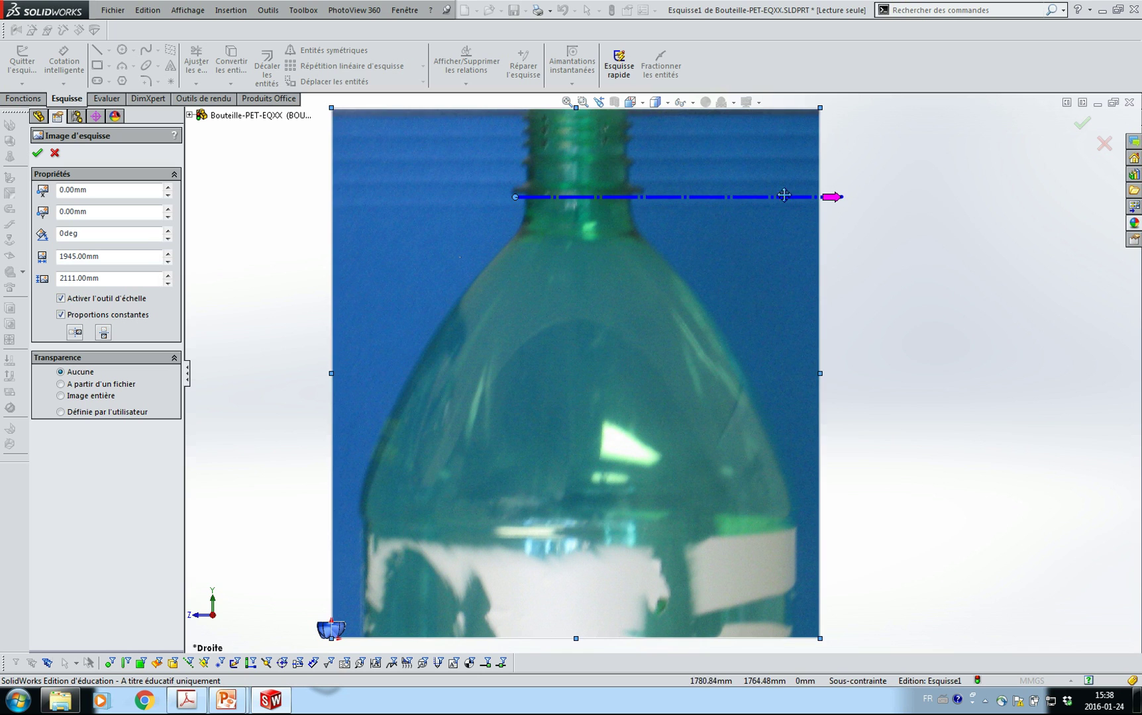
{"action": "left_click_drag", "start_coordinate": [841, 196], "coordinate": [644, 197]}
{"action": "left_click", "coordinate": [422, 186]}
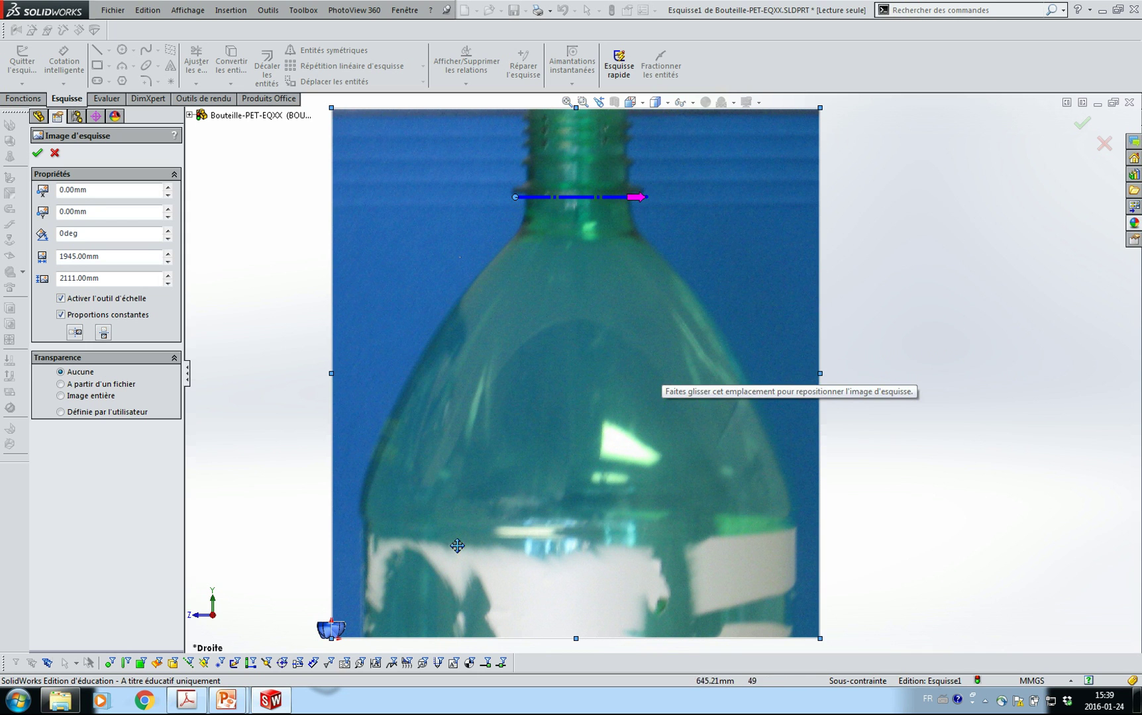
Switch to the bouteille-fillet-PCO1881.pdf drawing in Adobe Acrobat, examine the neck collar's outer diameter, and return to SolidWorks.
{"action": "left_click", "coordinate": [186, 700]}
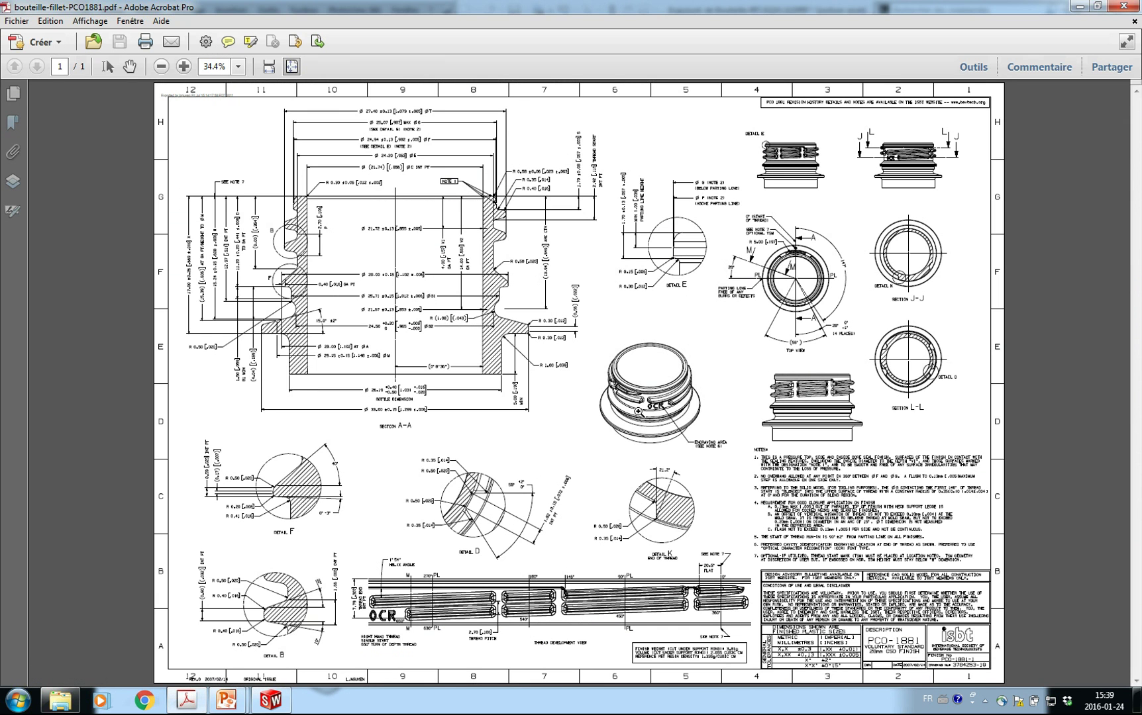
{"action": "left_click_drag", "start_coordinate": [251, 414], "coordinate": [565, 259]}
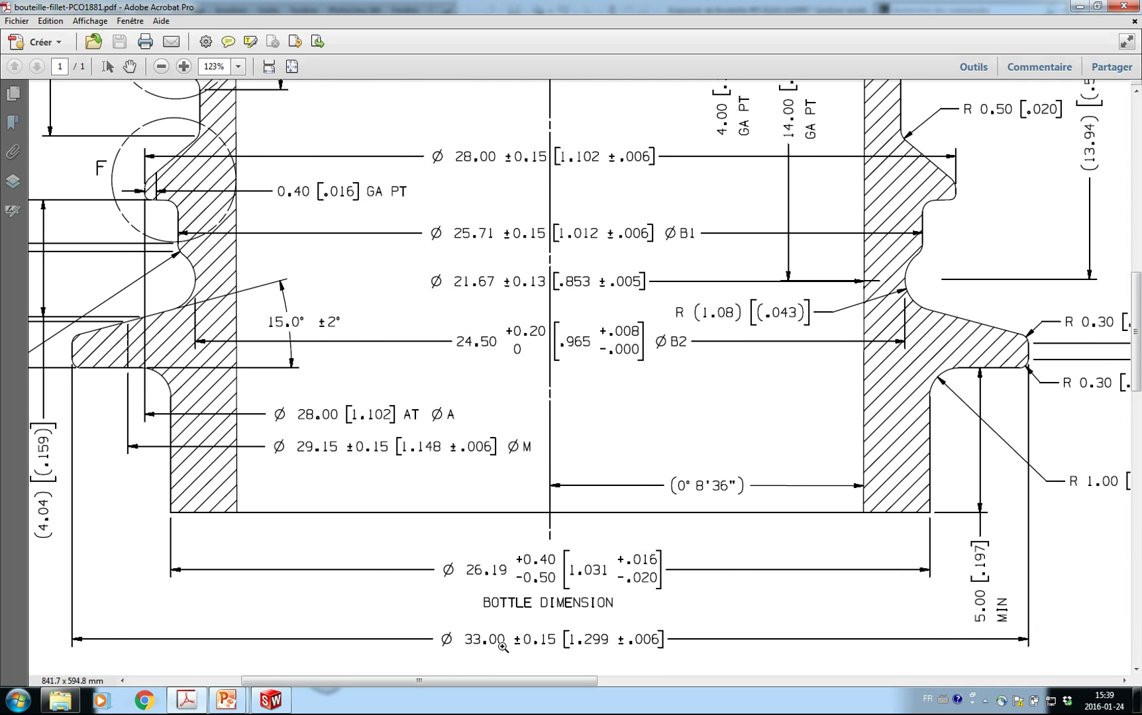
{"action": "key", "text": "ctrl+0"}
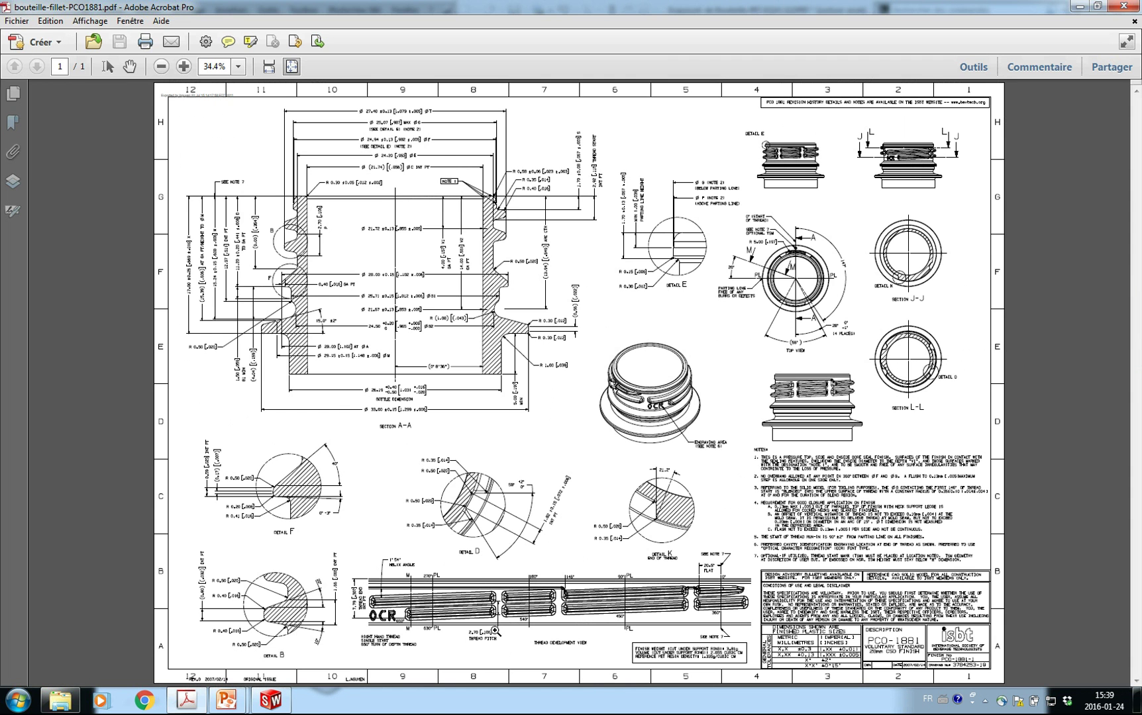
{"action": "left_click", "coordinate": [270, 700]}
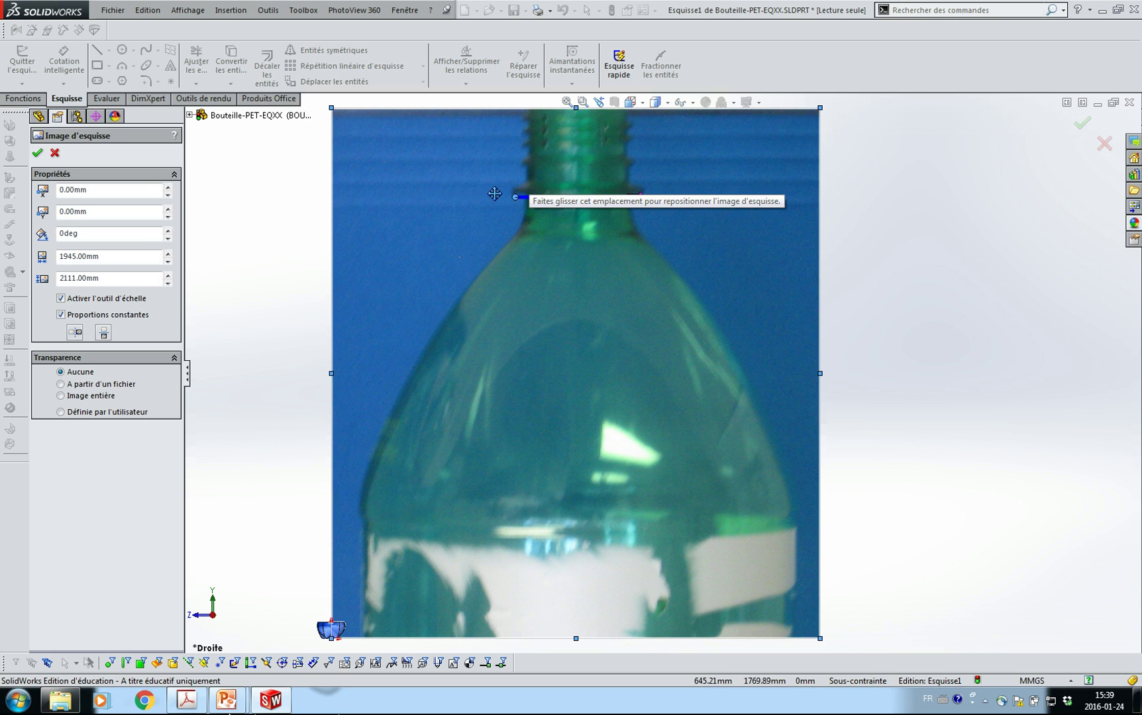
Realign the scale line's start point with the outer tip of the neck collar, nudging the picture slightly.
{"action": "left_click", "coordinate": [583, 102]}
{"action": "left_click_drag", "start_coordinate": [490, 169], "coordinate": [690, 243]}
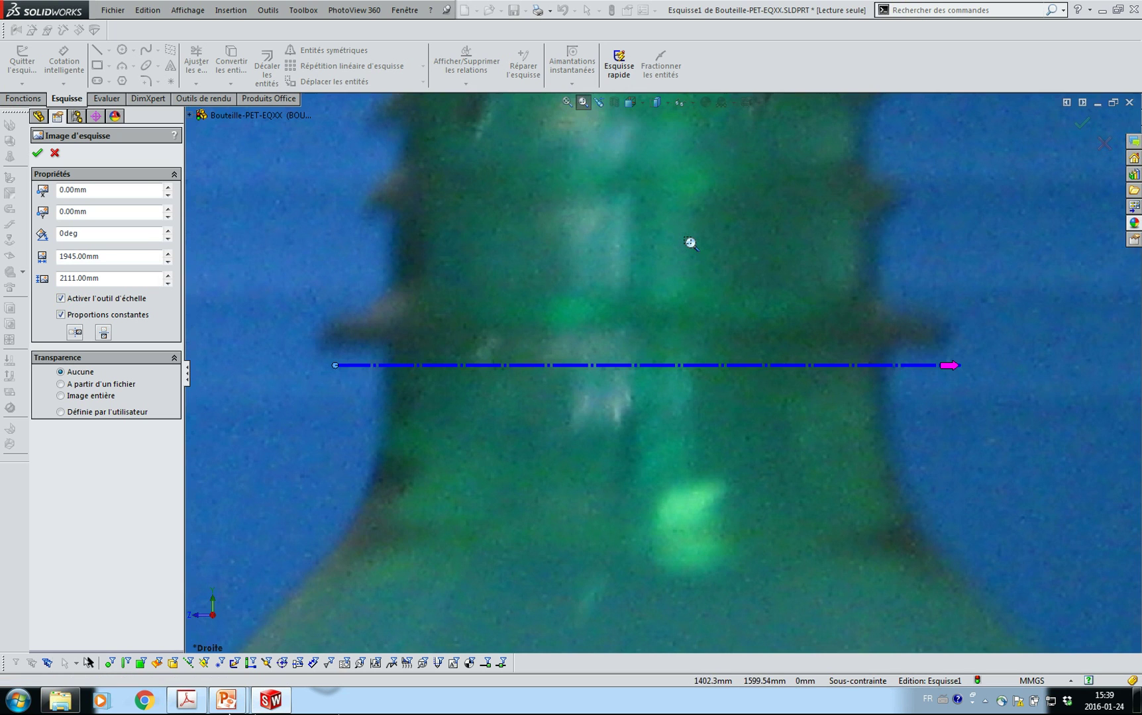
{"action": "key", "text": "Escape"}
{"action": "left_click_drag", "start_coordinate": [337, 366], "coordinate": [320, 354]}
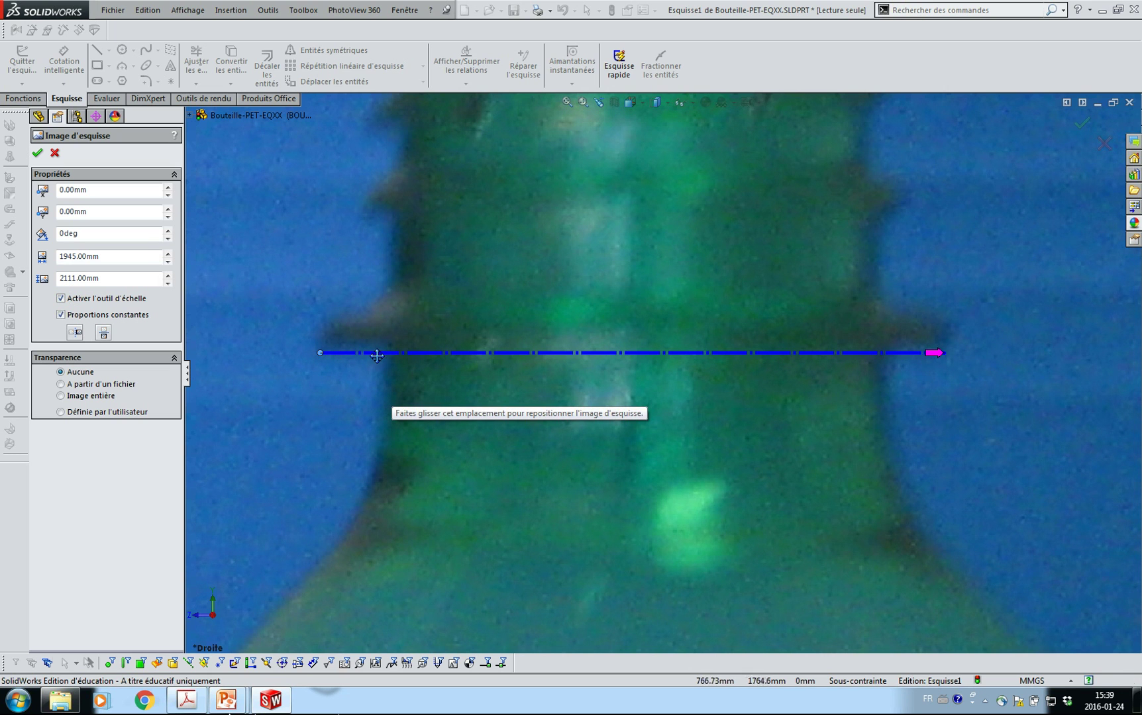
{"action": "left_click_drag", "start_coordinate": [337, 353], "coordinate": [321, 352]}
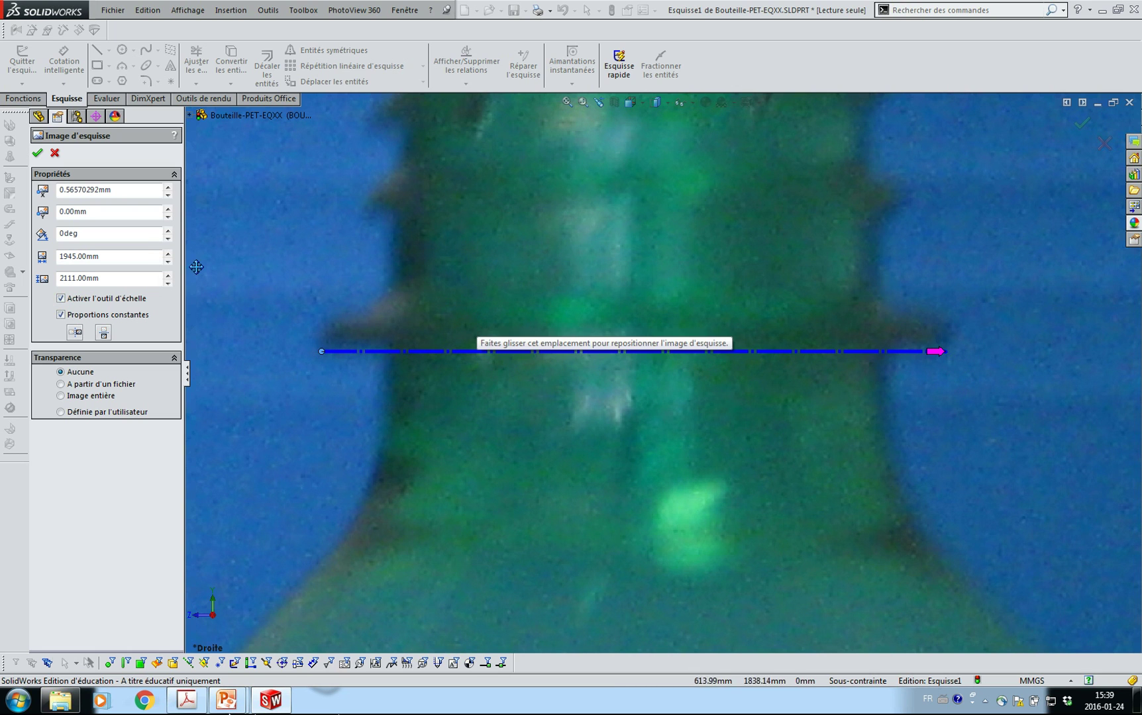
{"action": "mouse_move", "coordinate": [472, 349]}
{"action": "left_mouse_down"}
{"action": "mouse_move", "coordinate": [482, 391]}
{"action": "mouse_move", "coordinate": [465, 339]}
{"action": "left_mouse_up"}
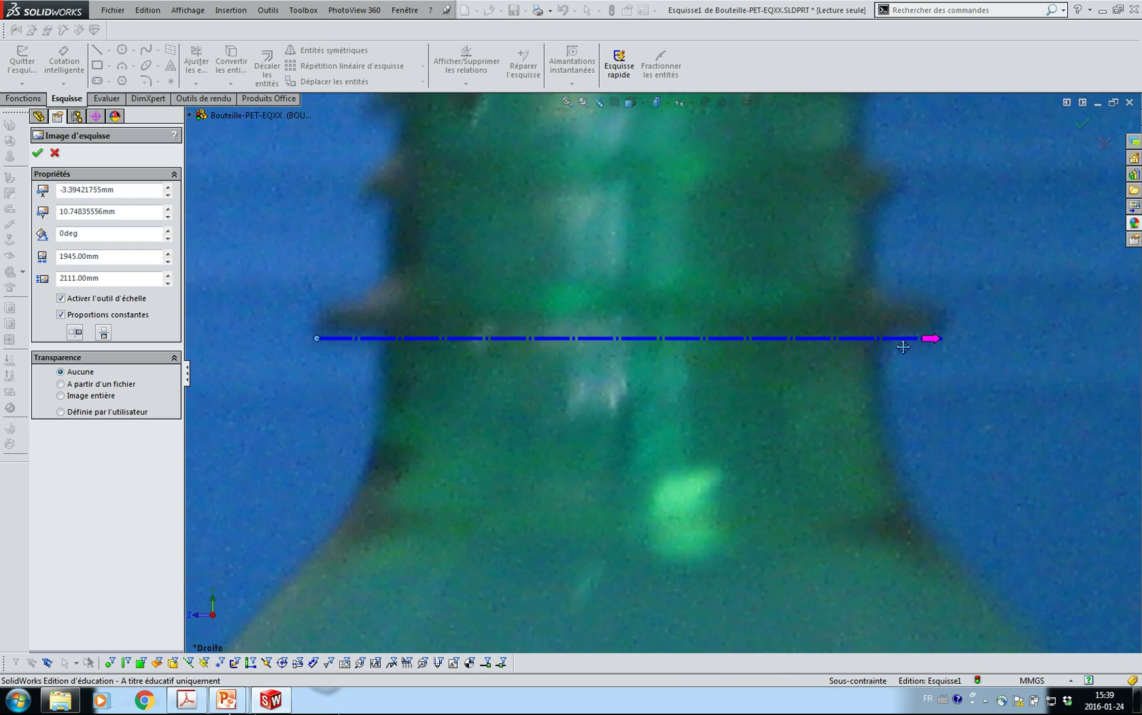
Fit the scale line's arrow end to the opposite collar tip and set the line's length to 33 mm.
{"action": "left_click", "coordinate": [928, 345]}
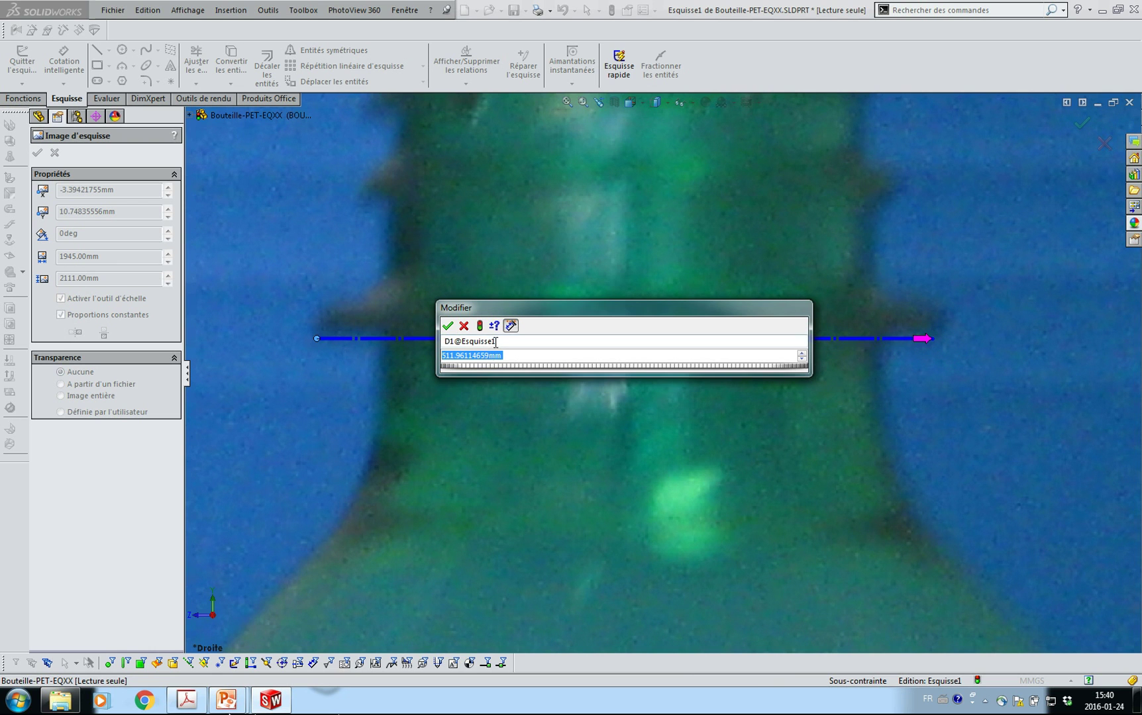
{"action": "type", "text": "33"}
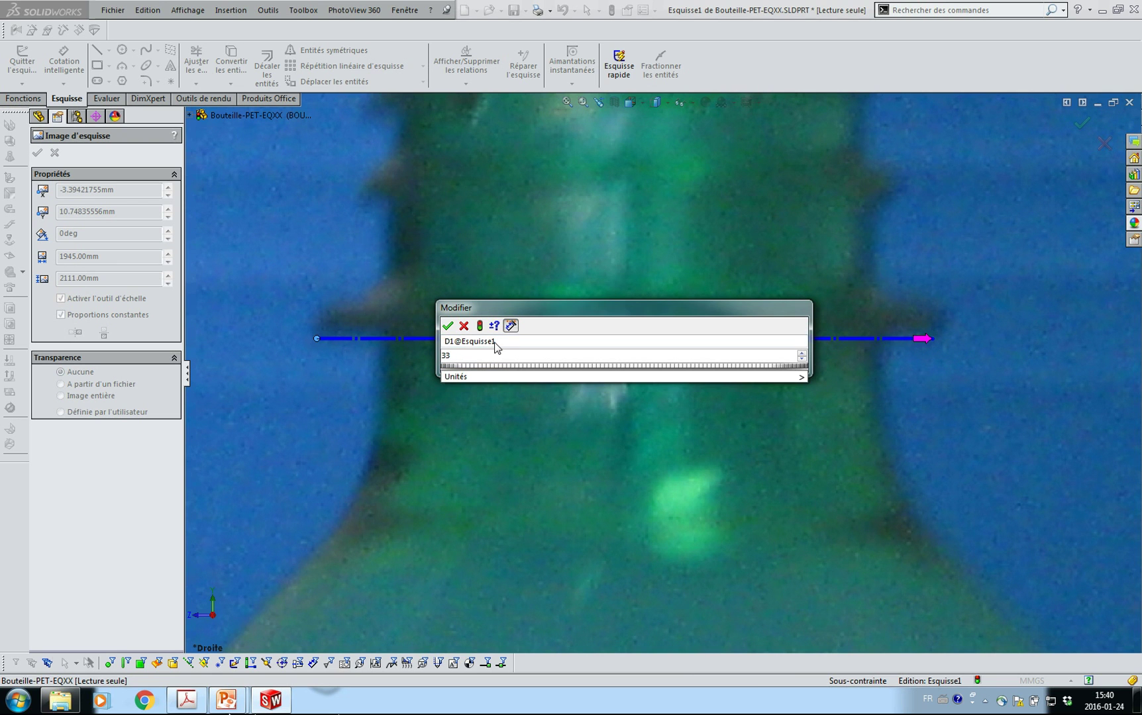
{"action": "key", "text": "Return"}
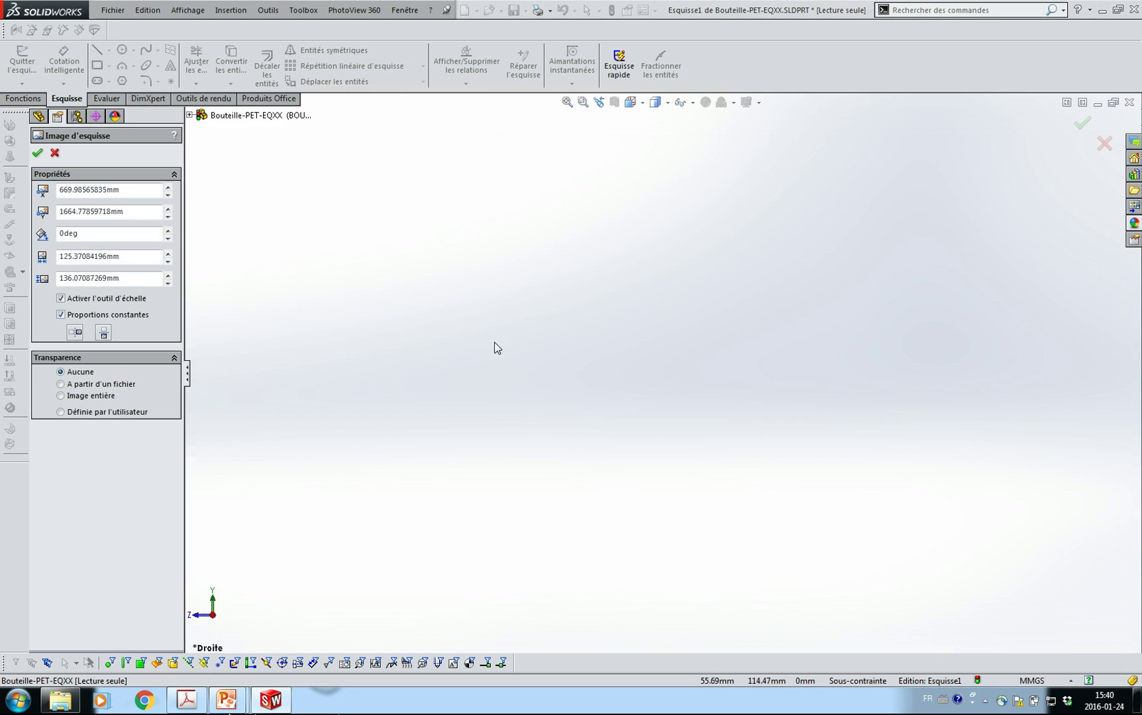
Move the scaled bottle picture close above the bottle base, at about X 33 mm and Y 76 mm.
{"action": "key", "text": "f"}
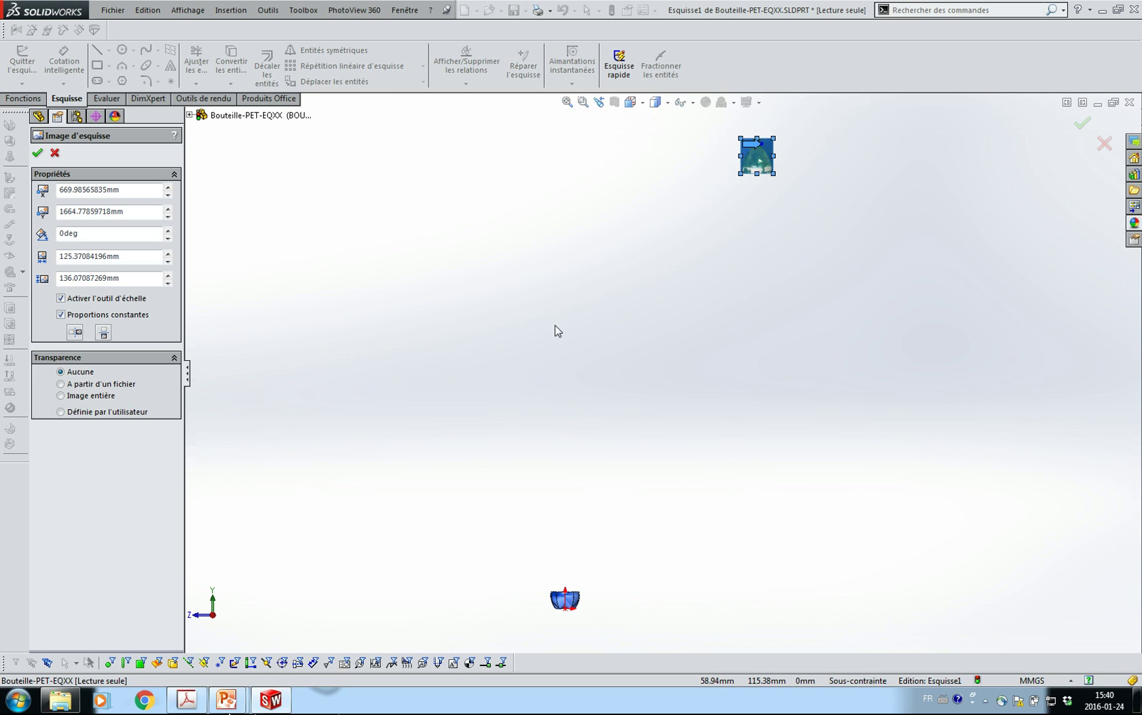
{"action": "left_click_drag", "start_coordinate": [757, 156], "coordinate": [594, 572]}
{"action": "key", "text": "z"}
{"action": "left_click_drag", "start_coordinate": [522, 535], "coordinate": [642, 633]}
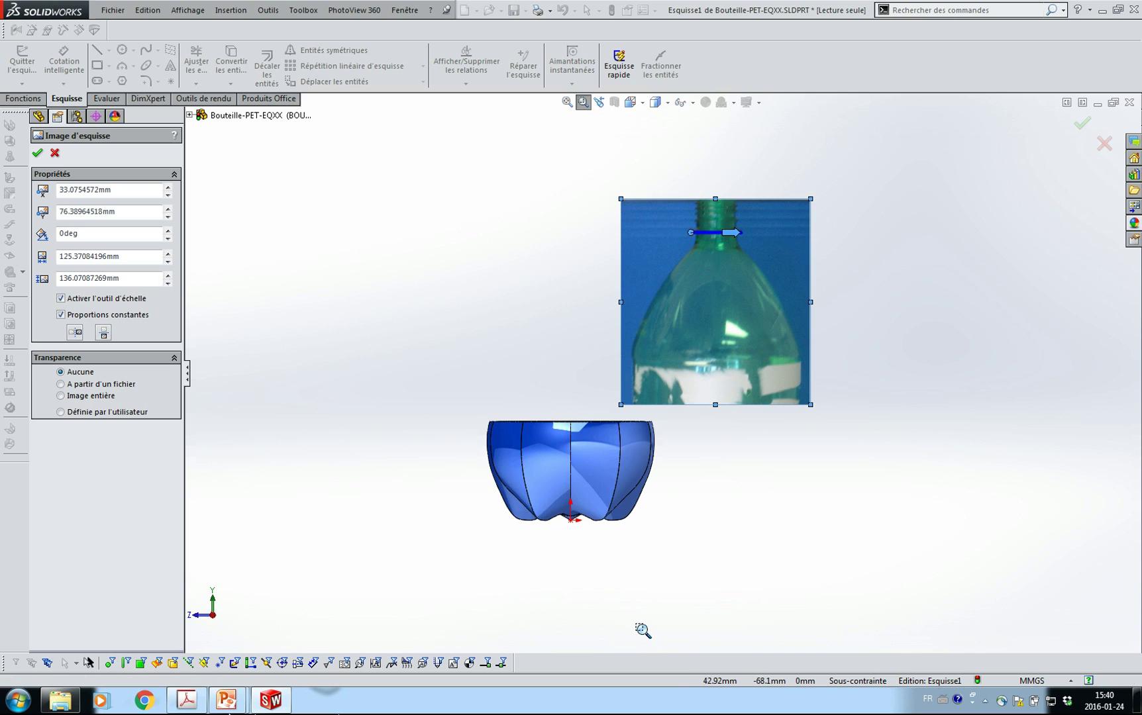
Accept the picture placement, then draw a vertical centerline about 224 mm up from the origin and a horizontal centerline from its upper end.
{"action": "left_click", "coordinate": [38, 155]}
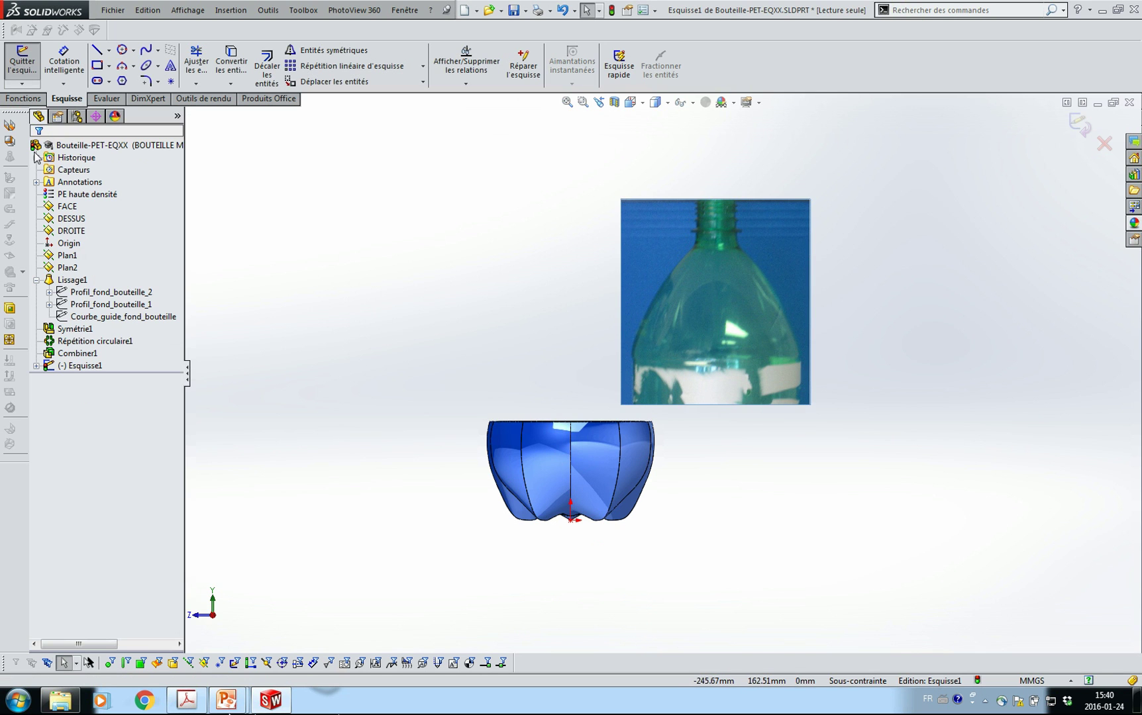
{"action": "left_click", "coordinate": [109, 51]}
{"action": "left_click", "coordinate": [100, 80]}
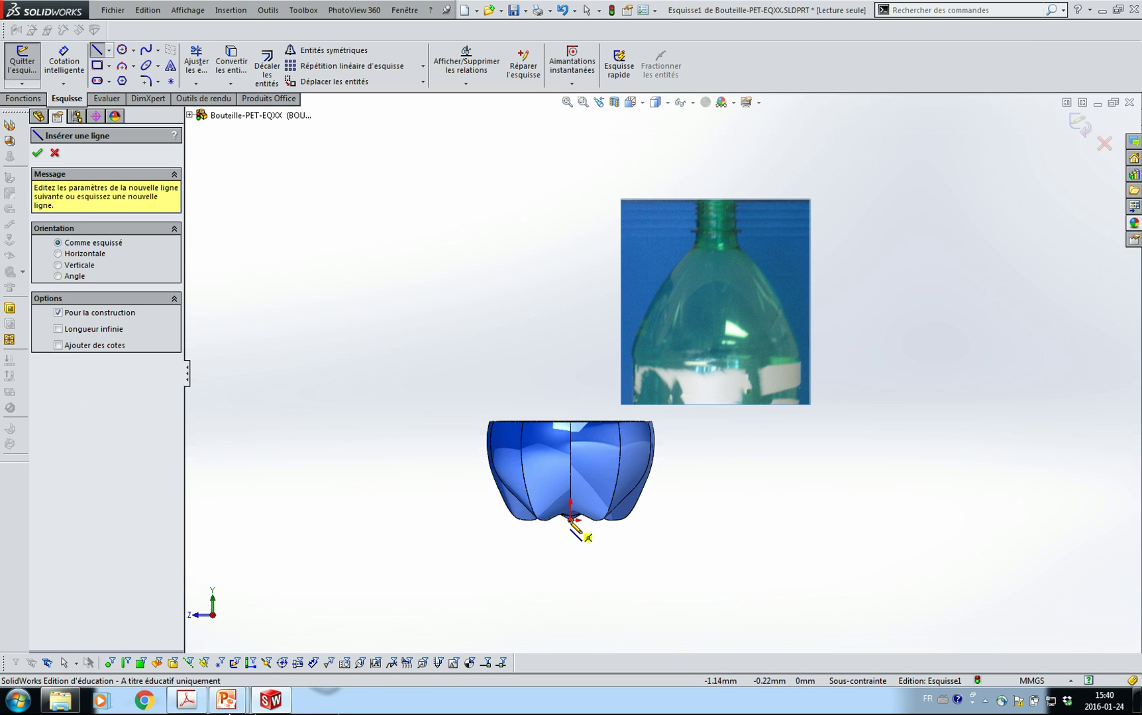
{"action": "left_click", "coordinate": [570, 521]}
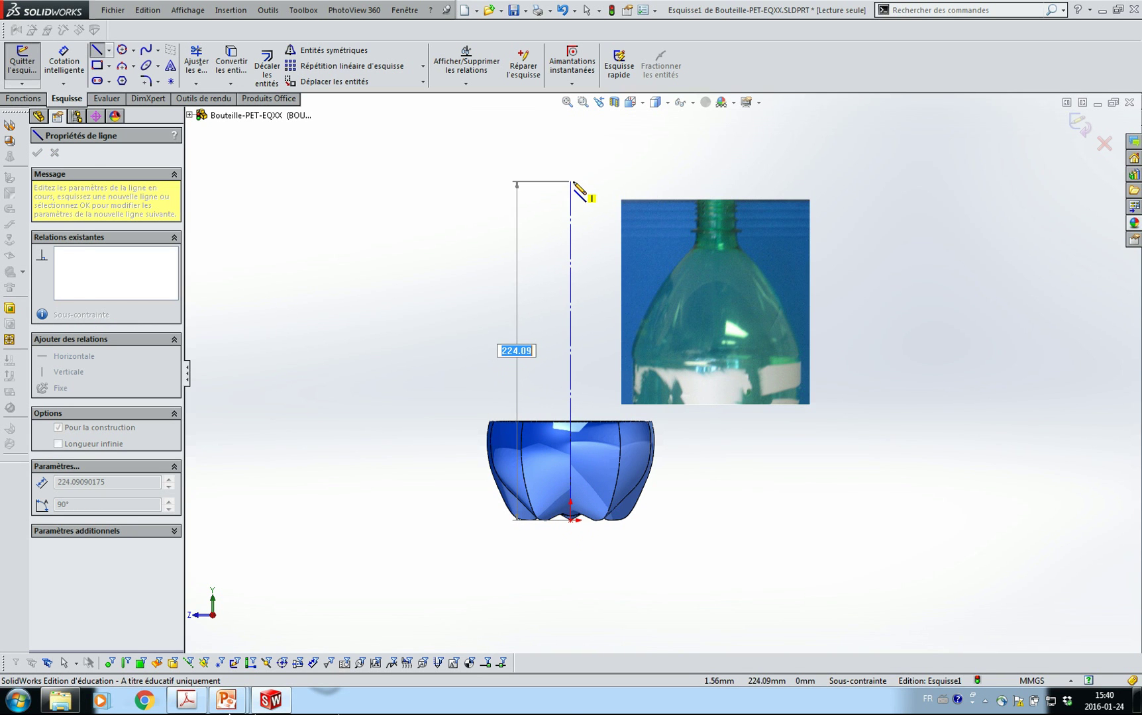
{"action": "left_click", "coordinate": [573, 183]}
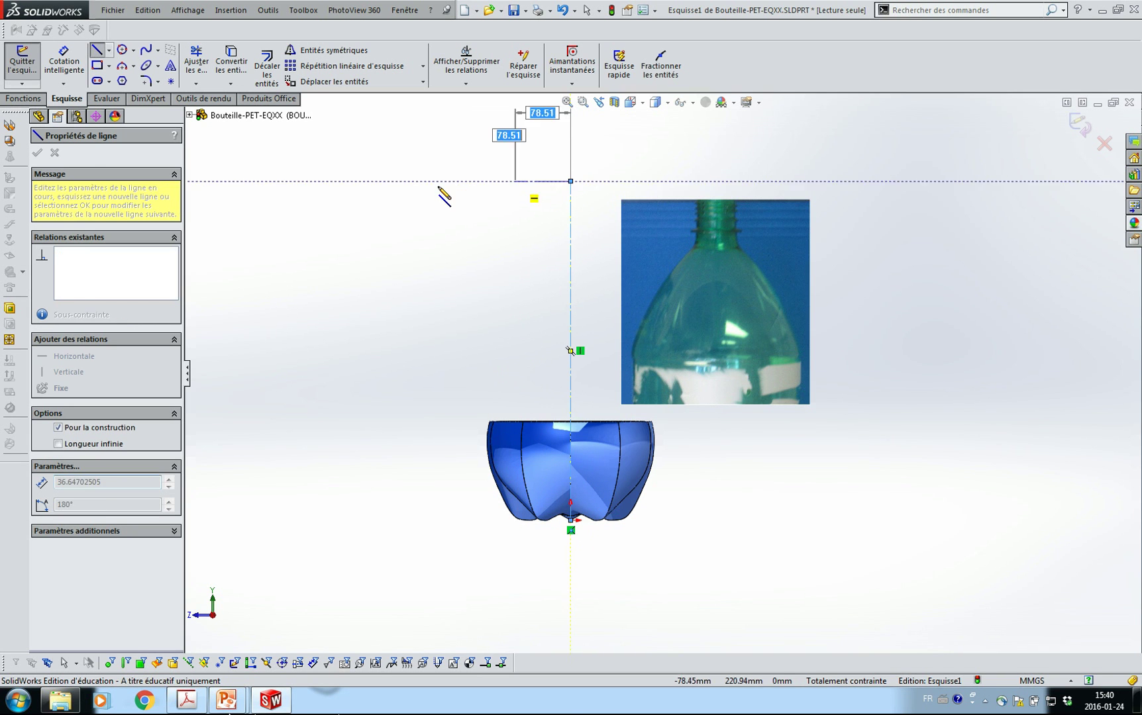
{"action": "left_click", "coordinate": [440, 181]}
{"action": "key", "text": "Escape"}
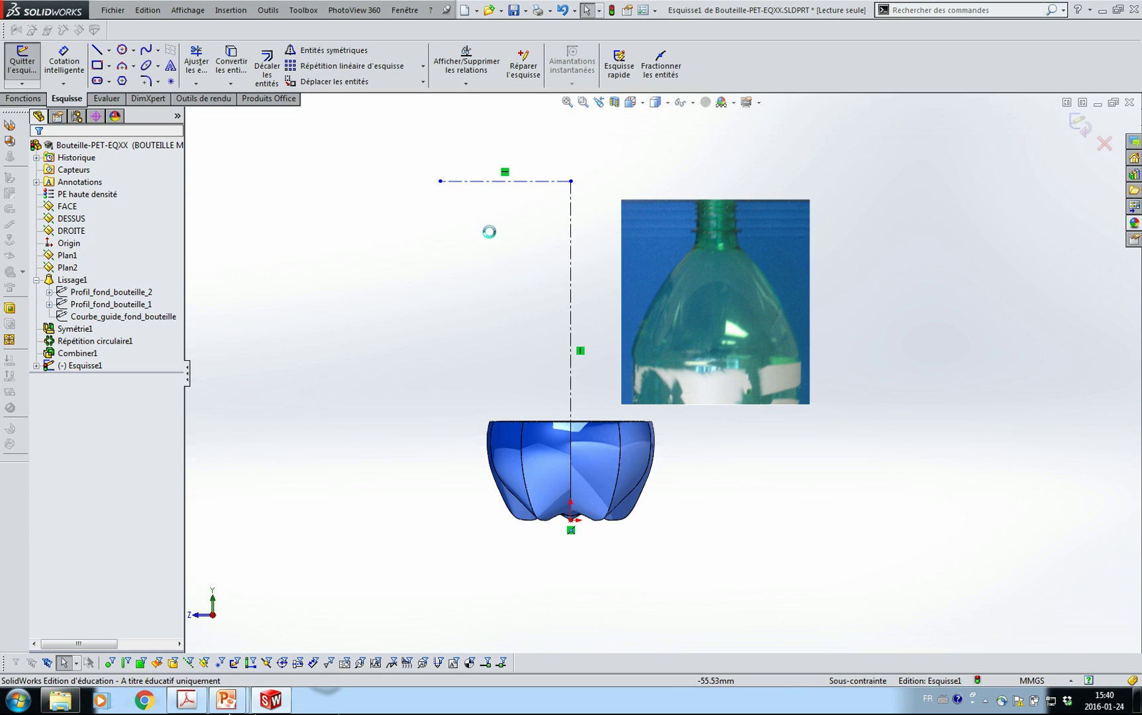
Dimension the vertical centerline and set its length to 300 mm, accepting the read-only document notice.
{"action": "key", "text": "s"}
{"action": "left_click", "coordinate": [527, 244]}
{"action": "left_click", "coordinate": [571, 249]}
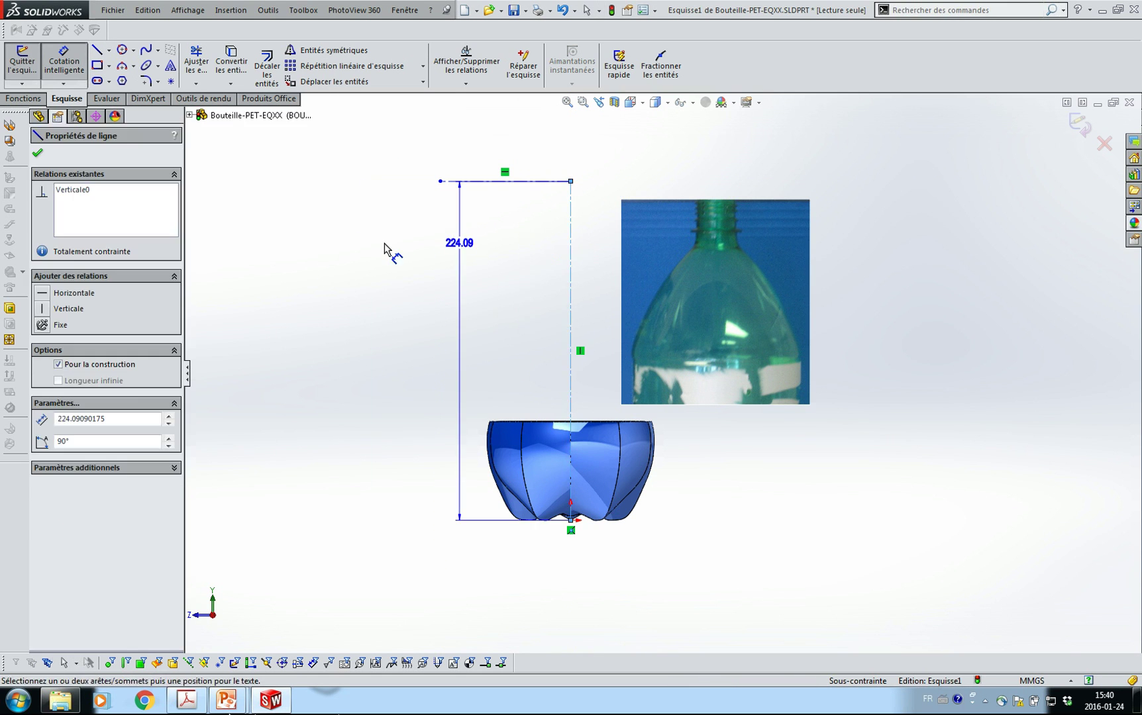
{"action": "left_click", "coordinate": [306, 259]}
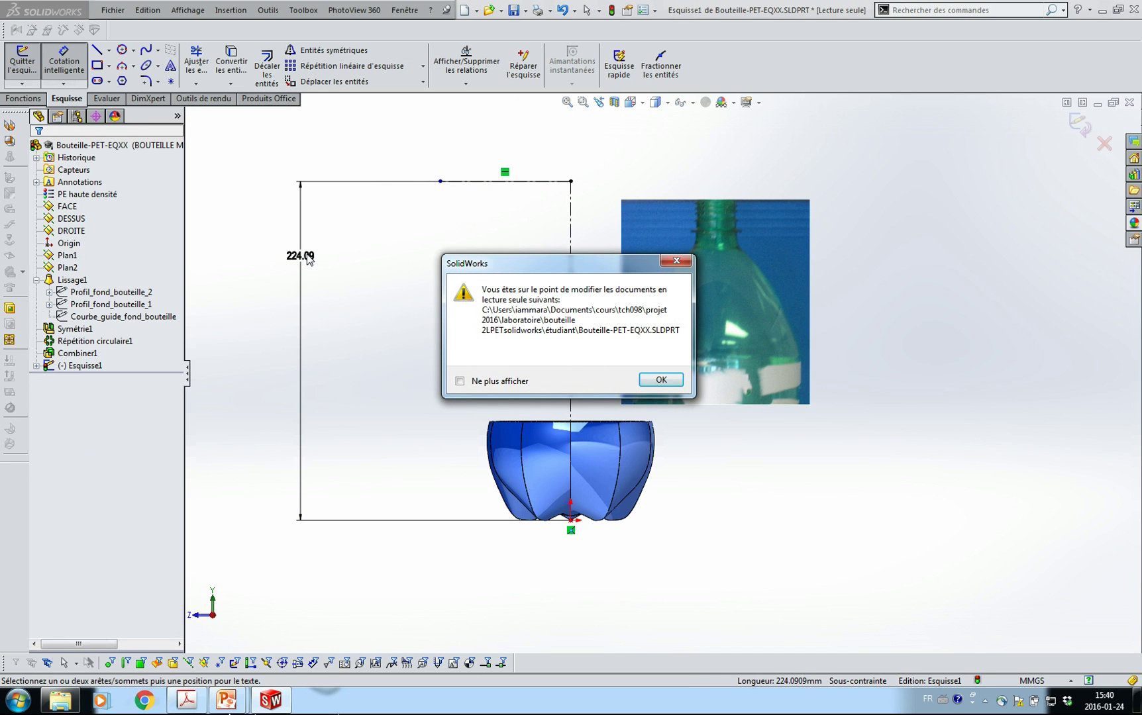
{"action": "left_click", "coordinate": [649, 386]}
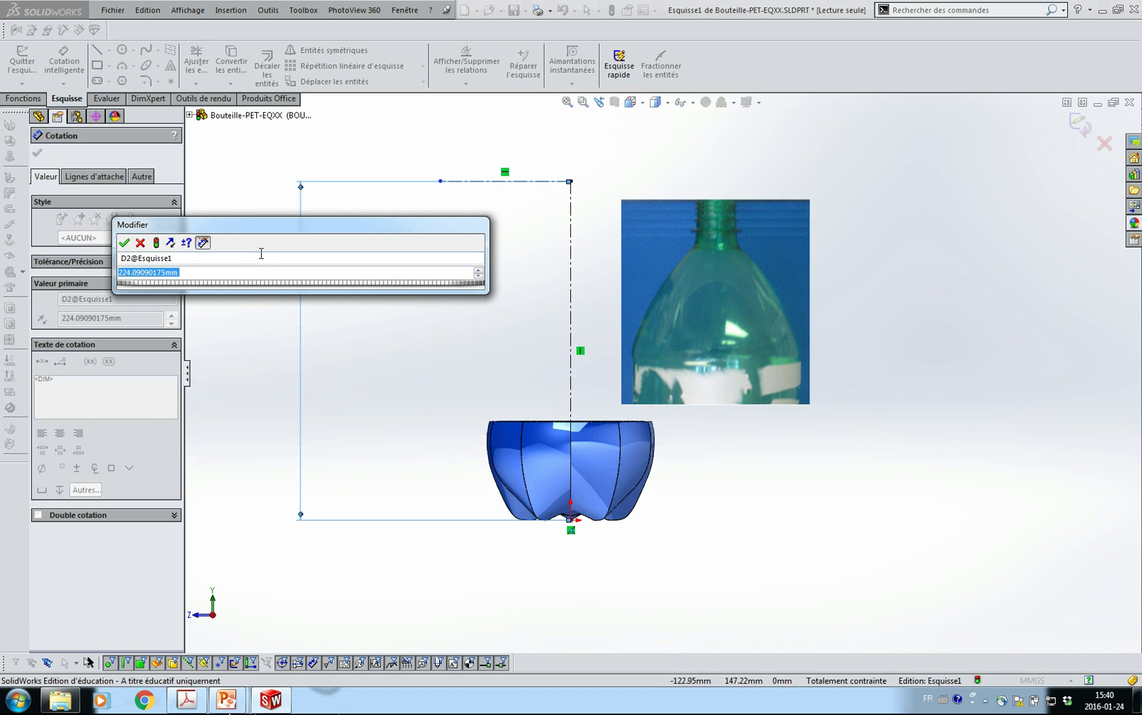
{"action": "type", "text": "300"}
{"action": "key", "text": "Return"}
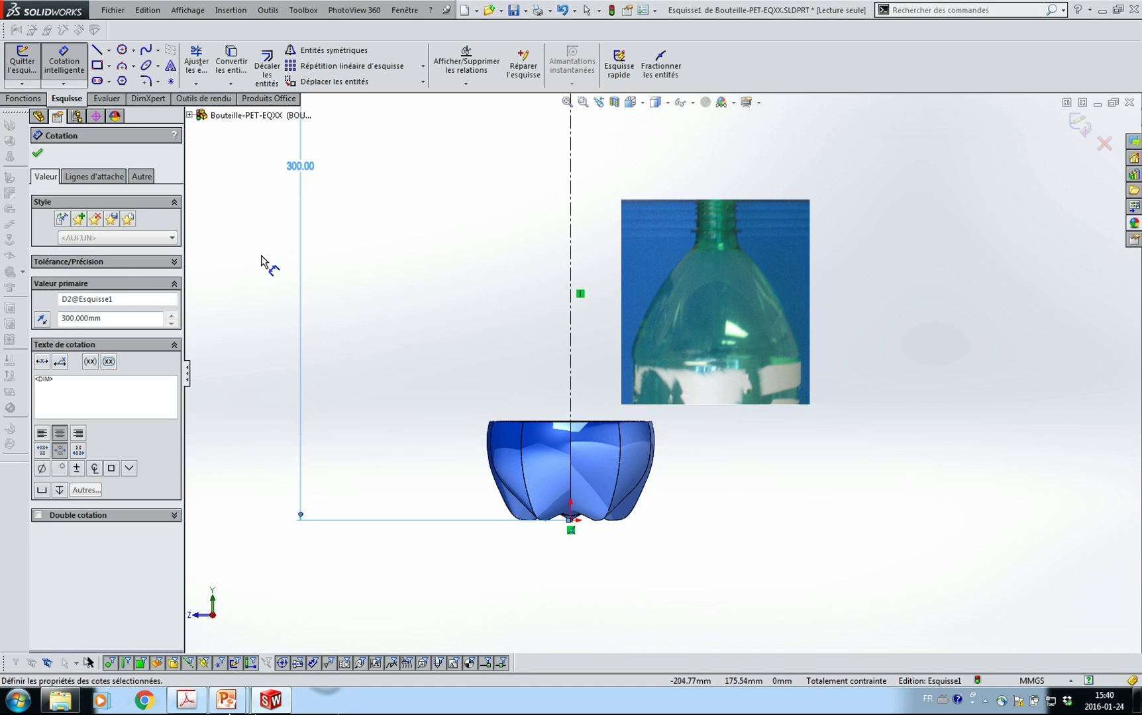
Save the part under the new file name Bouteille-PET-EQ15.SLDPRT in the same folder.
{"action": "left_click", "coordinate": [114, 10]}
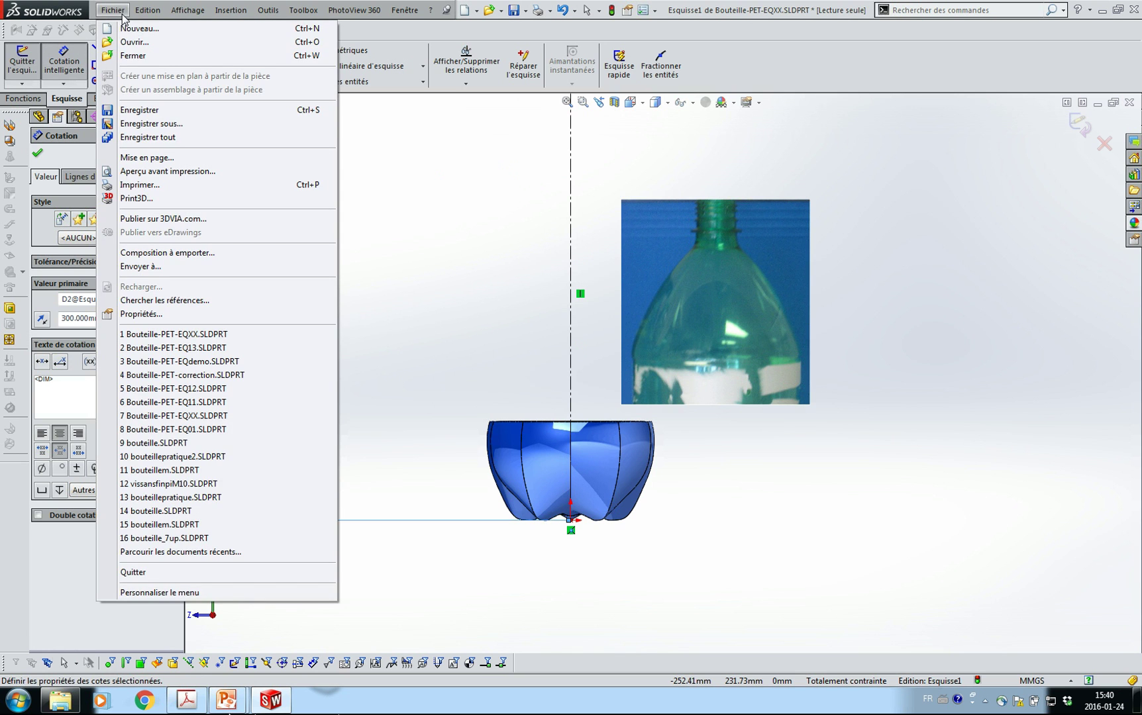
{"action": "left_click", "coordinate": [151, 123]}
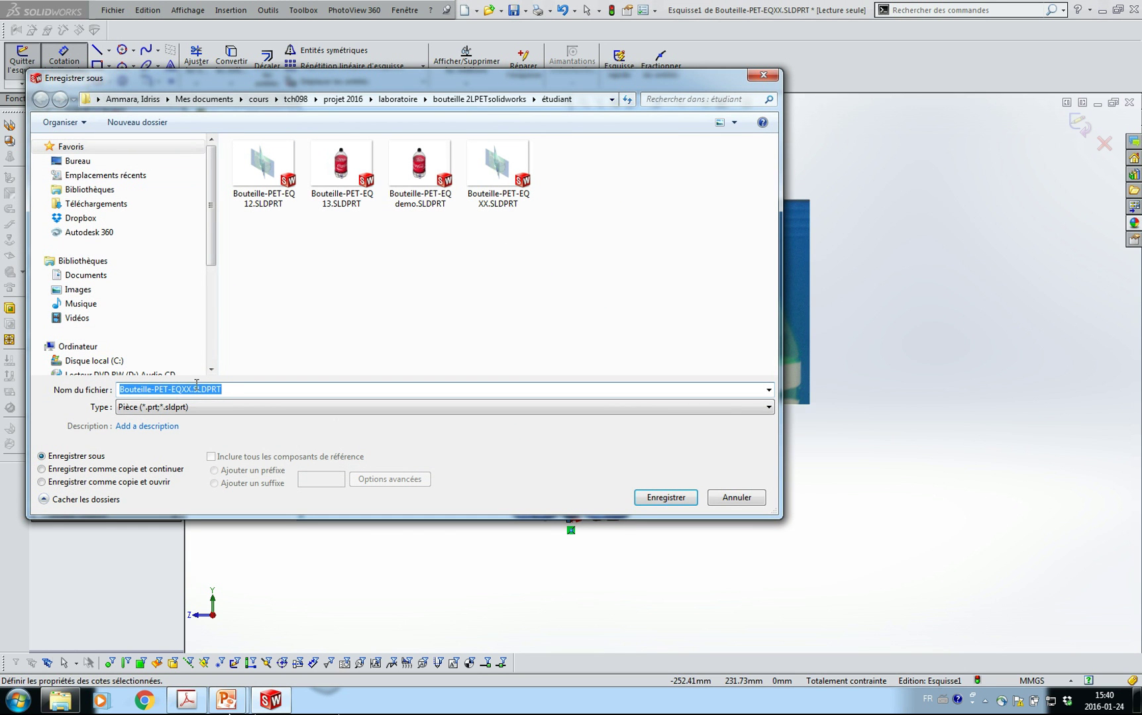
{"action": "left_click_drag", "start_coordinate": [182, 392], "coordinate": [187, 392]}
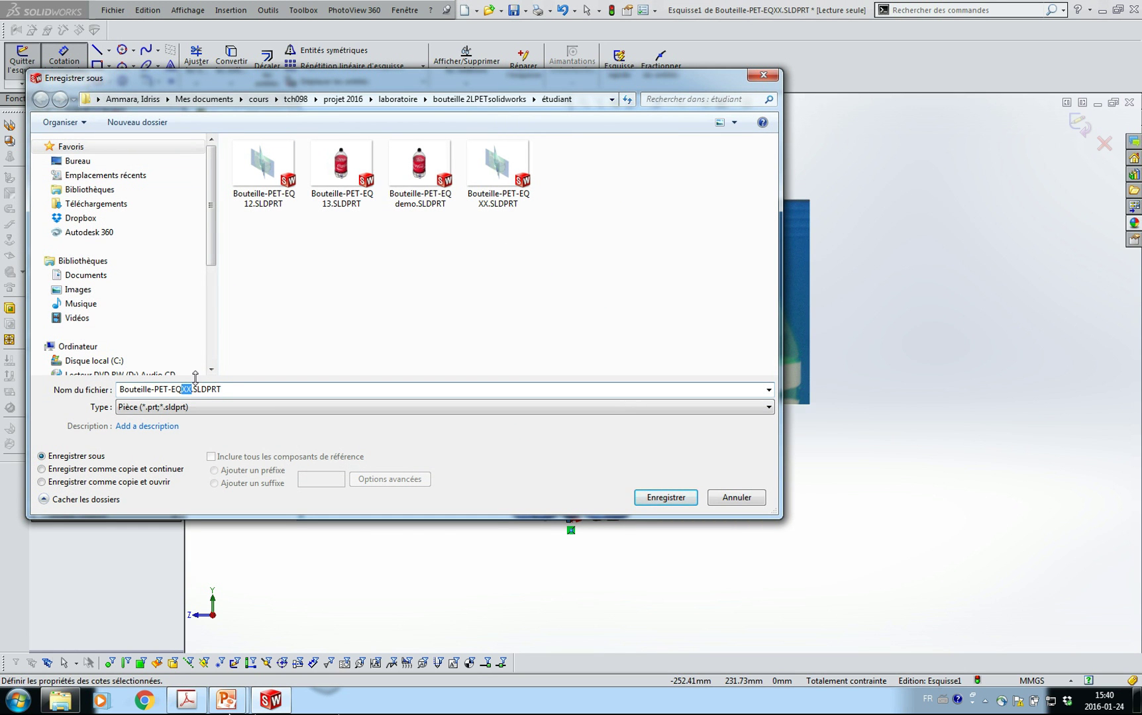
{"action": "type", "text": "15"}
{"action": "key", "text": "Return"}
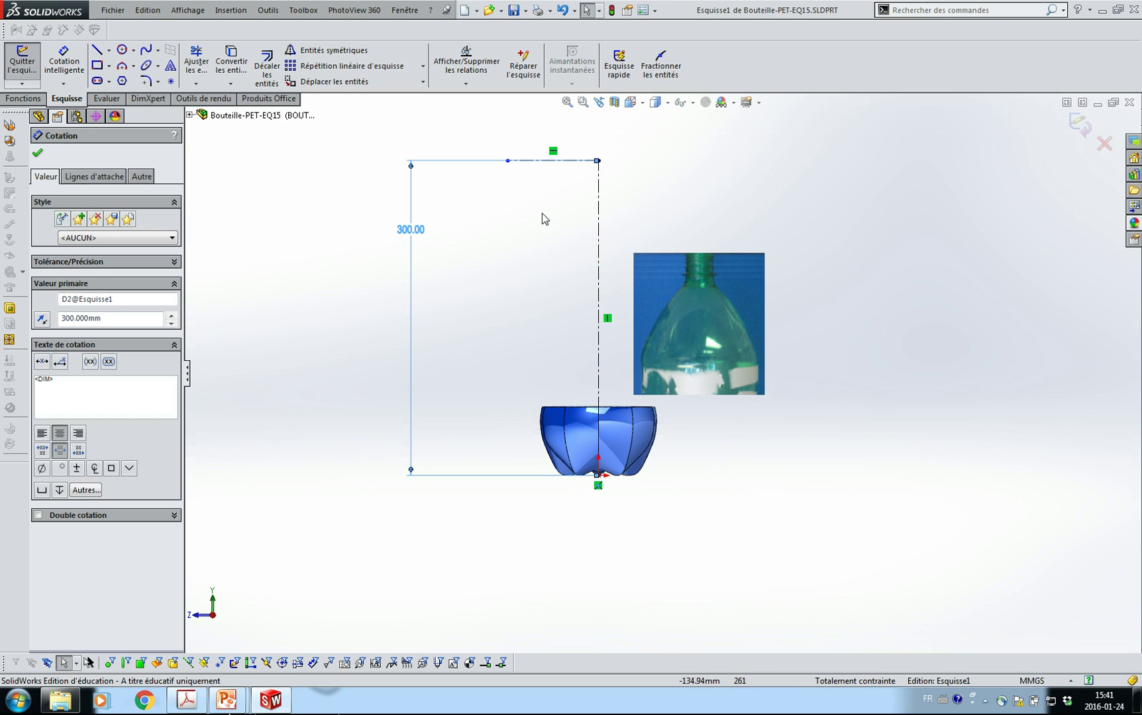
Offset the vertical centerline by 33/2 mm (16.5 mm) in both directions, with dimensions added.
{"action": "left_click", "coordinate": [275, 73]}
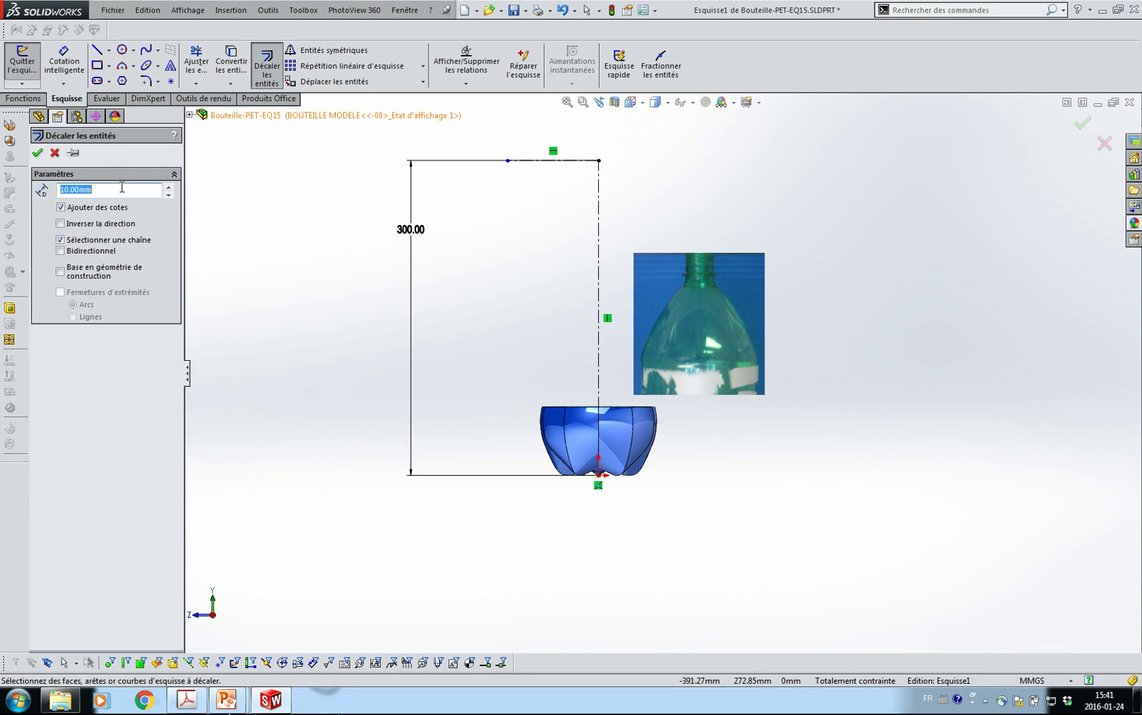
{"action": "type", "text": "33/2"}
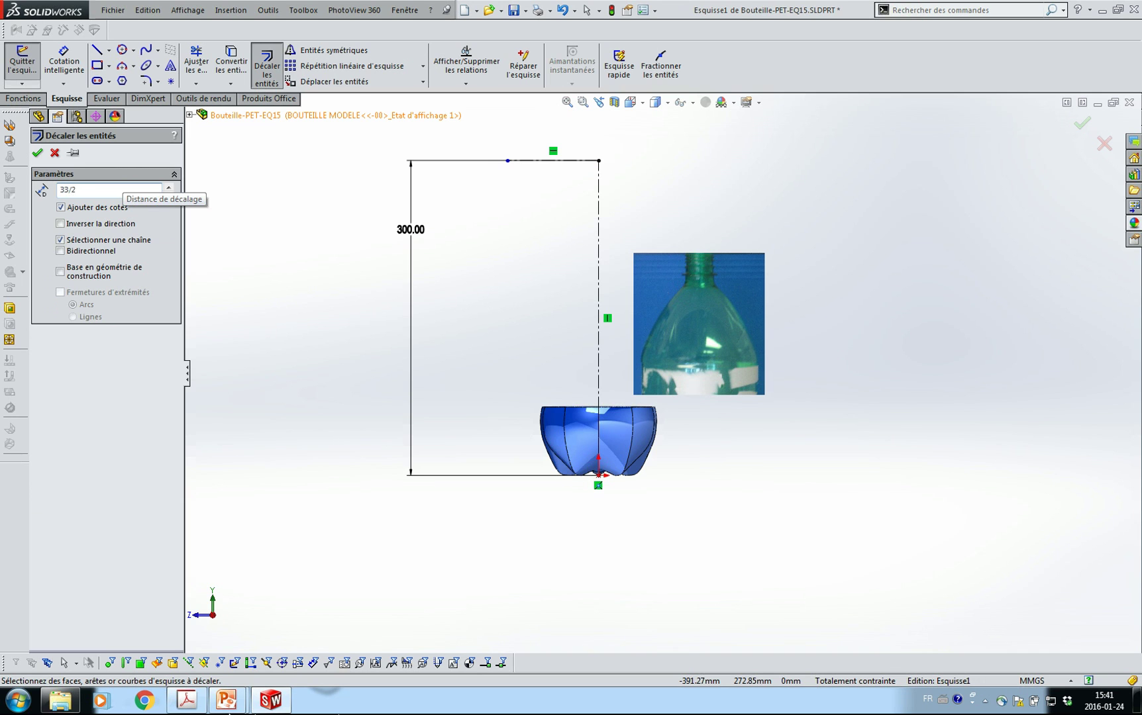
{"action": "key", "text": "Return"}
{"action": "left_click", "coordinate": [60, 253]}
{"action": "left_click", "coordinate": [600, 265]}
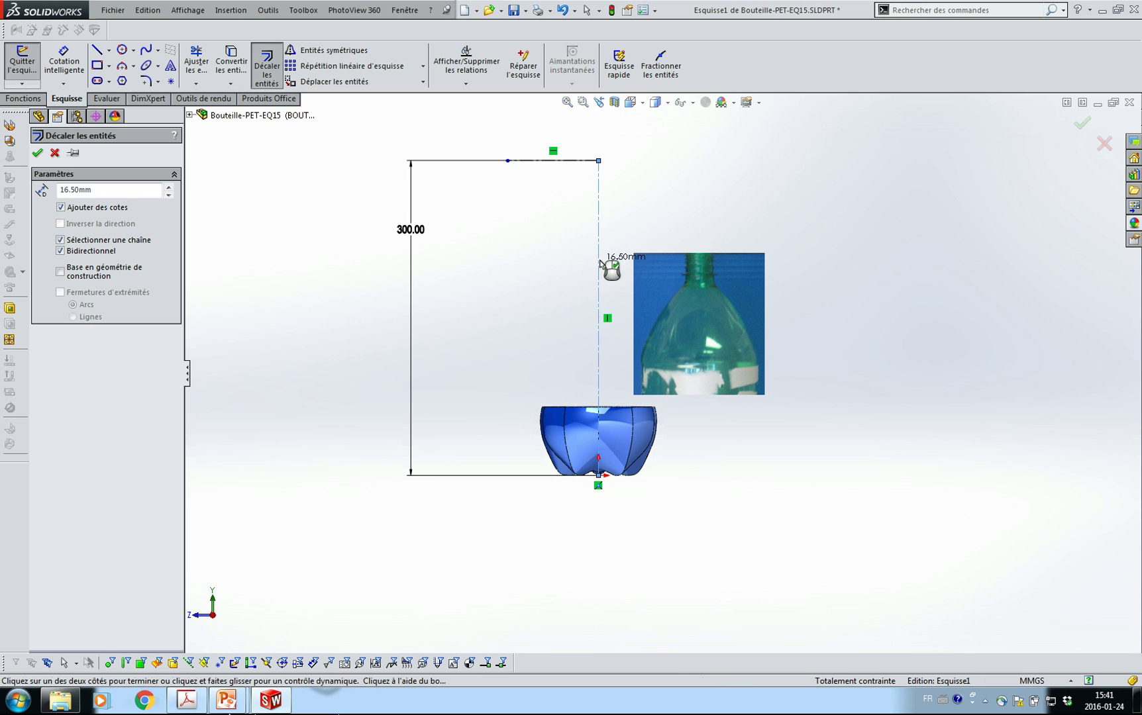
{"action": "left_click", "coordinate": [38, 153]}
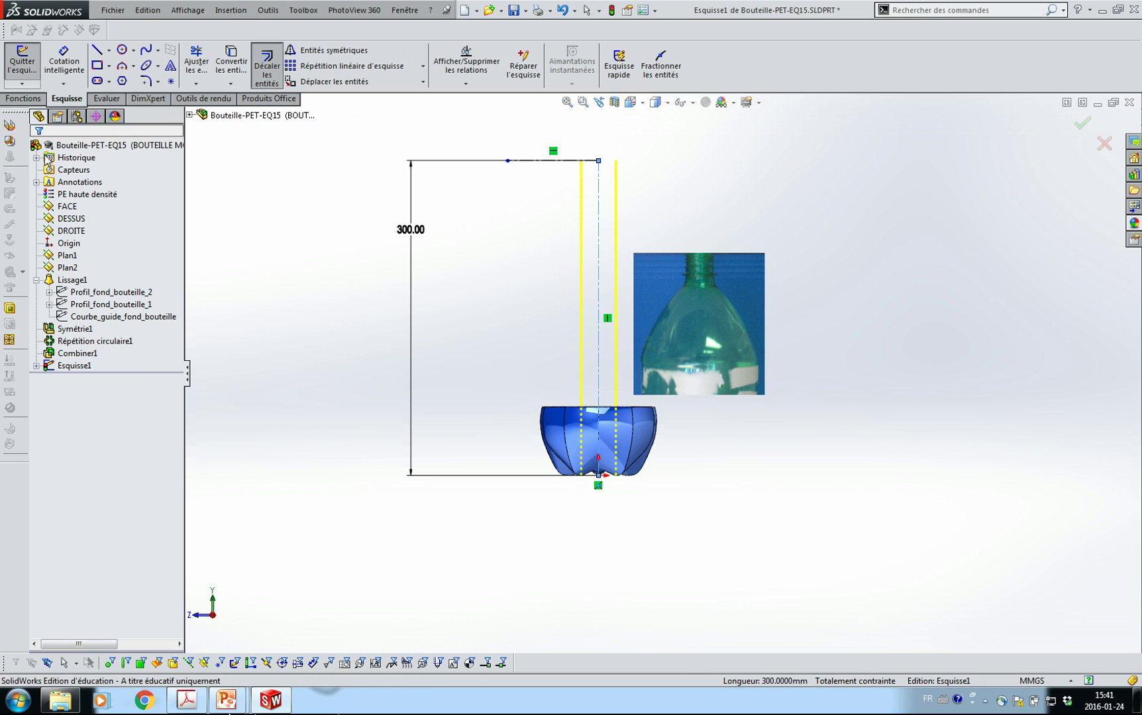
Convert the two offset vertical lines into construction lines.
{"action": "left_click", "coordinate": [582, 230]}
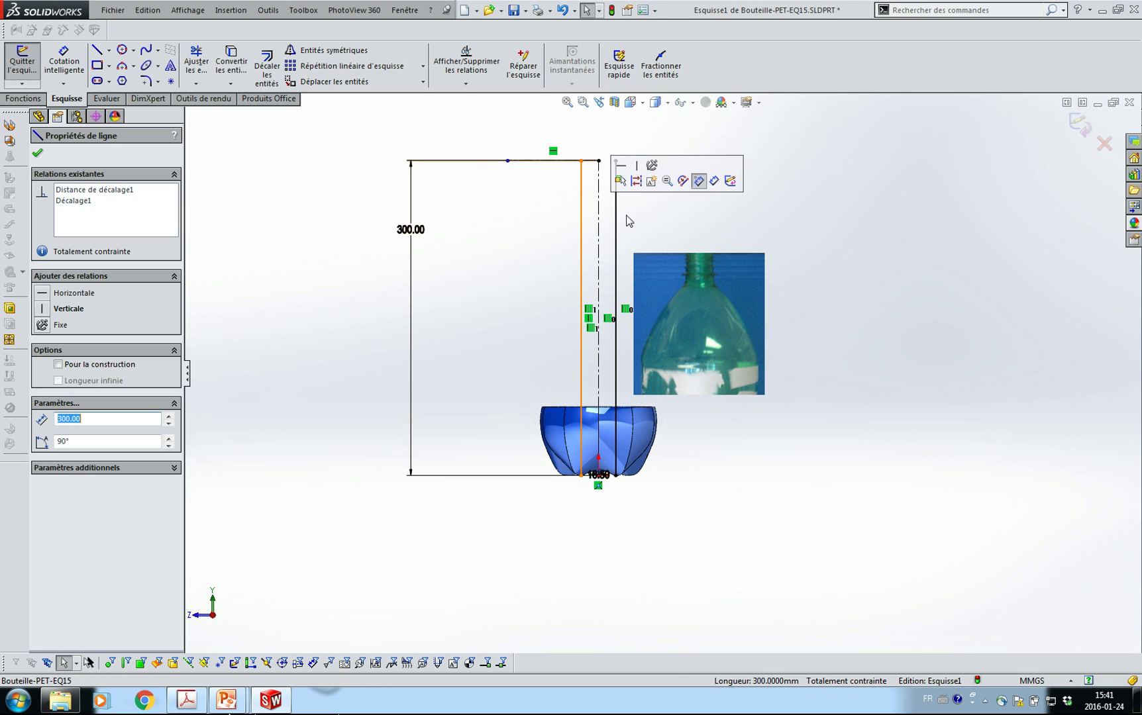
{"action": "left_click", "coordinate": [616, 225], "text": "ctrl"}
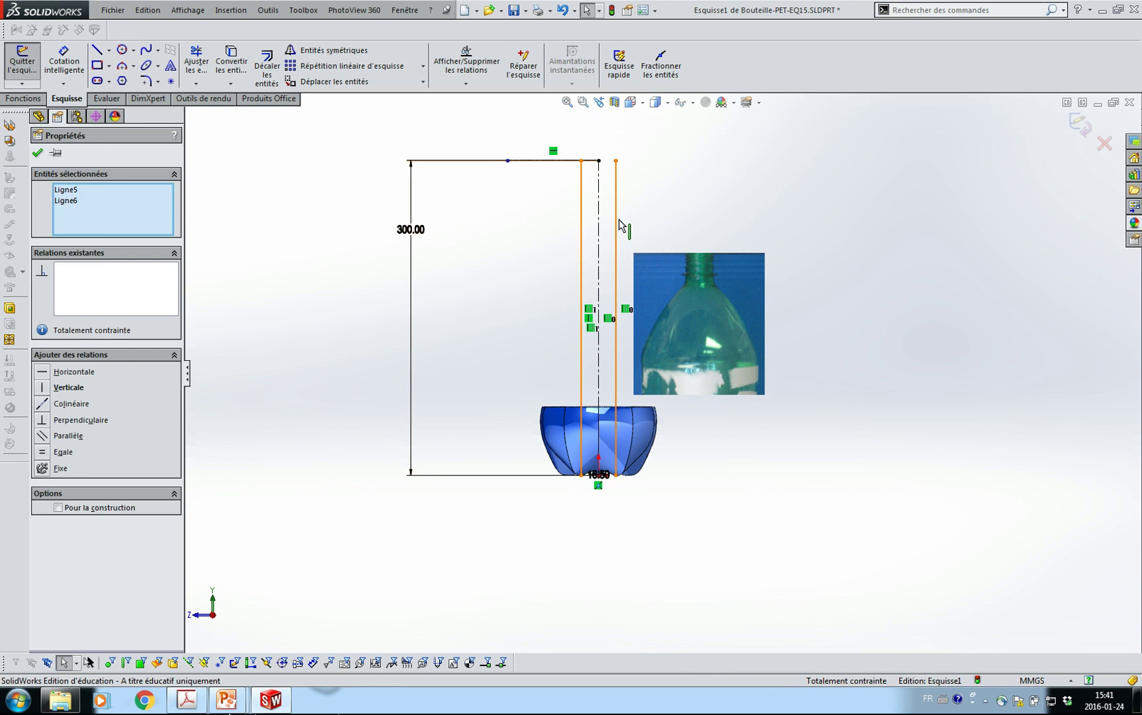
{"action": "left_click", "coordinate": [673, 180]}
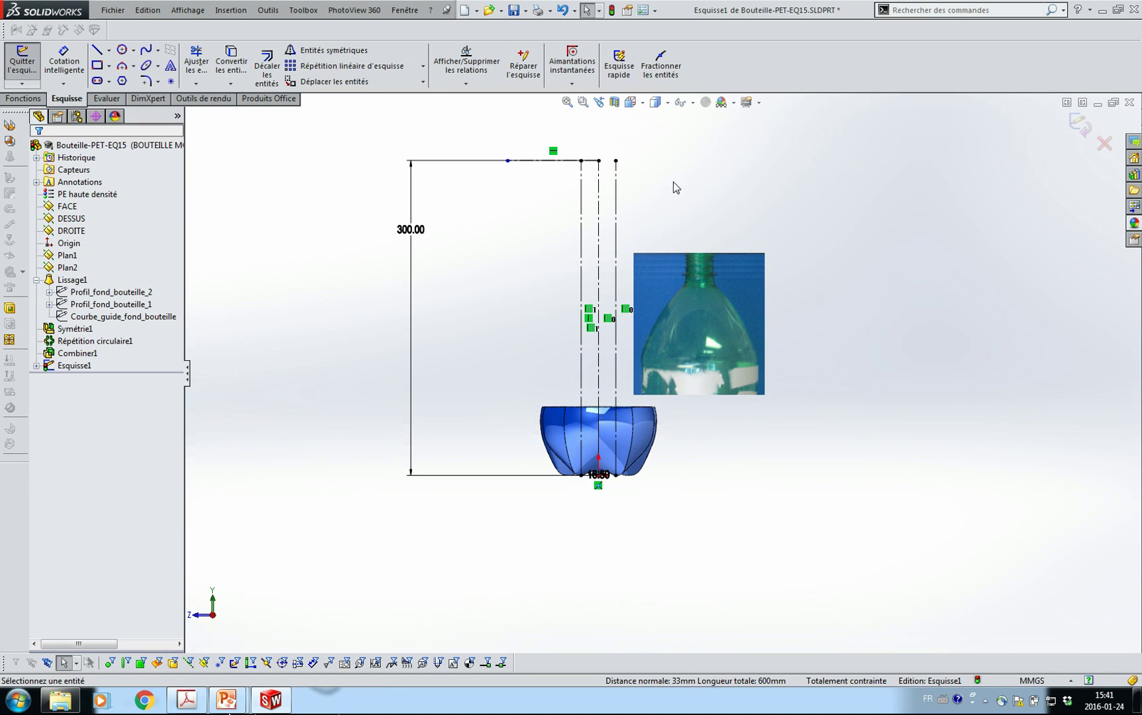
Move the bottle picture so its upper edge meets the horizontal centerline and the neck collar fits between the two offset lines.
{"action": "left_click", "coordinate": [703, 281]}
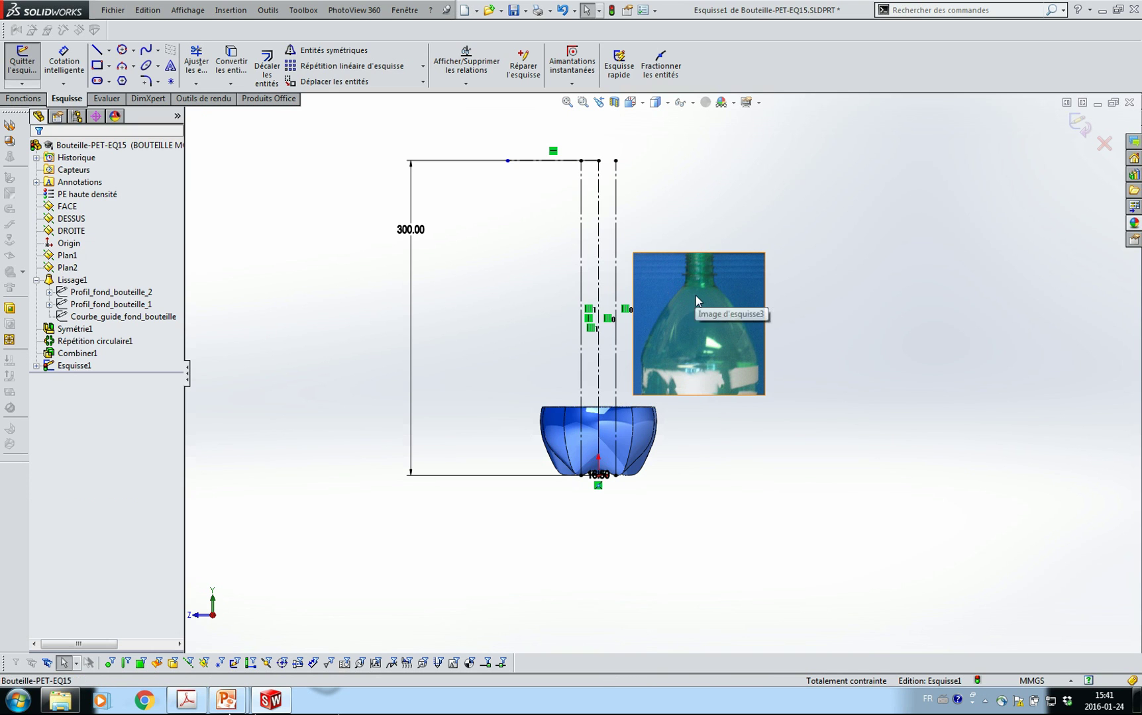
{"action": "mouse_move", "coordinate": [696, 295]}
{"action": "left_mouse_down"}
{"action": "mouse_move", "coordinate": [576, 215]}
{"action": "mouse_move", "coordinate": [600, 217]}
{"action": "left_mouse_up"}
{"action": "left_click", "coordinate": [582, 102]}
{"action": "left_click_drag", "start_coordinate": [548, 143], "coordinate": [649, 208]}
{"action": "key", "text": "Escape"}
{"action": "left_click_drag", "start_coordinate": [663, 380], "coordinate": [667, 367]}
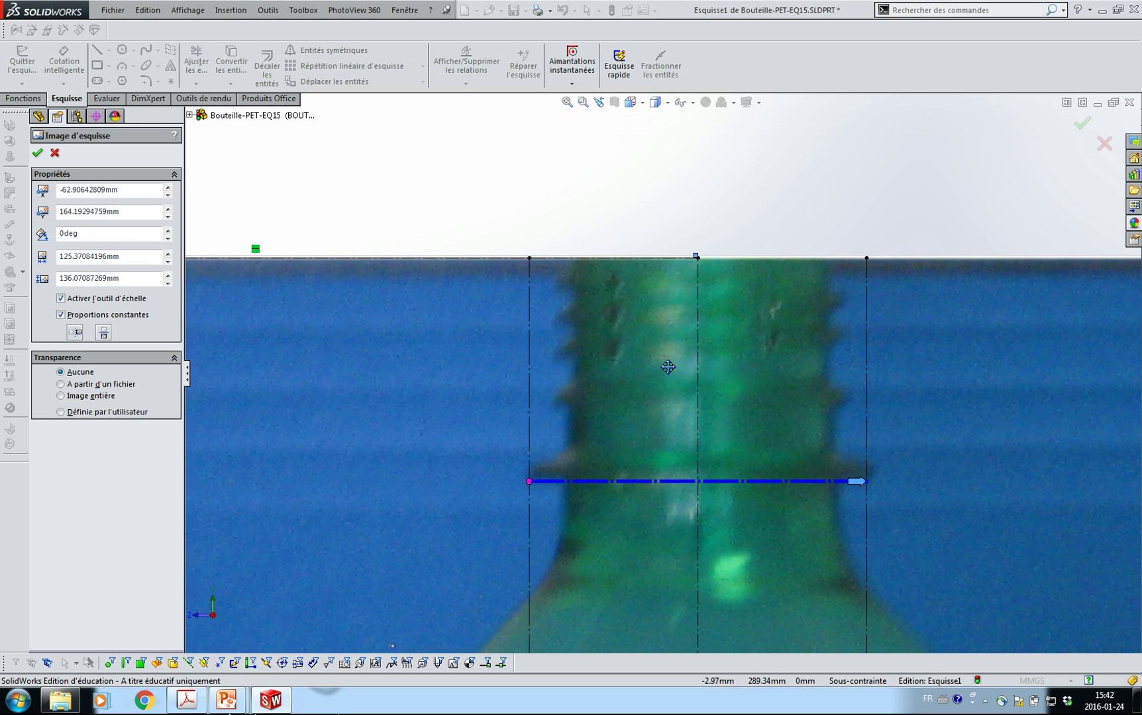
{"action": "left_click", "coordinate": [38, 154]}
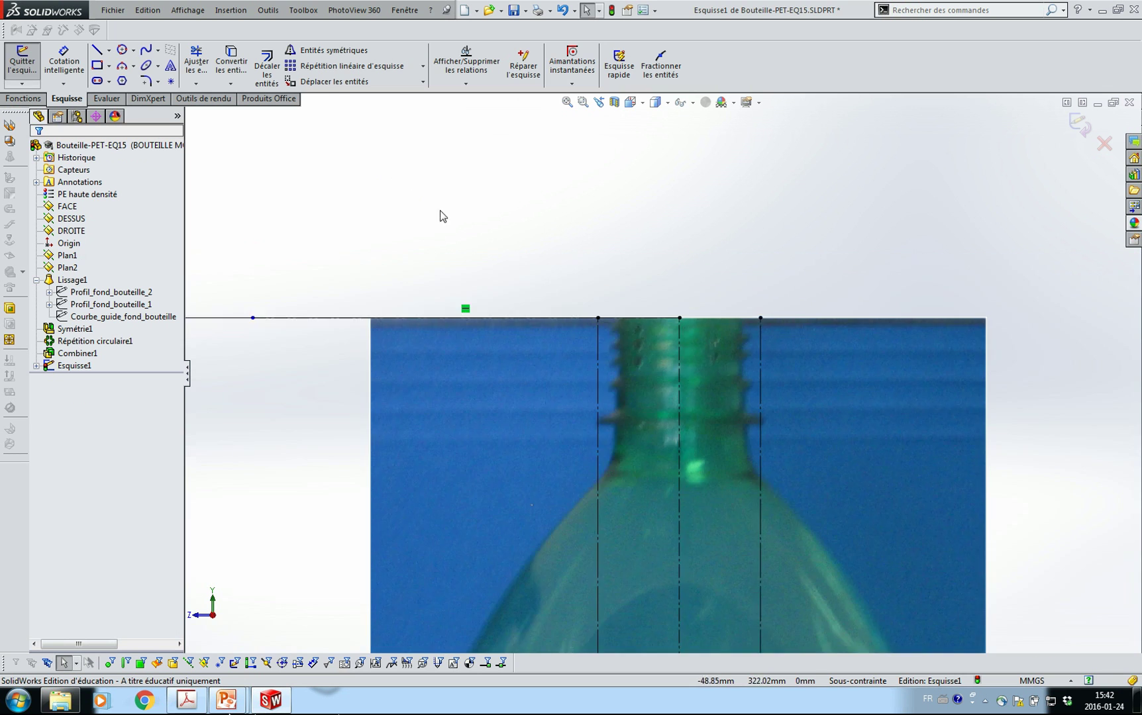
{"action": "scroll", "coordinate": [429, 193], "scroll_direction": "up", "scroll_amount": 7}
{"action": "scroll", "coordinate": [660, 504], "scroll_direction": "down", "scroll_amount": 3}
{"action": "scroll", "coordinate": [742, 548], "scroll_direction": "down", "scroll_amount": 2}
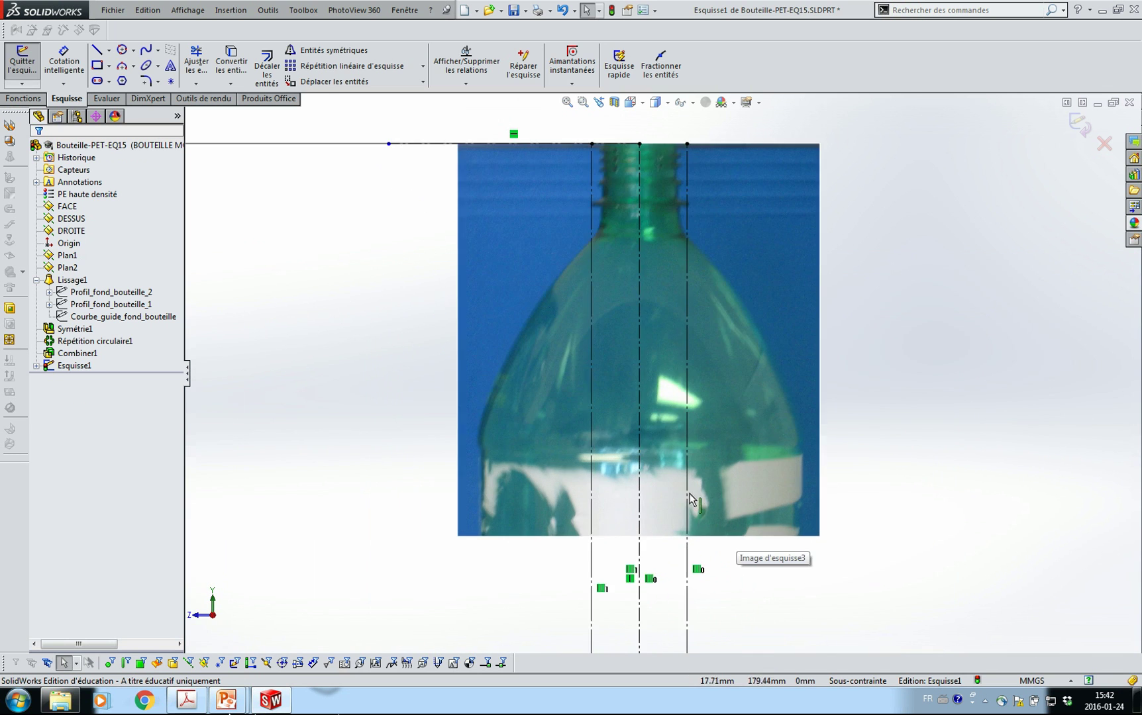
{"action": "scroll", "coordinate": [691, 493], "scroll_direction": "down", "scroll_amount": 2}
{"action": "scroll", "coordinate": [686, 496], "scroll_direction": "up", "scroll_amount": 5}
{"action": "middle_click_drag", "start_coordinate": [728, 573], "coordinate": [653, 534], "text": "ctrl"}
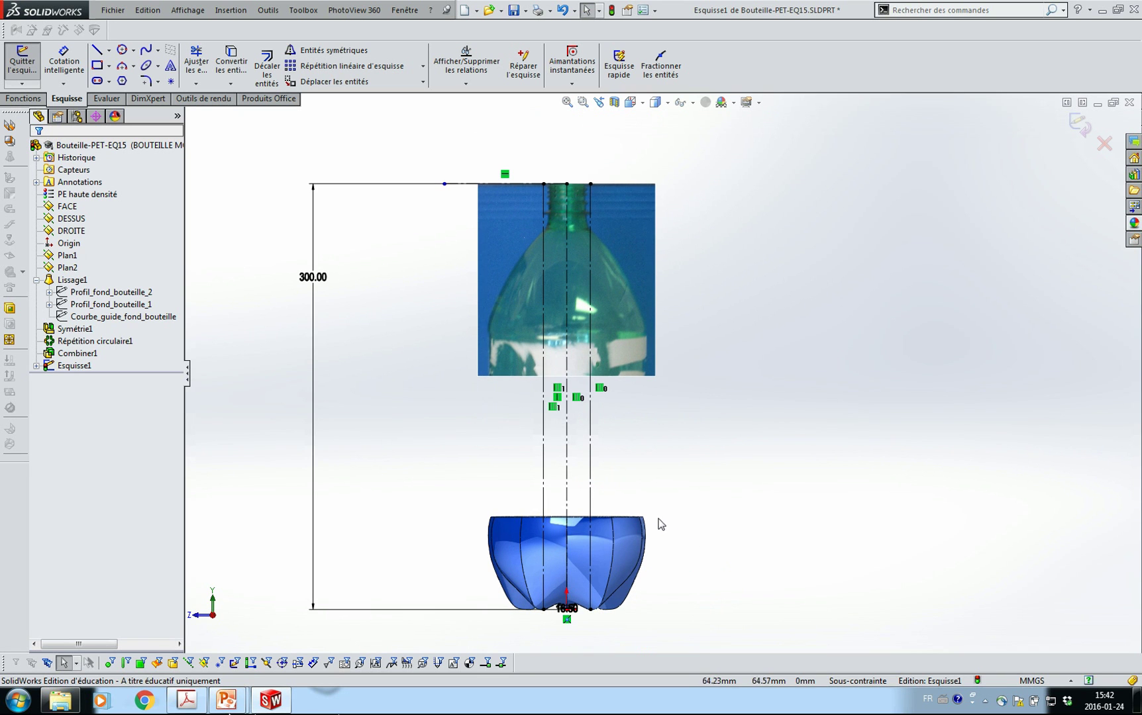
{"action": "key", "text": "l"}
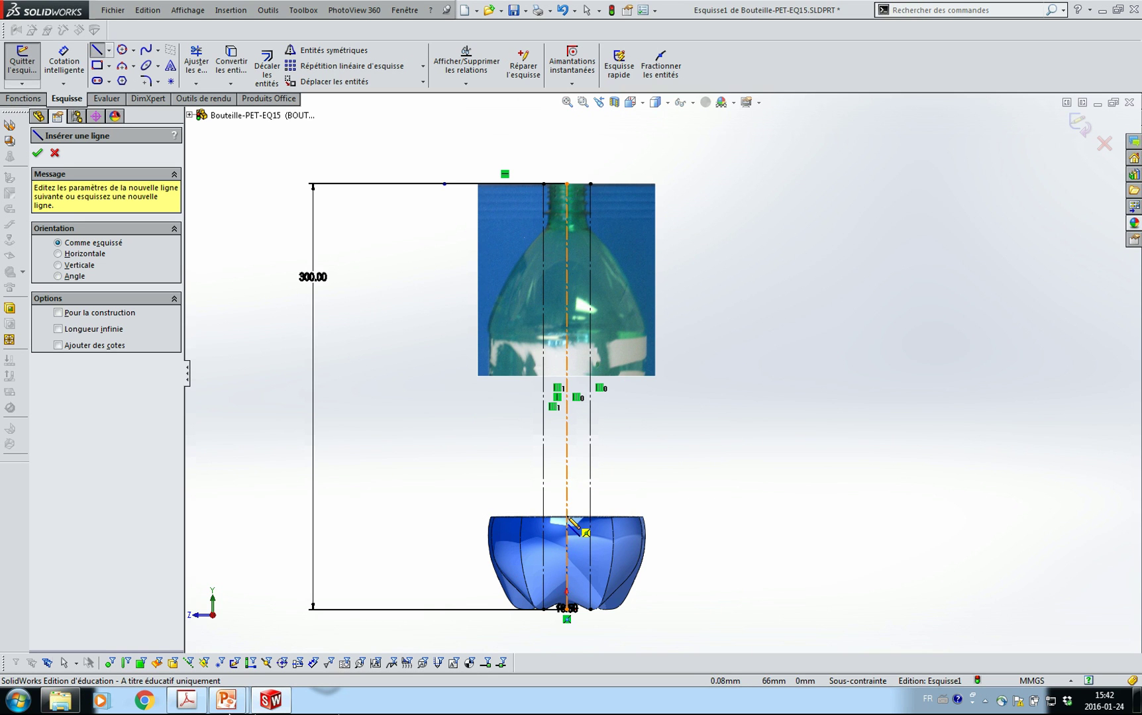
{"action": "scroll", "coordinate": [571, 519], "scroll_direction": "down", "scroll_amount": 2}
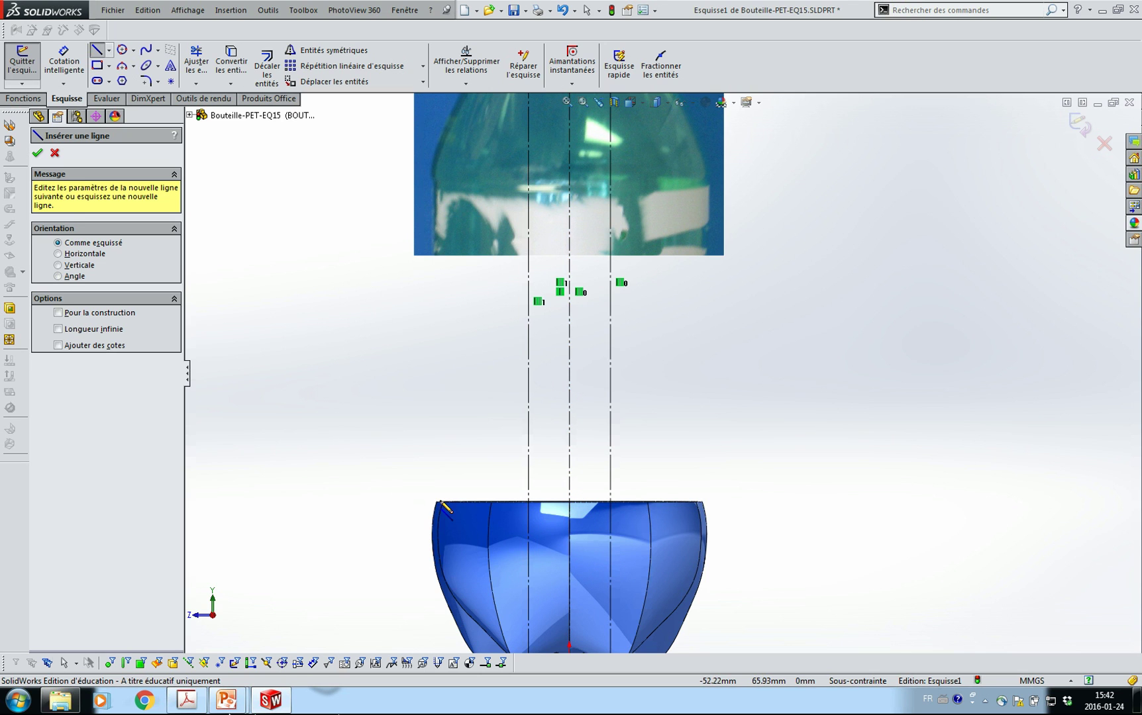
{"action": "scroll", "coordinate": [447, 507], "scroll_direction": "down", "scroll_amount": 3}
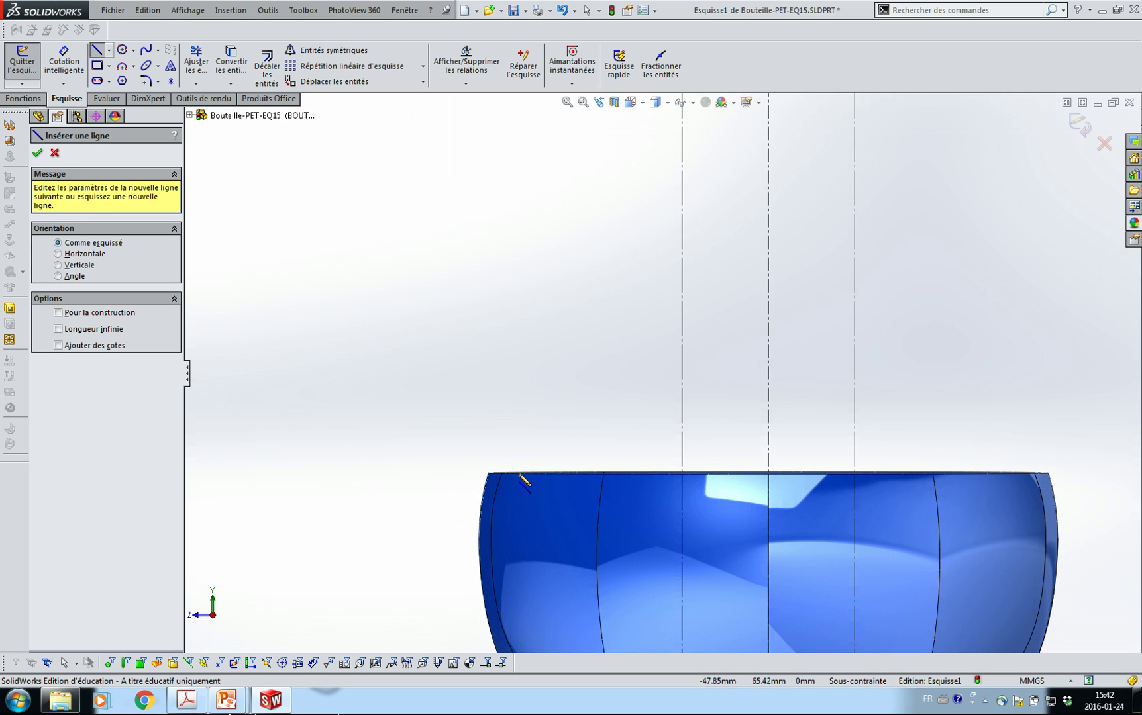
{"action": "left_click", "coordinate": [55, 153]}
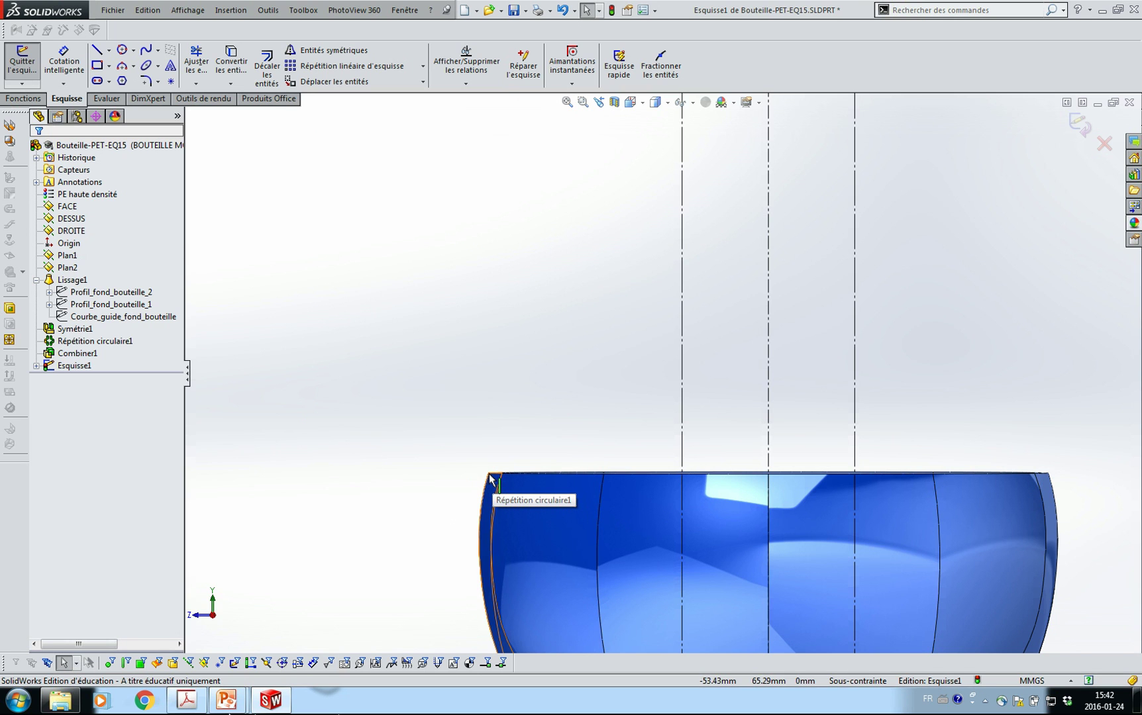
Draw a vertical line about 129 mm long from the base's upper outer corner up to the shoulder edge in the bottle picture.
{"action": "key", "text": "l"}
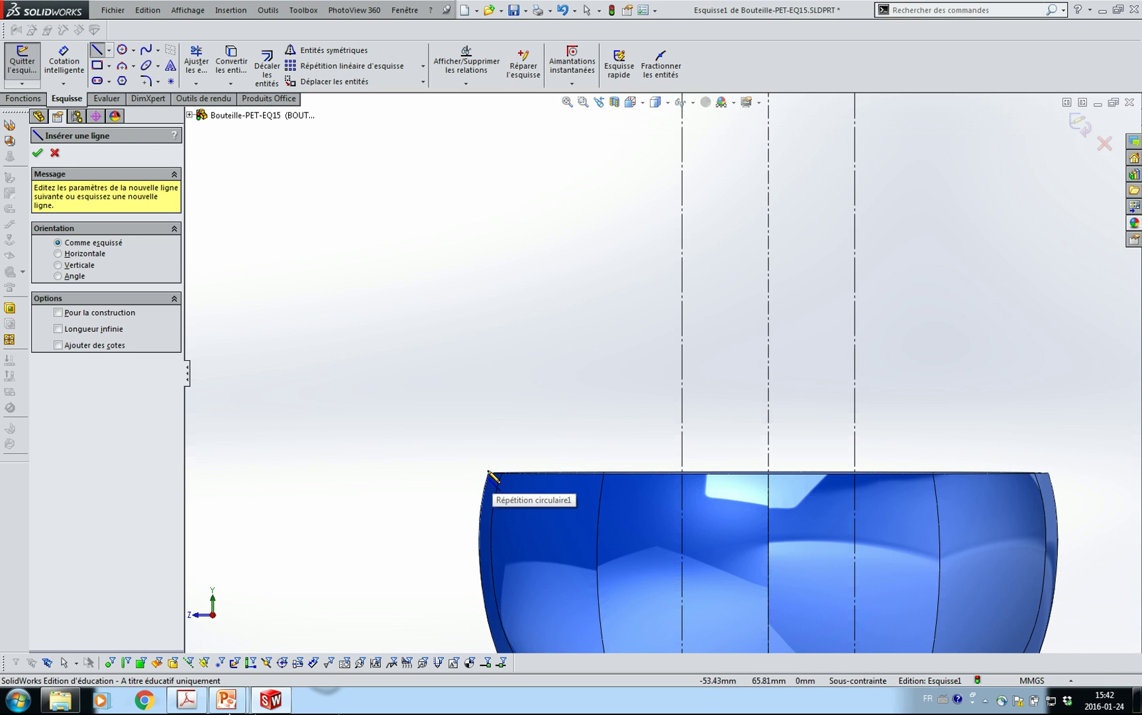
{"action": "left_click", "coordinate": [489, 474]}
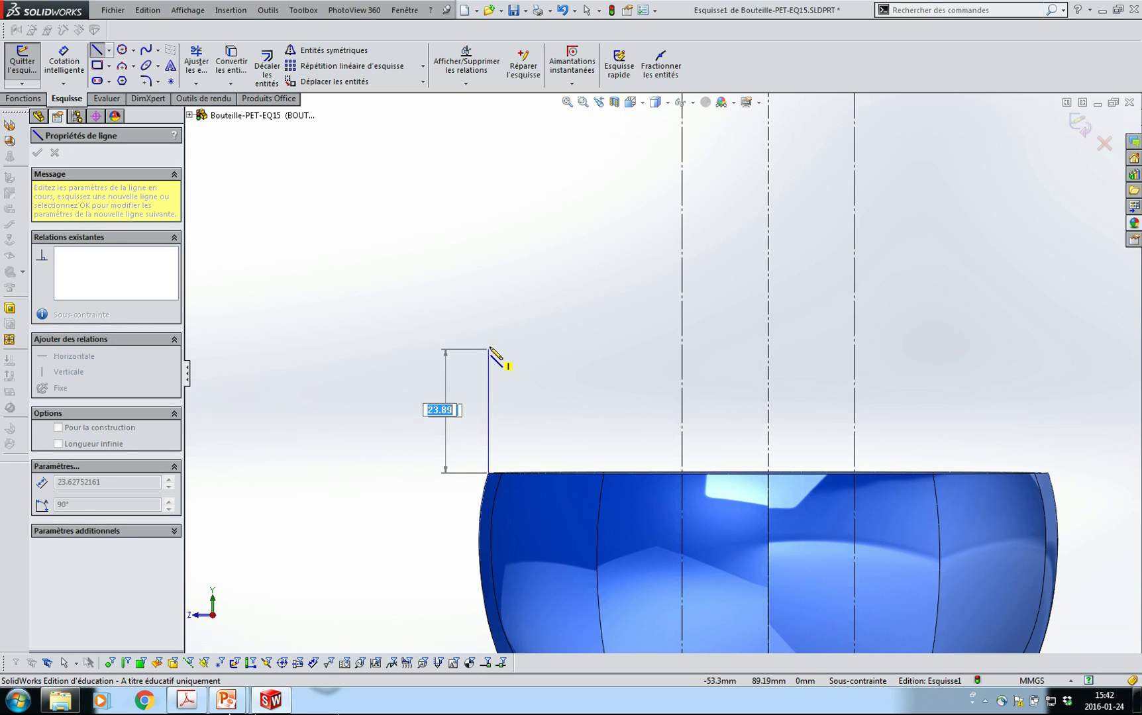
{"action": "scroll", "coordinate": [520, 291], "scroll_direction": "up", "scroll_amount": 5}
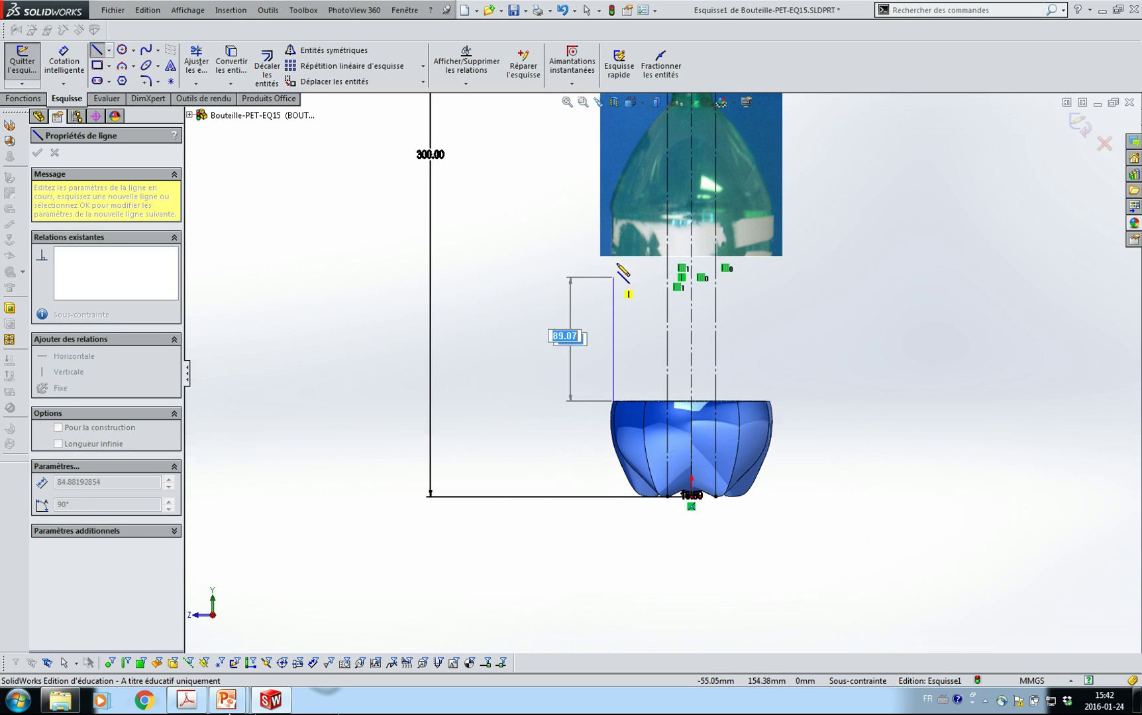
{"action": "scroll", "coordinate": [616, 224], "scroll_direction": "up", "scroll_amount": 2}
{"action": "scroll", "coordinate": [636, 318], "scroll_direction": "down", "scroll_amount": 7}
{"action": "scroll", "coordinate": [650, 381], "scroll_direction": "down", "scroll_amount": 2}
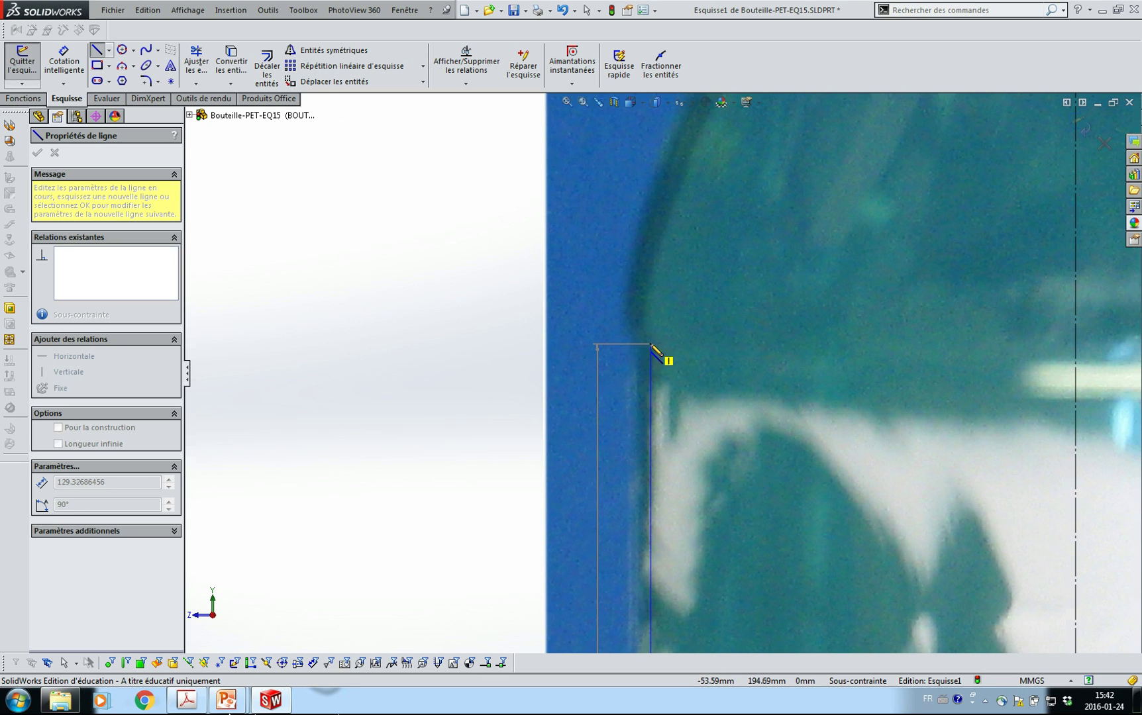
{"action": "left_click", "coordinate": [651, 343]}
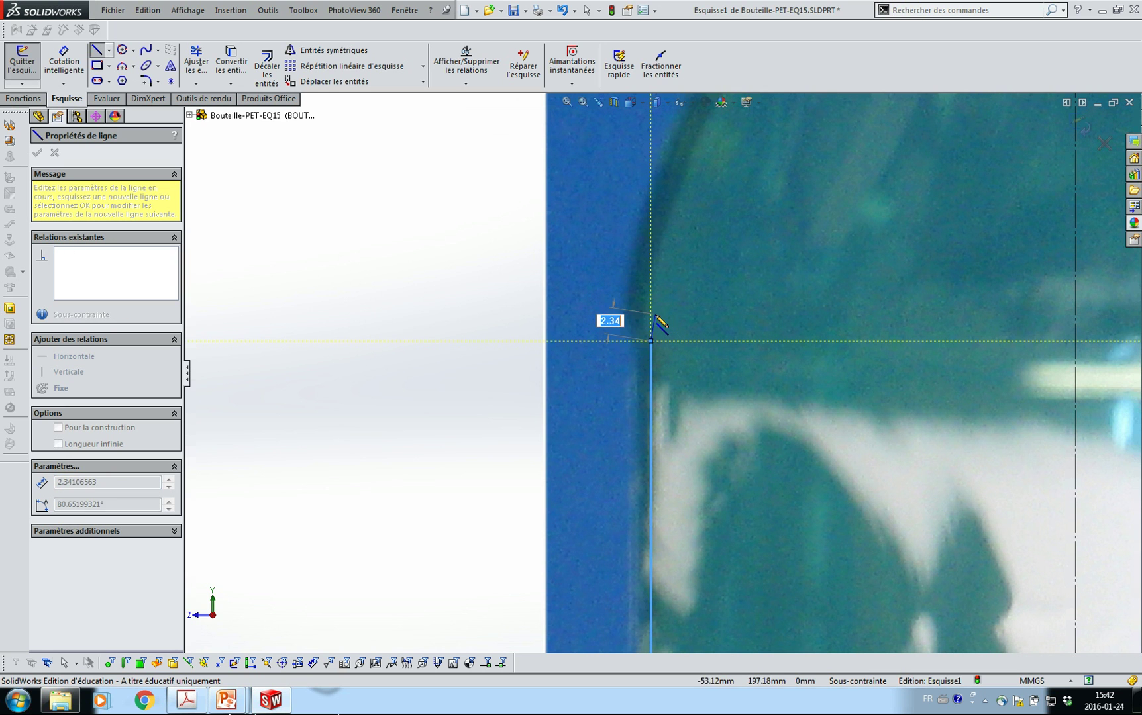
{"action": "key", "text": "Escape"}
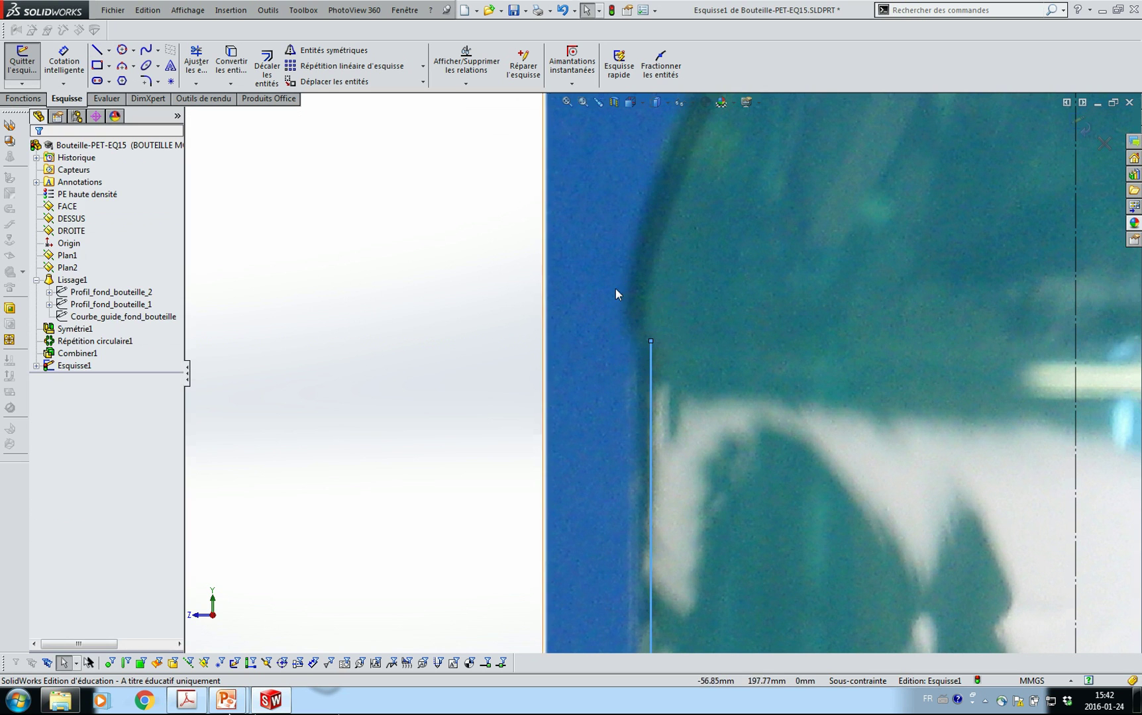
Add a Fixed relation to the upper endpoint of the vertical side line at the shoulder edge.
{"action": "scroll", "coordinate": [729, 358], "scroll_direction": "up", "scroll_amount": 2}
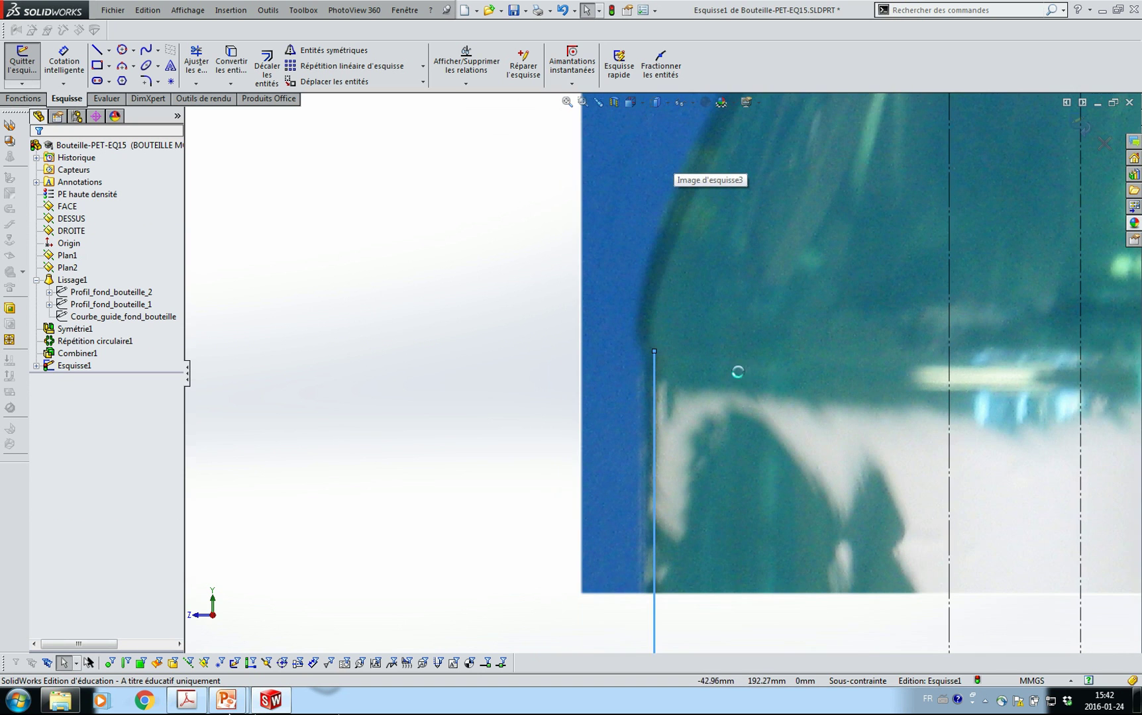
{"action": "scroll", "coordinate": [738, 372], "scroll_direction": "down", "scroll_amount": 1}
{"action": "middle_click_drag", "start_coordinate": [713, 450], "coordinate": [526, 383], "text": "ctrl"}
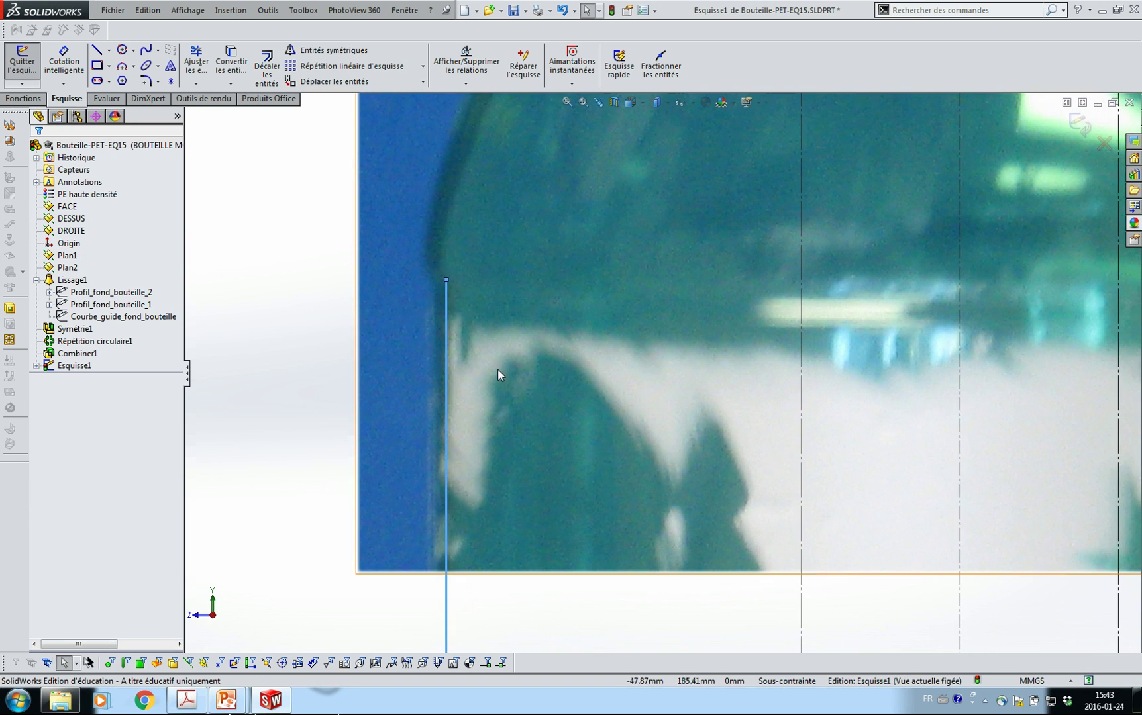
{"action": "left_click", "coordinate": [278, 340]}
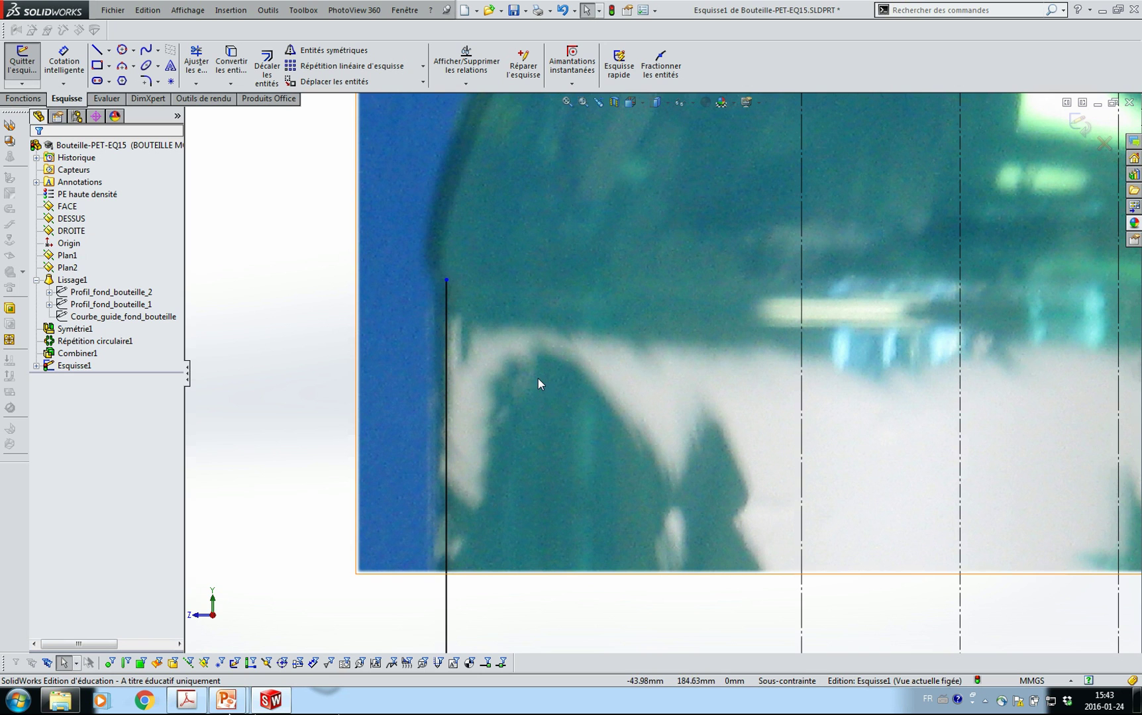
{"action": "left_click", "coordinate": [447, 281]}
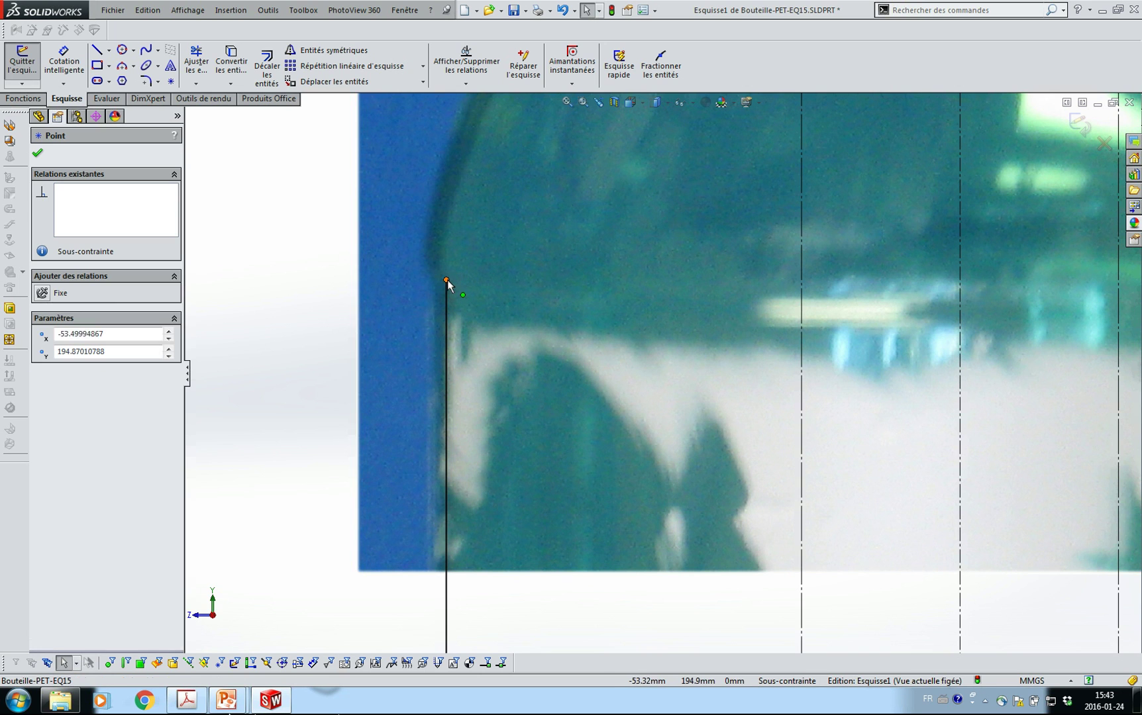
{"action": "left_click", "coordinate": [44, 292]}
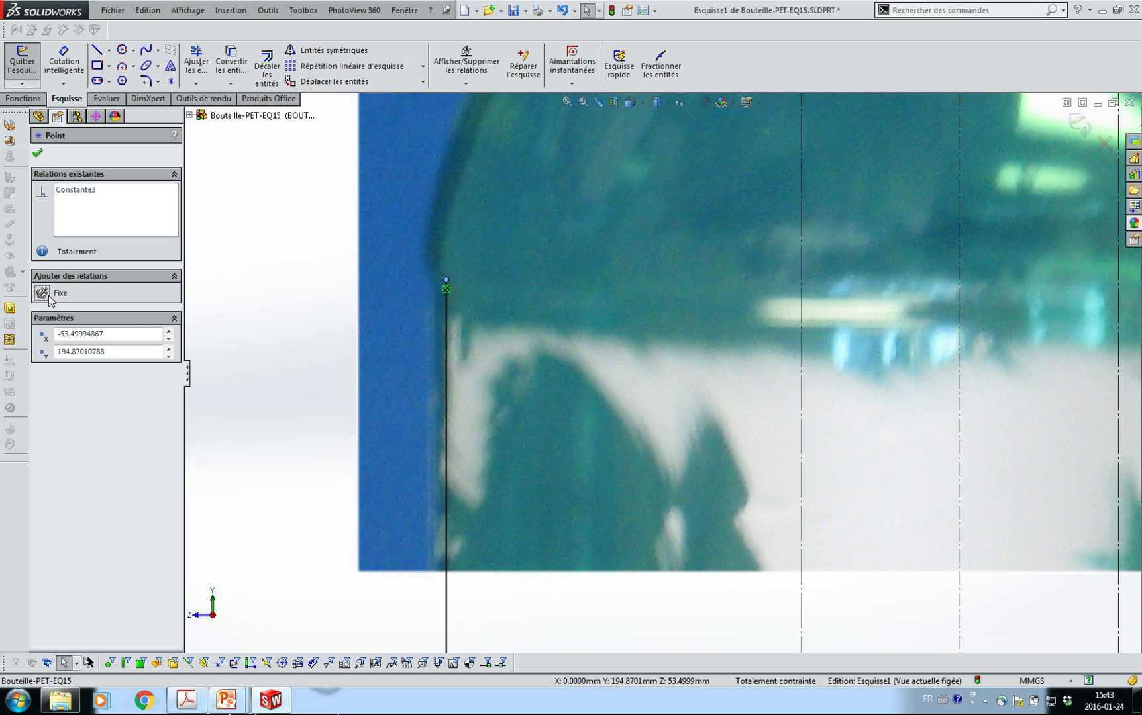
{"action": "left_click", "coordinate": [288, 360]}
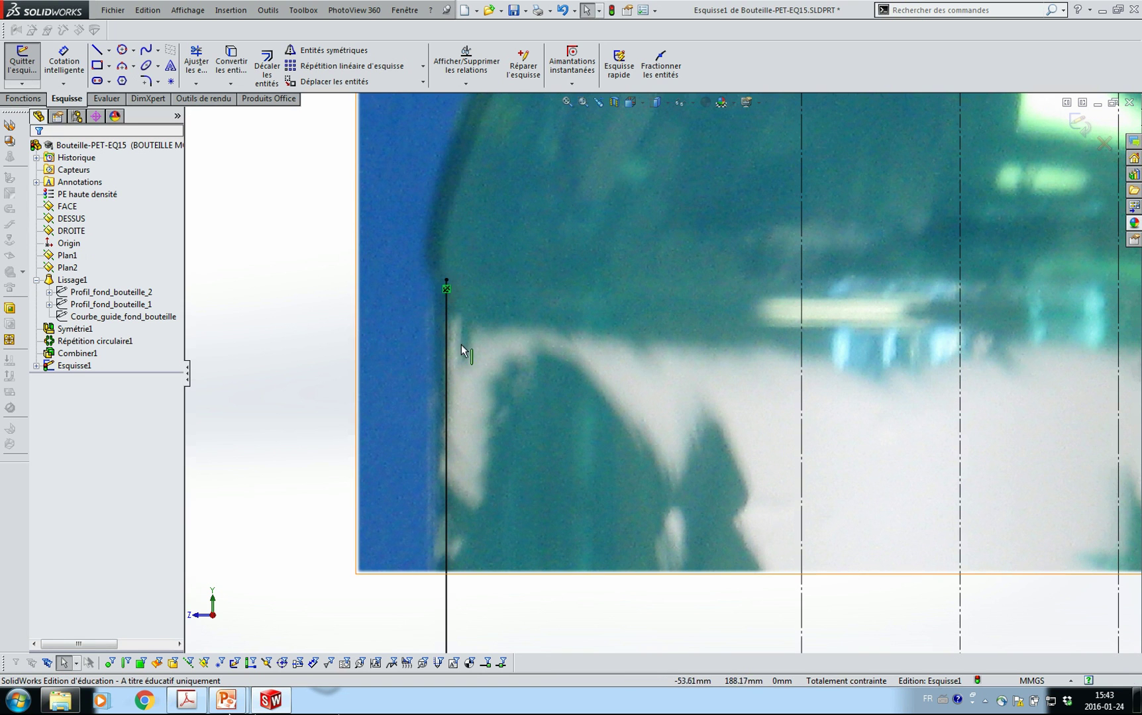
Draw a four-point spline from the vertical line's upper end along the bottle's shoulder and neck base to just under the collar.
{"action": "mouse_move", "coordinate": [480, 354]}
{"action": "middle_mouse_down", "text": "ctrl"}
{"action": "mouse_move", "coordinate": [532, 415]}
{"action": "mouse_move", "coordinate": [520, 474]}
{"action": "middle_mouse_up", "text": "ctrl"}
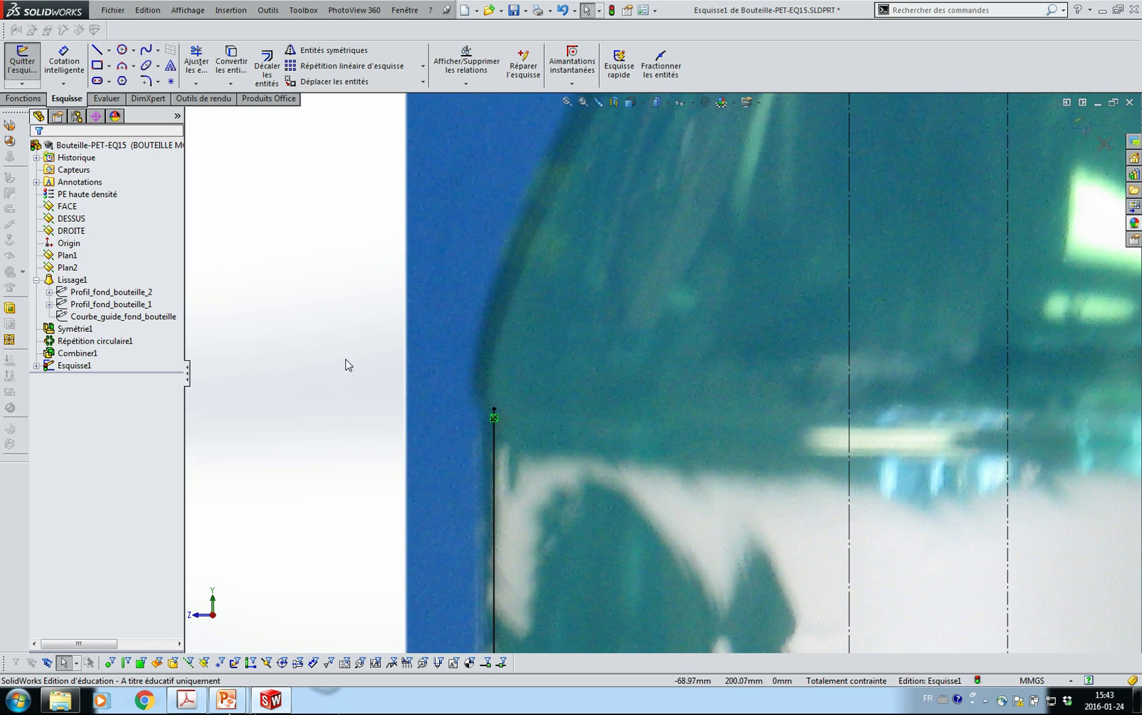
{"action": "left_click", "coordinate": [146, 49]}
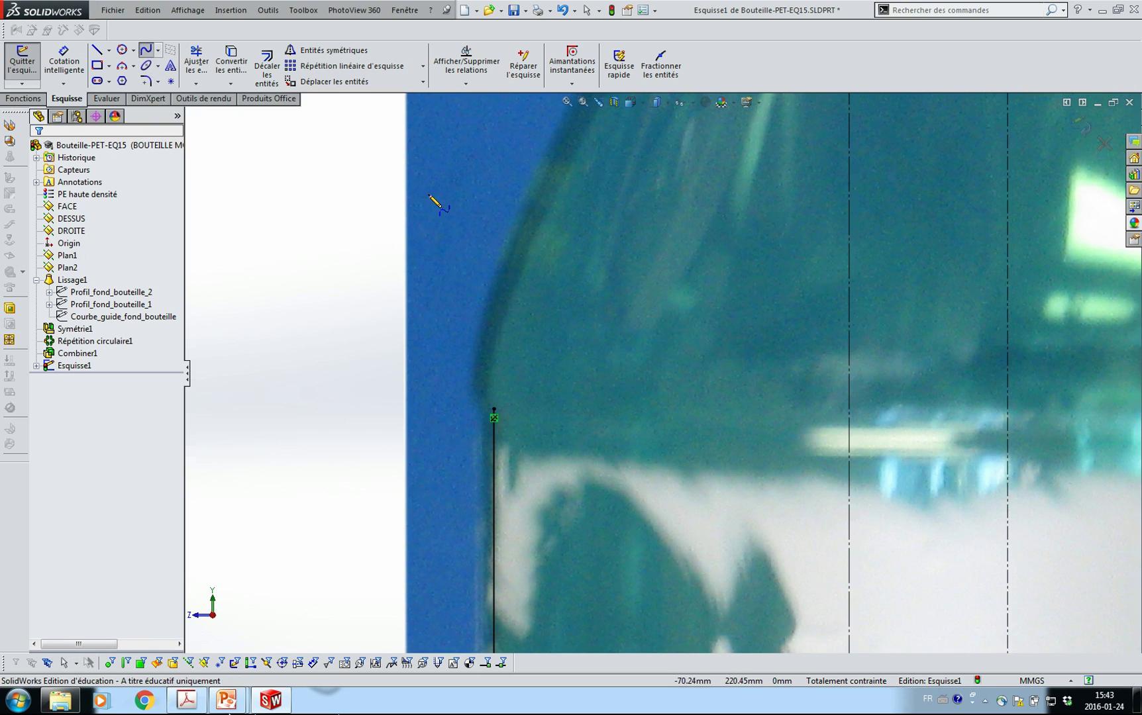
{"action": "left_click", "coordinate": [494, 409]}
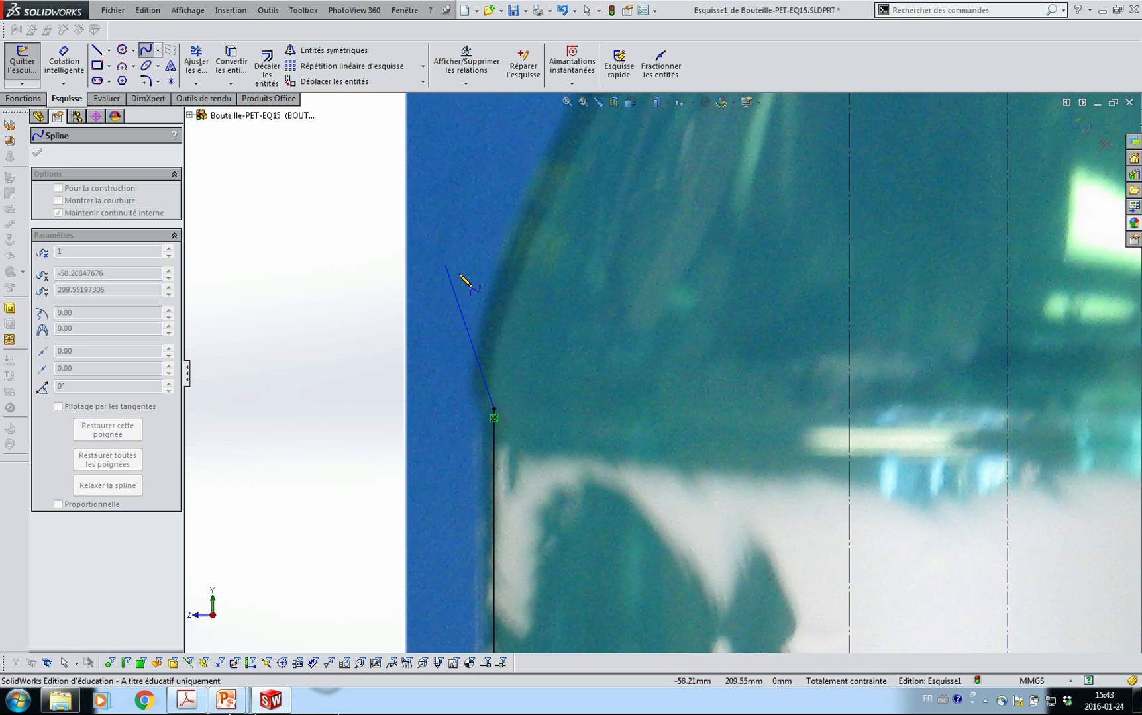
{"action": "scroll", "coordinate": [583, 299], "scroll_direction": "up", "scroll_amount": 2}
{"action": "mouse_move", "coordinate": [702, 294]}
{"action": "middle_mouse_down", "text": "ctrl"}
{"action": "mouse_move", "coordinate": [584, 406]}
{"action": "mouse_move", "coordinate": [566, 406]}
{"action": "middle_mouse_up", "text": "ctrl"}
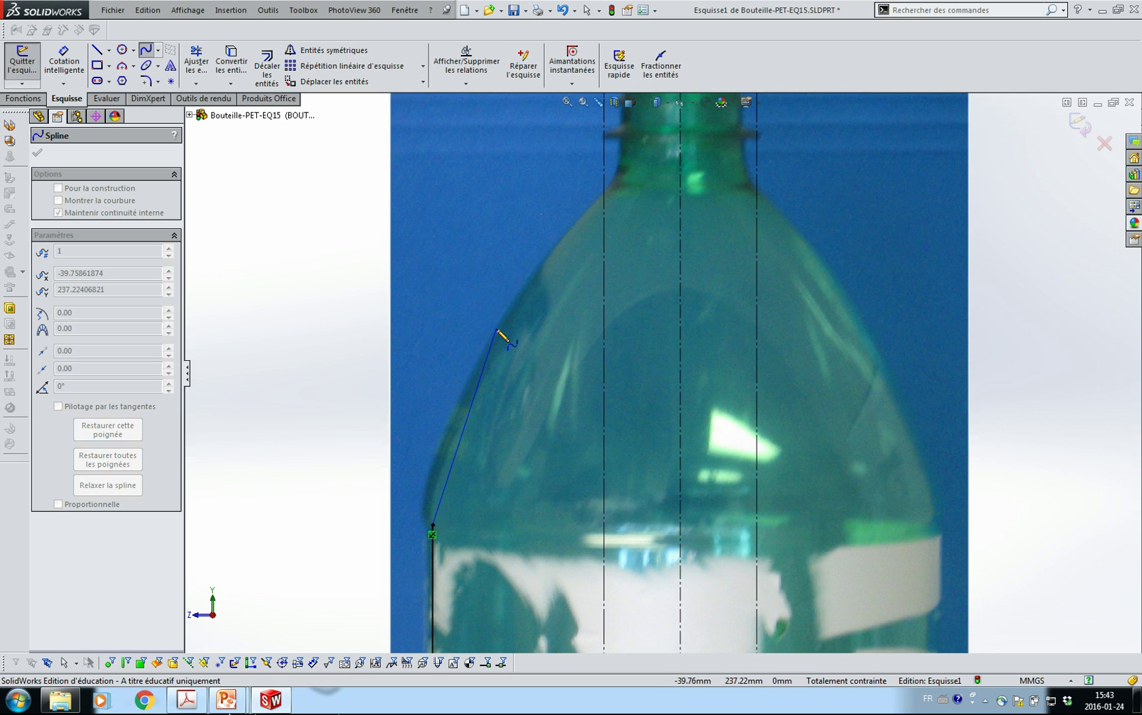
{"action": "left_click", "coordinate": [497, 331]}
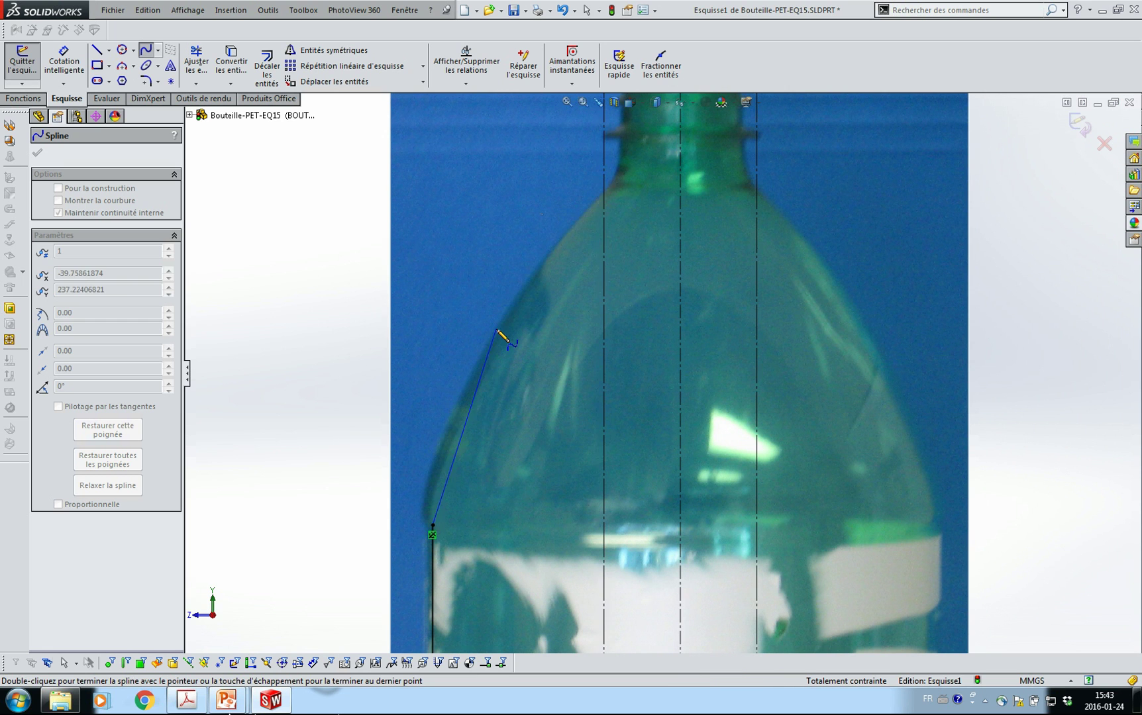
{"action": "left_click", "coordinate": [617, 176]}
{"action": "scroll", "coordinate": [634, 150], "scroll_direction": "up", "scroll_amount": 2}
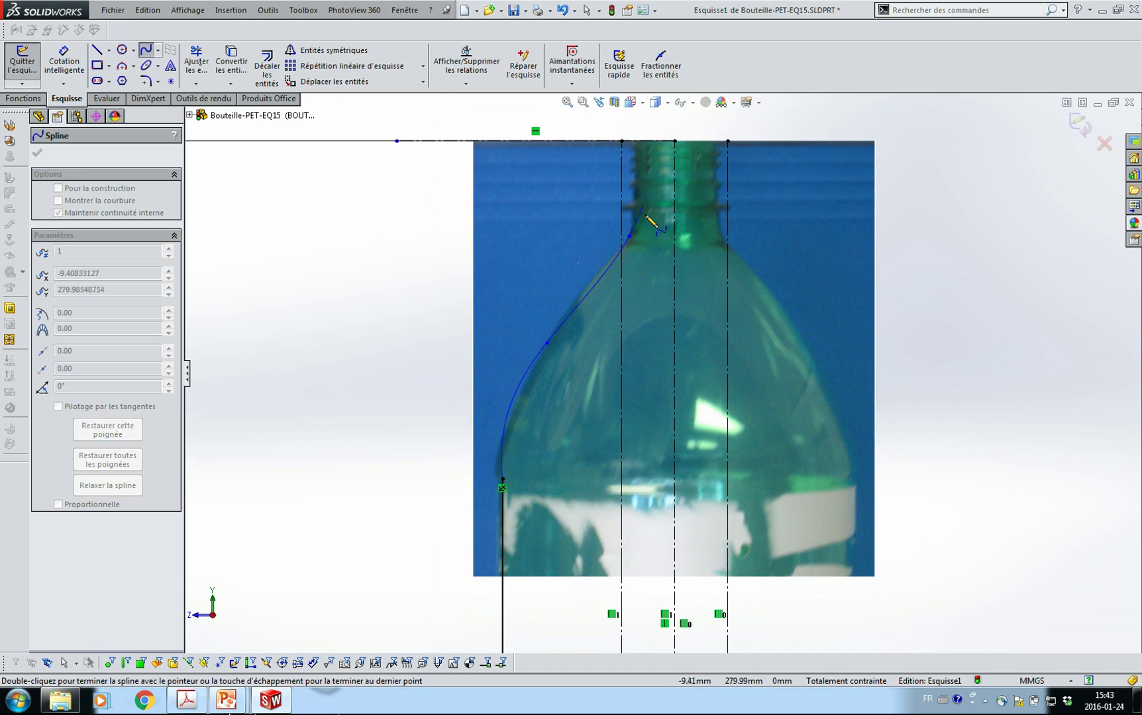
{"action": "scroll", "coordinate": [629, 232], "scroll_direction": "down", "scroll_amount": 8}
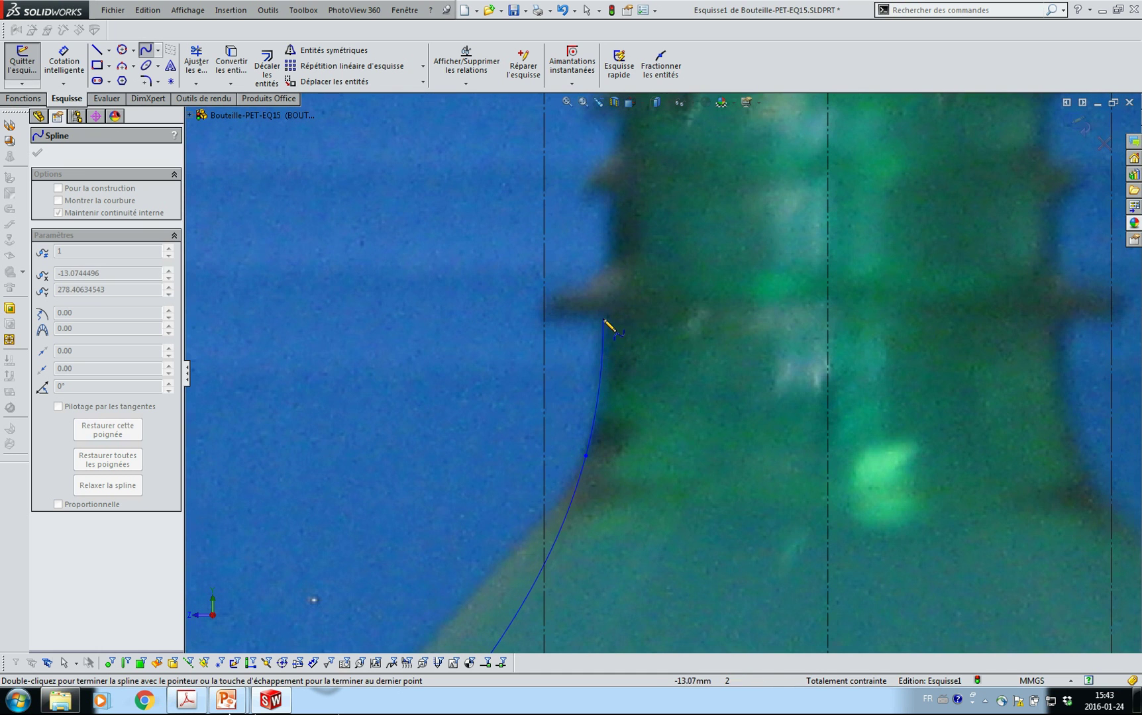
{"action": "double_click", "coordinate": [607, 320]}
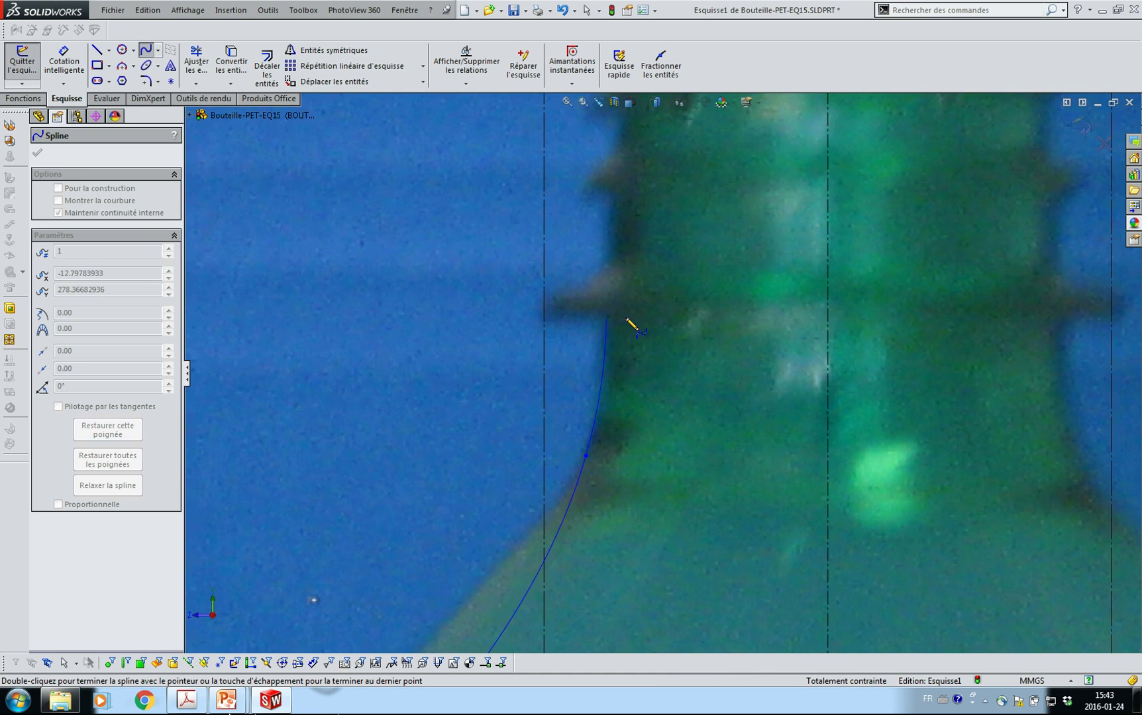
{"action": "key", "text": "Escape"}
Shape the spline's lower end by swinging its tangent handle outward to about 153° so the curve follows the shoulder bulge.
{"action": "scroll", "coordinate": [603, 455], "scroll_direction": "up", "scroll_amount": 6}
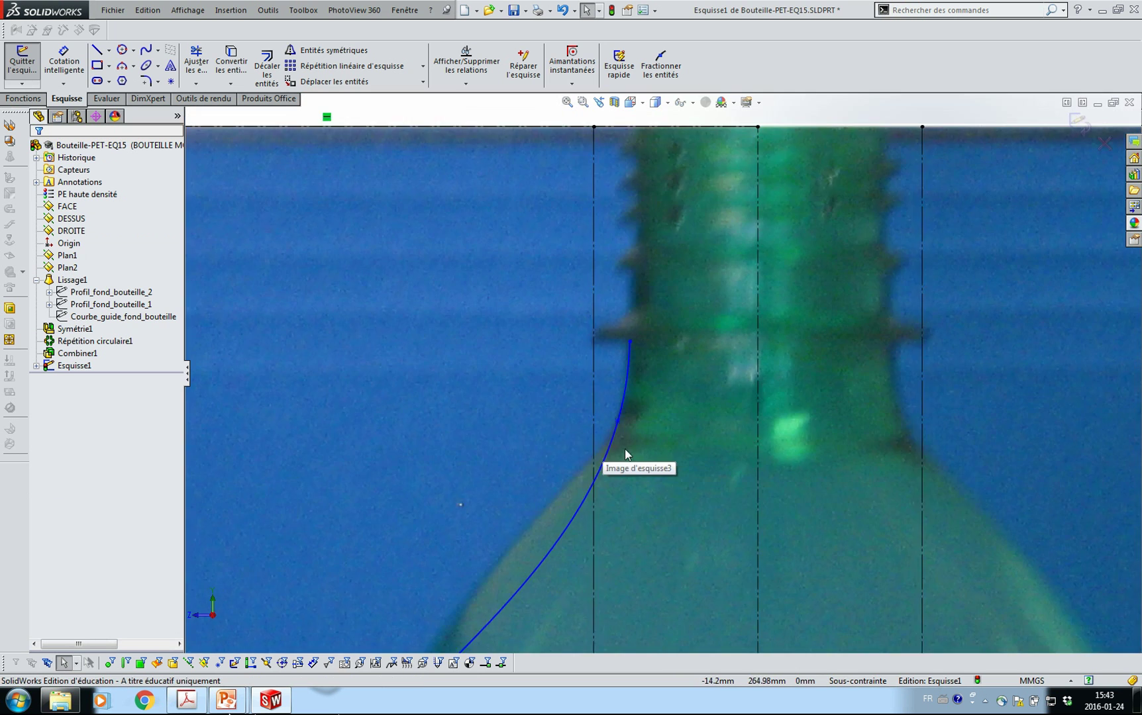
{"action": "scroll", "coordinate": [583, 530], "scroll_direction": "down", "scroll_amount": 5}
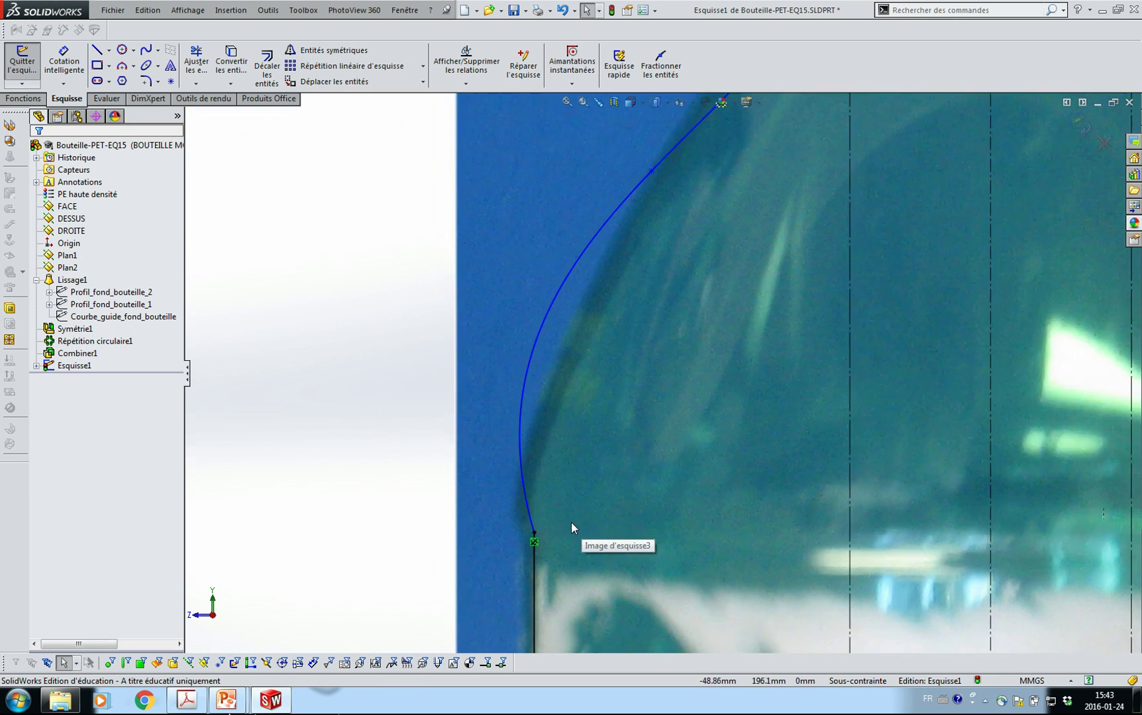
{"action": "left_click", "coordinate": [523, 490]}
{"action": "left_click_drag", "start_coordinate": [490, 379], "coordinate": [488, 507]}
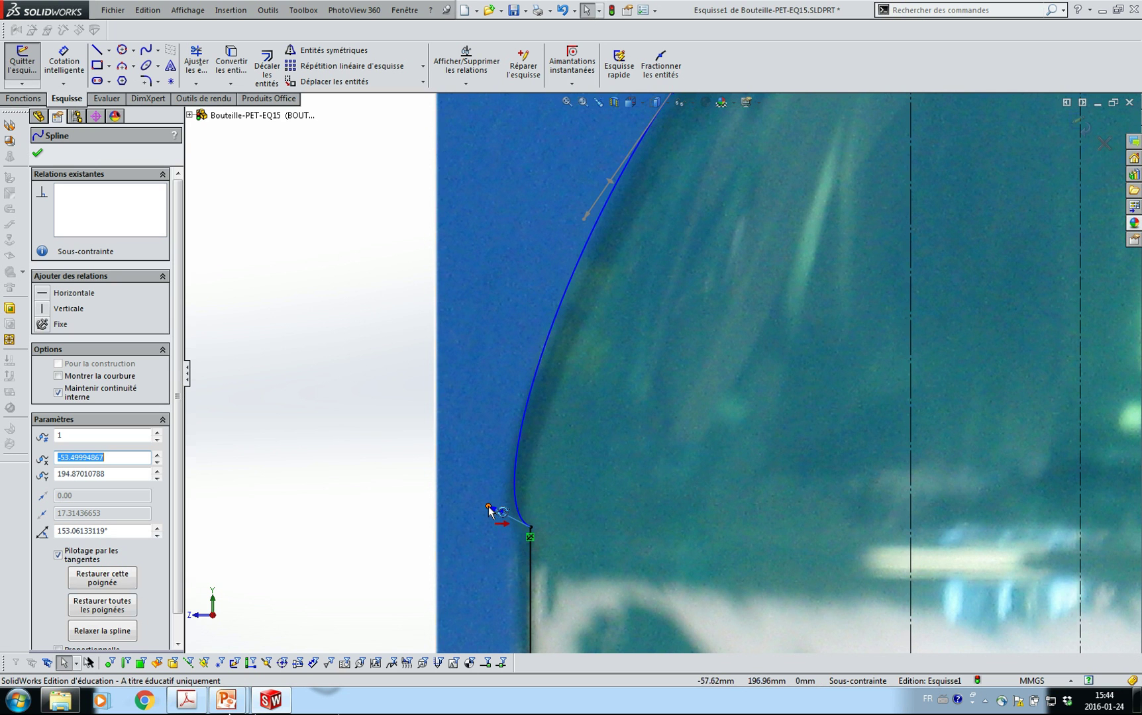
Adjust the tangent at the spline's mid-shoulder point to about 59° to match the bottle outline.
{"action": "scroll", "coordinate": [689, 237], "scroll_direction": "up", "scroll_amount": 4}
{"action": "scroll", "coordinate": [756, 249], "scroll_direction": "down", "scroll_amount": 5}
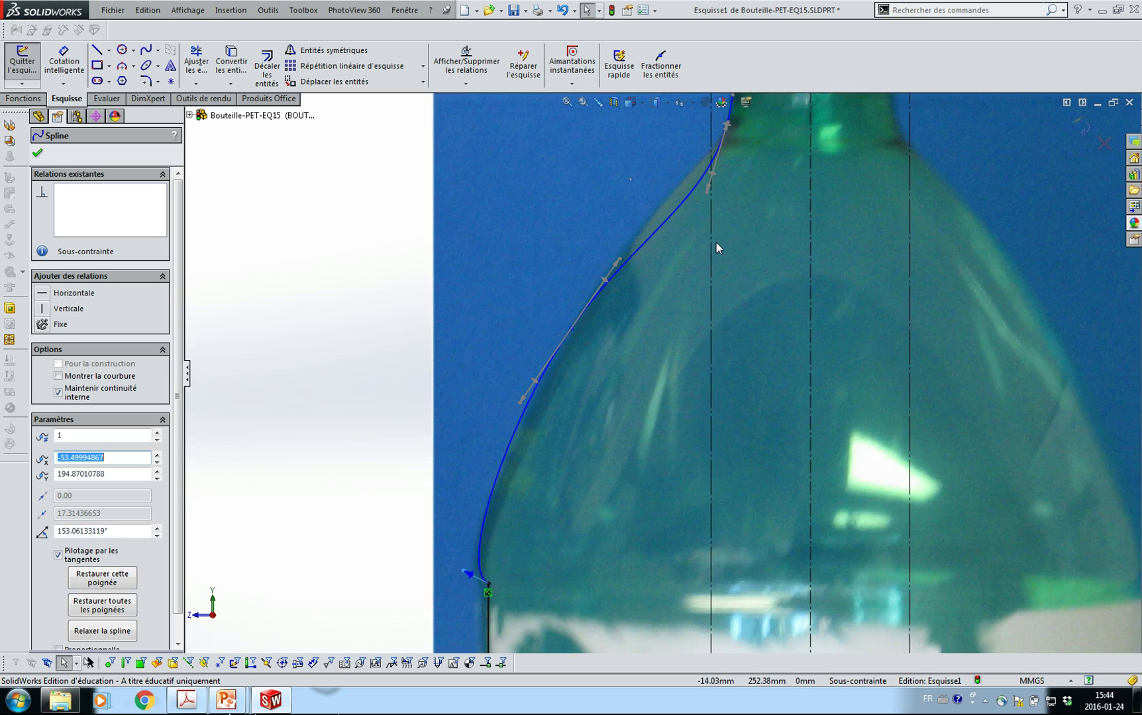
{"action": "left_click_drag", "start_coordinate": [427, 490], "coordinate": [429, 495]}
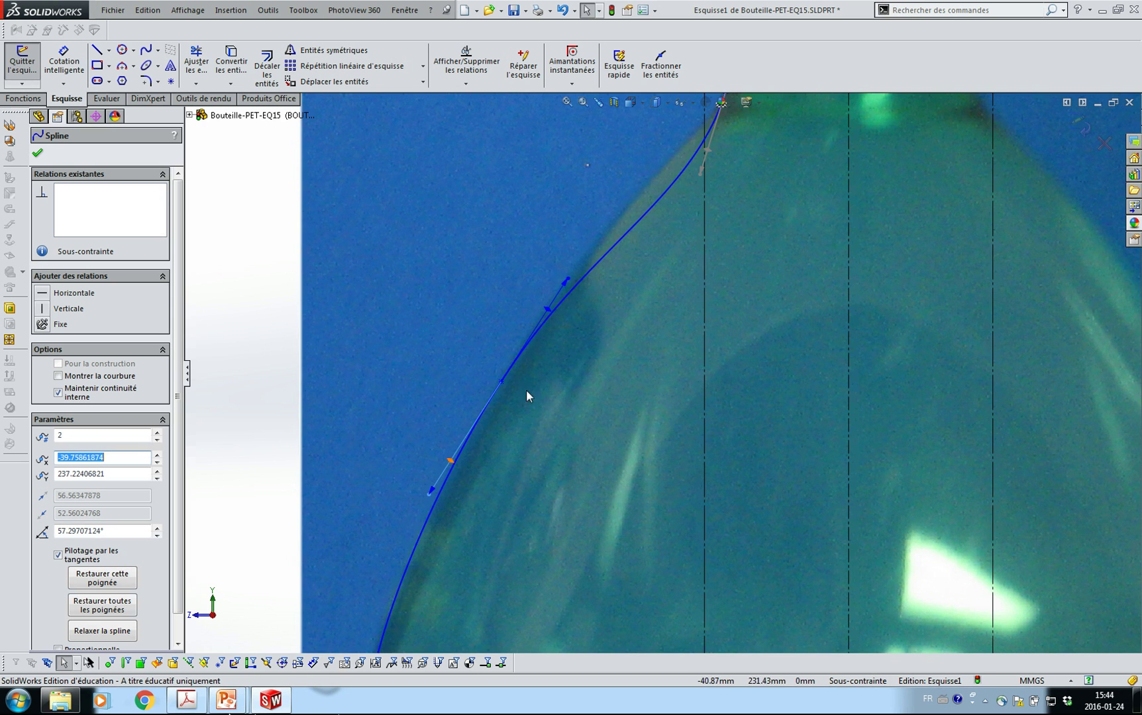
{"action": "left_click_drag", "start_coordinate": [569, 283], "coordinate": [573, 272]}
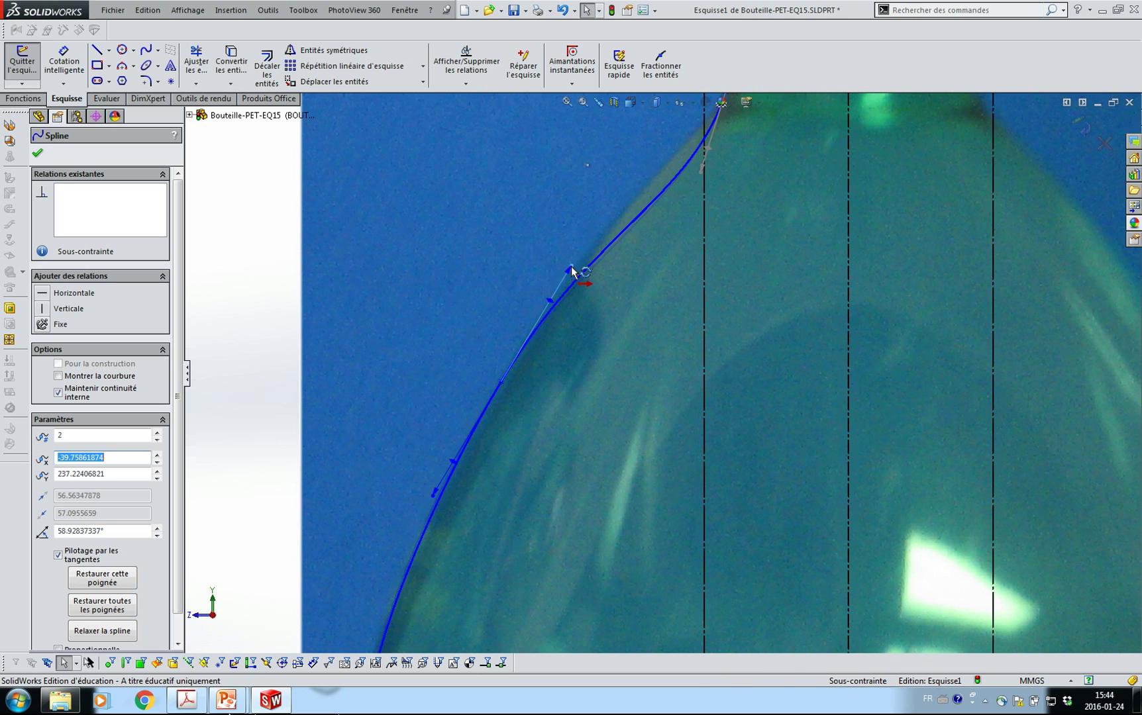
Adjust the tangent at the spline's neck-base point to about 60° so the curve meets the neck along the picture's outline.
{"action": "scroll", "coordinate": [721, 241], "scroll_direction": "up", "scroll_amount": 3}
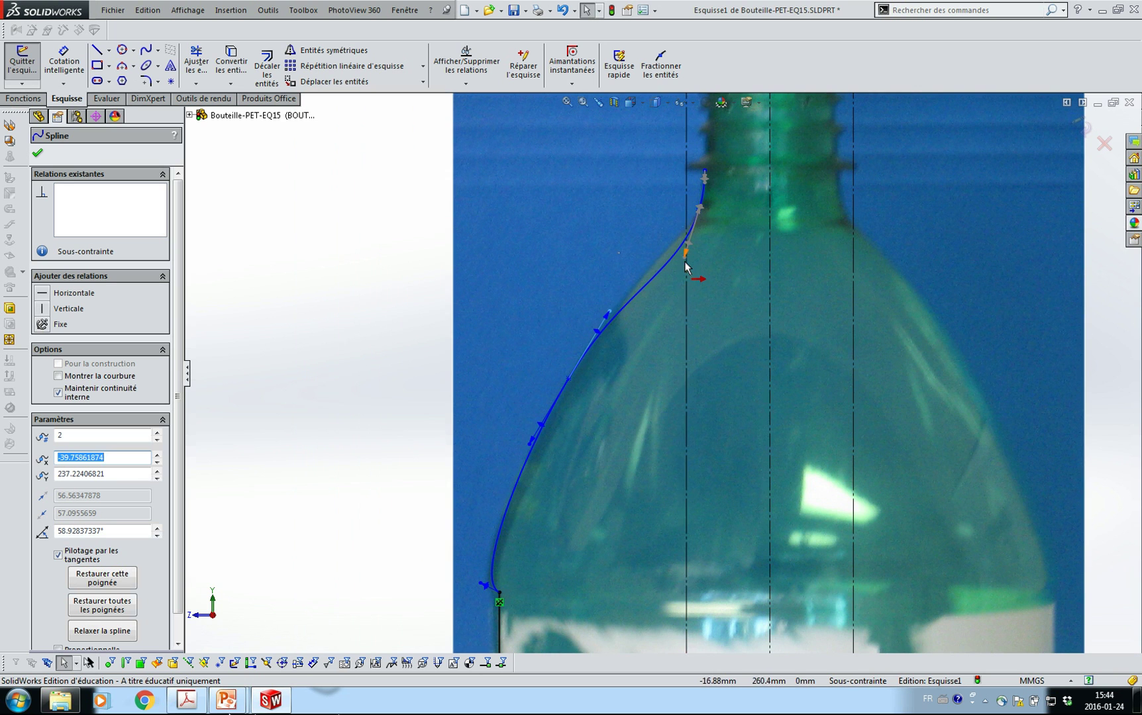
{"action": "left_click_drag", "start_coordinate": [680, 262], "coordinate": [679, 258]}
{"action": "scroll", "coordinate": [730, 170], "scroll_direction": "down", "scroll_amount": 4}
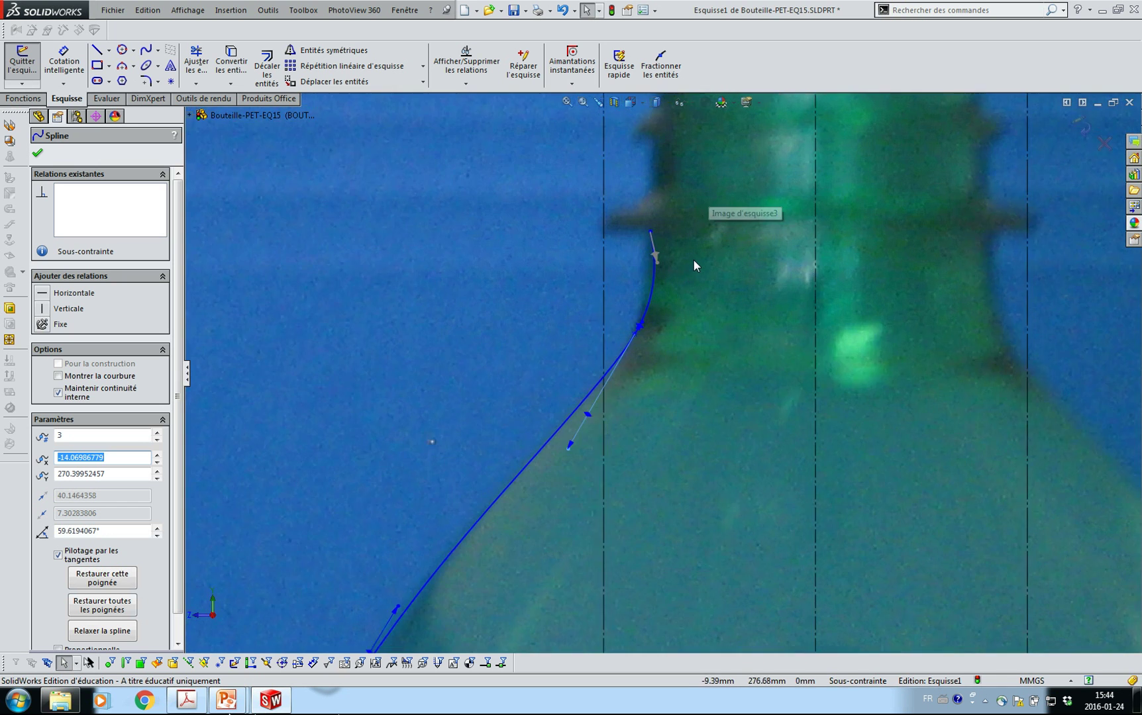
Add a Vertical relation to the tangent handle at the spline's upper end under the collar.
{"action": "scroll", "coordinate": [694, 259], "scroll_direction": "down", "scroll_amount": 3}
{"action": "left_click", "coordinate": [585, 291]}
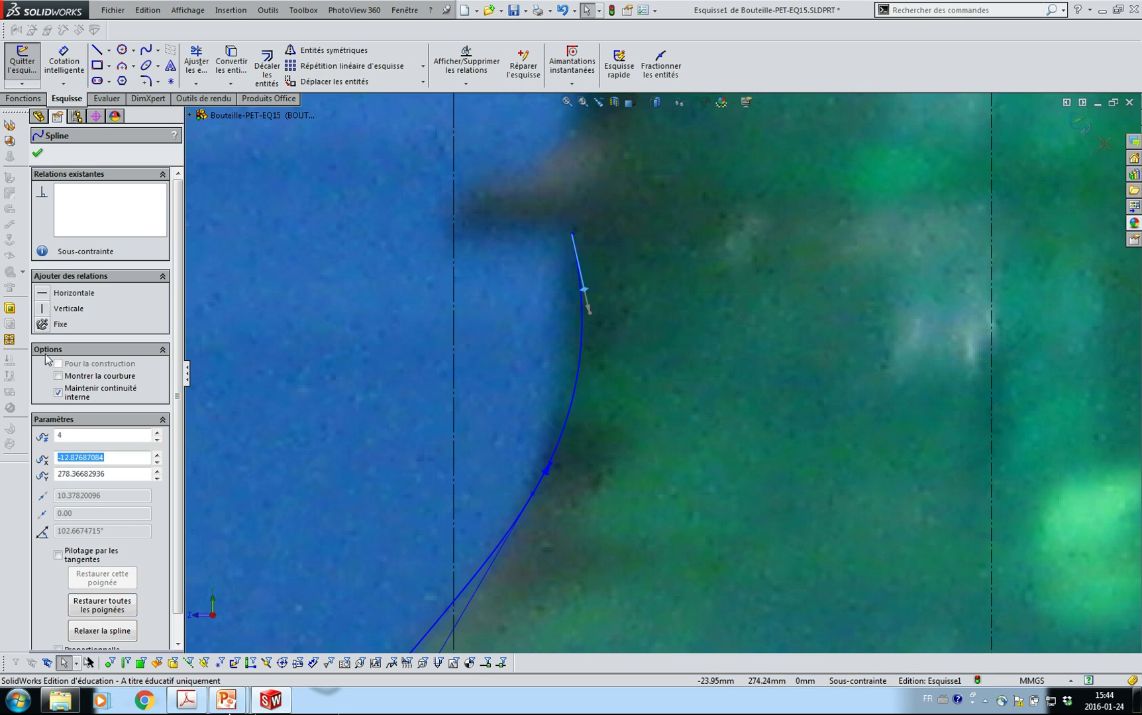
{"action": "left_click", "coordinate": [41, 310]}
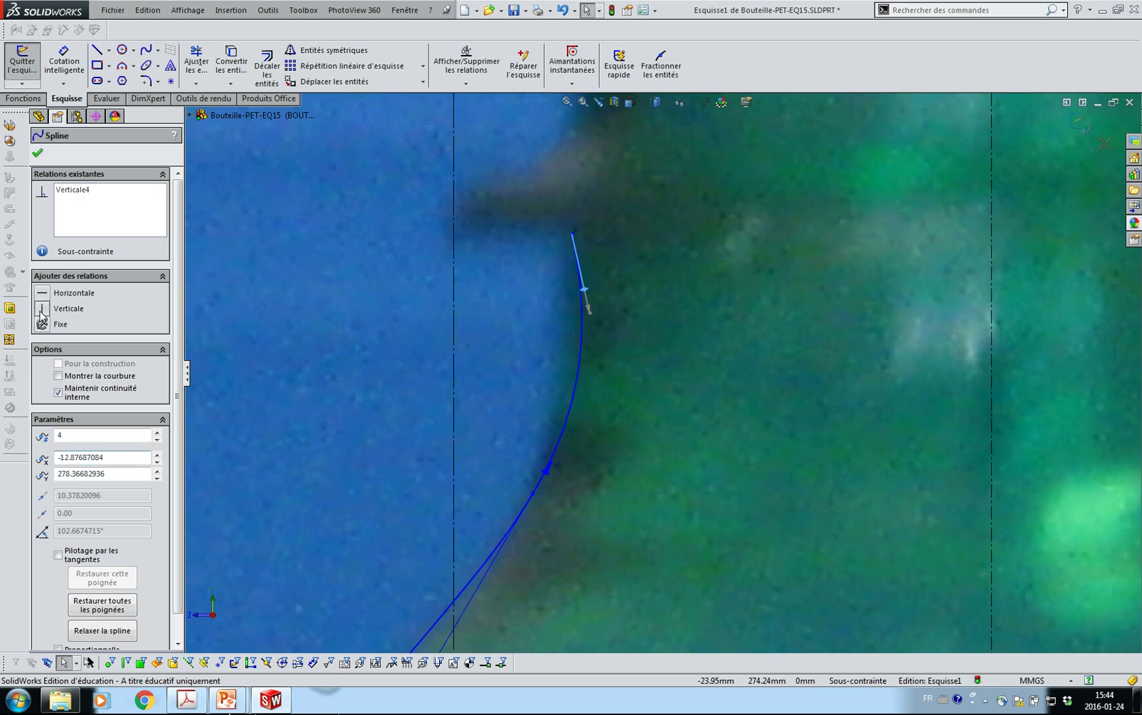
Fine-tune the spline's tangents to about 60.1° at the neck-base point and about 58.5° at the mid-shoulder point, checking the whole outline.
{"action": "scroll", "coordinate": [422, 515], "scroll_direction": "up", "scroll_amount": 5}
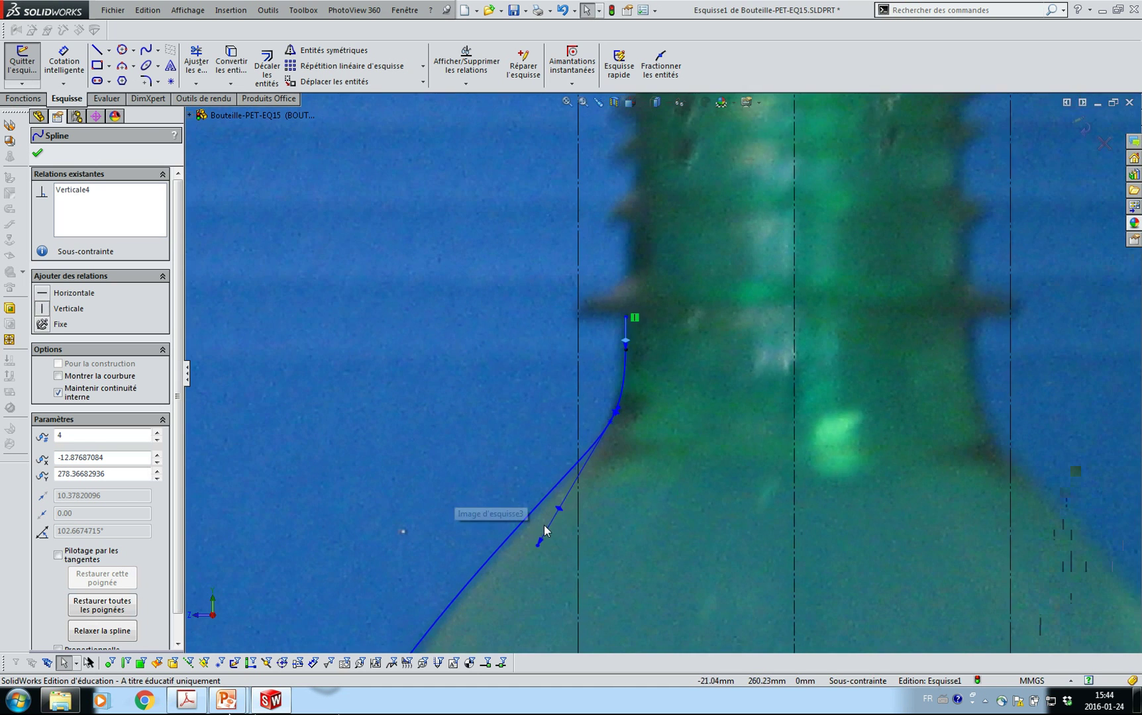
{"action": "scroll", "coordinate": [588, 514], "scroll_direction": "down", "scroll_amount": 5}
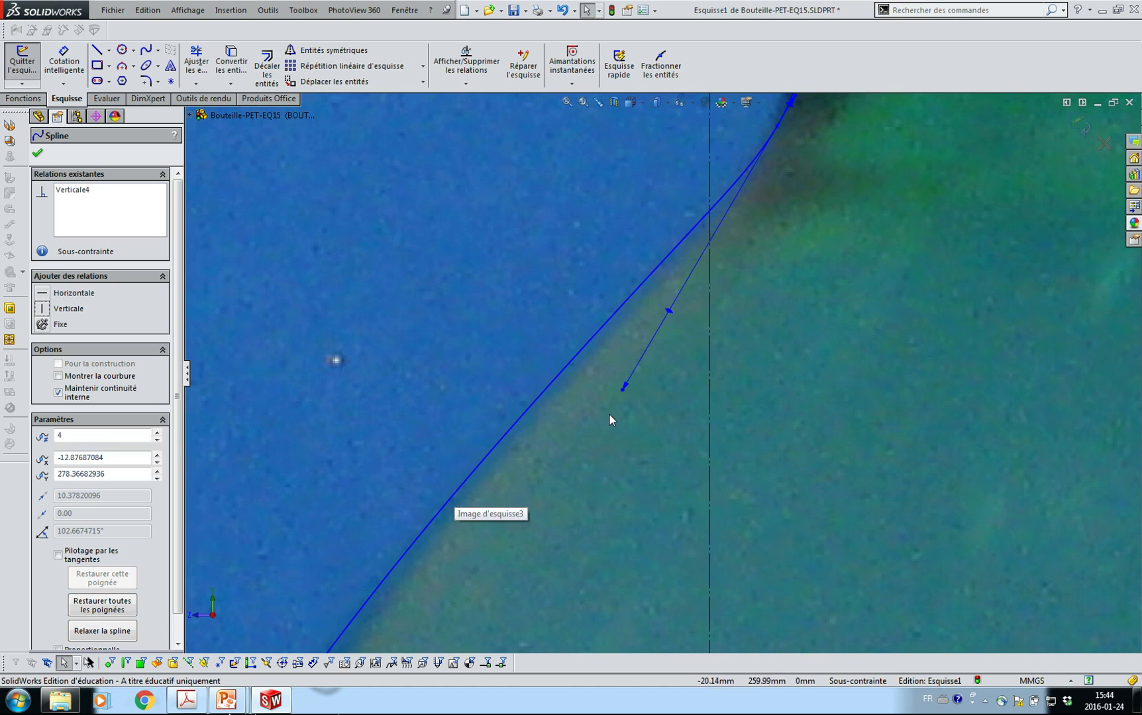
{"action": "left_click_drag", "start_coordinate": [624, 390], "coordinate": [624, 395]}
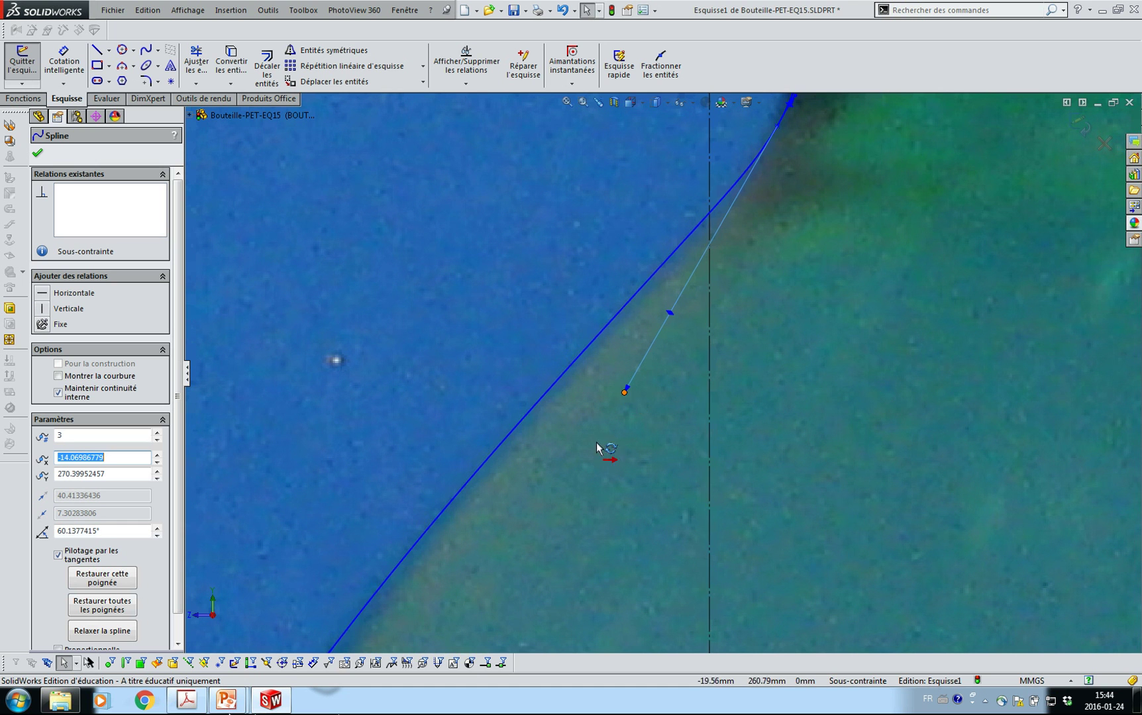
{"action": "scroll", "coordinate": [600, 447], "scroll_direction": "up", "scroll_amount": 4}
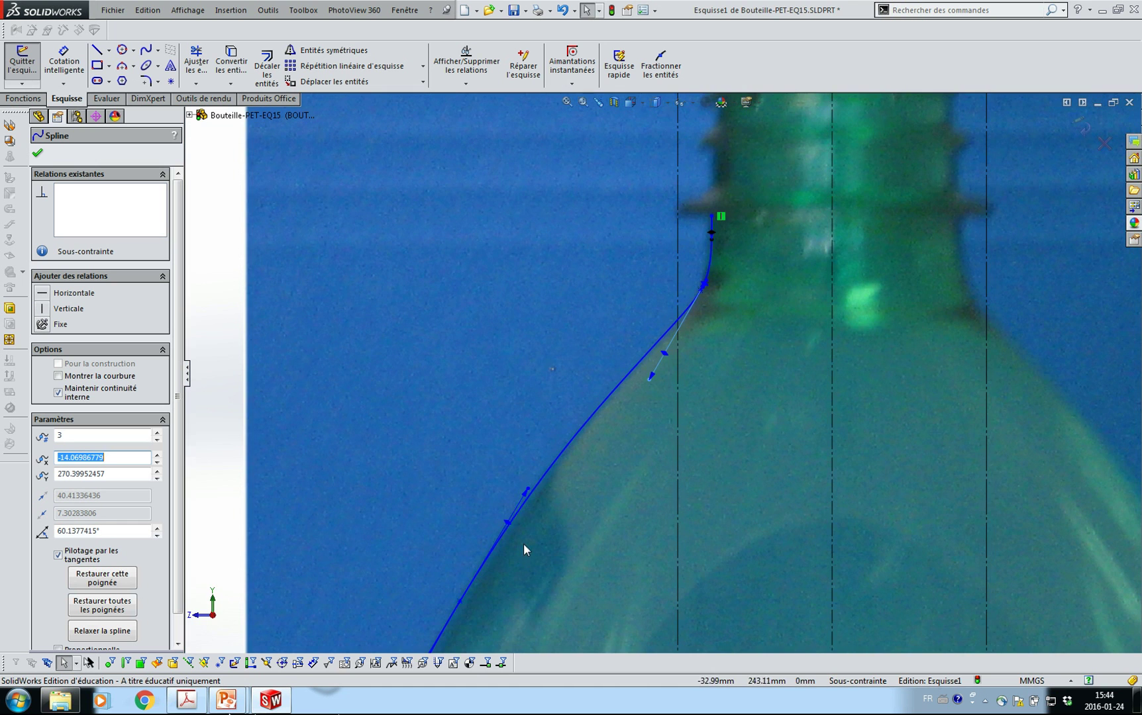
{"action": "left_click", "coordinate": [528, 493]}
{"action": "scroll", "coordinate": [532, 533], "scroll_direction": "up", "scroll_amount": 5}
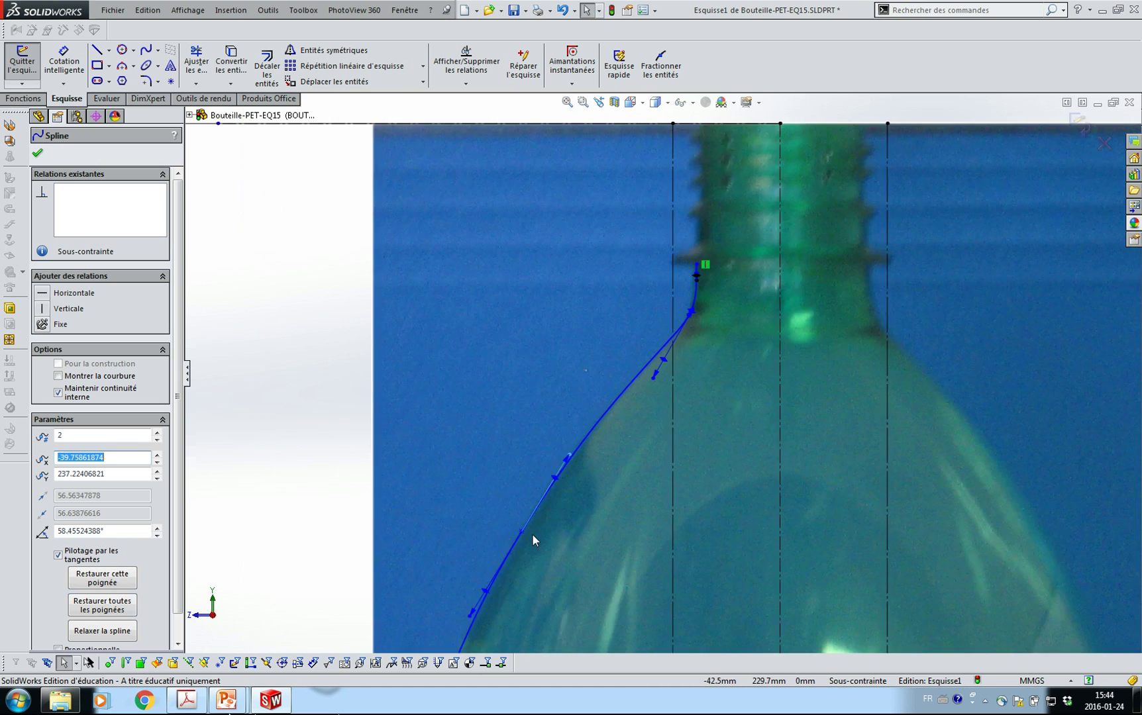
{"action": "scroll", "coordinate": [579, 557], "scroll_direction": "down", "scroll_amount": 6}
{"action": "scroll", "coordinate": [574, 538], "scroll_direction": "down", "scroll_amount": 2}
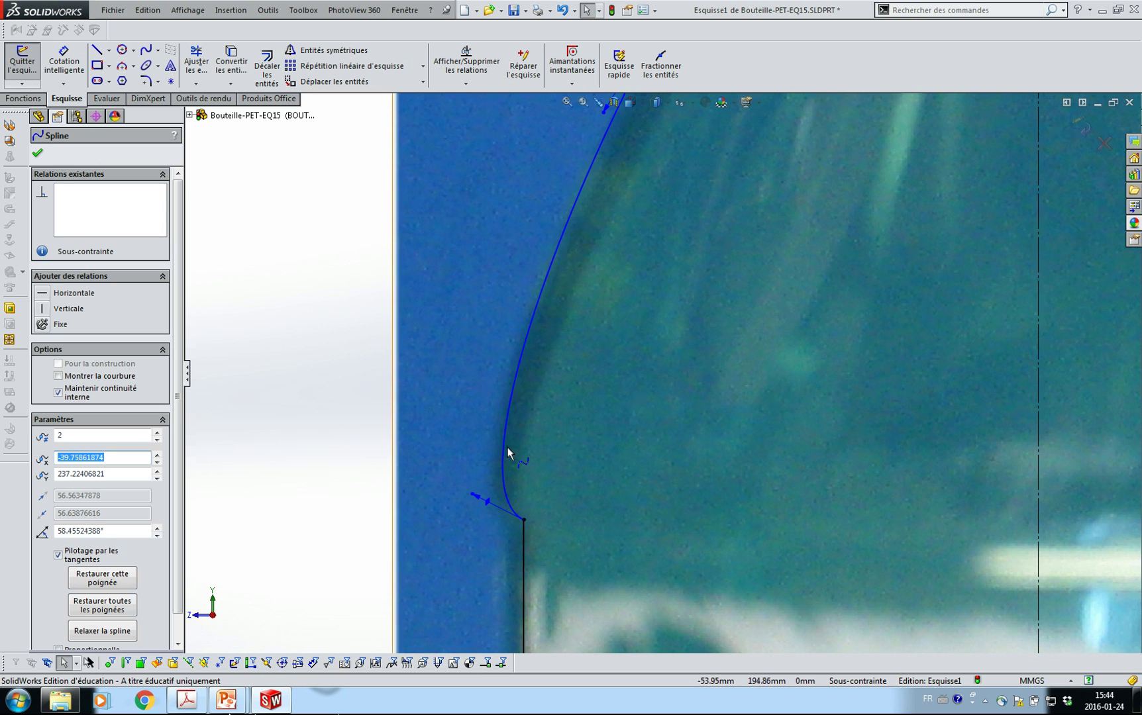
{"action": "scroll", "coordinate": [629, 275], "scroll_direction": "up", "scroll_amount": 5}
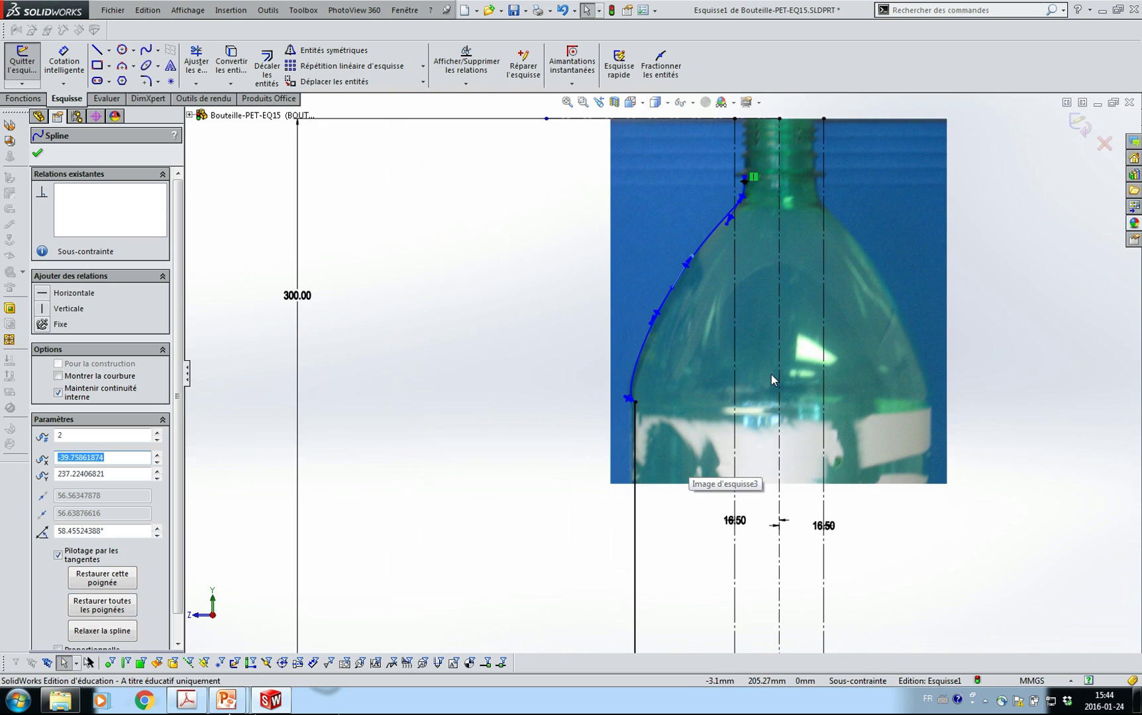
{"action": "left_click", "coordinate": [38, 153]}
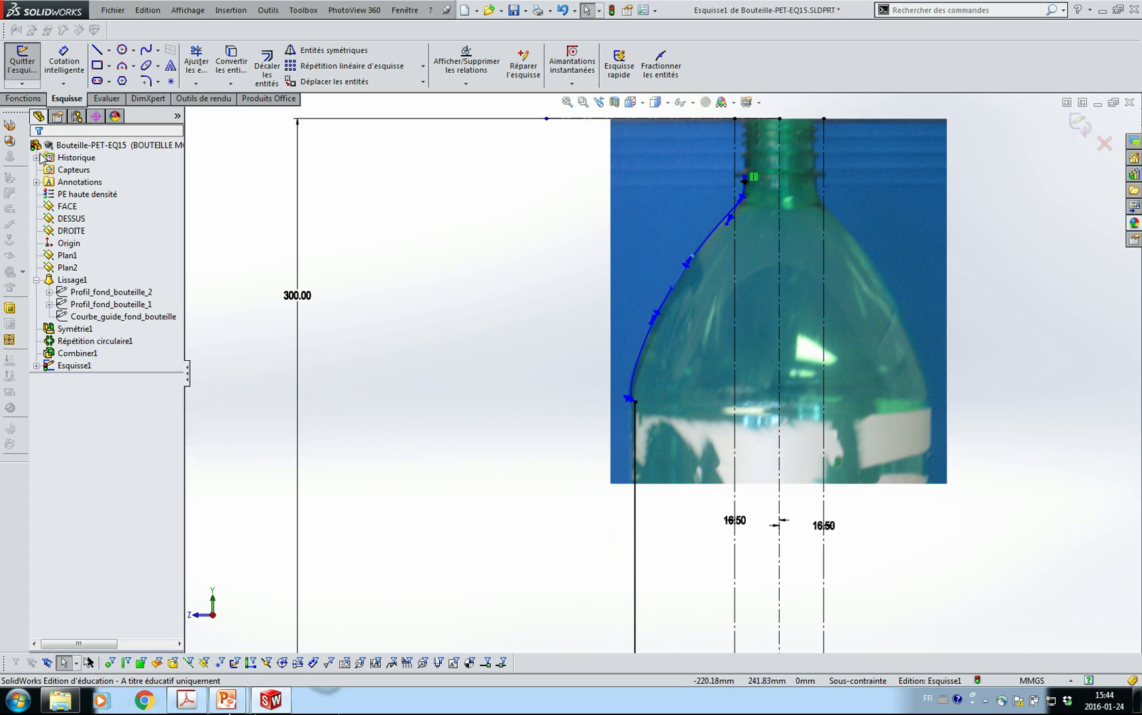
Add a Fixed relation to the shoulder spline.
{"action": "left_click", "coordinate": [648, 335]}
{"action": "left_click", "coordinate": [37, 297]}
{"action": "left_click", "coordinate": [400, 394]}
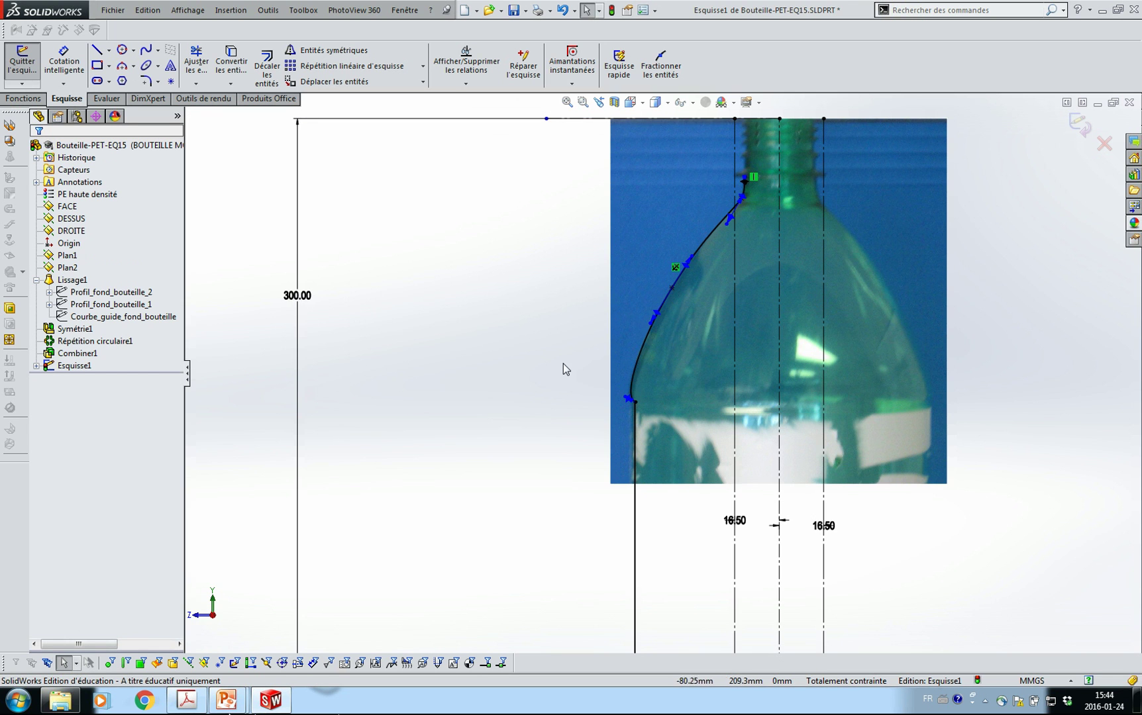
Draw a horizontal line from the shoulder spline's upper end under the collar to the bottle's central axis.
{"action": "scroll", "coordinate": [772, 265], "scroll_direction": "up", "scroll_amount": 3}
{"action": "middle_click_drag", "start_coordinate": [725, 257], "coordinate": [575, 420], "text": "ctrl"}
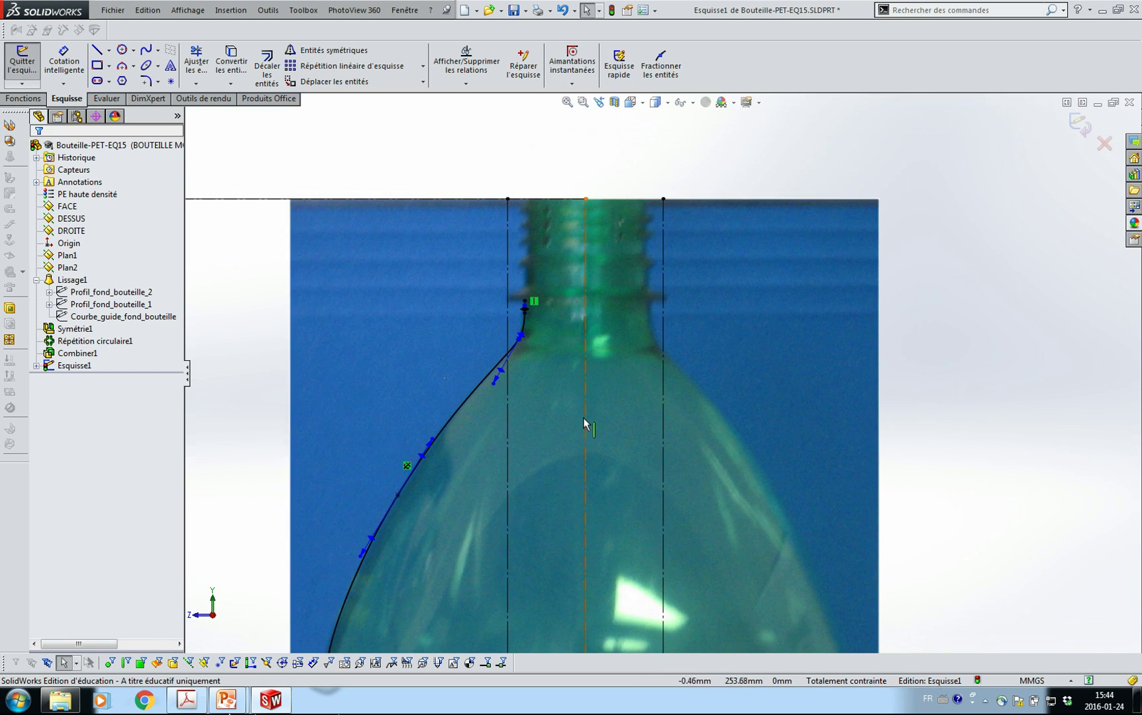
{"action": "key", "text": "l"}
{"action": "left_click", "coordinate": [525, 301]}
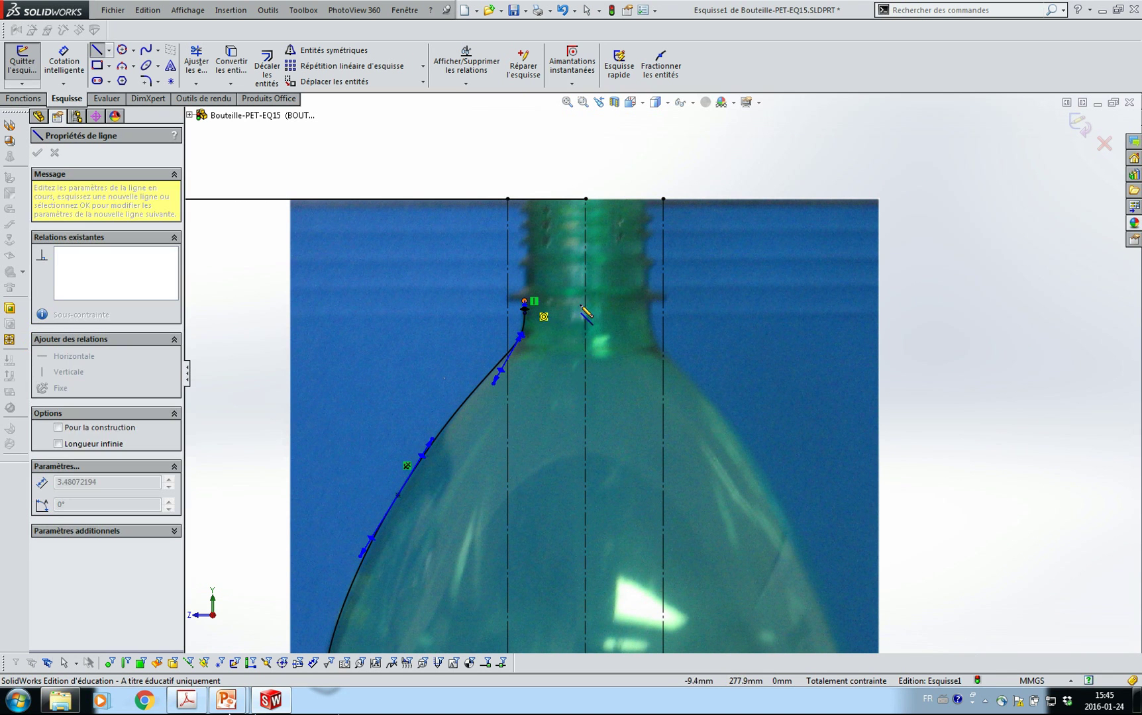
{"action": "left_click", "coordinate": [586, 302]}
Close the profile with a line down the central axis to the base's top level and a horizontal line to the side line's lower end.
{"action": "key", "text": "z"}
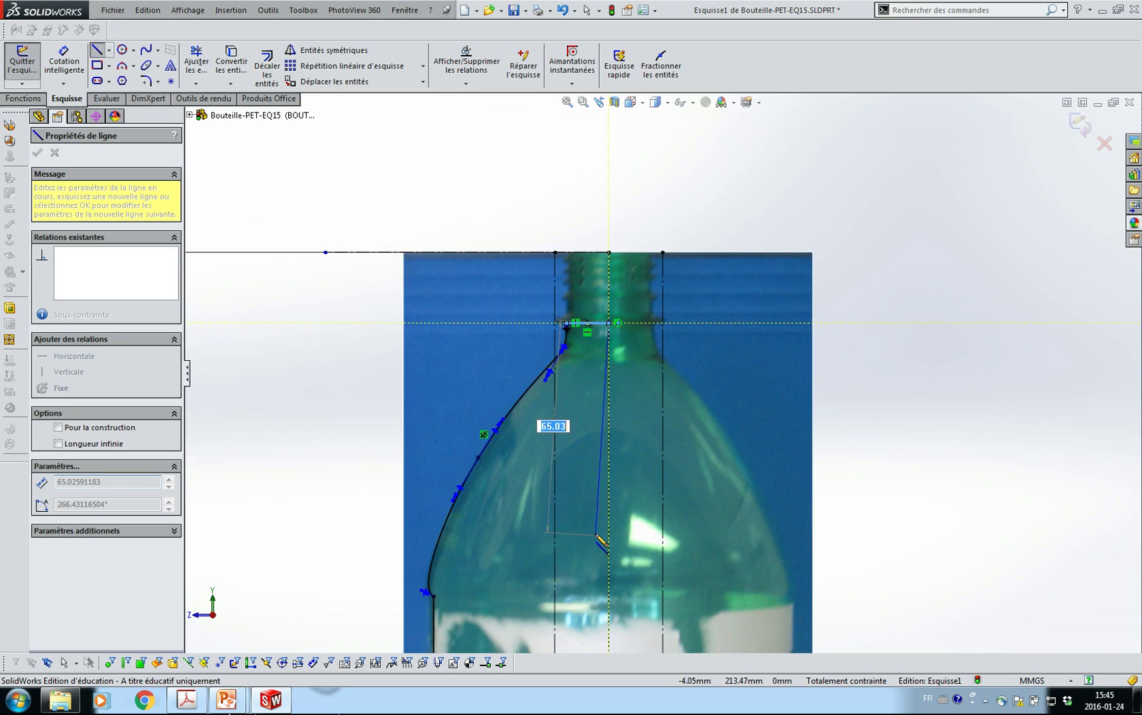
{"action": "key", "text": "z"}
{"action": "key", "text": "z"}
{"action": "key", "text": "z"}
{"action": "key", "text": "z"}
{"action": "key", "text": "z"}
{"action": "key", "text": "z"}
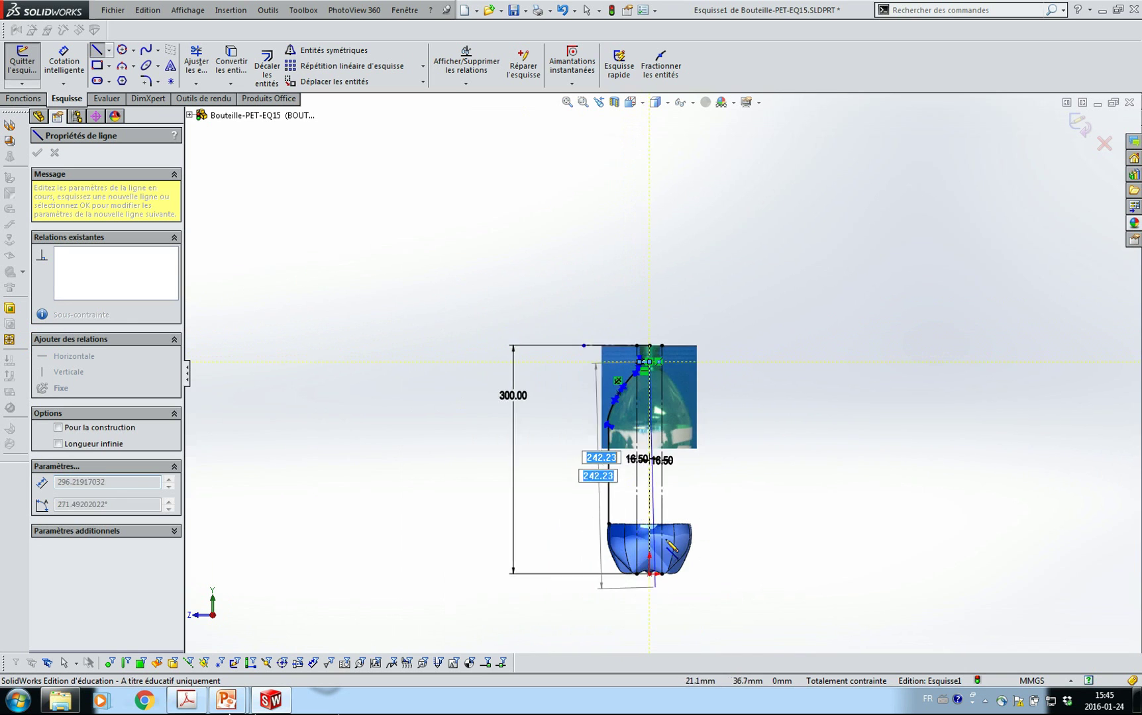
{"action": "scroll", "coordinate": [671, 554], "scroll_direction": "down", "scroll_amount": 5}
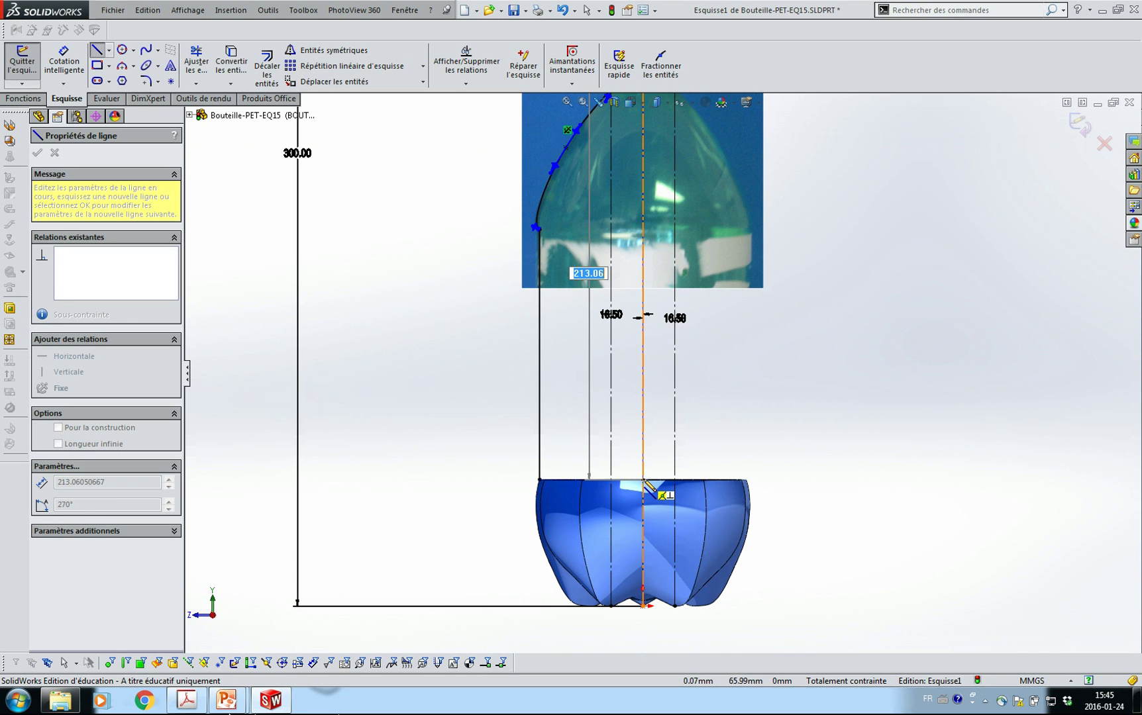
{"action": "left_click", "coordinate": [643, 479]}
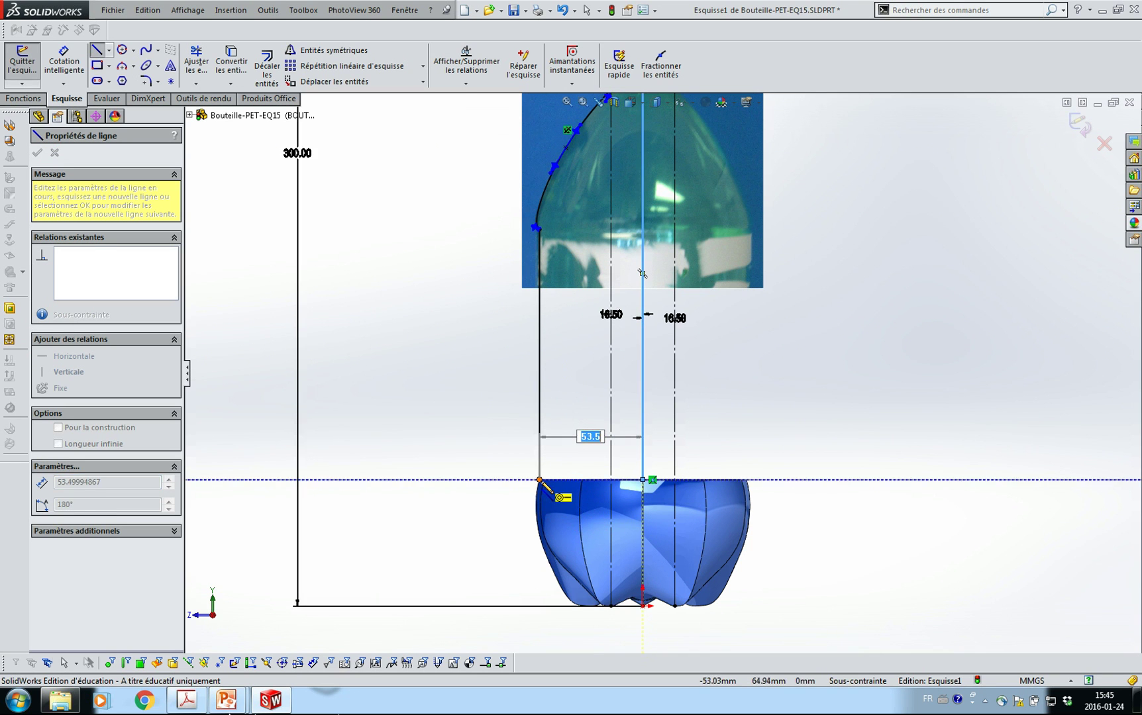
{"action": "left_click", "coordinate": [540, 480]}
{"action": "key", "text": "Escape"}
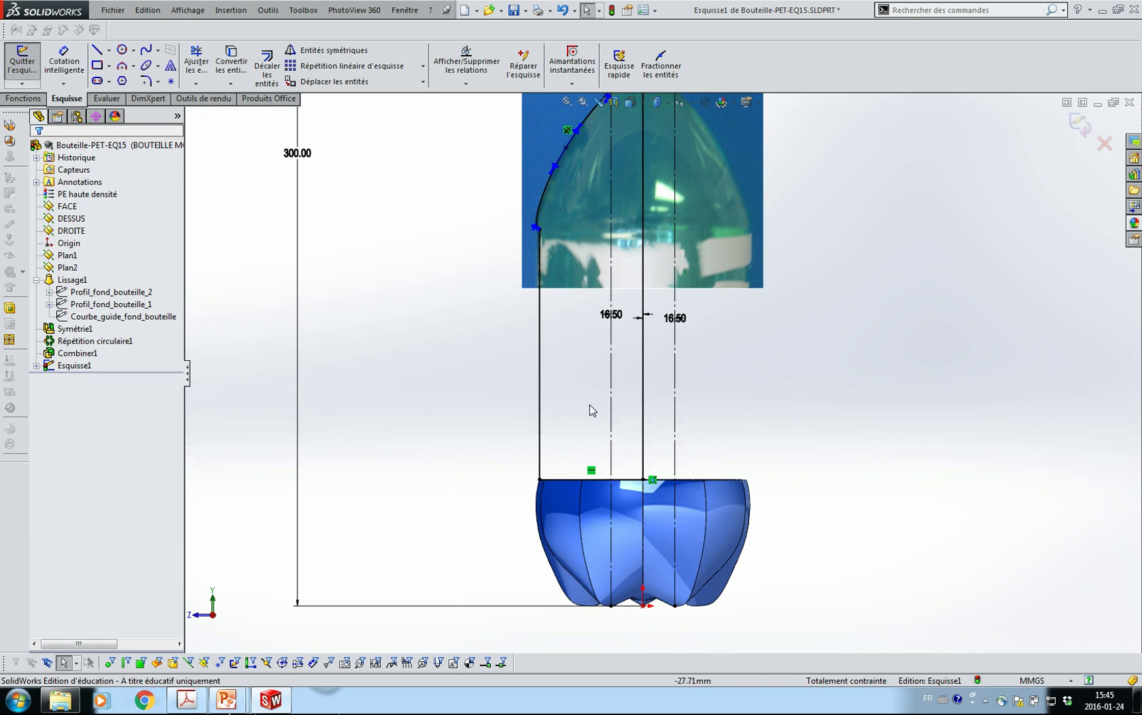
Revolve the closed profile 360° about its line on the central axis, merging the result with the base.
{"action": "left_click", "coordinate": [17, 99]}
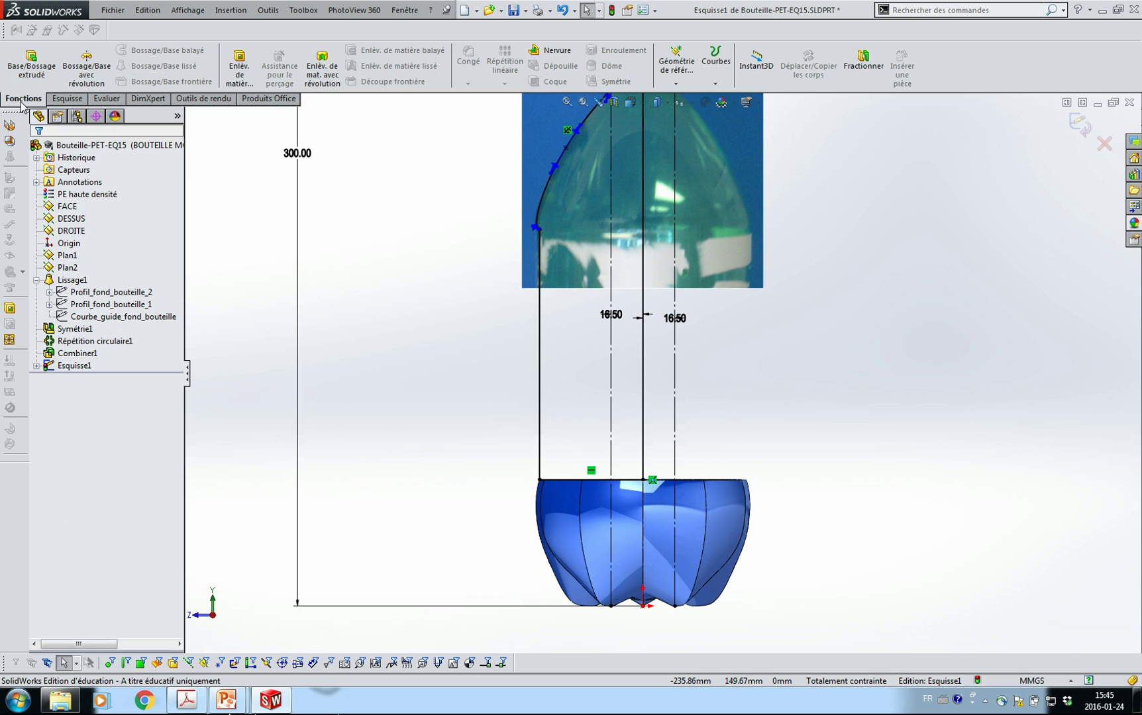
{"action": "left_click", "coordinate": [87, 66]}
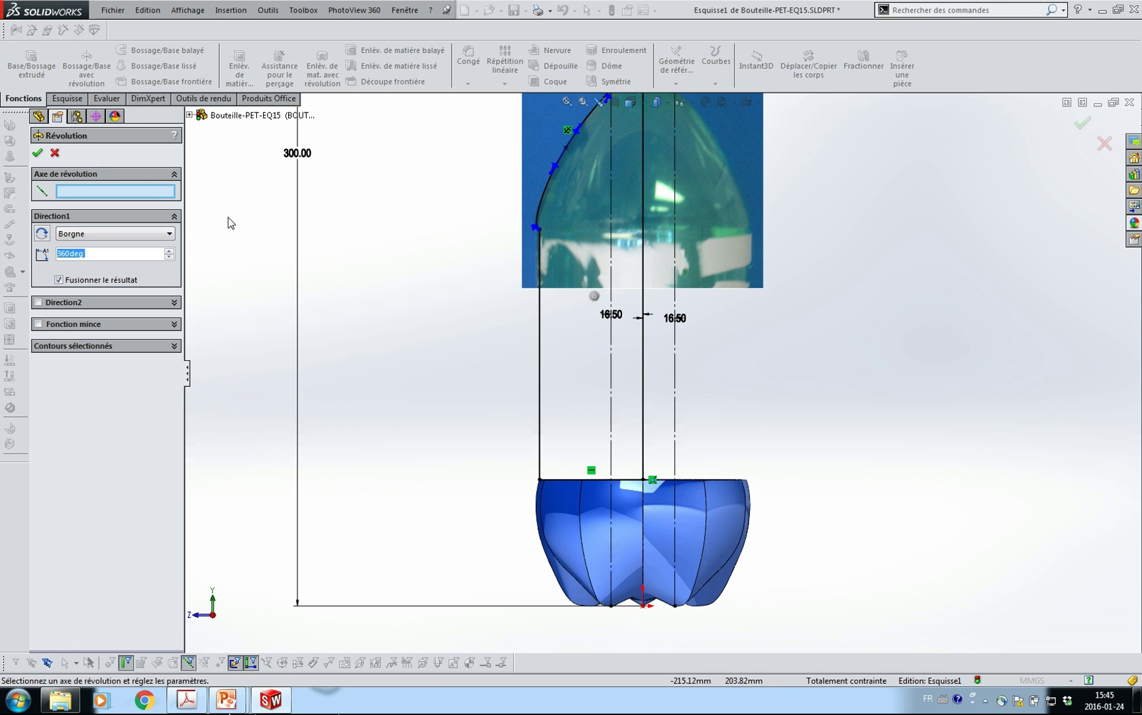
{"action": "left_click", "coordinate": [642, 358]}
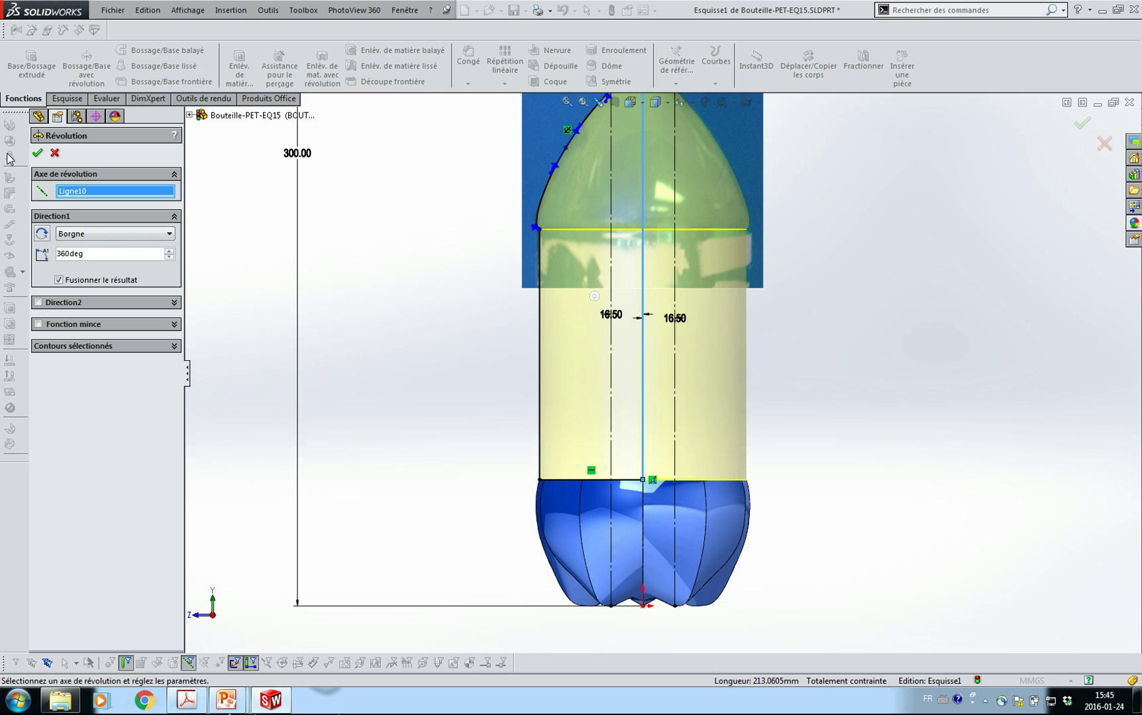
{"action": "left_click", "coordinate": [37, 153]}
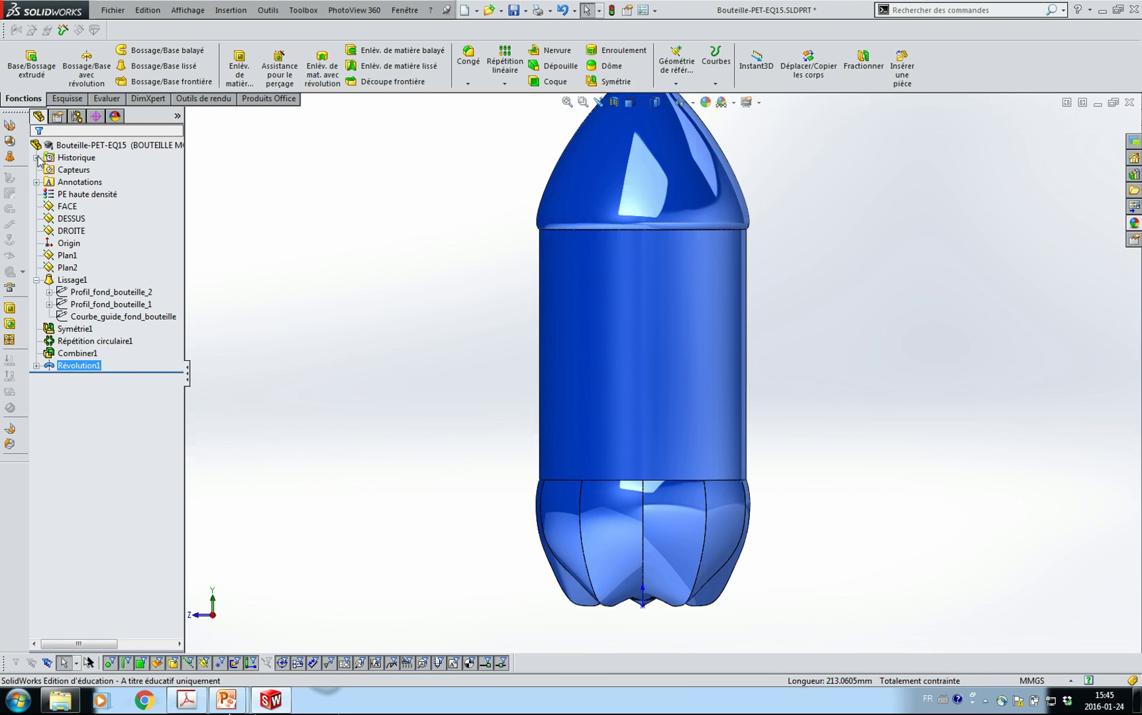
Inspect the revolved bottle from an angle and in a temporary section view.
{"action": "middle_click_drag", "start_coordinate": [459, 267], "coordinate": [335, 318]}
{"action": "left_click", "coordinate": [614, 103]}
{"action": "mouse_move", "coordinate": [434, 312]}
{"action": "middle_mouse_down"}
{"action": "mouse_move", "coordinate": [535, 315]}
{"action": "mouse_move", "coordinate": [502, 352]}
{"action": "middle_mouse_up"}
{"action": "left_click", "coordinate": [53, 154]}
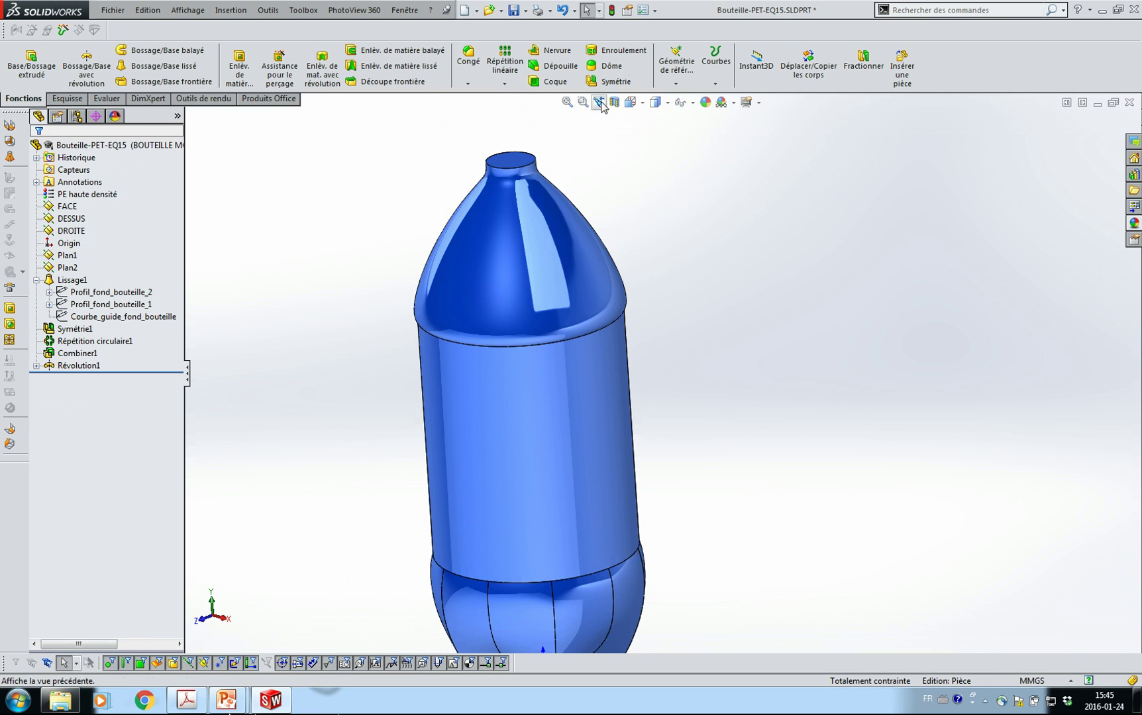
Shell the bottle with a 0.4 mm wall thickness, removing the flat face at the top of the neck.
{"action": "left_click", "coordinate": [551, 81]}
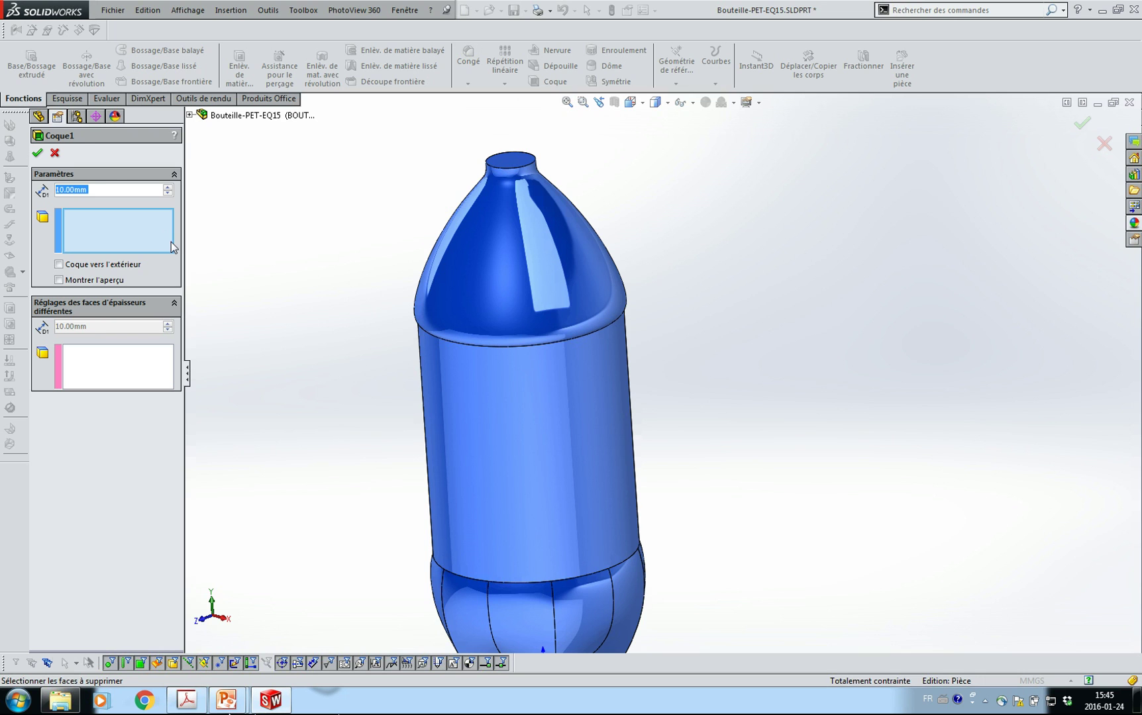
{"action": "type", "text": "0.4"}
{"action": "key", "text": "Return"}
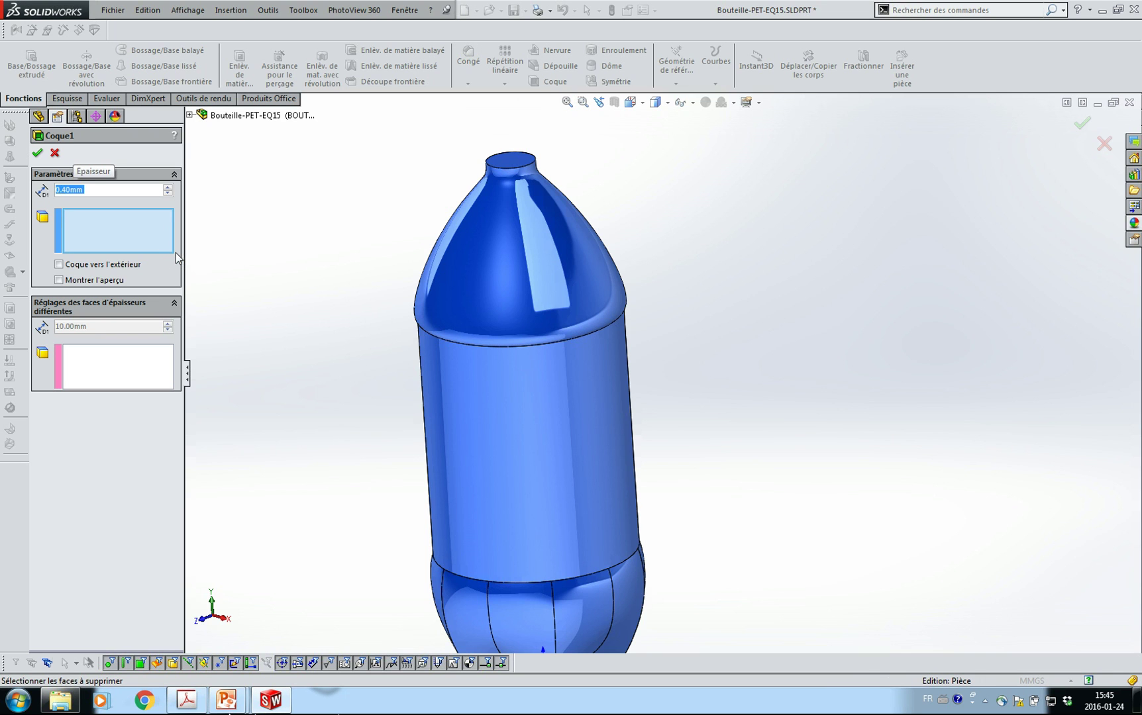
{"action": "left_click", "coordinate": [525, 162]}
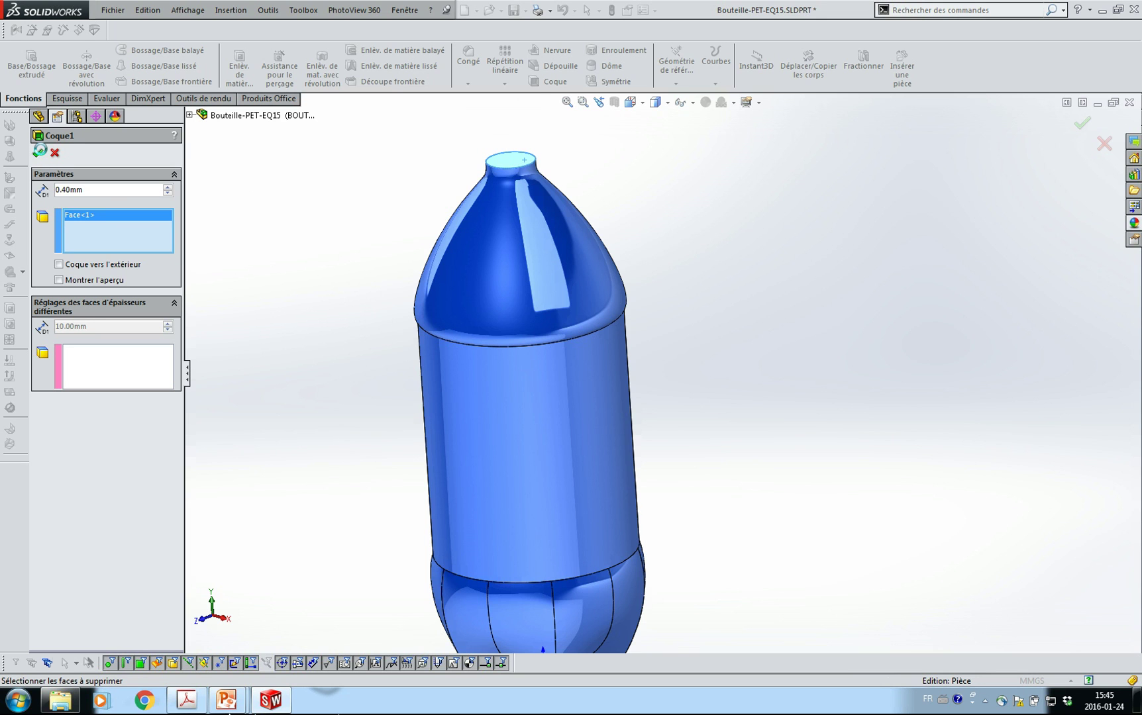
{"action": "left_click", "coordinate": [40, 151]}
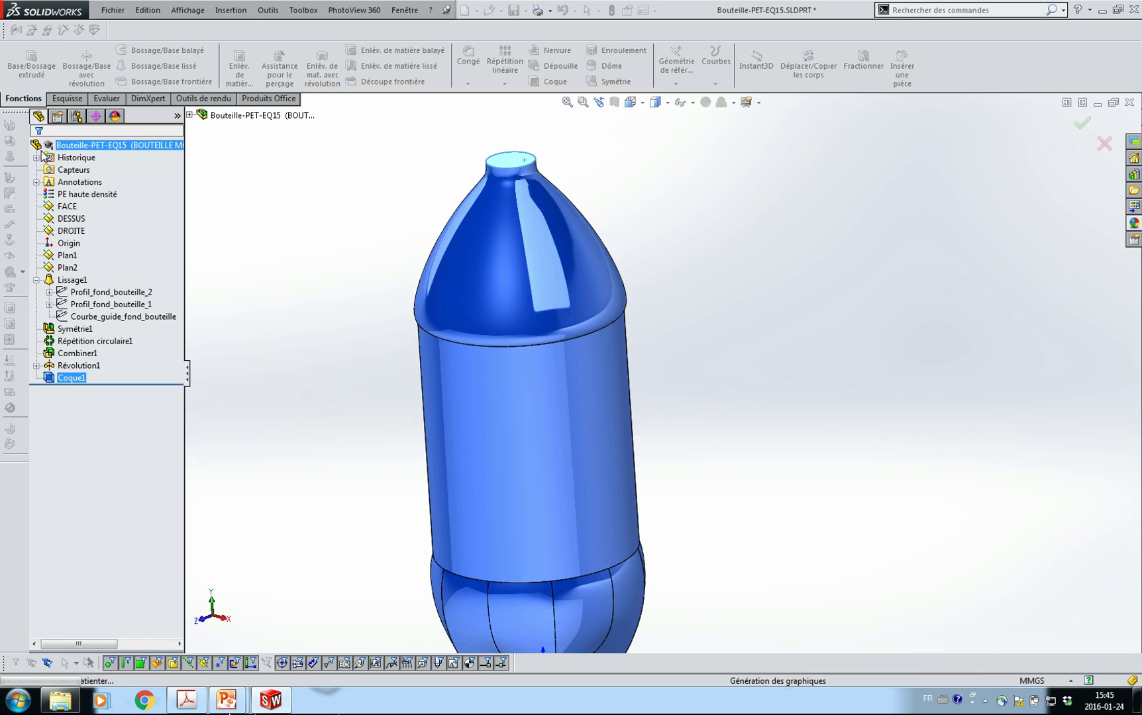
Examine the shelled bottle's wall in a temporary section view along the FACE plane.
{"action": "left_click", "coordinate": [614, 102]}
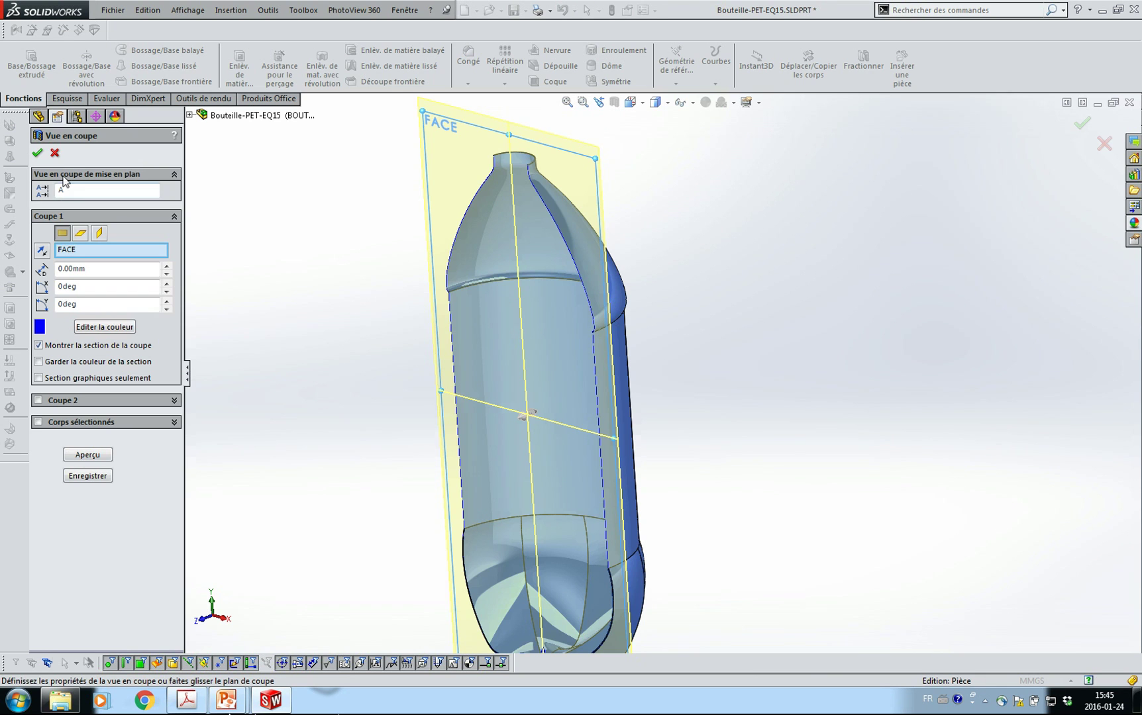
{"action": "left_click", "coordinate": [55, 153]}
{"action": "middle_click_drag", "start_coordinate": [399, 222], "coordinate": [431, 279]}
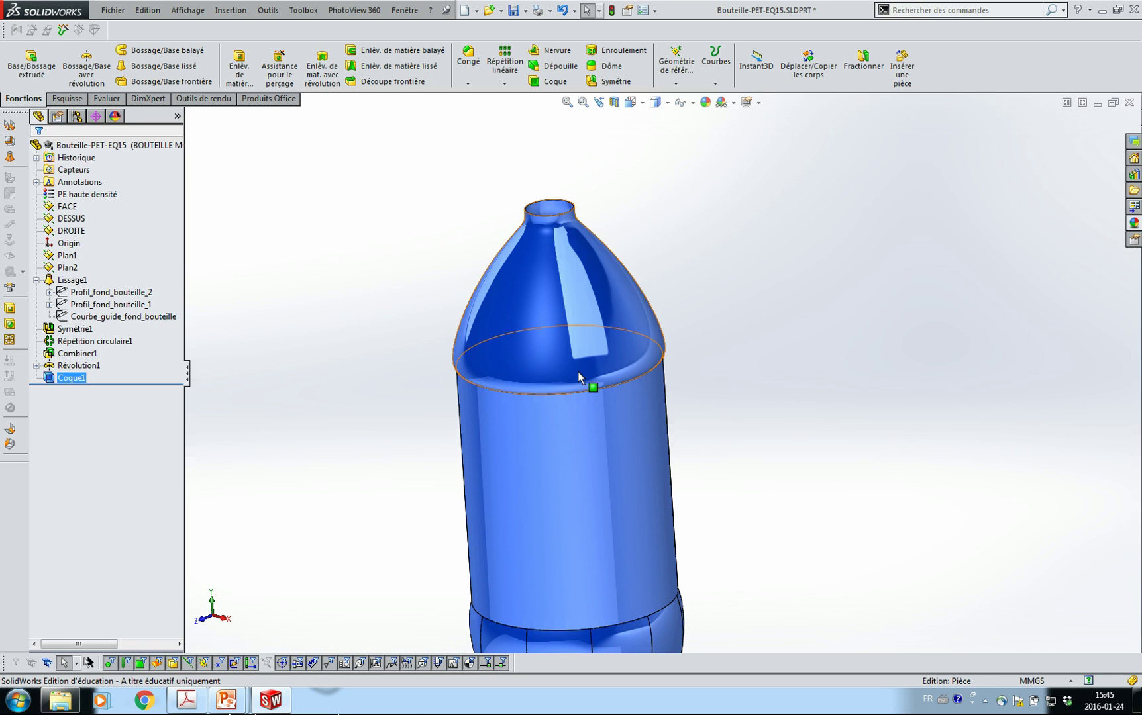
Consult the PCO-1881 neck finish drawing bouteille-fillet-PCO1881.pdf in Adobe Acrobat, and return to SolidWorks.
{"action": "left_click", "coordinate": [188, 700]}
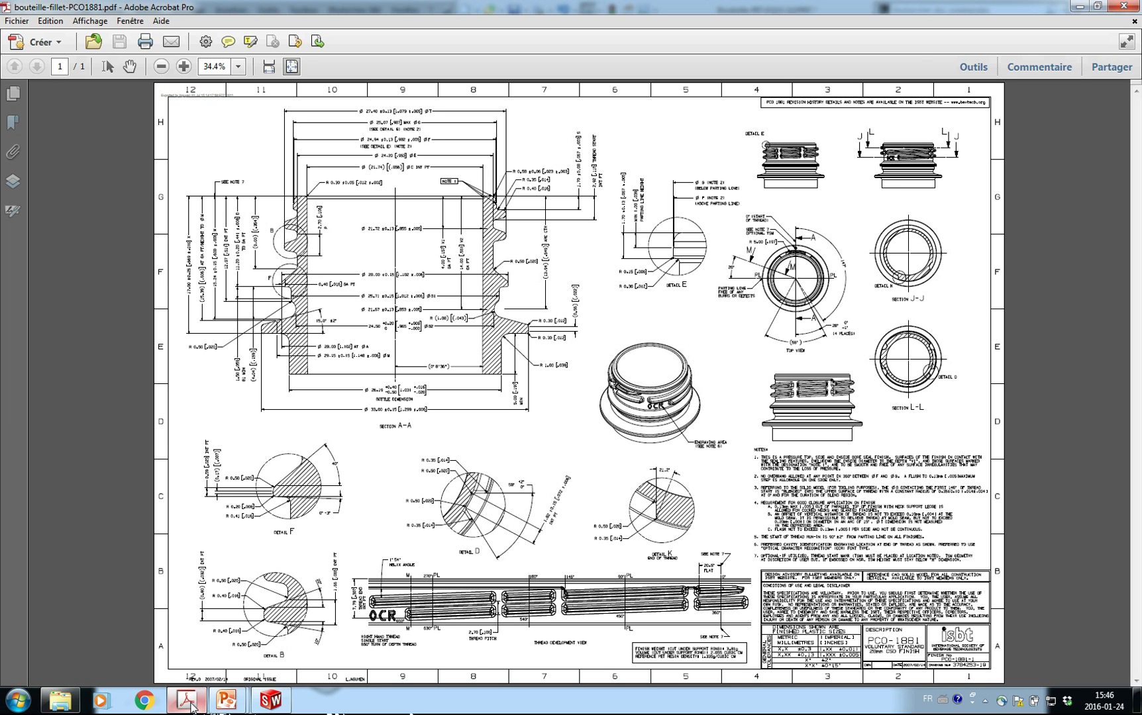
{"action": "left_click", "coordinate": [188, 701]}
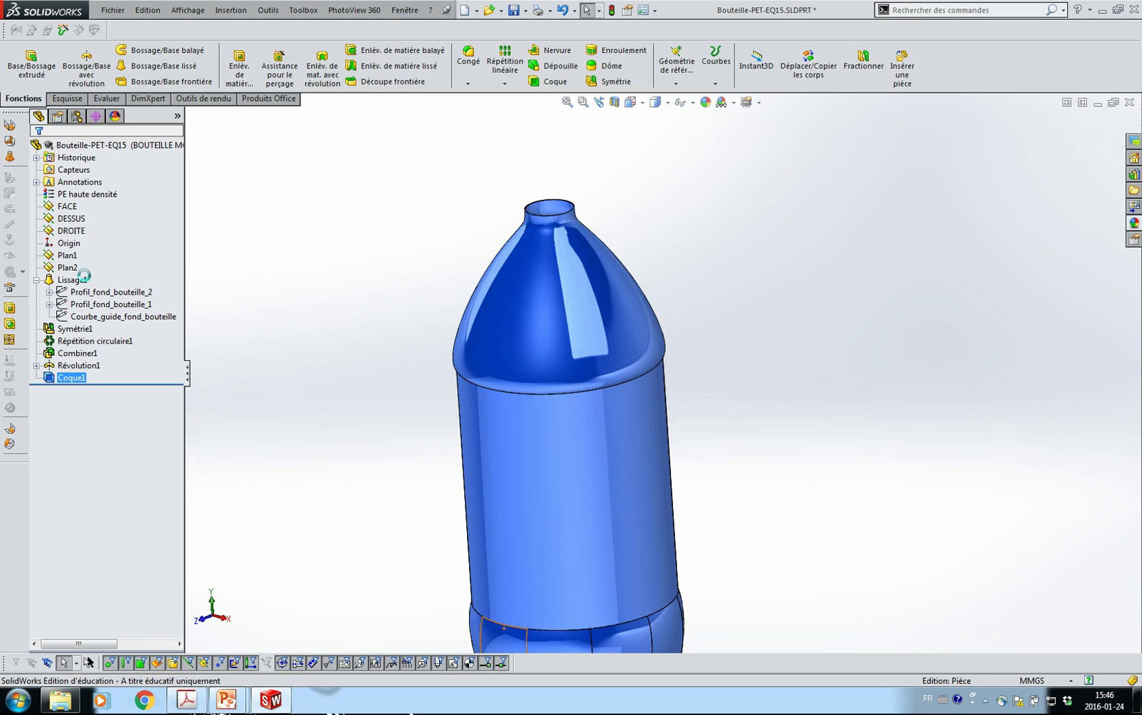
Start a new sketch on the DROITE plane.
{"action": "left_click", "coordinate": [74, 228]}
{"action": "left_click", "coordinate": [85, 216]}
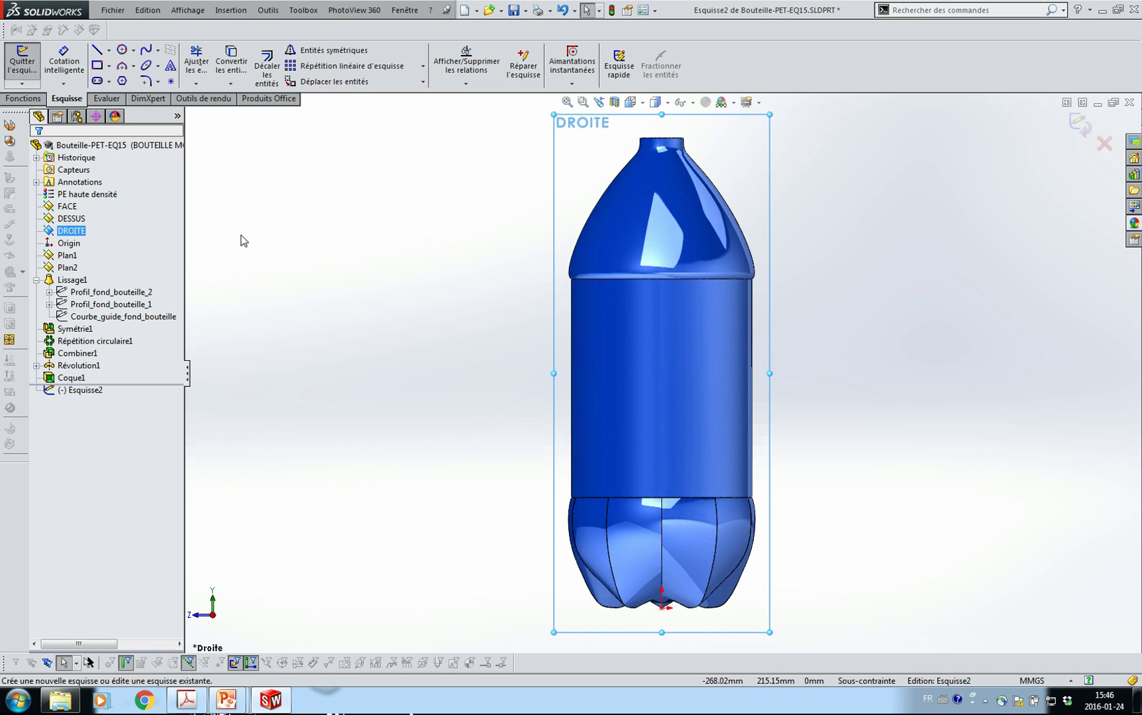
{"action": "mouse_move", "coordinate": [418, 263]}
{"action": "middle_mouse_down", "text": "ctrl"}
{"action": "mouse_move", "coordinate": [294, 459]}
{"action": "mouse_move", "coordinate": [309, 494]}
{"action": "middle_mouse_up", "text": "ctrl"}
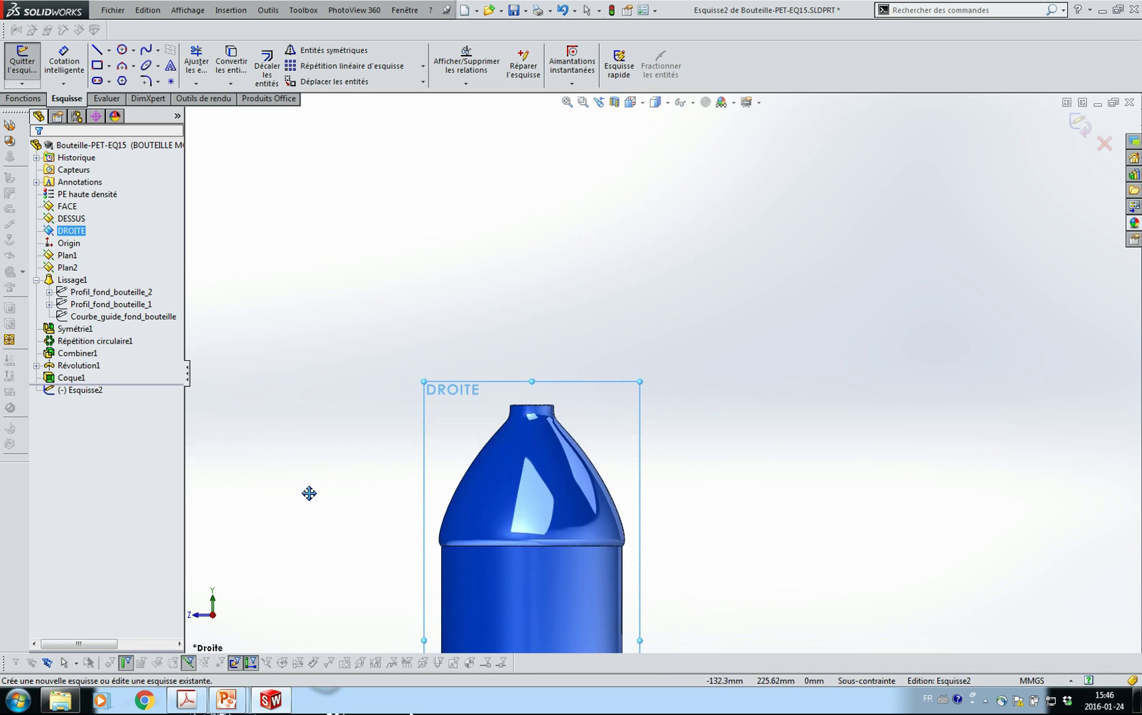
{"action": "key", "text": "z"}
{"action": "left_click_drag", "start_coordinate": [479, 343], "coordinate": [612, 432]}
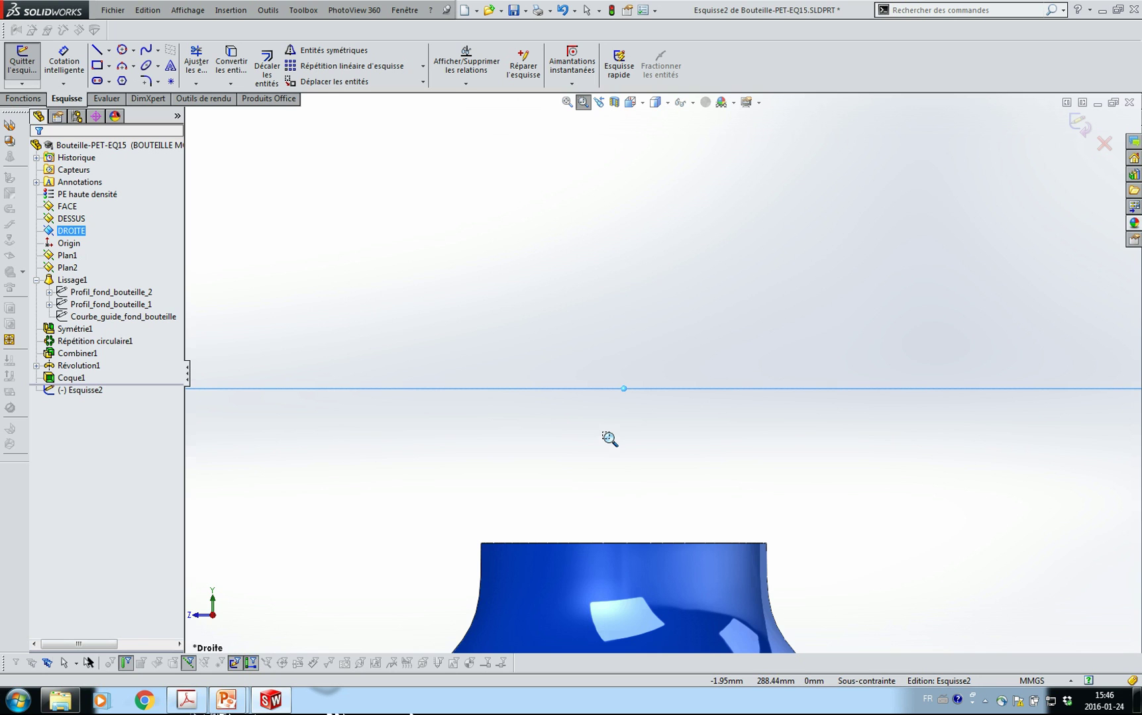
{"action": "key", "text": "Escape"}
{"action": "key", "text": "f"}
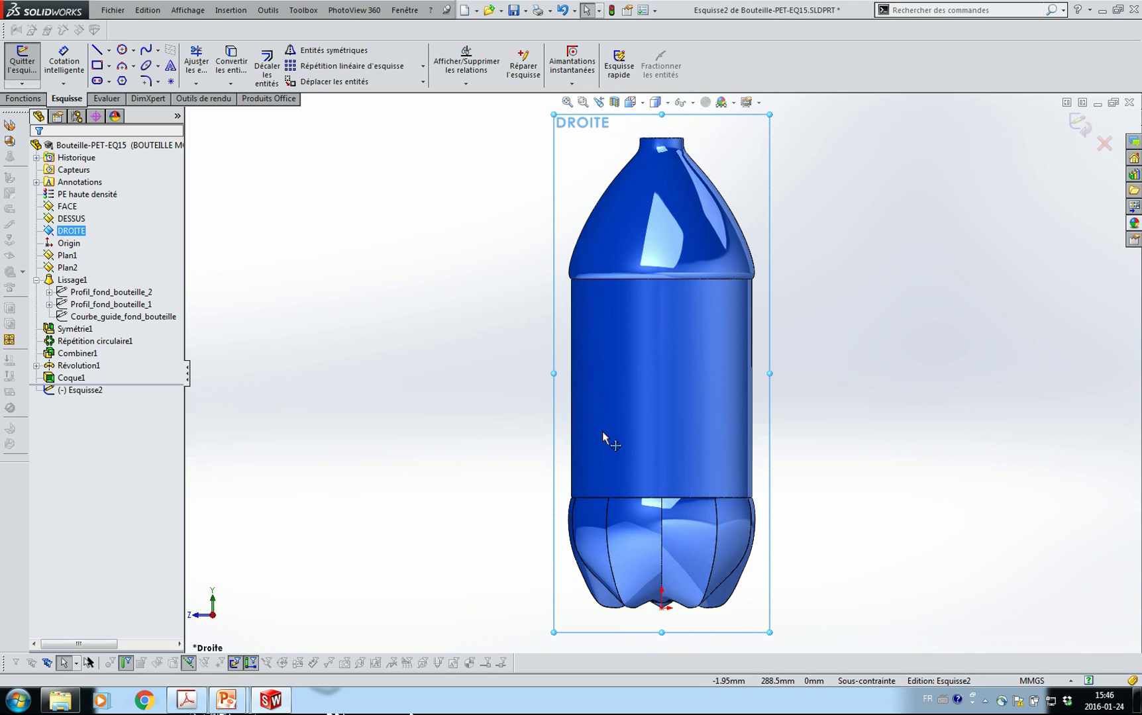
Draw a vertical construction line about 340 mm long up from the origin and a horizontal one outward from its upper end.
{"action": "left_click", "coordinate": [108, 50]}
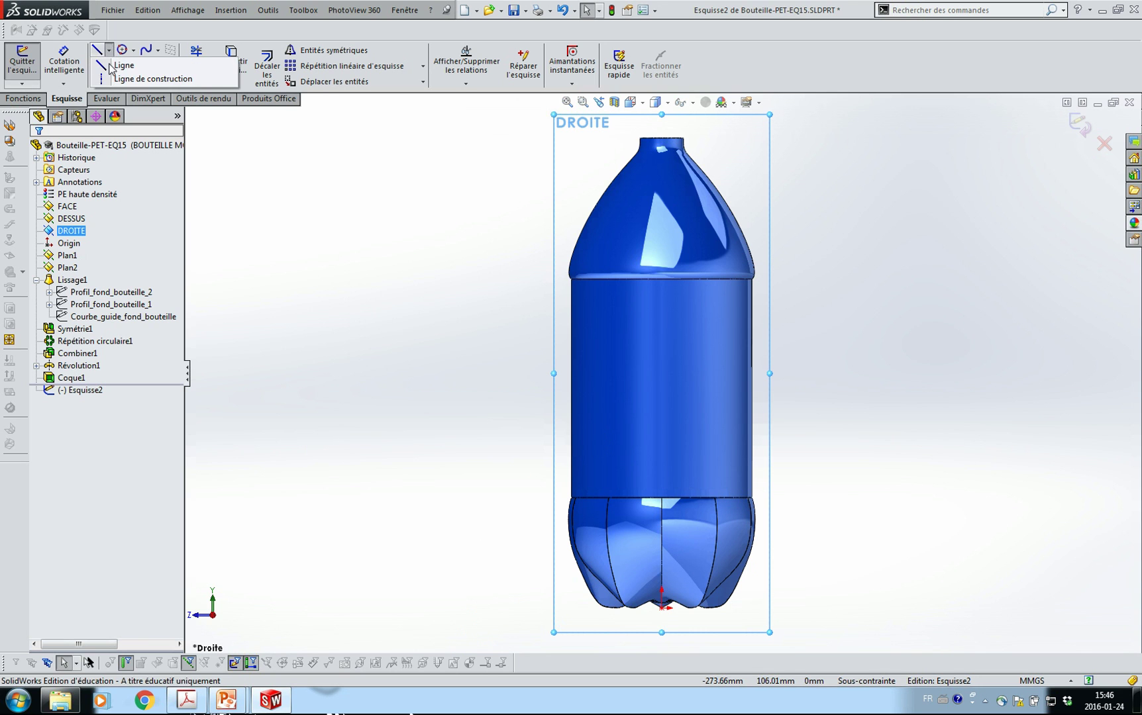
{"action": "left_click", "coordinate": [132, 78]}
{"action": "left_click", "coordinate": [662, 606]}
{"action": "scroll", "coordinate": [710, 335], "scroll_direction": "down", "scroll_amount": 3}
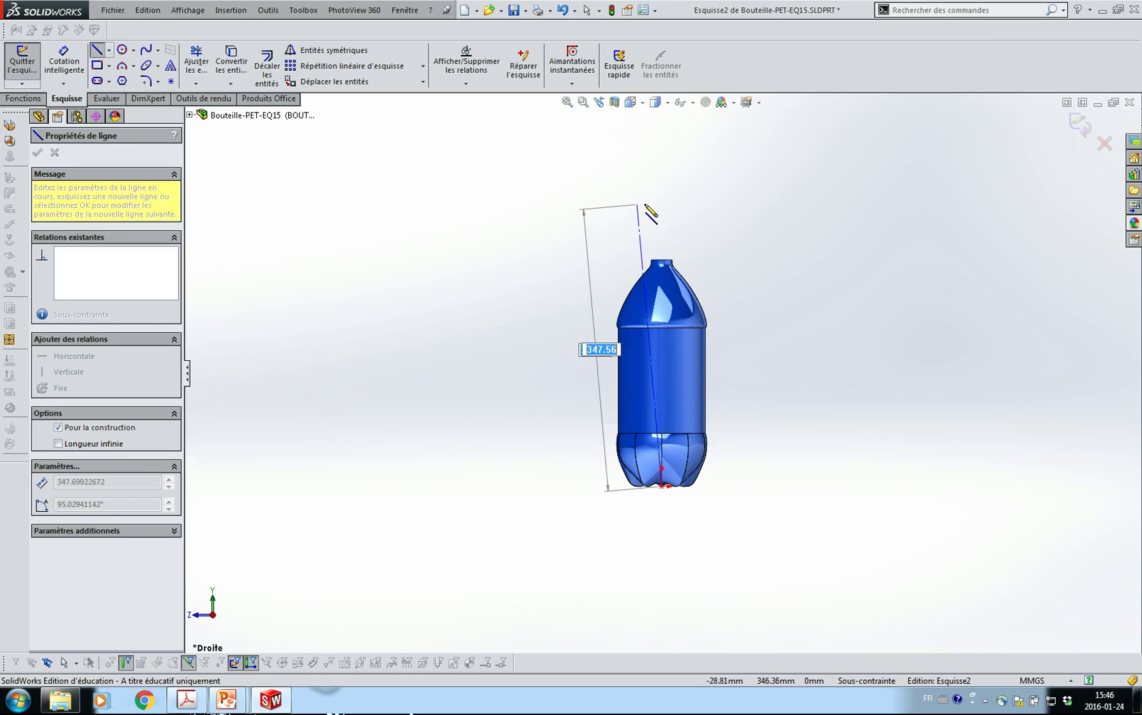
{"action": "left_click", "coordinate": [662, 211]}
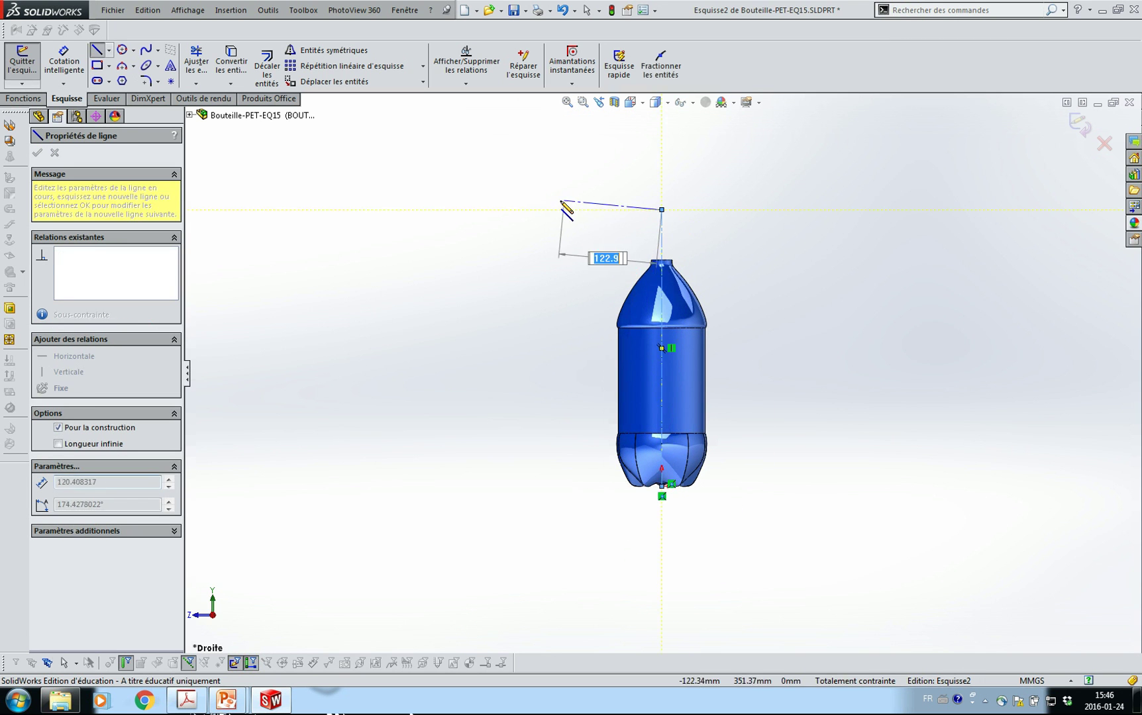
{"action": "left_click", "coordinate": [540, 210]}
{"action": "key", "text": "Escape"}
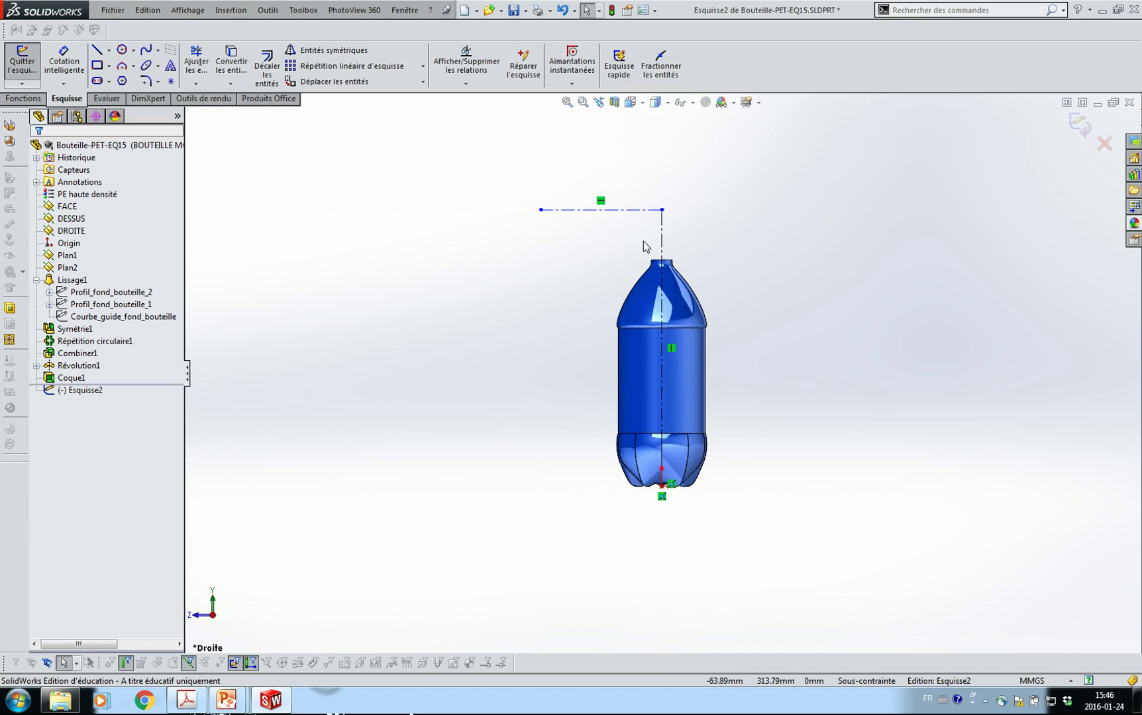
Dimension the vertical construction line through the bottle to 300 mm.
{"action": "key", "text": "s"}
{"action": "left_click", "coordinate": [766, 267]}
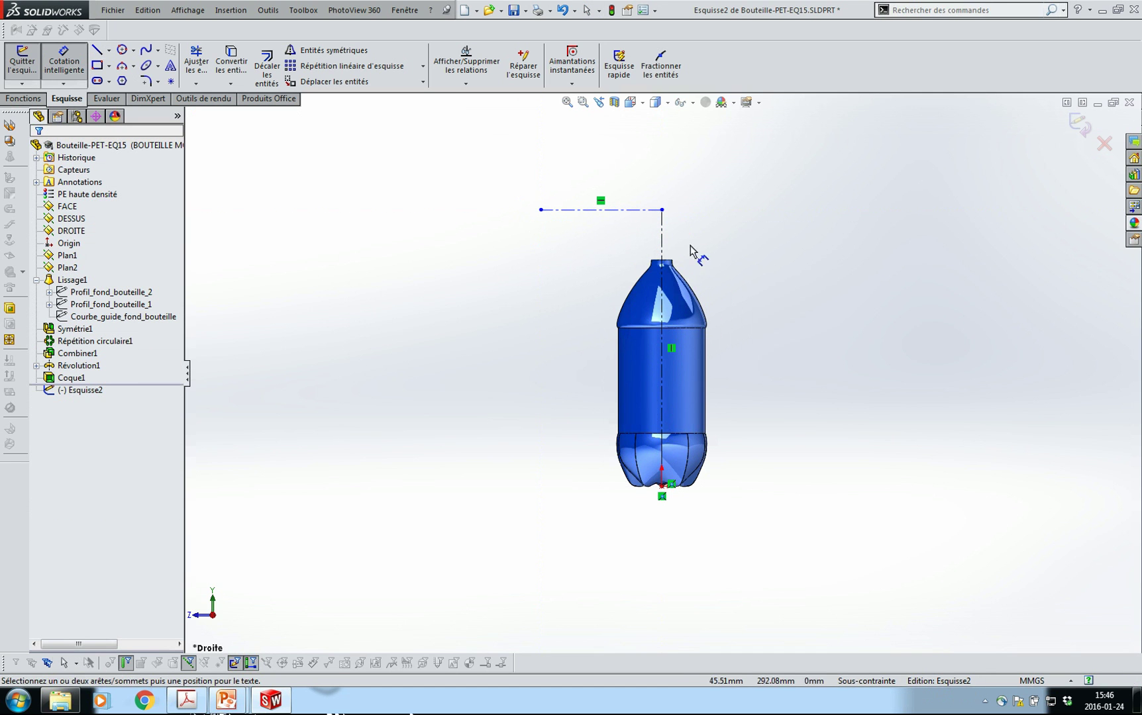
{"action": "left_click", "coordinate": [662, 246]}
{"action": "left_click", "coordinate": [820, 258]}
{"action": "type", "text": "300"}
{"action": "key", "text": "Return"}
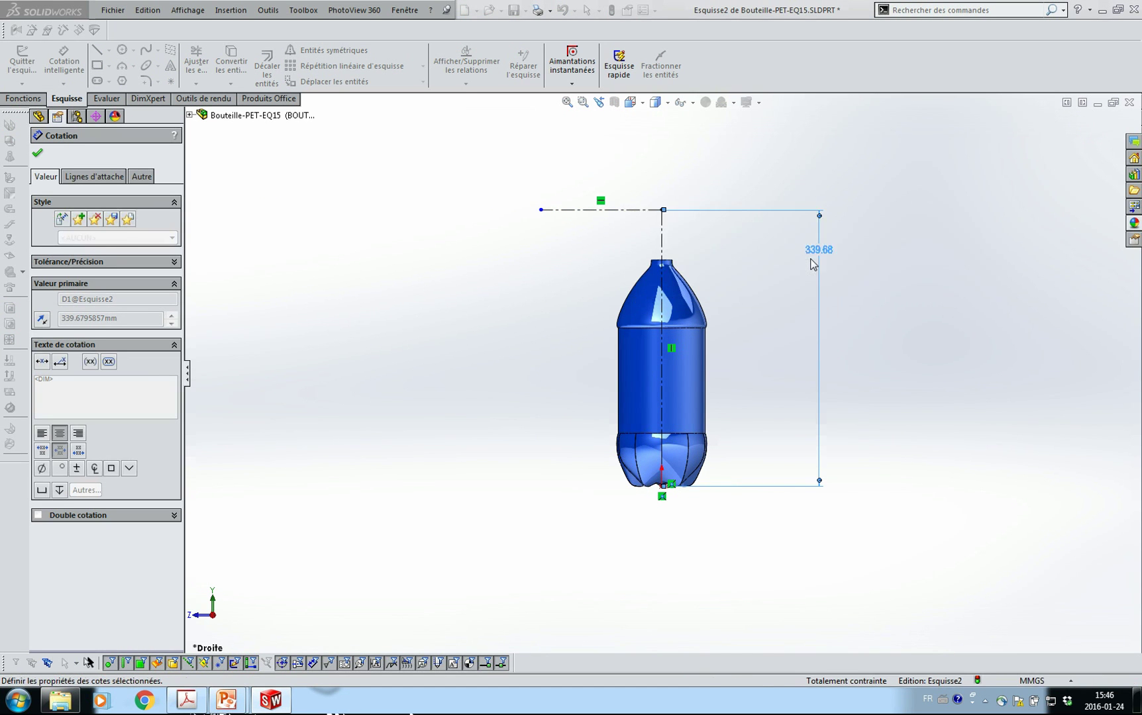
{"action": "key", "text": "Escape"}
Save a close-up view of the area above the bottle's neck as a named view called gouleau.
{"action": "key", "text": "z"}
{"action": "mouse_move", "coordinate": [640, 261]}
{"action": "left_mouse_down"}
{"action": "mouse_move", "coordinate": [676, 230]}
{"action": "mouse_move", "coordinate": [688, 246]}
{"action": "mouse_move", "coordinate": [690, 237]}
{"action": "left_mouse_up"}
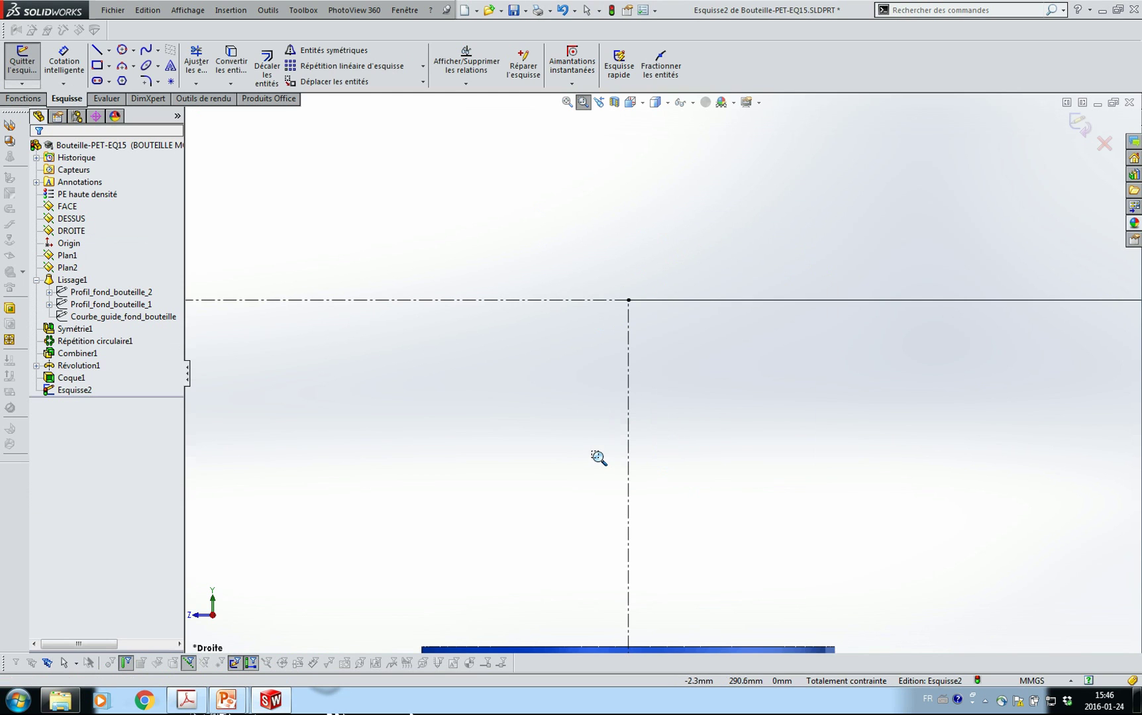
{"action": "scroll", "coordinate": [598, 459], "scroll_direction": "down", "scroll_amount": 1}
{"action": "scroll", "coordinate": [597, 459], "scroll_direction": "up", "scroll_amount": 2}
{"action": "left_click_drag", "start_coordinate": [447, 596], "coordinate": [859, 301]}
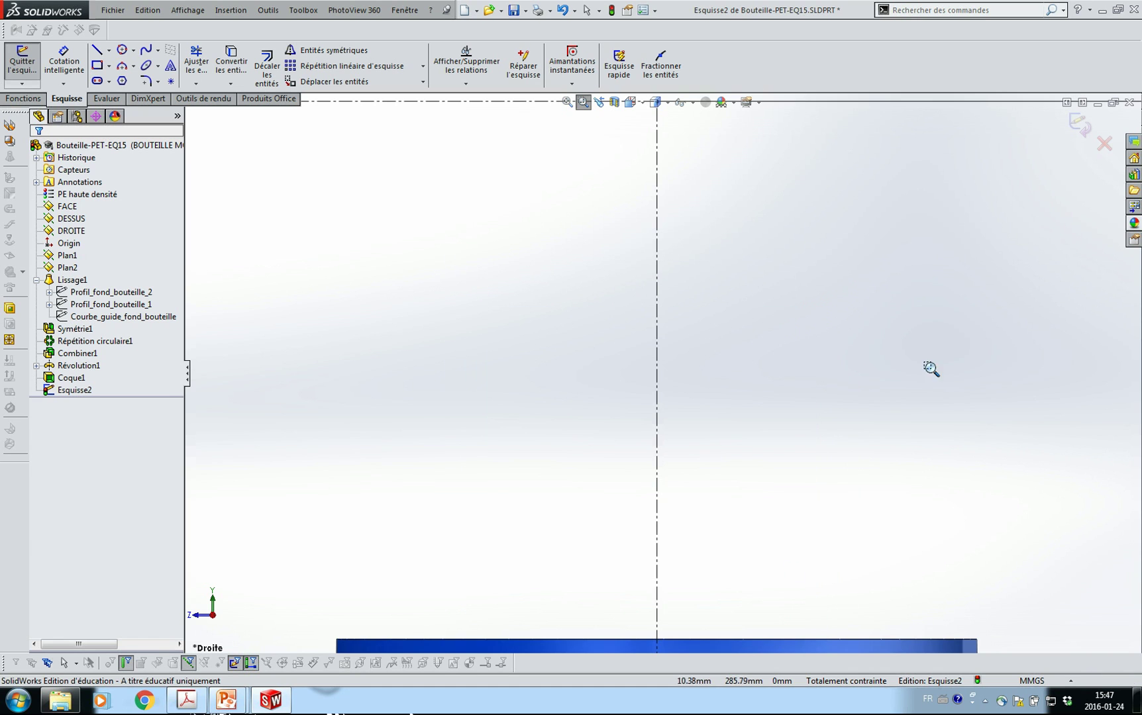
{"action": "key", "text": "space"}
{"action": "mouse_move", "coordinate": [497, 544]}
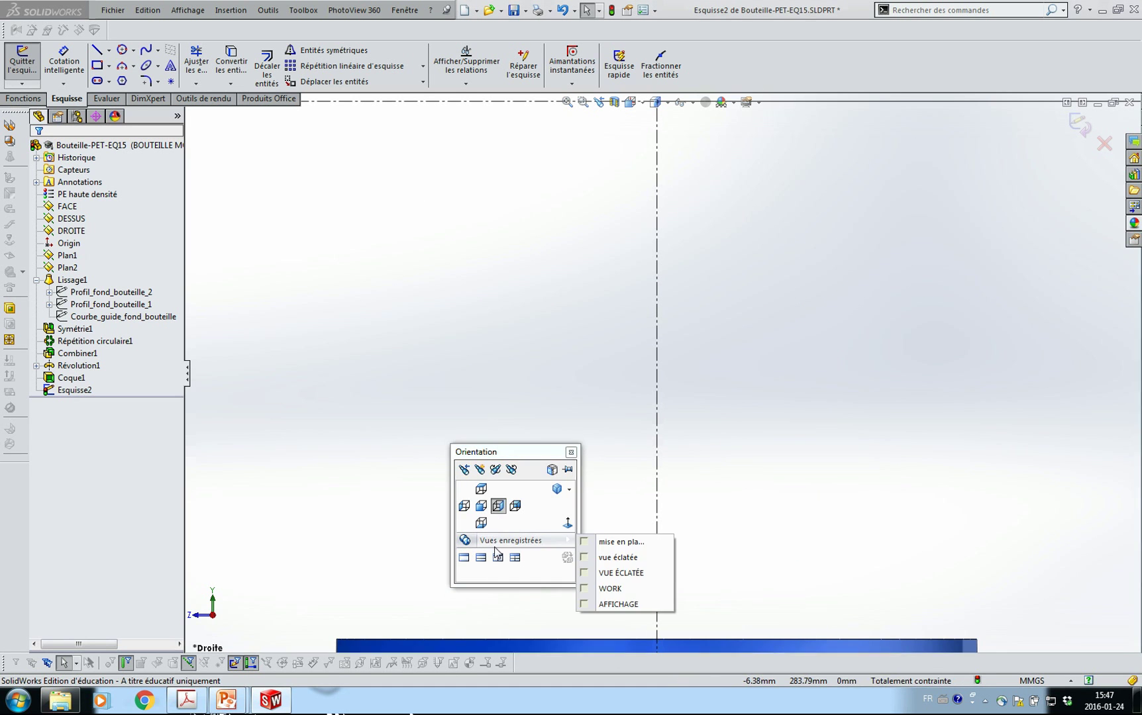
{"action": "left_click", "coordinate": [599, 403]}
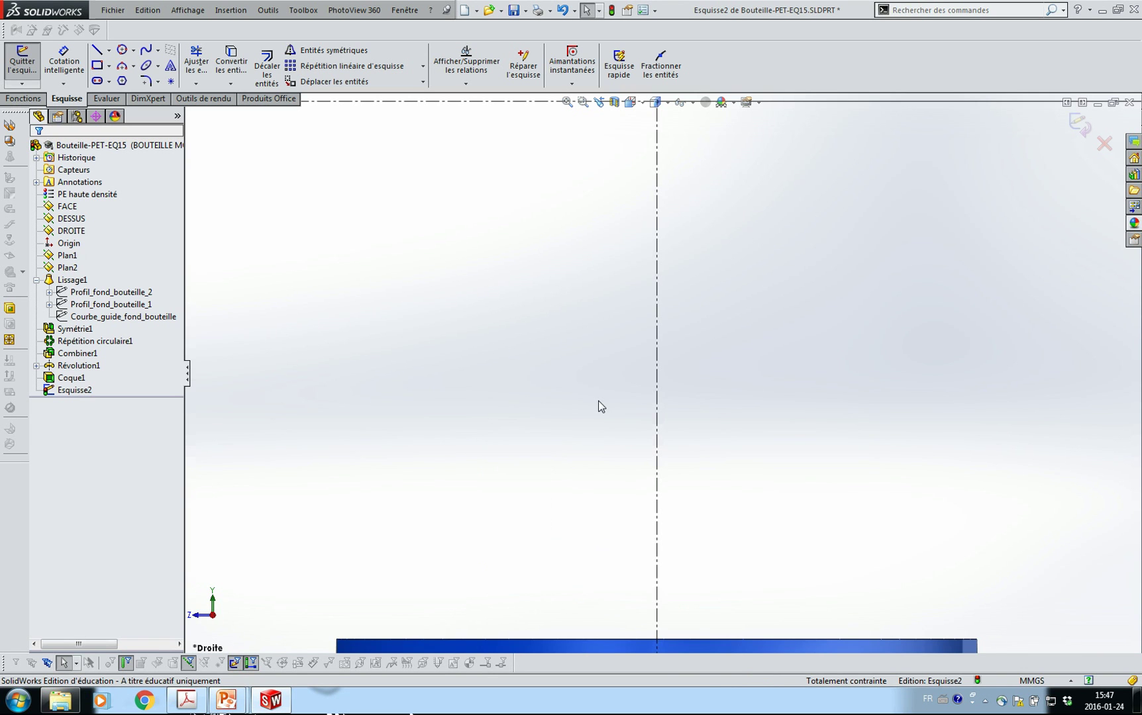
{"action": "key", "text": "space"}
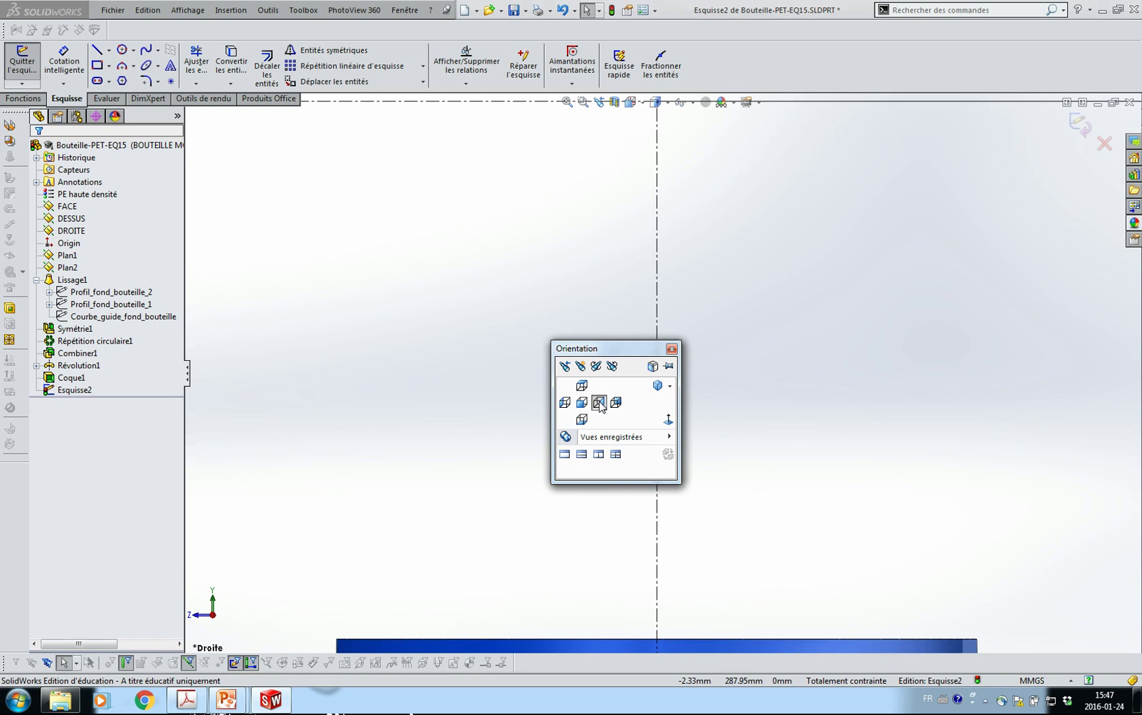
{"action": "left_click", "coordinate": [580, 367]}
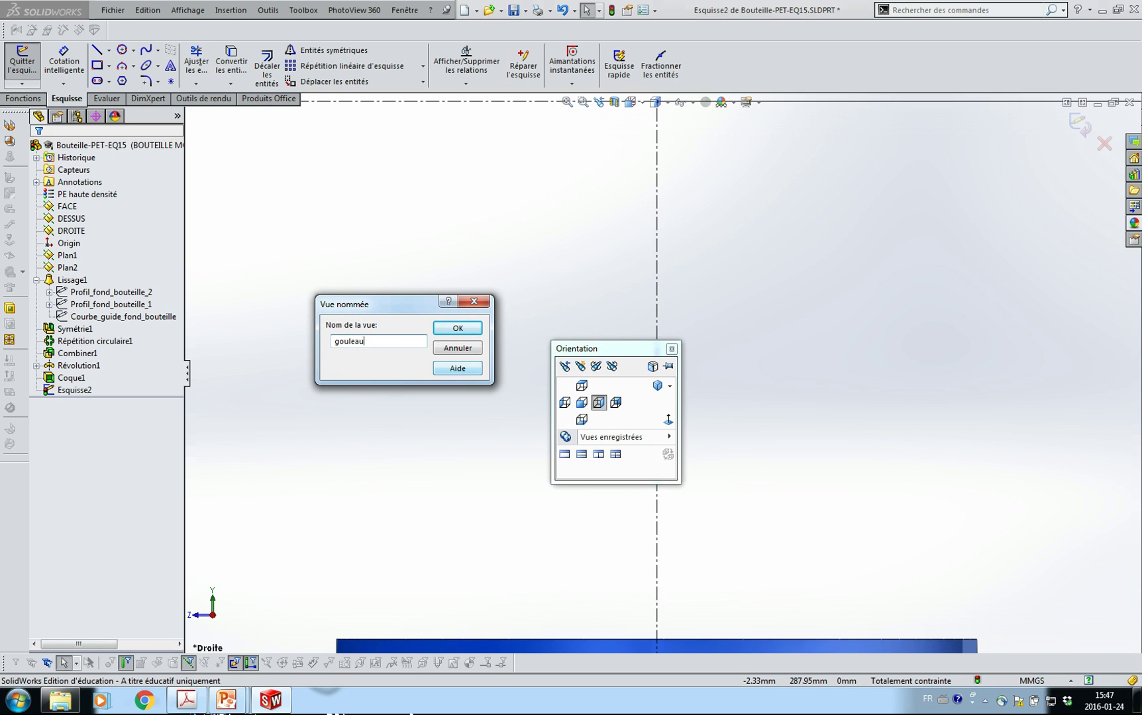
{"action": "key", "text": "Return"}
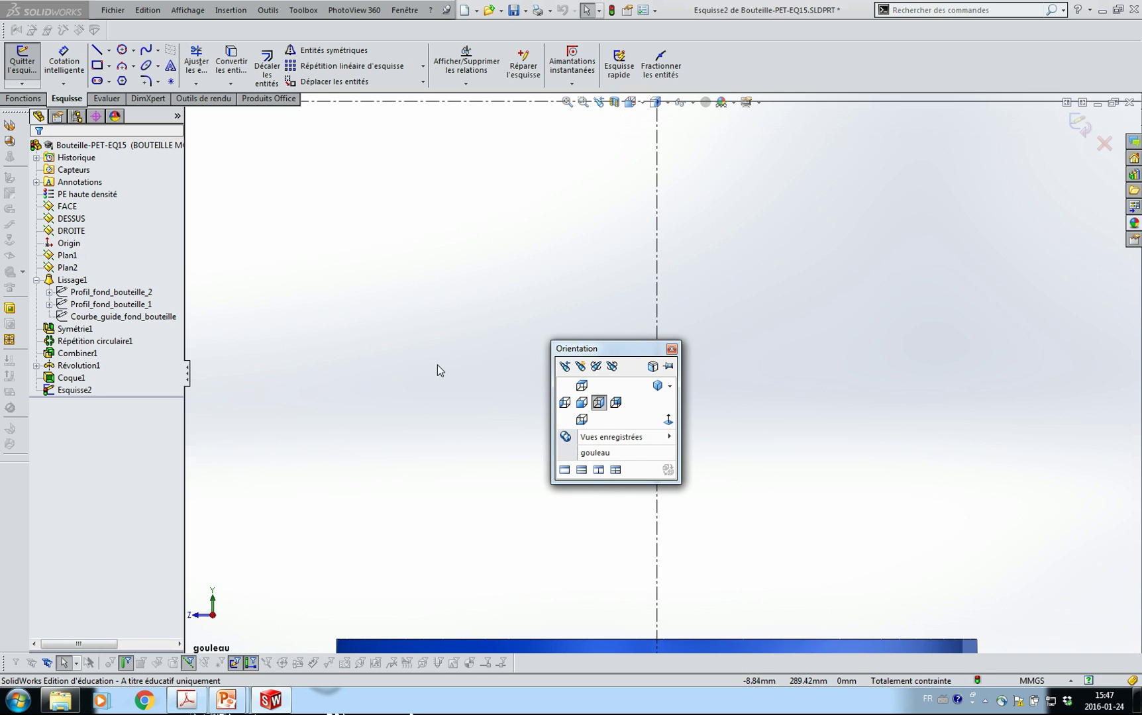
Test the saved view gouleau by changing the zoom and restoring the view.
{"action": "key", "text": "space"}
{"action": "key", "text": "space"}
{"action": "mouse_move", "coordinate": [435, 425]}
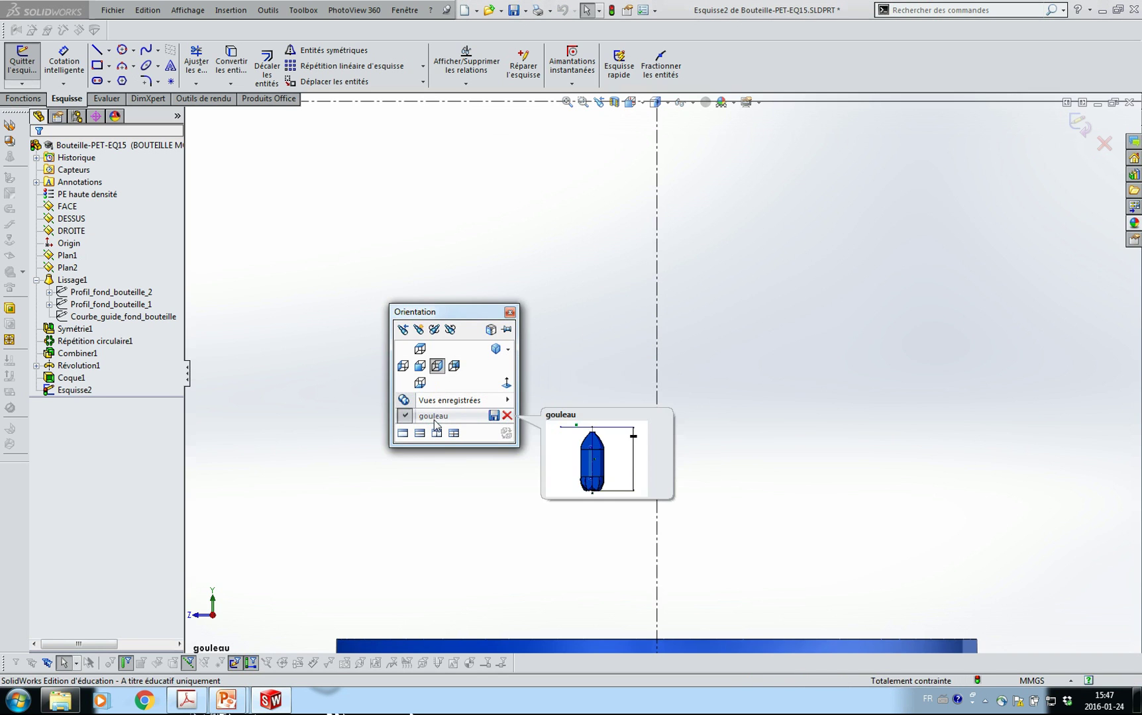
{"action": "left_click", "coordinate": [483, 527]}
{"action": "scroll", "coordinate": [484, 524], "scroll_direction": "down", "scroll_amount": 5}
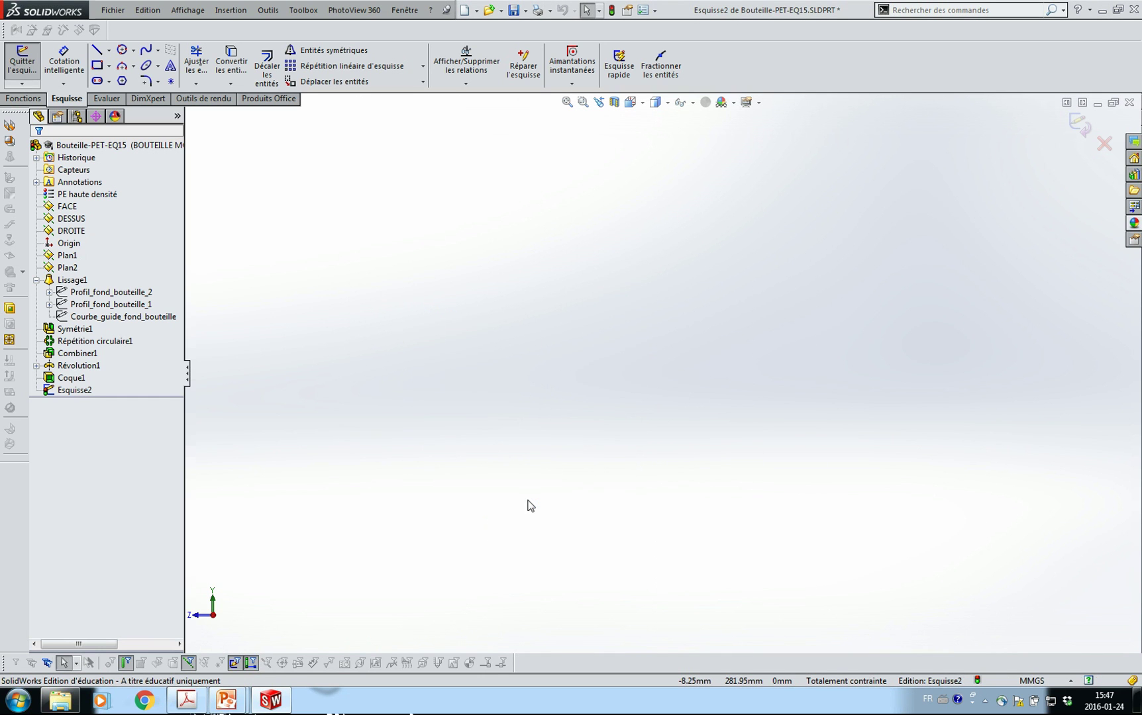
{"action": "key", "text": "space"}
{"action": "left_click", "coordinate": [565, 611]}
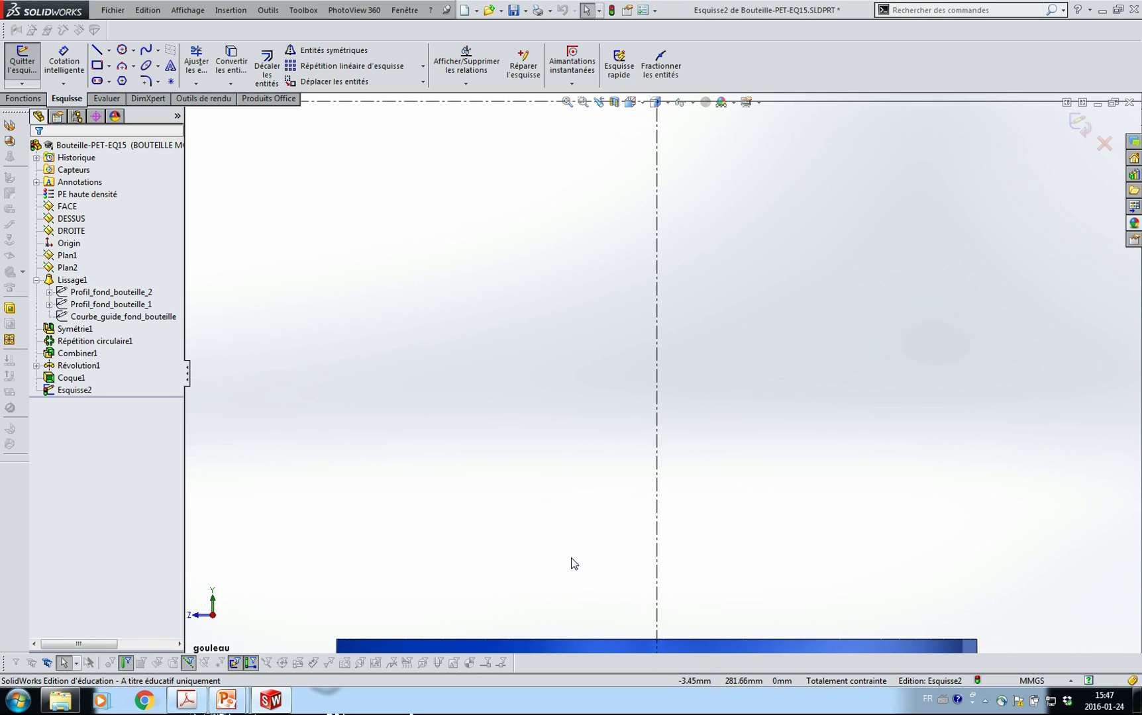
Check the PCO1881 drawing in Adobe Acrobat, and in SolidWorks sketch a line about 3.9 mm up from the neck's outer edge and a slope-topped flange.
{"action": "left_click", "coordinate": [196, 707]}
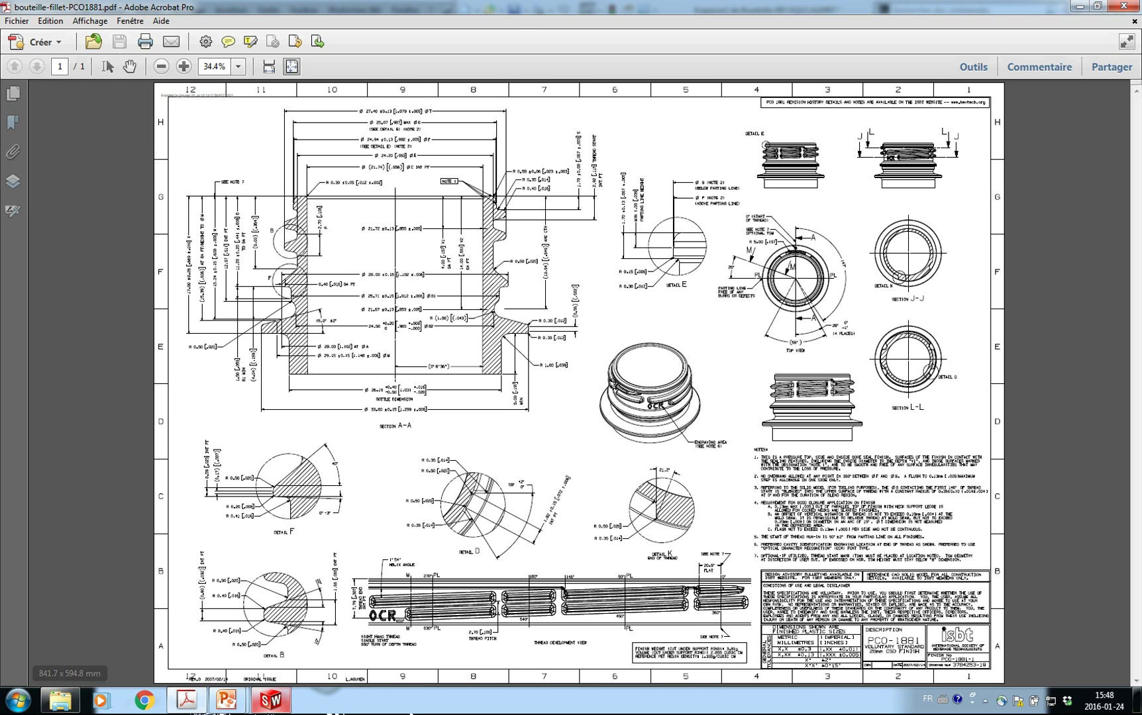
{"action": "left_click", "coordinate": [272, 700]}
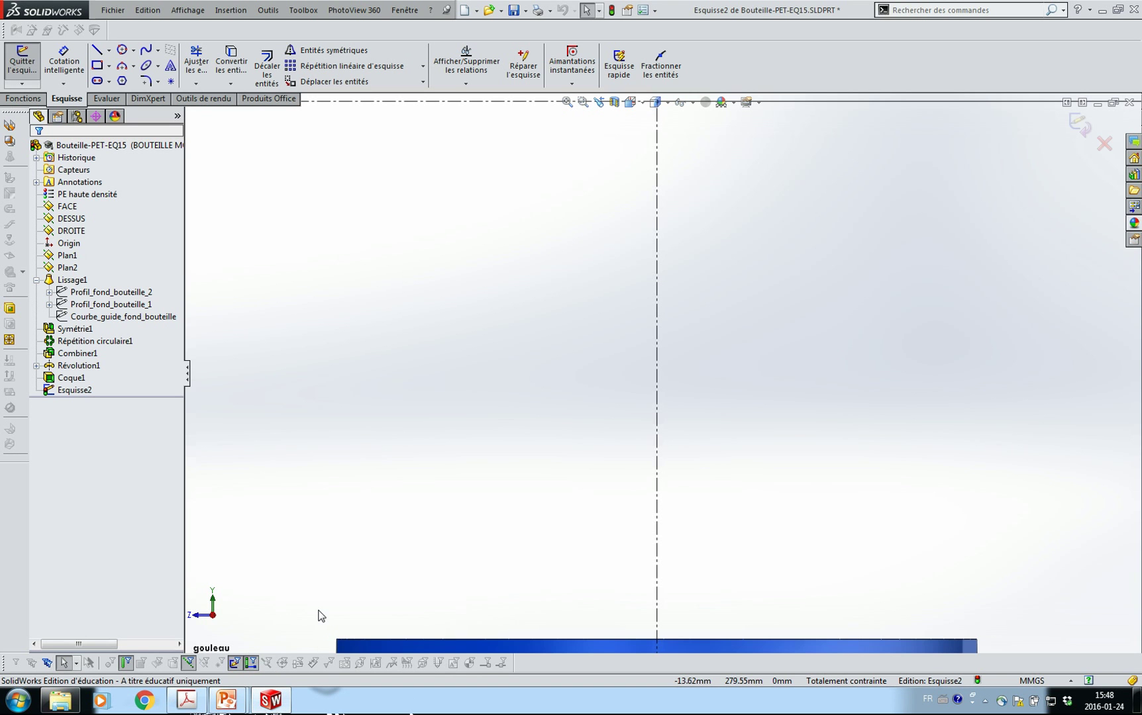
{"action": "key", "text": "l"}
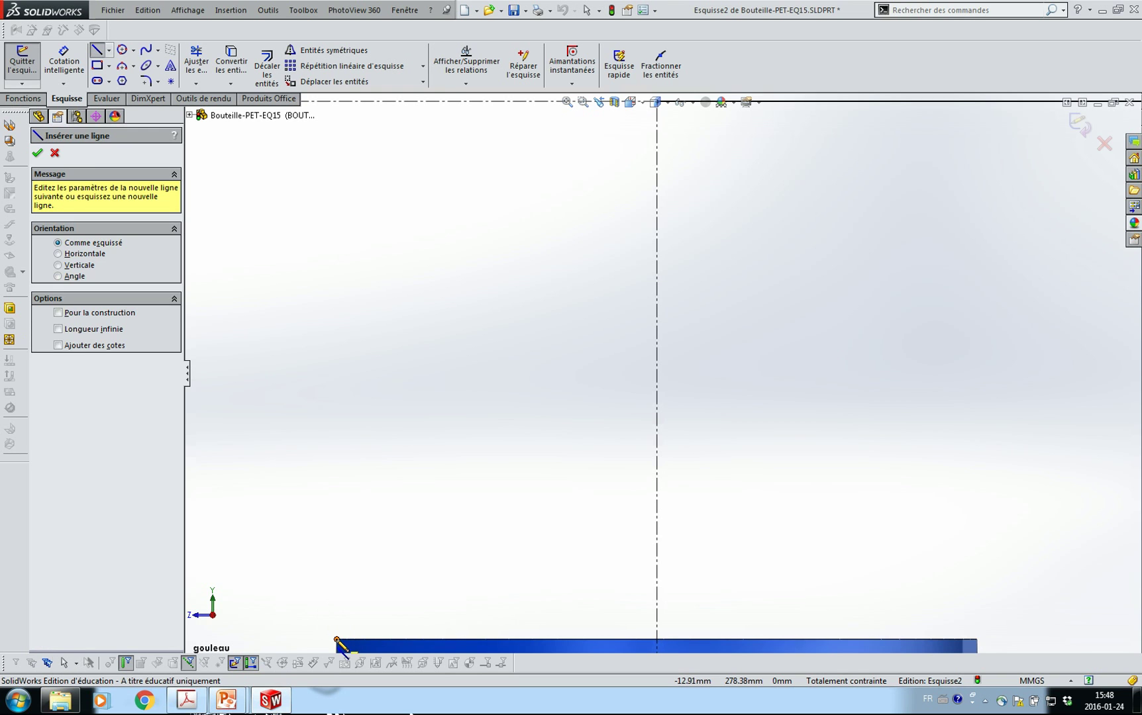
{"action": "left_click", "coordinate": [336, 640]}
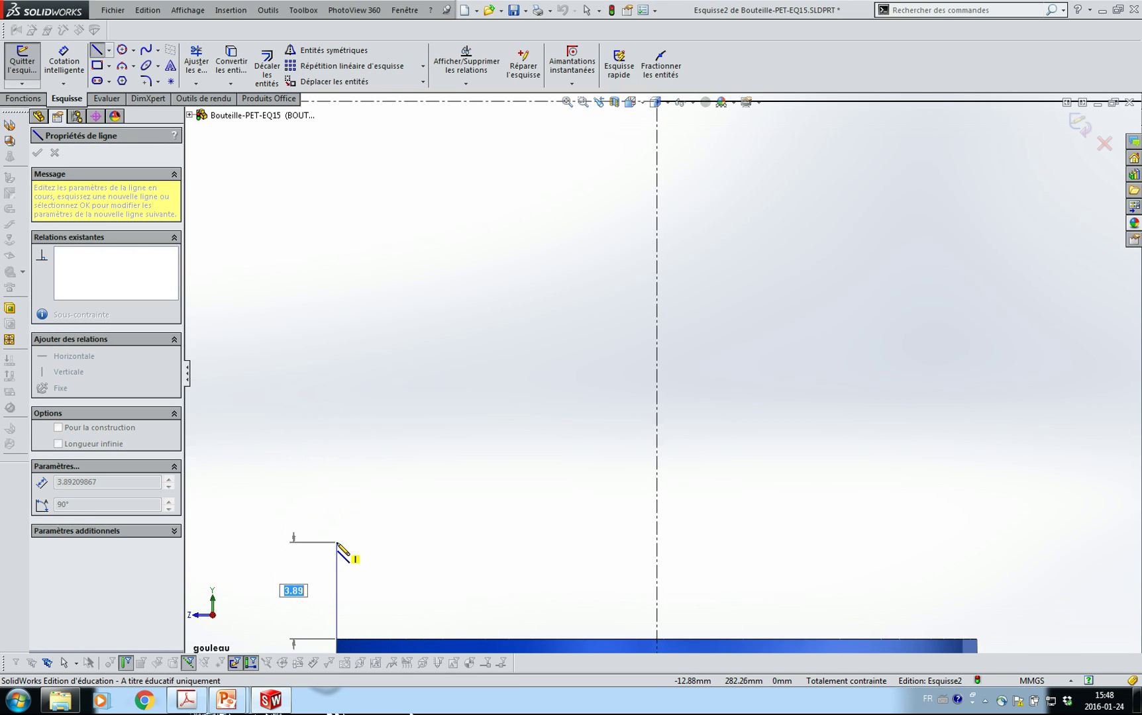
{"action": "left_click", "coordinate": [337, 542]}
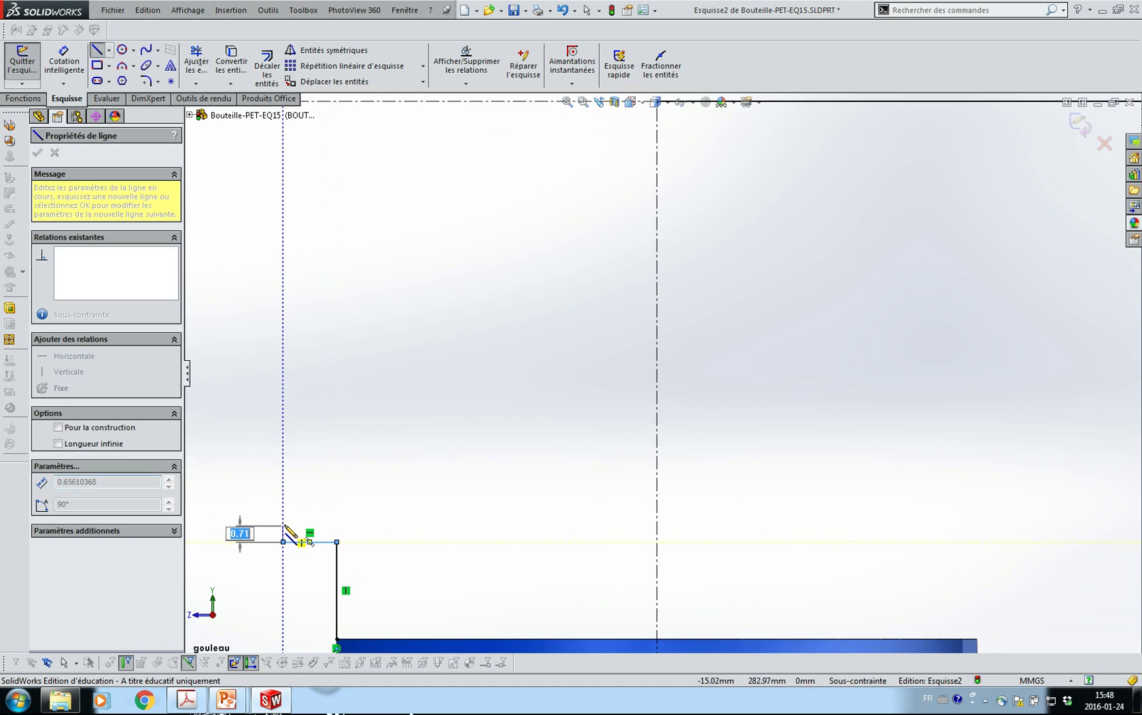
{"action": "left_click", "coordinate": [283, 524]}
{"action": "left_click", "coordinate": [352, 508]}
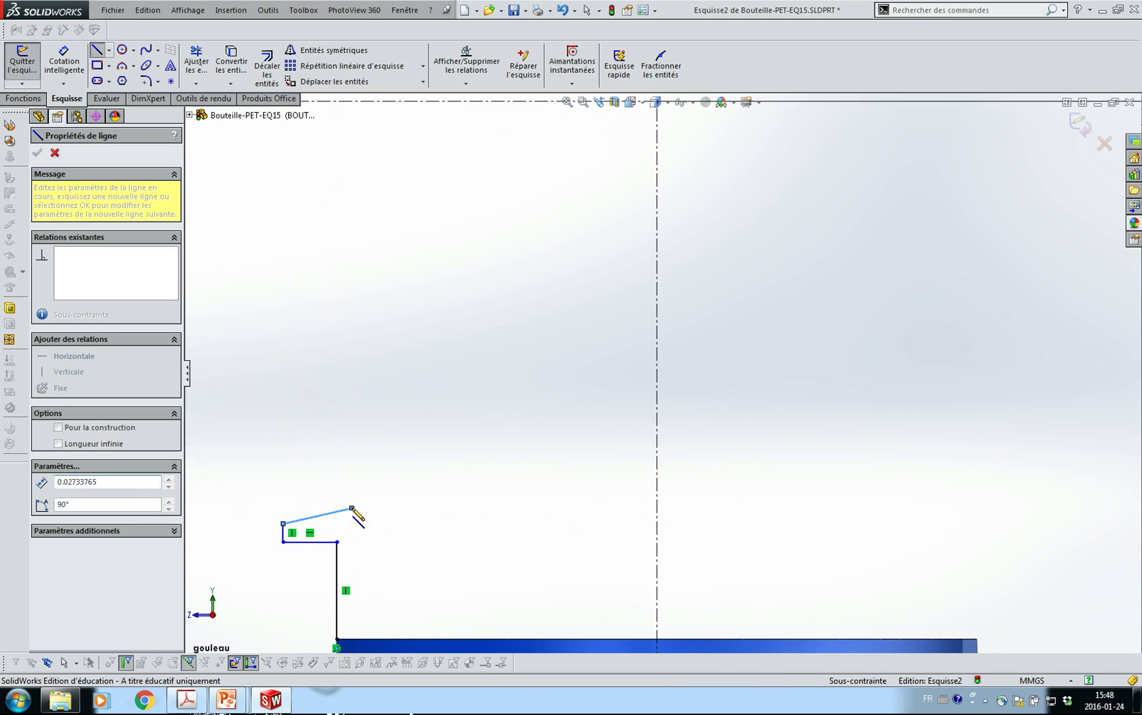
Continue the profile with a tangent arc above the flange, a vertical line, and a second outward ledge with a parallel sloped top.
{"action": "left_click", "coordinate": [359, 464]}
{"action": "left_click", "coordinate": [359, 422]}
{"action": "left_click", "coordinate": [309, 422]}
{"action": "left_click", "coordinate": [310, 402]}
{"action": "left_click", "coordinate": [370, 388]}
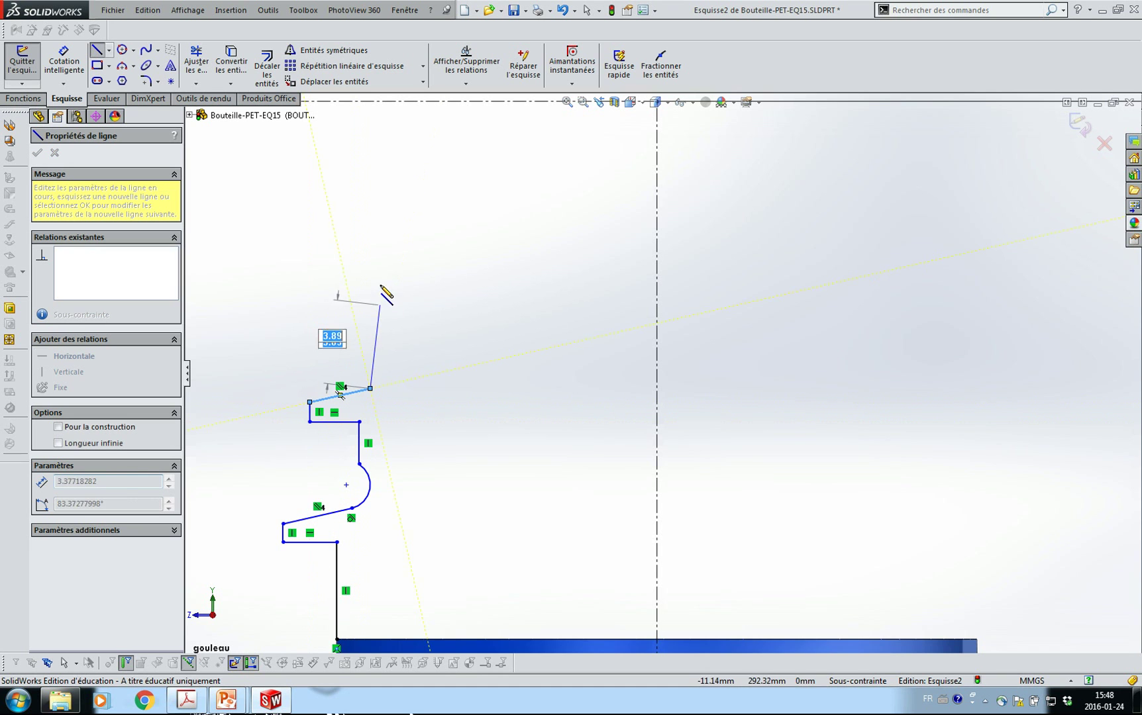
Finish the profile with a vertical line to the horizontal construction line, a top edge about 3 mm wide, and an inner line down to the neck.
{"action": "left_click", "coordinate": [370, 101]}
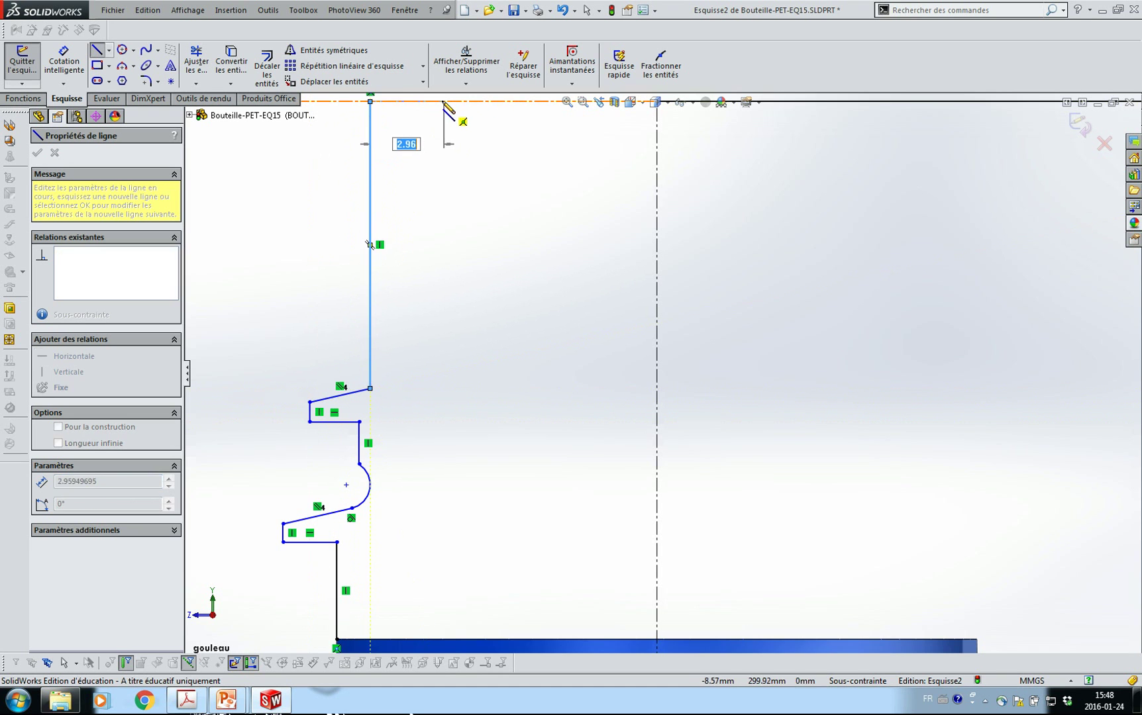
{"action": "left_click", "coordinate": [443, 101]}
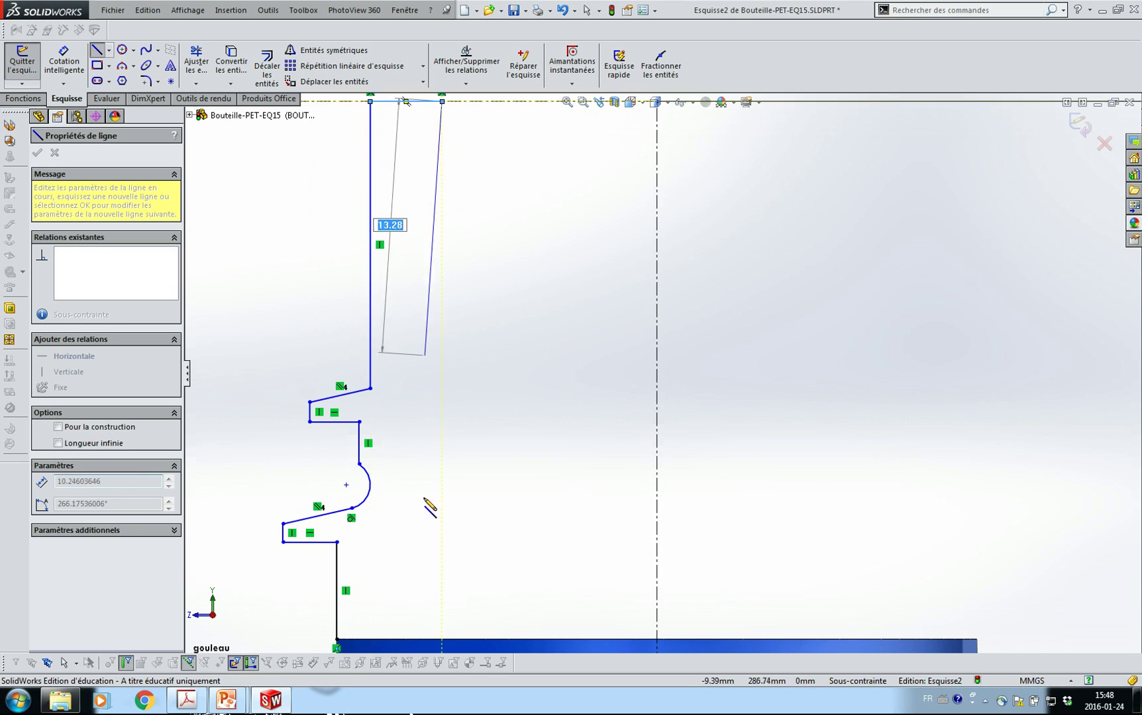
{"action": "left_click", "coordinate": [443, 640]}
{"action": "key", "text": "Escape"}
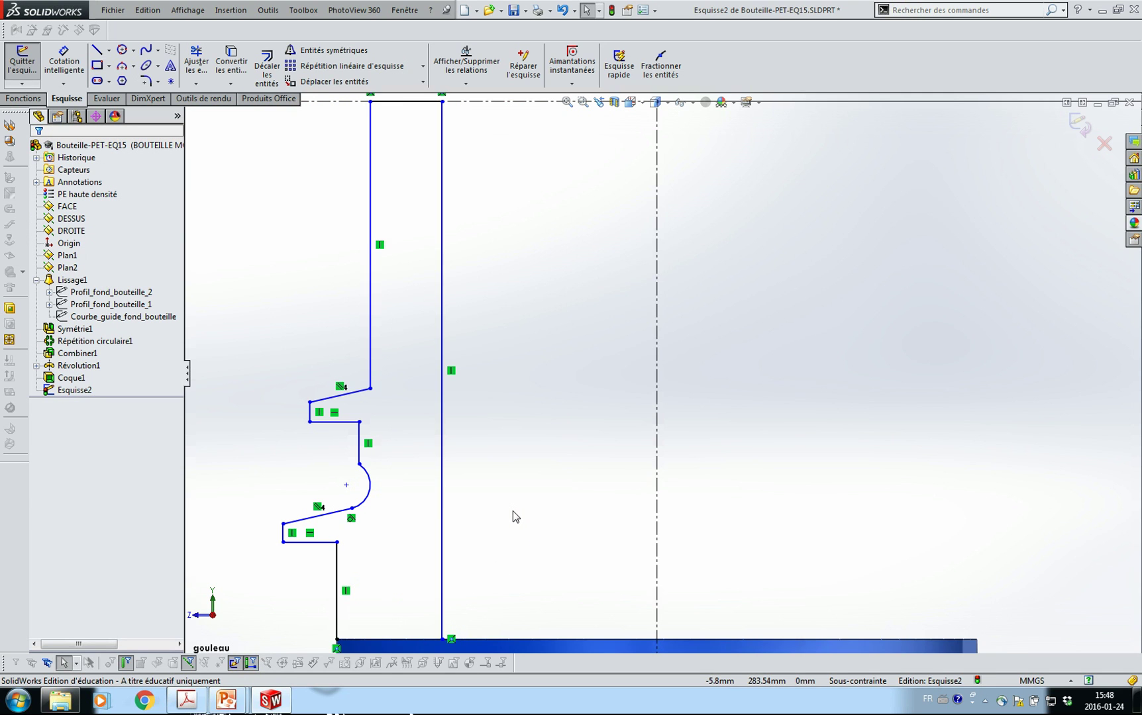
Dimension the lower flange's outer diameter about the vertical construction line to 33 mm.
{"action": "key", "text": "s"}
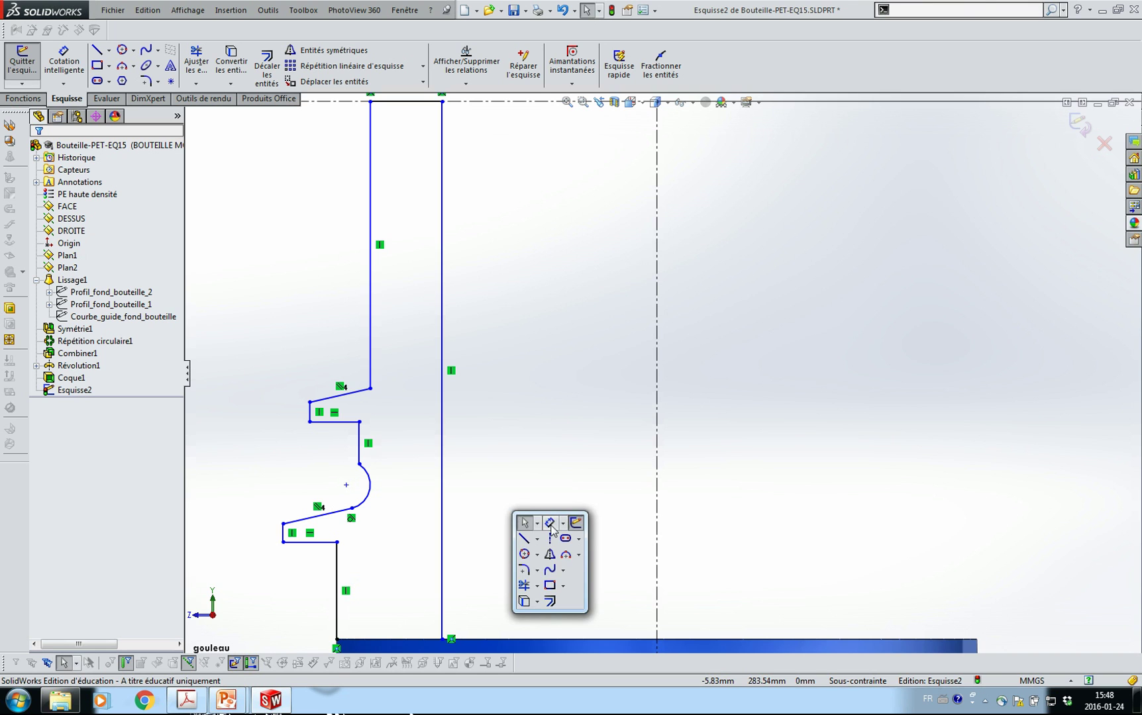
{"action": "left_click", "coordinate": [555, 522]}
{"action": "left_click", "coordinate": [284, 534]}
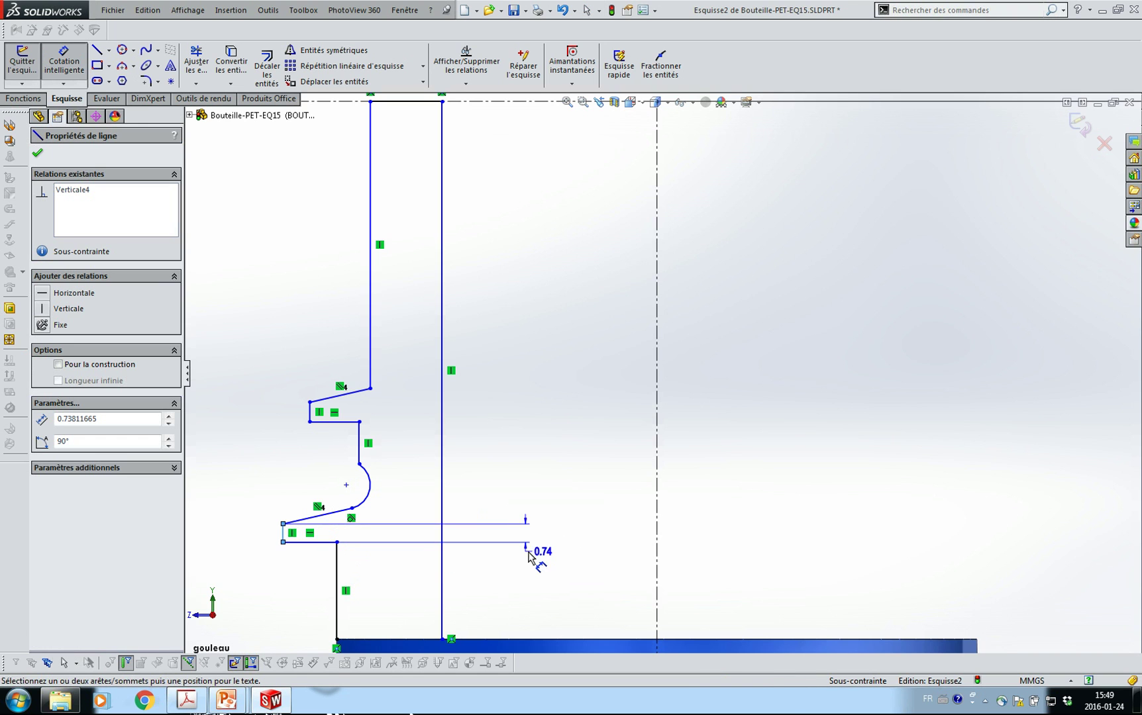
{"action": "left_click", "coordinate": [656, 538]}
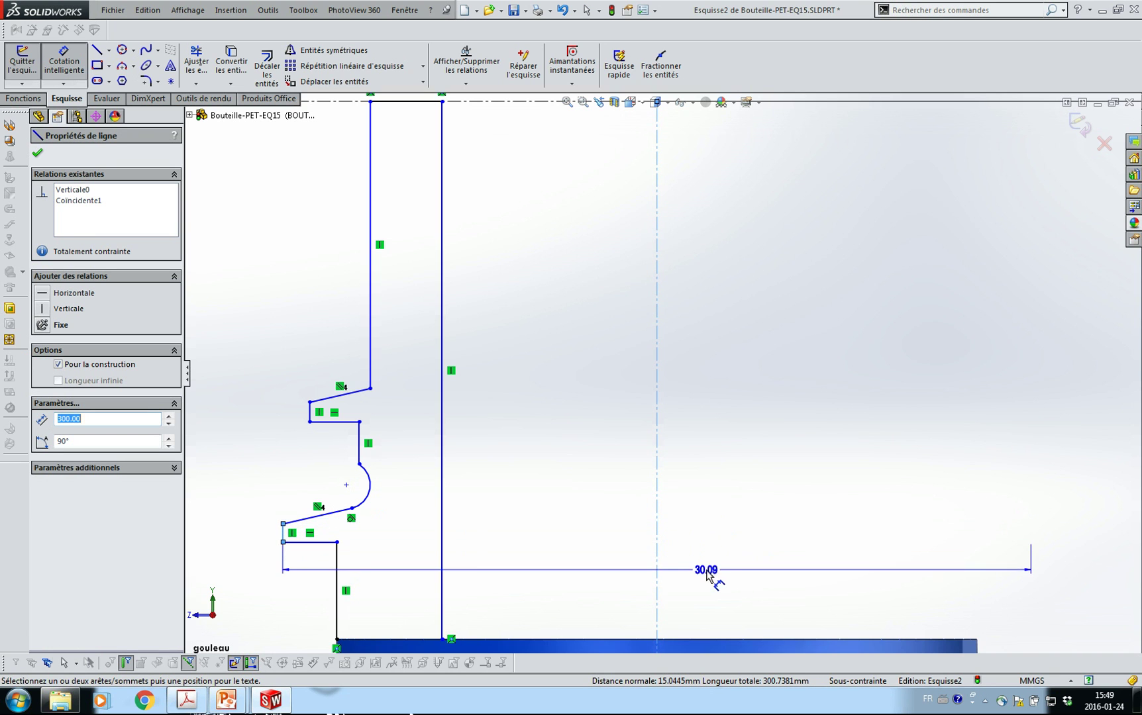
{"action": "left_click", "coordinate": [710, 566]}
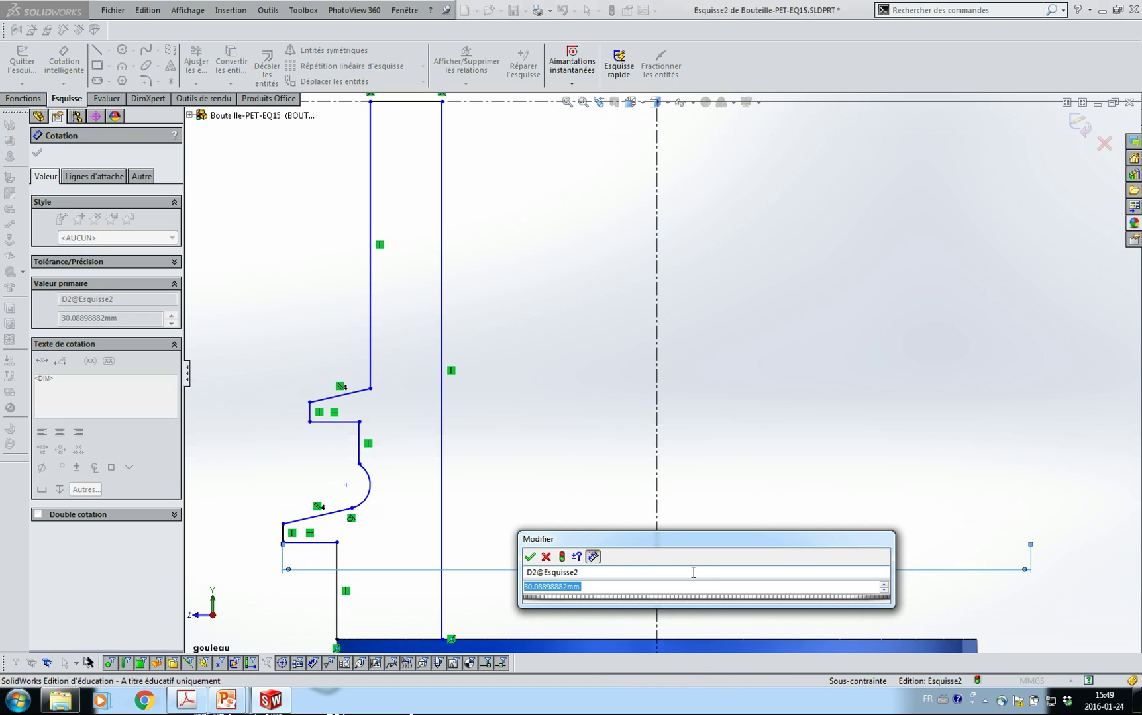
{"action": "type", "text": "33"}
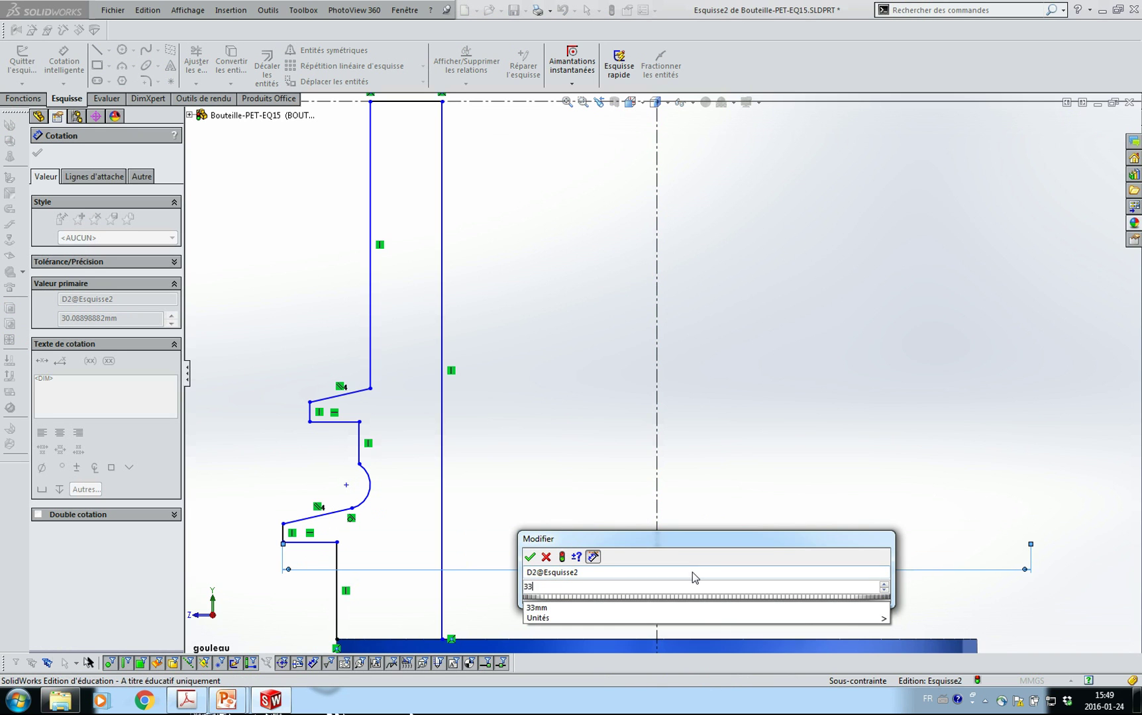
{"action": "key", "text": "Return"}
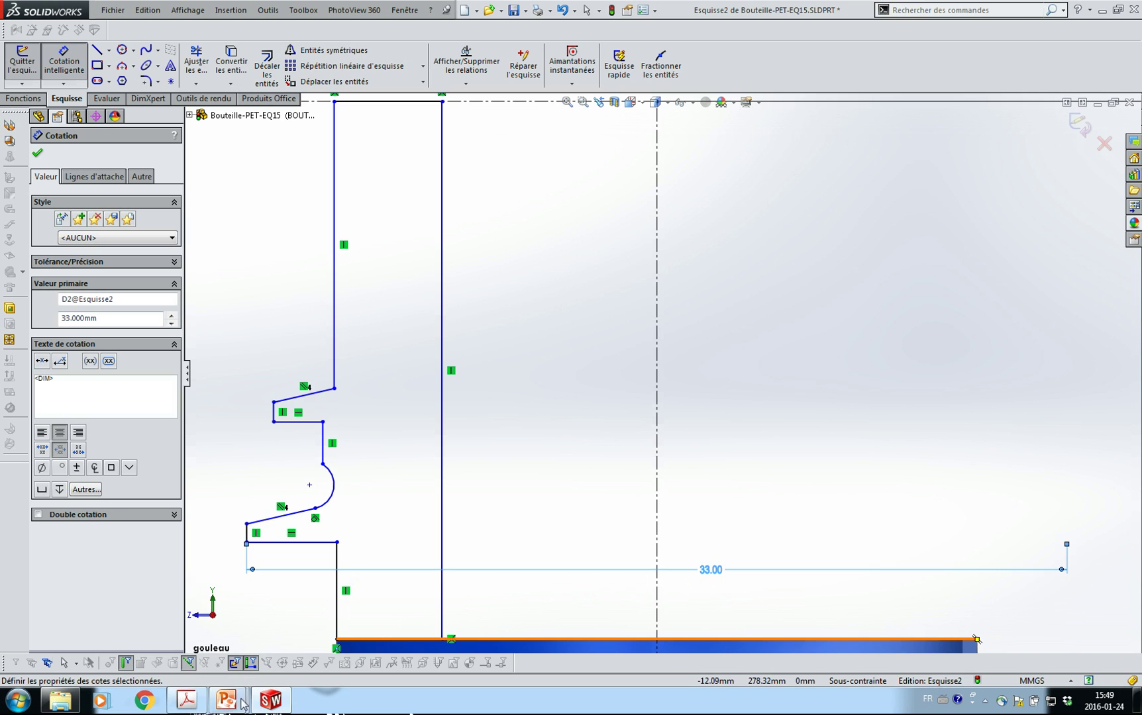
Check the flange radii in the PCO1881 drawing in Adobe Acrobat, and in SolidWorks fillet both outer corners of the lower flange with 0.3 mm.
{"action": "left_click", "coordinate": [186, 701]}
{"action": "left_click_drag", "start_coordinate": [444, 281], "coordinate": [595, 403]}
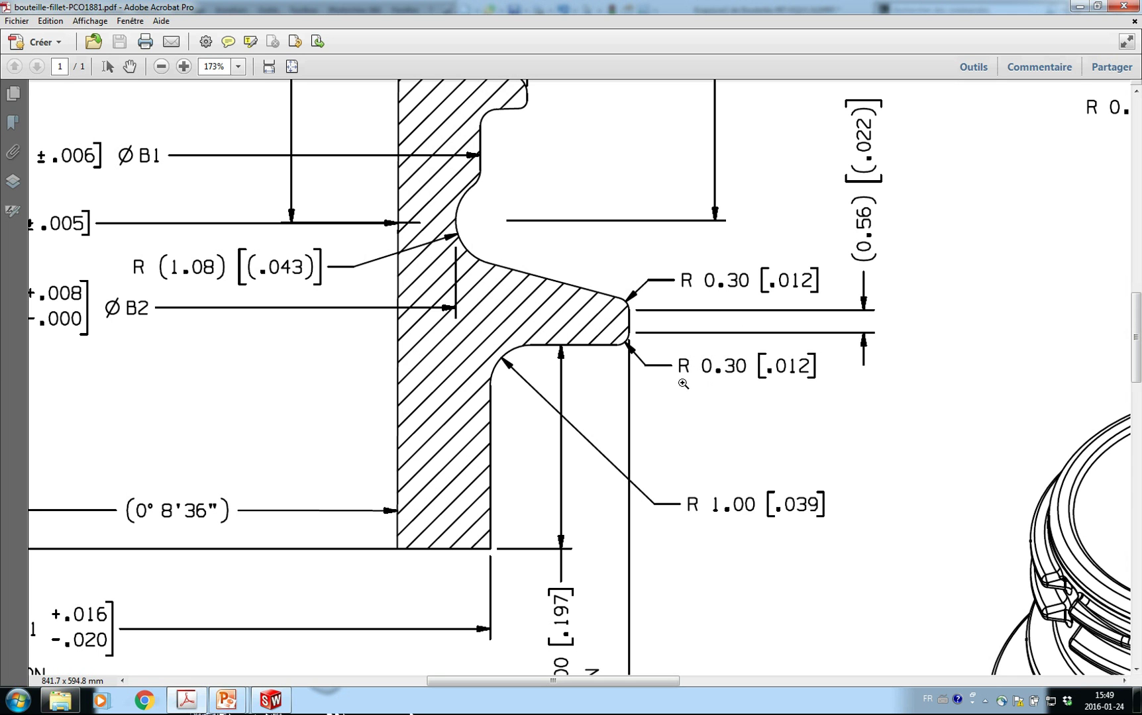
{"action": "left_click", "coordinate": [266, 703]}
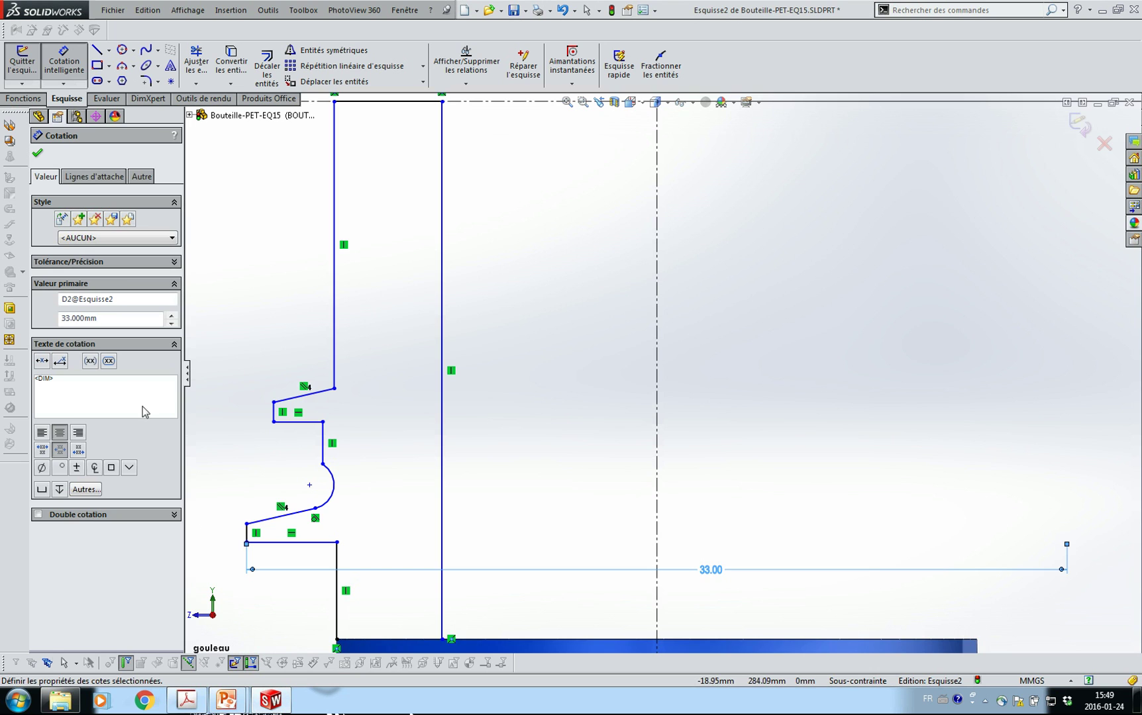
{"action": "left_click", "coordinate": [146, 81]}
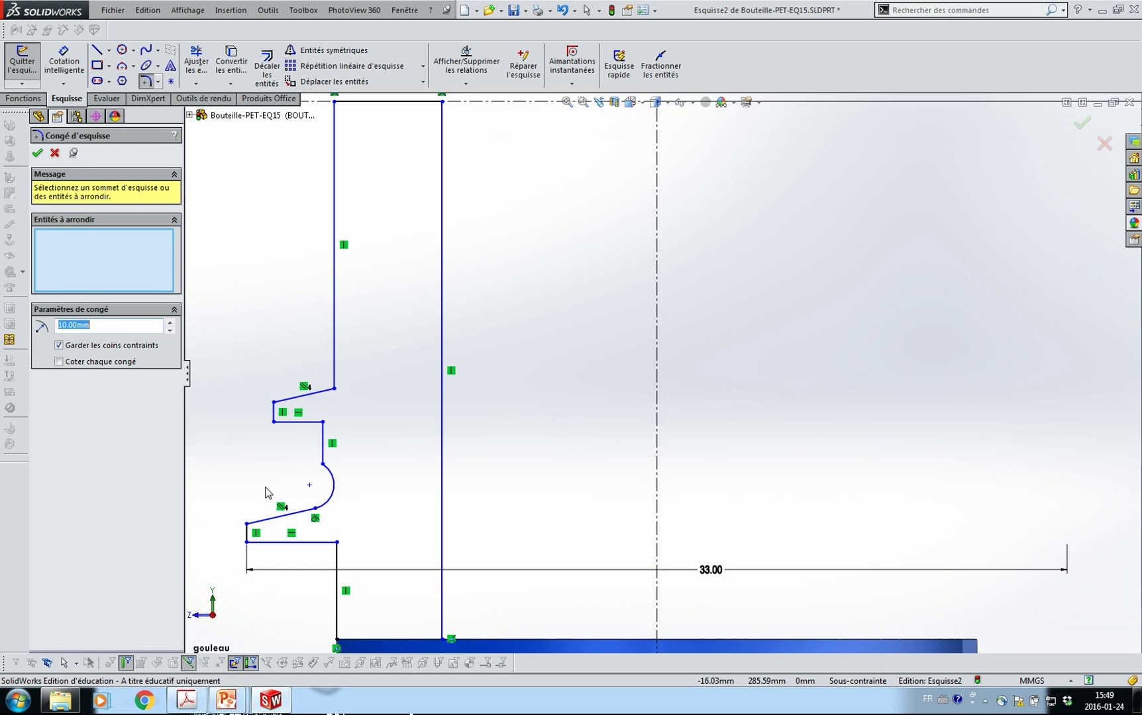
{"action": "type", "text": "0.3"}
{"action": "left_click", "coordinate": [247, 525]}
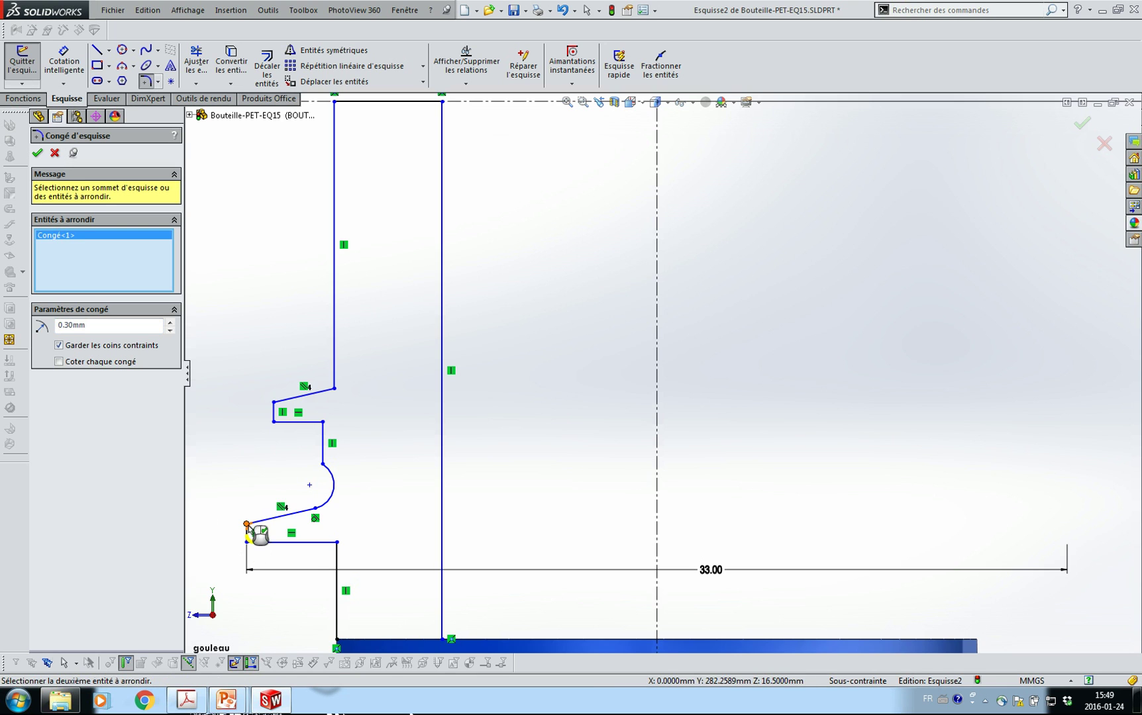
{"action": "left_click", "coordinate": [248, 542]}
{"action": "left_click", "coordinate": [37, 154]}
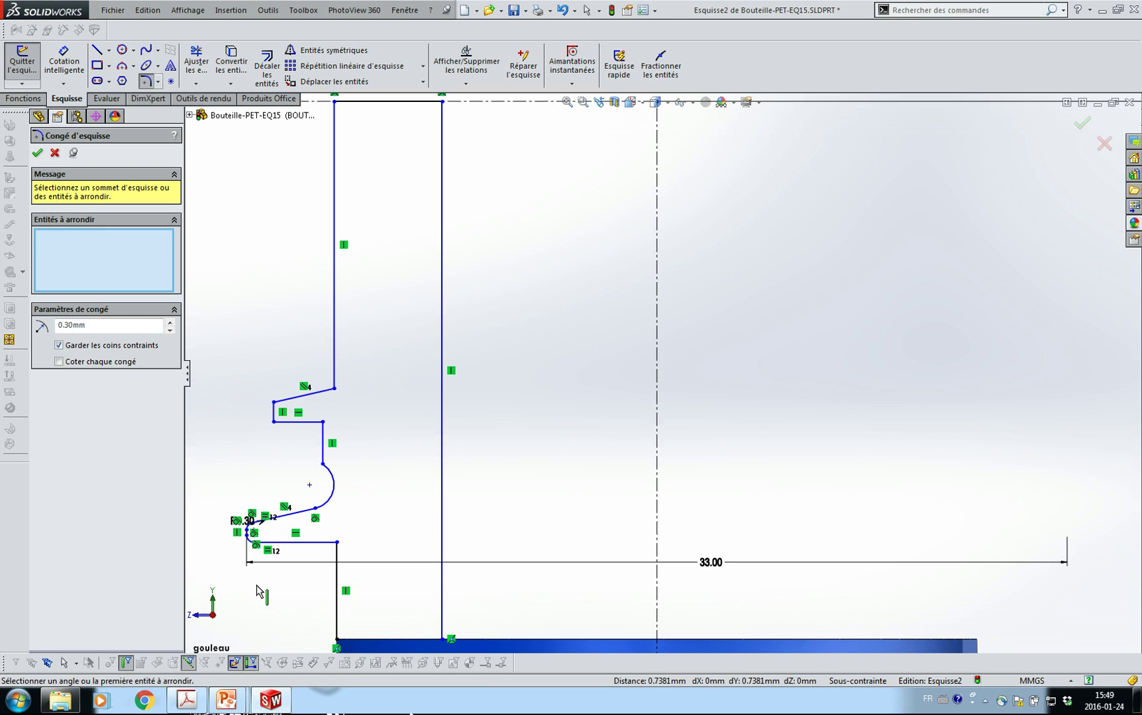
Dimension the short vertical outer edge between the lower flange's two fillets to 0.56 mm.
{"action": "scroll", "coordinate": [305, 524], "scroll_direction": "down", "scroll_amount": 3}
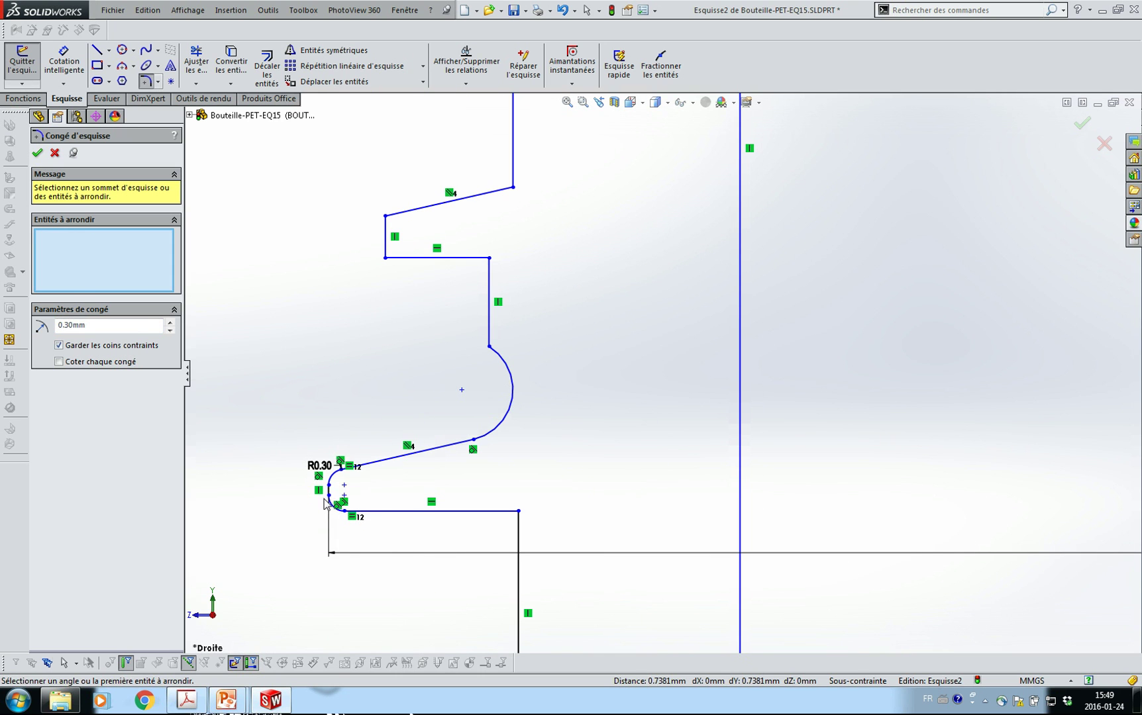
{"action": "key", "text": "s"}
{"action": "left_click", "coordinate": [363, 512]}
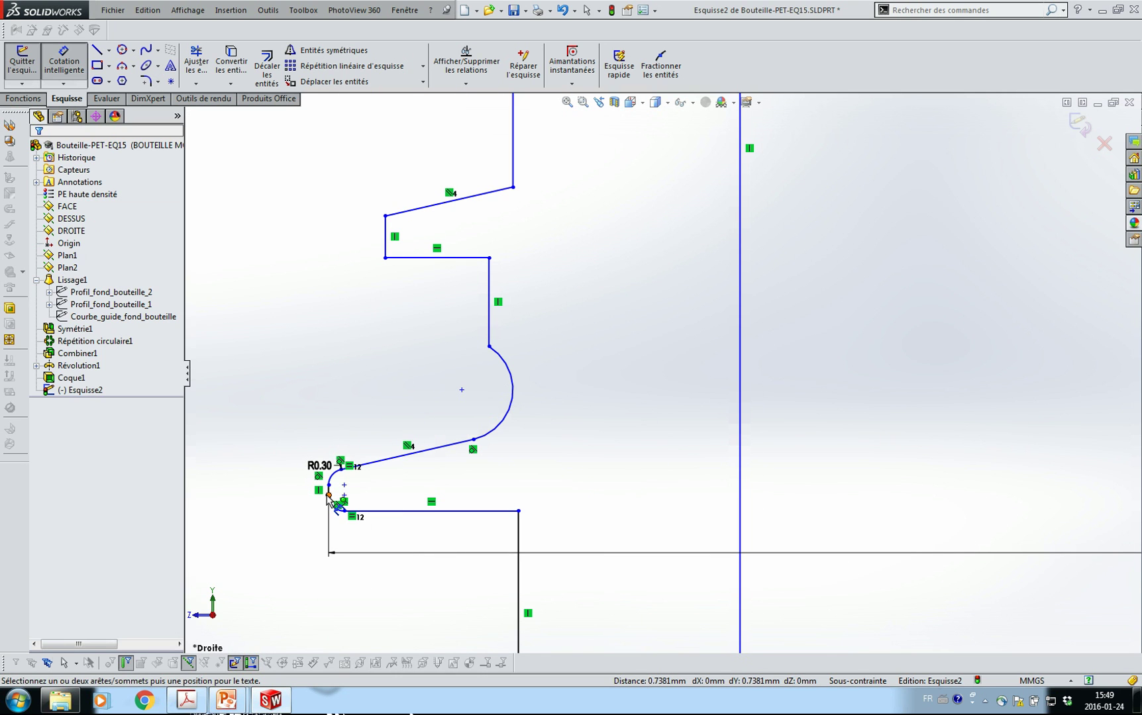
{"action": "left_click", "coordinate": [329, 492]}
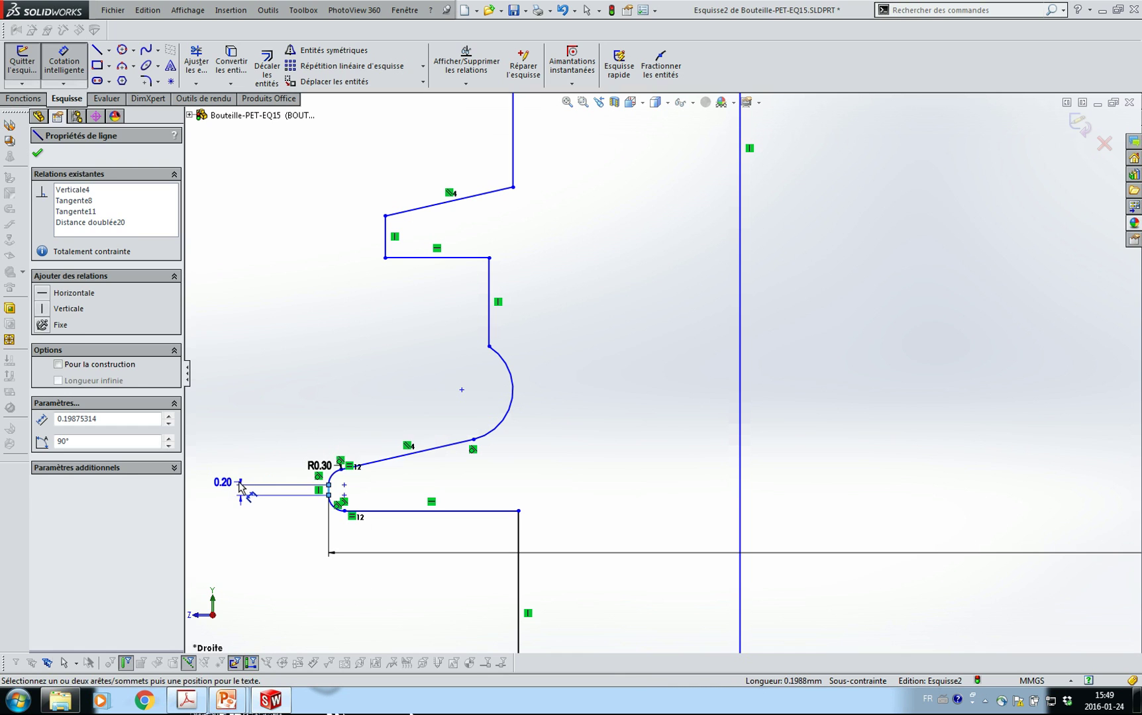
{"action": "left_click", "coordinate": [241, 487]}
{"action": "type", "text": "0.56"}
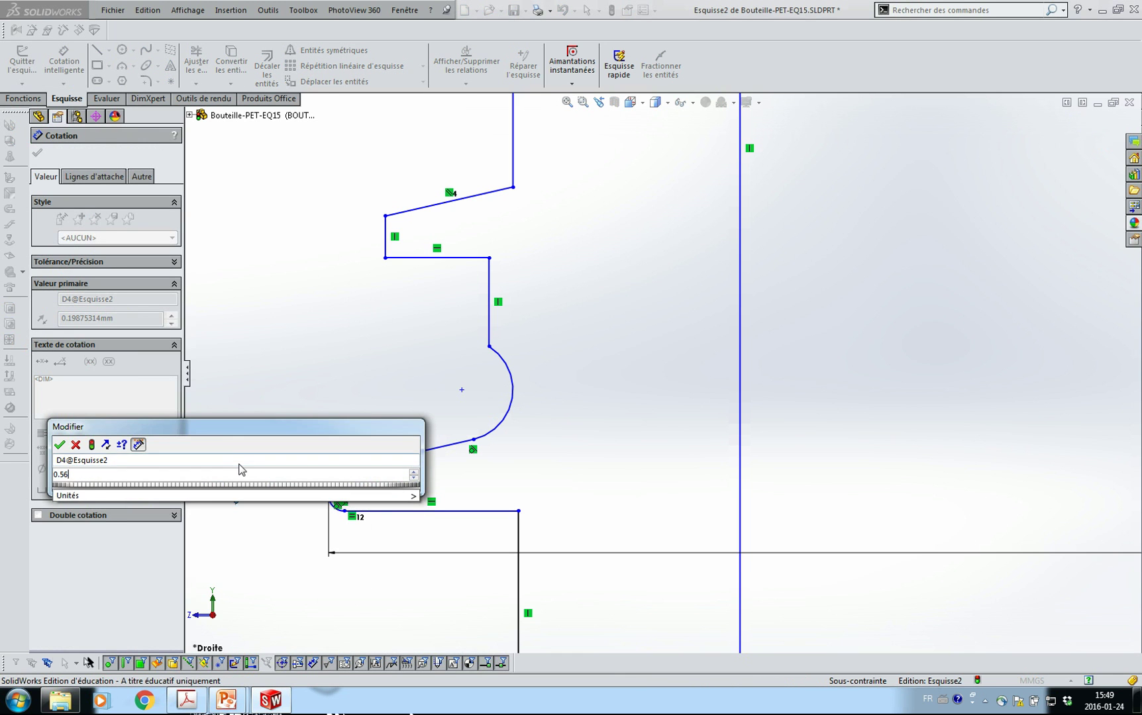
{"action": "key", "text": "Return"}
{"action": "key", "text": "Escape"}
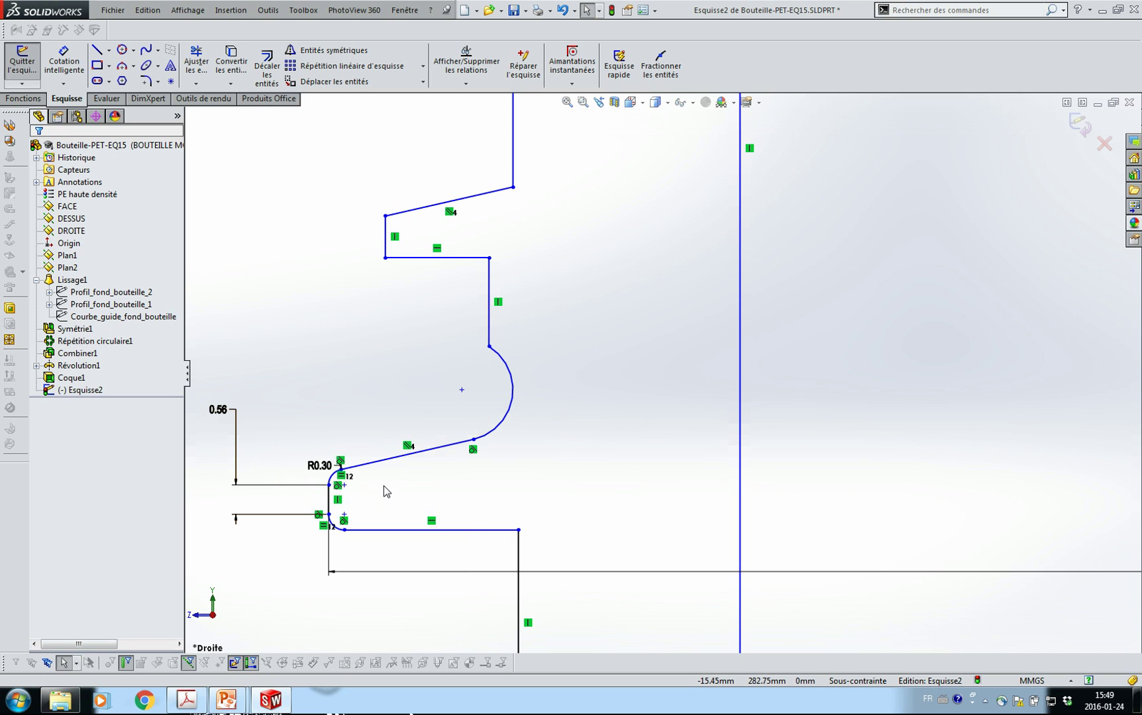
Dimension the angle between the lower flange's horizontal underside and its sloped top to 15°.
{"action": "key", "text": "s"}
{"action": "left_click", "coordinate": [424, 498]}
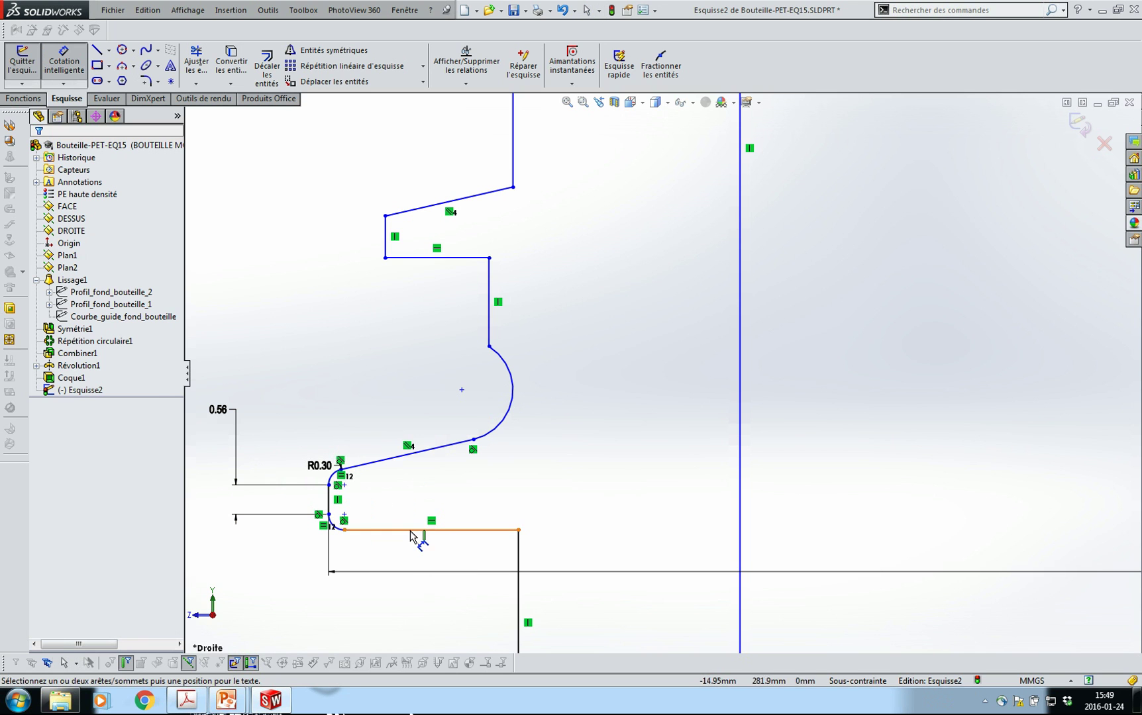
{"action": "left_click", "coordinate": [411, 530]}
{"action": "left_click", "coordinate": [395, 456]}
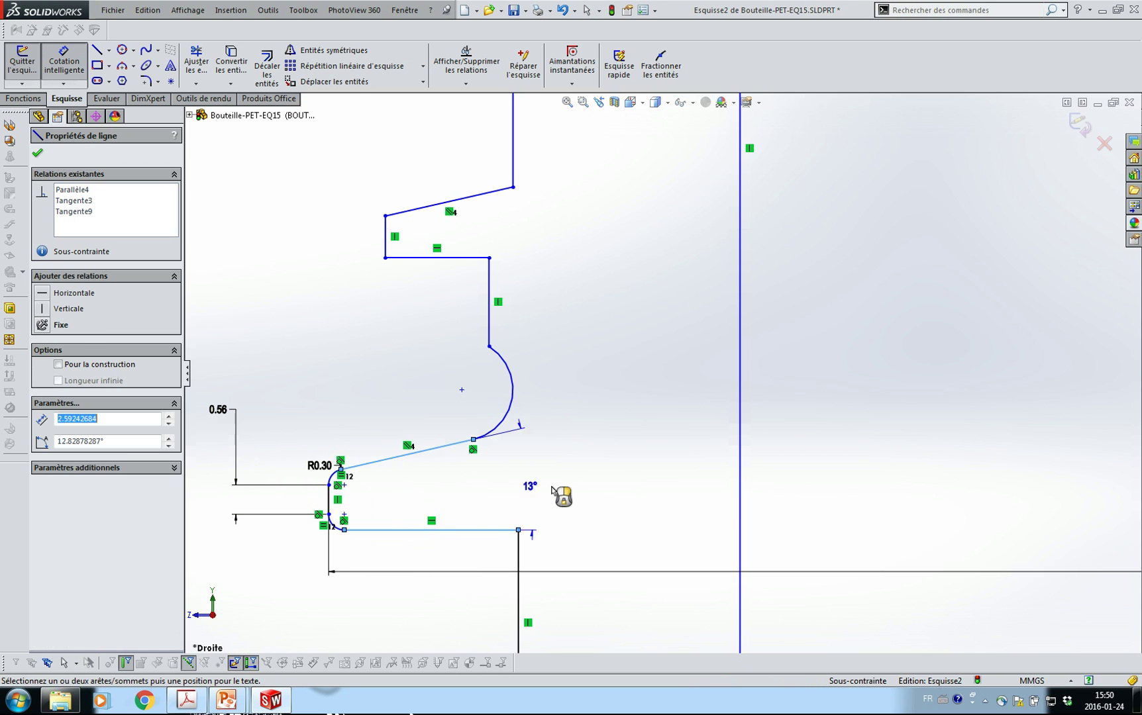
{"action": "left_click", "coordinate": [618, 475]}
{"action": "type", "text": "15"}
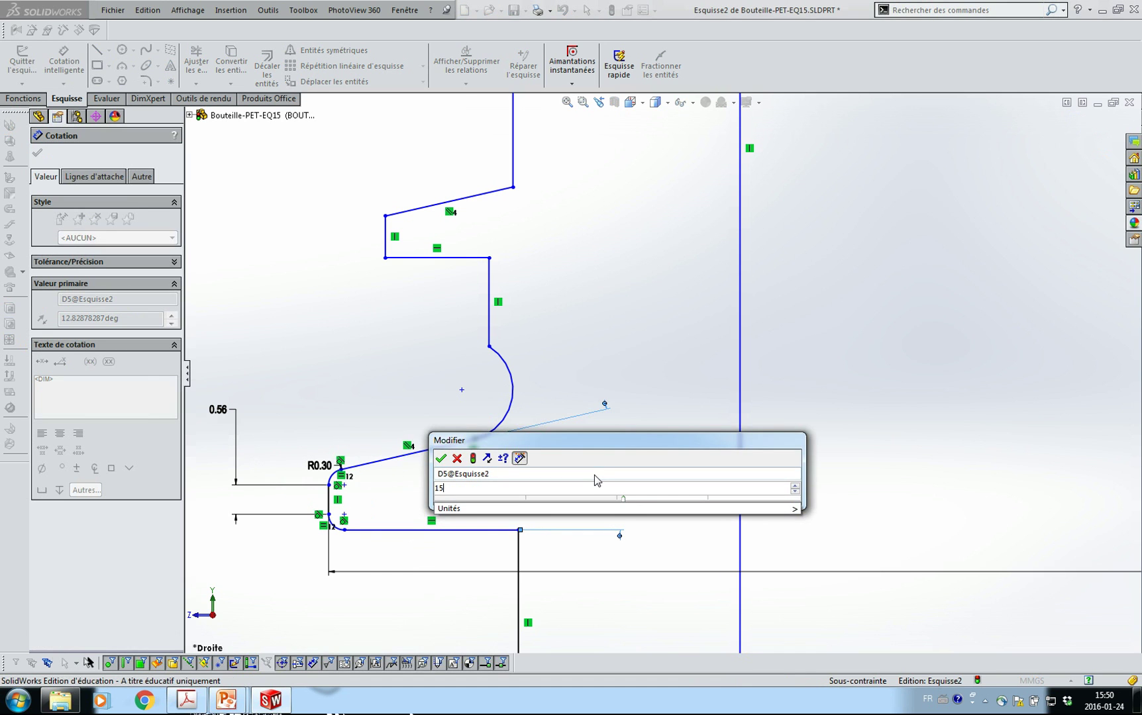
{"action": "key", "text": "Return"}
{"action": "key", "text": "Escape"}
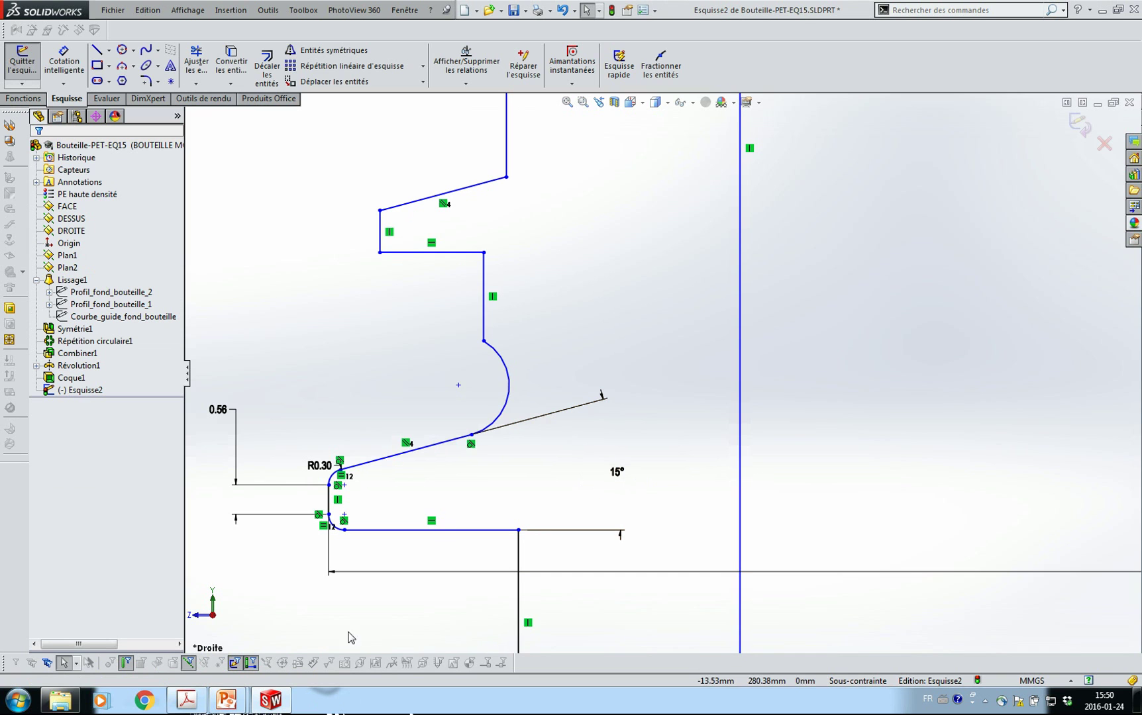
Dimension the radius of the arc above the lower flange to 1.08 mm.
{"action": "key", "text": "s"}
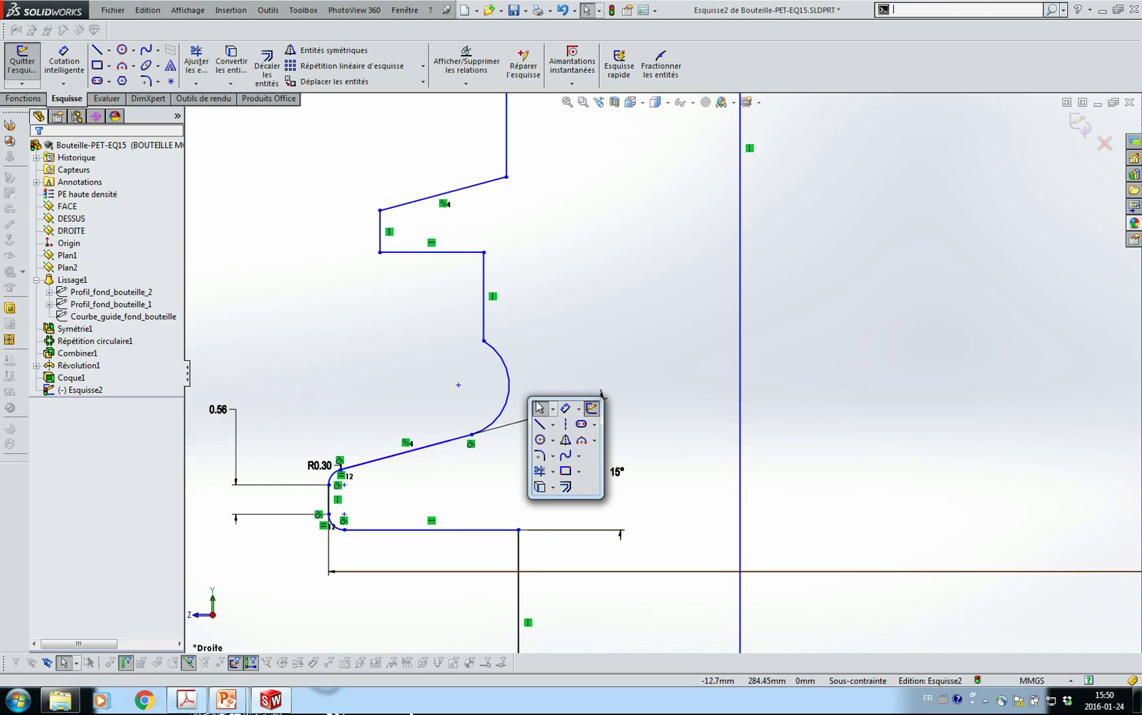
{"action": "left_click", "coordinate": [571, 408]}
{"action": "left_click", "coordinate": [507, 391]}
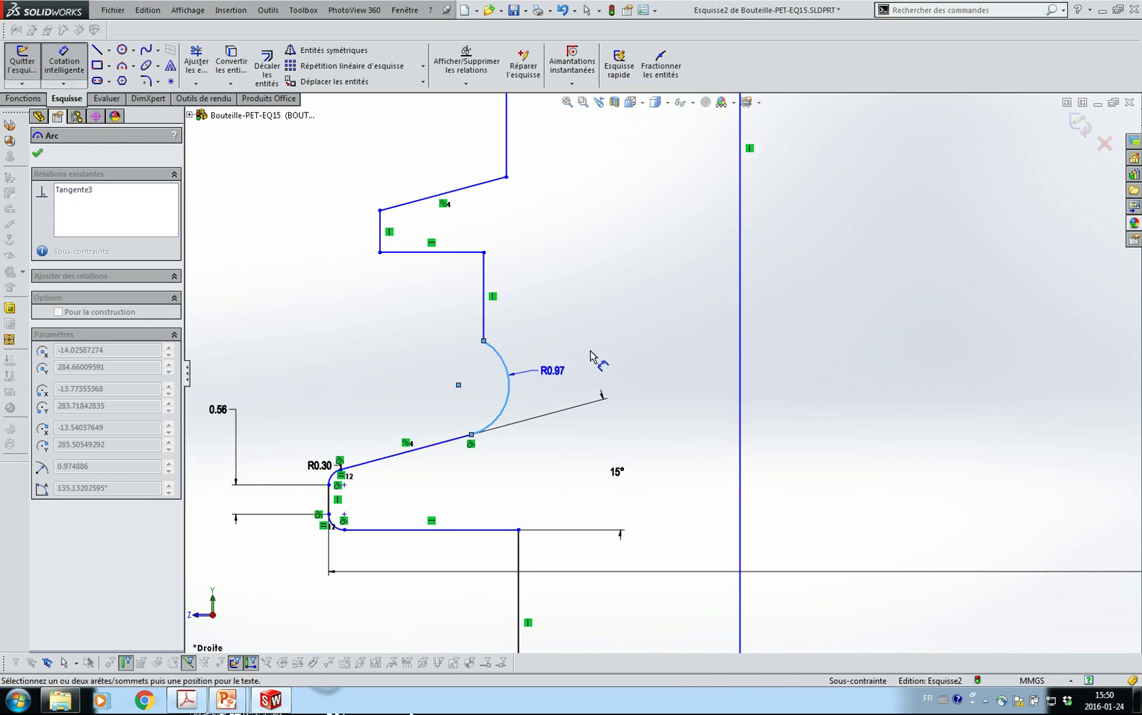
{"action": "left_click", "coordinate": [619, 329]}
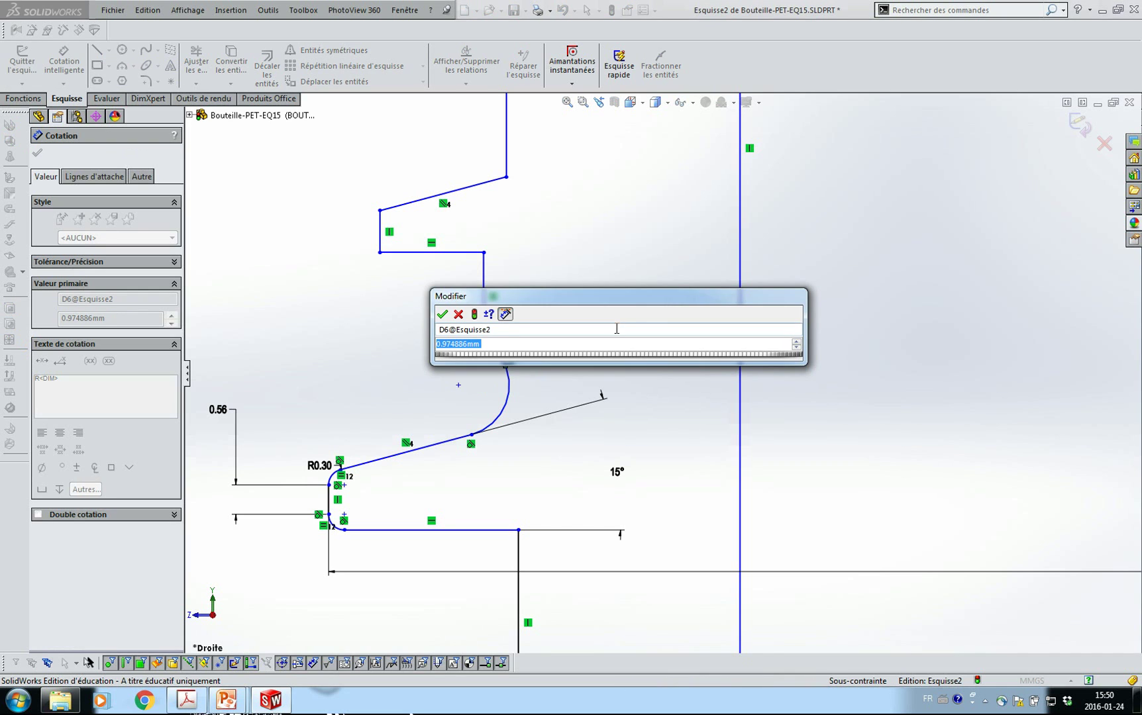
{"action": "type", "text": "1.08"}
{"action": "key", "text": "Return"}
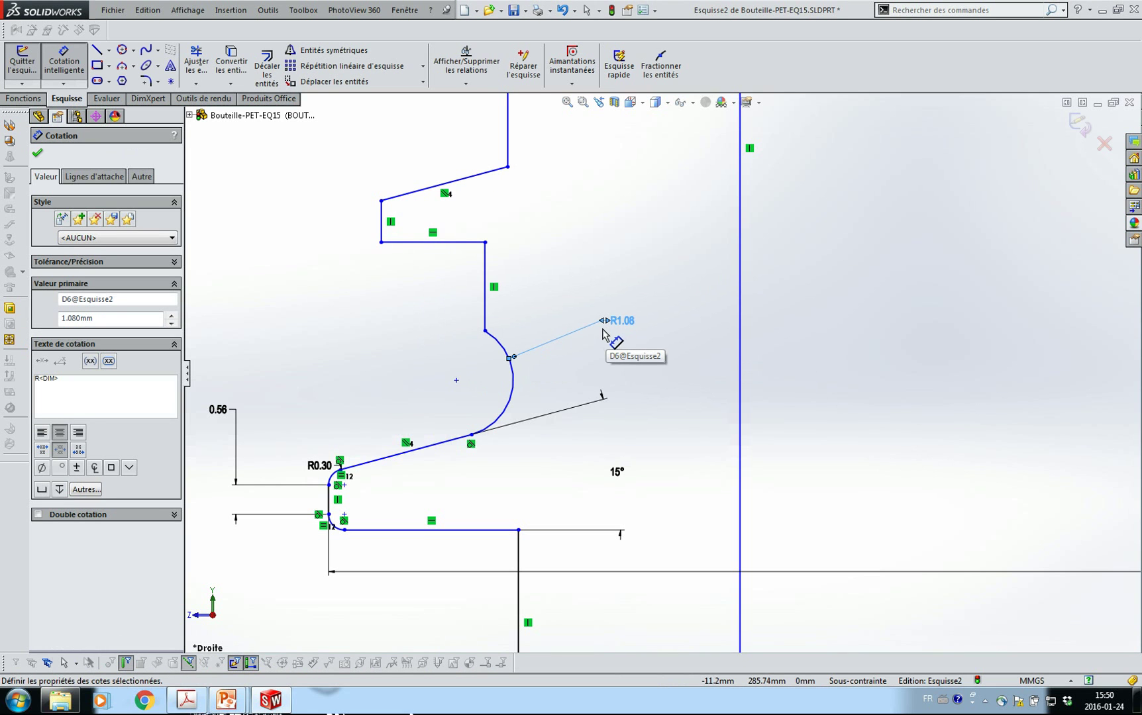
Dimension the vertical distance from the arc's centre point to the horizontal construction line at the neck's top to 13.94 mm.
{"action": "left_click", "coordinate": [462, 387]}
{"action": "scroll", "coordinate": [474, 351], "scroll_direction": "up", "scroll_amount": 5}
{"action": "scroll", "coordinate": [603, 119], "scroll_direction": "up", "scroll_amount": 1}
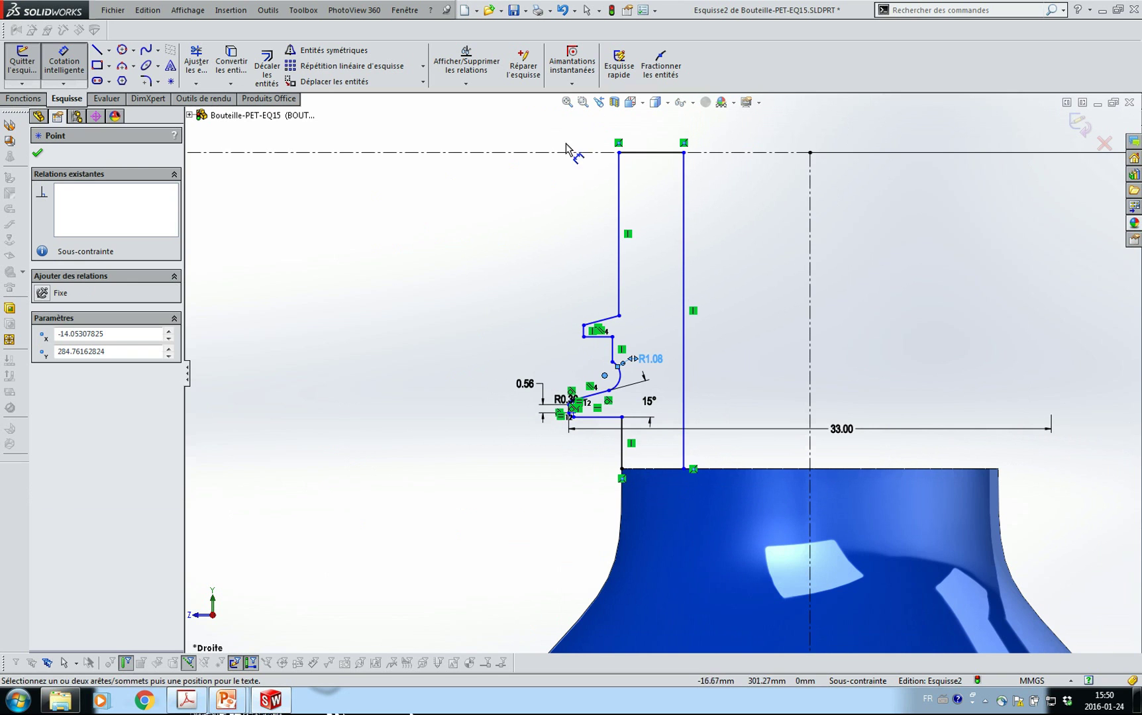
{"action": "left_click", "coordinate": [575, 153]}
{"action": "left_click", "coordinate": [396, 265]}
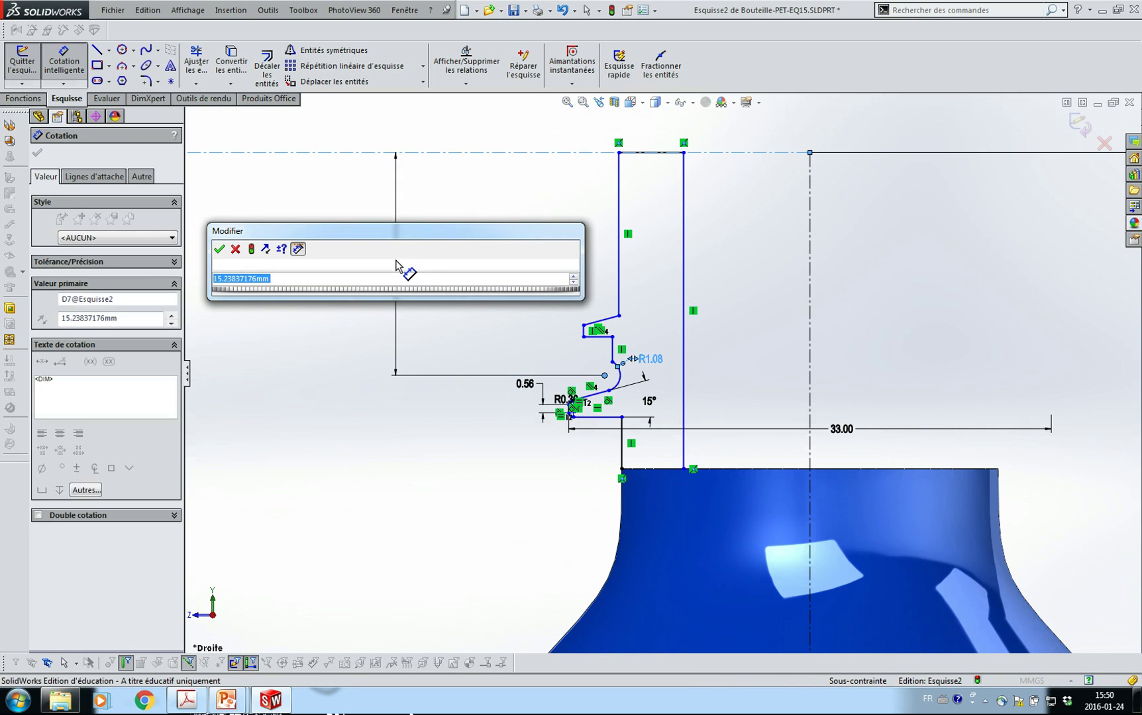
{"action": "type", "text": "13.94"}
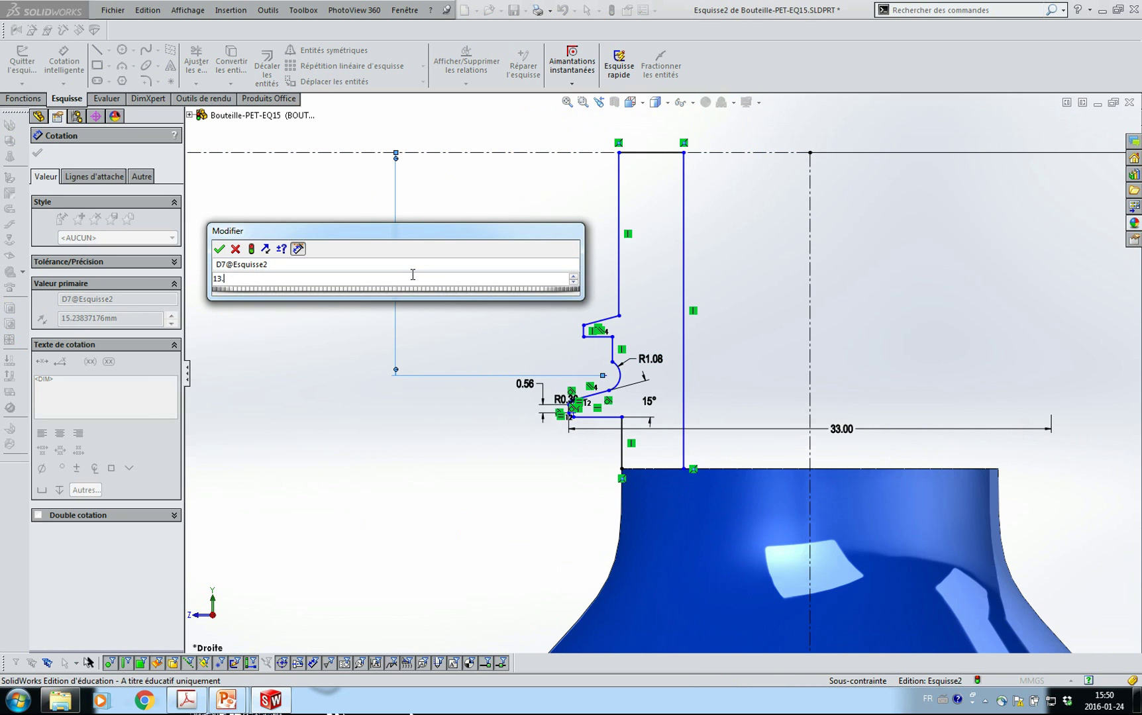
{"action": "key", "text": "Return"}
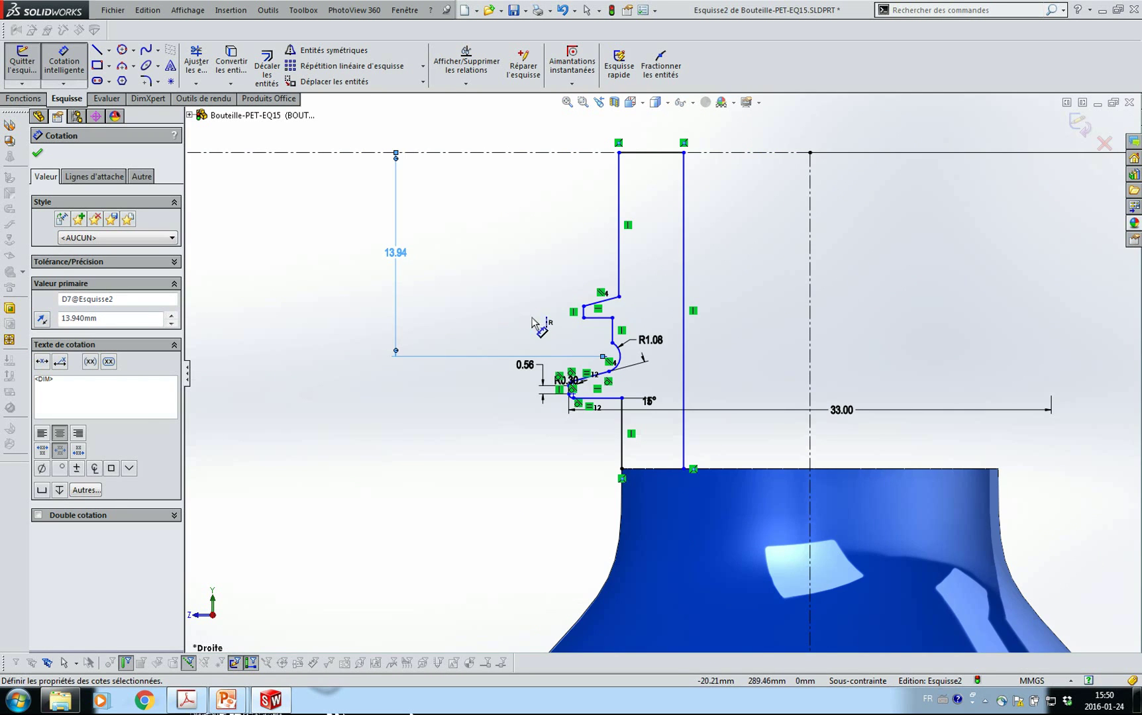
Dimension the lower flange's underside from the horizontal construction line to 17 mm.
{"action": "scroll", "coordinate": [622, 365], "scroll_direction": "down", "scroll_amount": 5}
{"action": "scroll", "coordinate": [696, 491], "scroll_direction": "up", "scroll_amount": 1}
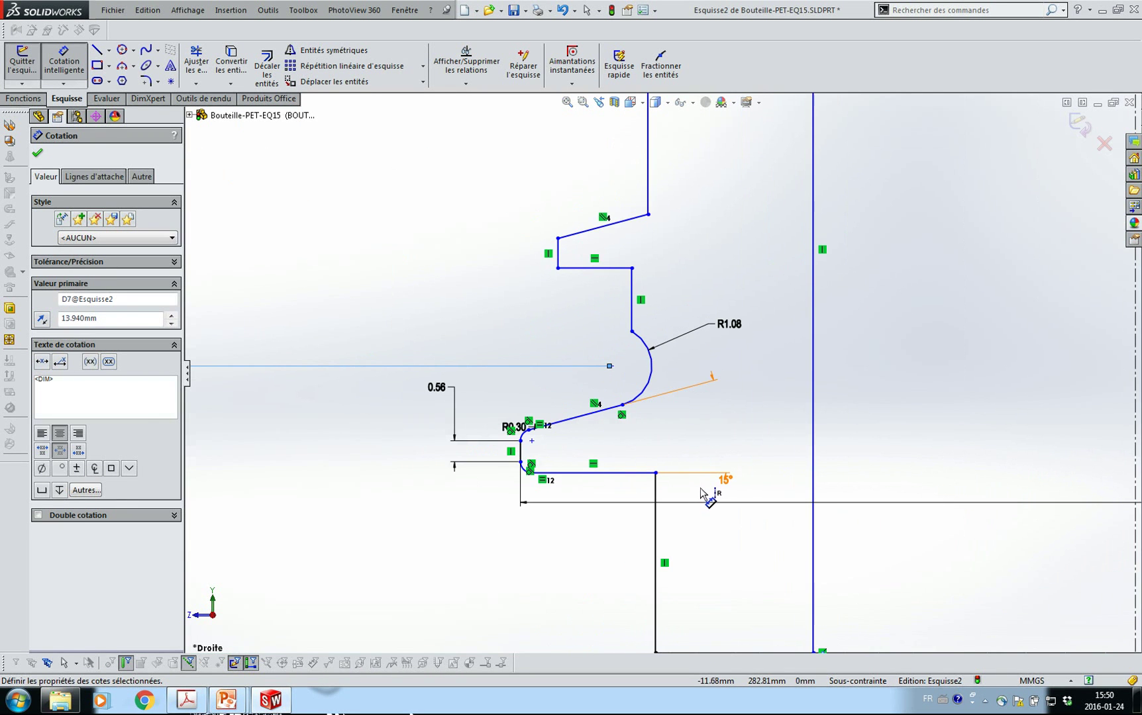
{"action": "left_click", "coordinate": [617, 474]}
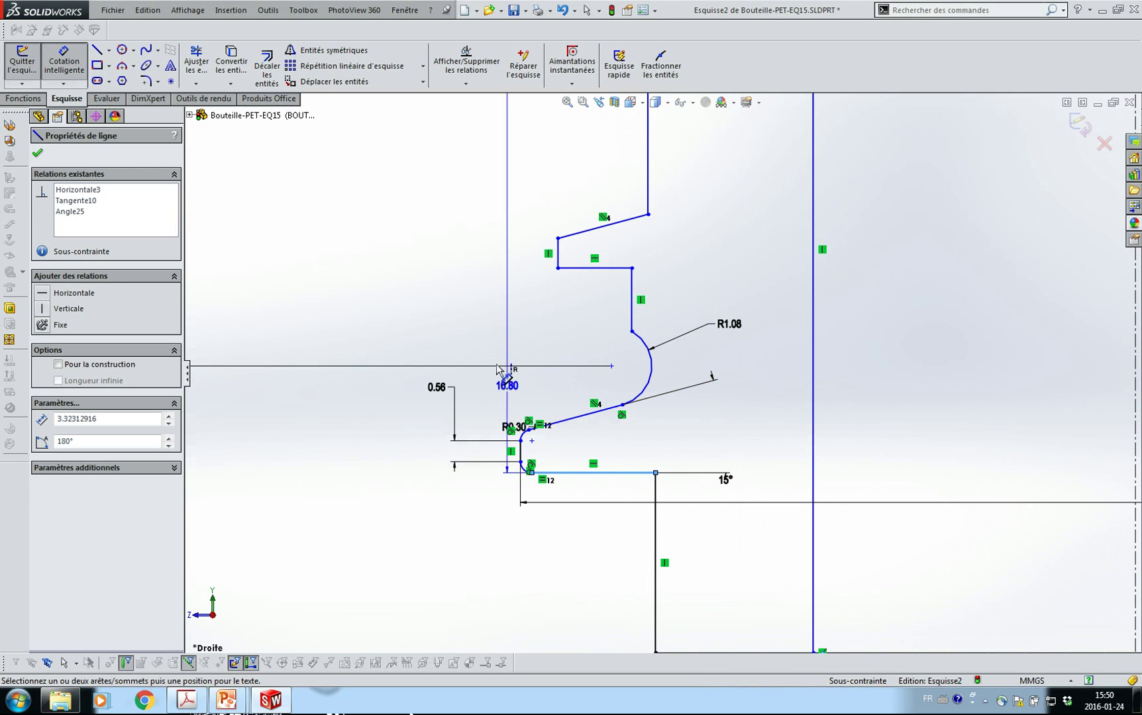
{"action": "scroll", "coordinate": [500, 191], "scroll_direction": "up", "scroll_amount": 3}
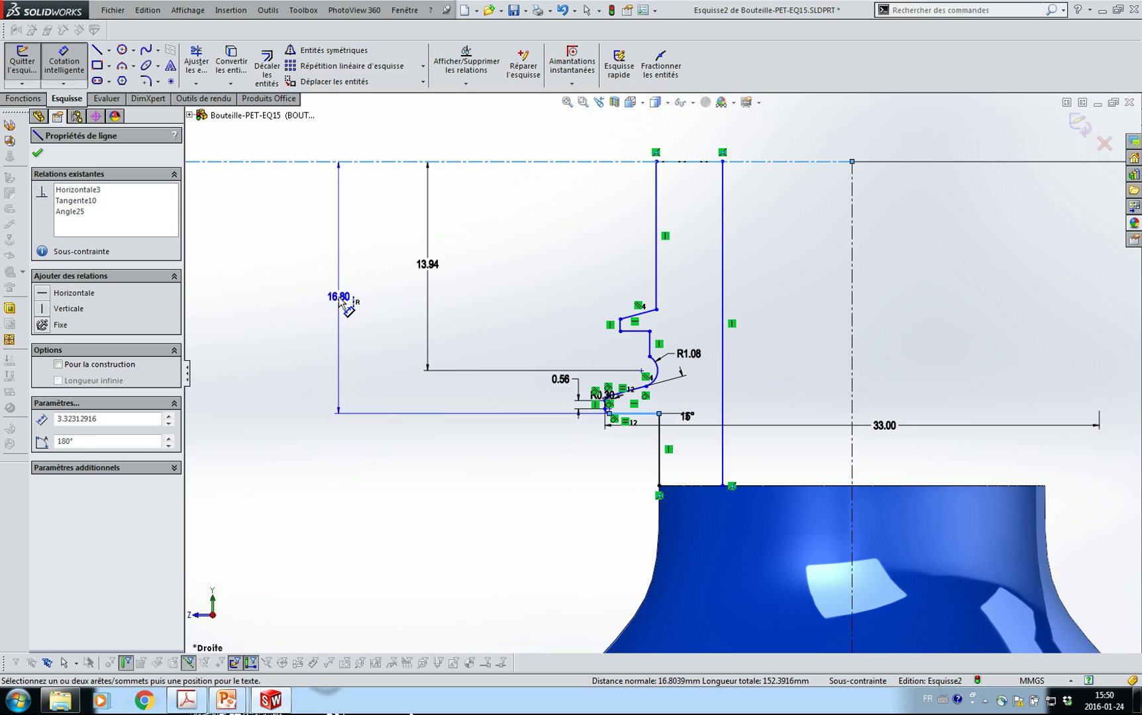
{"action": "left_click", "coordinate": [348, 299]}
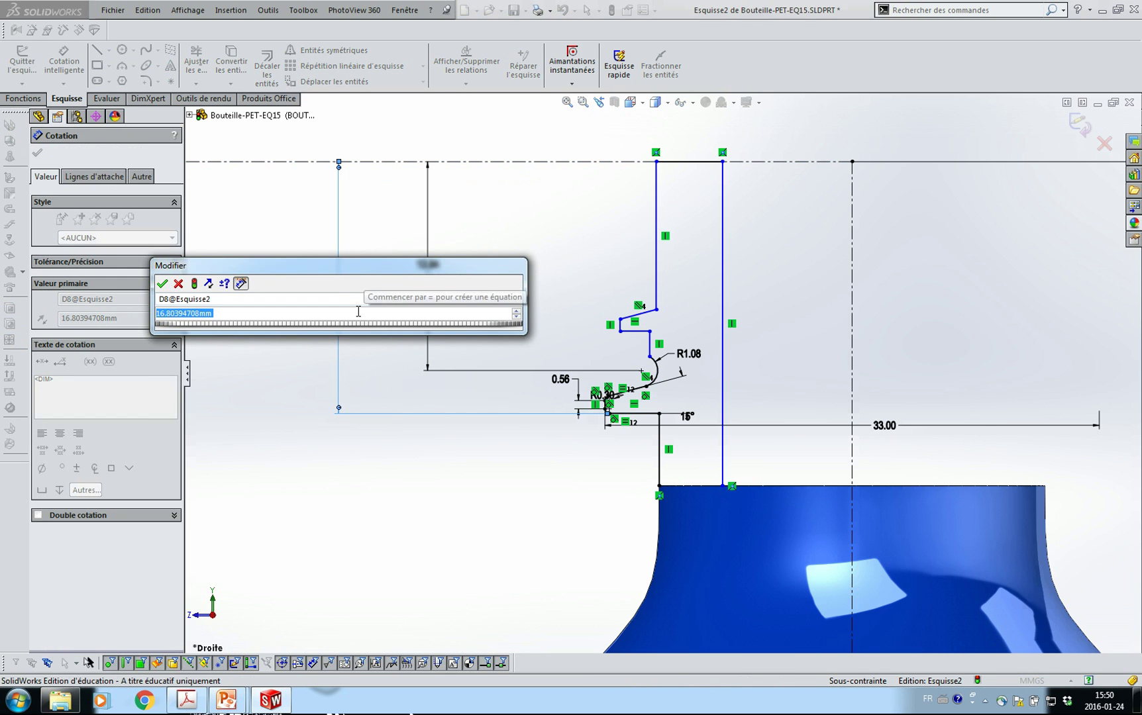
{"action": "type", "text": "17"}
{"action": "key", "text": "Return"}
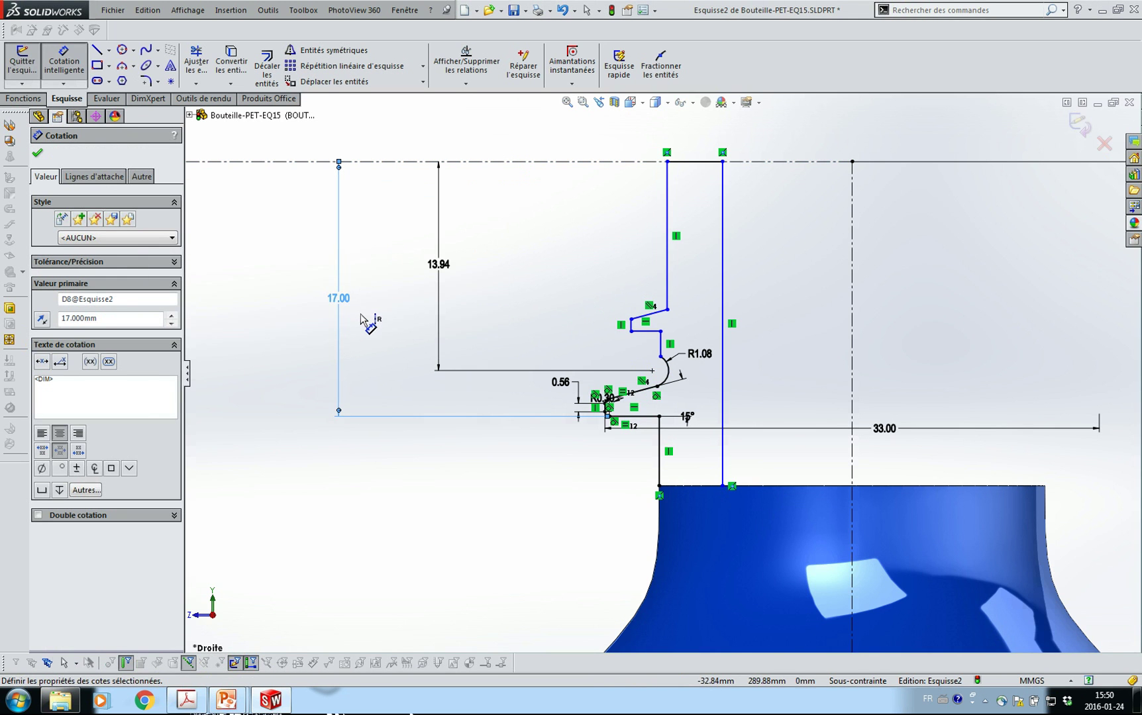
Delete the tangent relation between the R1.08 arc and the lower flange's sloped top.
{"action": "scroll", "coordinate": [762, 384], "scroll_direction": "down", "scroll_amount": 4}
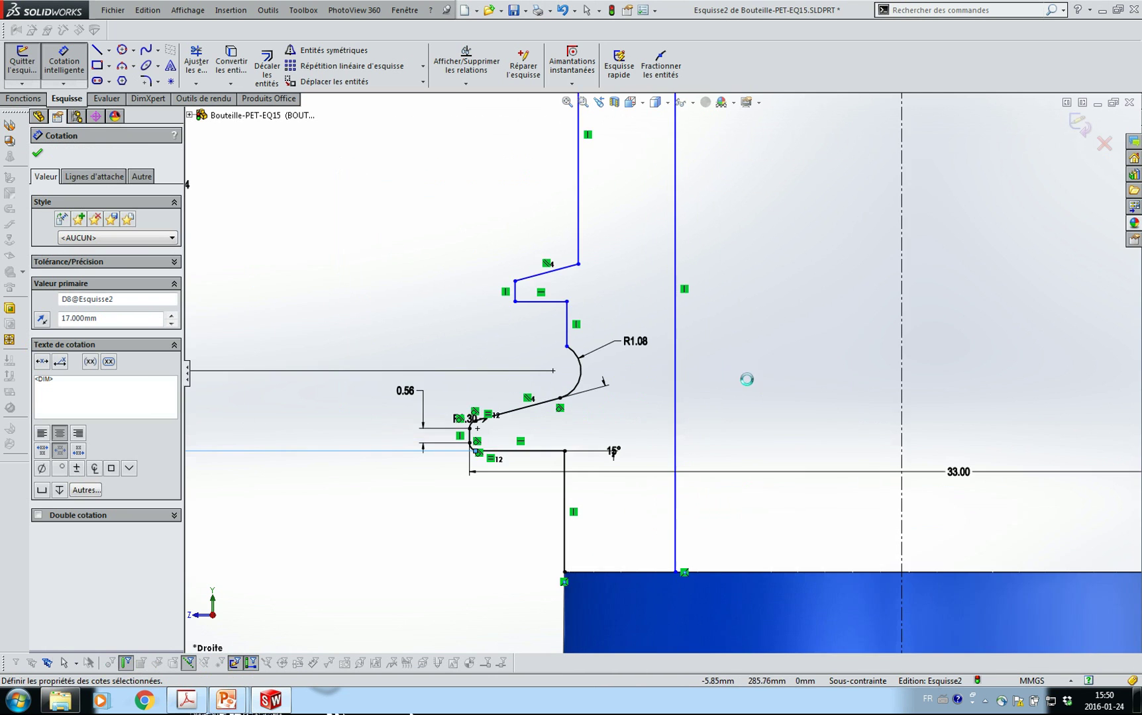
{"action": "key", "text": "Escape"}
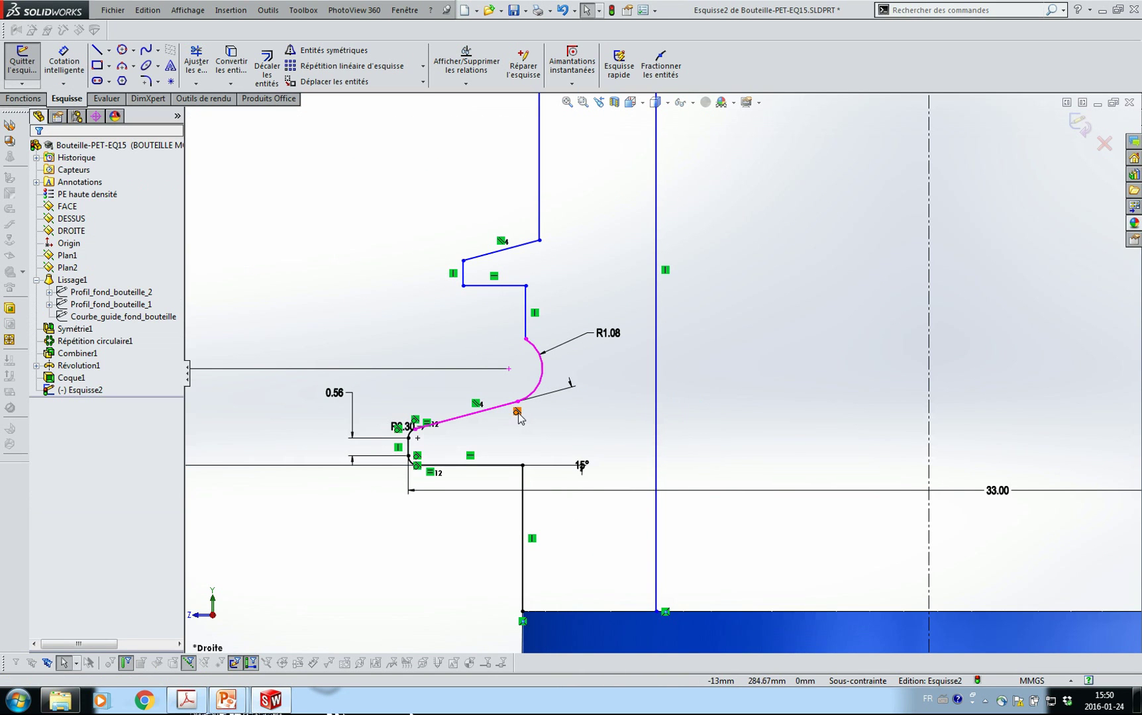
{"action": "left_click", "coordinate": [518, 412]}
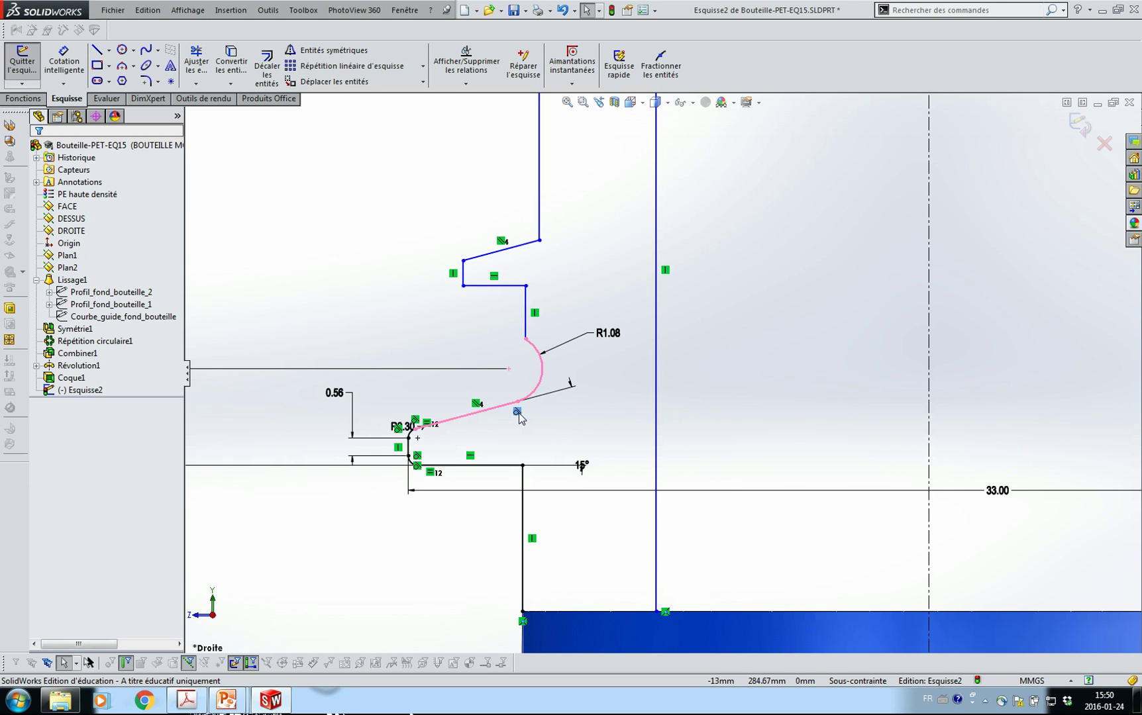
{"action": "key", "text": "Delete"}
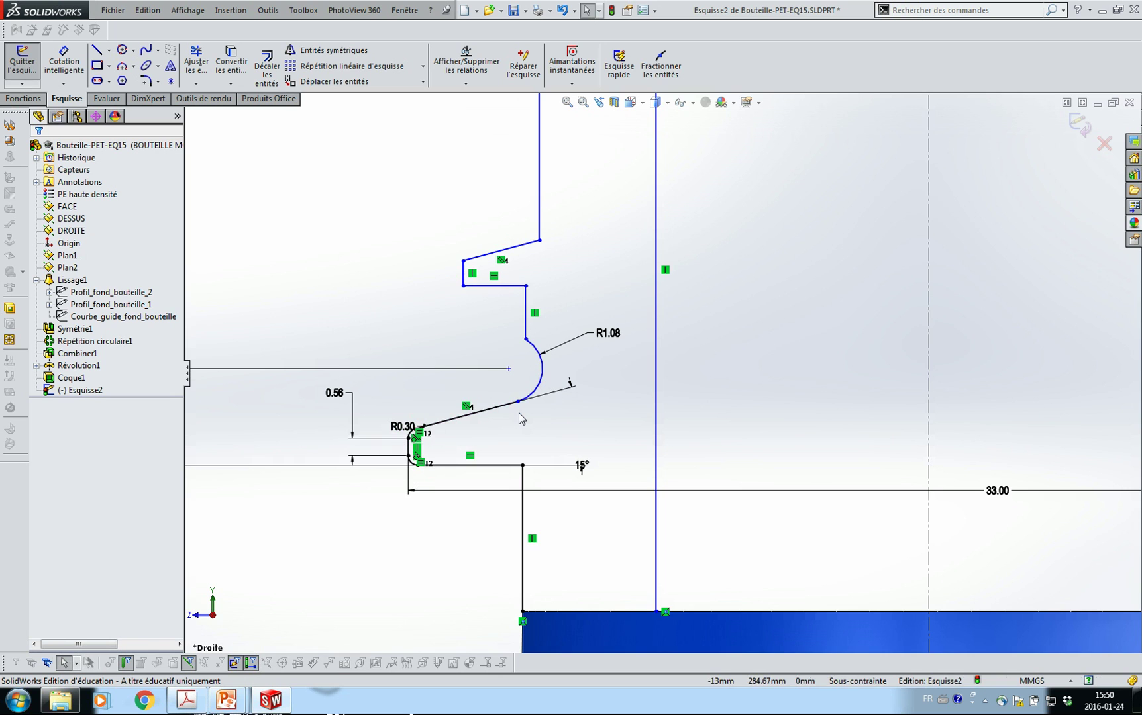
Dimension the diameter at the short vertical line above the arc about the vertical construction line to 25.71 mm, placing the dimension slightly higher.
{"action": "key", "text": "s"}
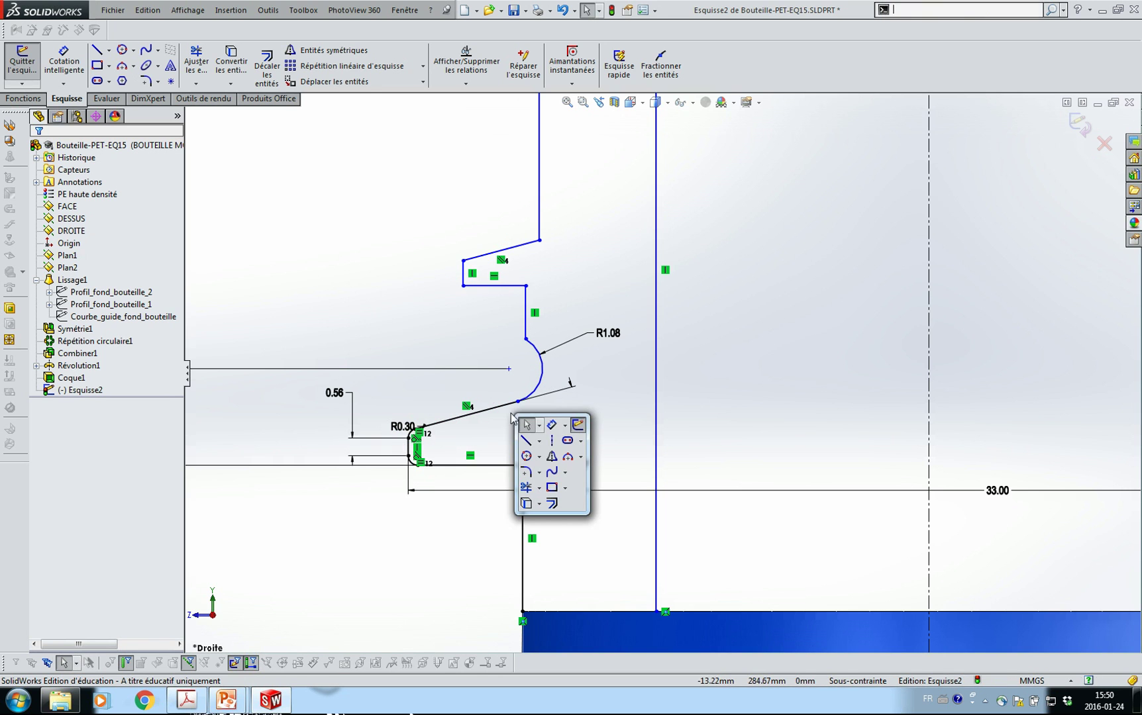
{"action": "left_click", "coordinate": [551, 428]}
{"action": "left_click", "coordinate": [527, 315]}
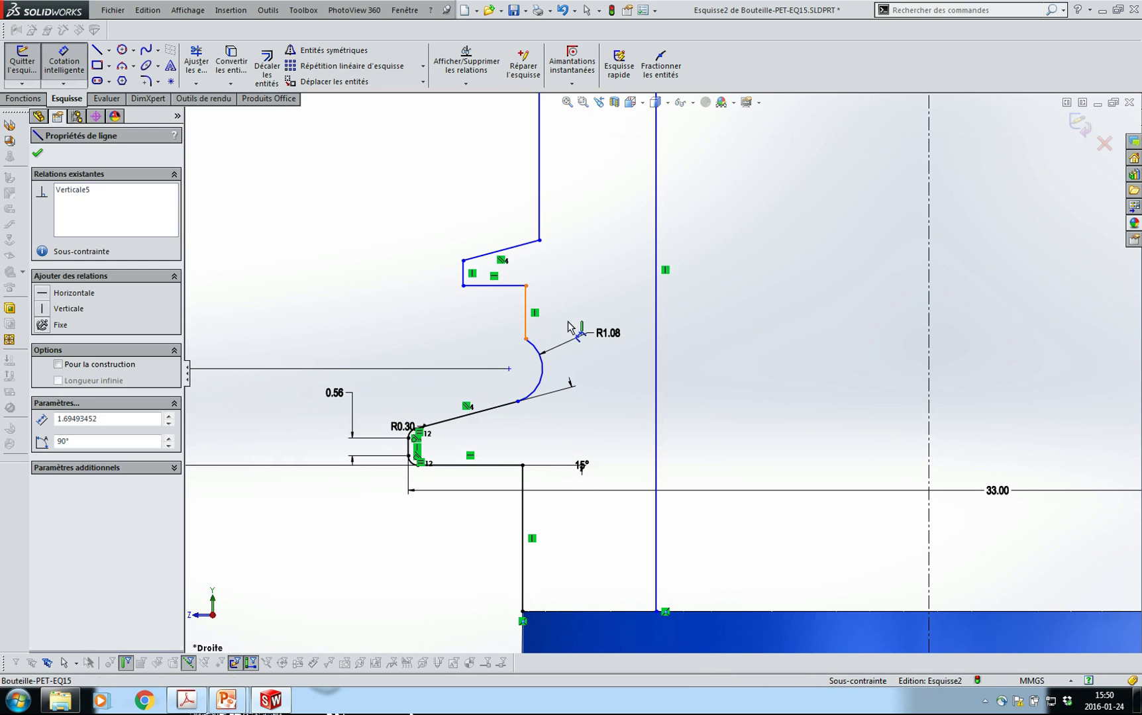
{"action": "left_click", "coordinate": [929, 339]}
{"action": "left_click", "coordinate": [974, 342]}
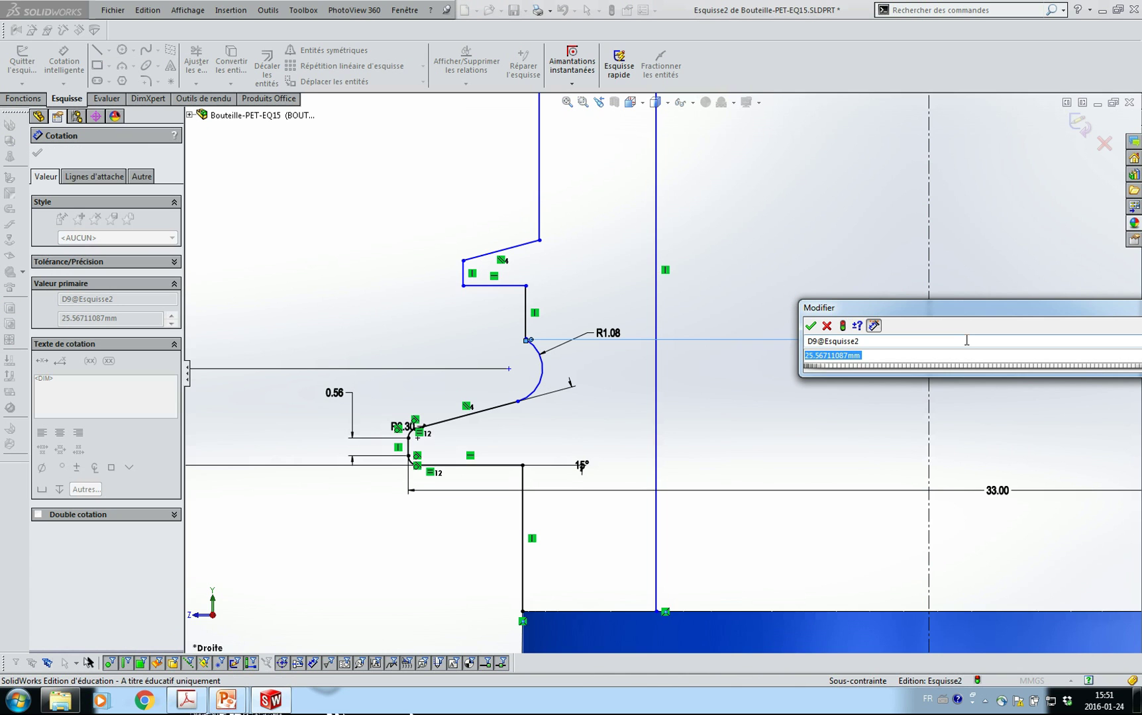
{"action": "type", "text": "25.71"}
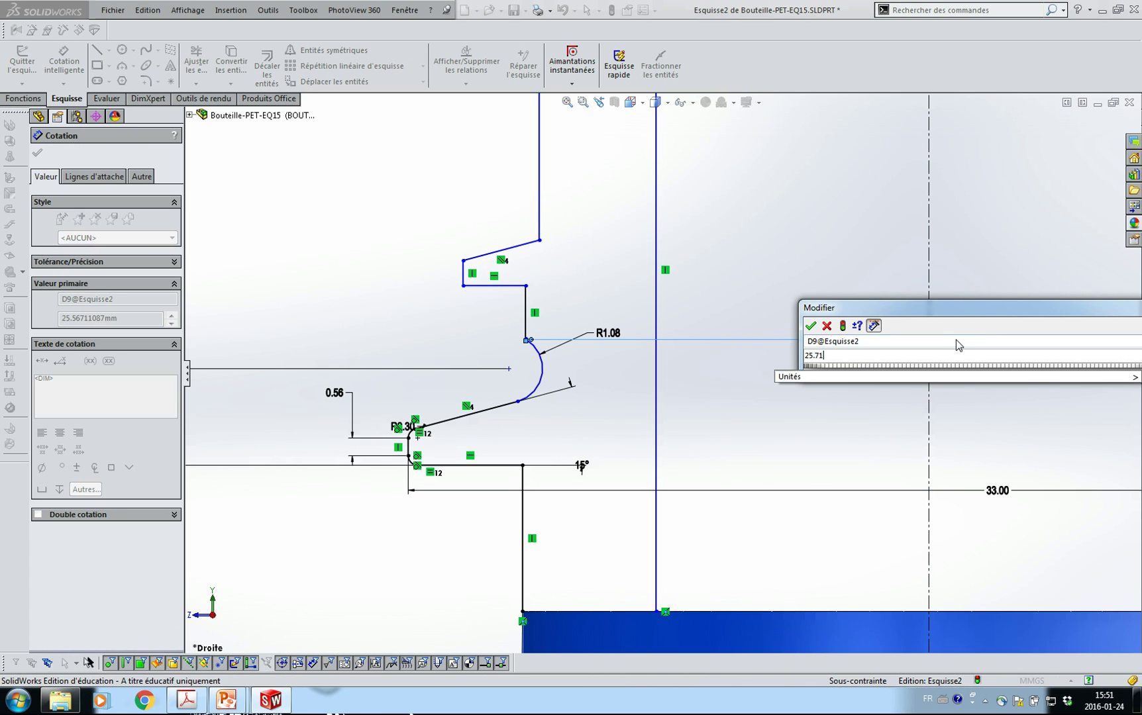
{"action": "key", "text": "Return"}
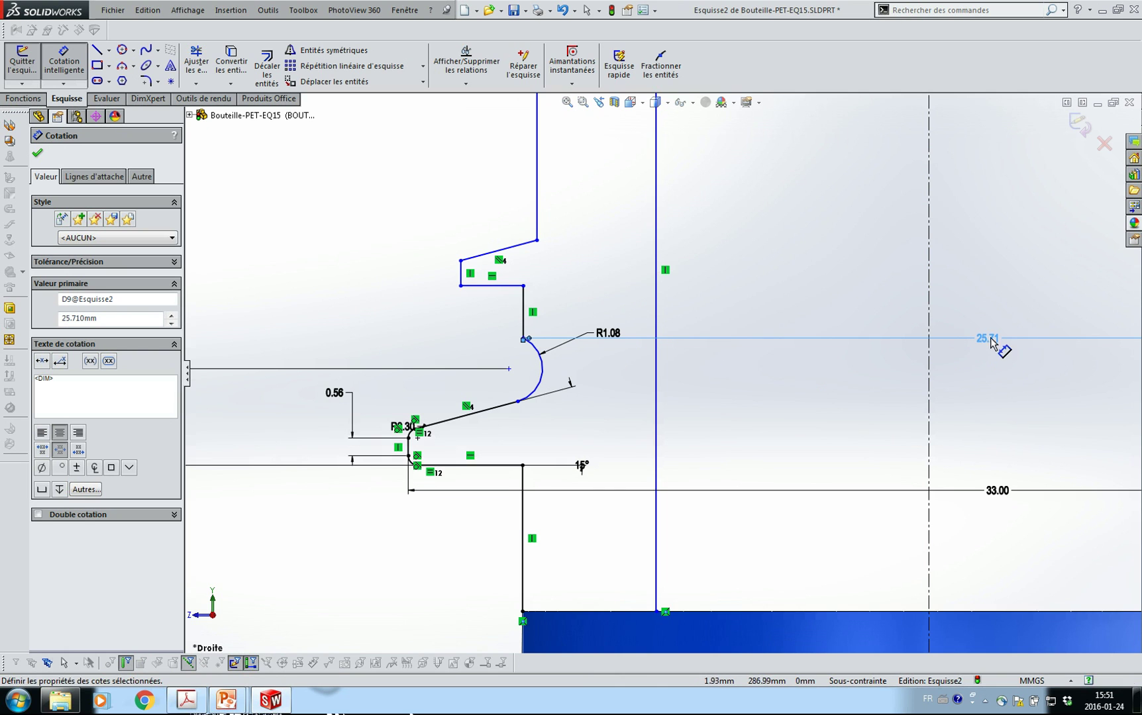
{"action": "left_click_drag", "start_coordinate": [997, 334], "coordinate": [989, 319]}
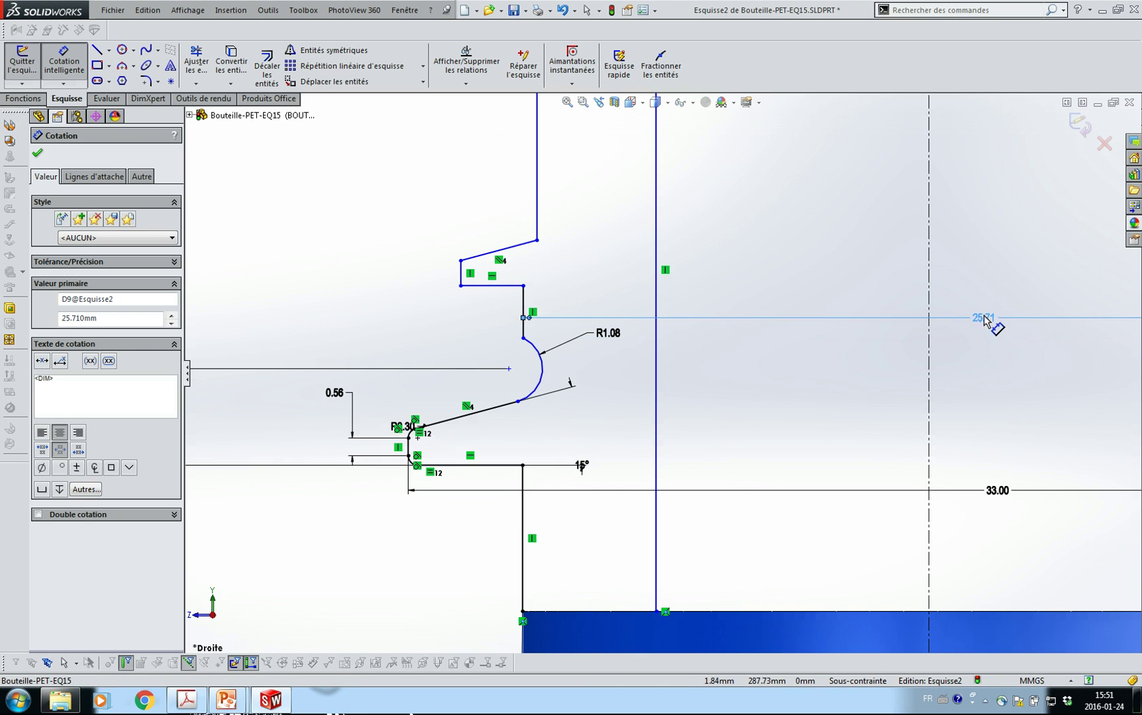
Dimension the upper flange's underside from the horizontal construction line at the neck's top to 11.2 mm.
{"action": "left_click", "coordinate": [488, 286]}
{"action": "key", "text": "z"}
{"action": "key", "text": "z"}
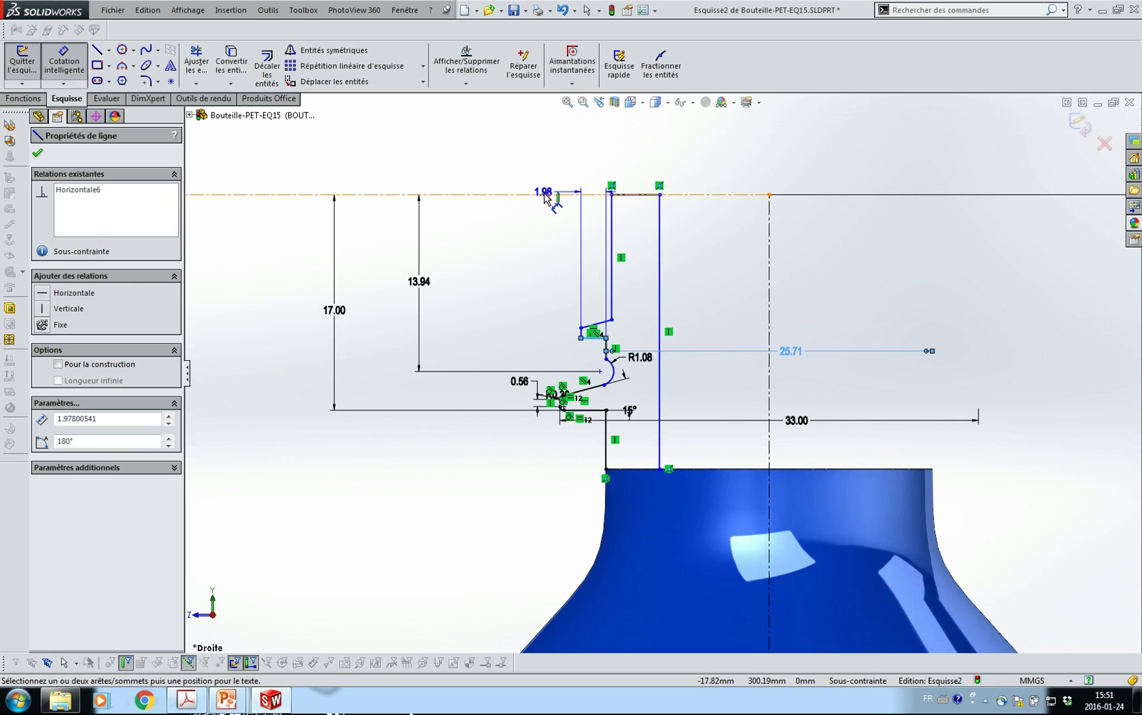
{"action": "left_click", "coordinate": [538, 195]}
{"action": "left_click", "coordinate": [489, 243]}
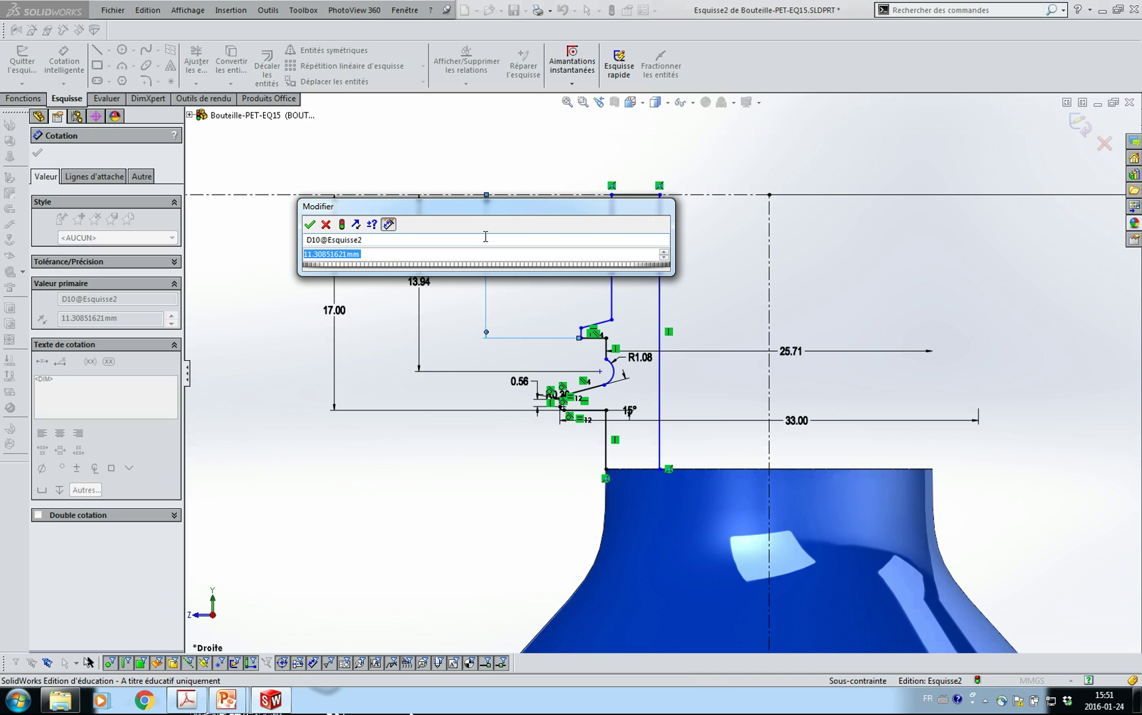
{"action": "type", "text": "11.2"}
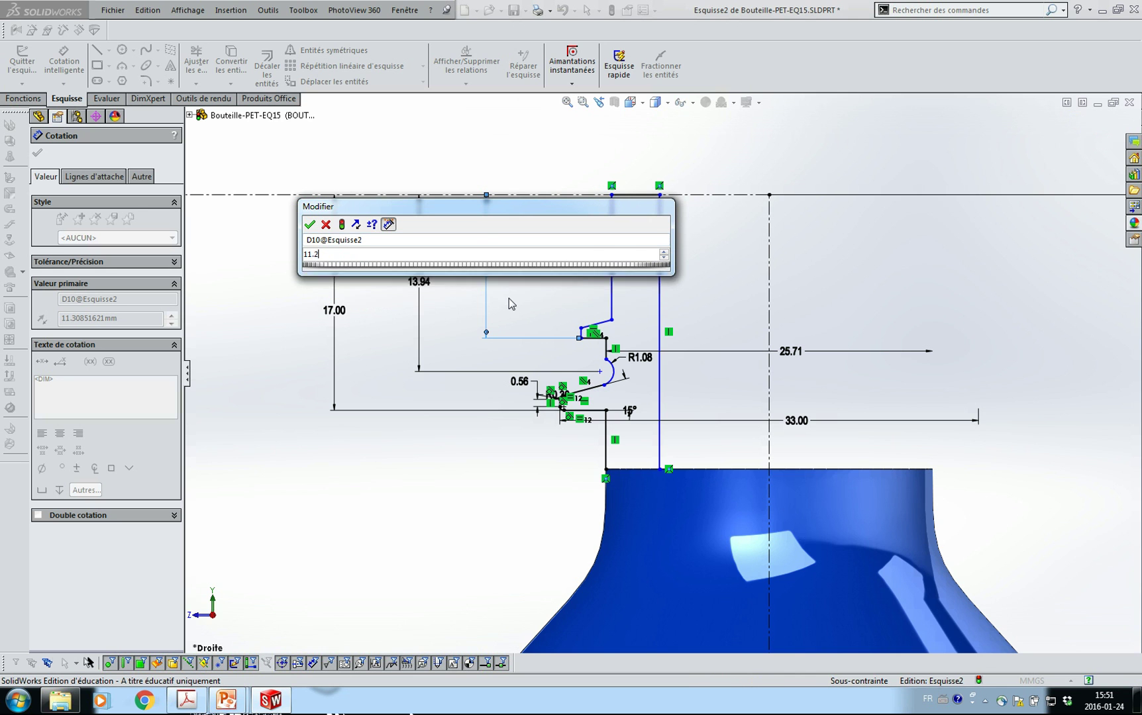
{"action": "key", "text": "Return"}
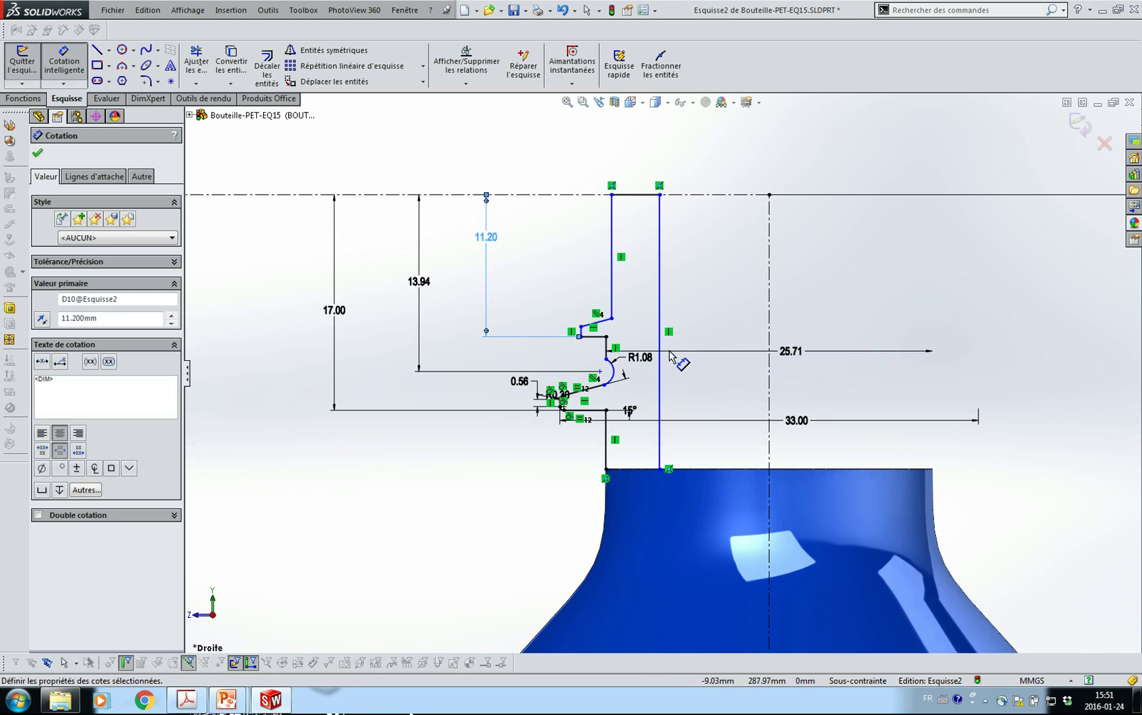
Dimension the diameter at the upper flange's short vertical edge about the vertical construction line to 28 mm.
{"action": "scroll", "coordinate": [662, 318], "scroll_direction": "down", "scroll_amount": 5}
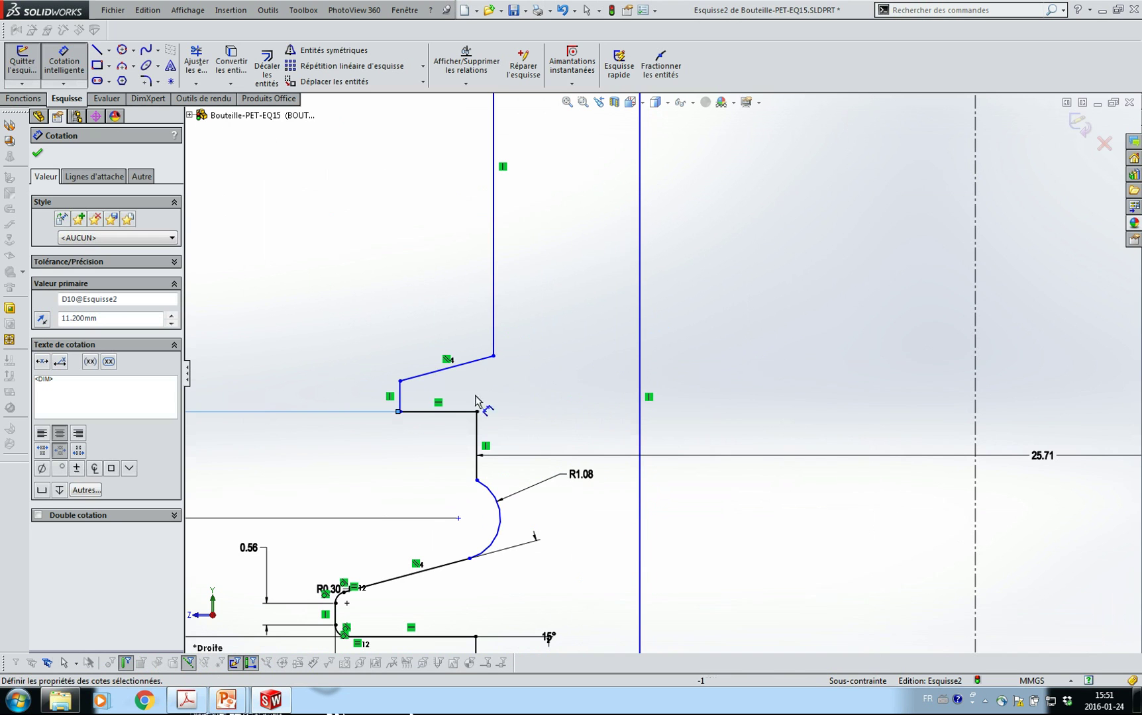
{"action": "left_click", "coordinate": [400, 396]}
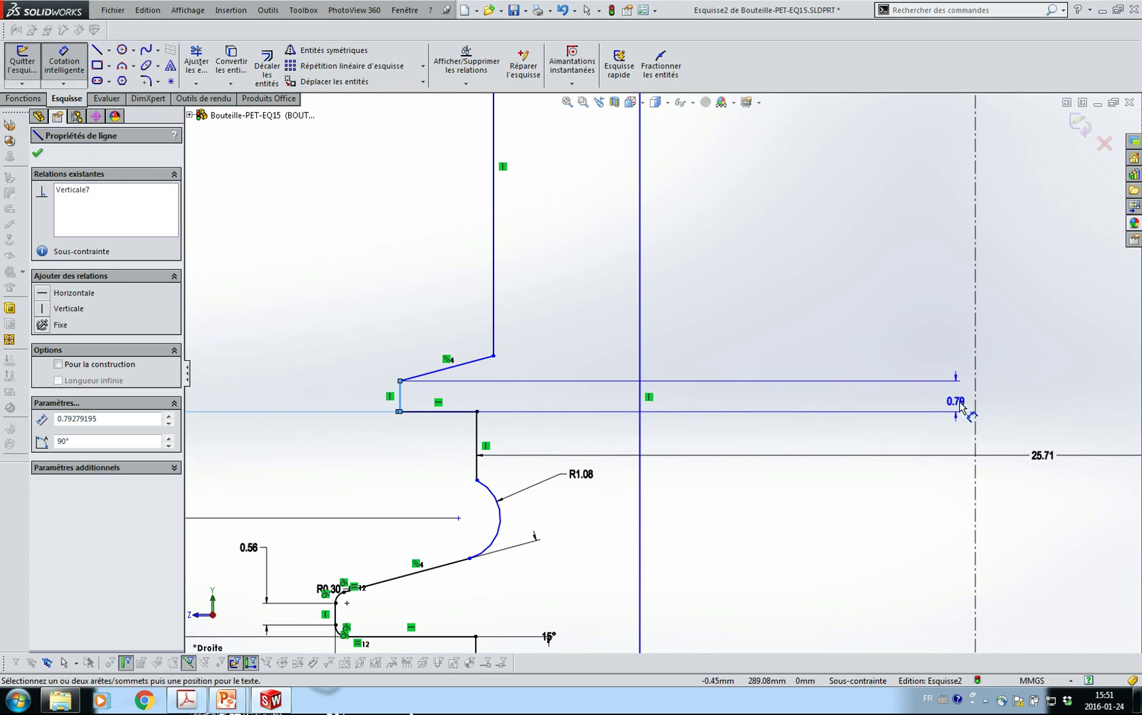
{"action": "left_click", "coordinate": [975, 407]}
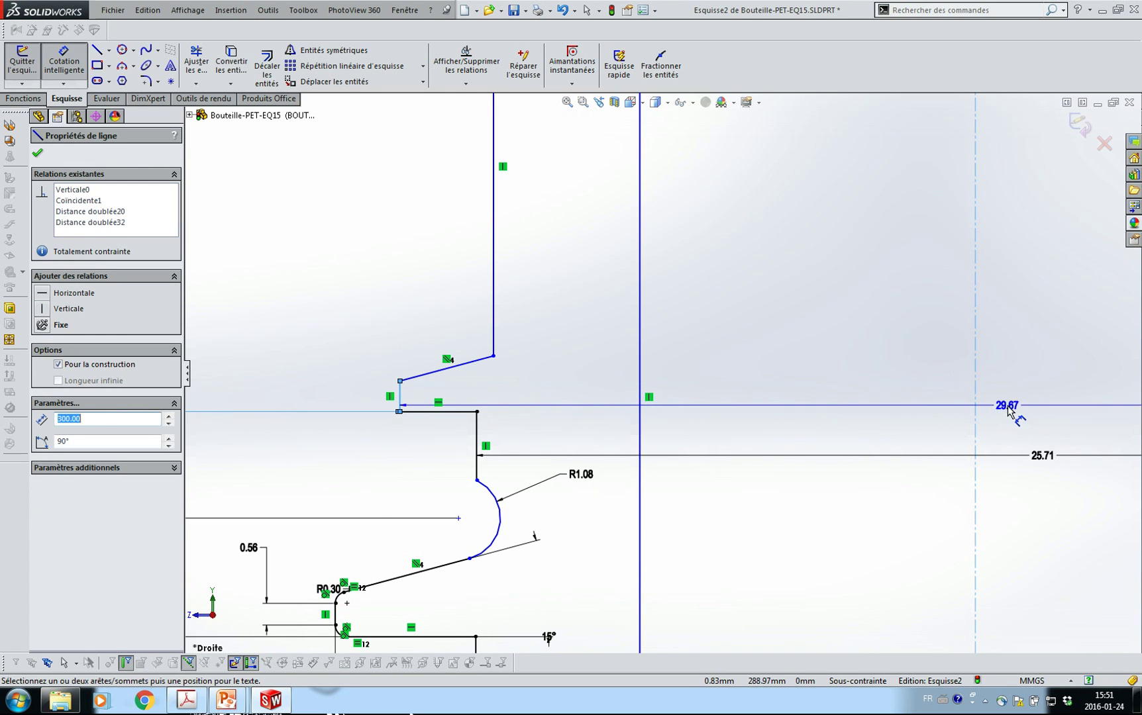
{"action": "left_click", "coordinate": [1008, 405]}
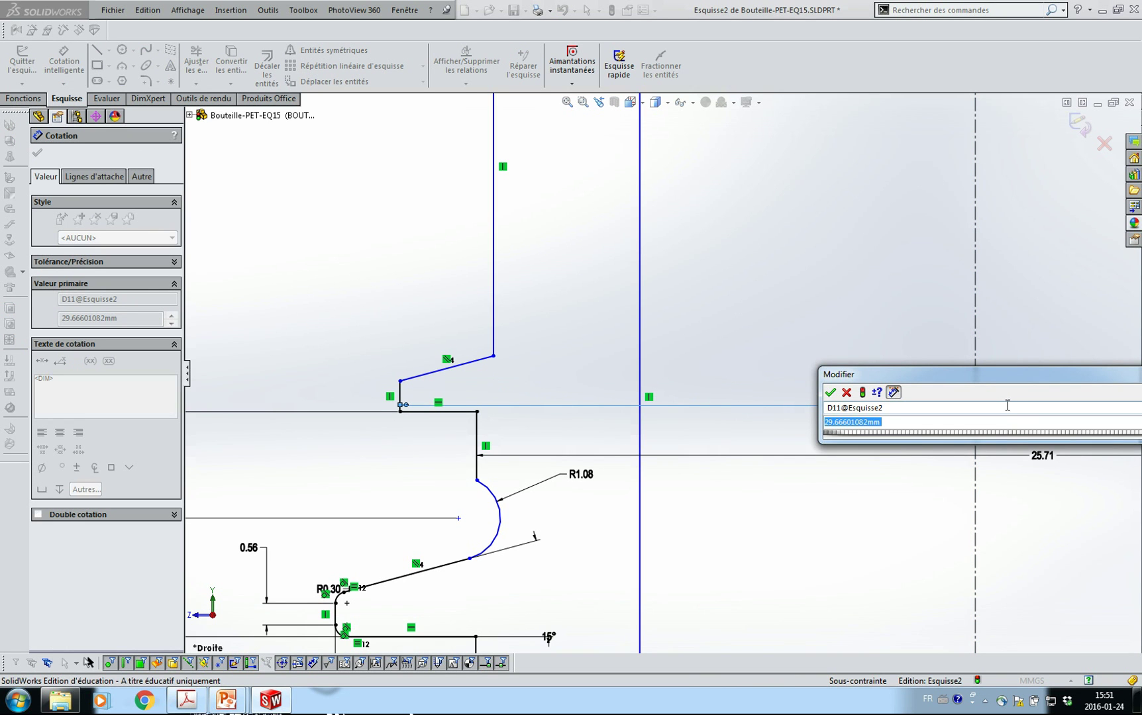
{"action": "type", "text": "28"}
{"action": "key", "text": "Return"}
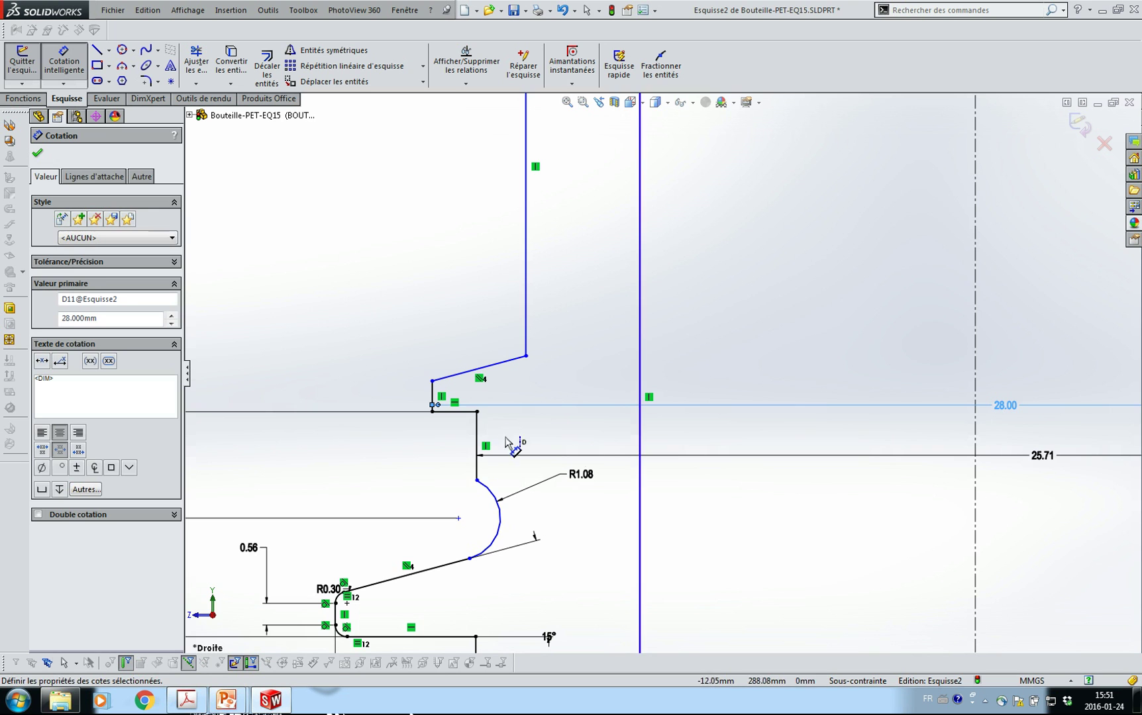
{"action": "left_click", "coordinate": [464, 413]}
{"action": "left_click", "coordinate": [477, 370]}
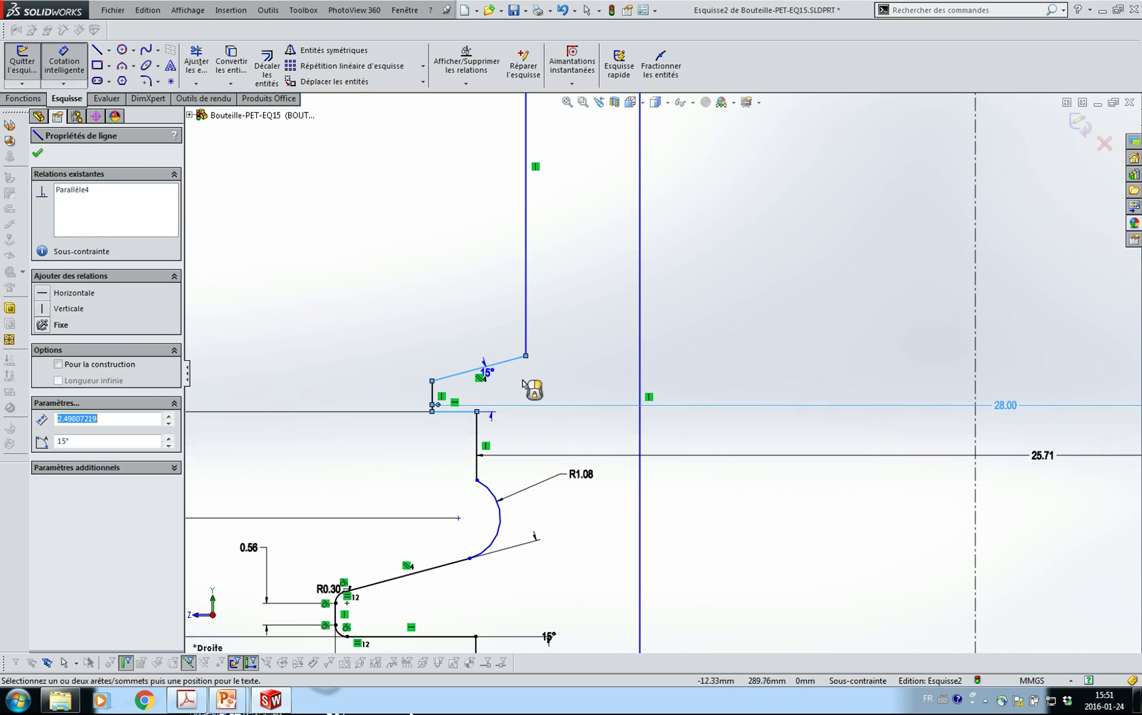
{"action": "left_click", "coordinate": [556, 392]}
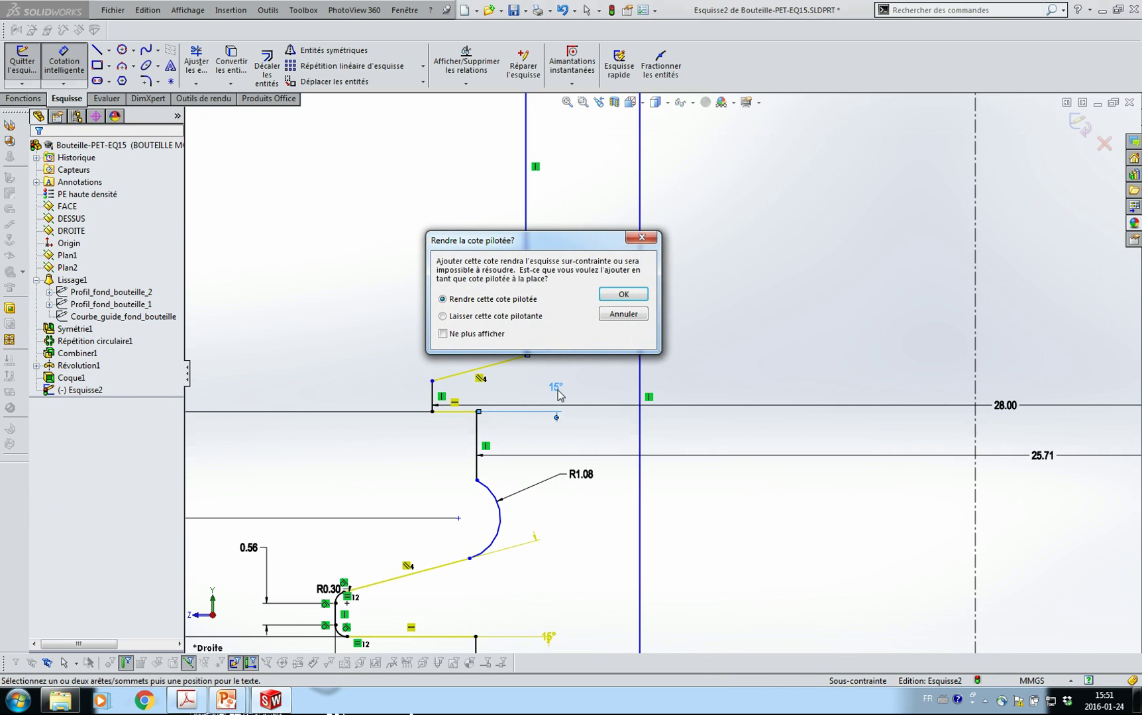
{"action": "left_click", "coordinate": [622, 314]}
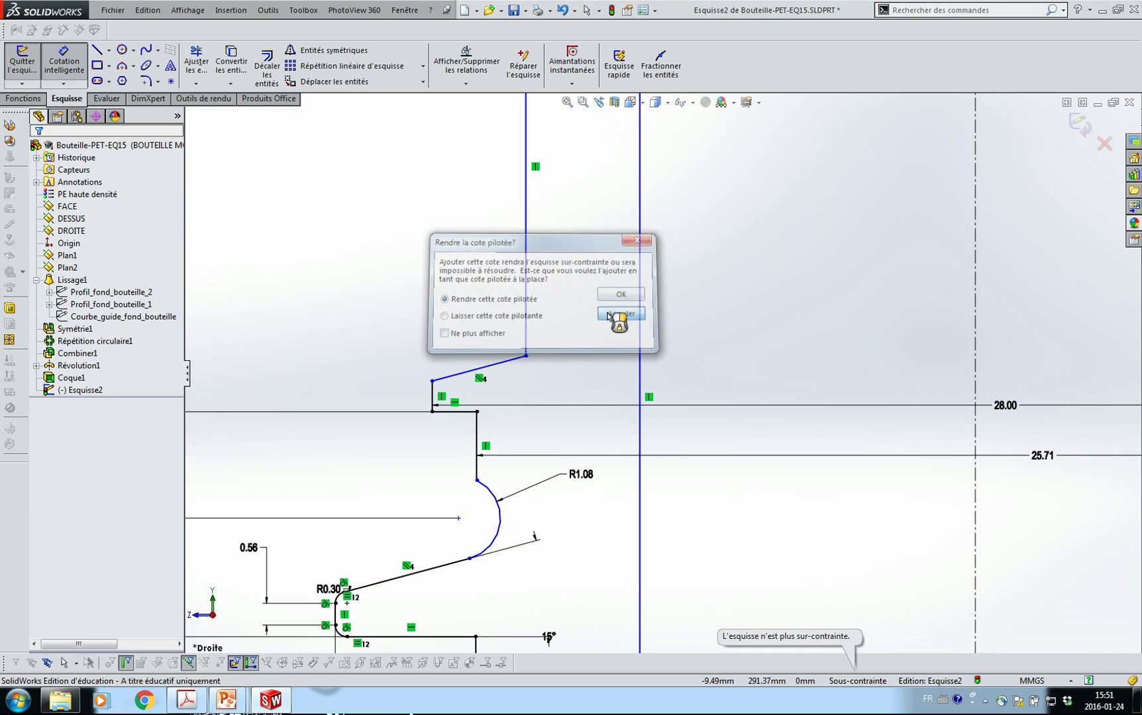
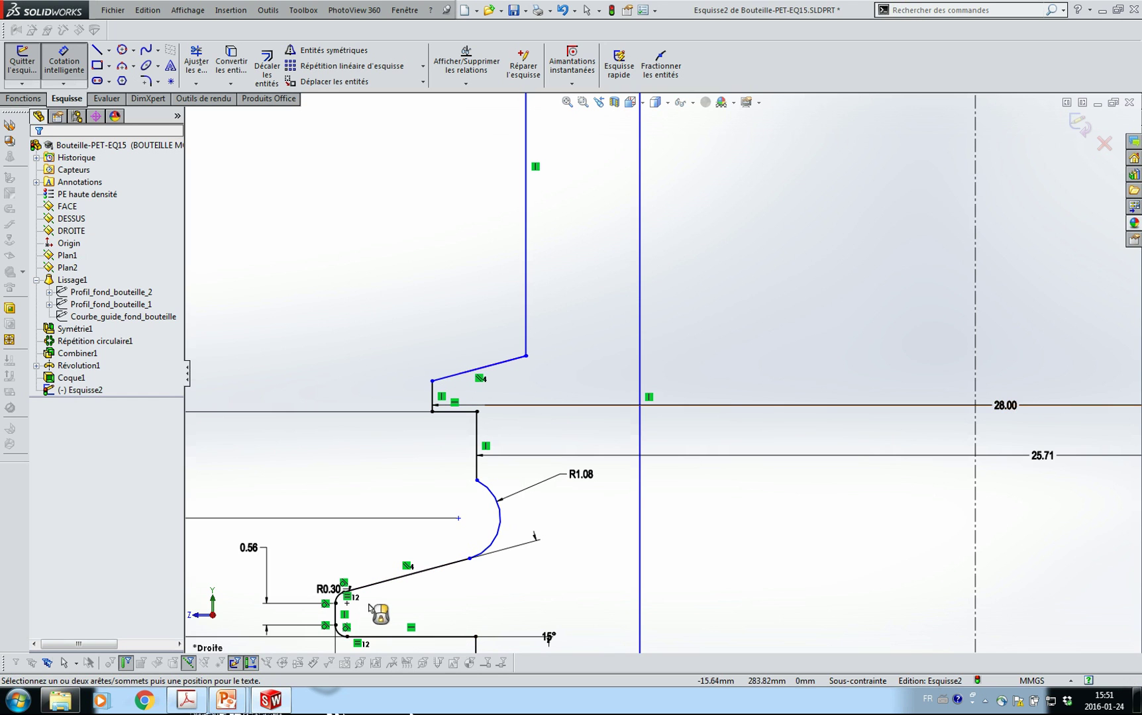
Delete the sloped top line of the upper flange, which is held parallel to the lower flange's slope.
{"action": "right_click", "coordinate": [407, 569]}
{"action": "left_click", "coordinate": [383, 548]}
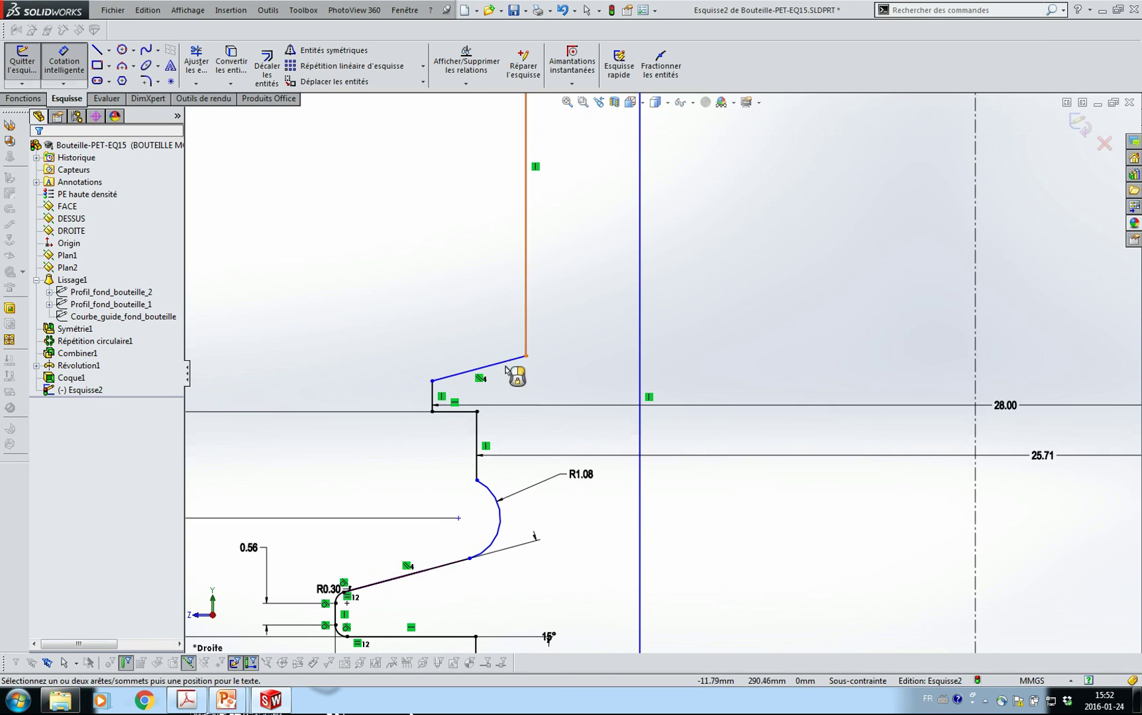
{"action": "scroll", "coordinate": [521, 351], "scroll_direction": "down", "scroll_amount": 5}
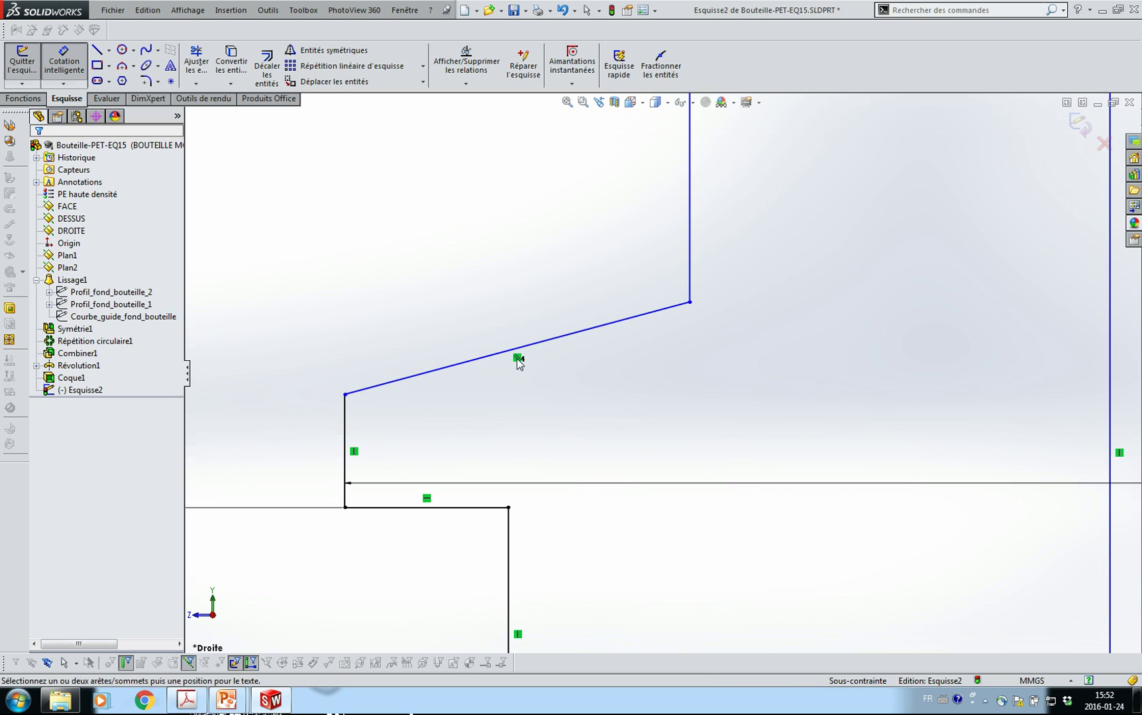
{"action": "scroll", "coordinate": [518, 359], "scroll_direction": "up", "scroll_amount": 2}
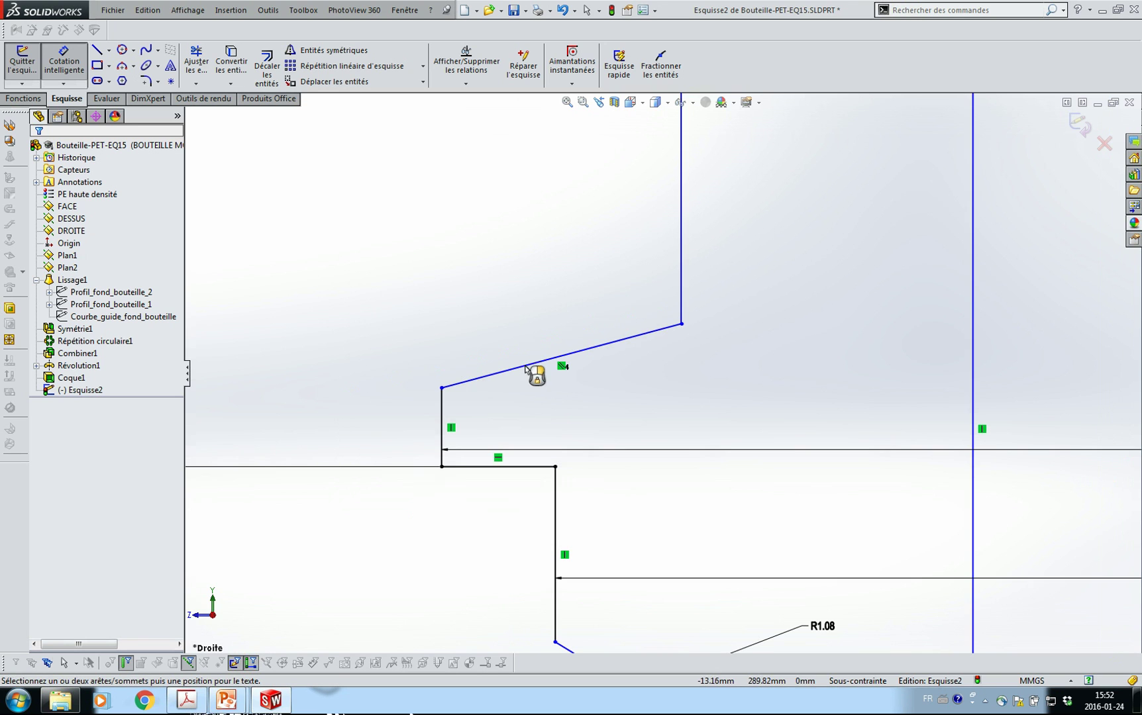
{"action": "left_click", "coordinate": [567, 361]}
{"action": "key", "text": "Delete"}
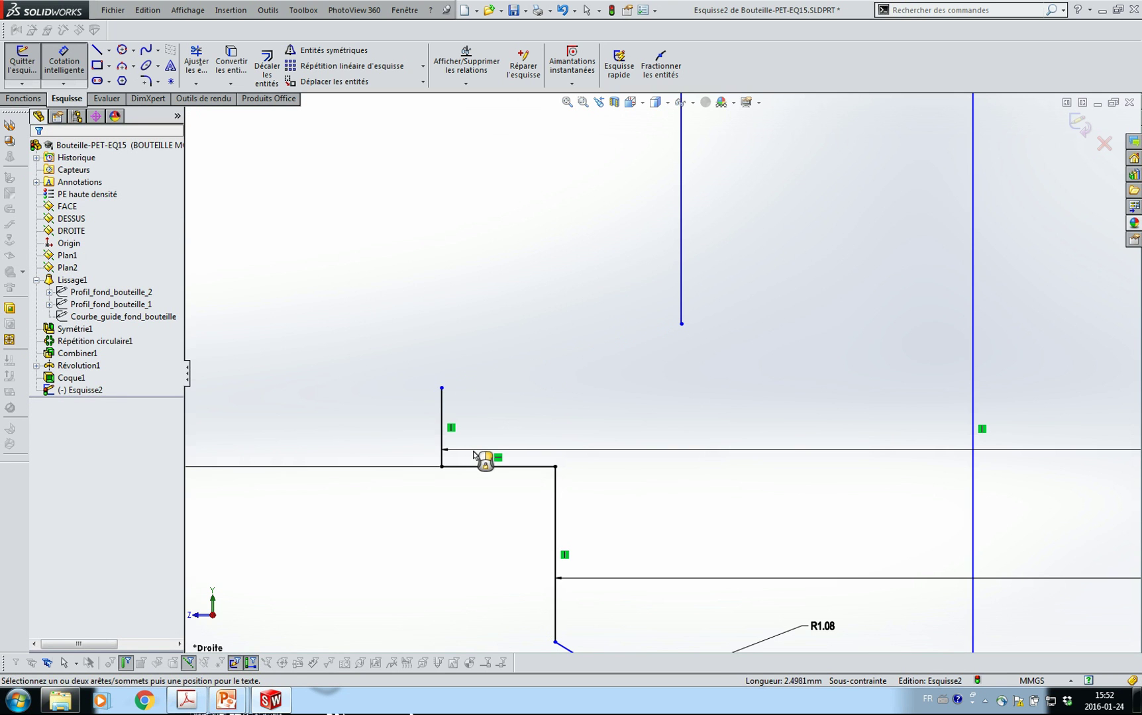
Sketch a new sloped line about 2.5 mm long from the upper flange's vertical edge and join its end to the long vertical line.
{"action": "key", "text": "l"}
{"action": "left_click", "coordinate": [442, 387]}
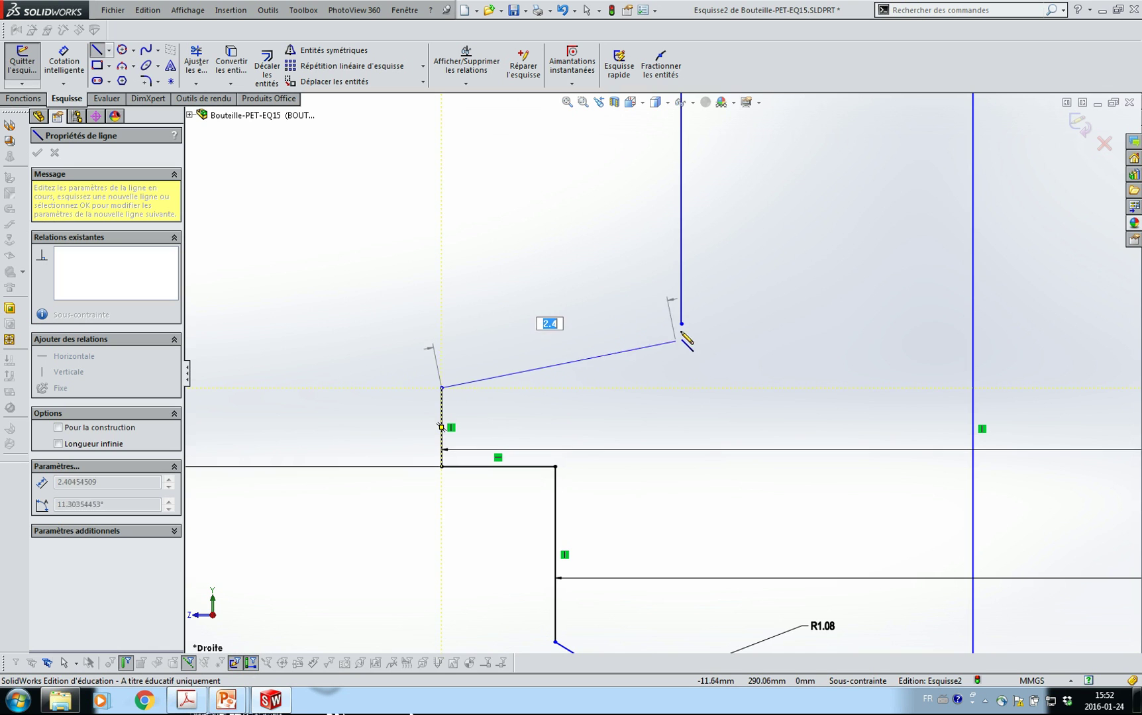
{"action": "left_click", "coordinate": [682, 349]}
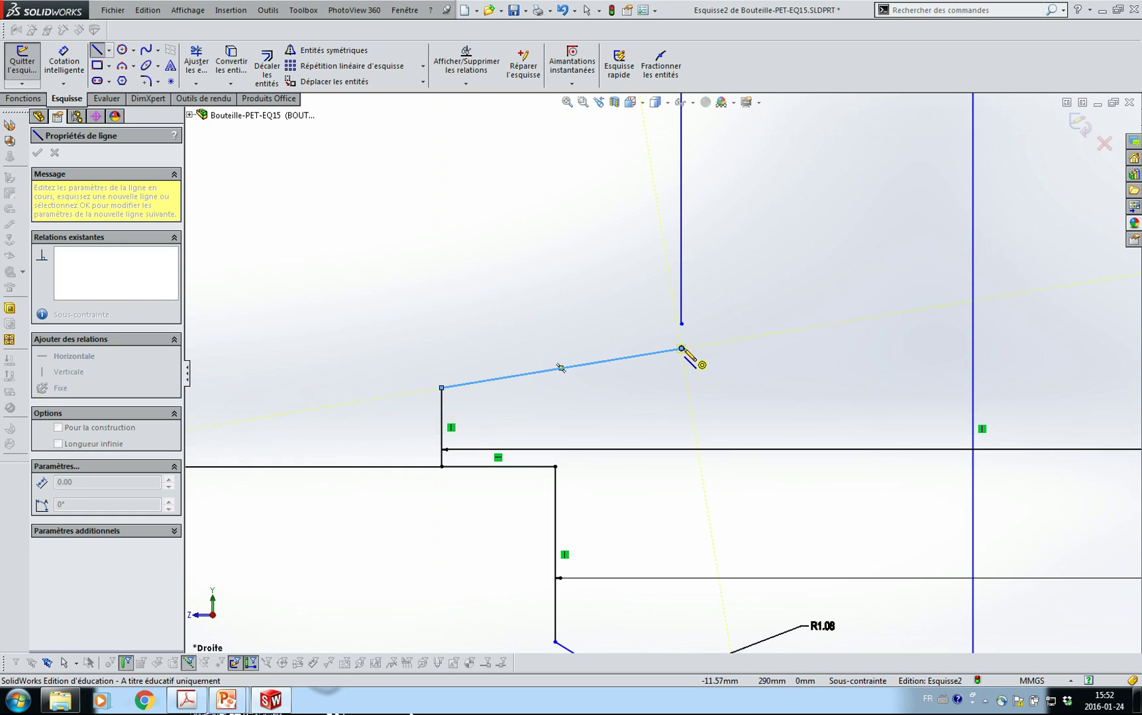
{"action": "key", "text": "Escape"}
{"action": "key", "text": "Escape"}
{"action": "mouse_move", "coordinate": [682, 348]}
{"action": "left_mouse_down"}
{"action": "mouse_move", "coordinate": [682, 326]}
{"action": "mouse_move", "coordinate": [677, 350]}
{"action": "mouse_move", "coordinate": [682, 341]}
{"action": "left_mouse_up"}
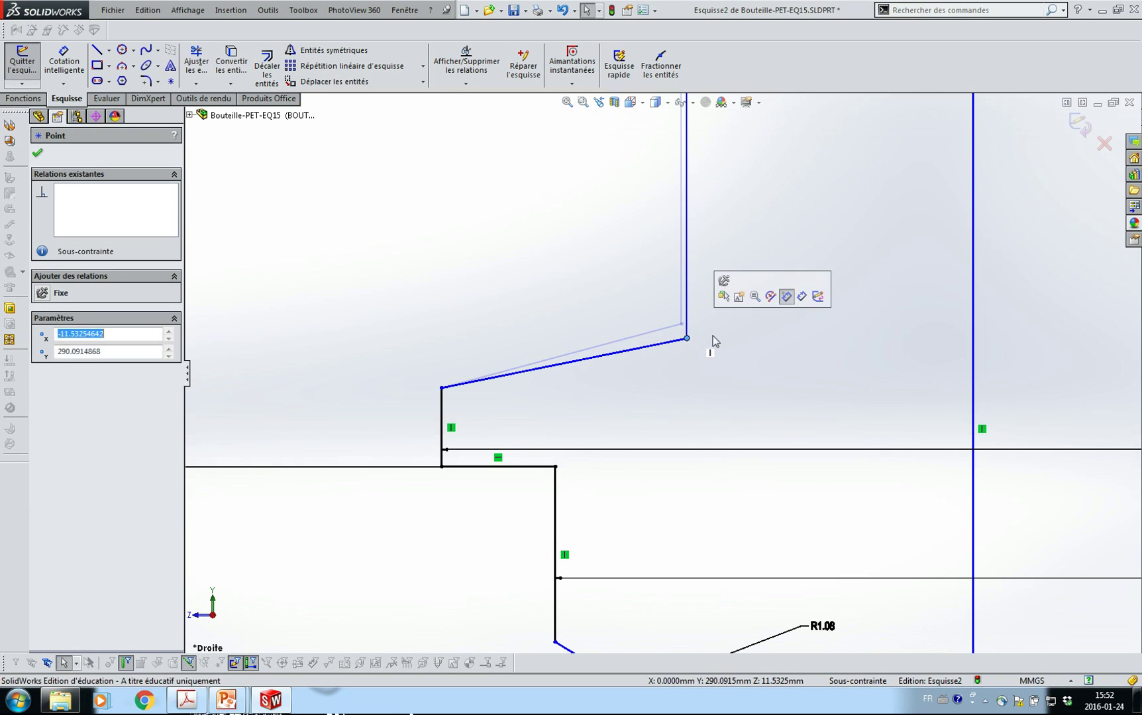
Dimension the angle between the upper flange's underside and its new sloped top line to 40°.
{"action": "scroll", "coordinate": [715, 332], "scroll_direction": "up", "scroll_amount": 4}
{"action": "scroll", "coordinate": [692, 366], "scroll_direction": "down", "scroll_amount": 6}
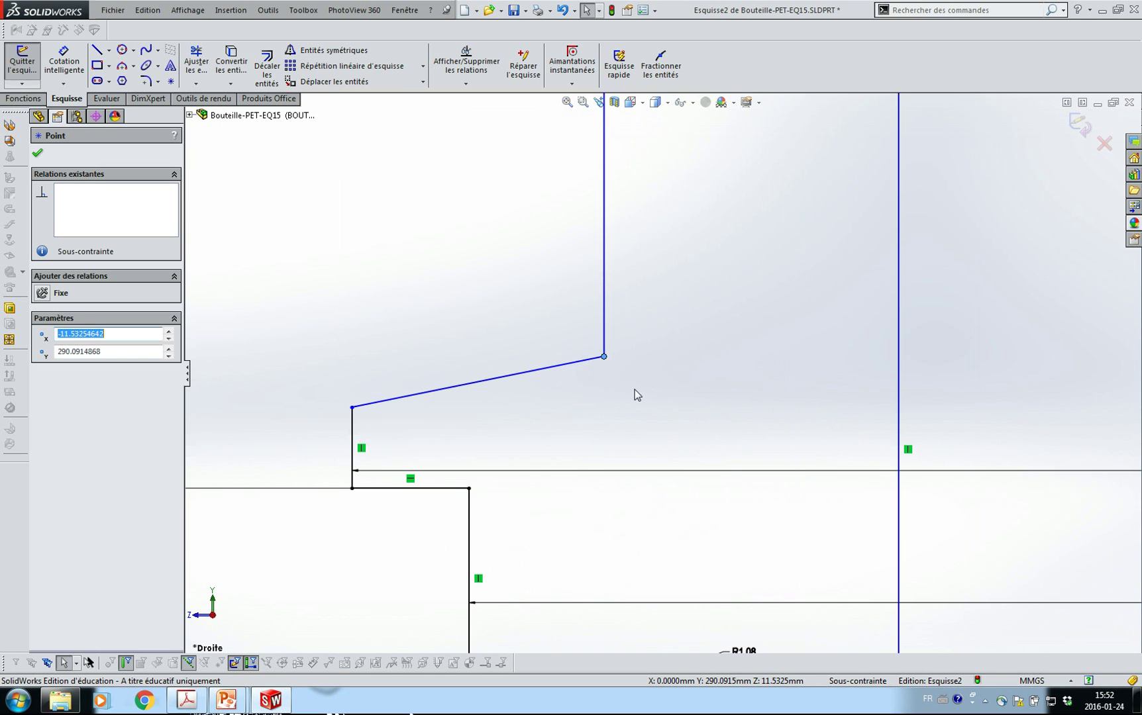
{"action": "key", "text": "s"}
{"action": "left_click", "coordinate": [483, 479]}
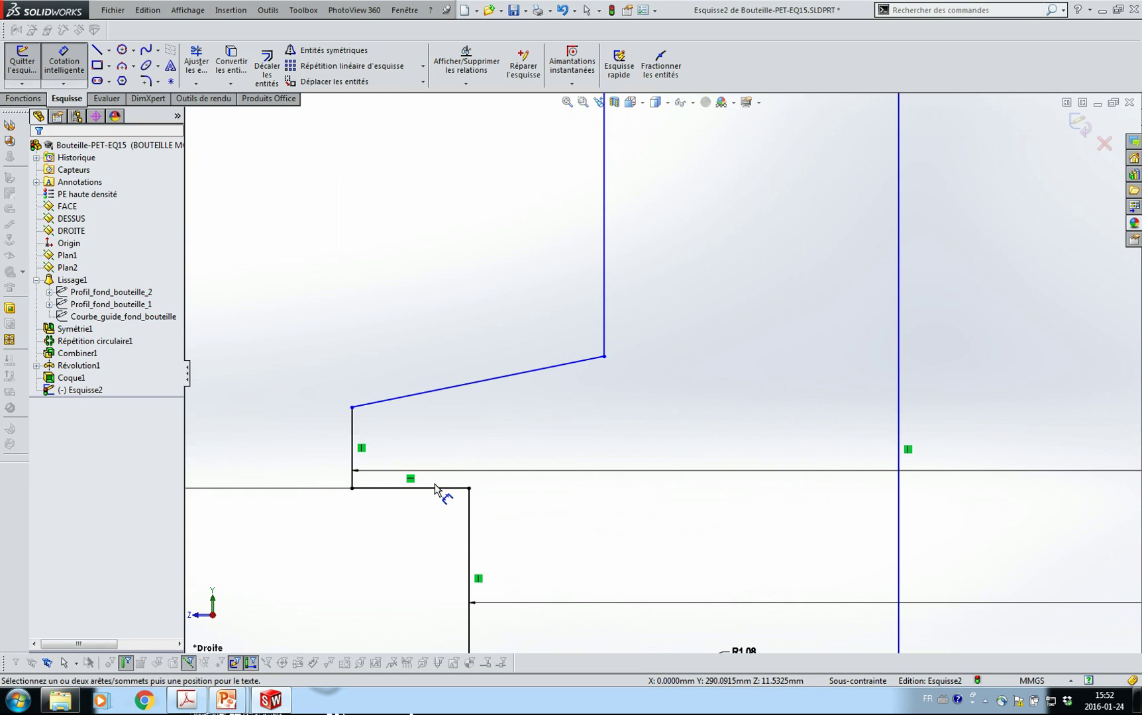
{"action": "left_click", "coordinate": [448, 489]}
{"action": "left_click", "coordinate": [463, 382]}
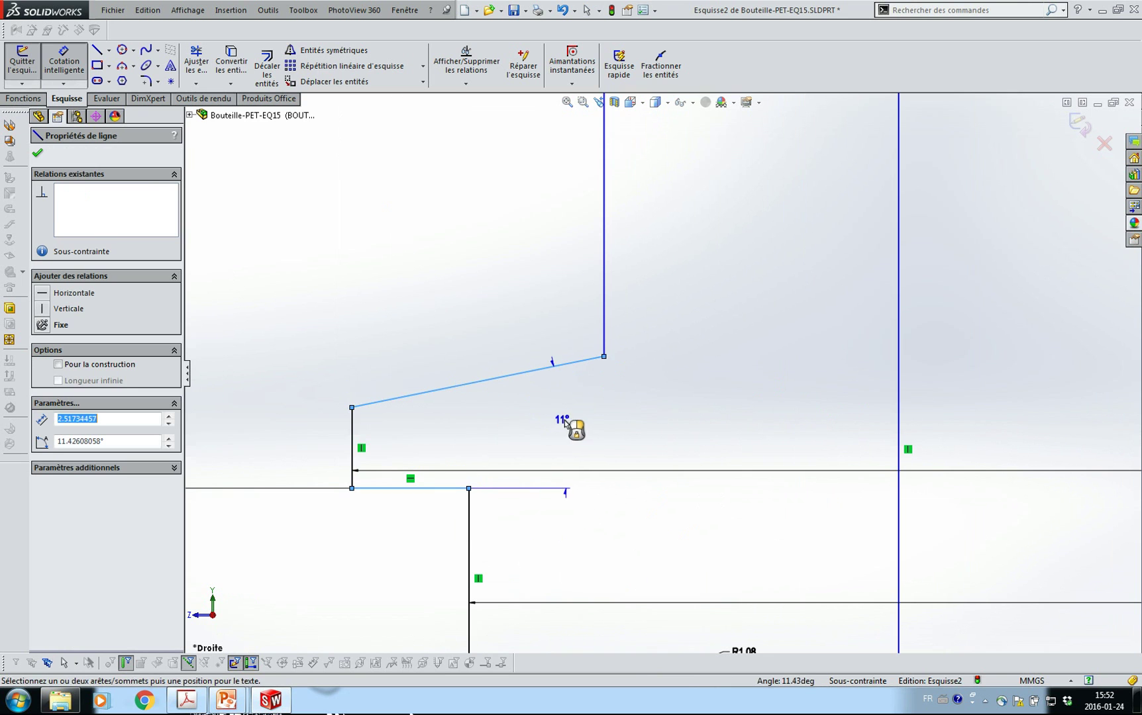
{"action": "left_click", "coordinate": [570, 427]}
{"action": "type", "text": "40"}
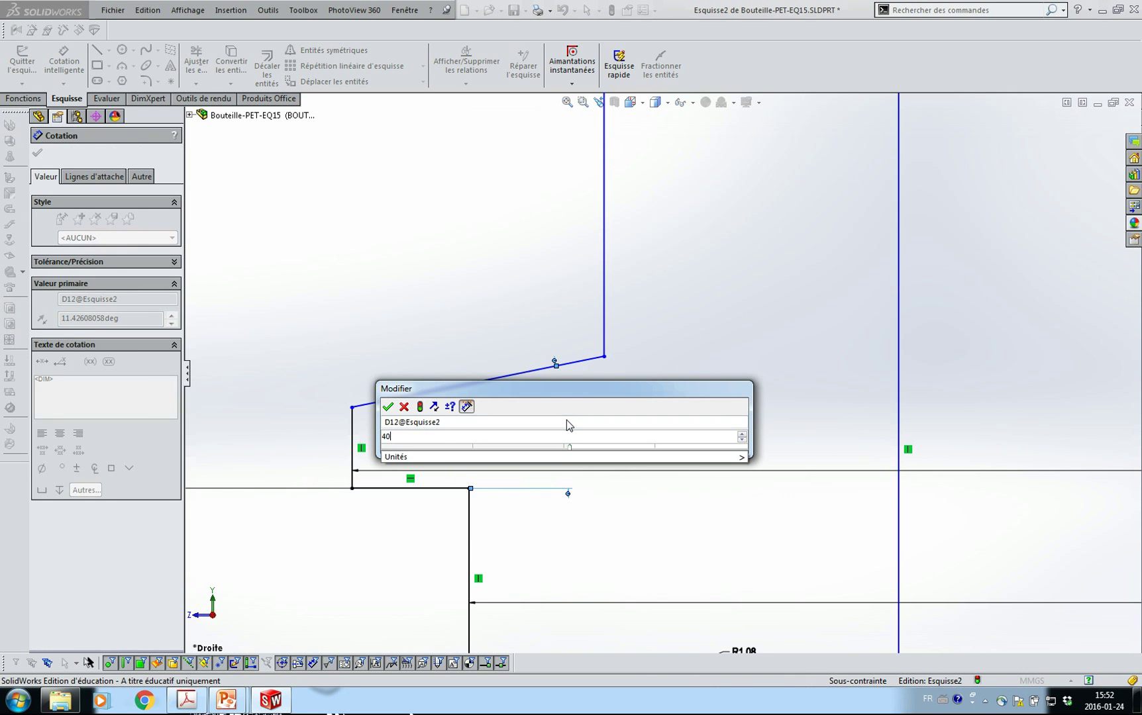
{"action": "key", "text": "Return"}
{"action": "key", "text": "Escape"}
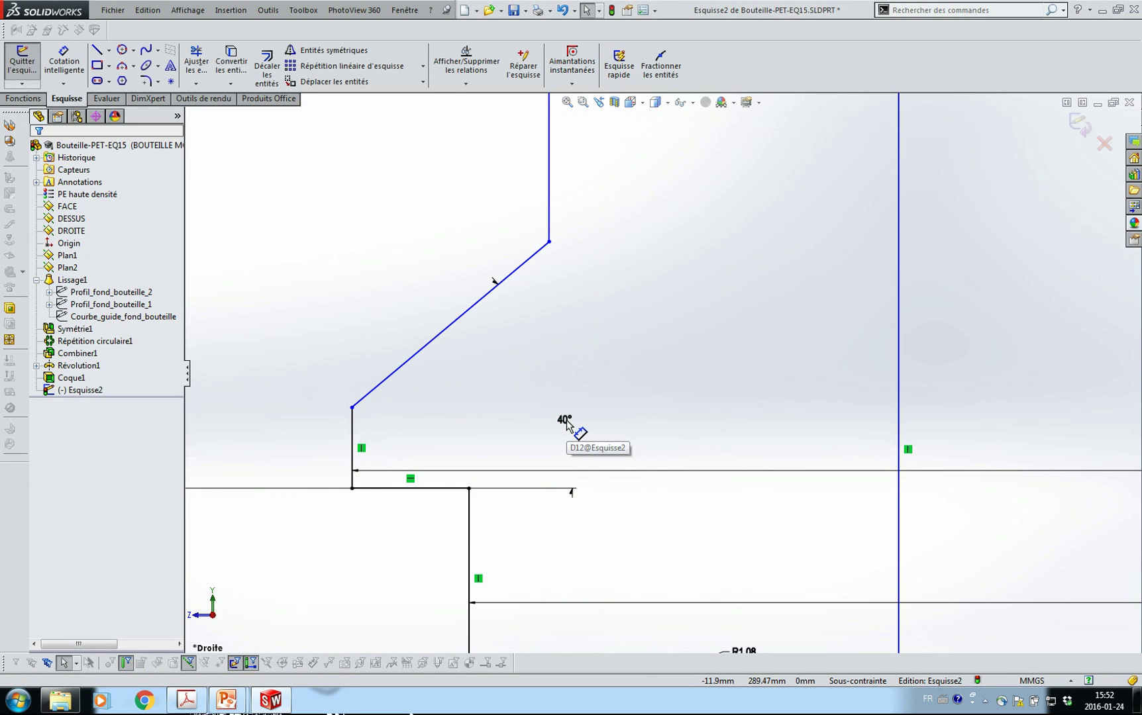
Dimension the diameter at the long outer vertical line above the upper flange about the vertical construction line to 24.2 mm.
{"action": "scroll", "coordinate": [577, 434], "scroll_direction": "up", "scroll_amount": 2}
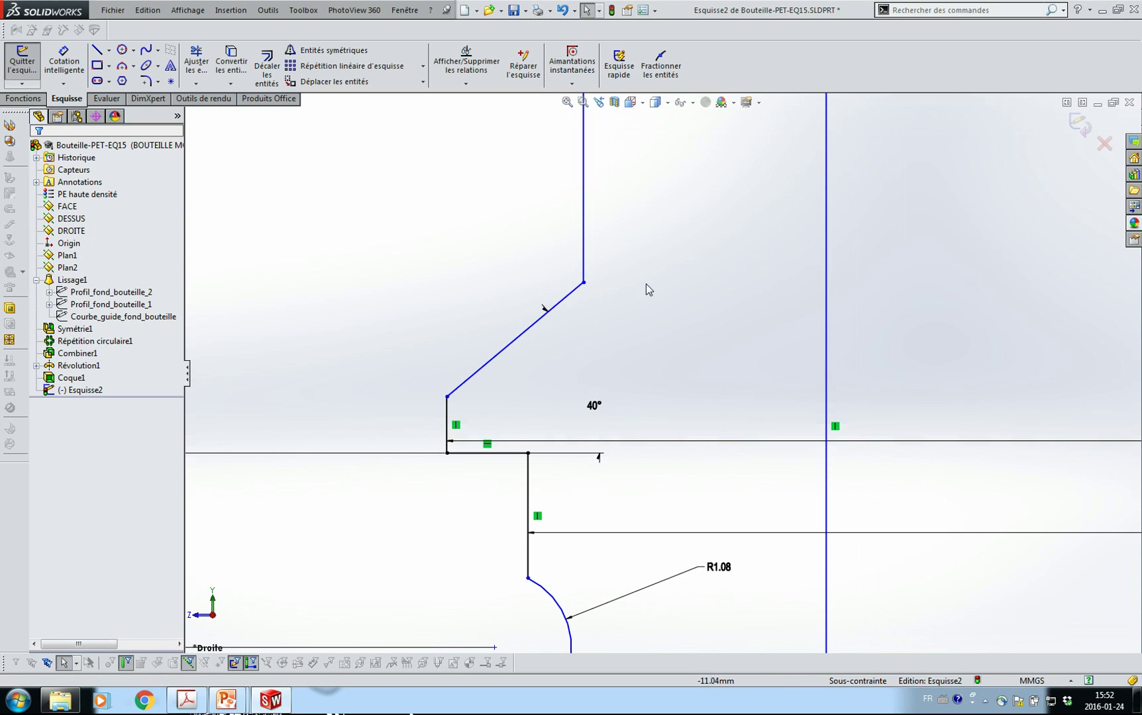
{"action": "key", "text": "s"}
{"action": "left_click", "coordinate": [663, 277]}
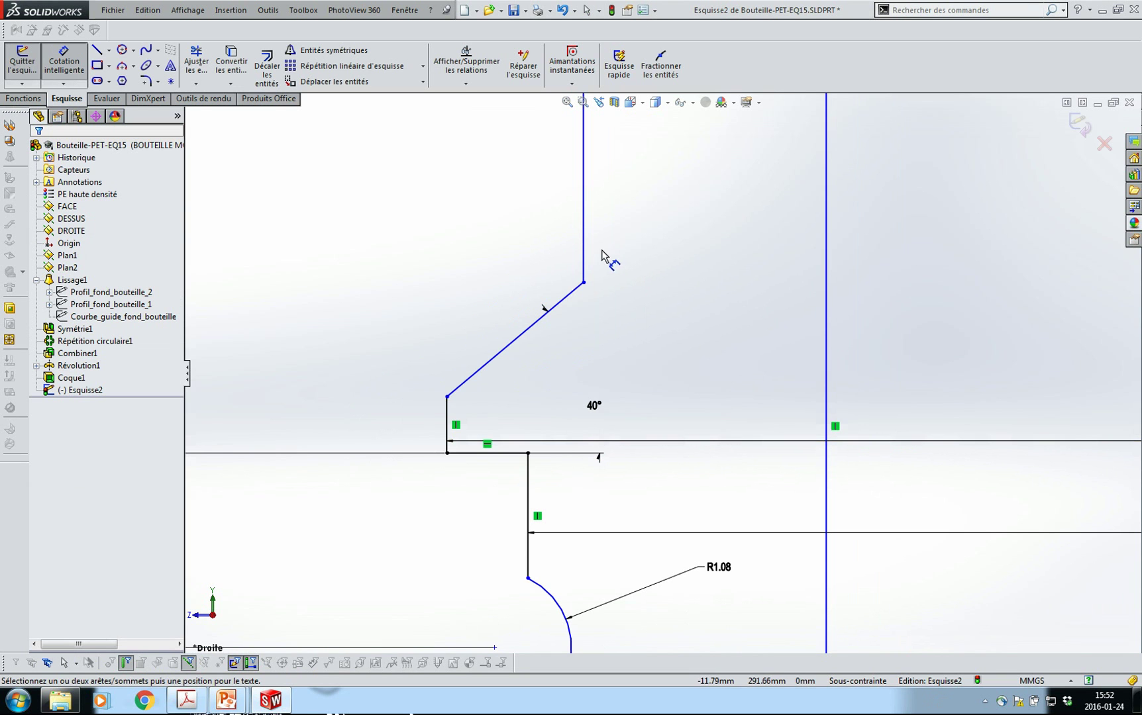
{"action": "left_click", "coordinate": [584, 255]}
{"action": "scroll", "coordinate": [905, 341], "scroll_direction": "up", "scroll_amount": 5}
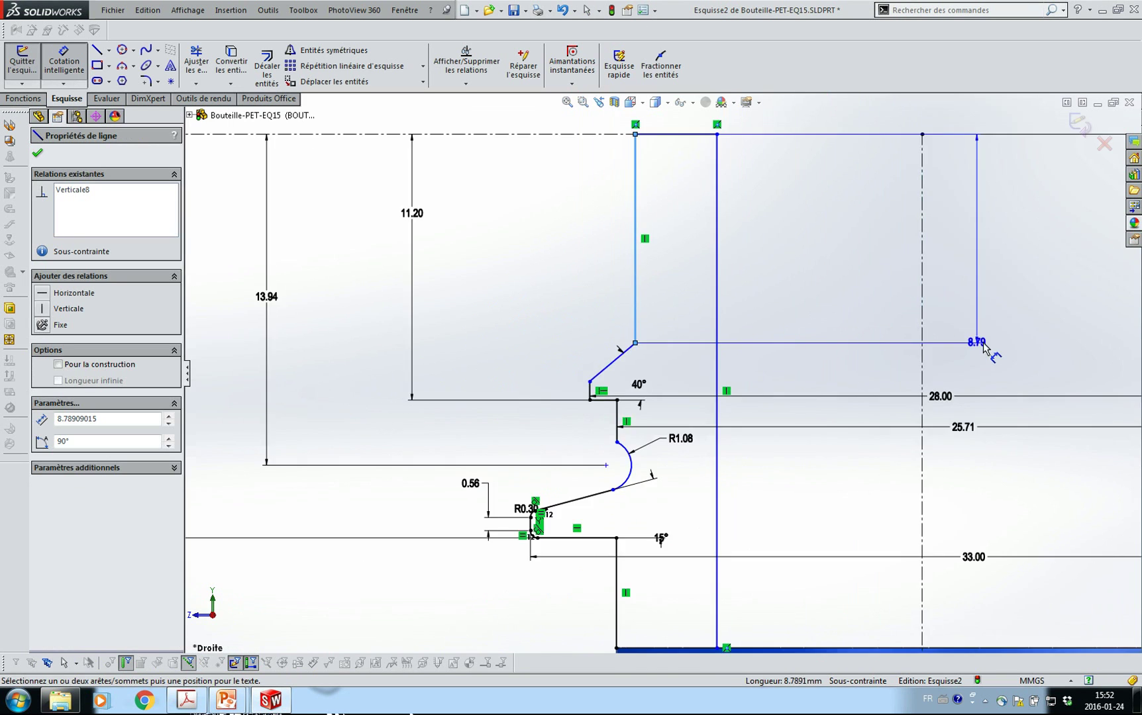
{"action": "left_click", "coordinate": [923, 334]}
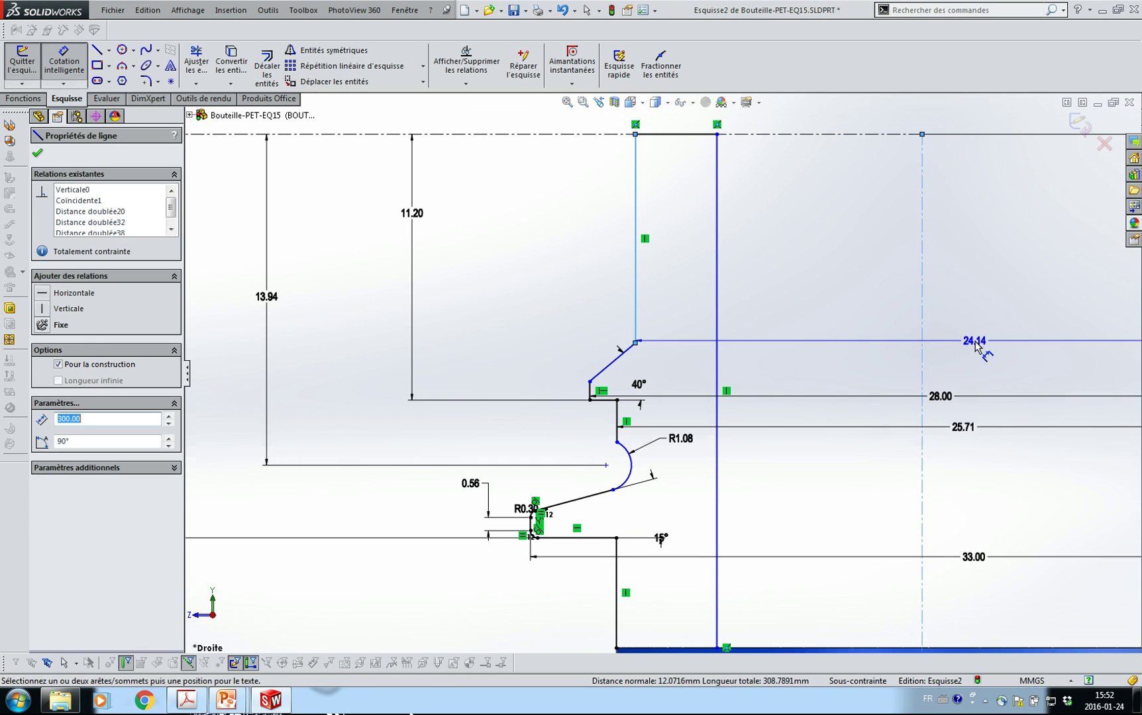
{"action": "left_click", "coordinate": [972, 351]}
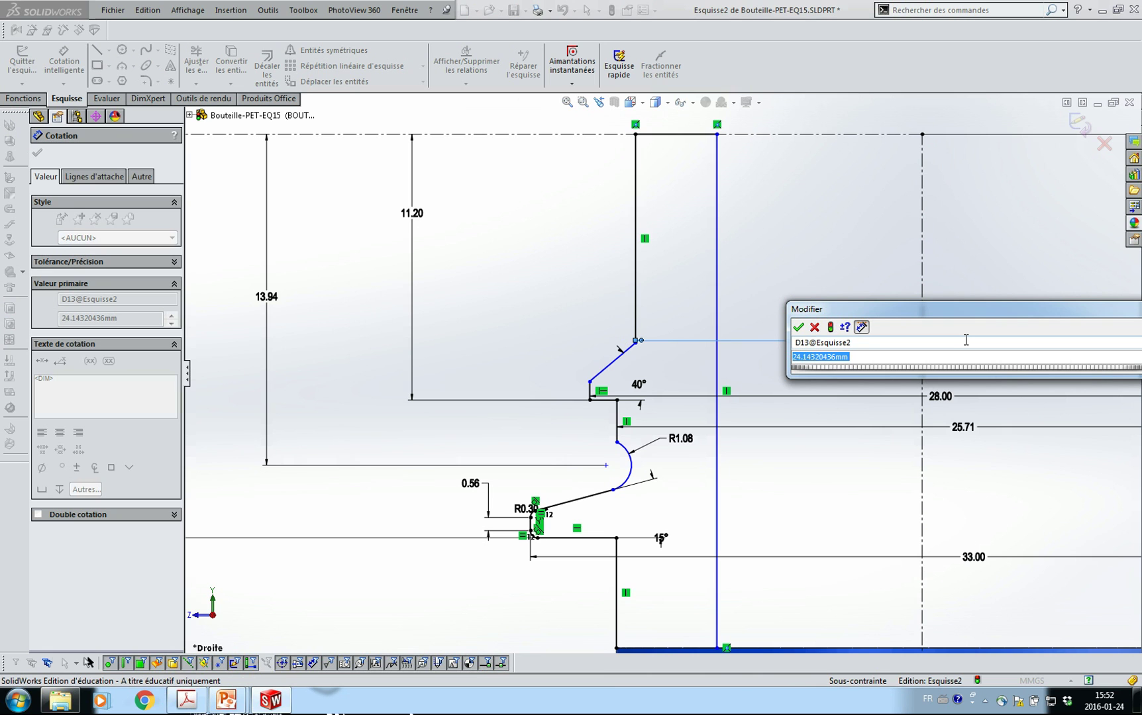
{"action": "type", "text": "24.2"}
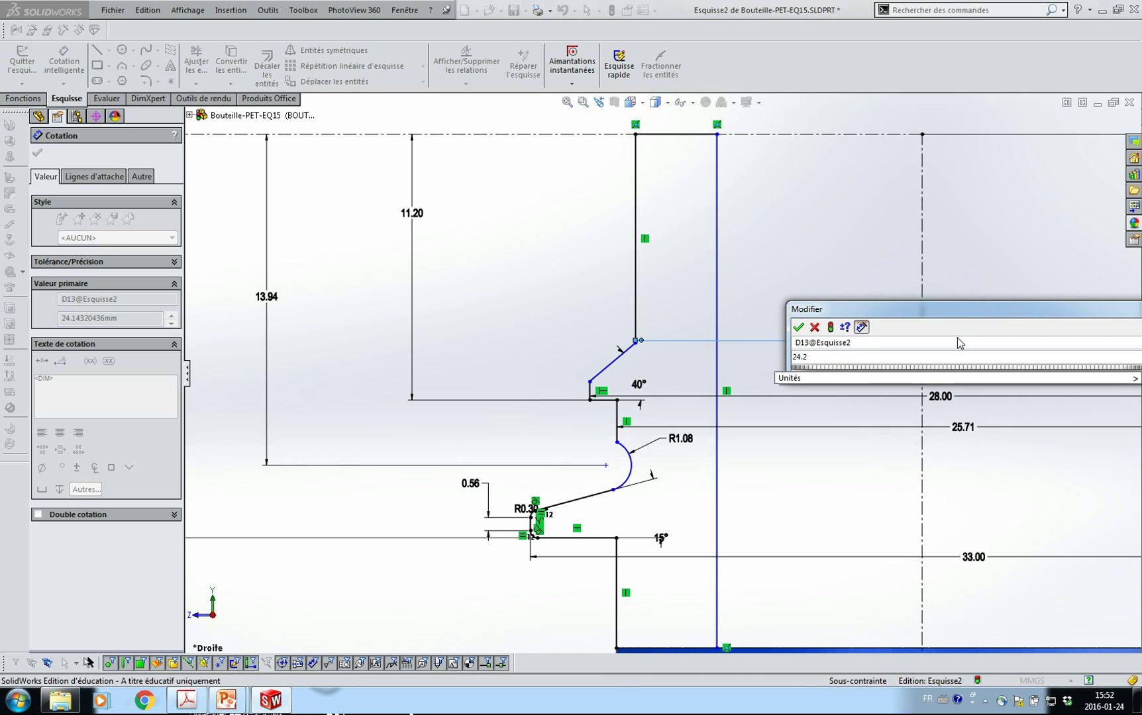
{"action": "key", "text": "Return"}
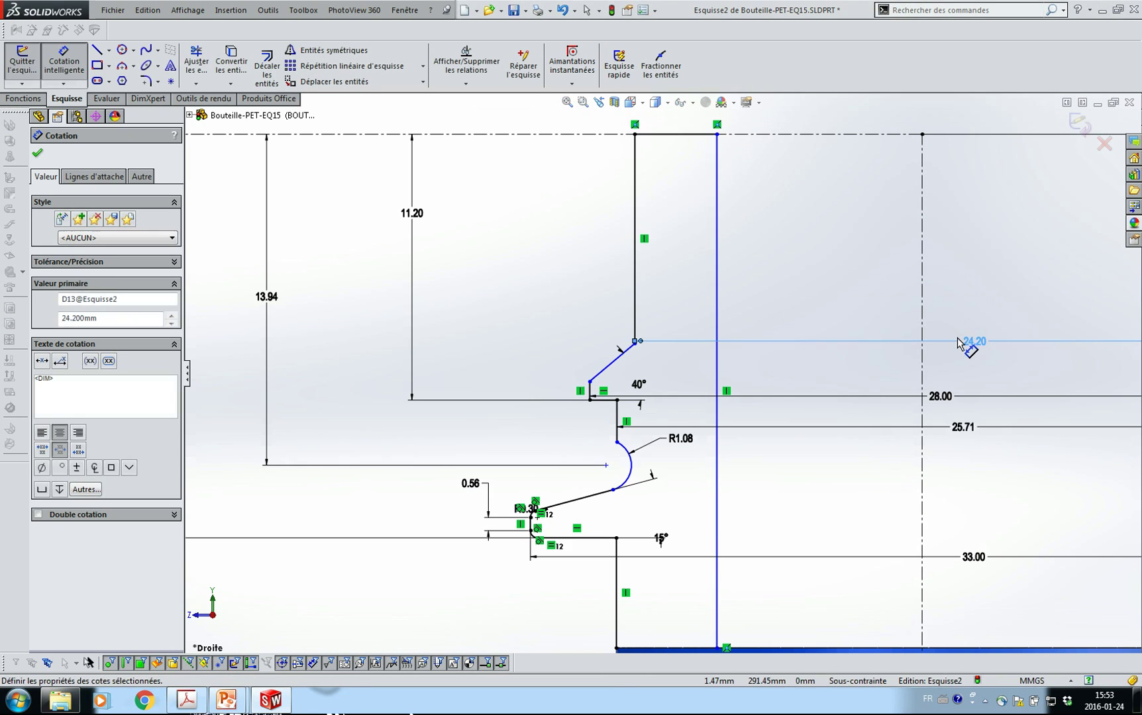
{"action": "key", "text": "Escape"}
{"action": "key", "text": "Escape"}
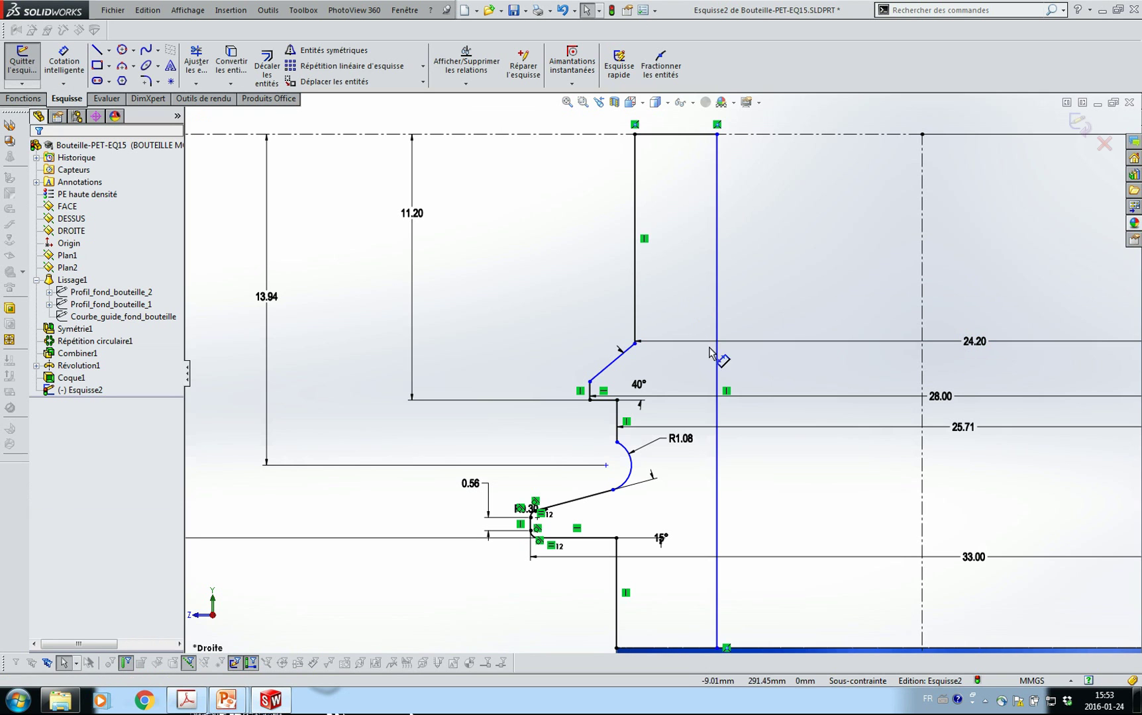
Move the lower endpoint of the 40° sloped line slightly up to lengthen the upper flange's short vertical edge.
{"action": "scroll", "coordinate": [618, 392], "scroll_direction": "down", "scroll_amount": 4}
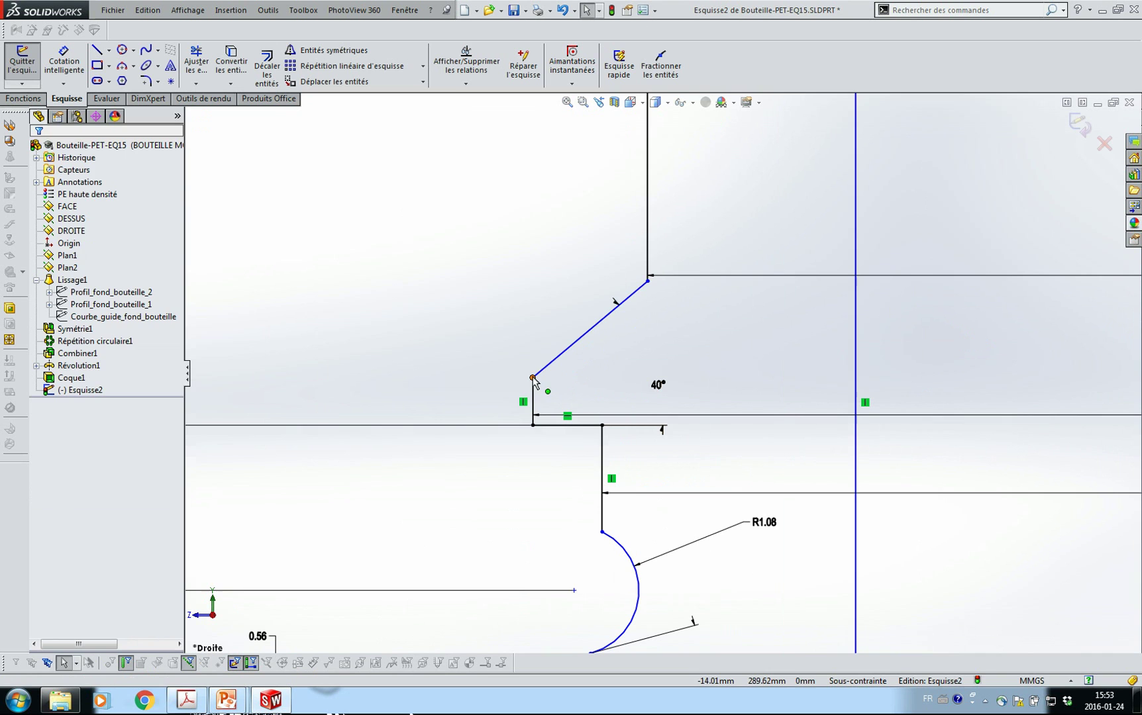
{"action": "mouse_move", "coordinate": [534, 378]}
{"action": "left_mouse_down"}
{"action": "mouse_move", "coordinate": [544, 303]}
{"action": "mouse_move", "coordinate": [545, 369]}
{"action": "left_mouse_up"}
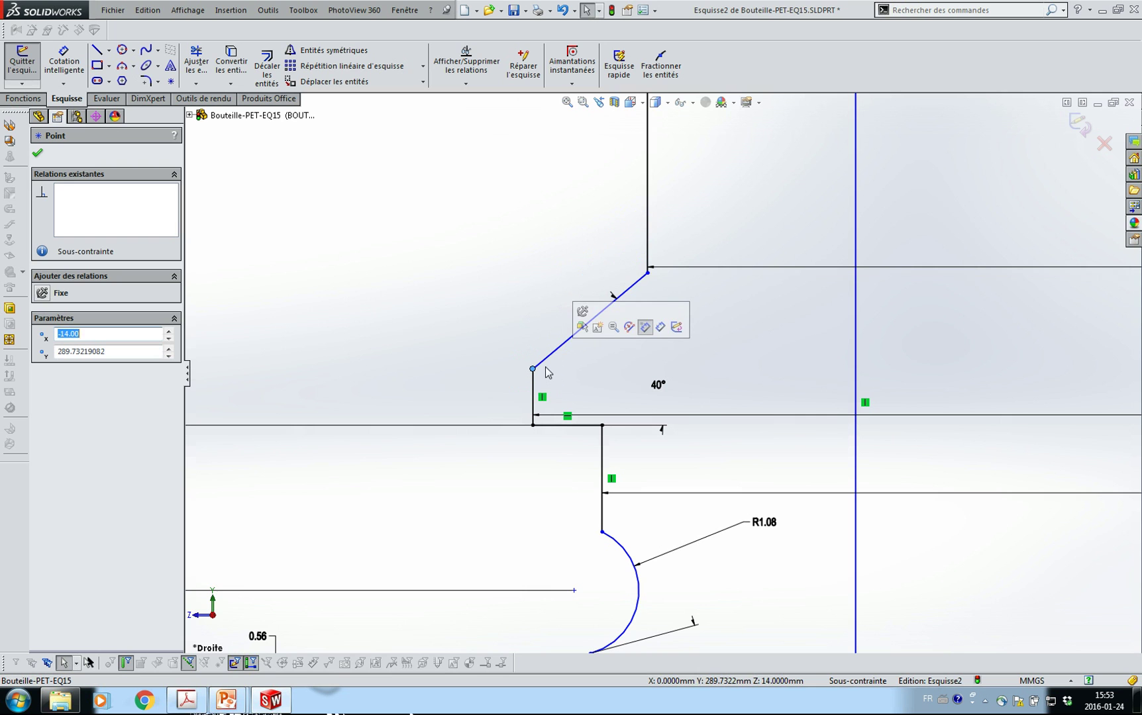
Switch to the PCO-1881 PDF drawing and examine Detail F for the height of the upper flange's vertical edge.
{"action": "left_click", "coordinate": [186, 700]}
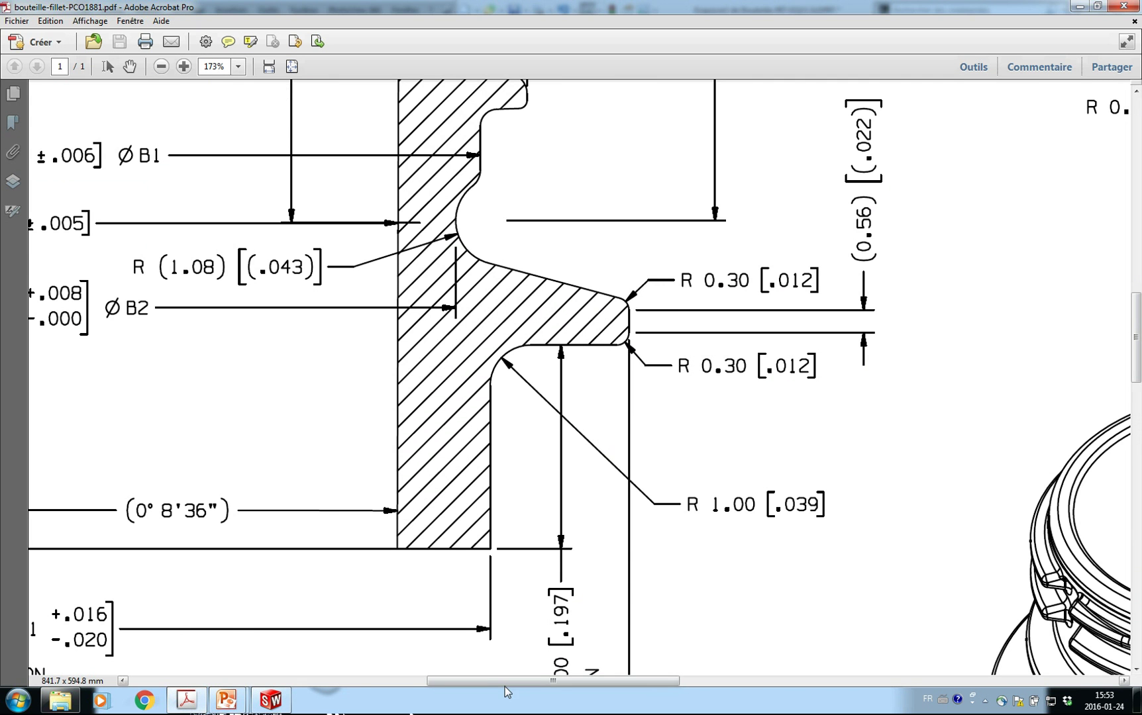
{"action": "left_click_drag", "start_coordinate": [500, 690], "coordinate": [216, 661]}
{"action": "left_click", "coordinate": [215, 661]}
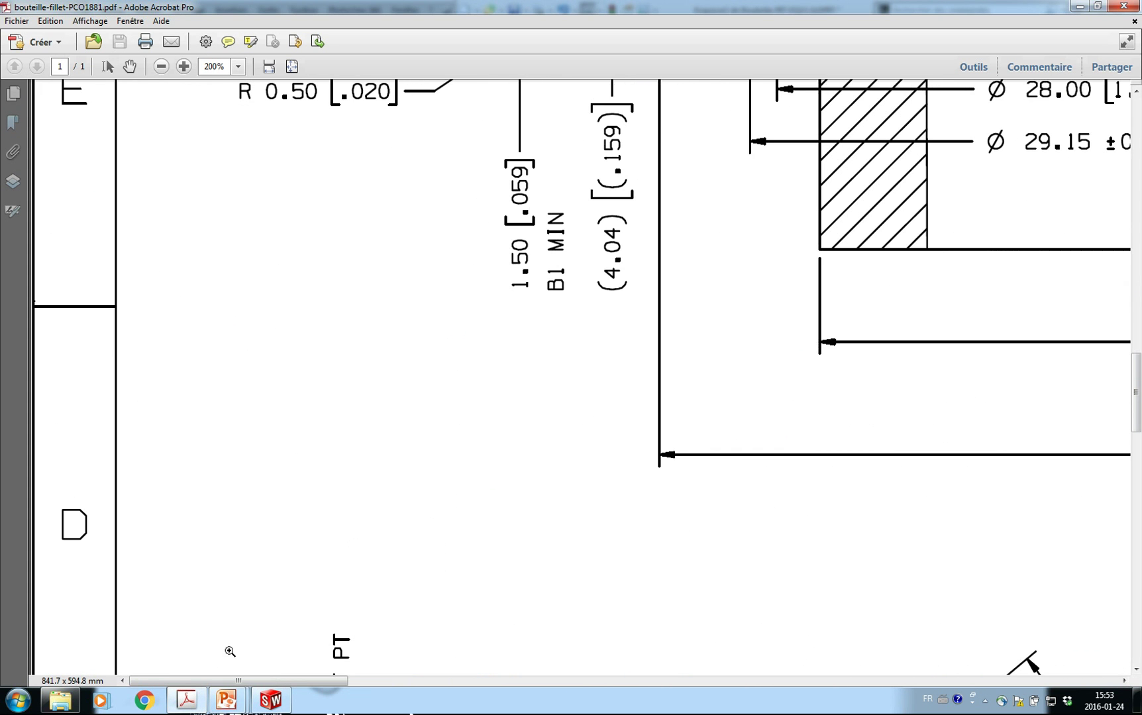
{"action": "scroll", "coordinate": [636, 261], "scroll_direction": "up", "scroll_amount": 5}
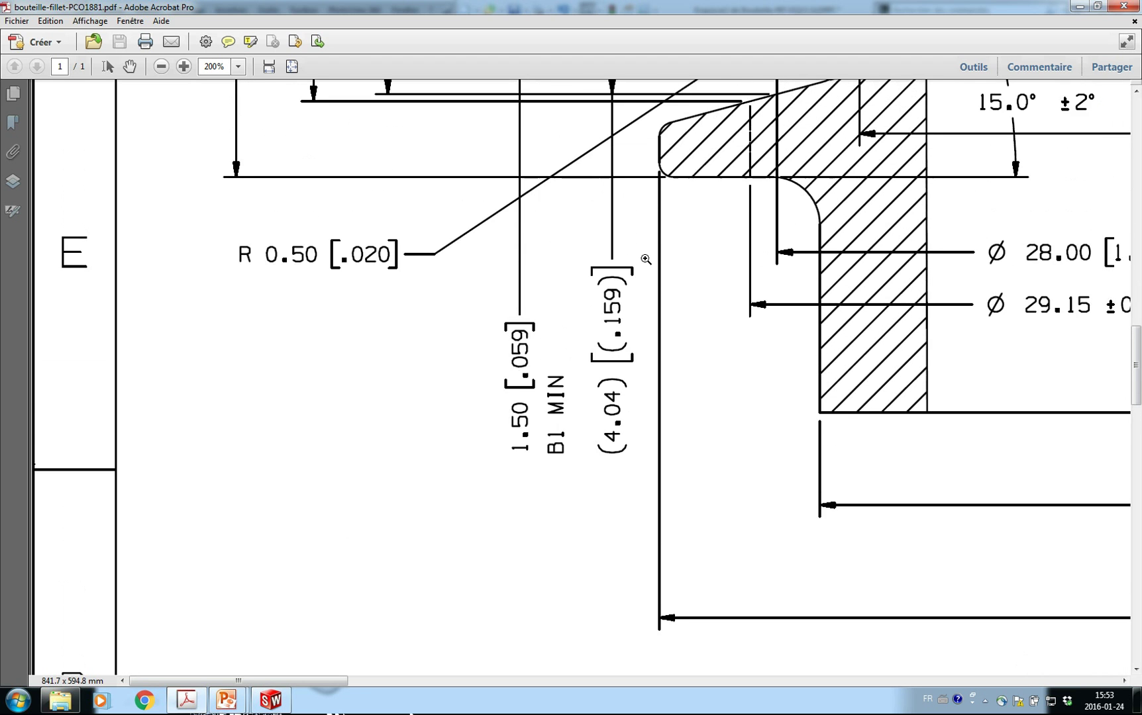
{"action": "scroll", "coordinate": [881, 142], "scroll_direction": "up", "scroll_amount": 2}
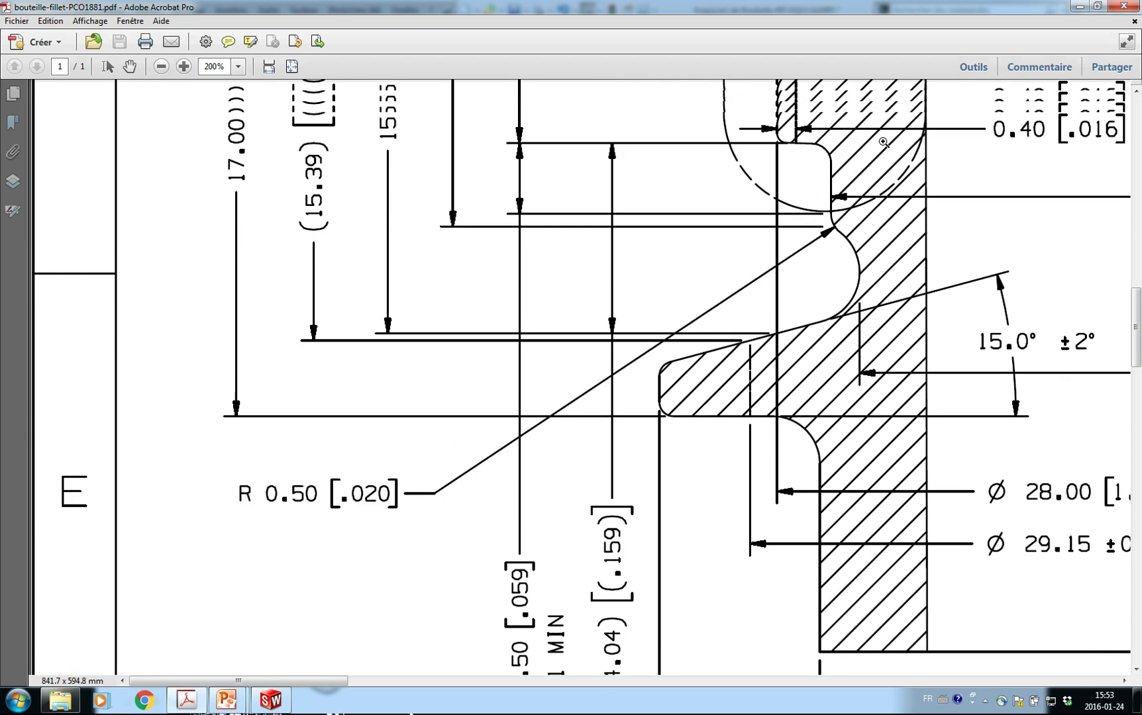
{"action": "scroll", "coordinate": [780, 352], "scroll_direction": "down", "scroll_amount": 5}
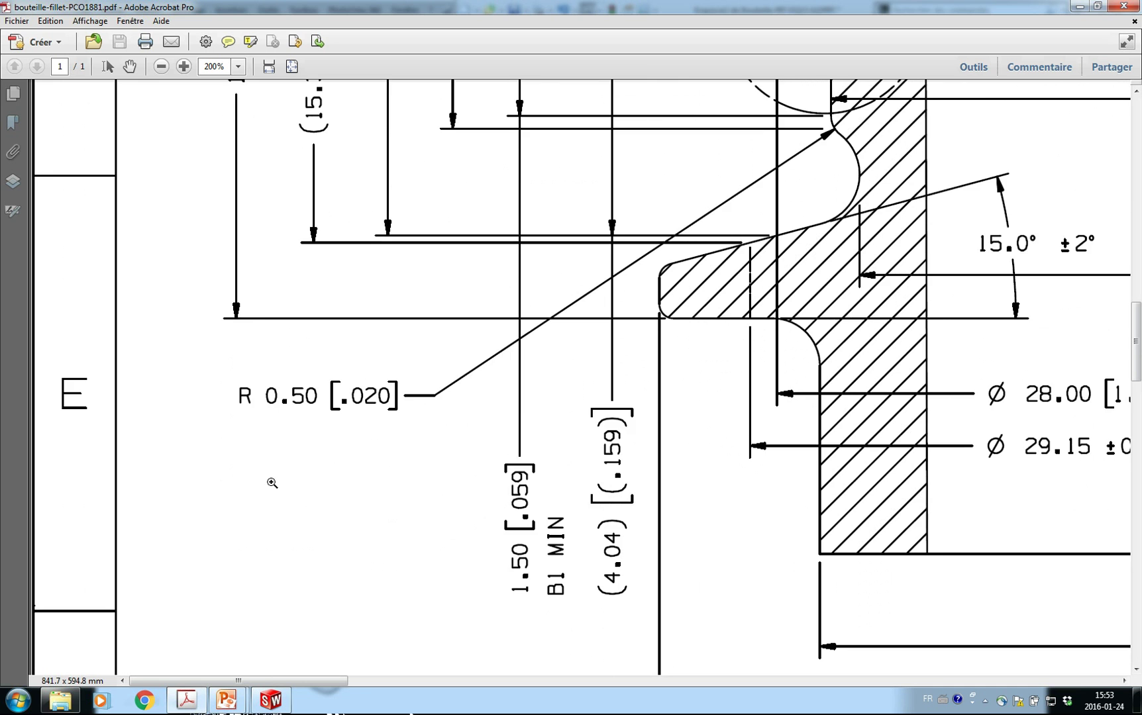
{"action": "scroll", "coordinate": [310, 533], "scroll_direction": "down", "scroll_amount": 8}
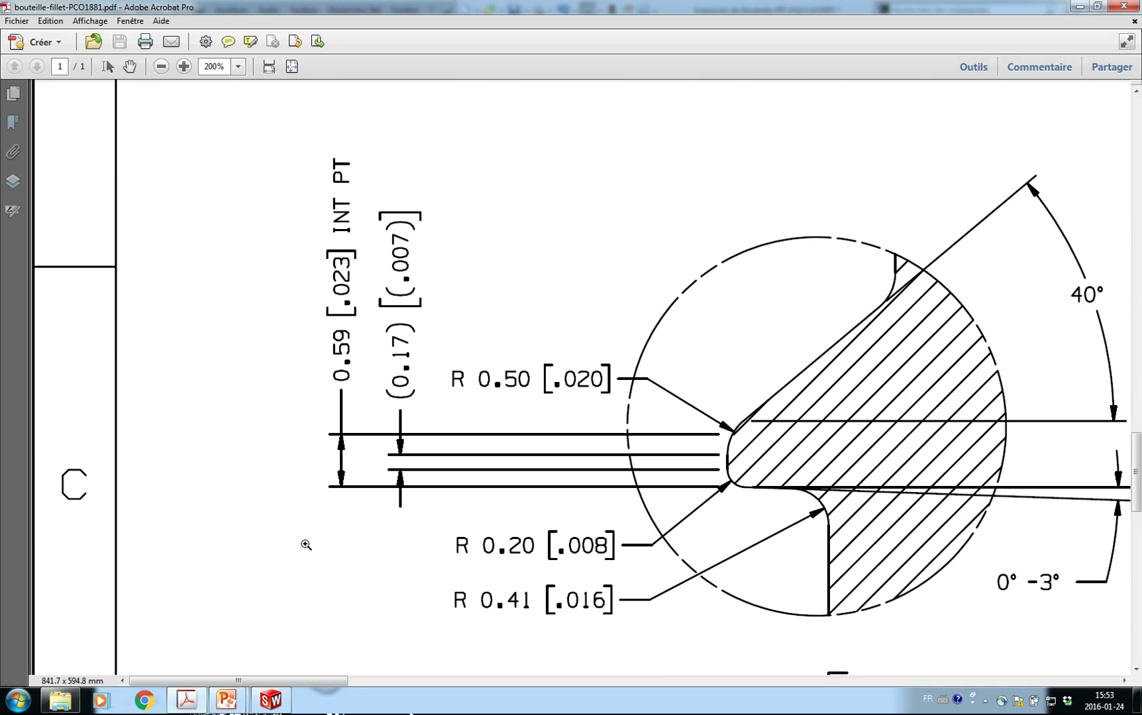
{"action": "scroll", "coordinate": [616, 630], "scroll_direction": "down", "scroll_amount": 1}
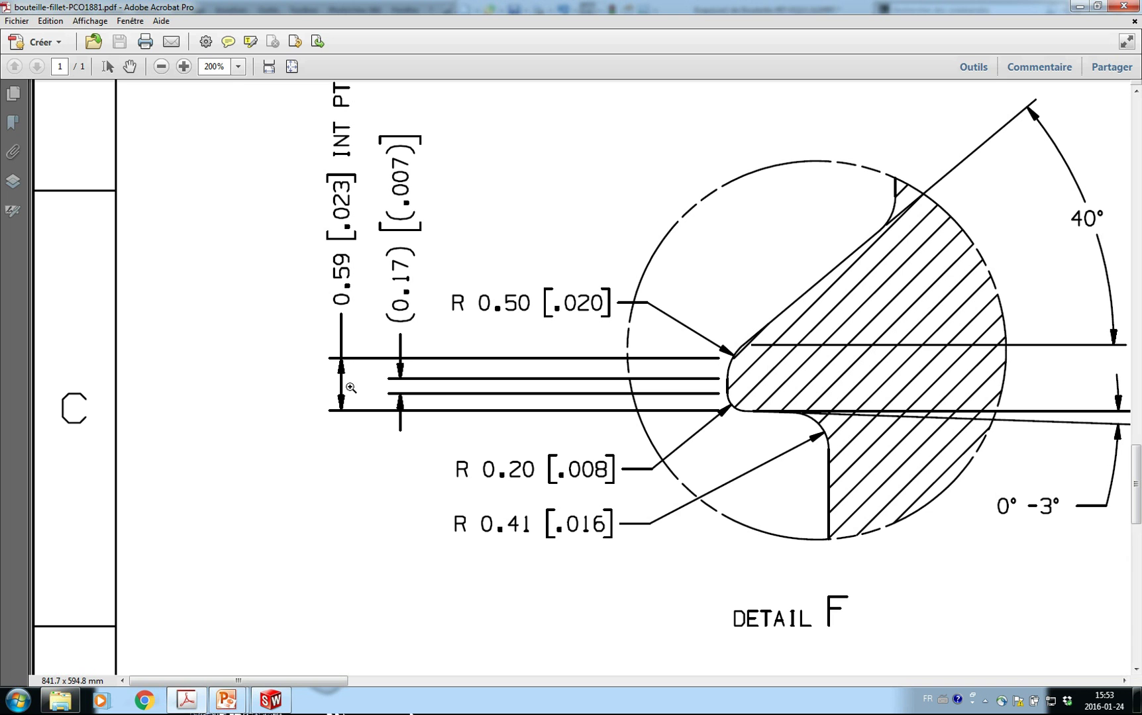
{"action": "left_click", "coordinate": [1081, 7]}
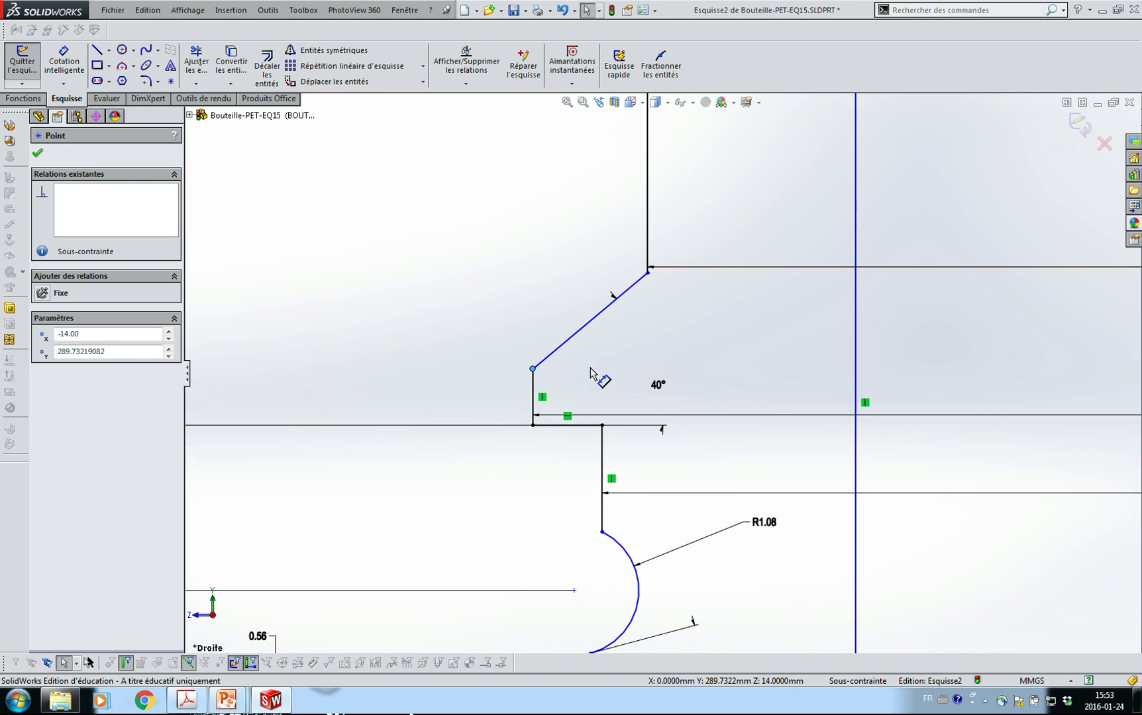
Dimension the upper flange's short vertical edge to 0.59 mm in the SOLIDWORKS sketch.
{"action": "key", "text": "s"}
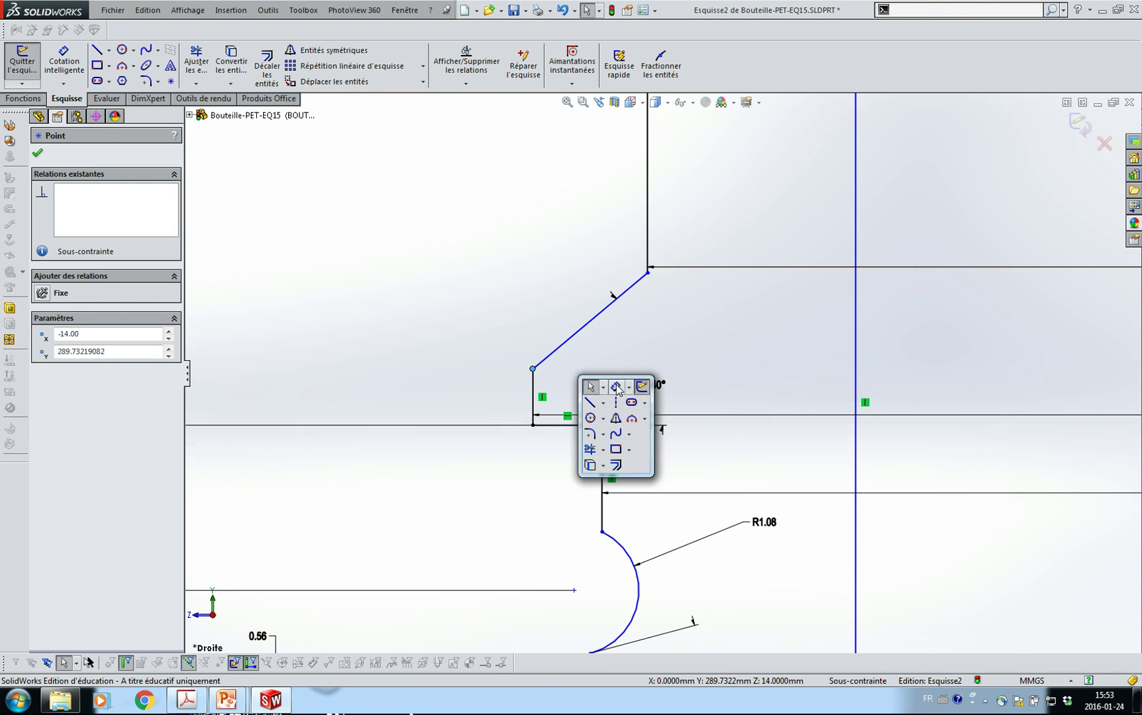
{"action": "left_click", "coordinate": [616, 388]}
{"action": "left_click", "coordinate": [534, 397]}
{"action": "left_click", "coordinate": [453, 390]}
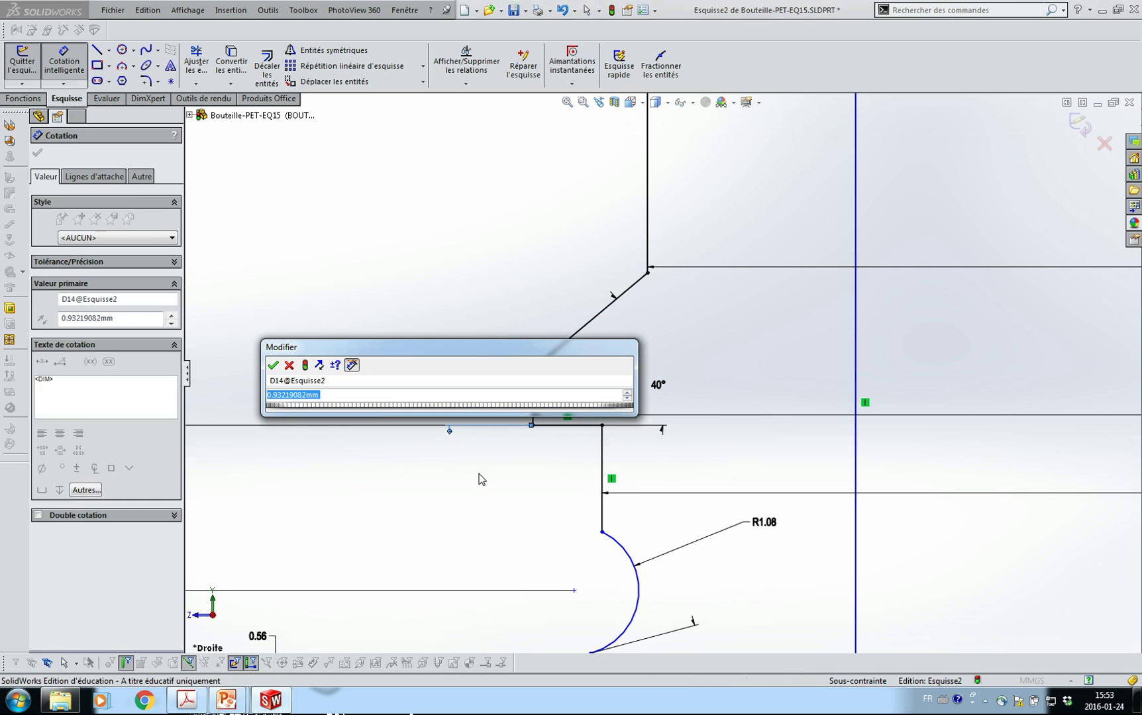
{"action": "type", "text": "0.59"}
{"action": "key", "text": "Return"}
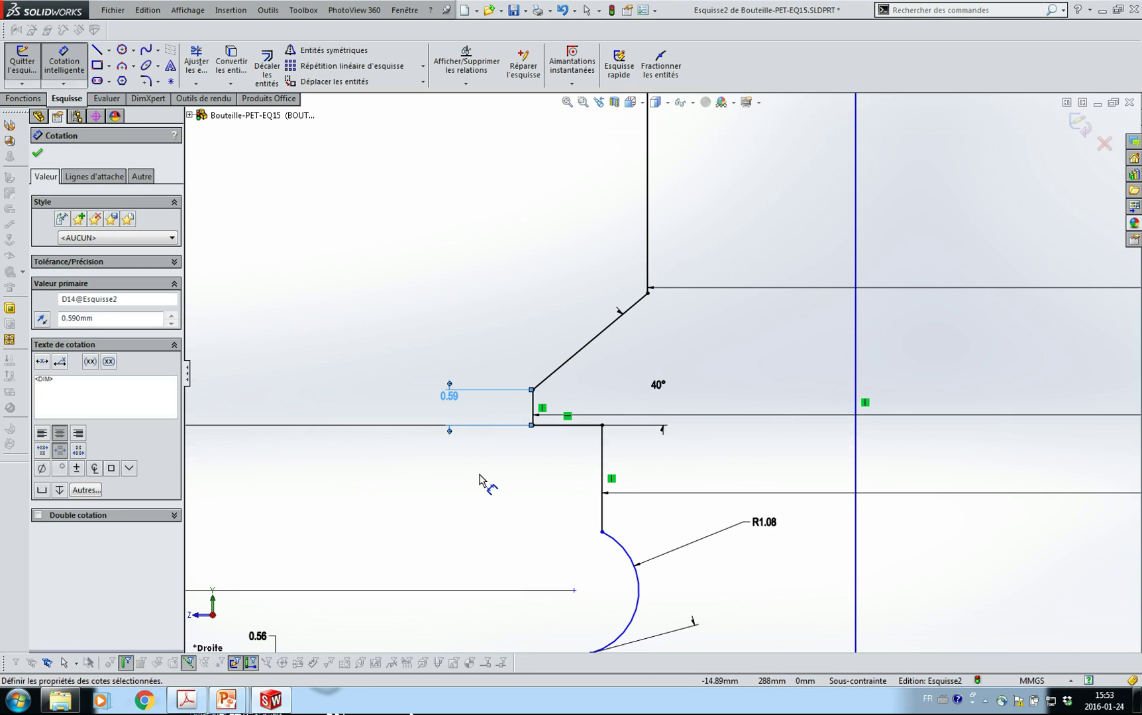
{"action": "key", "text": "Escape"}
Dimension the diameter at the innermost point of the R1.08 arc about the vertical construction line to 24.5 mm.
{"action": "scroll", "coordinate": [719, 541], "scroll_direction": "up", "scroll_amount": 3}
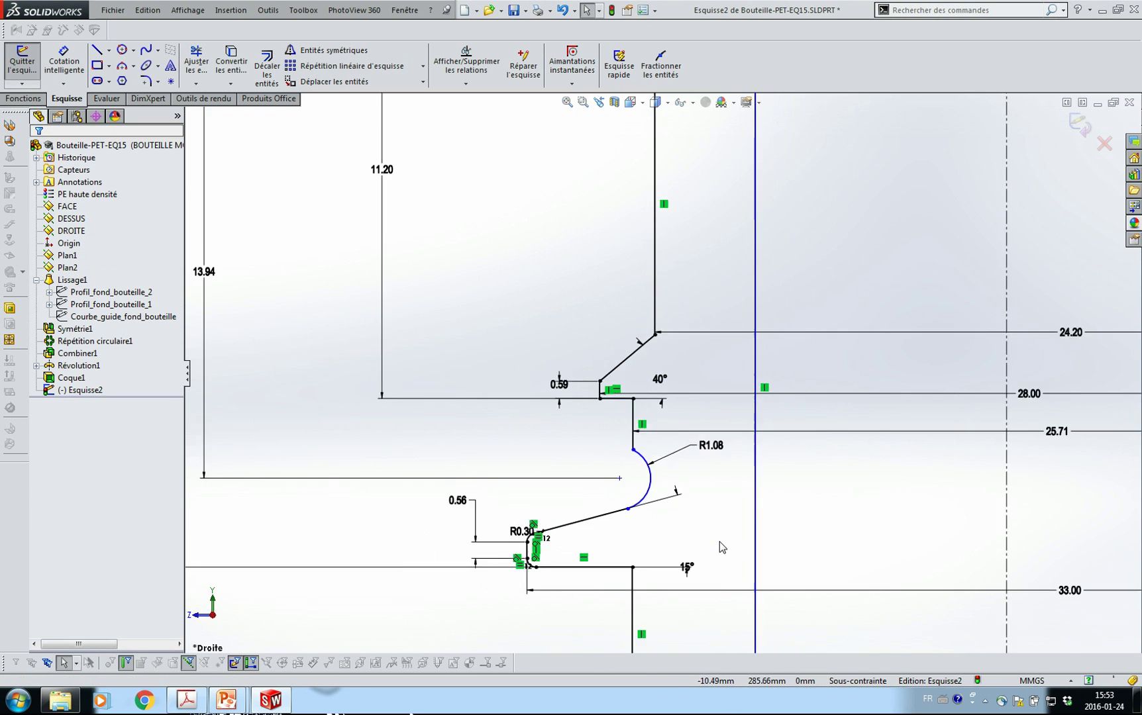
{"action": "scroll", "coordinate": [720, 542], "scroll_direction": "up", "scroll_amount": 1}
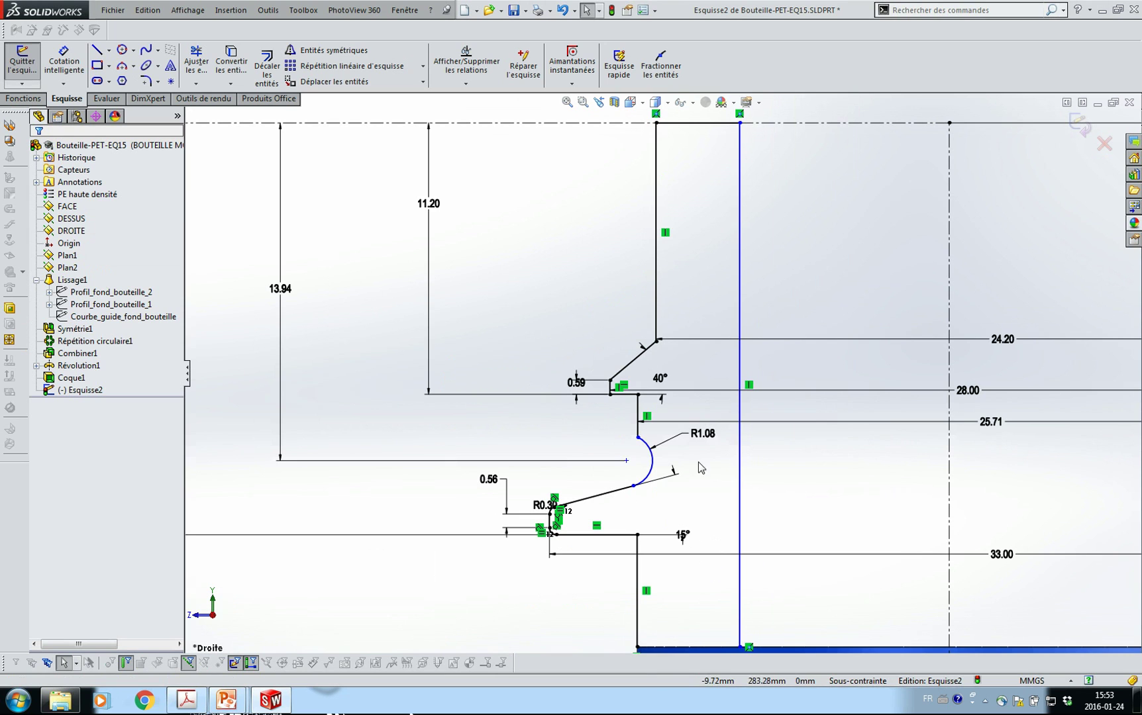
{"action": "left_click", "coordinate": [652, 464]}
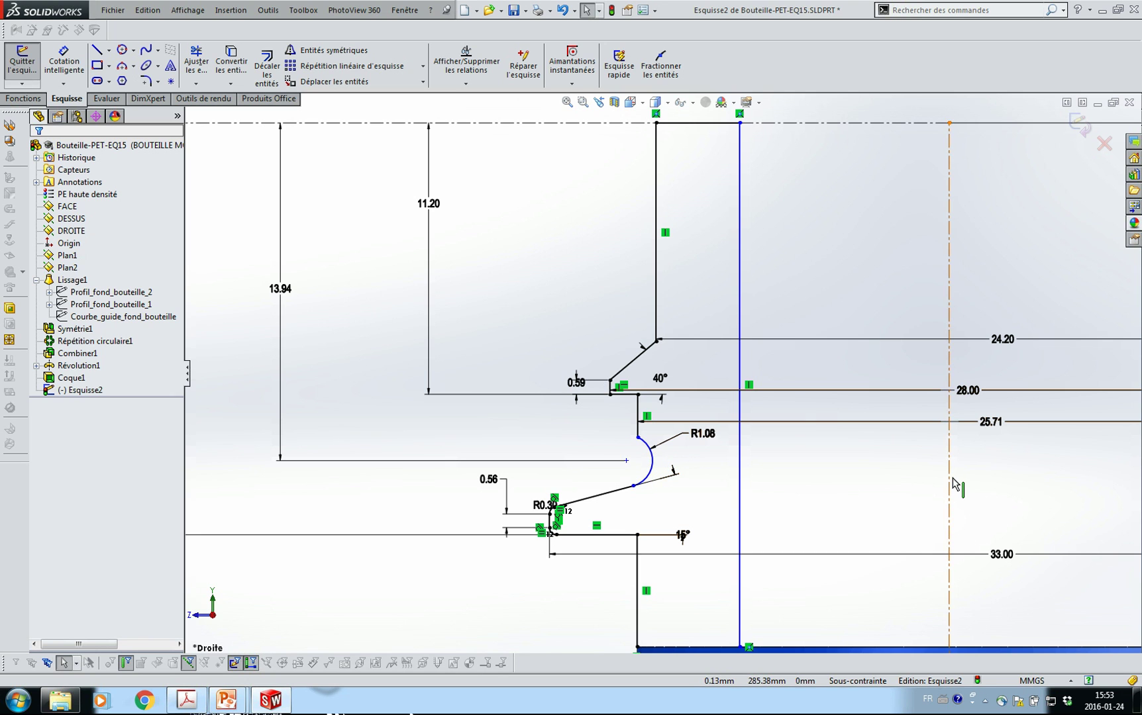
{"action": "key", "text": "s"}
{"action": "left_click", "coordinate": [873, 483]}
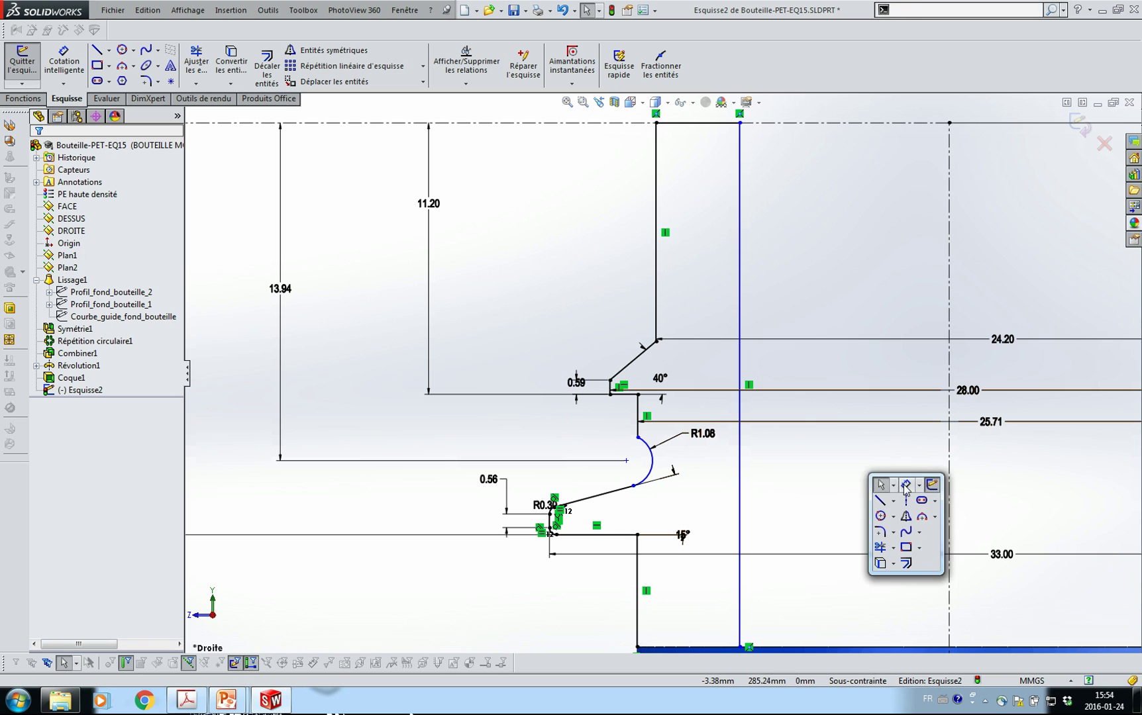
{"action": "left_click", "coordinate": [652, 464]}
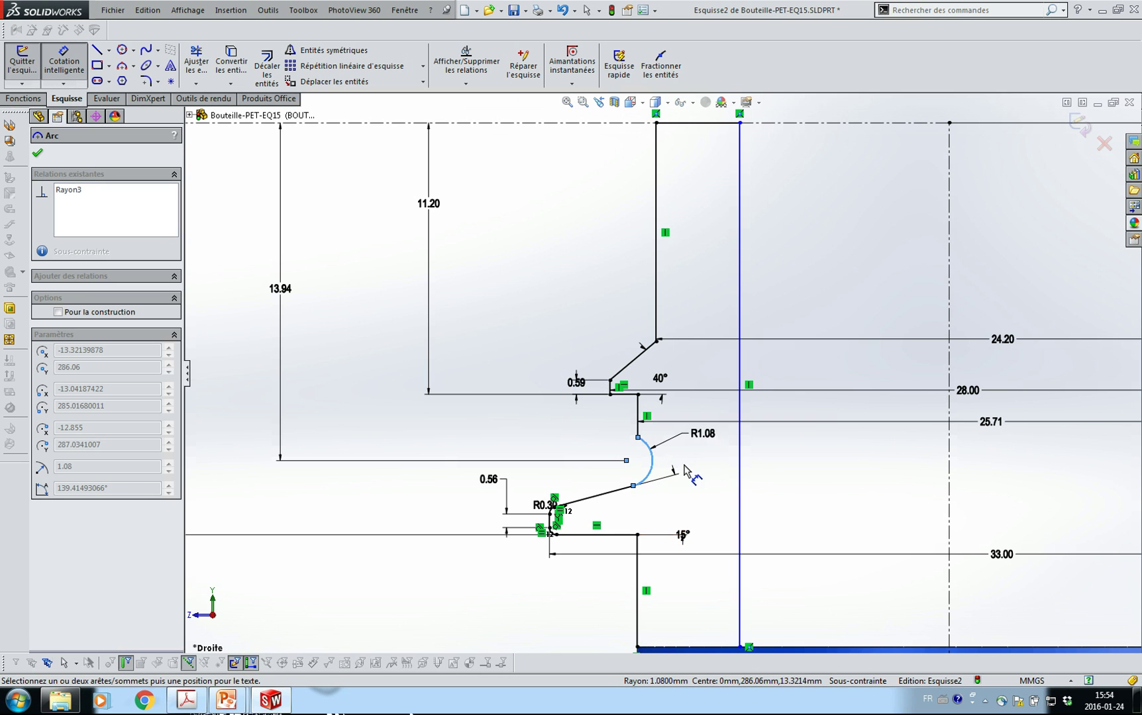
{"action": "left_click", "coordinate": [949, 493]}
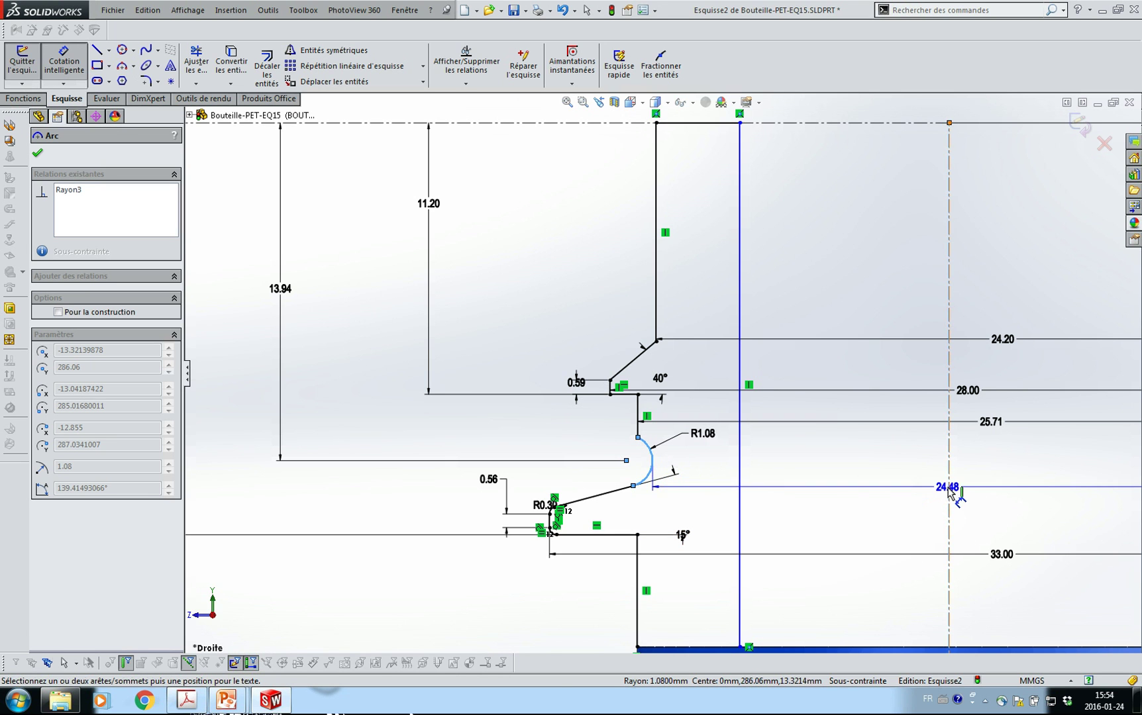
{"action": "left_click", "coordinate": [979, 492]}
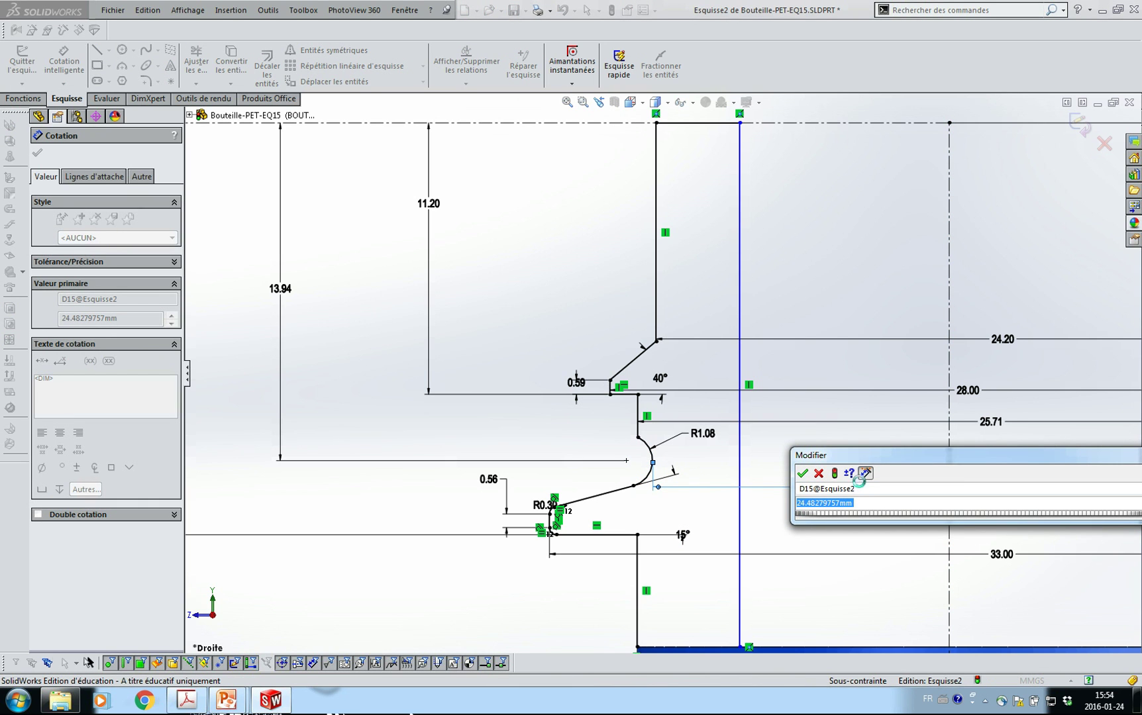
{"action": "type", "text": "24.5"}
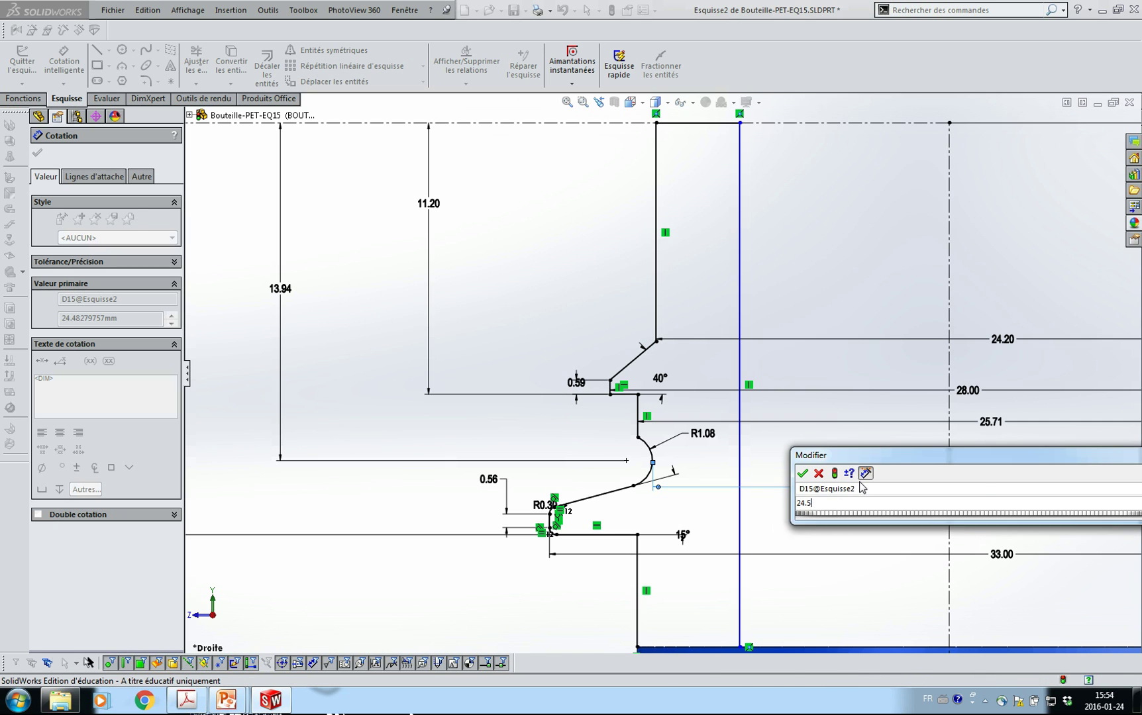
{"action": "key", "text": "Return"}
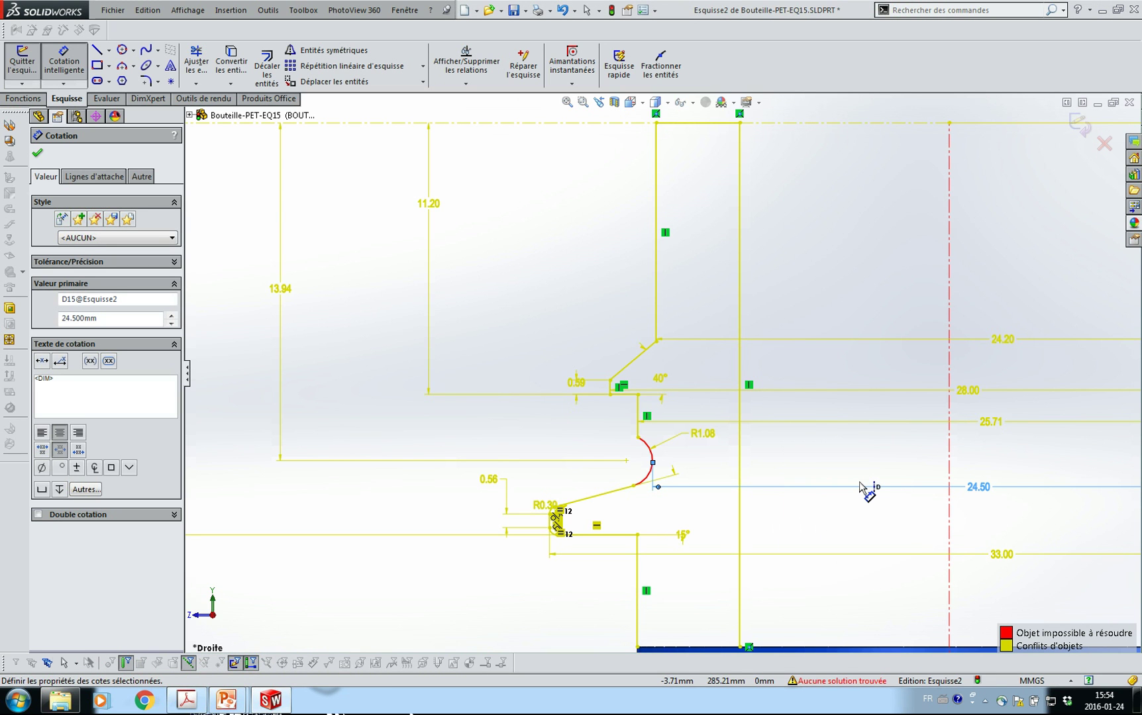
Delete the 17.00 mm height dimension between the top construction line and the lower flange's underside.
{"action": "scroll", "coordinate": [339, 364], "scroll_direction": "up", "scroll_amount": 3}
{"action": "left_click", "coordinate": [350, 358]}
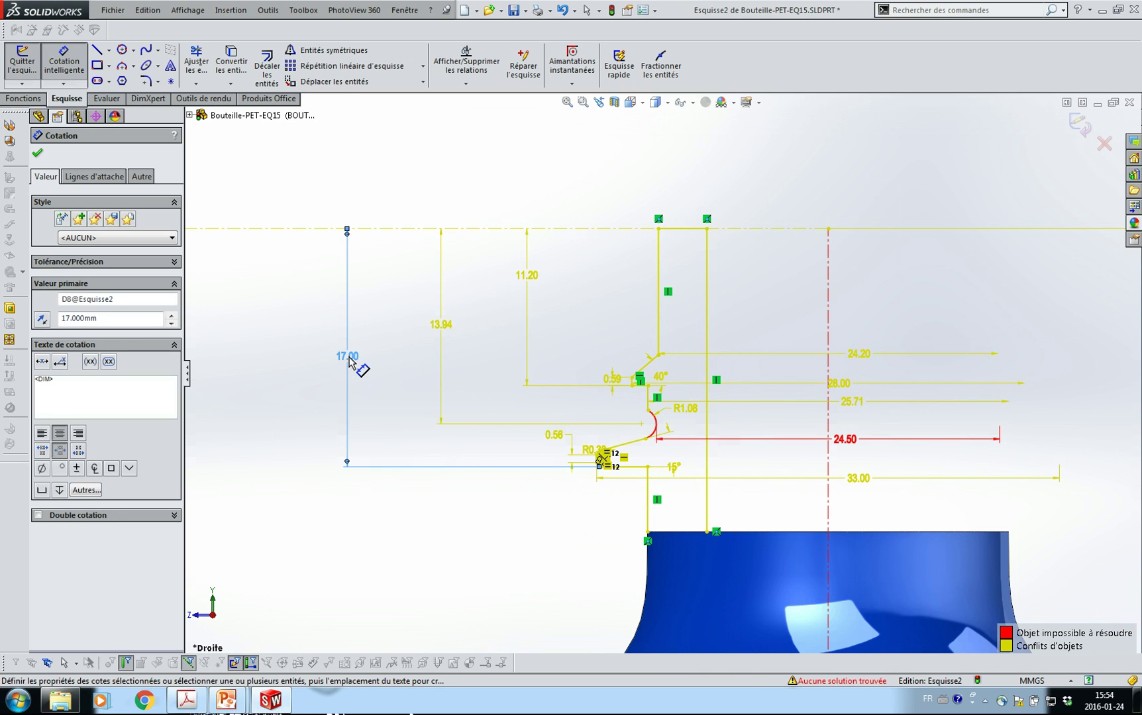
{"action": "key", "text": "Delete"}
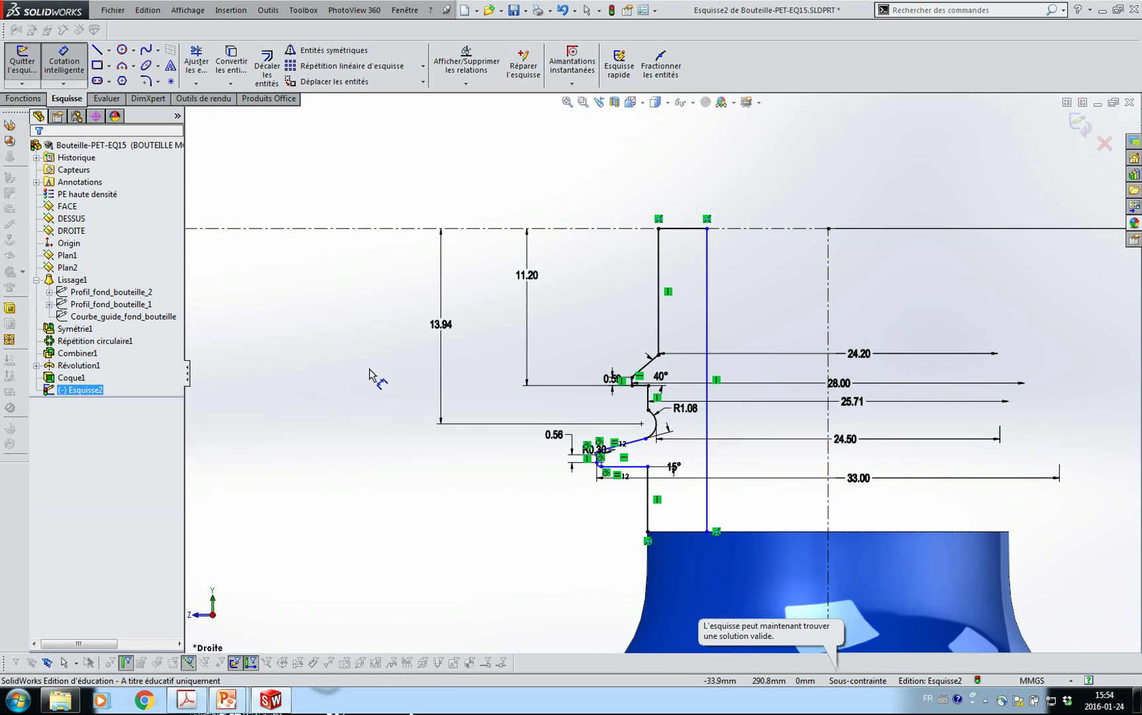
Dimension the height from the top construction line to the lower flange's underside at the proposed value and compare it with the PDF drawing.
{"action": "scroll", "coordinate": [647, 473], "scroll_direction": "down", "scroll_amount": 3}
{"action": "scroll", "coordinate": [650, 461], "scroll_direction": "up", "scroll_amount": 4}
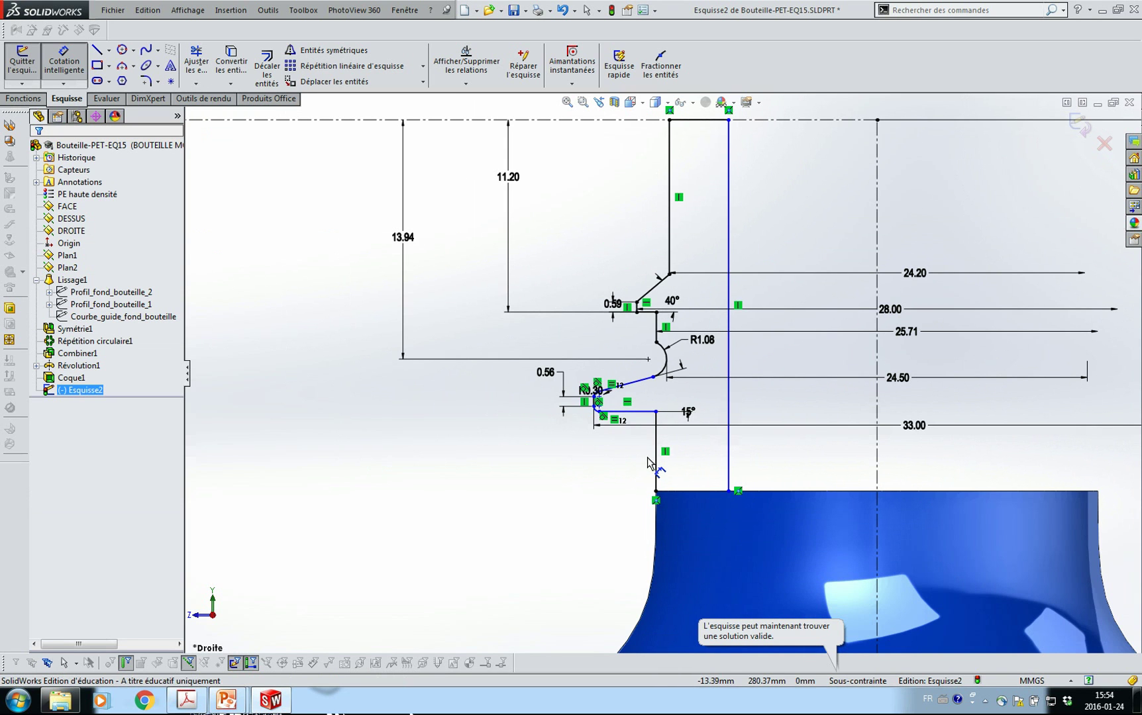
{"action": "left_click", "coordinate": [626, 411]}
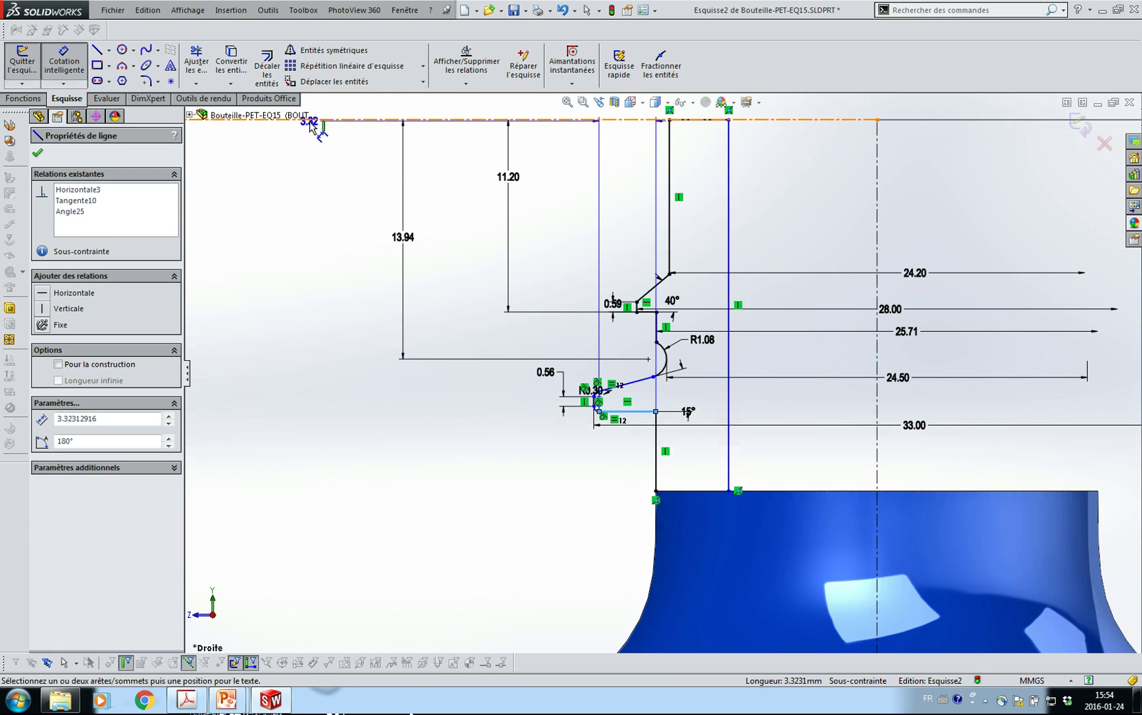
{"action": "left_click", "coordinate": [309, 121]}
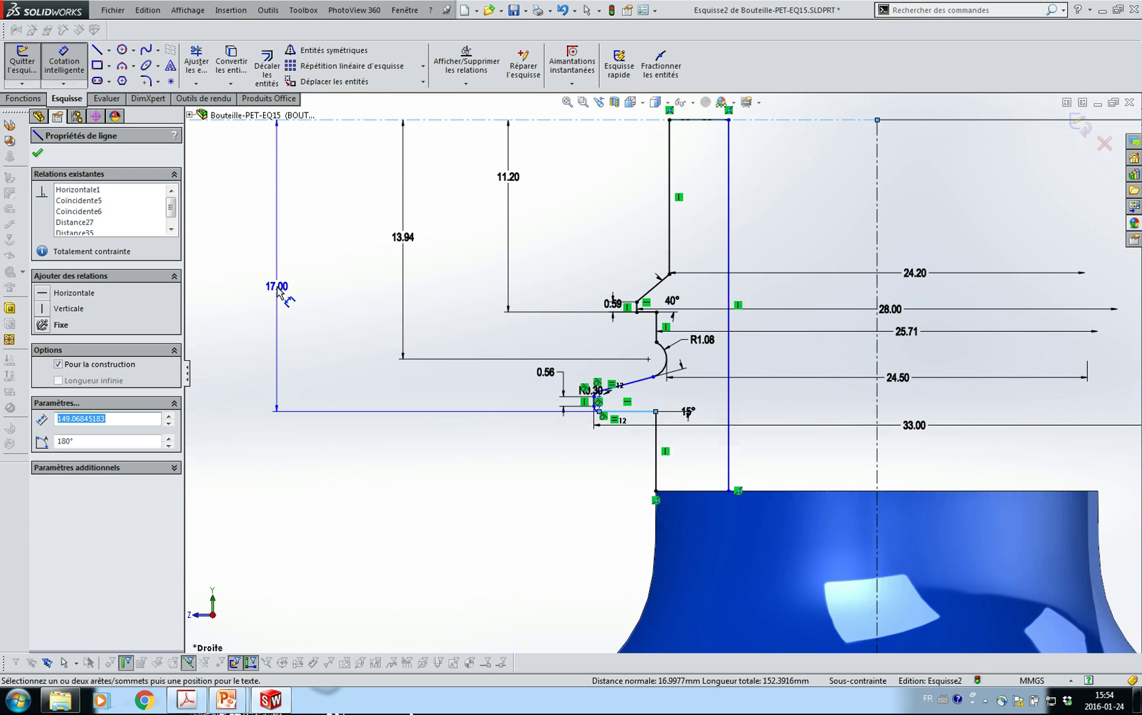
{"action": "left_click", "coordinate": [277, 291]}
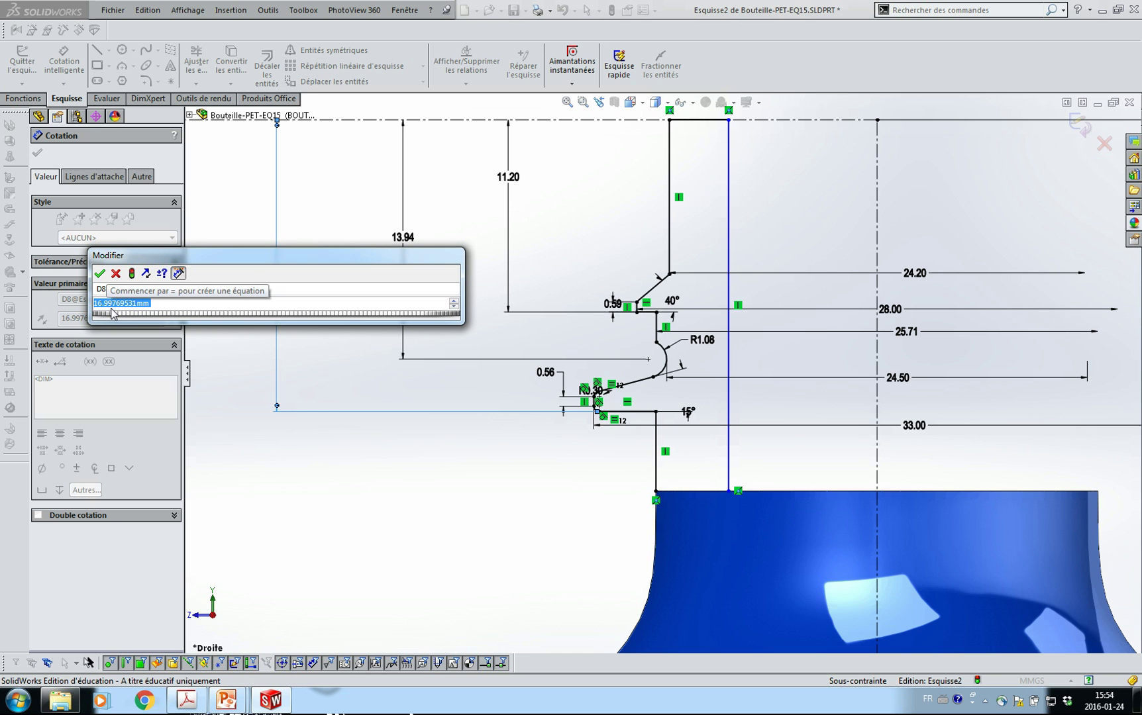
{"action": "left_click", "coordinate": [100, 274]}
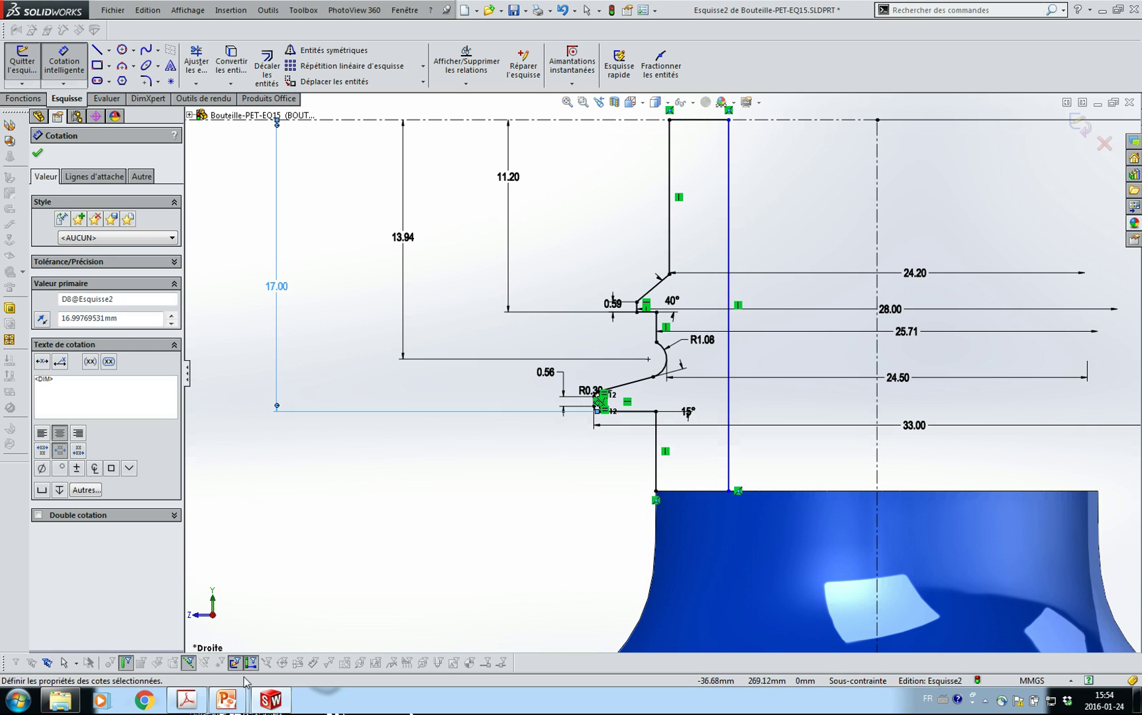
{"action": "left_click", "coordinate": [186, 700]}
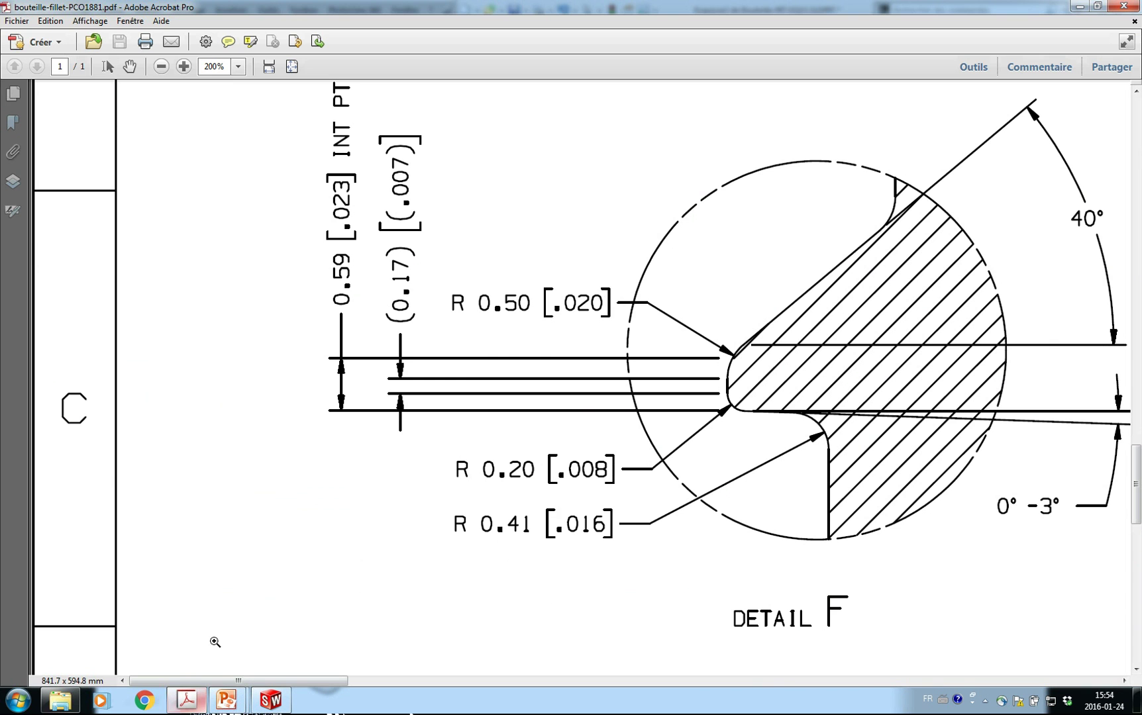
{"action": "scroll", "coordinate": [500, 409], "scroll_direction": "up", "scroll_amount": 15}
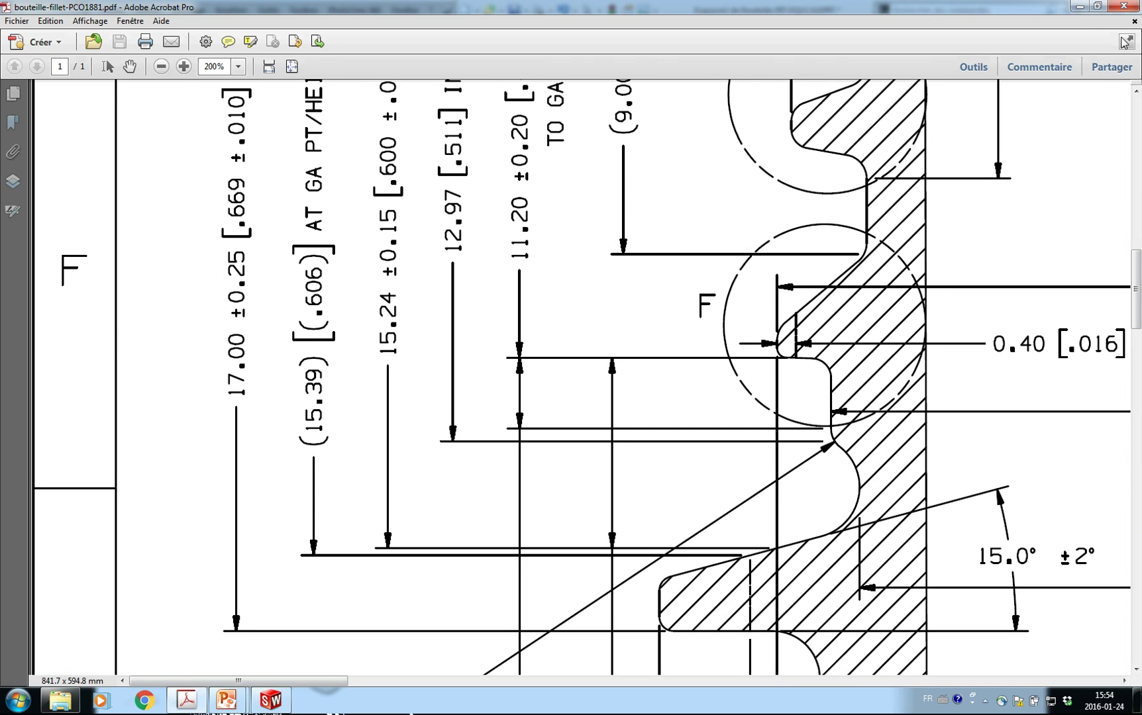
{"action": "left_click", "coordinate": [1080, 7]}
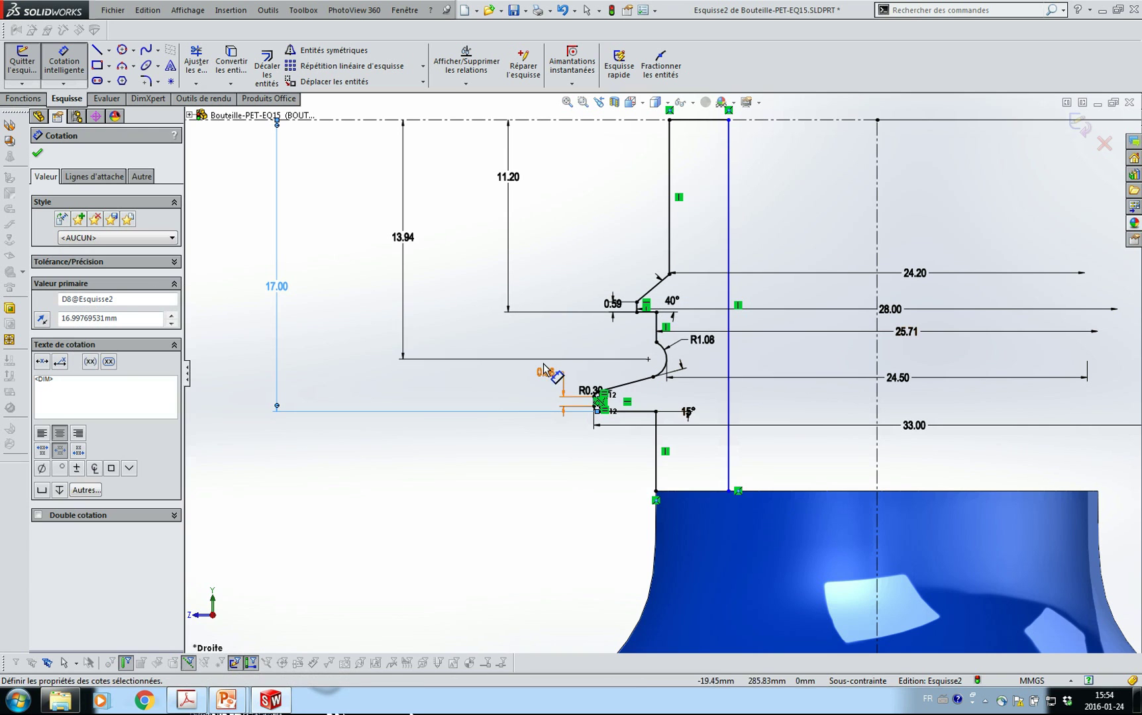
{"action": "key", "text": "Escape"}
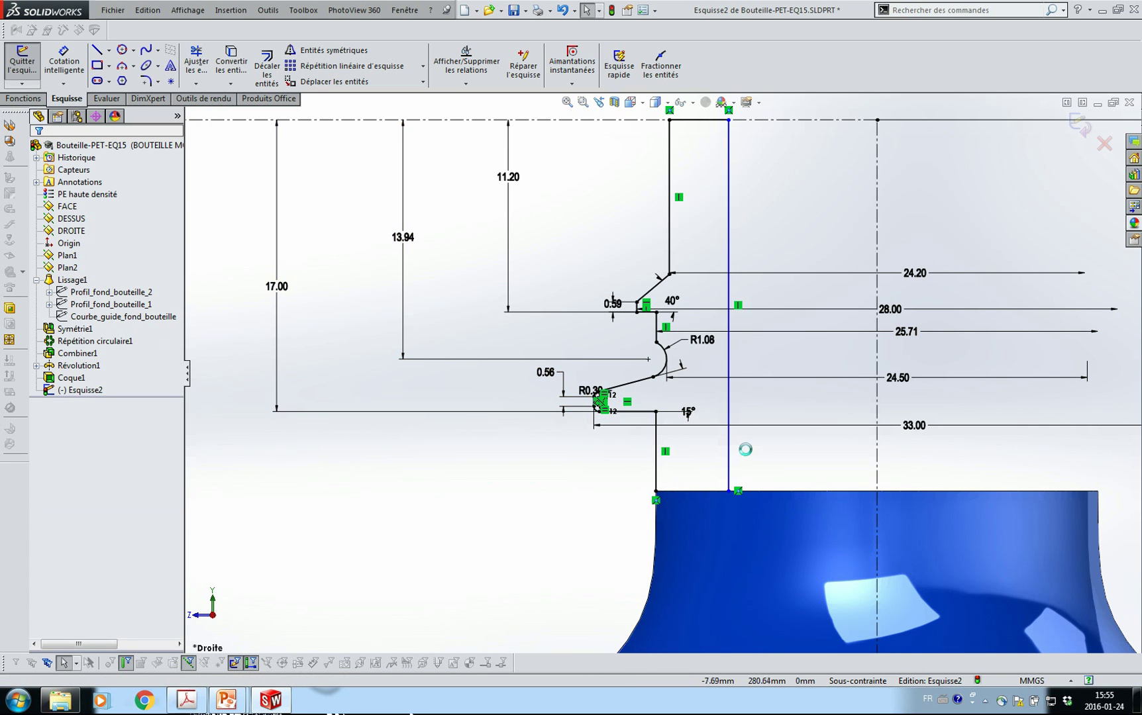
Dimension the diameter at the neck's inner vertical line about the vertical construction line to 21.74 mm.
{"action": "scroll", "coordinate": [745, 450], "scroll_direction": "up", "scroll_amount": 3}
{"action": "middle_click_drag", "start_coordinate": [949, 431], "coordinate": [846, 438], "text": "ctrl"}
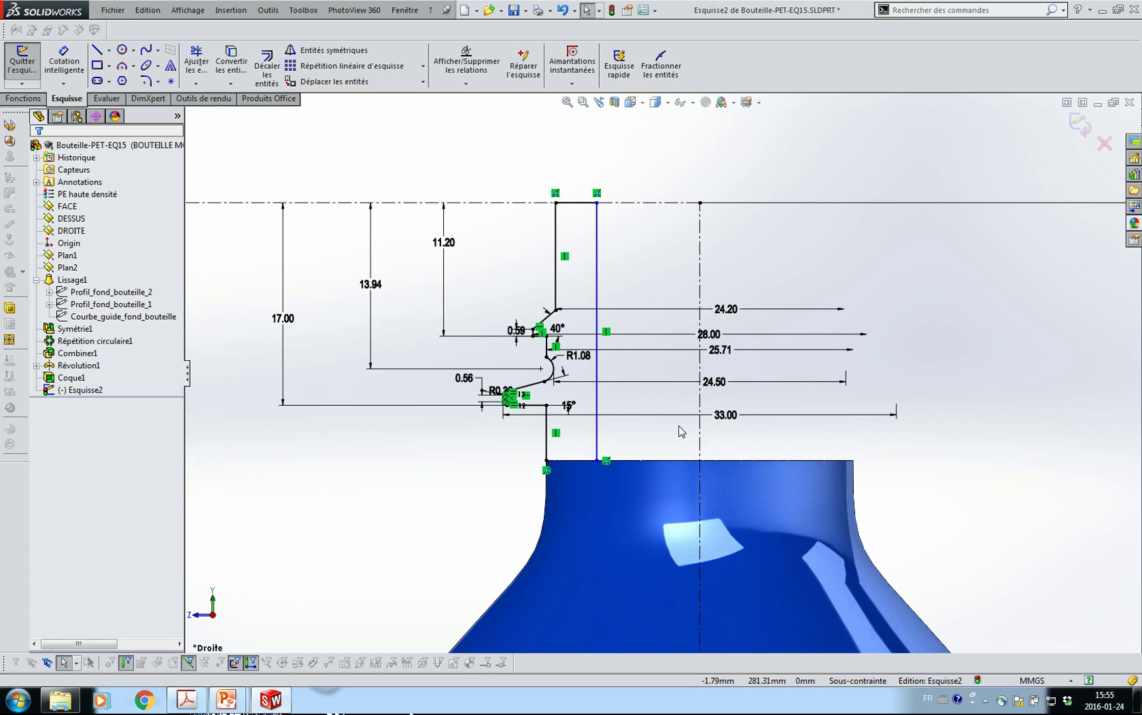
{"action": "key", "text": "s"}
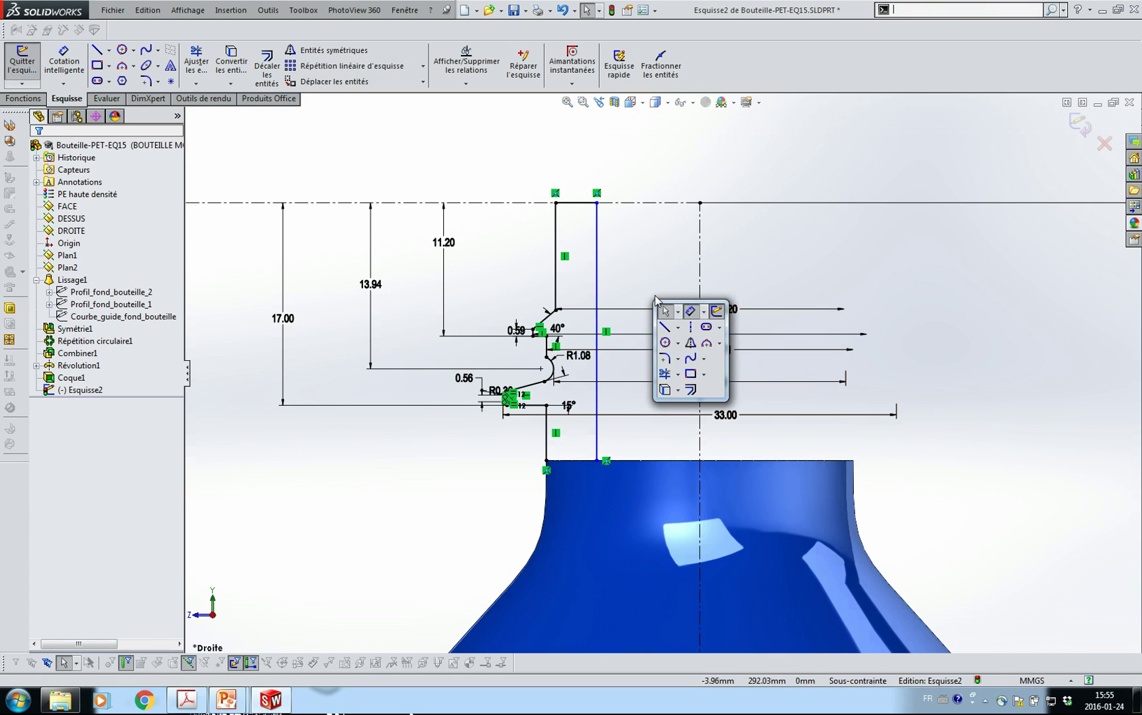
{"action": "left_click", "coordinate": [692, 311]}
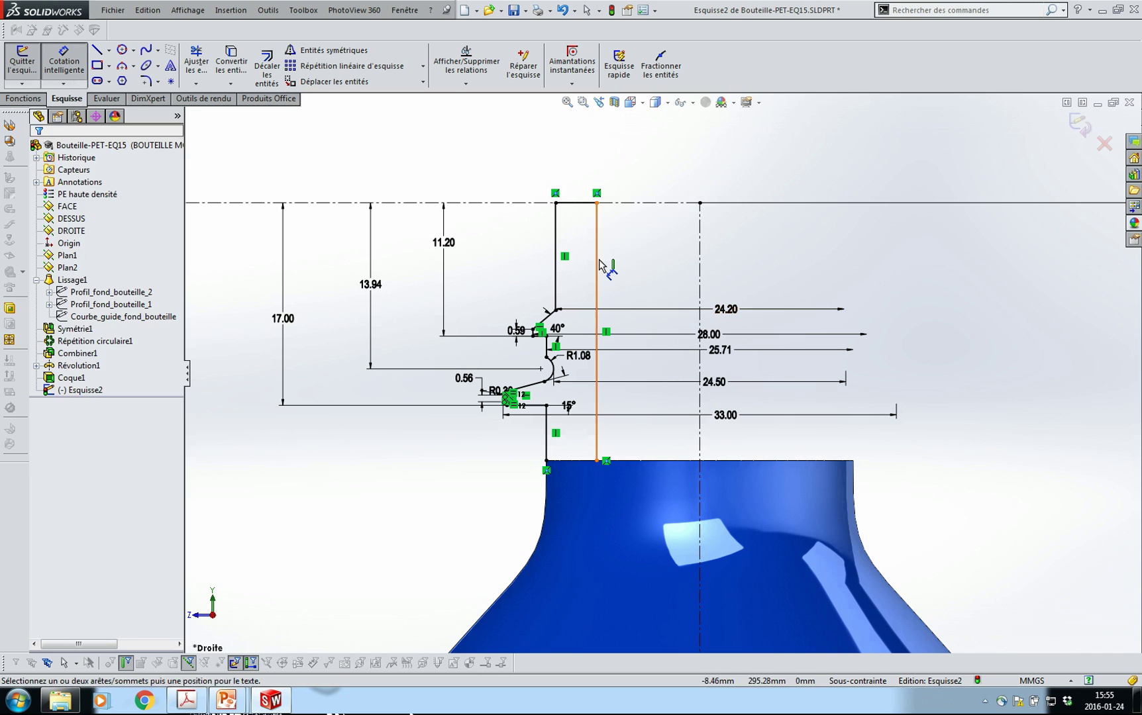
{"action": "left_click", "coordinate": [700, 271]}
{"action": "left_click", "coordinate": [700, 268]}
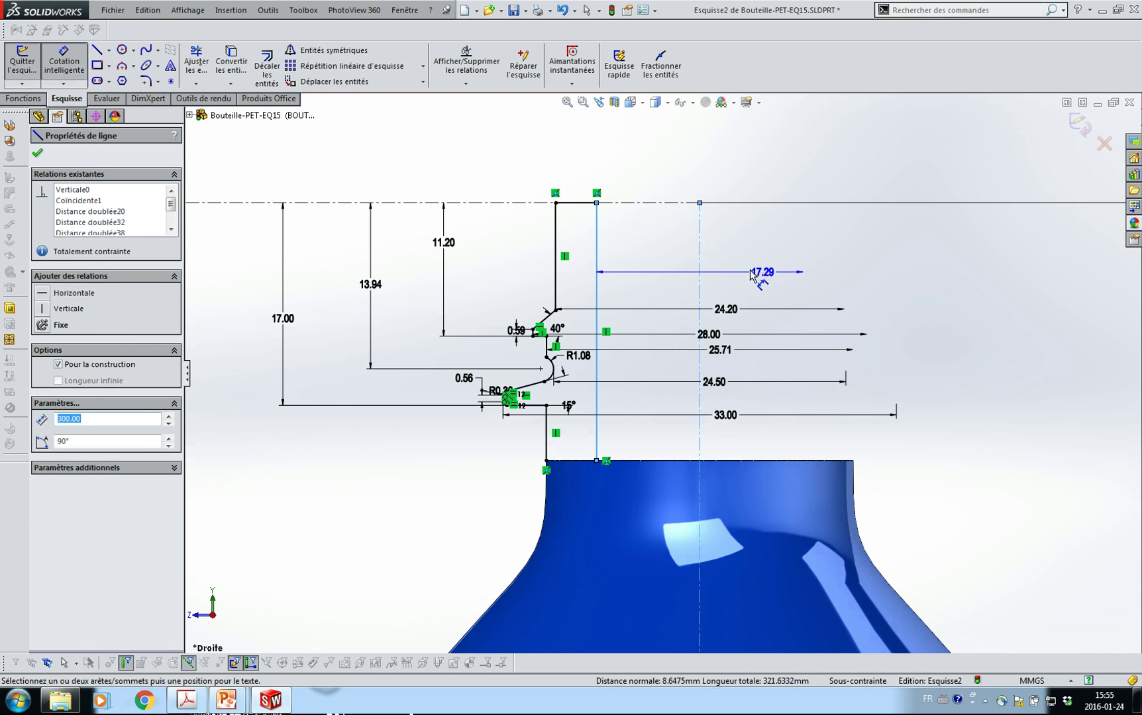
{"action": "left_click", "coordinate": [750, 273]}
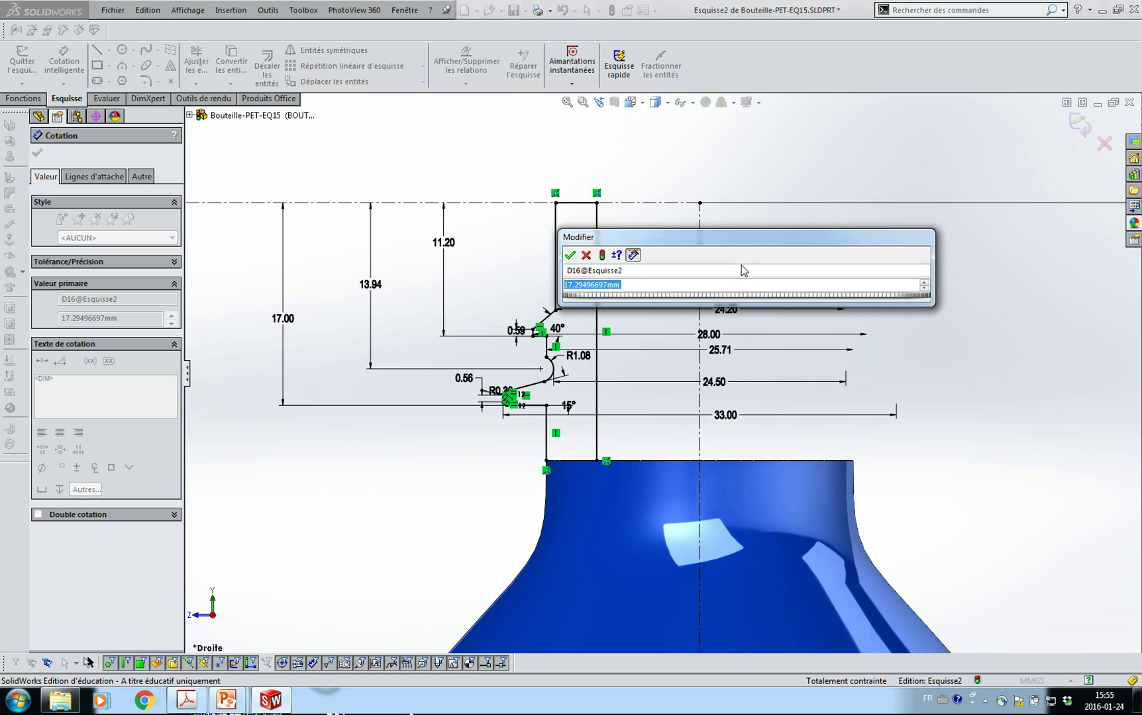
{"action": "type", "text": "21.74"}
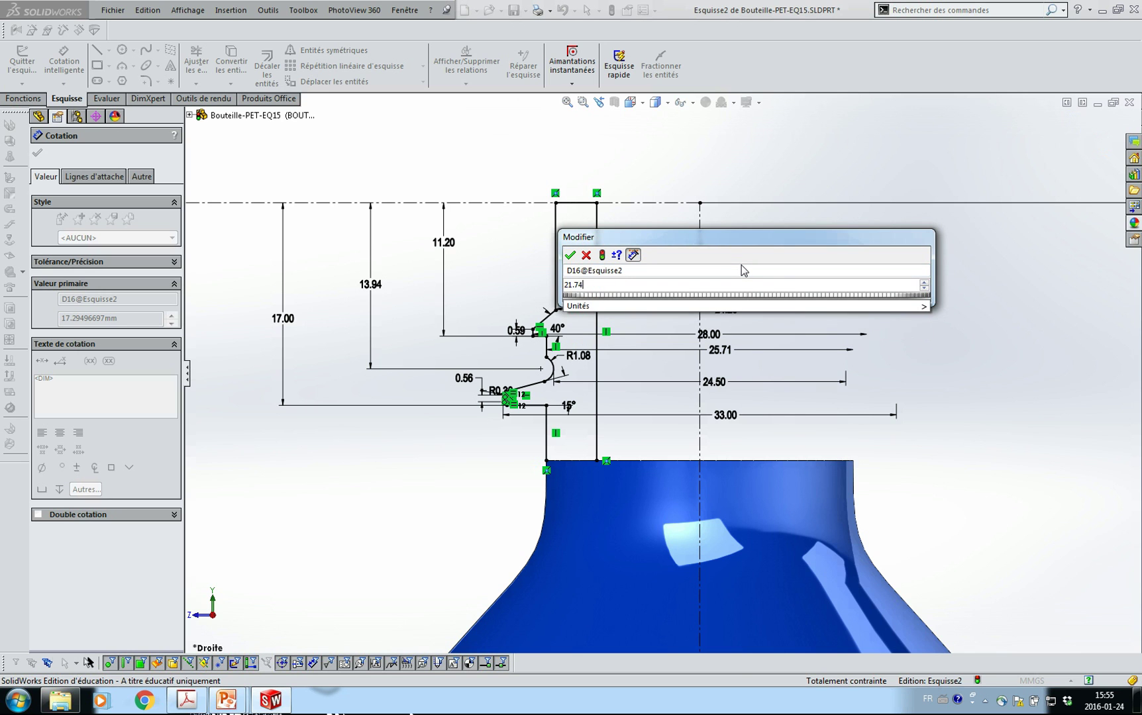
{"action": "key", "text": "Return"}
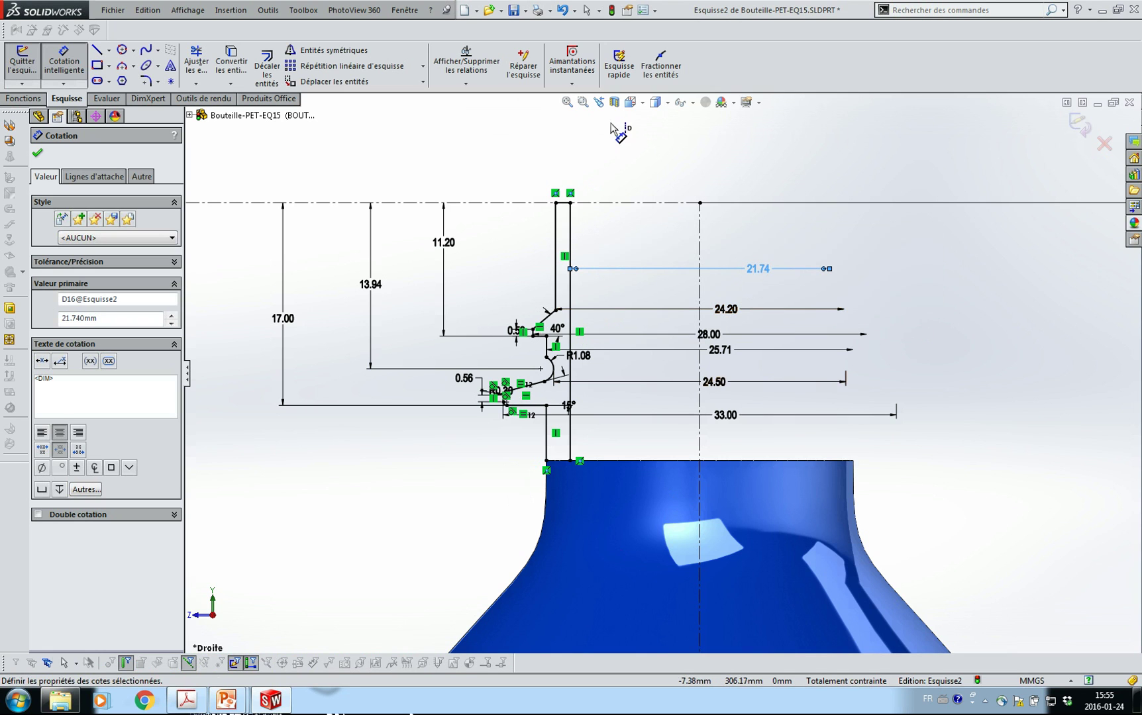
Switch the model display to wireframe to inspect the bottle wall just below the neck sketch.
{"action": "left_click", "coordinate": [668, 103]}
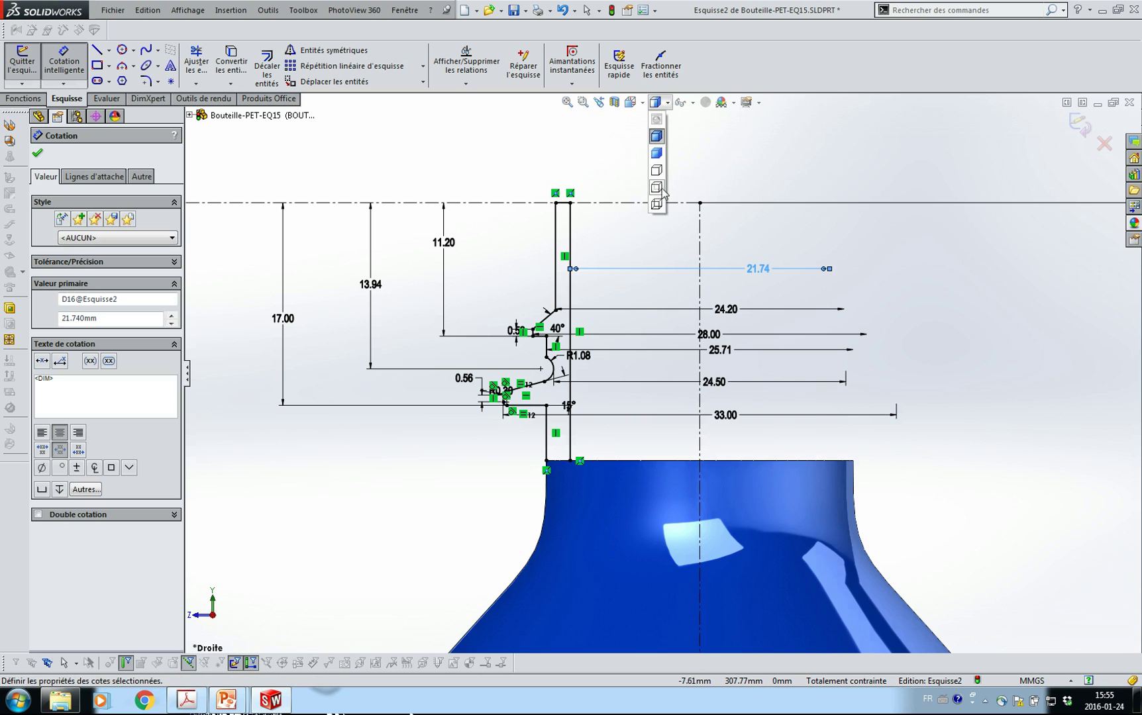
{"action": "left_click", "coordinate": [656, 204]}
{"action": "scroll", "coordinate": [583, 463], "scroll_direction": "down", "scroll_amount": 4}
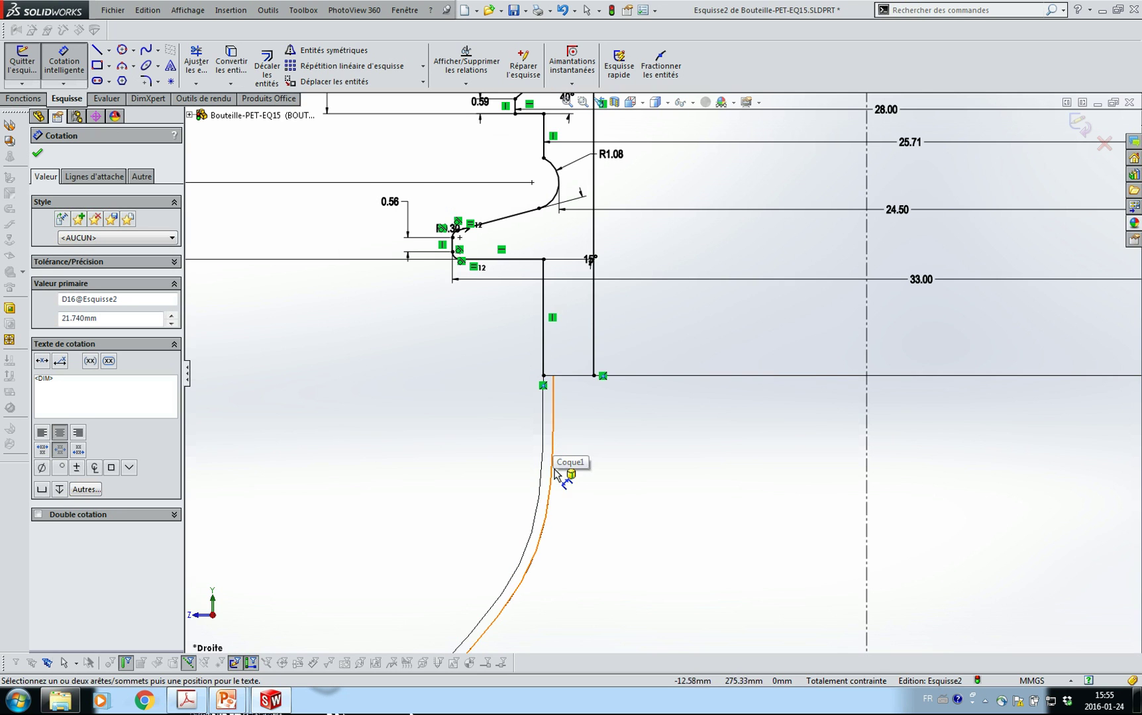
Draw a two-point spline about 7 mm long from the lower end of the inner neck line to the shell's inner wall edge.
{"action": "scroll", "coordinate": [616, 523], "scroll_direction": "down", "scroll_amount": 4}
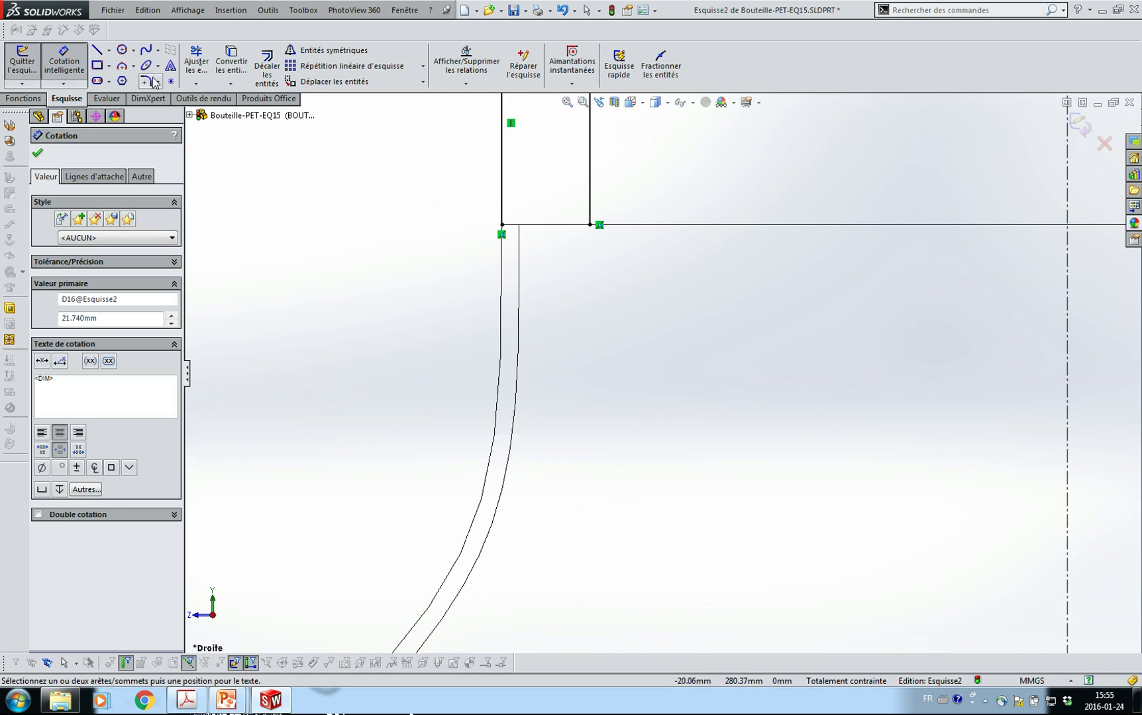
{"action": "left_click", "coordinate": [146, 50]}
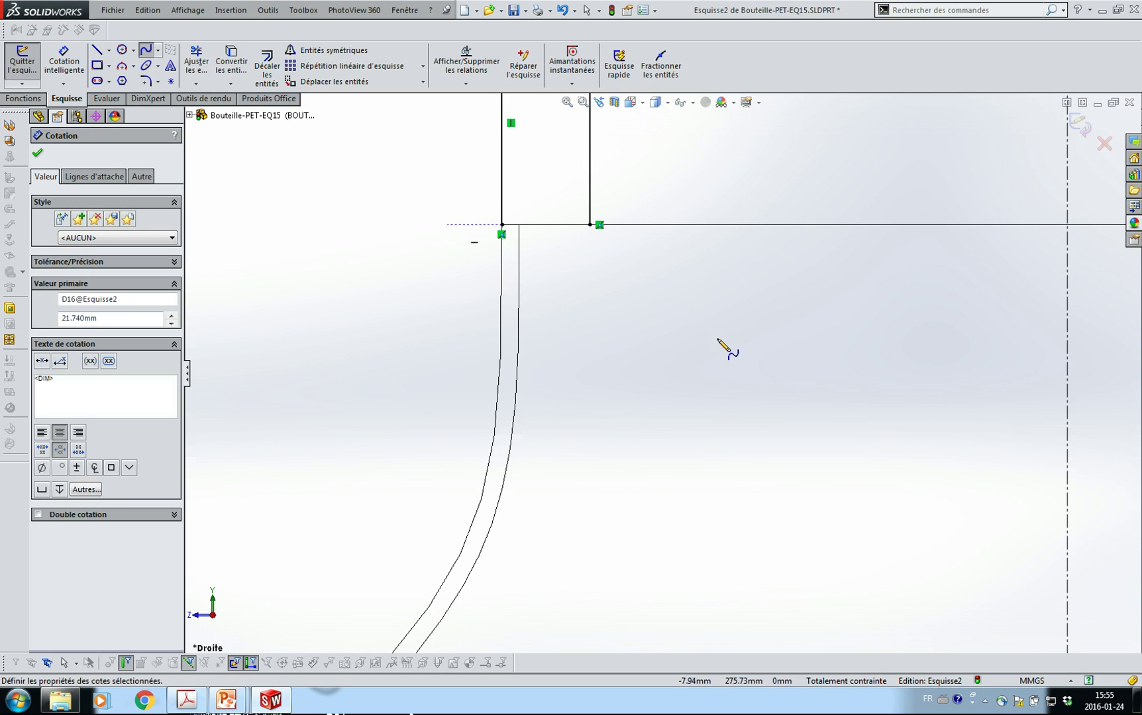
{"action": "left_click", "coordinate": [594, 225]}
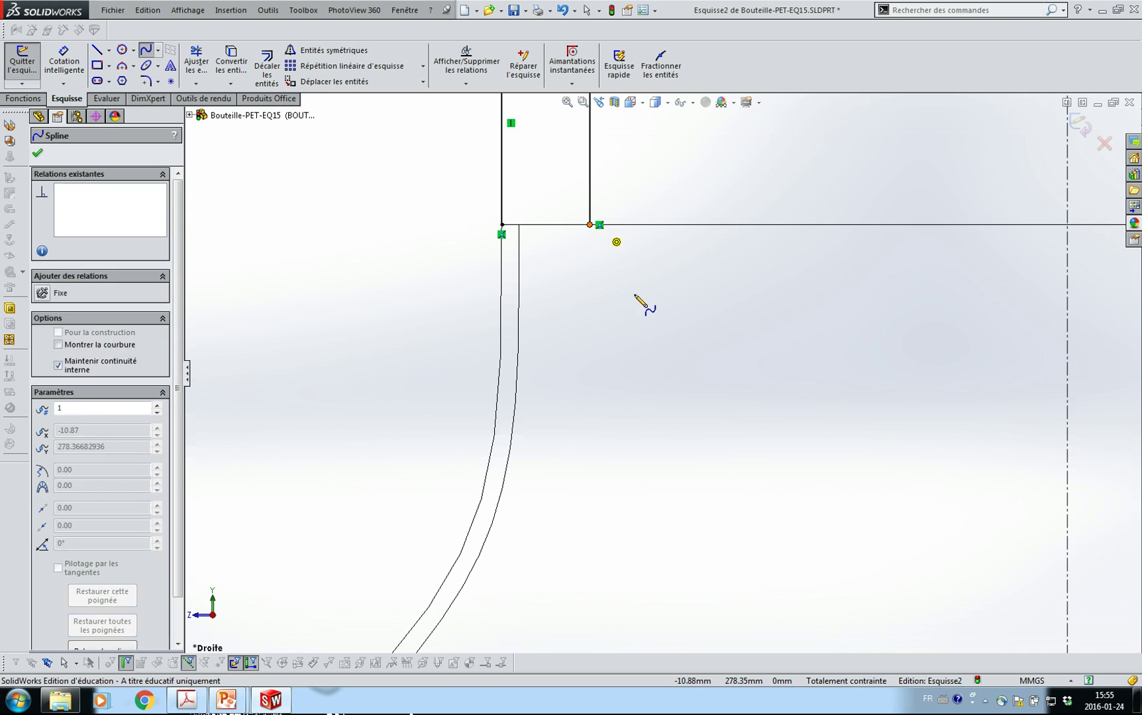
{"action": "left_click", "coordinate": [495, 517]}
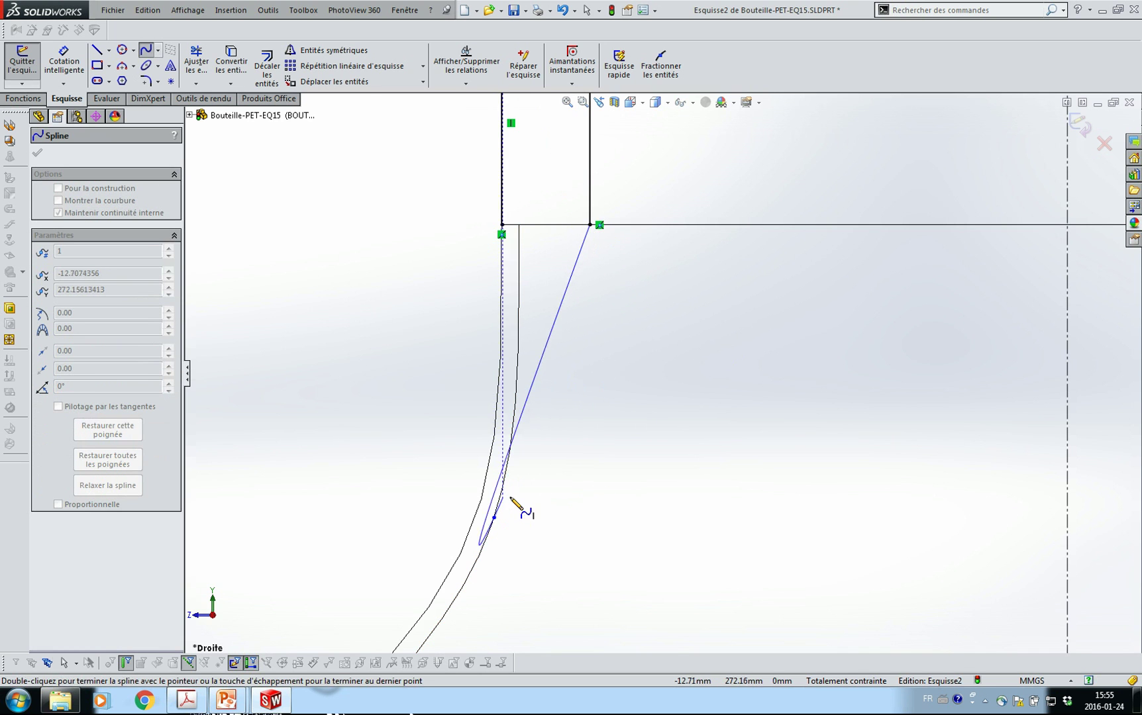
{"action": "key", "text": "Escape"}
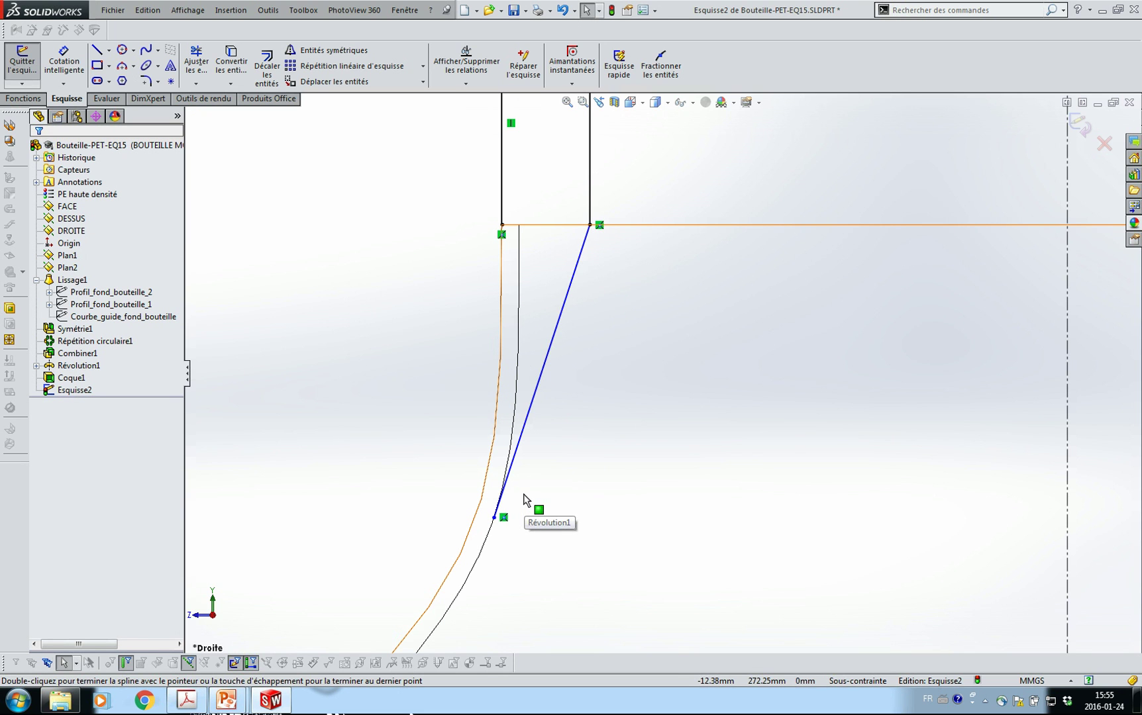
Make the tangent handle at the spline's upper end vertical.
{"action": "left_click", "coordinate": [542, 372]}
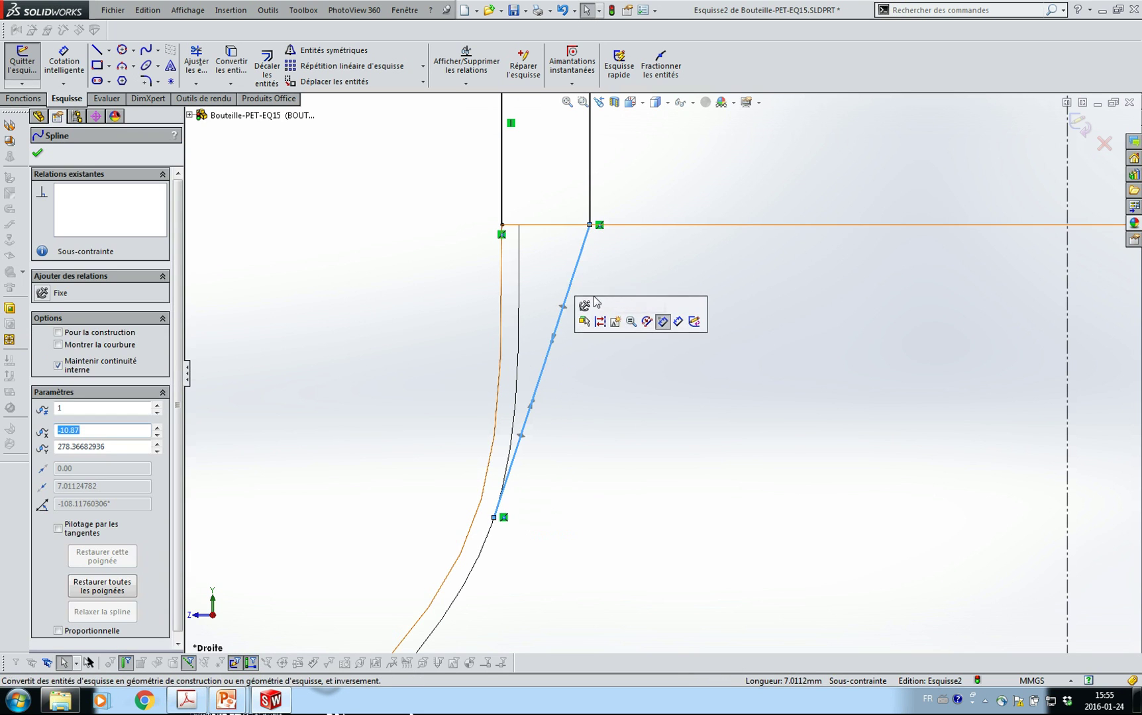
{"action": "left_click", "coordinate": [564, 307]}
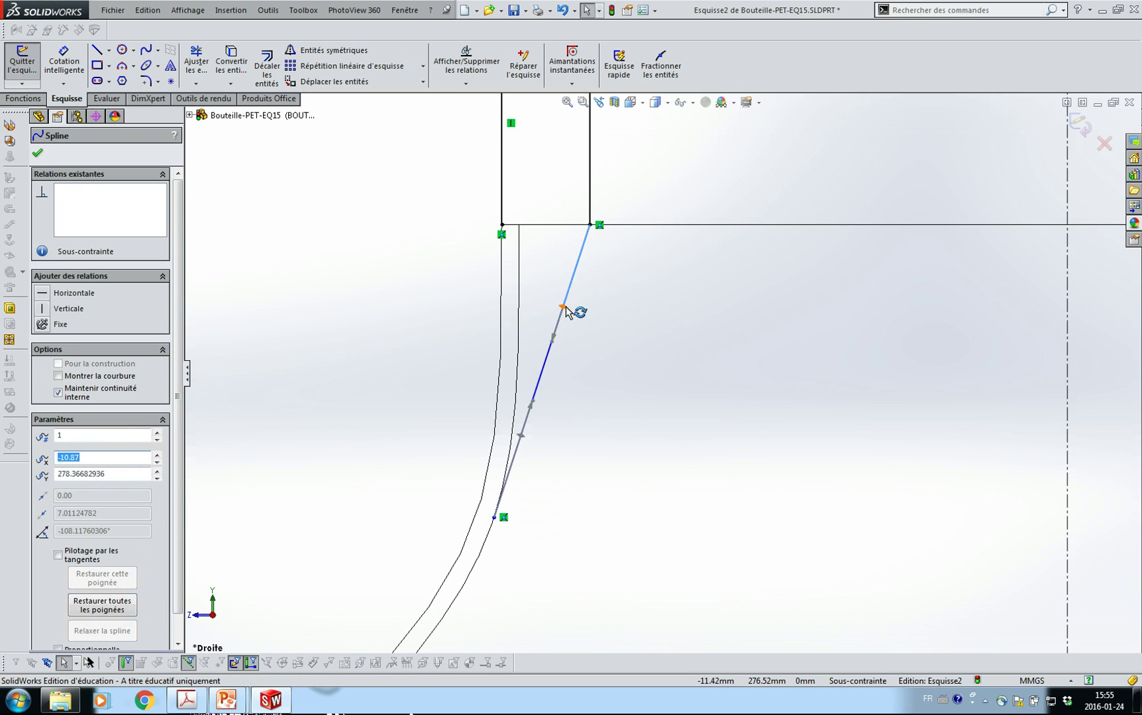
{"action": "left_click", "coordinate": [41, 310]}
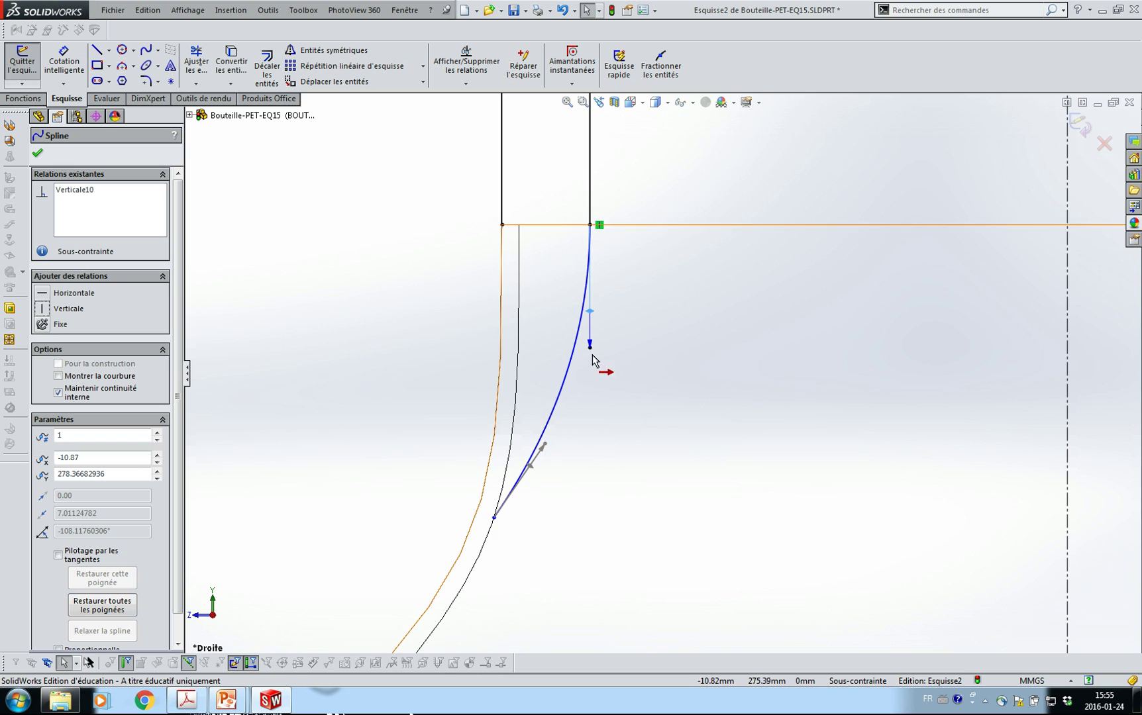
Reshape the spline by moving its lower end down the inner wall edge to about Y 270.95 and adjusting the upper tangent length to about 6.4.
{"action": "left_click_drag", "start_coordinate": [590, 346], "coordinate": [590, 317]}
{"action": "left_click_drag", "start_coordinate": [494, 518], "coordinate": [485, 553]}
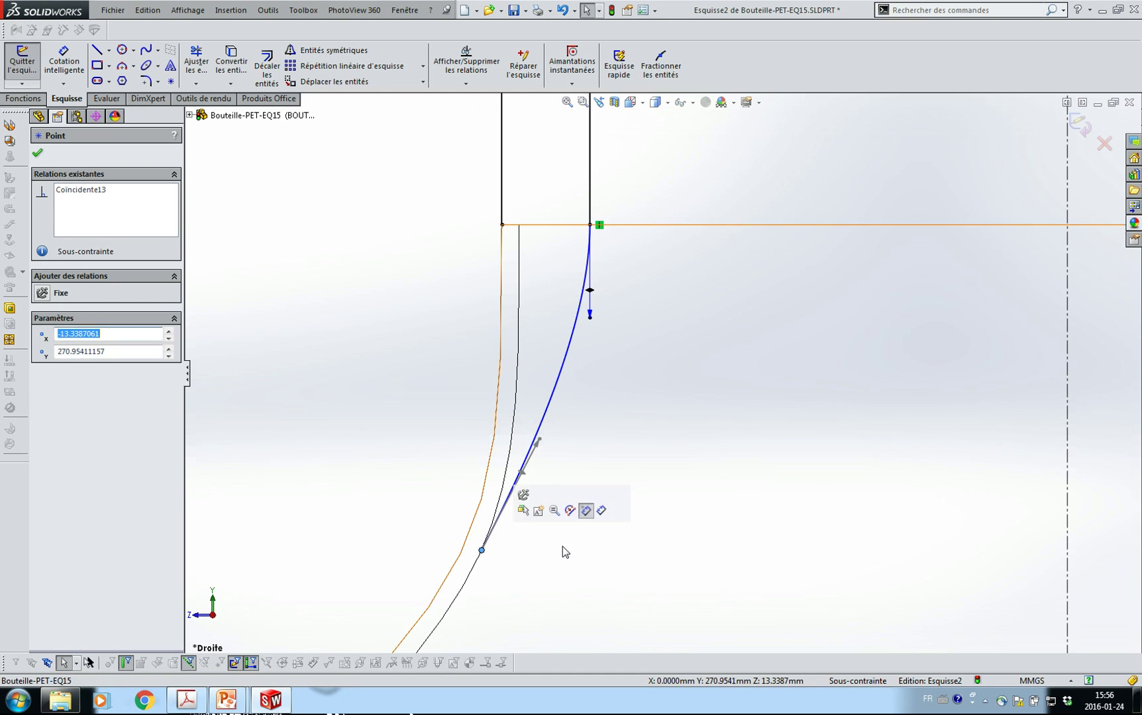
{"action": "left_click", "coordinate": [569, 554]}
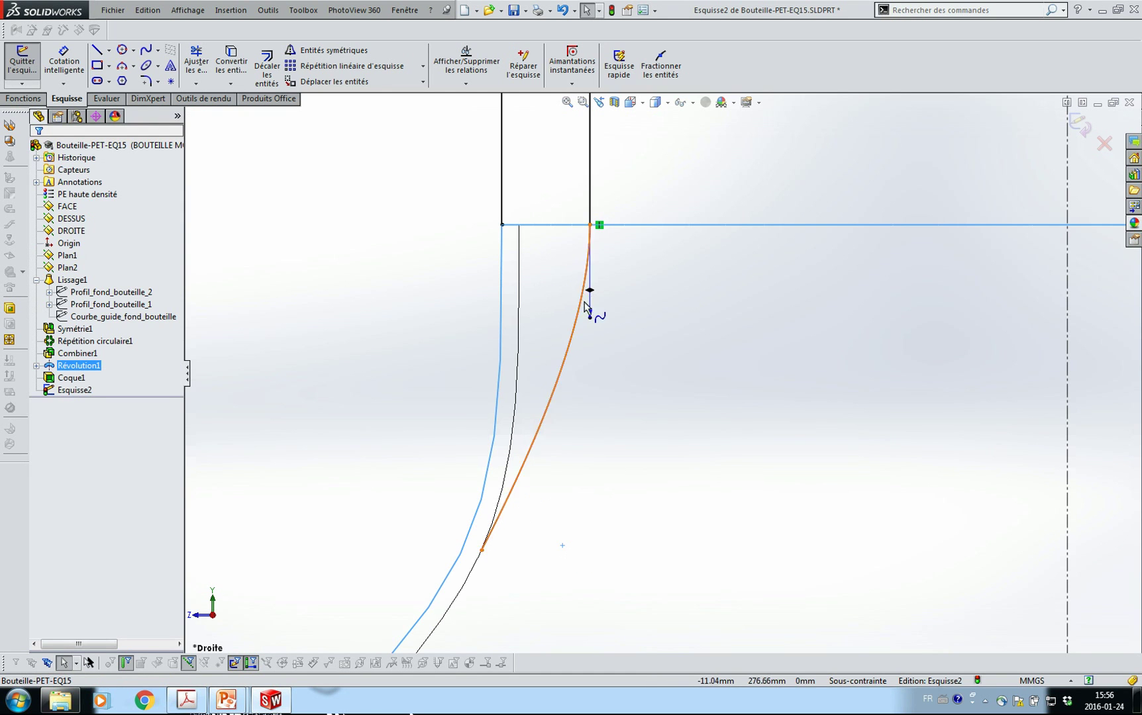
{"action": "left_click_drag", "start_coordinate": [589, 320], "coordinate": [589, 340]}
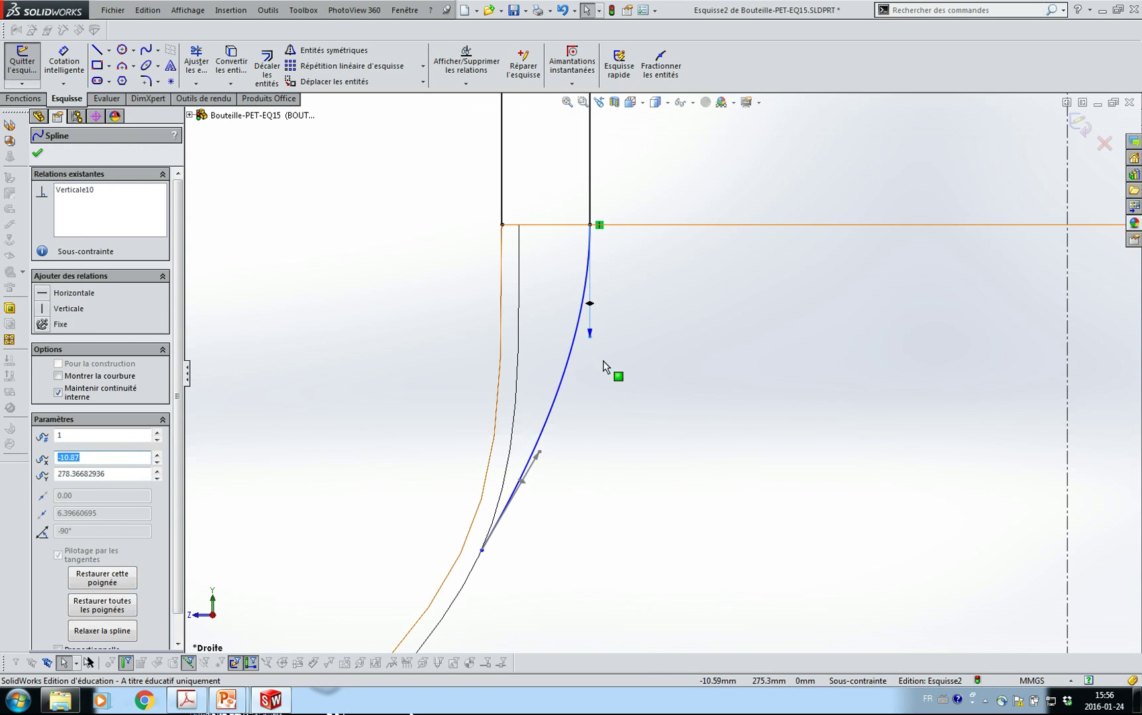
{"action": "left_click", "coordinate": [602, 359]}
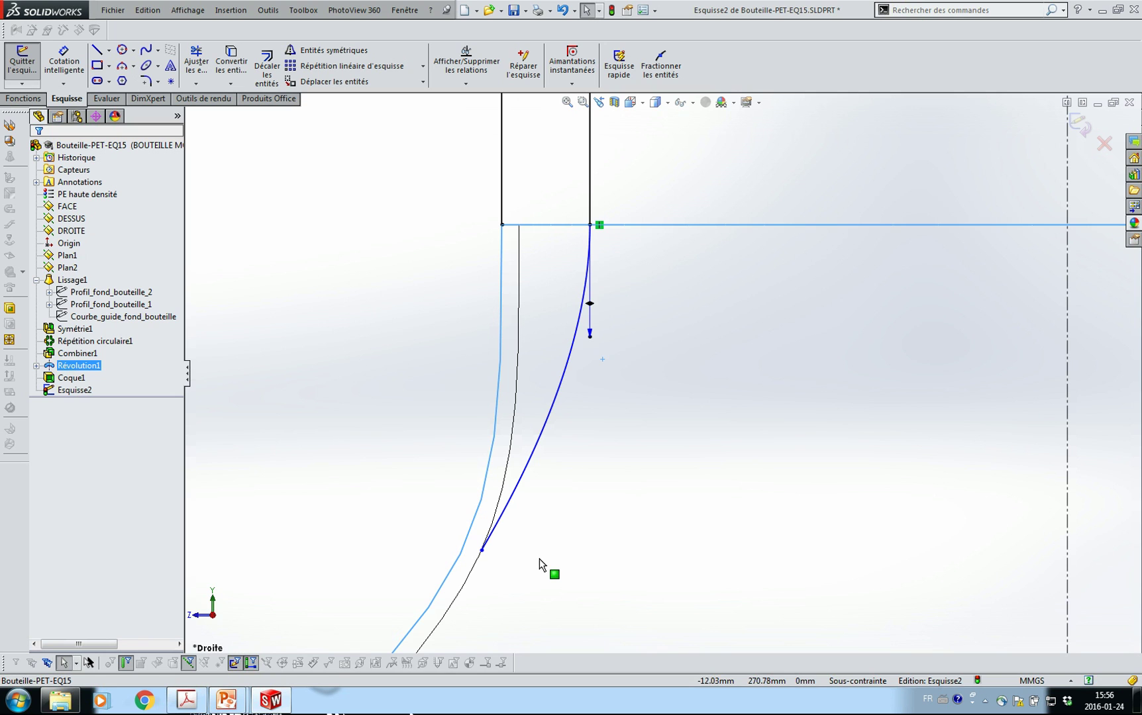
Convert the bottle's curved outer shoulder edge into a sketch entity.
{"action": "left_click", "coordinate": [408, 388]}
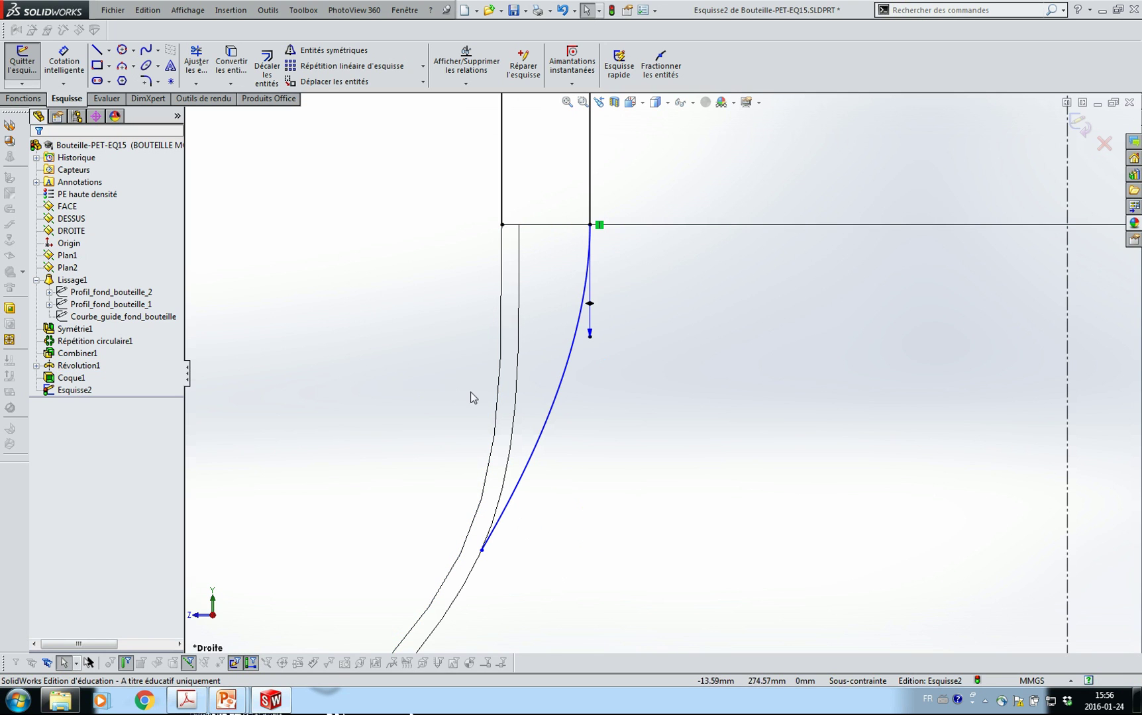
{"action": "left_click", "coordinate": [499, 406]}
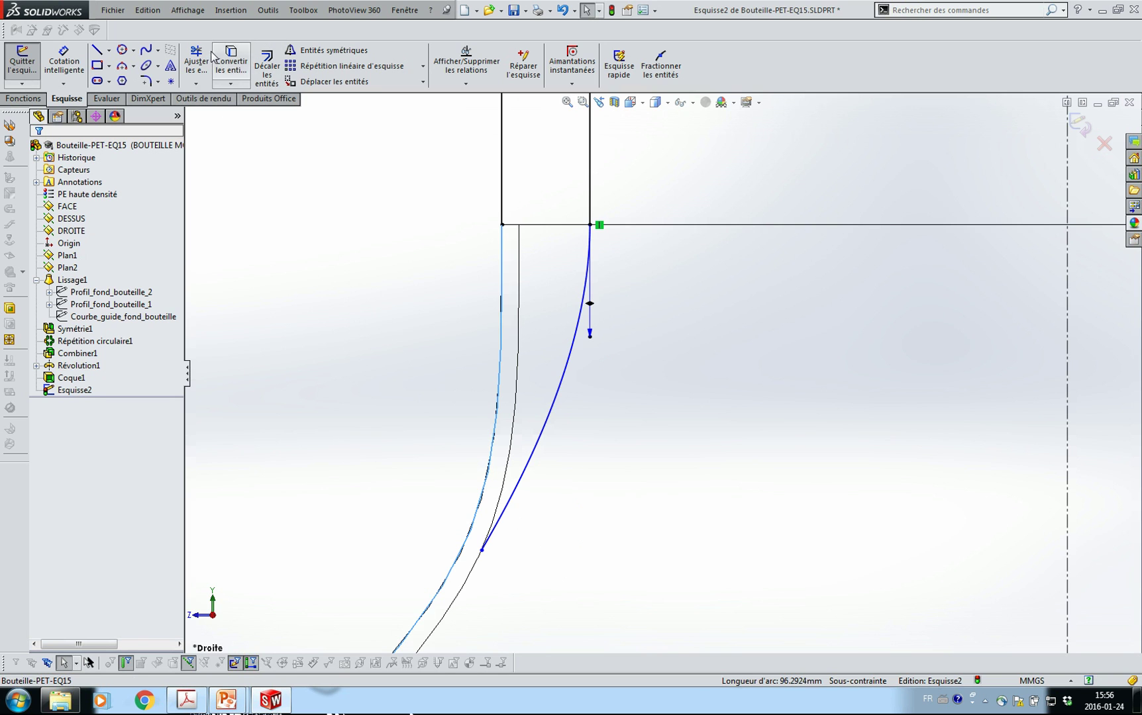
{"action": "left_click", "coordinate": [230, 64]}
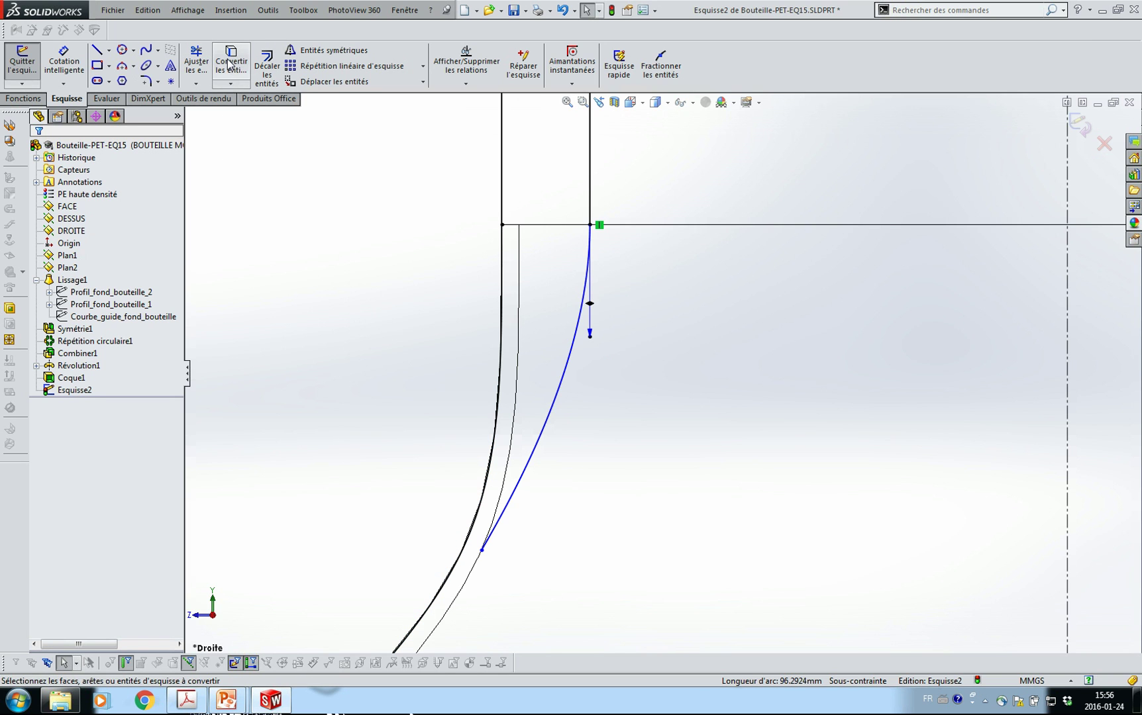
Close the profile with a short line from the spline's lower end perpendicular to the converted outer edge.
{"action": "left_click", "coordinate": [98, 52]}
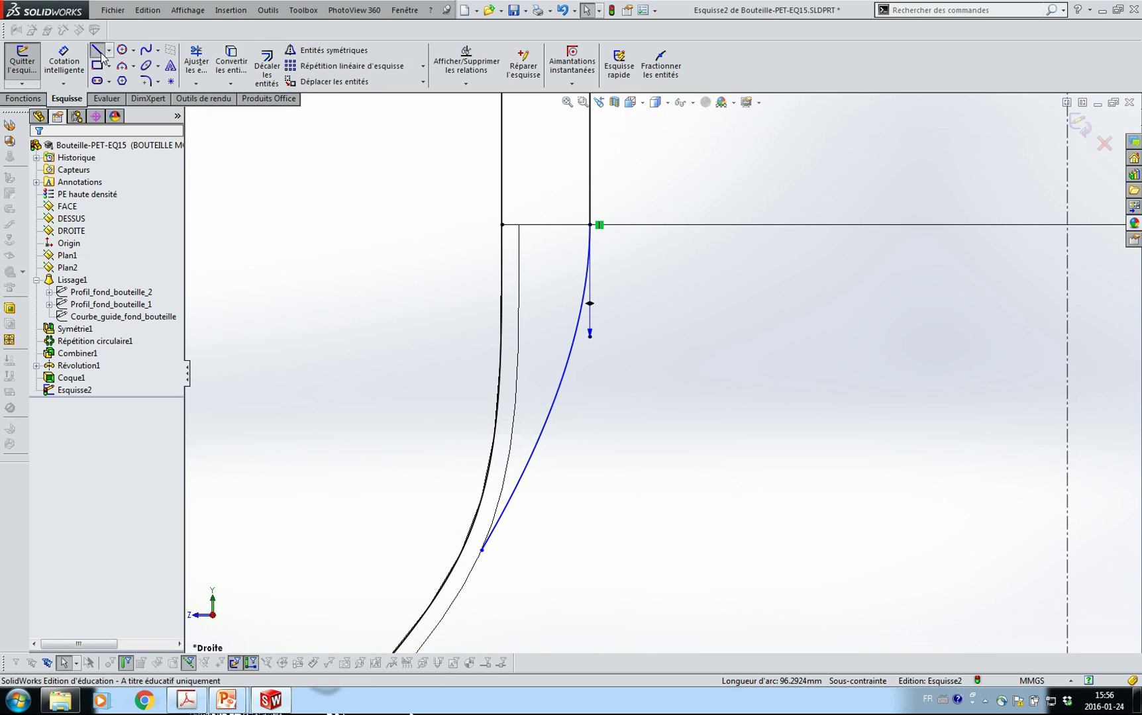
{"action": "left_click", "coordinate": [481, 551]}
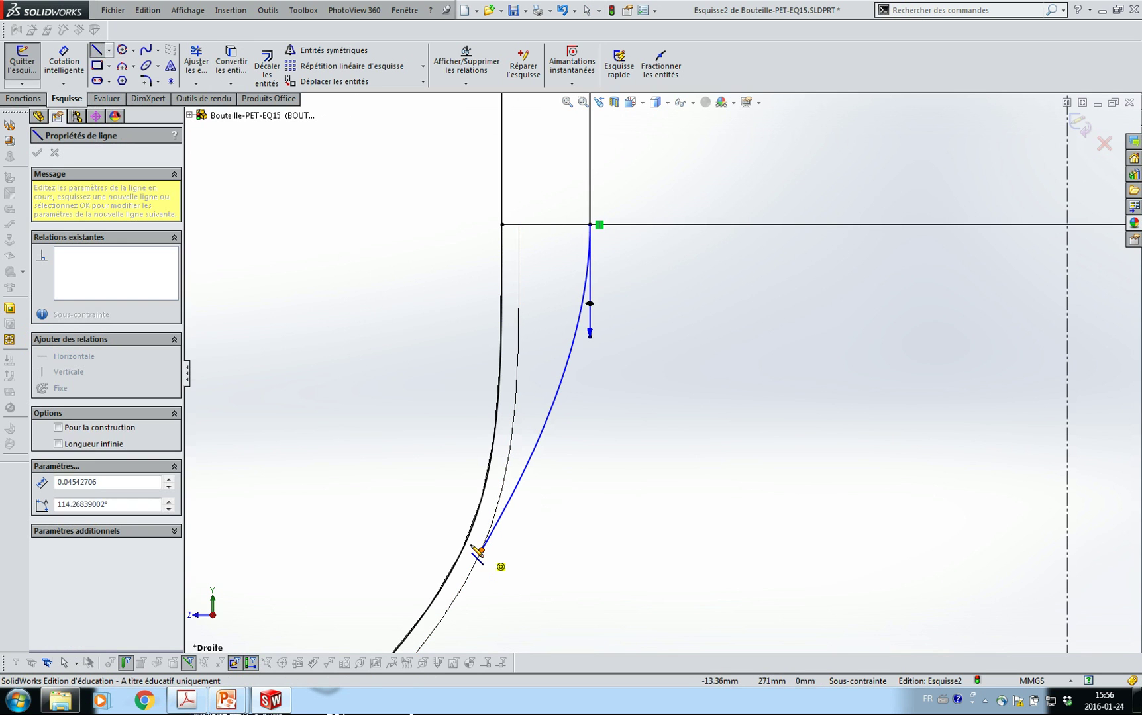
{"action": "left_click", "coordinate": [466, 544]}
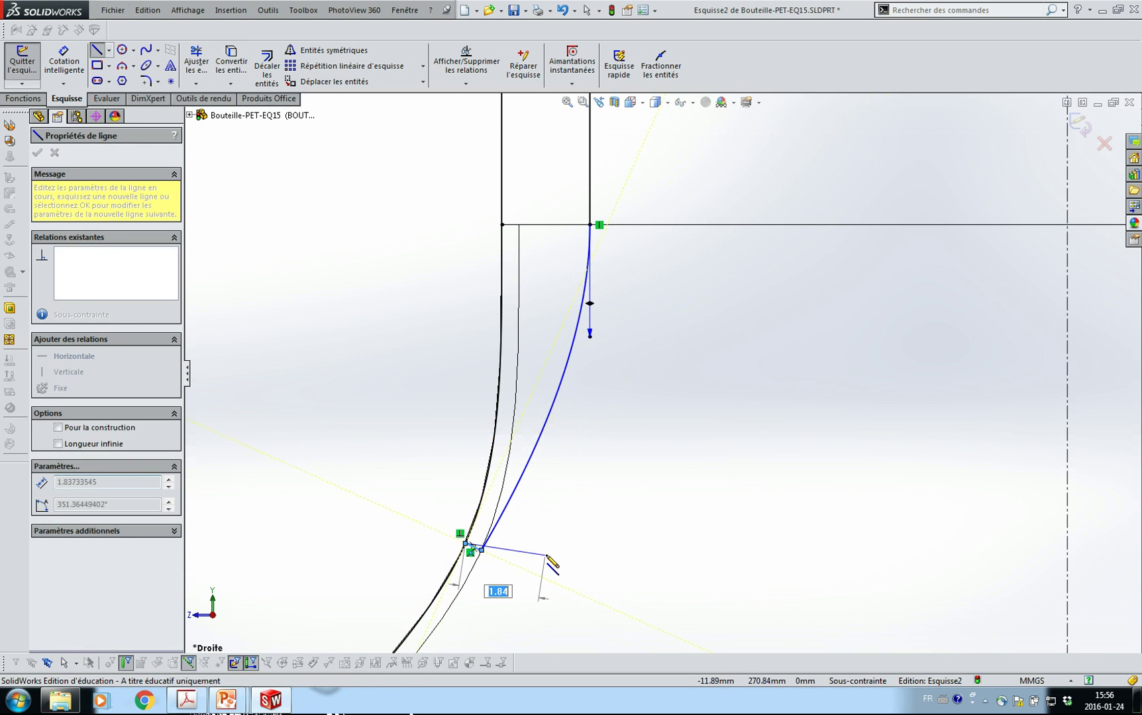
{"action": "key", "text": "Escape"}
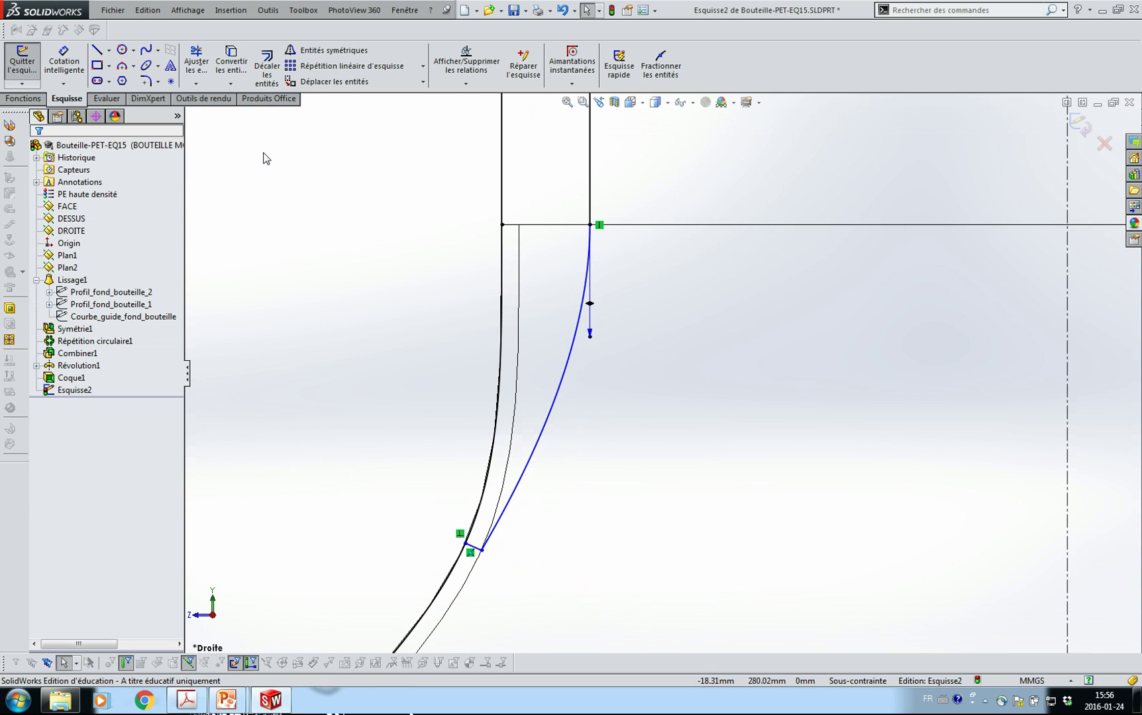
Trim away the part of the converted outer edge that extends below the short closing line.
{"action": "key", "text": "s"}
{"action": "left_click", "coordinate": [335, 408]}
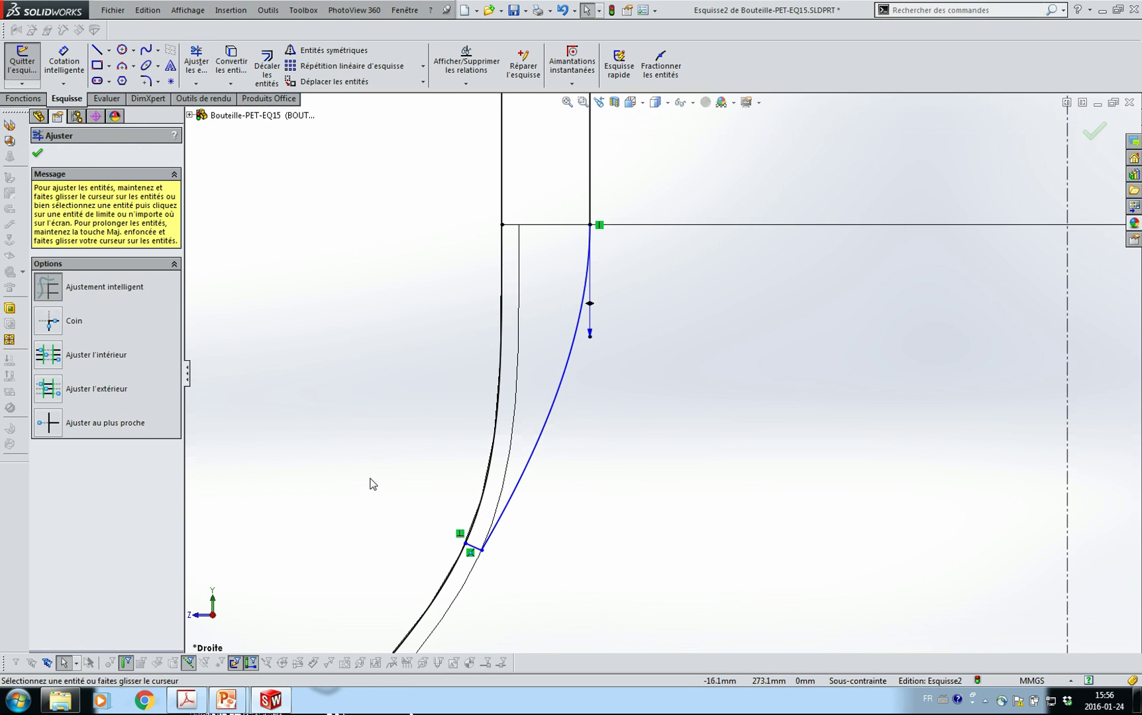
{"action": "mouse_move", "coordinate": [407, 546]}
{"action": "left_mouse_down"}
{"action": "mouse_move", "coordinate": [474, 618]}
{"action": "mouse_move", "coordinate": [338, 453]}
{"action": "left_mouse_up"}
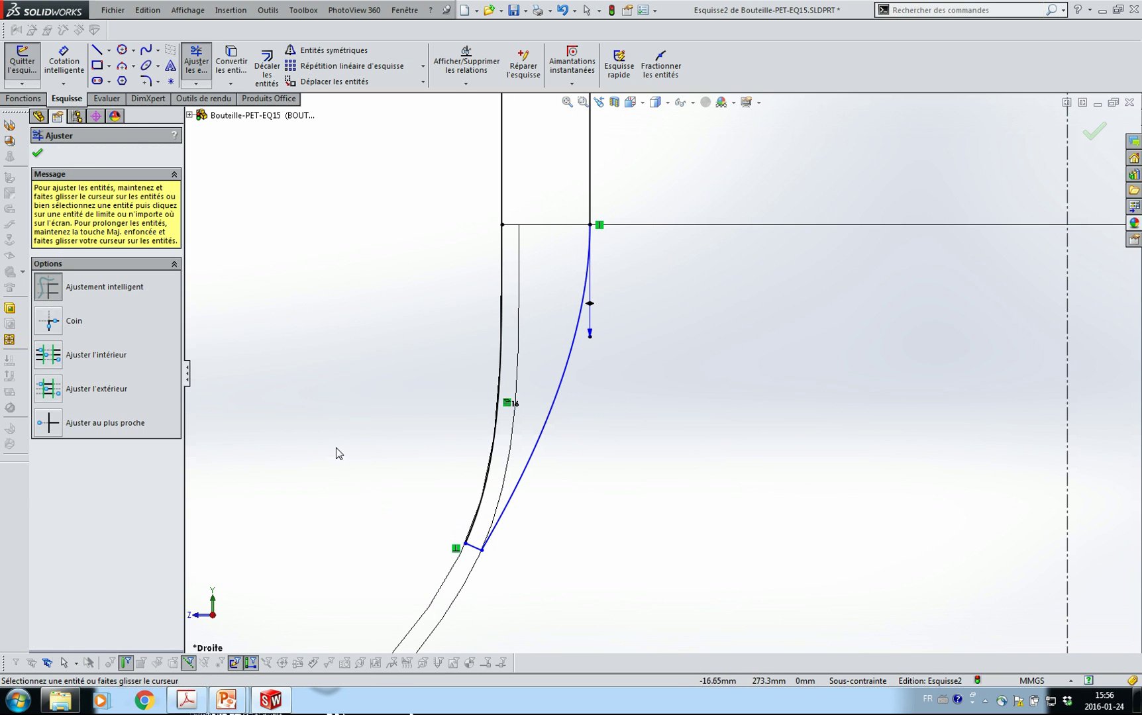
{"action": "key", "text": "Escape"}
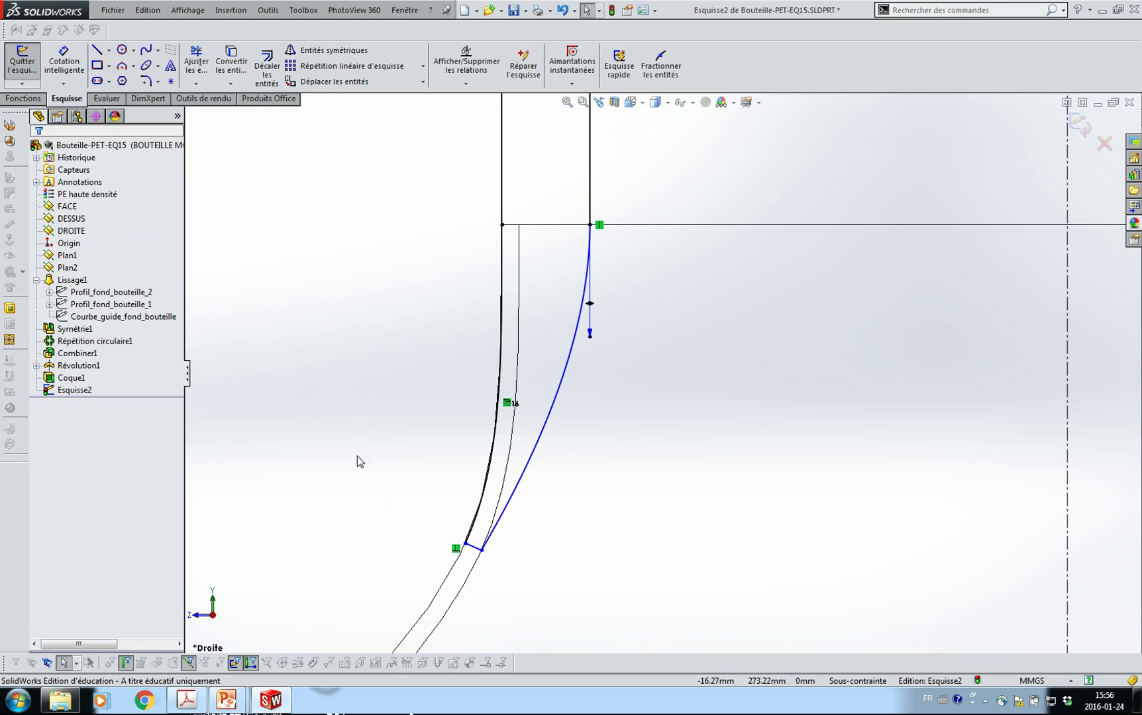
Add a Fix relation to the point where the spline meets the short closing line.
{"action": "left_click", "coordinate": [482, 551]}
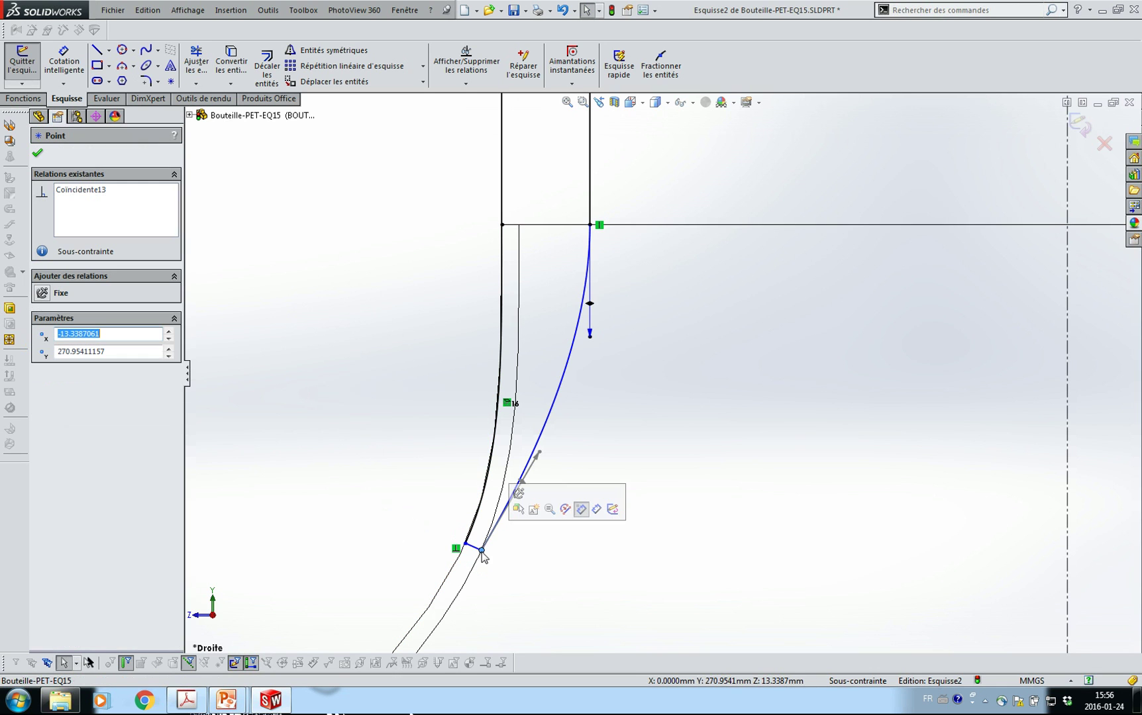
{"action": "left_click", "coordinate": [519, 493]}
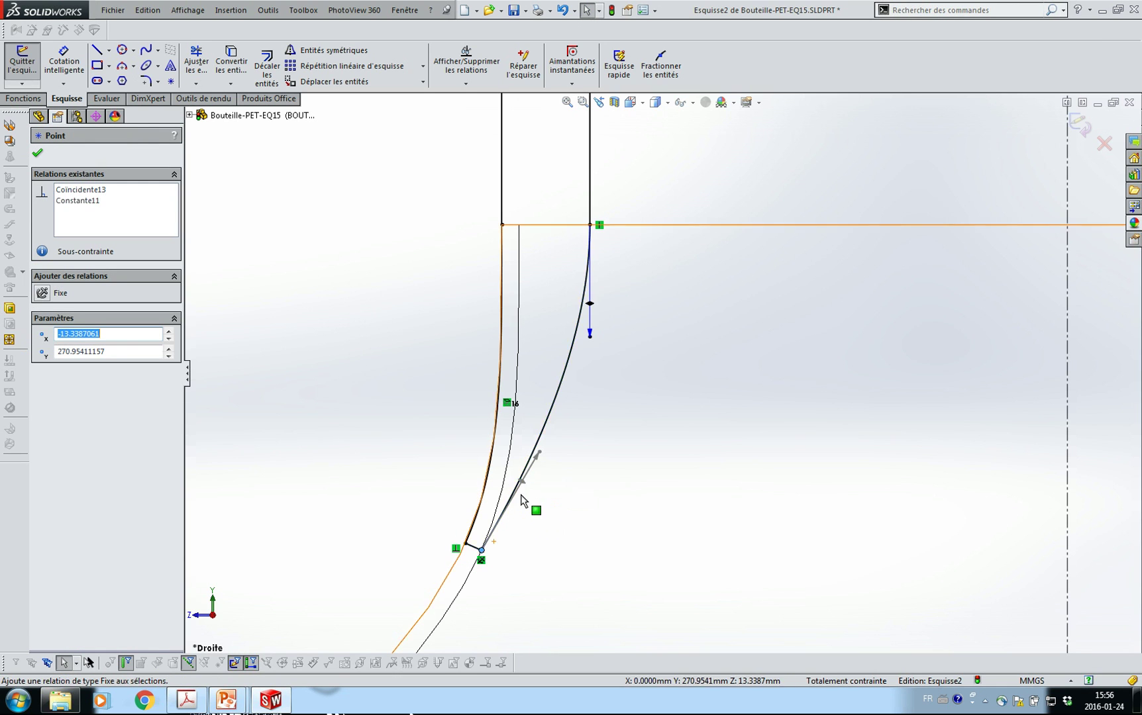
{"action": "left_click", "coordinate": [667, 489]}
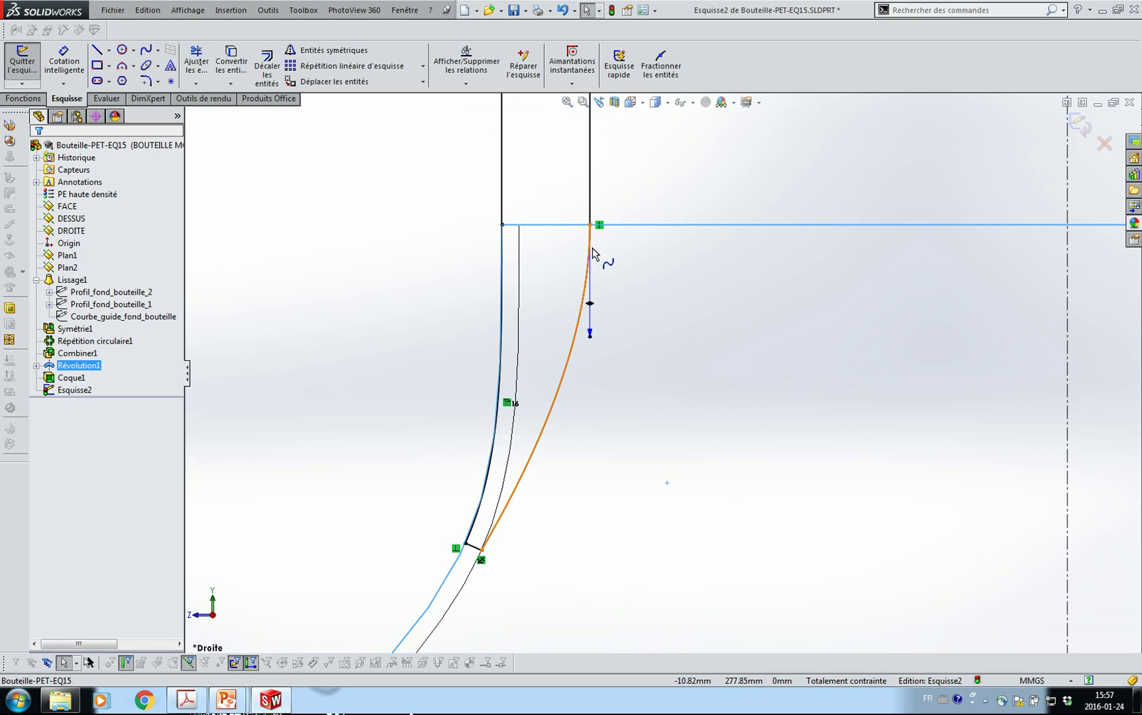
{"action": "left_click", "coordinate": [666, 360]}
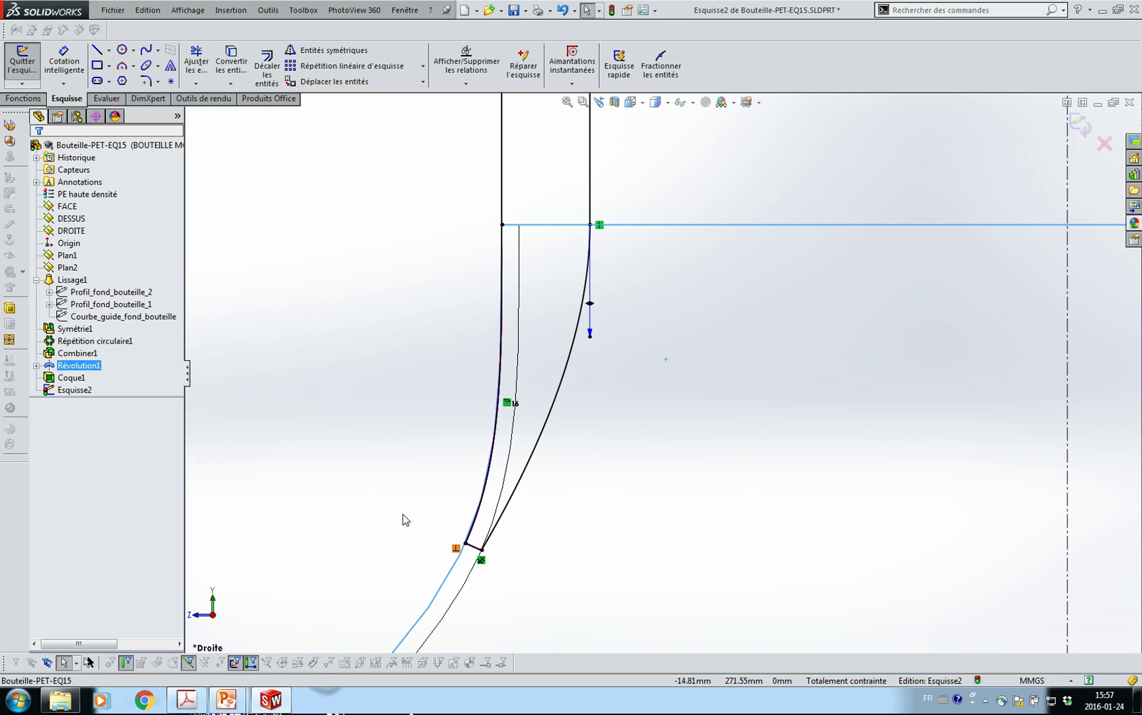
Revolve the neck profile 360° around the vertical centreline with the result merged, and set the display to shaded with edges.
{"action": "scroll", "coordinate": [648, 484], "scroll_direction": "up", "scroll_amount": 1}
{"action": "scroll", "coordinate": [648, 484], "scroll_direction": "up", "scroll_amount": 2}
{"action": "mouse_move", "coordinate": [727, 454]}
{"action": "middle_mouse_down", "text": "ctrl"}
{"action": "mouse_move", "coordinate": [624, 496]}
{"action": "mouse_move", "coordinate": [545, 553]}
{"action": "middle_mouse_up", "text": "ctrl"}
{"action": "scroll", "coordinate": [556, 535], "scroll_direction": "up", "scroll_amount": 3}
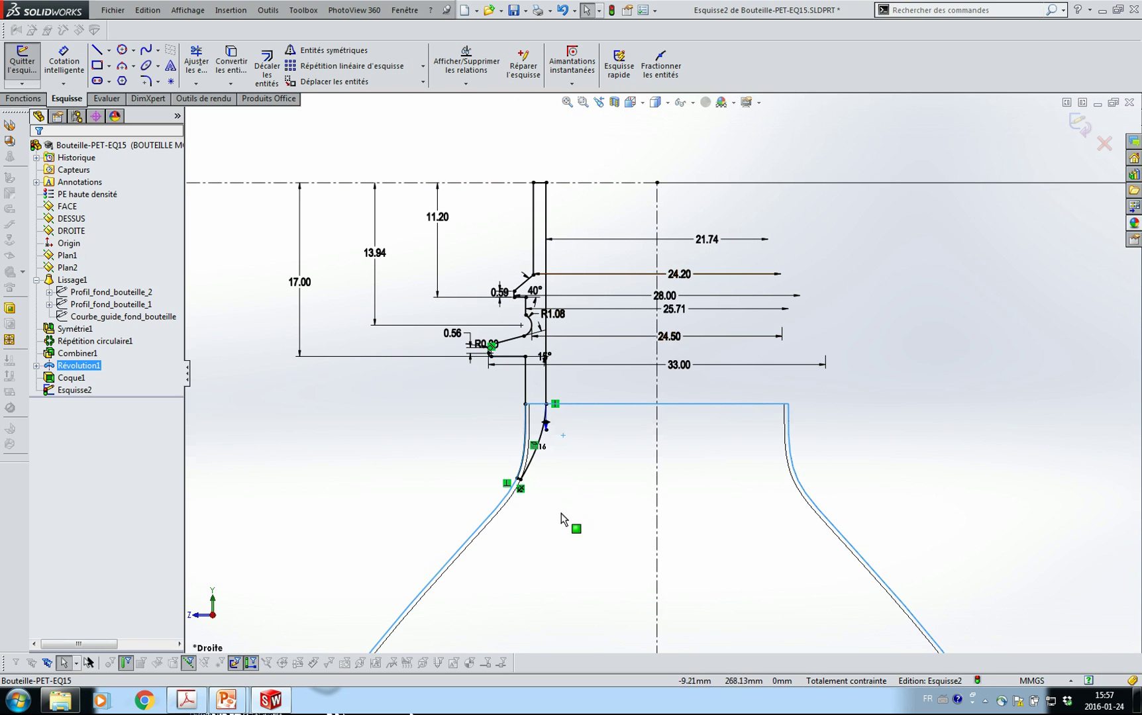
{"action": "left_click", "coordinate": [21, 99]}
{"action": "left_click", "coordinate": [84, 66]}
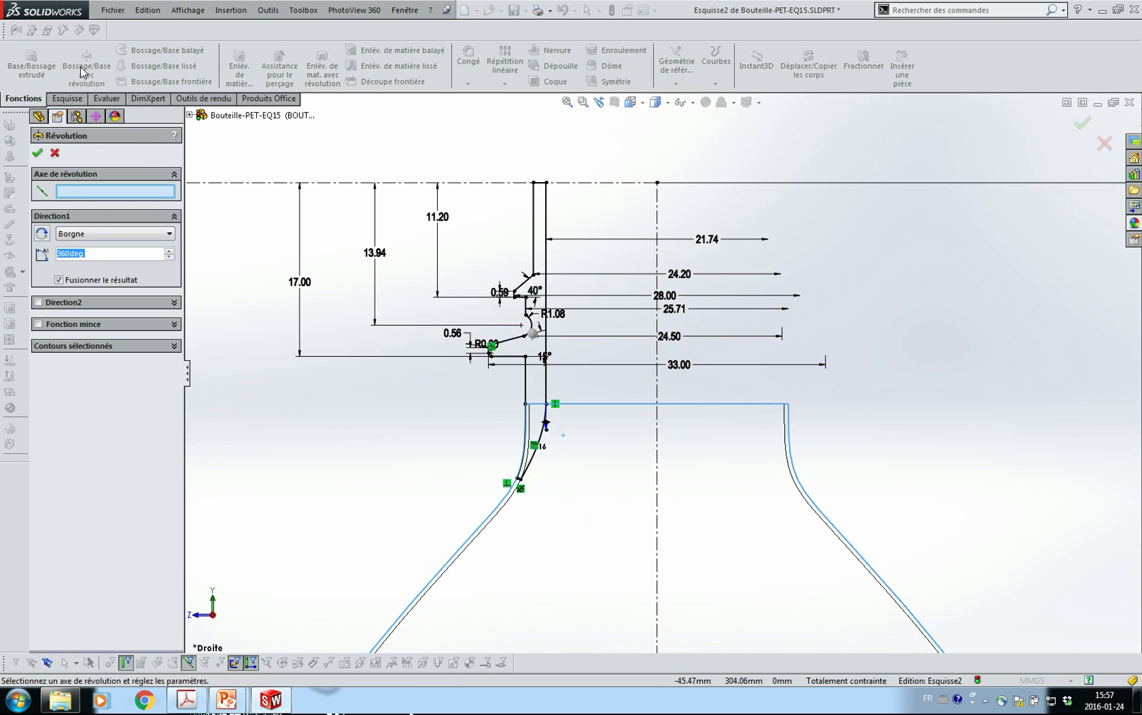
{"action": "left_click", "coordinate": [658, 229]}
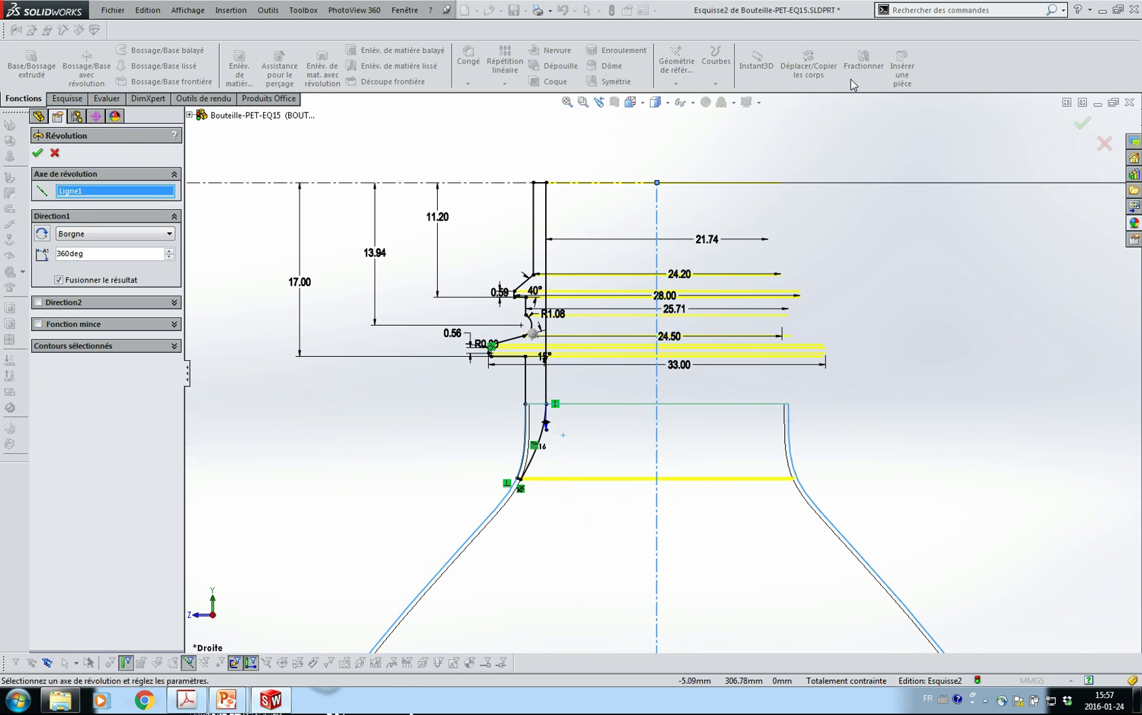
{"action": "left_click", "coordinate": [669, 103]}
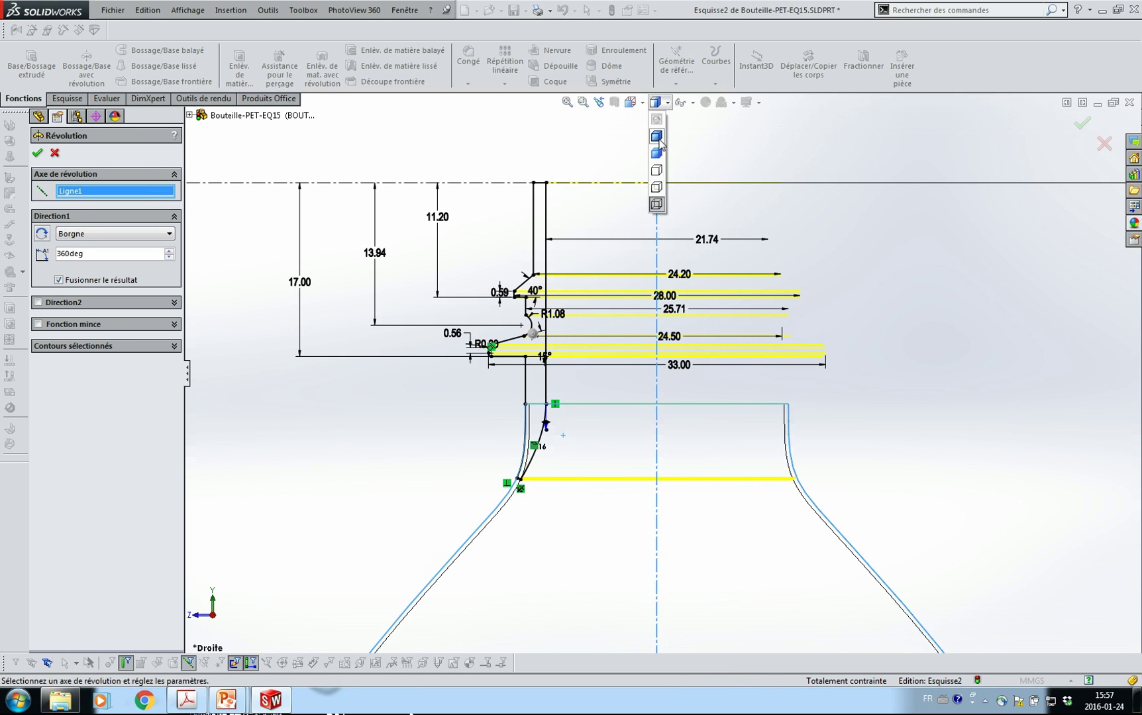
{"action": "left_click", "coordinate": [658, 137]}
{"action": "left_click", "coordinate": [37, 154]}
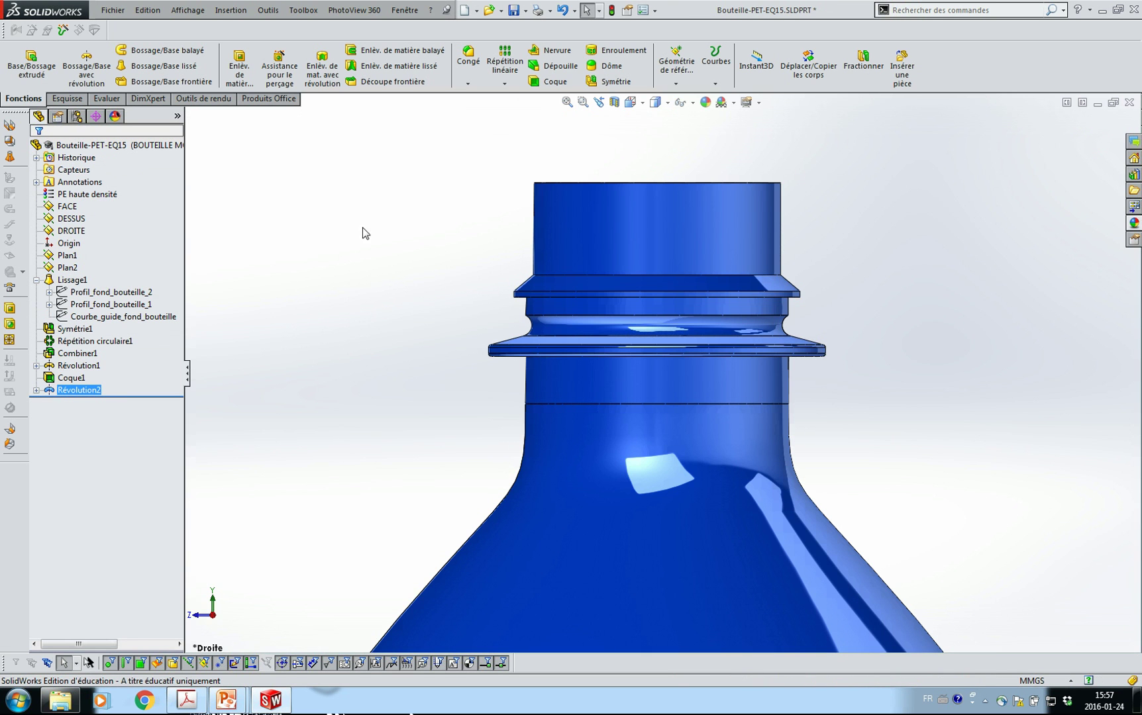
Apply a 1 mm fillet to the edge where the underside of the wide collar meets the neck.
{"action": "scroll", "coordinate": [561, 366], "scroll_direction": "down", "scroll_amount": 4}
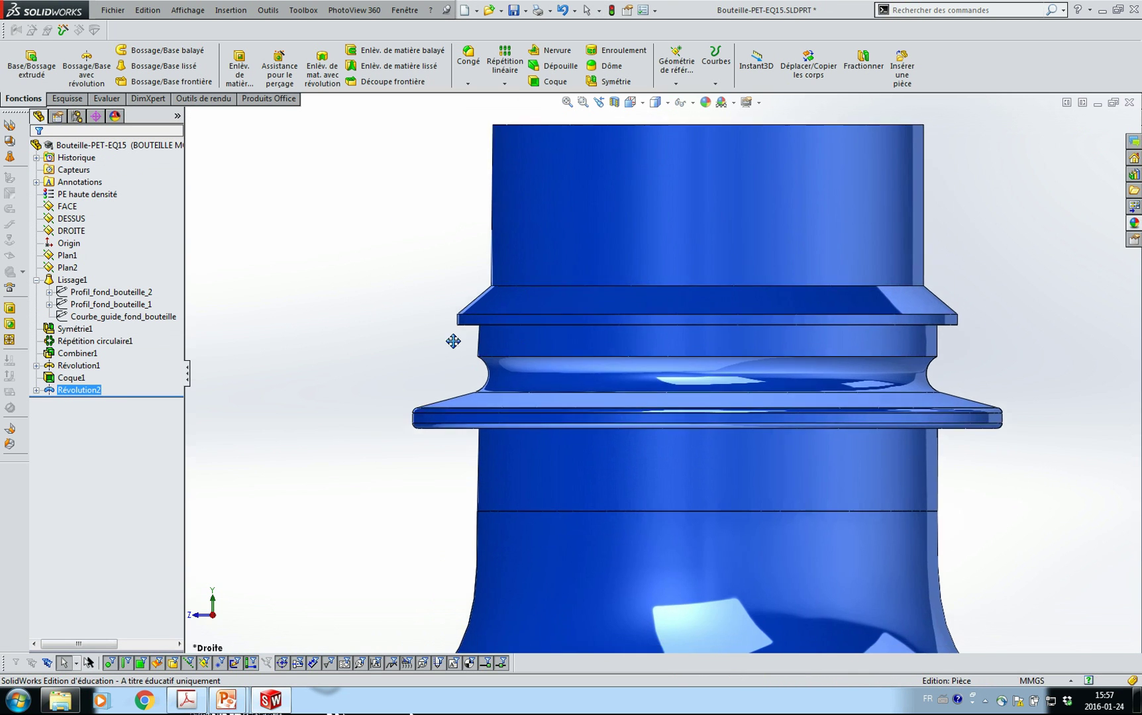
{"action": "middle_click_drag", "start_coordinate": [395, 339], "coordinate": [351, 329]}
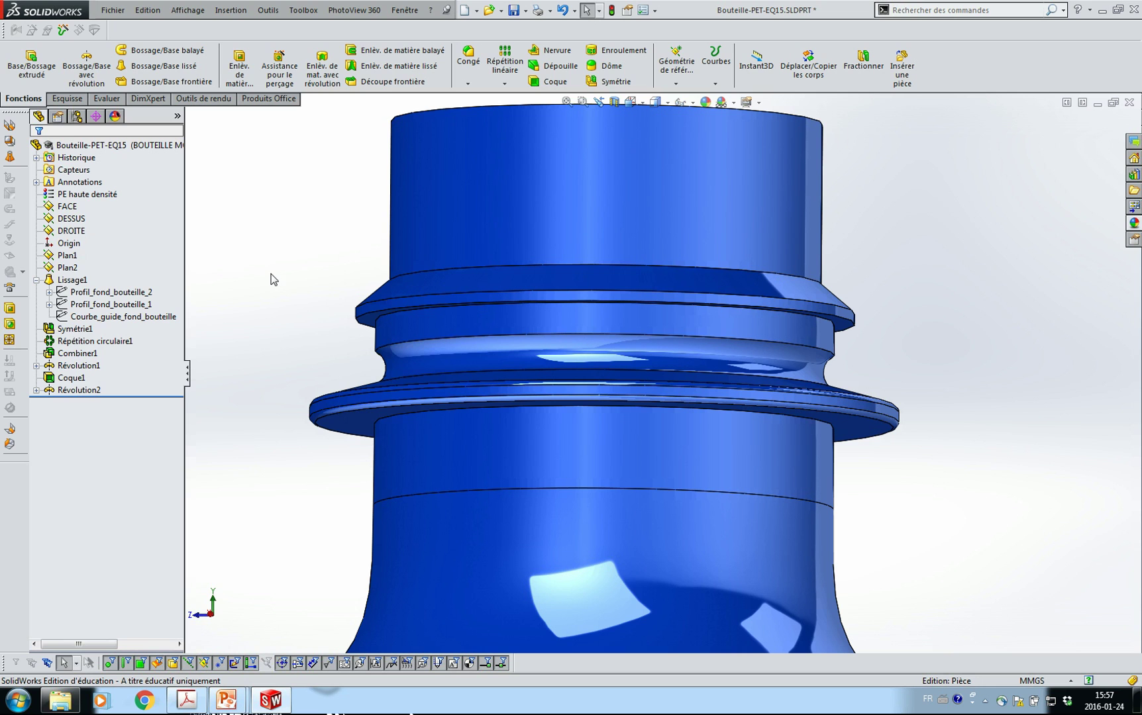
{"action": "left_click", "coordinate": [468, 66]}
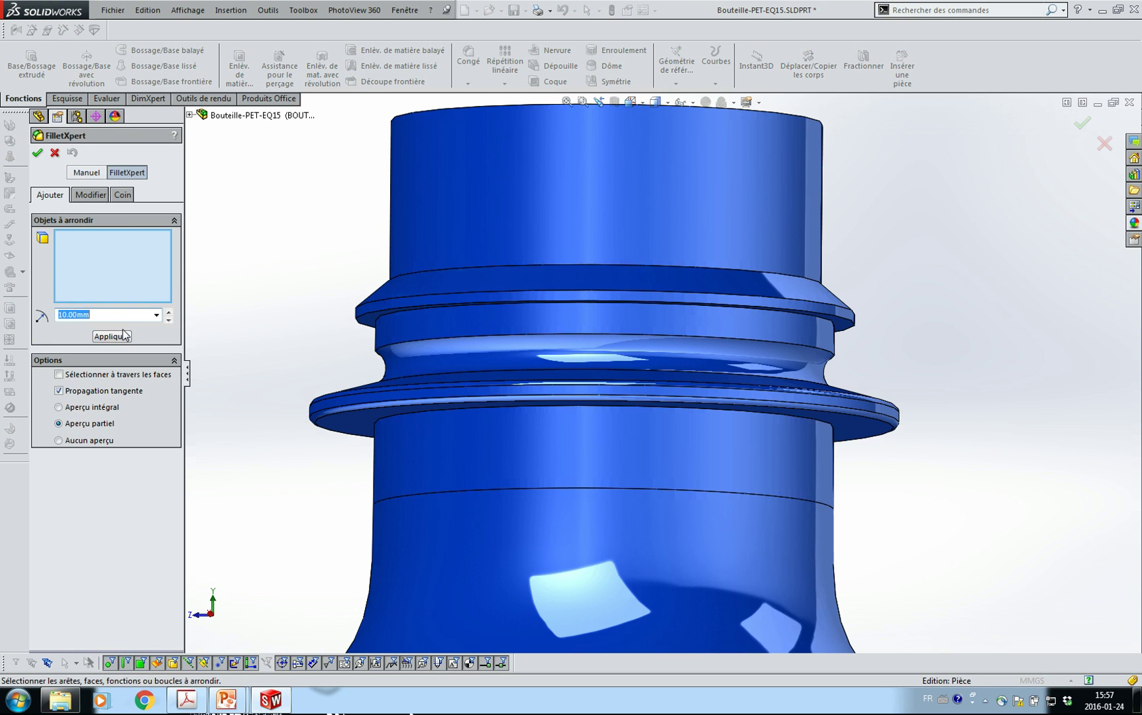
{"action": "type", "text": "1"}
{"action": "left_click", "coordinate": [391, 424]}
{"action": "left_click", "coordinate": [119, 338]}
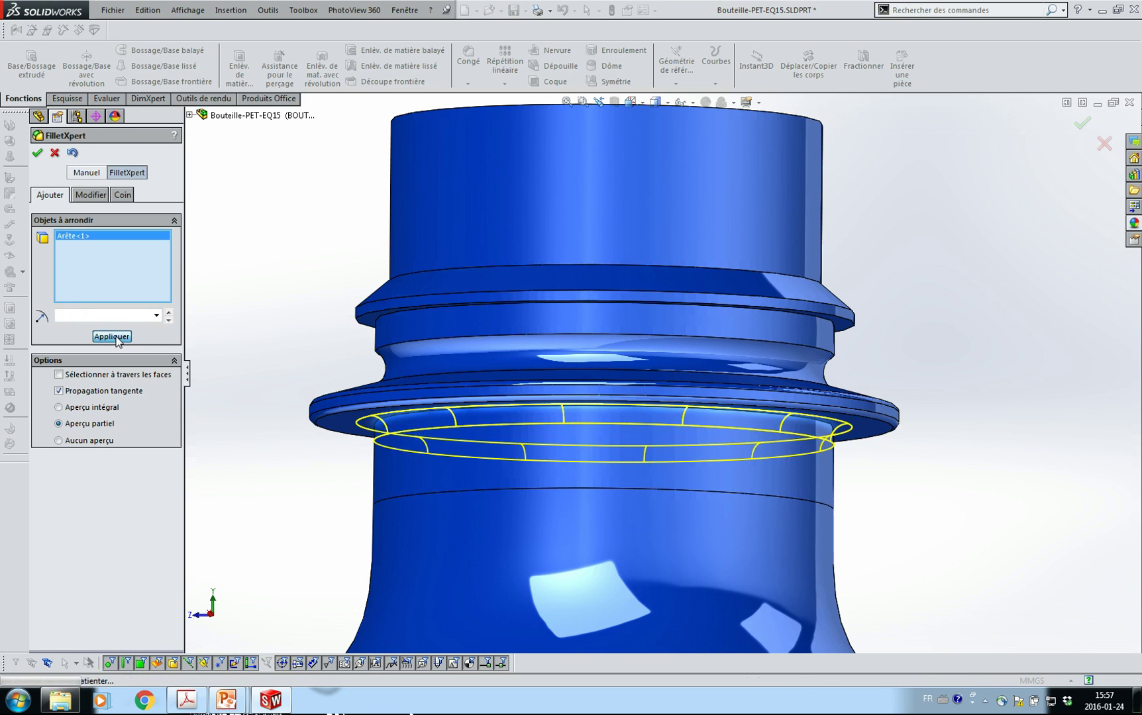
Apply a 0.5 mm fillet to the groove's upper edge and to the outer and inner edges of the small upper collar's sloped face.
{"action": "middle_click_drag", "start_coordinate": [275, 326], "coordinate": [277, 328]}
{"action": "scroll", "coordinate": [278, 339], "scroll_direction": "down", "scroll_amount": 5}
{"action": "double_click", "coordinate": [123, 316]}
{"action": "type", "text": "0.50mm"}
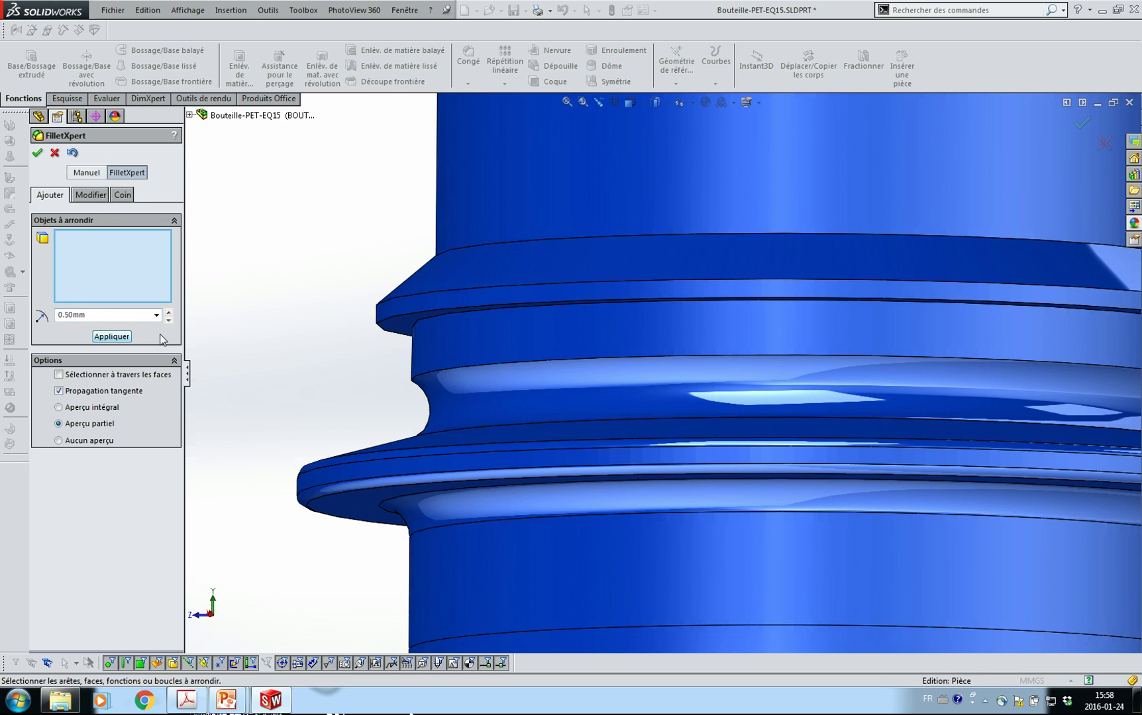
{"action": "left_click", "coordinate": [469, 371]}
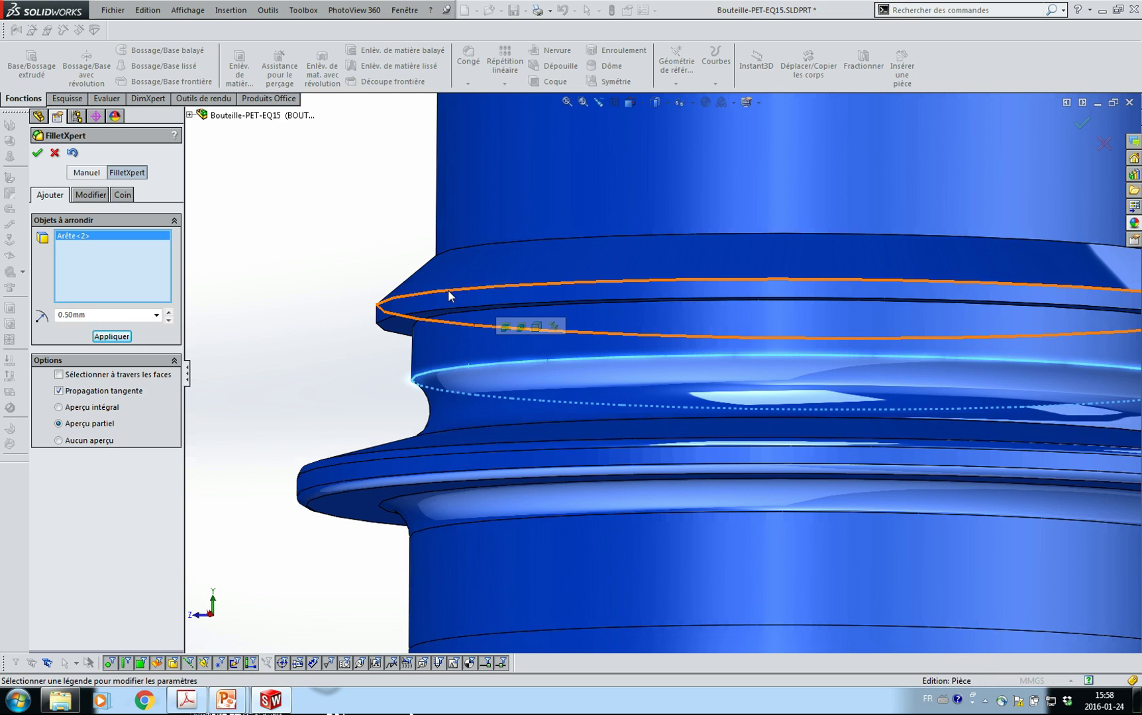
{"action": "left_click", "coordinate": [449, 292]}
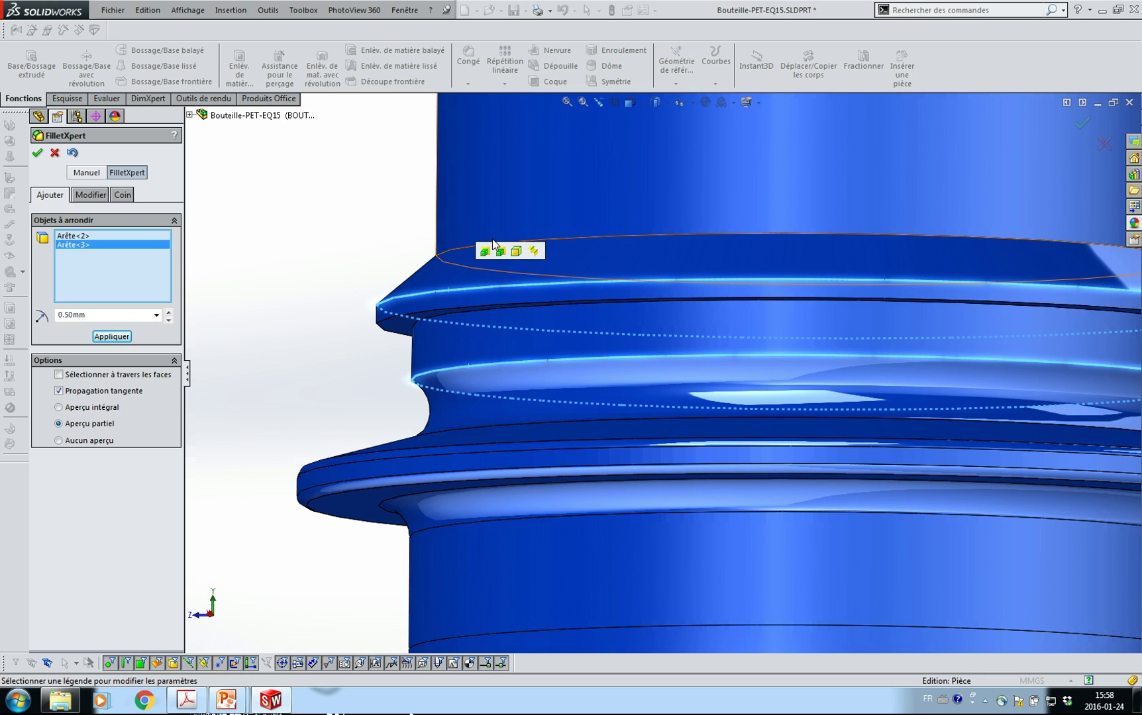
{"action": "left_click", "coordinate": [574, 238]}
{"action": "left_click", "coordinate": [110, 337]}
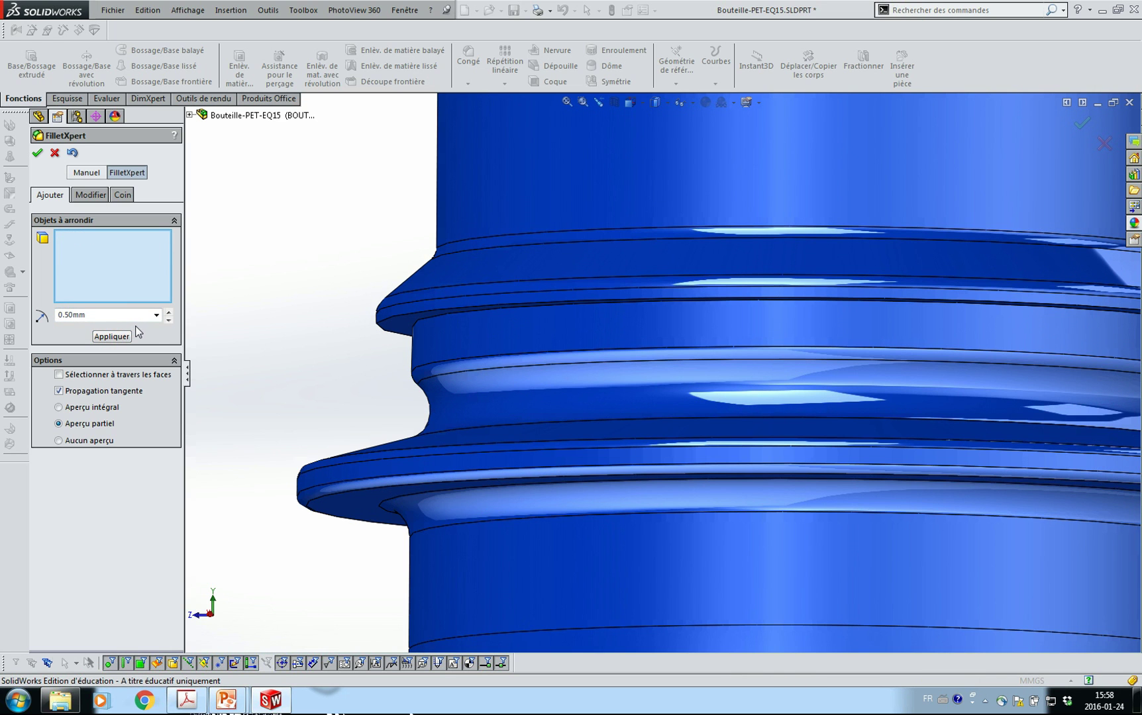
Apply a 0.41 mm fillet to the edge where the underside of the small upper collar meets the neck.
{"action": "double_click", "coordinate": [106, 316]}
{"action": "type", "text": ".41"}
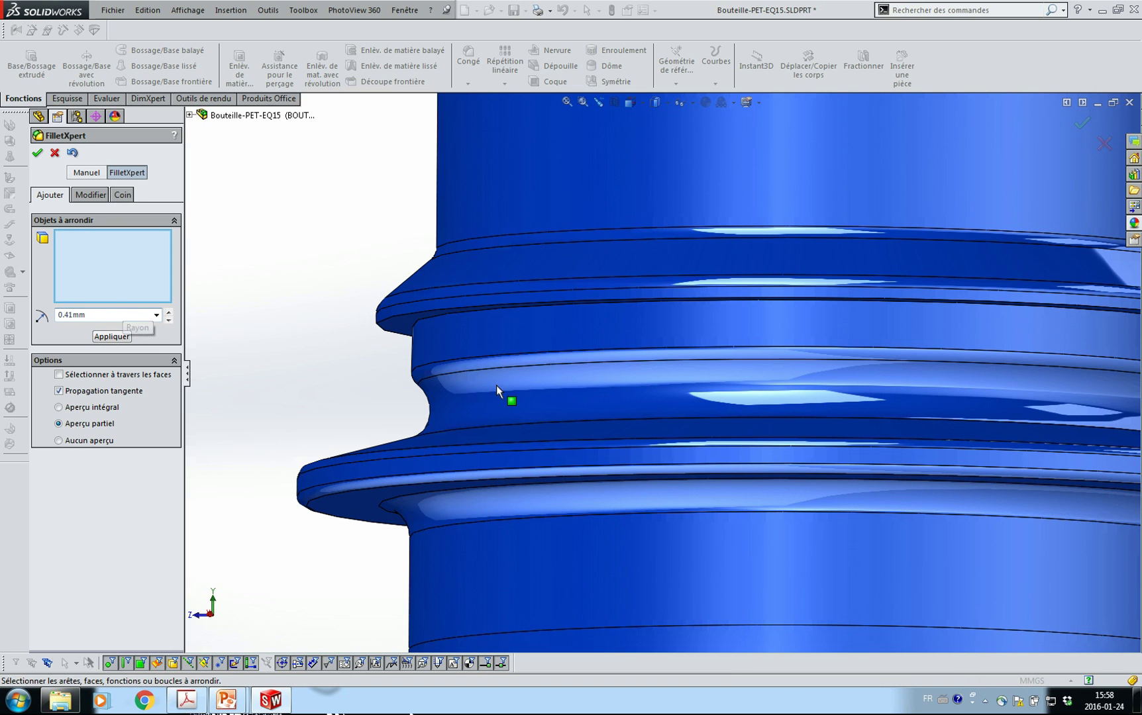
{"action": "left_click", "coordinate": [430, 310]}
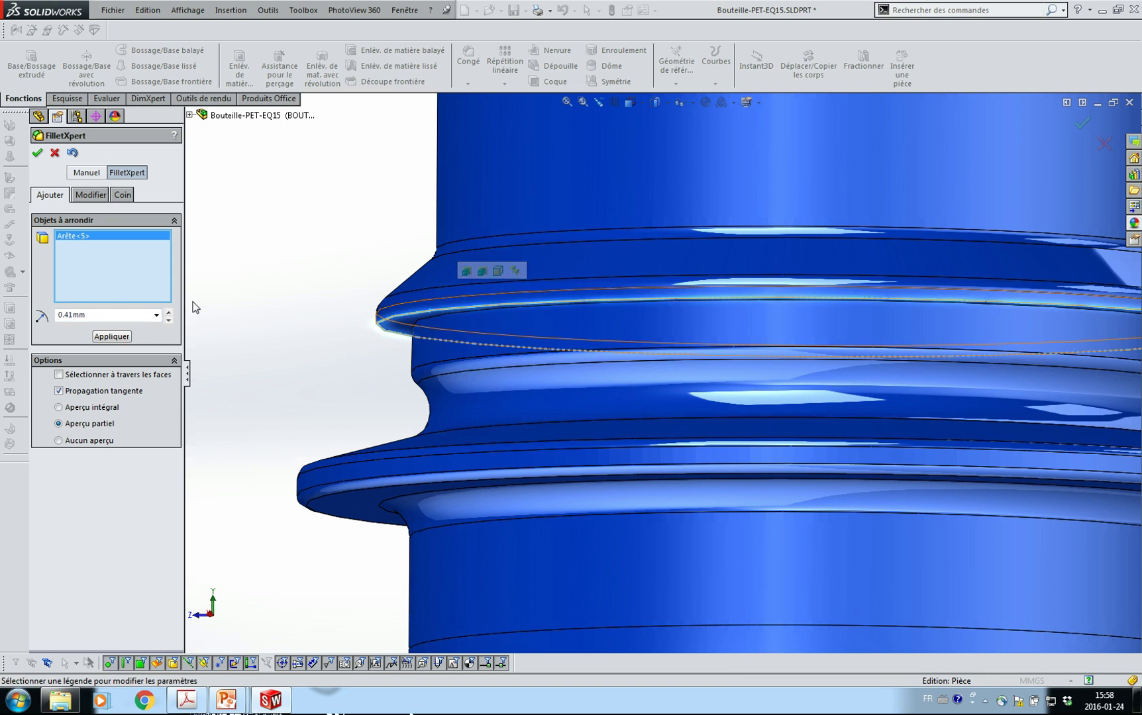
{"action": "left_click", "coordinate": [103, 336]}
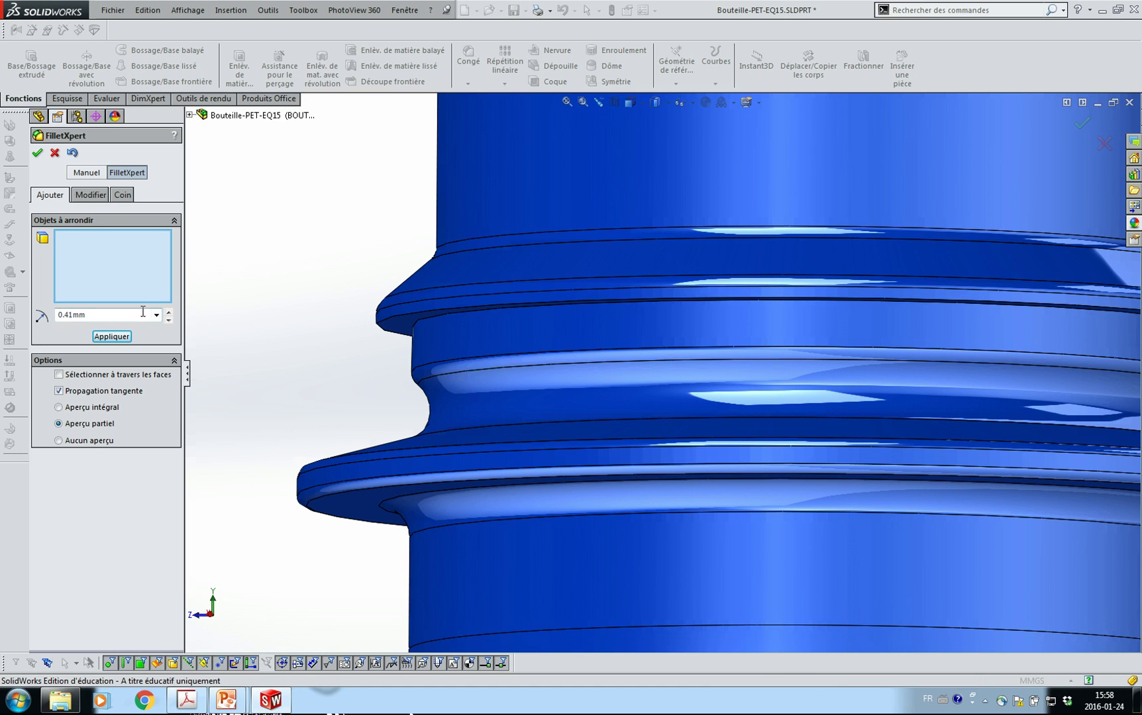
{"action": "left_click", "coordinate": [437, 316]}
{"action": "left_click", "coordinate": [118, 338]}
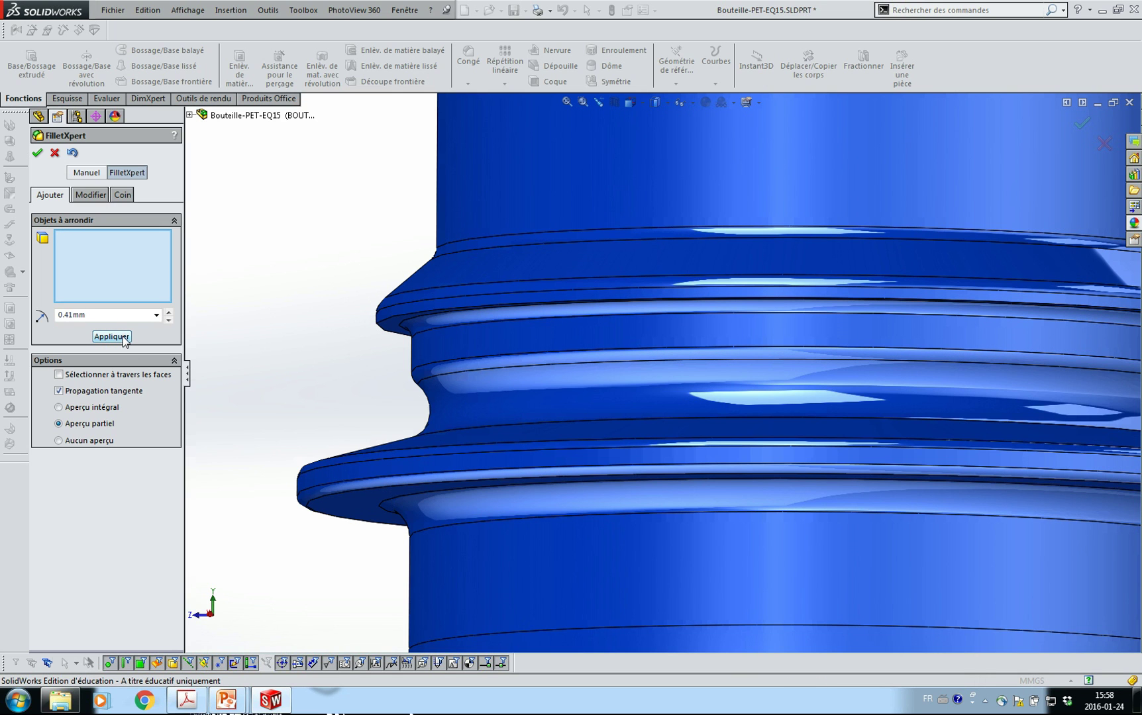
Apply a 0.2 mm fillet to the lower outer edge of the small upper collar and leave the Fillet tool.
{"action": "double_click", "coordinate": [122, 315]}
{"action": "type", "text": "0.2"}
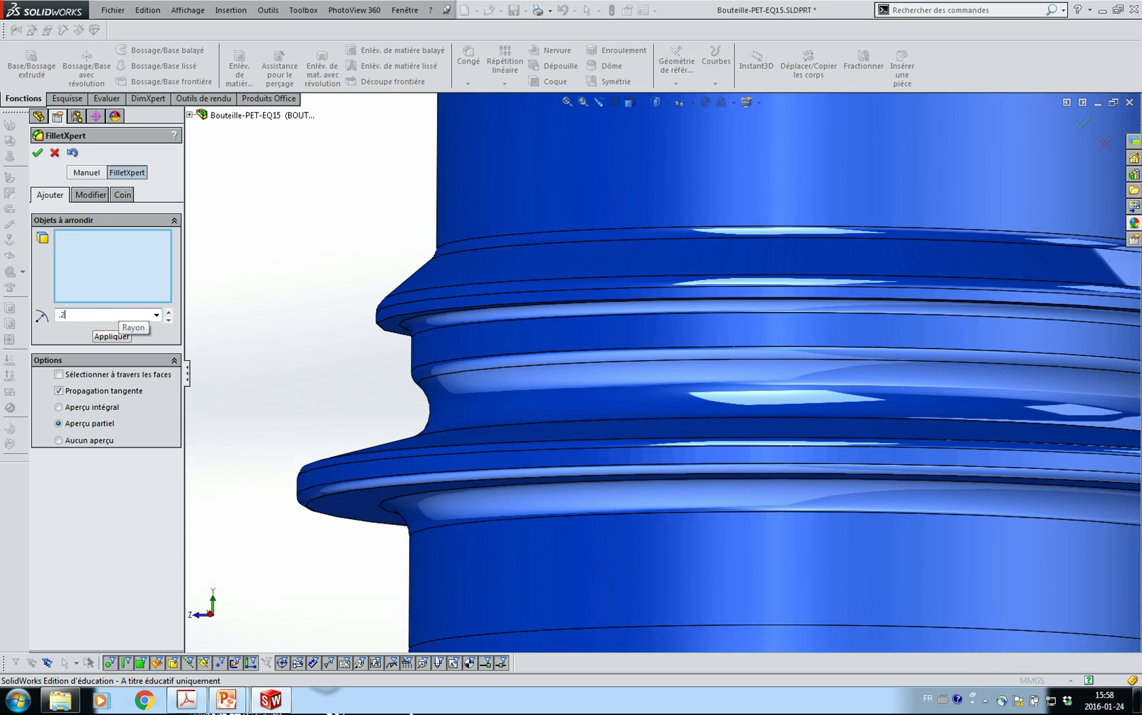
{"action": "left_click", "coordinate": [391, 324]}
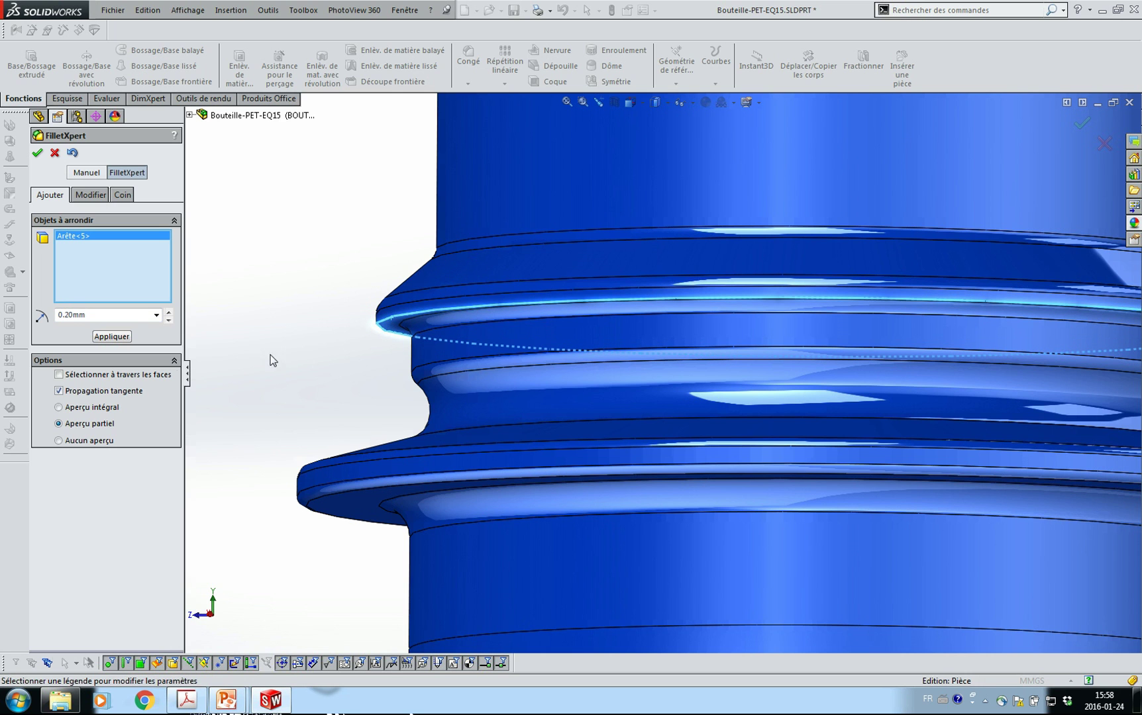
{"action": "left_click", "coordinate": [111, 337]}
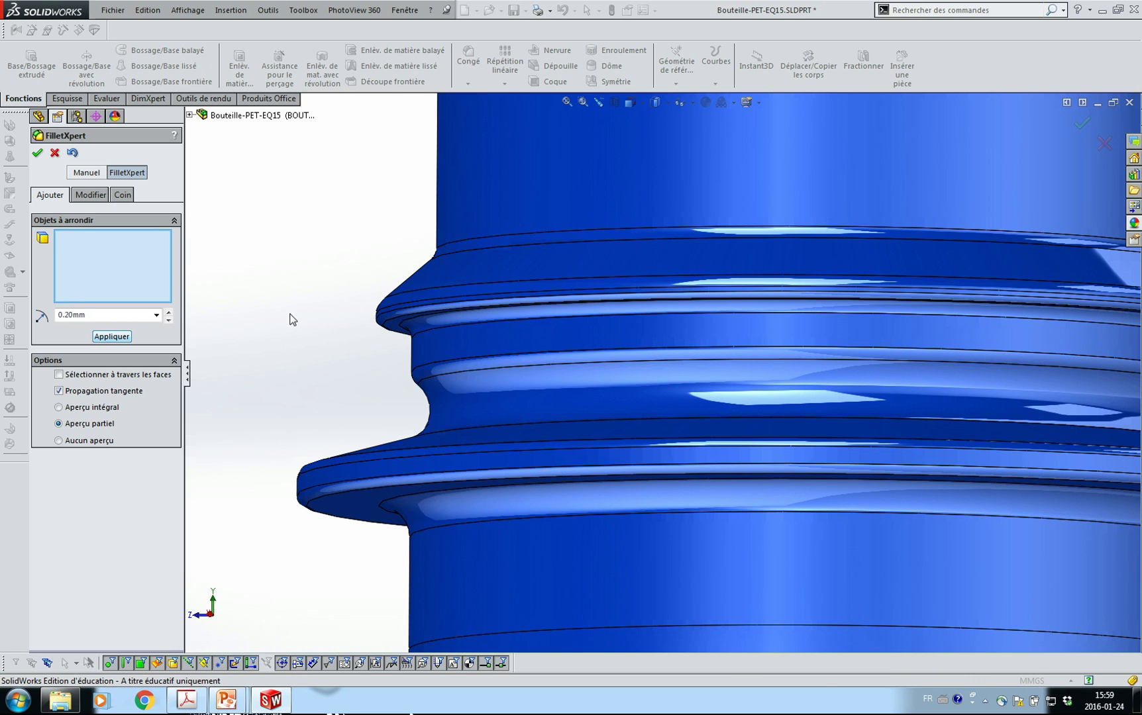
{"action": "scroll", "coordinate": [326, 293], "scroll_direction": "up", "scroll_amount": 3}
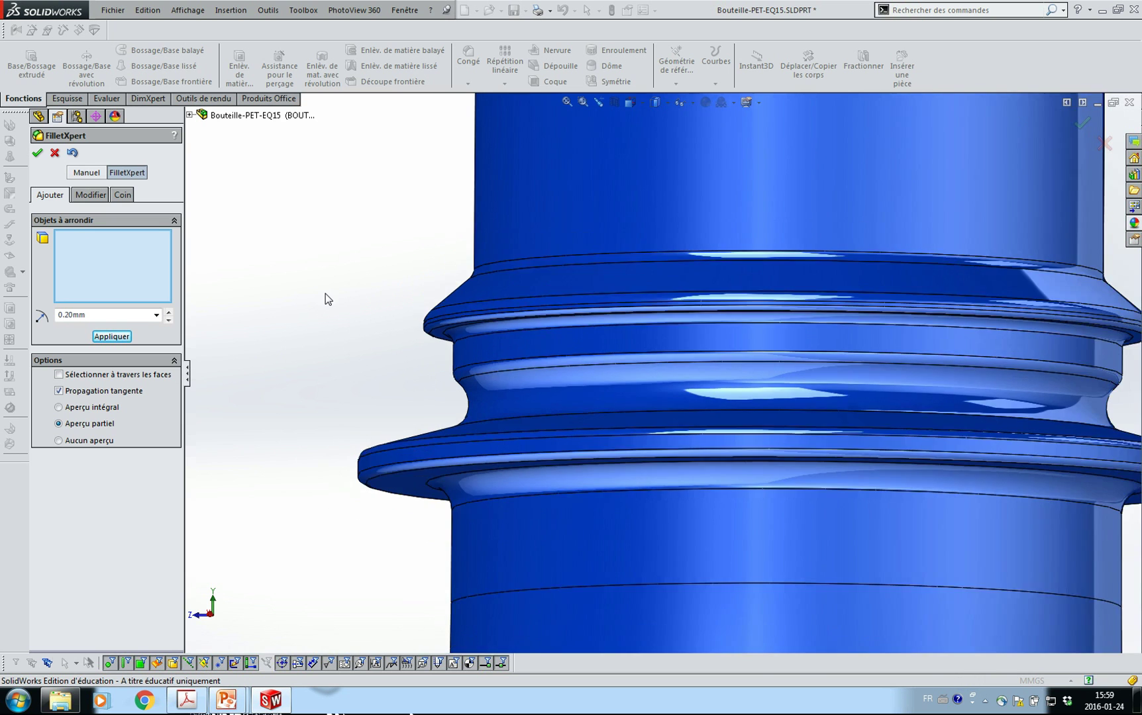
{"action": "middle_click_drag", "start_coordinate": [435, 289], "coordinate": [427, 305]}
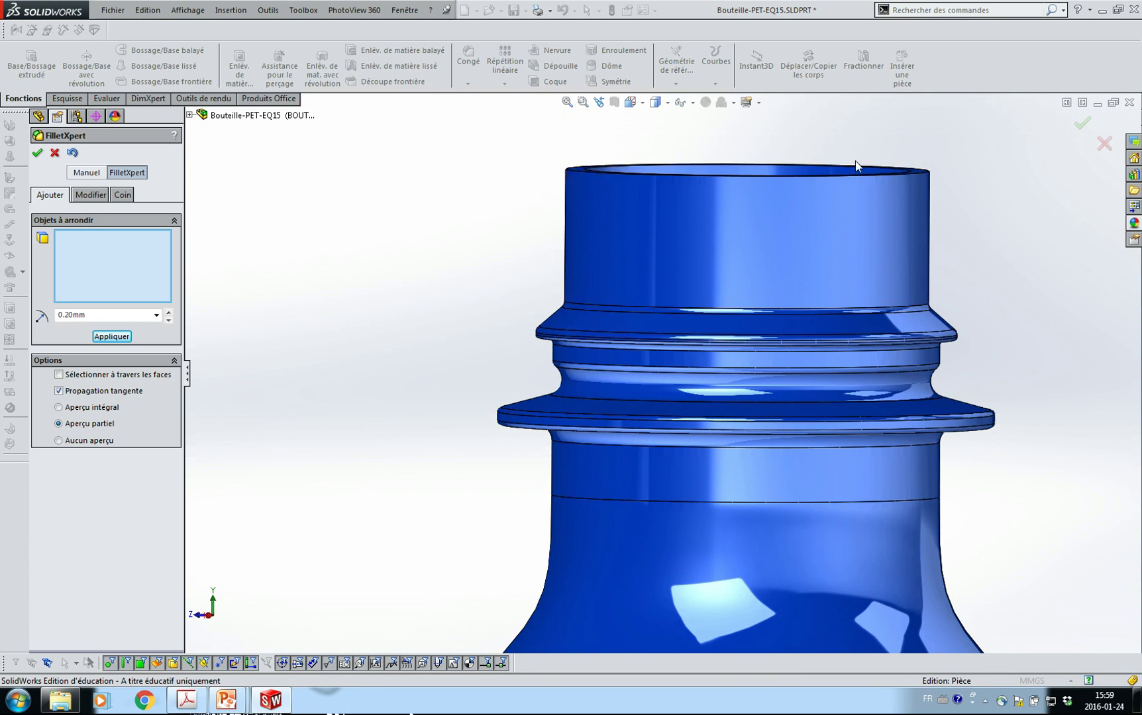
{"action": "left_click", "coordinate": [54, 153]}
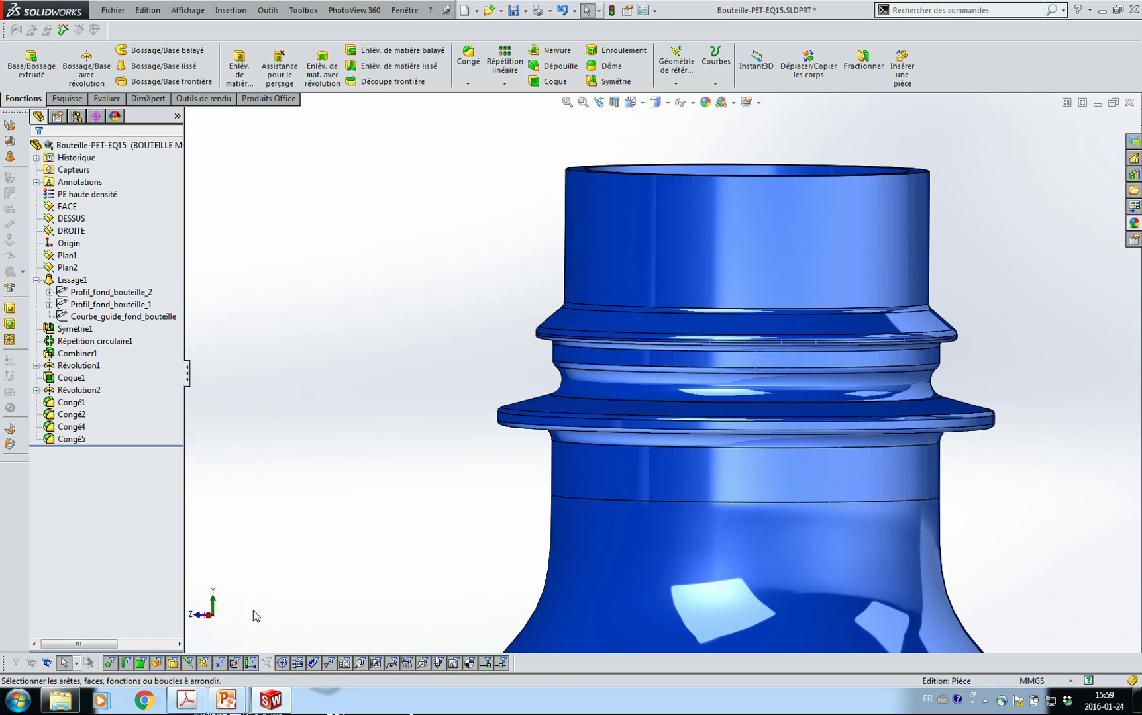
Switch to the PCO1881 drawing in Adobe Acrobat and examine the thread development view for the thread dimensions.
{"action": "left_click", "coordinate": [187, 700]}
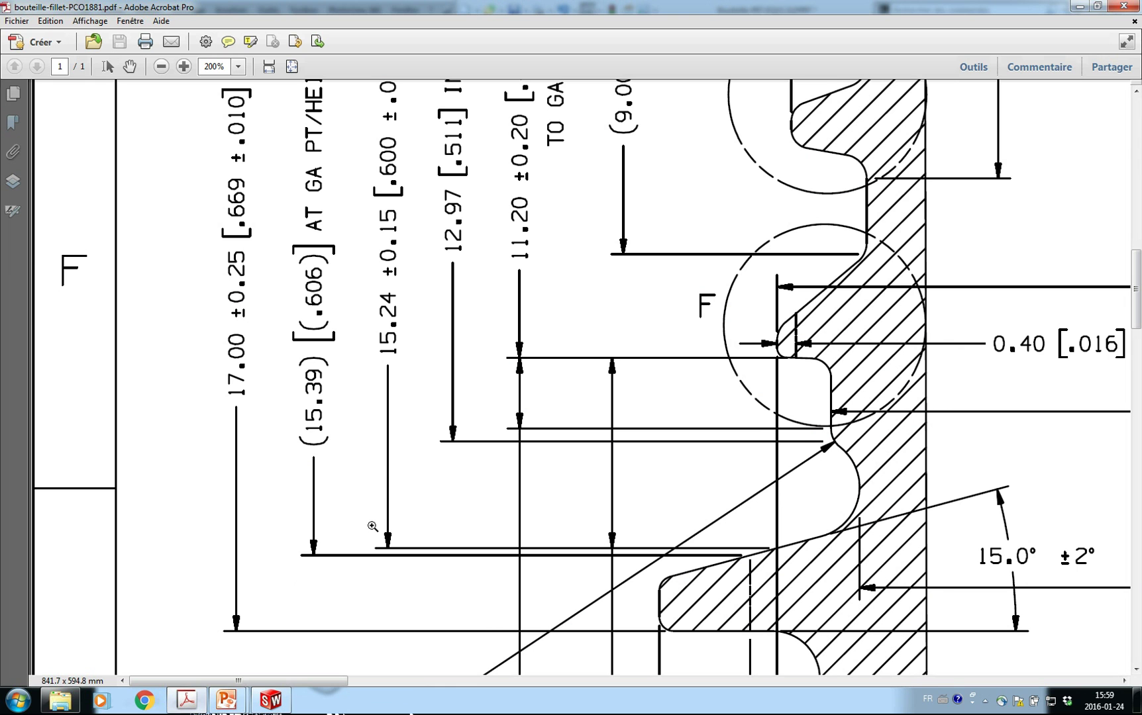
{"action": "key", "text": "ctrl+0"}
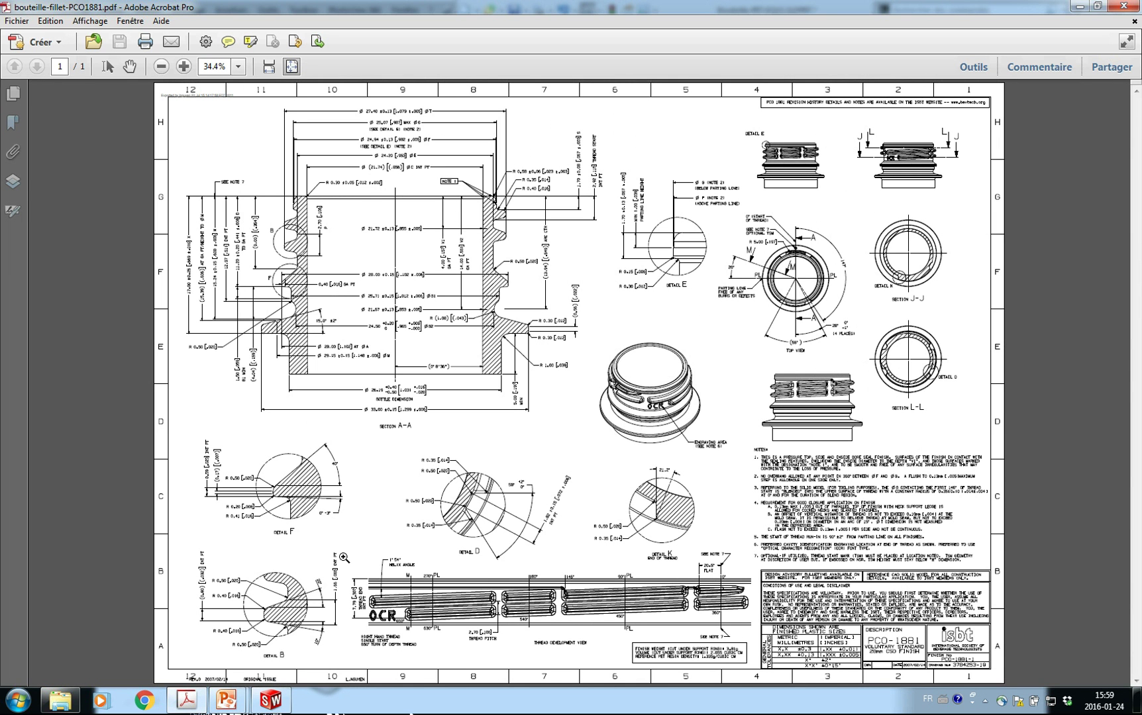
{"action": "left_click_drag", "start_coordinate": [342, 551], "coordinate": [768, 651]}
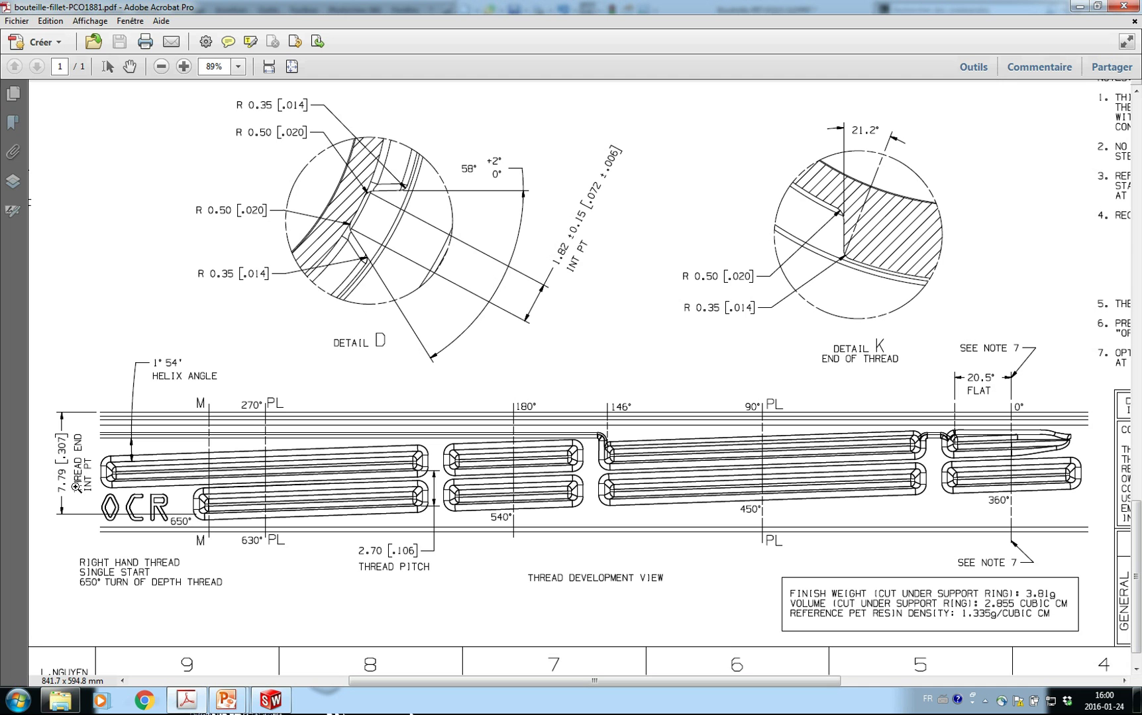
Open the Windows calculator and divide 650 by 360 to work out the number of thread turns.
{"action": "left_click", "coordinate": [60, 700]}
{"action": "left_click", "coordinate": [18, 700]}
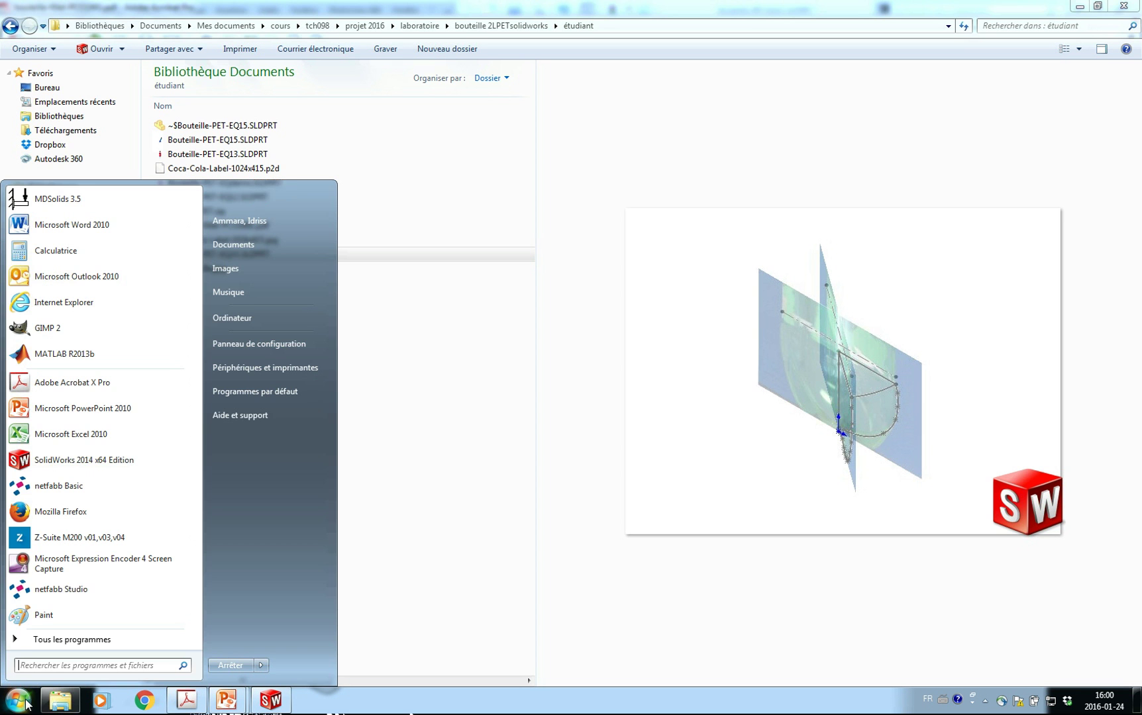
{"action": "left_click", "coordinate": [57, 251]}
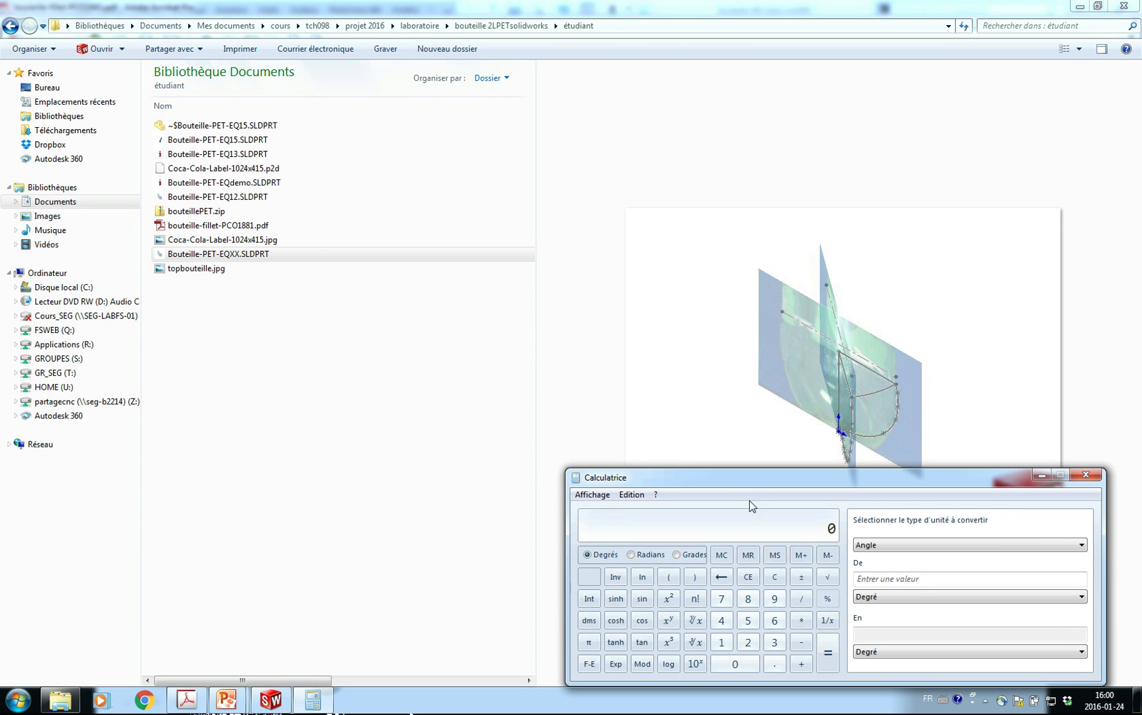
{"action": "left_click_drag", "start_coordinate": [749, 482], "coordinate": [337, 298]}
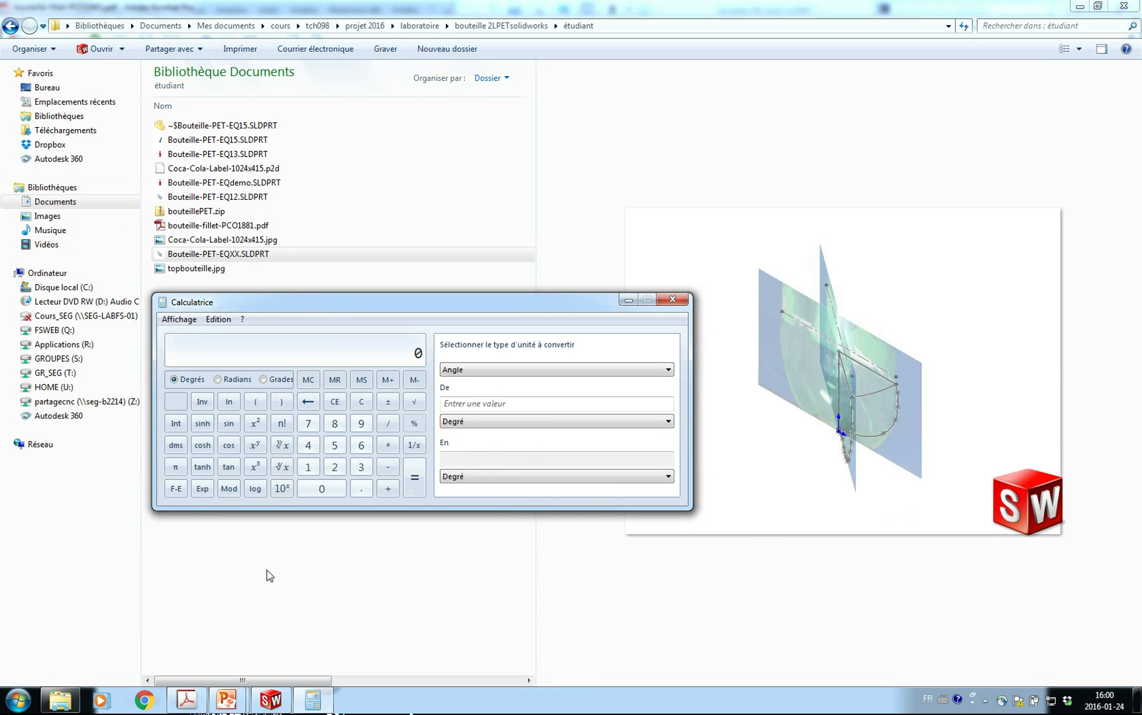
{"action": "type", "text": "650 / 360"}
{"action": "key", "text": "Return"}
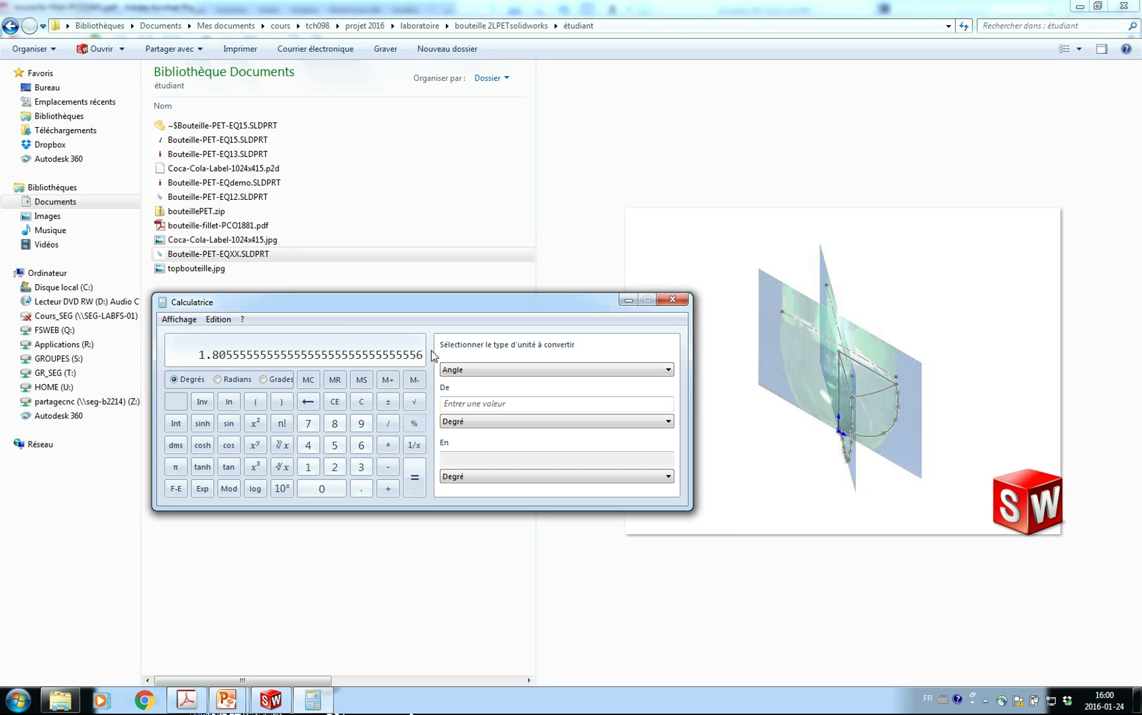
Recheck the thread end height in the PDF's thread development view and return to SolidWorks.
{"action": "left_click", "coordinate": [1080, 8]}
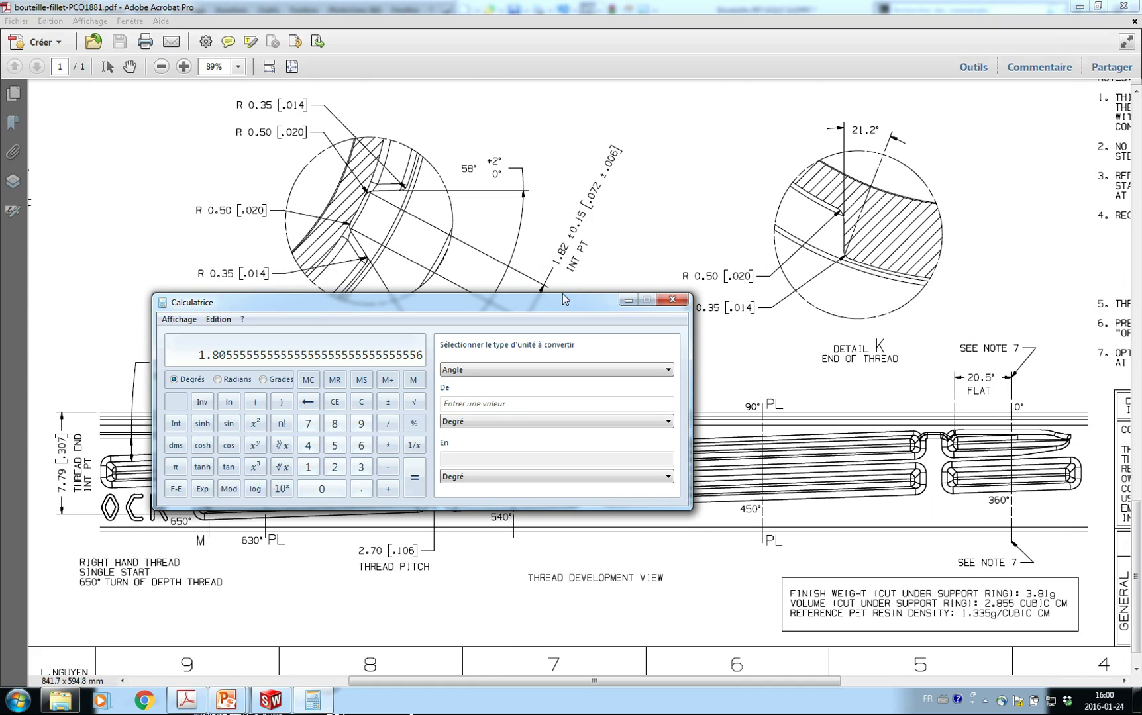
{"action": "left_click", "coordinate": [270, 700]}
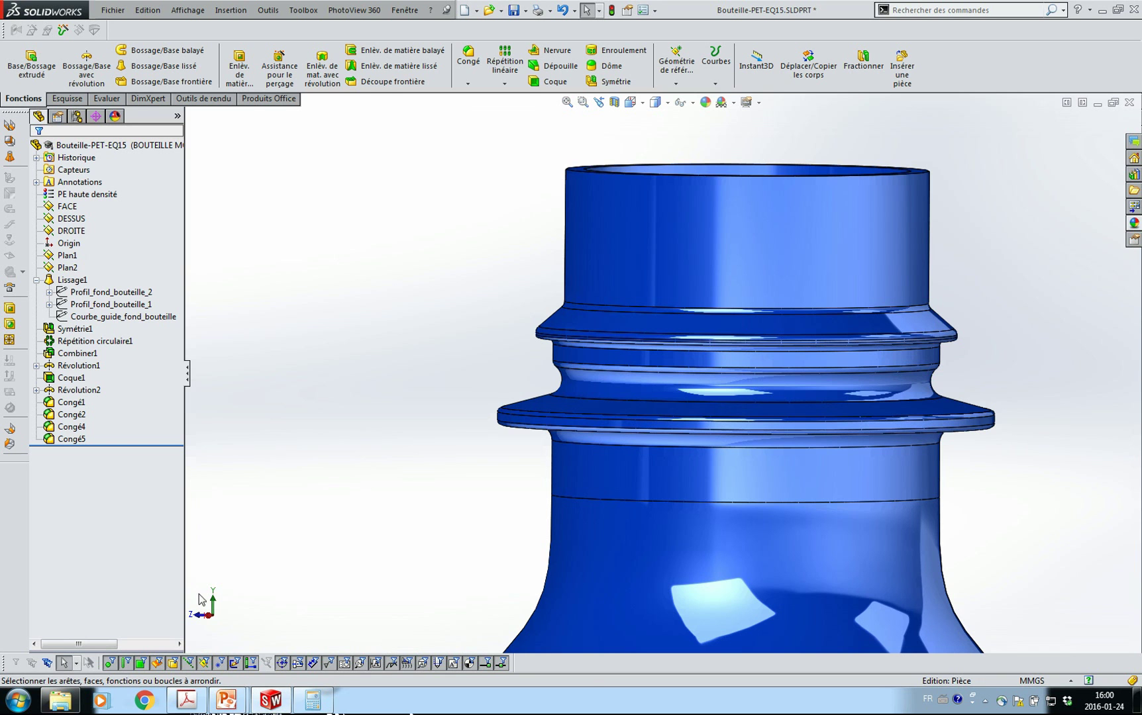
{"action": "left_click", "coordinate": [187, 700]}
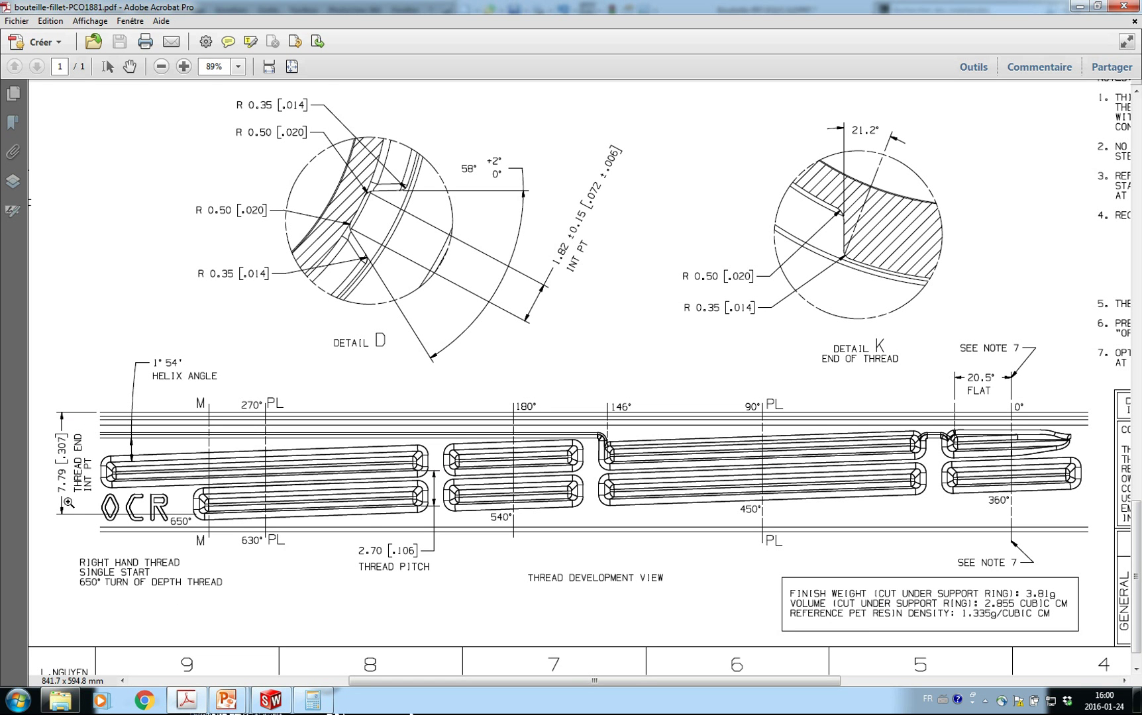
{"action": "left_click", "coordinate": [280, 707]}
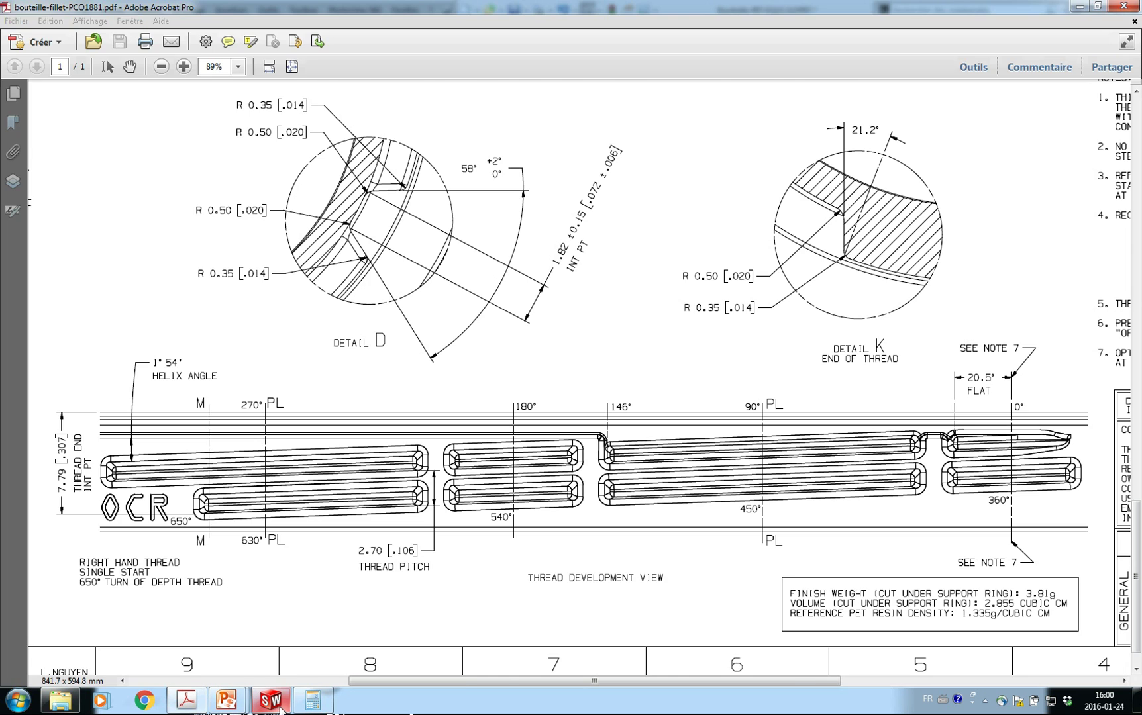
Create a reference plane offset 7.79 mm below the neck's top annular face, with the offset direction reversed.
{"action": "middle_click_drag", "start_coordinate": [481, 225], "coordinate": [591, 168]}
{"action": "left_click", "coordinate": [577, 159]}
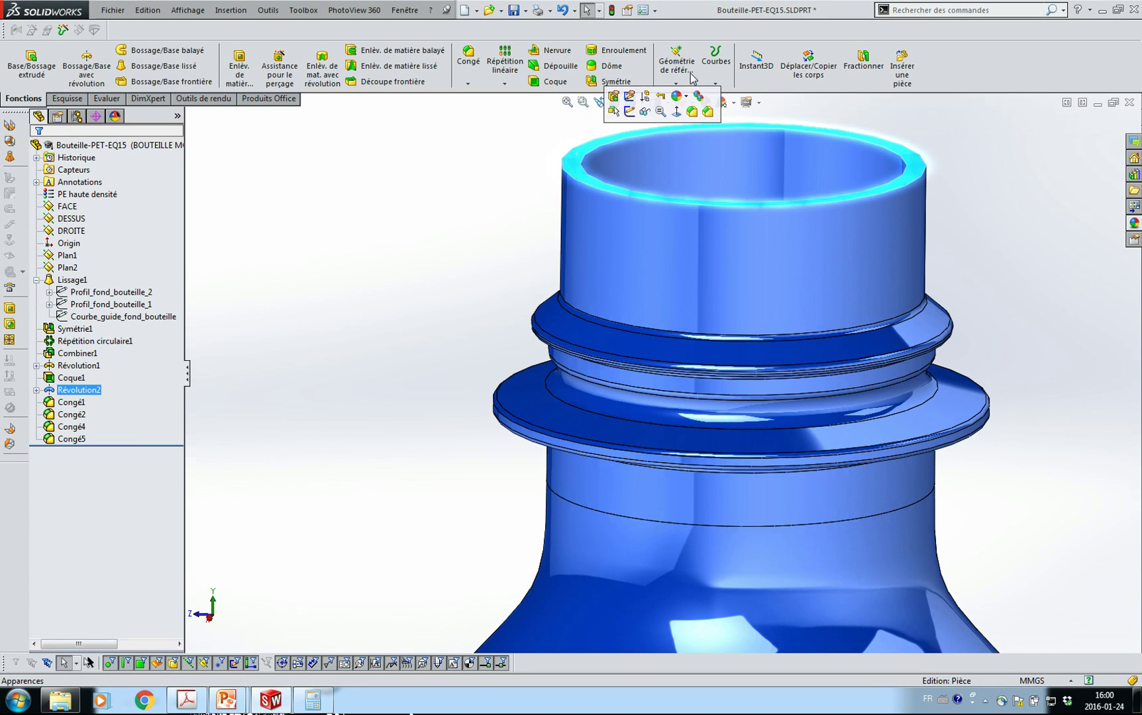
{"action": "left_click", "coordinate": [676, 66]}
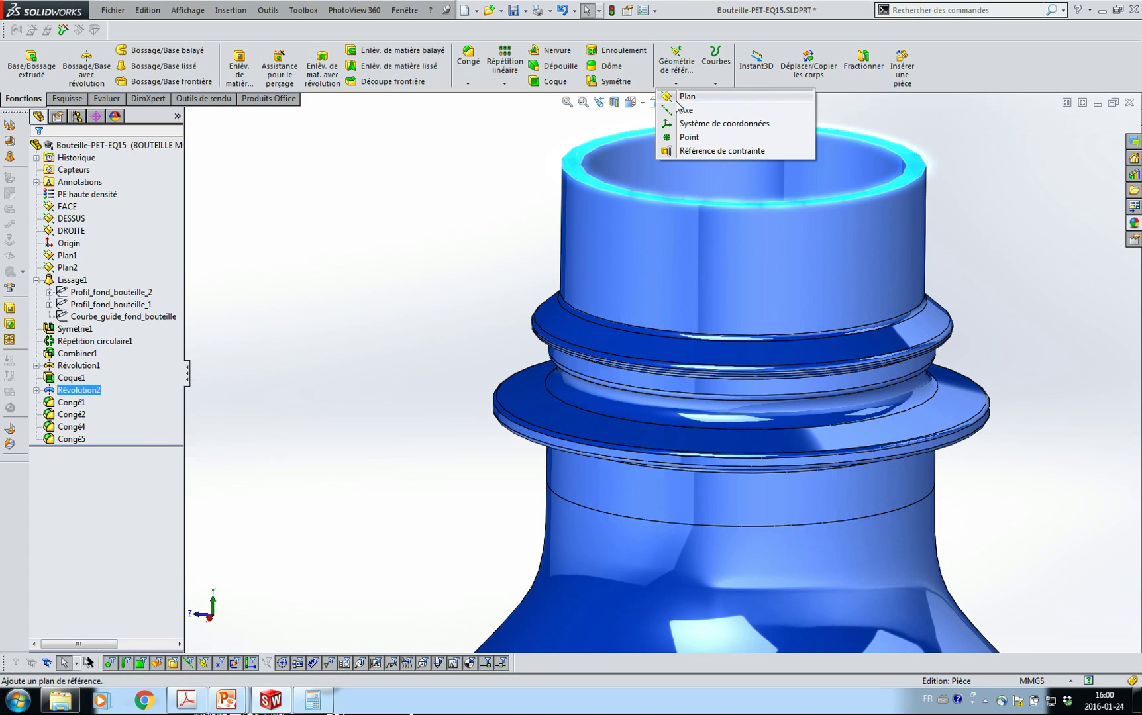
{"action": "left_click", "coordinate": [678, 97]}
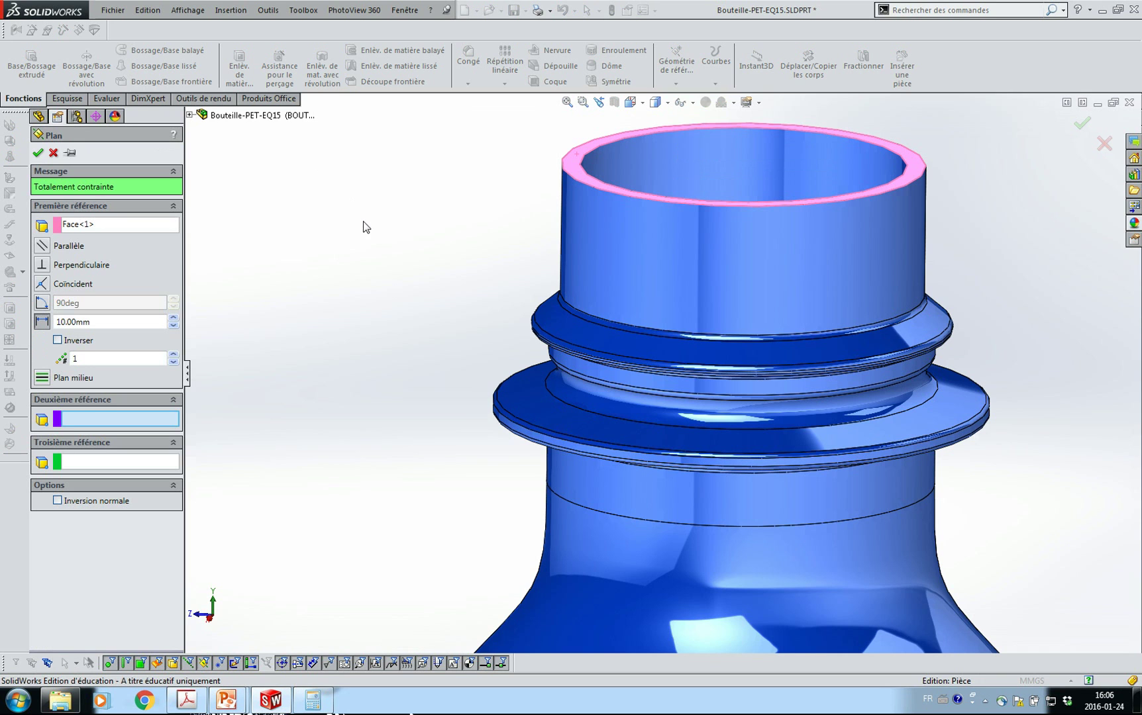
{"action": "left_click", "coordinate": [113, 323]}
{"action": "left_click_drag", "start_coordinate": [113, 323], "coordinate": [55, 331]}
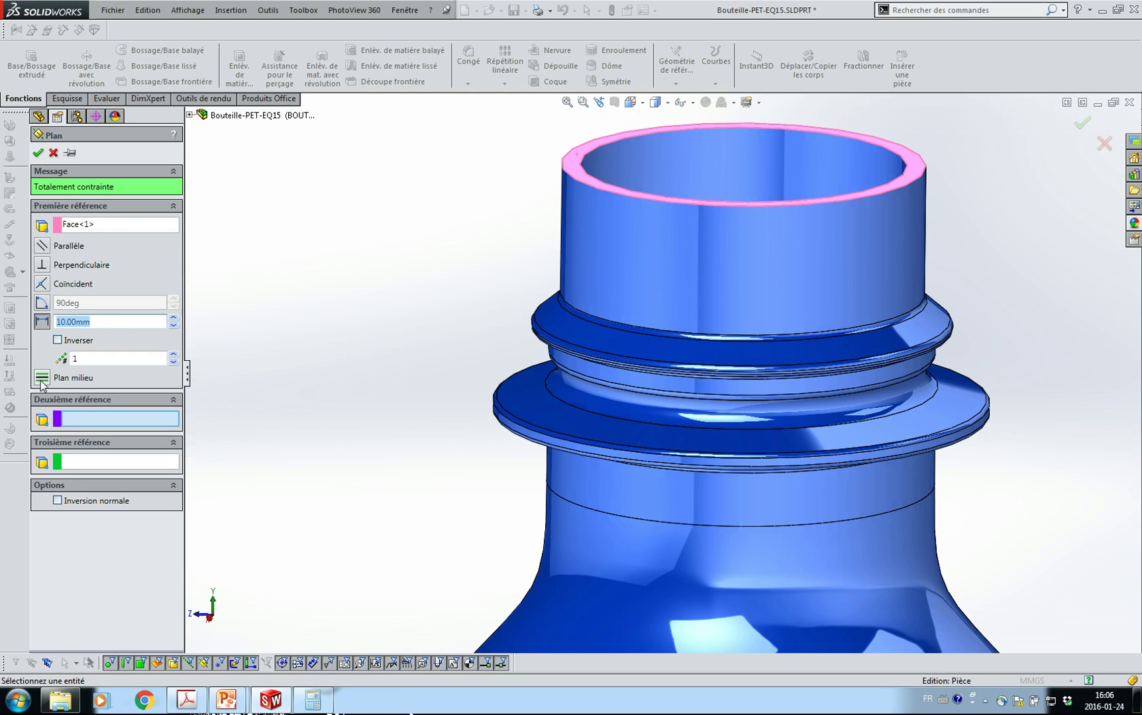
{"action": "type", "text": "7"}
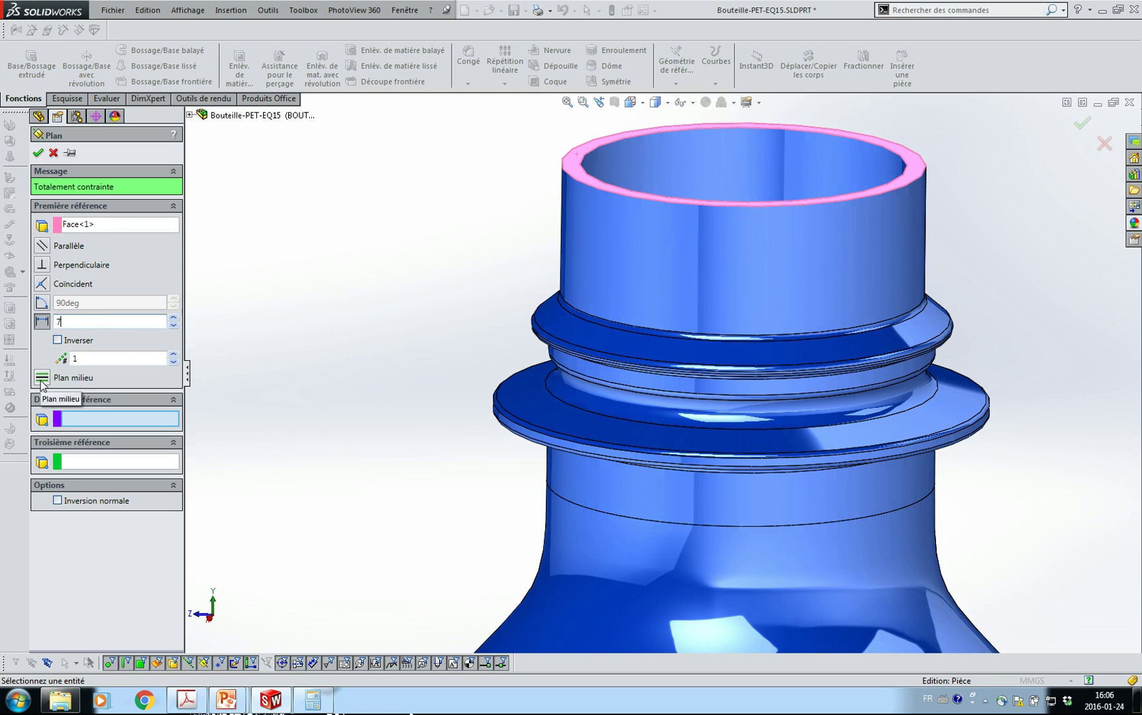
{"action": "type", "text": ".79"}
{"action": "key", "text": "Return"}
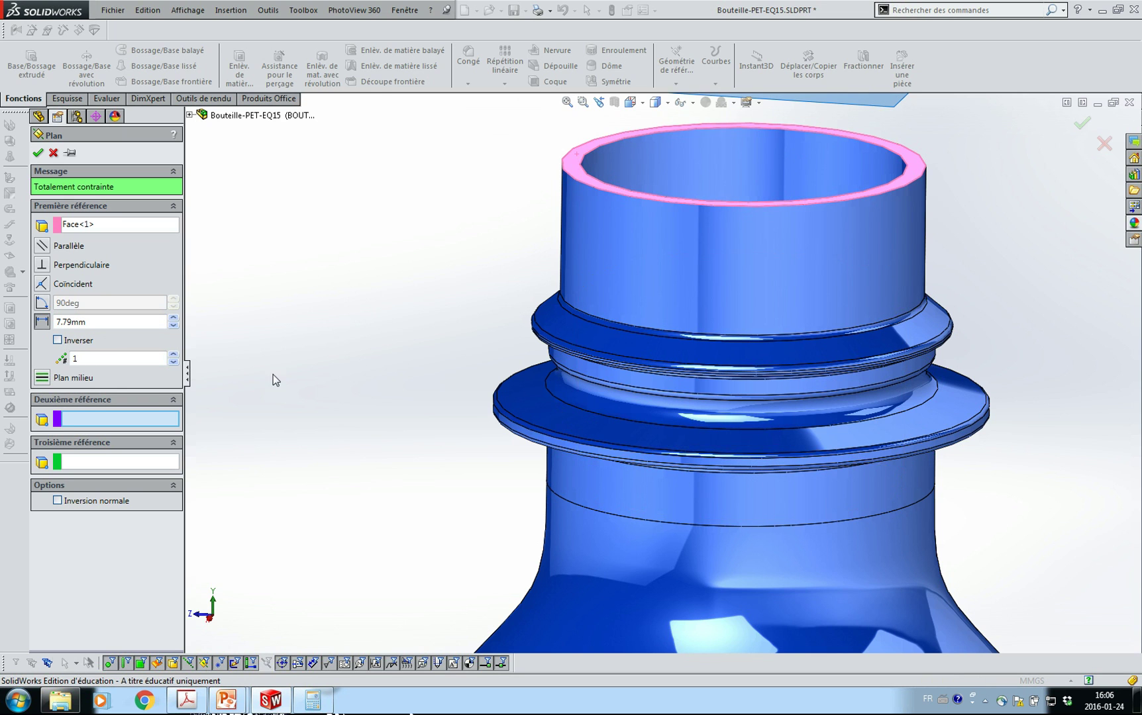
{"action": "left_click", "coordinate": [58, 340]}
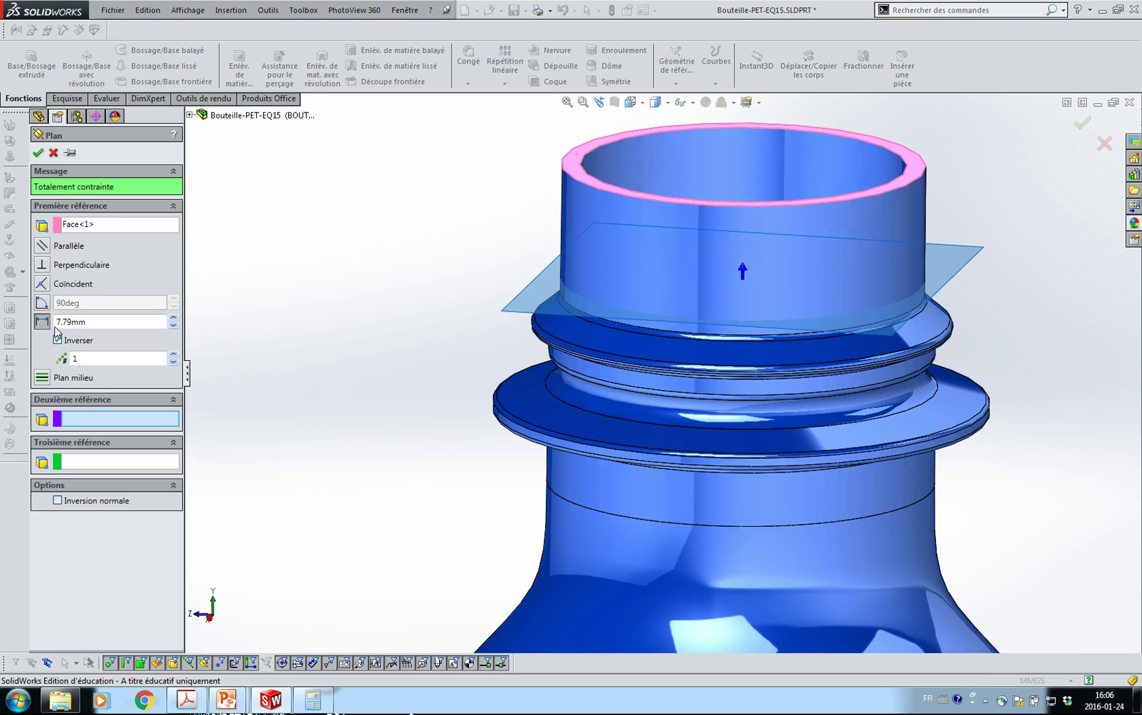
{"action": "left_click", "coordinate": [37, 153]}
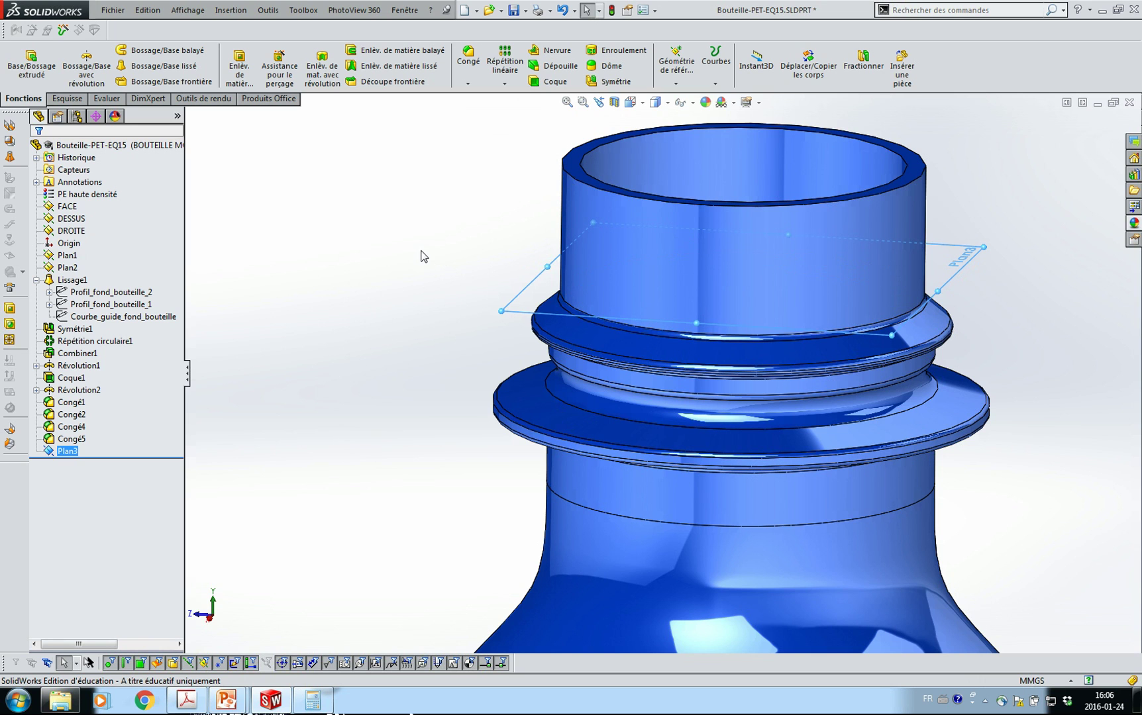
Start a sketch on the new offset plane and convert the neck's outer top circular edge into it.
{"action": "left_click", "coordinate": [67, 98]}
{"action": "left_click", "coordinate": [21, 60]}
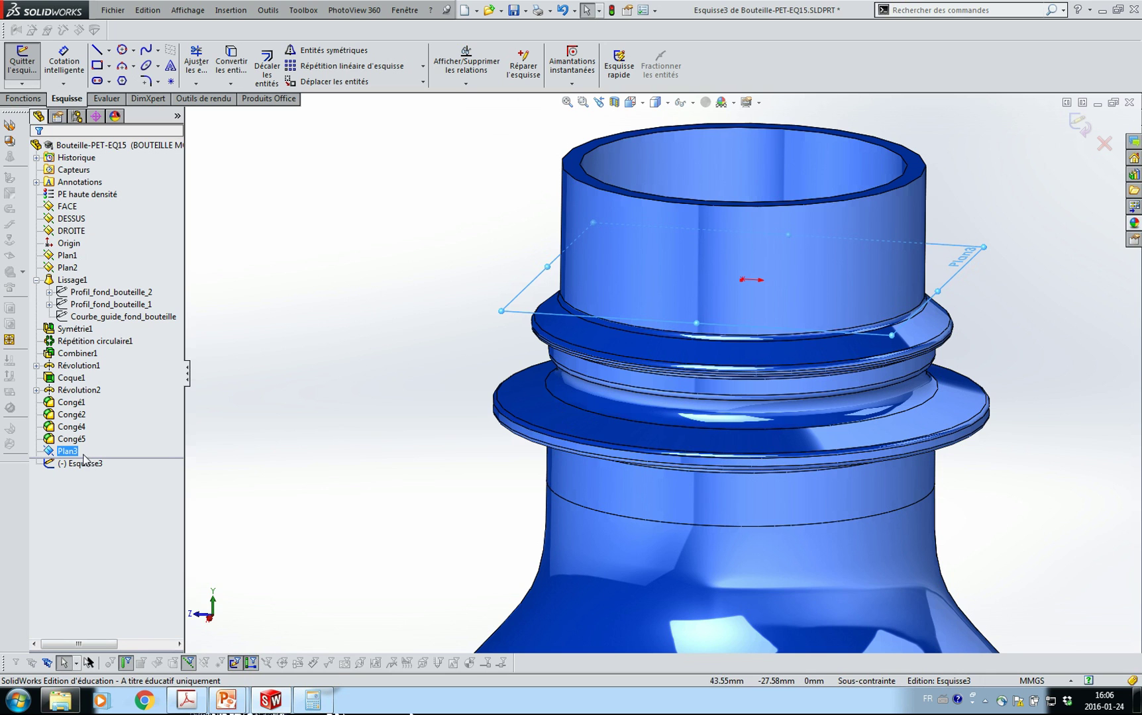
{"action": "left_click", "coordinate": [613, 193]}
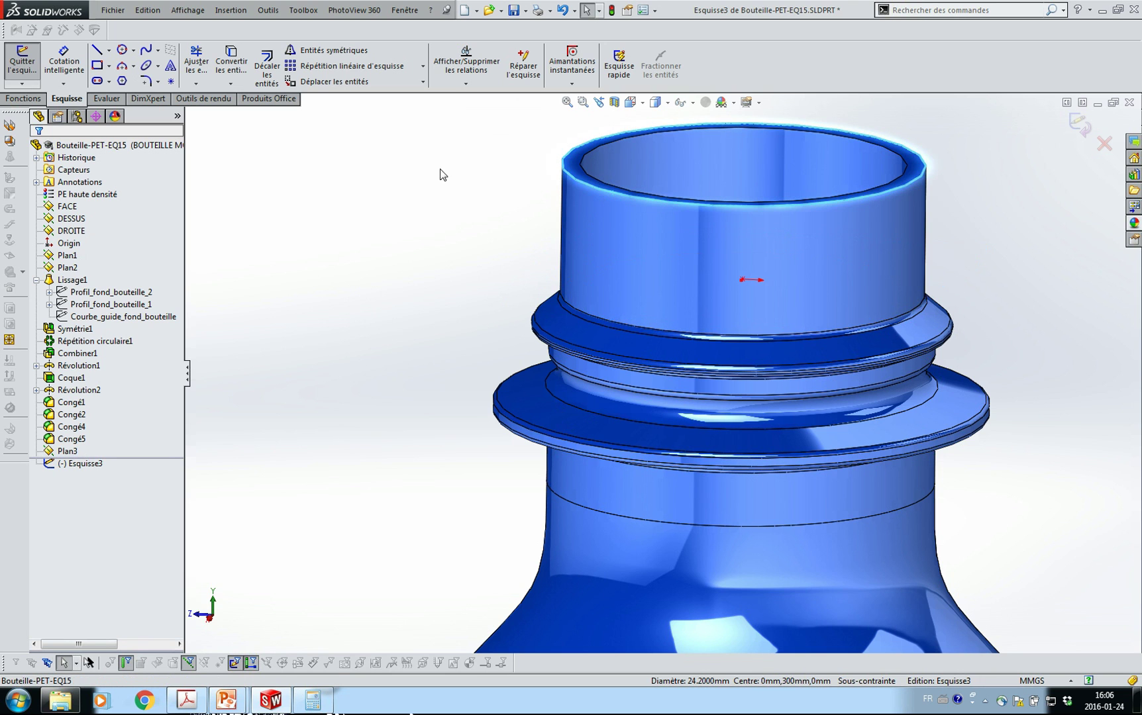
{"action": "left_click", "coordinate": [231, 63]}
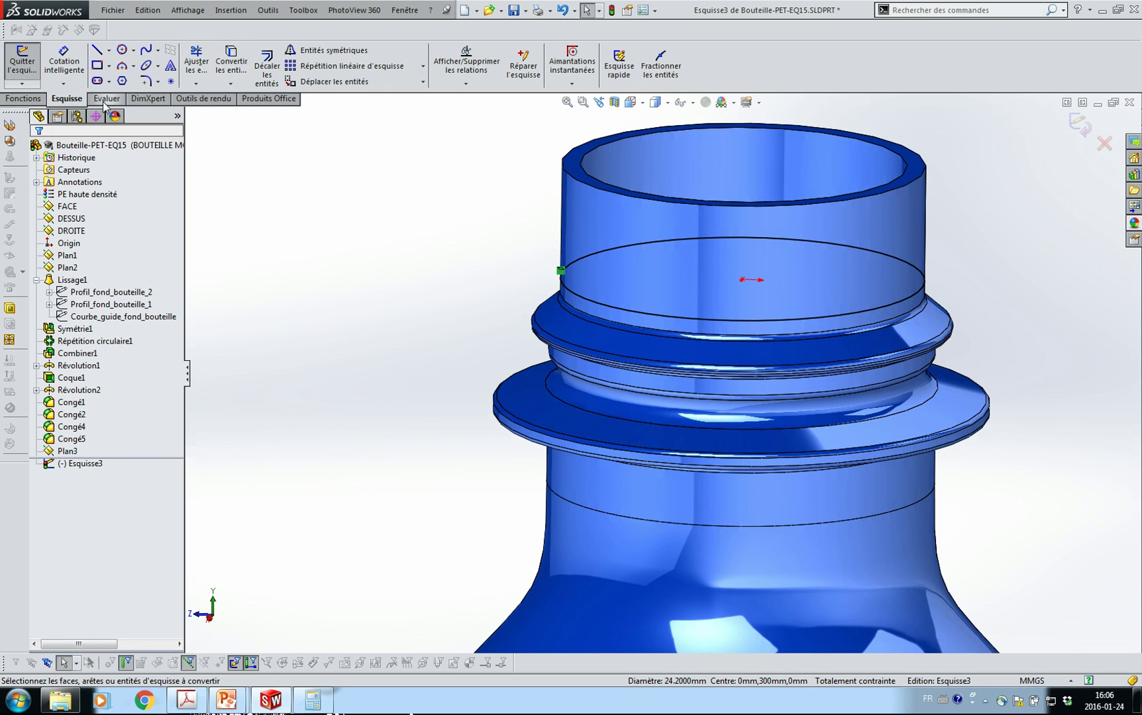
Measure the converted base circle's diameter and close the measurement and circle properties.
{"action": "left_click", "coordinate": [104, 99]}
{"action": "left_click", "coordinate": [70, 64]}
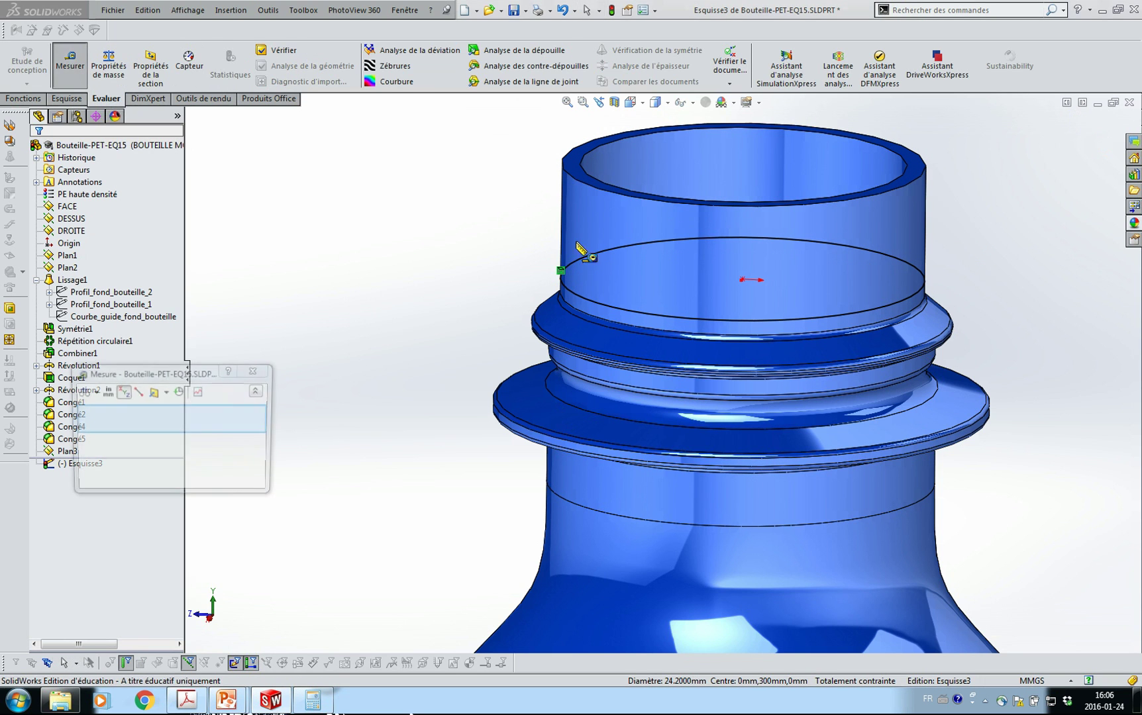
{"action": "left_click", "coordinate": [598, 305]}
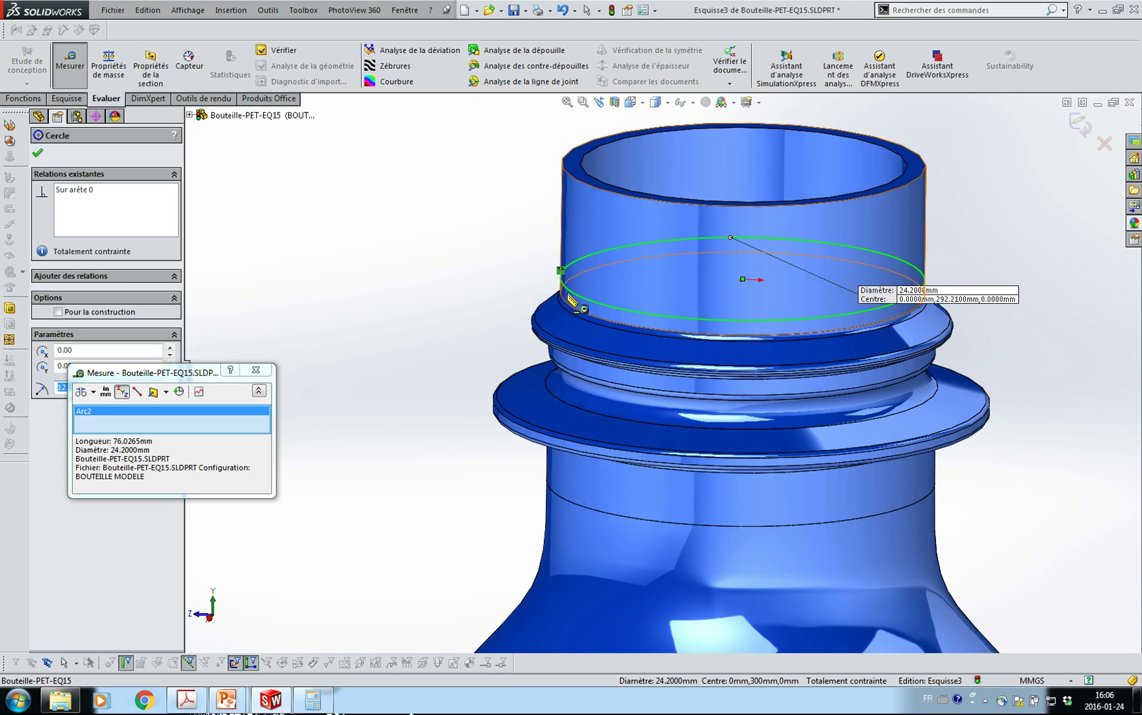
{"action": "left_click", "coordinate": [256, 370]}
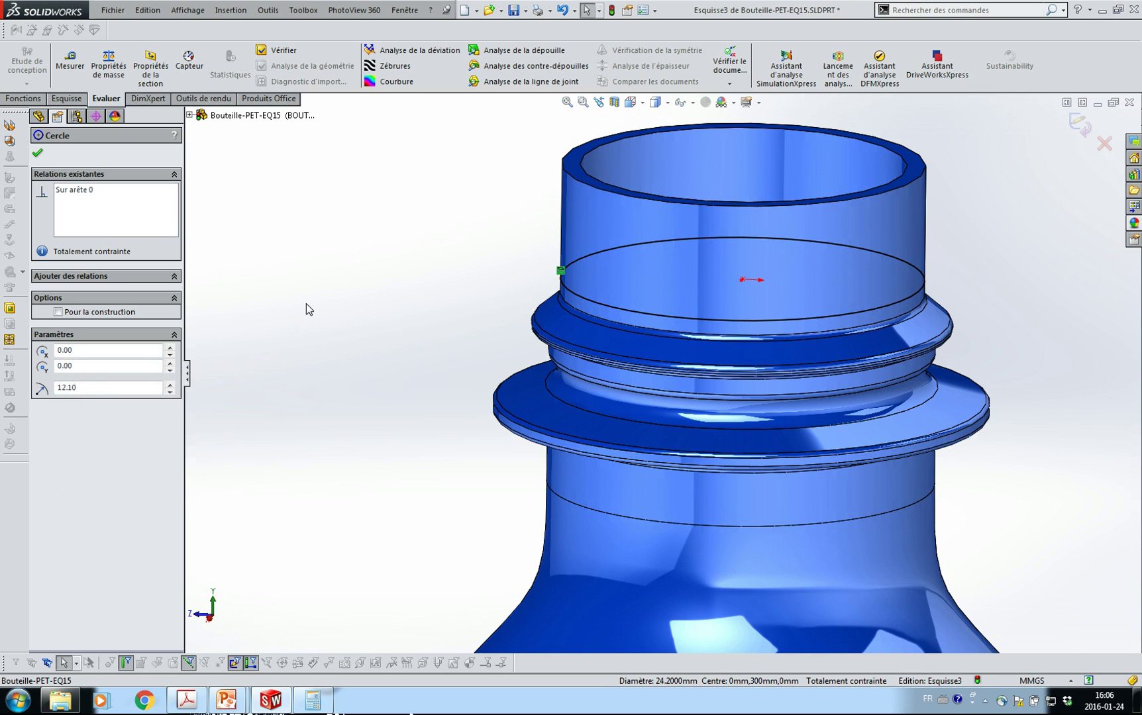
{"action": "left_click", "coordinate": [37, 153]}
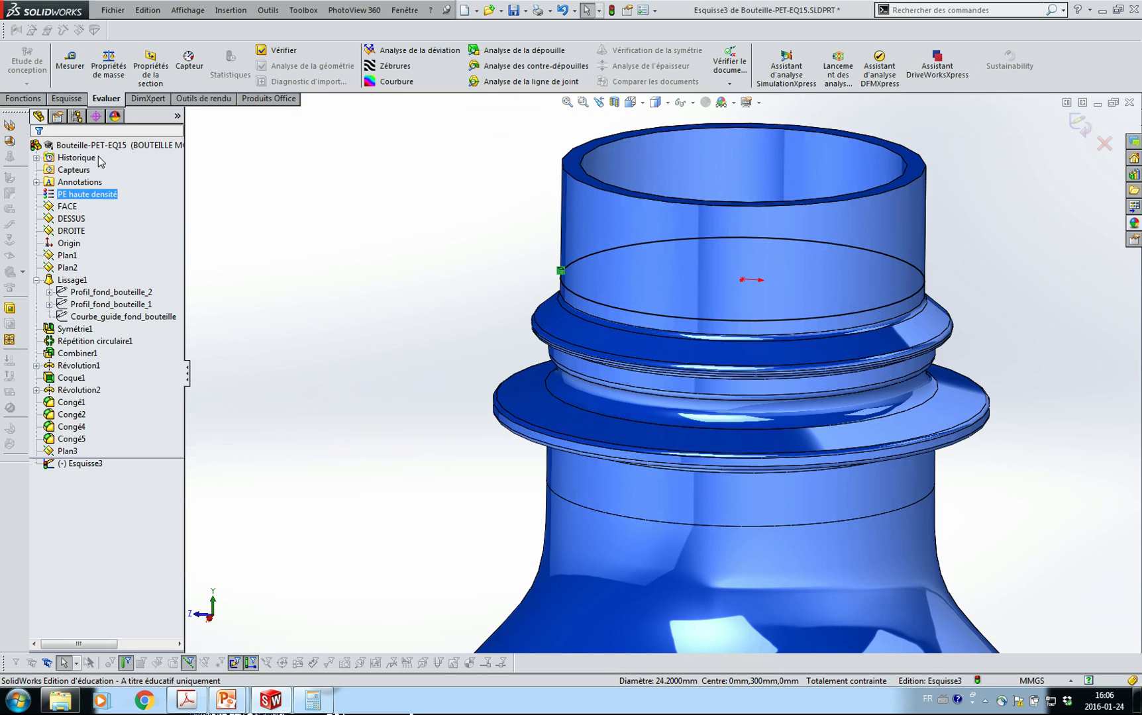
Start a helix from the base circle, defined by pitch and revolutions, with a constant pitch of 2.7 mm.
{"action": "left_click", "coordinate": [236, 13]}
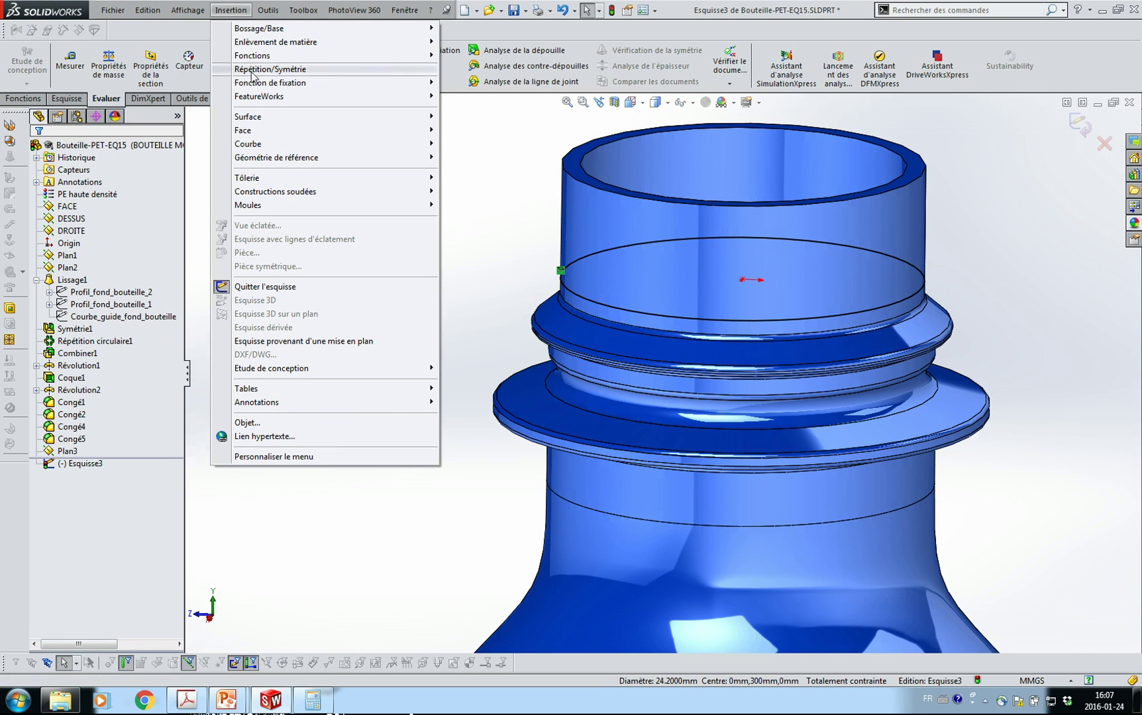
{"action": "mouse_move", "coordinate": [263, 149]}
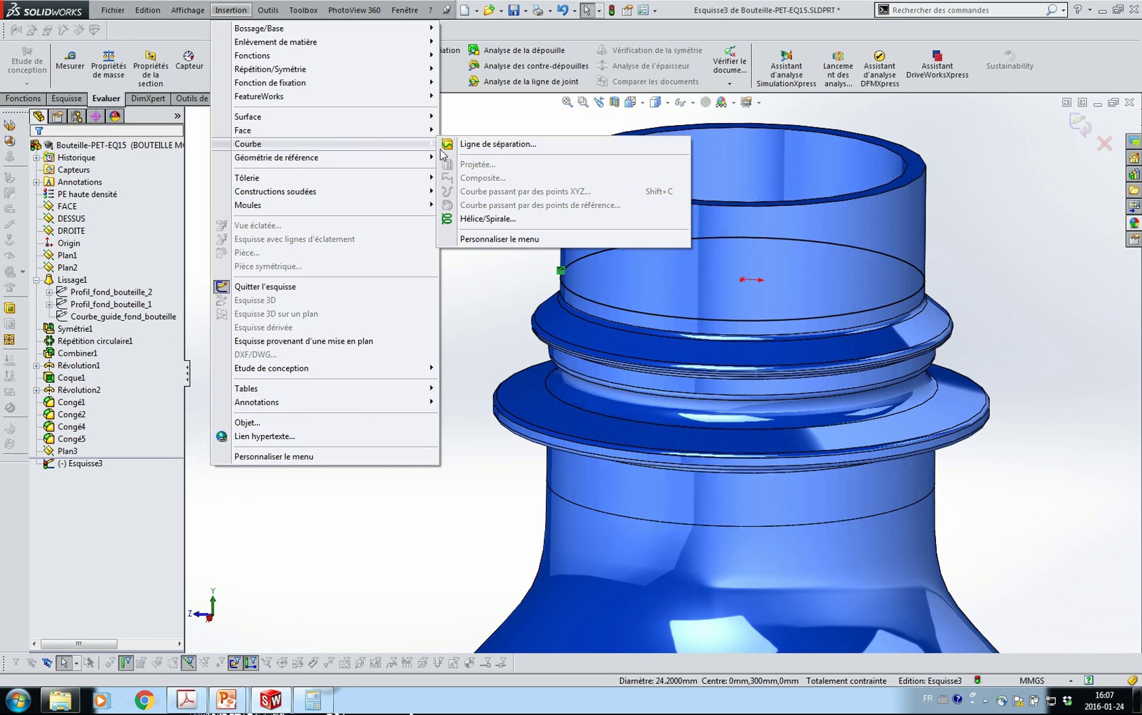
{"action": "left_click", "coordinate": [491, 220]}
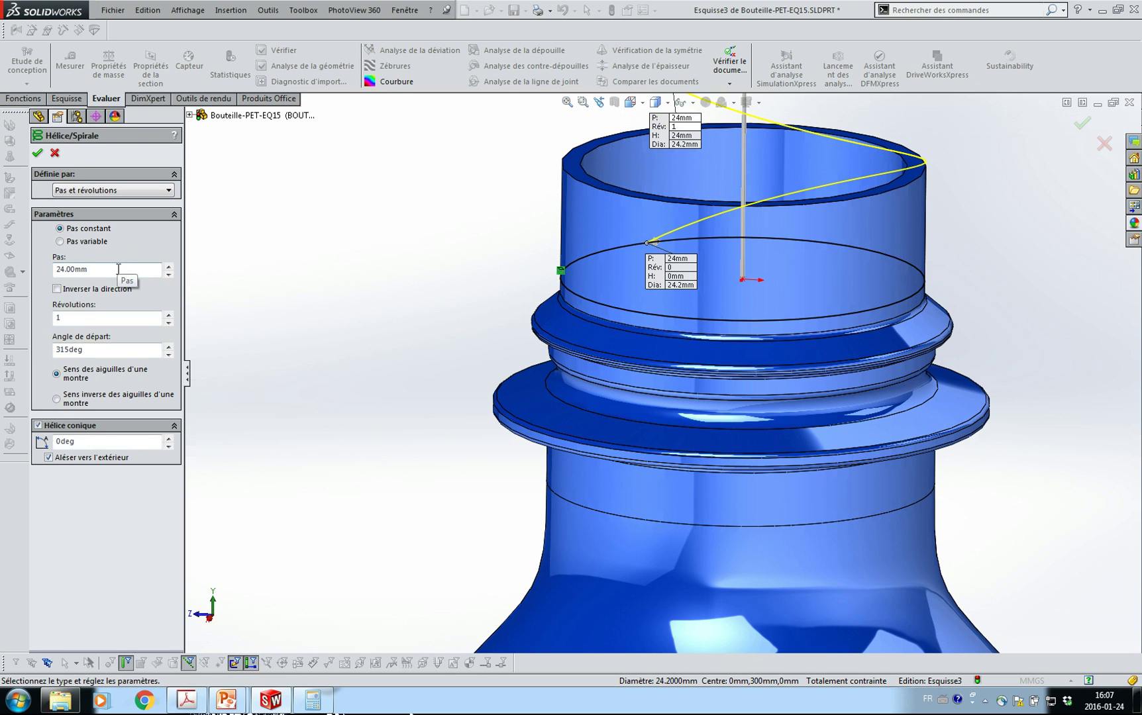
{"action": "left_click_drag", "start_coordinate": [118, 269], "coordinate": [11, 253]}
{"action": "type", "text": "2.7"}
{"action": "key", "text": "Tab"}
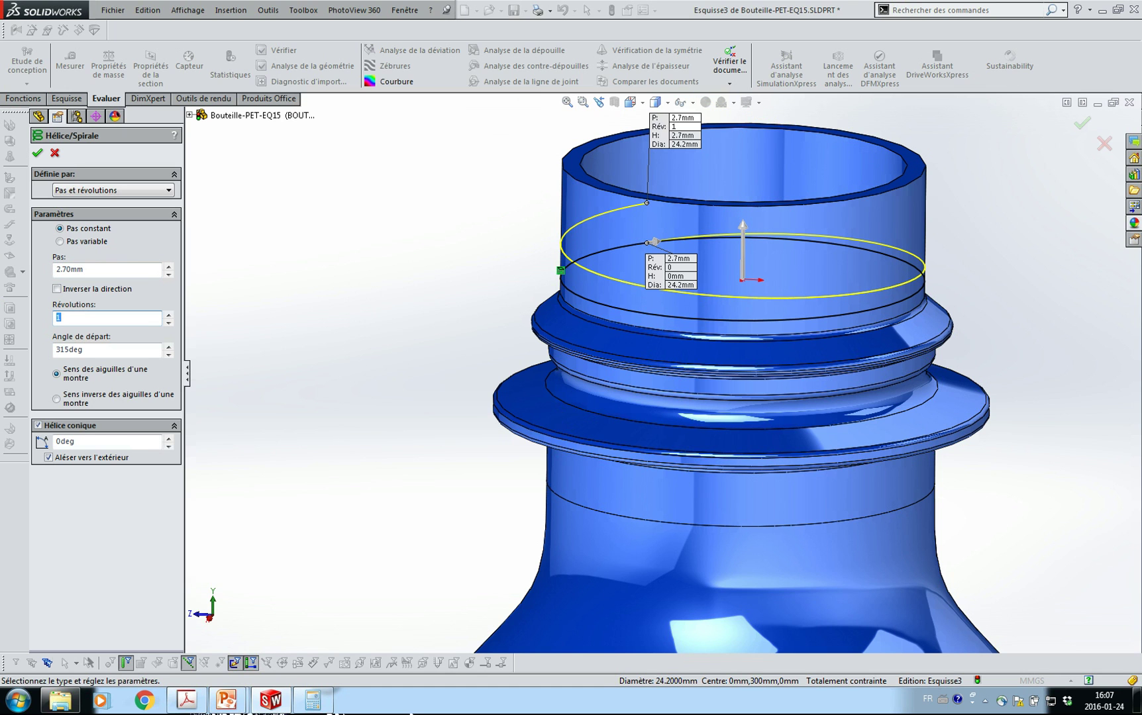
Recheck the calculator's turn count, then set the helix to 1.8055 revolutions with a start angle of 0°.
{"action": "left_click", "coordinate": [319, 699]}
{"action": "left_click", "coordinate": [318, 699]}
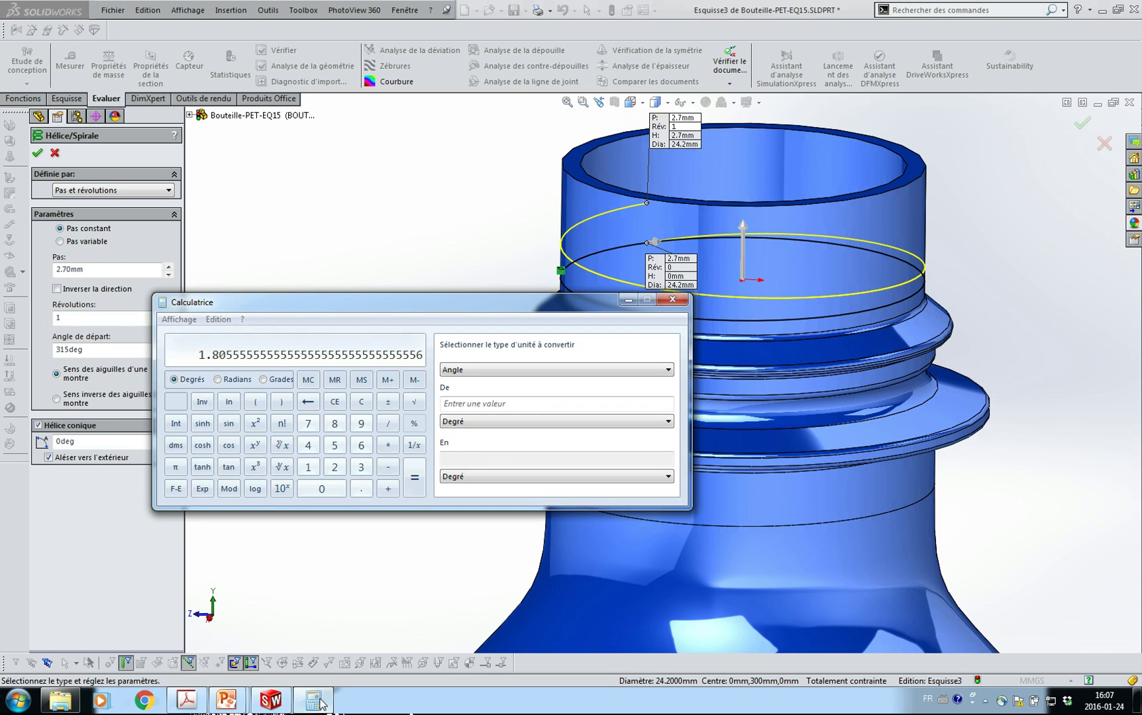
{"action": "left_click", "coordinate": [126, 321]}
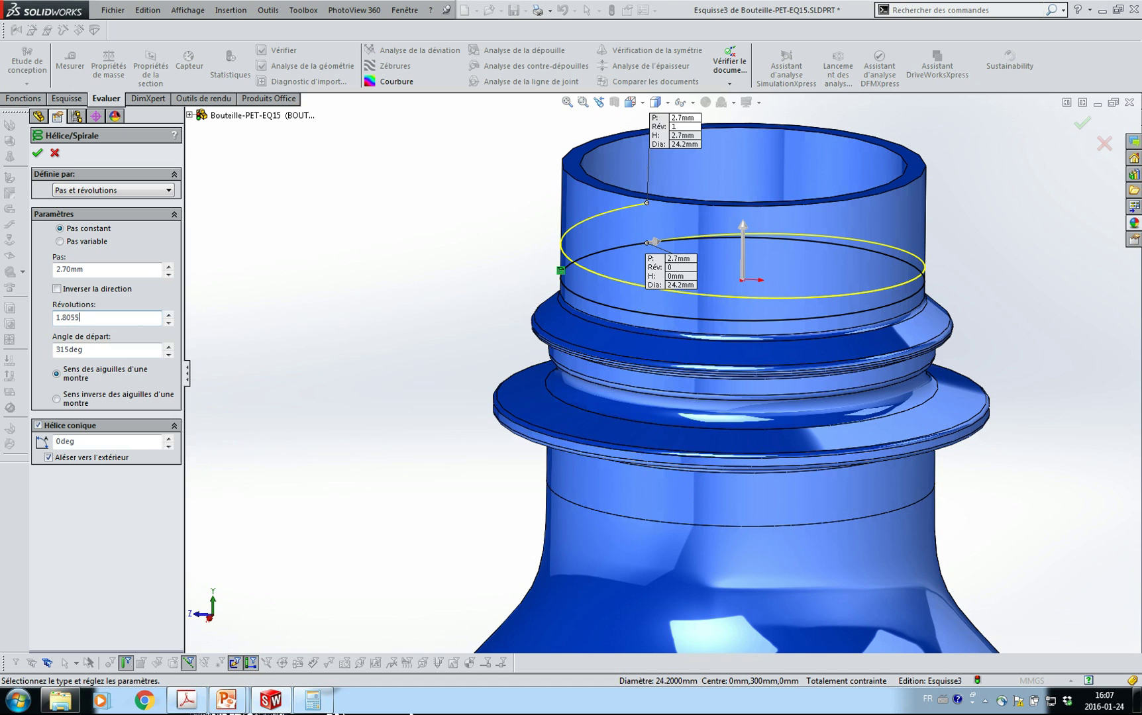
{"action": "left_click", "coordinate": [144, 353]}
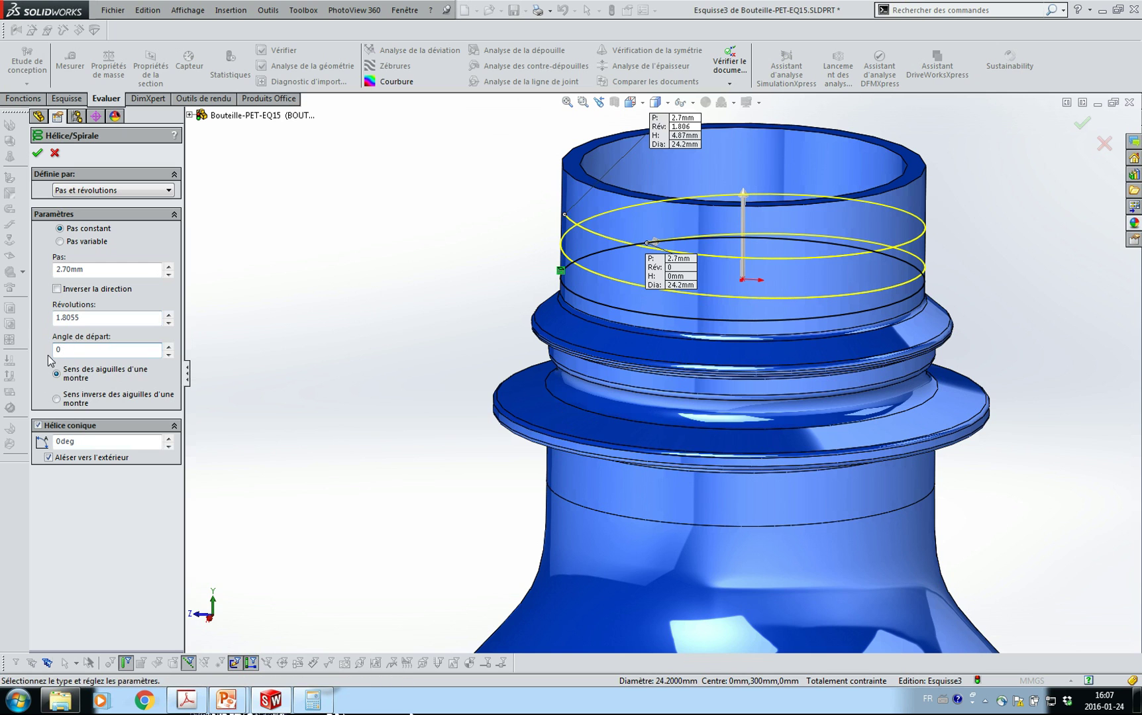
{"action": "key", "text": "Return"}
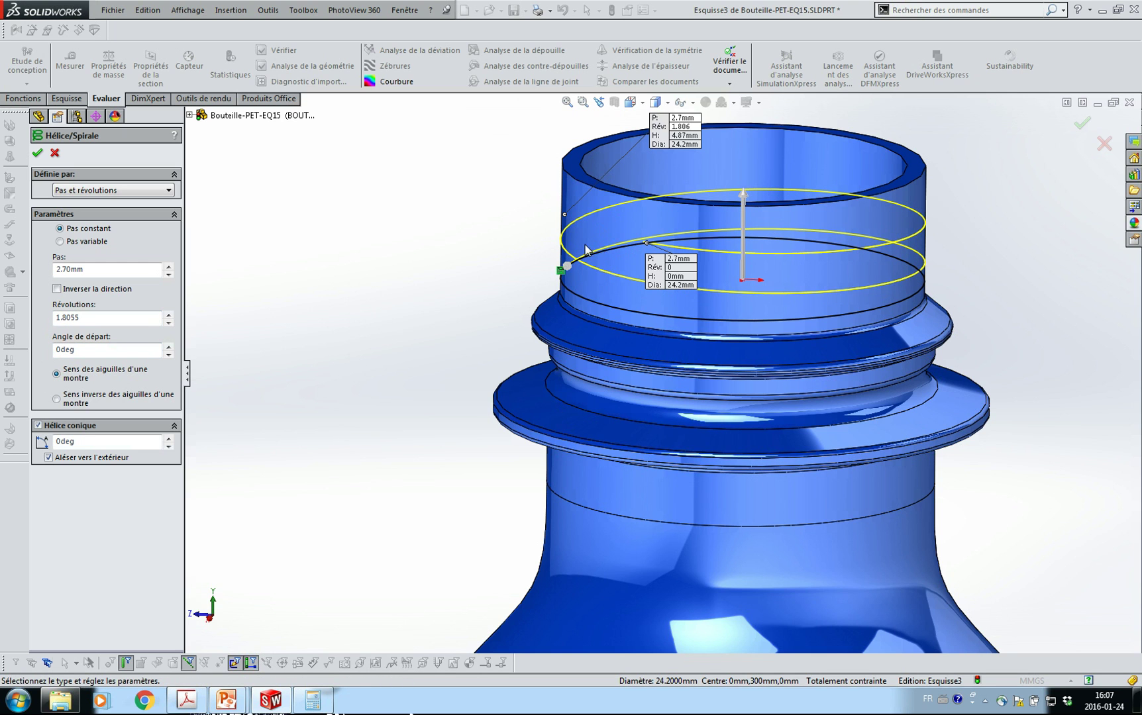
Set the helix direction to counterclockwise and create the helix around the neck.
{"action": "mouse_move", "coordinate": [632, 352]}
{"action": "middle_mouse_down"}
{"action": "mouse_move", "coordinate": [625, 326]}
{"action": "mouse_move", "coordinate": [643, 336]}
{"action": "middle_mouse_up"}
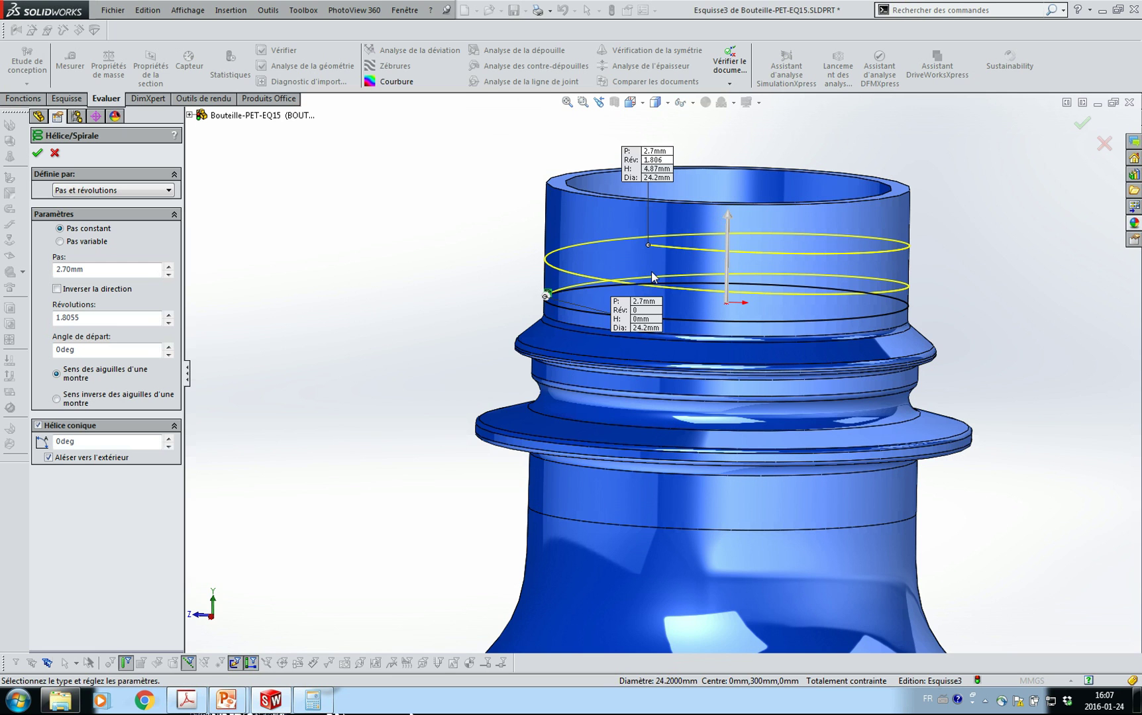
{"action": "left_click", "coordinate": [57, 399]}
{"action": "middle_click_drag", "start_coordinate": [397, 348], "coordinate": [361, 365]}
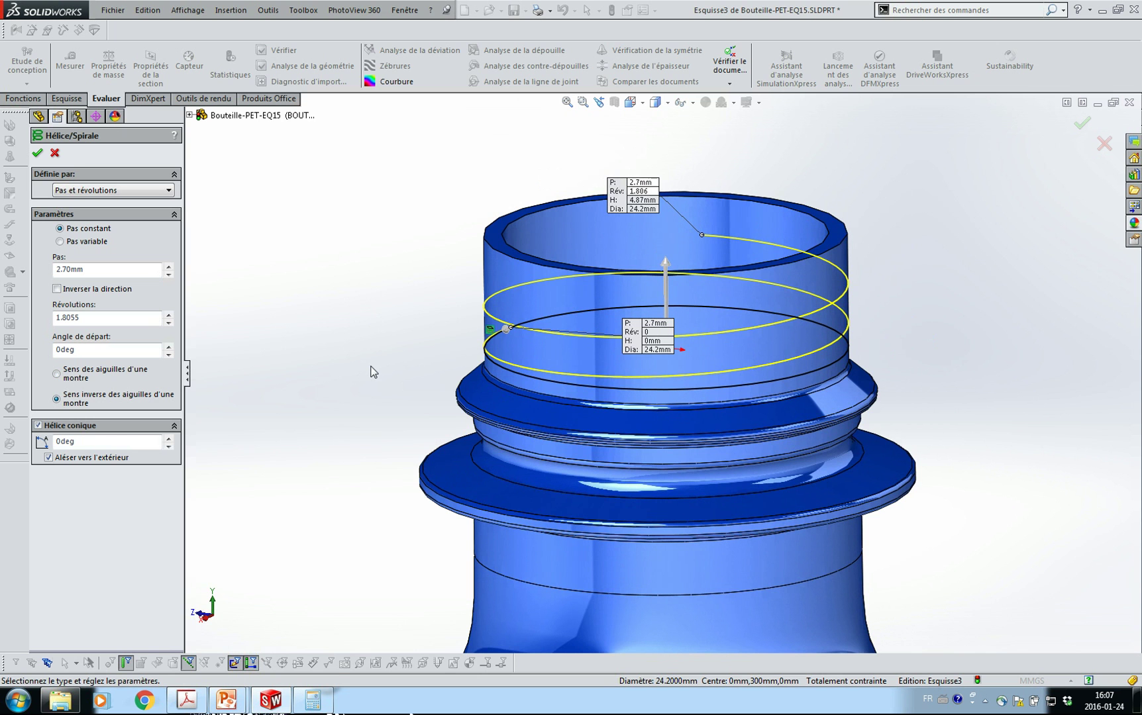
{"action": "middle_click_drag", "start_coordinate": [418, 422], "coordinate": [507, 397]}
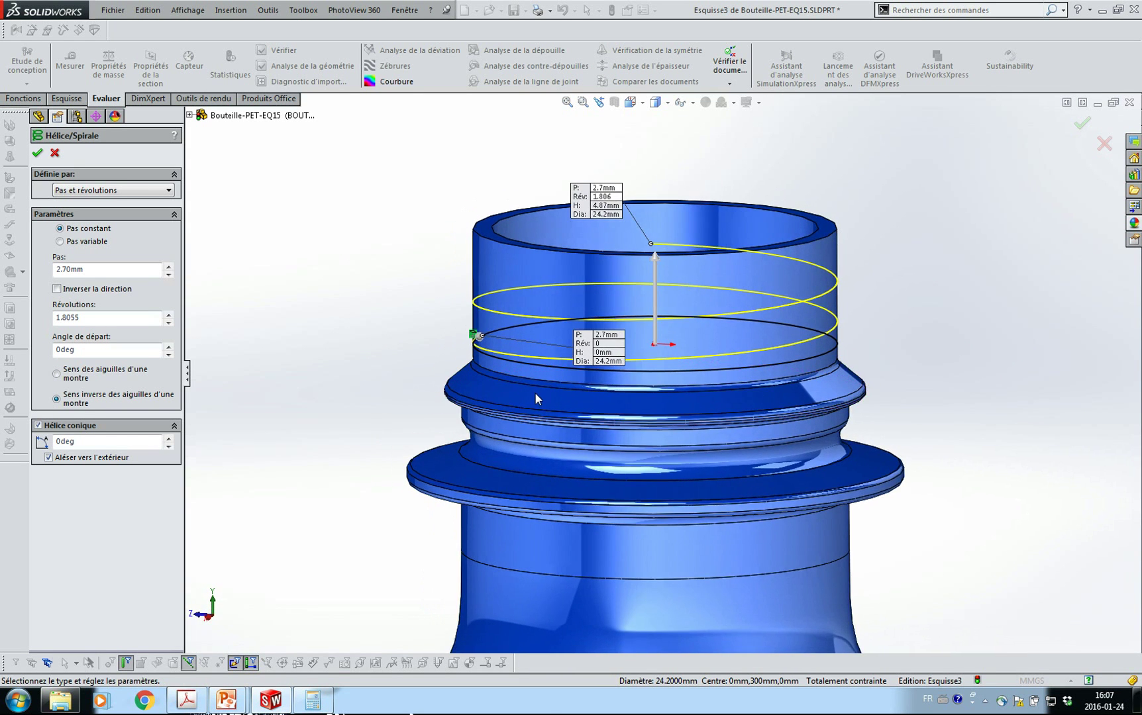
{"action": "scroll", "coordinate": [535, 398], "scroll_direction": "down", "scroll_amount": 2}
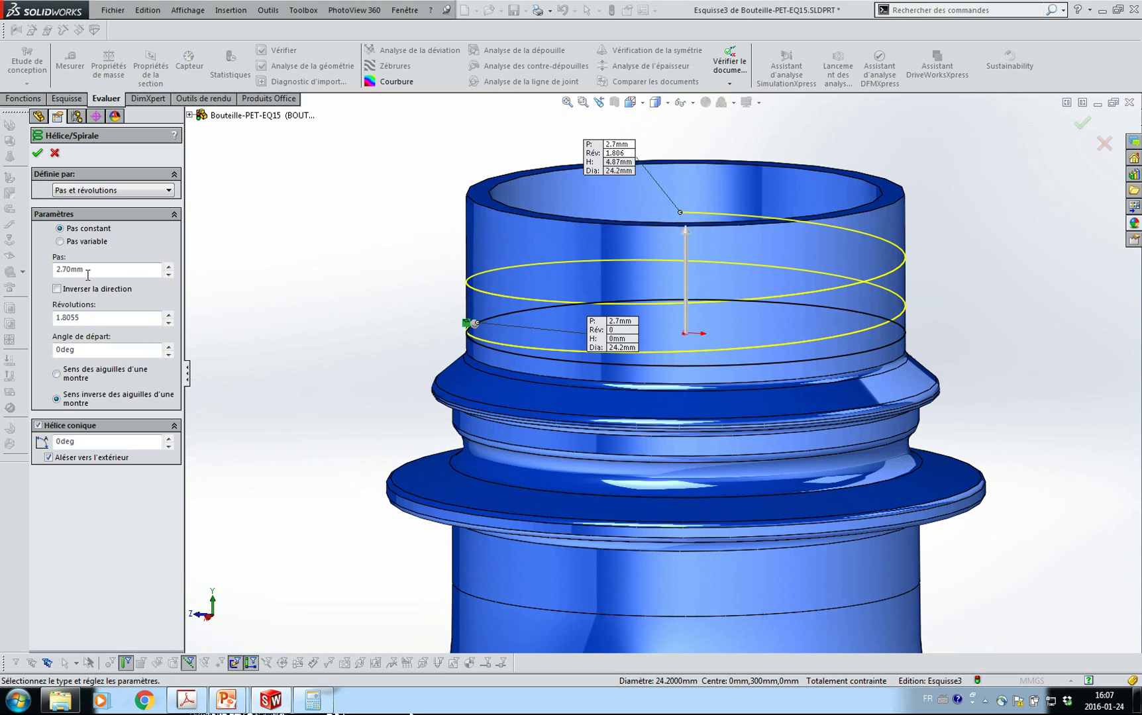
{"action": "left_click", "coordinate": [37, 153]}
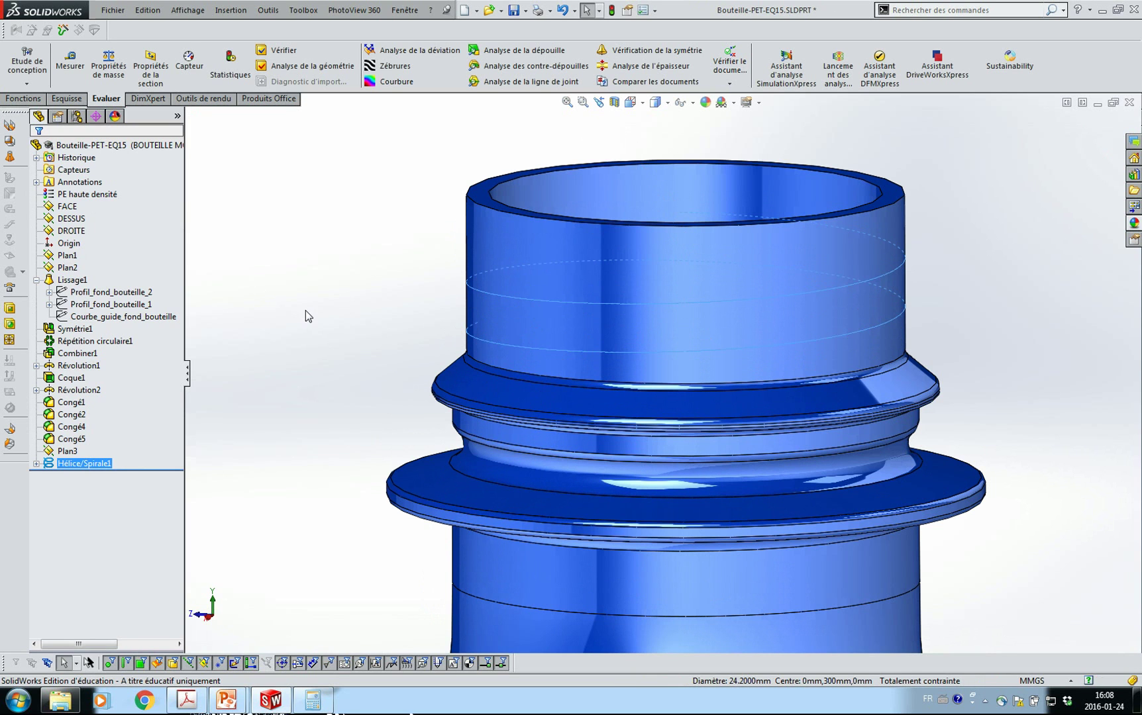
Start a sketch on the DROITE plane, viewed straight on at the neck, and select the helix's start point.
{"action": "left_click", "coordinate": [72, 230]}
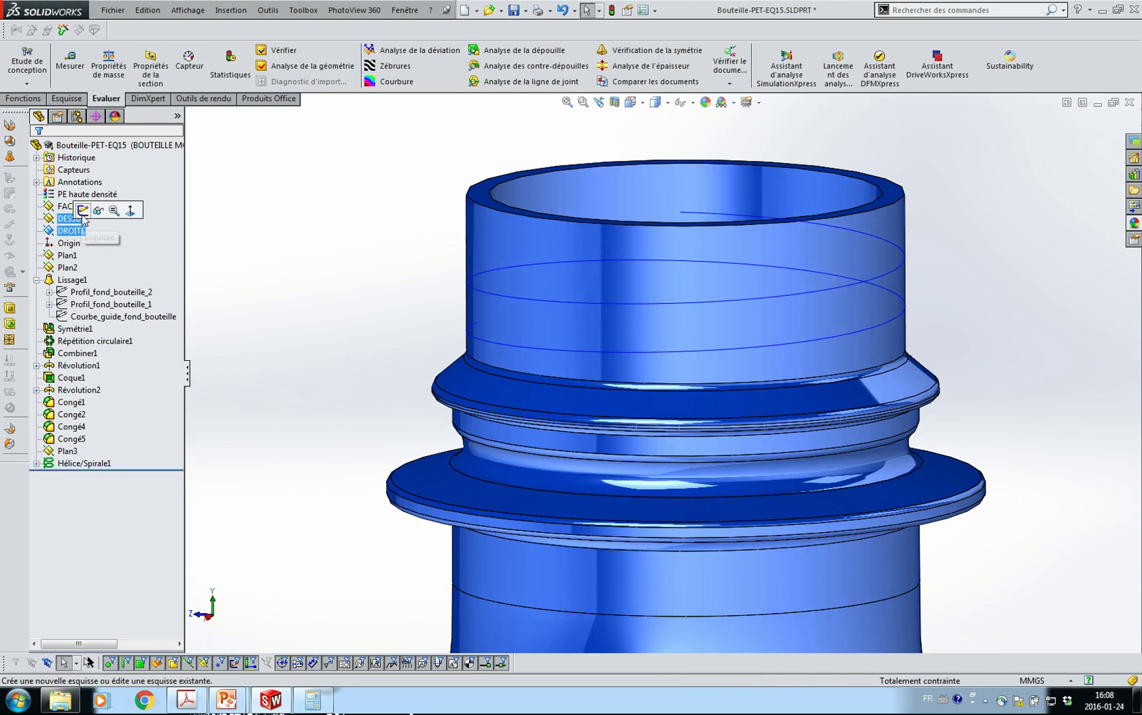
{"action": "left_click", "coordinate": [80, 212]}
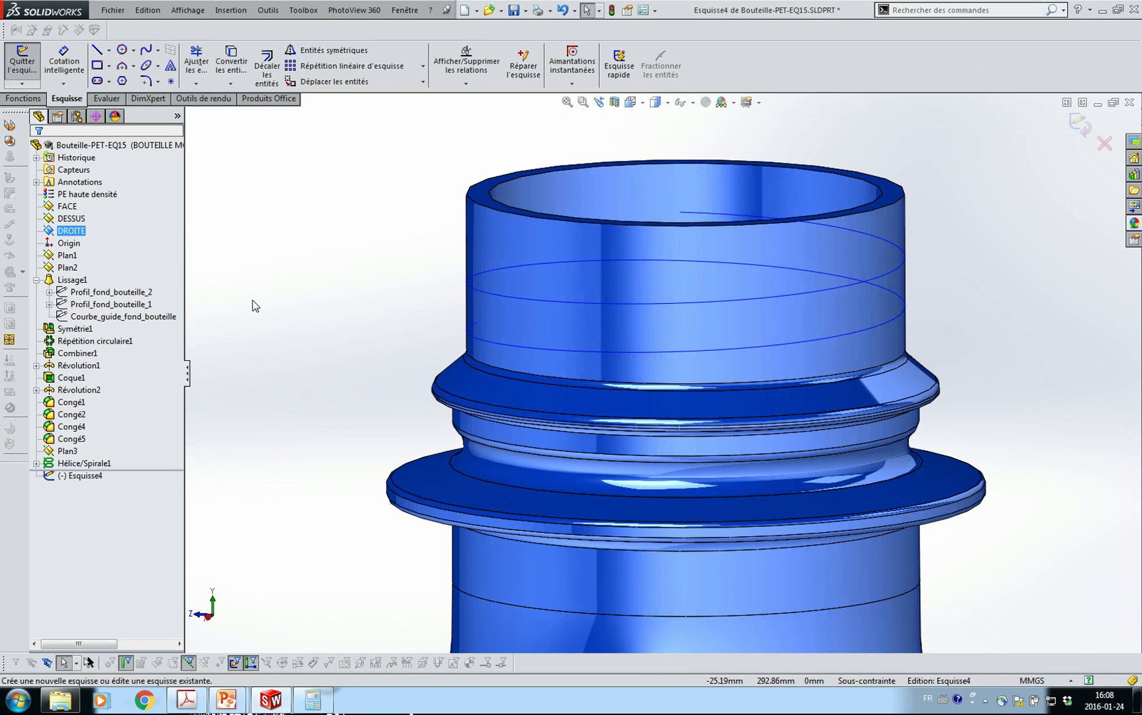
{"action": "key", "text": "ctrl+8"}
{"action": "key", "text": "space"}
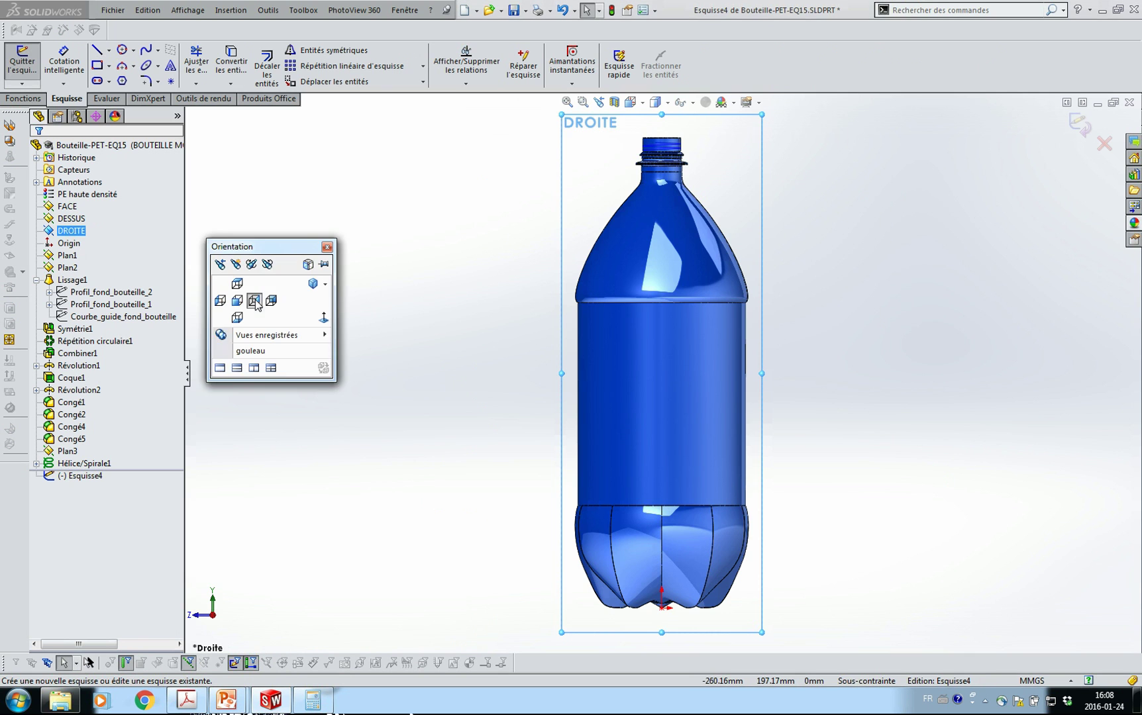
{"action": "left_click", "coordinate": [266, 368]}
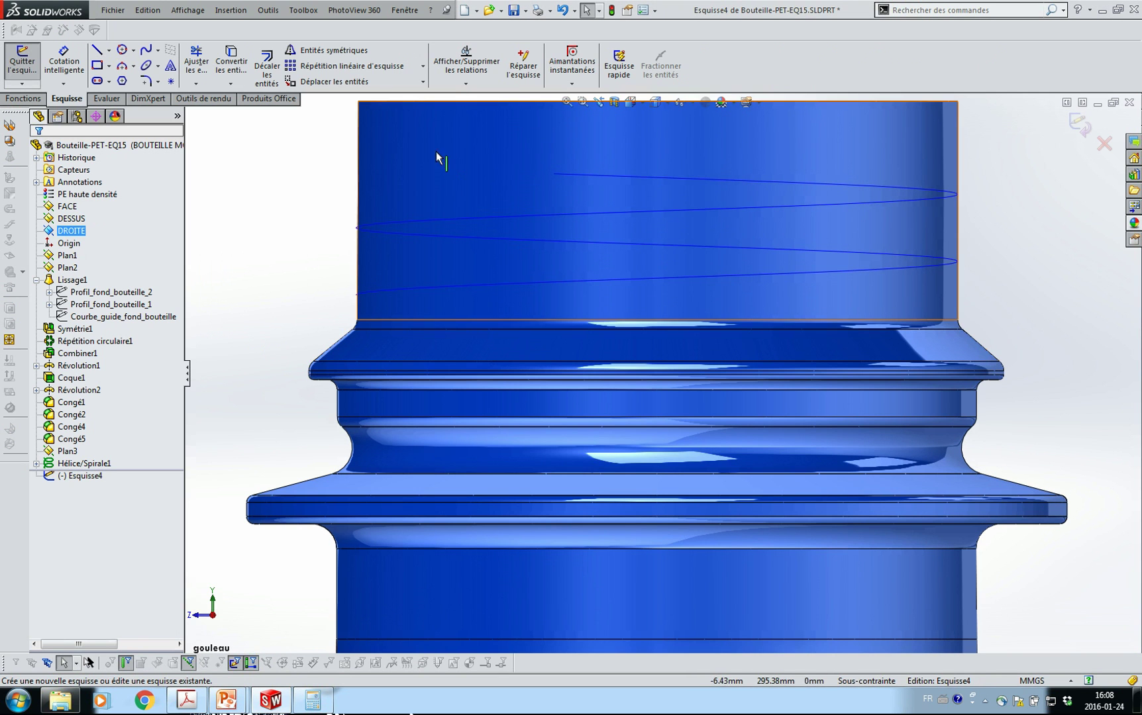
{"action": "left_click", "coordinate": [371, 292]}
{"action": "left_click", "coordinate": [356, 294]}
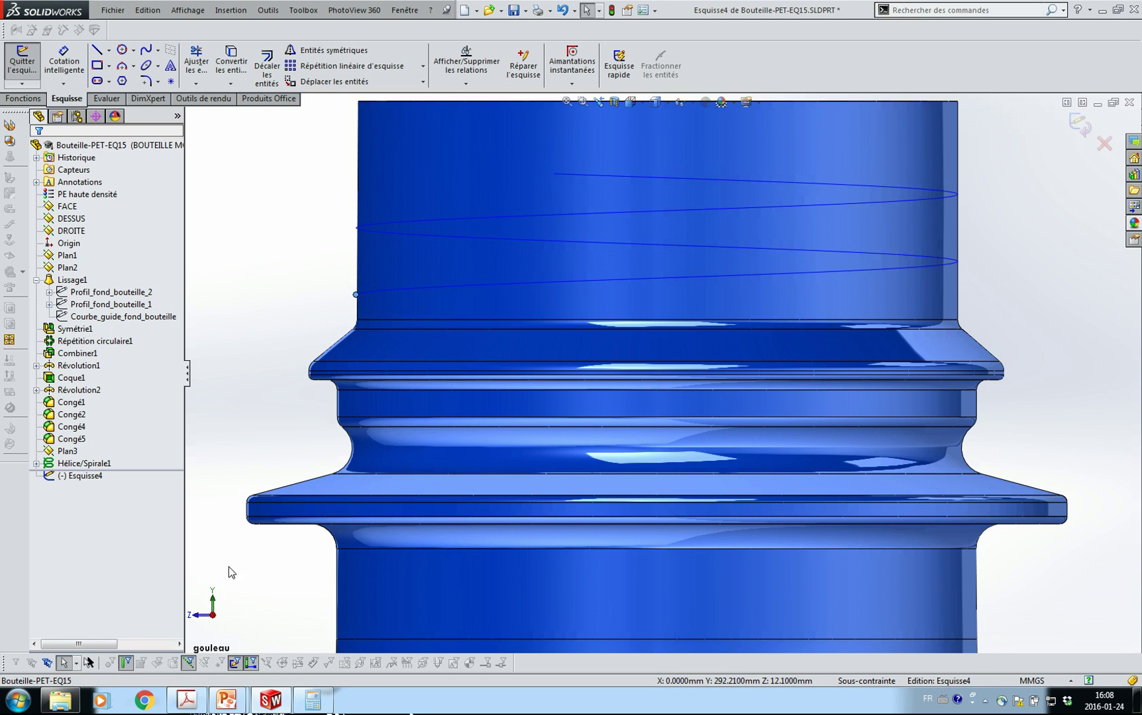
Examine the thread profile in Detail B and Section A-A of the PCO1881 PDF drawing, then return to SolidWorks.
{"action": "left_click", "coordinate": [186, 700]}
{"action": "scroll", "coordinate": [326, 418], "scroll_direction": "up", "scroll_amount": 3}
{"action": "scroll", "coordinate": [327, 420], "scroll_direction": "up", "scroll_amount": 3}
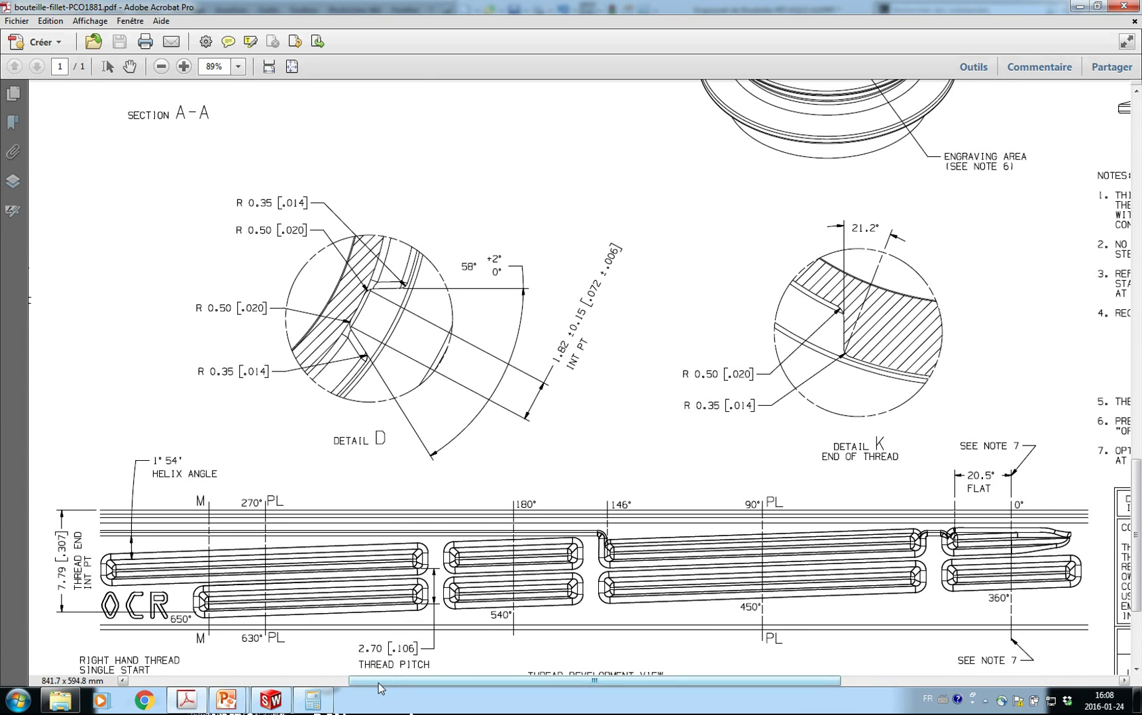
{"action": "left_click_drag", "start_coordinate": [379, 683], "coordinate": [159, 683]}
{"action": "scroll", "coordinate": [406, 478], "scroll_direction": "down", "scroll_amount": 3}
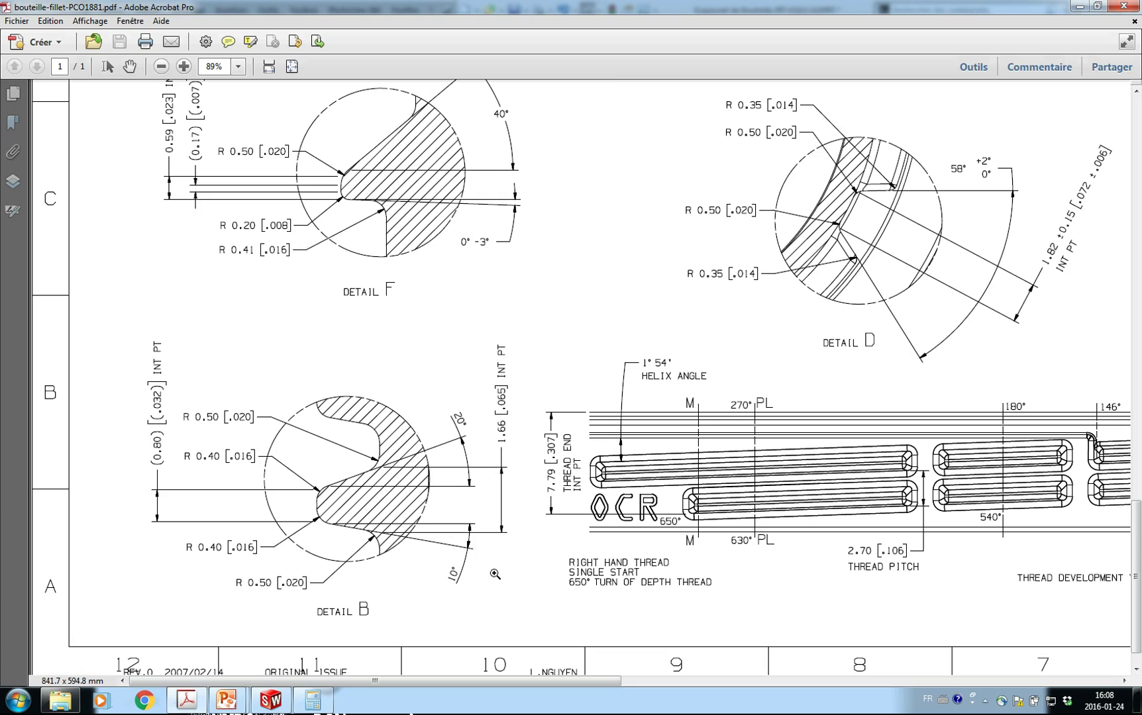
{"action": "scroll", "coordinate": [463, 547], "scroll_direction": "up", "scroll_amount": 5}
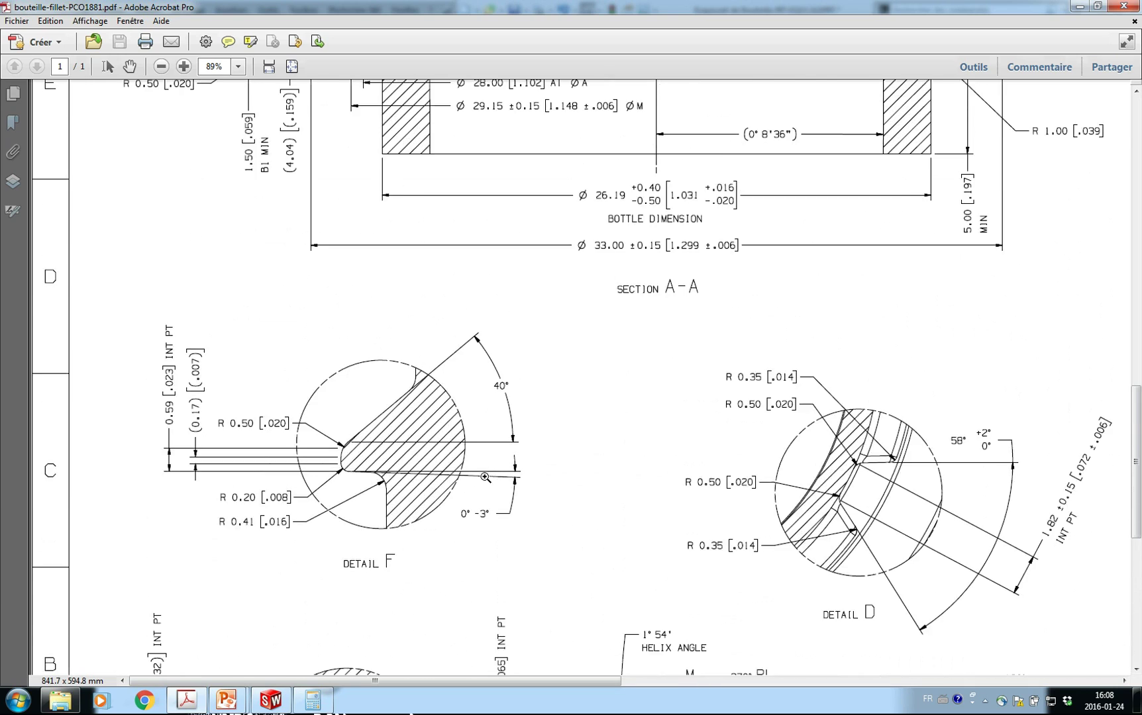
{"action": "scroll", "coordinate": [480, 406], "scroll_direction": "up", "scroll_amount": 6}
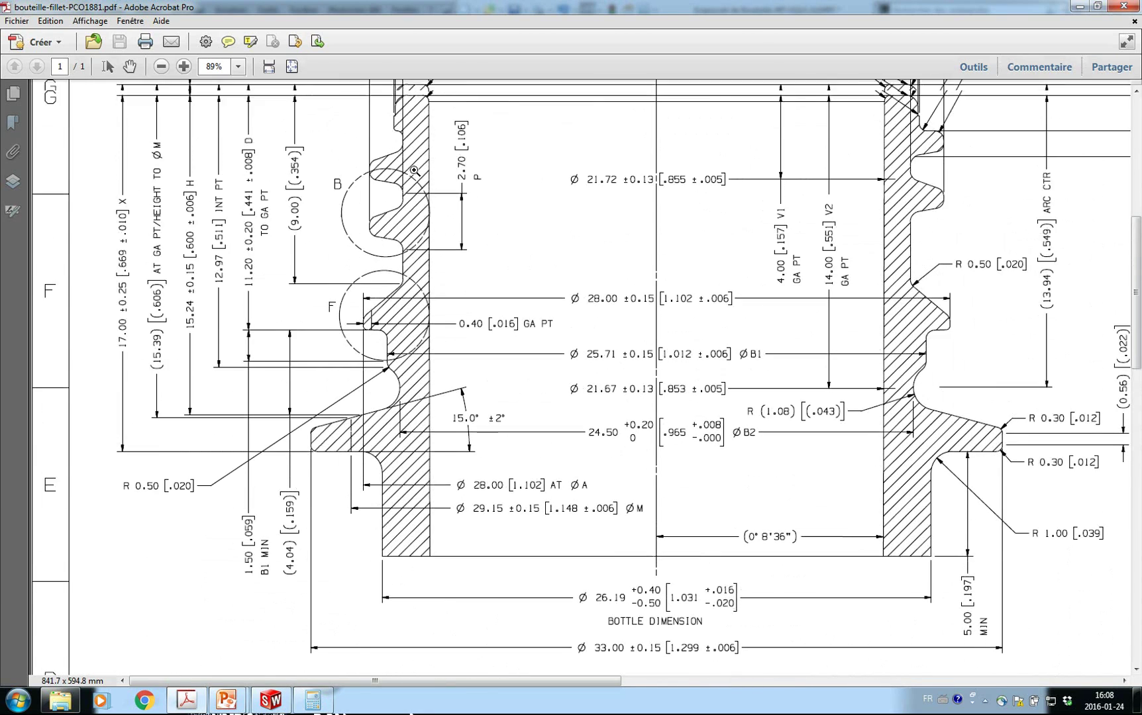
{"action": "scroll", "coordinate": [363, 178], "scroll_direction": "up", "scroll_amount": 3}
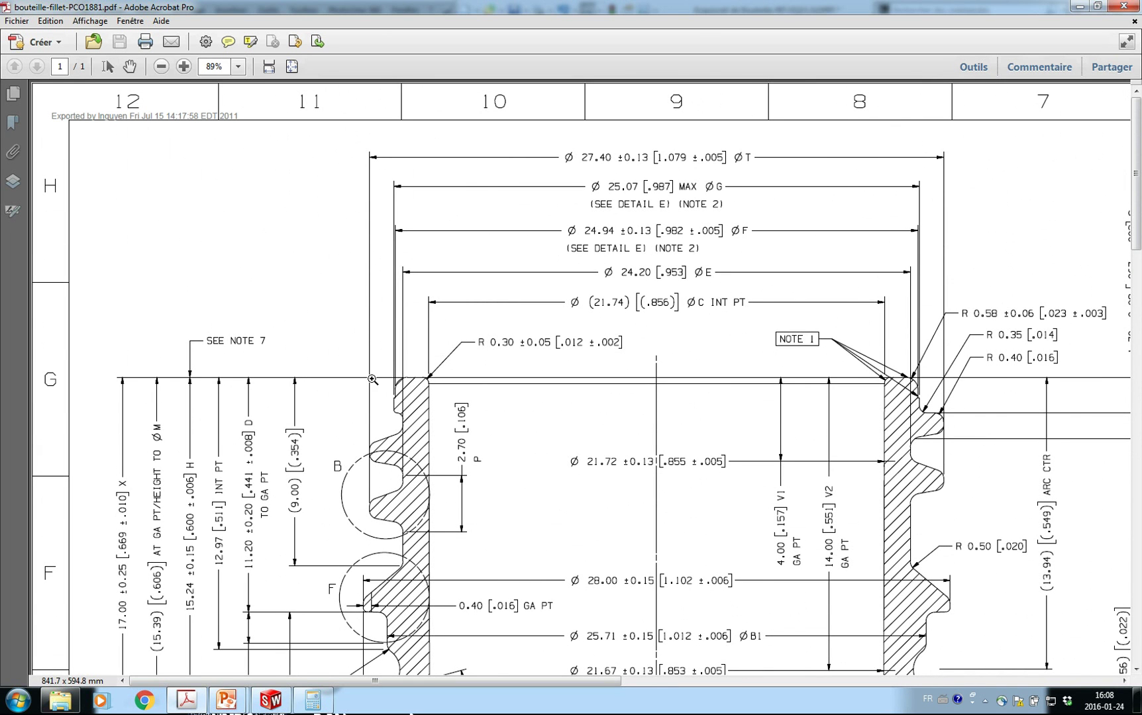
{"action": "left_click", "coordinate": [1087, 5]}
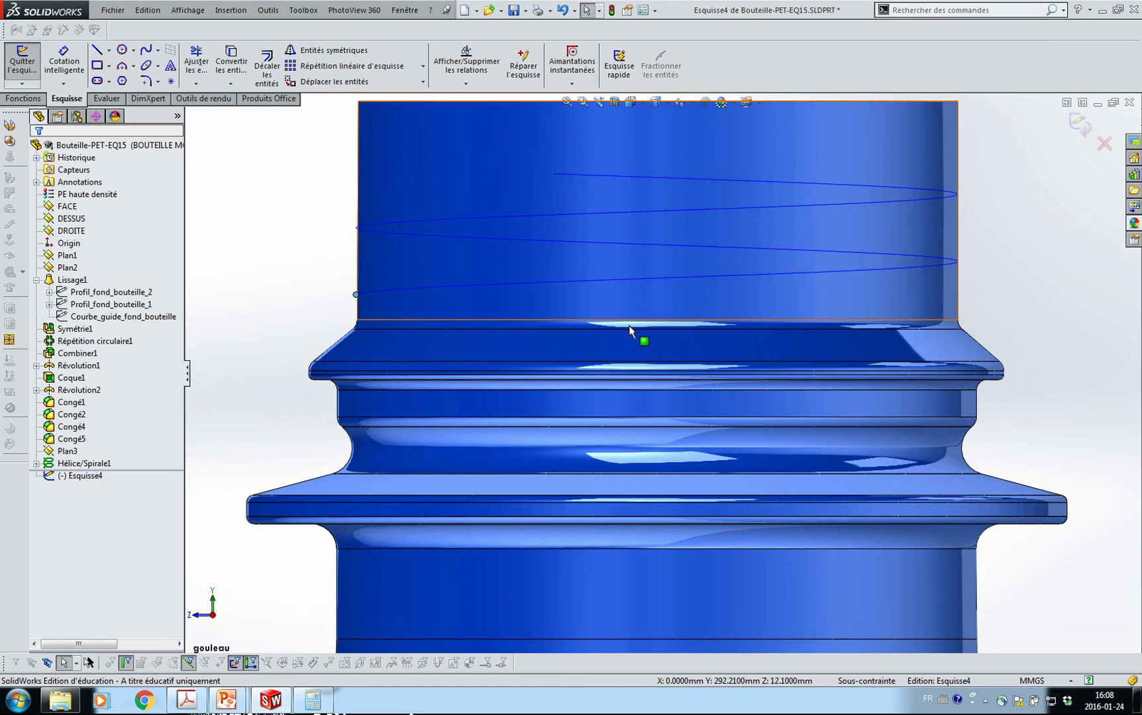
Sketch a closed trapezoid beside the neck near the helix's start, with vertical inner and outer sides and the shorter side outward.
{"action": "scroll", "coordinate": [356, 290], "scroll_direction": "down", "scroll_amount": 2}
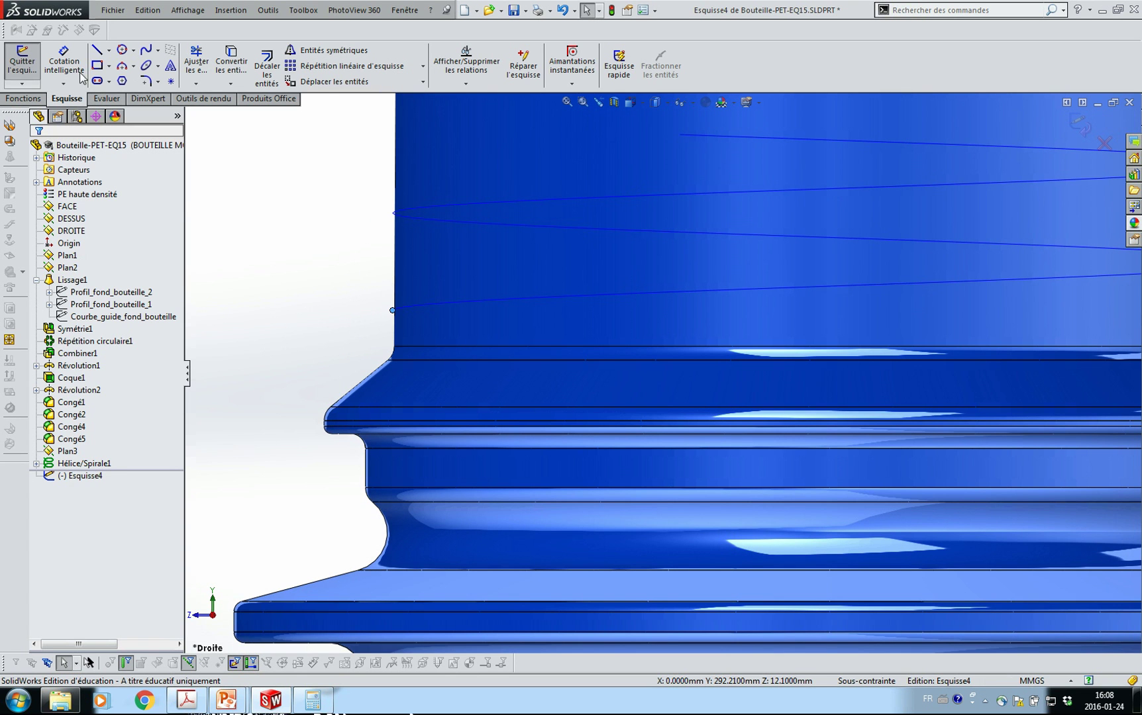
{"action": "left_click", "coordinate": [97, 51]}
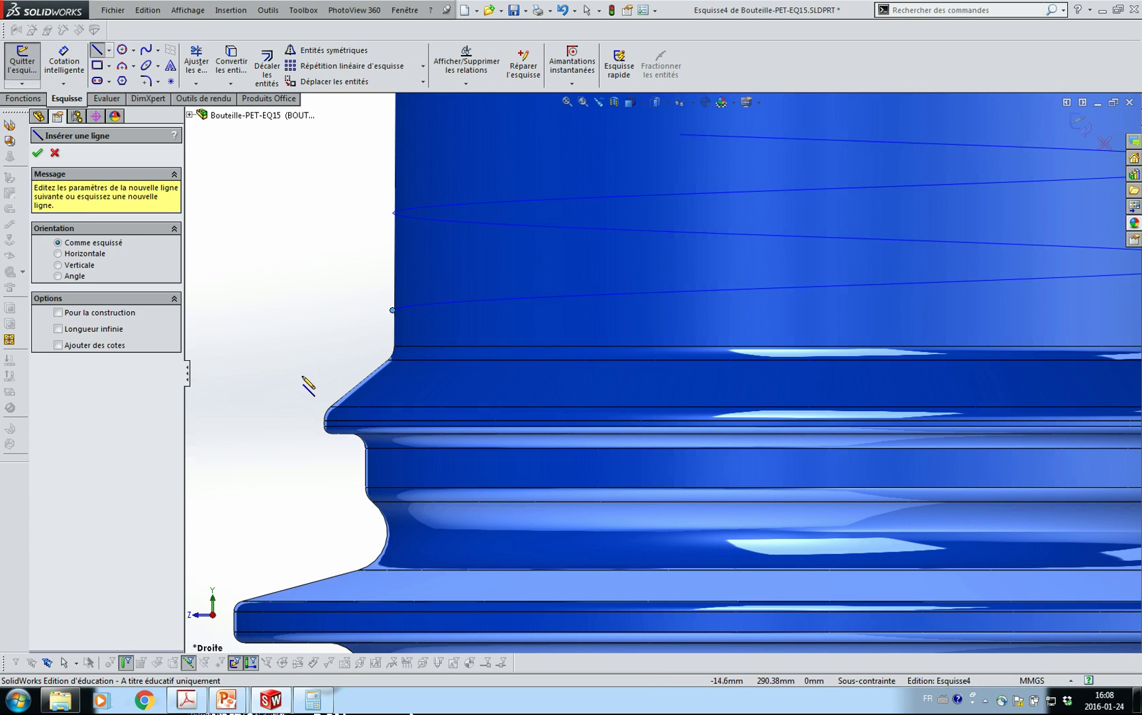
{"action": "left_click", "coordinate": [325, 344]}
{"action": "left_click", "coordinate": [260, 325]}
{"action": "left_click", "coordinate": [261, 273]}
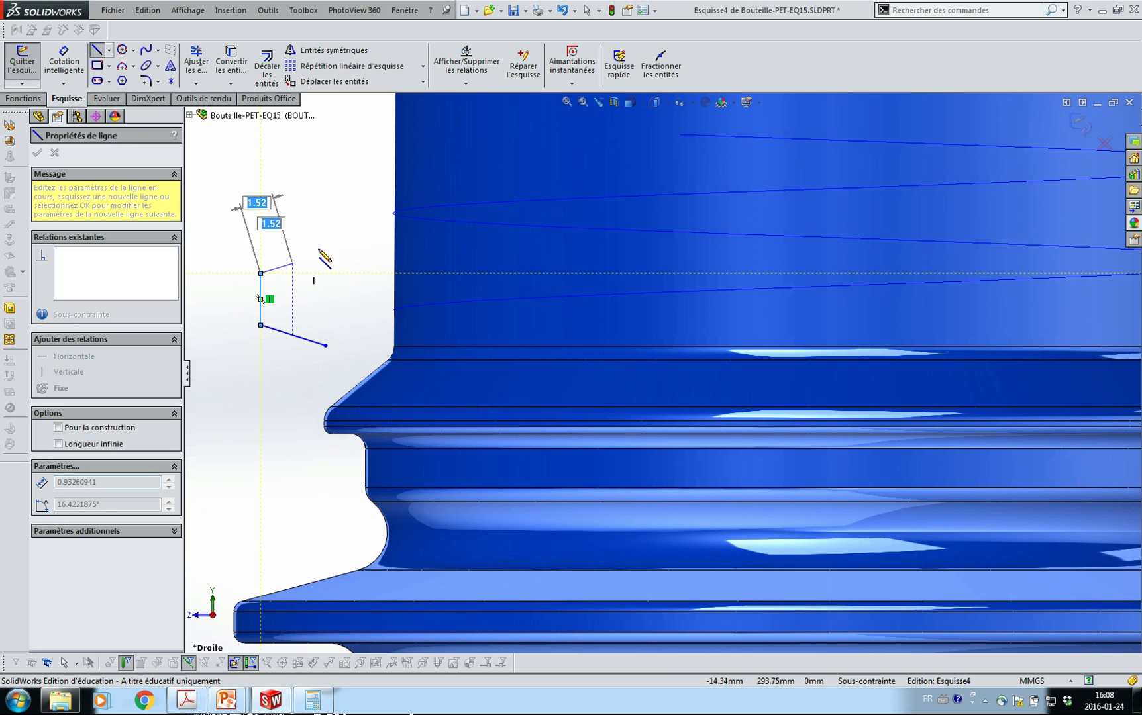
{"action": "left_click", "coordinate": [324, 246]}
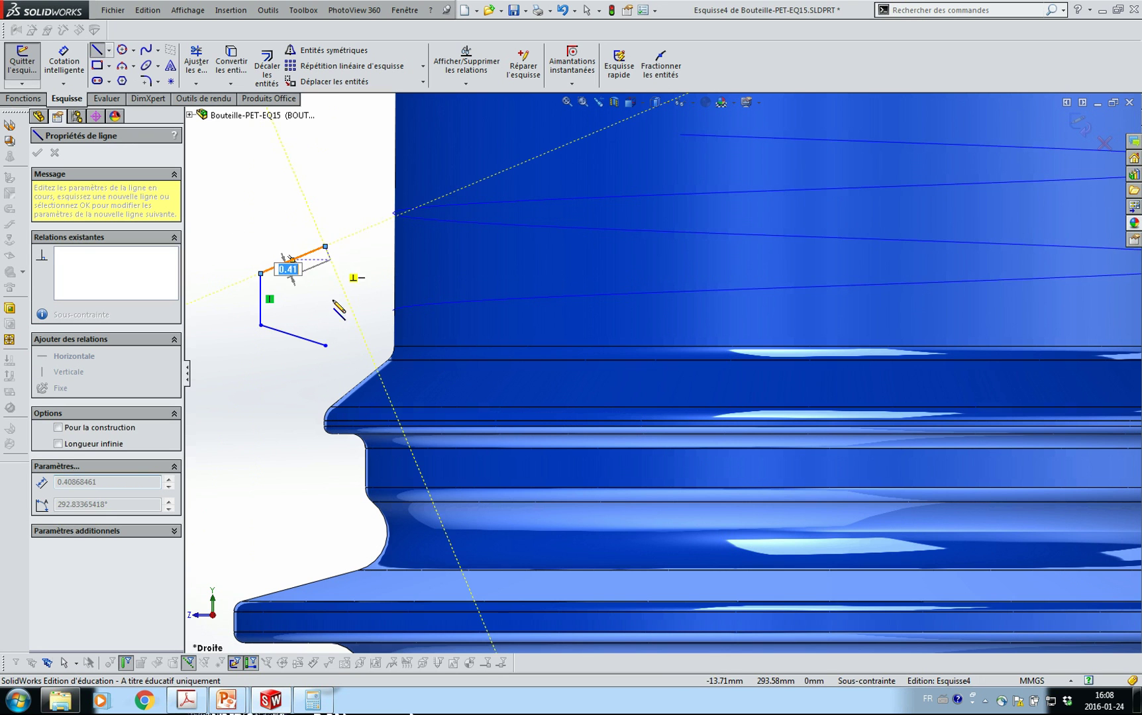
{"action": "left_click", "coordinate": [325, 345]}
{"action": "key", "text": "Escape"}
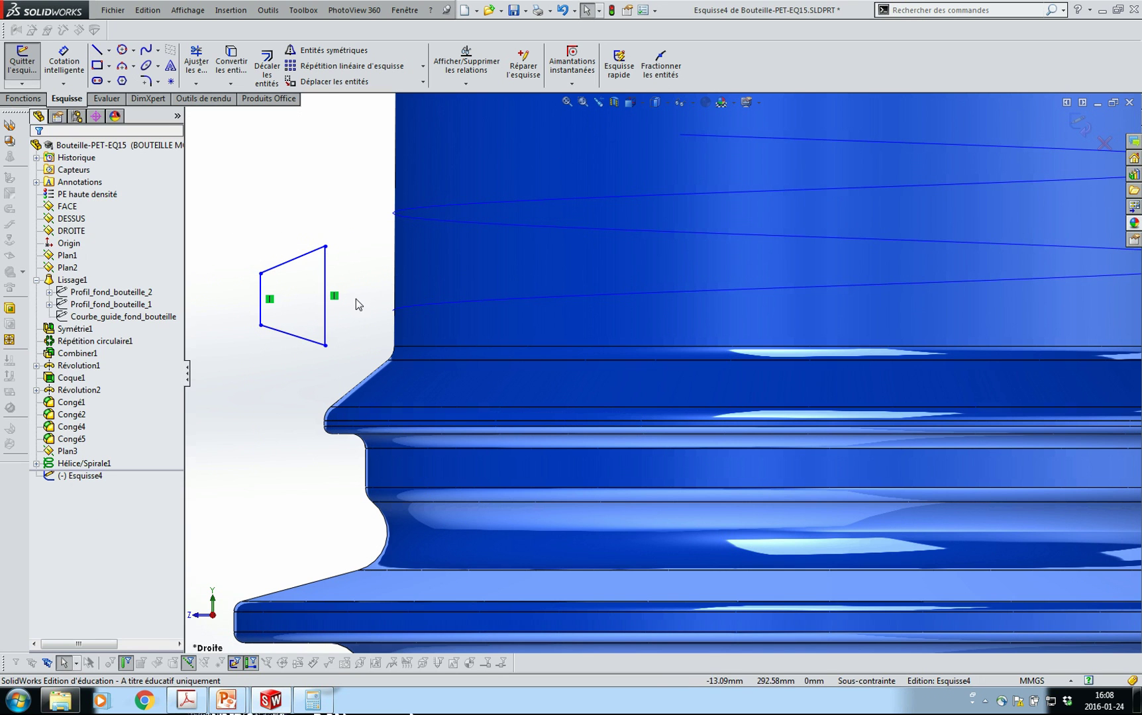
Add a horizontal construction line from the trapezoid's lower outer corner to its inner vertical side.
{"action": "left_click", "coordinate": [108, 51]}
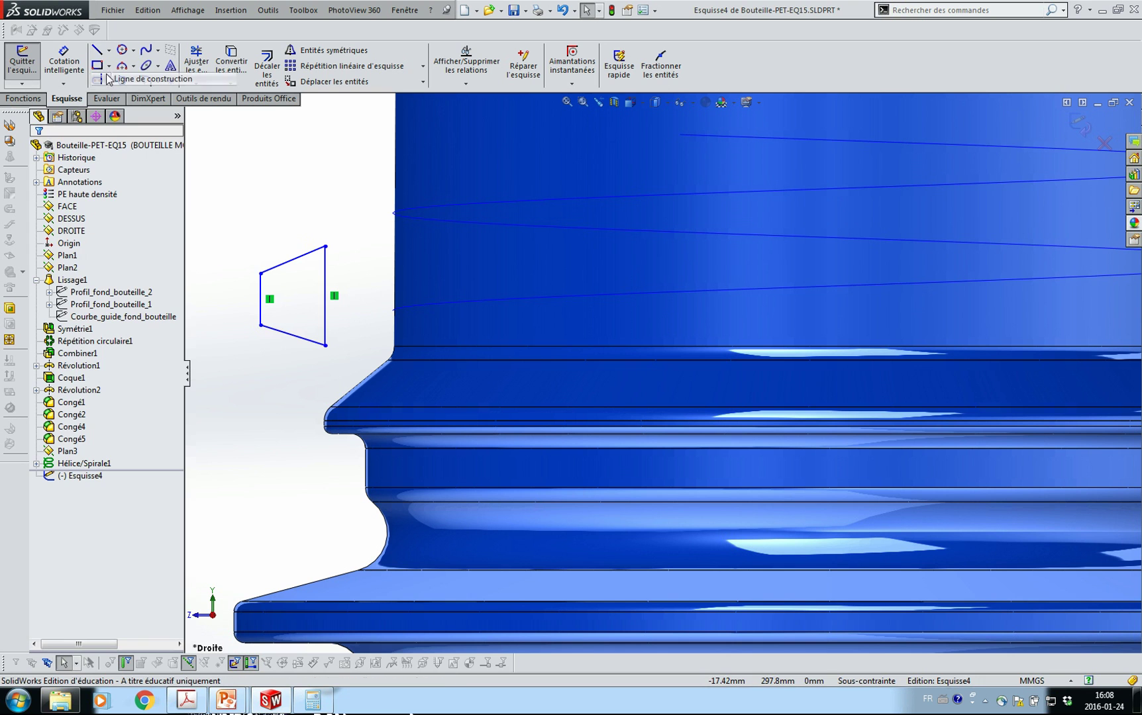
{"action": "left_click", "coordinate": [126, 87]}
{"action": "left_click", "coordinate": [262, 326]}
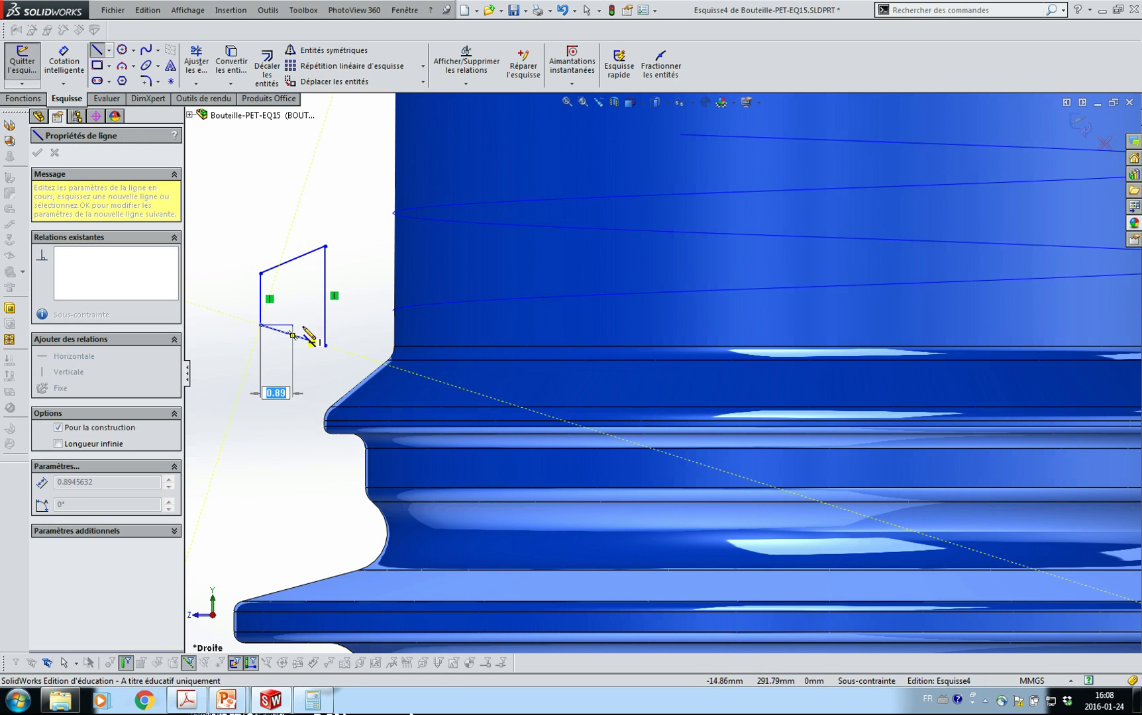
{"action": "left_click", "coordinate": [325, 326]}
{"action": "key", "text": "Escape"}
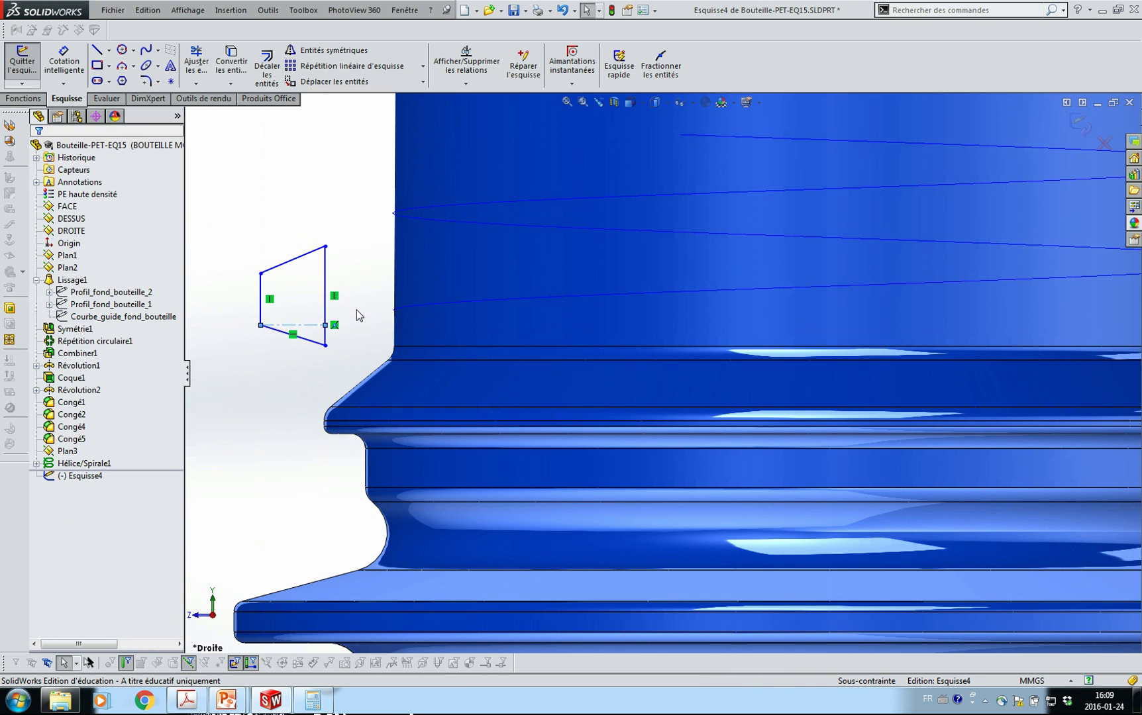
Dimension the angle between the profile's lower flank and the construction line at 10°.
{"action": "key", "text": "s"}
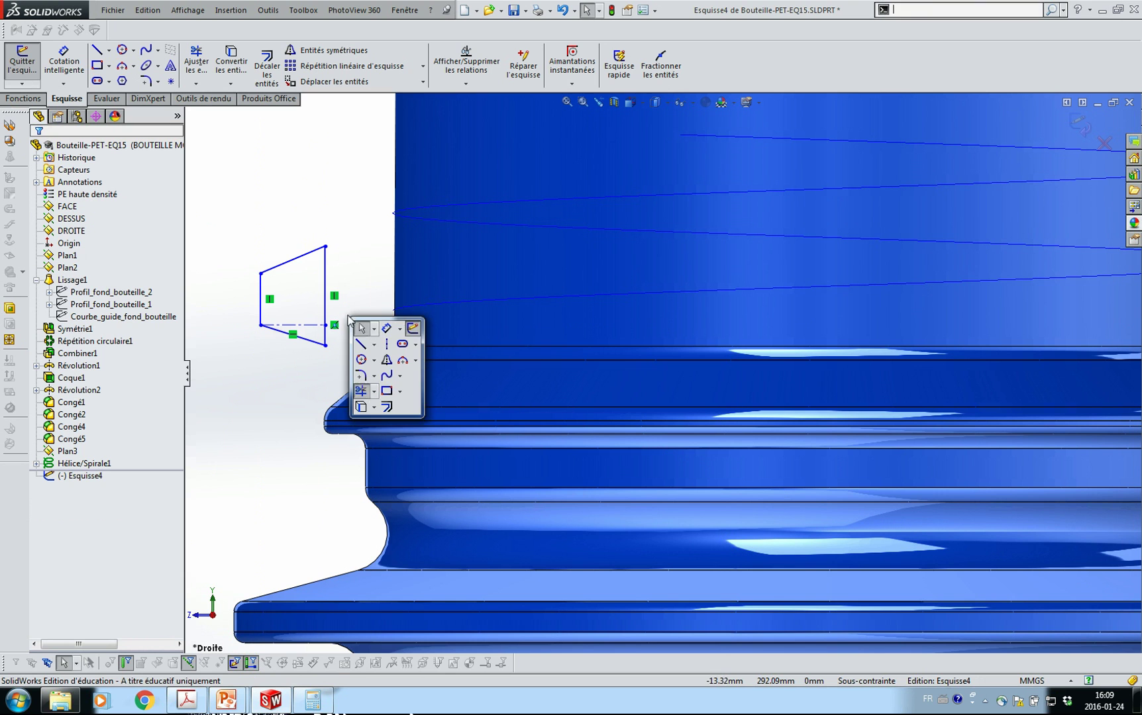
{"action": "left_click", "coordinate": [386, 328]}
{"action": "left_click", "coordinate": [309, 333]}
{"action": "left_click", "coordinate": [318, 342]}
{"action": "left_click", "coordinate": [346, 348]}
{"action": "type", "text": "10"}
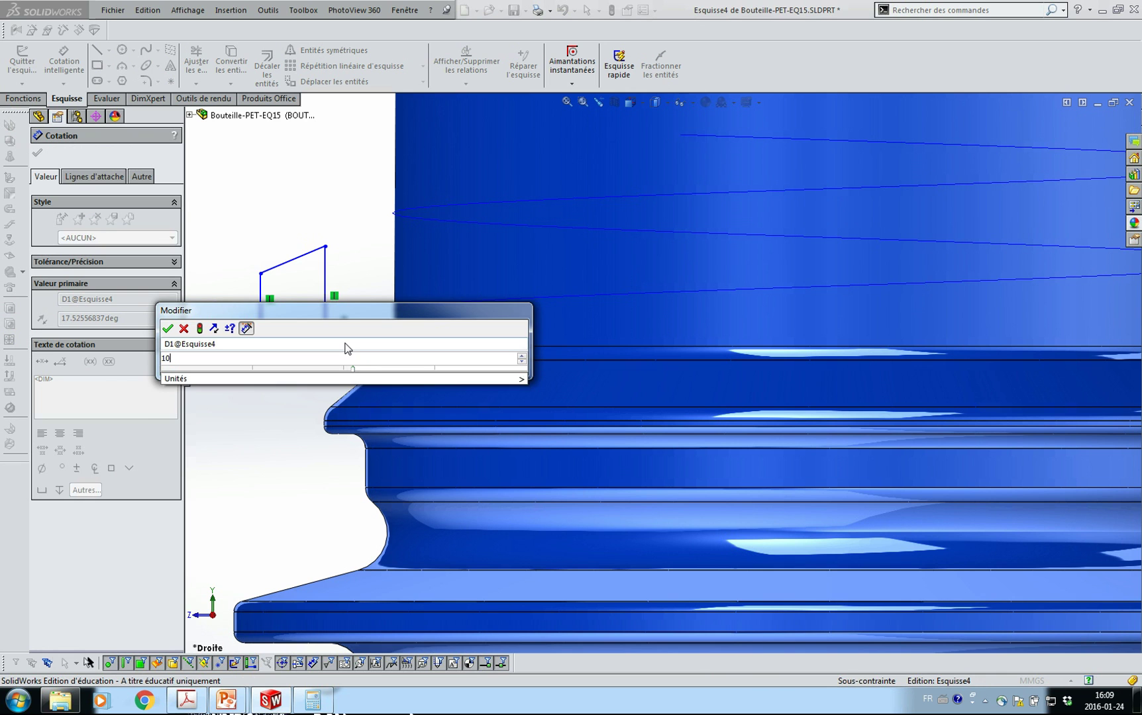
{"action": "key", "text": "Return"}
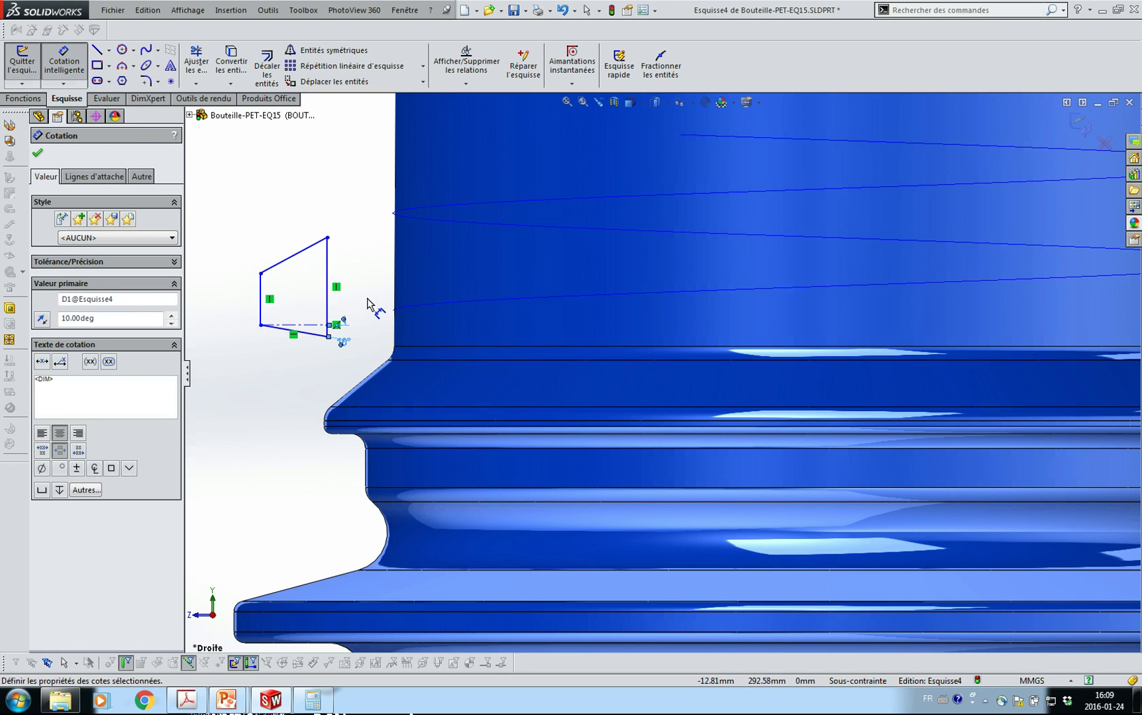
Dimension the angle between the profile's upper flank and the construction line at 20°.
{"action": "left_click", "coordinate": [294, 257]}
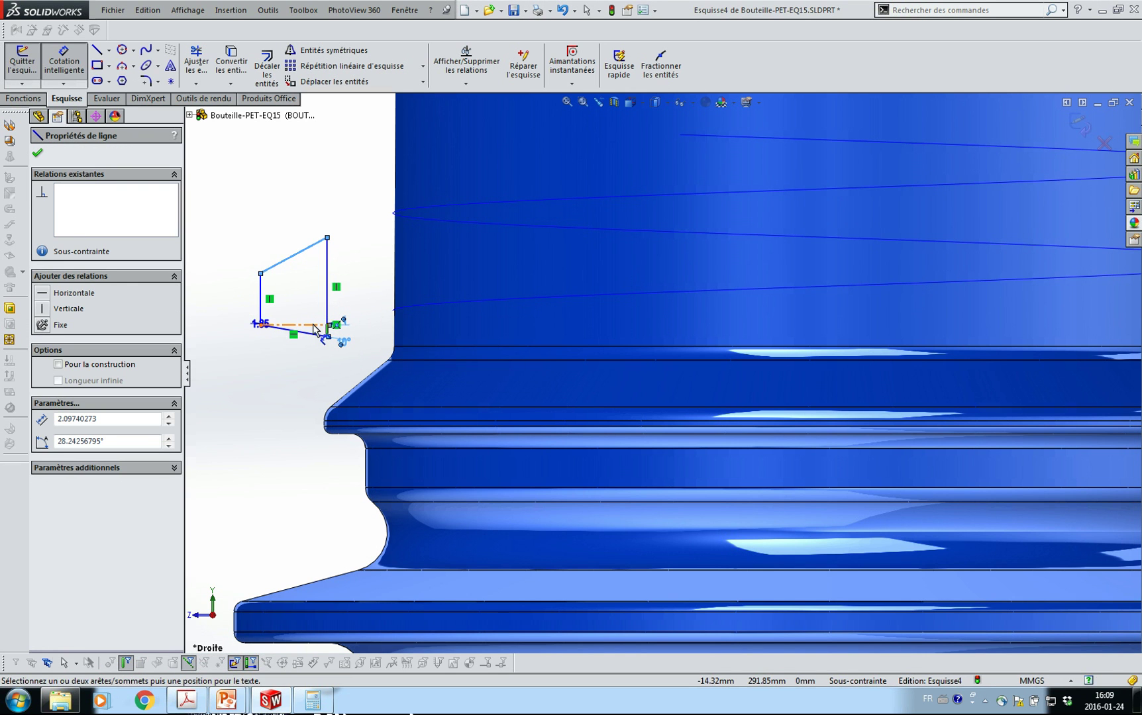
{"action": "left_click", "coordinate": [314, 326]}
{"action": "left_click", "coordinate": [318, 284]}
{"action": "type", "text": "20"}
{"action": "key", "text": "Return"}
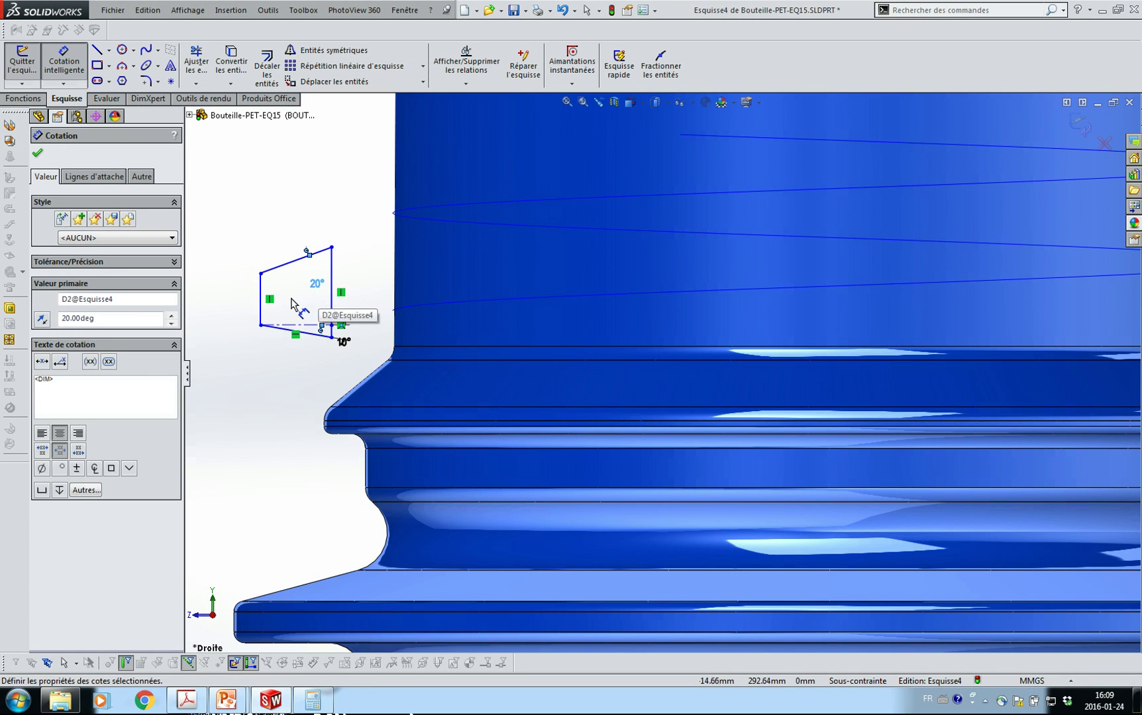
Set the length of the profile's short outer vertical side to 0.8 mm.
{"action": "left_click", "coordinate": [262, 309]}
{"action": "left_click", "coordinate": [223, 312]}
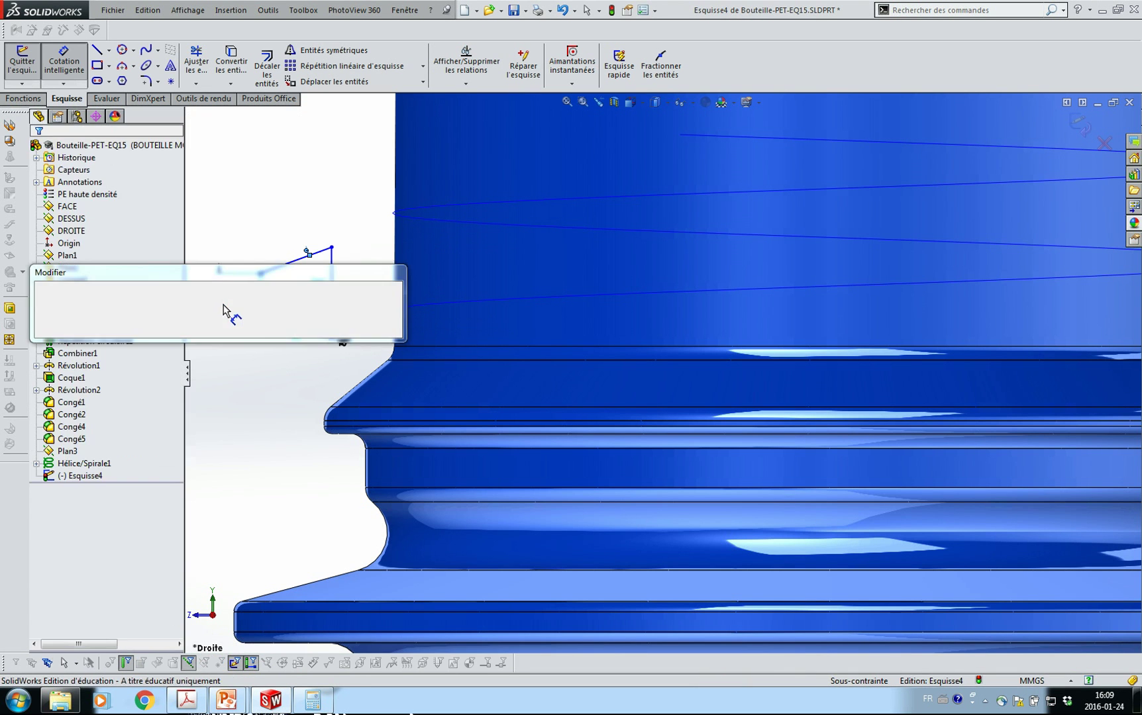
{"action": "type", "text": "0.8"}
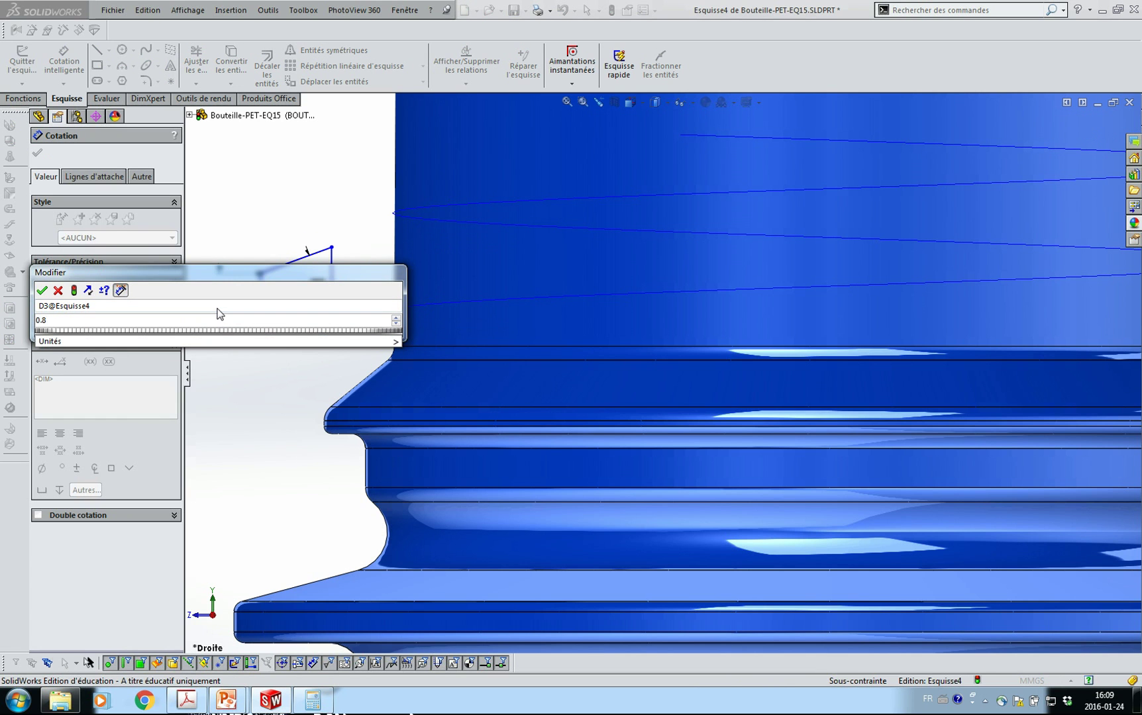
{"action": "key", "text": "Return"}
{"action": "key", "text": "Escape"}
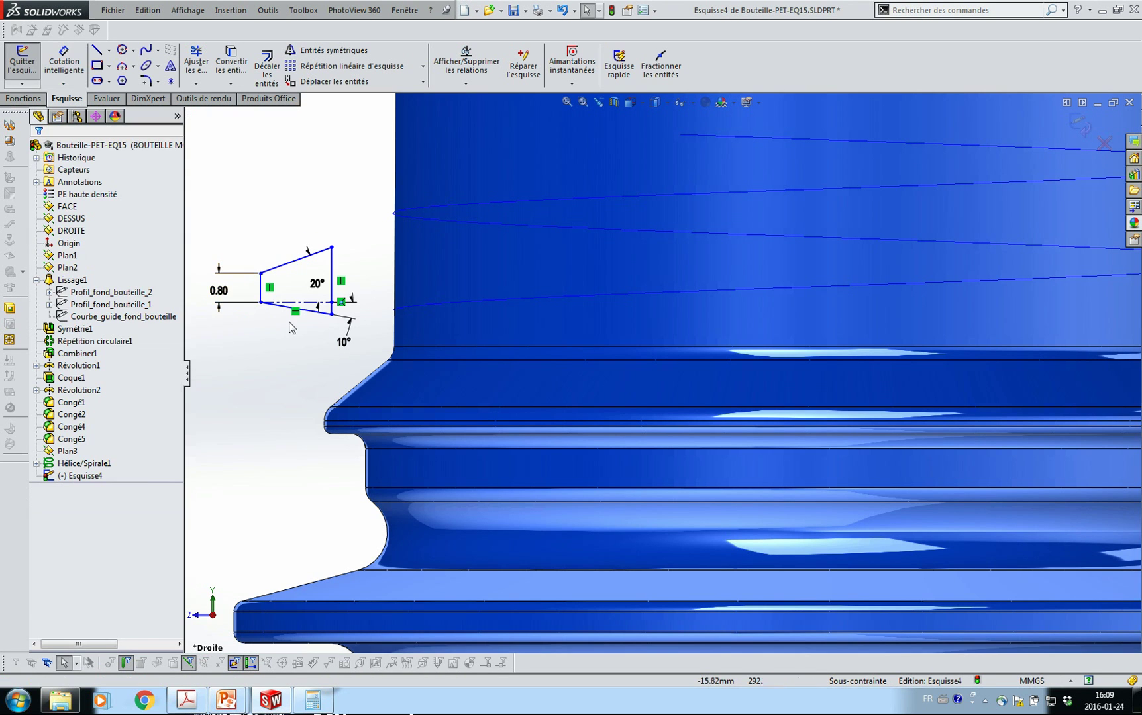
Move the profile's lower inner corner onto the helix's start point at the neck's edge so that it is coincident.
{"action": "scroll", "coordinate": [261, 325], "scroll_direction": "down", "scroll_amount": 3}
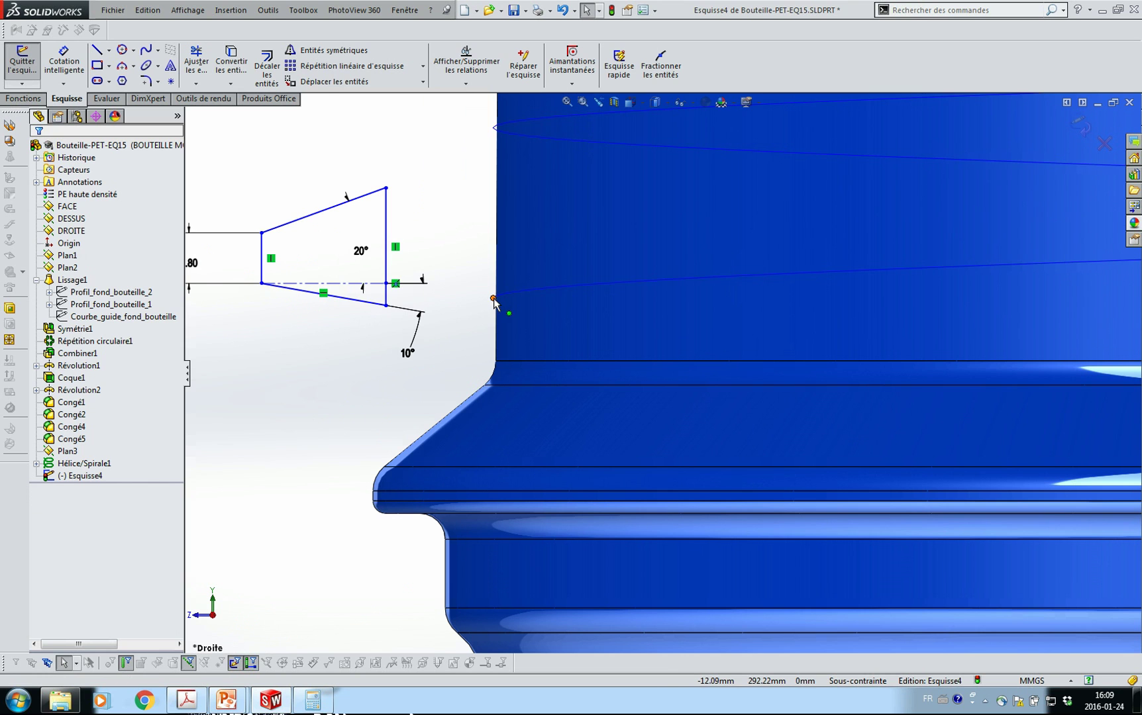
{"action": "left_click", "coordinate": [387, 306]}
{"action": "left_click_drag", "start_coordinate": [388, 308], "coordinate": [493, 298]}
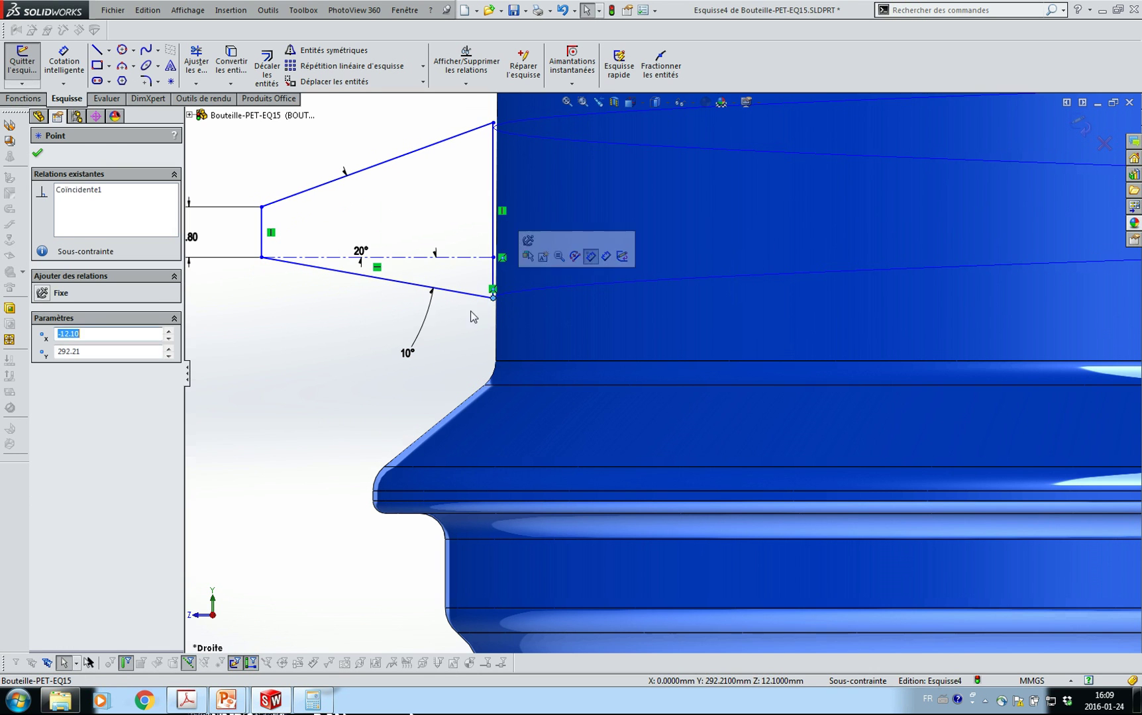
{"action": "left_click", "coordinate": [474, 327]}
Draw a vertical construction line on the neck's axis, from its top edge down to the base edge of the threaded cylinder.
{"action": "scroll", "coordinate": [474, 331], "scroll_direction": "up", "scroll_amount": 5}
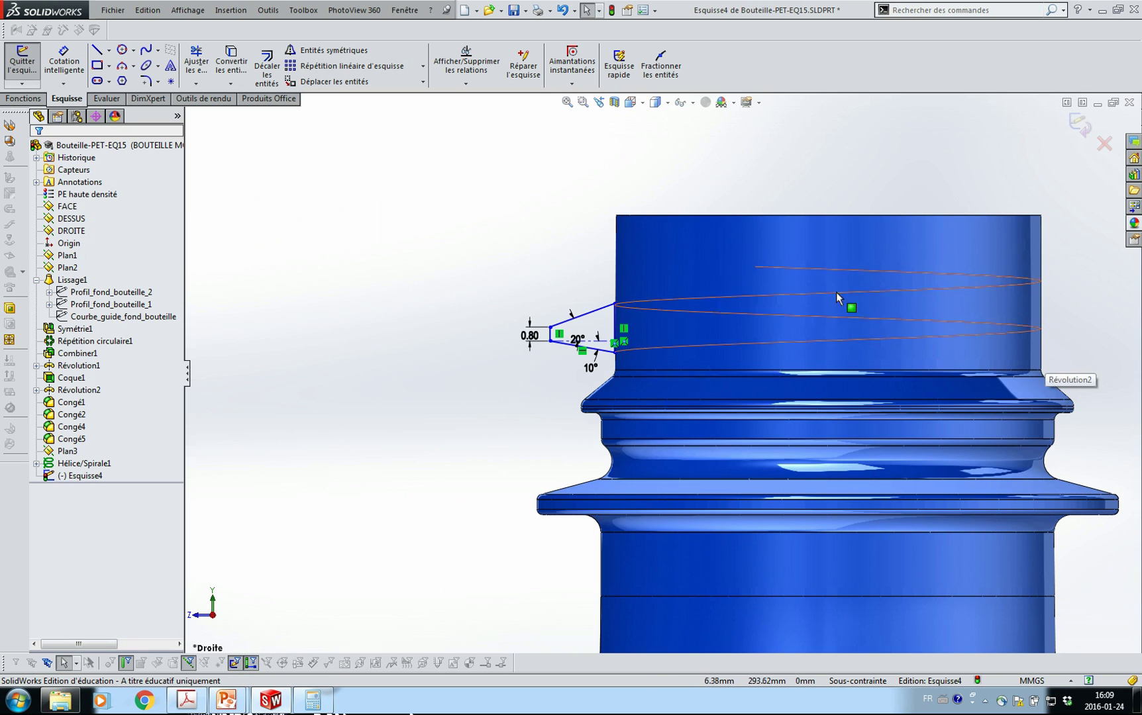
{"action": "left_click", "coordinate": [108, 50]}
{"action": "left_click", "coordinate": [132, 78]}
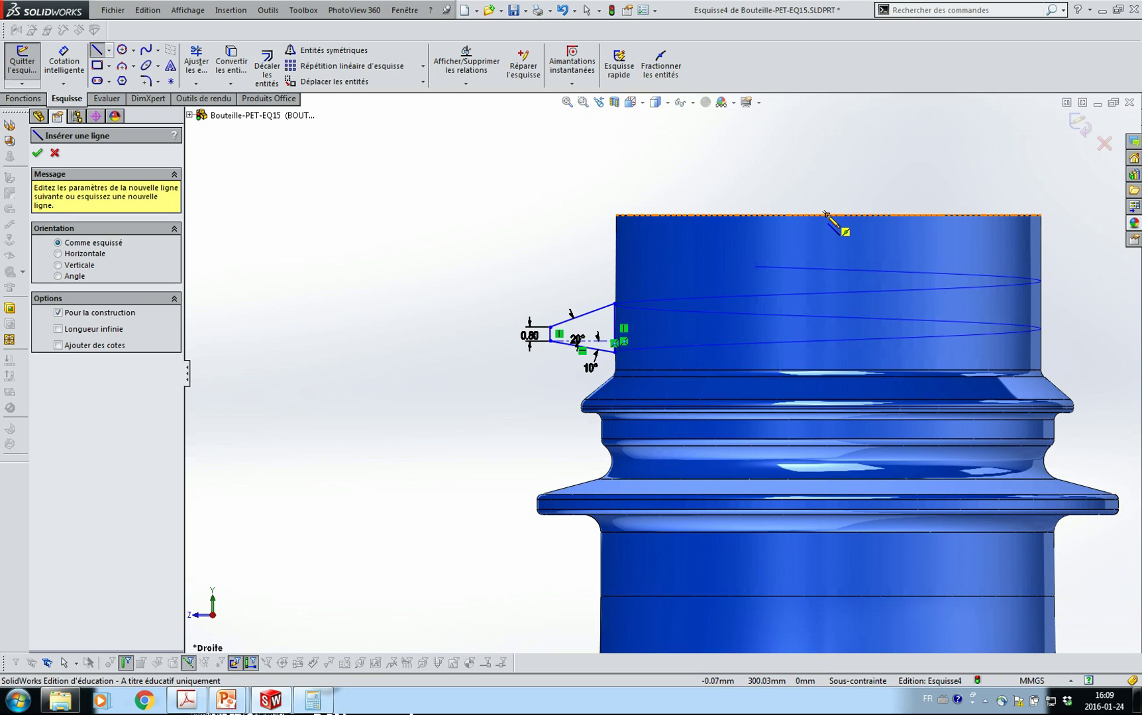
{"action": "left_click", "coordinate": [828, 215]}
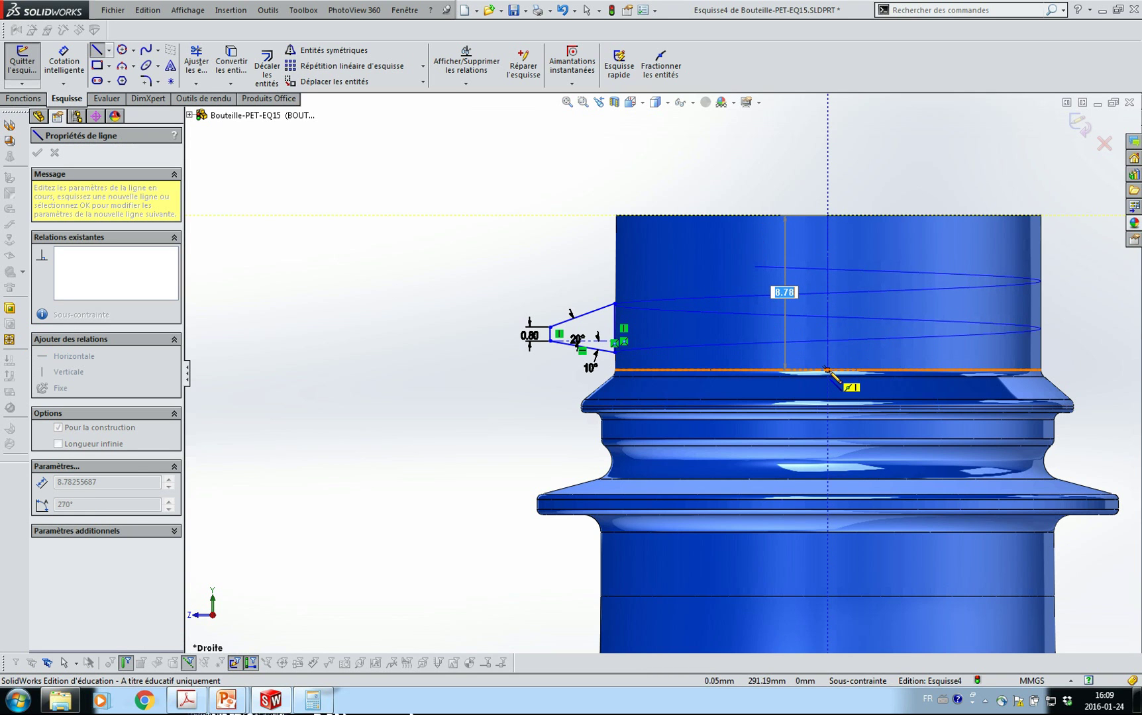
{"action": "left_click", "coordinate": [827, 369]}
{"action": "key", "text": "Escape"}
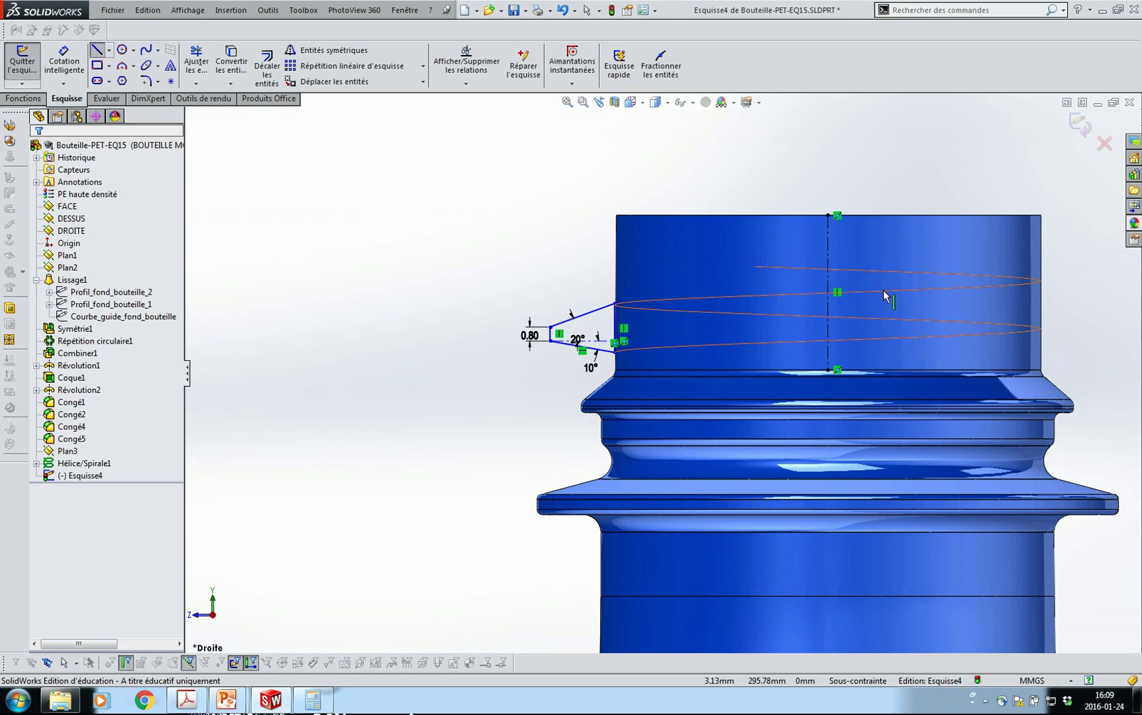
Dimension the profile's outer side about the neck's vertical construction line as a 27.4 mm diameter.
{"action": "key", "text": "s"}
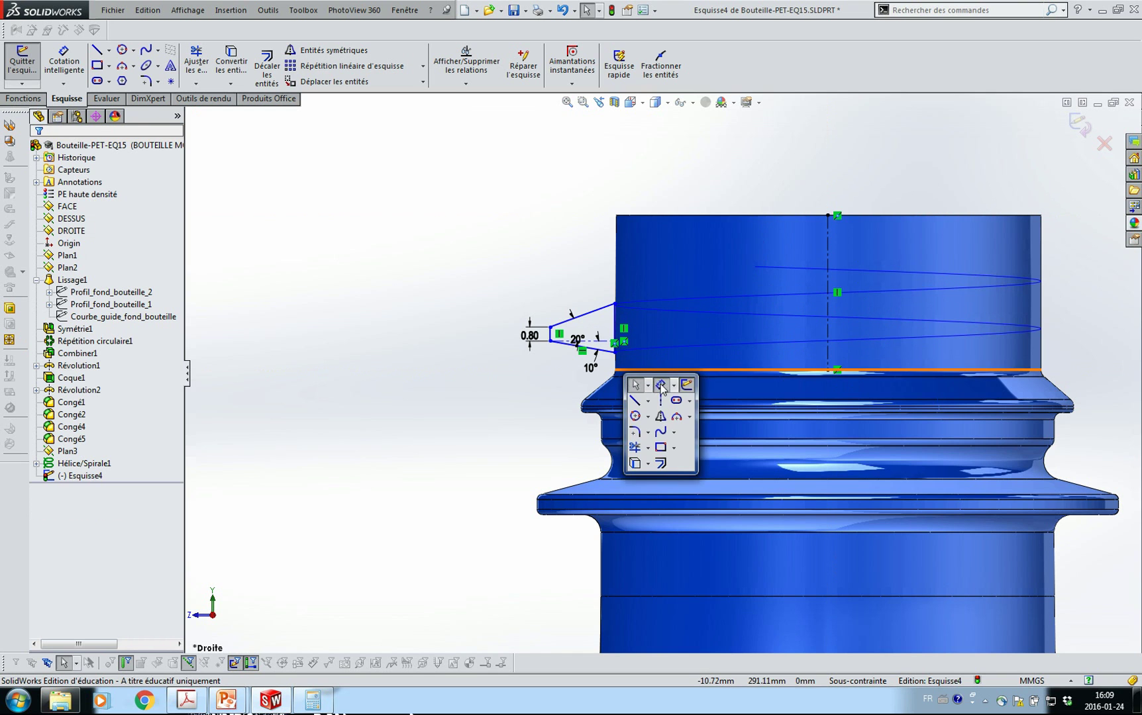
{"action": "left_click", "coordinate": [644, 380]}
{"action": "left_click", "coordinate": [551, 334]}
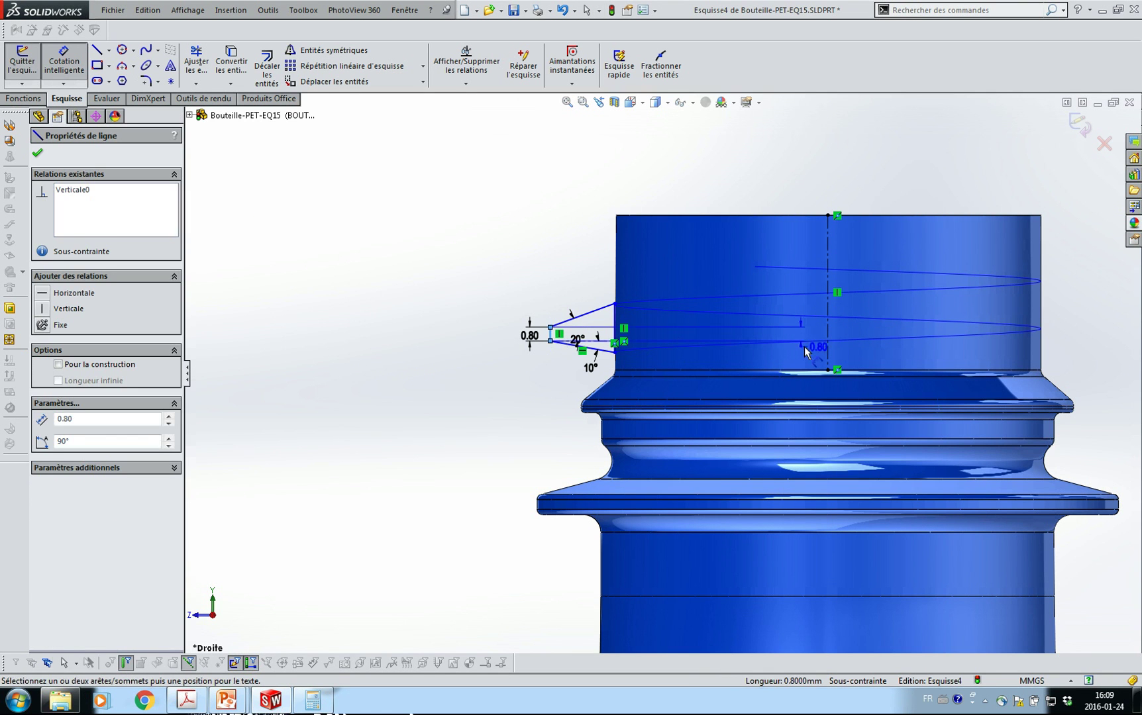
{"action": "left_click", "coordinate": [829, 333]}
{"action": "left_click", "coordinate": [860, 339]}
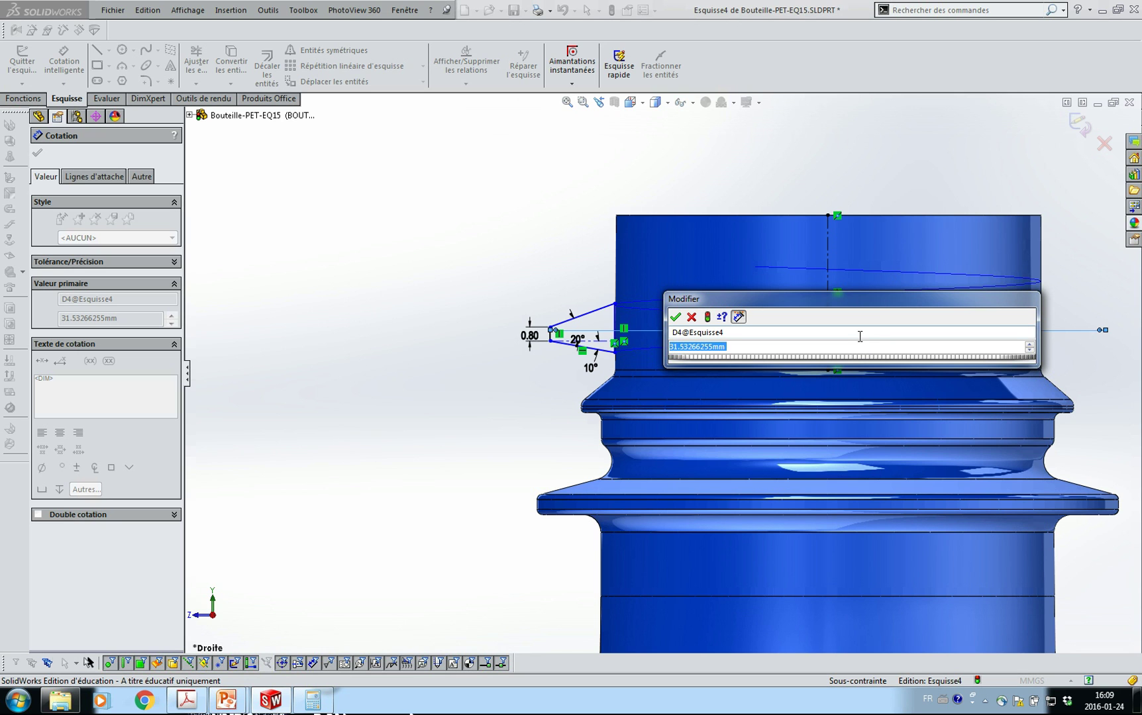
{"action": "type", "text": "27.4"}
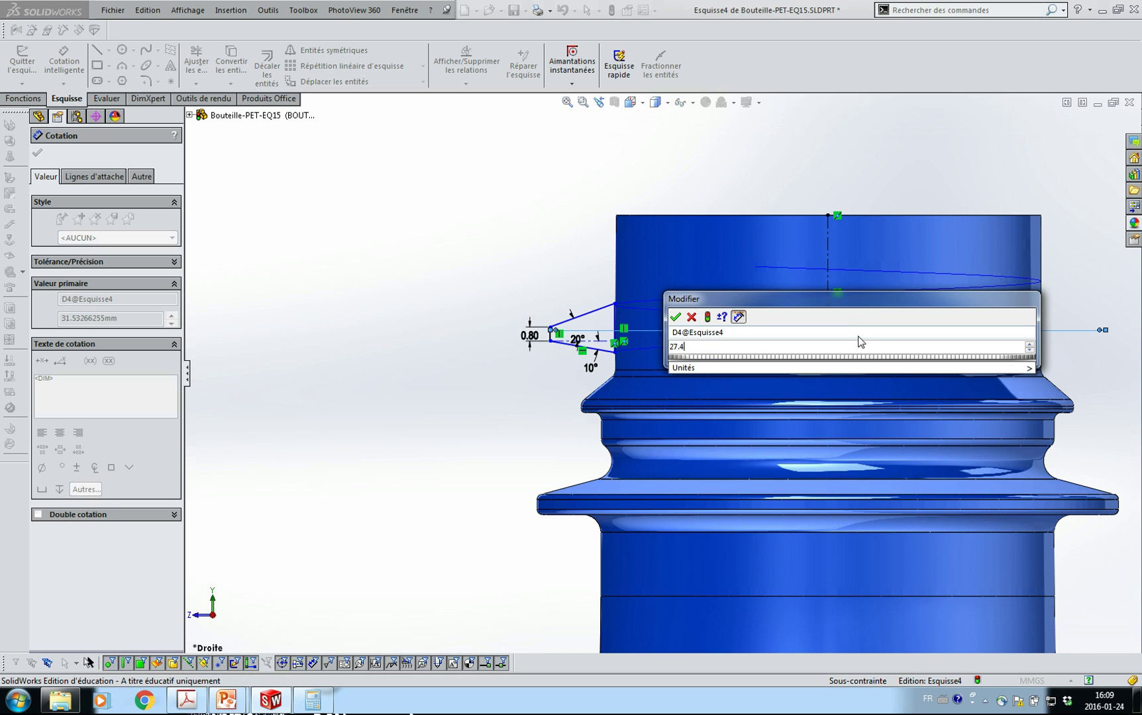
{"action": "key", "text": "Return"}
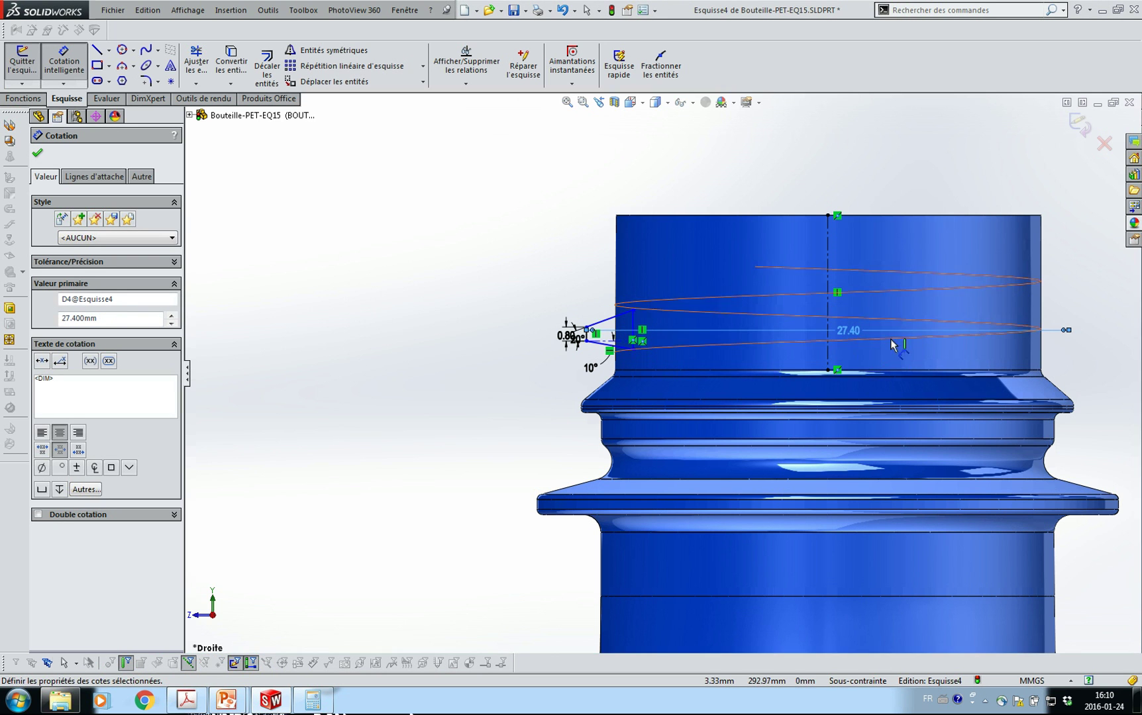
{"action": "scroll", "coordinate": [632, 334], "scroll_direction": "down", "scroll_amount": 6}
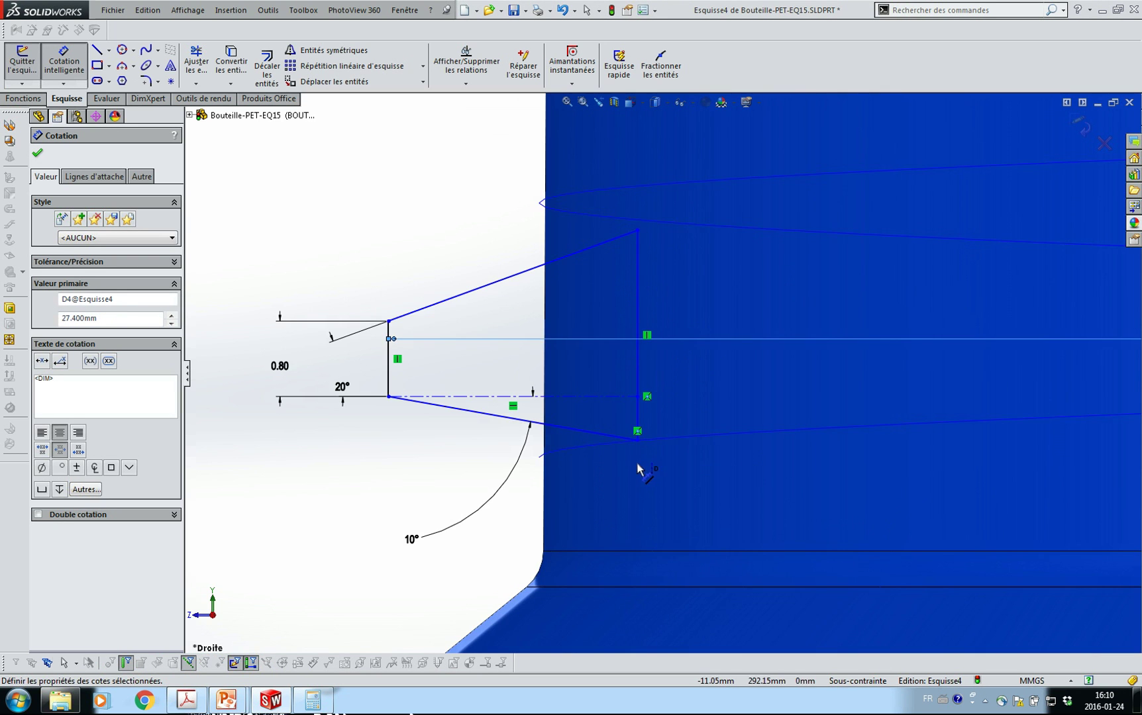
{"action": "left_click", "coordinate": [638, 440]}
{"action": "left_click", "coordinate": [556, 454]}
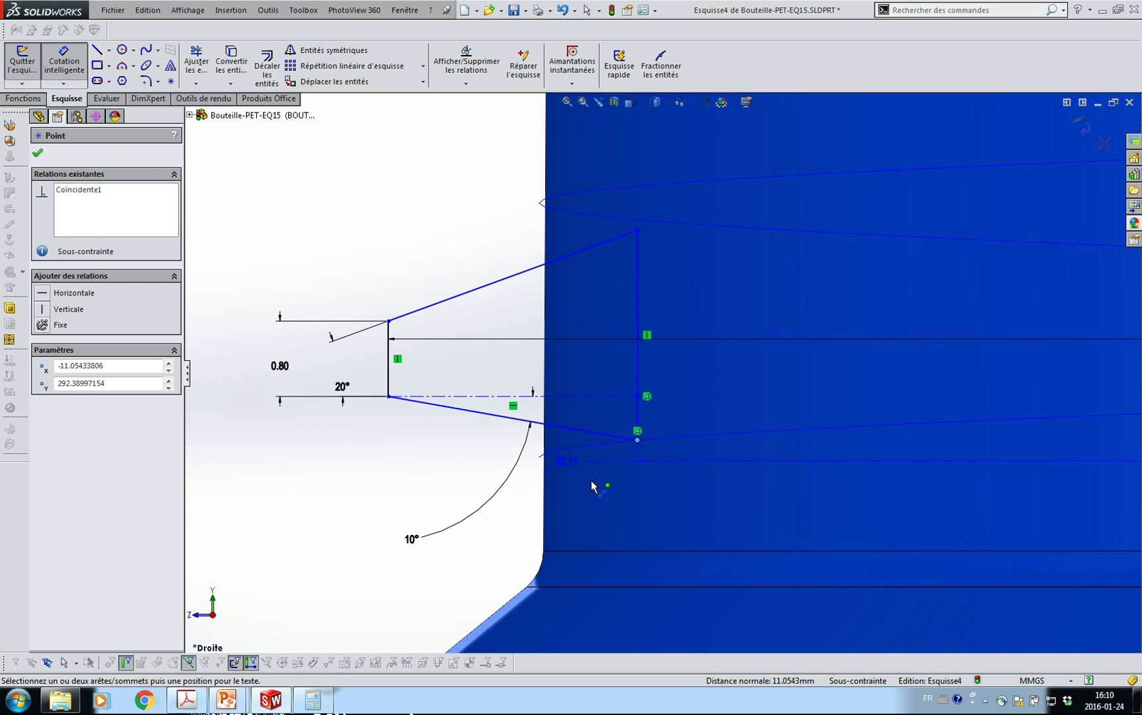
{"action": "key", "text": "Escape"}
{"action": "key", "text": "Escape"}
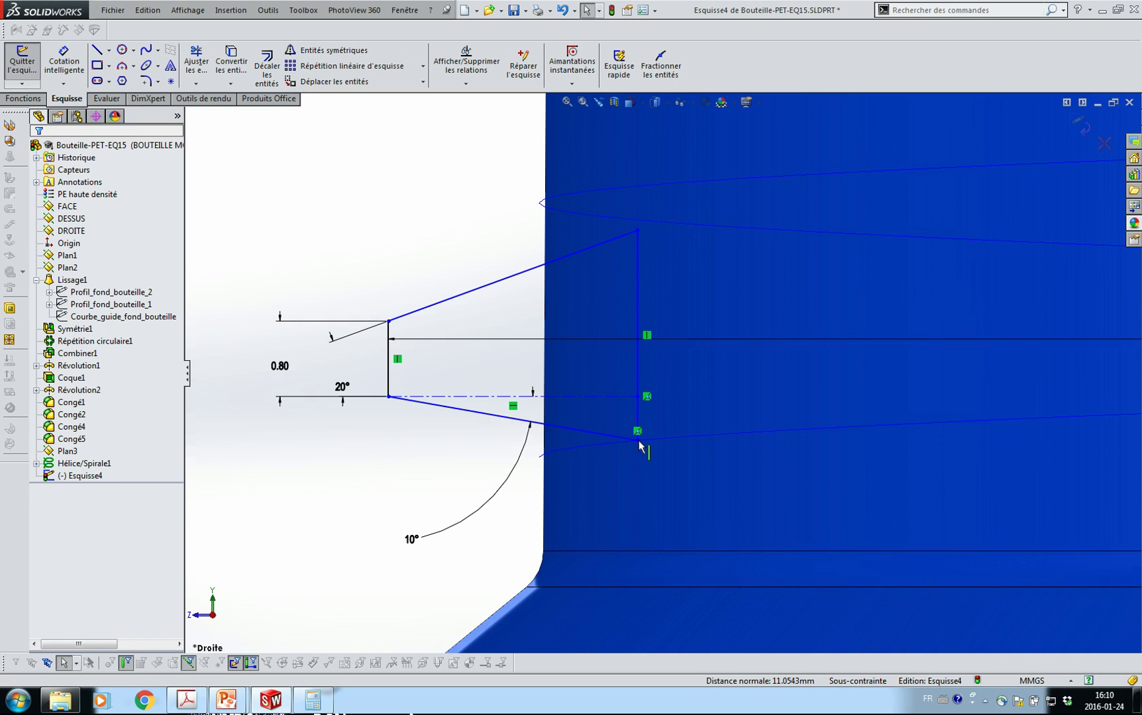
Move the profile's lower inner corner along the helix back to its start point at the neck's outer edge.
{"action": "left_click_drag", "start_coordinate": [639, 449], "coordinate": [512, 470]}
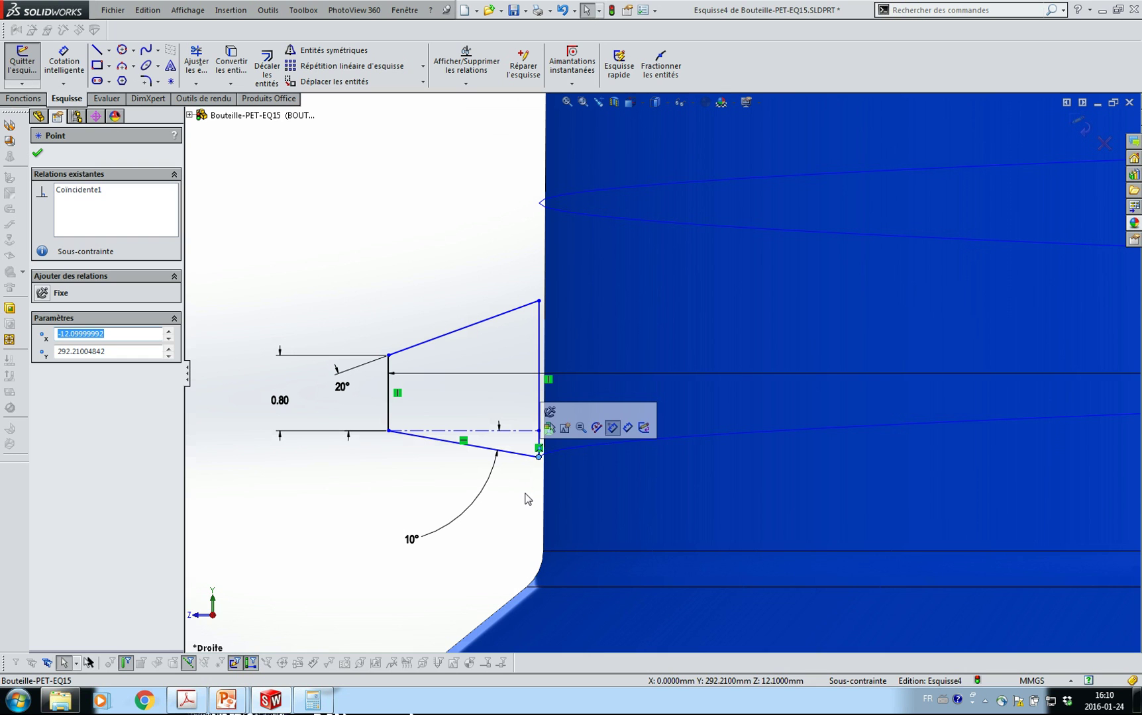
{"action": "left_click", "coordinate": [524, 491]}
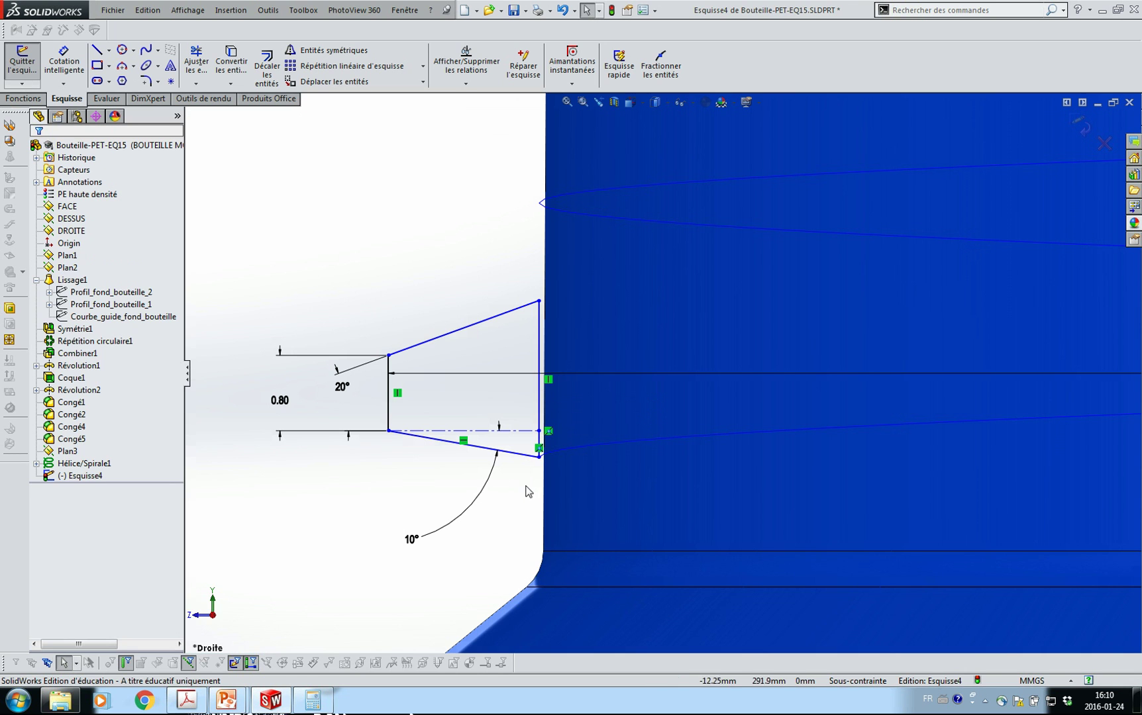
{"action": "left_click_drag", "start_coordinate": [539, 457], "coordinate": [528, 489]}
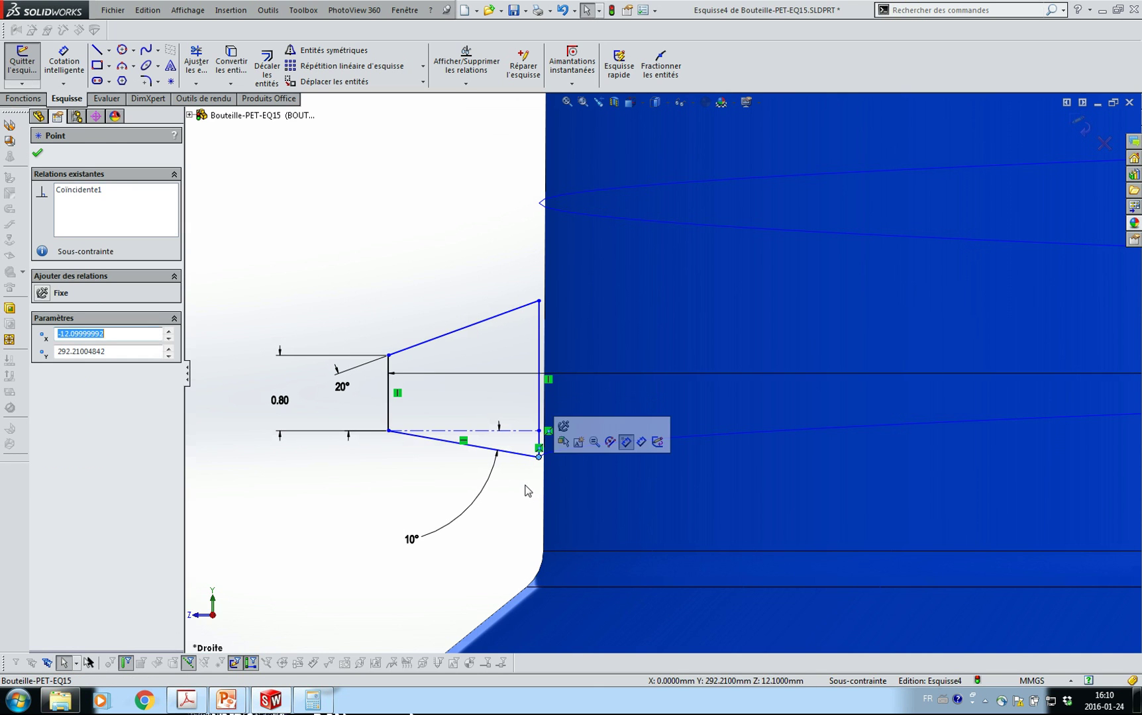
{"action": "left_click", "coordinate": [524, 491]}
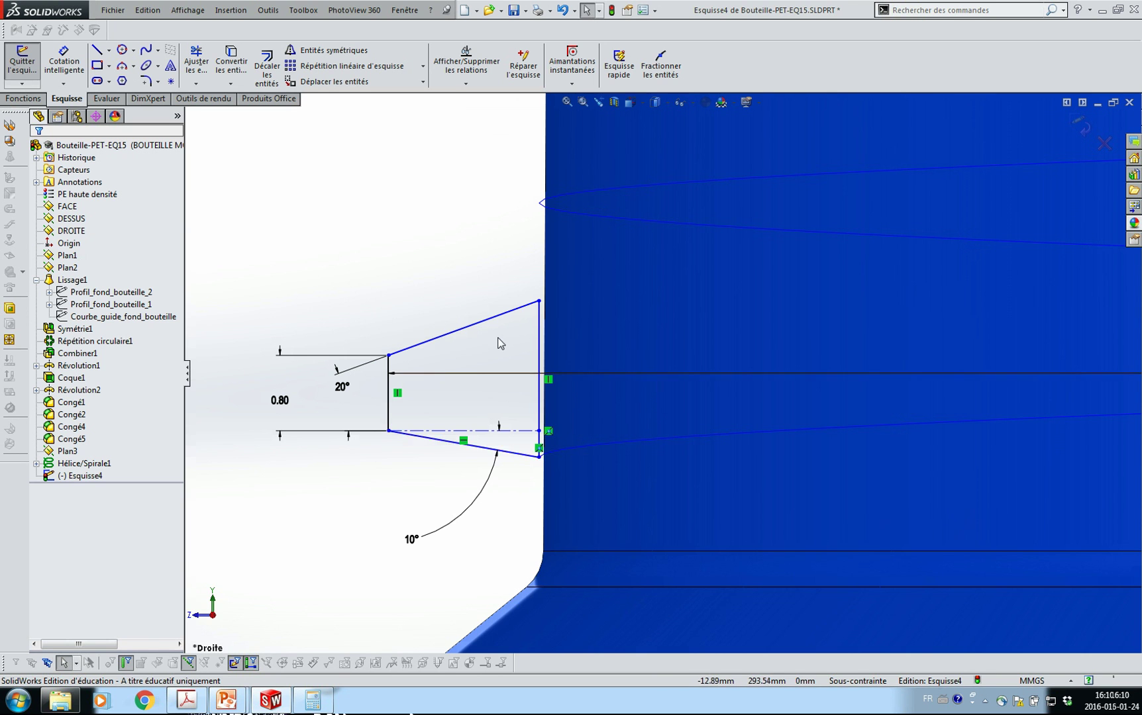
{"action": "scroll", "coordinate": [663, 371], "scroll_direction": "up", "scroll_amount": 3}
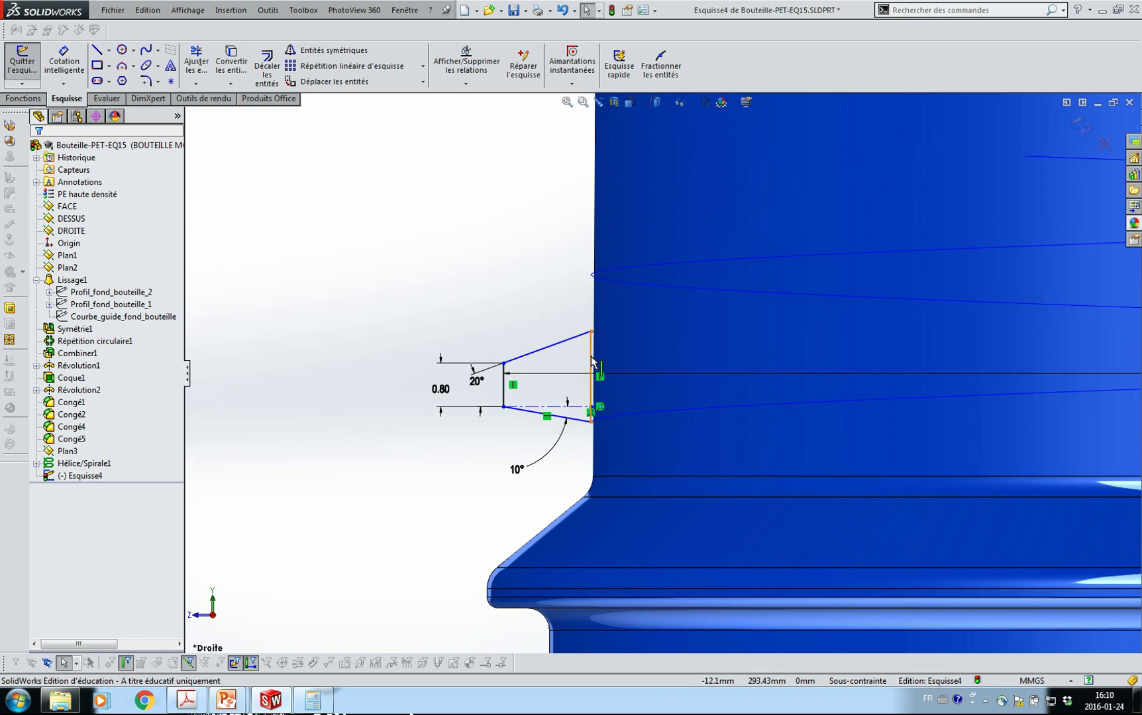
Dimension the thread profile's inner side 12.10 mm from the vertical construction line on the neck's axis.
{"action": "scroll", "coordinate": [875, 418], "scroll_direction": "up", "scroll_amount": 3}
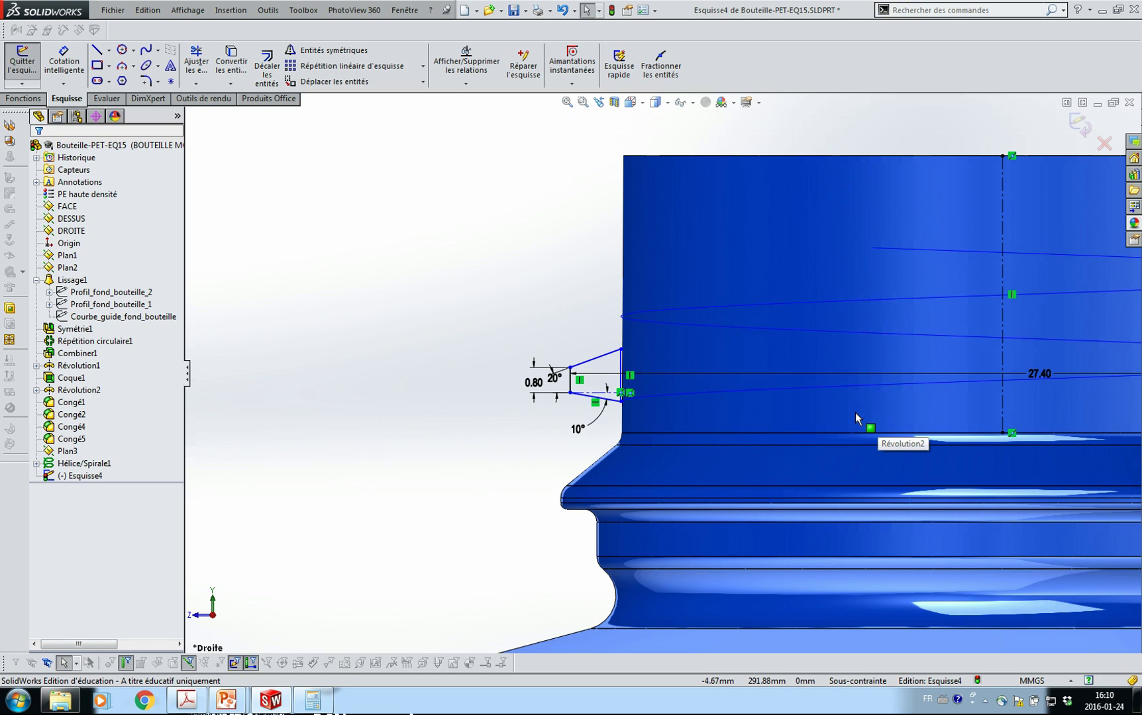
{"action": "key", "text": "s"}
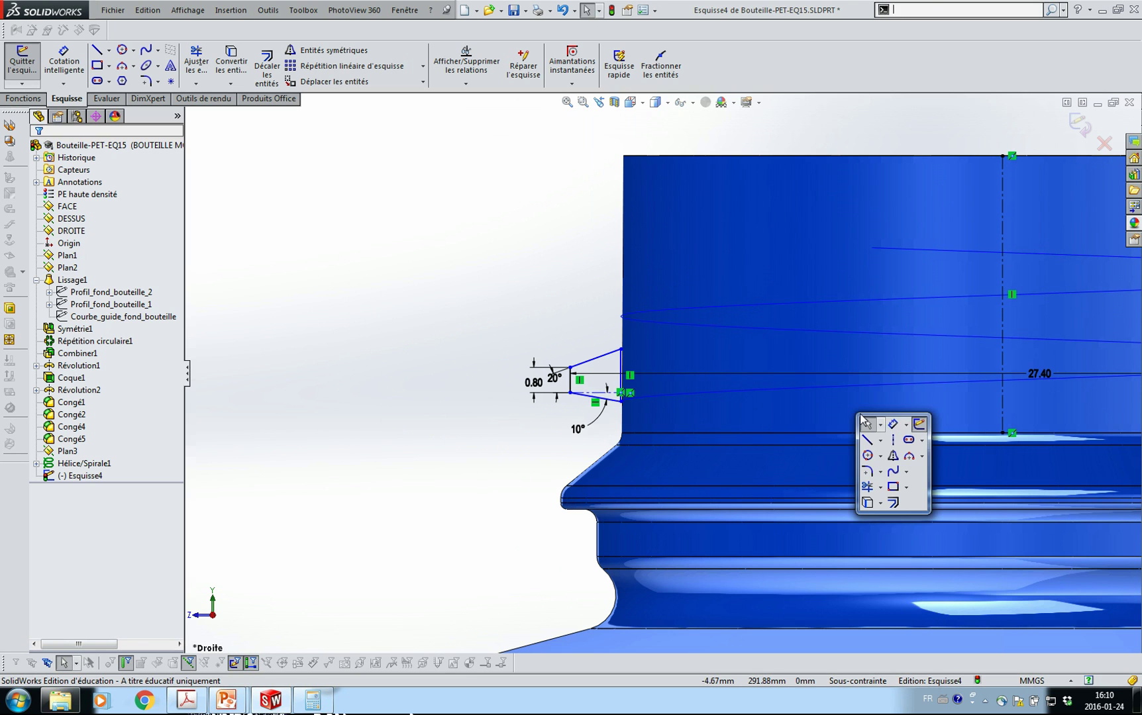
{"action": "left_click", "coordinate": [894, 425]}
{"action": "left_click", "coordinate": [1002, 403]}
{"action": "left_click", "coordinate": [621, 381]}
{"action": "left_click", "coordinate": [762, 142]}
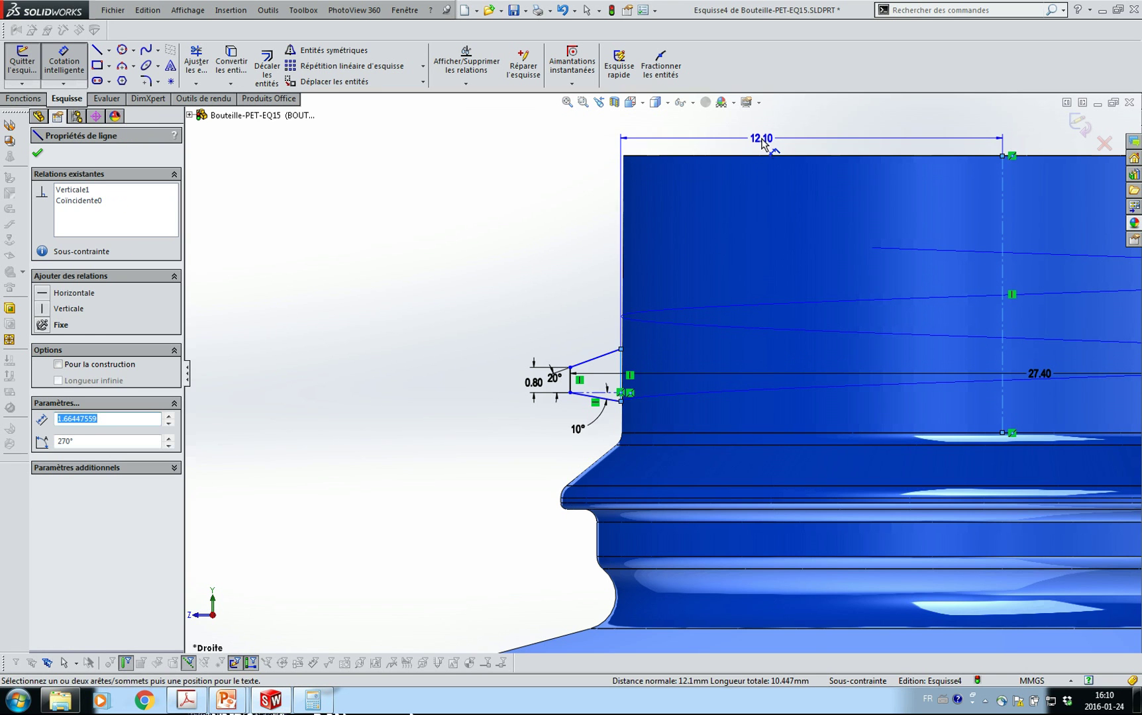
{"action": "key", "text": "Return"}
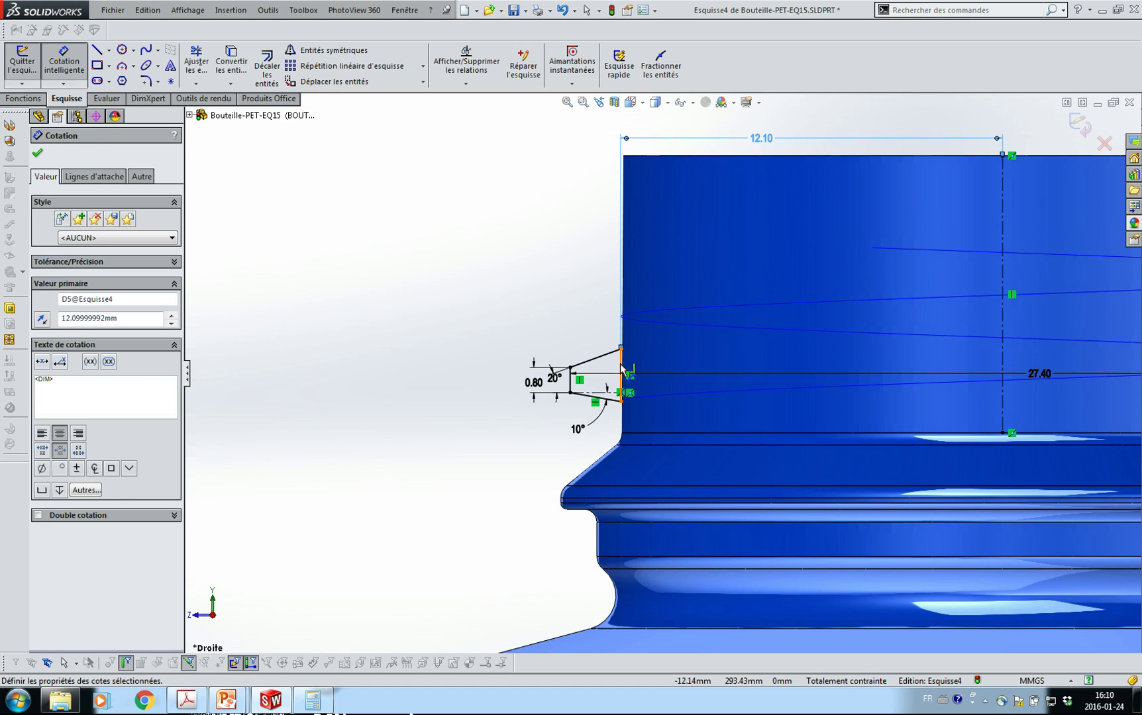
{"action": "left_click", "coordinate": [620, 371]}
{"action": "left_click", "coordinate": [1002, 363]}
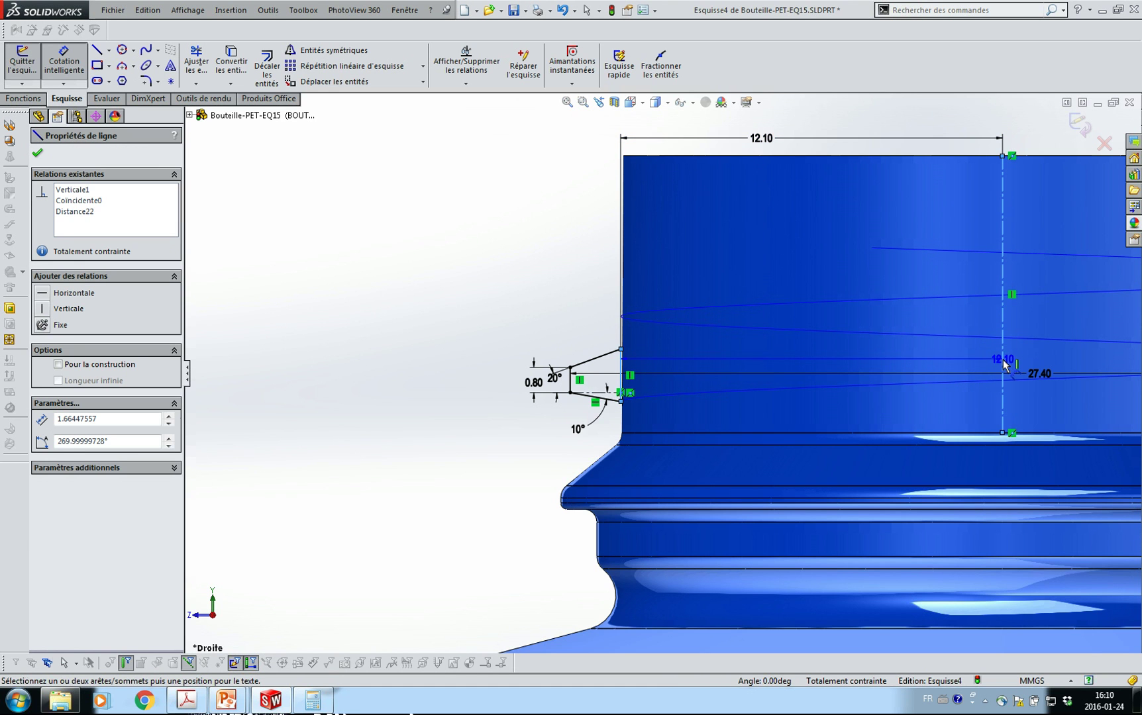
{"action": "left_click", "coordinate": [1001, 357]}
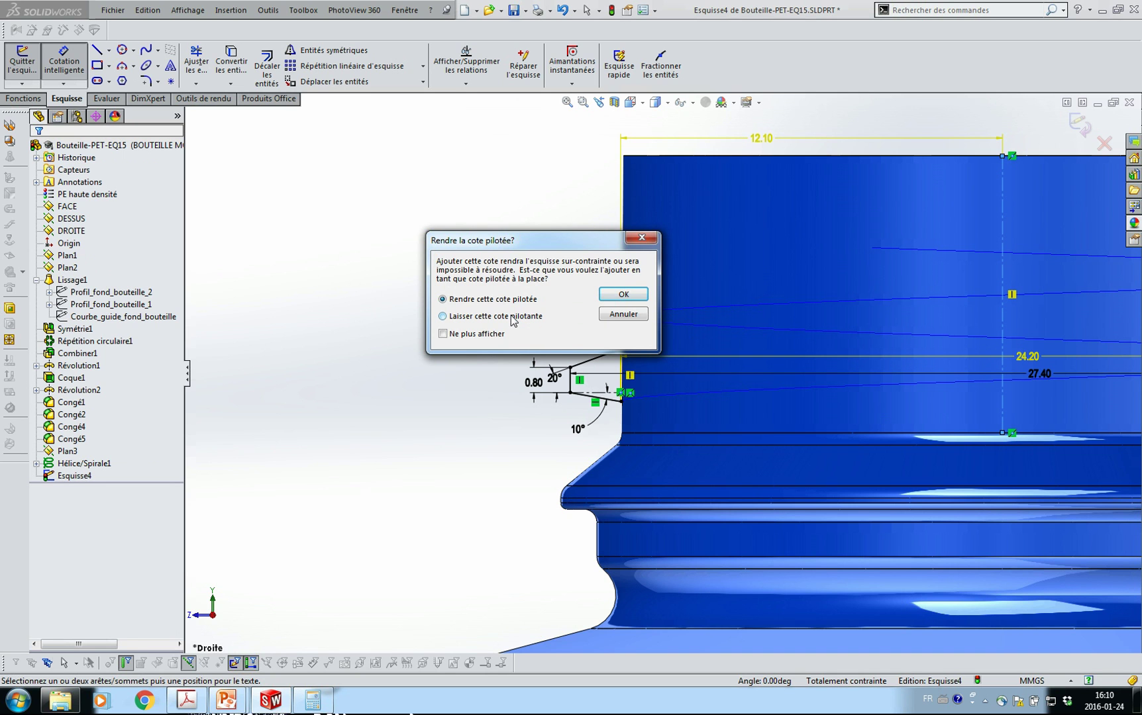
{"action": "left_click", "coordinate": [623, 314]}
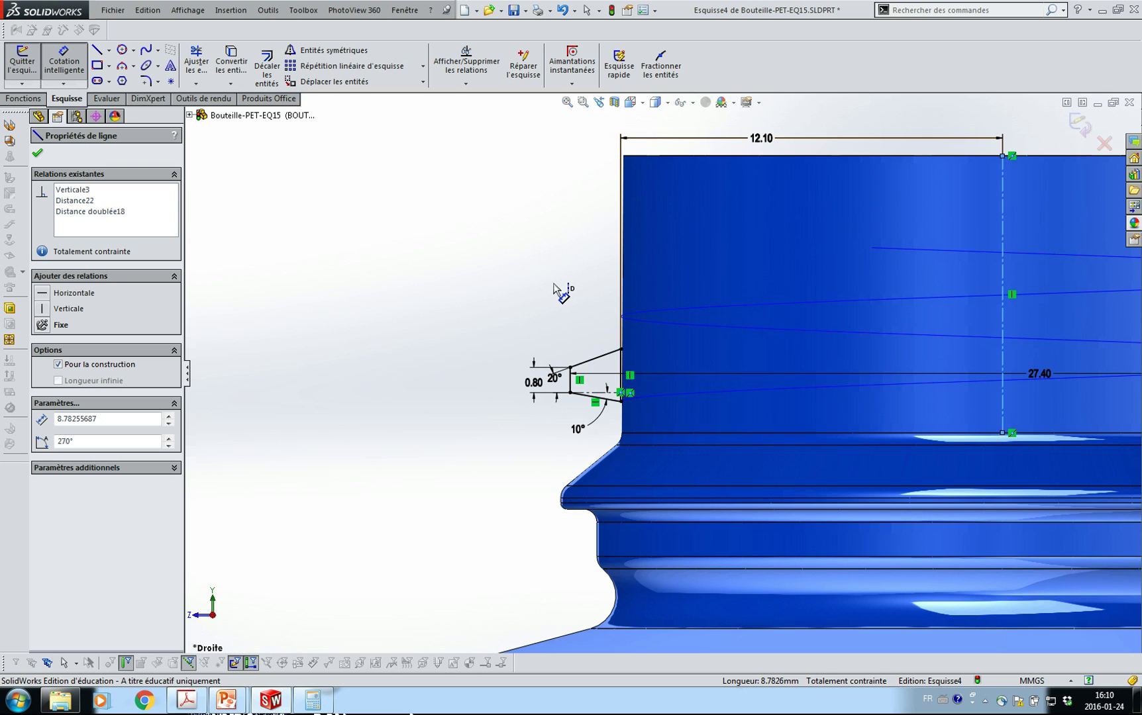
Finish dimensioning and close the thread profile sketch.
{"action": "scroll", "coordinate": [657, 402], "scroll_direction": "up", "scroll_amount": 2}
{"action": "scroll", "coordinate": [646, 383], "scroll_direction": "down", "scroll_amount": 4}
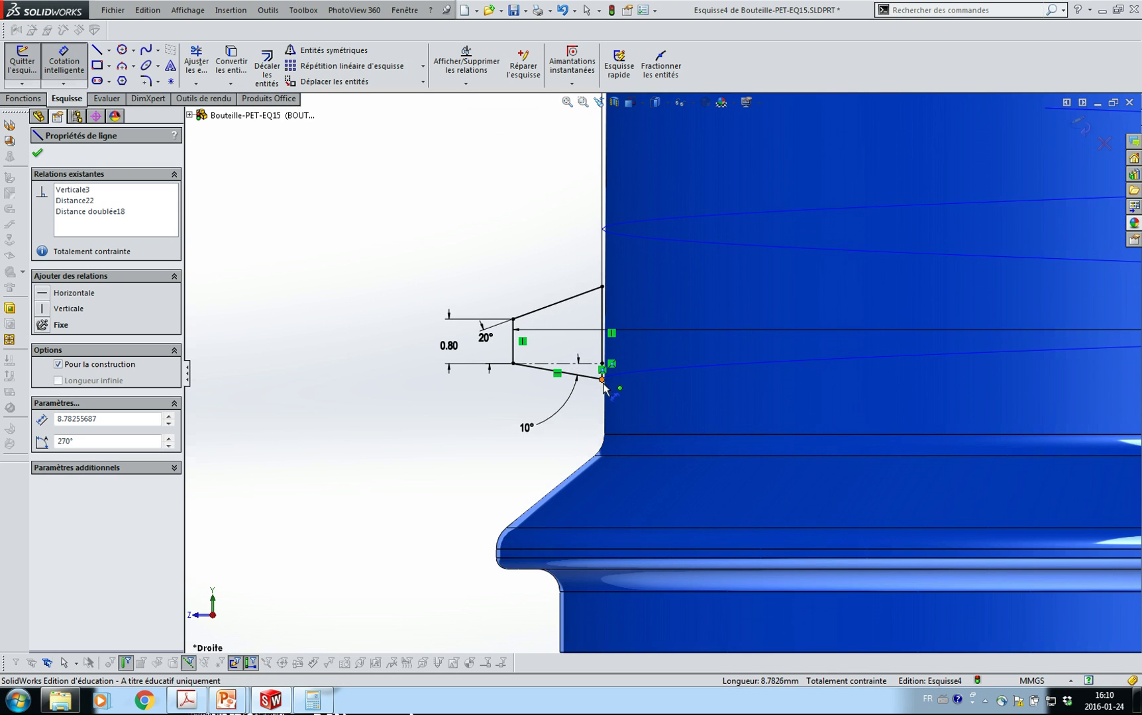
{"action": "scroll", "coordinate": [728, 389], "scroll_direction": "up", "scroll_amount": 2}
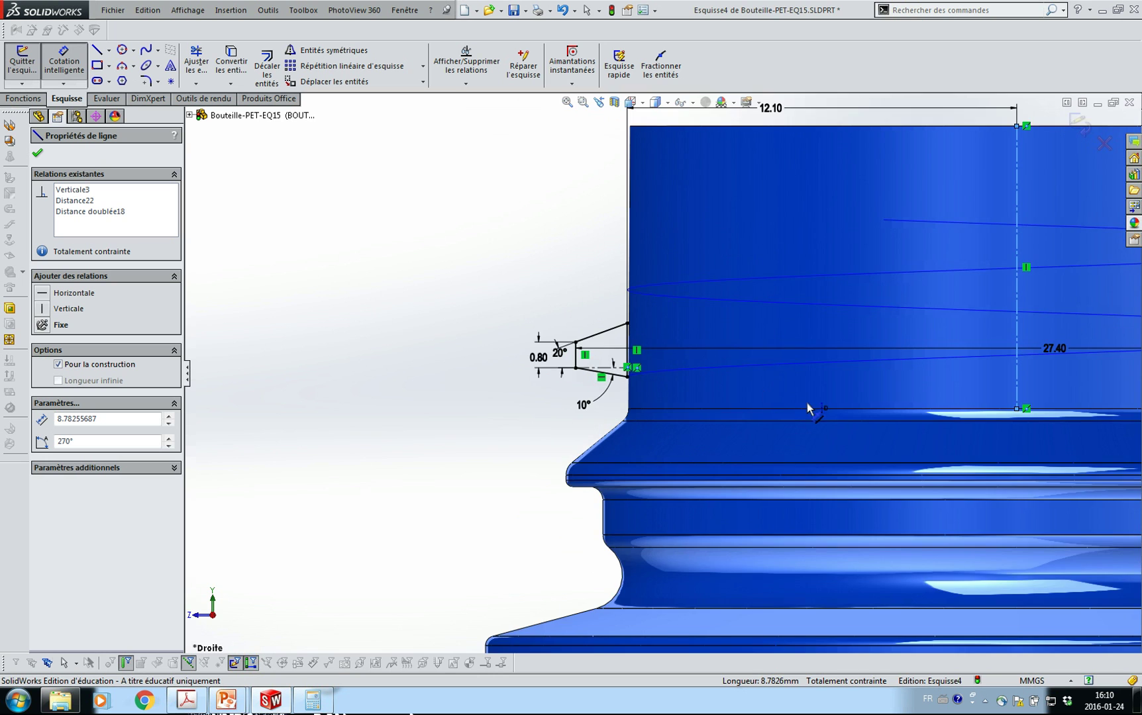
{"action": "scroll", "coordinate": [806, 402], "scroll_direction": "up", "scroll_amount": 2}
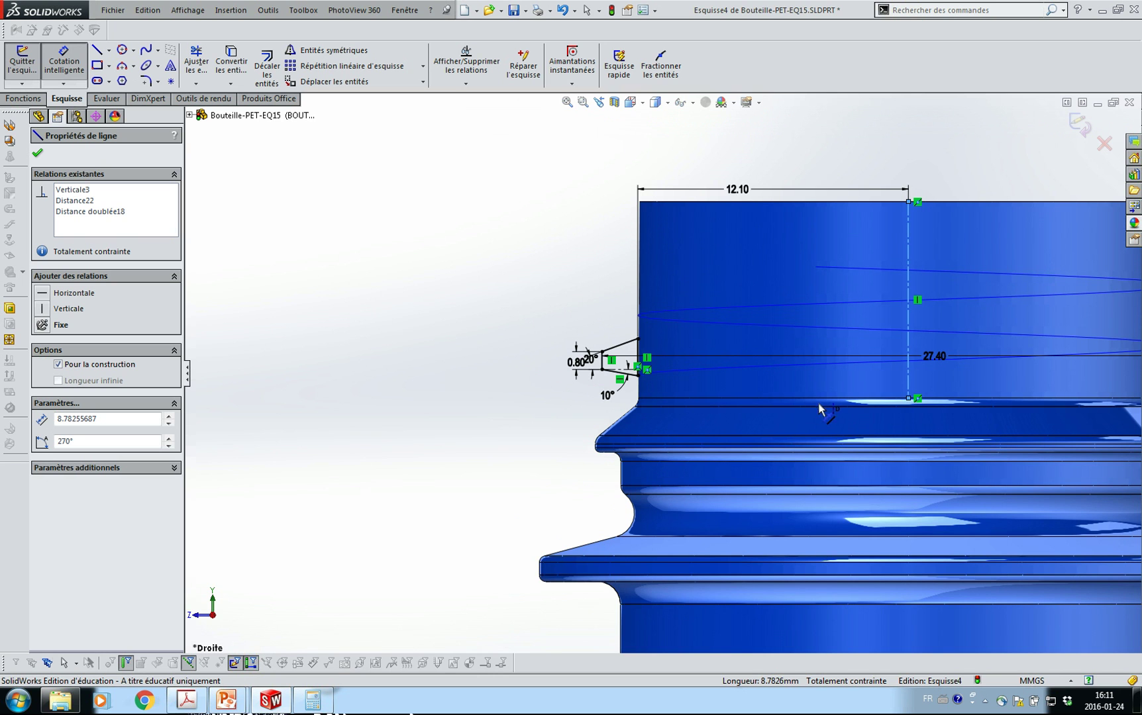
{"action": "left_click", "coordinate": [38, 153]}
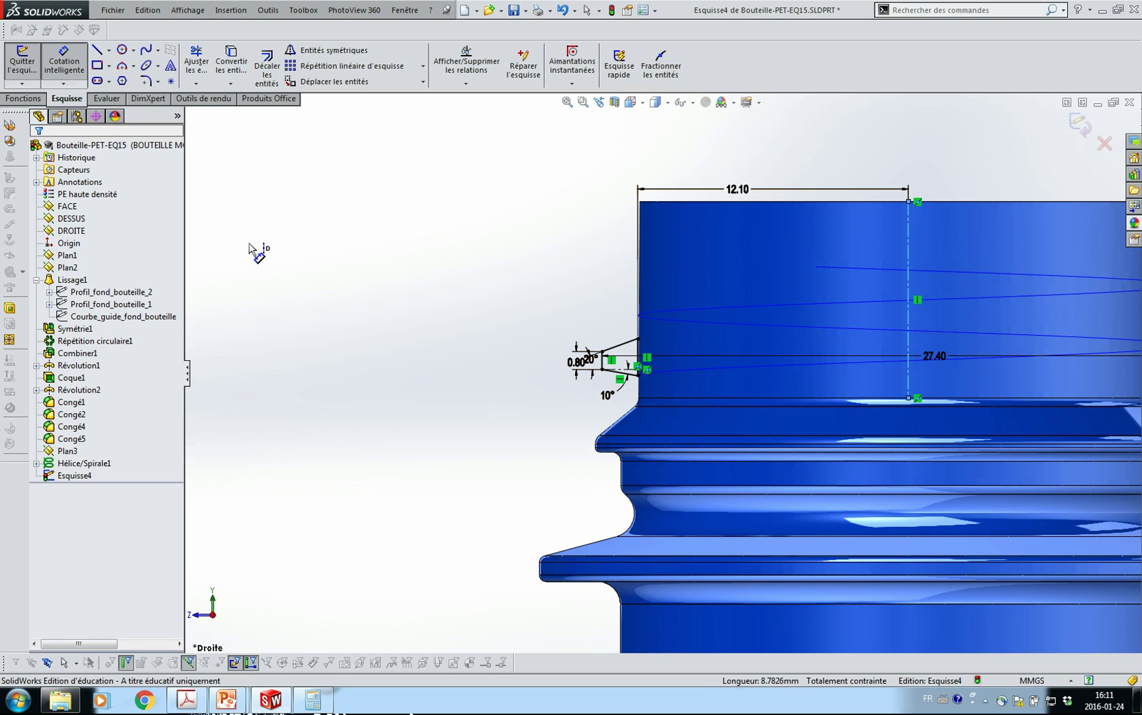
{"action": "left_click", "coordinate": [23, 99]}
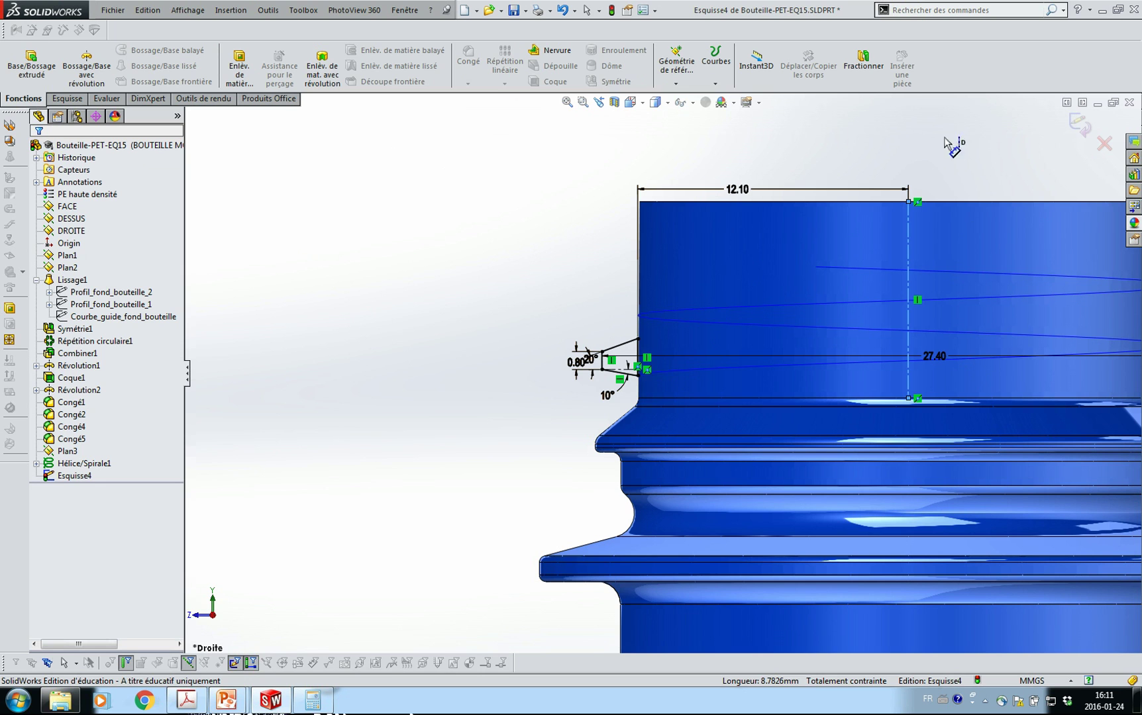
{"action": "left_click", "coordinate": [1080, 125]}
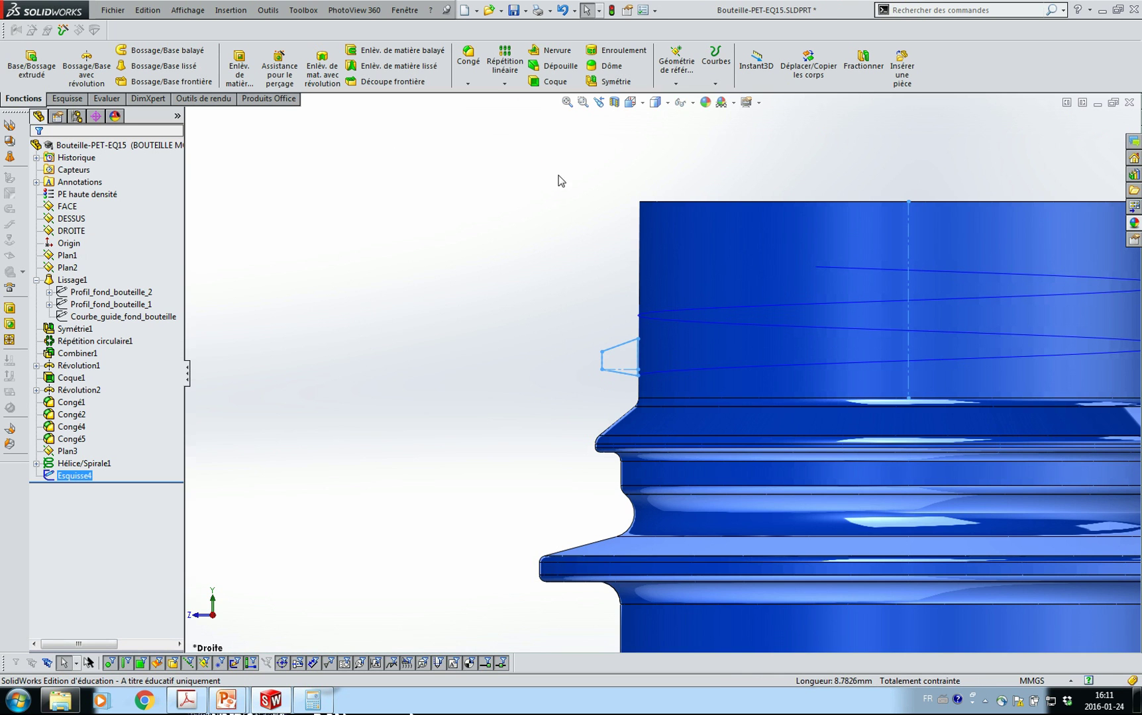
Sweep the thread profile sketch along the helix to create the neck's solid thread.
{"action": "left_click", "coordinate": [172, 52]}
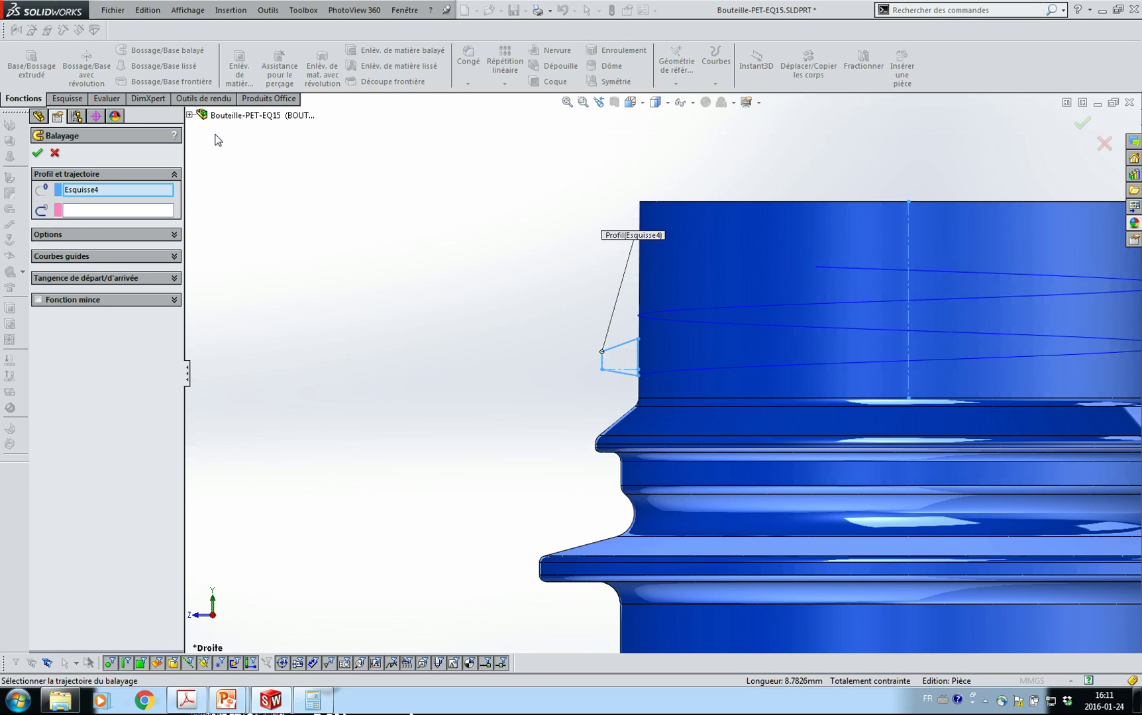
{"action": "left_click", "coordinate": [118, 212]}
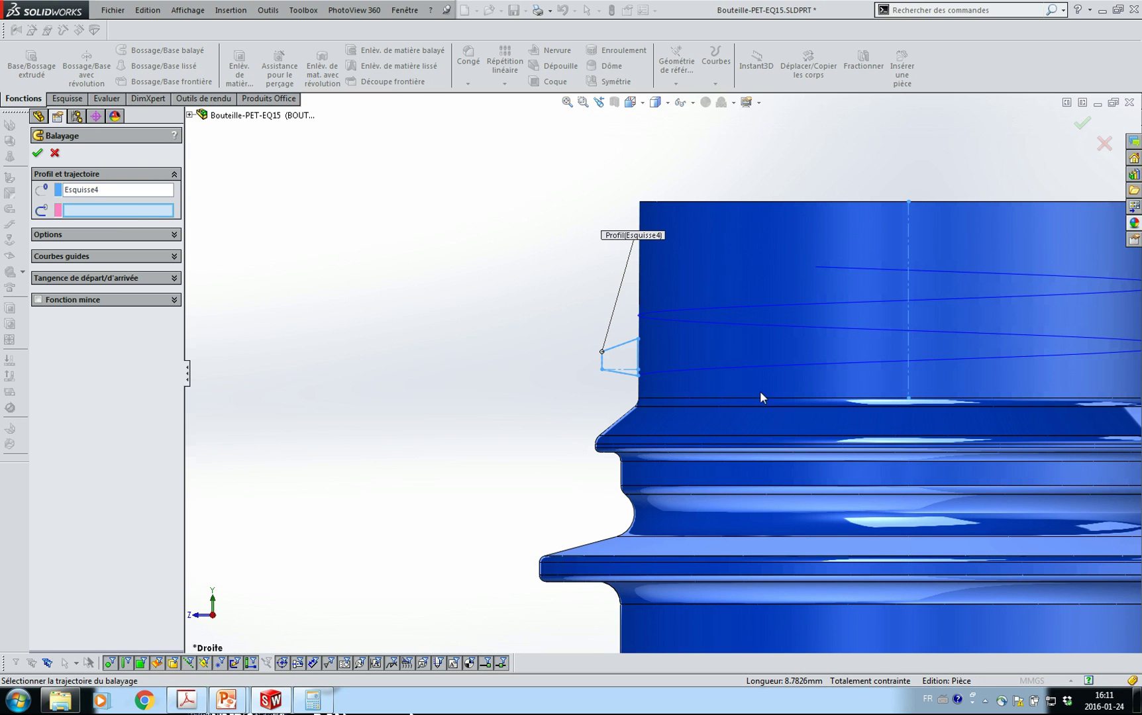
{"action": "left_click", "coordinate": [750, 366]}
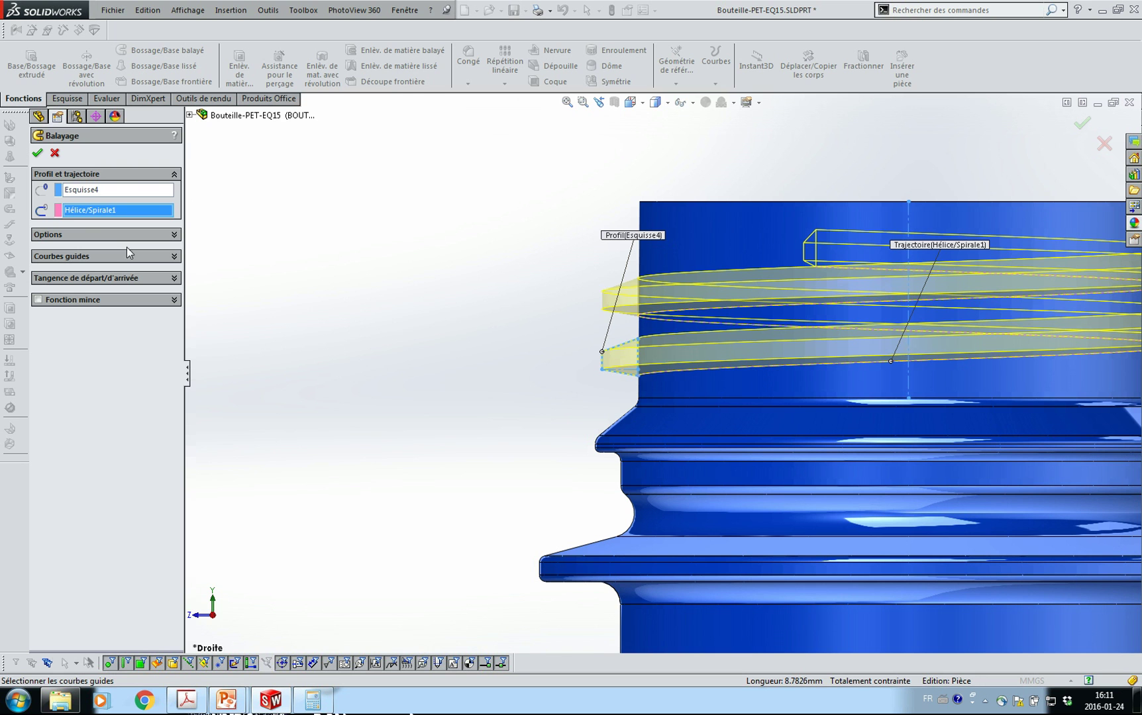
{"action": "left_click", "coordinate": [37, 153]}
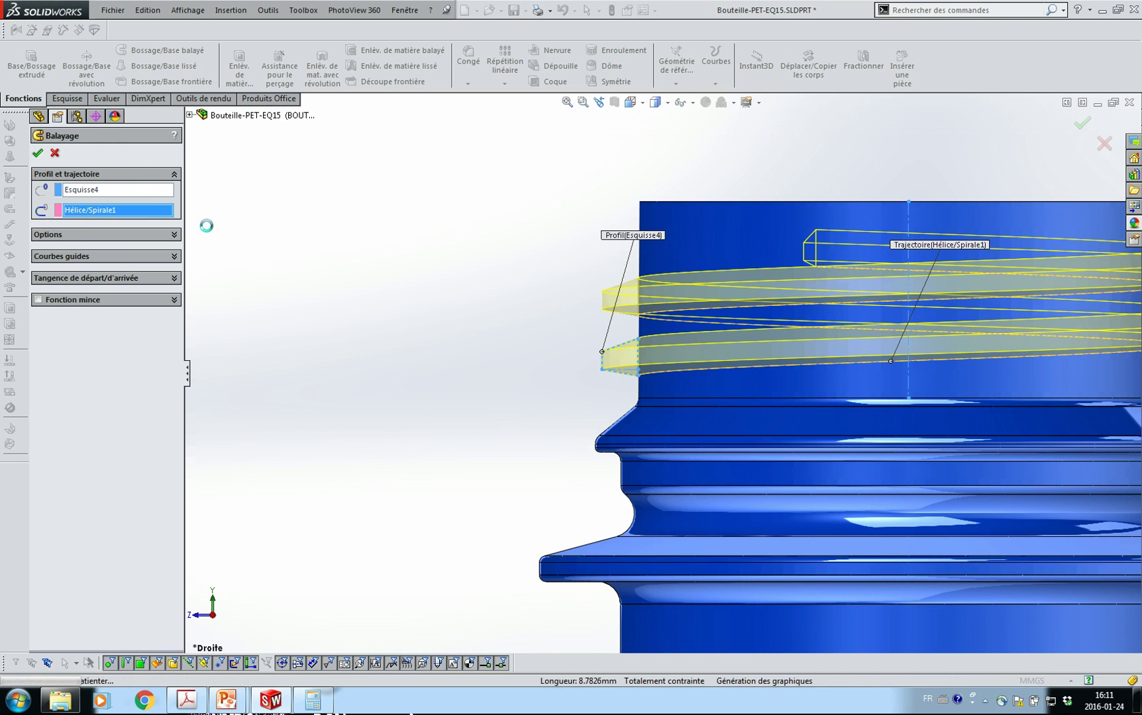
Inspect how the swept thread joins the neck wall with a temporary section view on the FACE plane, and look over the whole neck.
{"action": "middle_click_drag", "start_coordinate": [474, 300], "coordinate": [259, 319]}
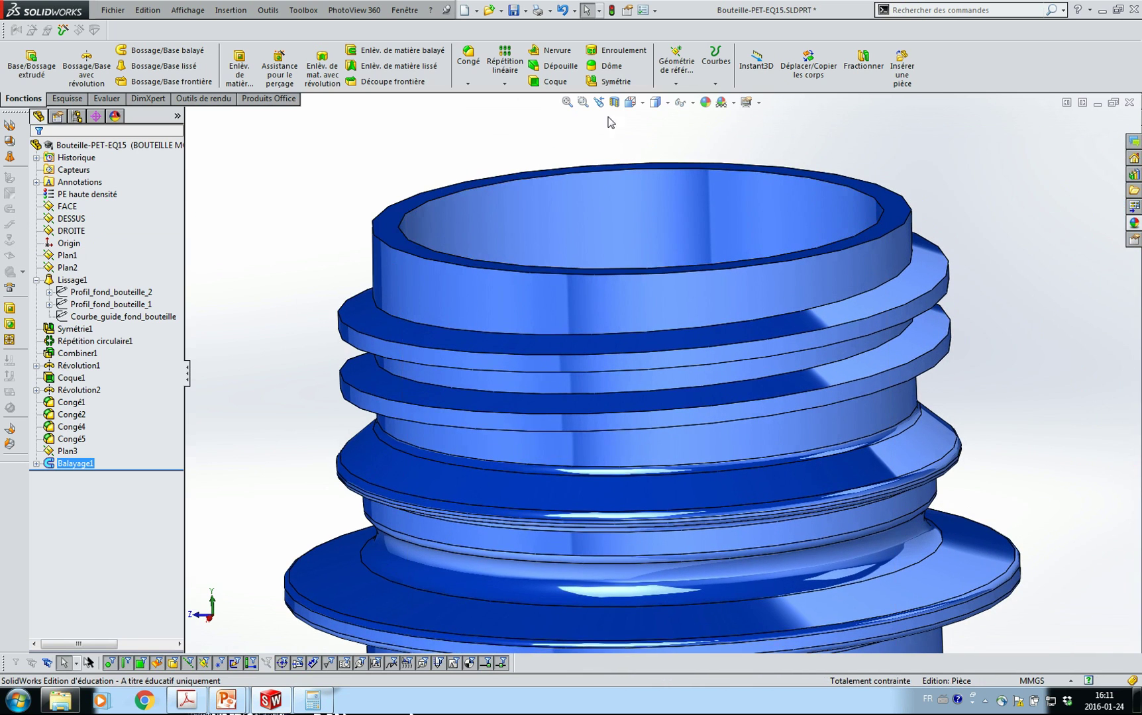
{"action": "left_click", "coordinate": [630, 102]}
{"action": "middle_click_drag", "start_coordinate": [571, 306], "coordinate": [644, 329]}
{"action": "scroll", "coordinate": [644, 329], "scroll_direction": "up", "scroll_amount": 3}
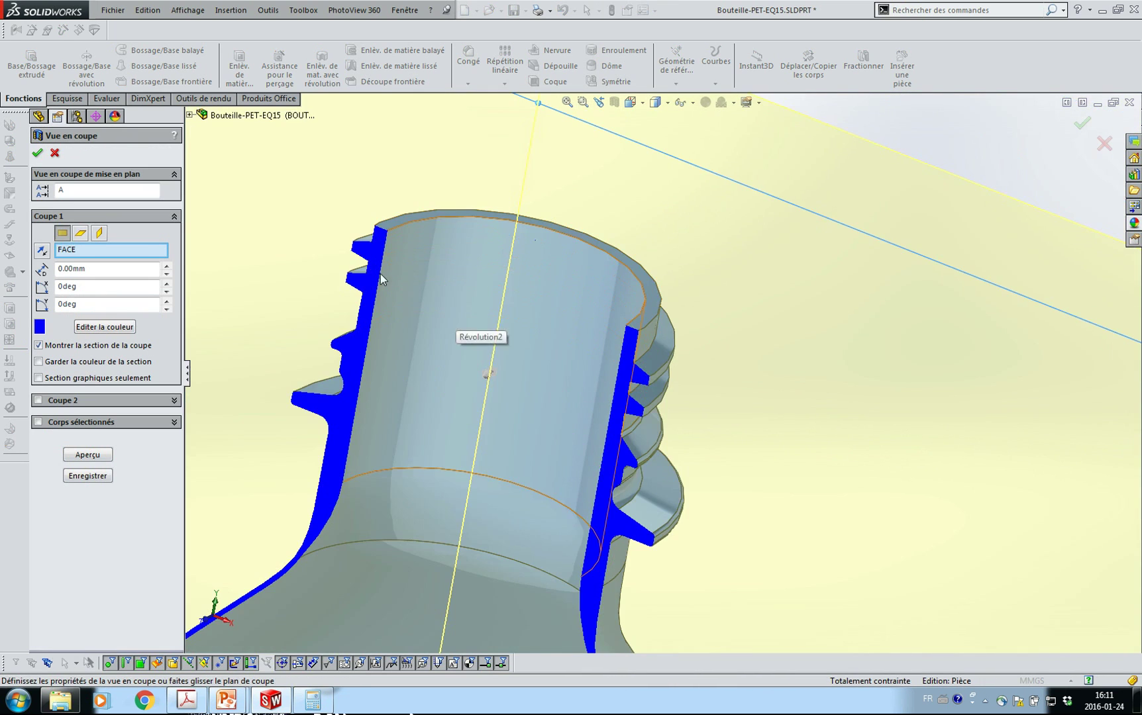
{"action": "scroll", "coordinate": [418, 312], "scroll_direction": "down", "scroll_amount": 5}
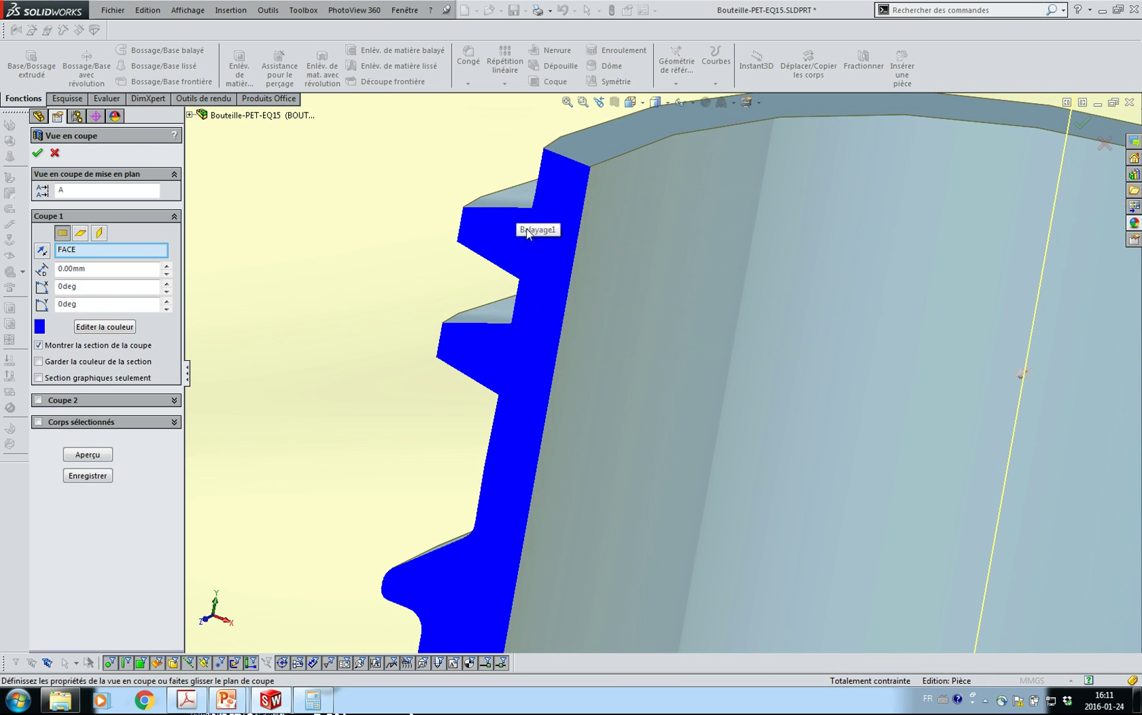
{"action": "scroll", "coordinate": [616, 223], "scroll_direction": "up", "scroll_amount": 5}
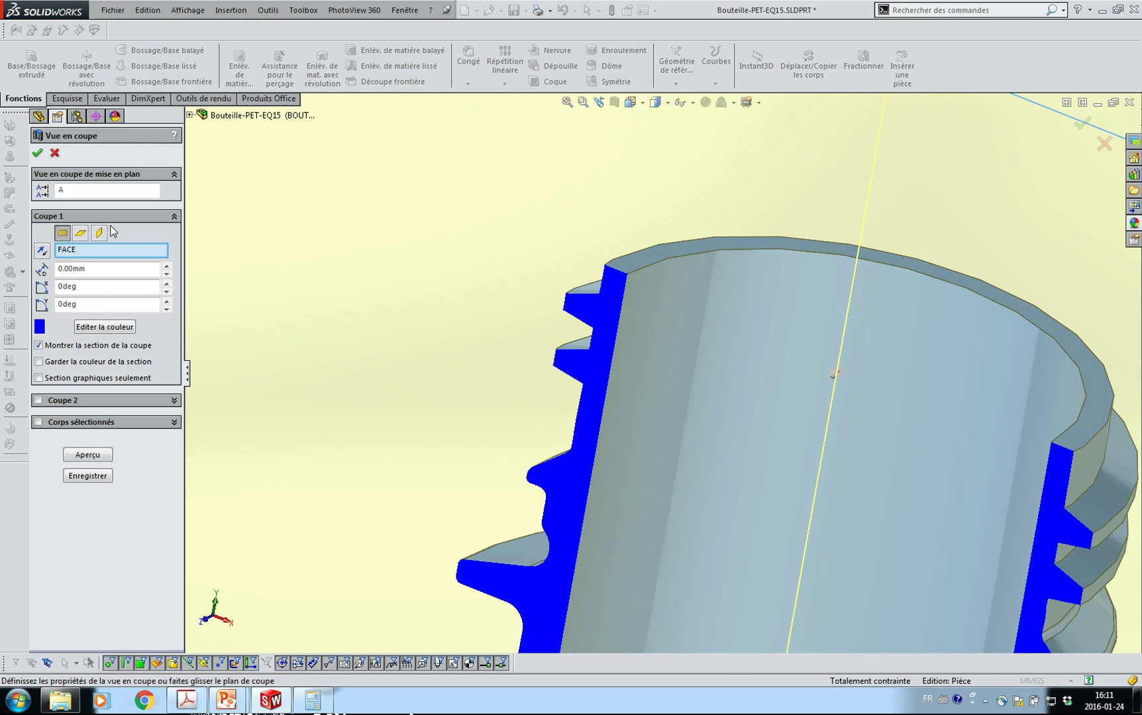
{"action": "left_click", "coordinate": [55, 153]}
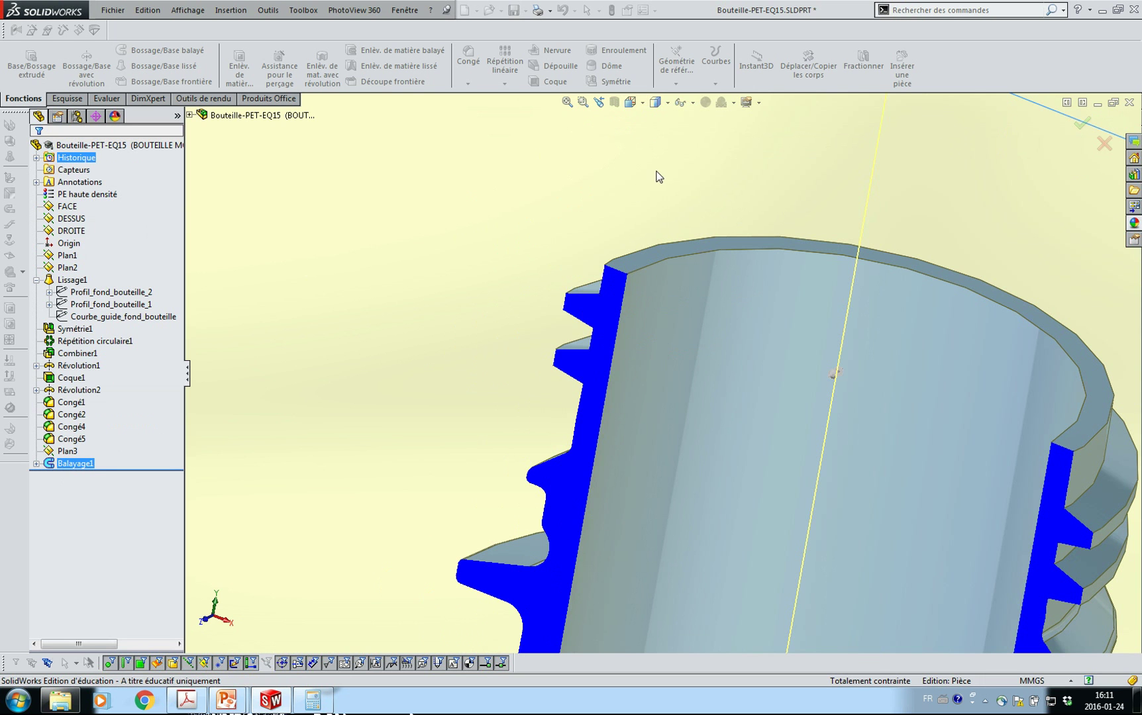
{"action": "scroll", "coordinate": [360, 446], "scroll_direction": "up", "scroll_amount": 1}
{"action": "scroll", "coordinate": [674, 278], "scroll_direction": "up", "scroll_amount": 1}
{"action": "scroll", "coordinate": [721, 383], "scroll_direction": "up", "scroll_amount": 3}
{"action": "middle_click_drag", "start_coordinate": [721, 382], "coordinate": [566, 298]}
{"action": "scroll", "coordinate": [570, 299], "scroll_direction": "down", "scroll_amount": 5}
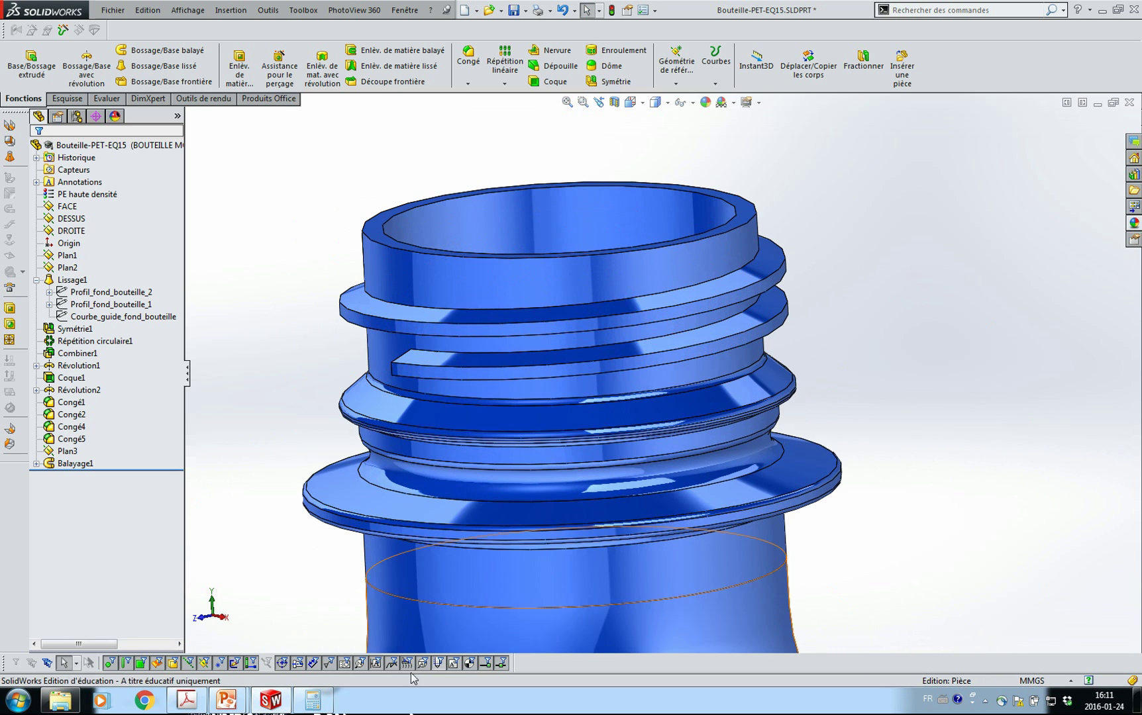
Switch to the PCO1881 drawing in Adobe Acrobat and examine the thread interruptions in the side view, thread development view, top view and Detail D.
{"action": "left_click", "coordinate": [187, 700]}
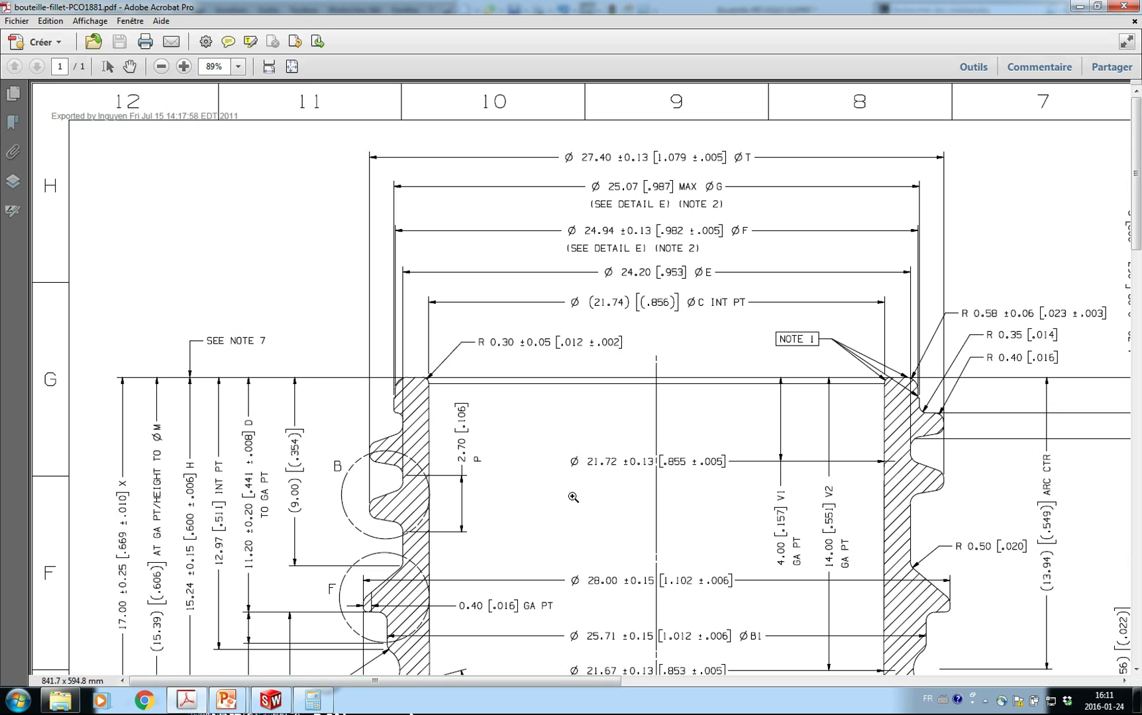
{"action": "key", "text": "ctrl+0"}
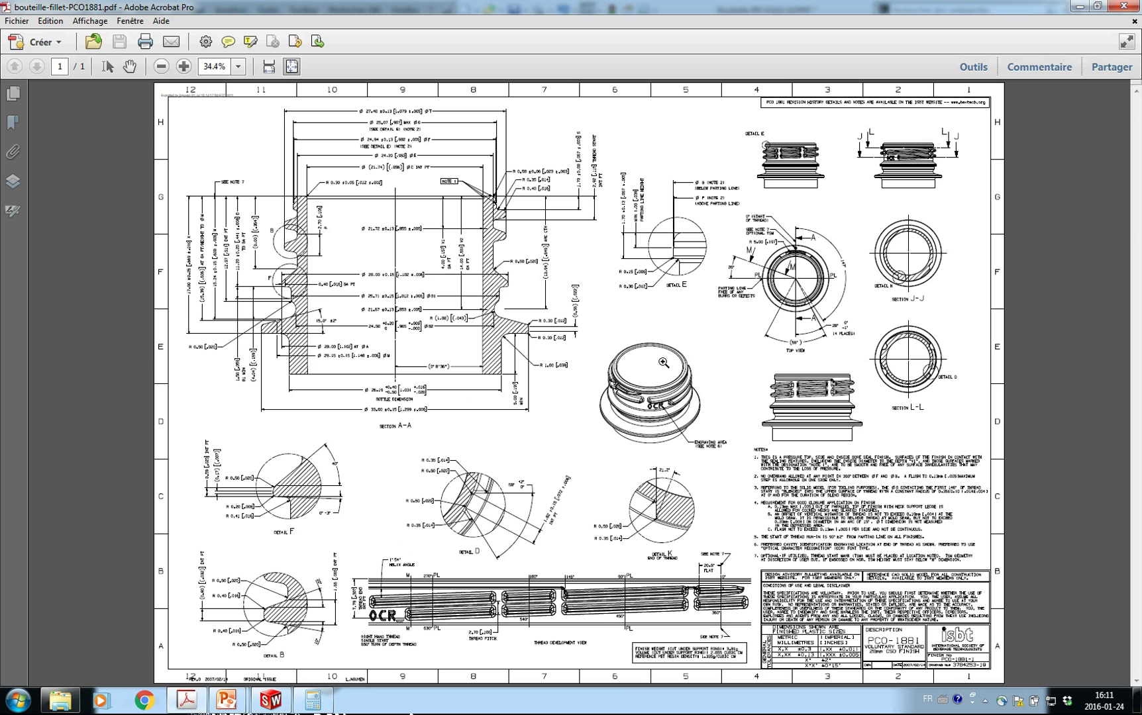
{"action": "left_click_drag", "start_coordinate": [750, 131], "coordinate": [880, 201]}
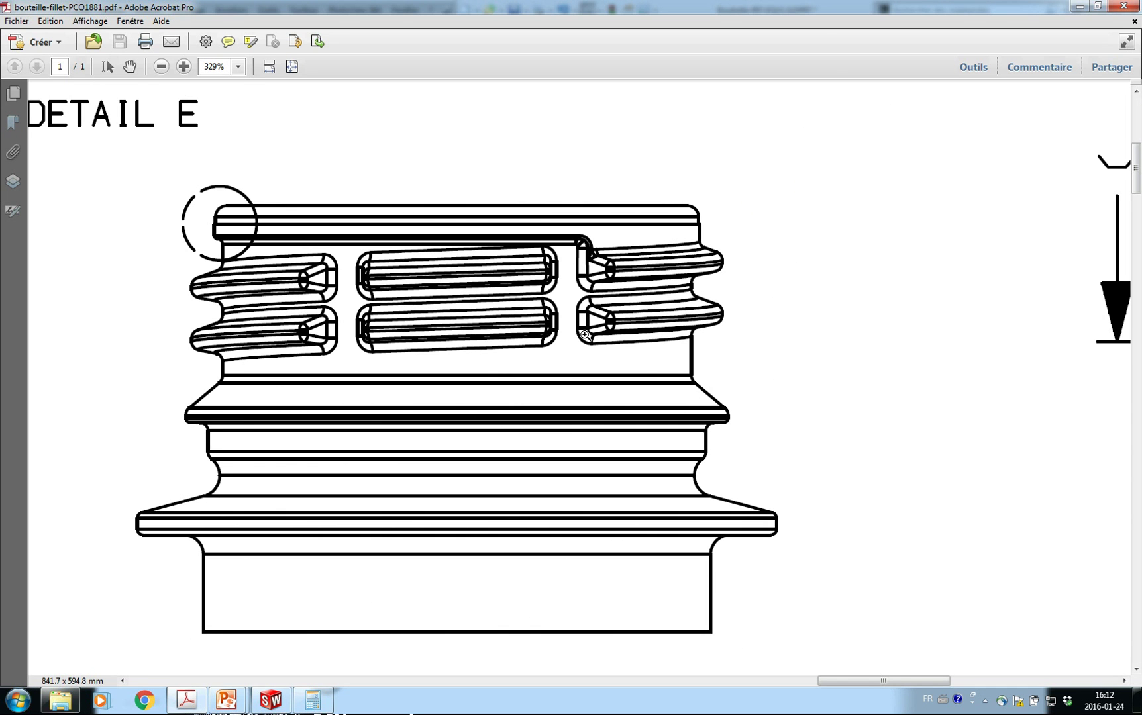
{"action": "key", "text": "ctrl+0"}
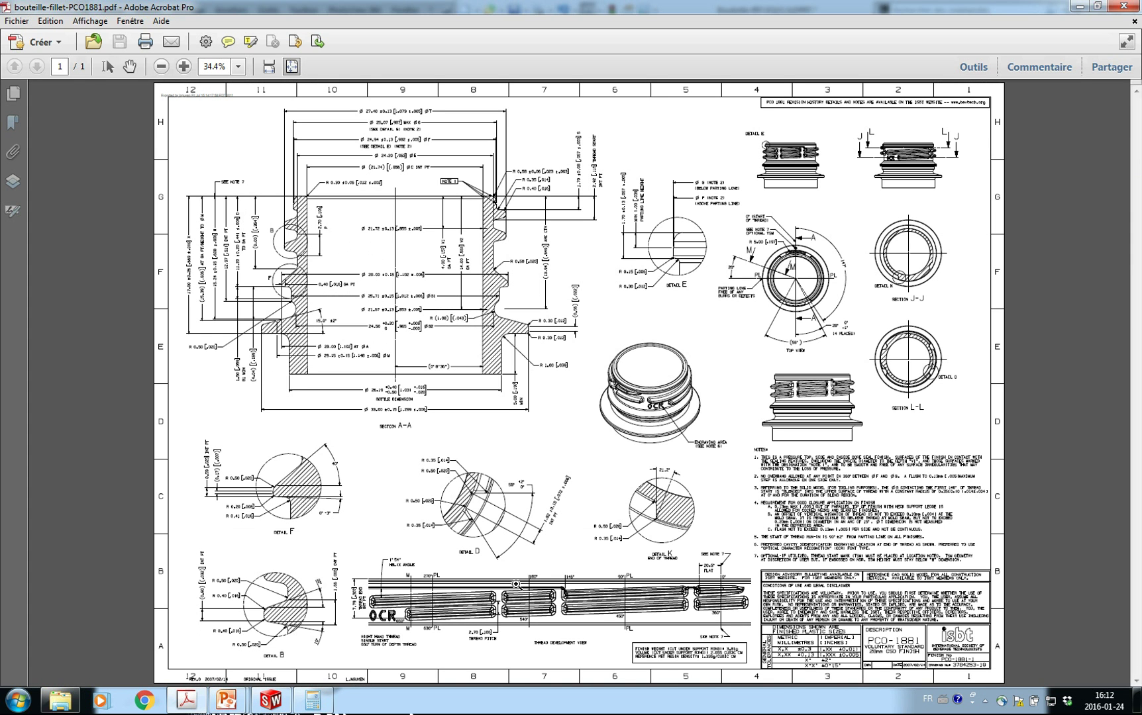
{"action": "left_click_drag", "start_coordinate": [335, 560], "coordinate": [639, 660]}
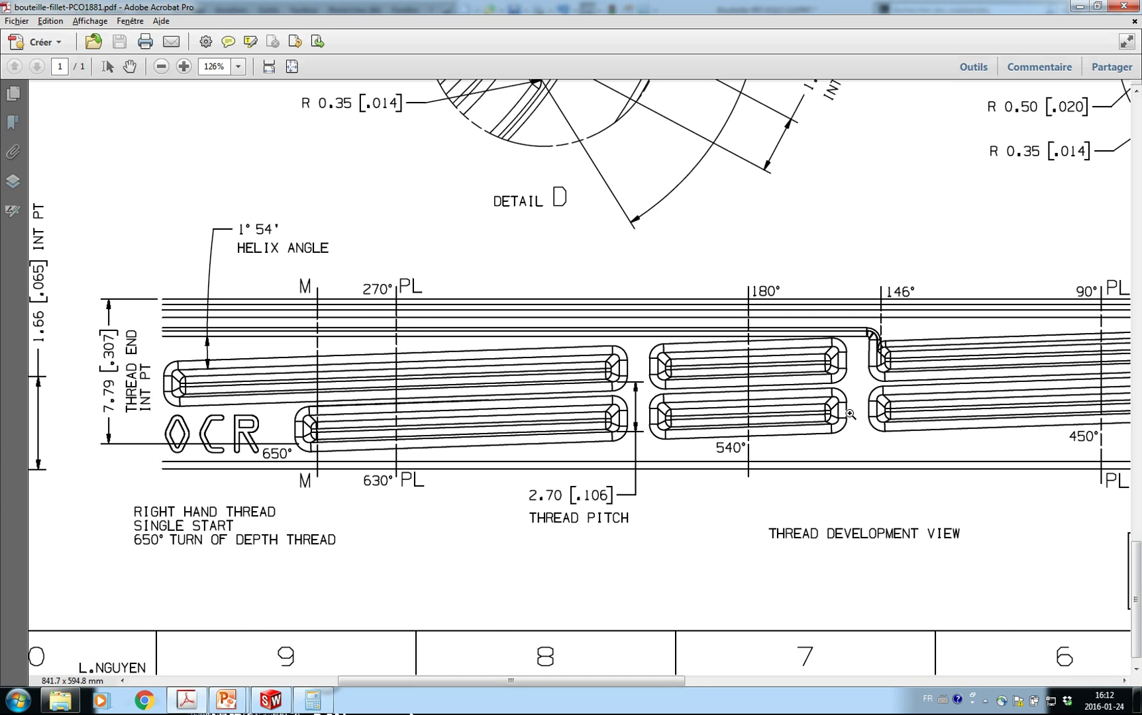
{"action": "key", "text": "ctrl+0"}
{"action": "left_click_drag", "start_coordinate": [724, 211], "coordinate": [875, 357]}
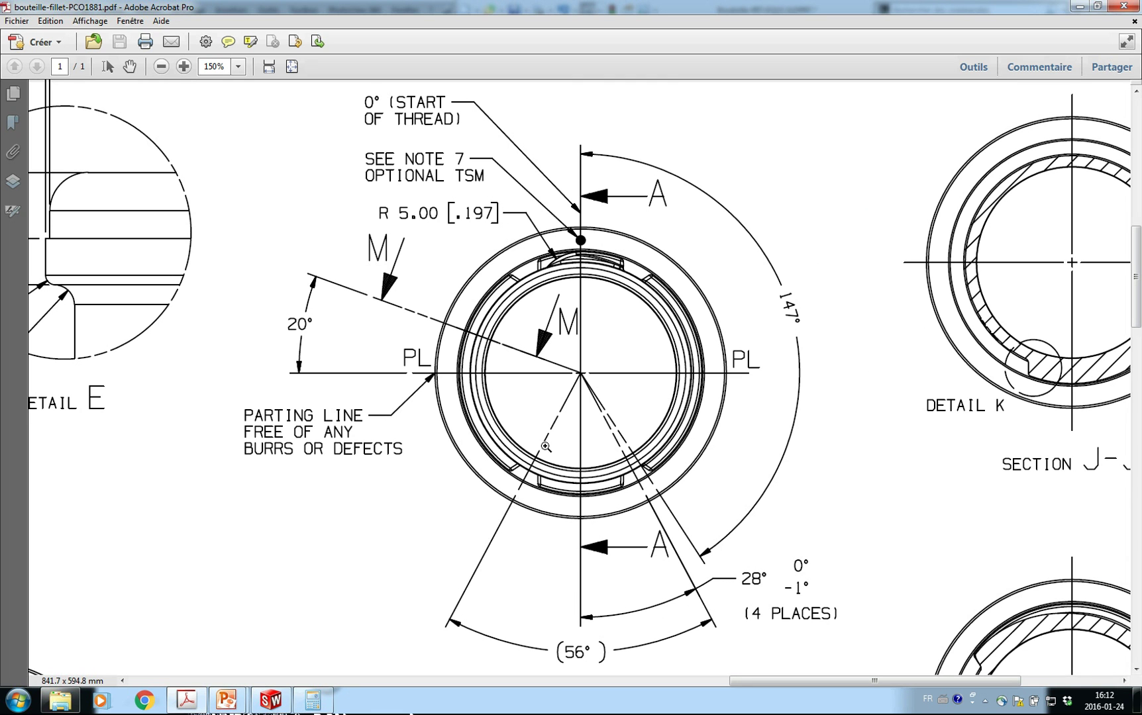
{"action": "key", "text": "ctrl+0"}
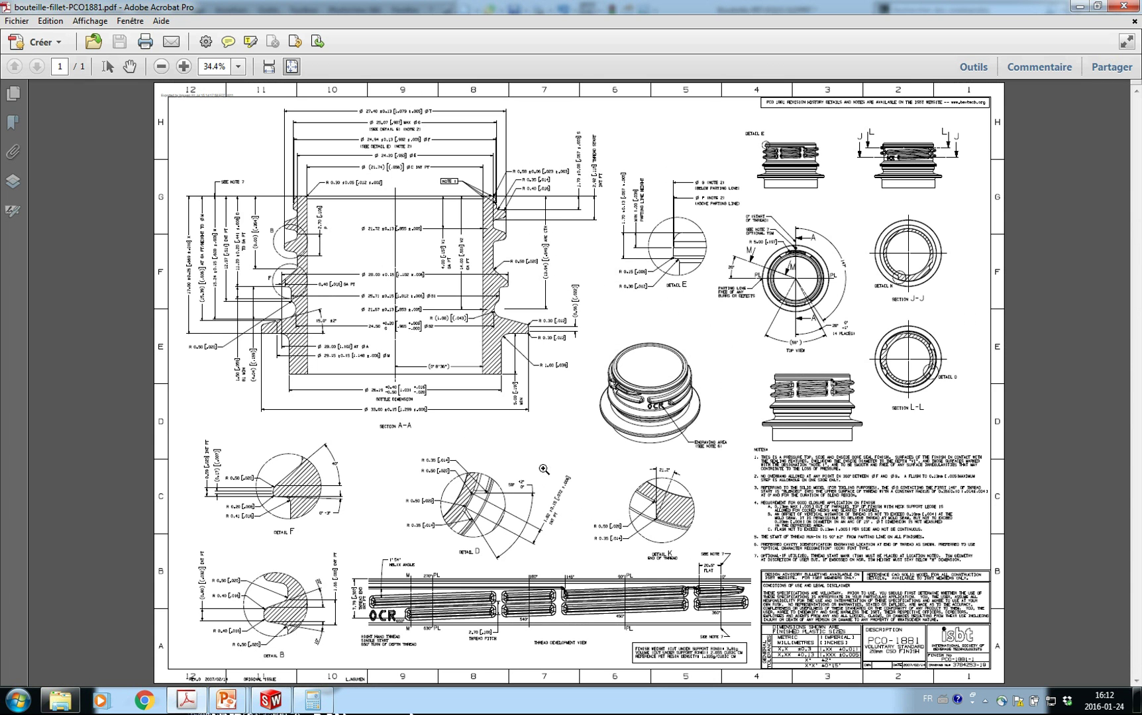
{"action": "left_click_drag", "start_coordinate": [396, 445], "coordinate": [581, 568]}
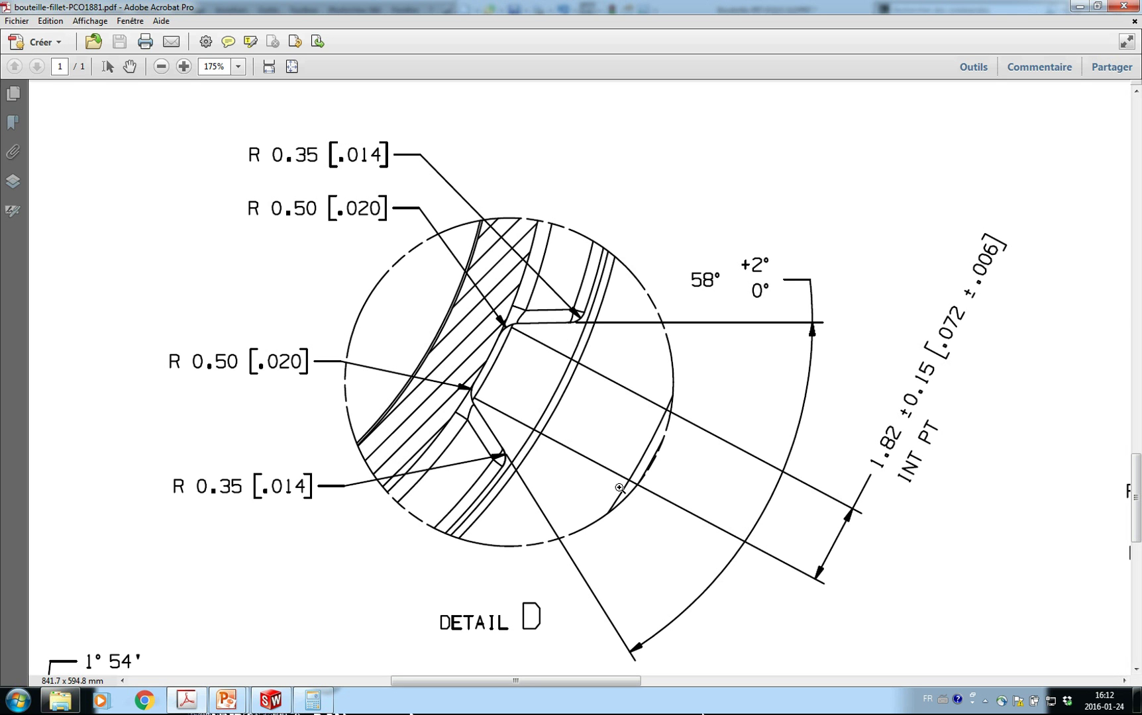
Switch back to SolidWorks and start a new sketch on Plan3.
{"action": "left_click", "coordinate": [275, 701]}
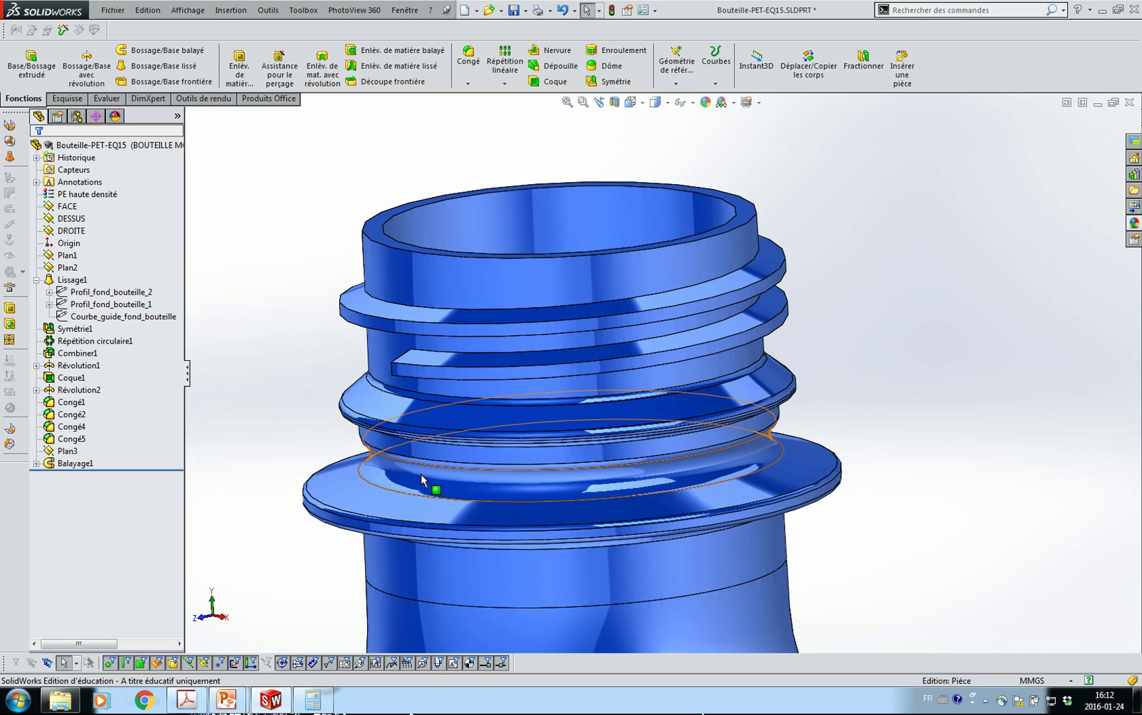
{"action": "left_click", "coordinate": [75, 453]}
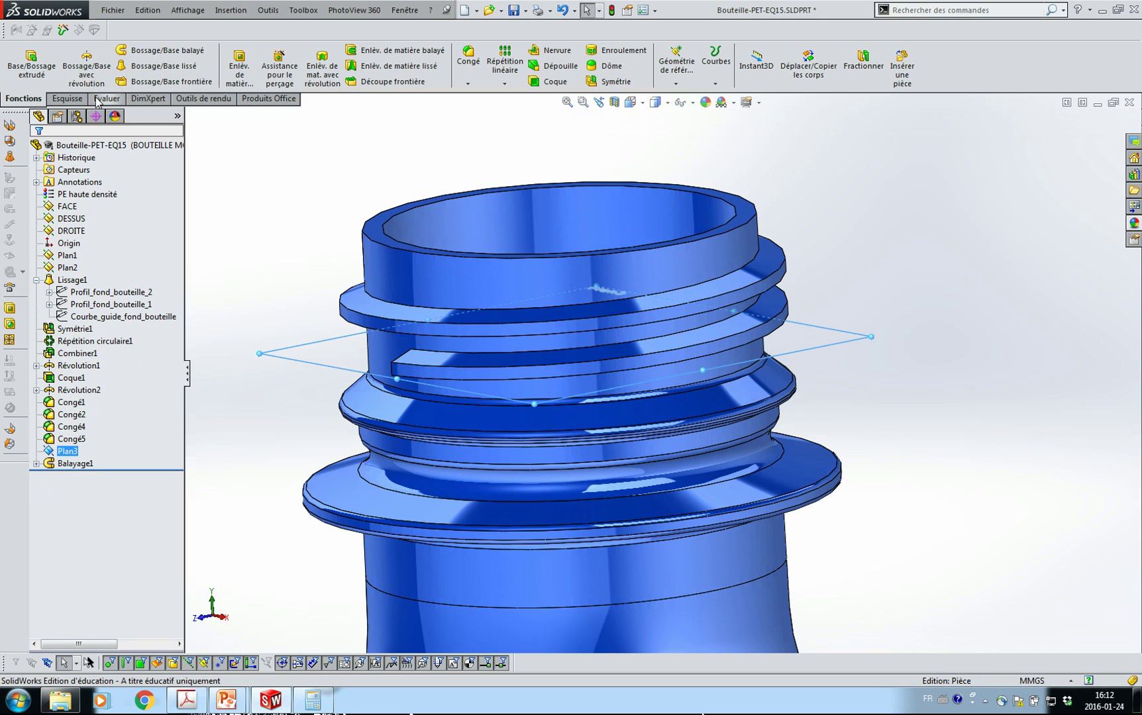
{"action": "left_click", "coordinate": [76, 101]}
{"action": "left_click", "coordinate": [24, 67]}
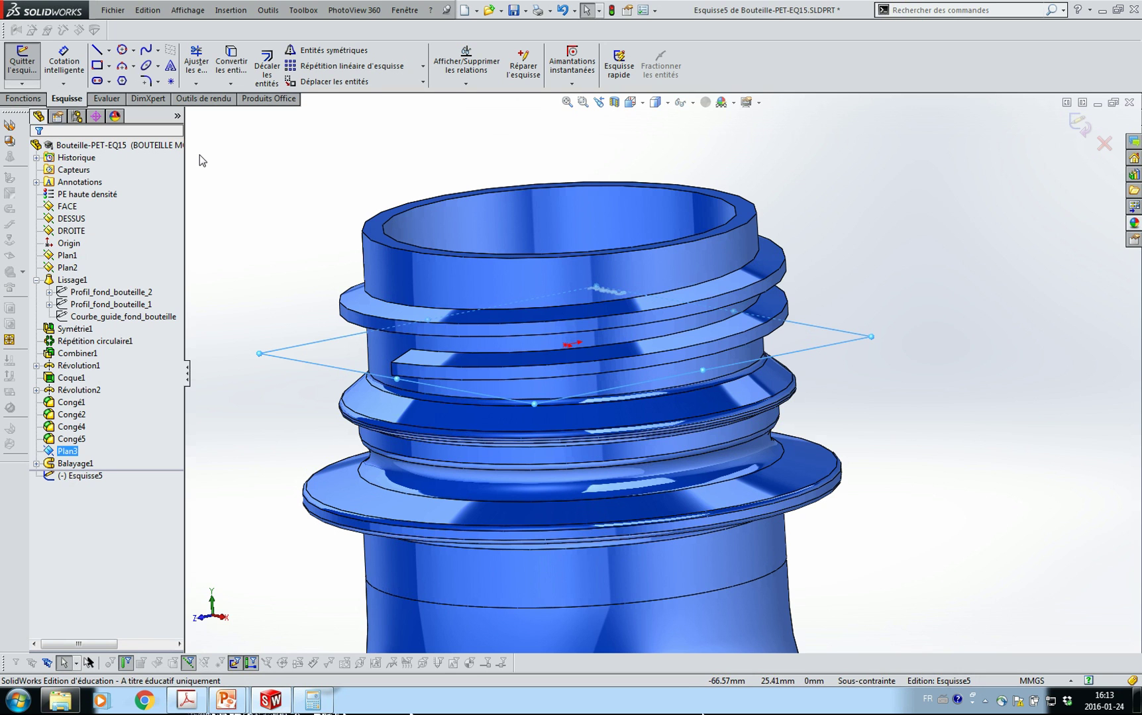
{"action": "left_click", "coordinate": [254, 391]}
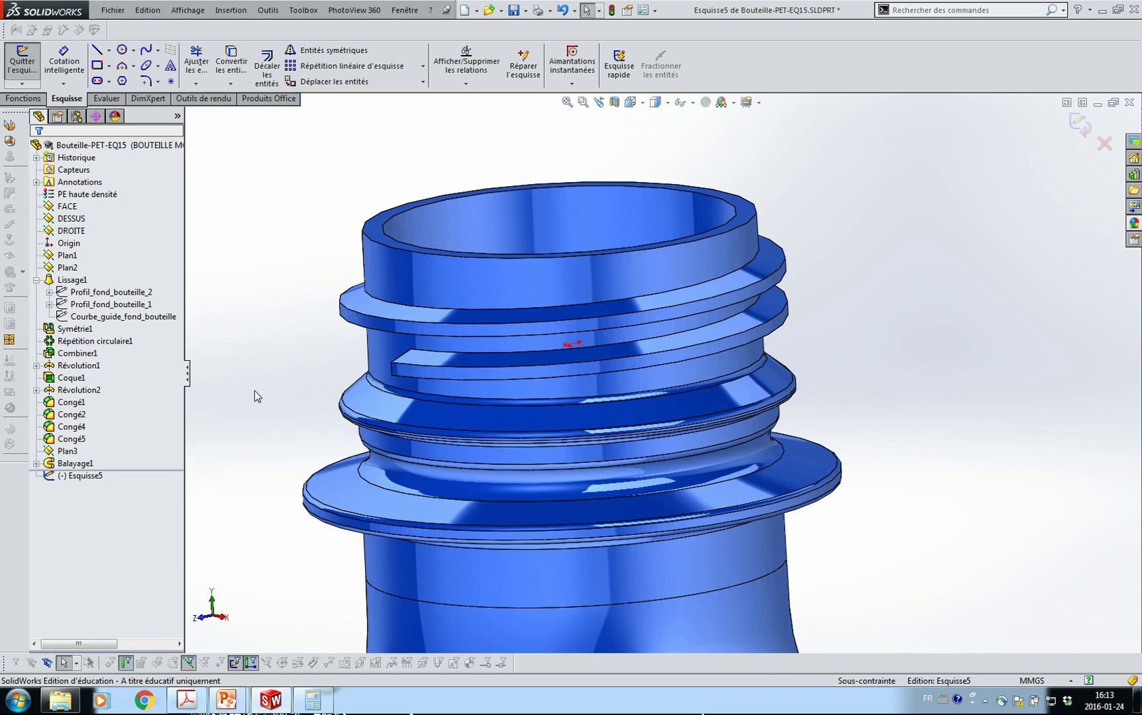
{"action": "key", "text": "ctrl+8"}
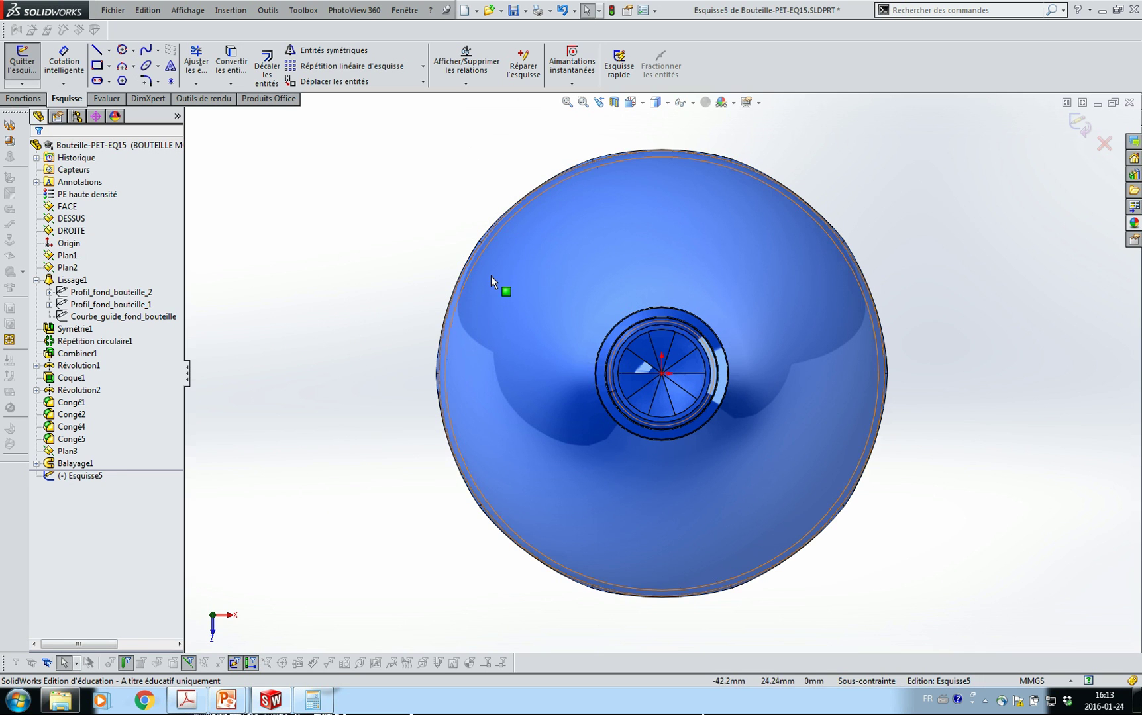
{"action": "left_click", "coordinate": [133, 50]}
{"action": "left_click", "coordinate": [123, 50]}
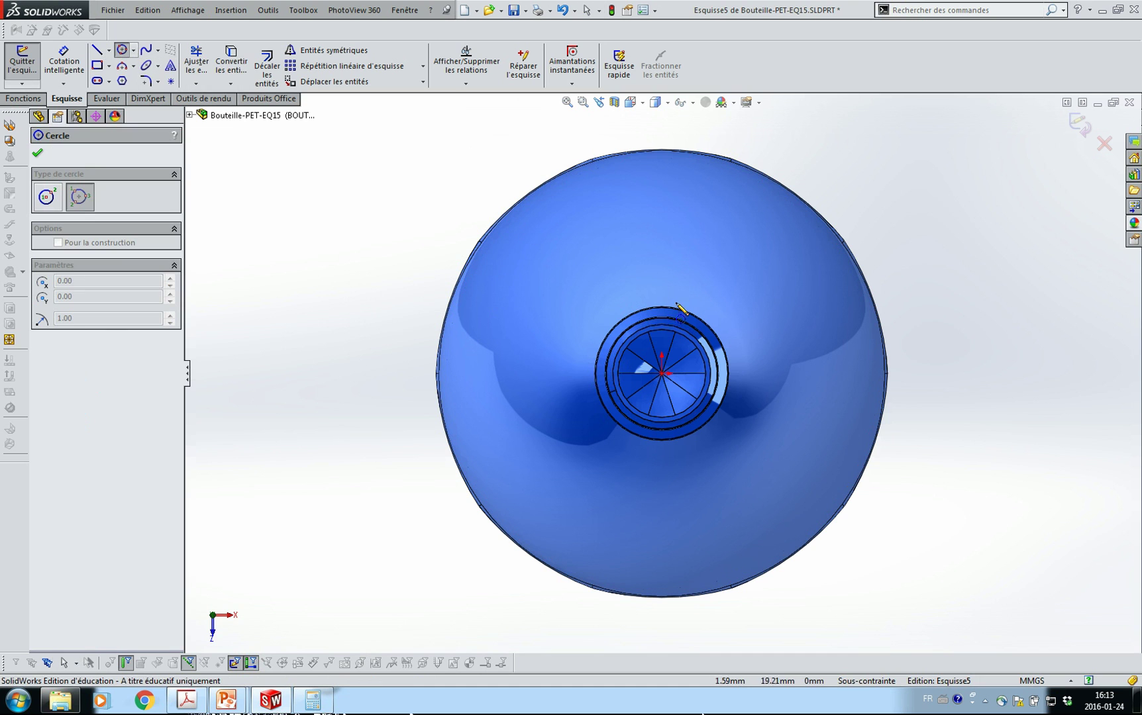
{"action": "left_click", "coordinate": [663, 375]}
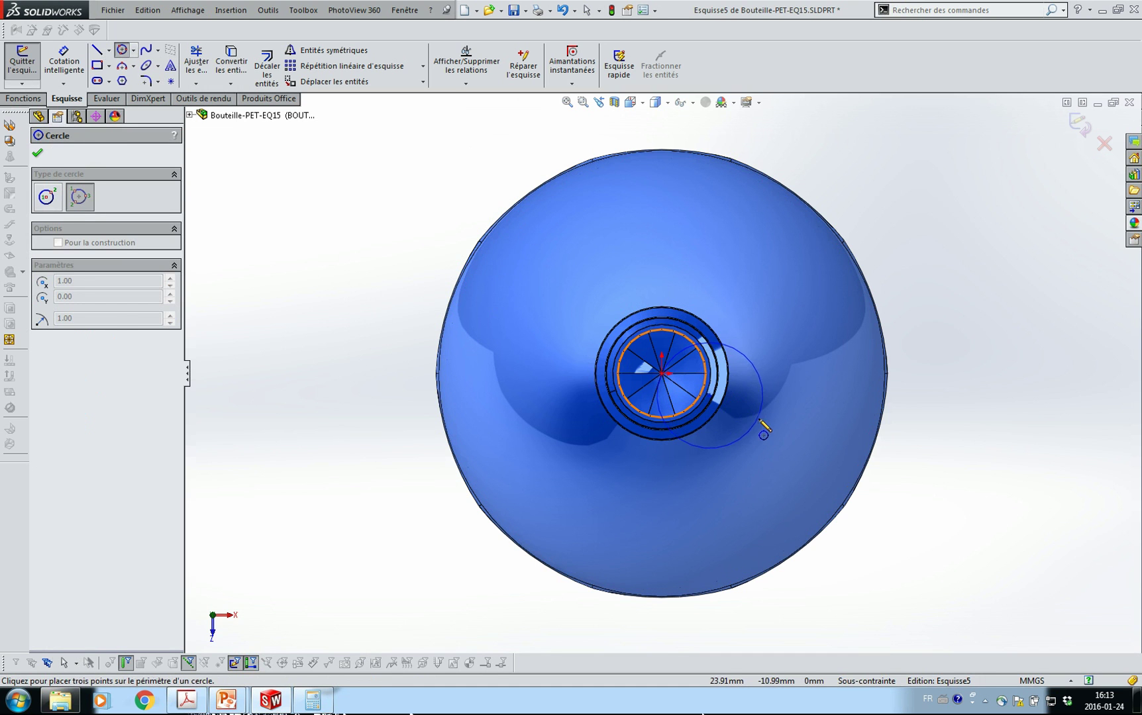
{"action": "key", "text": "Escape"}
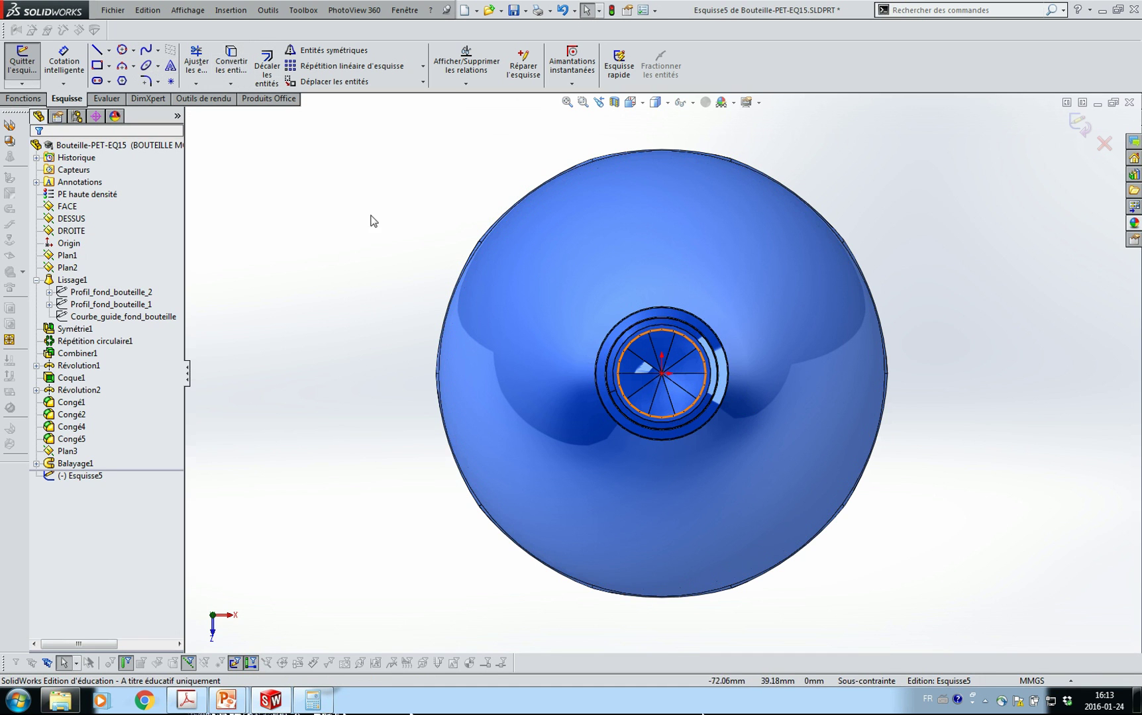
Draw a circle about 43 mm in diameter centred on the origin and make it construction geometry.
{"action": "key", "text": "Return"}
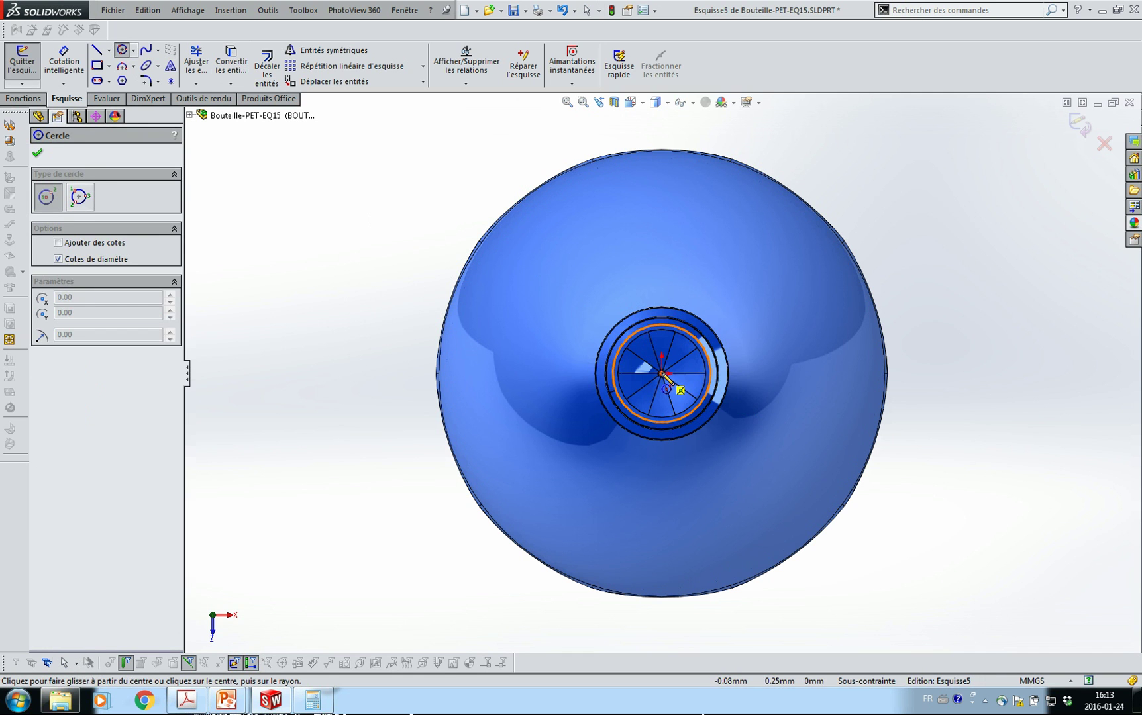
{"action": "left_click", "coordinate": [663, 375]}
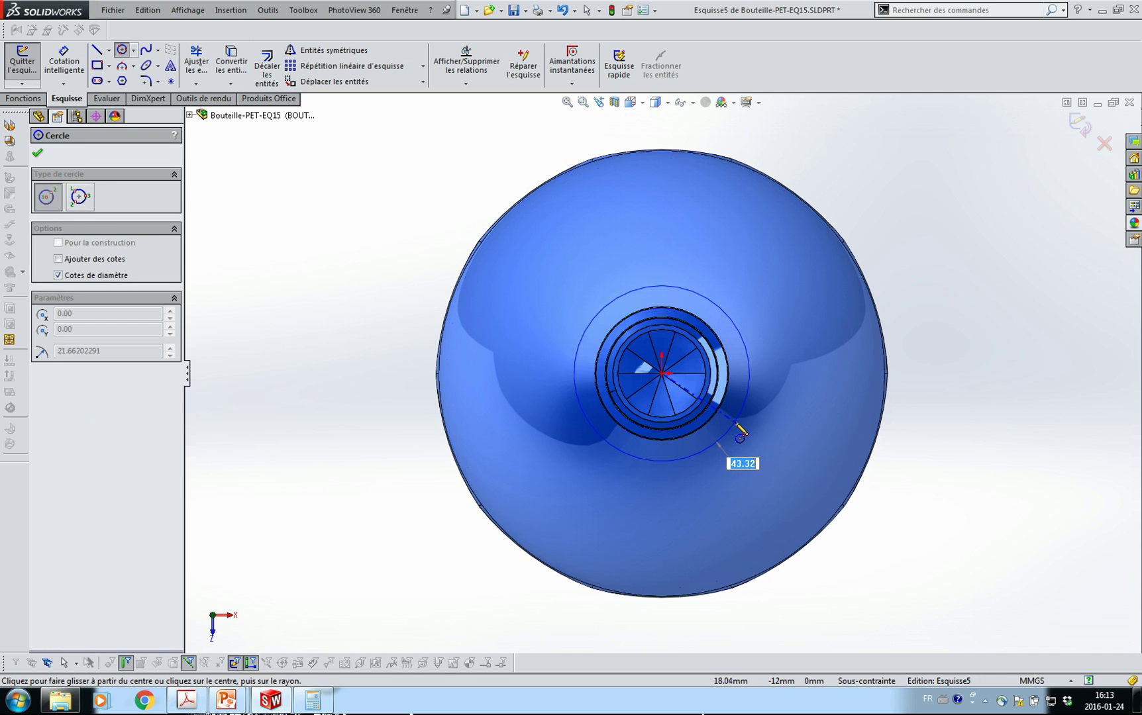
{"action": "left_click", "coordinate": [739, 430]}
{"action": "key", "text": "Escape"}
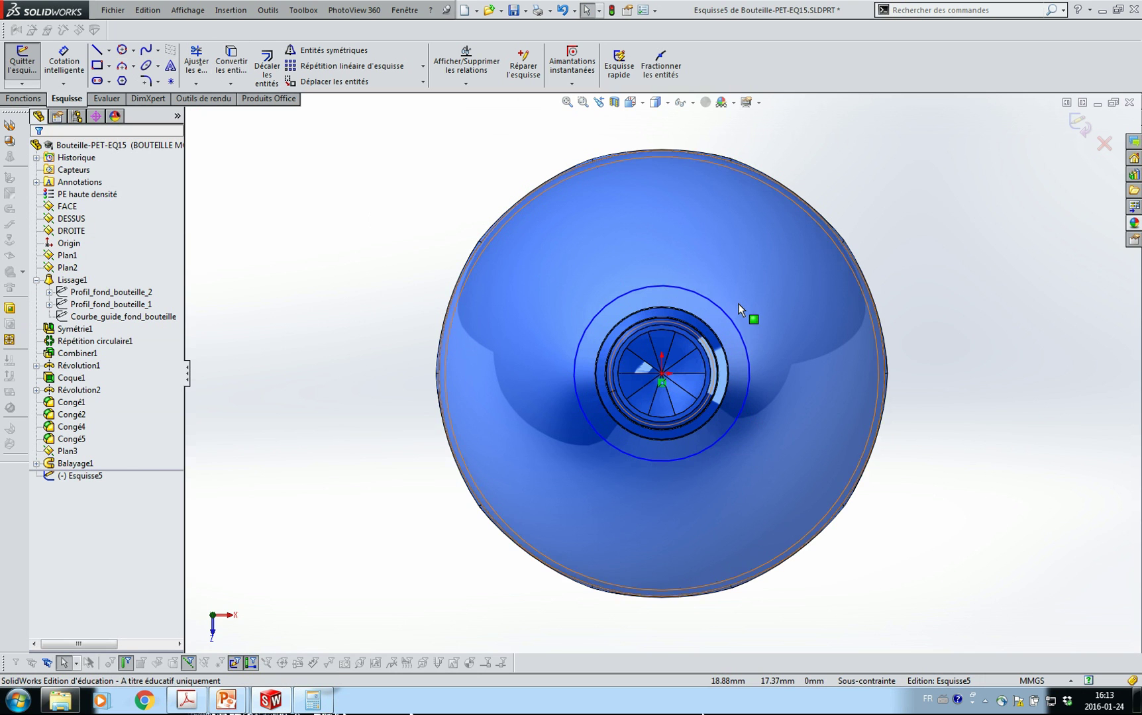
{"action": "scroll", "coordinate": [740, 305], "scroll_direction": "down", "scroll_amount": 3}
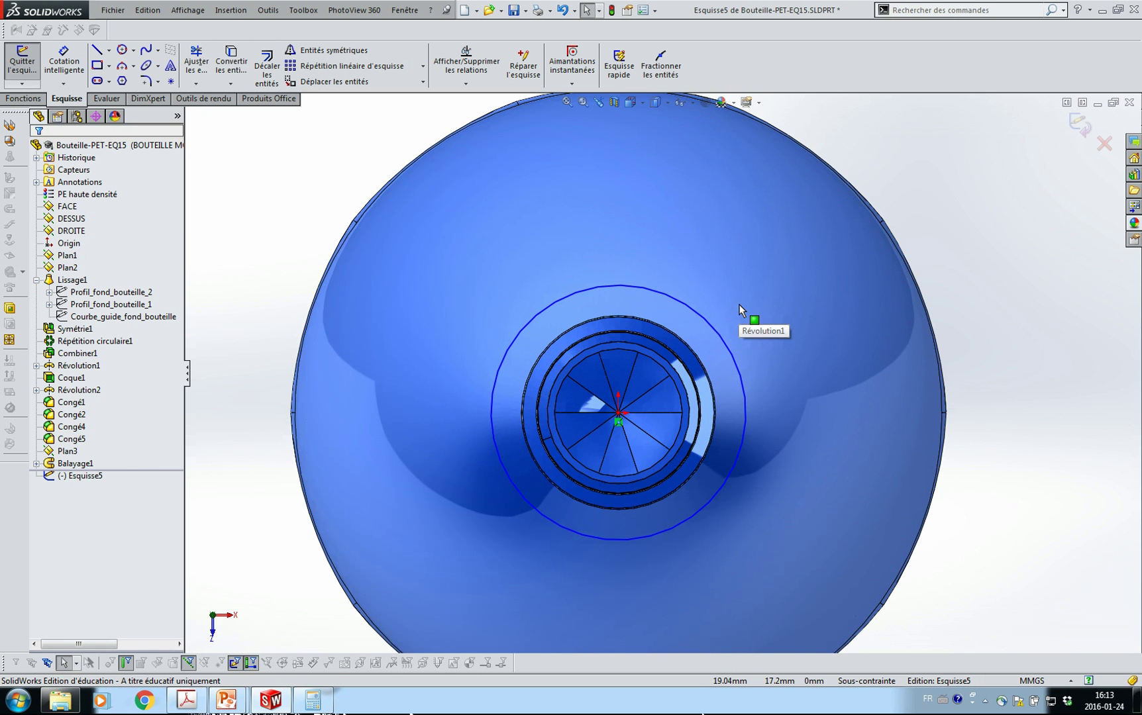
{"action": "left_click", "coordinate": [622, 288]}
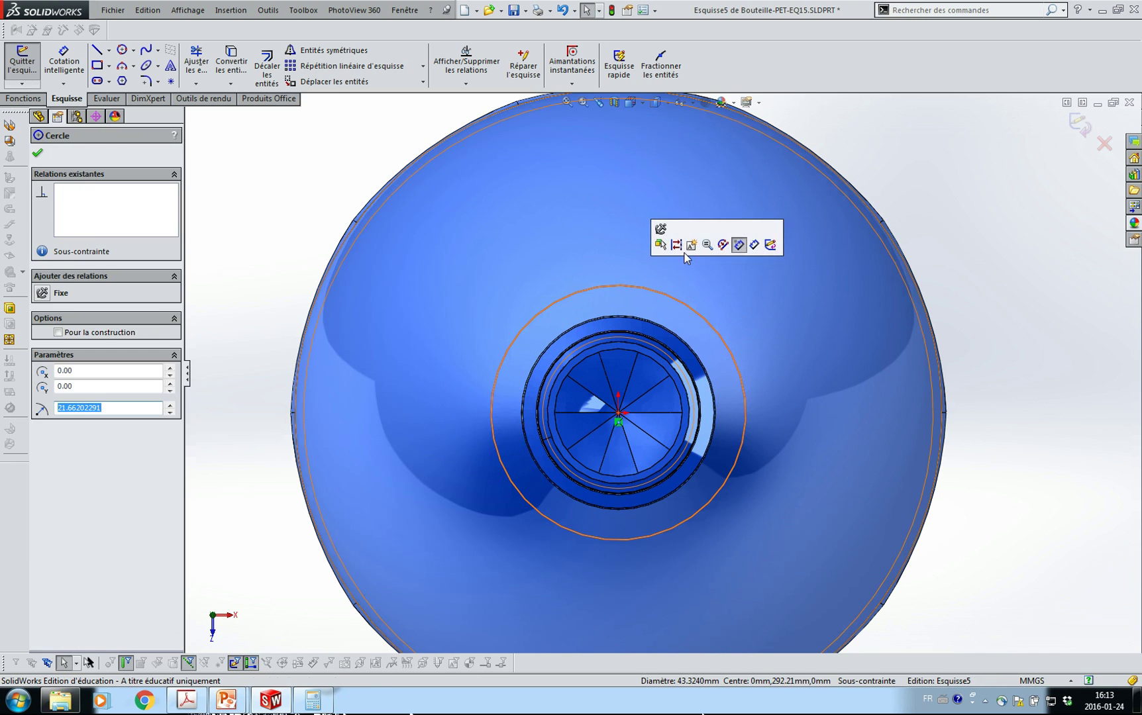
{"action": "left_click", "coordinate": [678, 245]}
Hide the solid bottle body so that only the sketch geometry remains in view.
{"action": "left_click", "coordinate": [113, 293]}
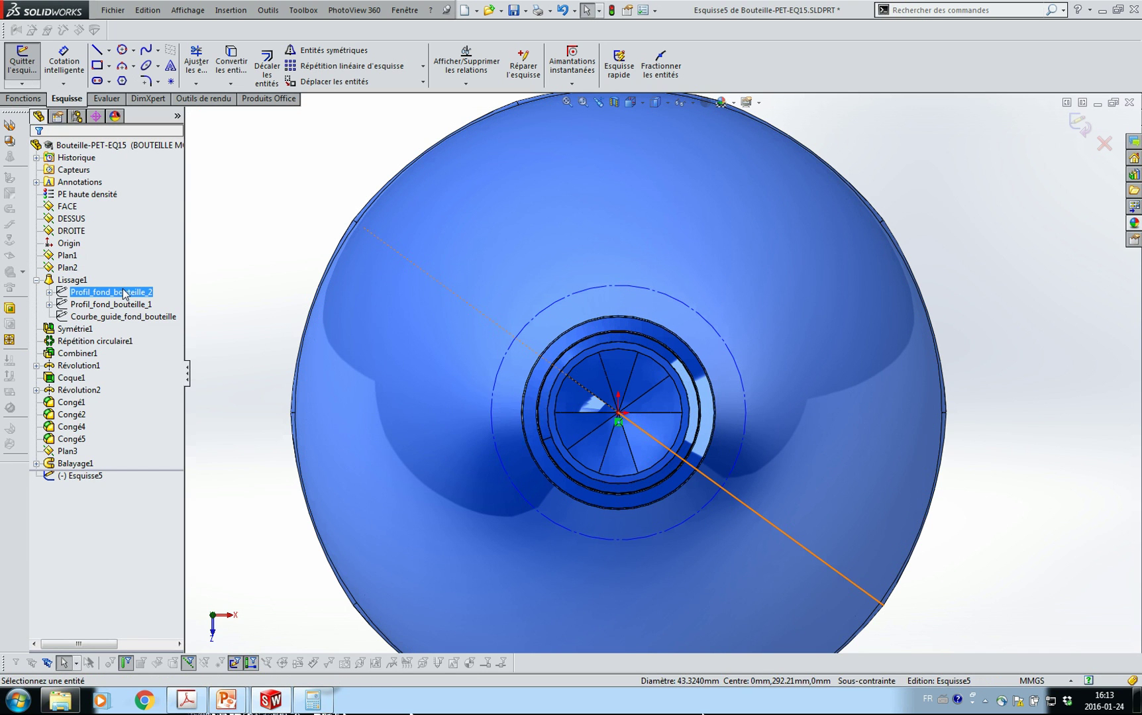
{"action": "right_click", "coordinate": [74, 330]}
{"action": "left_click", "coordinate": [79, 310]}
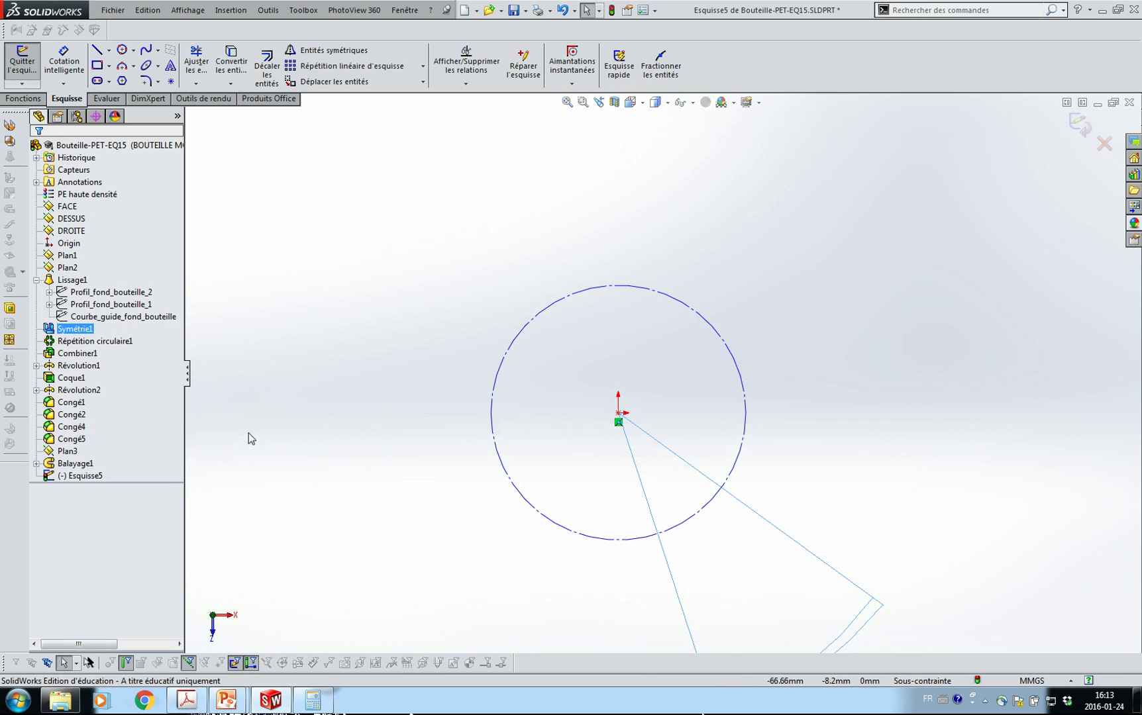
{"action": "scroll", "coordinate": [487, 357], "scroll_direction": "up", "scroll_amount": 3}
{"action": "left_click", "coordinate": [510, 407]}
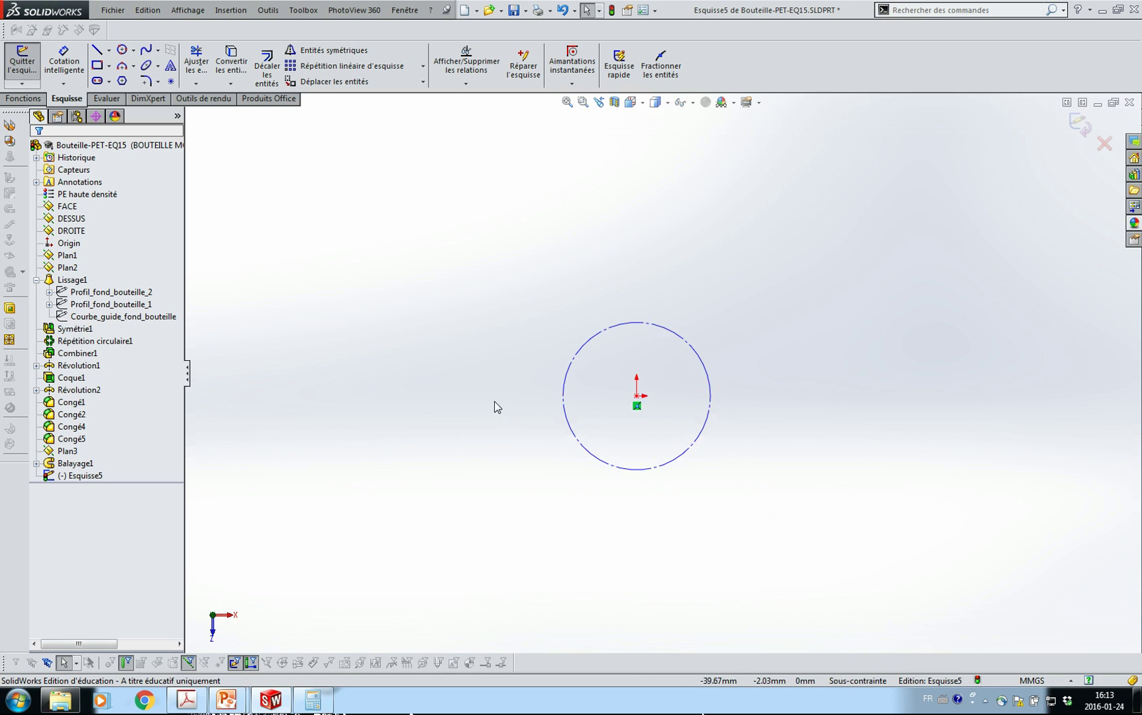
Dimension the construction circle with a diameter of 50 mm.
{"action": "key", "text": "s"}
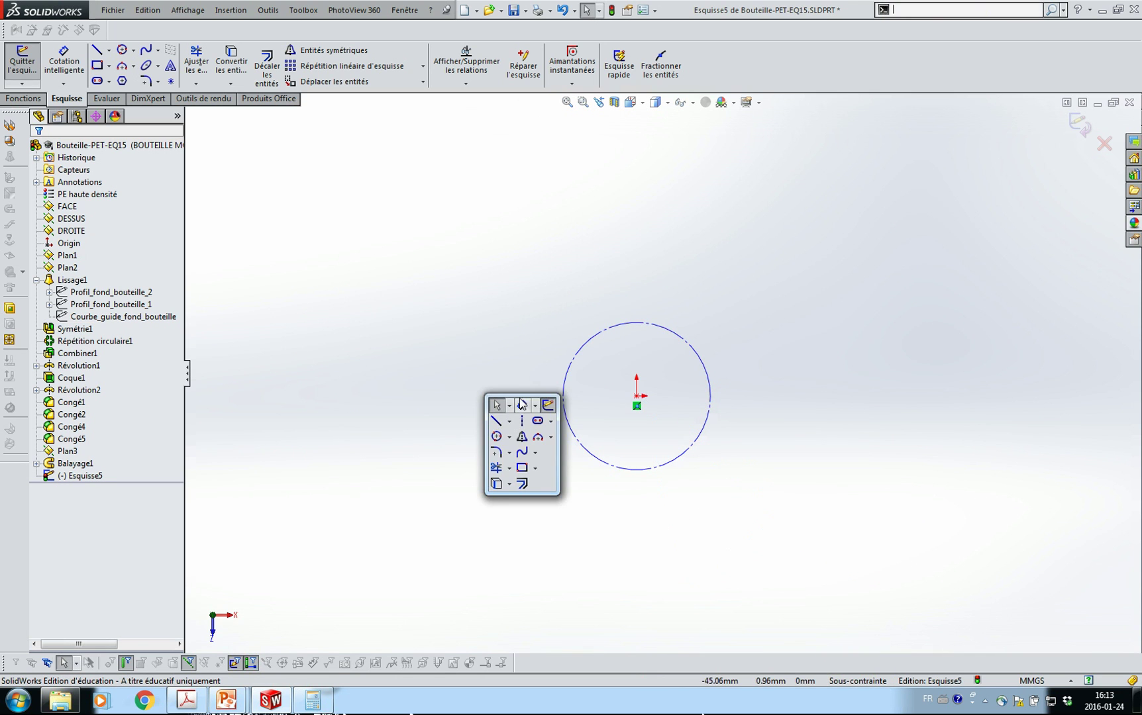
{"action": "left_click", "coordinate": [536, 401]}
{"action": "left_click", "coordinate": [699, 455]}
{"action": "left_click", "coordinate": [789, 498]}
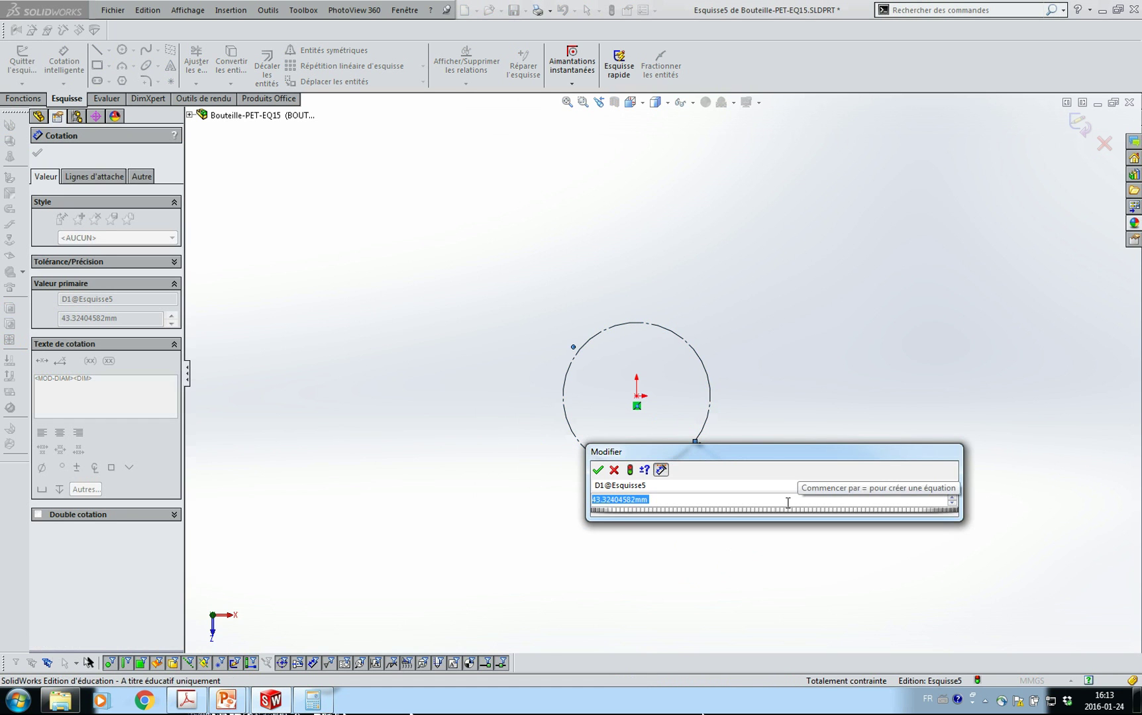
{"action": "type", "text": "50"}
{"action": "key", "text": "Return"}
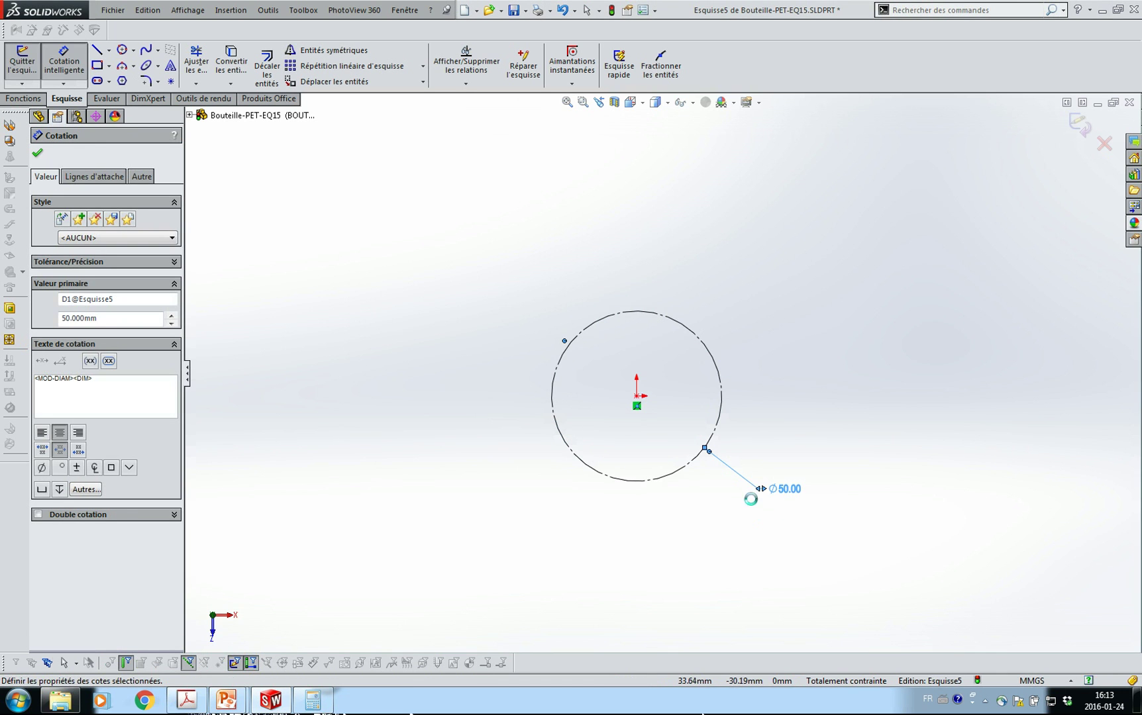
Draw a vertical construction line from the origin straight down to the construction circle.
{"action": "scroll", "coordinate": [727, 500], "scroll_direction": "down", "scroll_amount": 5}
{"action": "middle_click_drag", "start_coordinate": [640, 442], "coordinate": [744, 573], "text": "ctrl"}
{"action": "left_click", "coordinate": [110, 50]}
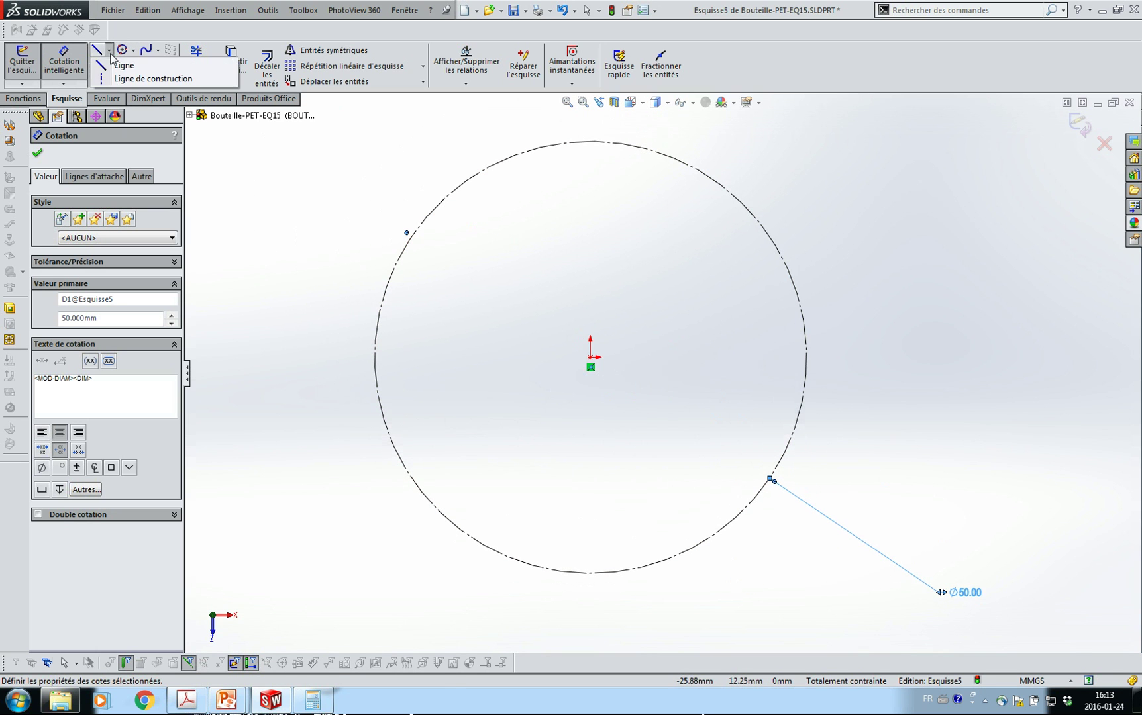
{"action": "left_click", "coordinate": [109, 51]}
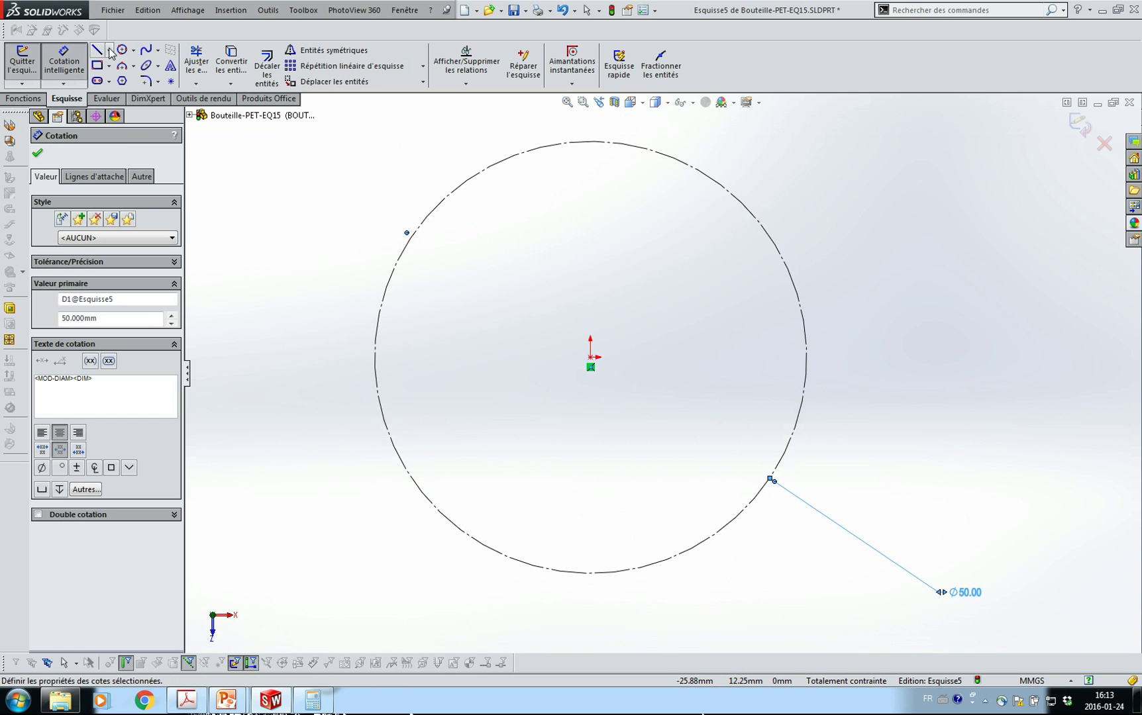
{"action": "left_click", "coordinate": [110, 51]}
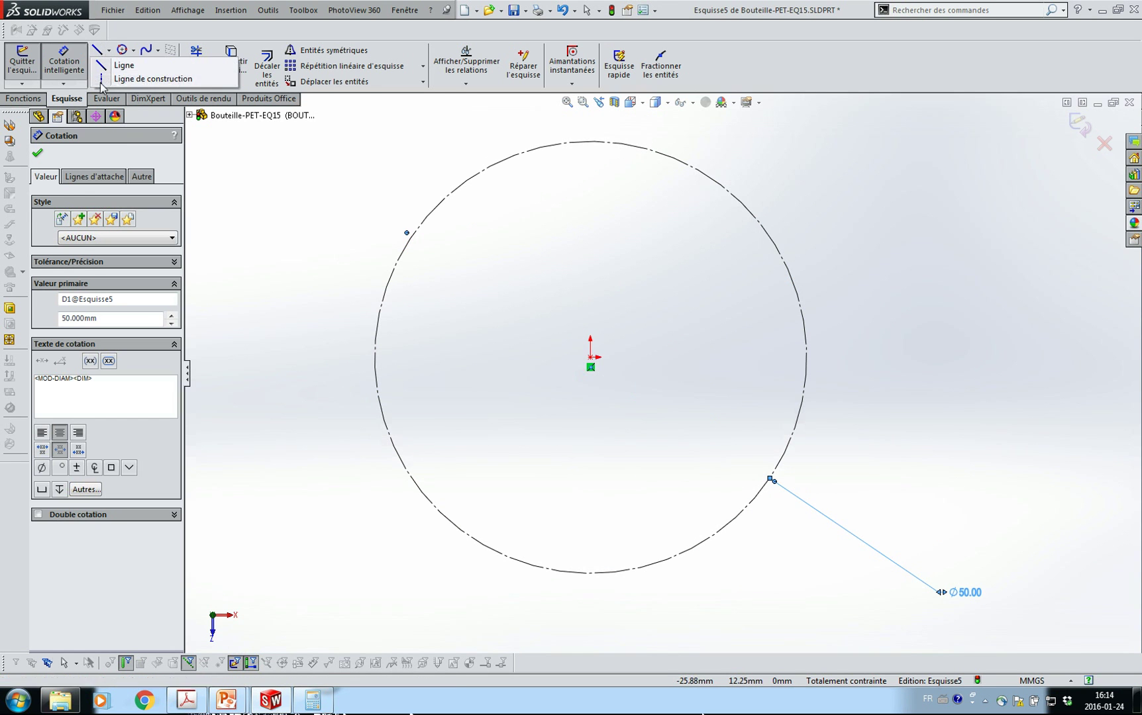
{"action": "left_click", "coordinate": [136, 79]}
{"action": "left_click", "coordinate": [590, 357]}
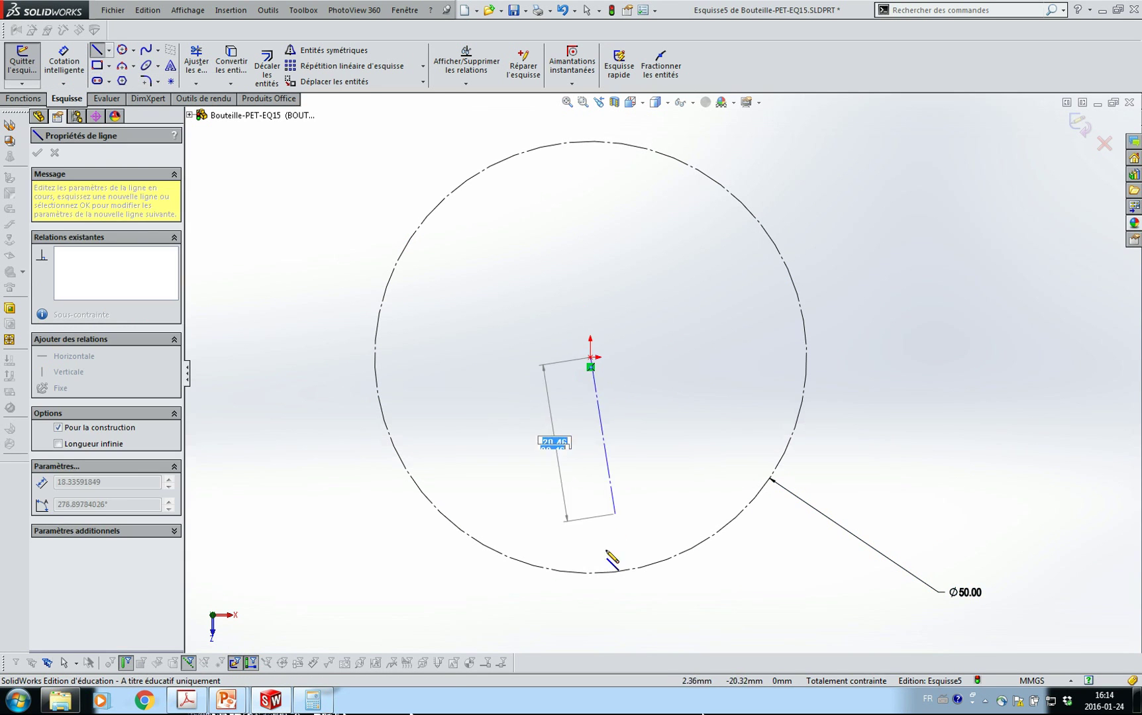
{"action": "left_click", "coordinate": [590, 573]}
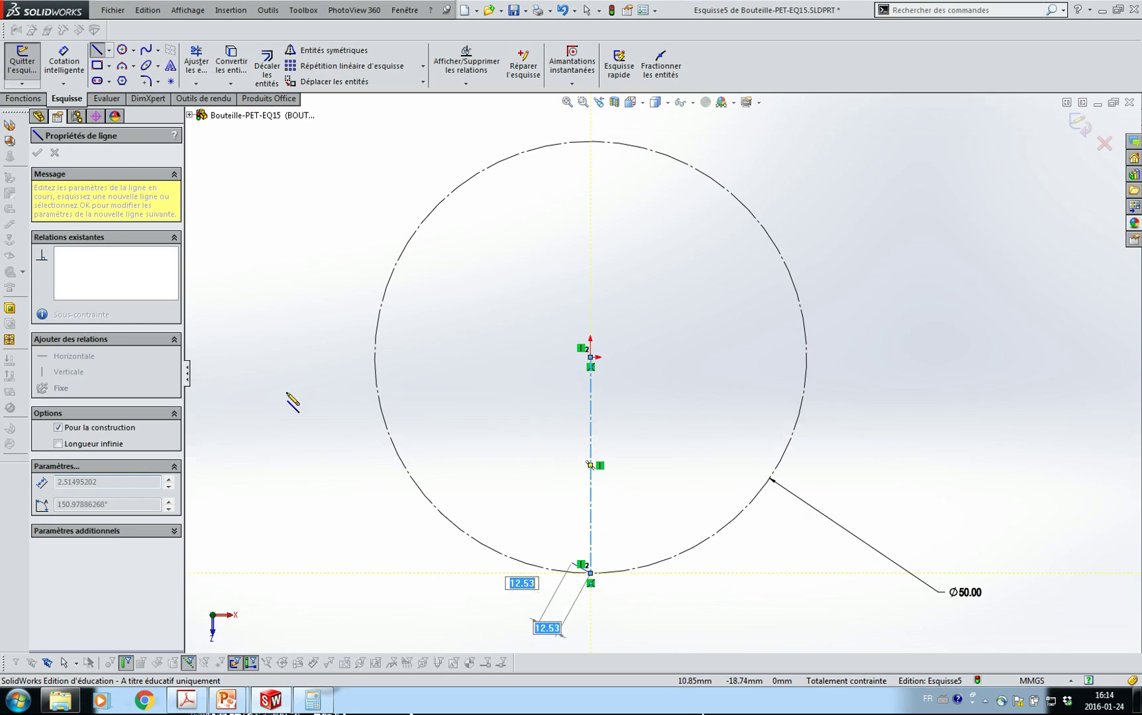
{"action": "key", "text": "Escape"}
{"action": "left_click", "coordinate": [66, 232]}
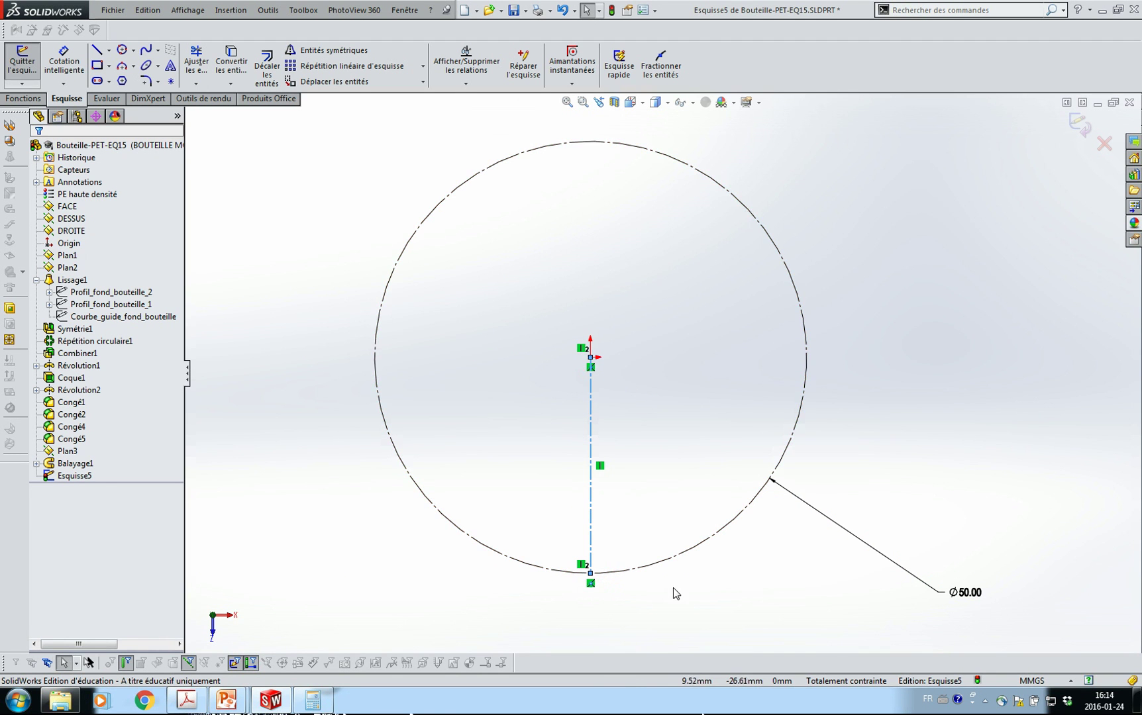
{"action": "left_click", "coordinate": [168, 147]}
Draw a second construction line from the origin up and to the right, ending on the construction circle.
{"action": "key", "text": "l"}
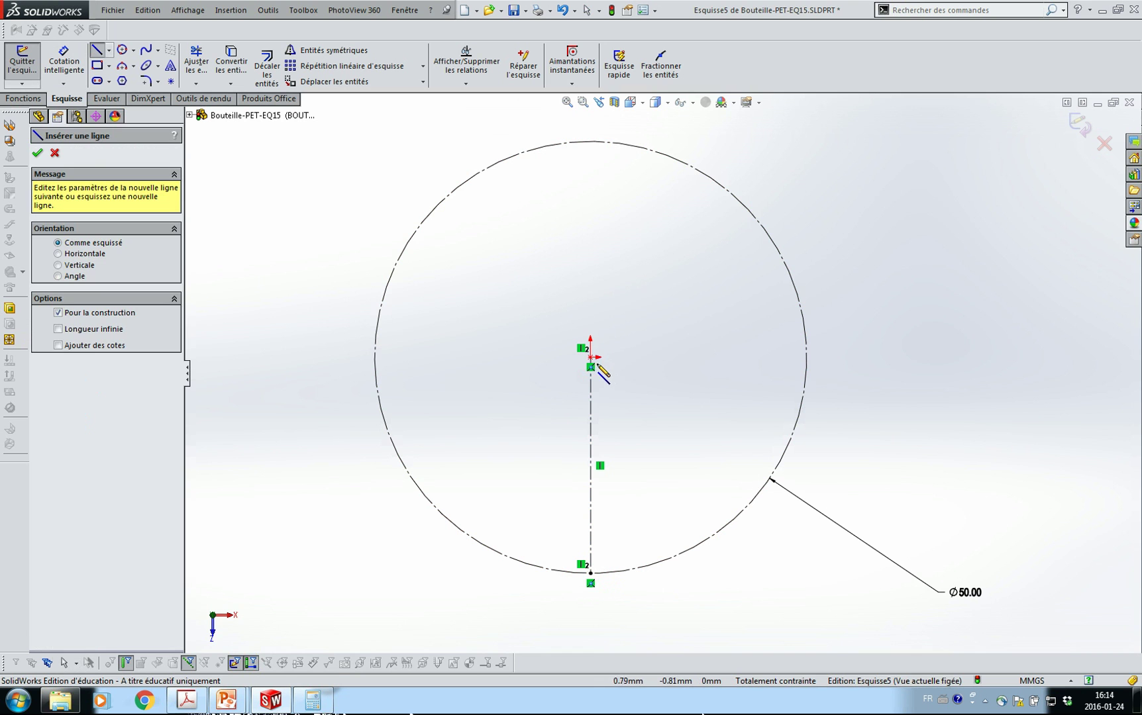
{"action": "left_click", "coordinate": [591, 357]}
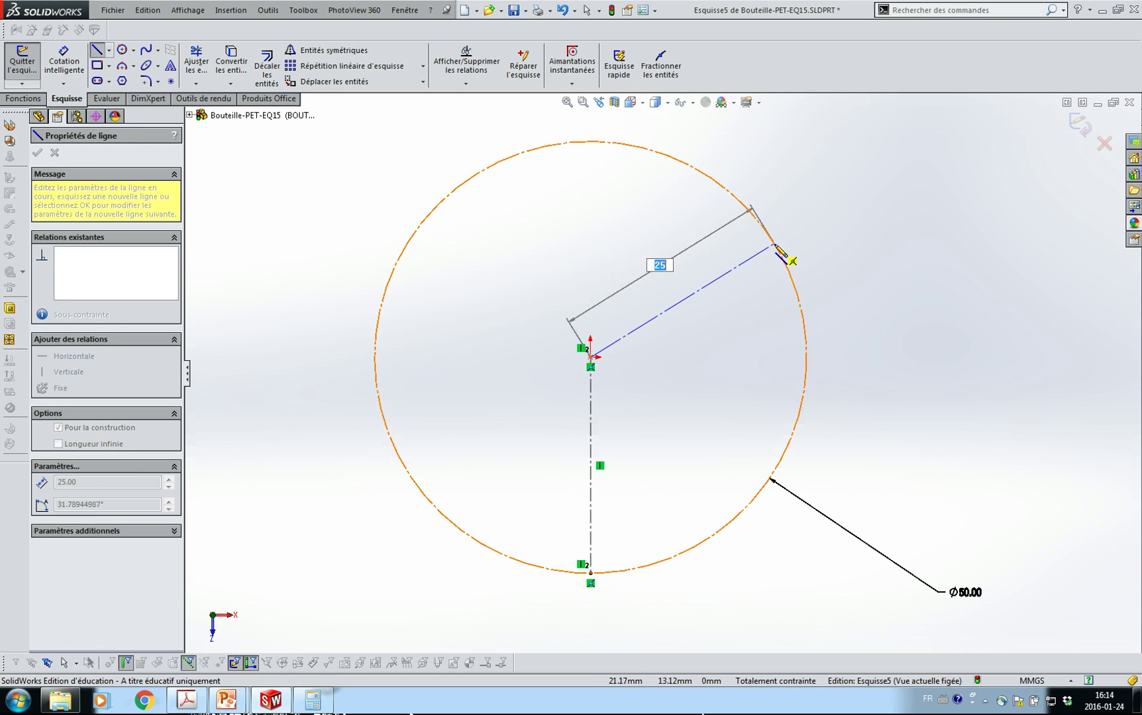
{"action": "key", "text": "Escape"}
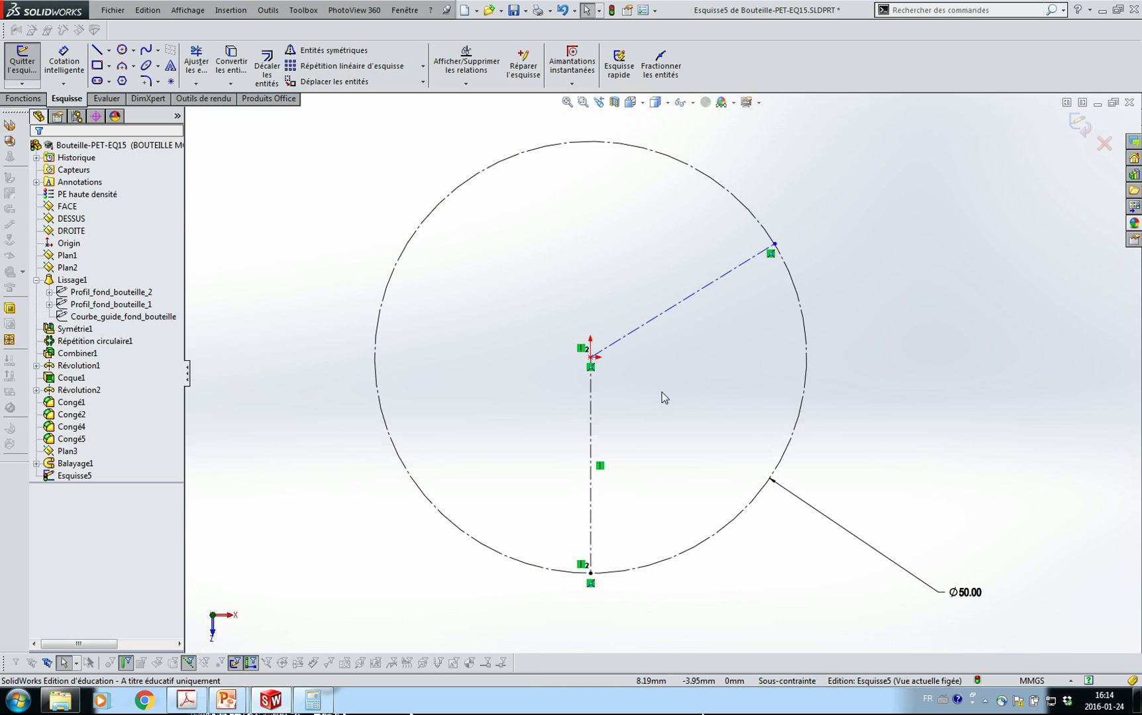
Dimension the angle between the slanted and vertical construction lines as 110°.
{"action": "key", "text": "s"}
{"action": "left_click", "coordinate": [699, 403]}
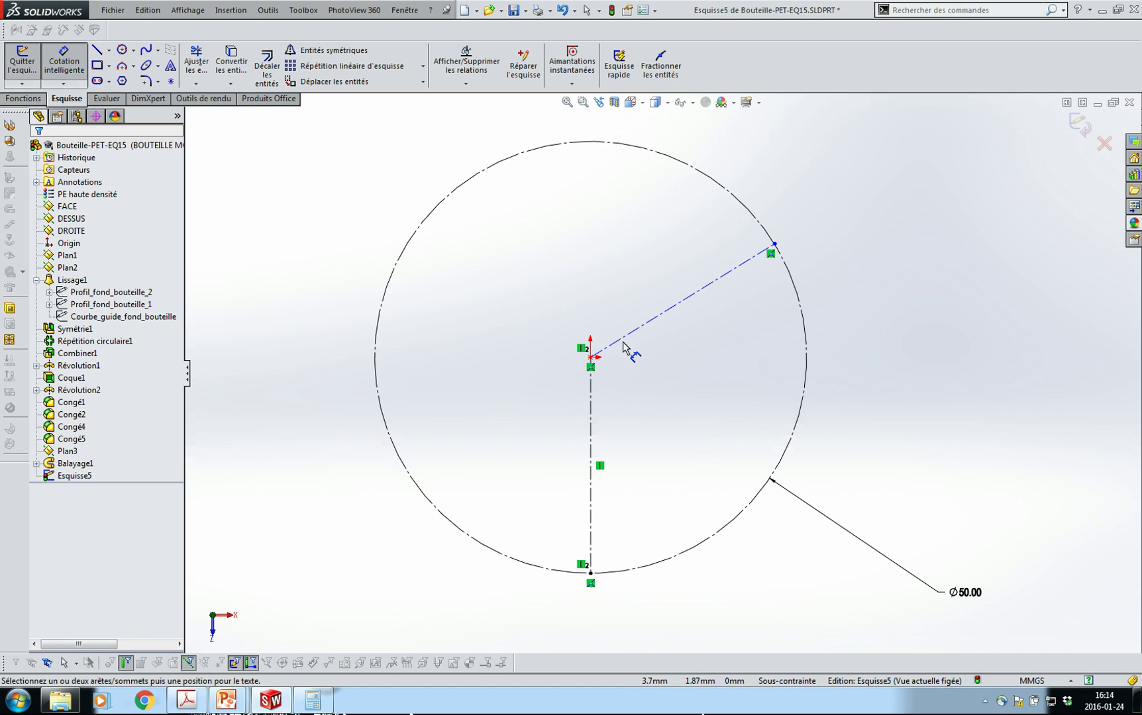
{"action": "left_click", "coordinate": [623, 340]}
{"action": "left_click", "coordinate": [590, 401]}
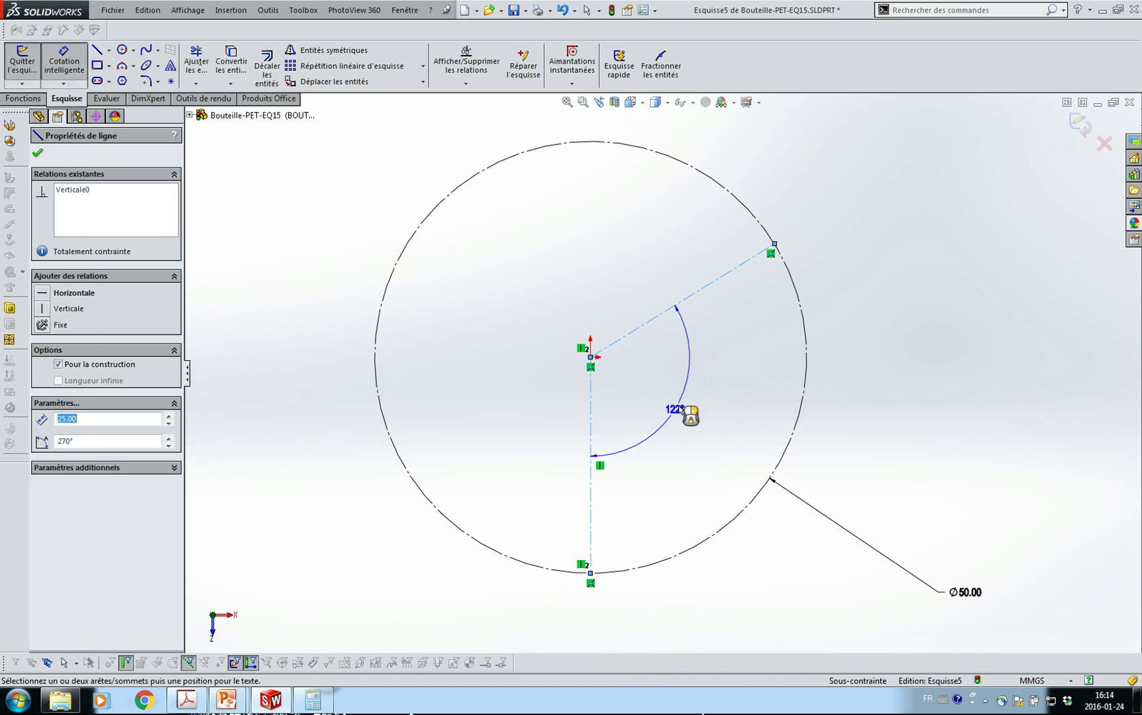
{"action": "left_click", "coordinate": [683, 436]}
{"action": "type", "text": "110"}
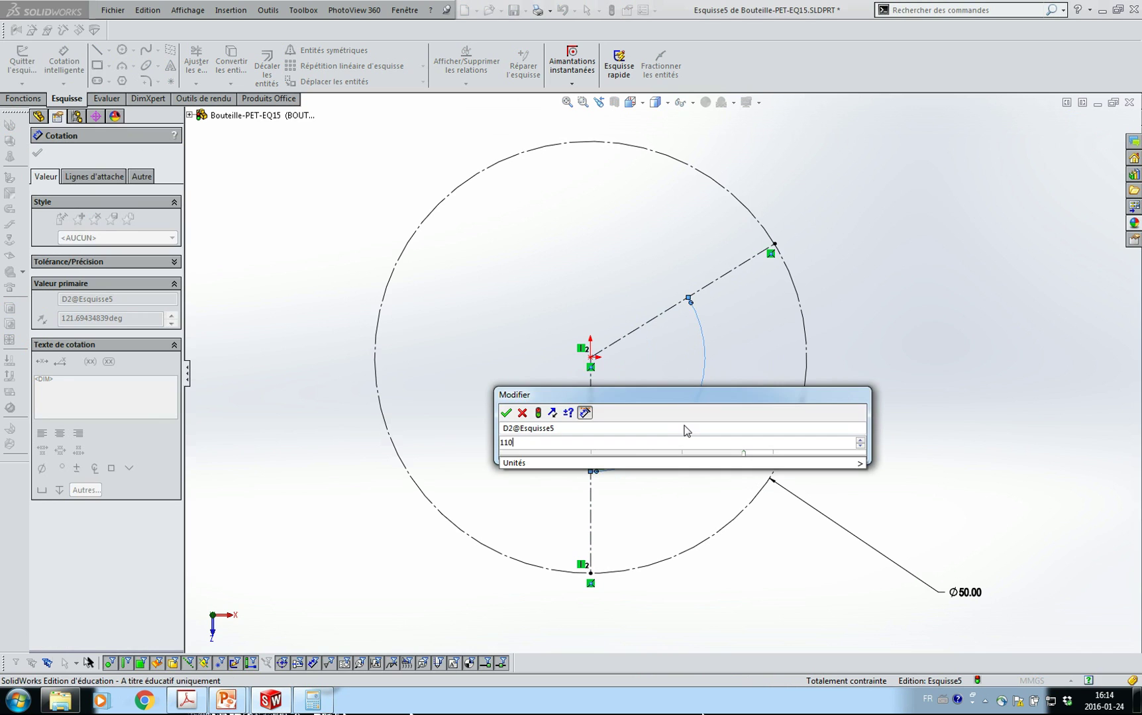
{"action": "key", "text": "Return"}
{"action": "key", "text": "Escape"}
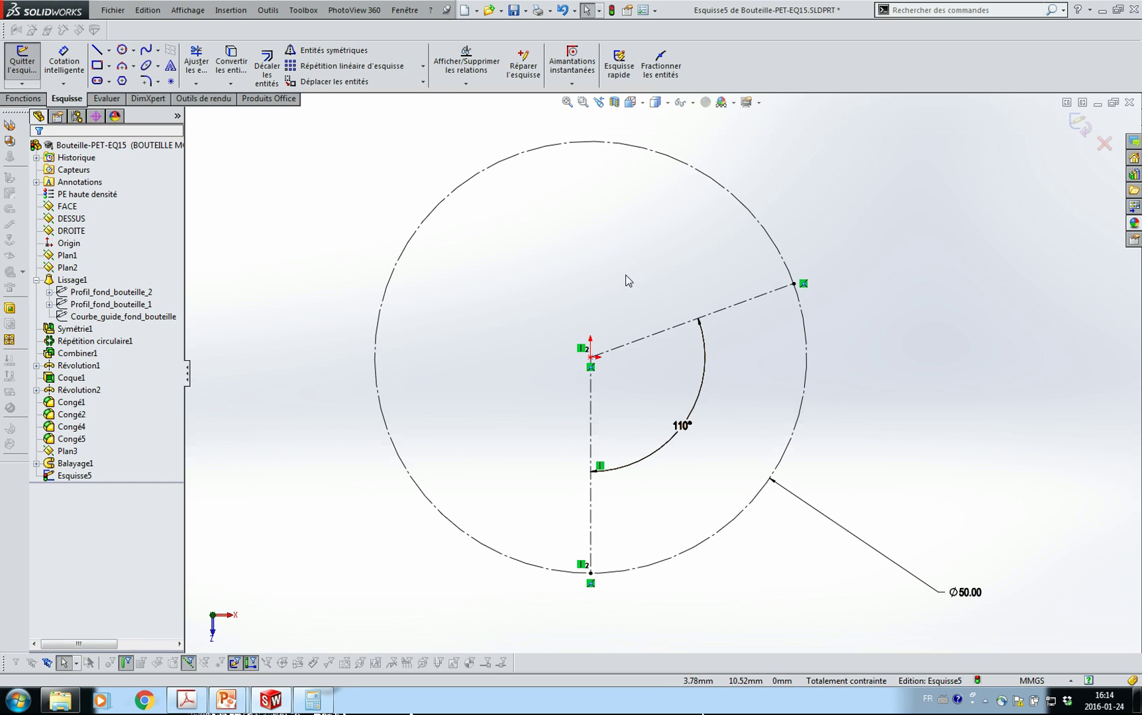
Draw a closed construction-line triangle around the 110° line, from the origin to two points on the circle, with a chord about 15 mm long.
{"action": "left_click", "coordinate": [108, 50]}
{"action": "left_click", "coordinate": [132, 78]}
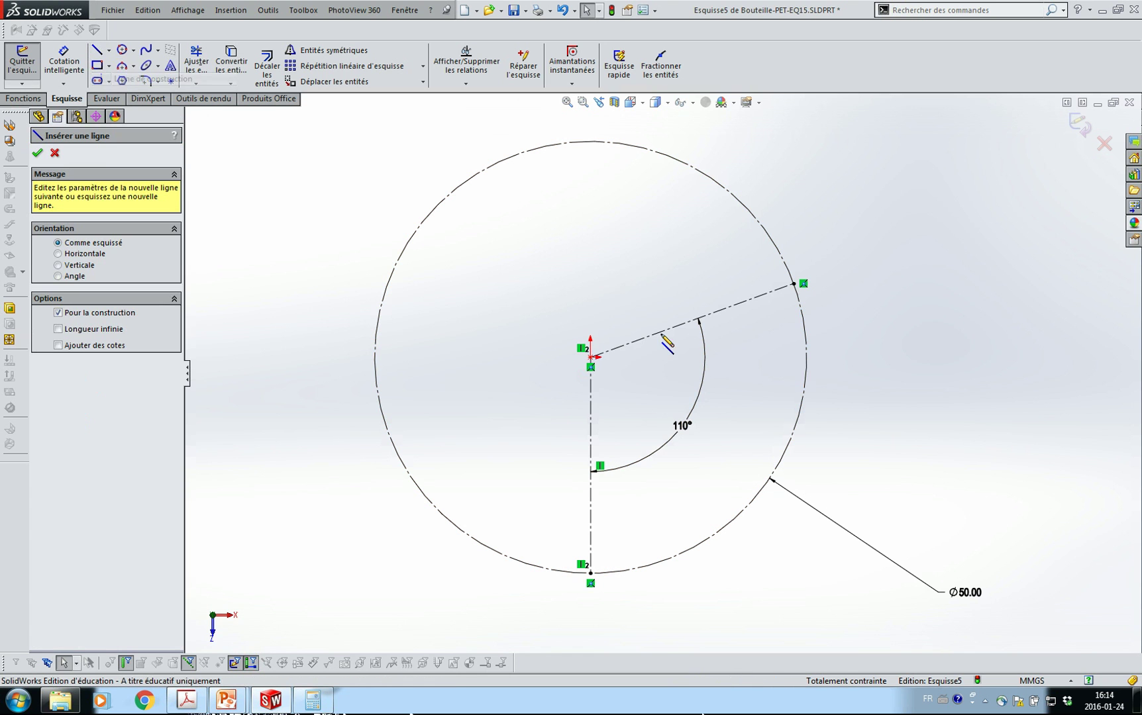
{"action": "left_click", "coordinate": [591, 357]}
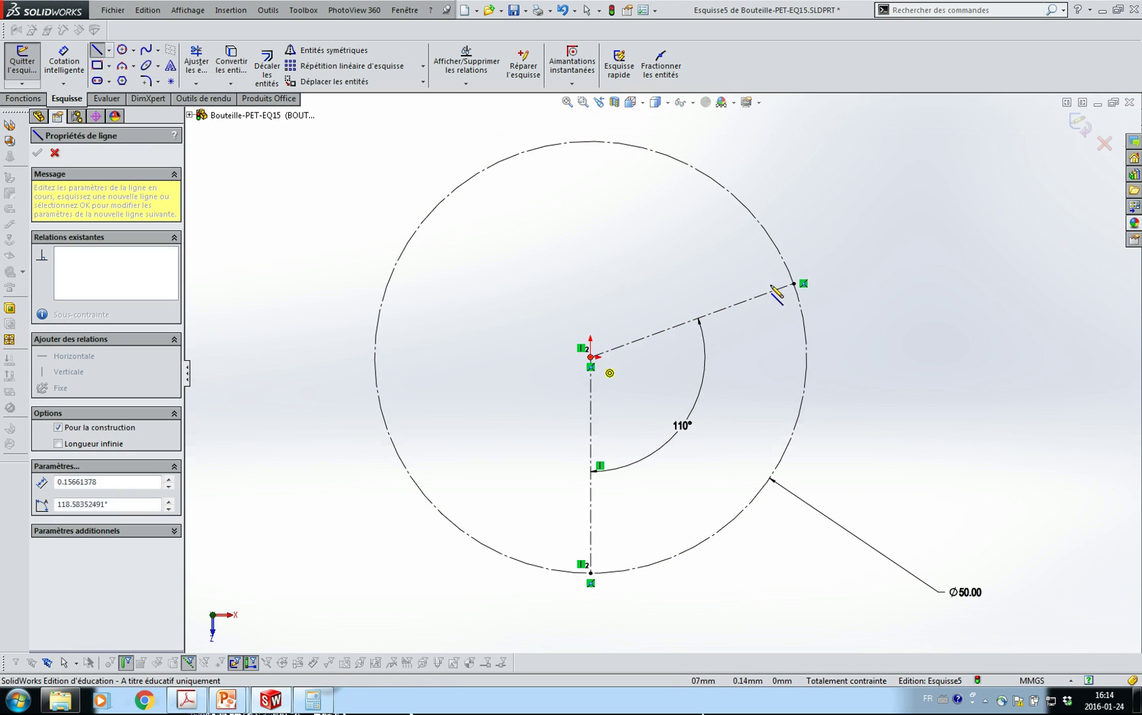
{"action": "left_click", "coordinate": [760, 225]}
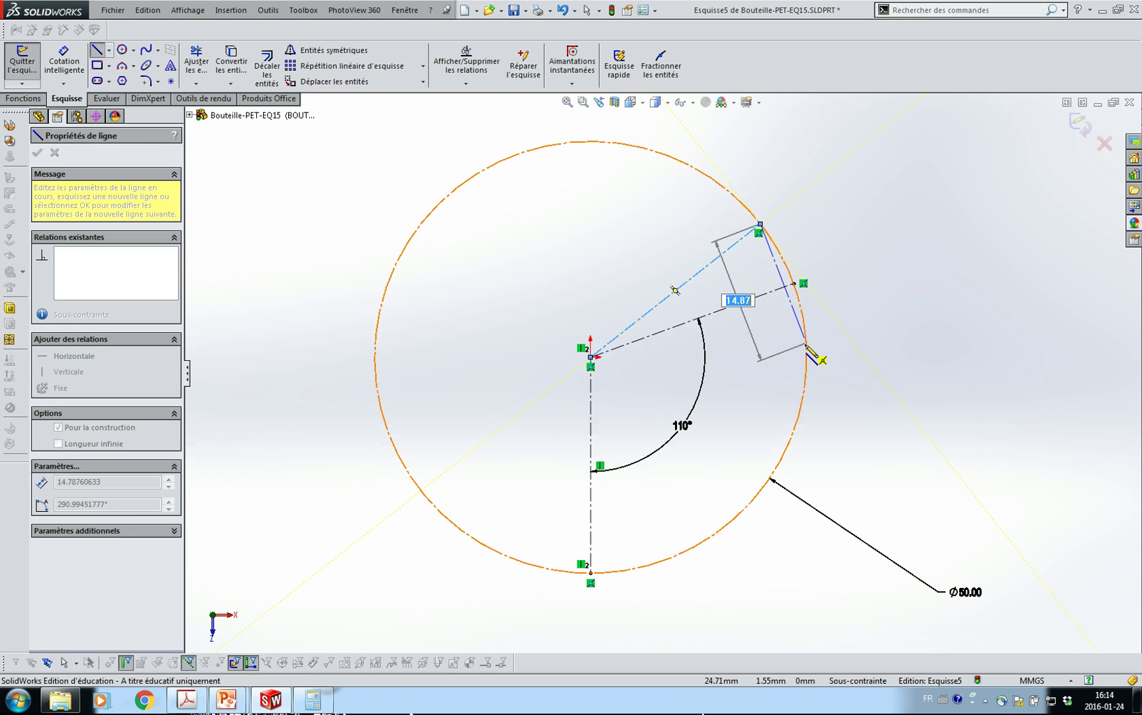
{"action": "left_click", "coordinate": [807, 345]}
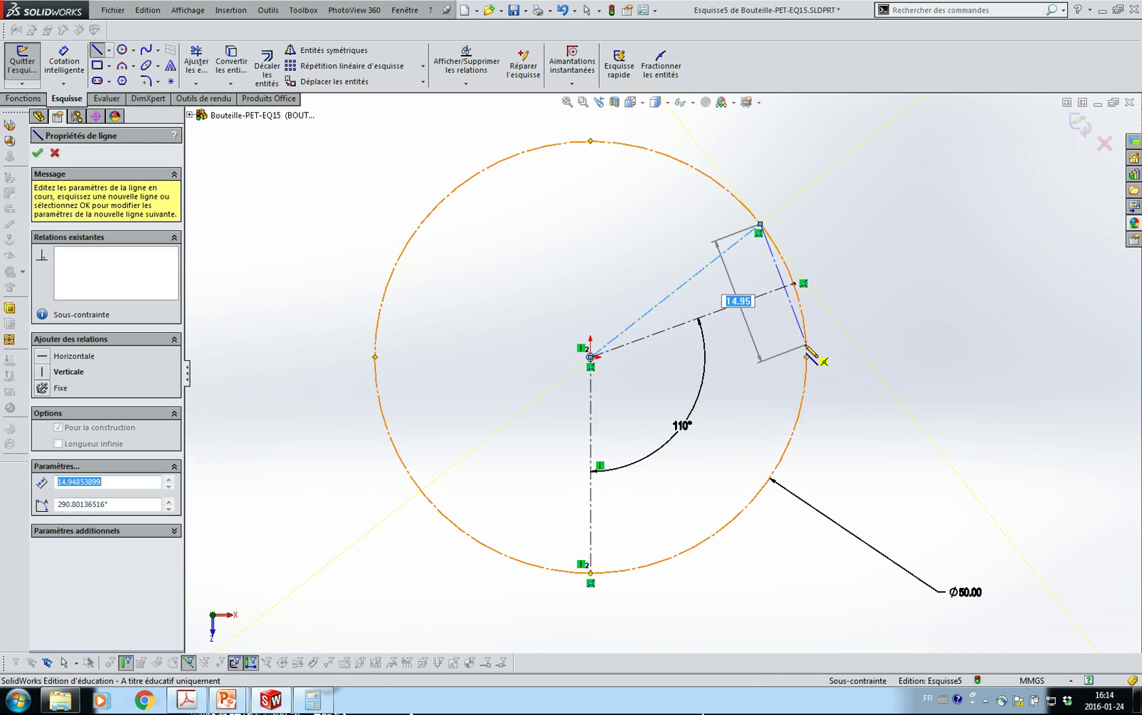
{"action": "left_click", "coordinate": [592, 357]}
{"action": "key", "text": "Escape"}
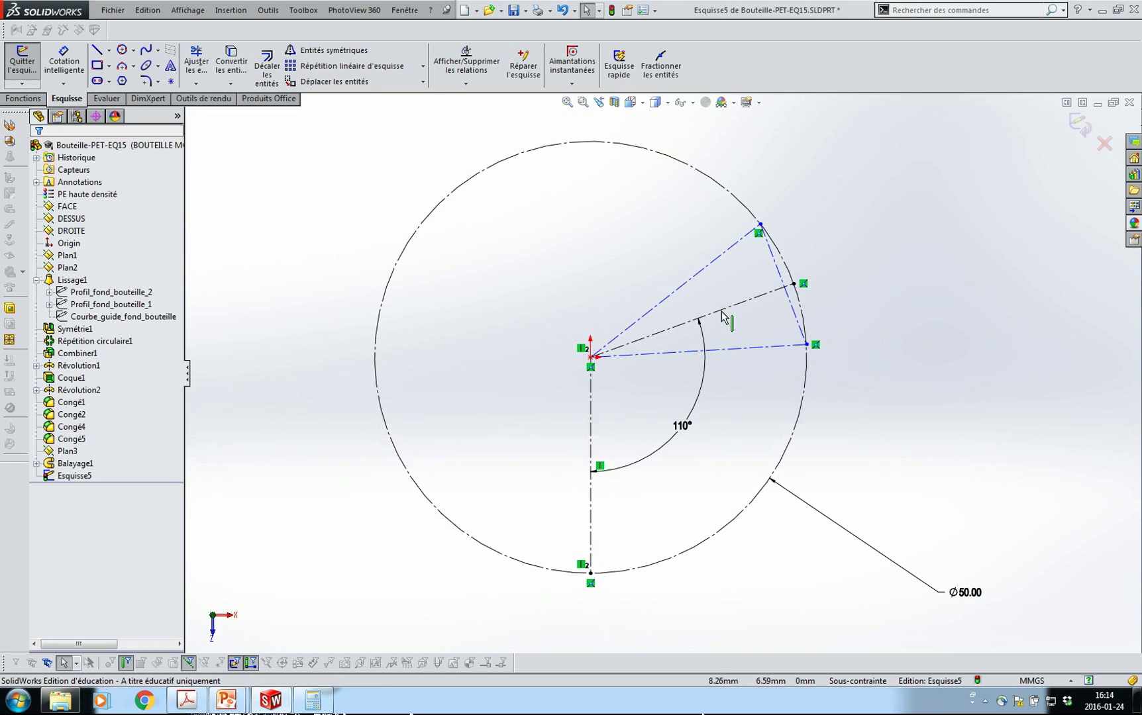
Make the midpoint of the triangle's chord coincident with the 110° construction line and shift the chord's upper endpoint slightly along the circle.
{"action": "right_click", "coordinate": [793, 312]}
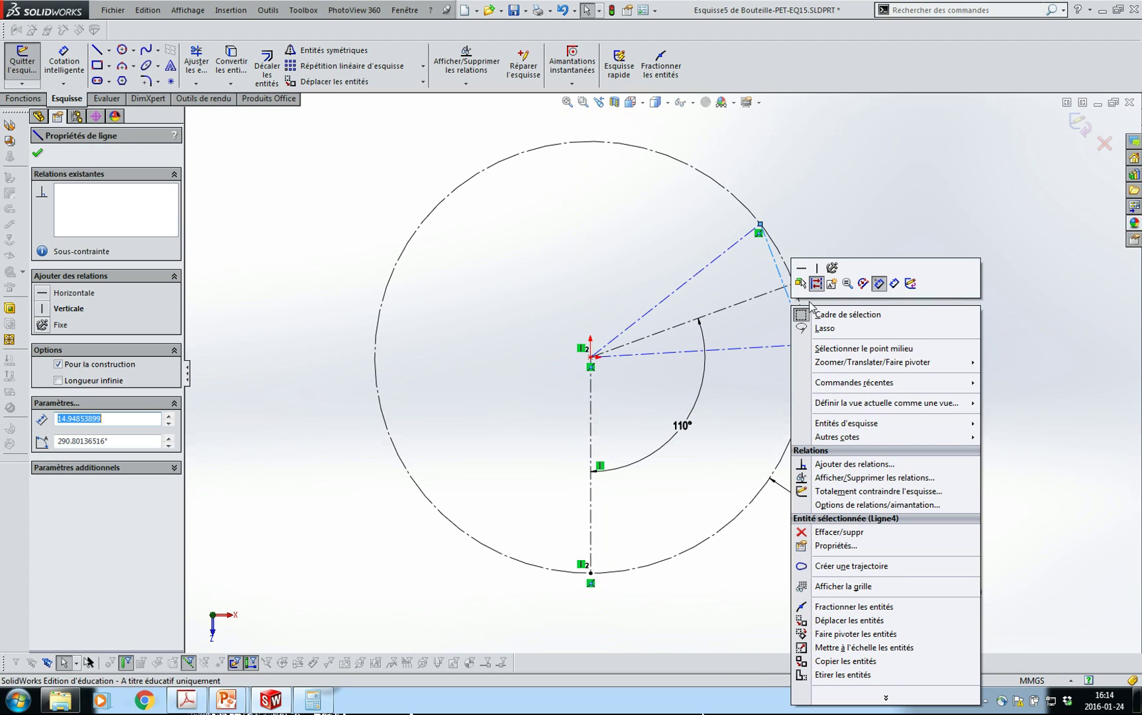
{"action": "left_click", "coordinate": [810, 348]}
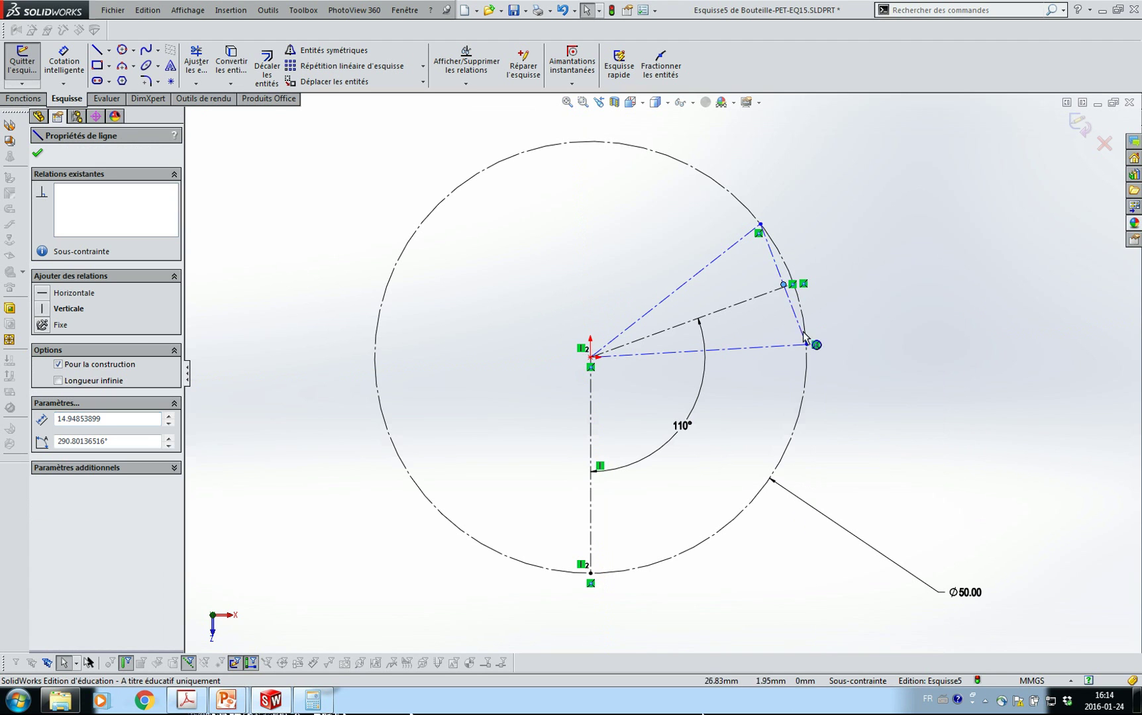
{"action": "left_click", "coordinate": [760, 299], "text": "ctrl"}
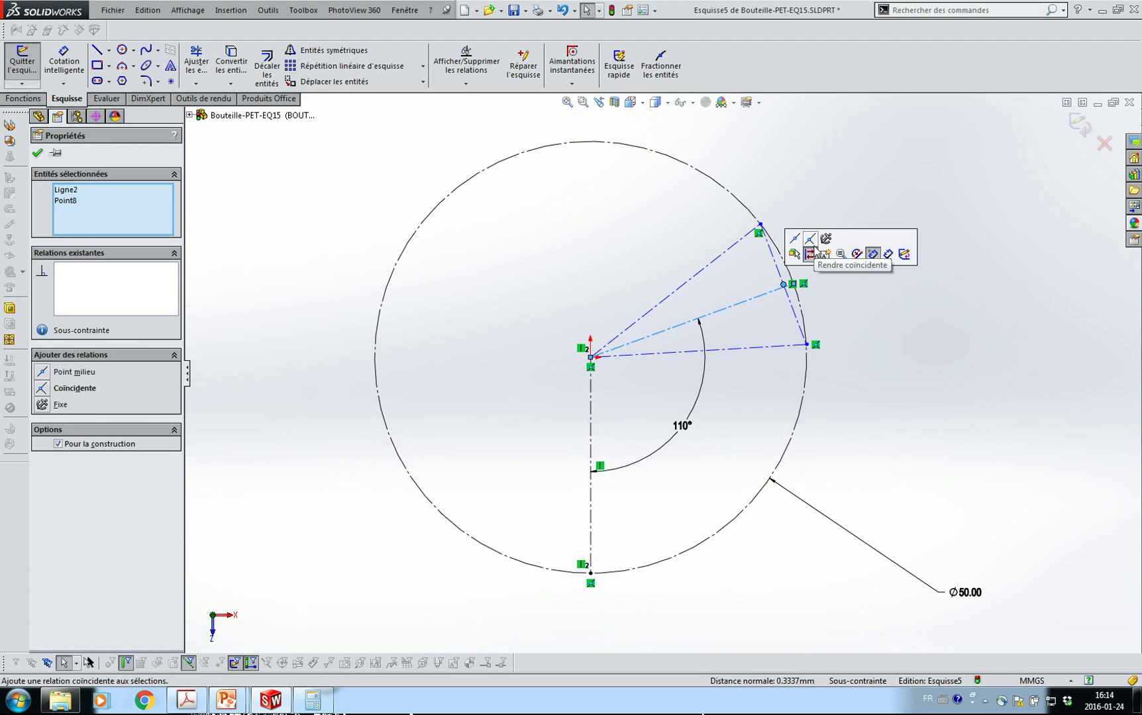
{"action": "left_click", "coordinate": [883, 274]}
{"action": "mouse_move", "coordinate": [760, 225]}
{"action": "left_mouse_down"}
{"action": "mouse_move", "coordinate": [740, 200]}
{"action": "mouse_move", "coordinate": [762, 246]}
{"action": "mouse_move", "coordinate": [694, 172]}
{"action": "mouse_move", "coordinate": [730, 199]}
{"action": "mouse_move", "coordinate": [755, 241]}
{"action": "mouse_move", "coordinate": [750, 228]}
{"action": "left_mouse_up"}
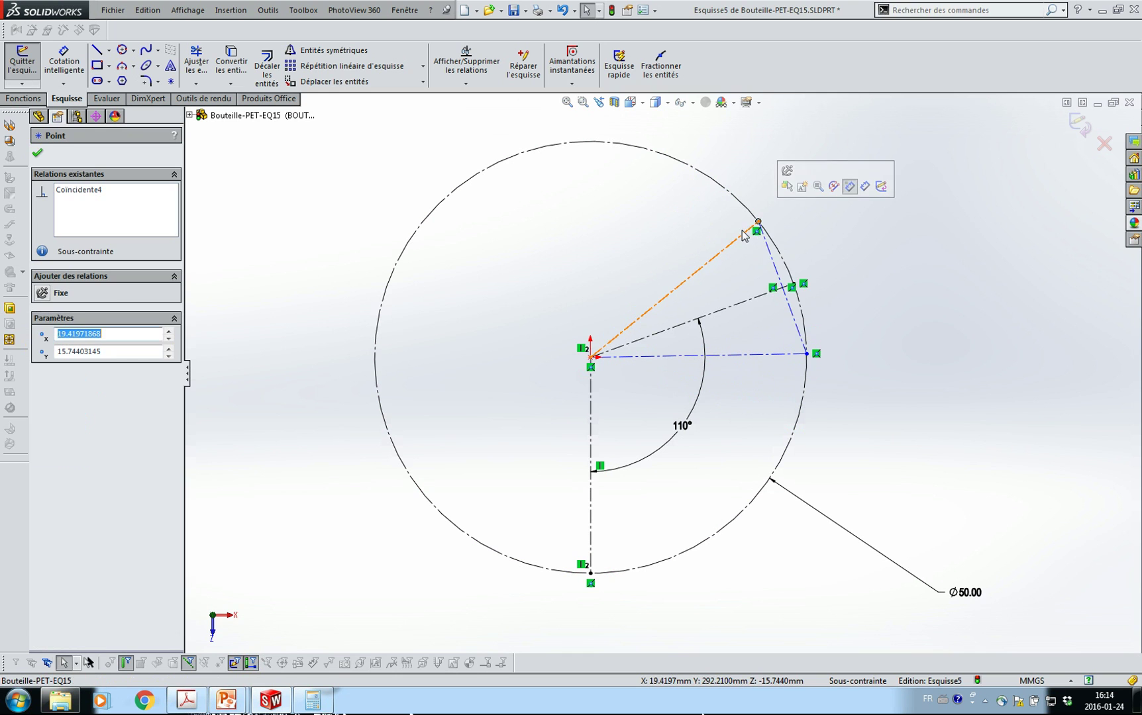
Dimension the angle between the triangle's two outer construction lines from the origin as 56°.
{"action": "key", "text": "s"}
{"action": "left_click", "coordinate": [778, 243]}
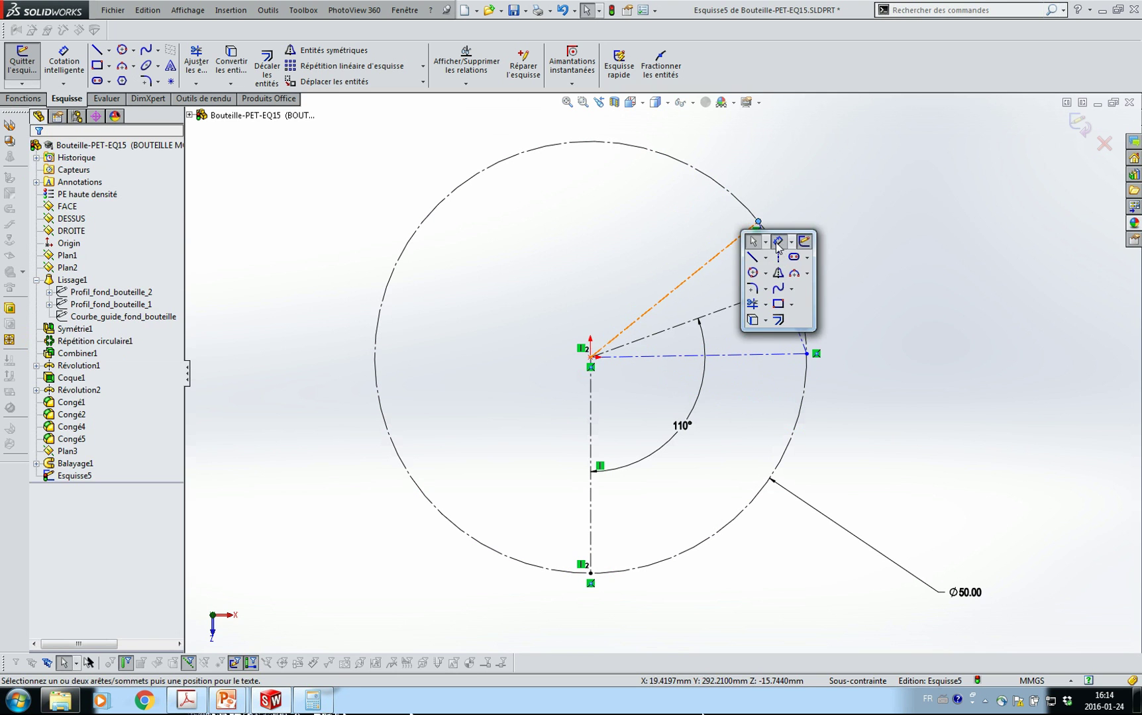
{"action": "left_click", "coordinate": [717, 259]}
{"action": "left_click", "coordinate": [749, 356]}
{"action": "left_click", "coordinate": [762, 331]}
{"action": "type", "text": "56"}
{"action": "key", "text": "Return"}
{"action": "key", "text": "Escape"}
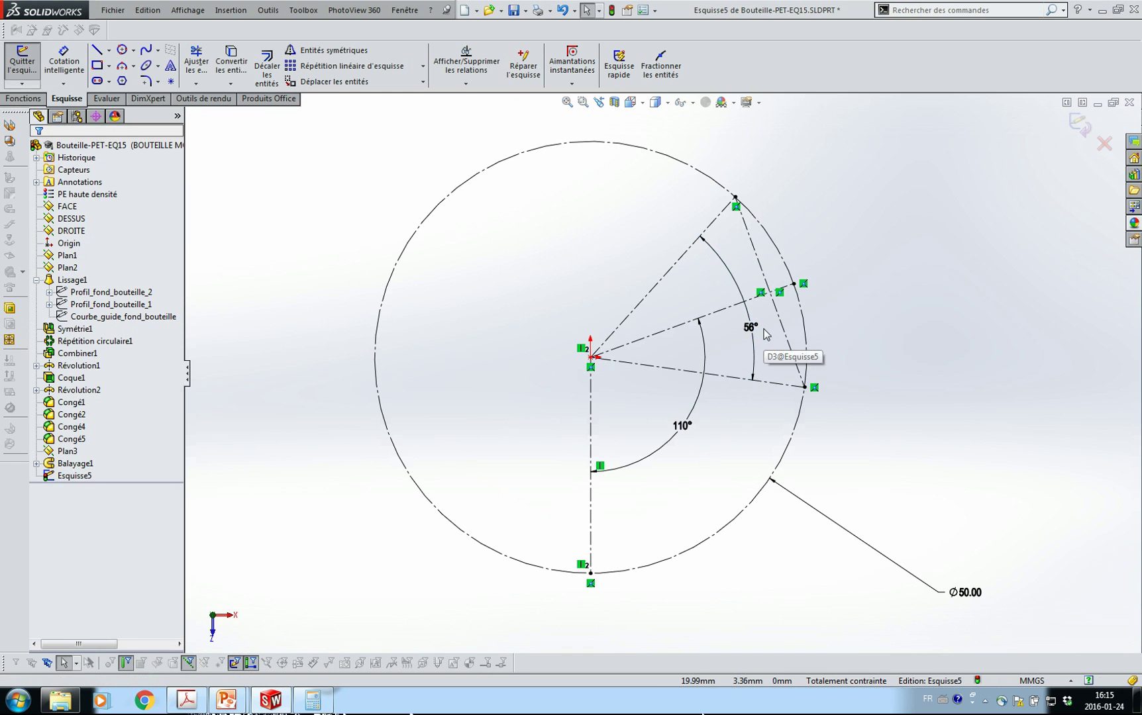
Draw a solid circle about 13 mm in diameter centred on the origin, inside the construction circle.
{"action": "scroll", "coordinate": [795, 338], "scroll_direction": "down", "scroll_amount": 3}
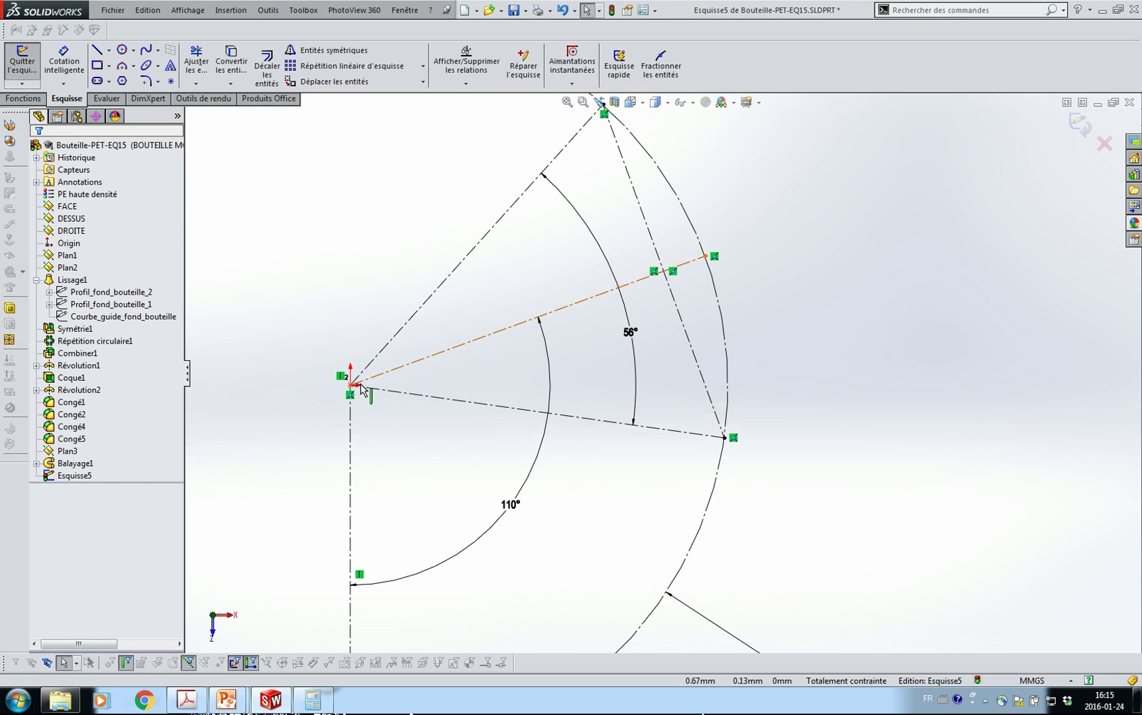
{"action": "scroll", "coordinate": [528, 441], "scroll_direction": "up", "scroll_amount": 4}
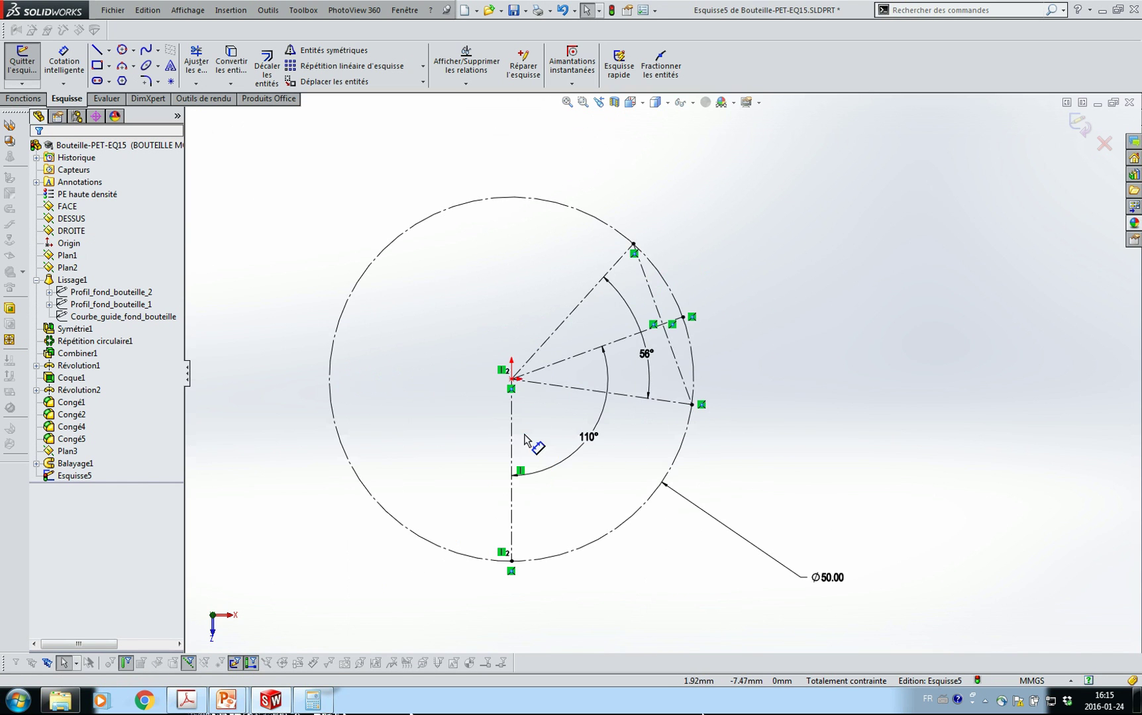
{"action": "right_click_drag", "start_coordinate": [473, 419], "coordinate": [502, 422]}
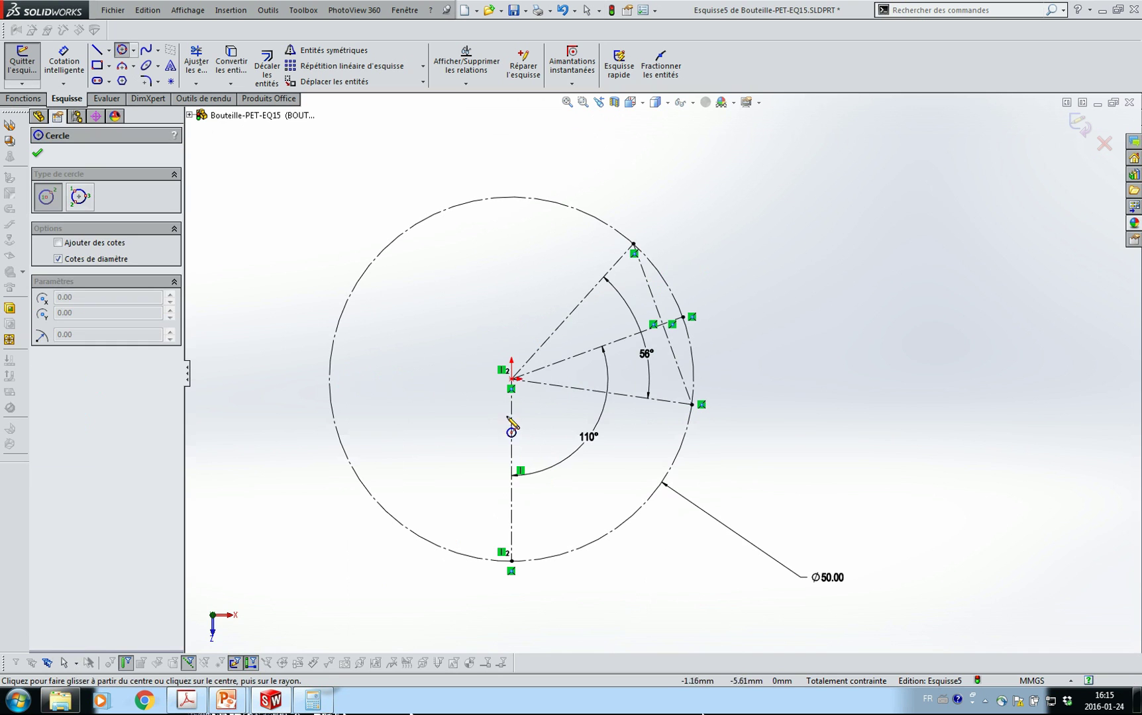
{"action": "left_click", "coordinate": [511, 379]}
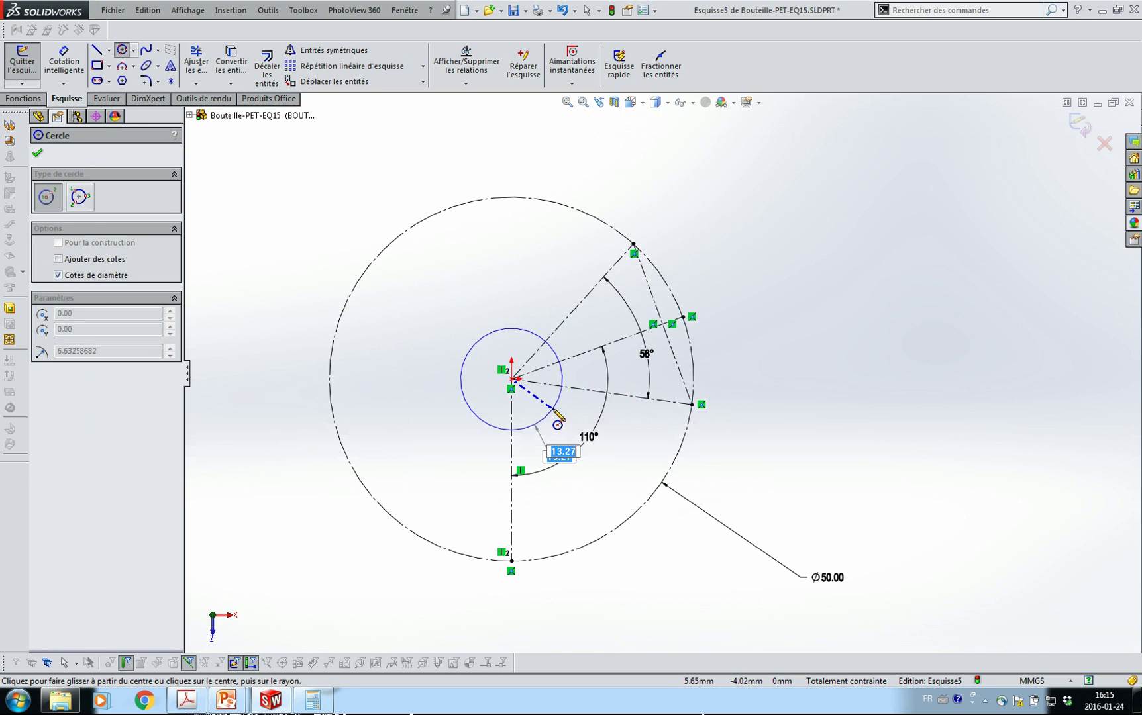
{"action": "left_click", "coordinate": [561, 405]}
{"action": "key", "text": "Escape"}
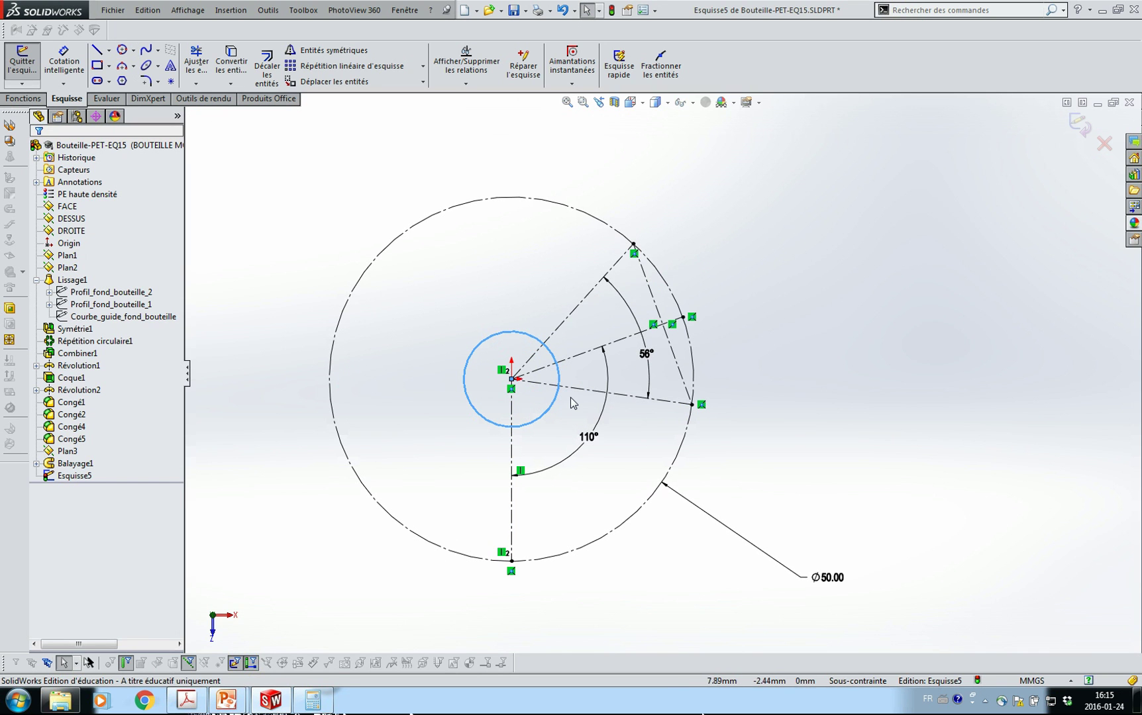
Dimension the inner circle's diameter as 24.2 mm.
{"action": "key", "text": "s"}
{"action": "left_click", "coordinate": [583, 414]}
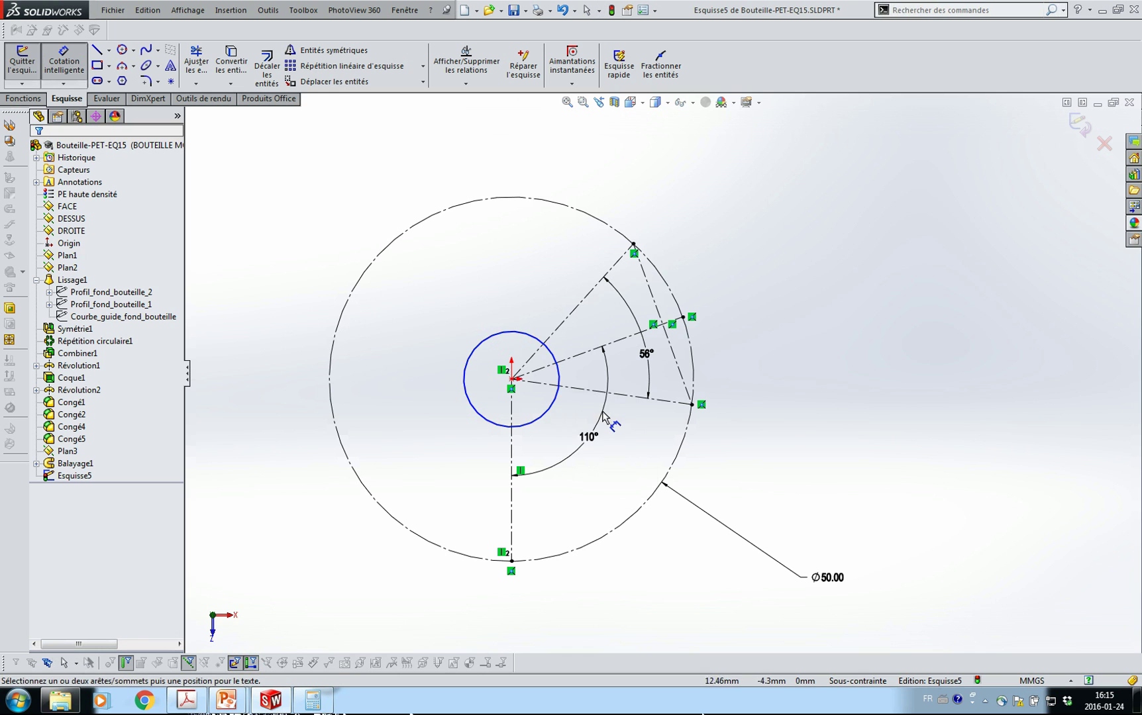
{"action": "left_click", "coordinate": [557, 411]}
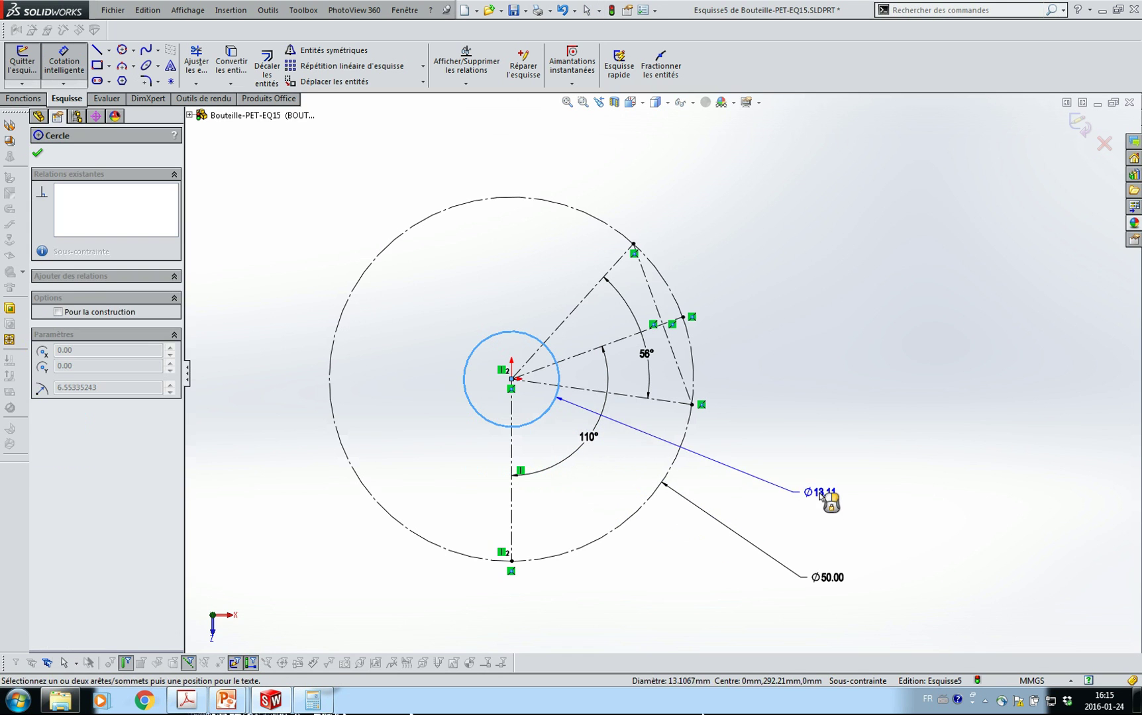
{"action": "left_click", "coordinate": [825, 500]}
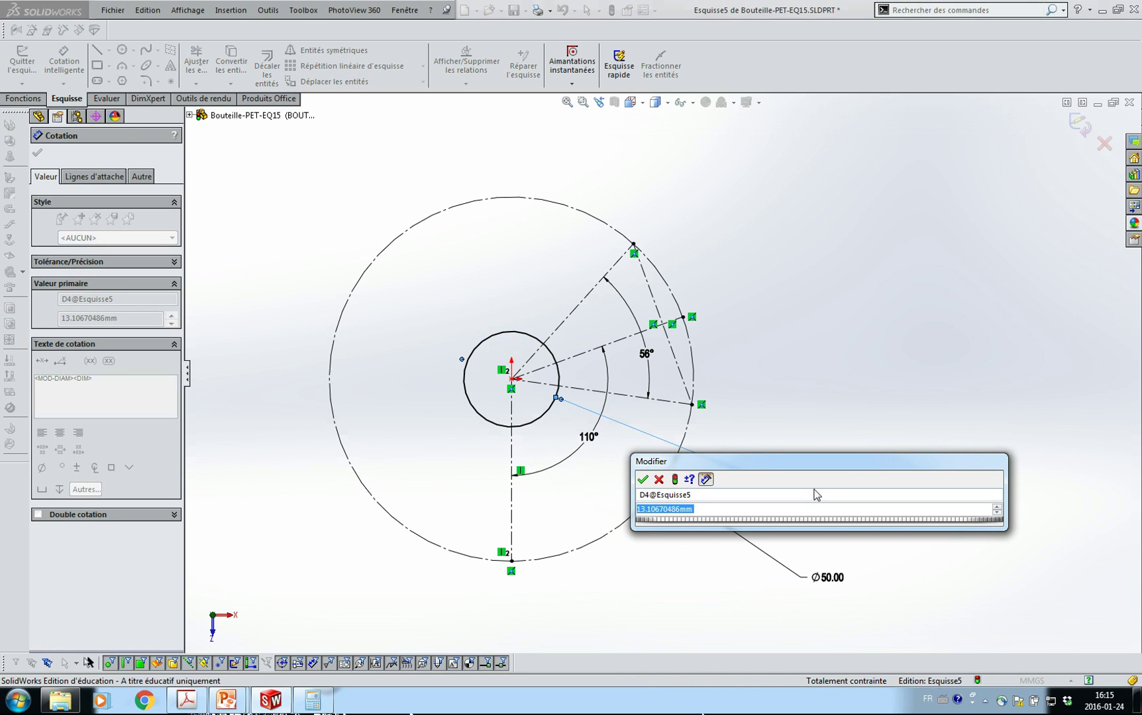
{"action": "type", "text": "24.2"}
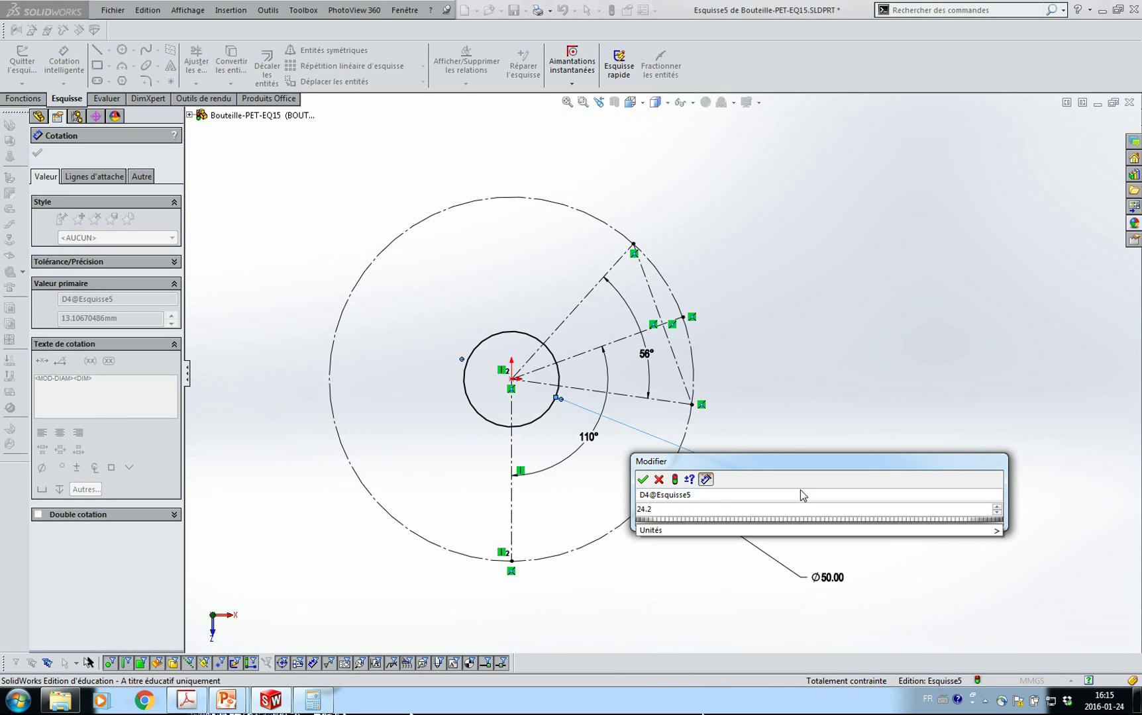
{"action": "key", "text": "Return"}
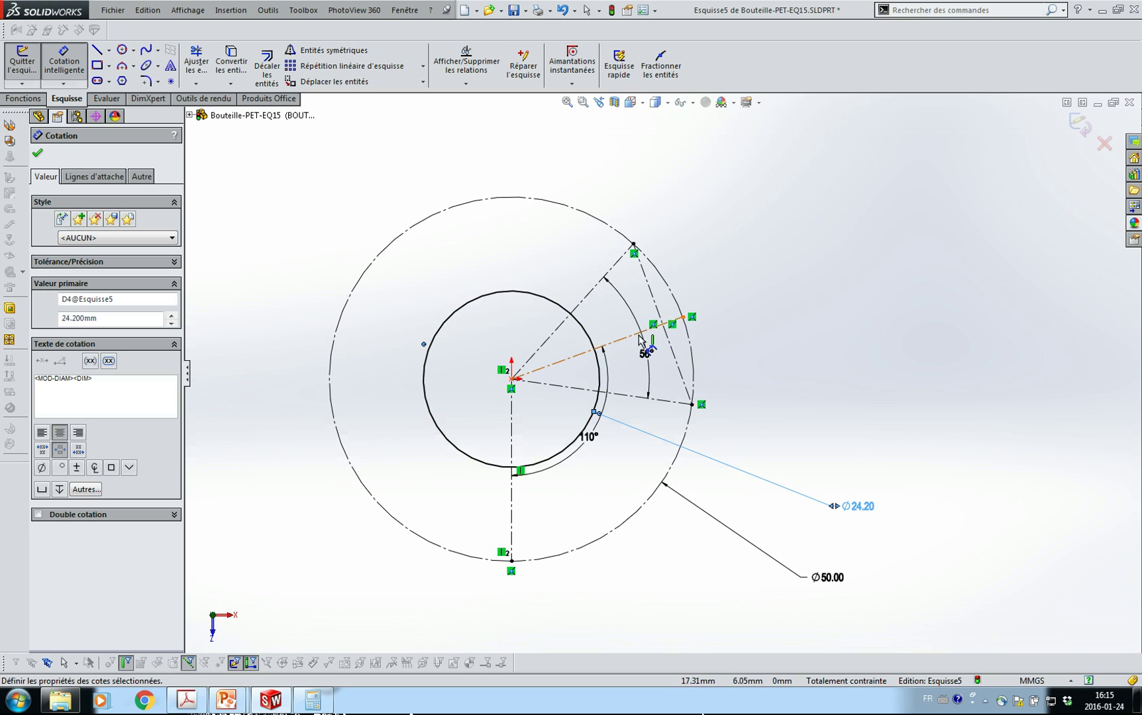
{"action": "key", "text": "Escape"}
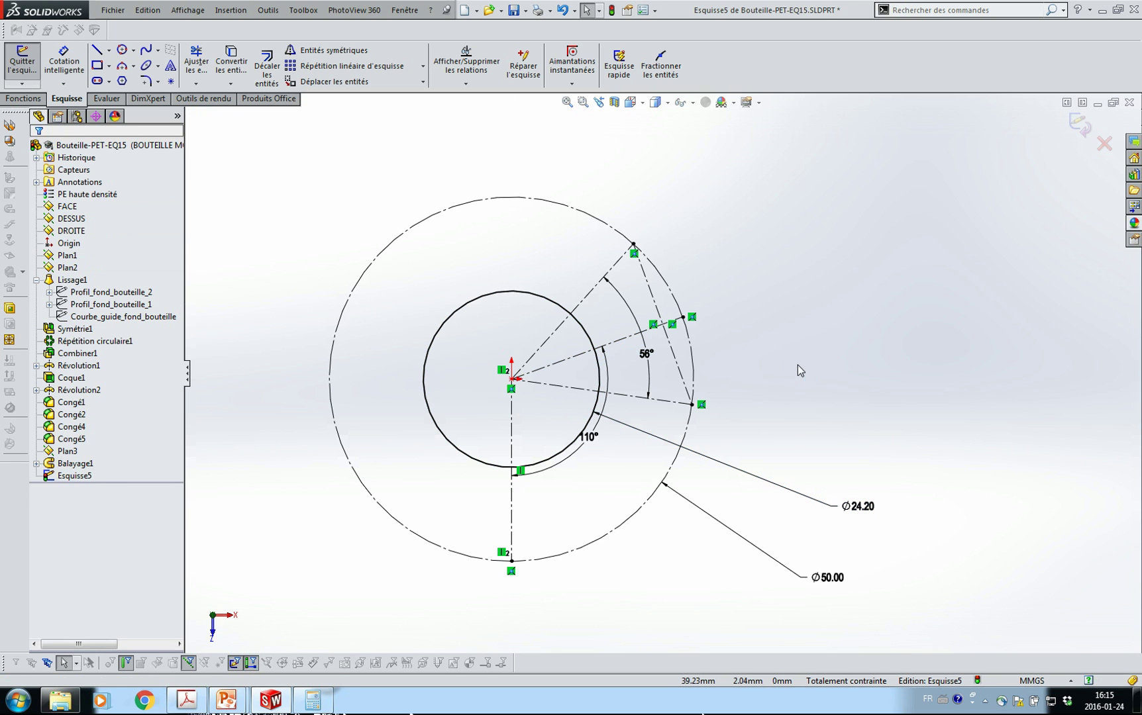
Offset the upper radial construction line of the 56° angle in both directions by 1.8/2 mm, with dimensions added.
{"action": "left_click", "coordinate": [582, 308]}
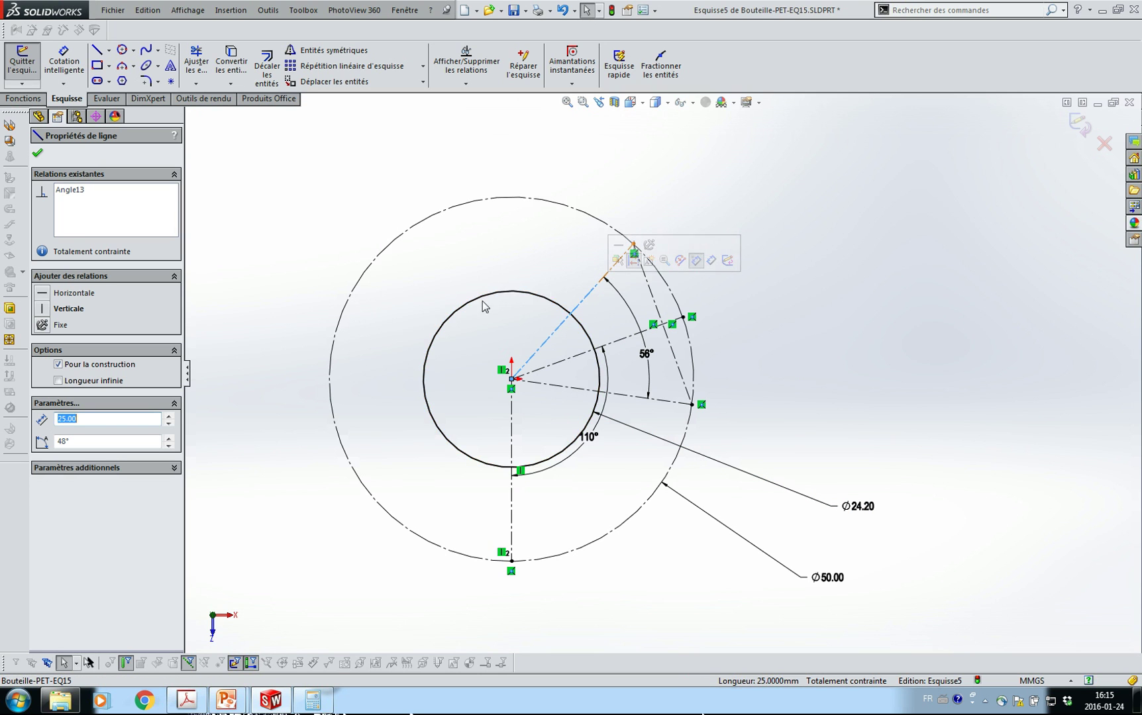
{"action": "left_click", "coordinate": [267, 67]}
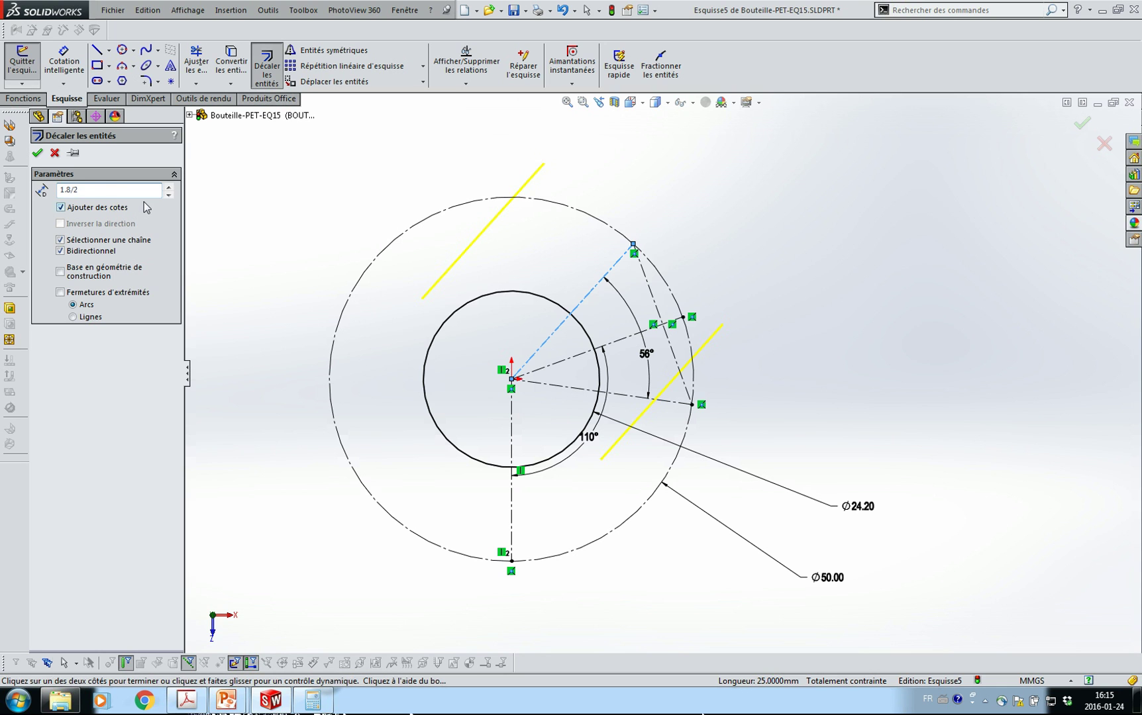
{"action": "key", "text": "Return"}
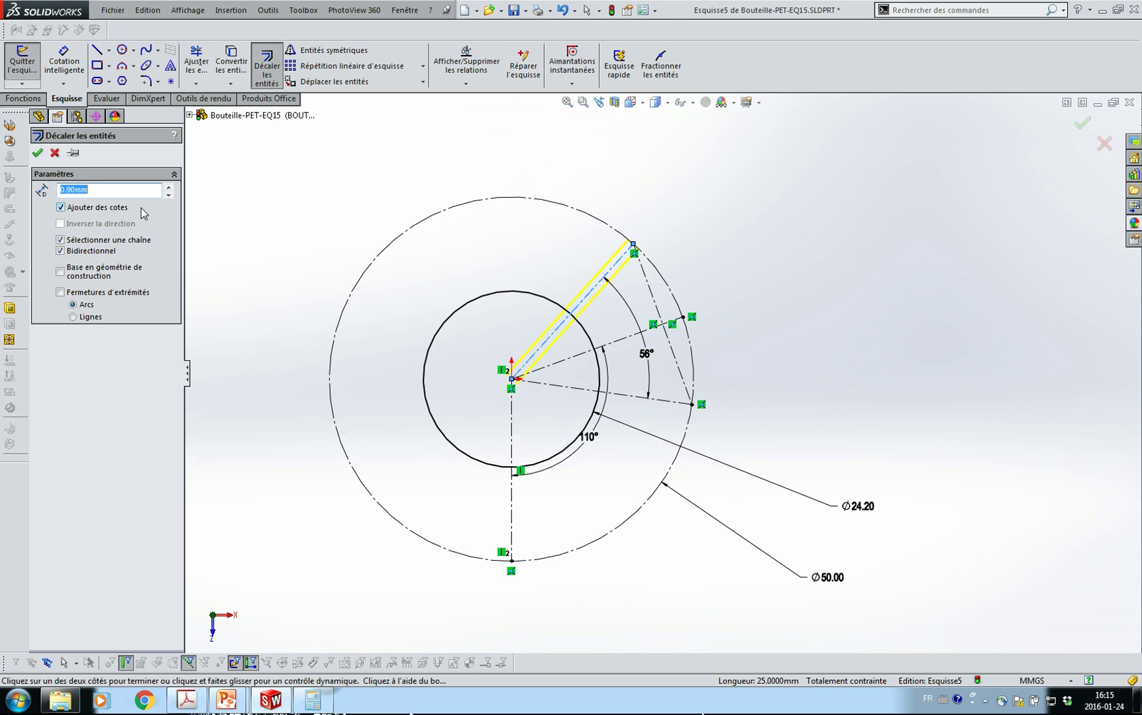
{"action": "left_click", "coordinate": [38, 154]}
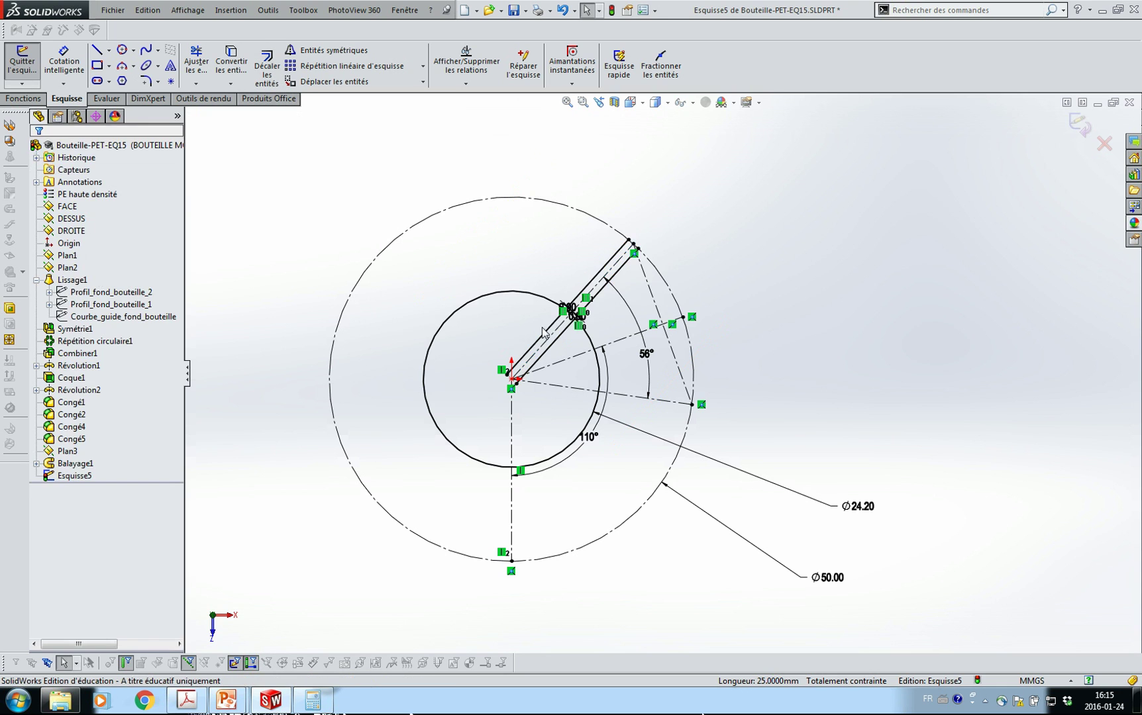
Convert the two offset lines to construction geometry.
{"action": "left_click", "coordinate": [564, 310]}
{"action": "left_click", "coordinate": [573, 314], "text": "ctrl"}
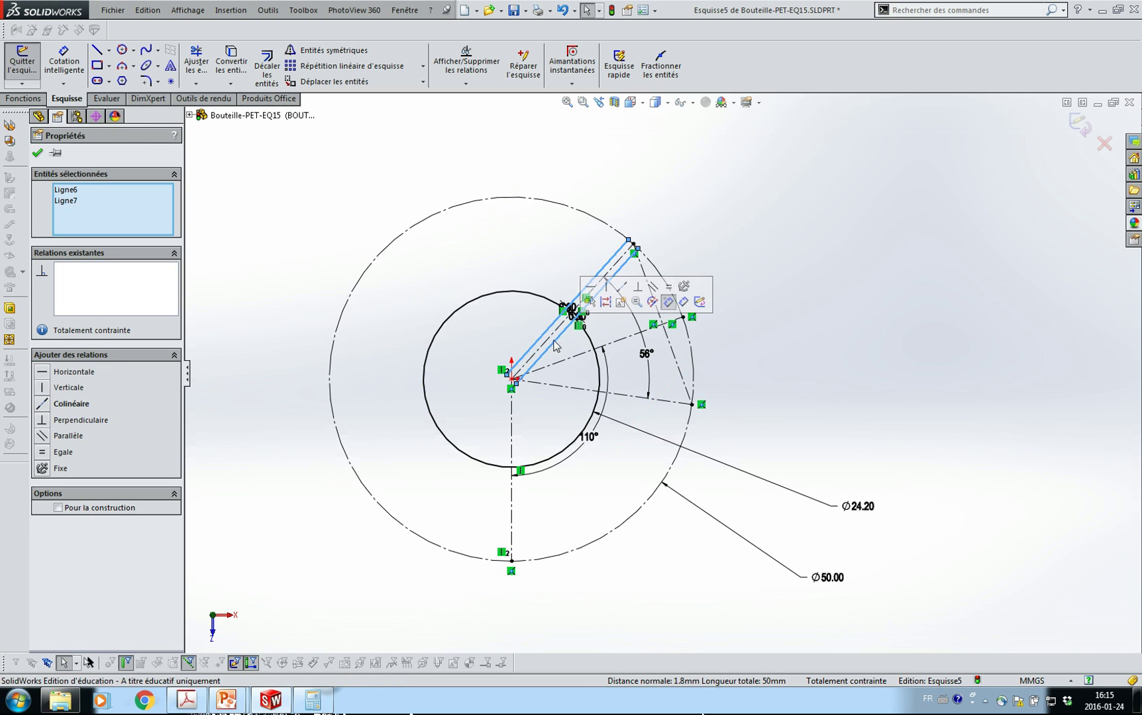
{"action": "left_click", "coordinate": [620, 302]}
Draw three connected lines from one offset line's inner-circle intersection to the outer circle, along a chord about 12.7 mm long, and back to the other intersection.
{"action": "key", "text": "z"}
{"action": "mouse_move", "coordinate": [502, 192]}
{"action": "left_mouse_down"}
{"action": "mouse_move", "coordinate": [611, 332]}
{"action": "mouse_move", "coordinate": [726, 386]}
{"action": "left_mouse_up"}
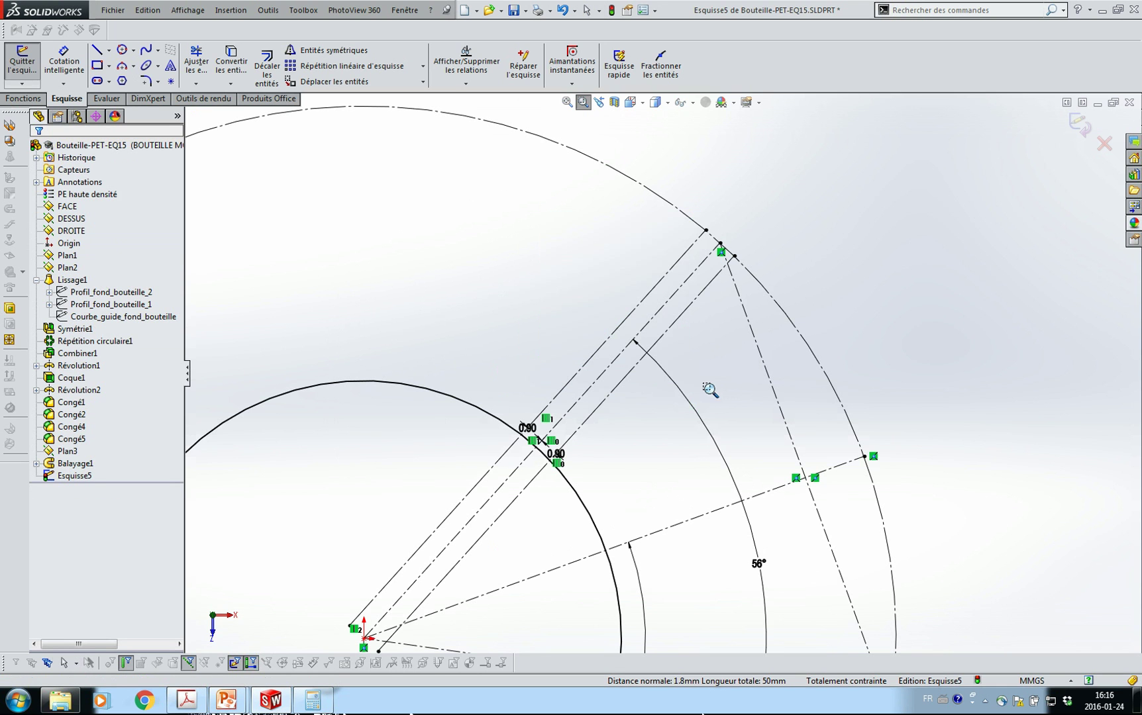
{"action": "key", "text": "Escape"}
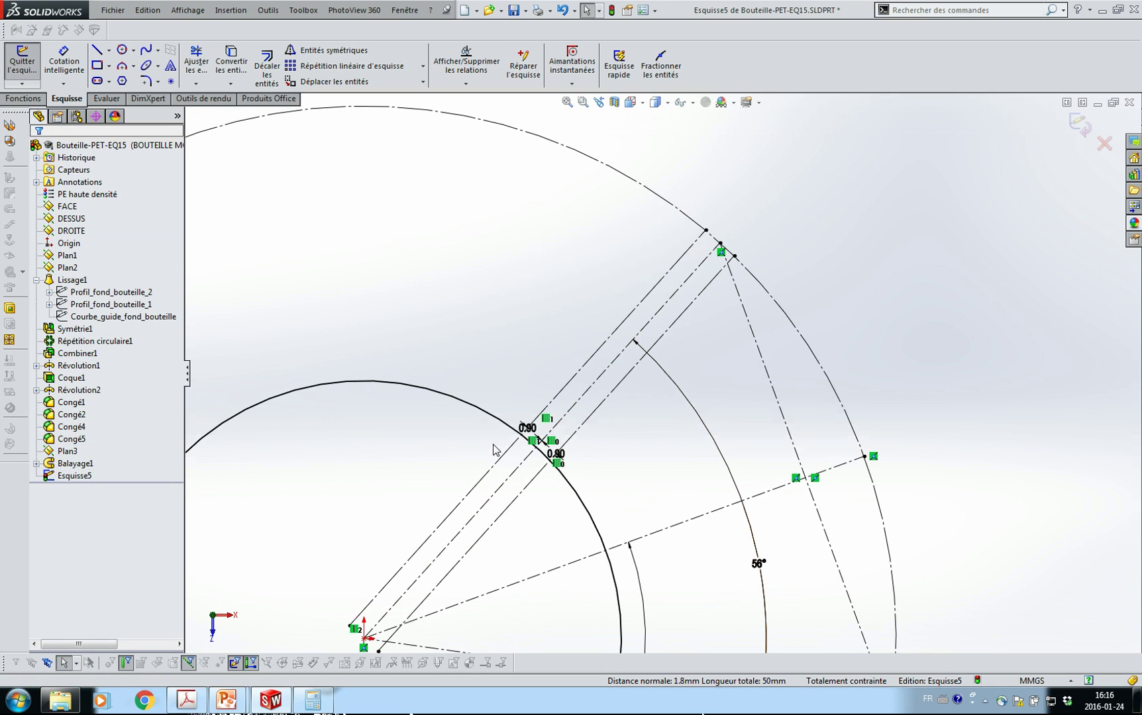
{"action": "key", "text": "l"}
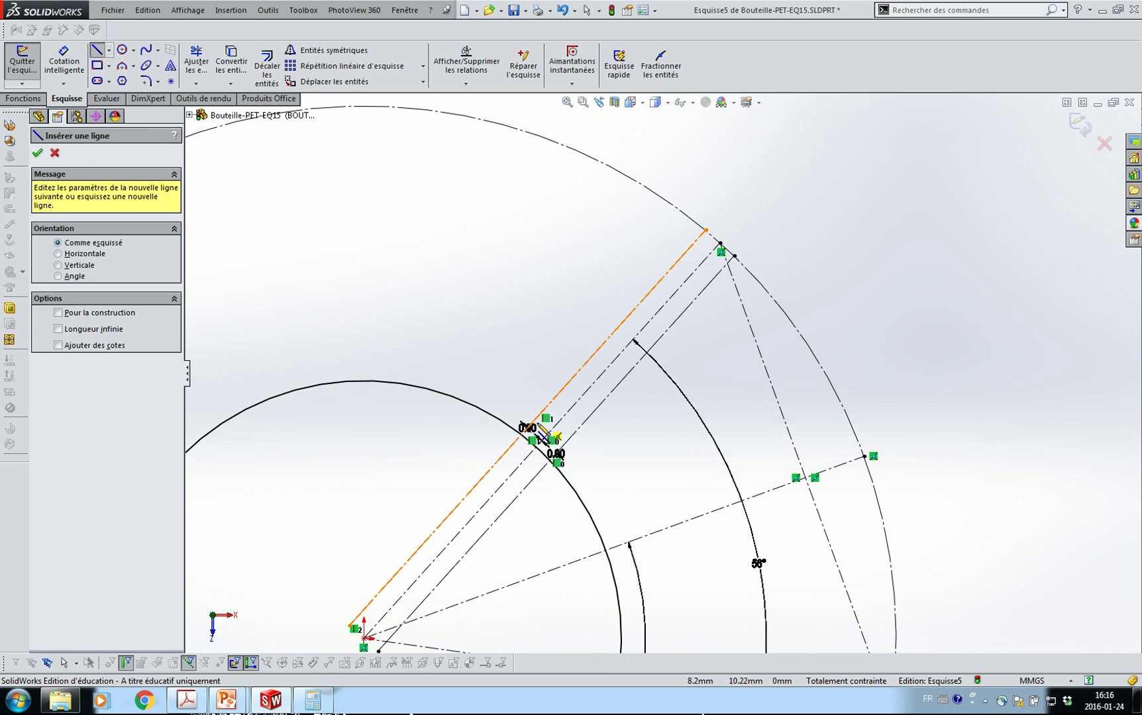
{"action": "left_click_drag", "start_coordinate": [526, 436], "coordinate": [583, 154]}
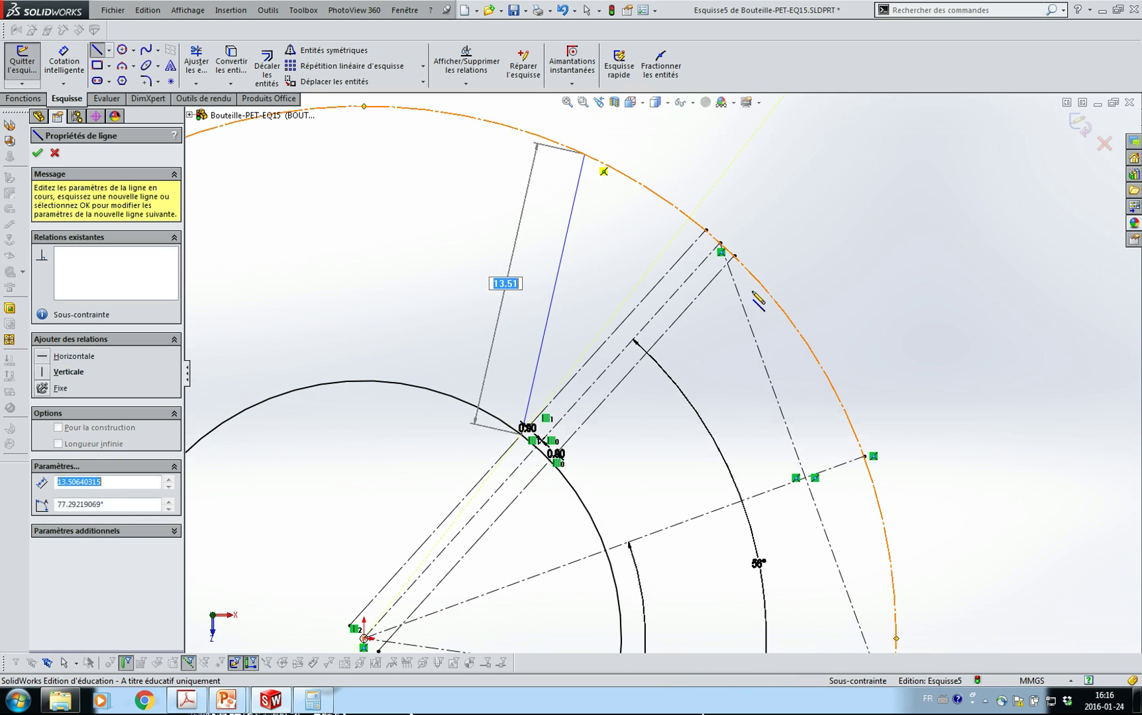
{"action": "left_click", "coordinate": [795, 325]}
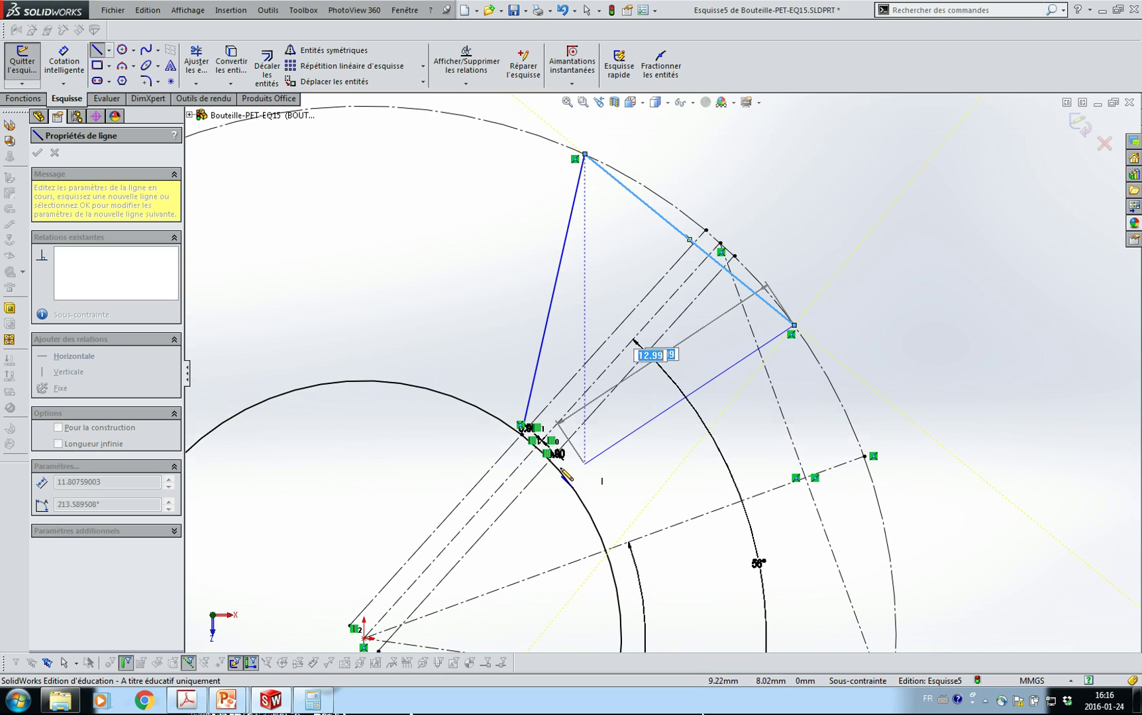
{"action": "left_click", "coordinate": [561, 456]}
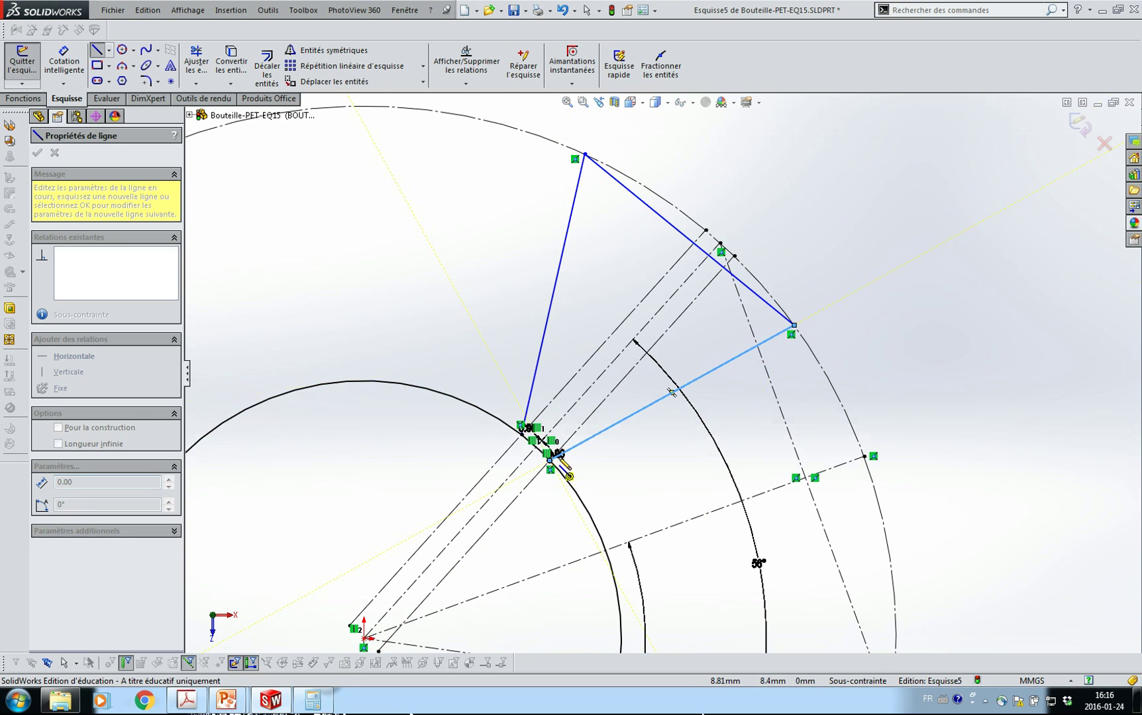
{"action": "key", "text": "Escape"}
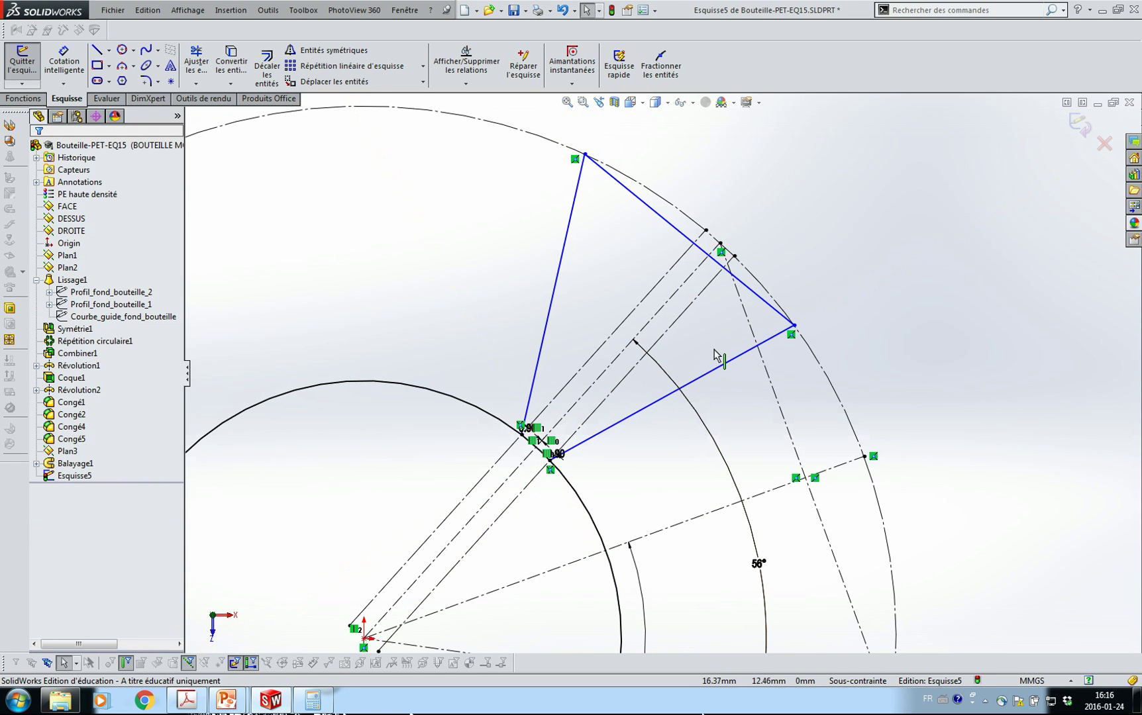
Make the midpoint of the new outer chord coincident with the construction line centred between the offset lines.
{"action": "left_click", "coordinate": [657, 214]}
{"action": "right_click", "coordinate": [658, 214]}
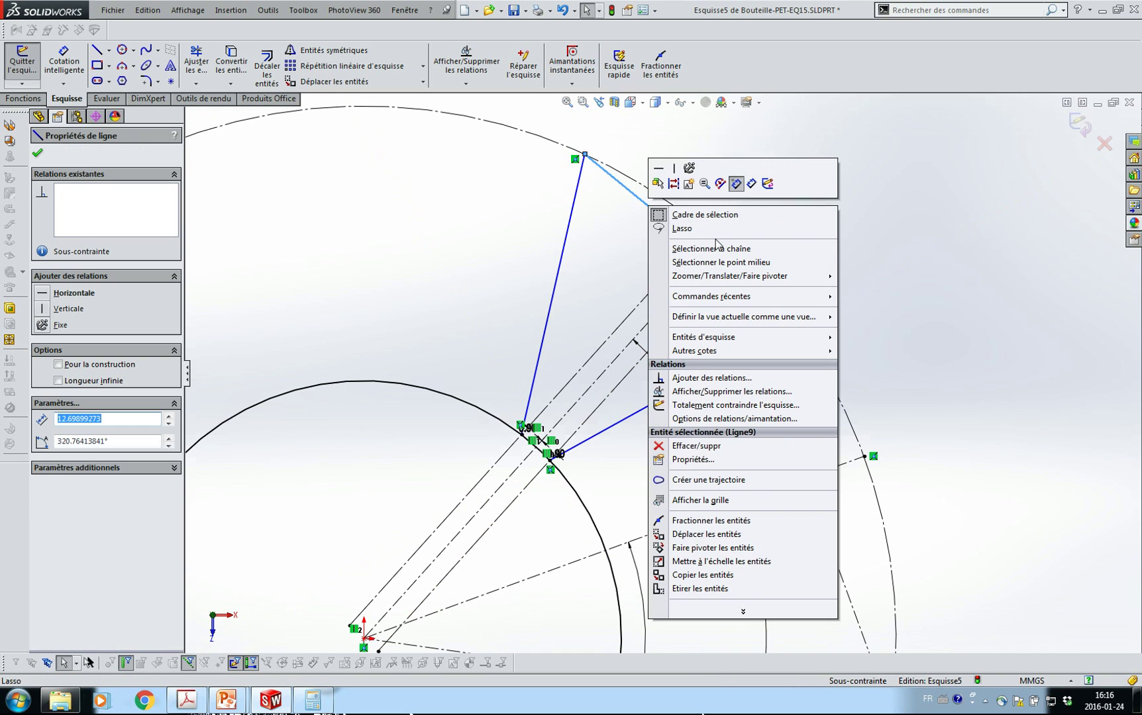
{"action": "left_click", "coordinate": [721, 263]}
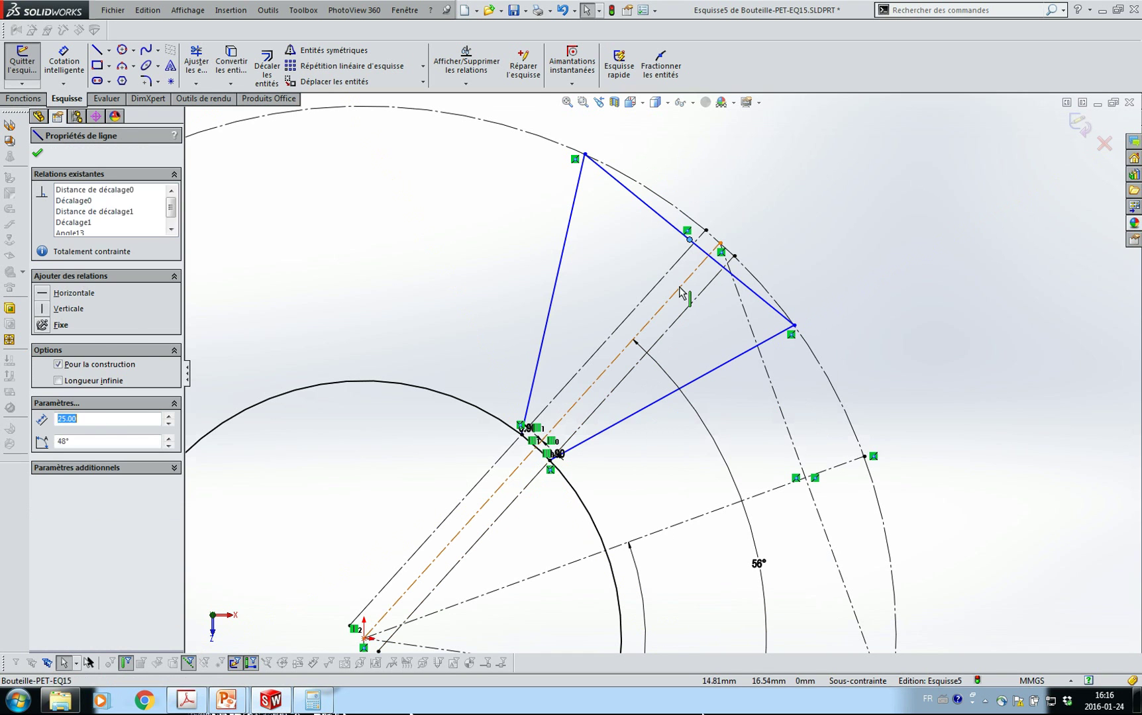
{"action": "left_click", "coordinate": [681, 288], "text": "ctrl"}
{"action": "left_click", "coordinate": [732, 230]}
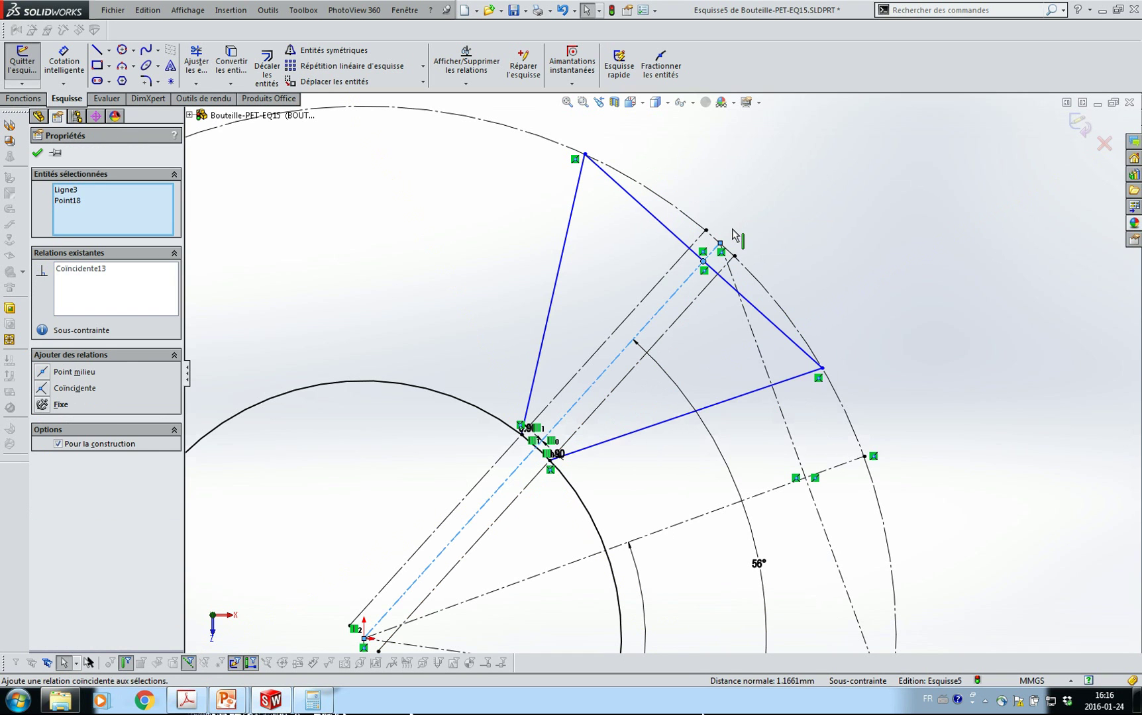
{"action": "left_click", "coordinate": [809, 250]}
Dimension the angle between the profile's two slanted side lines and set it to 58°.
{"action": "key", "text": "s"}
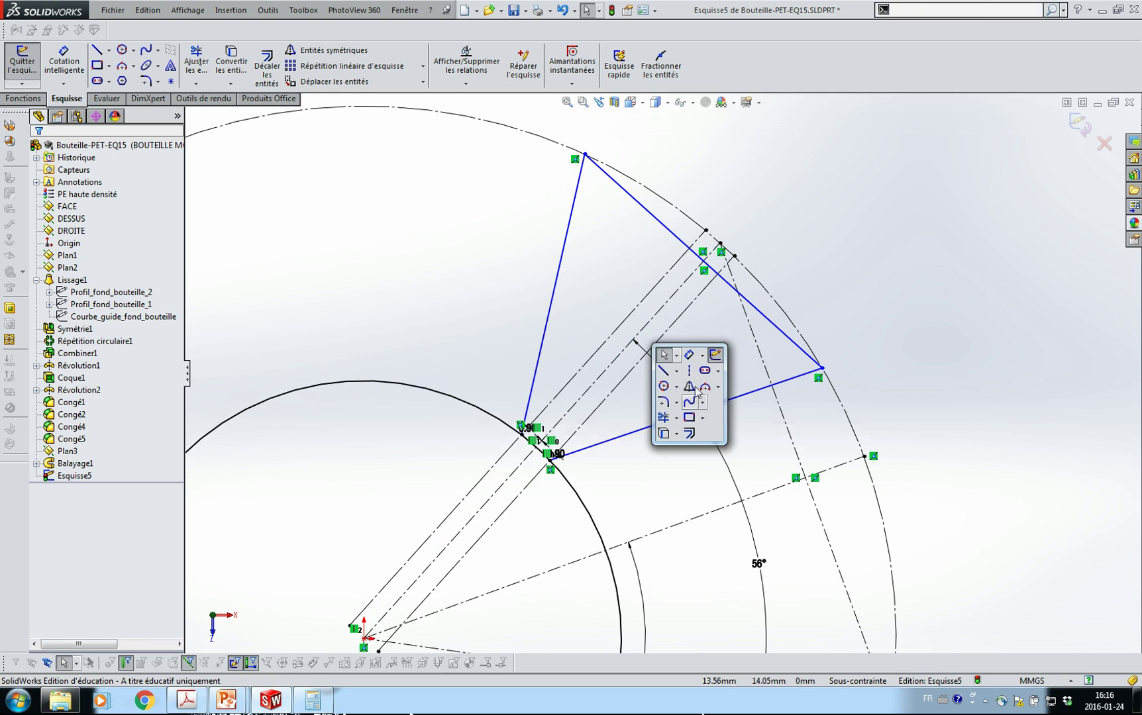
{"action": "left_click", "coordinate": [690, 355]}
{"action": "left_click", "coordinate": [722, 401]}
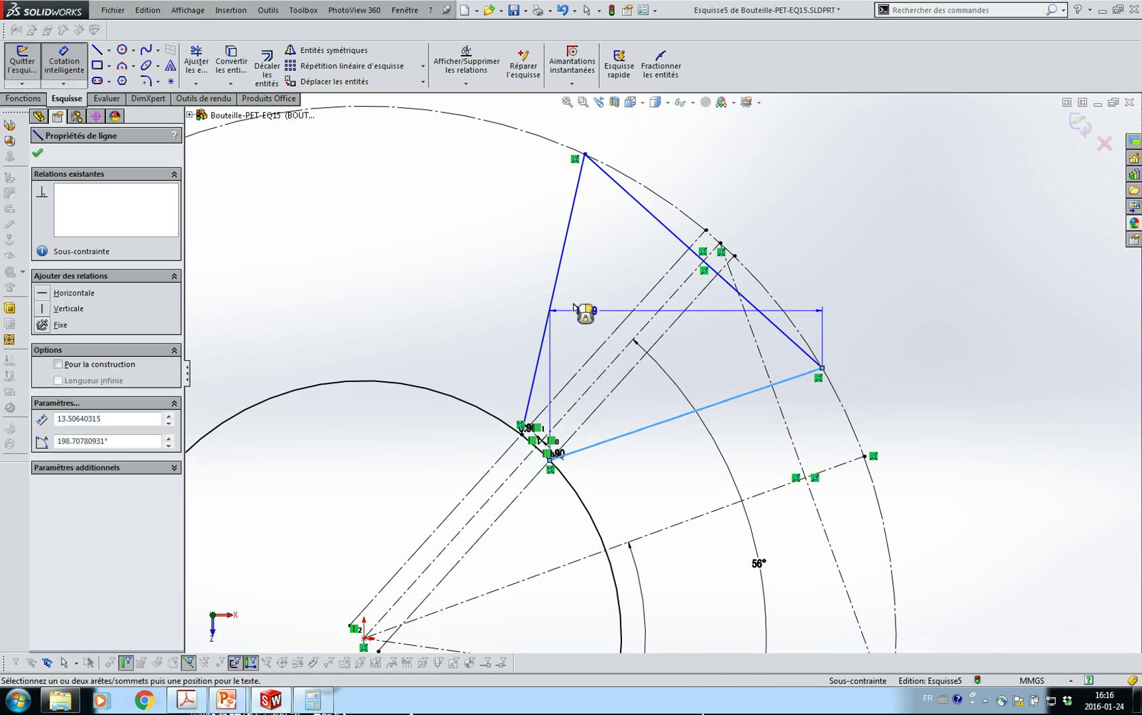
{"action": "left_click", "coordinate": [555, 292]}
{"action": "left_click", "coordinate": [784, 211]}
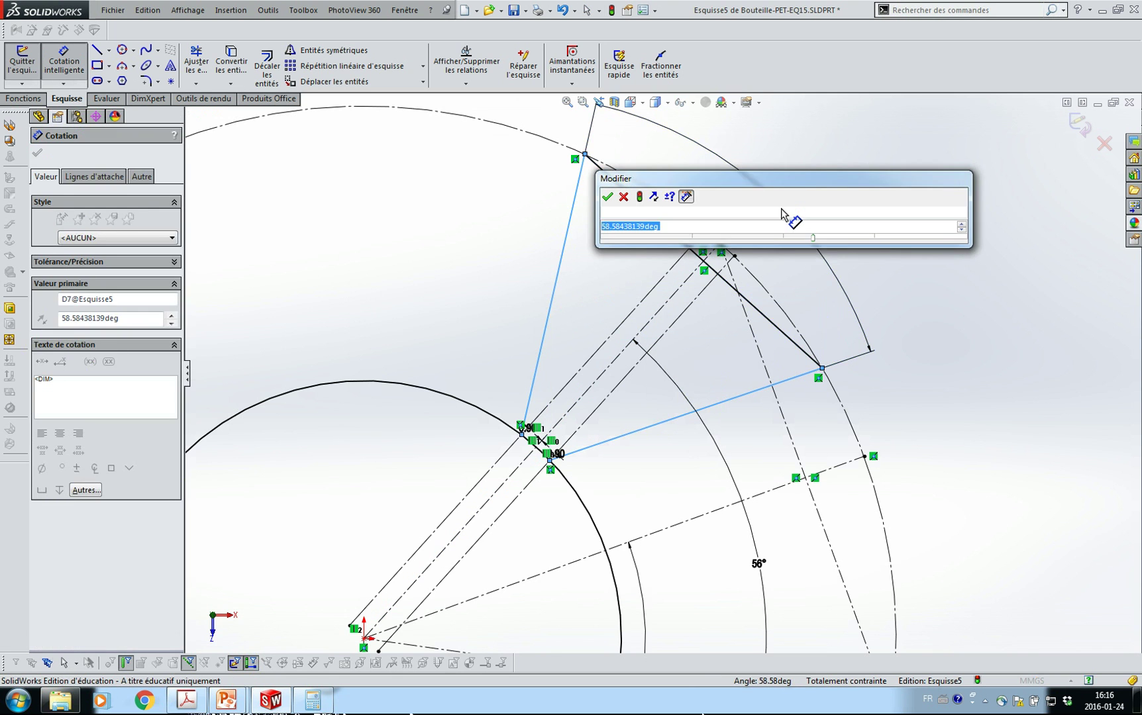
{"action": "type", "text": "58"}
{"action": "key", "text": "Return"}
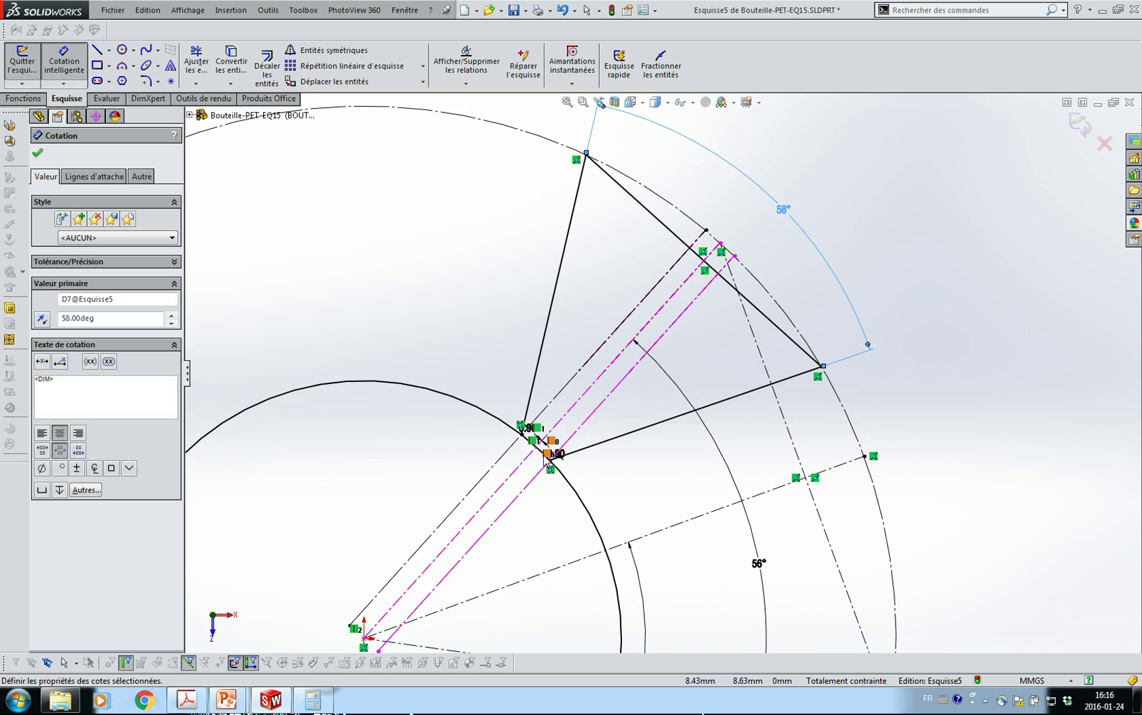
Move the inner circle's diameter dimension to outside the outer circle, beyond the wedge profile.
{"action": "key", "text": "z"}
{"action": "key", "text": "z"}
{"action": "key", "text": "z"}
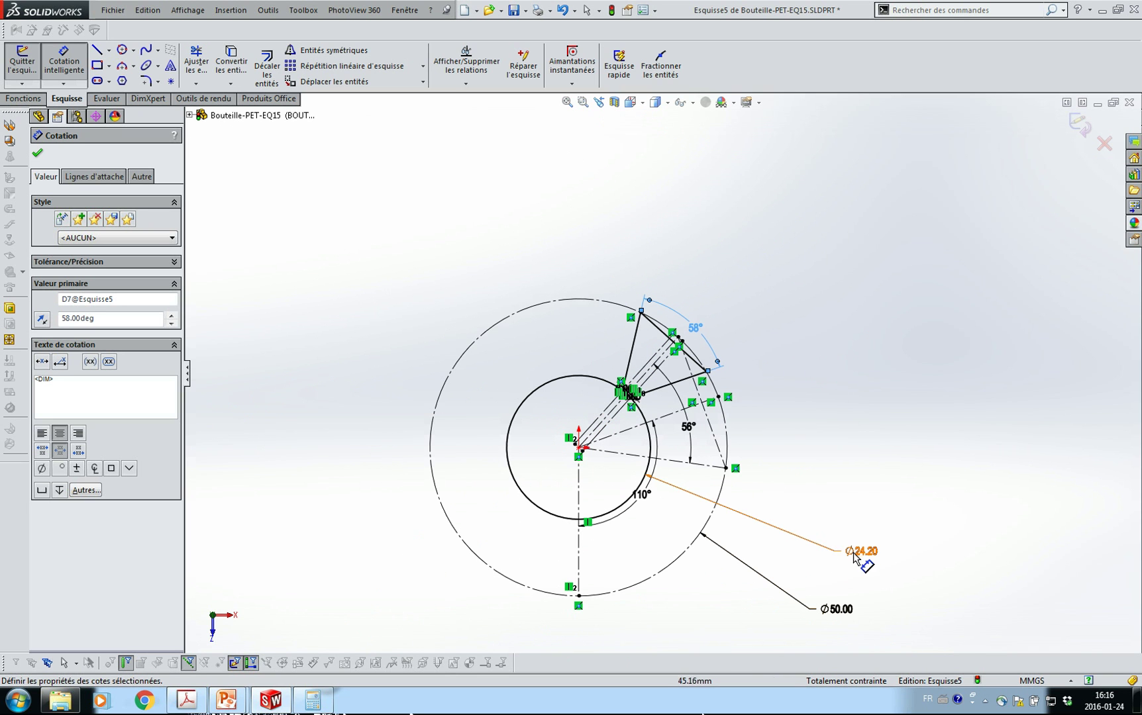
{"action": "mouse_move", "coordinate": [870, 558]}
{"action": "left_mouse_down"}
{"action": "mouse_move", "coordinate": [887, 387]}
{"action": "mouse_move", "coordinate": [867, 281]}
{"action": "mouse_move", "coordinate": [832, 216]}
{"action": "left_mouse_up"}
Trim the portions of the inner circle outside the two offset lines and undo the last trim.
{"action": "scroll", "coordinate": [700, 382], "scroll_direction": "down", "scroll_amount": 6}
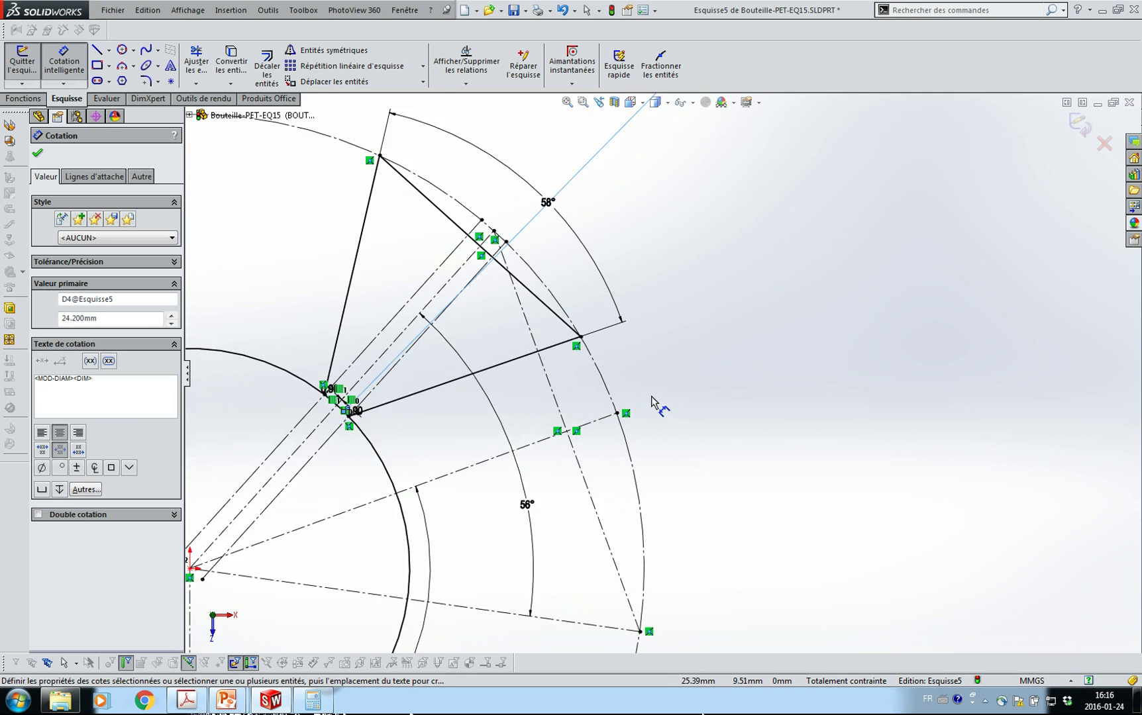
{"action": "scroll", "coordinate": [395, 462], "scroll_direction": "up", "scroll_amount": 3}
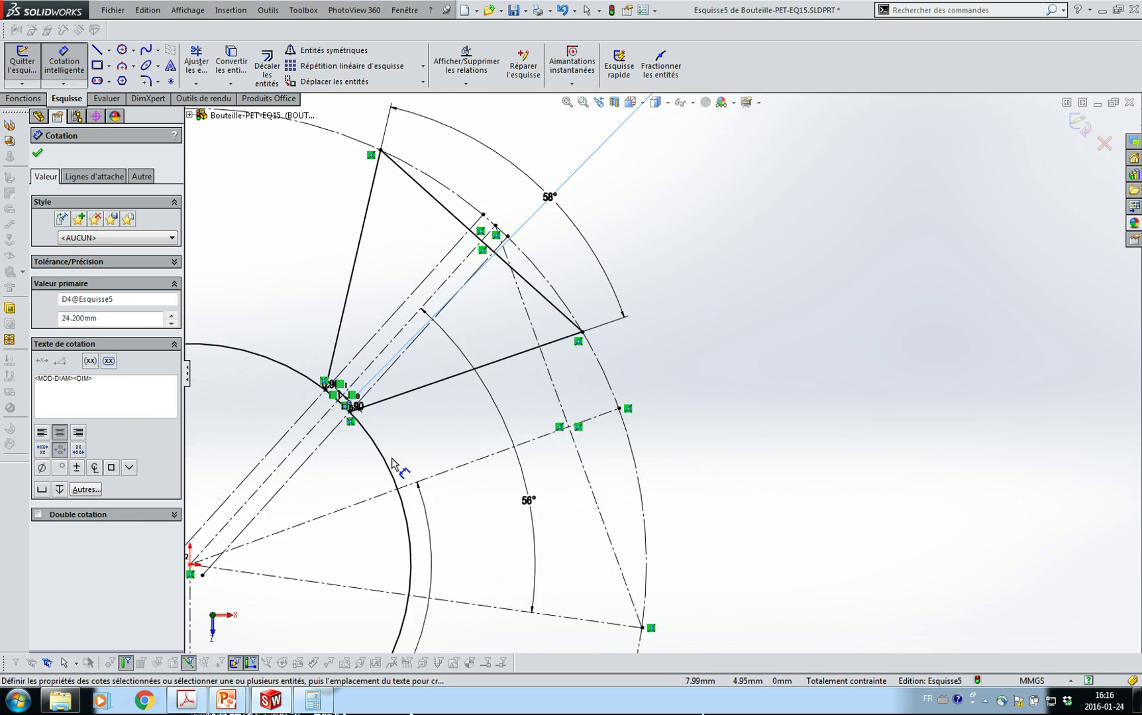
{"action": "key", "text": "s"}
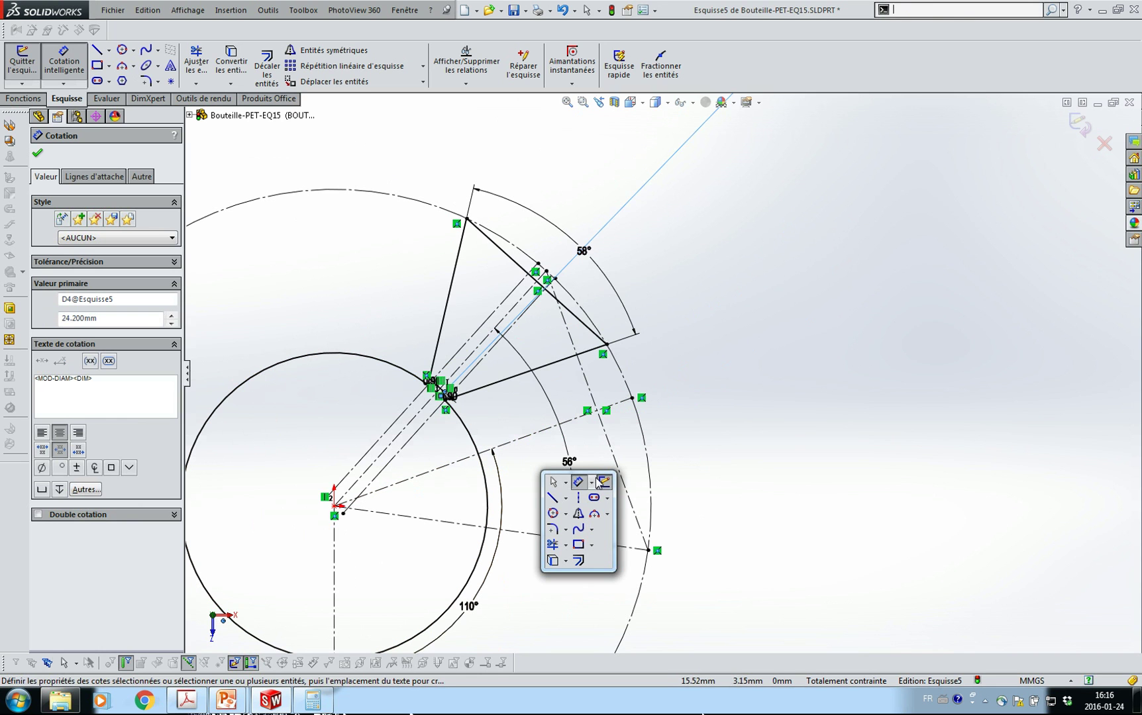
{"action": "left_click", "coordinate": [560, 533]}
{"action": "mouse_move", "coordinate": [337, 397]}
{"action": "left_mouse_down"}
{"action": "mouse_move", "coordinate": [365, 339]}
{"action": "mouse_move", "coordinate": [448, 439]}
{"action": "mouse_move", "coordinate": [492, 430]}
{"action": "mouse_move", "coordinate": [449, 445]}
{"action": "mouse_move", "coordinate": [462, 506]}
{"action": "mouse_move", "coordinate": [492, 509]}
{"action": "mouse_move", "coordinate": [465, 543]}
{"action": "mouse_move", "coordinate": [478, 551]}
{"action": "left_mouse_up"}
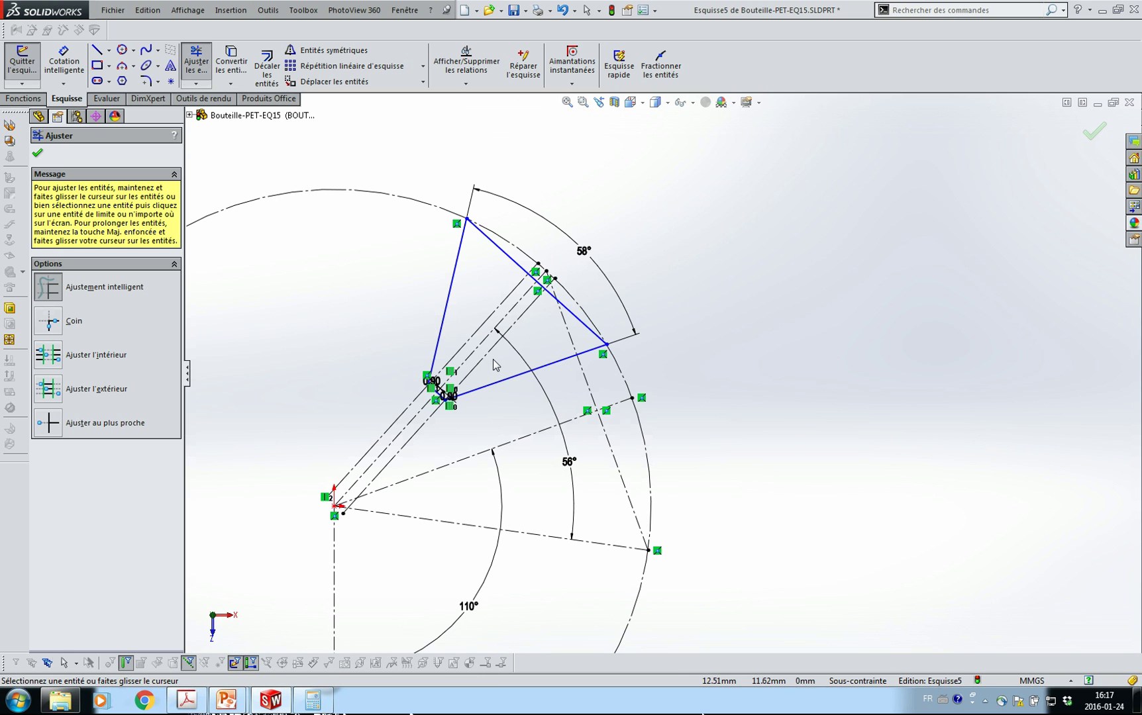
{"action": "key", "text": "Escape"}
{"action": "key", "text": "ctrl+z"}
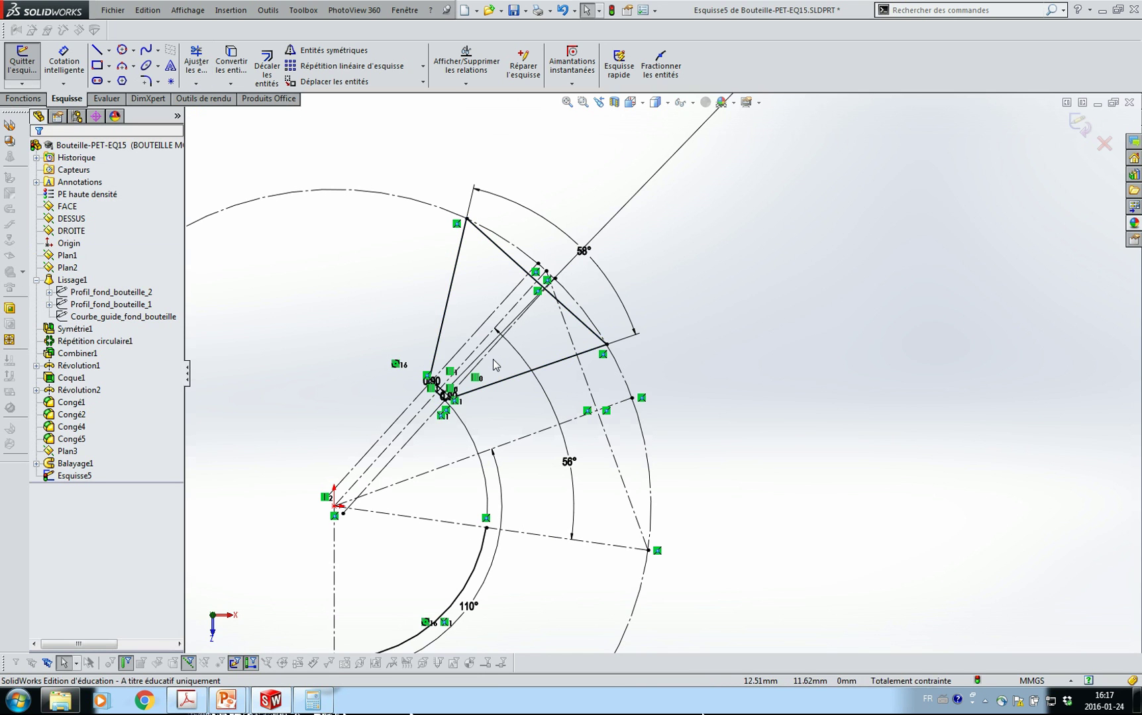
Trim away the remaining inner-circle arcs, leaving only the short arc between the two offset lines.
{"action": "scroll", "coordinate": [608, 297], "scroll_direction": "down", "scroll_amount": 3}
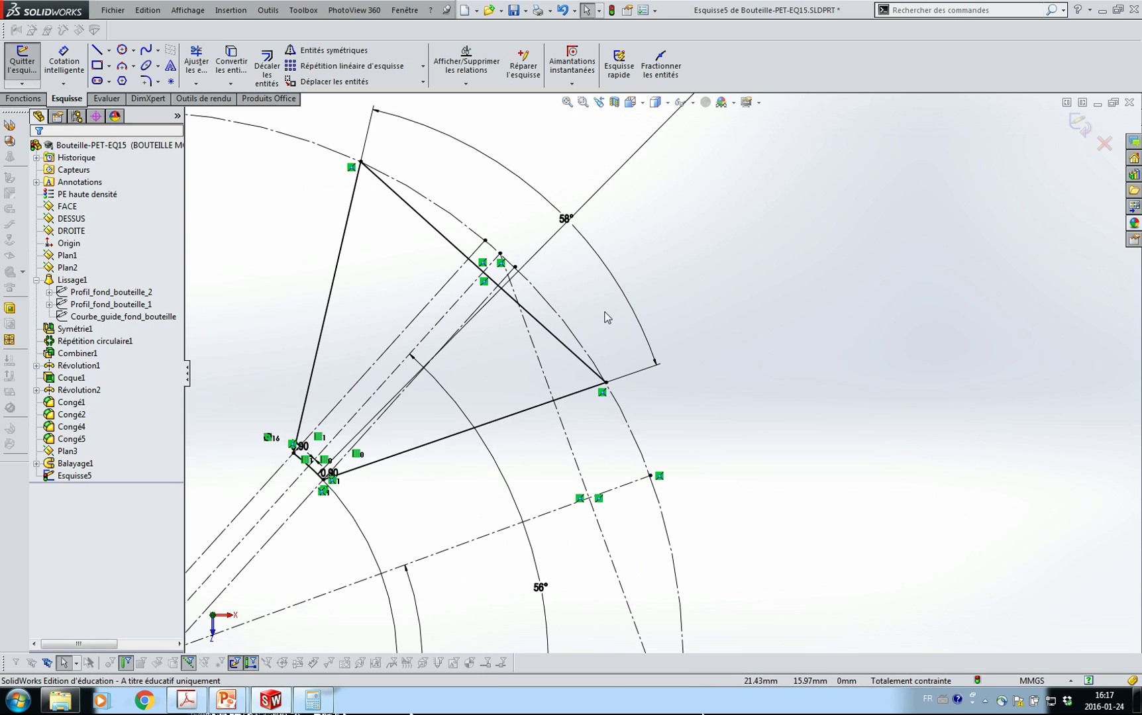
{"action": "scroll", "coordinate": [659, 247], "scroll_direction": "up", "scroll_amount": 2}
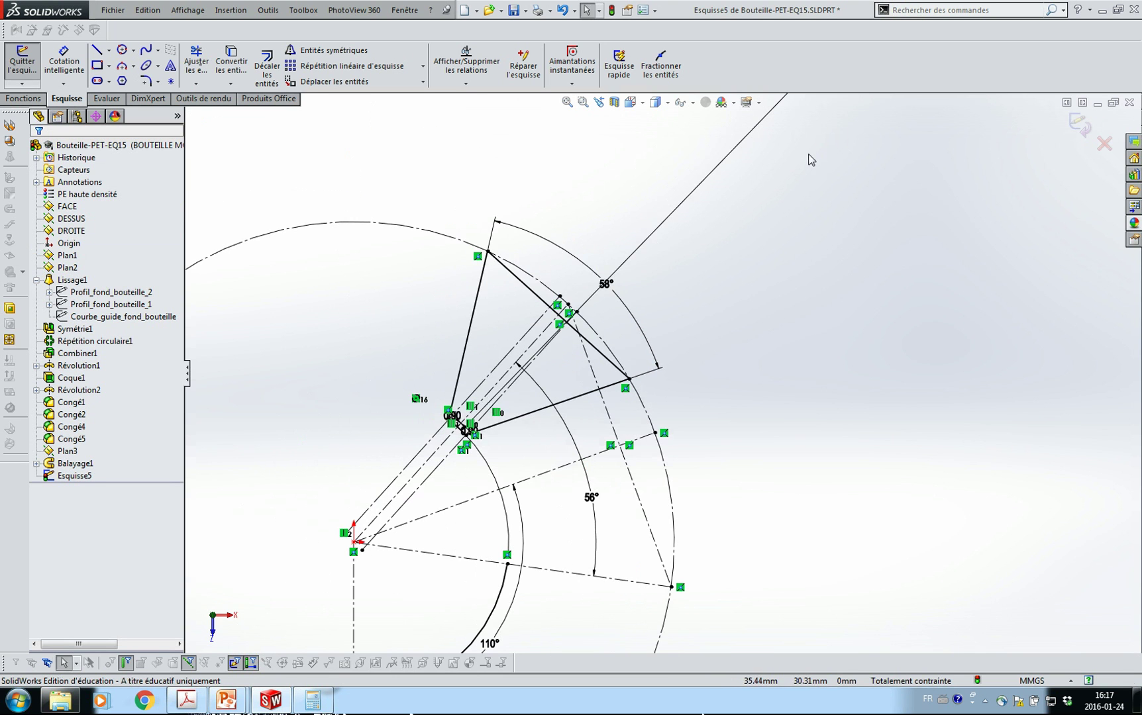
{"action": "scroll", "coordinate": [805, 154], "scroll_direction": "up", "scroll_amount": 2}
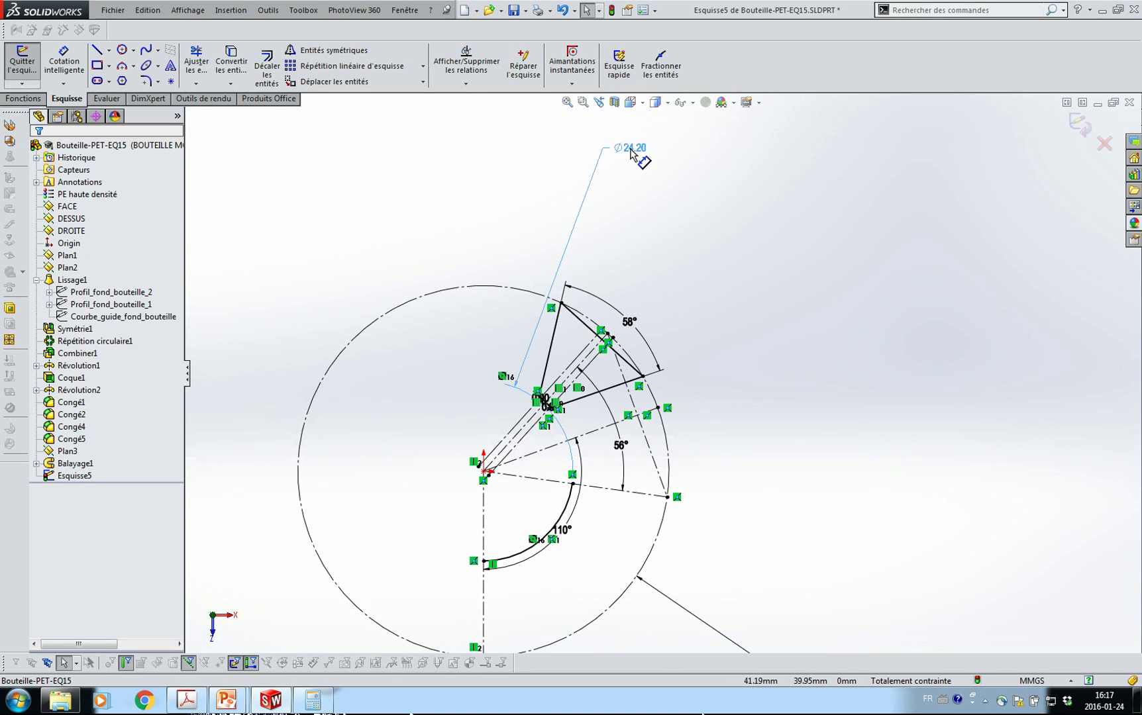
{"action": "left_click", "coordinate": [640, 156]}
{"action": "scroll", "coordinate": [590, 424], "scroll_direction": "down", "scroll_amount": 3}
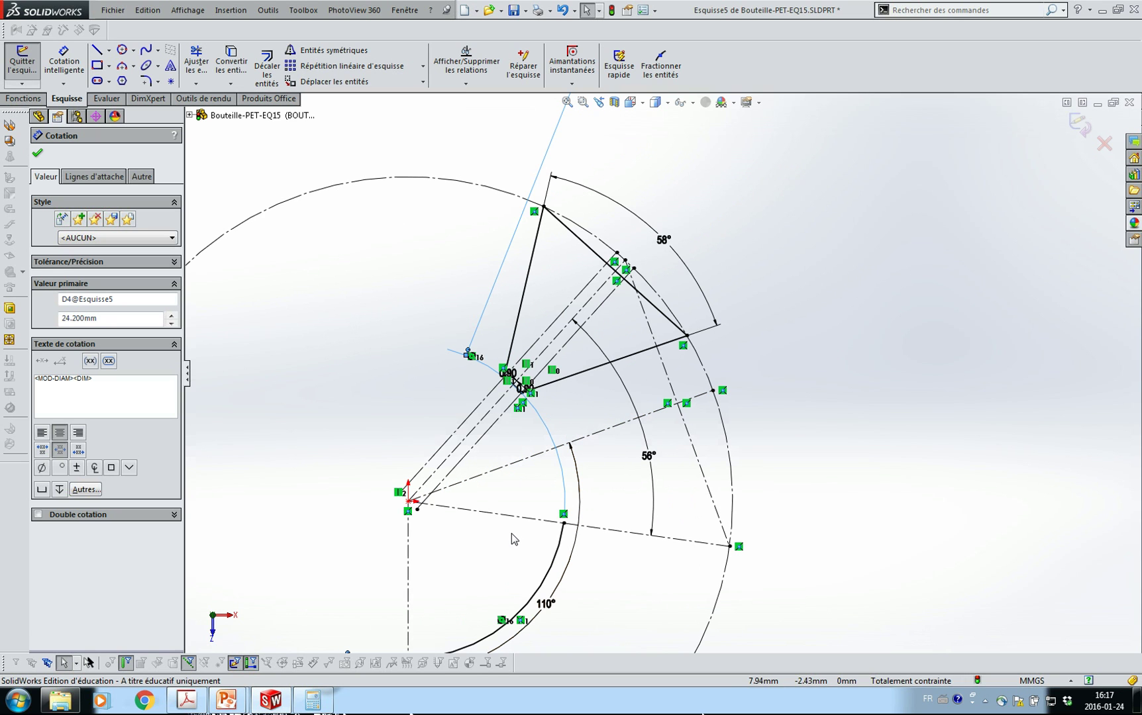
{"action": "key", "text": "s"}
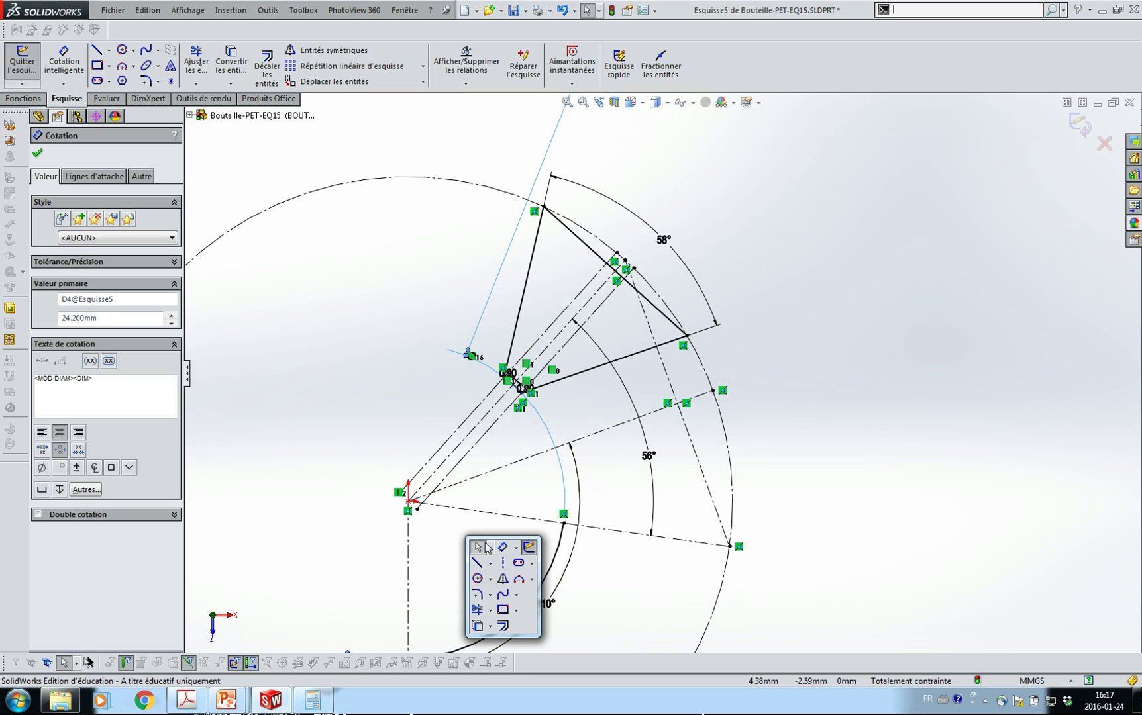
{"action": "left_click", "coordinate": [535, 548]}
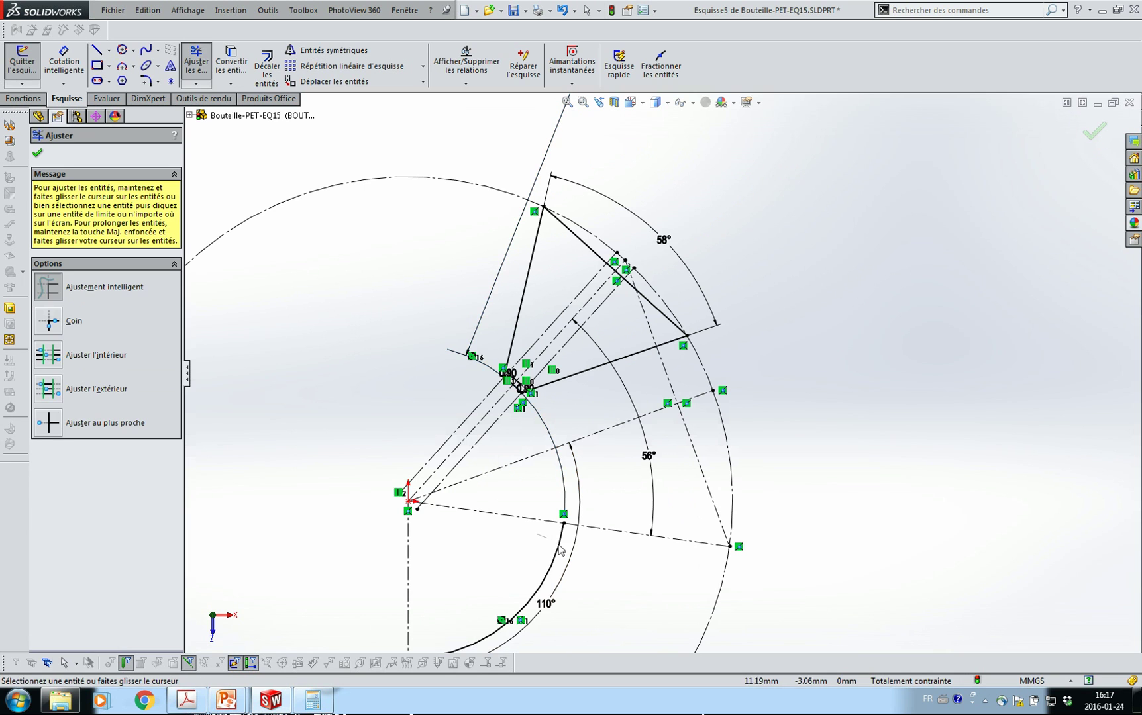
{"action": "left_click_drag", "start_coordinate": [556, 543], "coordinate": [562, 545]}
{"action": "scroll", "coordinate": [539, 372], "scroll_direction": "down", "scroll_amount": 7}
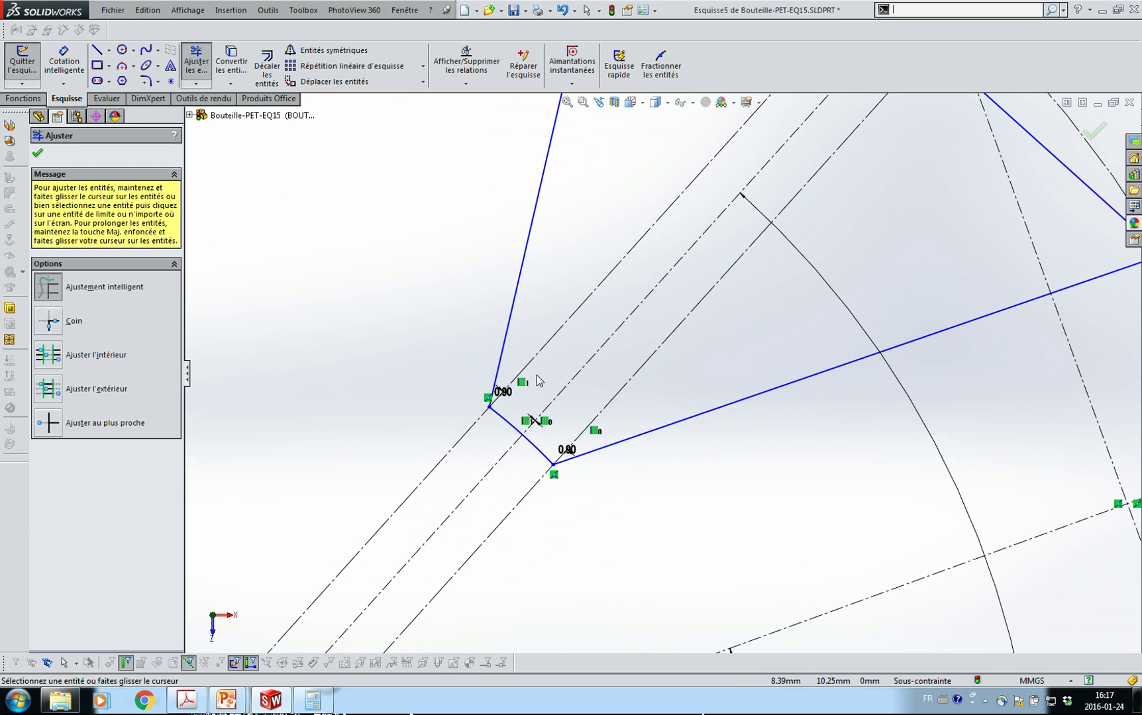
Add a radius dimension of 12.10 mm to the short inner arc of the profile.
{"action": "key", "text": "s"}
{"action": "left_click", "coordinate": [574, 388]}
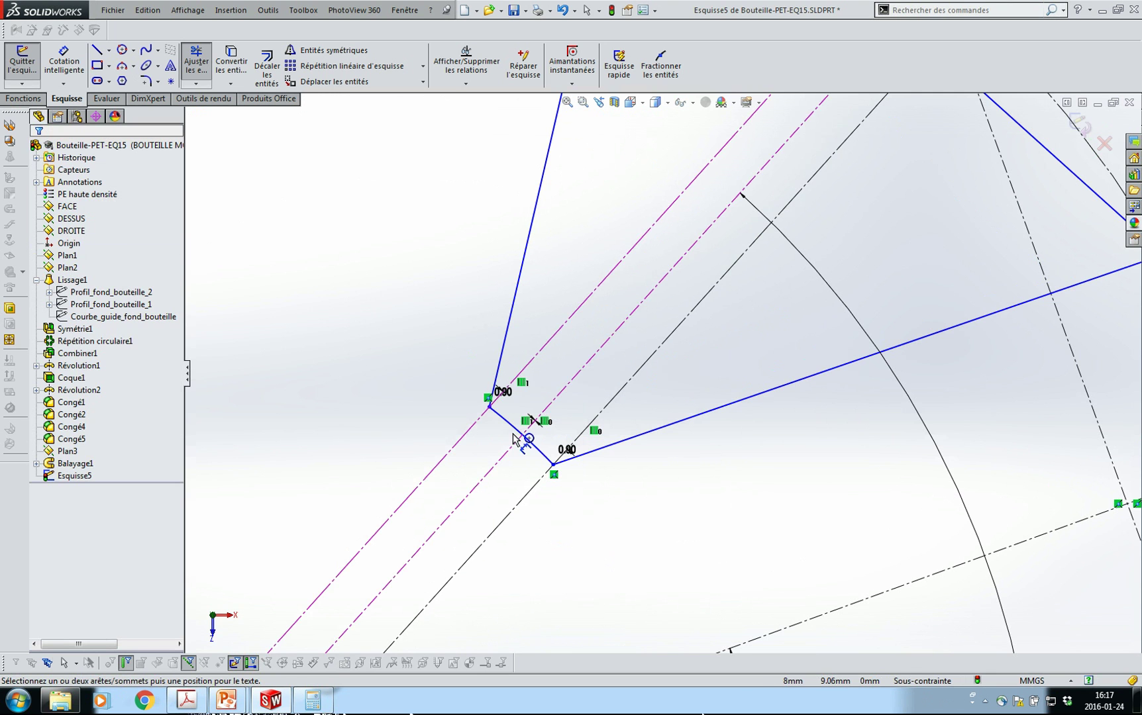
{"action": "left_click", "coordinate": [520, 435]}
{"action": "left_click", "coordinate": [375, 411]}
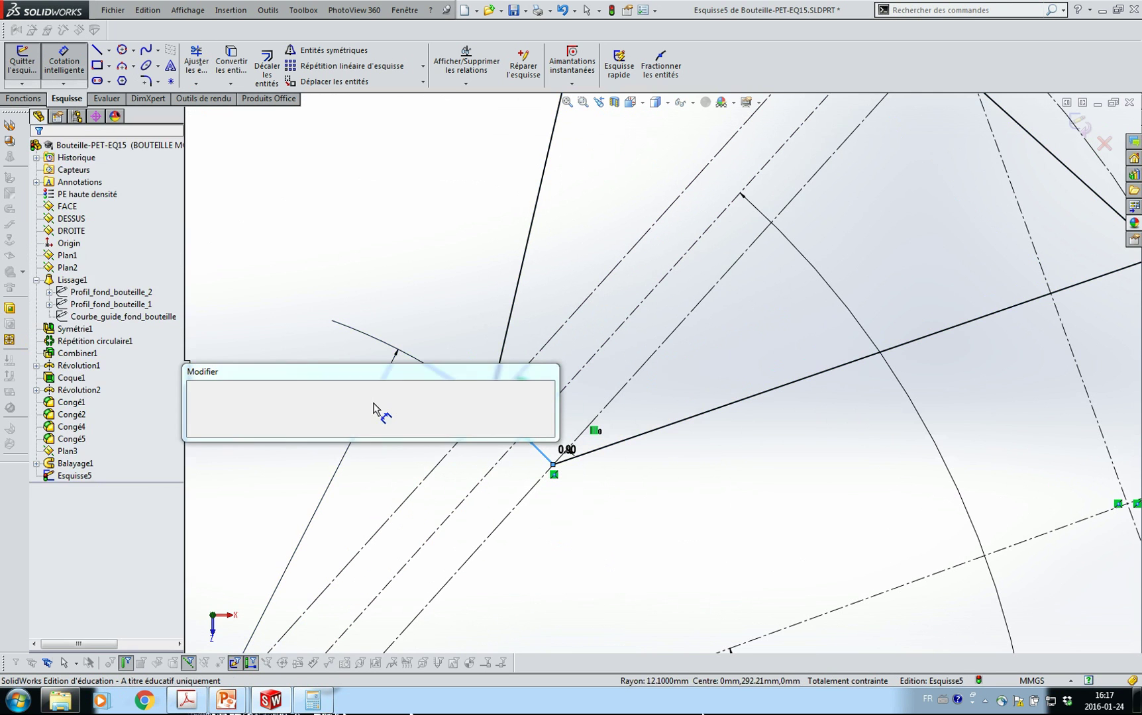
{"action": "left_click", "coordinate": [193, 390]}
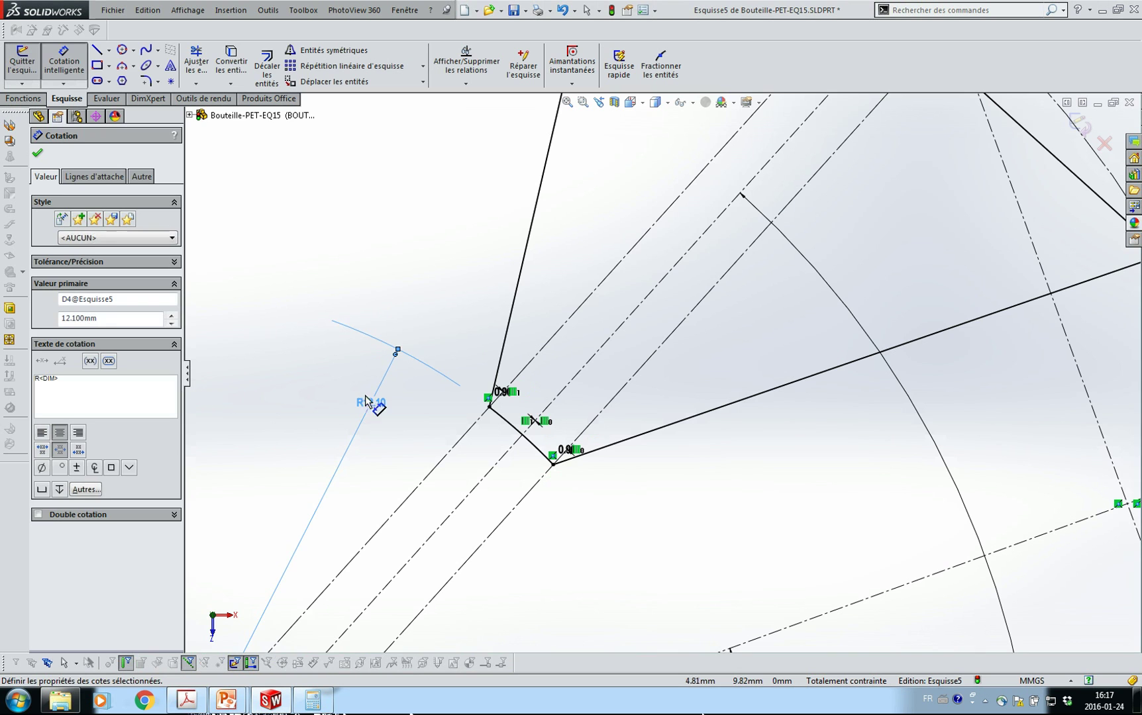
{"action": "key", "text": "Escape"}
Mirror the profile's three lines and short inner arc about the construction line bisecting the 56° angle, keeping the originals.
{"action": "scroll", "coordinate": [424, 392], "scroll_direction": "up", "scroll_amount": 2}
{"action": "scroll", "coordinate": [655, 415], "scroll_direction": "up", "scroll_amount": 4}
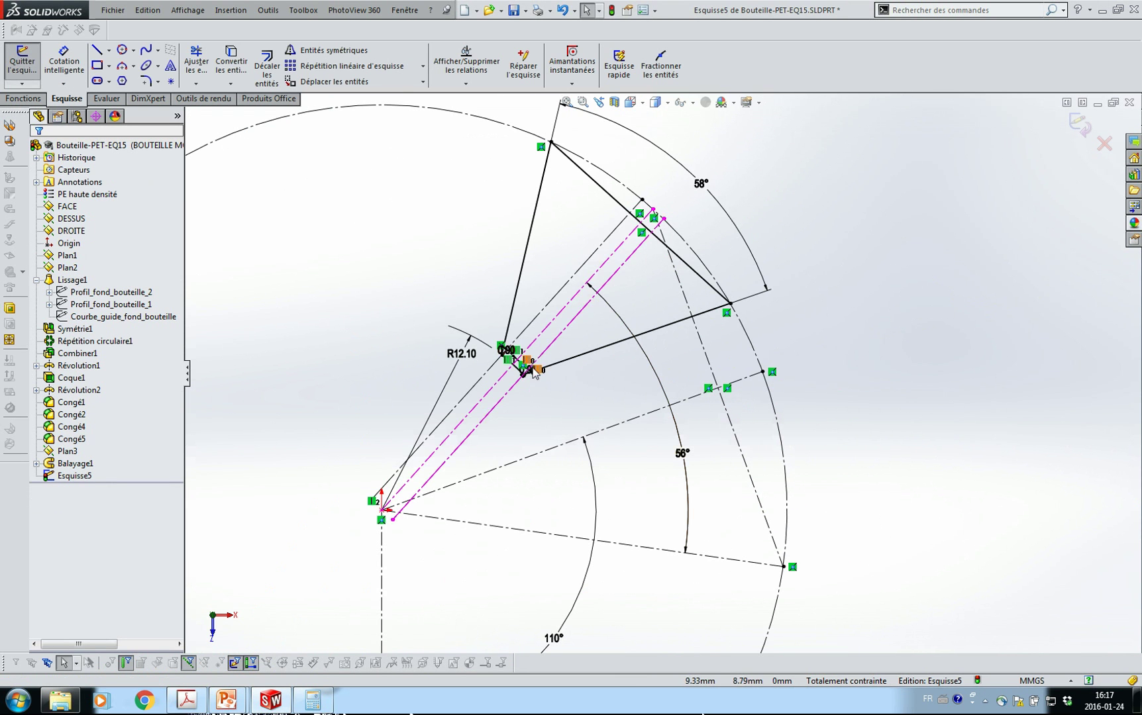
{"action": "scroll", "coordinate": [667, 363], "scroll_direction": "up", "scroll_amount": 2}
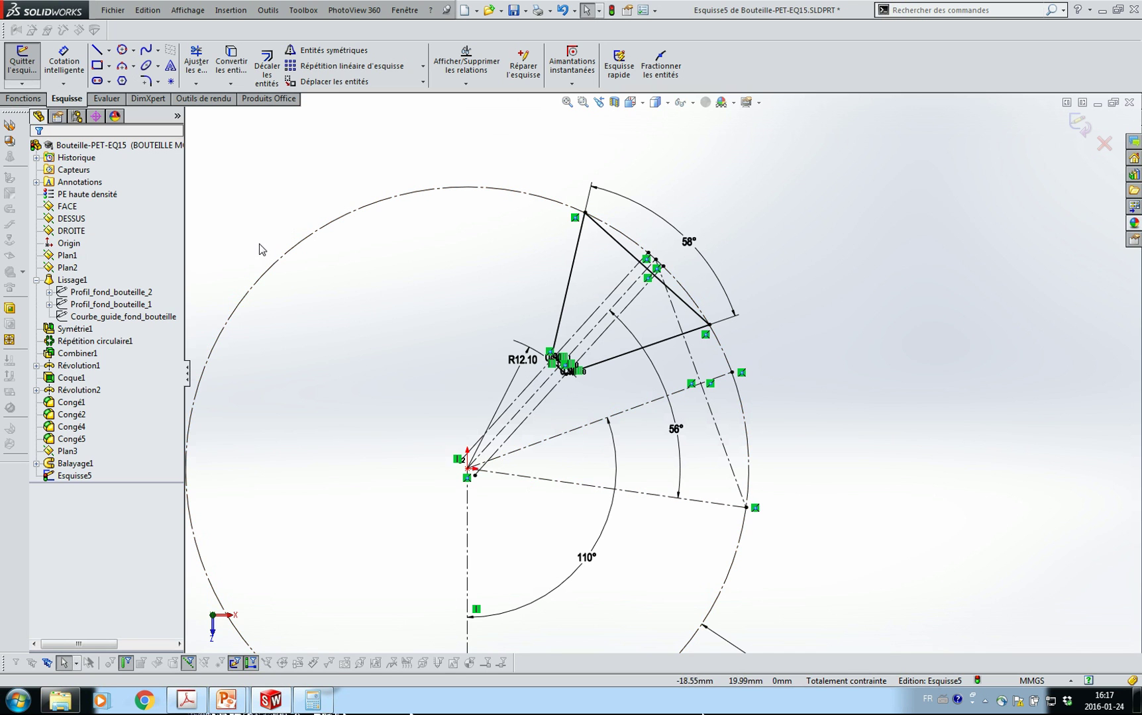
{"action": "left_click", "coordinate": [303, 53]}
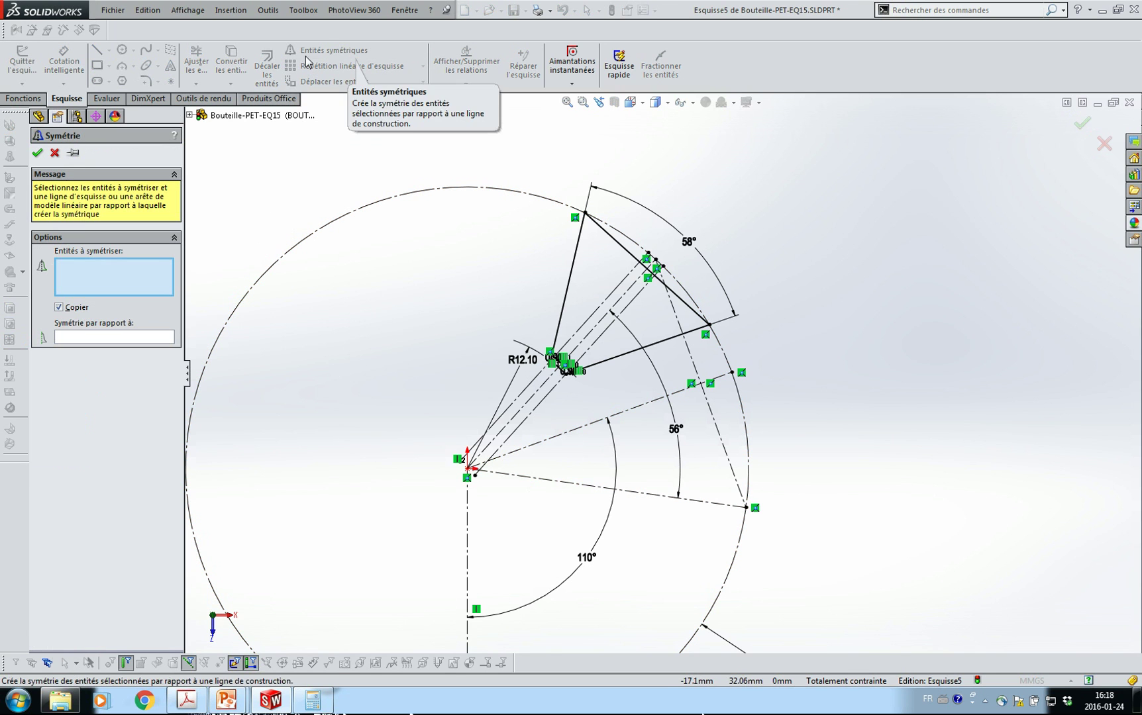
{"action": "left_click", "coordinate": [571, 285]}
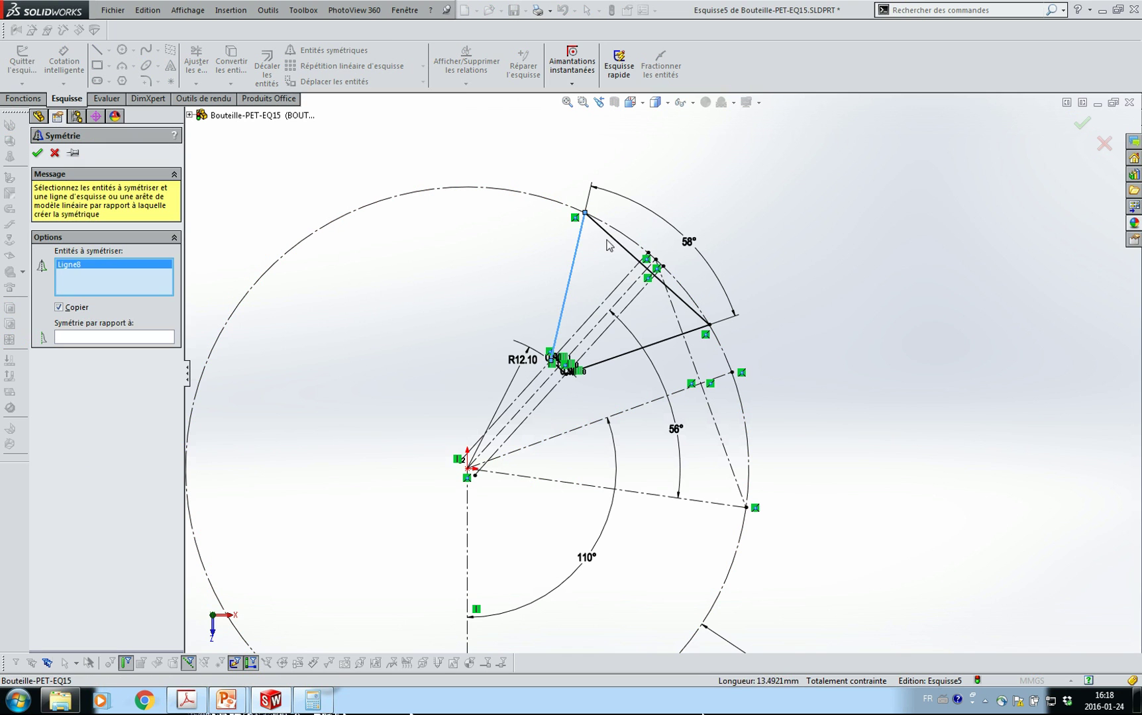
{"action": "left_click", "coordinate": [621, 244]}
{"action": "left_click", "coordinate": [653, 345]}
{"action": "scroll", "coordinate": [558, 373], "scroll_direction": "down", "scroll_amount": 3}
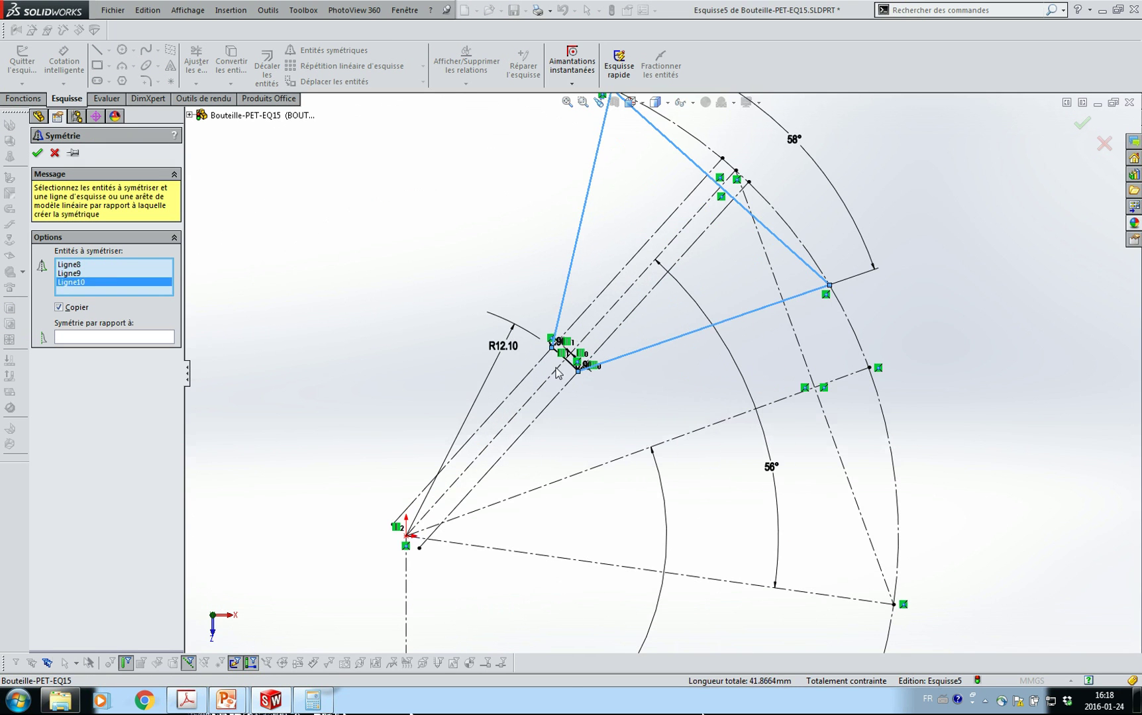
{"action": "left_click", "coordinate": [580, 370]}
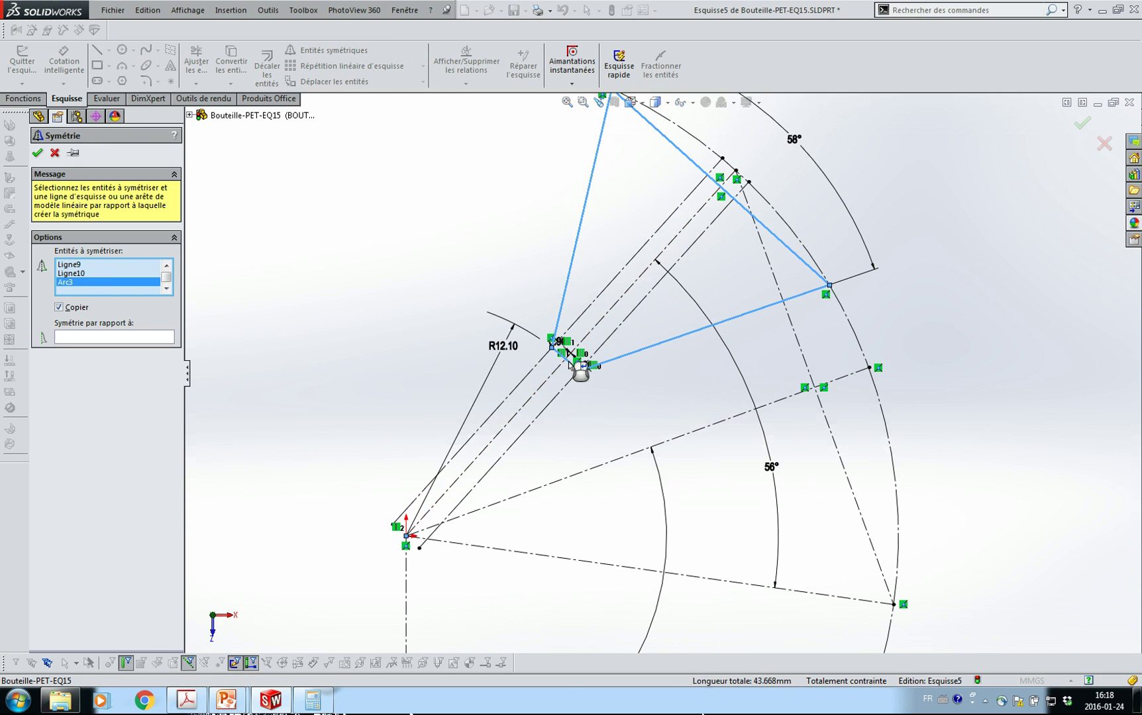
{"action": "left_click", "coordinate": [143, 338]}
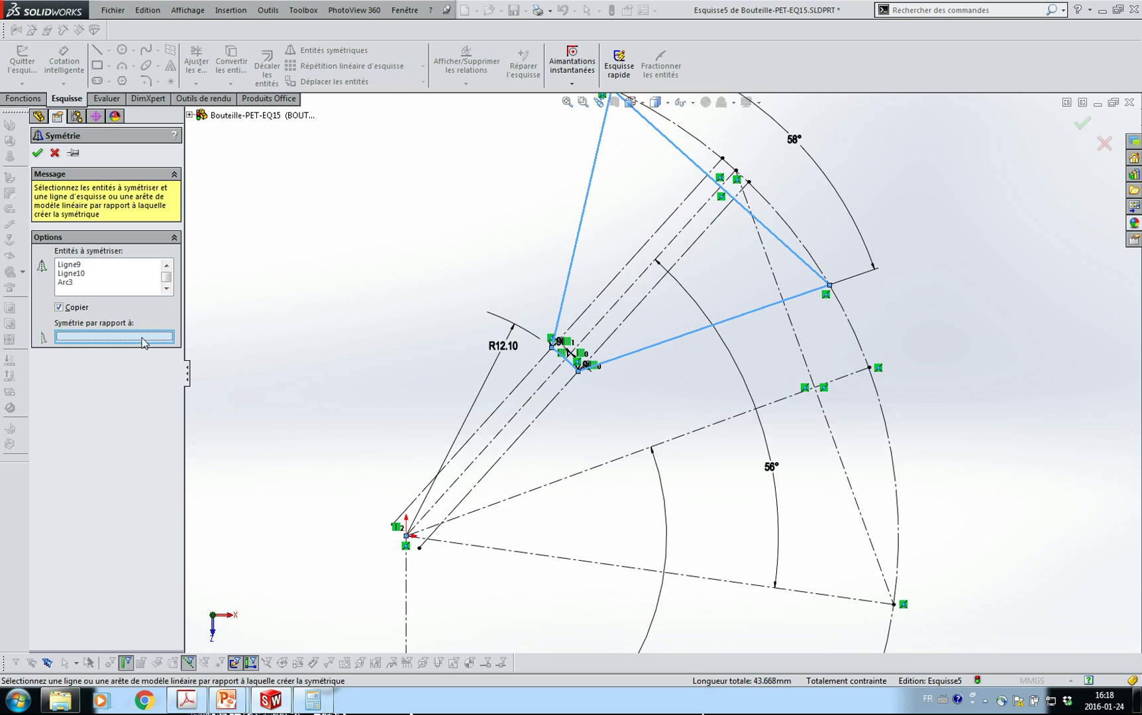
{"action": "left_click", "coordinate": [582, 477]}
{"action": "left_click", "coordinate": [37, 154]}
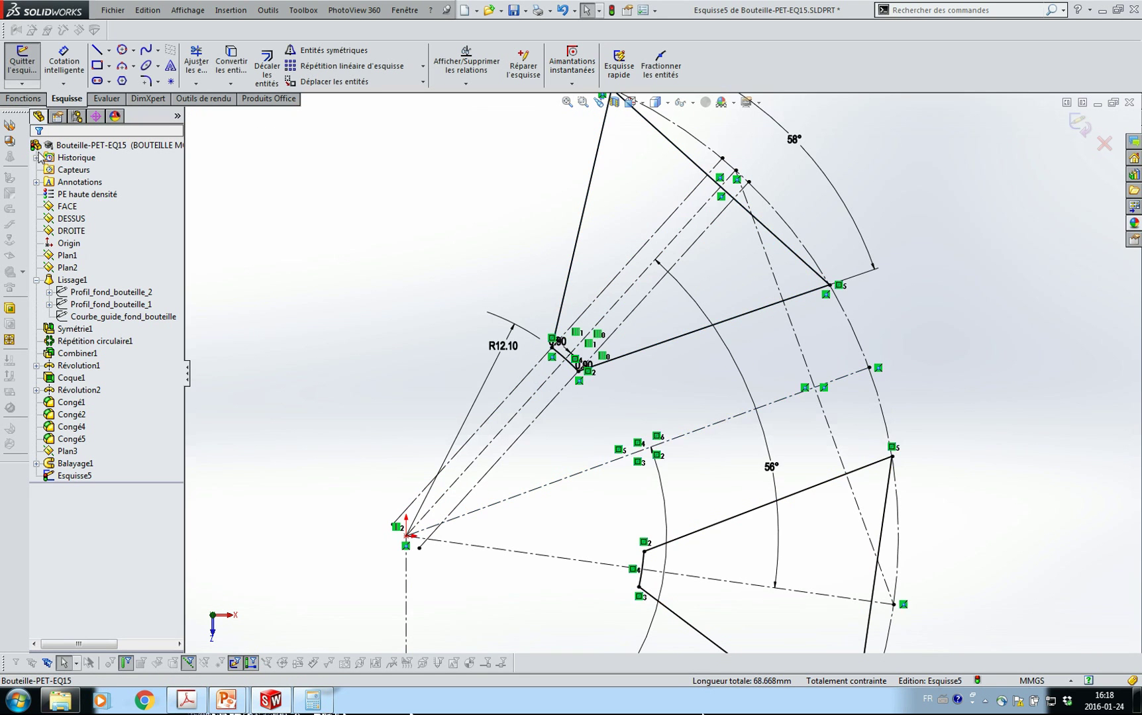
Draw a construction line from the origin to the outer circle, perpendicular to the line bisecting the 56° angle.
{"action": "scroll", "coordinate": [658, 375], "scroll_direction": "up", "scroll_amount": 6}
{"action": "scroll", "coordinate": [652, 402], "scroll_direction": "down", "scroll_amount": 4}
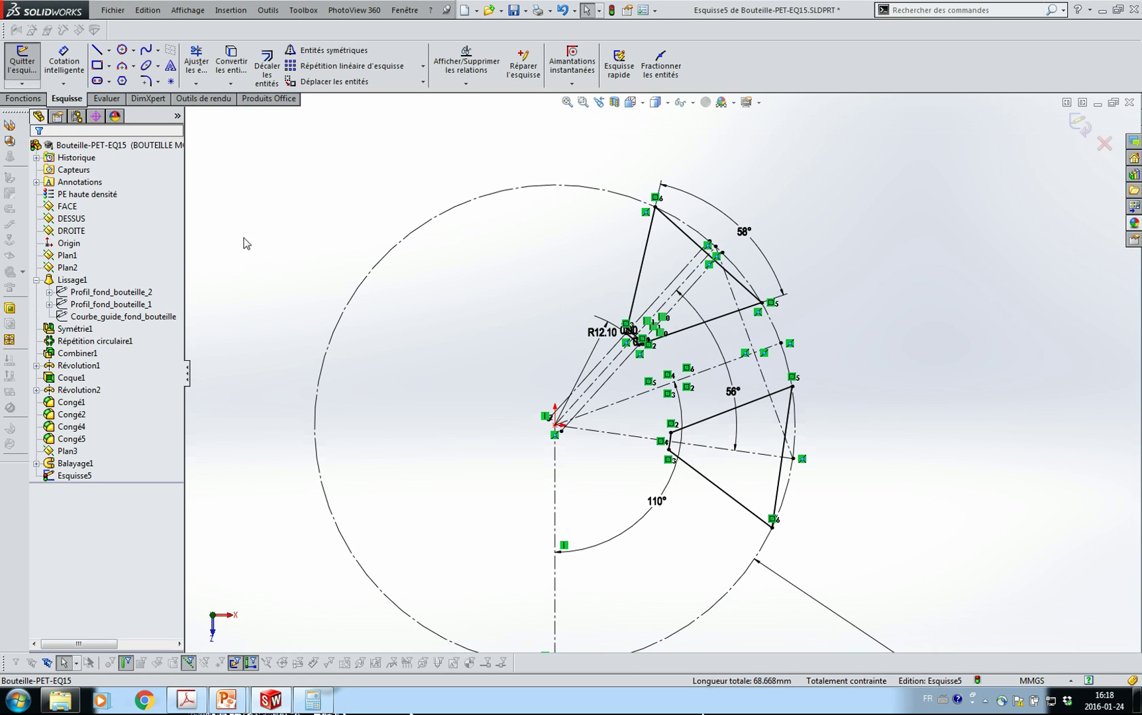
{"action": "left_click", "coordinate": [109, 49]}
{"action": "left_click", "coordinate": [110, 78]}
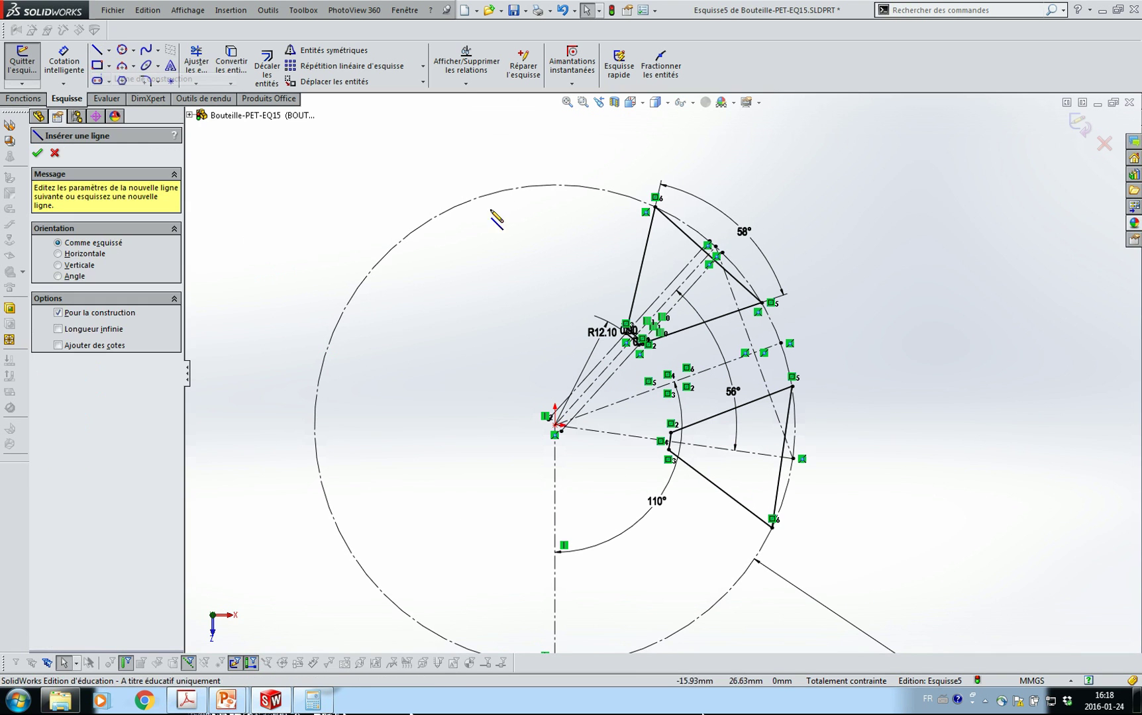
{"action": "left_click", "coordinate": [555, 425]}
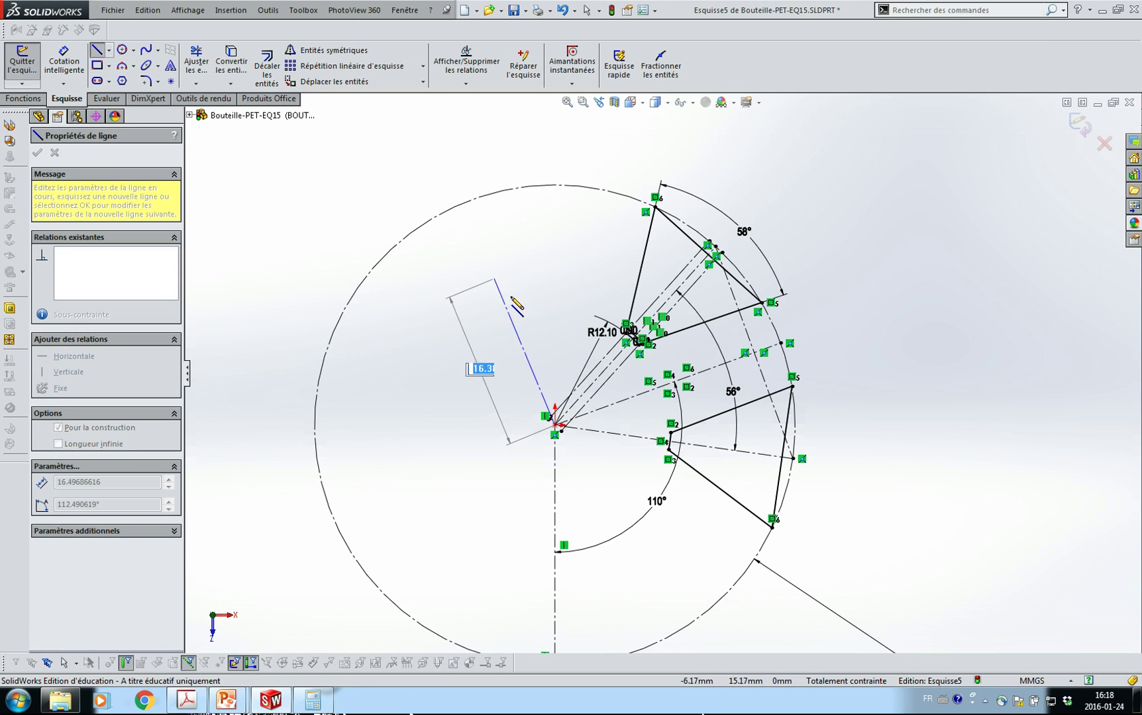
{"action": "left_click", "coordinate": [474, 201]}
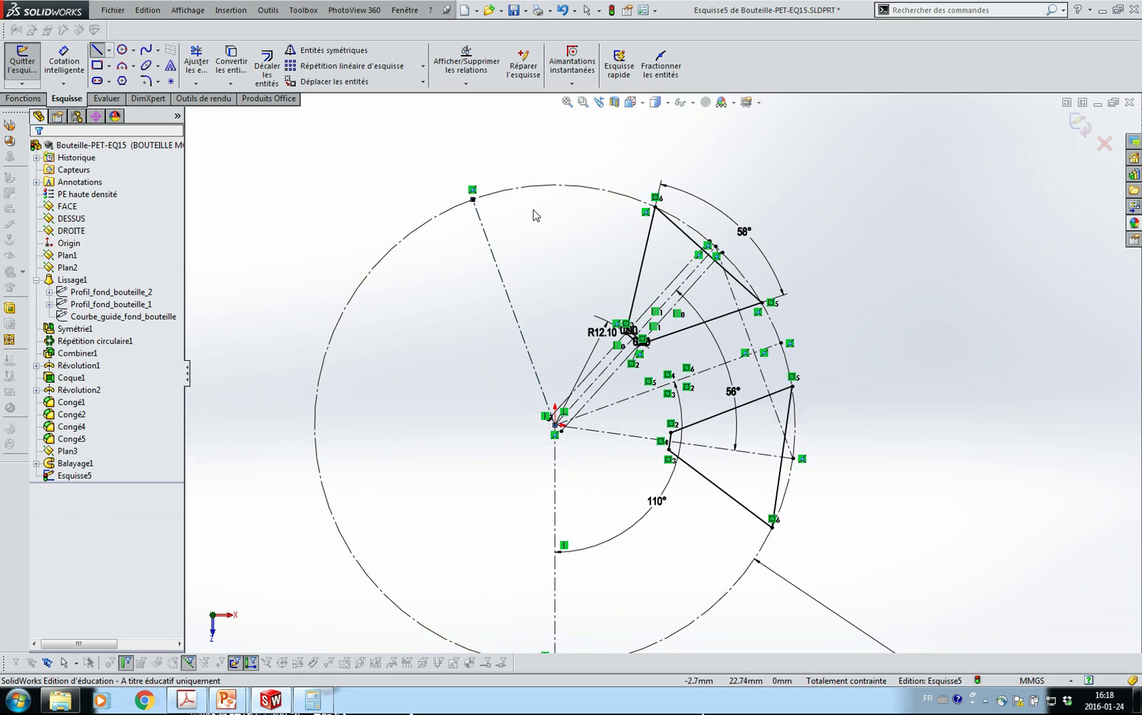
{"action": "key", "text": "Escape"}
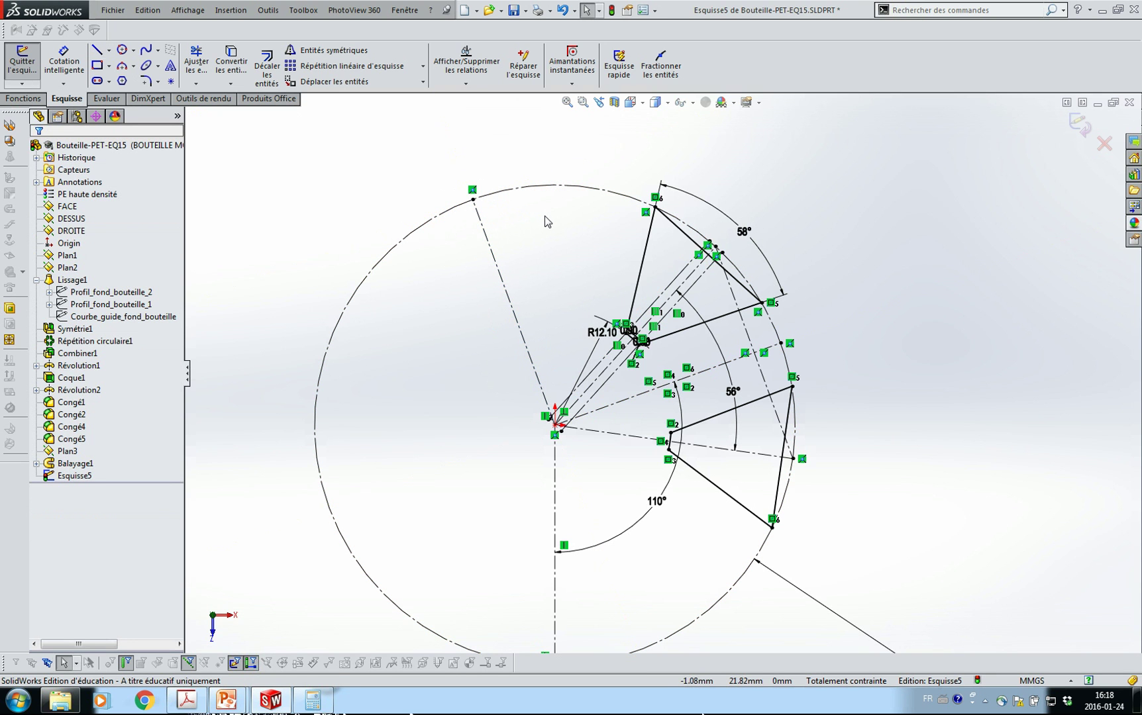
Mirror both cut profiles, each with its three lines and short inner arc, about the perpendicular construction line, keeping the originals.
{"action": "left_click", "coordinate": [303, 51]}
{"action": "left_click", "coordinate": [644, 263]}
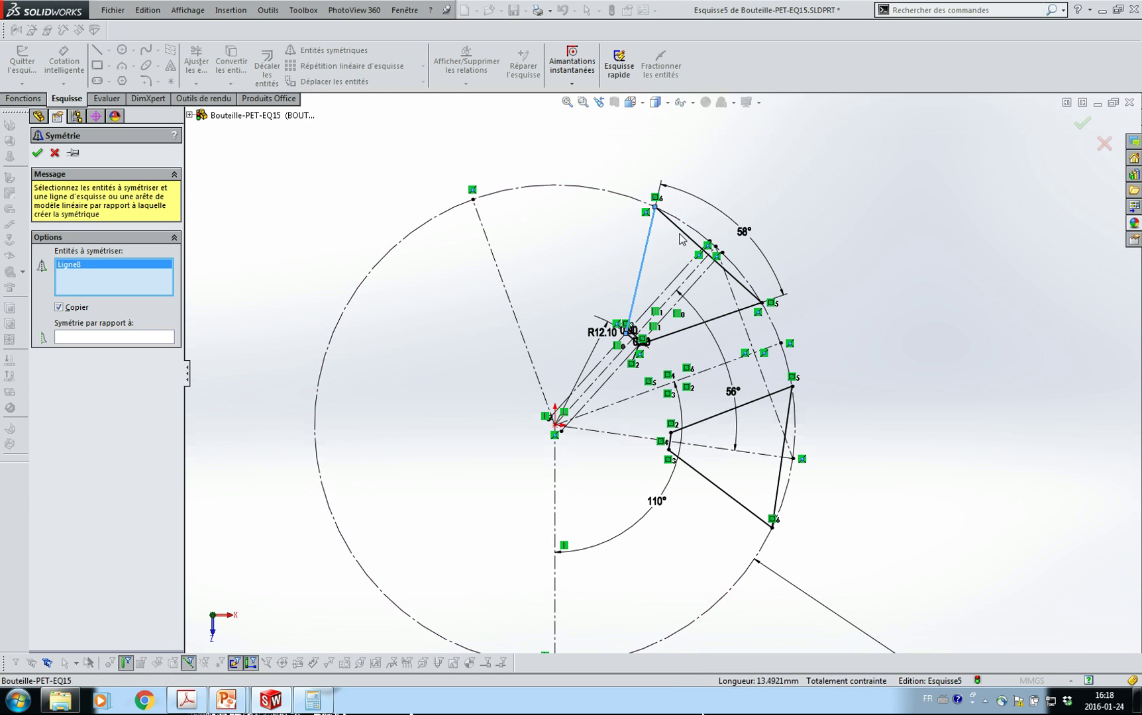
{"action": "left_click", "coordinate": [683, 232]}
{"action": "left_click", "coordinate": [699, 323]}
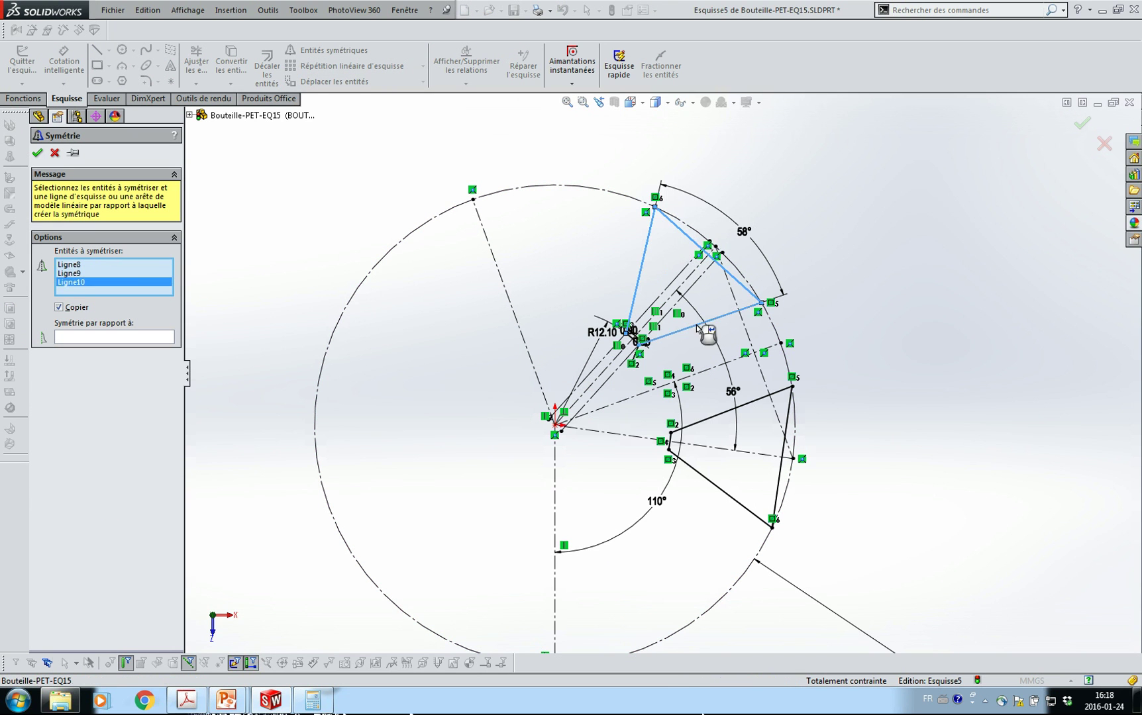
{"action": "left_click", "coordinate": [752, 406]}
{"action": "left_click", "coordinate": [788, 424]}
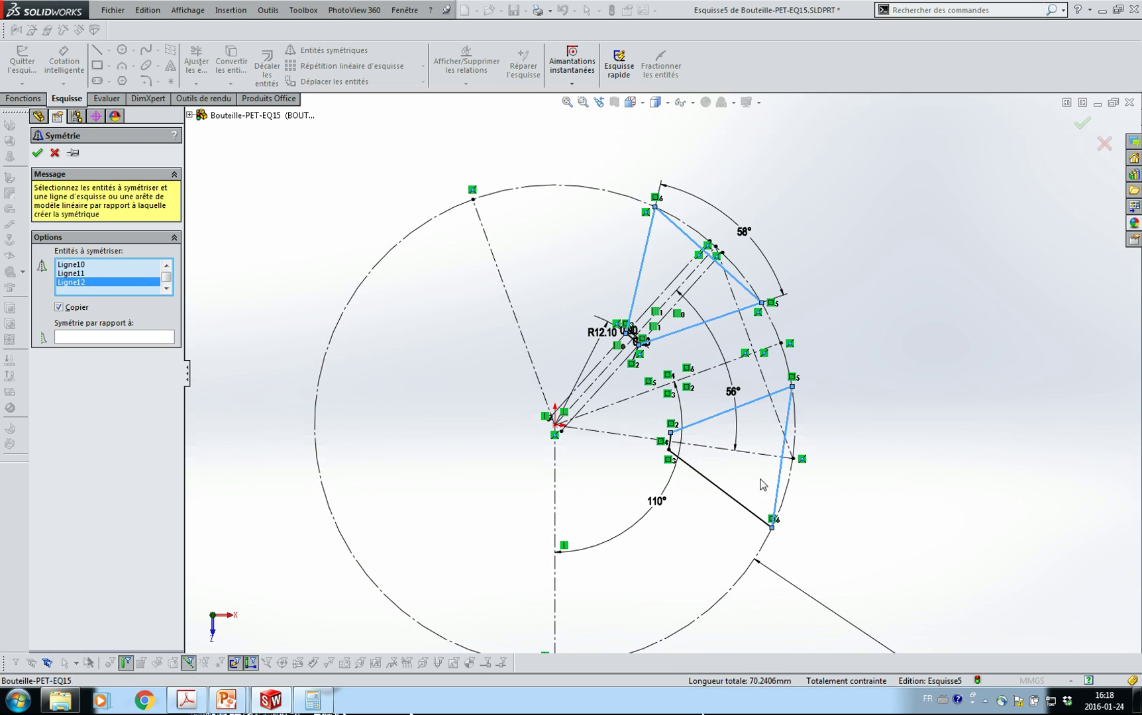
{"action": "left_click", "coordinate": [677, 456]}
{"action": "scroll", "coordinate": [676, 456], "scroll_direction": "down", "scroll_amount": 3}
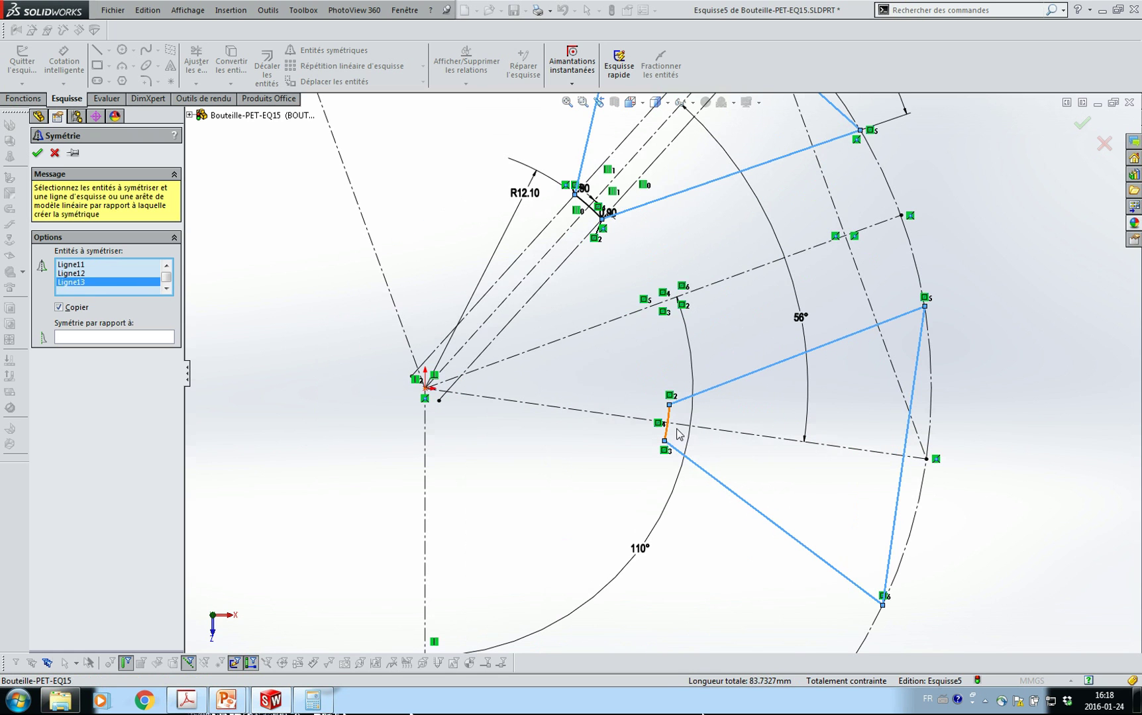
{"action": "left_click", "coordinate": [667, 430]}
{"action": "left_click", "coordinate": [596, 213]}
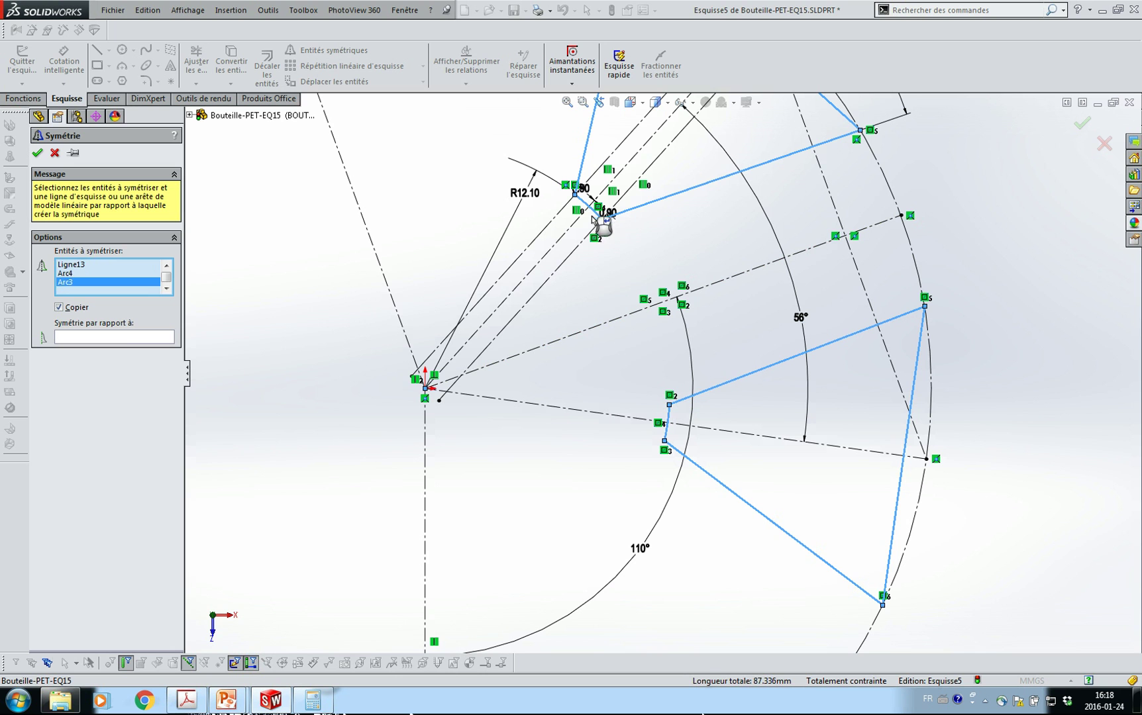
{"action": "left_click", "coordinate": [119, 338]}
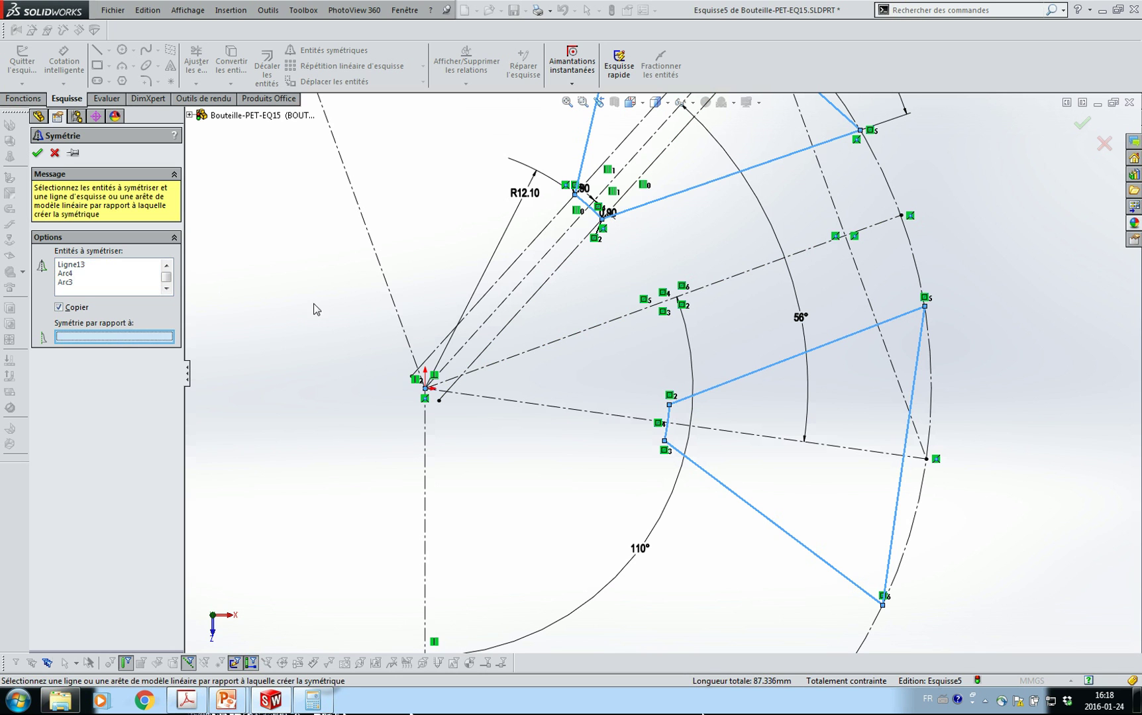
{"action": "left_click", "coordinate": [391, 300]}
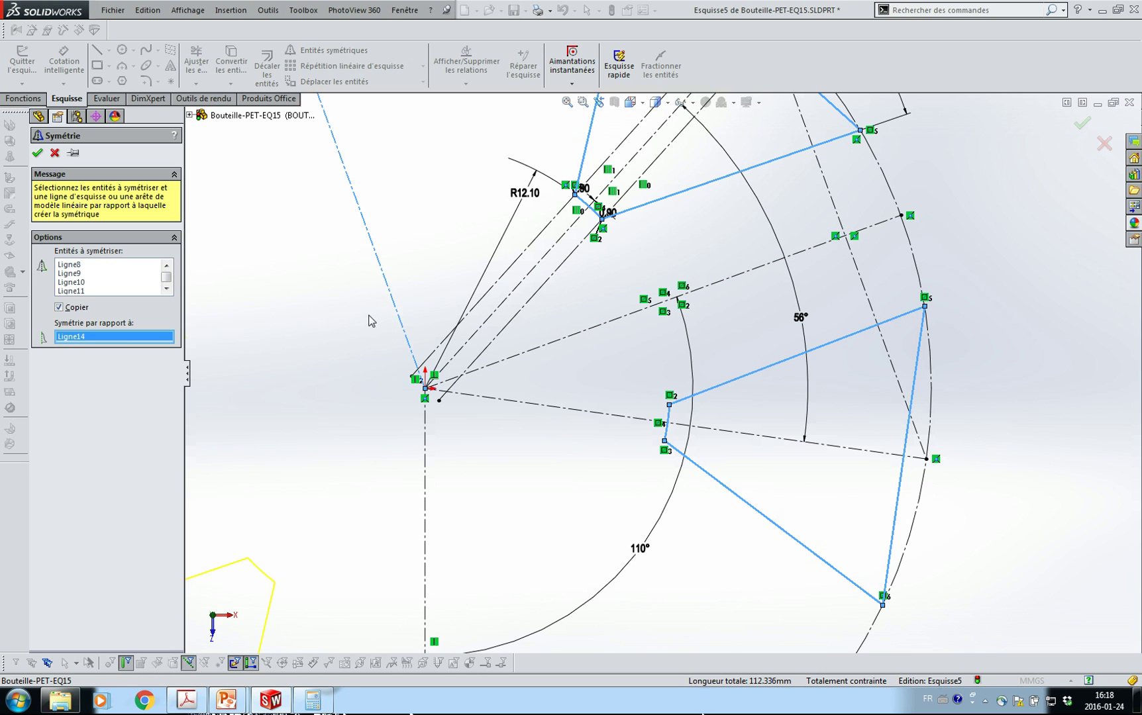
{"action": "scroll", "coordinate": [379, 301], "scroll_direction": "up", "scroll_amount": 2}
{"action": "left_click", "coordinate": [37, 154]}
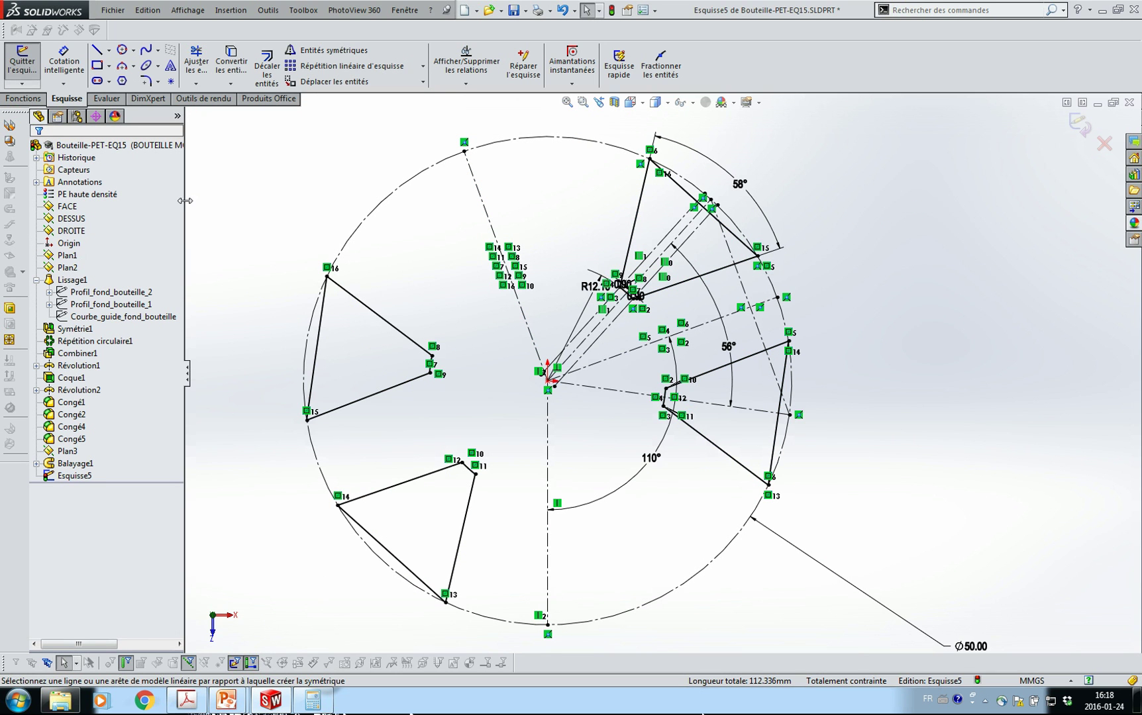
Show the hidden bottle body again and view the sketched profiles around the threaded neck.
{"action": "right_click", "coordinate": [70, 279]}
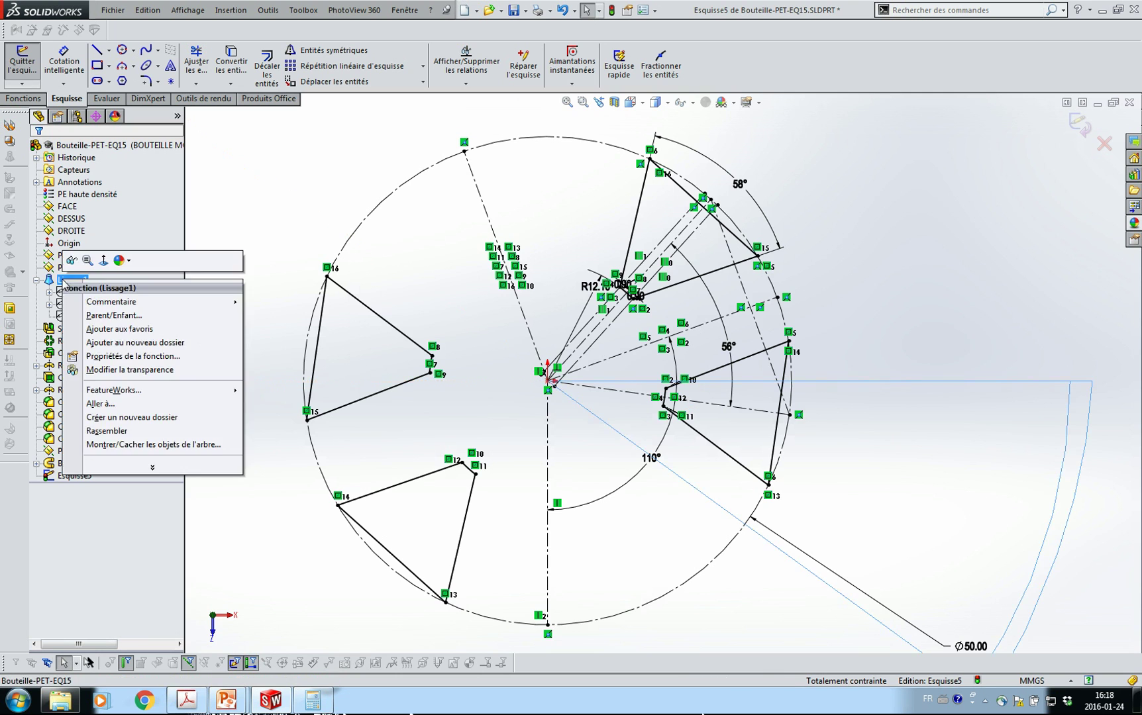
{"action": "left_click", "coordinate": [71, 261]}
{"action": "middle_click_drag", "start_coordinate": [294, 347], "coordinate": [296, 209]}
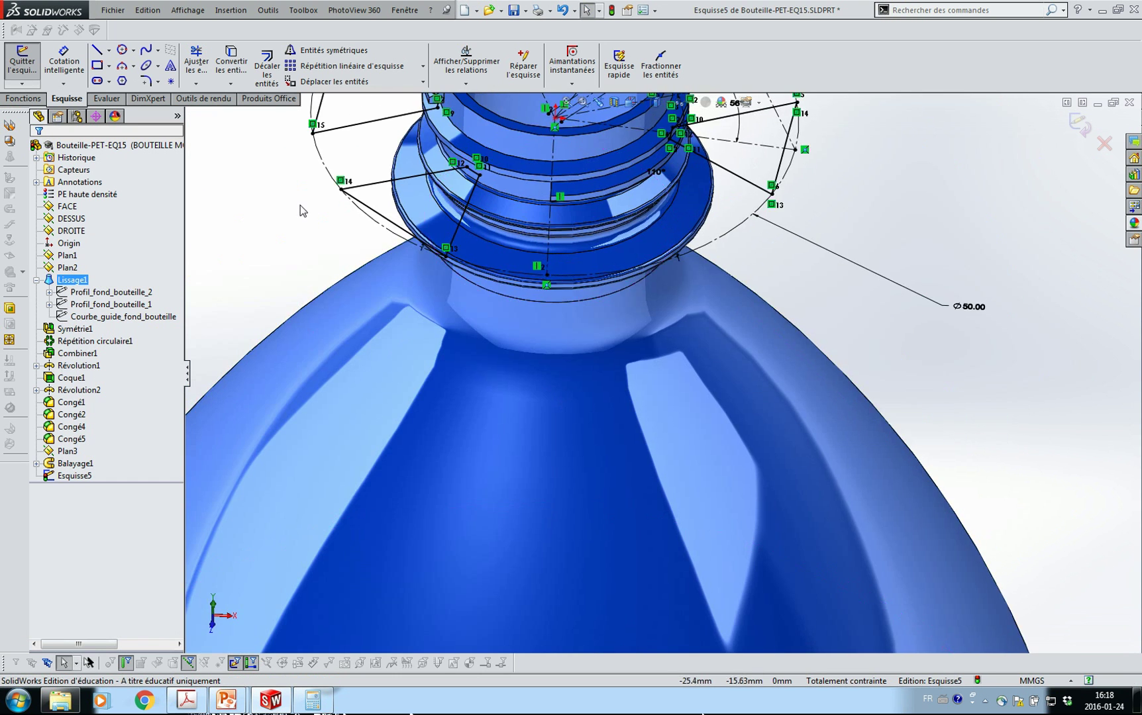
{"action": "scroll", "coordinate": [305, 213], "scroll_direction": "up", "scroll_amount": 6}
{"action": "middle_click_drag", "start_coordinate": [380, 268], "coordinate": [377, 183]}
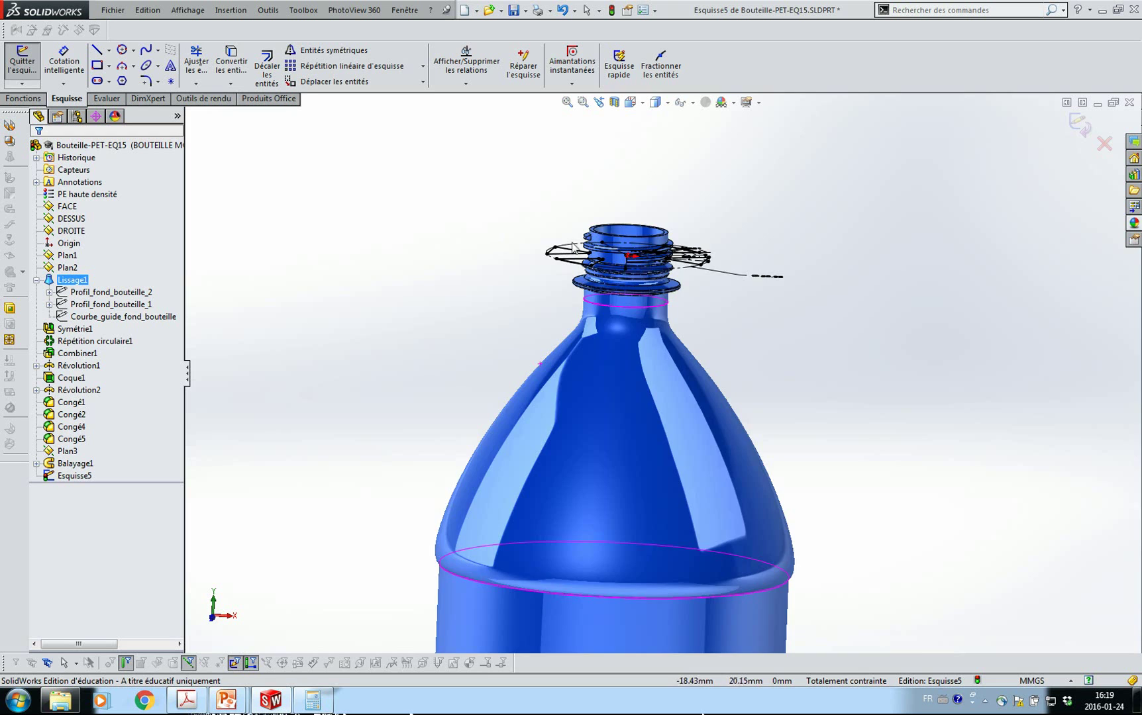
{"action": "scroll", "coordinate": [573, 247], "scroll_direction": "down", "scroll_amount": 8}
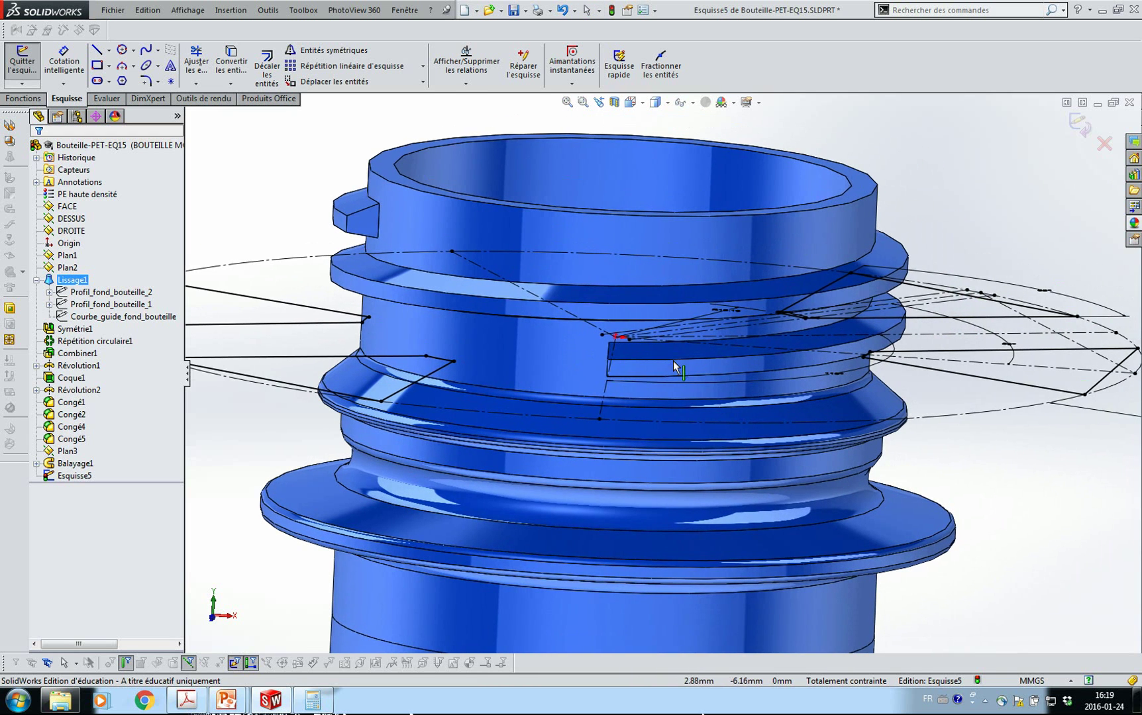
{"action": "scroll", "coordinate": [673, 361], "scroll_direction": "up", "scroll_amount": 5}
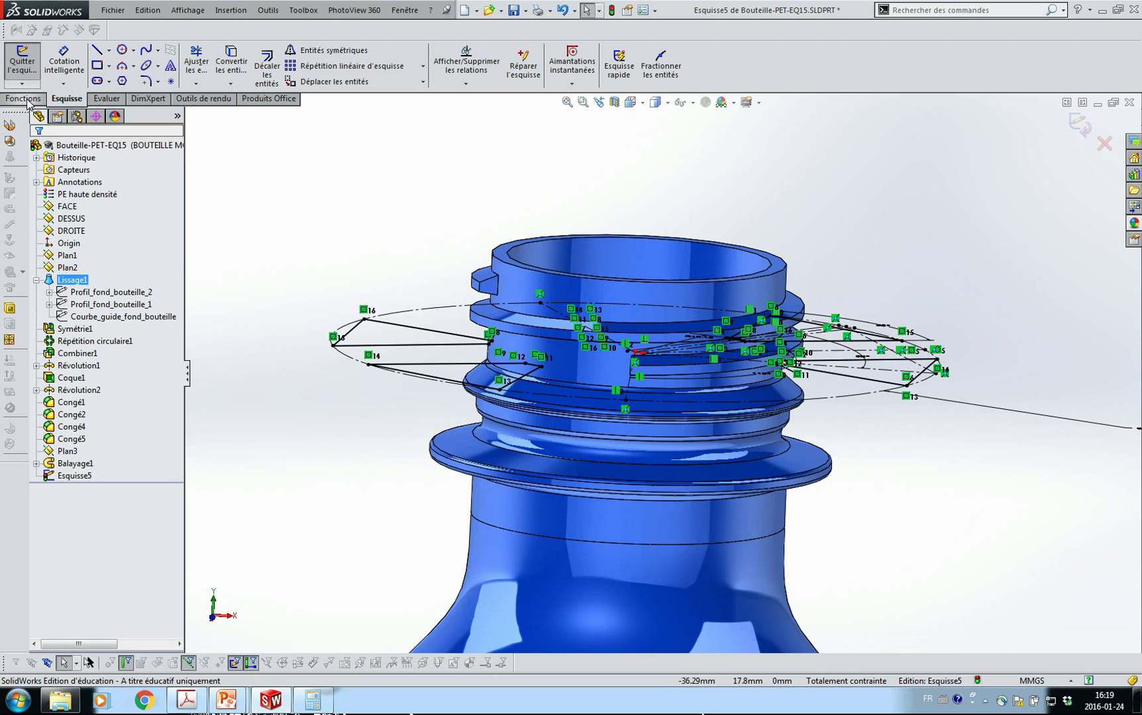
Make an extruded cut from the four profiles, reversed to run upward from the sketch plane through all of the threads.
{"action": "left_click", "coordinate": [25, 99]}
{"action": "left_click", "coordinate": [236, 67]}
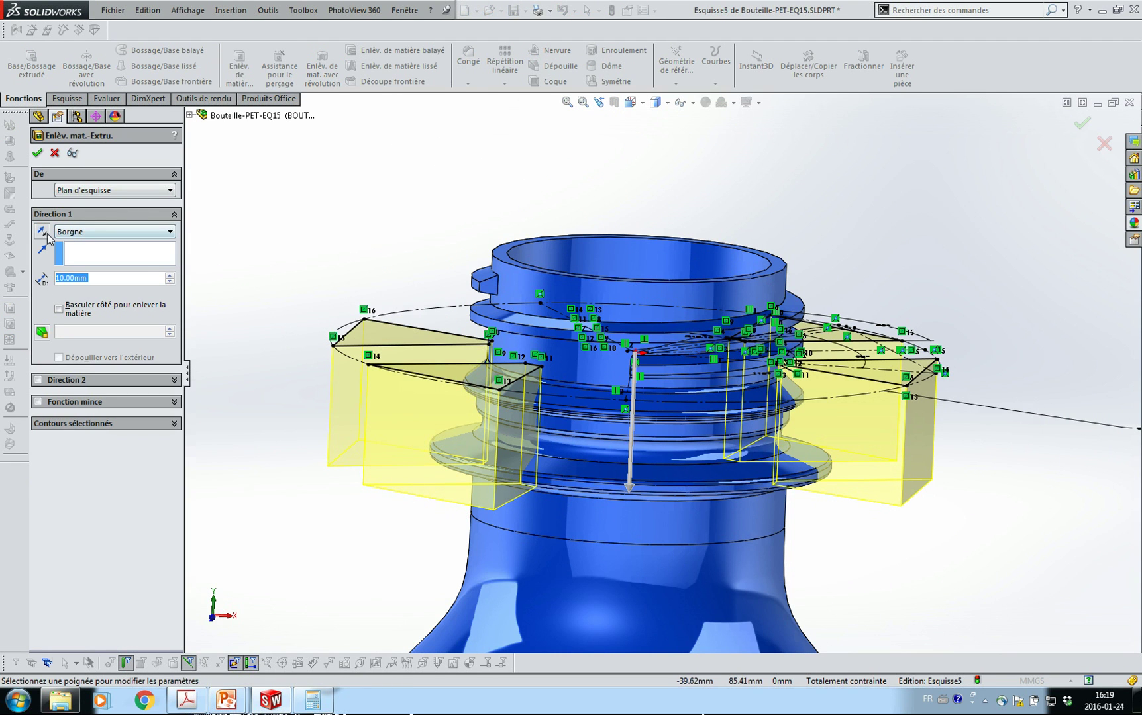
{"action": "left_click", "coordinate": [41, 231]}
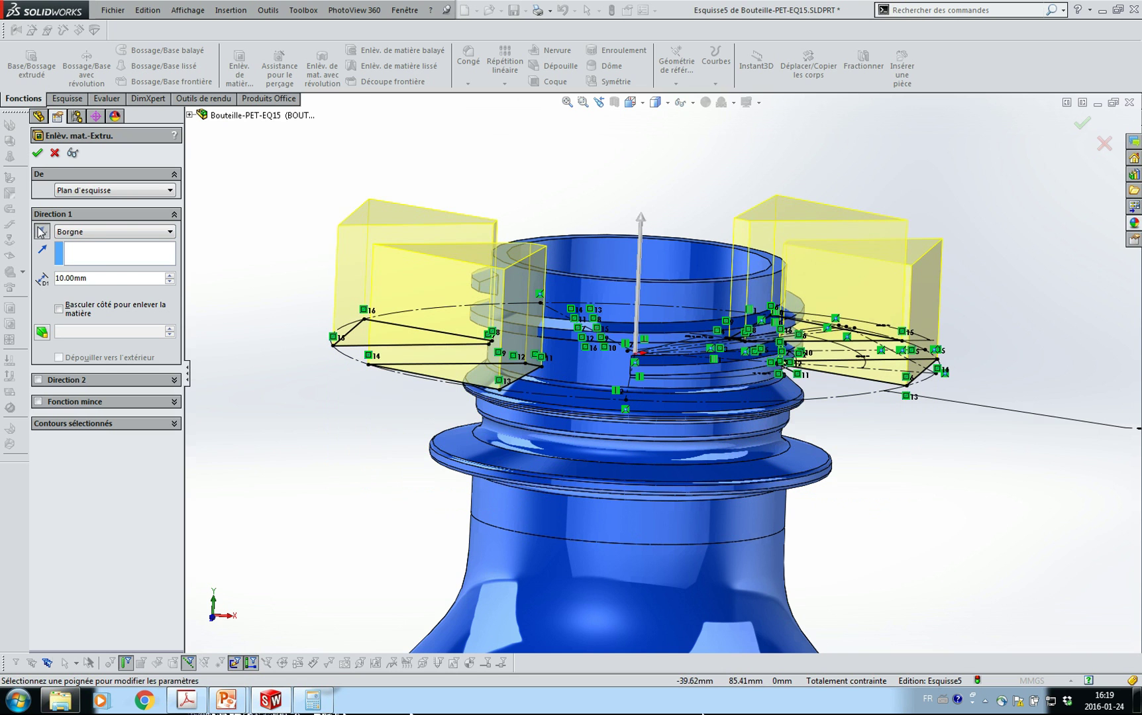
{"action": "left_click", "coordinate": [71, 231]}
{"action": "left_click", "coordinate": [85, 251]}
{"action": "left_click", "coordinate": [38, 154]}
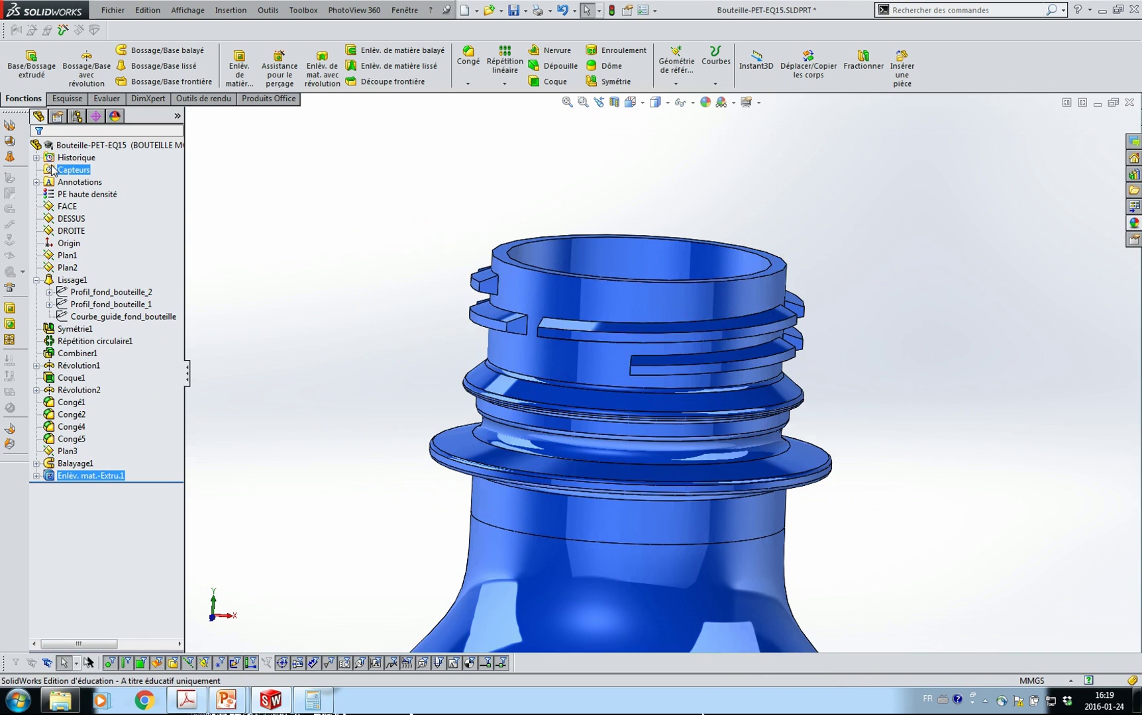
Examine the interrupted threads on the neck and compare their ends with the isometric view in the PCO1881 PDF drawing, returning to SolidWorks.
{"action": "middle_click_drag", "start_coordinate": [364, 316], "coordinate": [472, 331]}
{"action": "scroll", "coordinate": [471, 331], "scroll_direction": "down", "scroll_amount": 8}
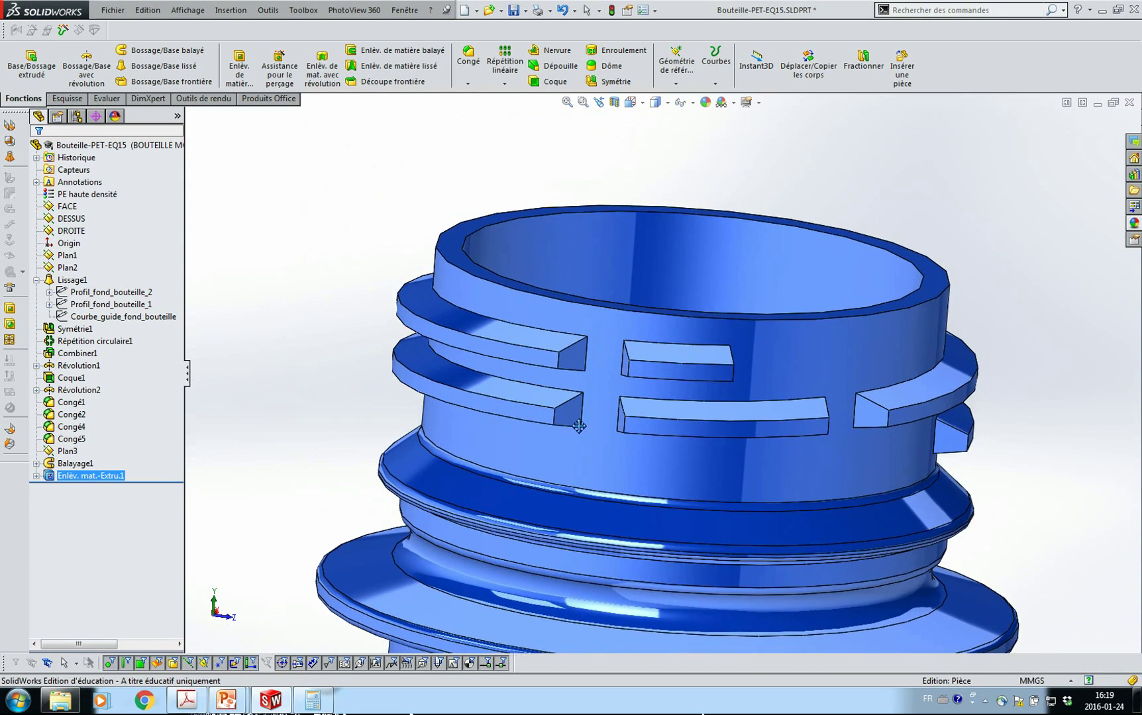
{"action": "mouse_move", "coordinate": [558, 379]}
{"action": "middle_mouse_down"}
{"action": "mouse_move", "coordinate": [541, 376]}
{"action": "mouse_move", "coordinate": [542, 388]}
{"action": "middle_mouse_up"}
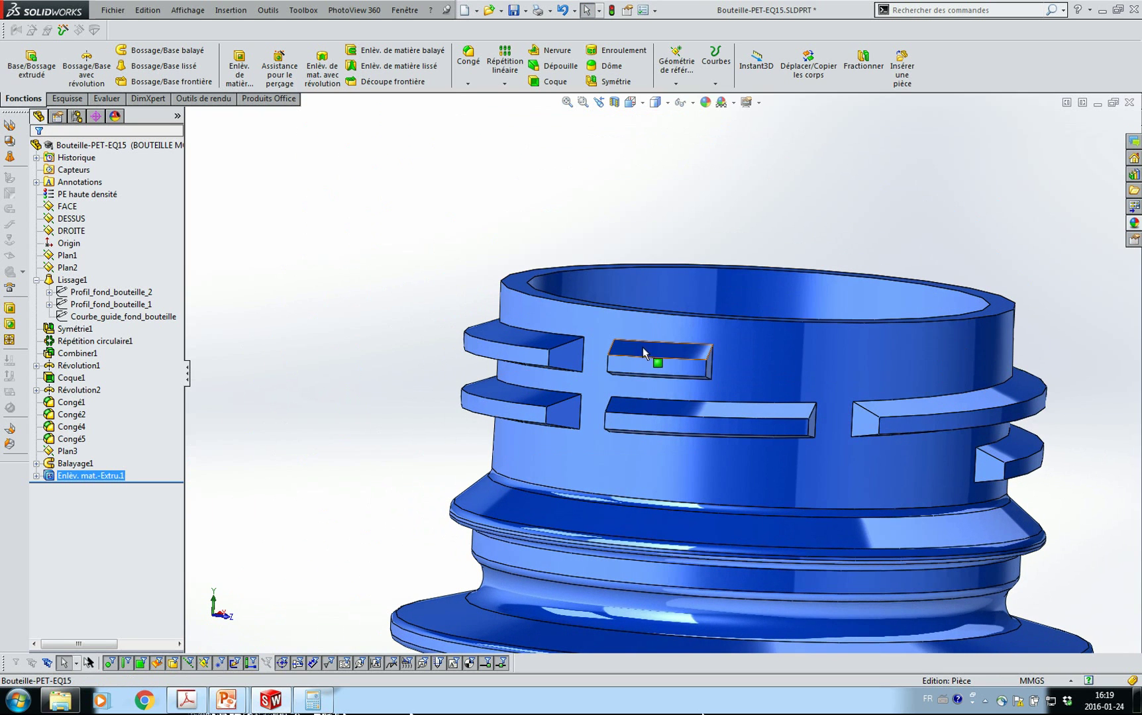
{"action": "left_click", "coordinate": [199, 692]}
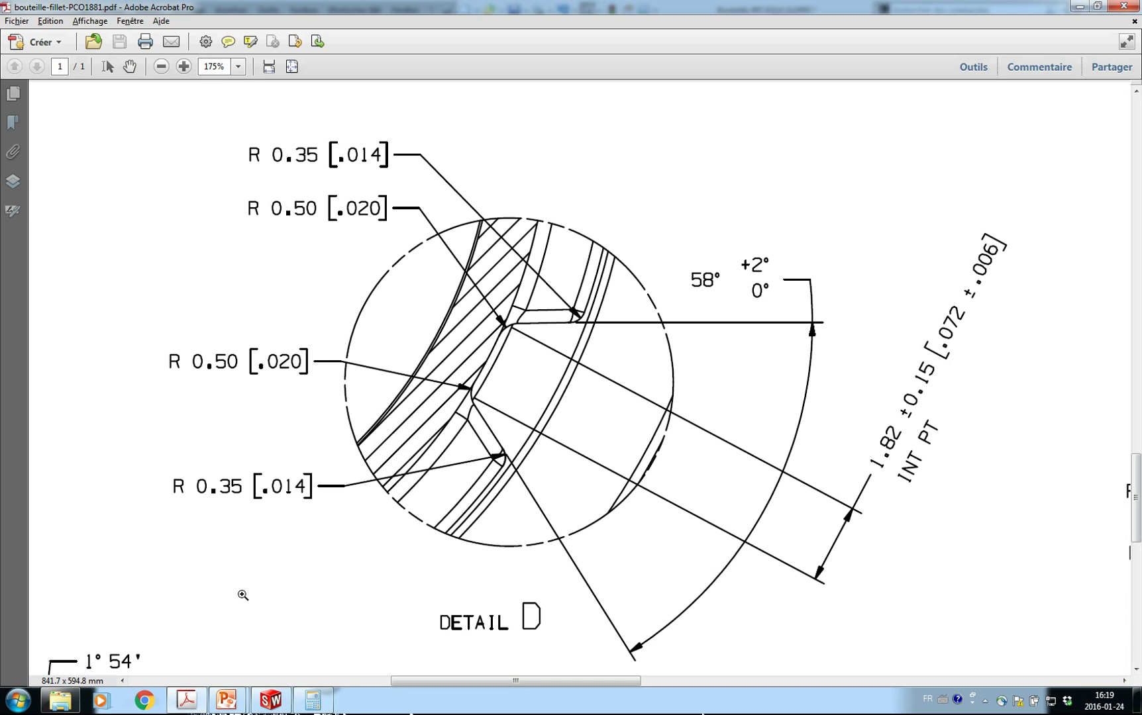
{"action": "key", "text": "ctrl+0"}
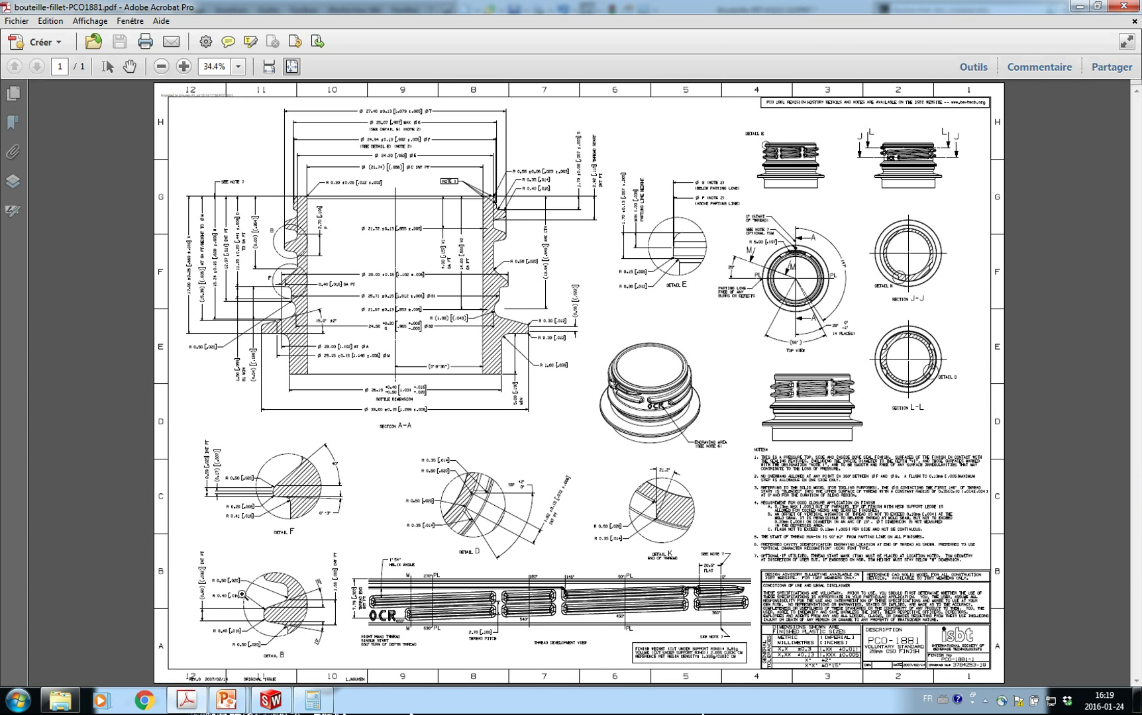
{"action": "left_click_drag", "start_coordinate": [572, 360], "coordinate": [680, 435]}
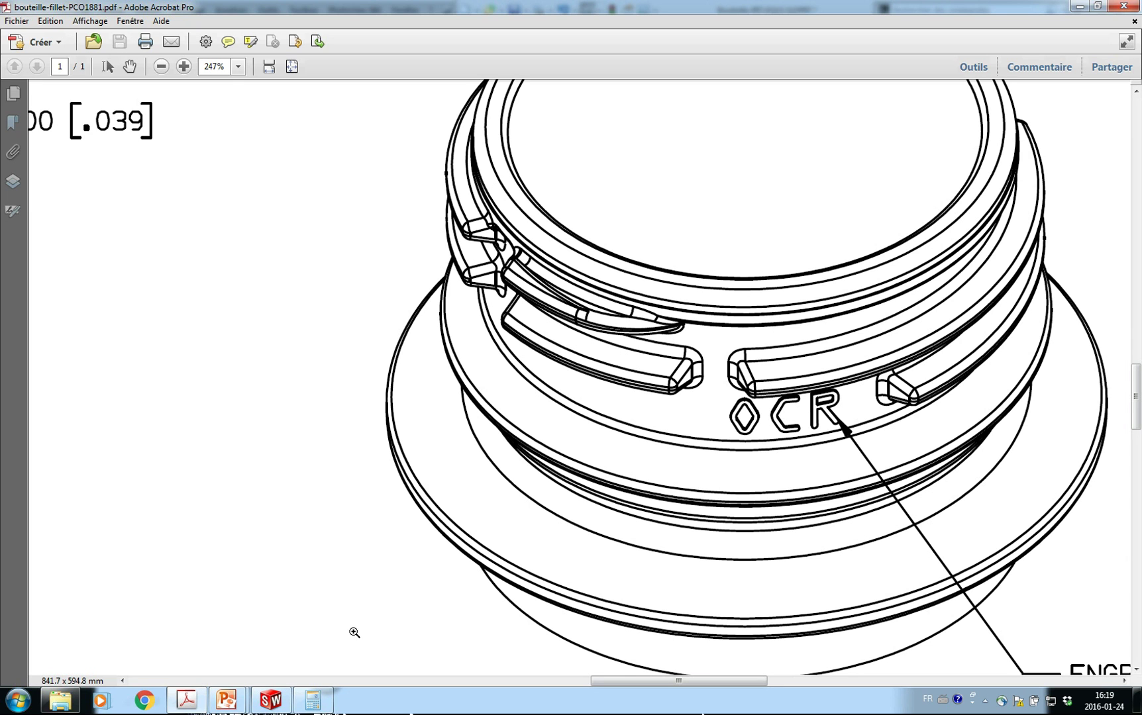
{"action": "mouse_move", "coordinate": [226, 702]}
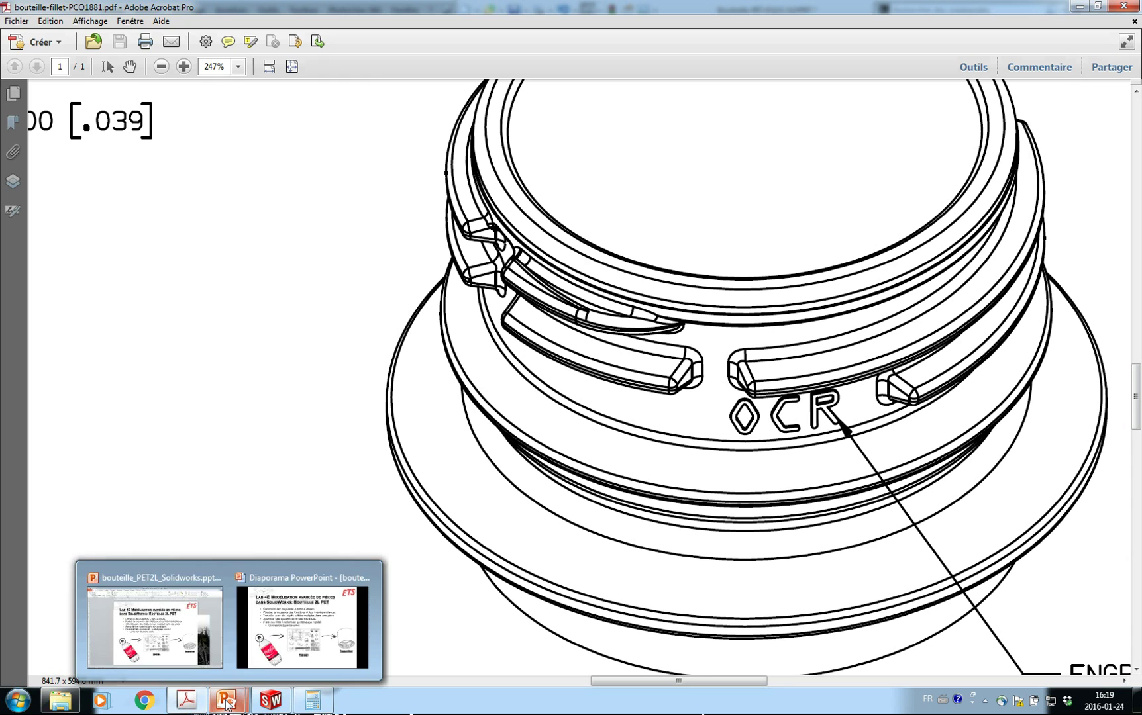
{"action": "left_click", "coordinate": [270, 701]}
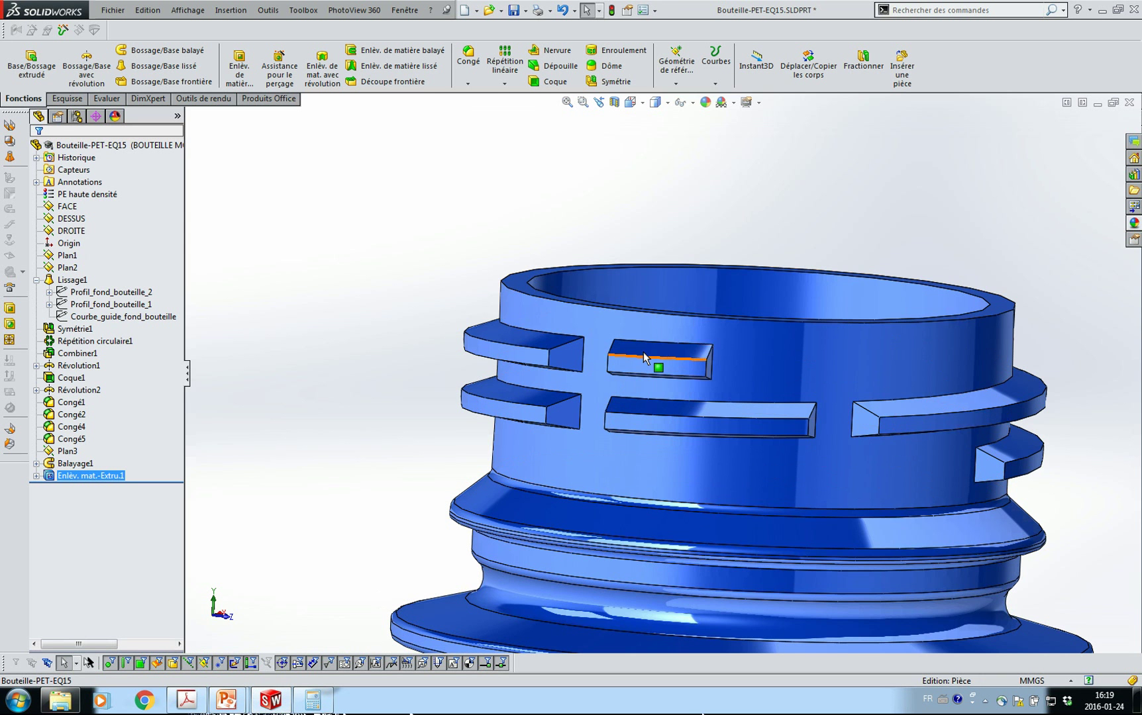
Inspect an end face and the top face of the short upper thread segment, leaving nothing selected.
{"action": "middle_click_drag", "start_coordinate": [645, 358], "coordinate": [649, 378]}
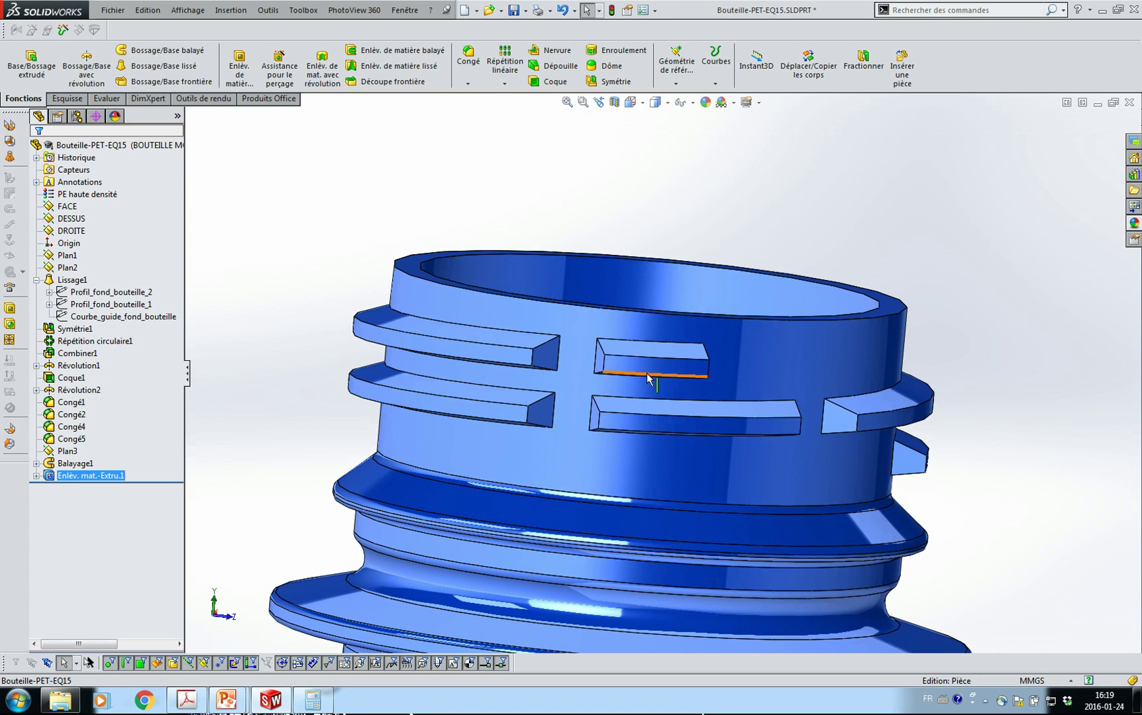
{"action": "left_click", "coordinate": [600, 362]}
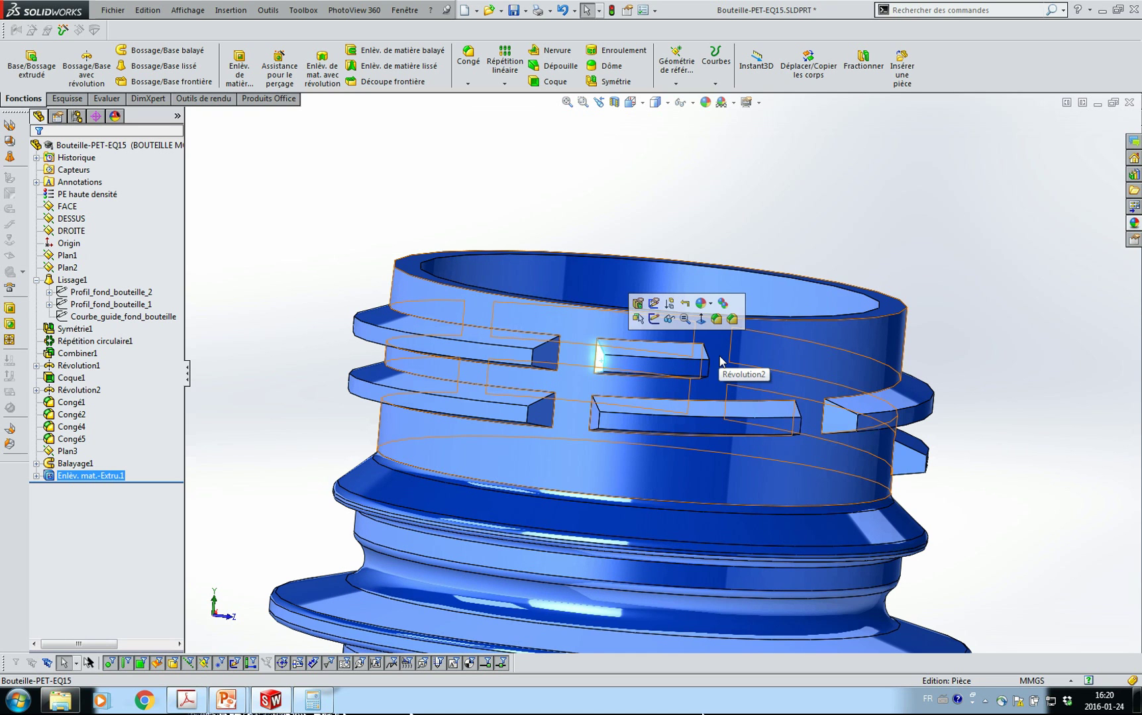
{"action": "scroll", "coordinate": [721, 361], "scroll_direction": "up", "scroll_amount": 3}
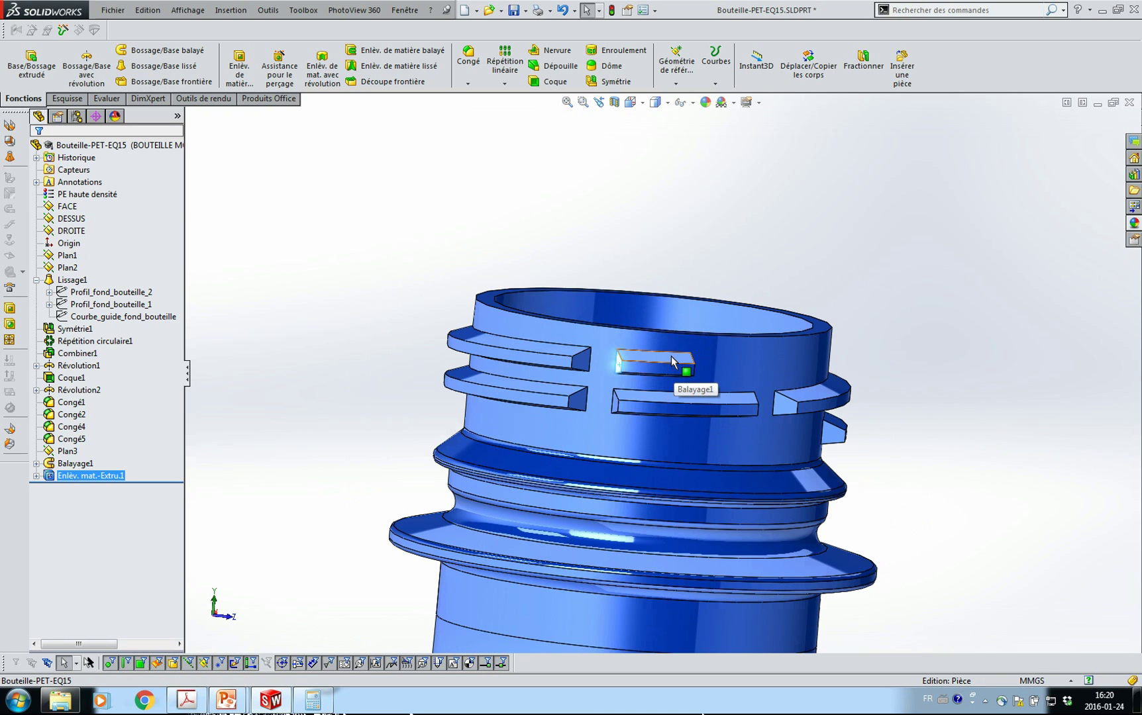
{"action": "left_click", "coordinate": [672, 361]}
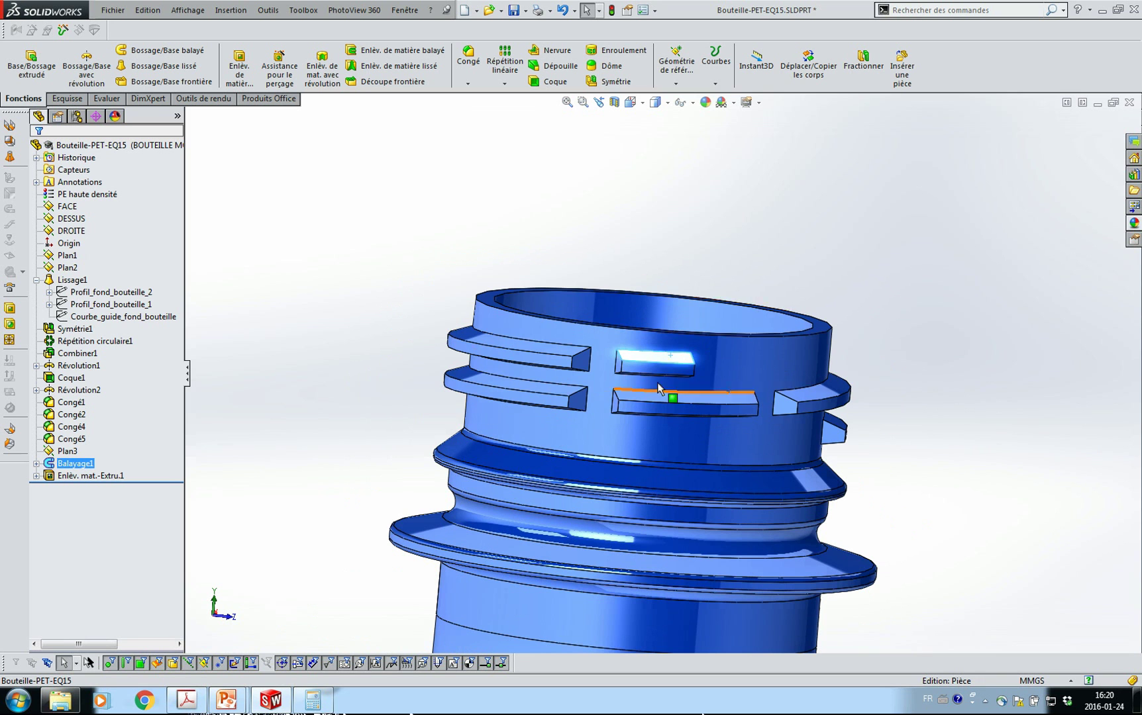
{"action": "left_click", "coordinate": [340, 295]}
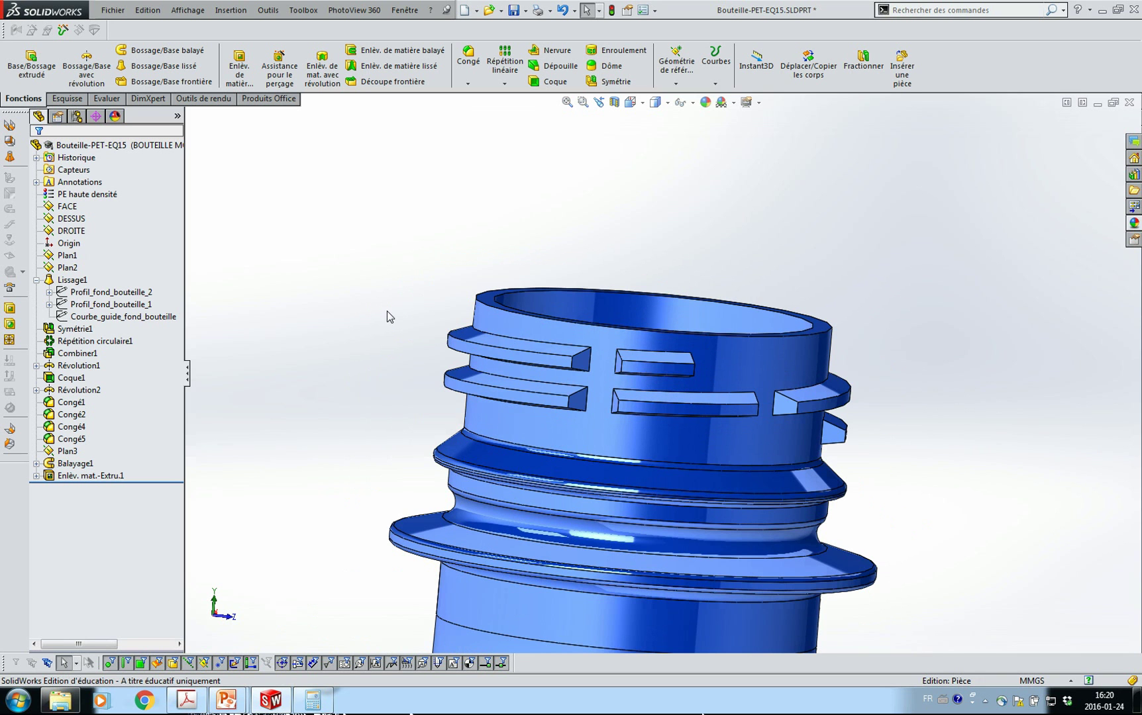
Edit the Balayage1 thread sweep to turn off merging its result, keeping the thread as a separate body from the bottle.
{"action": "middle_click_drag", "start_coordinate": [387, 311], "coordinate": [365, 336]}
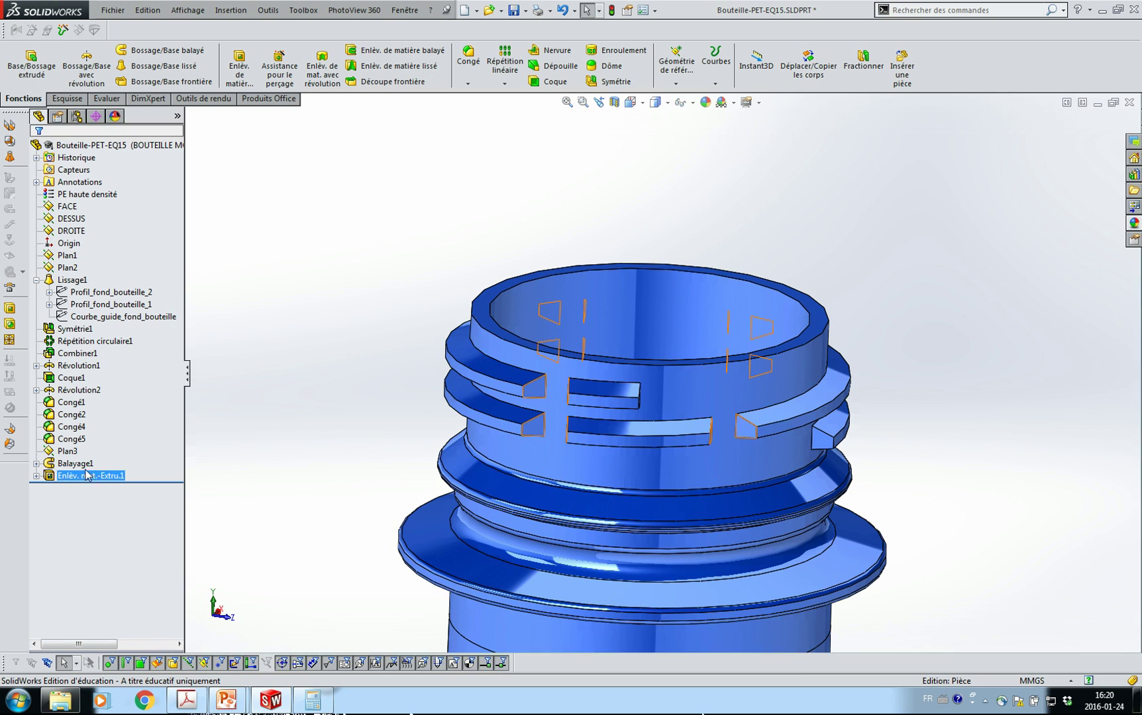
{"action": "left_click", "coordinate": [36, 464]}
{"action": "left_click", "coordinate": [59, 465]}
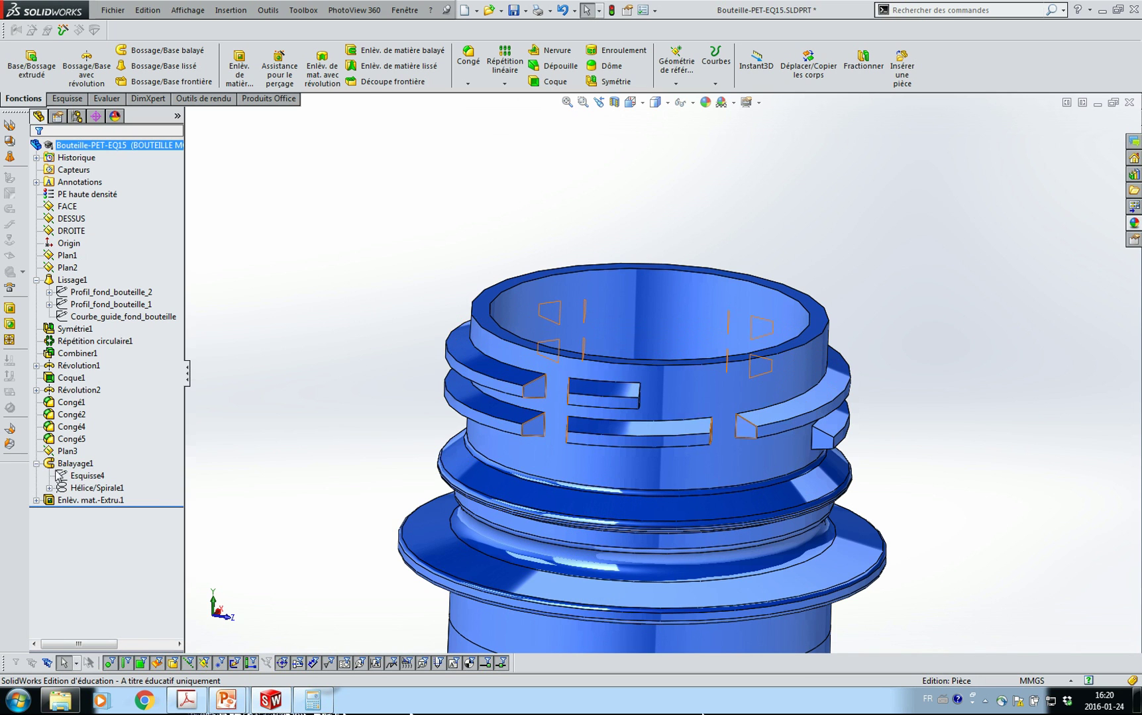
{"action": "right_click", "coordinate": [59, 472]}
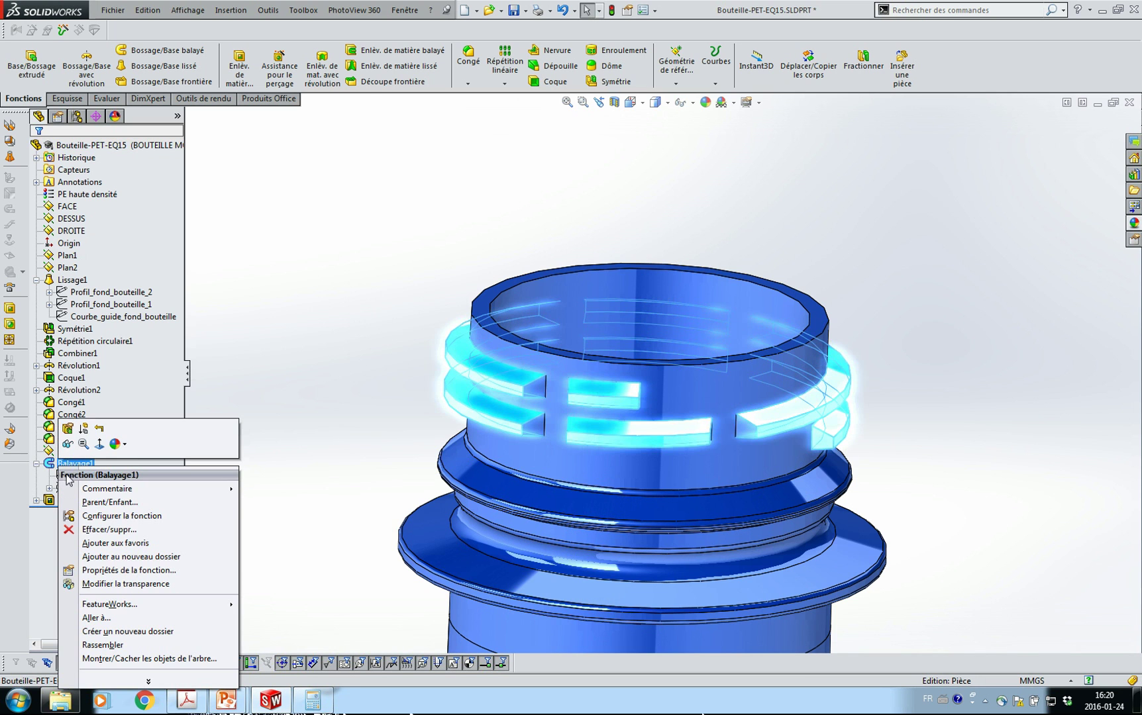
{"action": "left_click", "coordinate": [68, 428]}
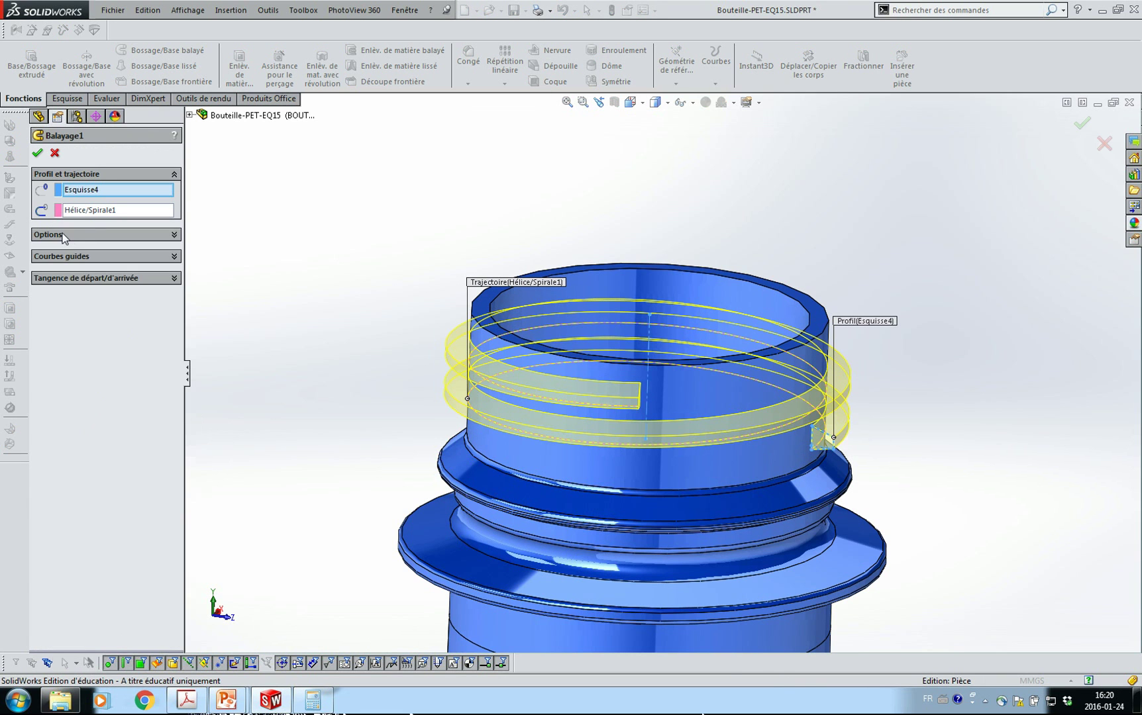
{"action": "left_click", "coordinate": [64, 234]}
{"action": "left_click", "coordinate": [59, 357]}
{"action": "left_click", "coordinate": [37, 154]}
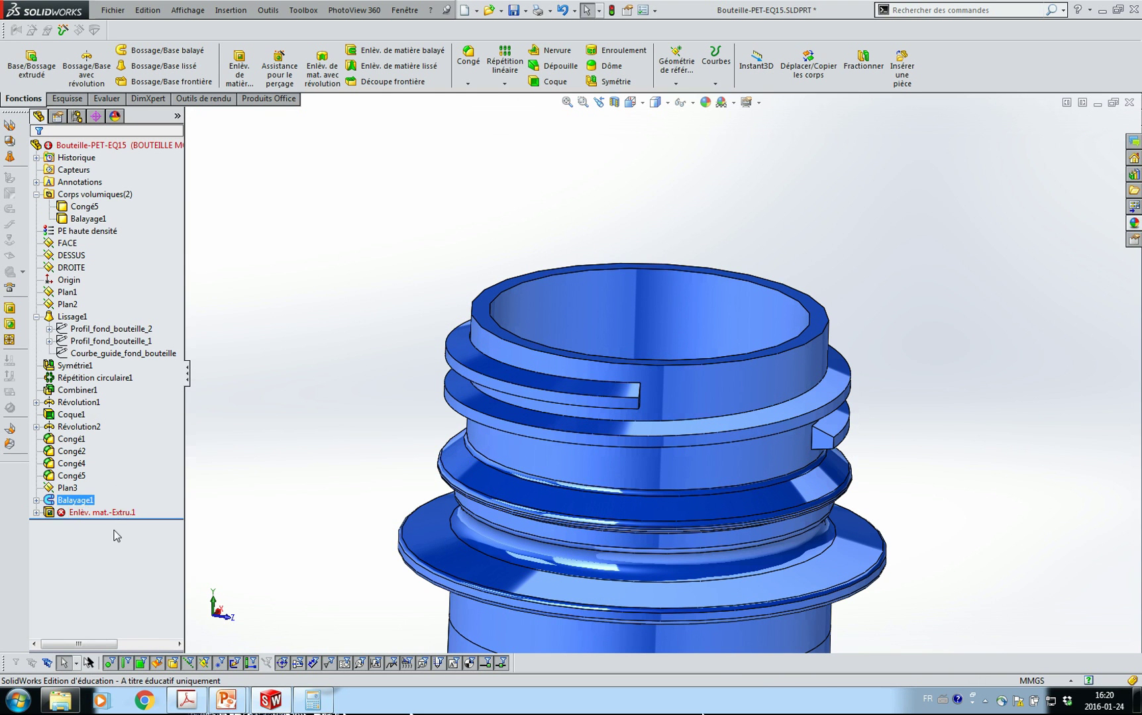
Edit the failed extruded cut to affect only the swept thread body instead of the bottle body, and keep all resulting bodies.
{"action": "left_click", "coordinate": [37, 512]}
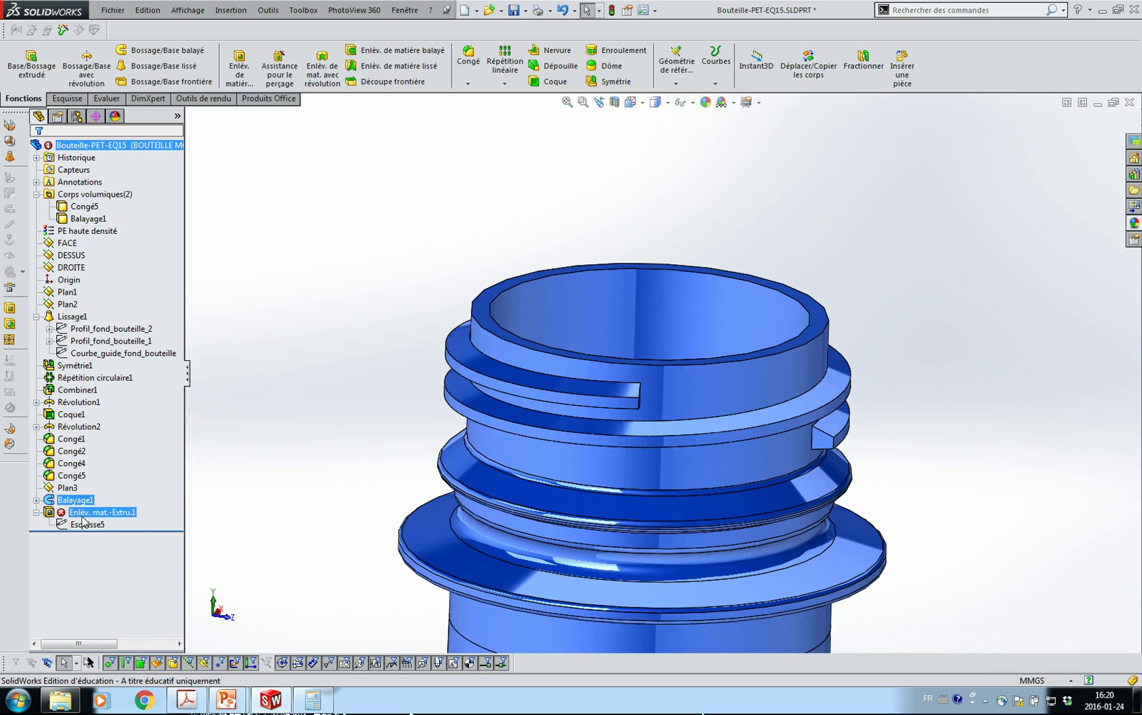
{"action": "right_click", "coordinate": [48, 518]}
{"action": "left_click", "coordinate": [94, 438]}
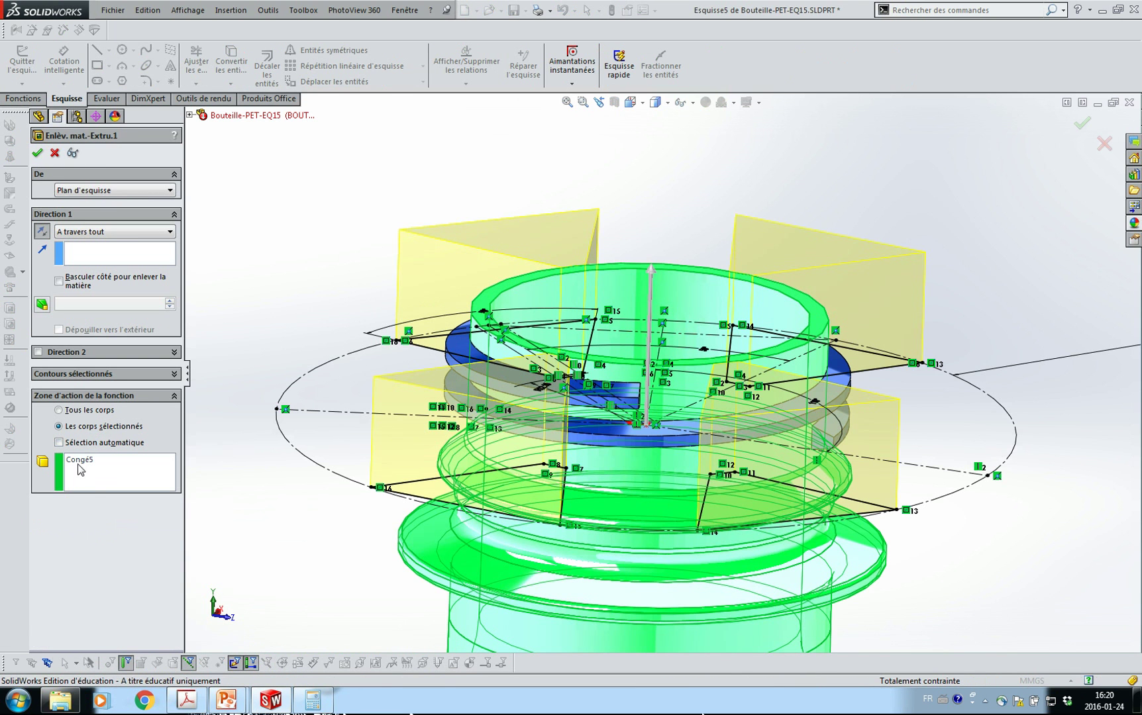
{"action": "left_click", "coordinate": [81, 463]}
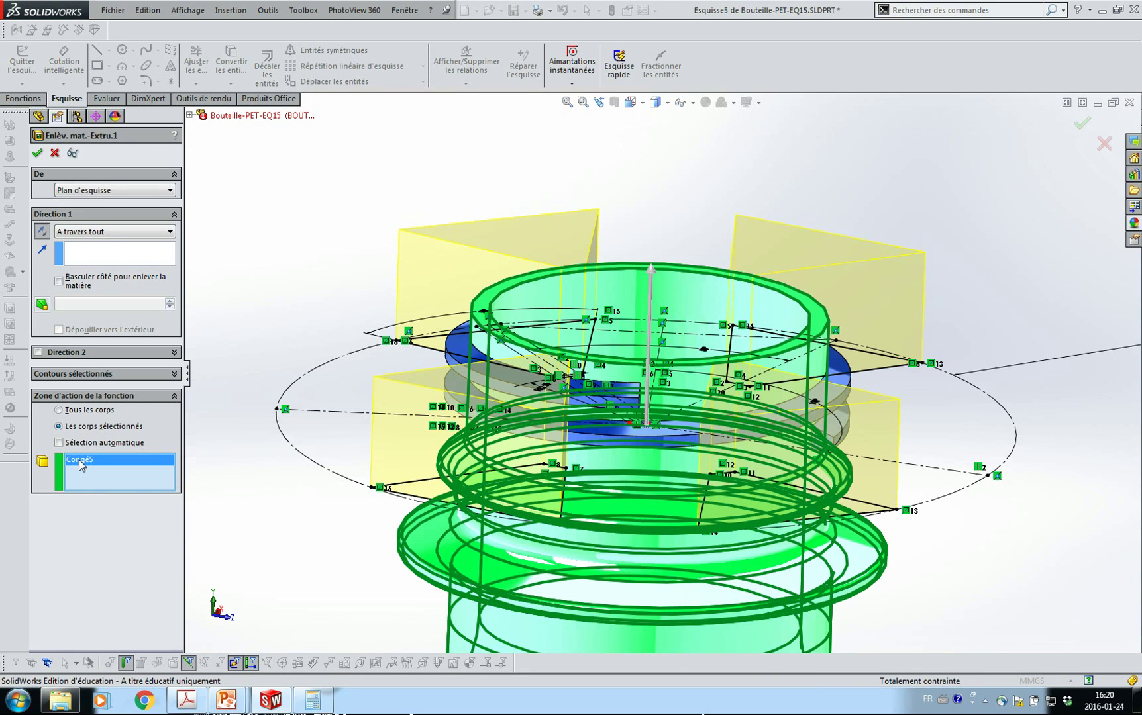
{"action": "key", "text": "Delete"}
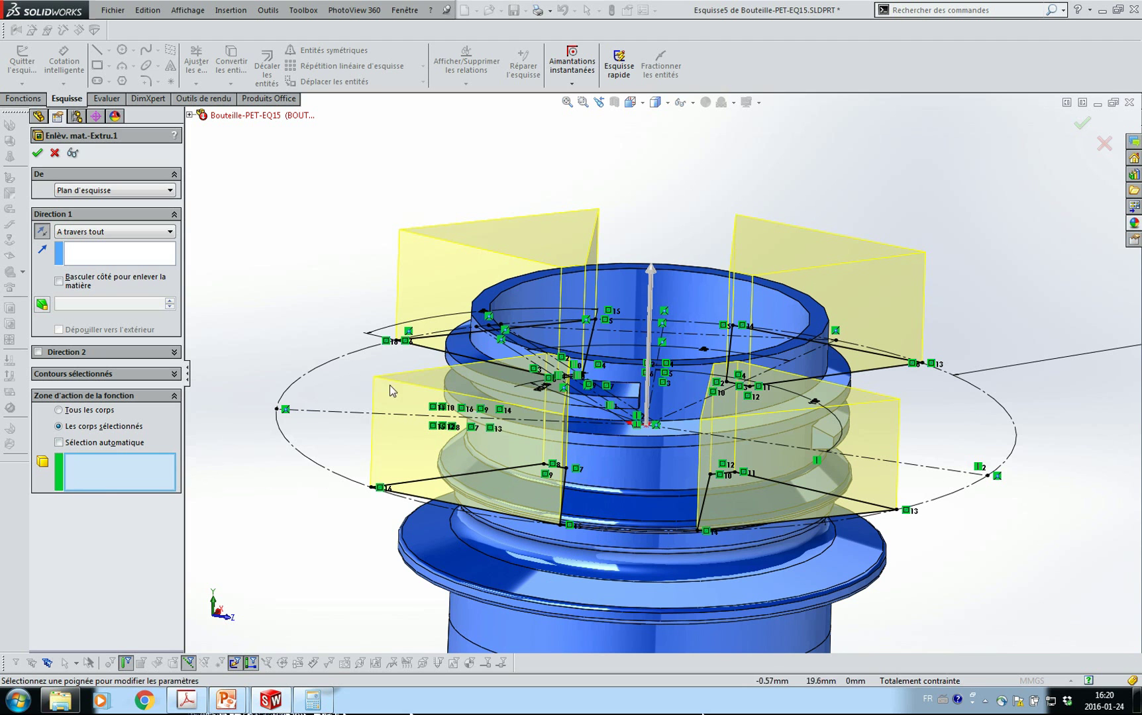
{"action": "left_click", "coordinate": [465, 352]}
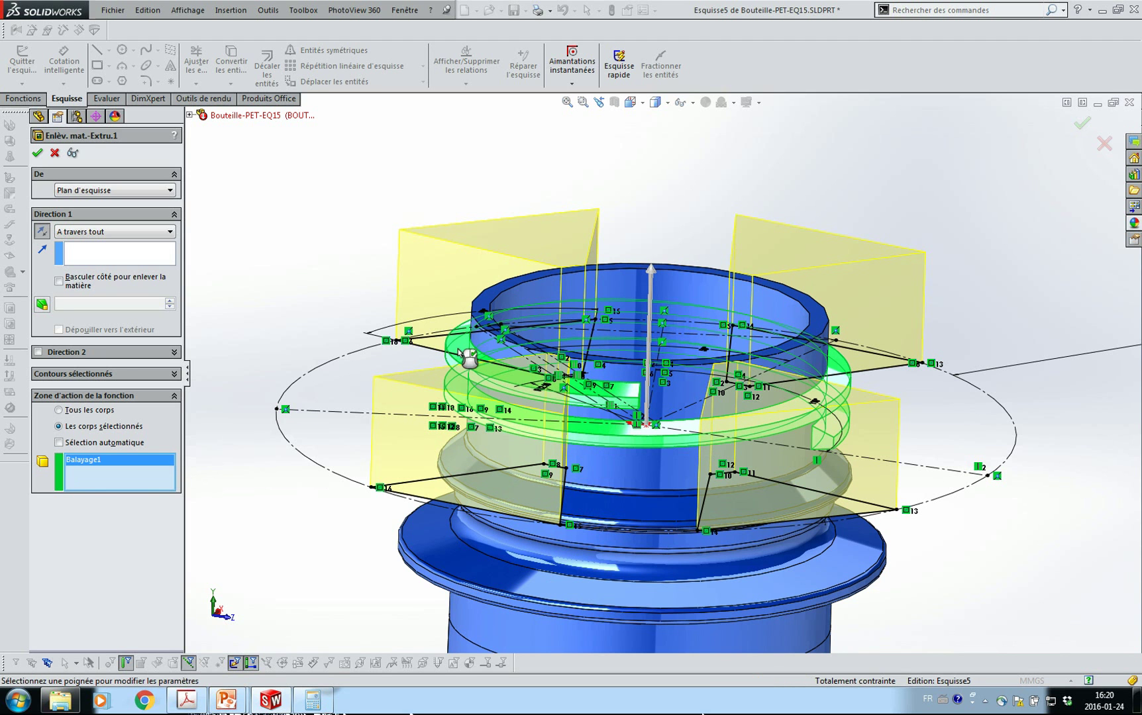
{"action": "left_click", "coordinate": [39, 154]}
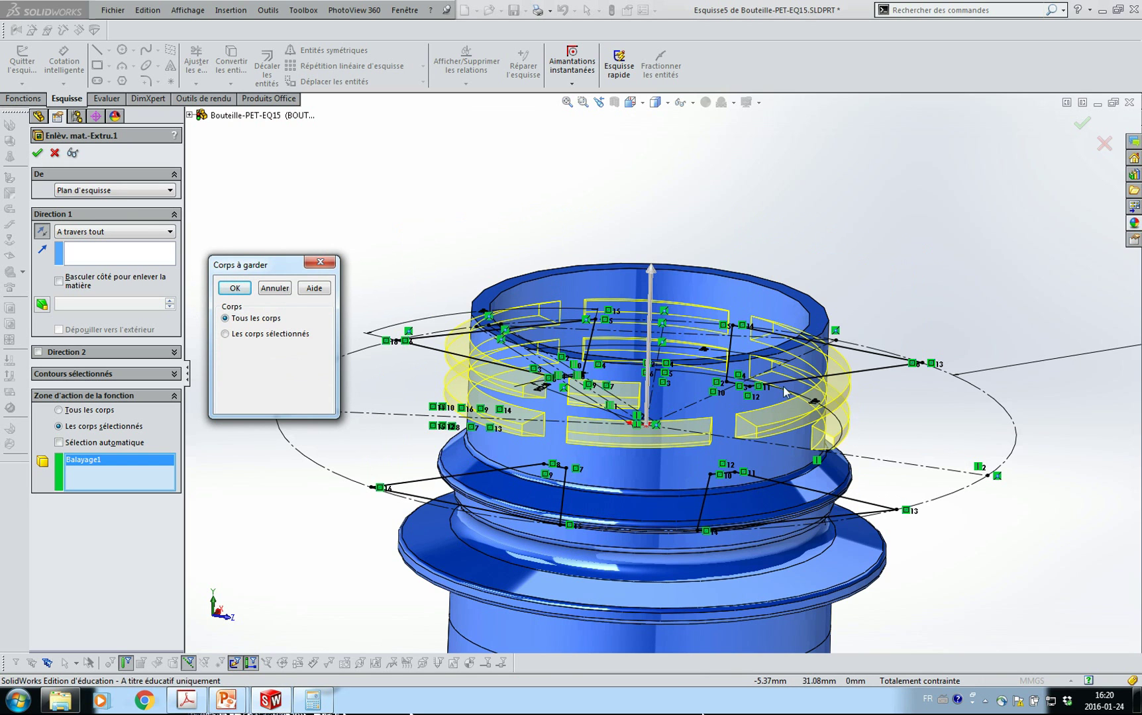
{"action": "left_click", "coordinate": [235, 288]}
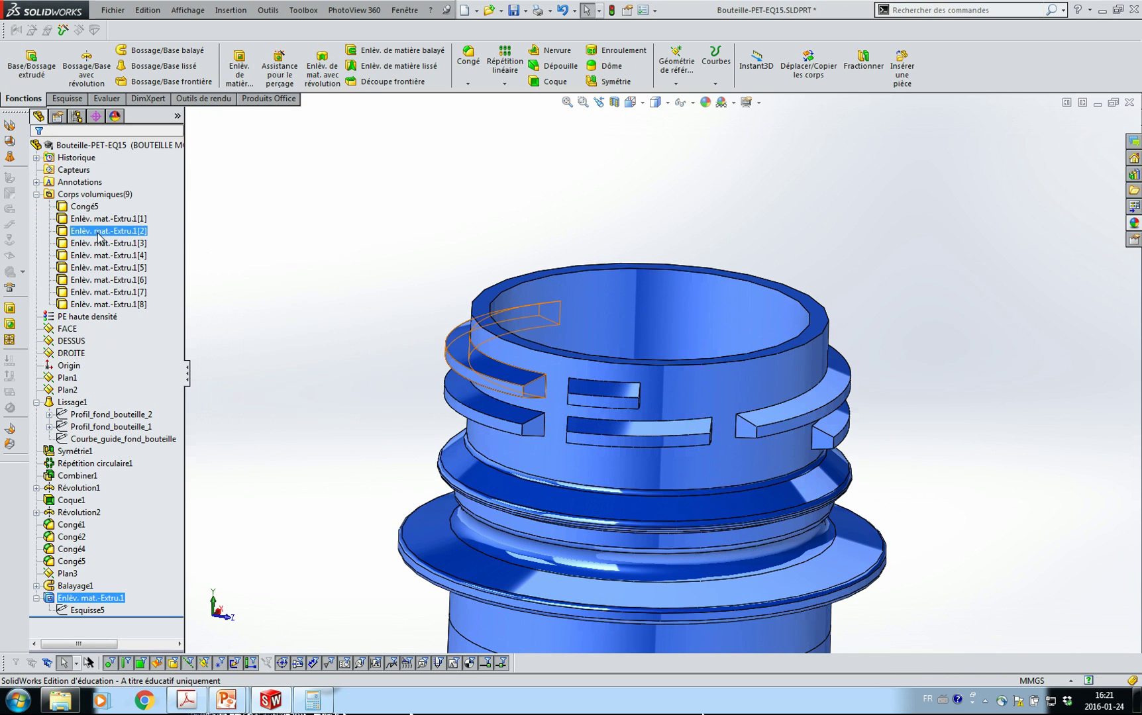
Start a sketch on the end face of the short upper thread segment and convert the face's outline into sketch entities.
{"action": "left_click", "coordinate": [623, 398]}
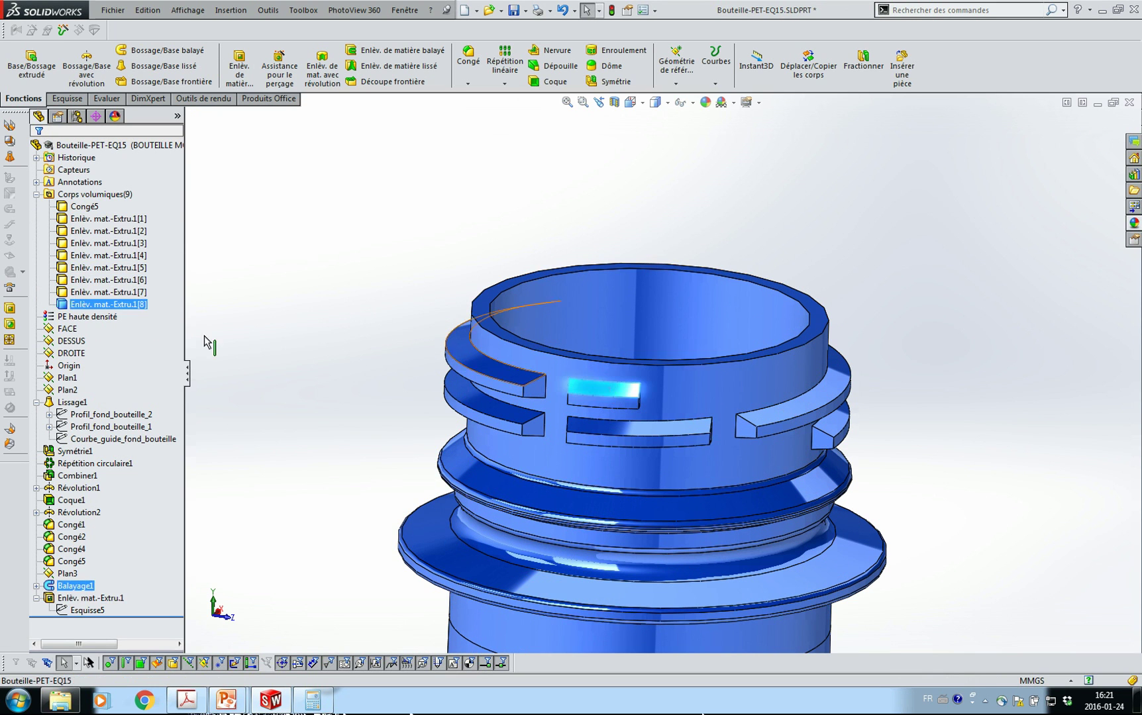
{"action": "left_click", "coordinate": [247, 363]}
{"action": "middle_click_drag", "start_coordinate": [305, 408], "coordinate": [288, 370]}
{"action": "scroll", "coordinate": [603, 326], "scroll_direction": "down", "scroll_amount": 2}
{"action": "scroll", "coordinate": [603, 326], "scroll_direction": "down", "scroll_amount": 2}
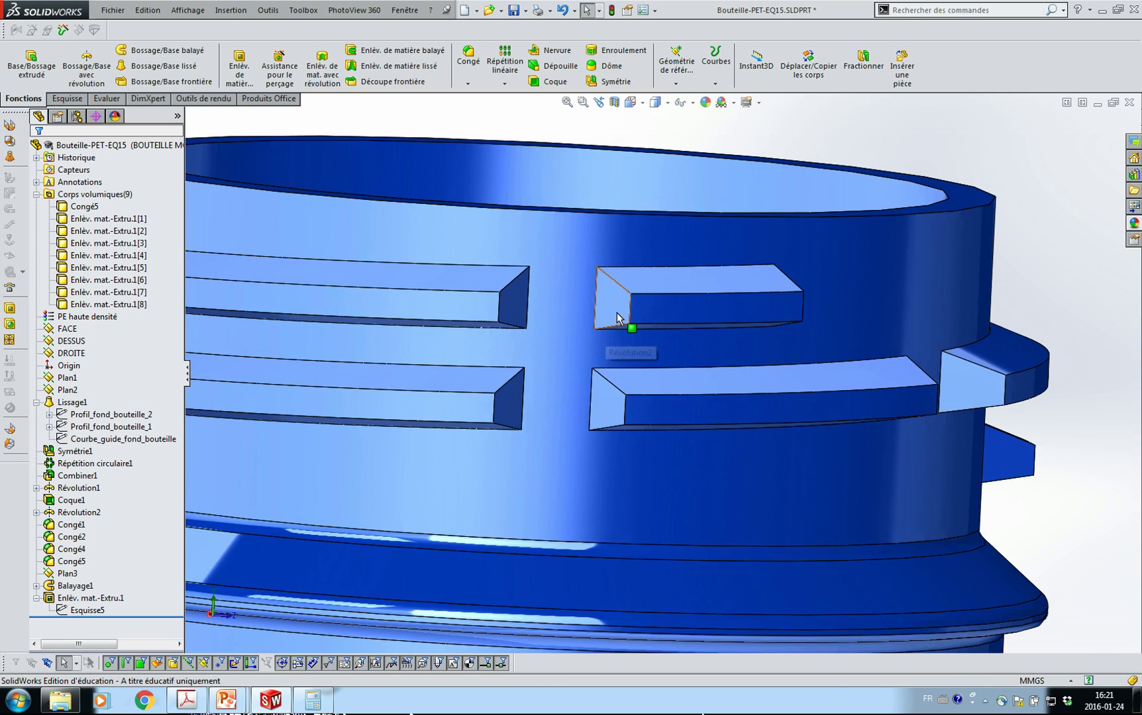
{"action": "left_click", "coordinate": [617, 312]}
{"action": "left_click", "coordinate": [668, 259]}
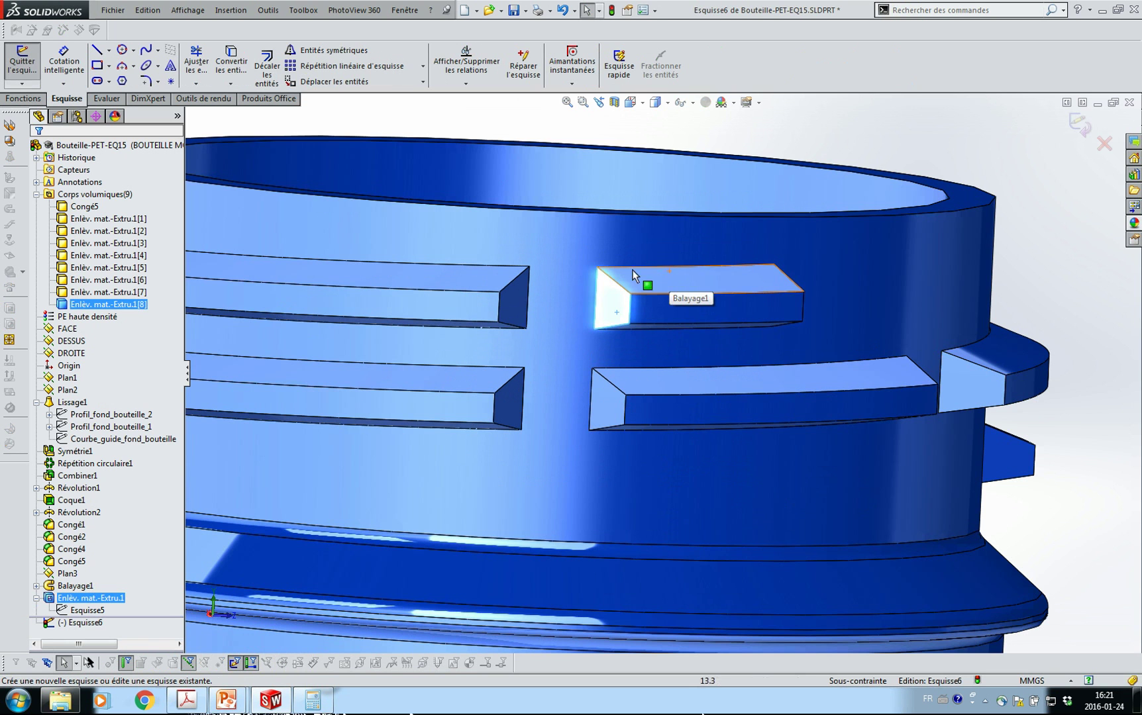
{"action": "left_click", "coordinate": [227, 64]}
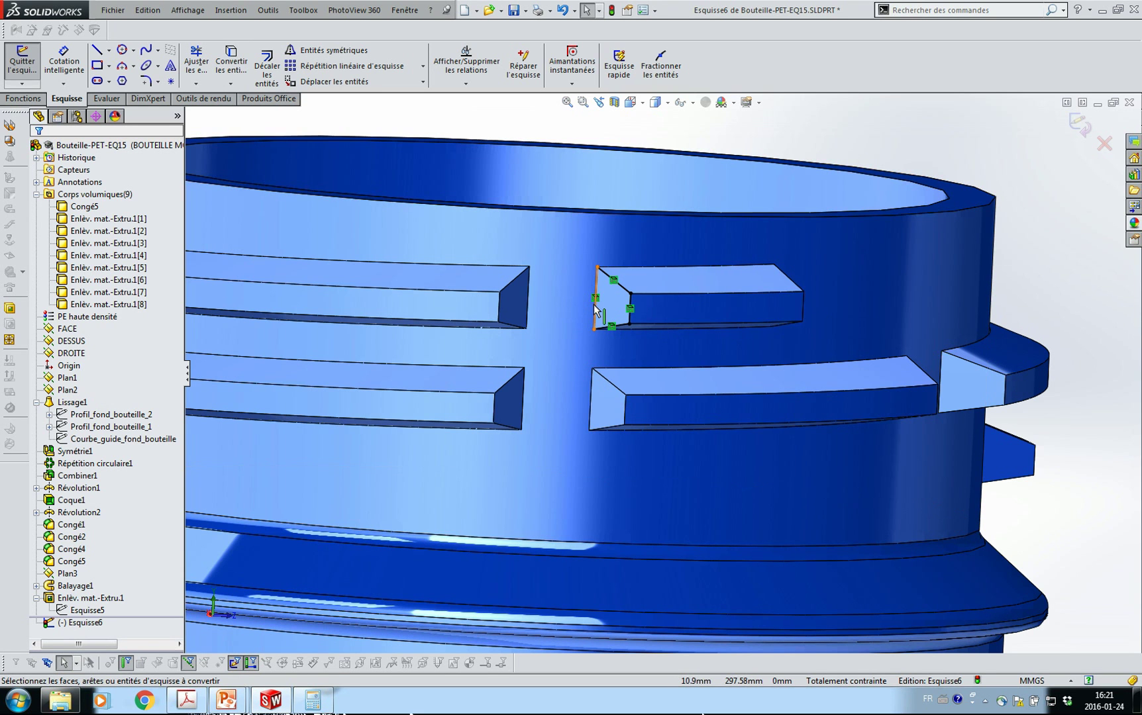
Place sketch points at the midpoints of the profile's inner and outer vertical edges, and close the sketch.
{"action": "scroll", "coordinate": [603, 310], "scroll_direction": "down", "scroll_amount": 2}
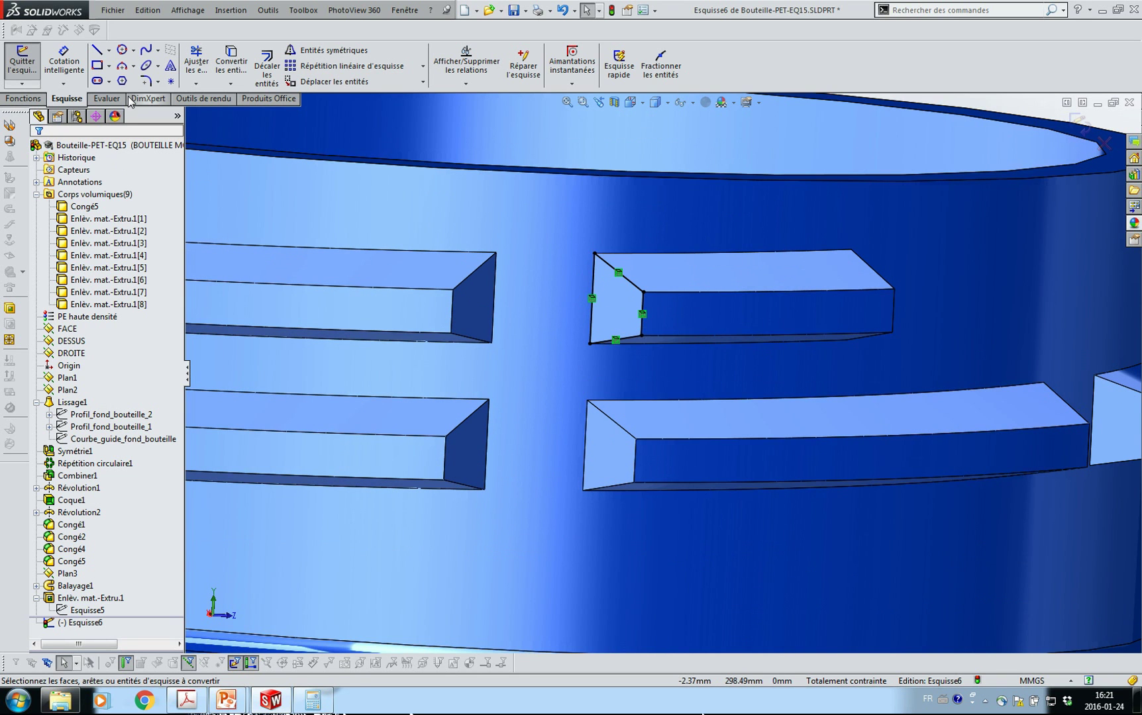
{"action": "left_click", "coordinate": [171, 81]}
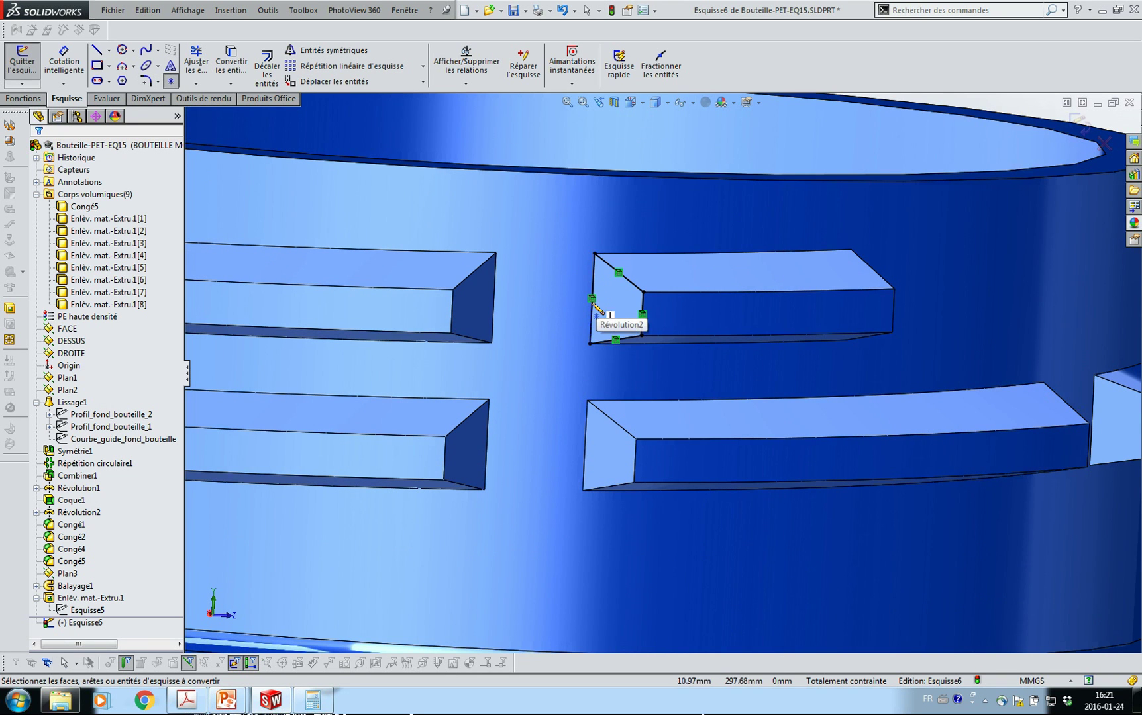
{"action": "scroll", "coordinate": [598, 309], "scroll_direction": "down", "scroll_amount": 3}
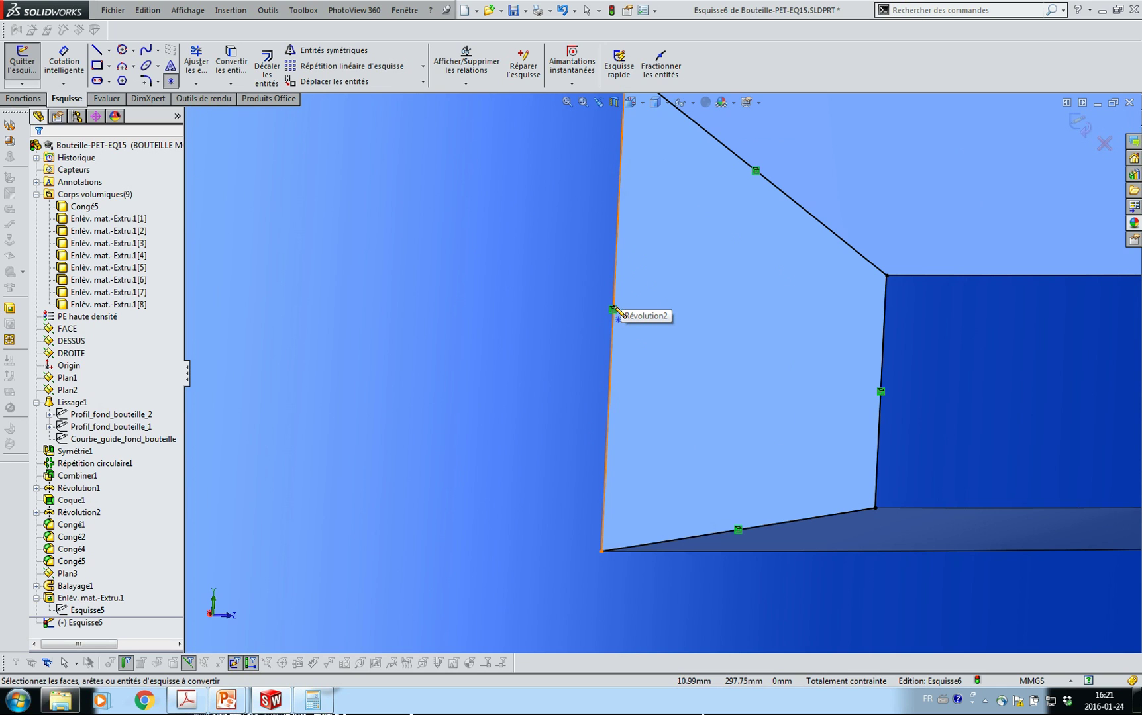
{"action": "left_click", "coordinate": [613, 309]}
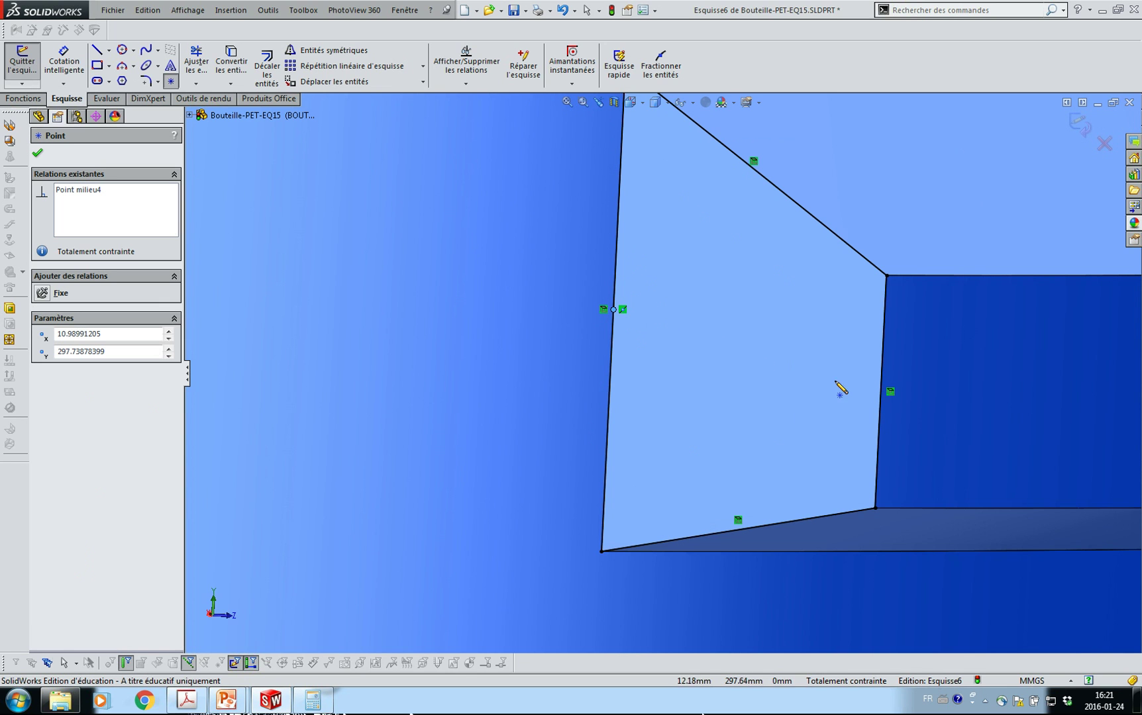
{"action": "left_click", "coordinate": [881, 392]}
{"action": "key", "text": "Escape"}
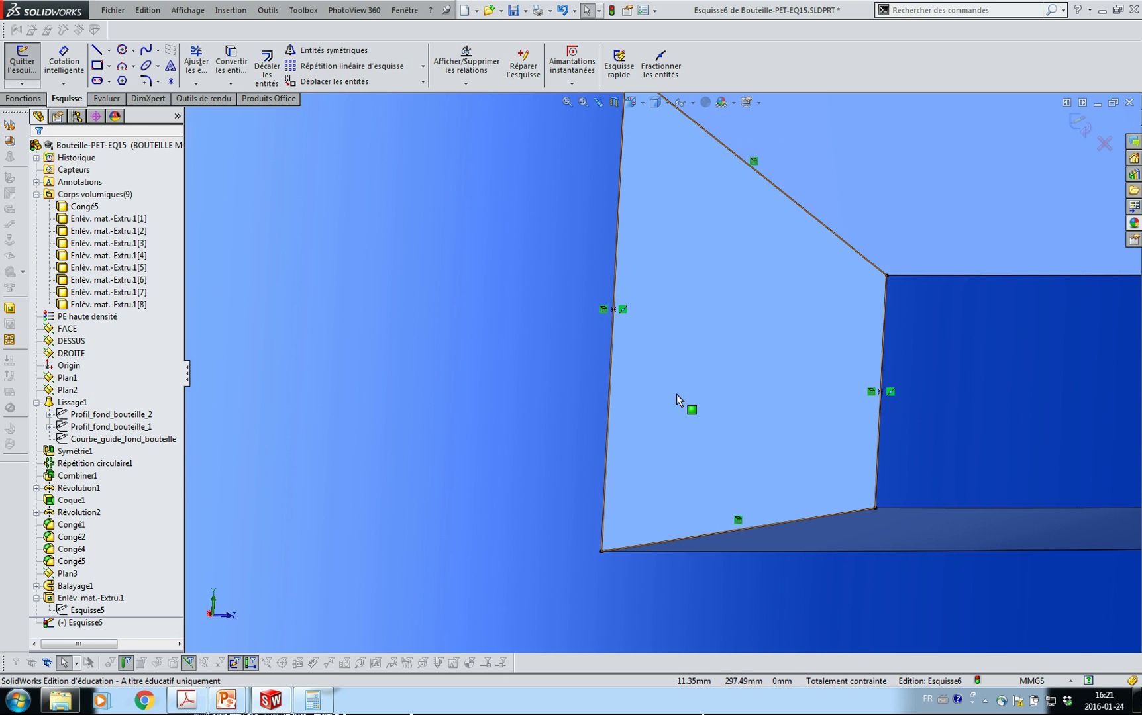
{"action": "scroll", "coordinate": [689, 384], "scroll_direction": "up", "scroll_amount": 3}
{"action": "left_click", "coordinate": [22, 60]}
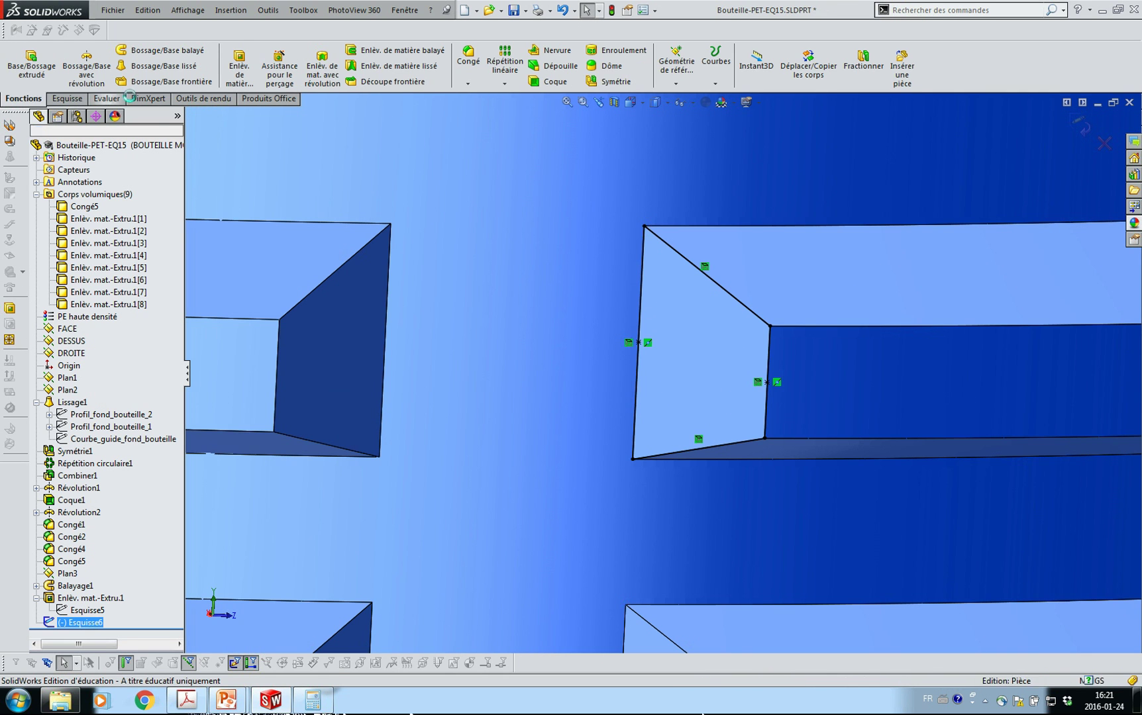
Create a reference plane through the two sketch points and the midpoint of the thread segment's opposite outer vertical edge.
{"action": "left_click", "coordinate": [677, 63]}
{"action": "left_click", "coordinate": [693, 99]}
{"action": "scroll", "coordinate": [708, 361], "scroll_direction": "up", "scroll_amount": 3}
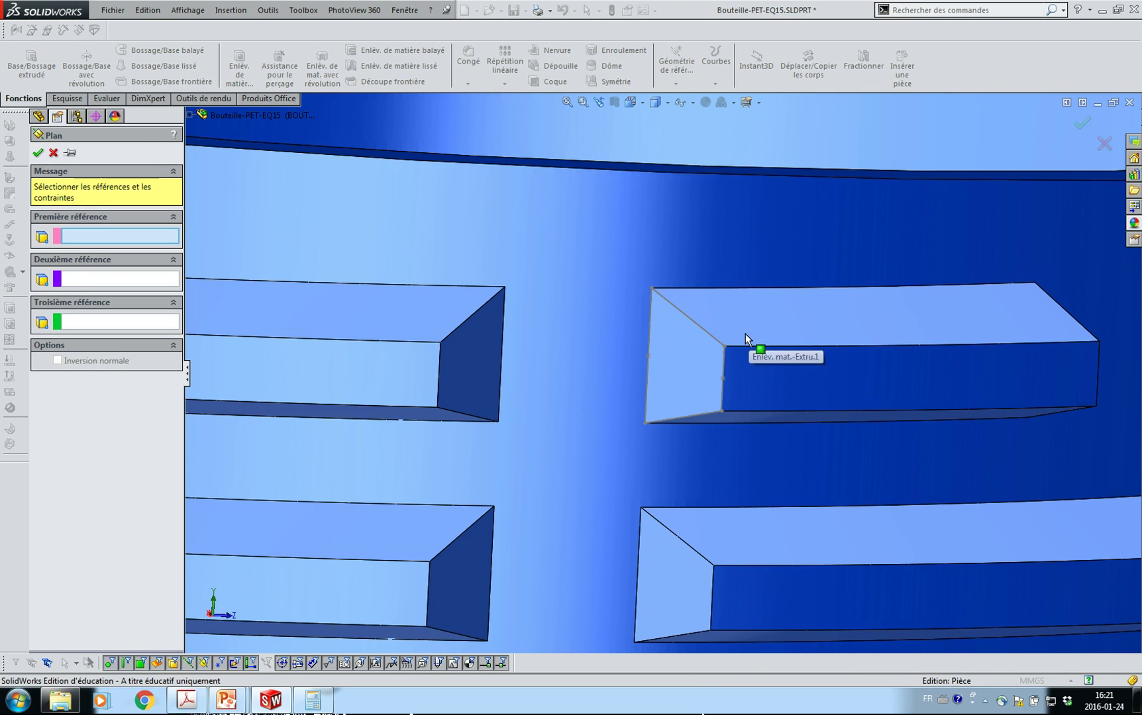
{"action": "left_click", "coordinate": [648, 356]}
{"action": "left_click", "coordinate": [723, 378]}
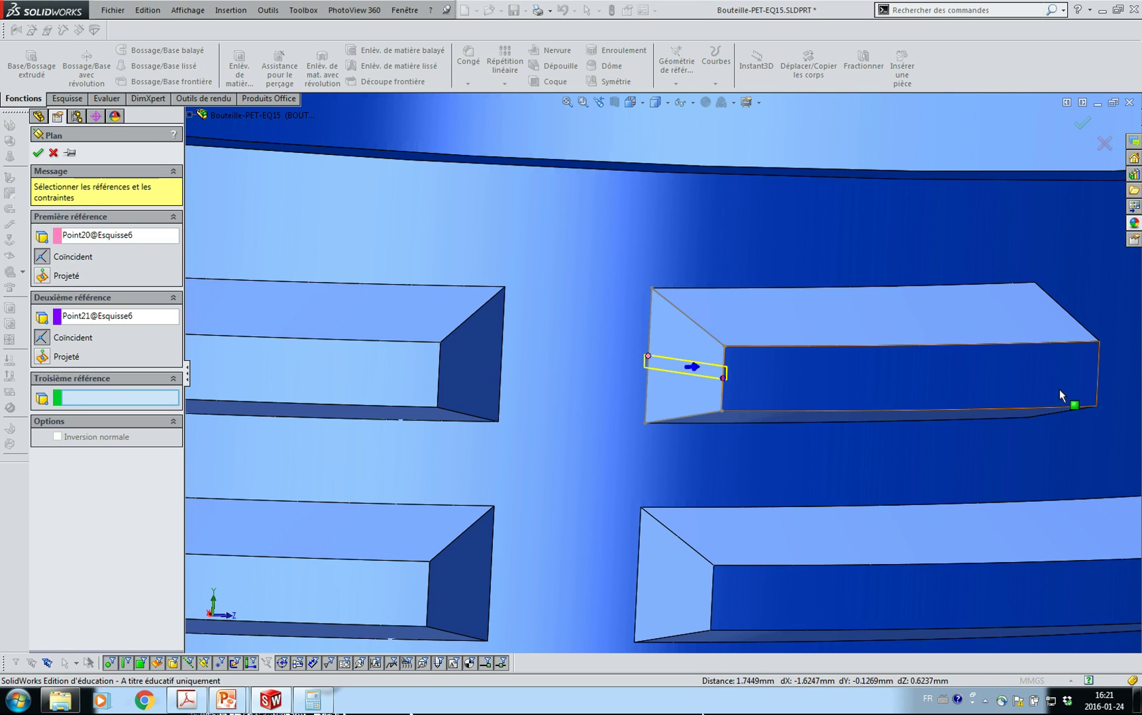
{"action": "left_click", "coordinate": [1098, 374]}
{"action": "middle_click_drag", "start_coordinate": [697, 379], "coordinate": [647, 401]}
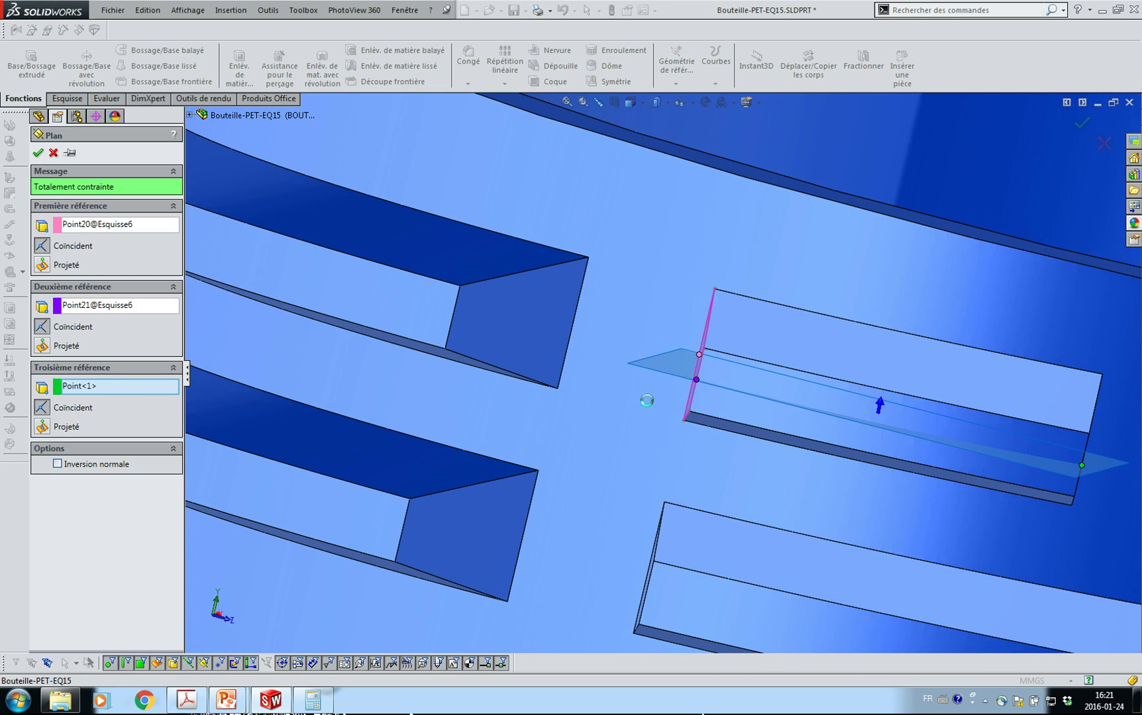
{"action": "left_click", "coordinate": [38, 154]}
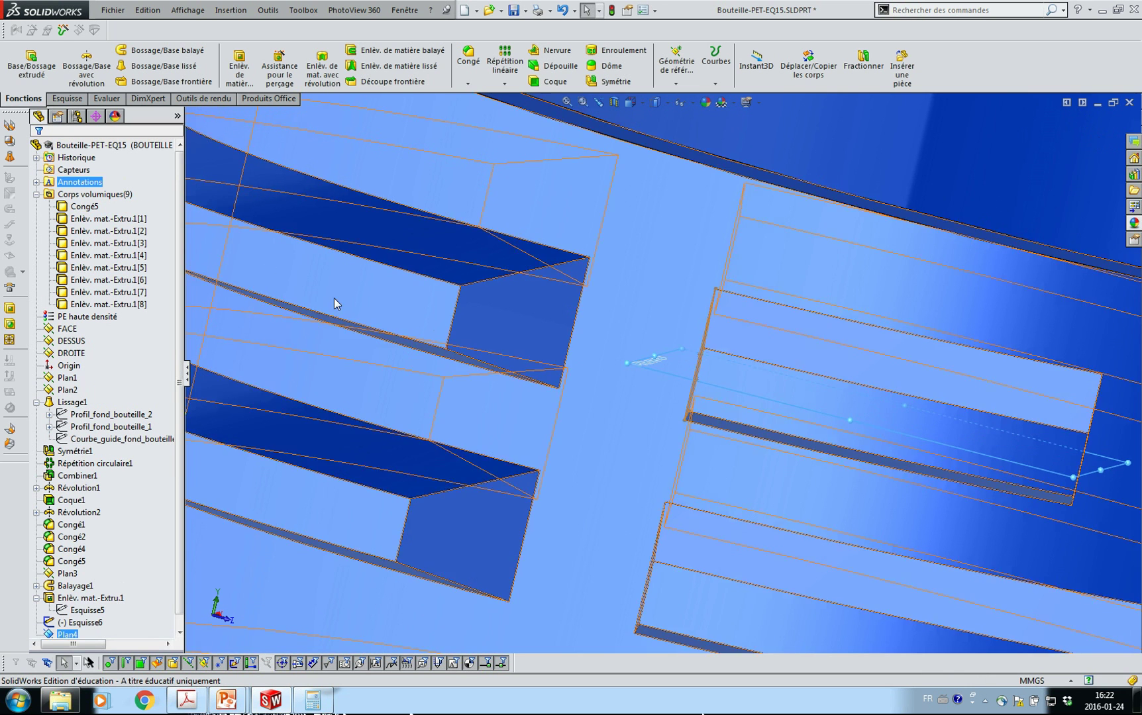
Start a new sketch on the reference plane running through the short thread segment.
{"action": "scroll", "coordinate": [540, 329], "scroll_direction": "up", "scroll_amount": 3}
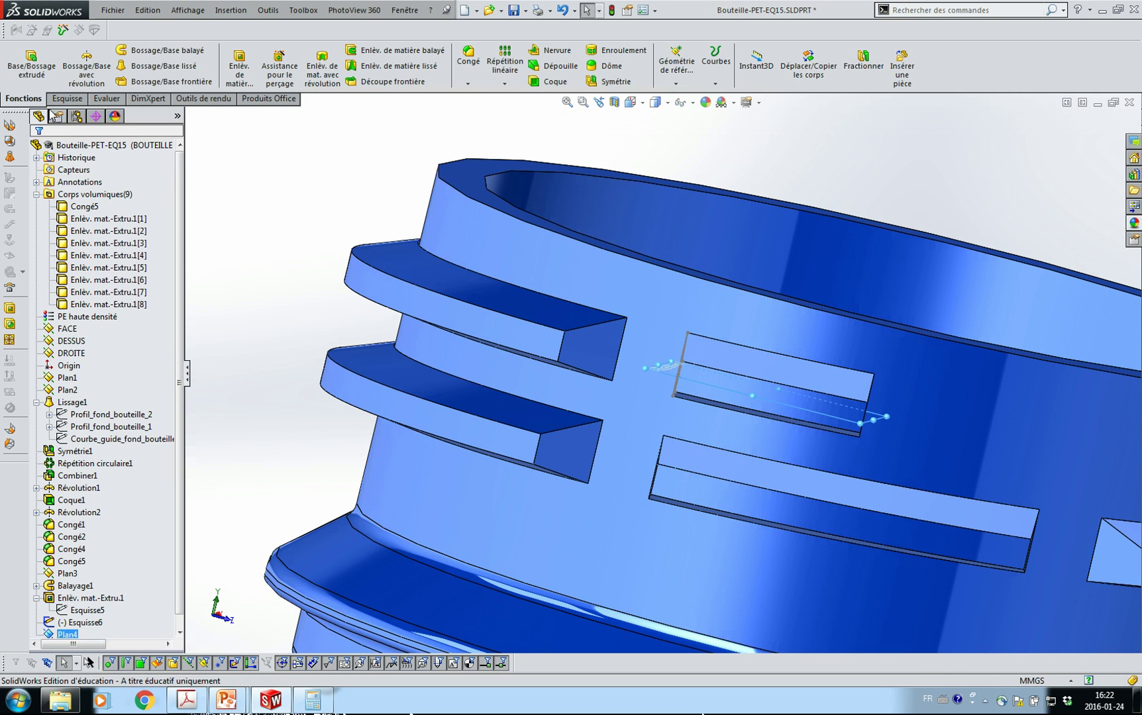
{"action": "left_click", "coordinate": [67, 98]}
{"action": "left_click", "coordinate": [26, 75]}
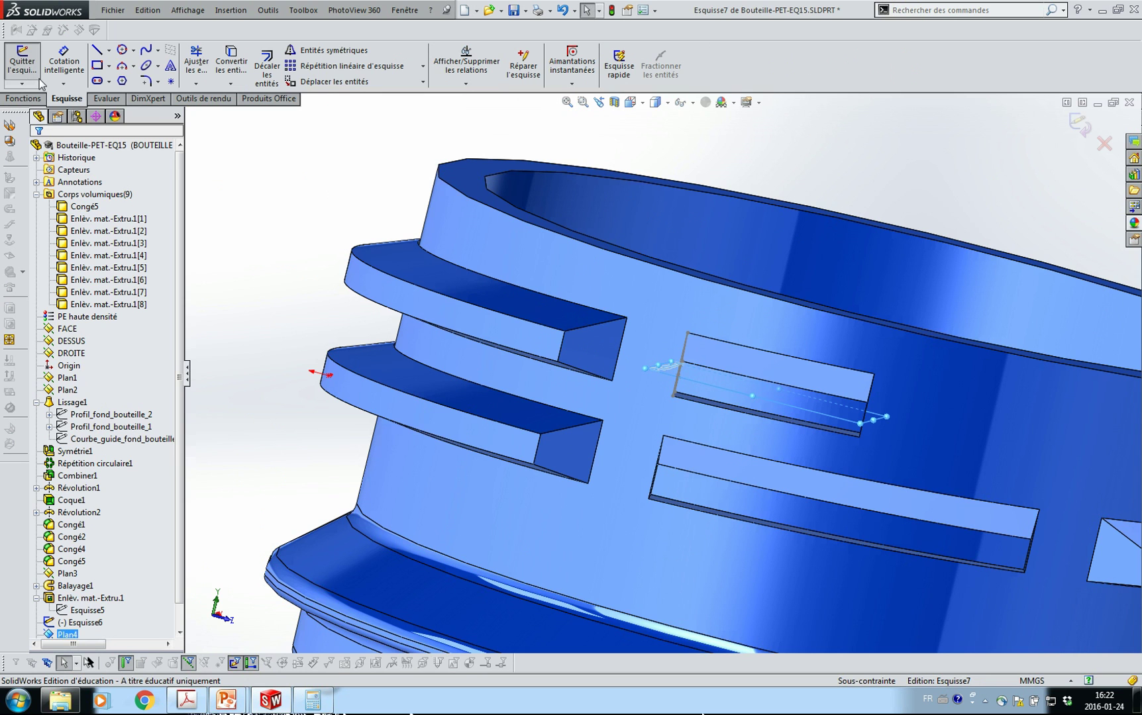
{"action": "key", "text": "ctrl+8"}
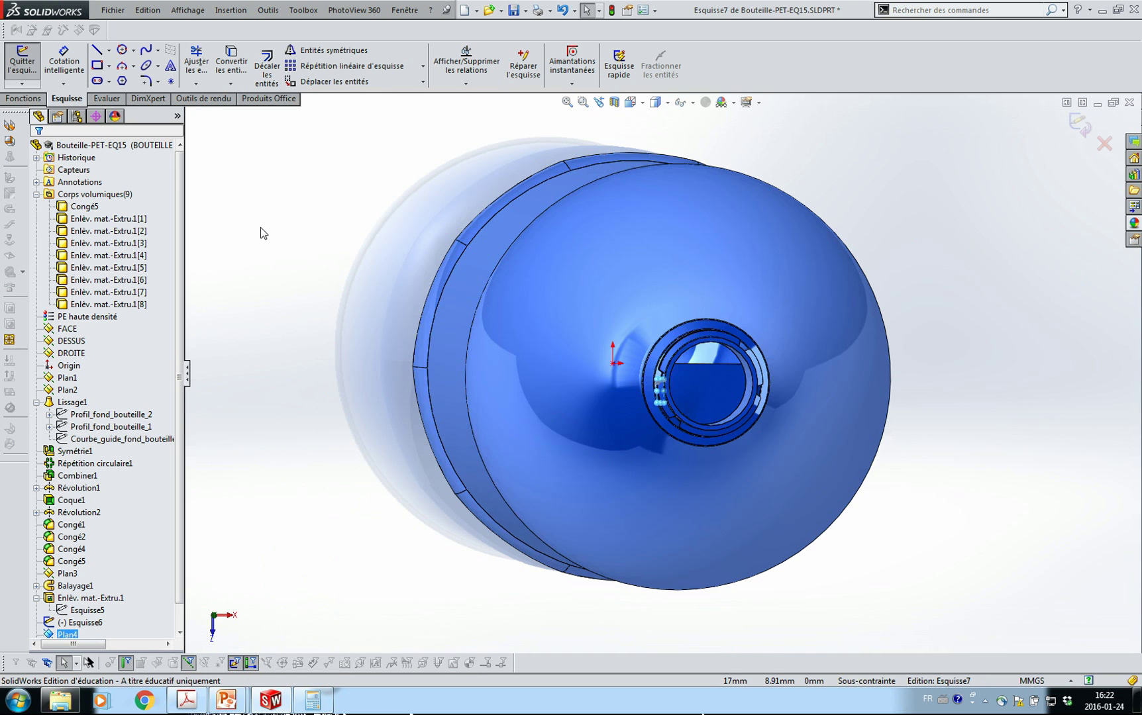
{"action": "key", "text": "z"}
{"action": "left_click_drag", "start_coordinate": [523, 329], "coordinate": [719, 427]}
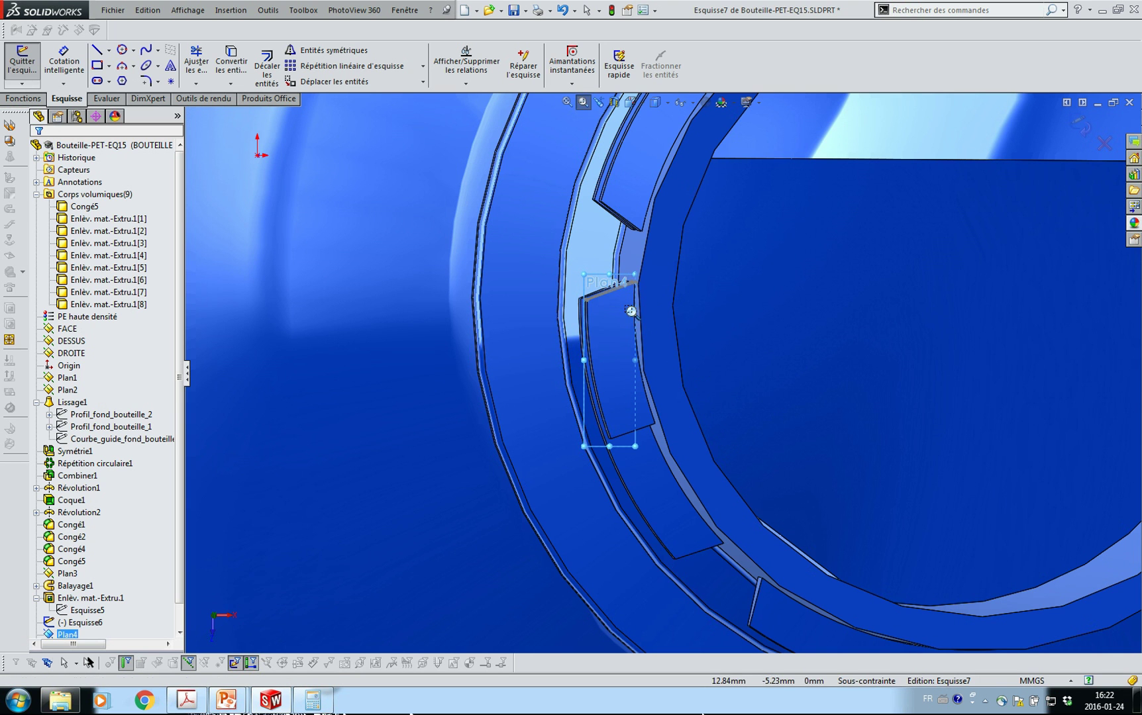
{"action": "key", "text": "Escape"}
Sketch a three-point arc of about 7.1 mm radius from the outer side of the segment's end face inward to the neck wall.
{"action": "scroll", "coordinate": [622, 318], "scroll_direction": "down", "scroll_amount": 7}
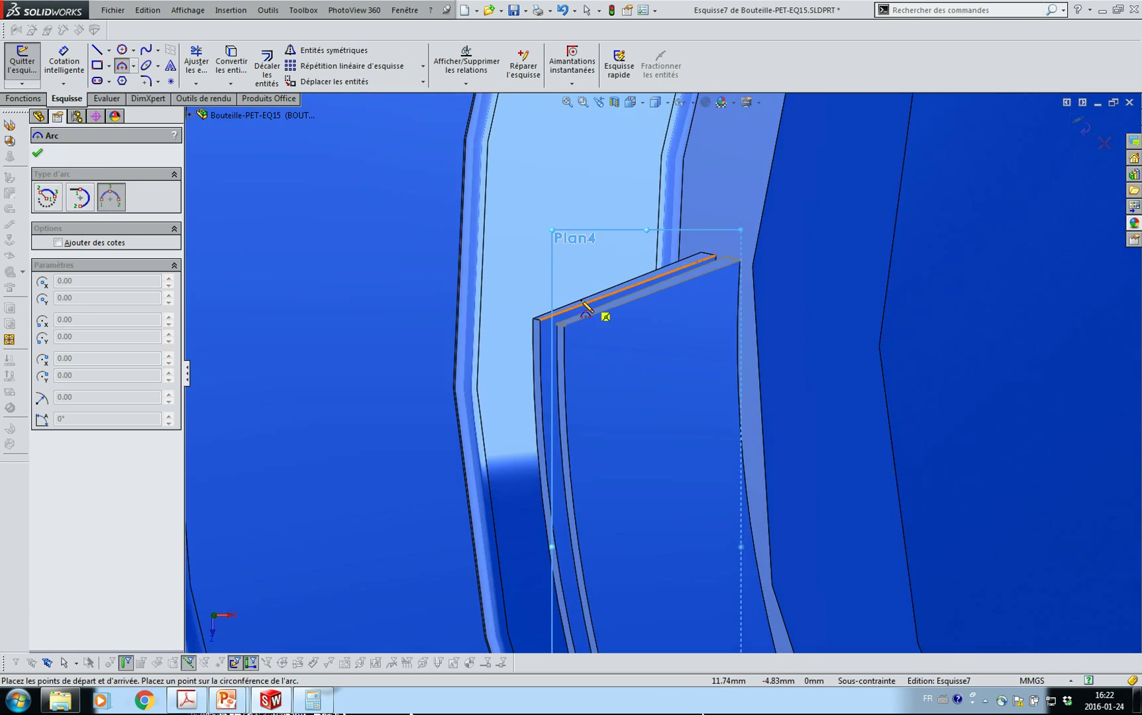
{"action": "scroll", "coordinate": [584, 310], "scroll_direction": "down", "scroll_amount": 3}
{"action": "left_click", "coordinate": [561, 343]}
{"action": "scroll", "coordinate": [692, 483], "scroll_direction": "up", "scroll_amount": 9}
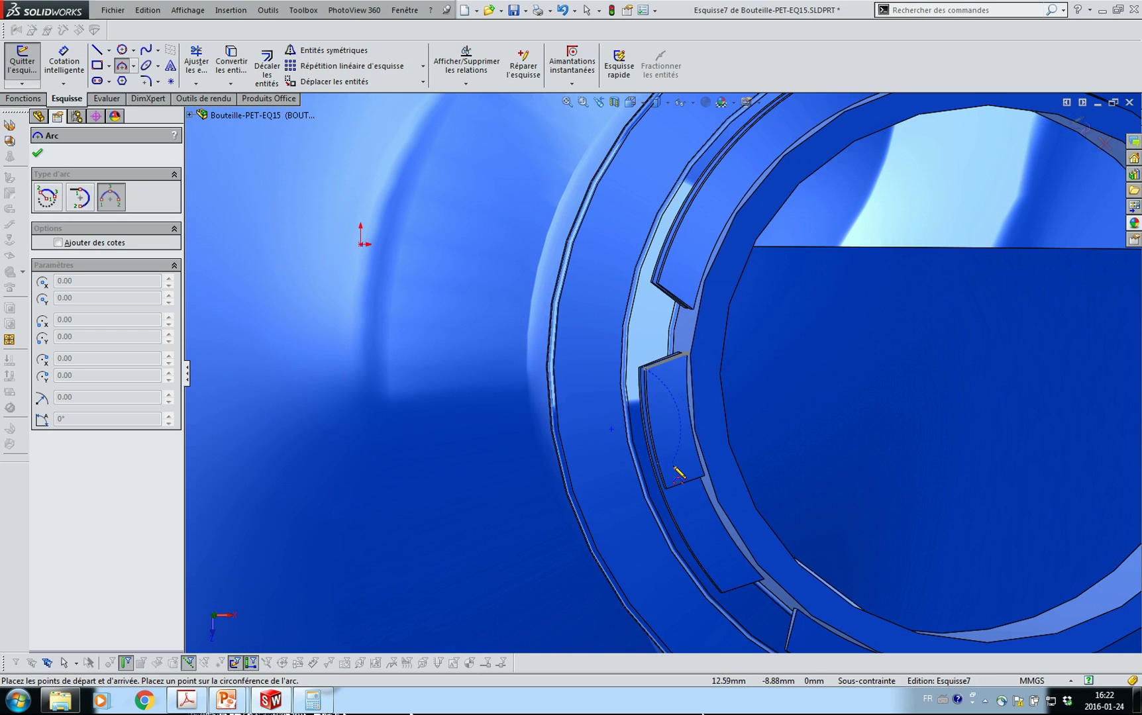
{"action": "left_click", "coordinate": [744, 544]}
{"action": "left_click", "coordinate": [702, 503]}
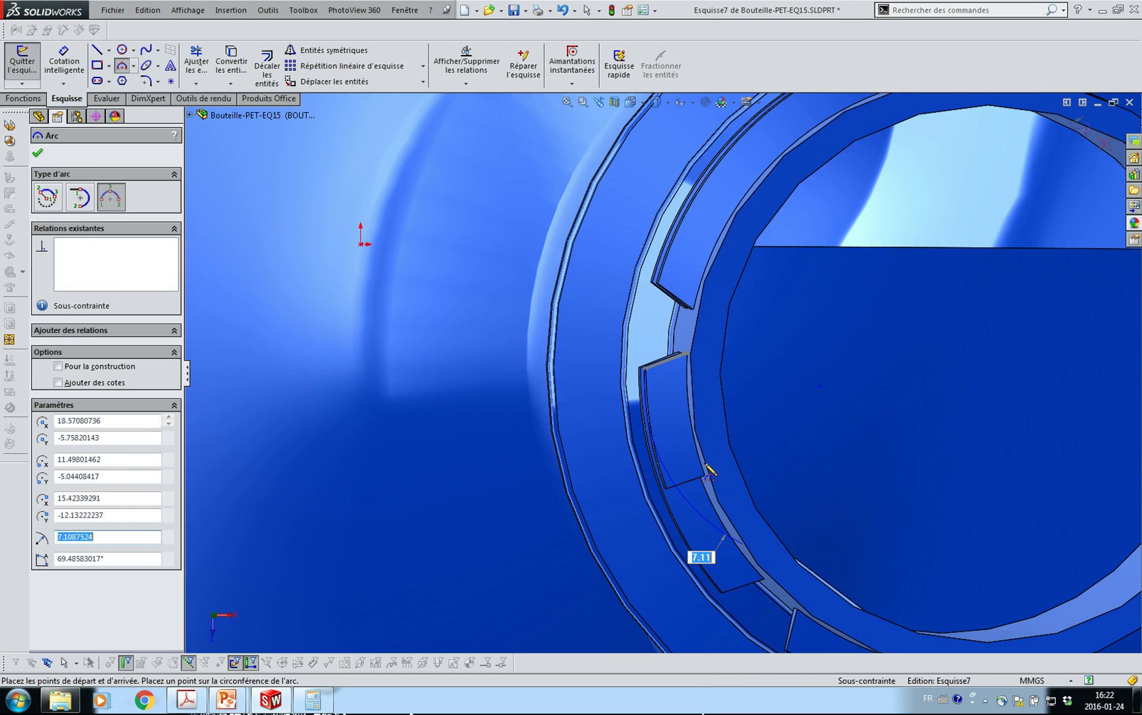
{"action": "key", "text": "Escape"}
Dimension the arc's radius as 10 mm.
{"action": "scroll", "coordinate": [700, 448], "scroll_direction": "down", "scroll_amount": 3}
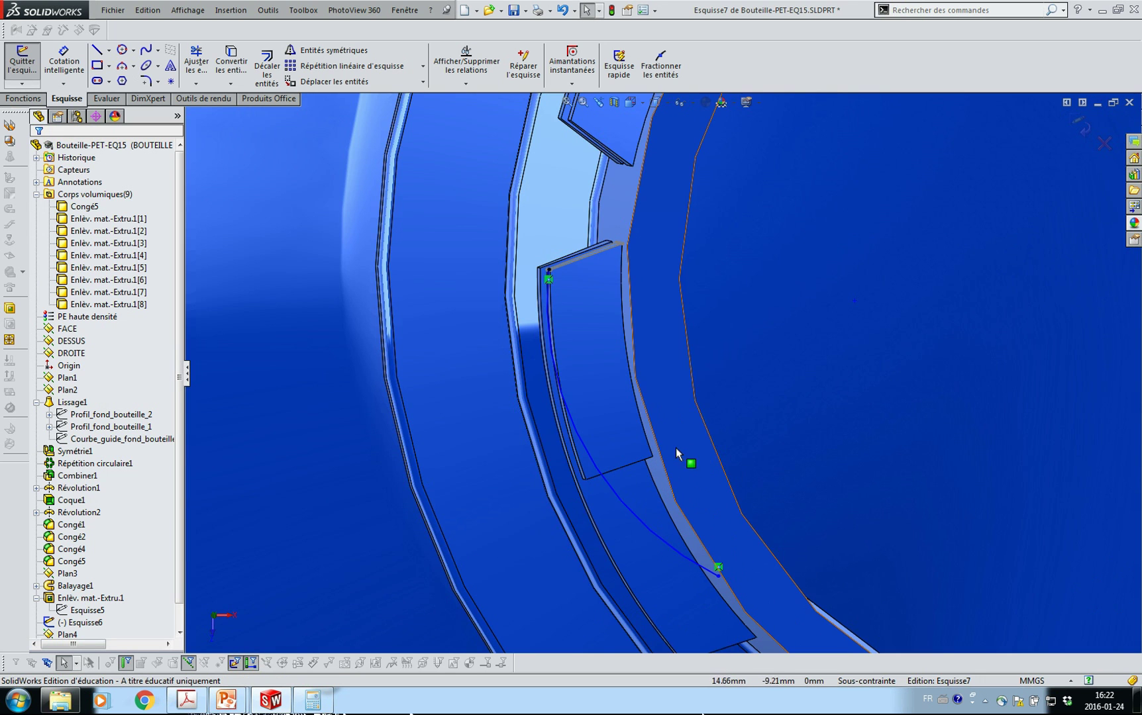
{"action": "key", "text": "s"}
{"action": "left_click", "coordinate": [699, 456]}
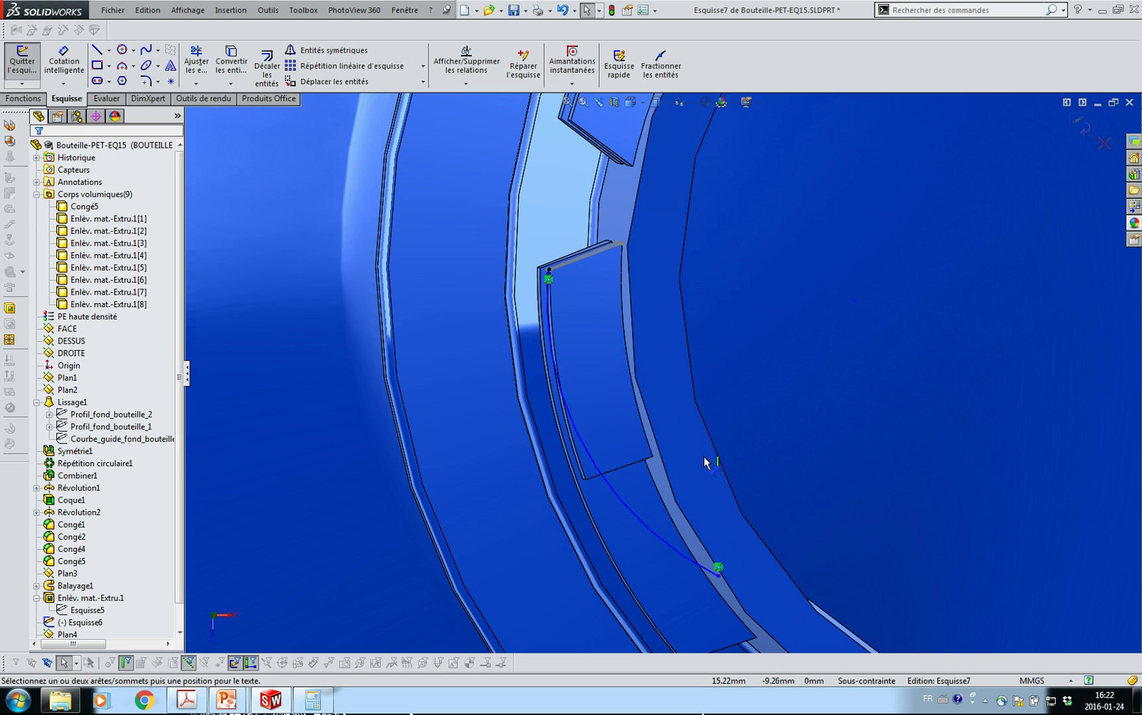
{"action": "left_click", "coordinate": [616, 491]}
{"action": "left_click", "coordinate": [775, 404]}
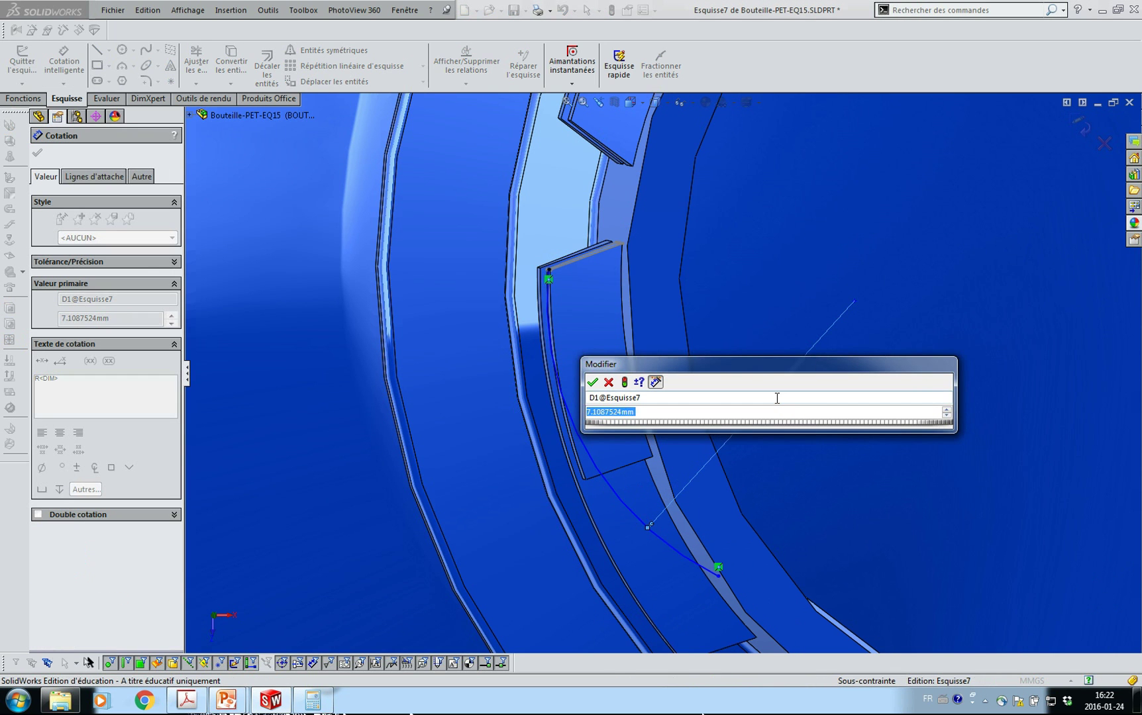
{"action": "type", "text": "10"}
{"action": "key", "text": "Return"}
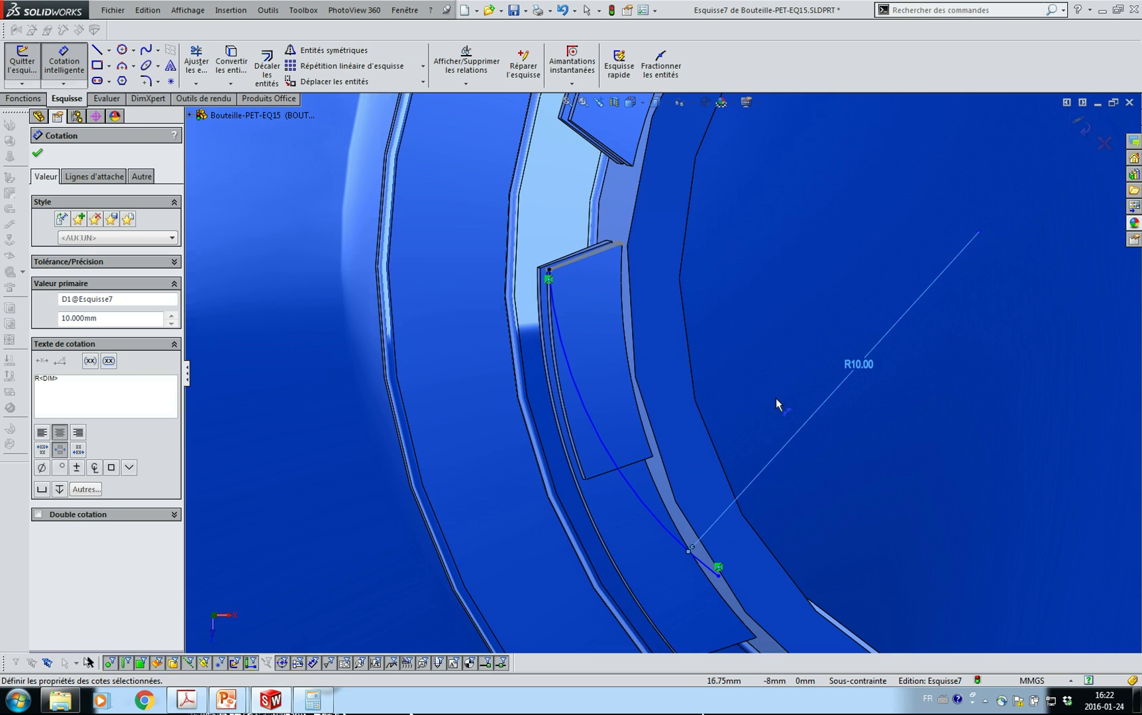
Dimension the distance between the arc's two endpoints as 8 mm.
{"action": "left_click", "coordinate": [549, 277]}
{"action": "left_click", "coordinate": [719, 575]}
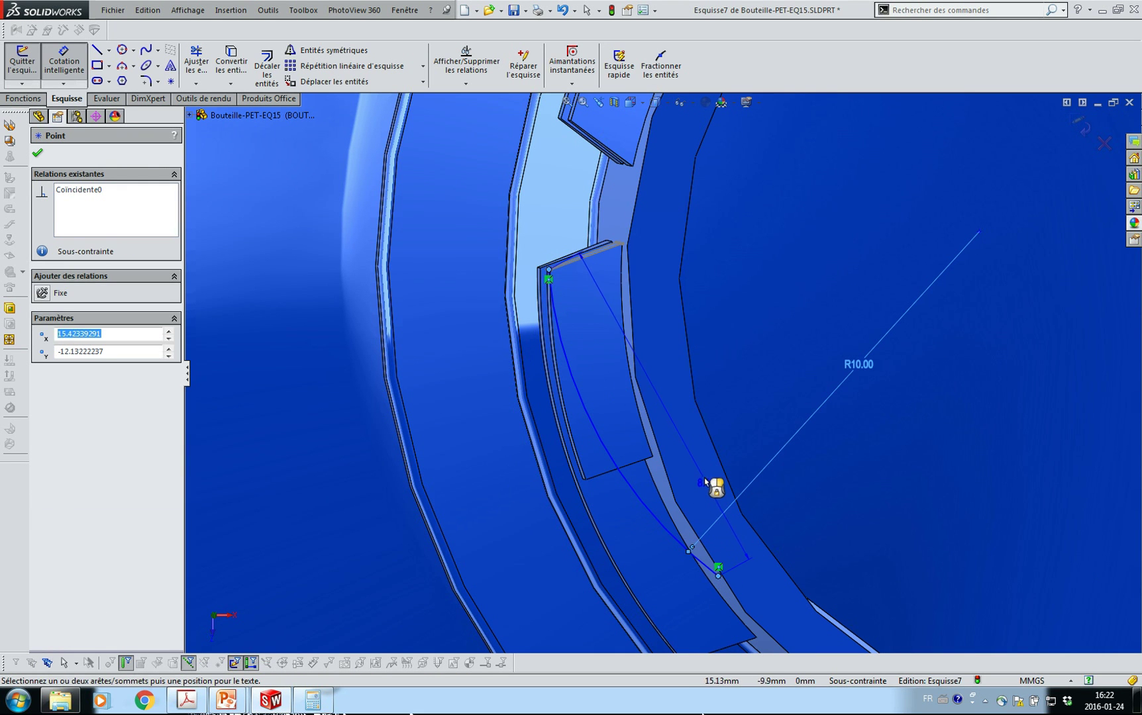
{"action": "left_click", "coordinate": [712, 478]}
{"action": "type", "text": "8"}
{"action": "key", "text": "Return"}
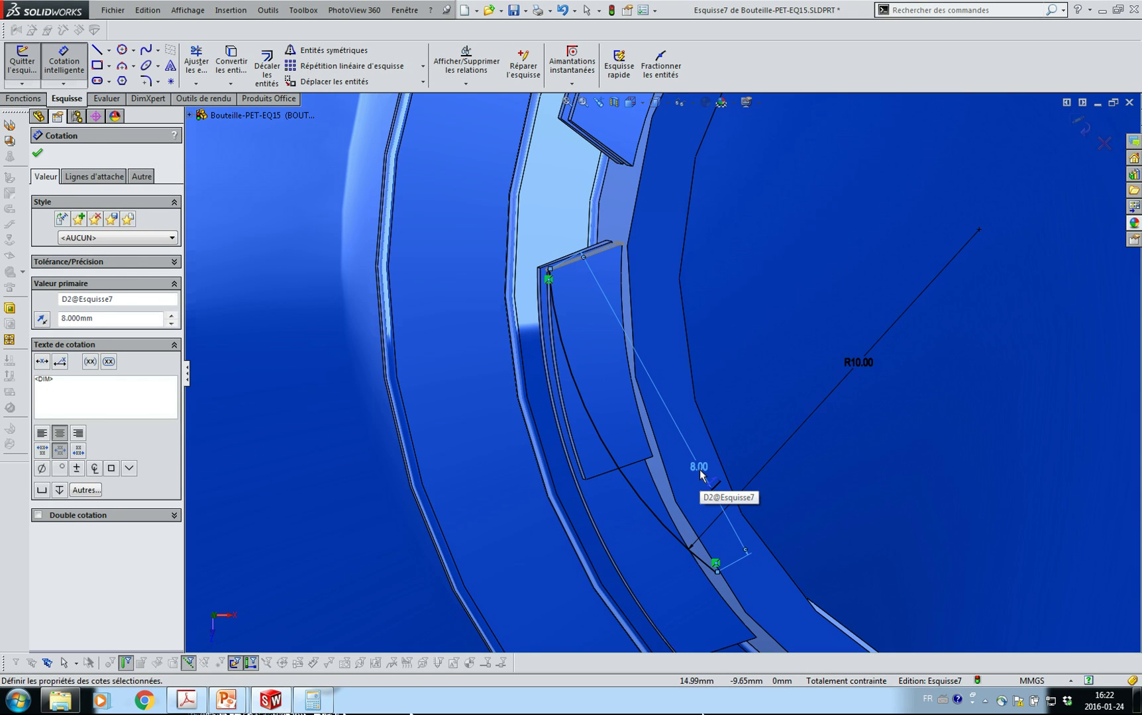
{"action": "key", "text": "Escape"}
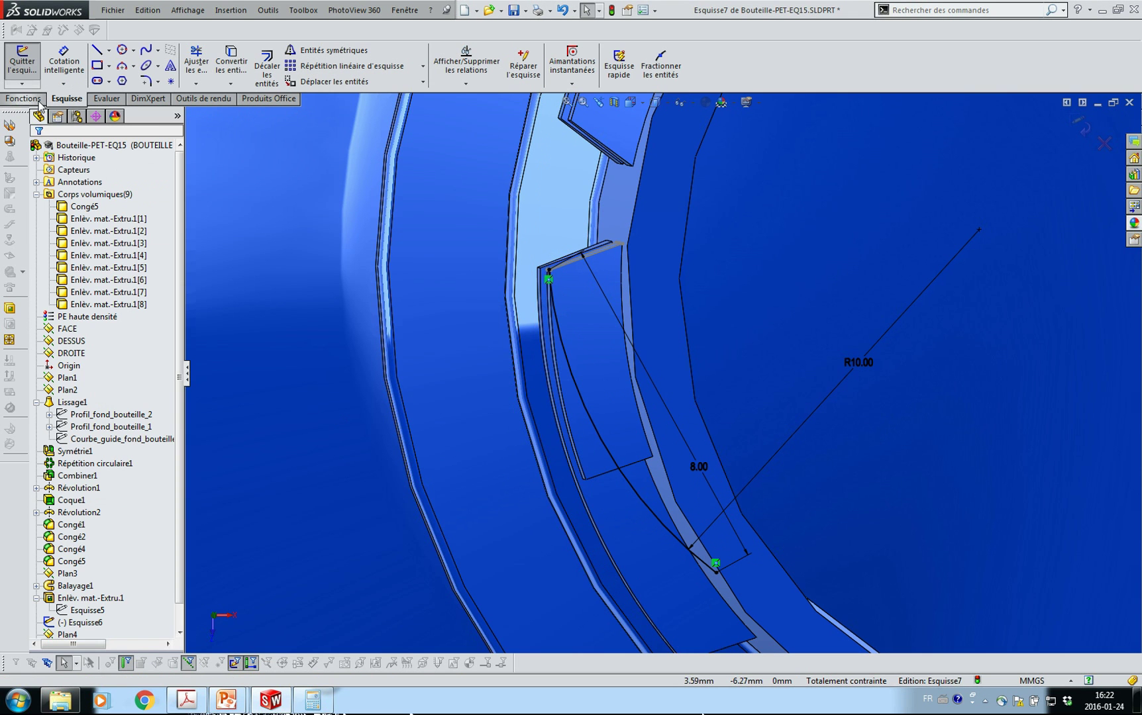
Close the arc sketch and sweep the segment's end-face profile along the arc path.
{"action": "left_click", "coordinate": [22, 59]}
{"action": "left_click", "coordinate": [26, 98]}
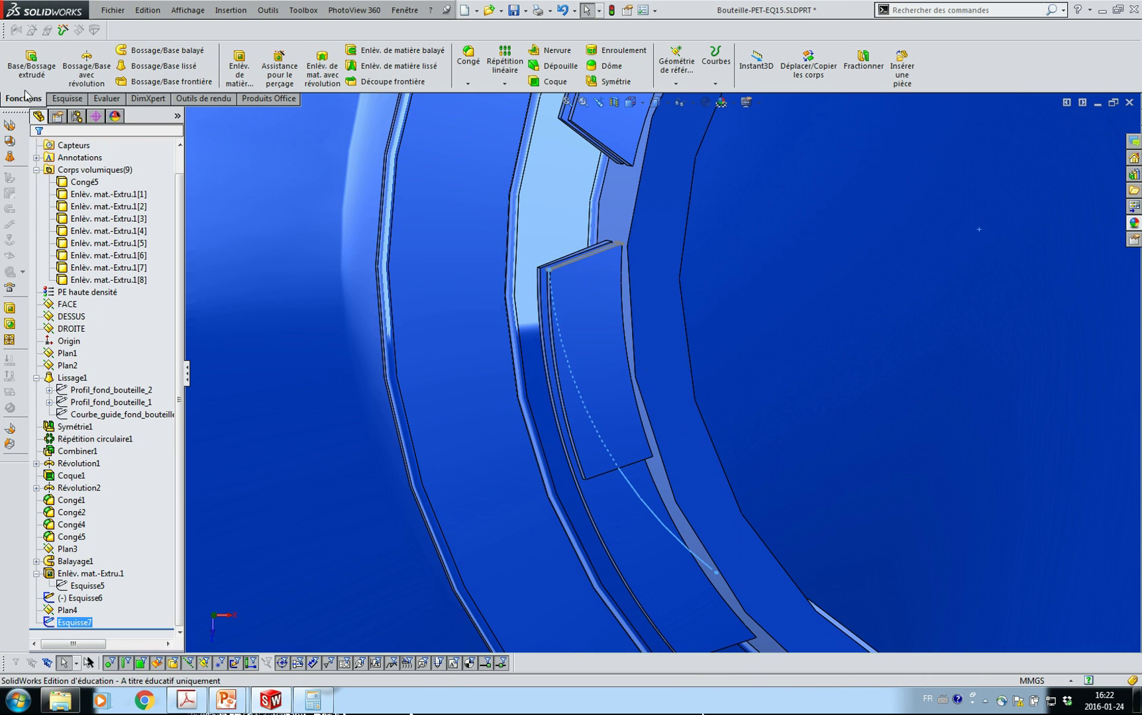
{"action": "left_click", "coordinate": [156, 52]}
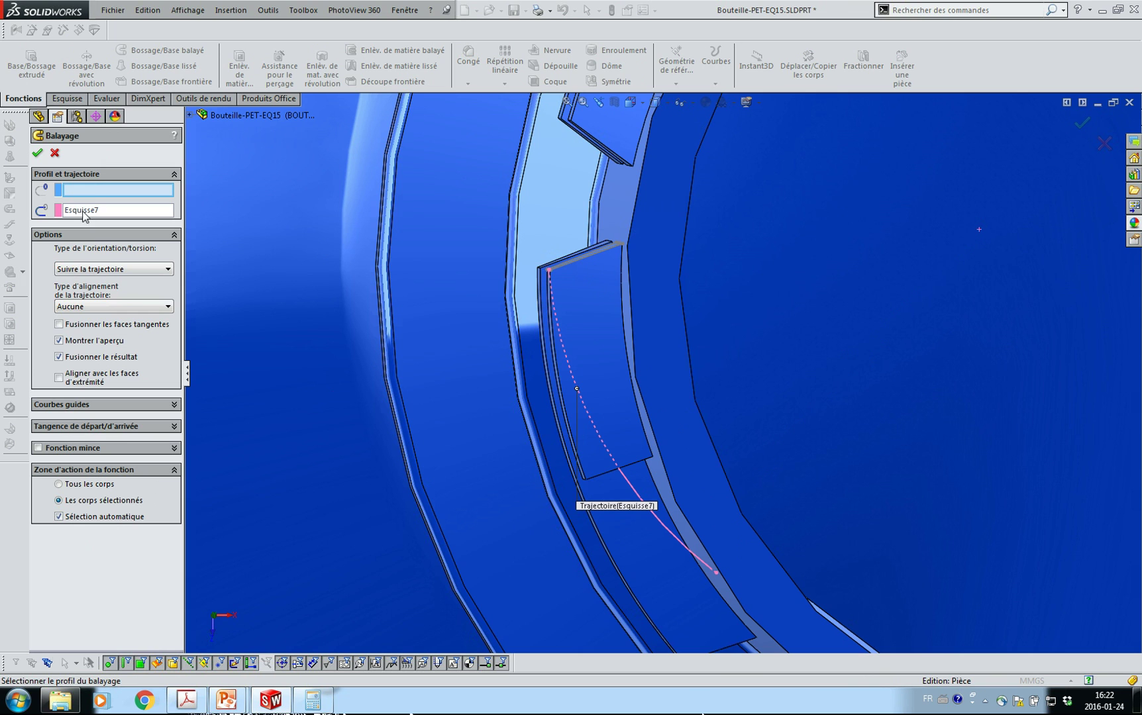
{"action": "left_click", "coordinate": [578, 265]}
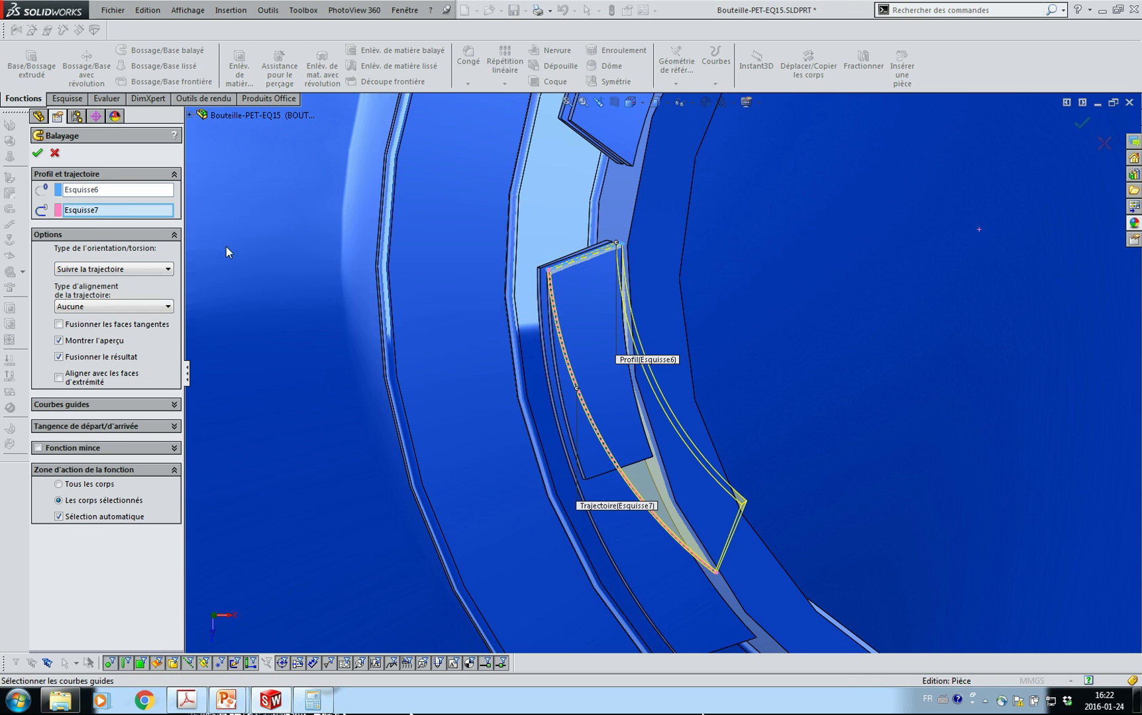
{"action": "left_click", "coordinate": [38, 154]}
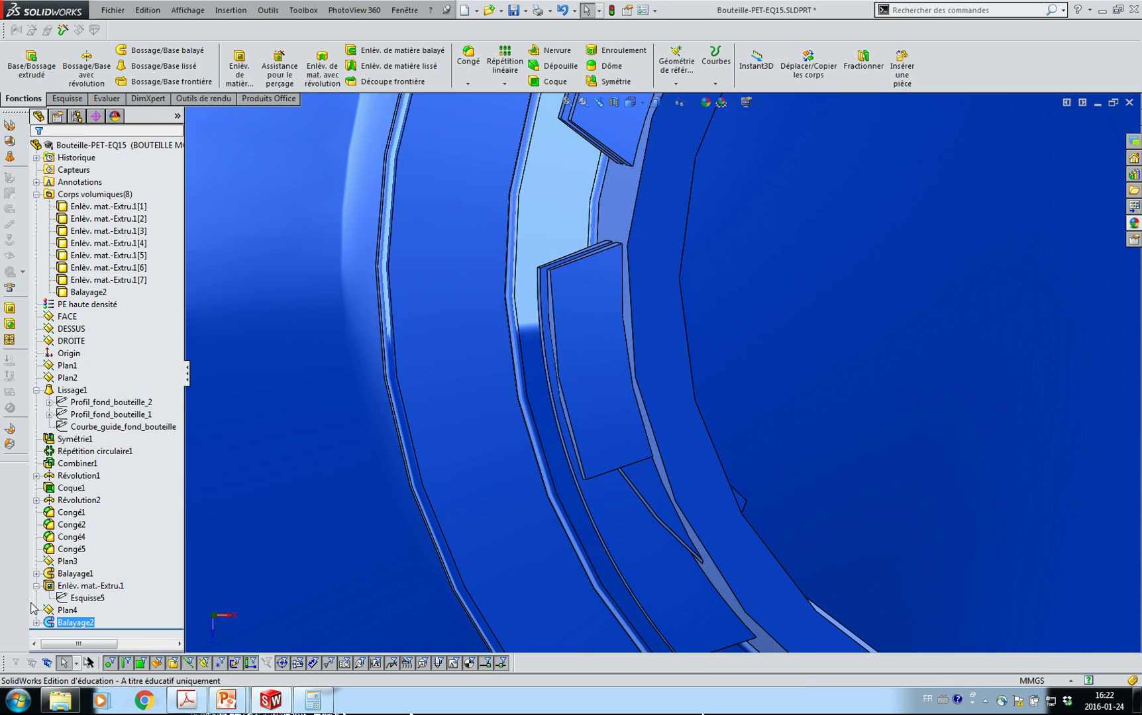
Edit the new sweep so that its result is not merged with the existing bodies.
{"action": "left_click", "coordinate": [36, 623]}
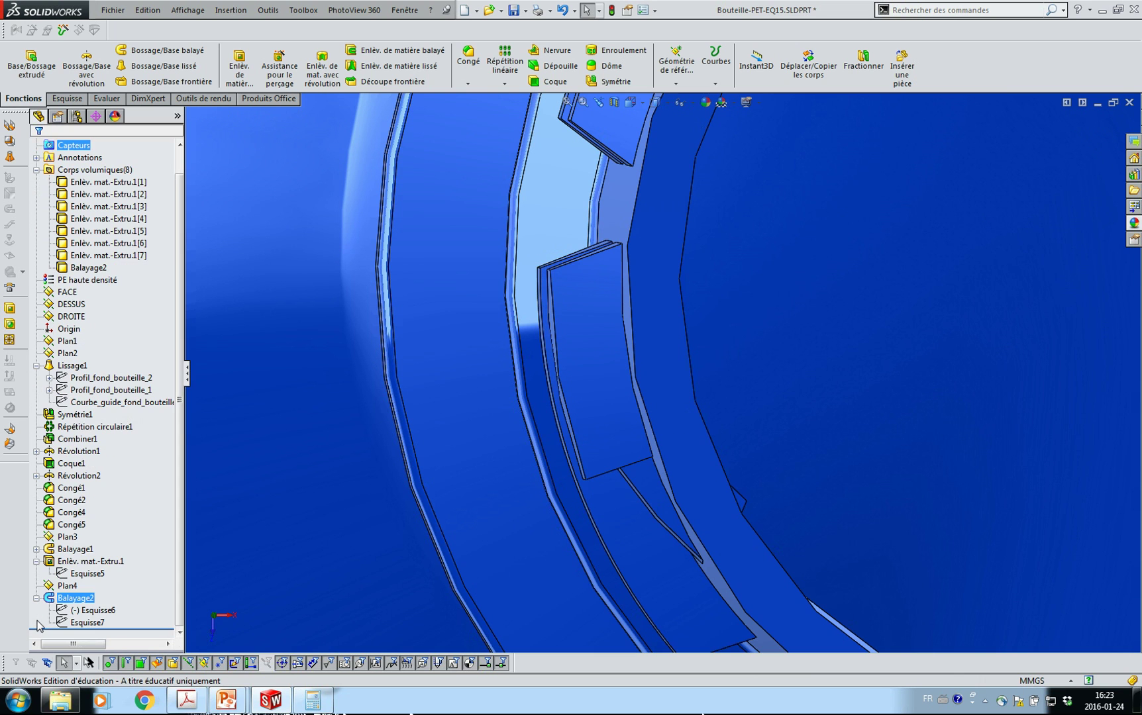
{"action": "right_click", "coordinate": [73, 598]}
{"action": "left_click", "coordinate": [81, 457]}
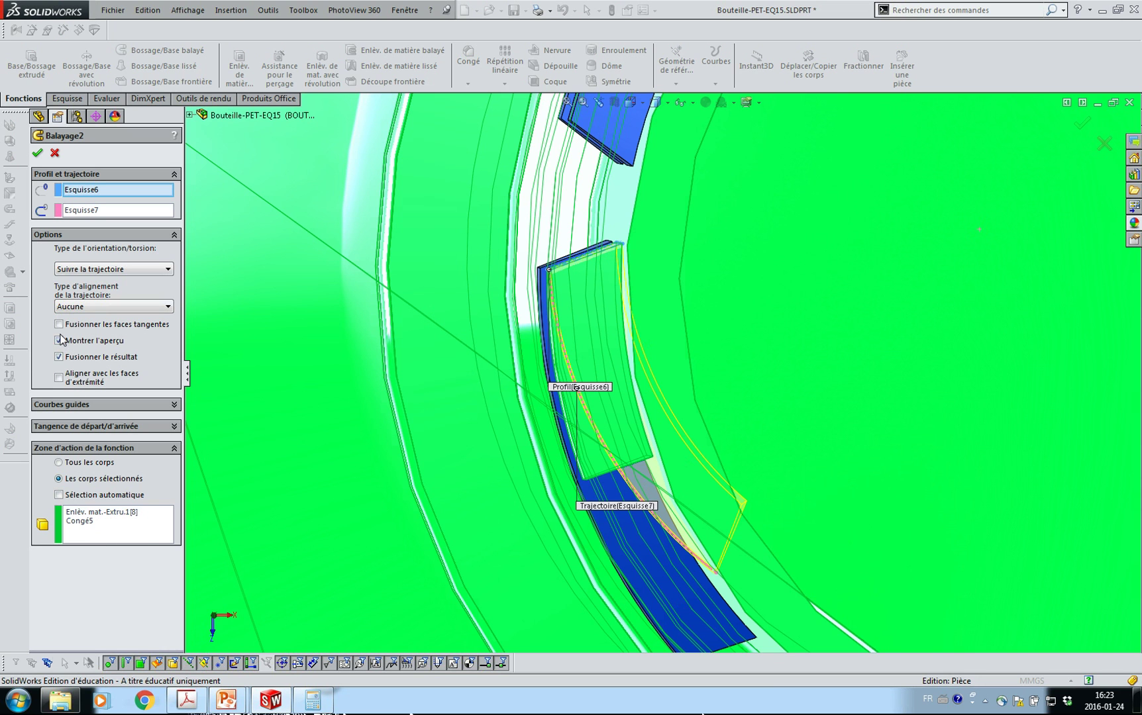
{"action": "left_click", "coordinate": [59, 357]}
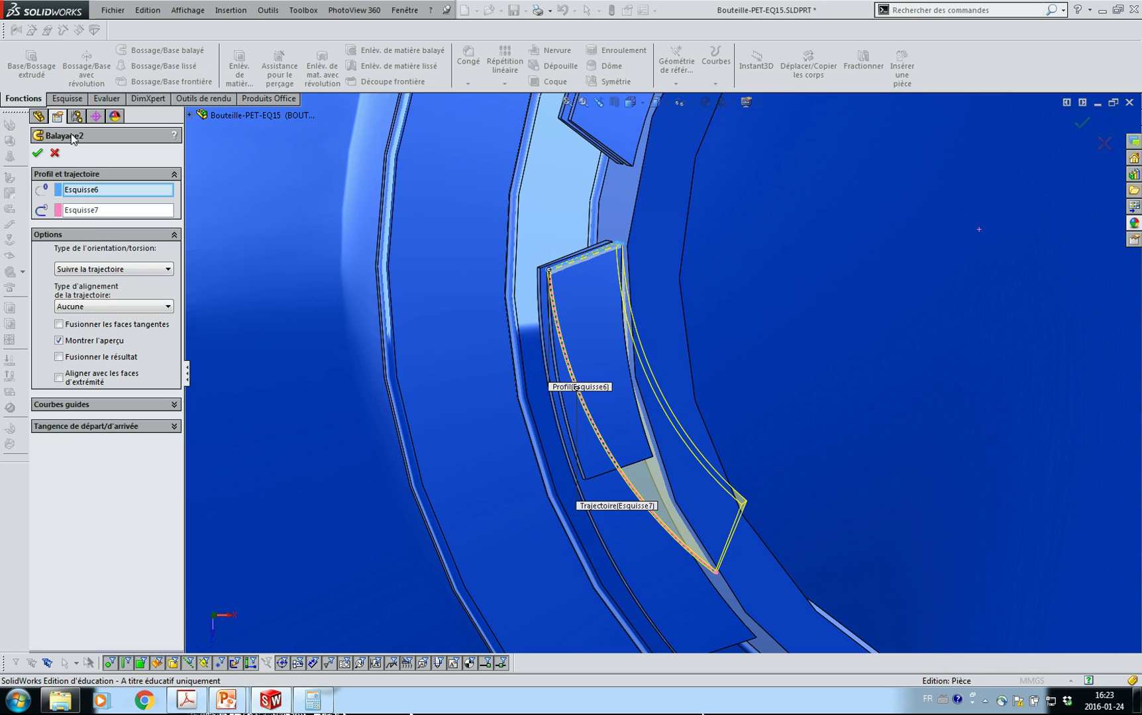
{"action": "left_click", "coordinate": [37, 152]}
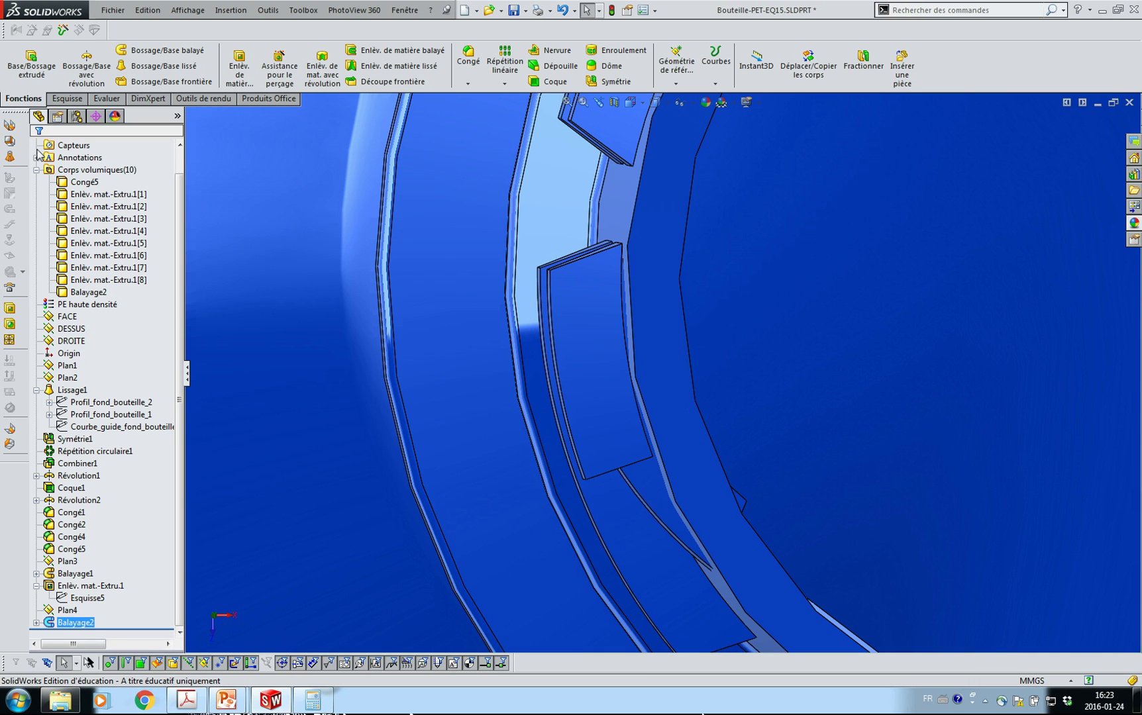
Try to delete the original short thread segment directly from the model.
{"action": "left_click", "coordinate": [583, 429]}
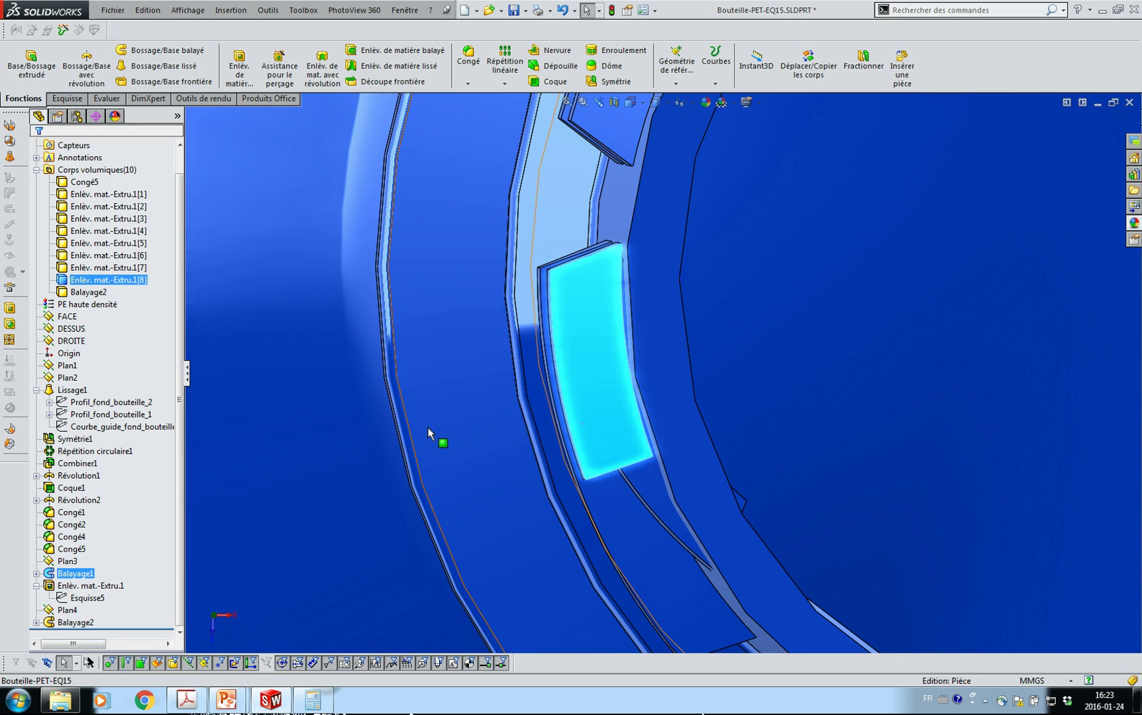
{"action": "scroll", "coordinate": [610, 441], "scroll_direction": "up", "scroll_amount": 5}
{"action": "middle_click_drag", "start_coordinate": [612, 451], "coordinate": [699, 431]}
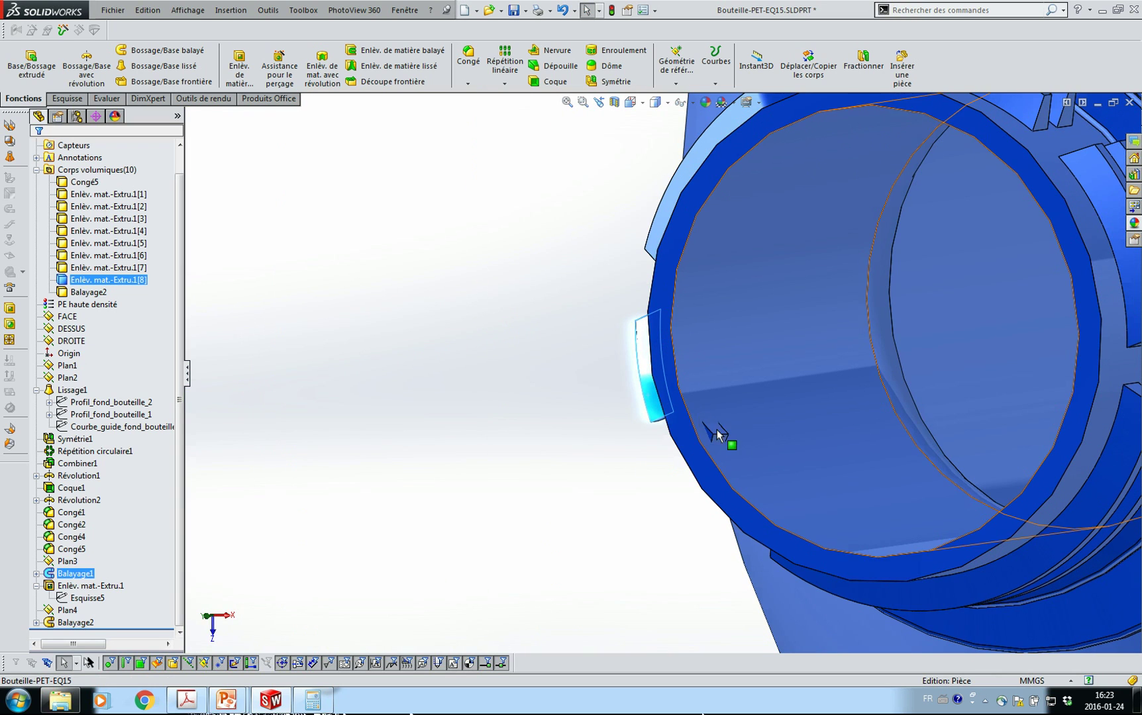
{"action": "middle_click_drag", "start_coordinate": [493, 441], "coordinate": [503, 338]}
{"action": "key", "text": "Escape"}
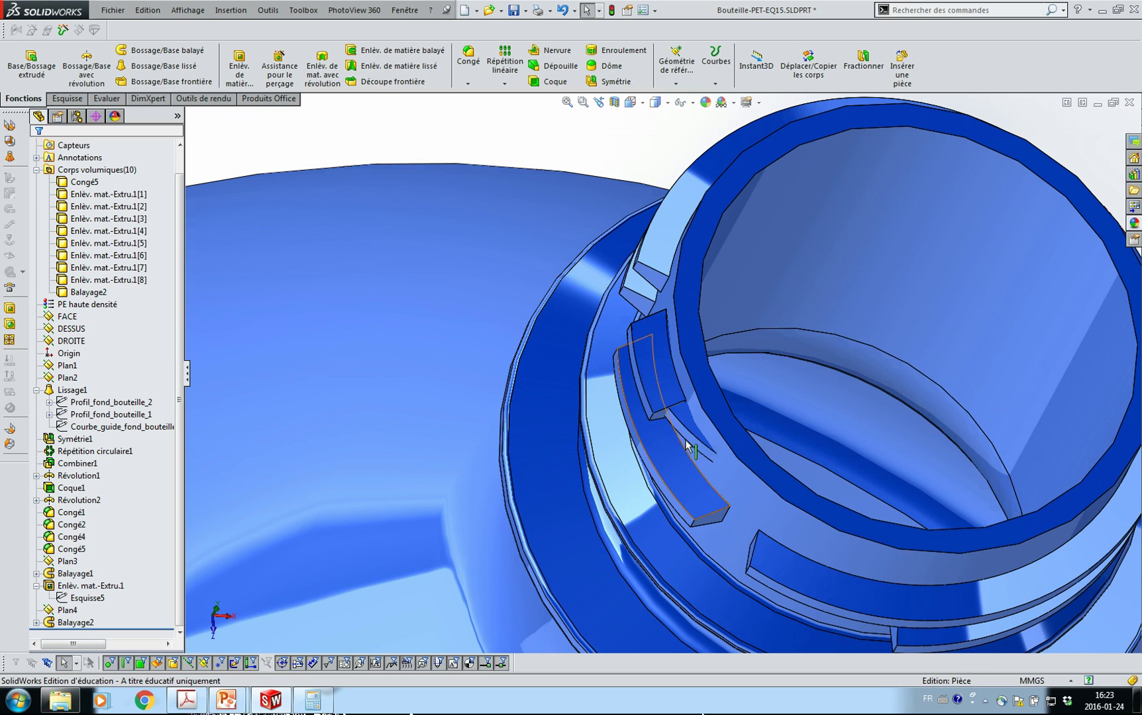
{"action": "left_click", "coordinate": [647, 372]}
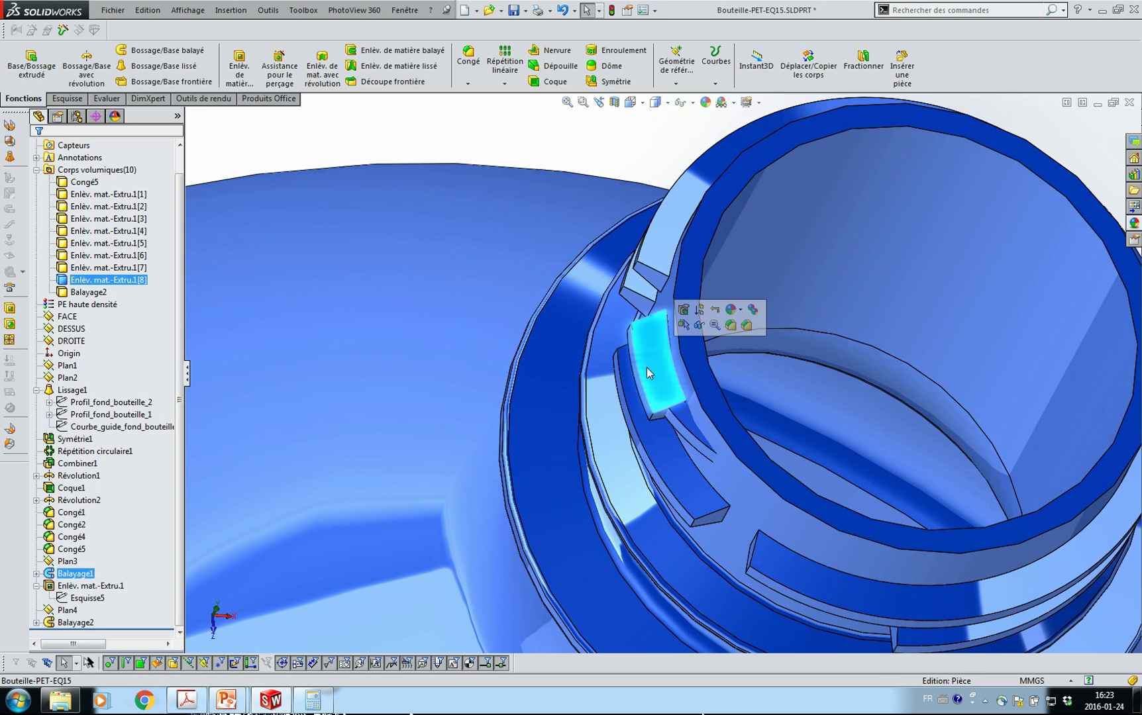
{"action": "key", "text": "Delete"}
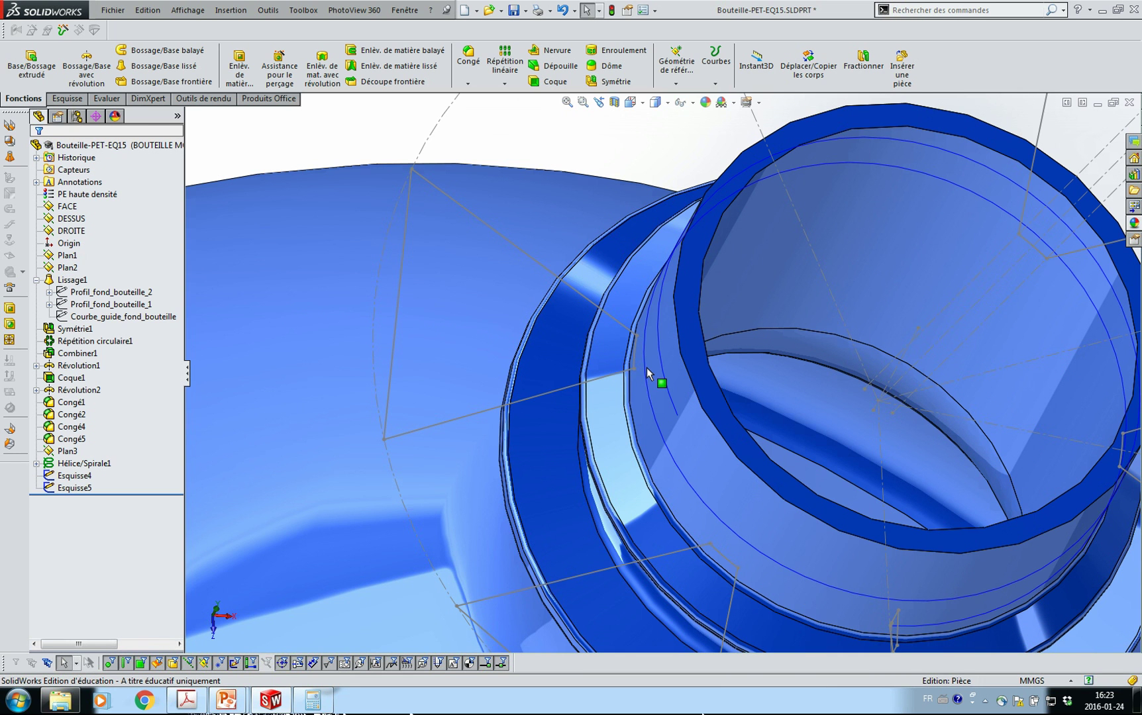
{"action": "middle_click_drag", "start_coordinate": [647, 367], "coordinate": [633, 339]}
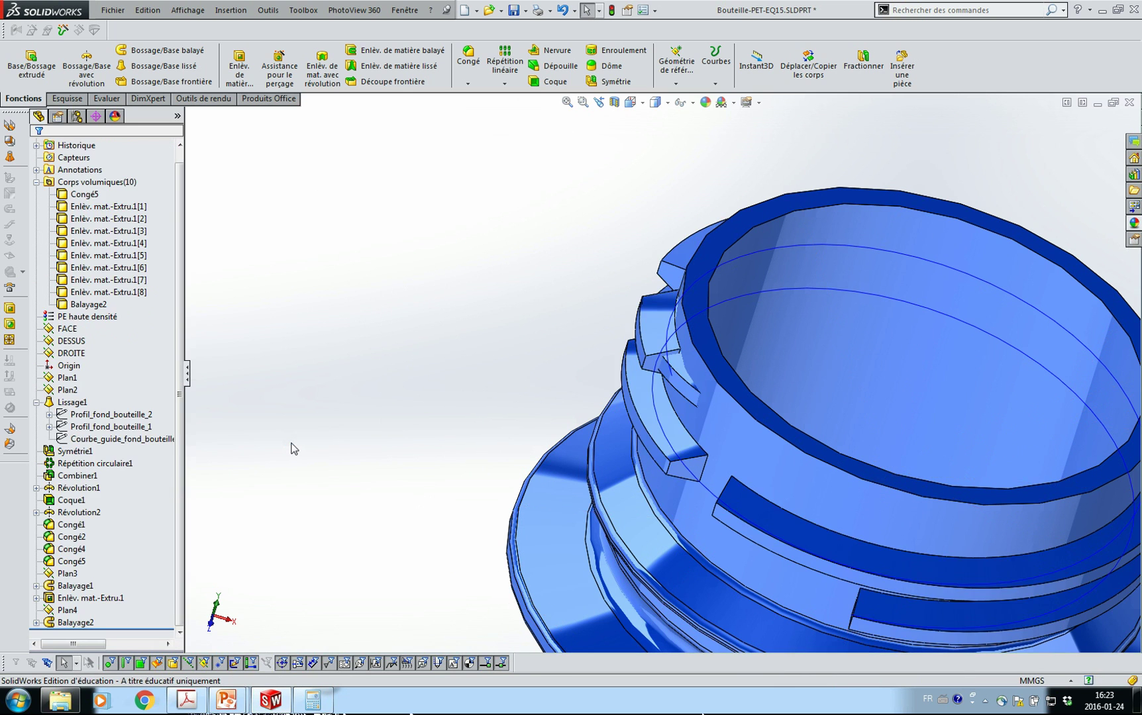
Remove the short thread segment's solid body, Enlèv. mat.-Extru.1[8], with the Delete Body operation.
{"action": "left_click", "coordinate": [656, 326]}
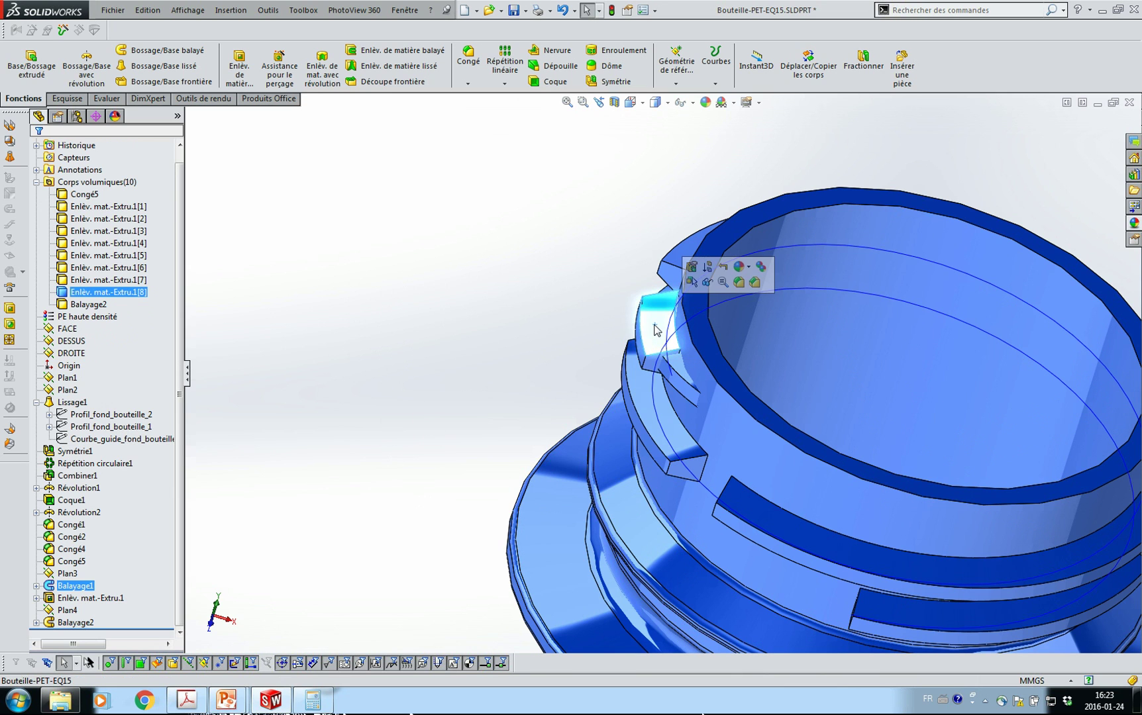
{"action": "right_click", "coordinate": [119, 295]}
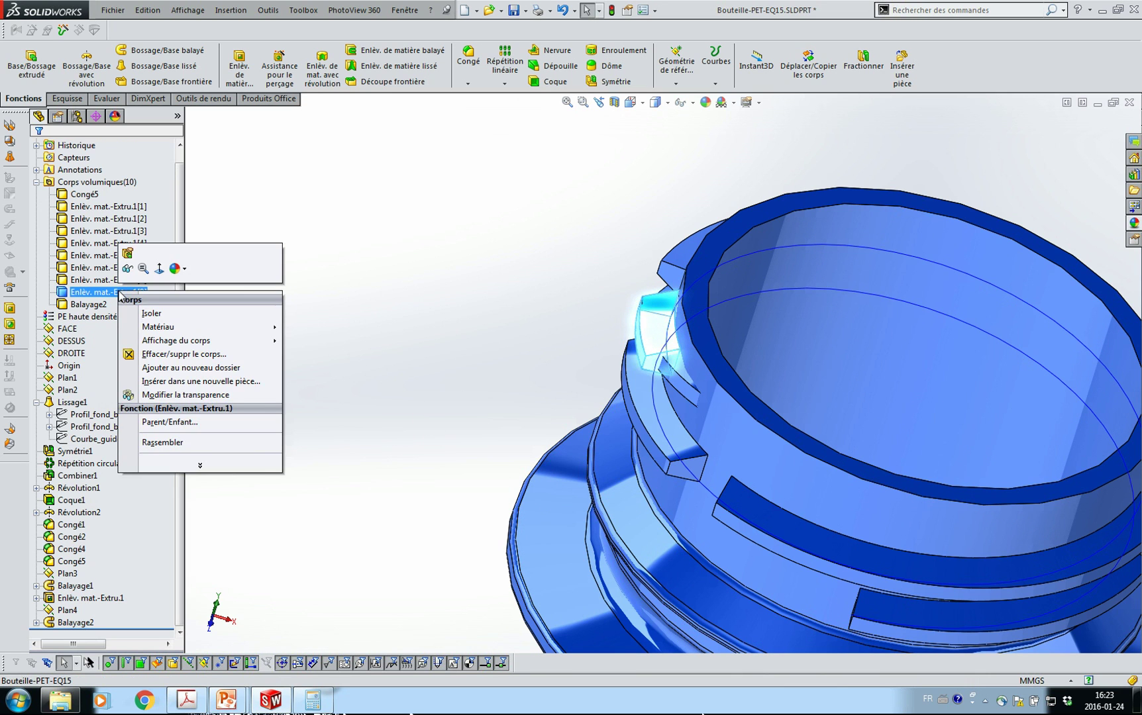
{"action": "left_click", "coordinate": [171, 361]}
{"action": "left_click", "coordinate": [37, 153]}
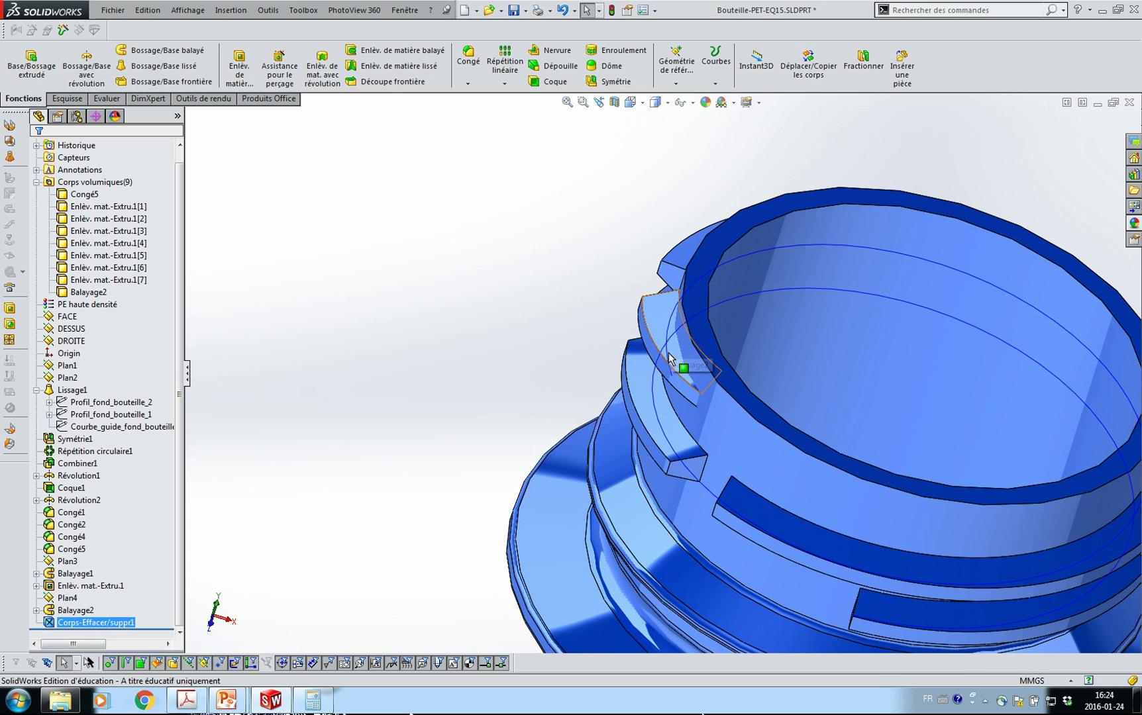
Combine all the solid bodies, from Congé5 through Balayage2, with the Add operation.
{"action": "left_click", "coordinate": [547, 276]}
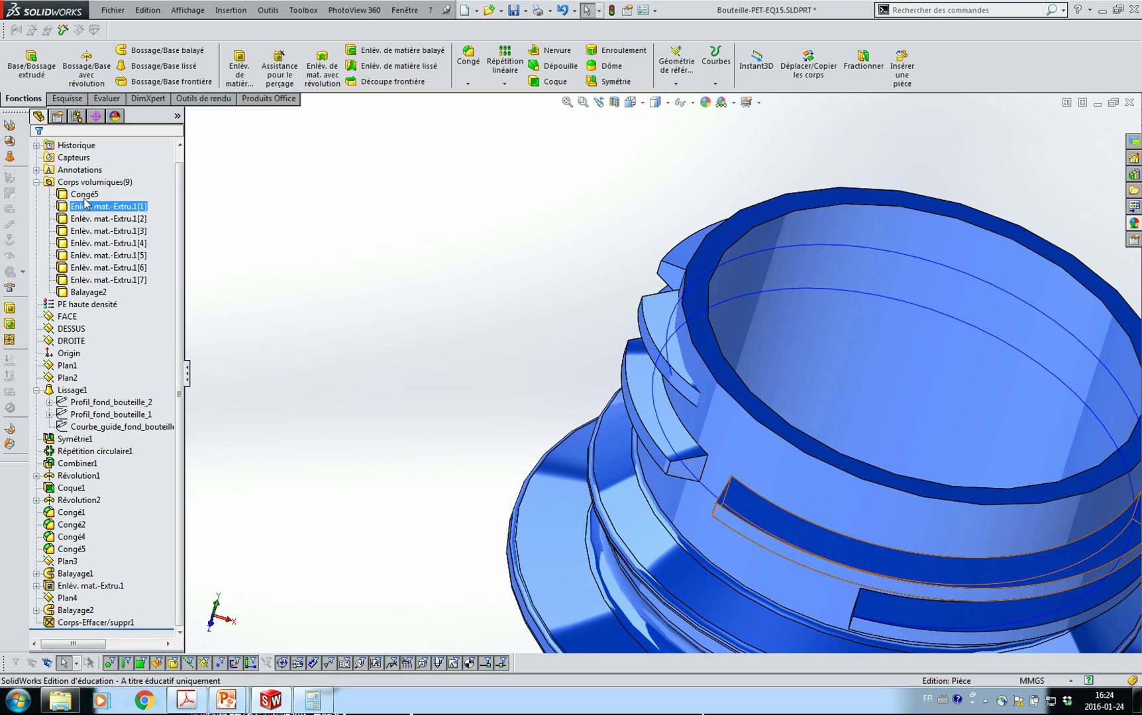
{"action": "left_click", "coordinate": [85, 194]}
{"action": "left_click", "coordinate": [96, 293], "text": "shift"}
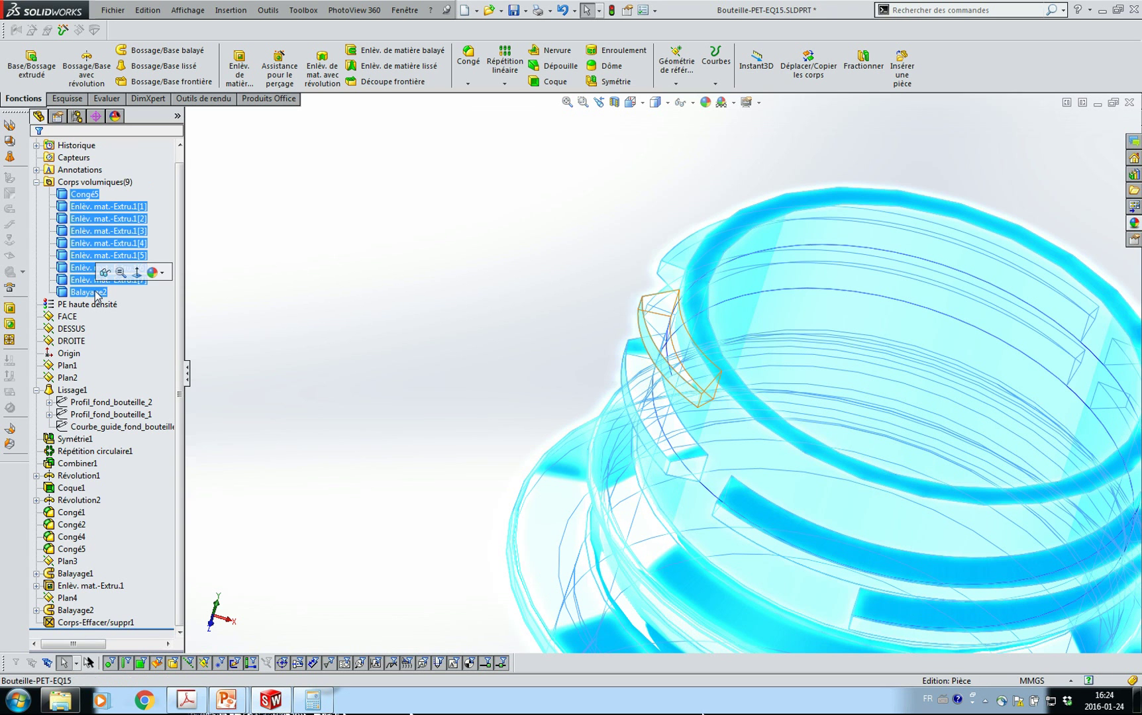
{"action": "right_click", "coordinate": [91, 254]}
{"action": "left_click", "coordinate": [137, 328]}
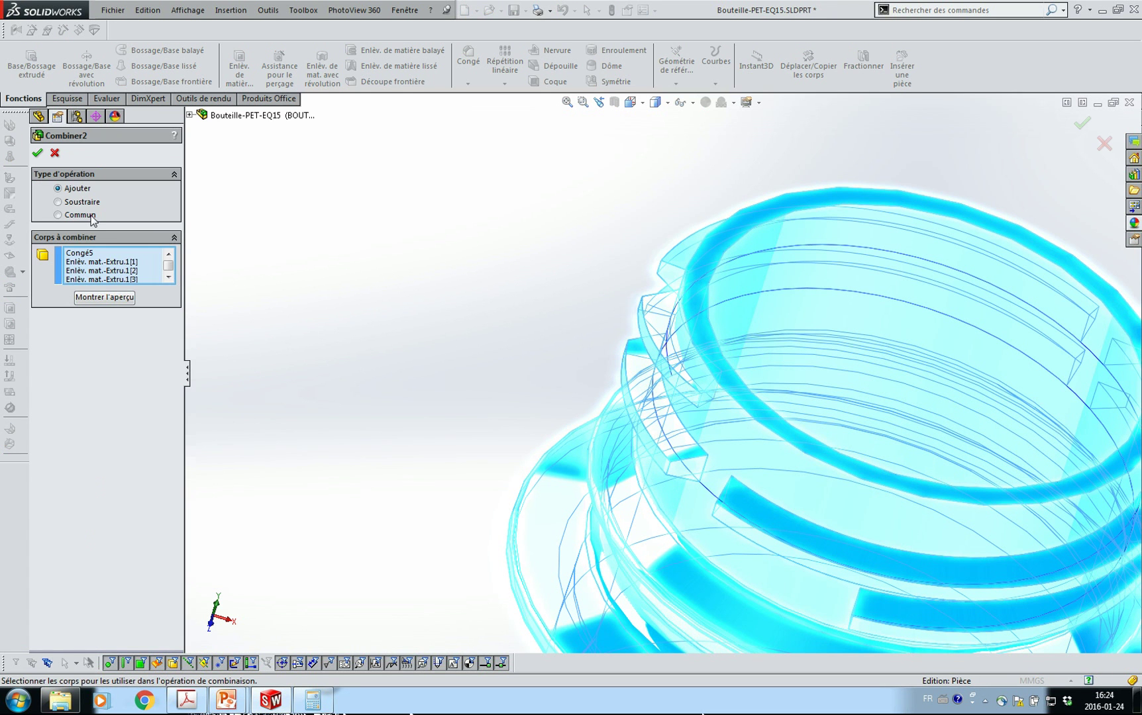
{"action": "left_click", "coordinate": [38, 153]}
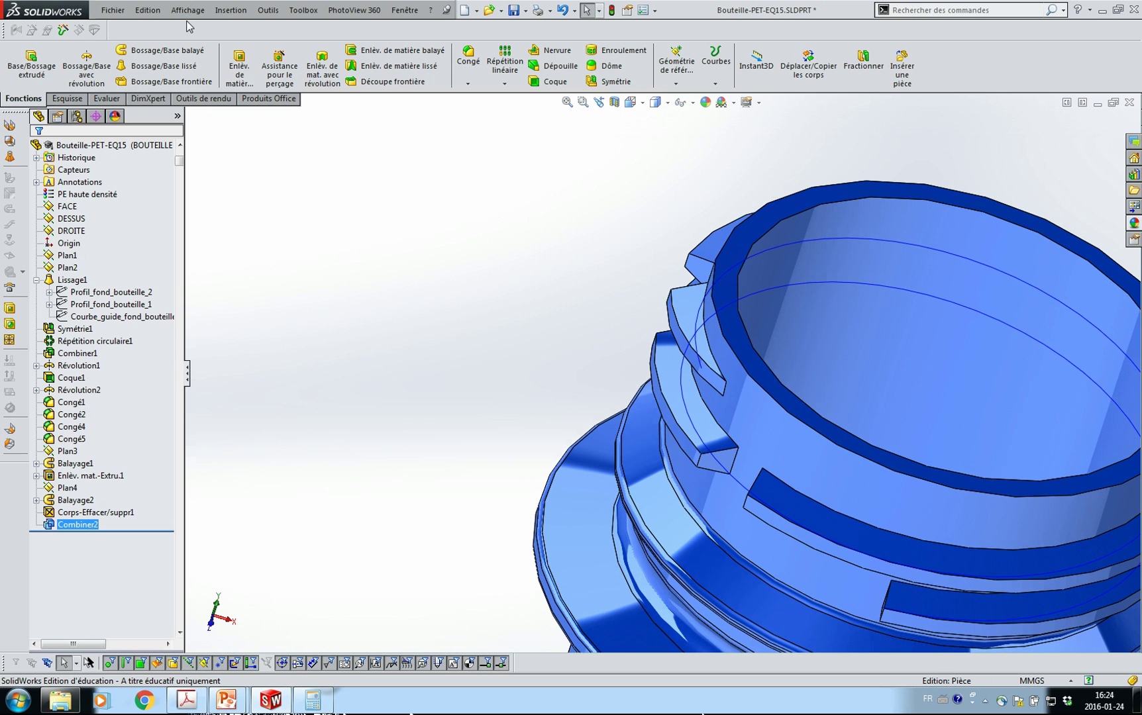
Hide the curves in the model display.
{"action": "left_click", "coordinate": [187, 10]}
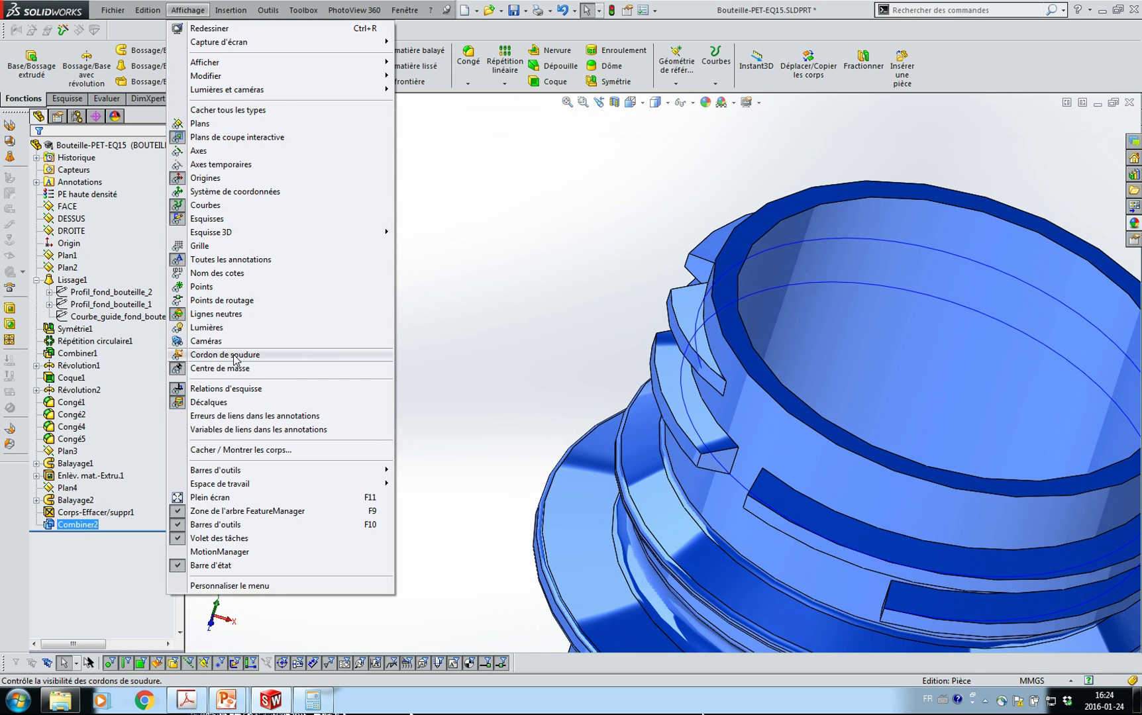
{"action": "left_click", "coordinate": [217, 205]}
{"action": "left_click", "coordinate": [489, 273]}
Start a sketch on the neck's annular rim face and convert its inner circular edge into sketch geometry.
{"action": "scroll", "coordinate": [565, 312], "scroll_direction": "up", "scroll_amount": 3}
{"action": "middle_click_drag", "start_coordinate": [565, 311], "coordinate": [497, 328]}
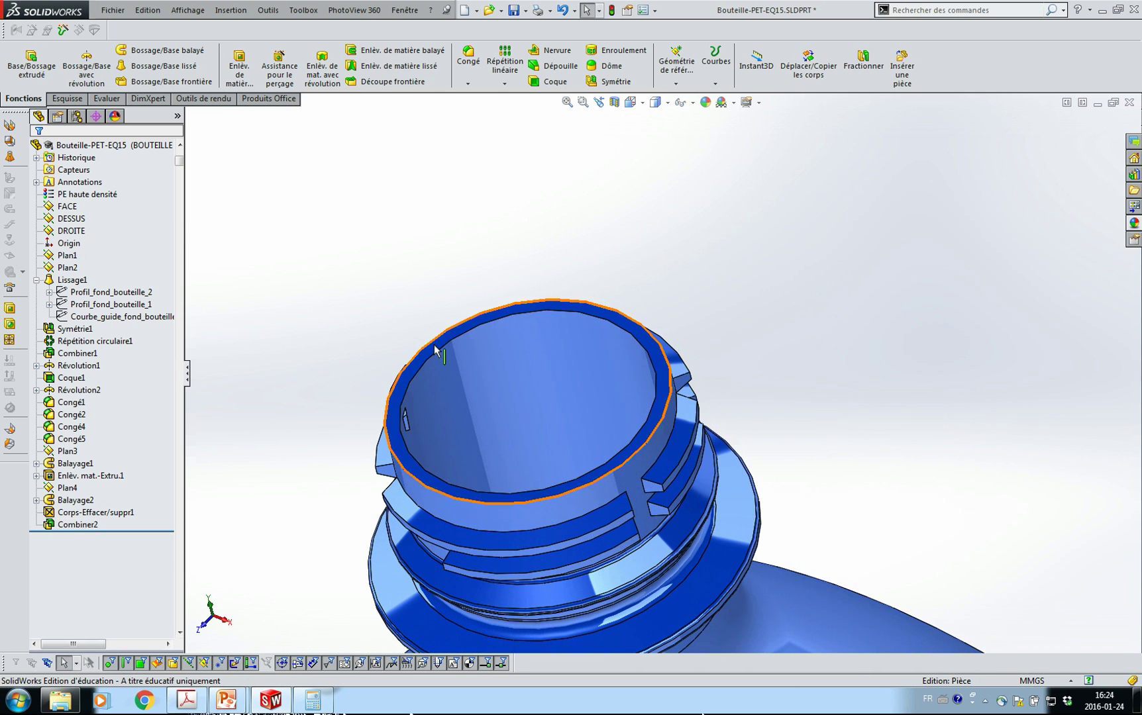
{"action": "left_click", "coordinate": [438, 369]}
{"action": "left_click", "coordinate": [487, 323]}
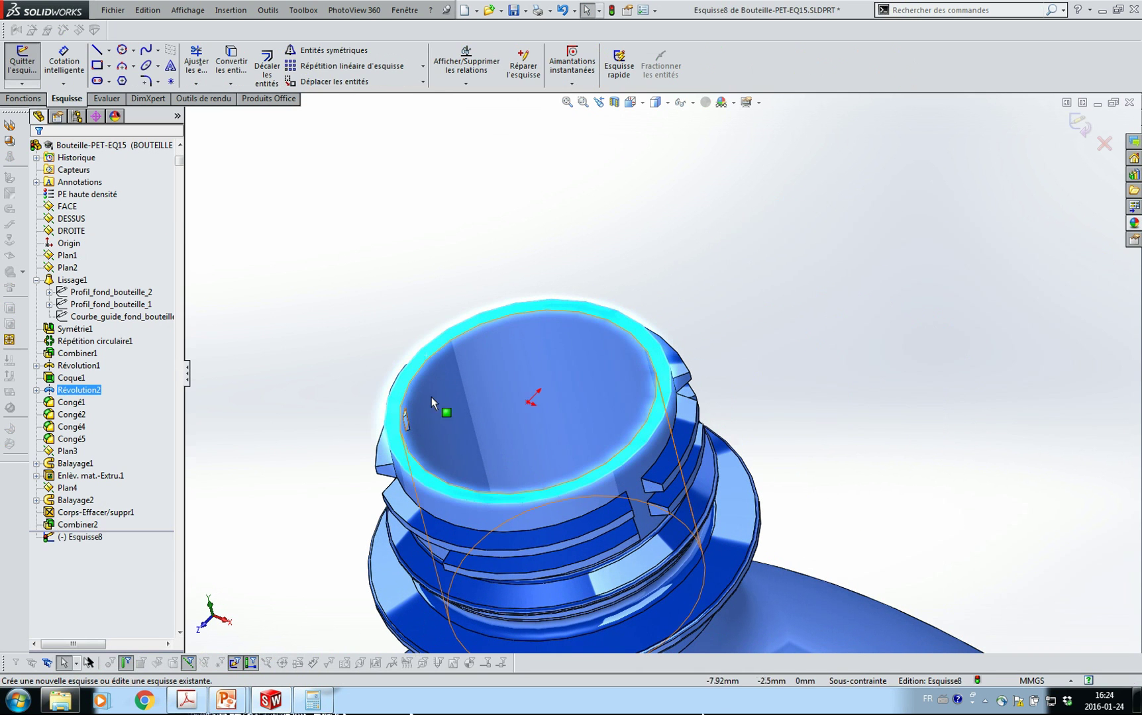
{"action": "key", "text": "Escape"}
{"action": "left_click", "coordinate": [438, 370]}
{"action": "left_click", "coordinate": [230, 64]}
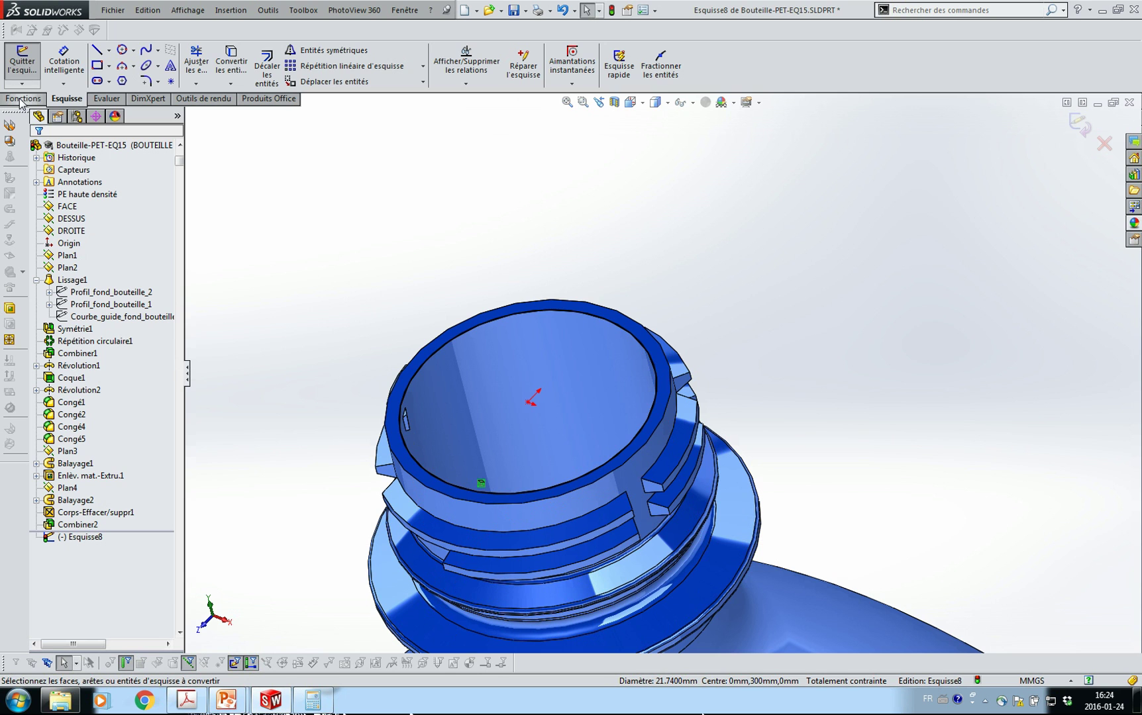
Cut-extrude the converted circle down the neck opening, using Up To Surface with Plan3 as the end.
{"action": "left_click", "coordinate": [20, 101]}
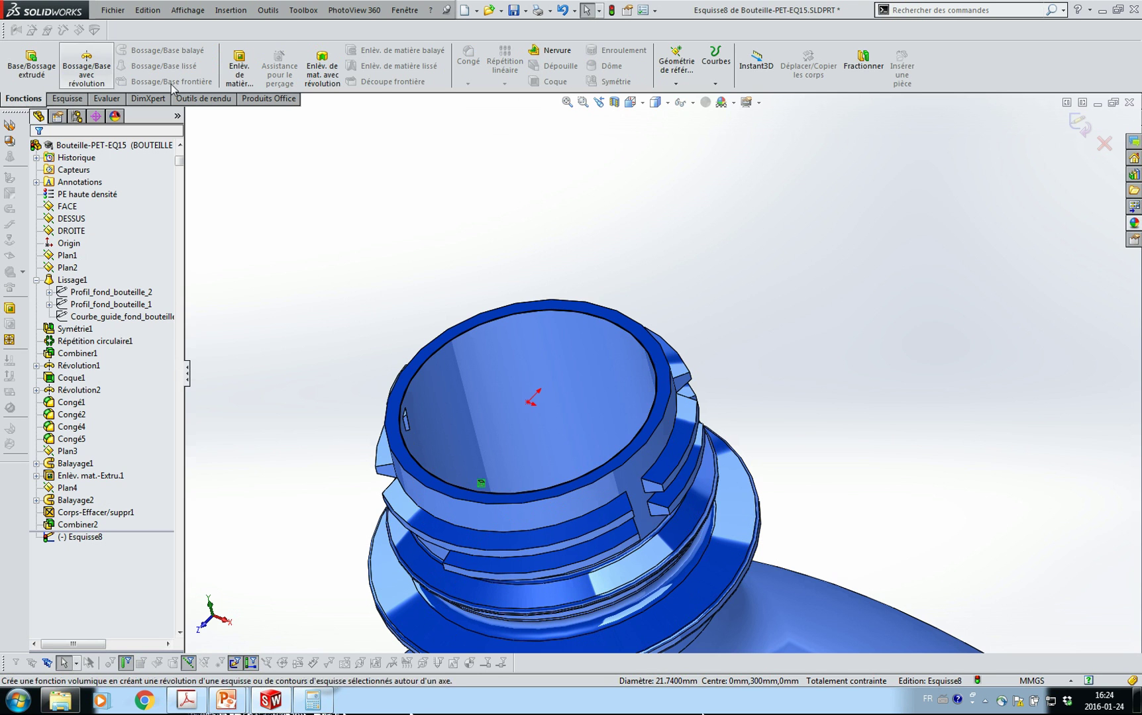
{"action": "left_click", "coordinate": [239, 66]}
{"action": "left_click_drag", "start_coordinate": [106, 138], "coordinate": [312, 151]}
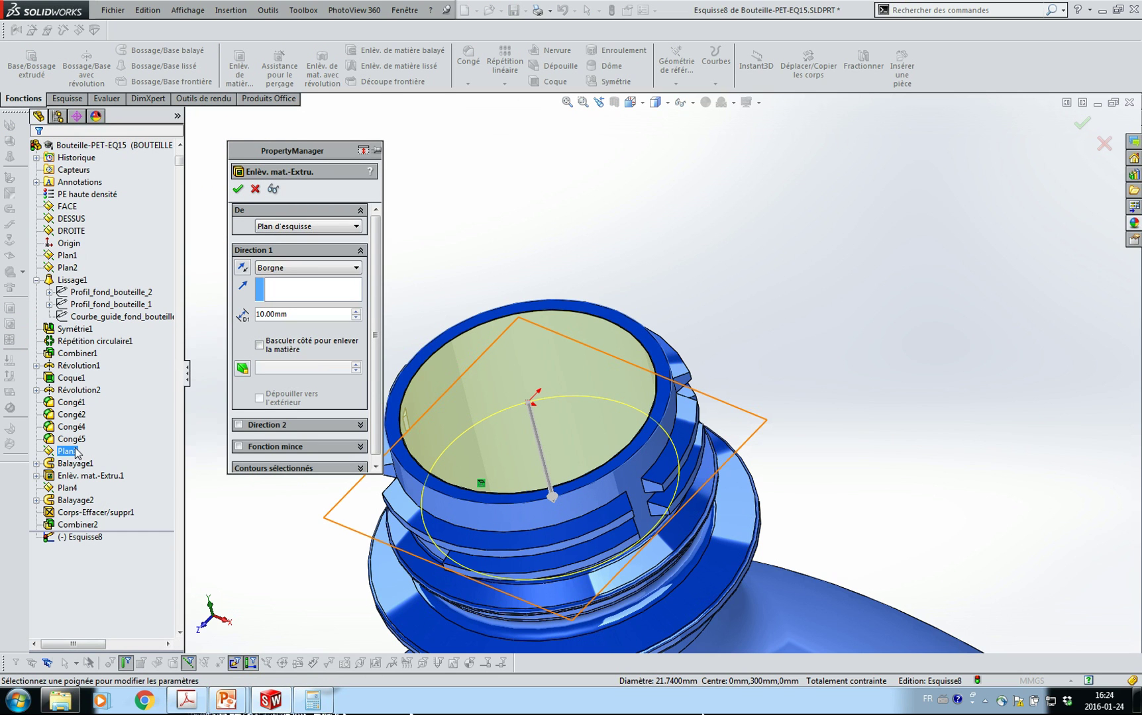
{"action": "middle_click_drag", "start_coordinate": [422, 521], "coordinate": [436, 429]}
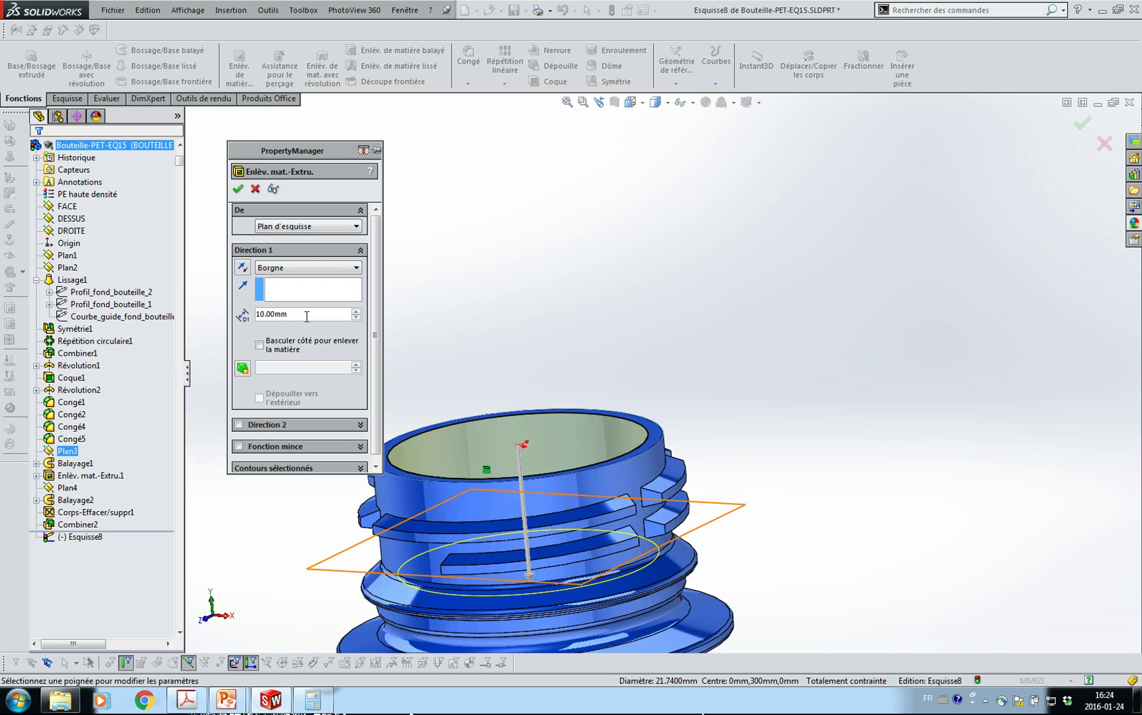
{"action": "left_click", "coordinate": [322, 268]}
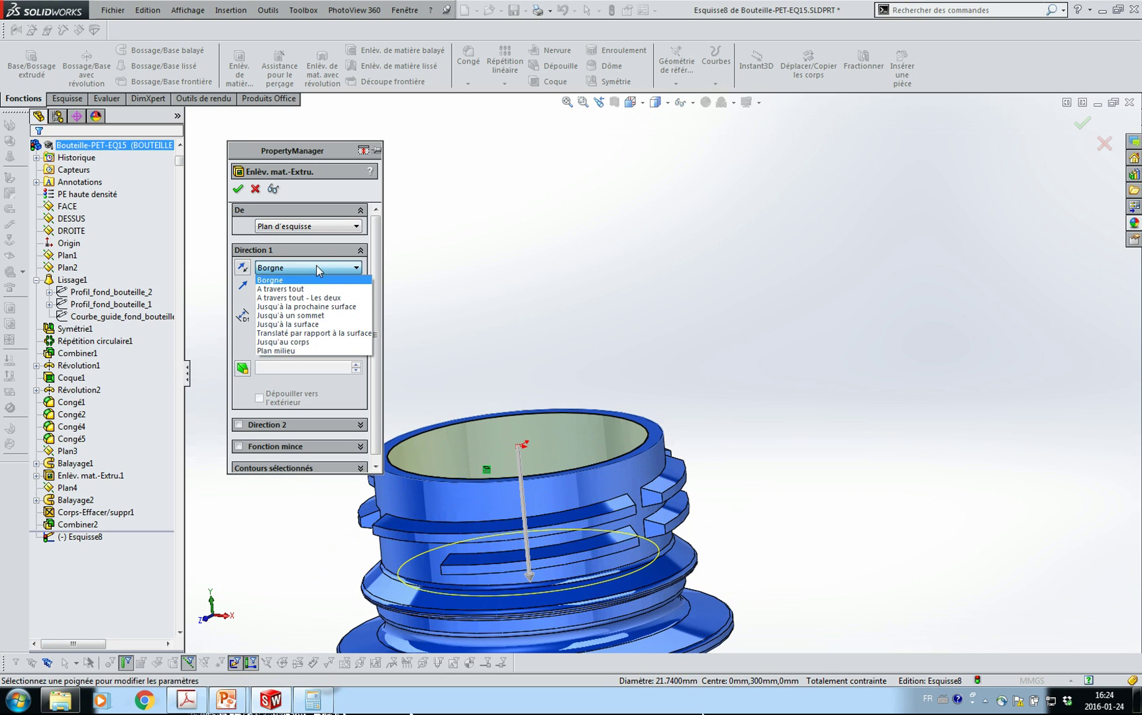
{"action": "left_click", "coordinate": [314, 325]}
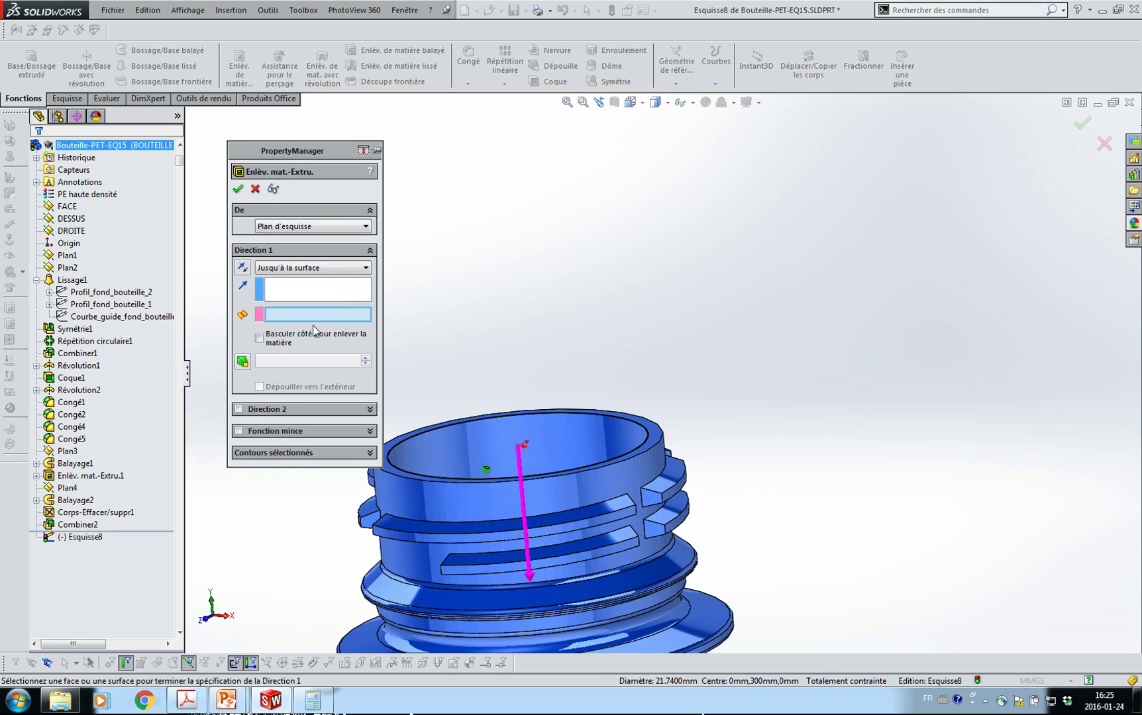
{"action": "left_click", "coordinate": [73, 452]}
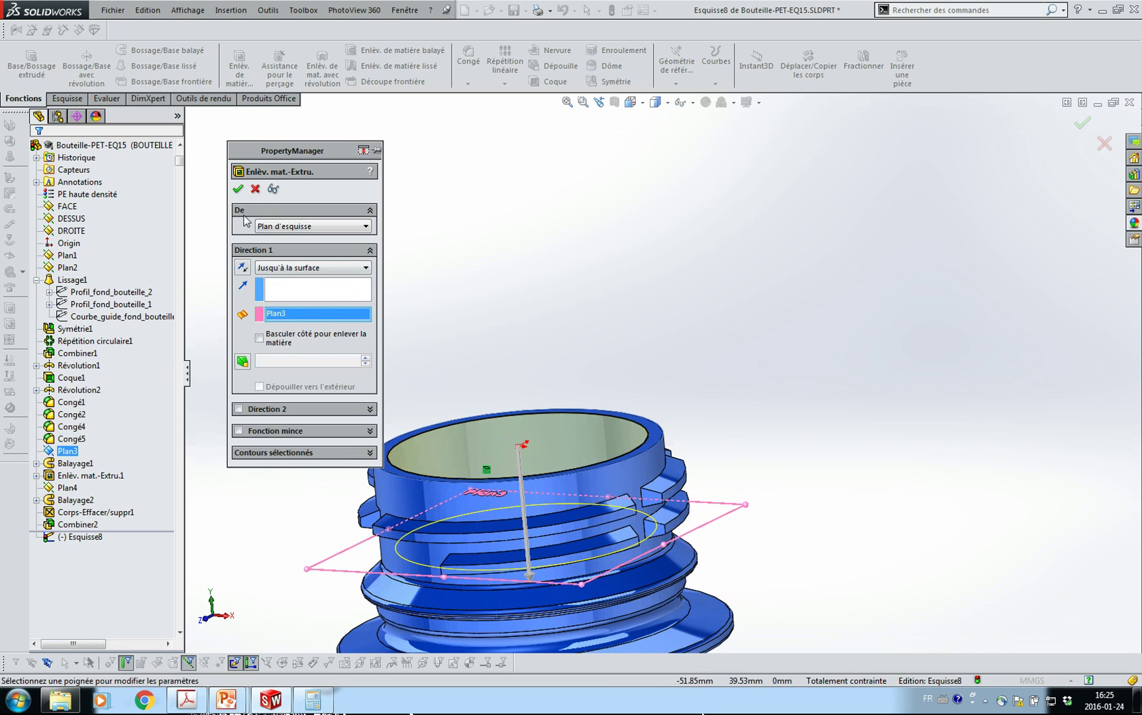
{"action": "left_click", "coordinate": [237, 190]}
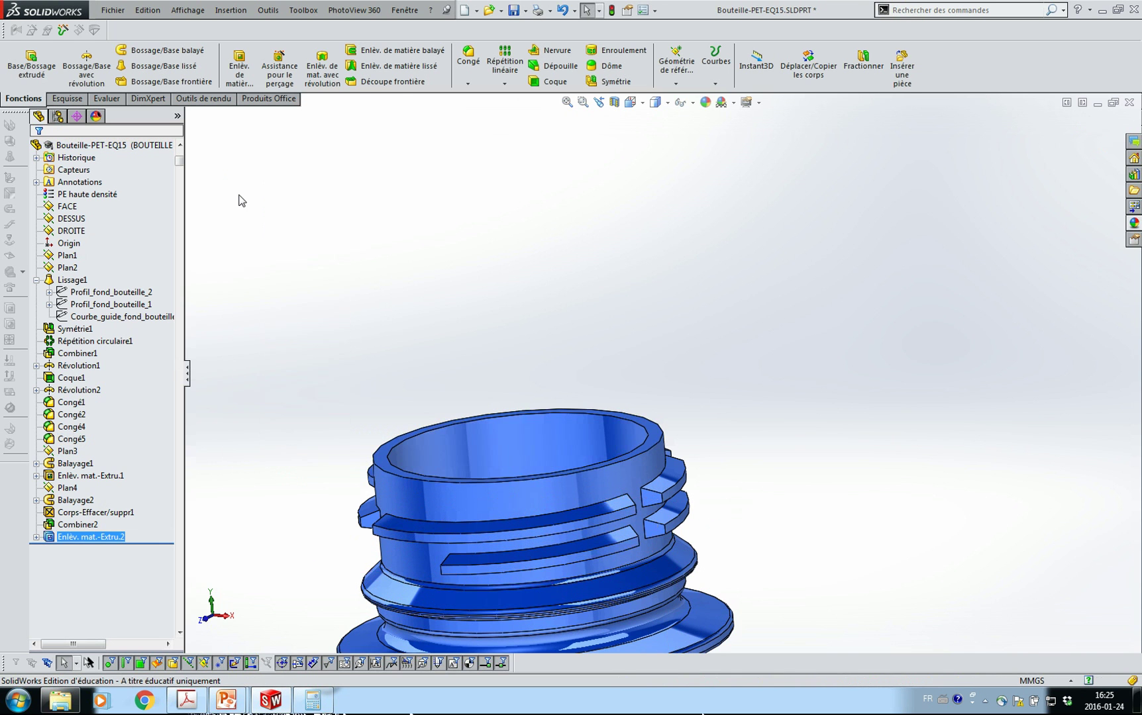
Examine the neck and the ends of its thread segments from several sides.
{"action": "scroll", "coordinate": [456, 360], "scroll_direction": "up", "scroll_amount": 4}
{"action": "middle_click_drag", "start_coordinate": [457, 360], "coordinate": [536, 357]}
{"action": "scroll", "coordinate": [601, 434], "scroll_direction": "up", "scroll_amount": 3}
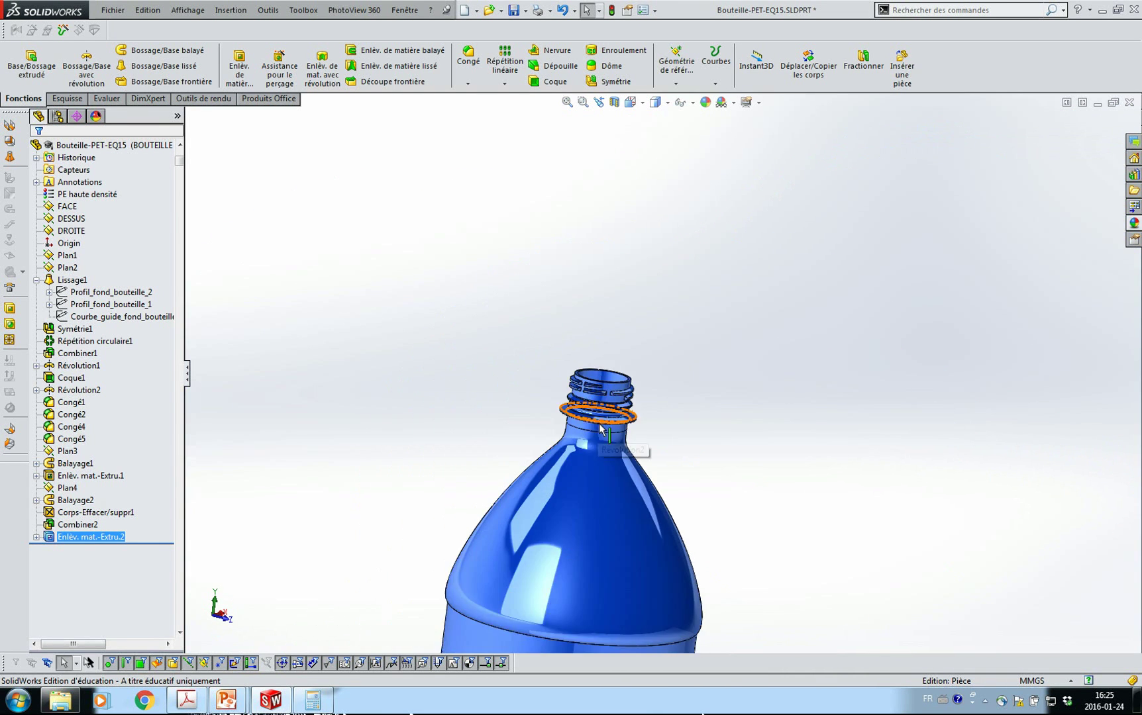
{"action": "scroll", "coordinate": [604, 421], "scroll_direction": "down", "scroll_amount": 7}
{"action": "scroll", "coordinate": [606, 425], "scroll_direction": "down", "scroll_amount": 1}
{"action": "middle_click_drag", "start_coordinate": [673, 395], "coordinate": [575, 391], "text": "ctrl"}
{"action": "scroll", "coordinate": [658, 340], "scroll_direction": "down", "scroll_amount": 3}
{"action": "middle_click_drag", "start_coordinate": [584, 339], "coordinate": [563, 363]}
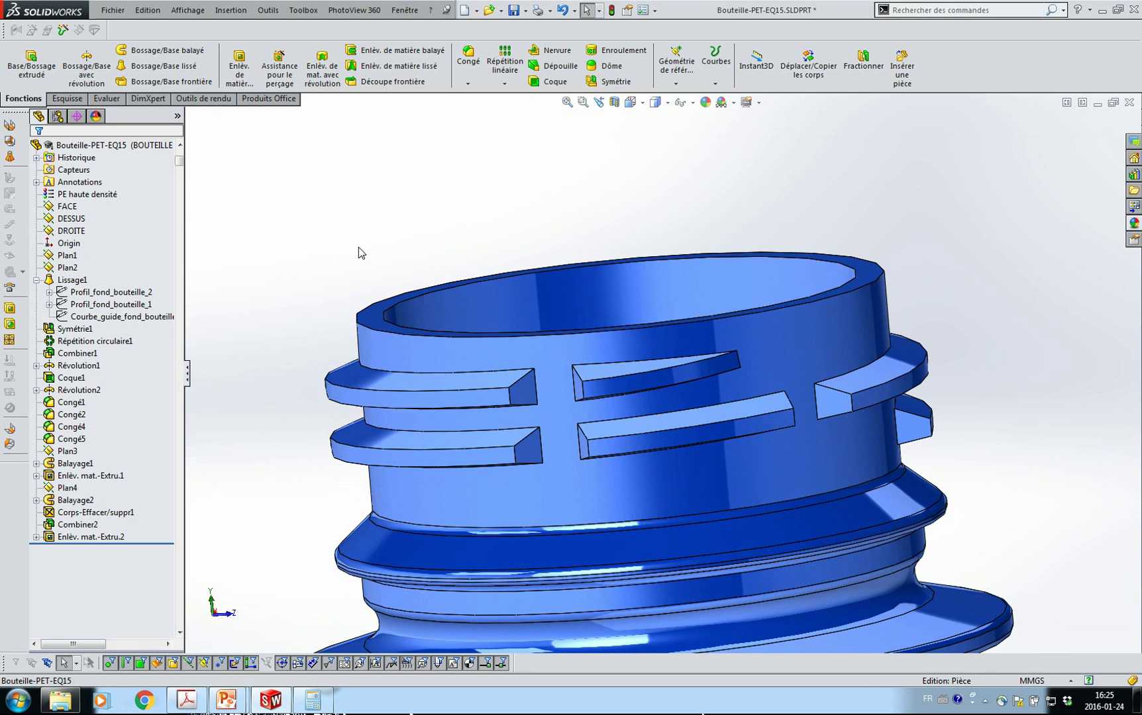
{"action": "left_click", "coordinate": [529, 381]}
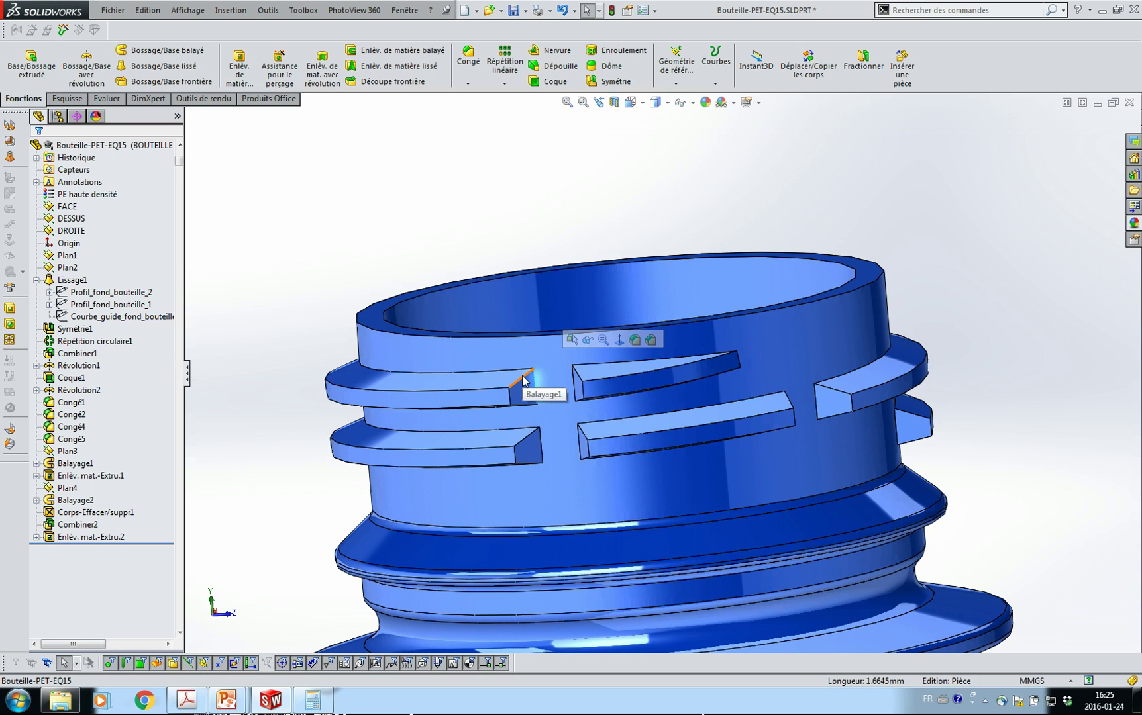
Set up a 0.40 mm fillet and select the upper and lower outer long edges of the two adjacent pairs of thread segments.
{"action": "left_click", "coordinate": [377, 261]}
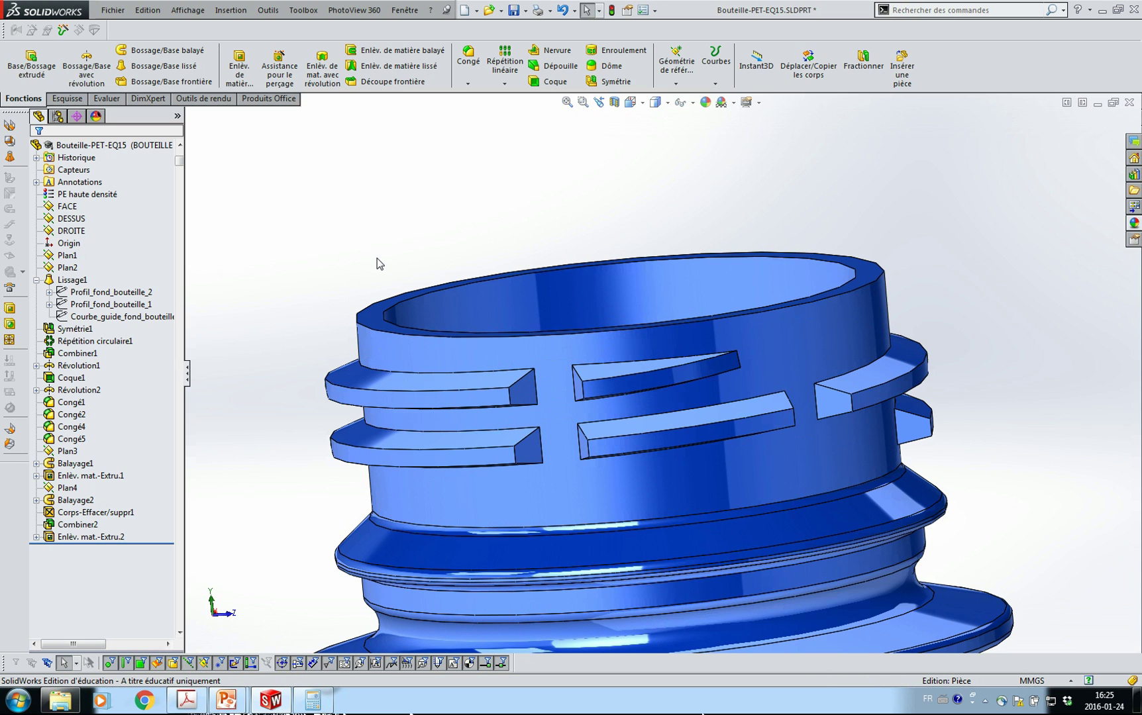
{"action": "middle_click_drag", "start_coordinate": [428, 383], "coordinate": [464, 363]}
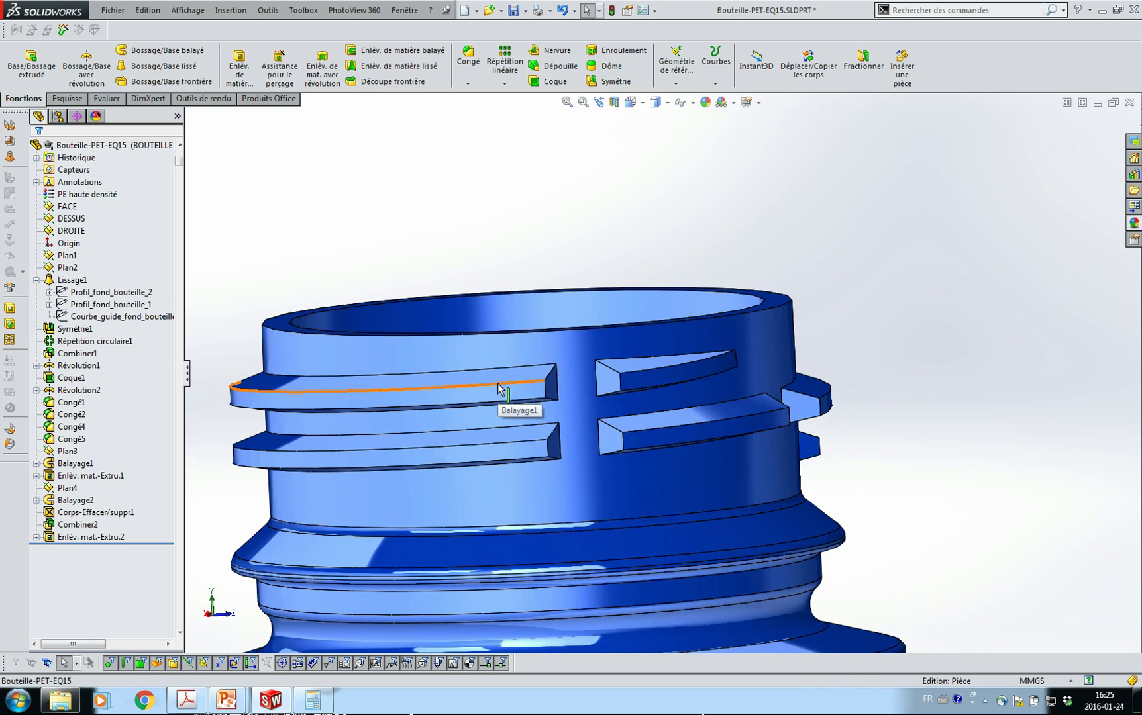
{"action": "left_click", "coordinate": [500, 406]}
{"action": "left_click", "coordinate": [500, 401]}
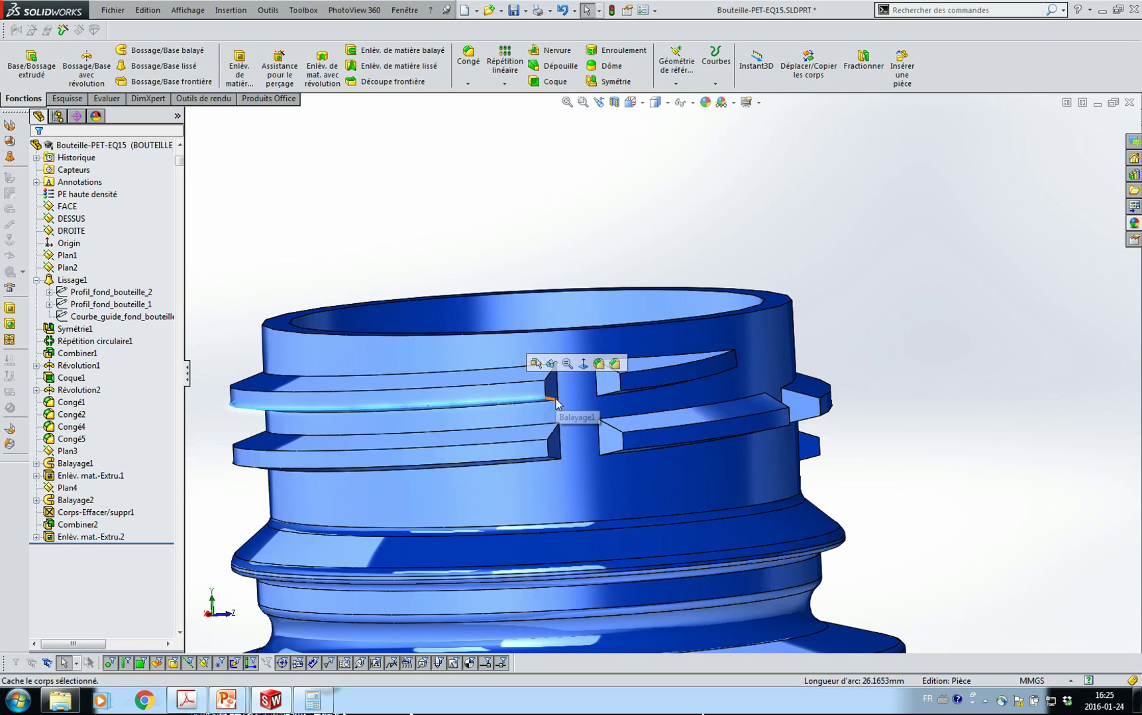
{"action": "middle_click_drag", "start_coordinate": [555, 382], "coordinate": [545, 382]}
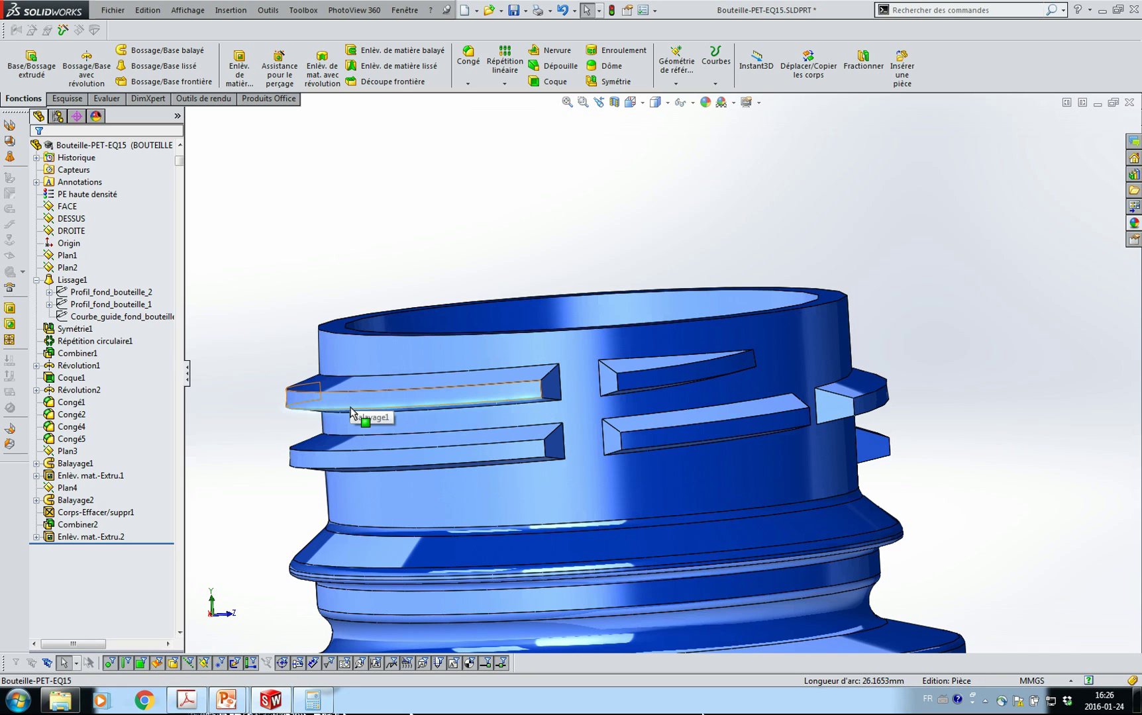
{"action": "left_click", "coordinate": [468, 57]}
{"action": "type", "text": "0.40mm"}
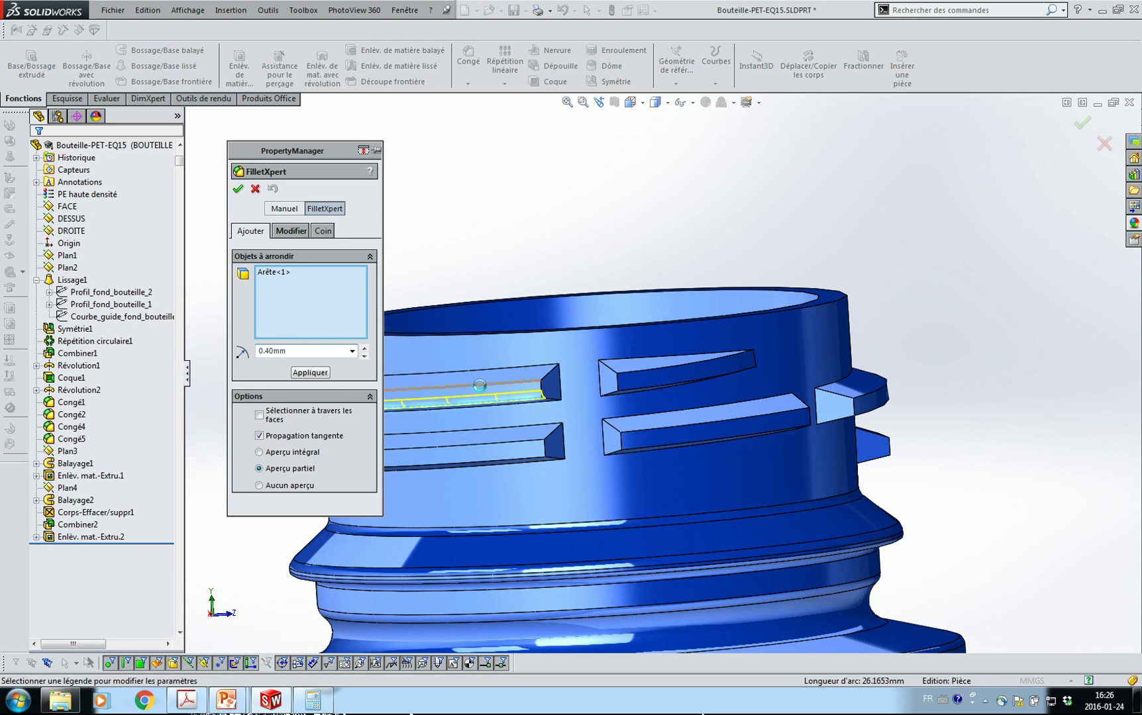
{"action": "left_click", "coordinate": [490, 425]}
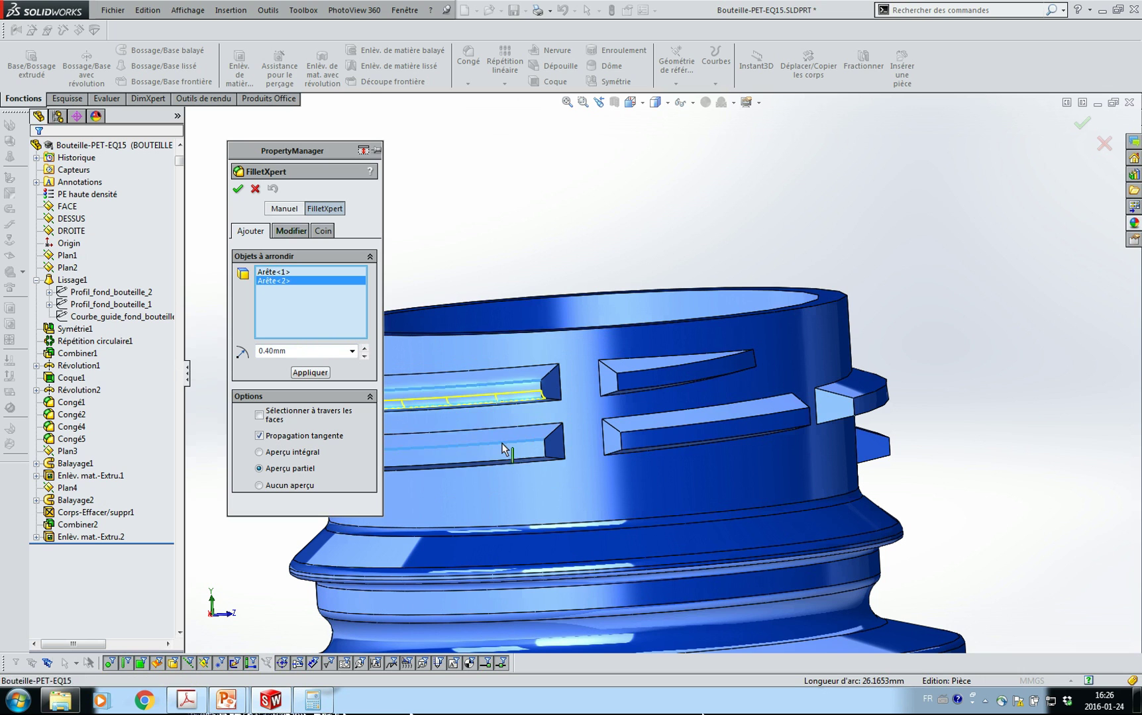
{"action": "left_click", "coordinate": [503, 444]}
{"action": "left_click", "coordinate": [610, 445]}
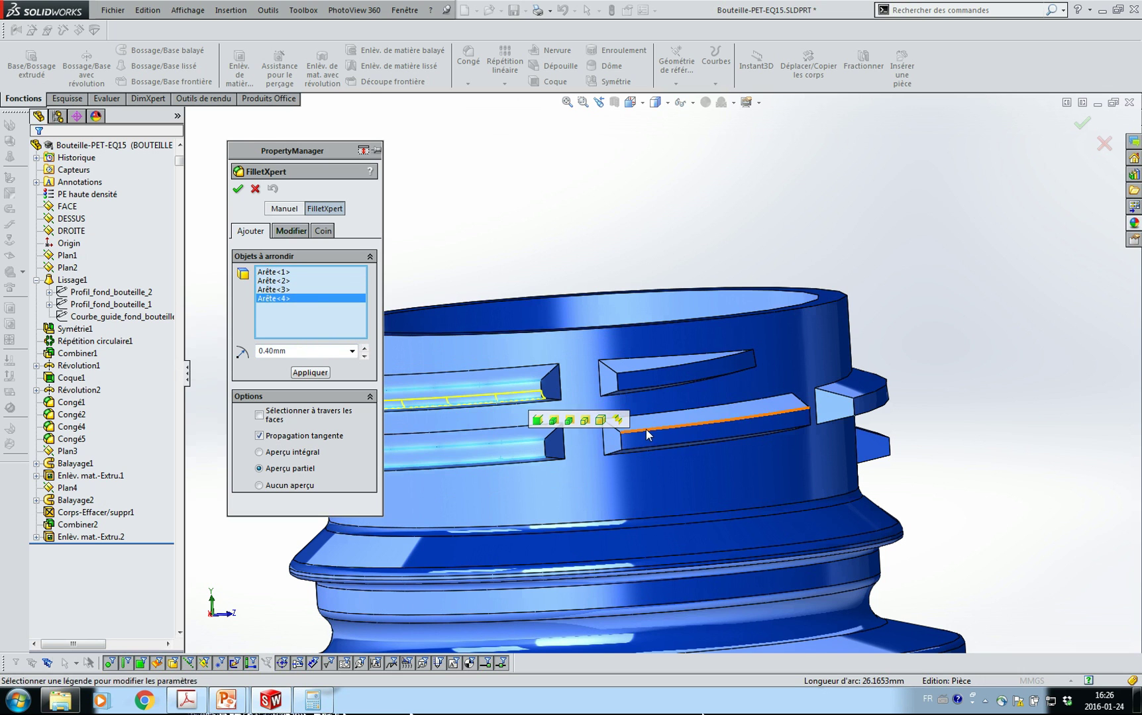
{"action": "left_click", "coordinate": [649, 439]}
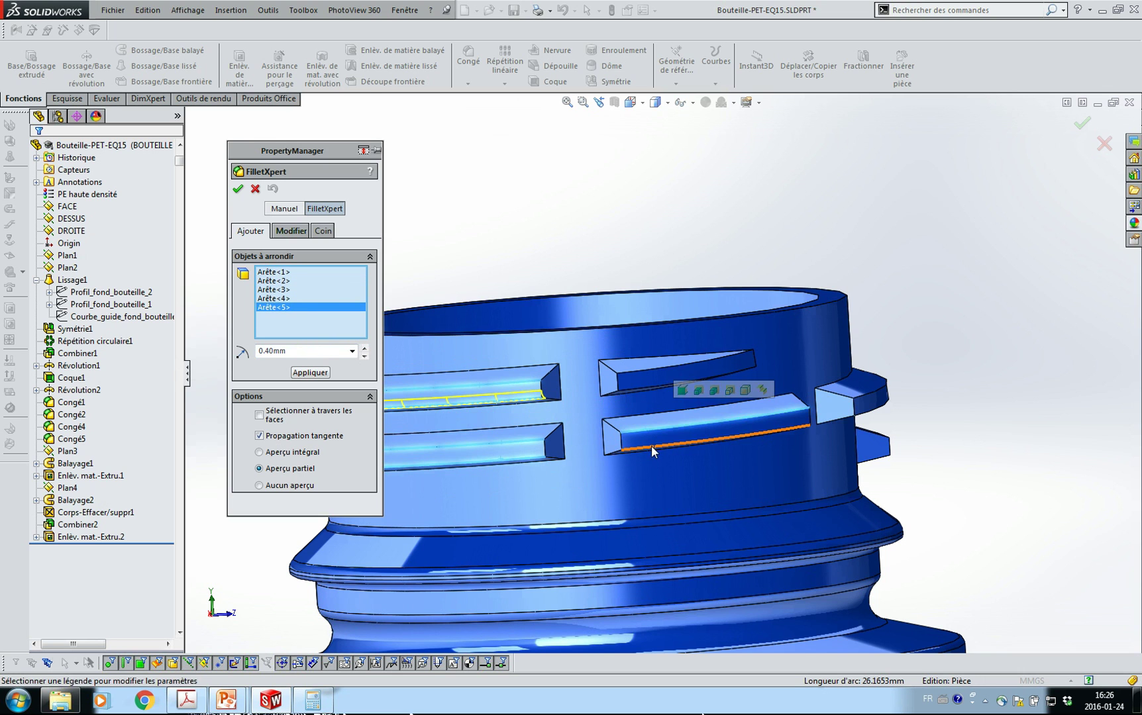
{"action": "left_click", "coordinate": [635, 373]}
{"action": "left_click", "coordinate": [637, 389]}
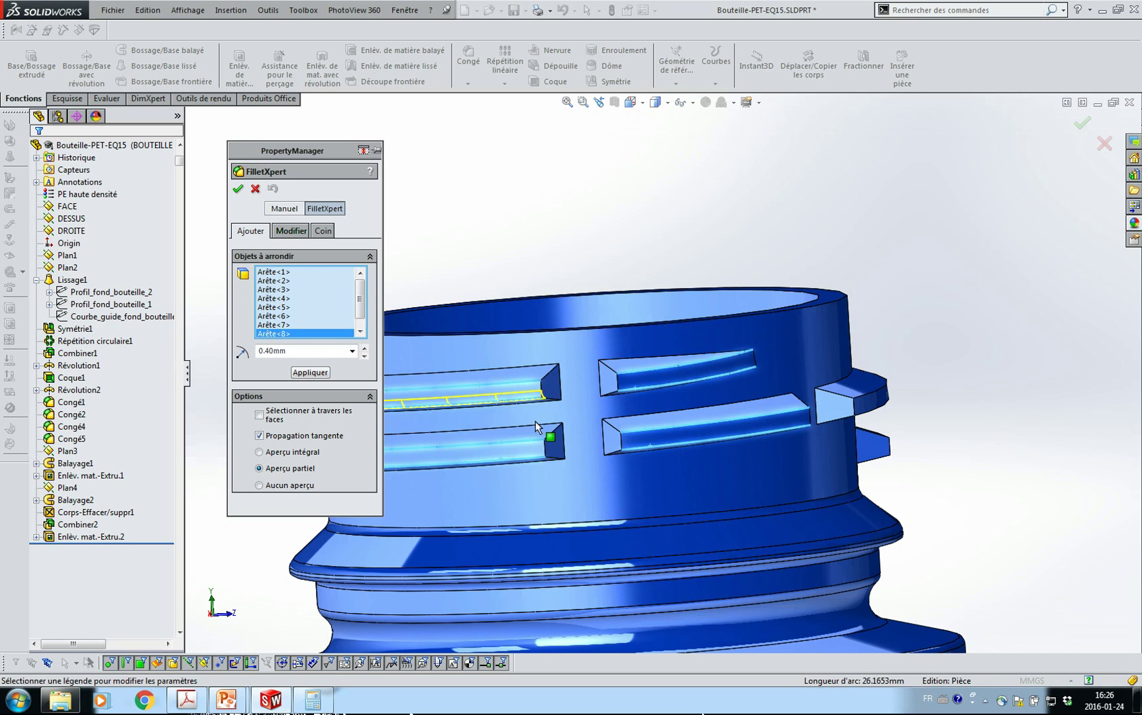
Add the upper and lower outer long edges of the next pair of thread segments around the neck to the fillet selection.
{"action": "middle_click_drag", "start_coordinate": [907, 424], "coordinate": [324, 249]}
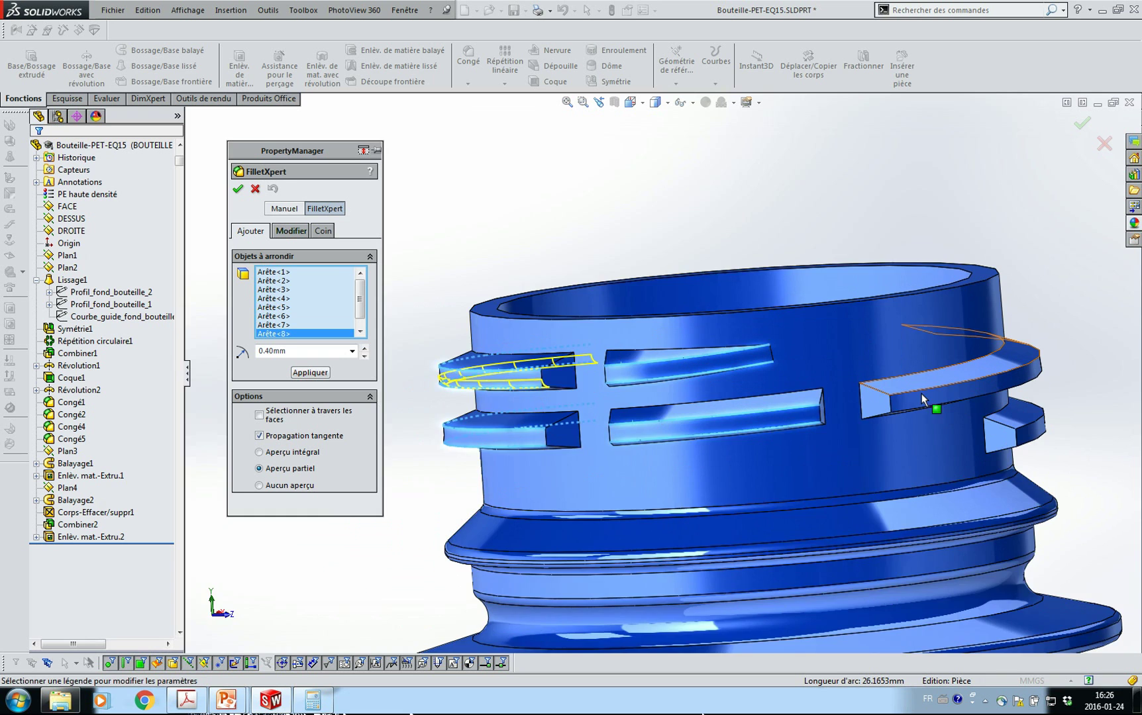
{"action": "scroll", "coordinate": [930, 397], "scroll_direction": "down", "scroll_amount": 5}
{"action": "left_click", "coordinate": [909, 372]}
{"action": "left_click", "coordinate": [909, 372]}
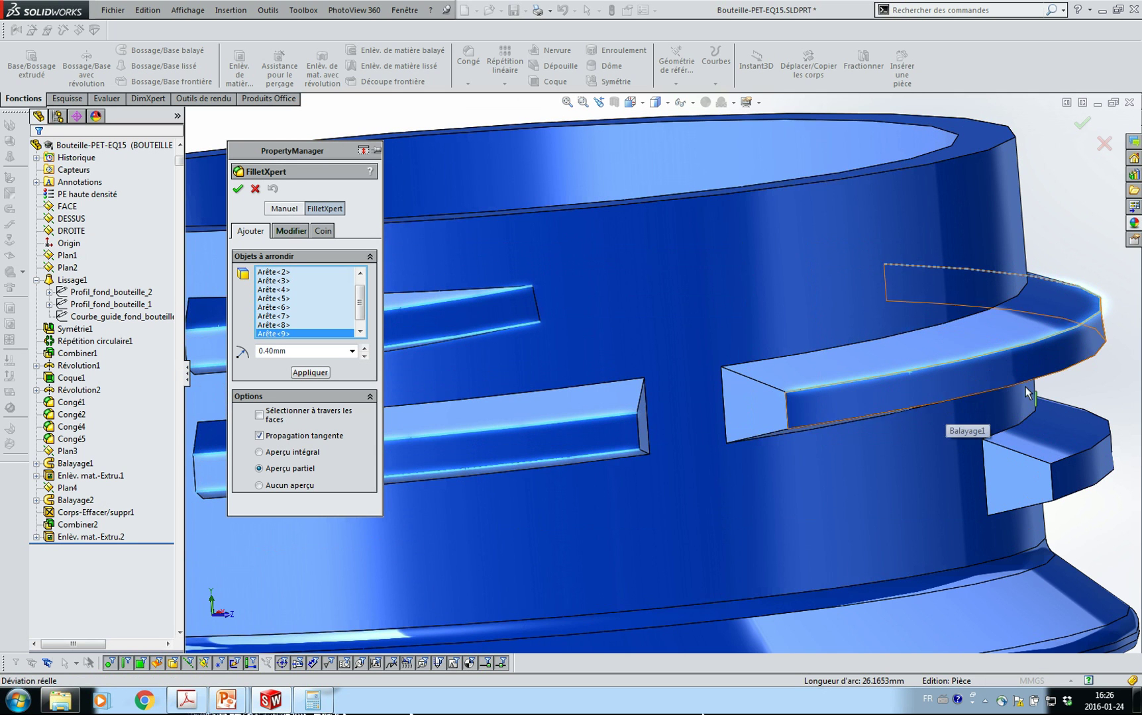
{"action": "left_click", "coordinate": [1079, 378]}
{"action": "left_click", "coordinate": [1090, 447]}
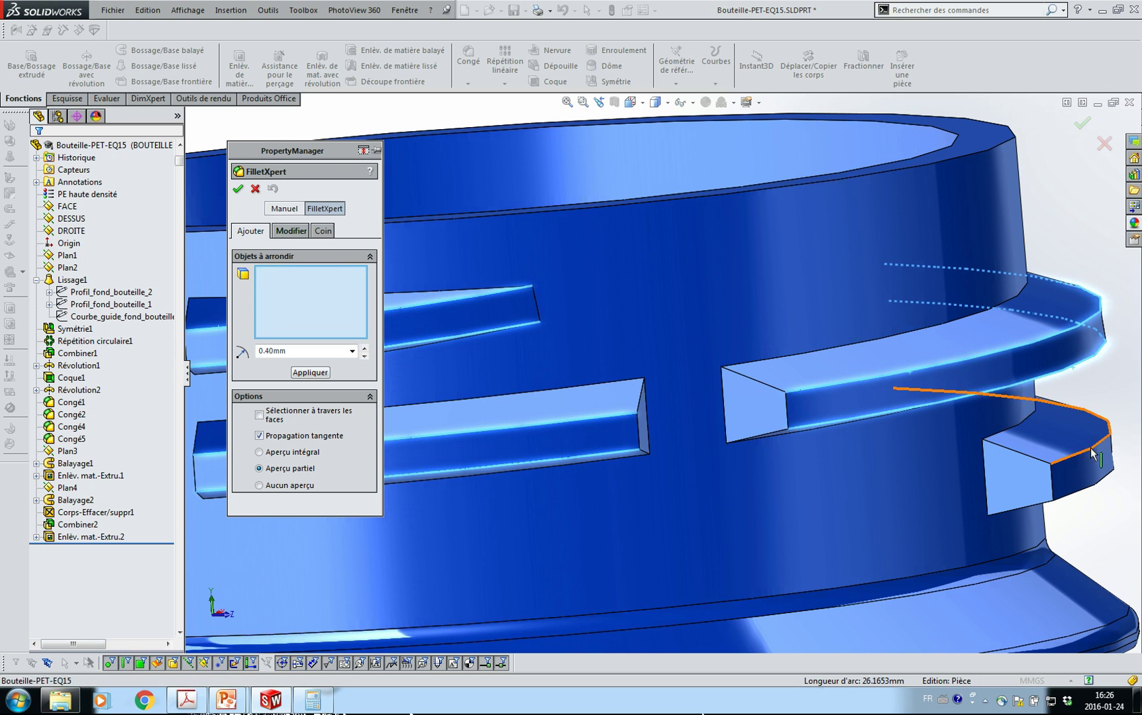
{"action": "right_click", "coordinate": [1096, 485]}
Add the outer long edges of the last pair of thread segments and apply the 0.40 mm fillet.
{"action": "middle_click_drag", "start_coordinate": [1104, 421], "coordinate": [948, 335]}
{"action": "scroll", "coordinate": [752, 357], "scroll_direction": "down", "scroll_amount": 3}
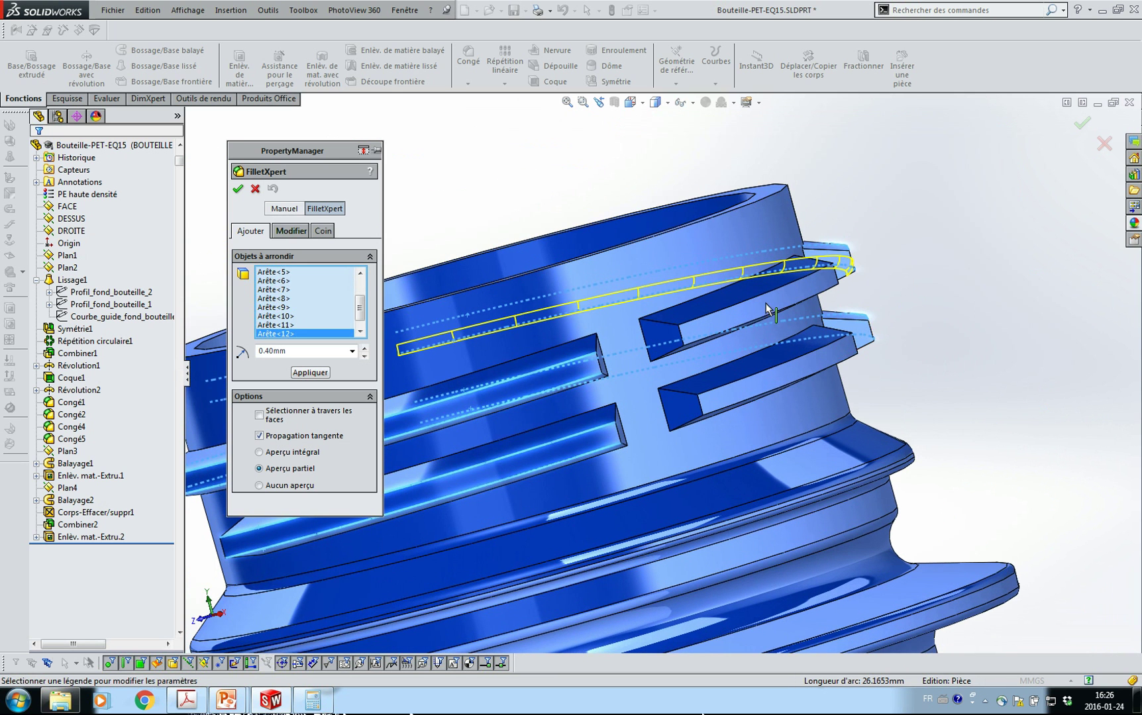
{"action": "left_click", "coordinate": [755, 304]}
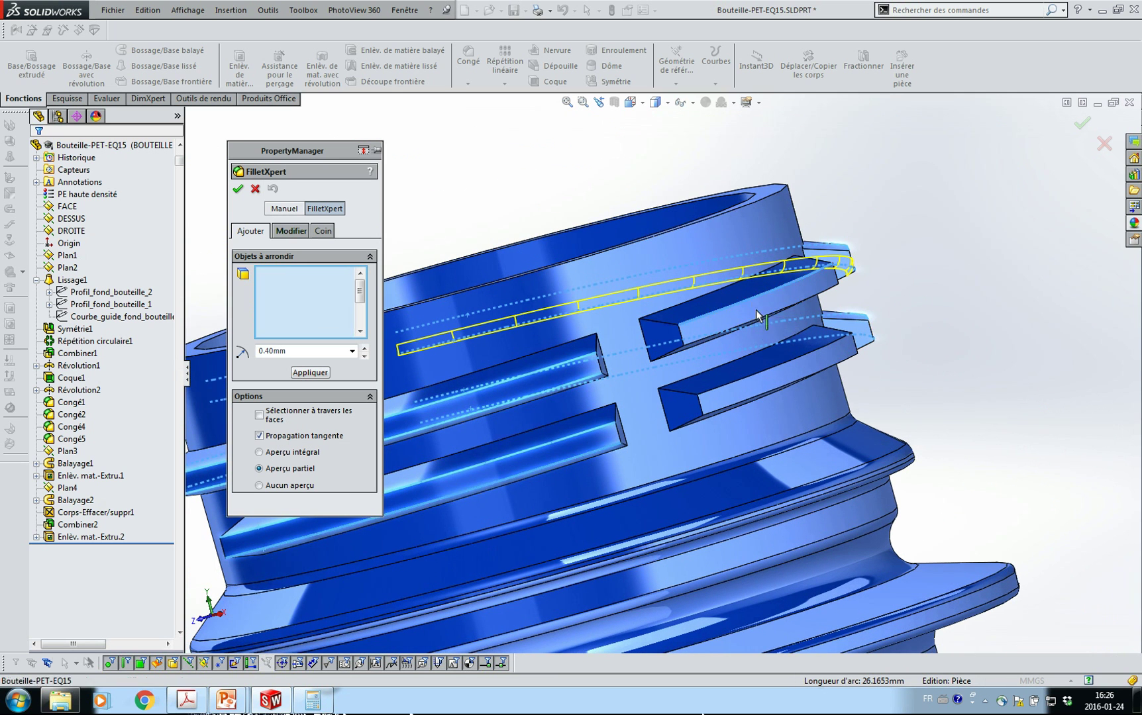
{"action": "left_click", "coordinate": [800, 307]}
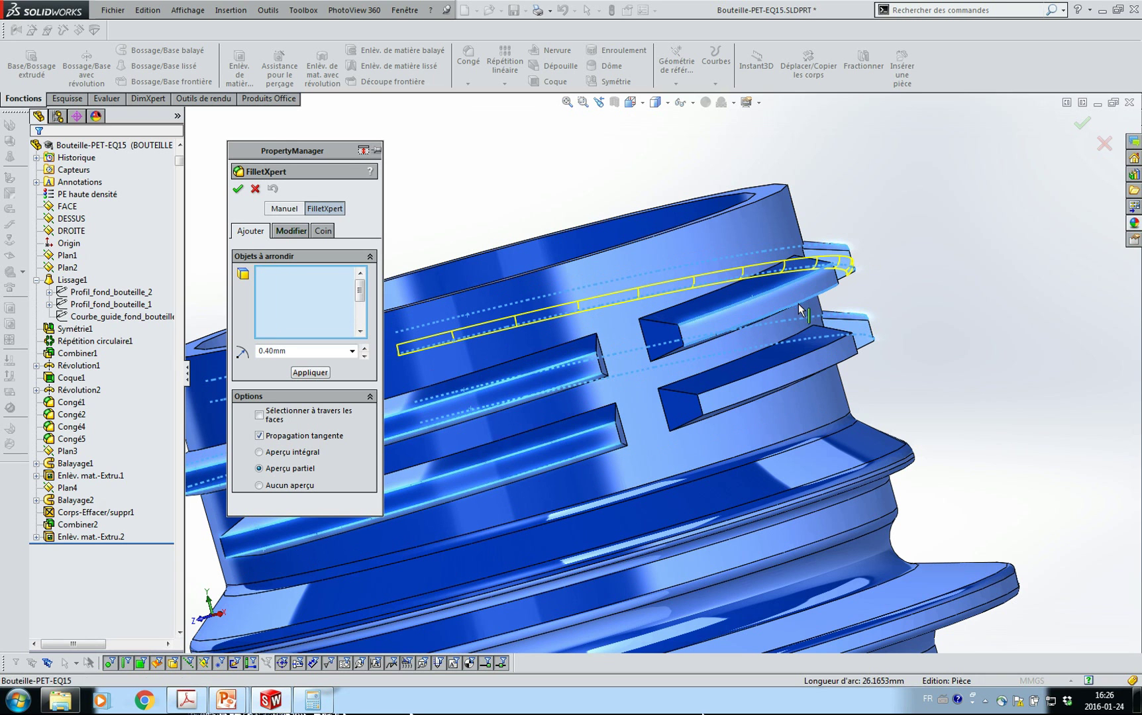
{"action": "left_click", "coordinate": [782, 367]}
{"action": "left_click", "coordinate": [793, 384]}
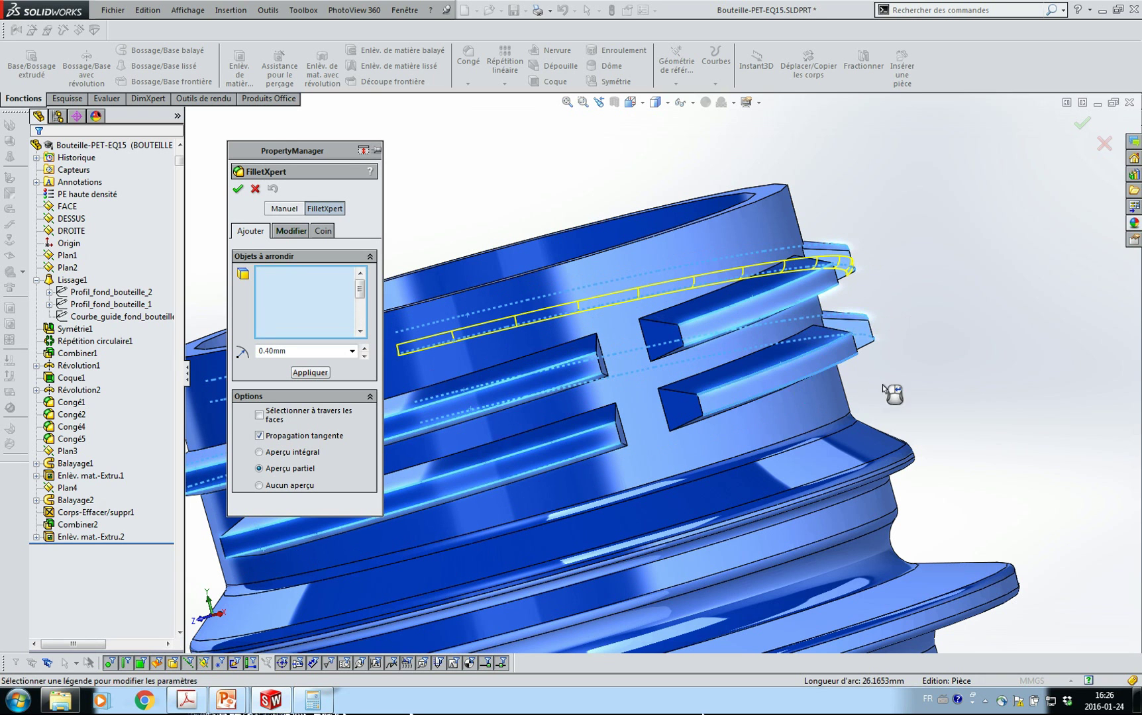
{"action": "middle_click_drag", "start_coordinate": [906, 376], "coordinate": [883, 403]}
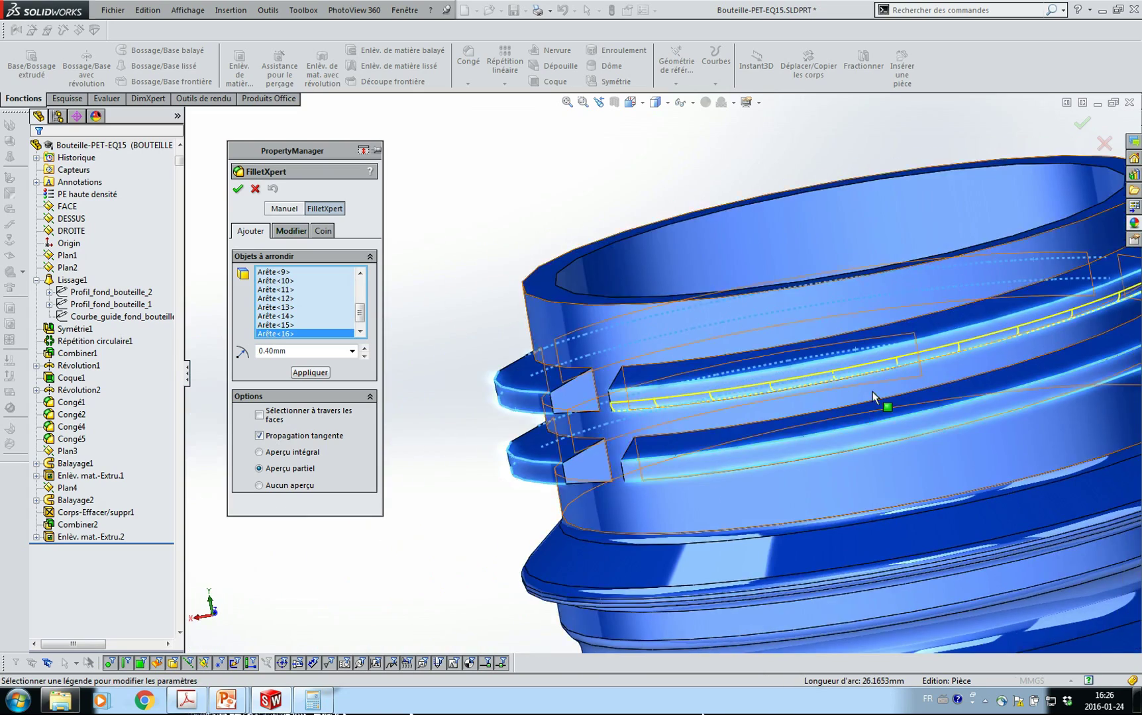
{"action": "left_click", "coordinate": [306, 373]}
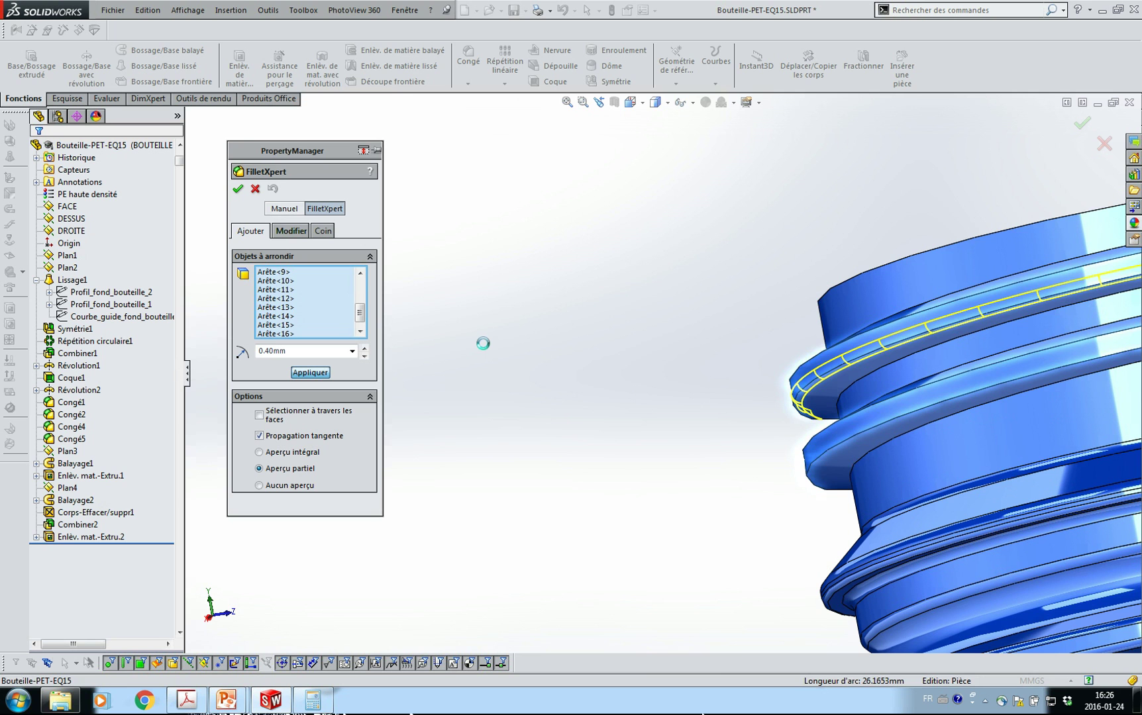
Set the fillet radius to 0.35 mm and select the end-face edges of the six thread segment ends around the tapered segment.
{"action": "middle_click_drag", "start_coordinate": [748, 372], "coordinate": [434, 272], "text": "ctrl"}
{"action": "scroll", "coordinate": [874, 263], "scroll_direction": "up", "scroll_amount": 3}
{"action": "middle_click_drag", "start_coordinate": [892, 262], "coordinate": [762, 312]}
{"action": "middle_click_drag", "start_coordinate": [993, 284], "coordinate": [739, 237]}
{"action": "scroll", "coordinate": [807, 335], "scroll_direction": "up", "scroll_amount": 2}
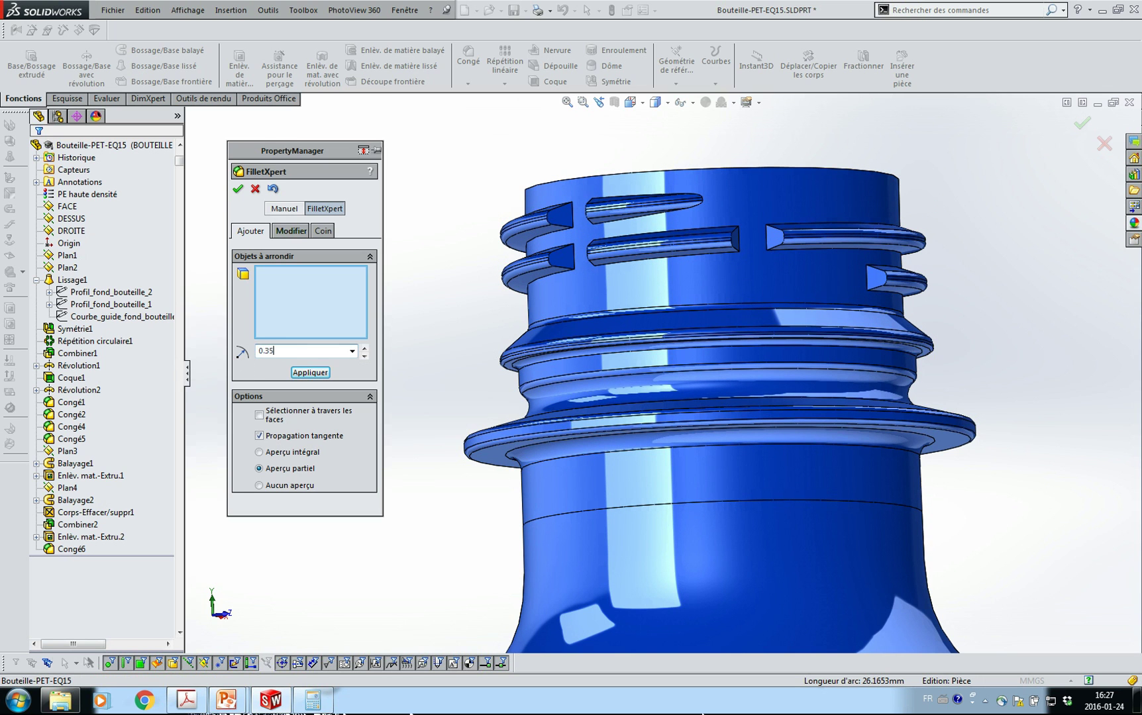
{"action": "left_click", "coordinate": [567, 210]}
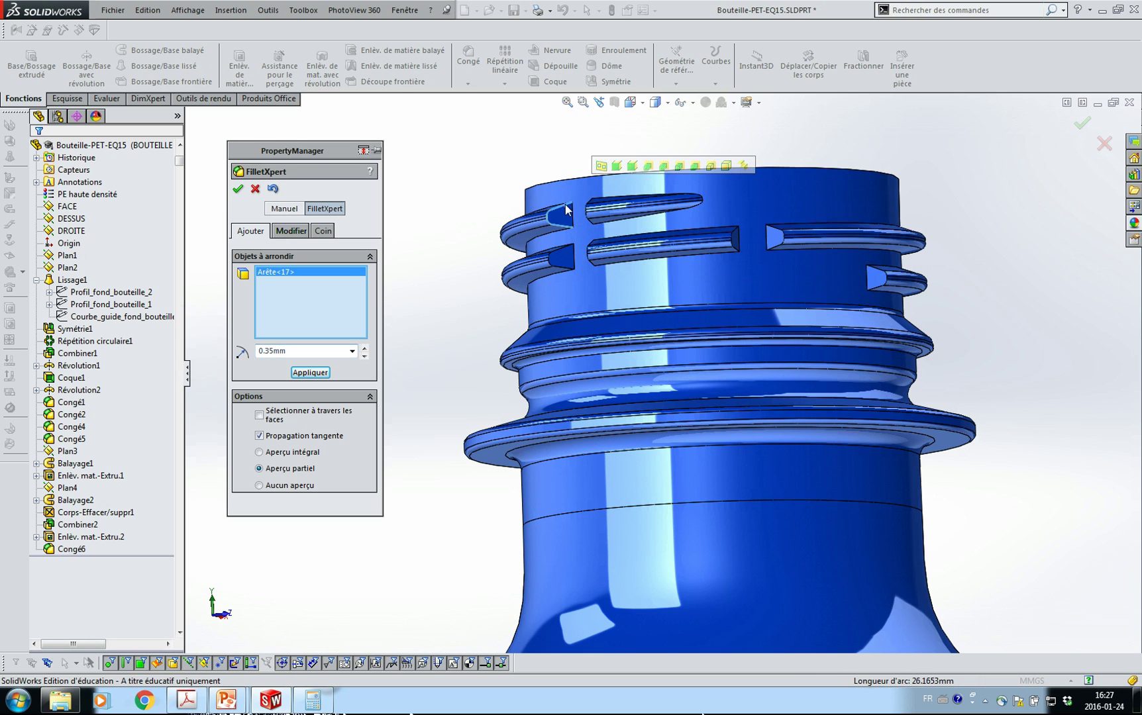
{"action": "left_click", "coordinate": [566, 250]}
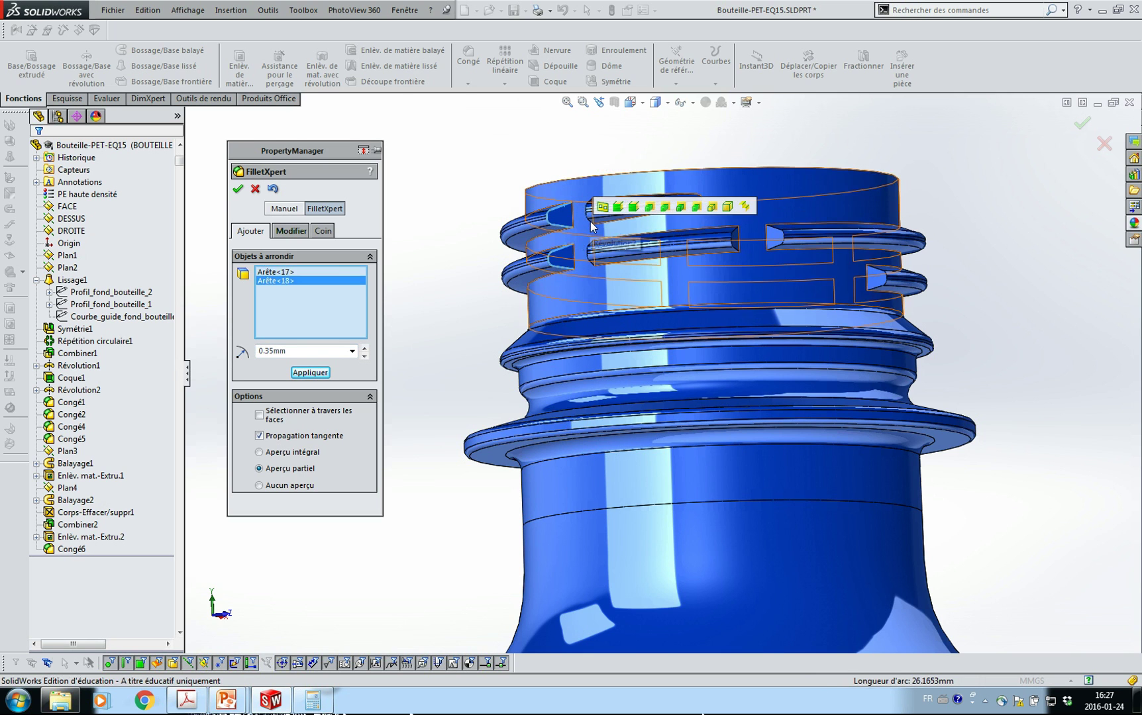
{"action": "left_click", "coordinate": [592, 225]}
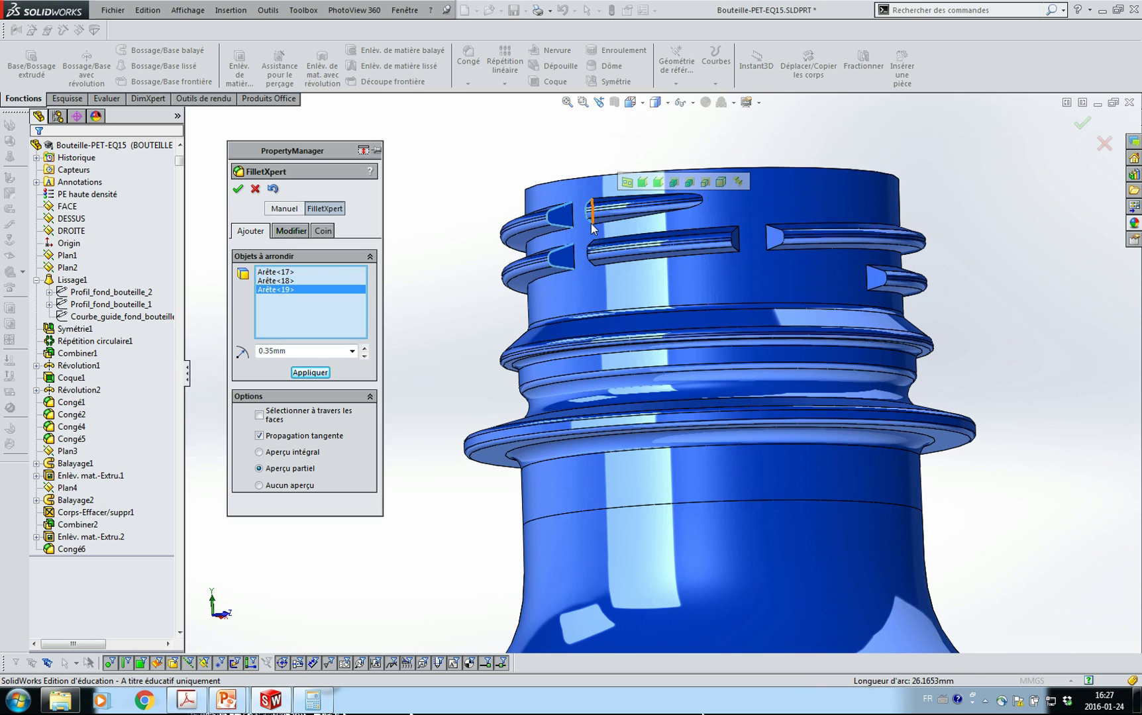
{"action": "left_click", "coordinate": [735, 234]}
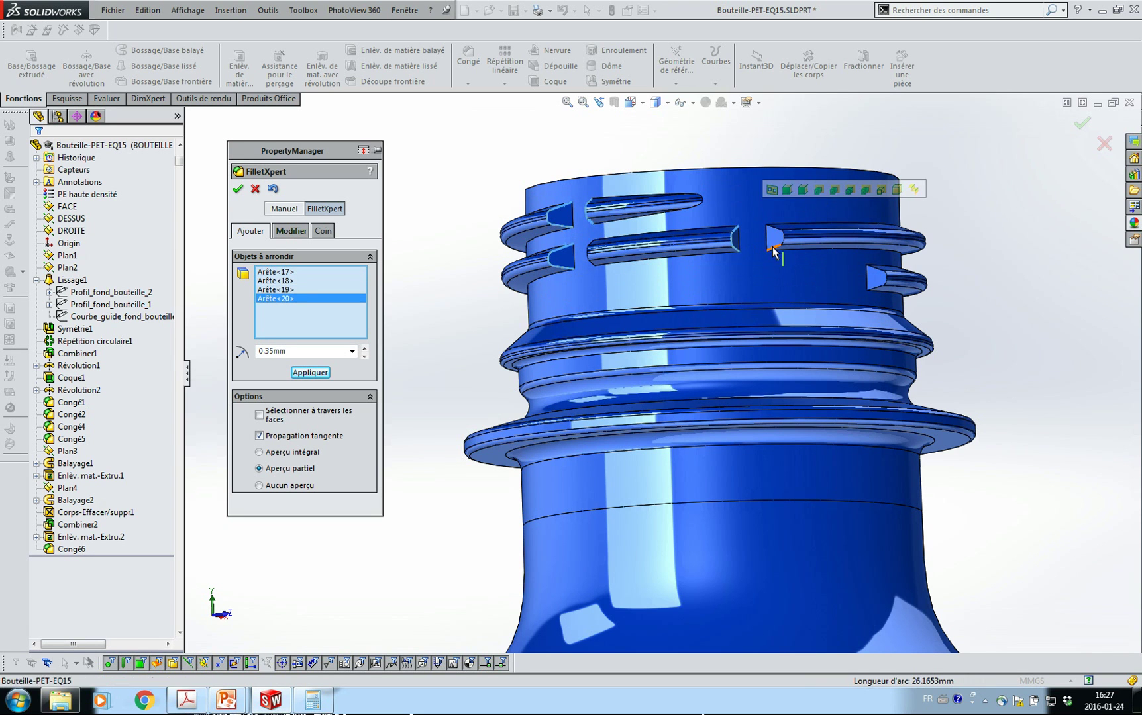
{"action": "left_click", "coordinate": [773, 251]}
{"action": "left_click", "coordinate": [892, 279]}
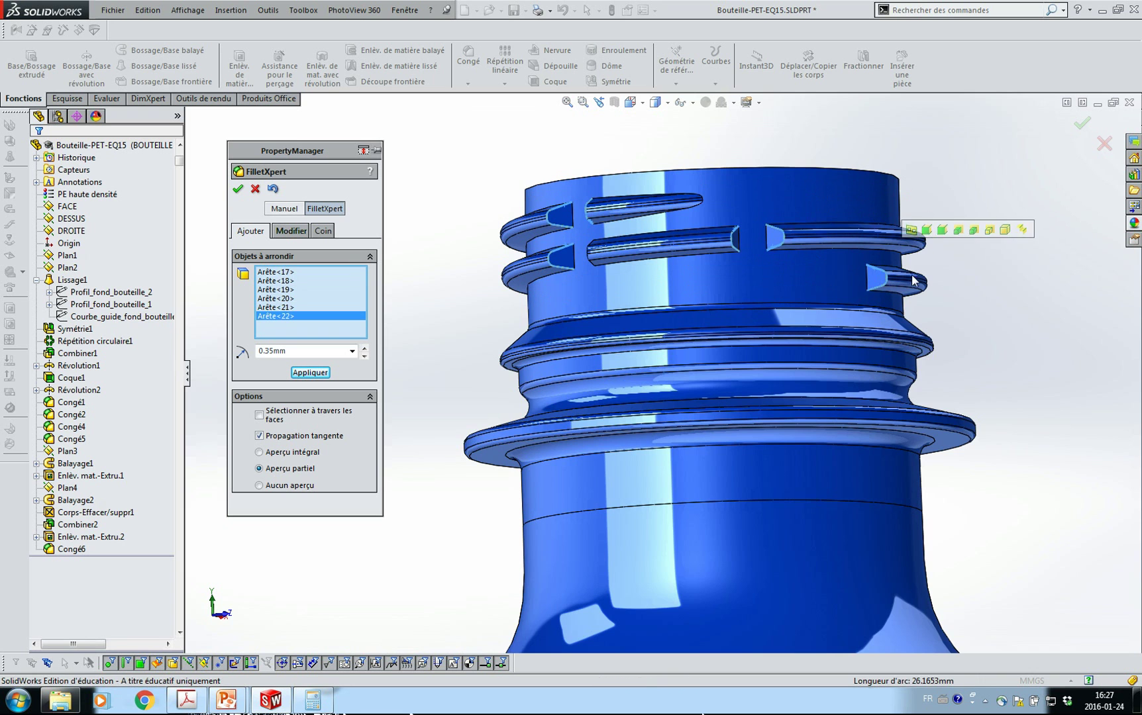
Add the end-face edges of the thread segments around the neighbouring gaps to the 0.35 mm fillet selection.
{"action": "middle_click_drag", "start_coordinate": [949, 289], "coordinate": [555, 224]}
{"action": "left_click", "coordinate": [735, 242]}
{"action": "left_click", "coordinate": [774, 251]}
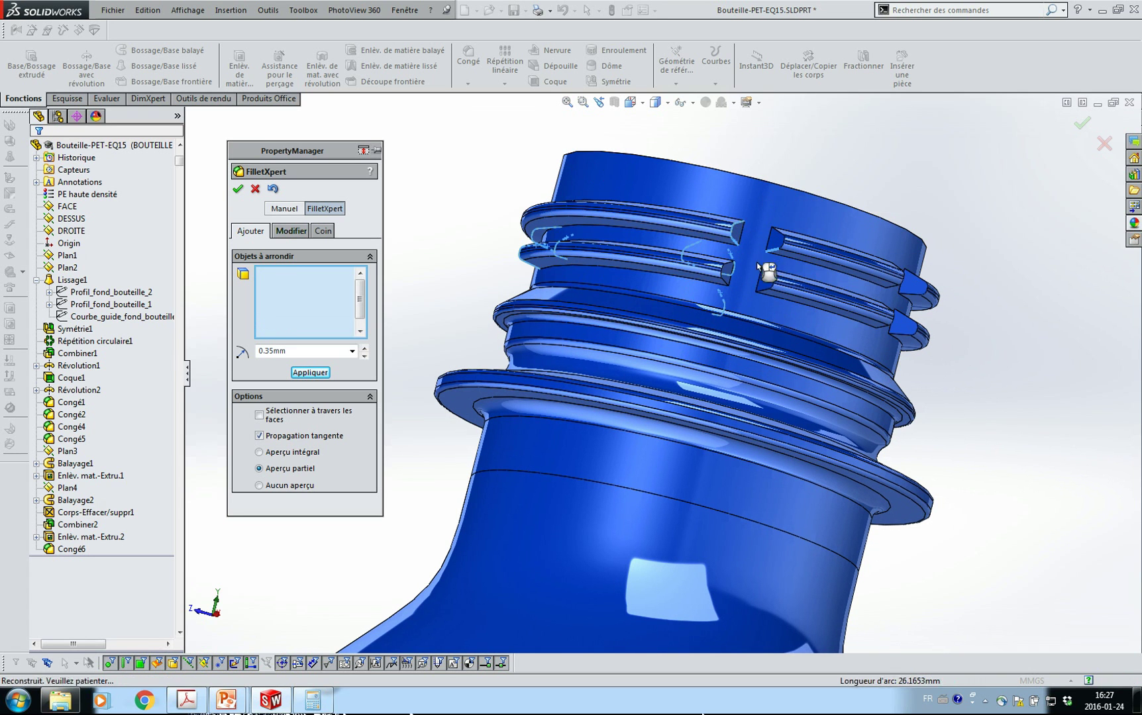
{"action": "left_click", "coordinate": [729, 267]}
{"action": "left_click", "coordinate": [764, 290]}
{"action": "left_click", "coordinate": [902, 325]}
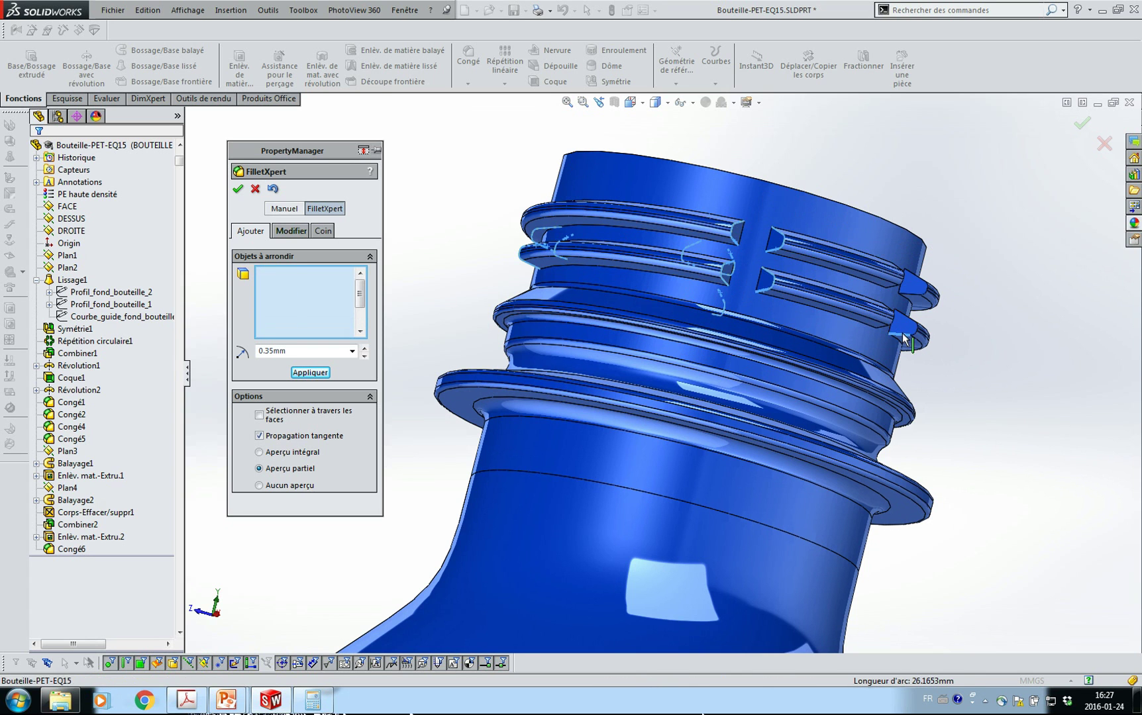
{"action": "left_click", "coordinate": [911, 296]}
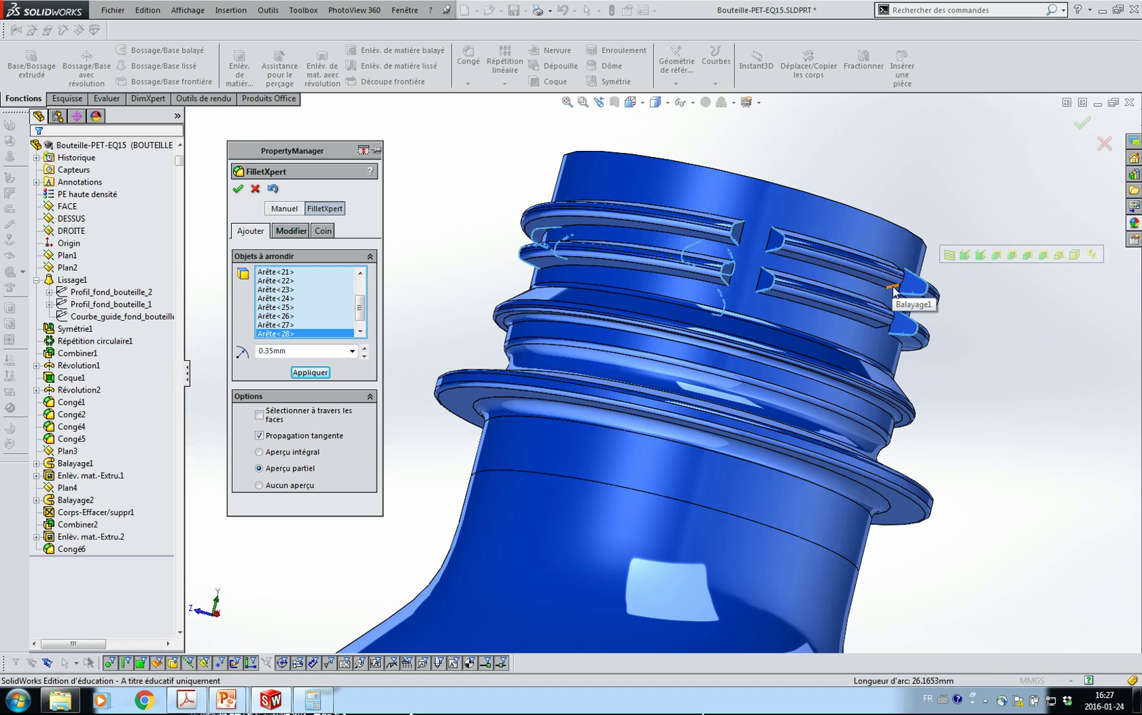
Add the partly hidden ends of the upper and lower thread segments to the selection, restricting picks with the edge selection filter.
{"action": "left_click", "coordinate": [898, 314]}
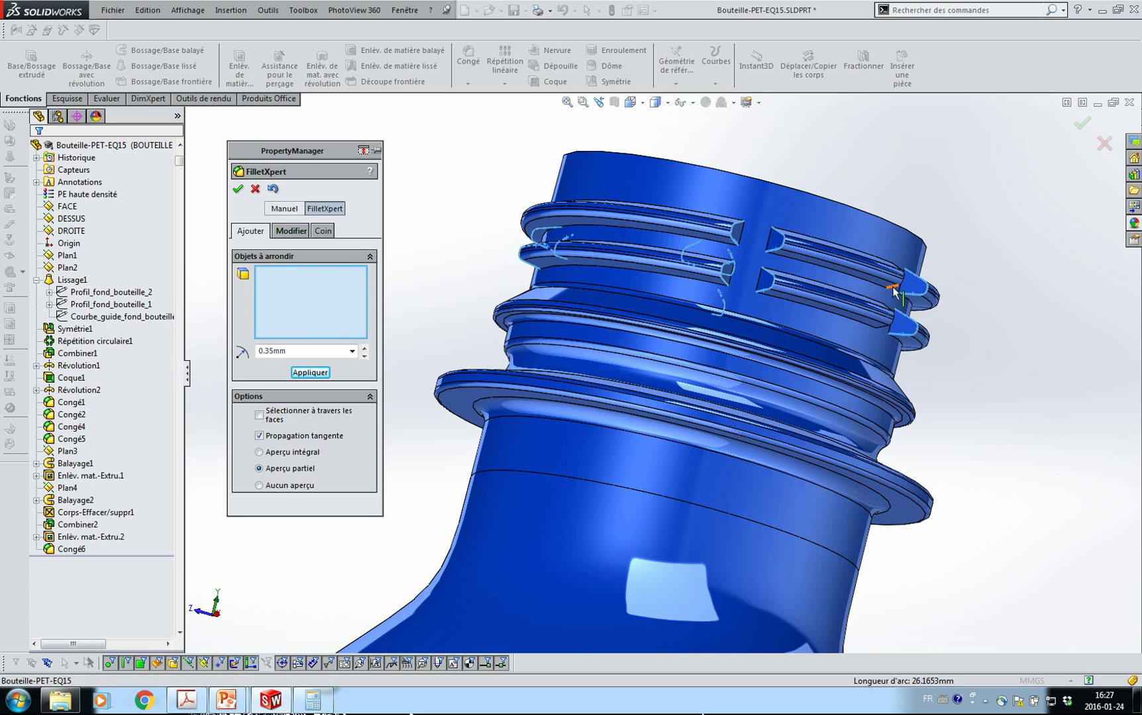
{"action": "left_click", "coordinate": [881, 327]}
{"action": "left_click", "coordinate": [881, 327]}
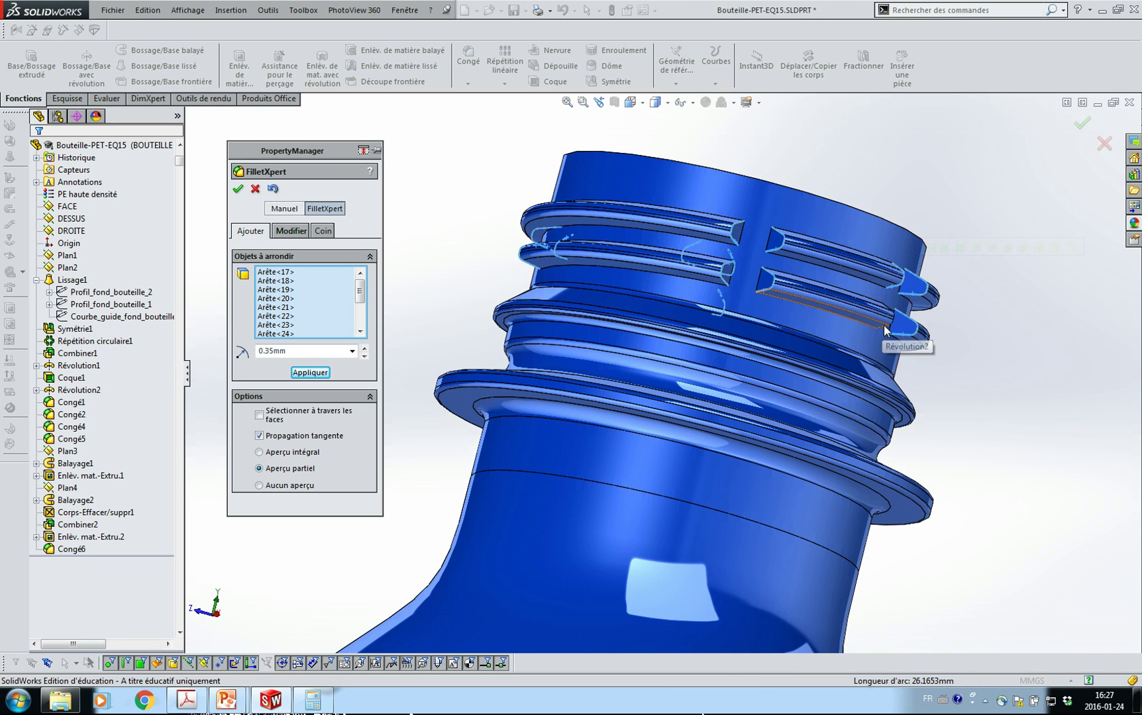
{"action": "scroll", "coordinate": [882, 326], "scroll_direction": "down", "scroll_amount": 3}
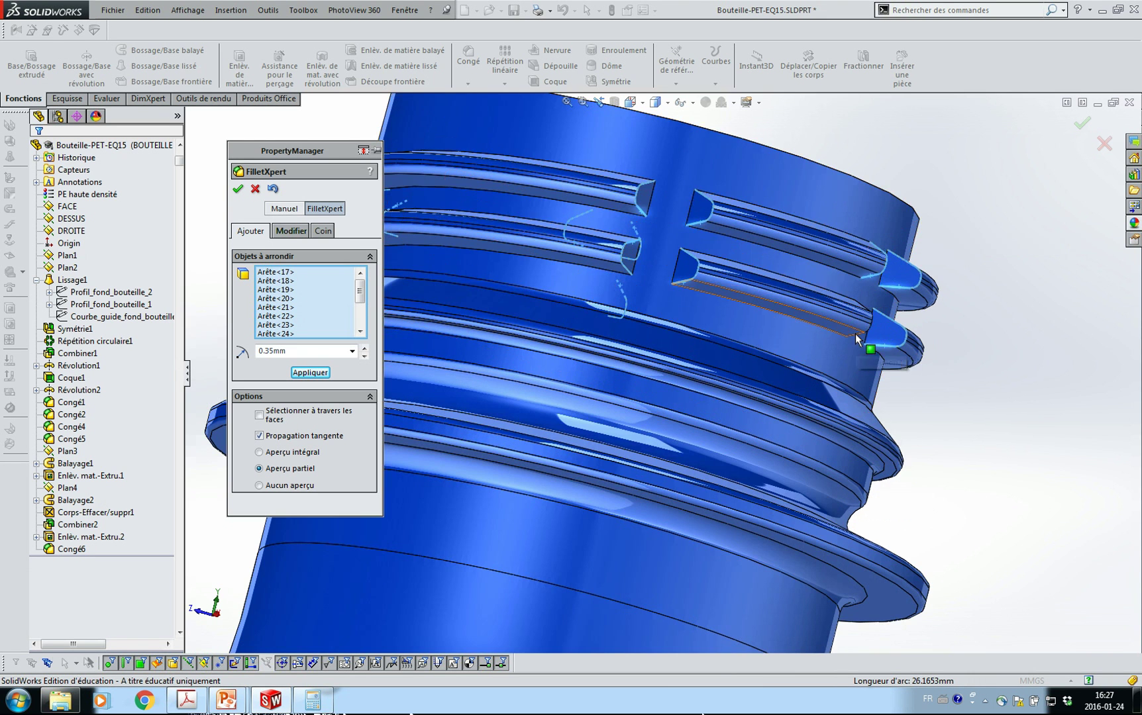
{"action": "scroll", "coordinate": [859, 334], "scroll_direction": "down", "scroll_amount": 5}
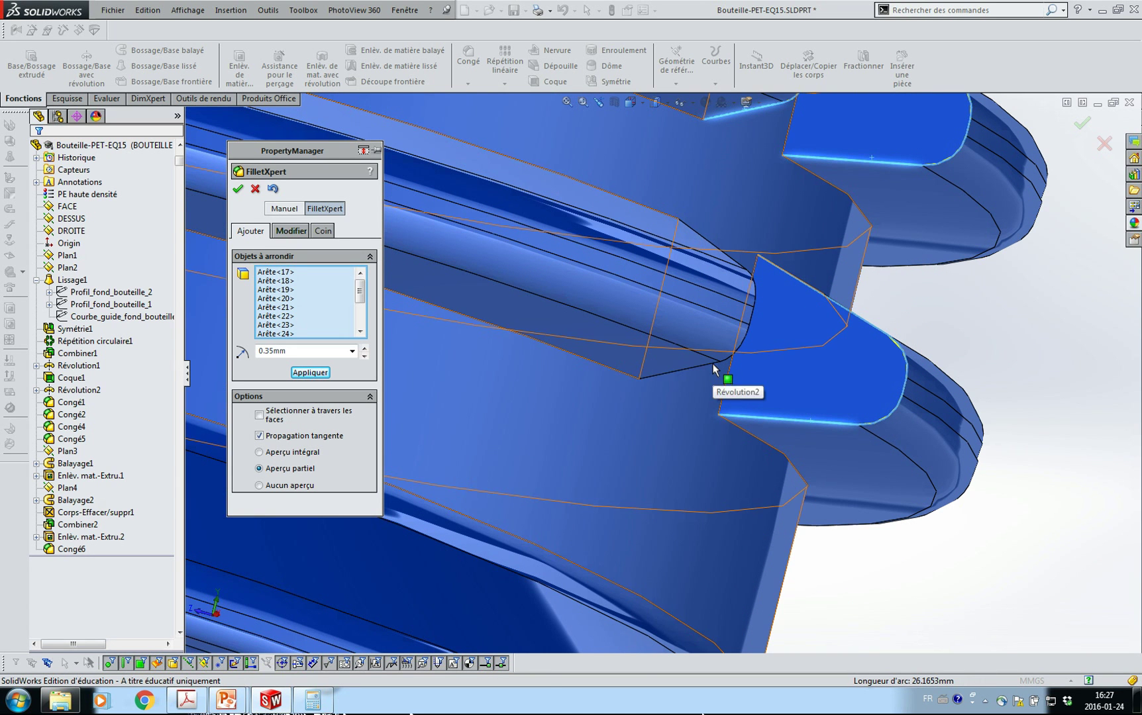
{"action": "left_click", "coordinate": [714, 369]}
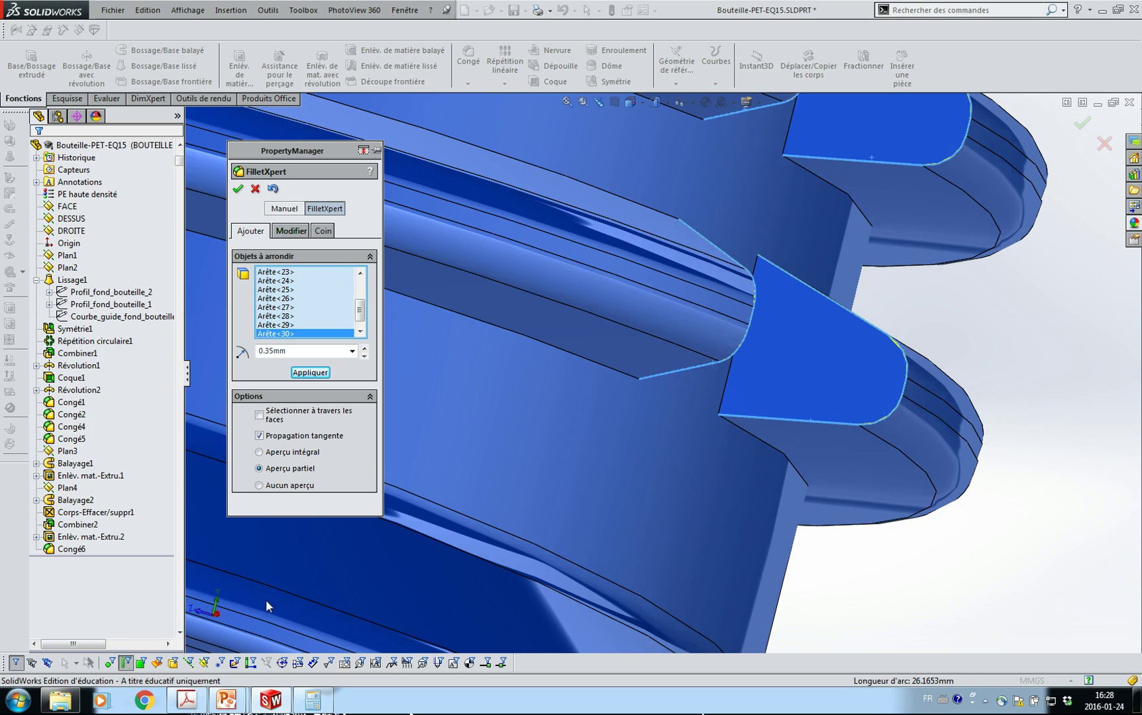
Add the end edge of the long lower thread segment to the selection and apply the 0.35 mm fillet.
{"action": "scroll", "coordinate": [1031, 538], "scroll_direction": "up", "scroll_amount": 3}
{"action": "middle_click_drag", "start_coordinate": [961, 480], "coordinate": [885, 442]}
{"action": "scroll", "coordinate": [988, 473], "scroll_direction": "up", "scroll_amount": 5}
{"action": "middle_click_drag", "start_coordinate": [995, 465], "coordinate": [778, 387]}
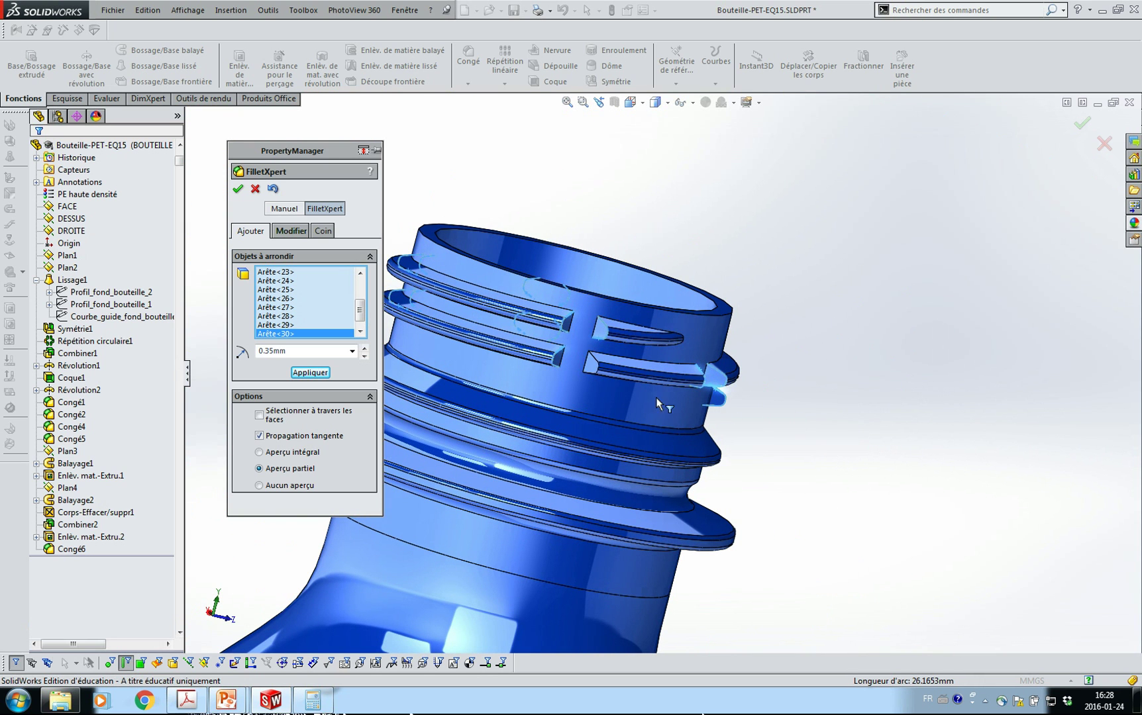
{"action": "left_click", "coordinate": [594, 362]}
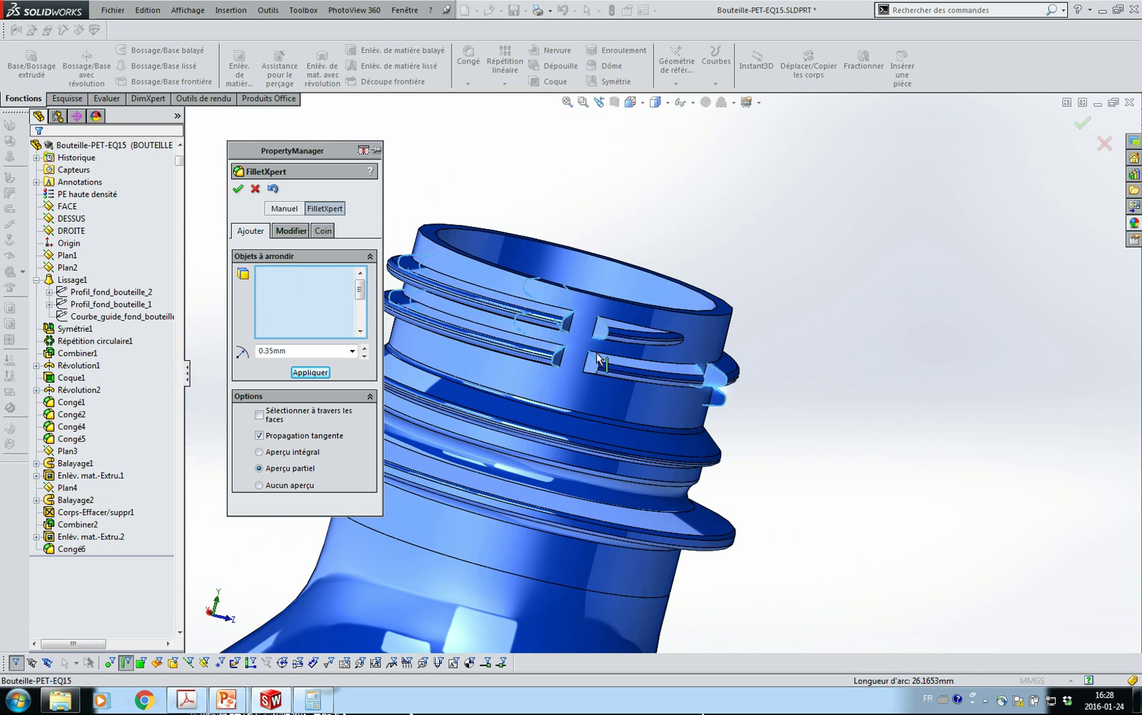
{"action": "middle_click_drag", "start_coordinate": [834, 424], "coordinate": [728, 392]}
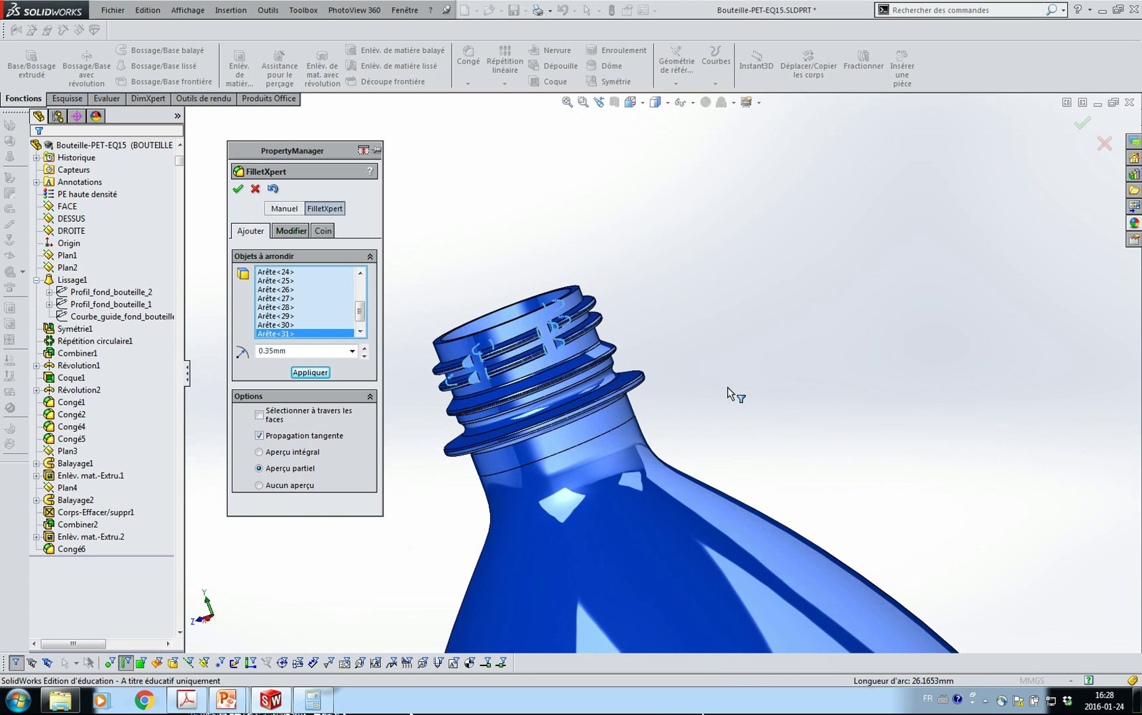
{"action": "left_click", "coordinate": [313, 373]}
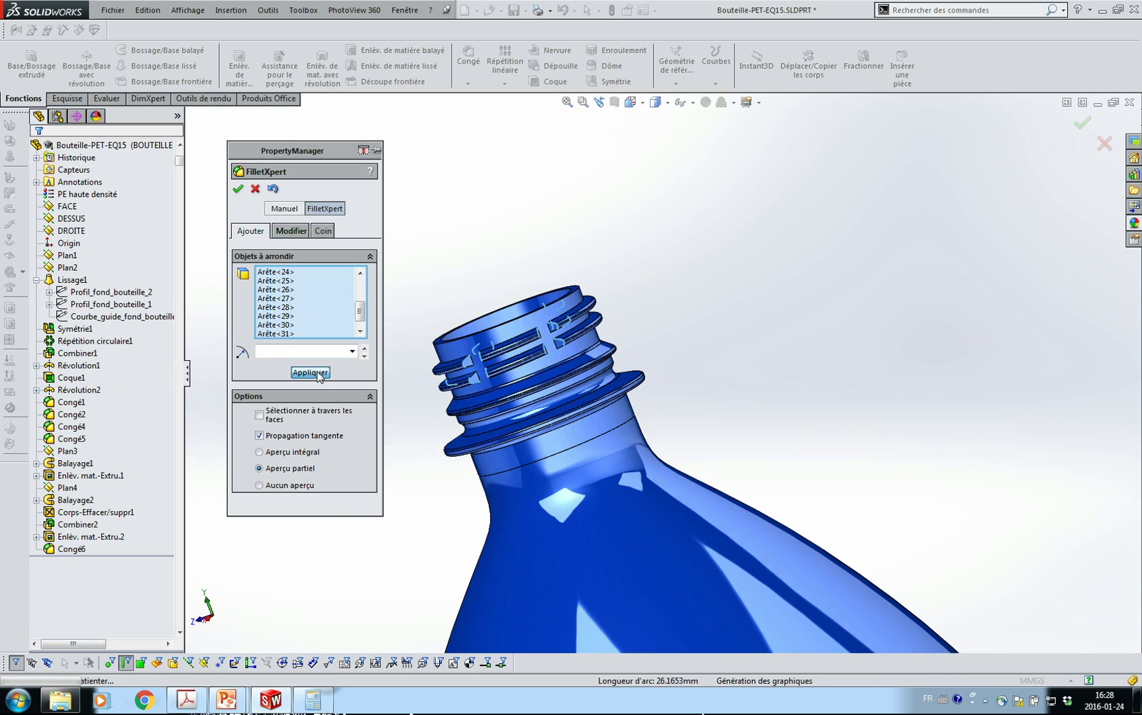
Set the fillet radius to 0.50 mm and select the base edges where the thread segments around the tapered one meet the neck wall.
{"action": "scroll", "coordinate": [524, 366], "scroll_direction": "down", "scroll_amount": 5}
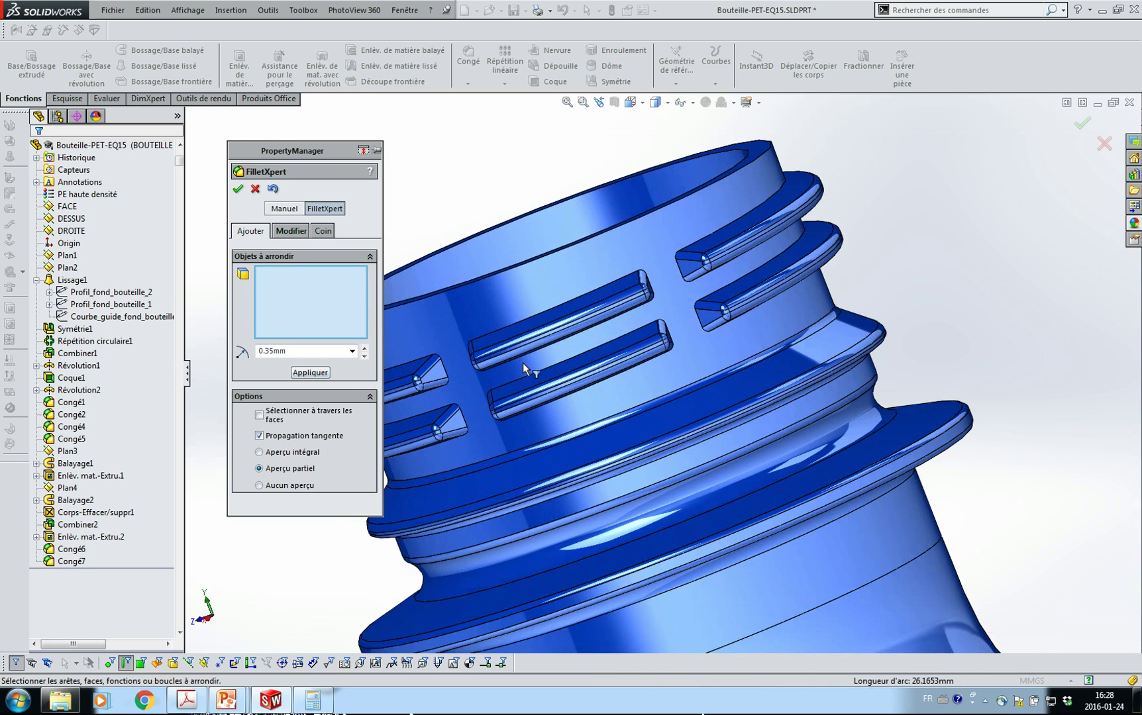
{"action": "middle_click_drag", "start_coordinate": [640, 366], "coordinate": [559, 407]}
{"action": "middle_click_drag", "start_coordinate": [736, 343], "coordinate": [529, 353]}
{"action": "middle_click_drag", "start_coordinate": [842, 324], "coordinate": [742, 306]}
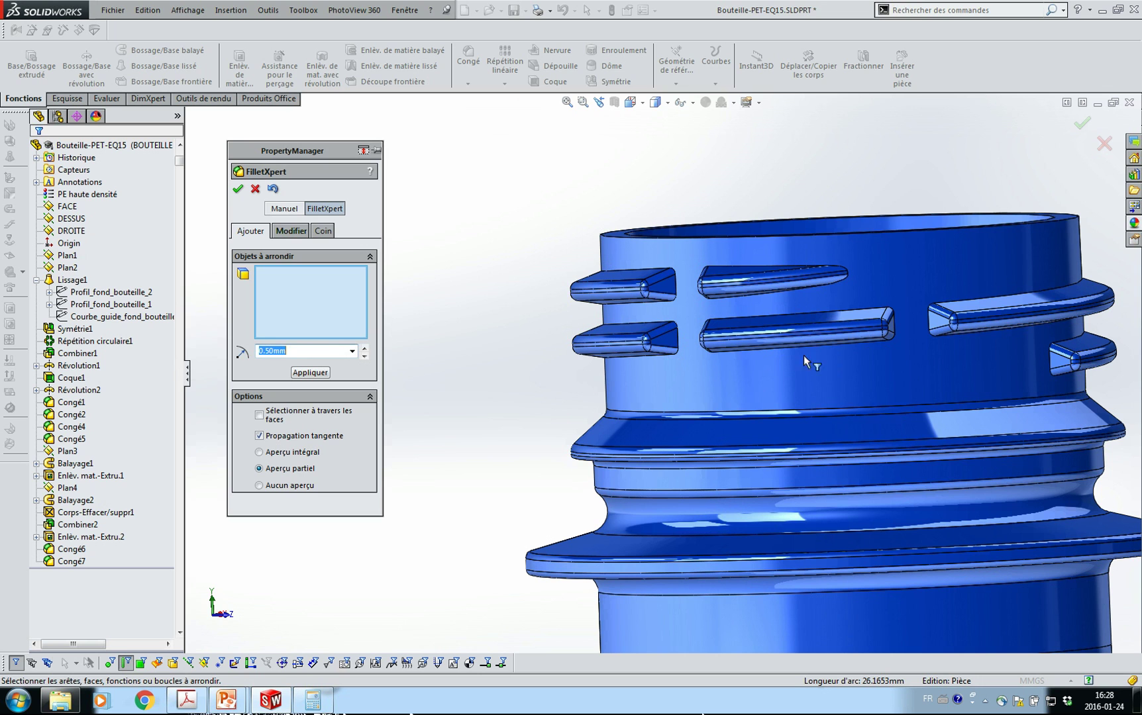
{"action": "left_click", "coordinate": [749, 301]}
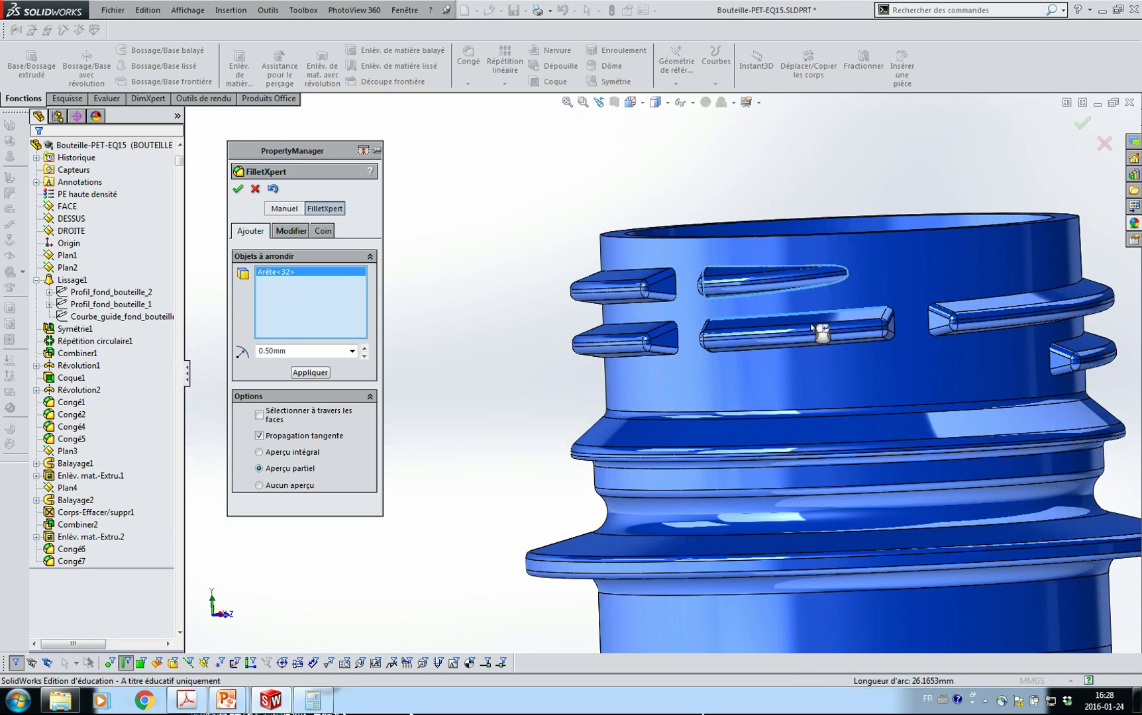
{"action": "left_click", "coordinate": [768, 323]}
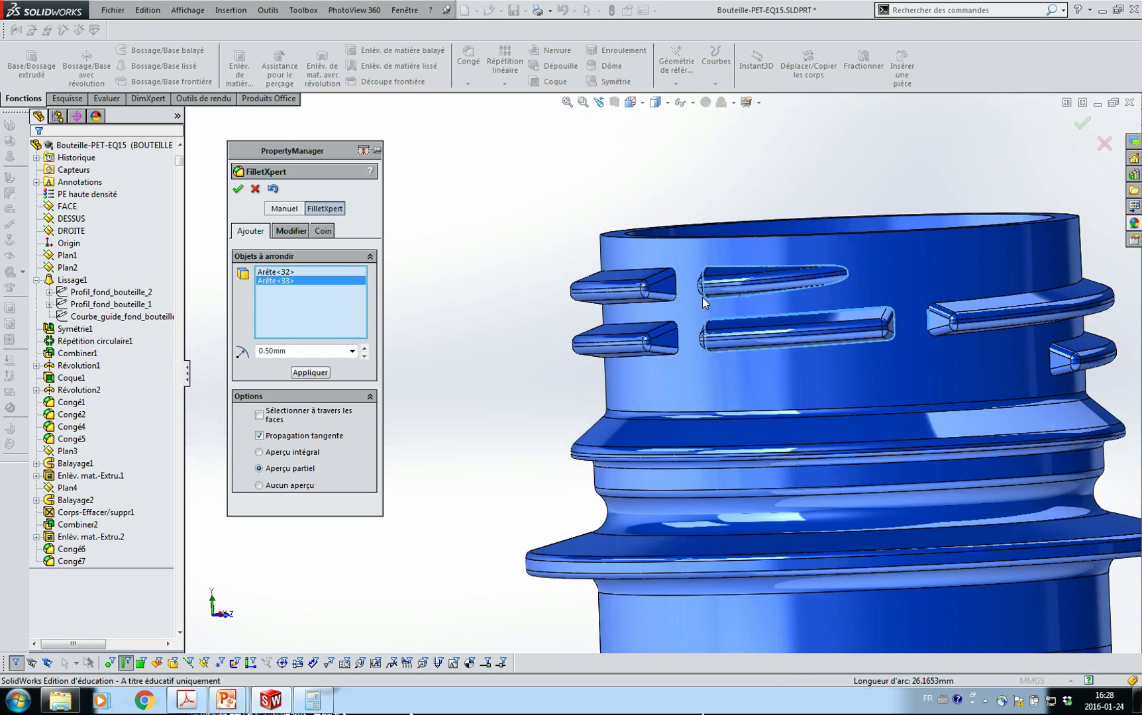
{"action": "left_click", "coordinate": [929, 324]}
{"action": "left_click", "coordinate": [689, 309]}
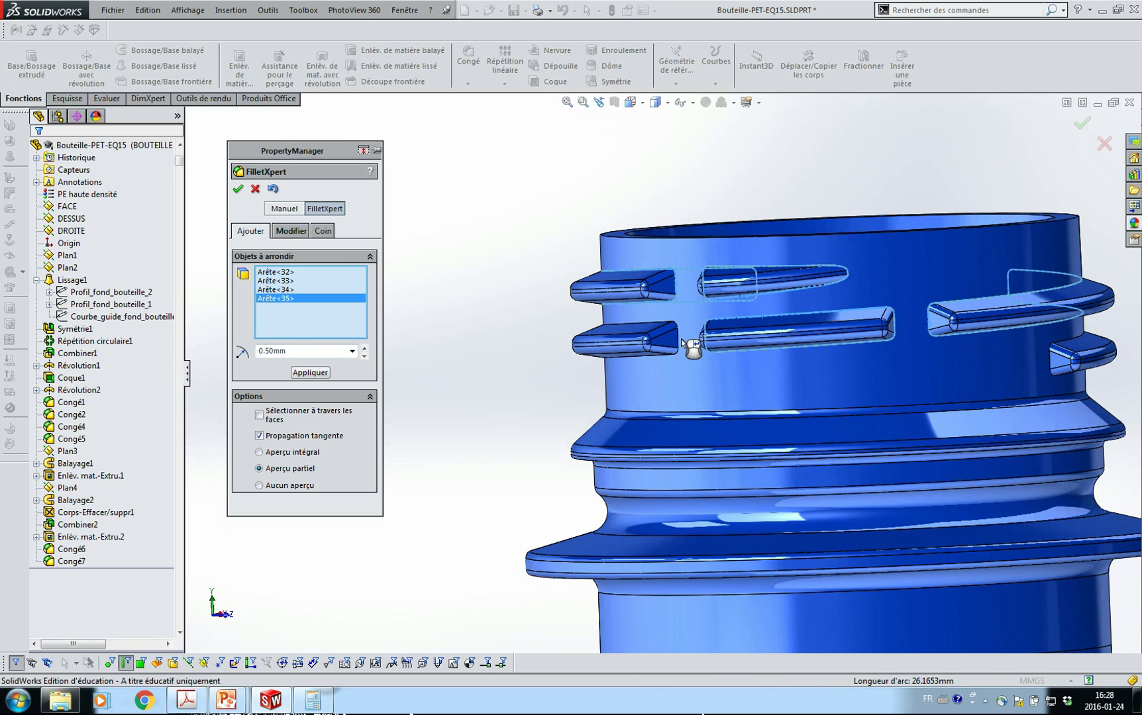
{"action": "left_click", "coordinate": [678, 340]}
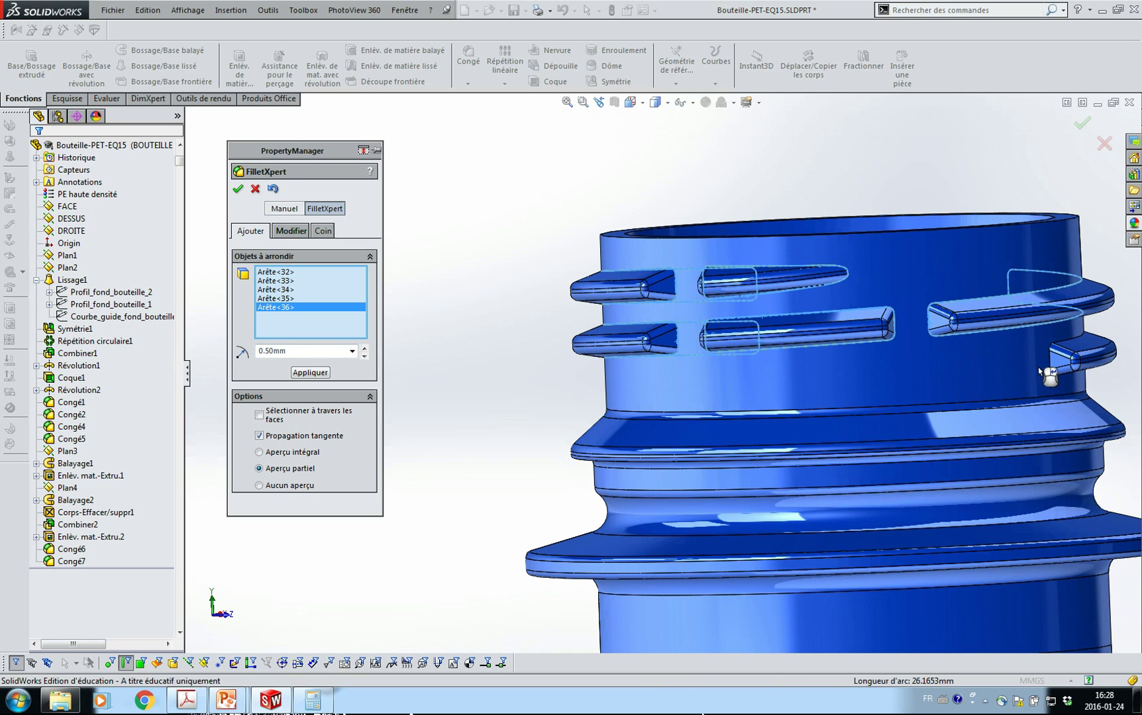
{"action": "left_click", "coordinate": [1035, 377]}
Add the remaining thread segments' base edges on the neck wall, apply the 0.50 mm fillet and close the fillet tool.
{"action": "middle_click_drag", "start_coordinate": [1074, 379], "coordinate": [789, 382], "text": "ctrl"}
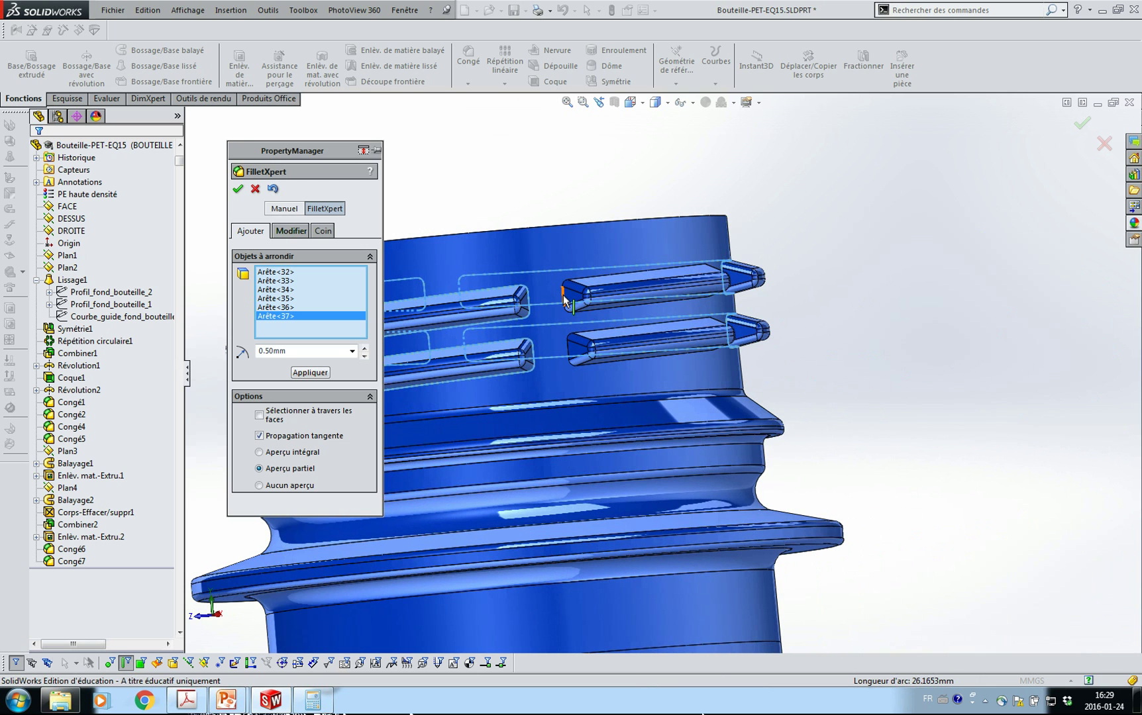
{"action": "left_click", "coordinate": [583, 323]}
{"action": "left_click", "coordinate": [755, 334]}
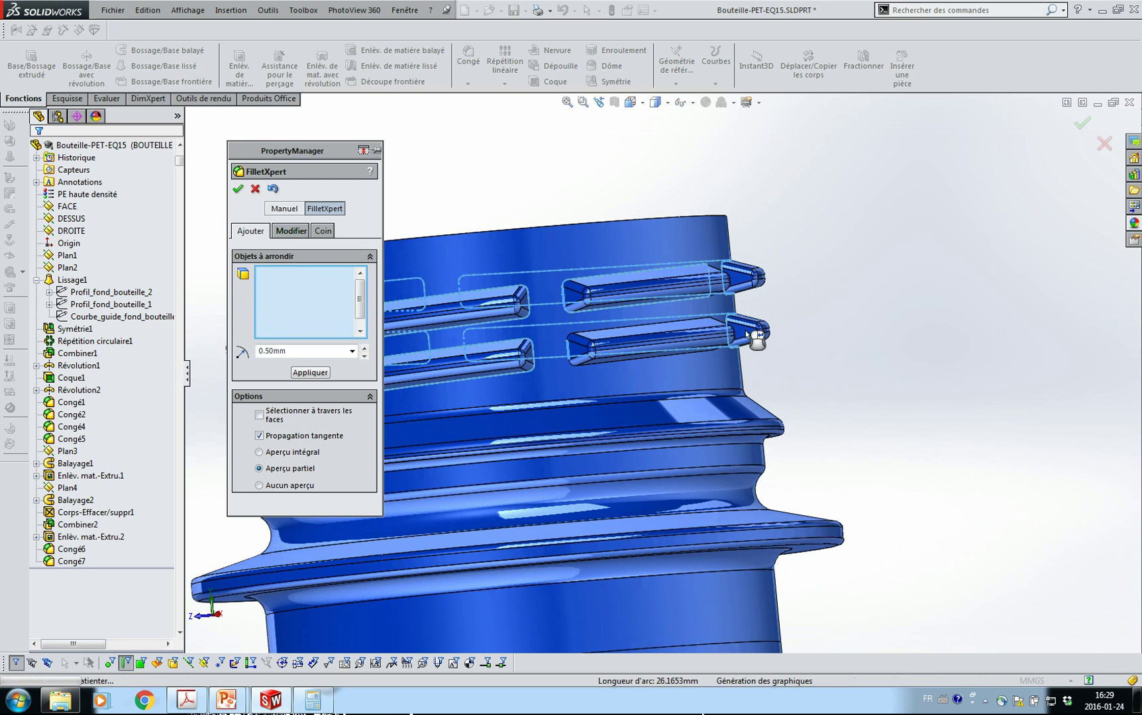
{"action": "middle_click_drag", "start_coordinate": [855, 353], "coordinate": [832, 438]}
{"action": "middle_click_drag", "start_coordinate": [720, 452], "coordinate": [978, 135]}
{"action": "middle_click_drag", "start_coordinate": [928, 257], "coordinate": [907, 250]}
{"action": "left_click", "coordinate": [309, 373]}
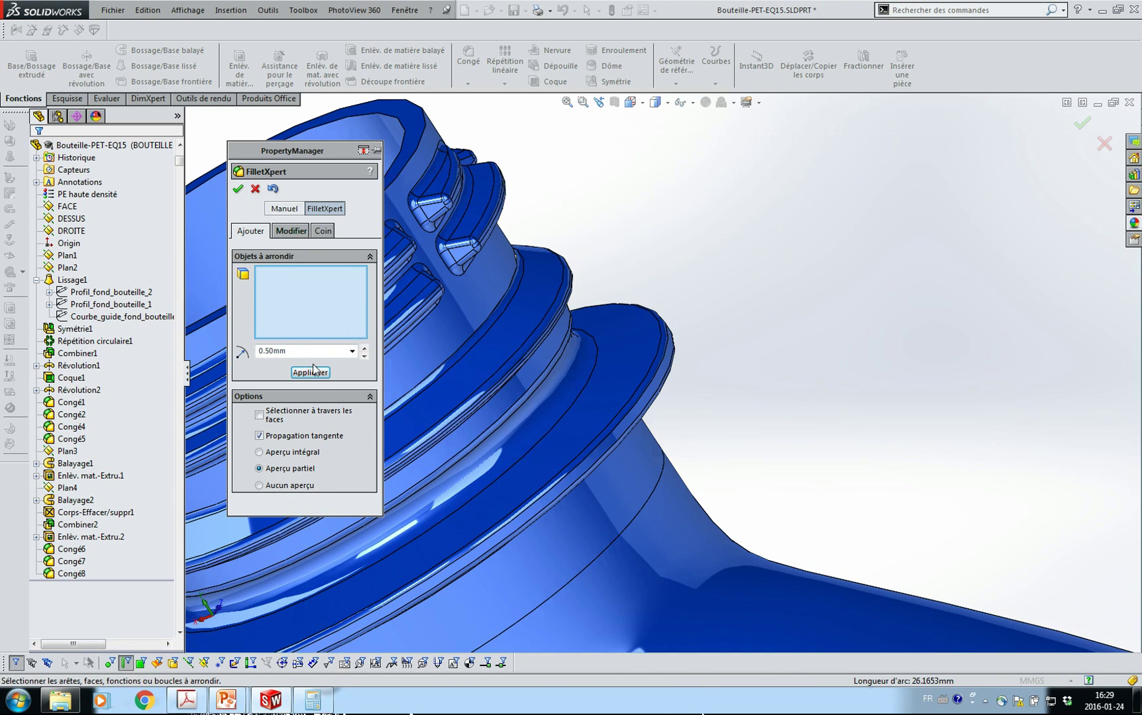
{"action": "scroll", "coordinate": [578, 292], "scroll_direction": "up", "scroll_amount": 5}
{"action": "middle_click_drag", "start_coordinate": [572, 324], "coordinate": [607, 252]}
{"action": "middle_click_drag", "start_coordinate": [545, 407], "coordinate": [953, 364]}
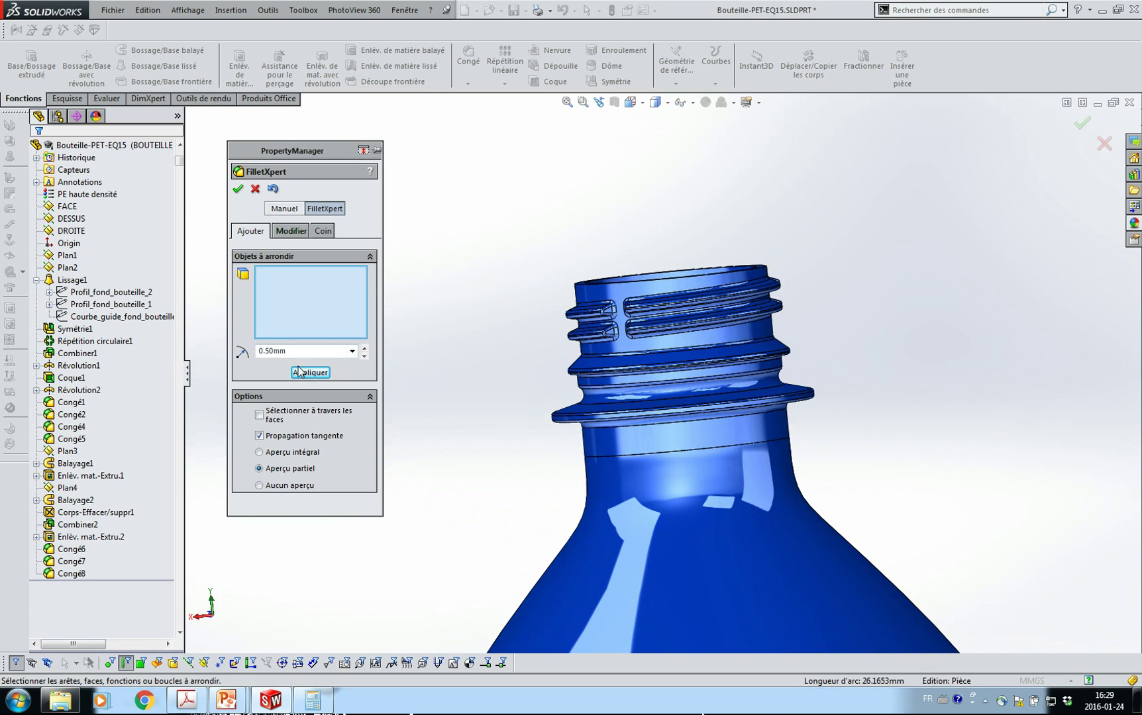
{"action": "left_click", "coordinate": [256, 190]}
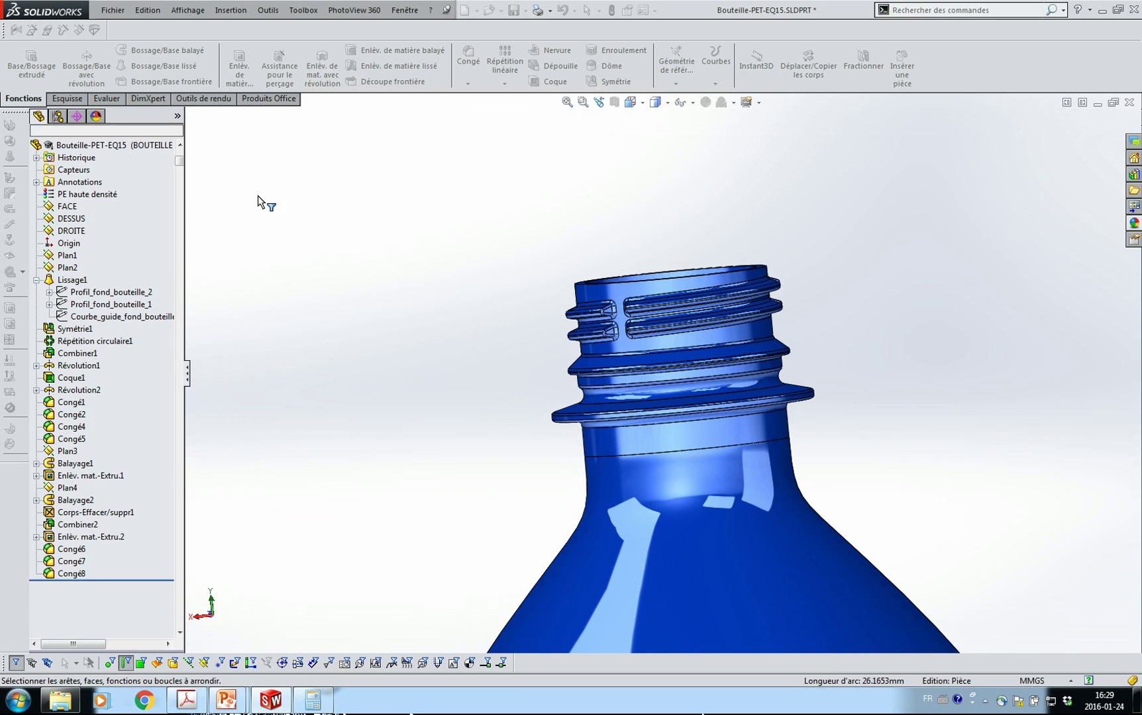
Inspect the filleted thread segment ends up close and turn off the edge selection filter.
{"action": "scroll", "coordinate": [688, 324], "scroll_direction": "down", "scroll_amount": 5}
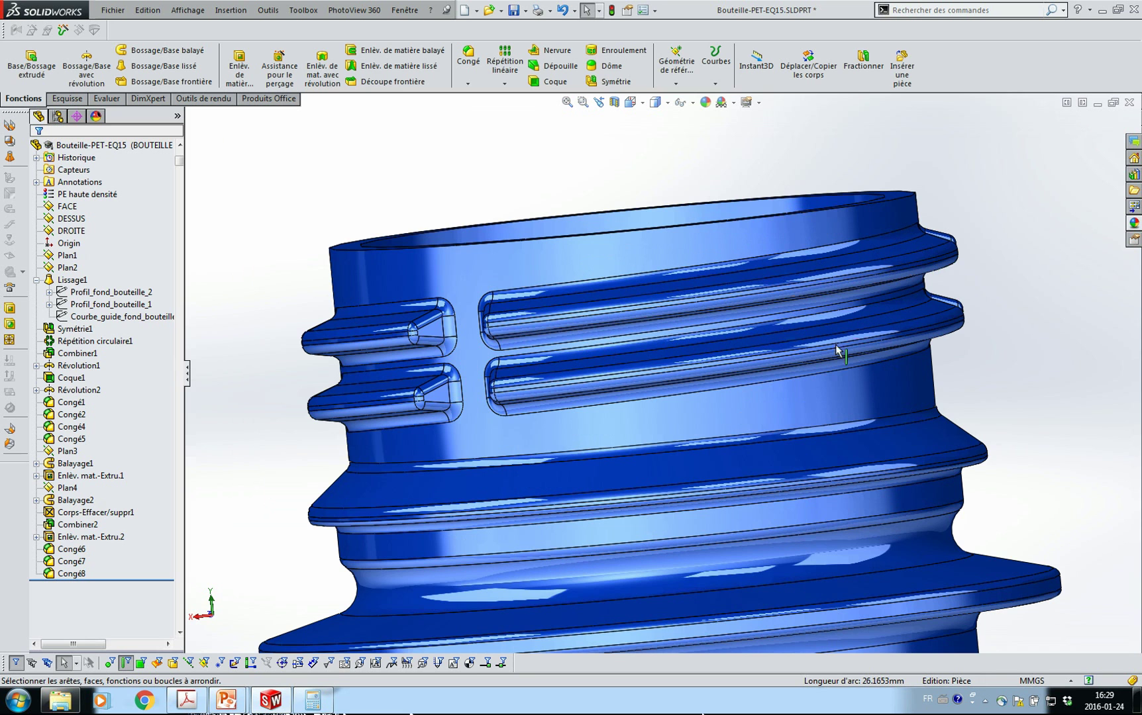
{"action": "scroll", "coordinate": [851, 351], "scroll_direction": "up", "scroll_amount": 3}
{"action": "middle_click_drag", "start_coordinate": [851, 352], "coordinate": [569, 343]}
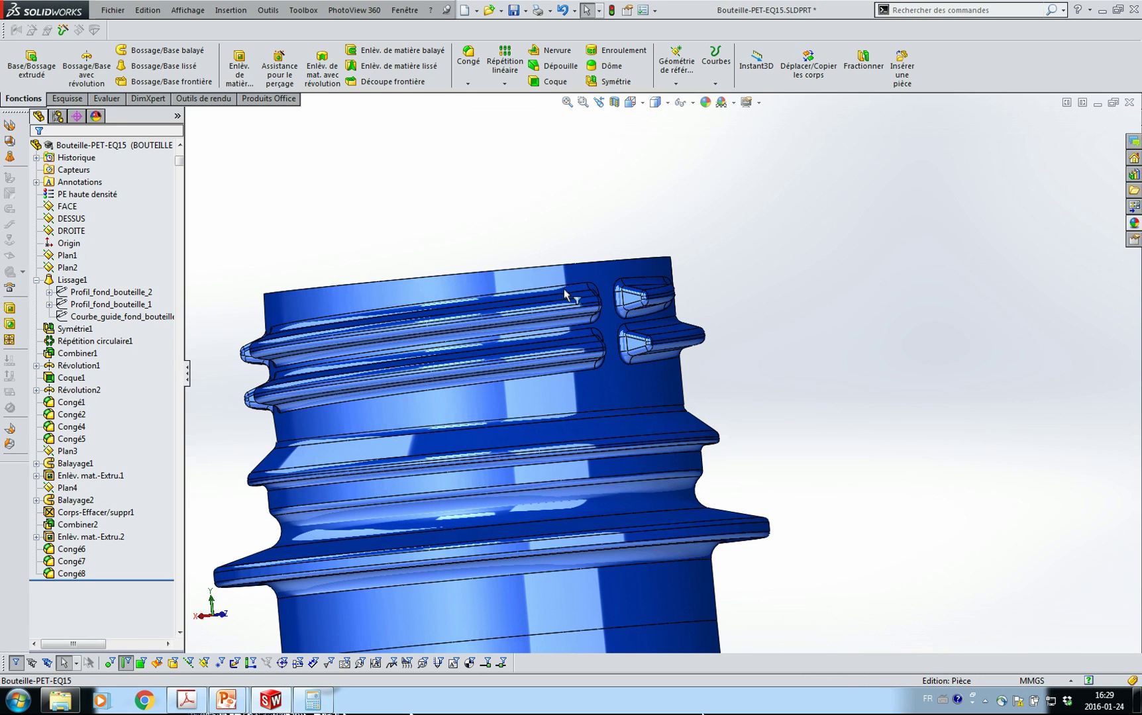
{"action": "scroll", "coordinate": [656, 290], "scroll_direction": "down", "scroll_amount": 5}
{"action": "middle_click_drag", "start_coordinate": [800, 350], "coordinate": [803, 316], "text": "ctrl"}
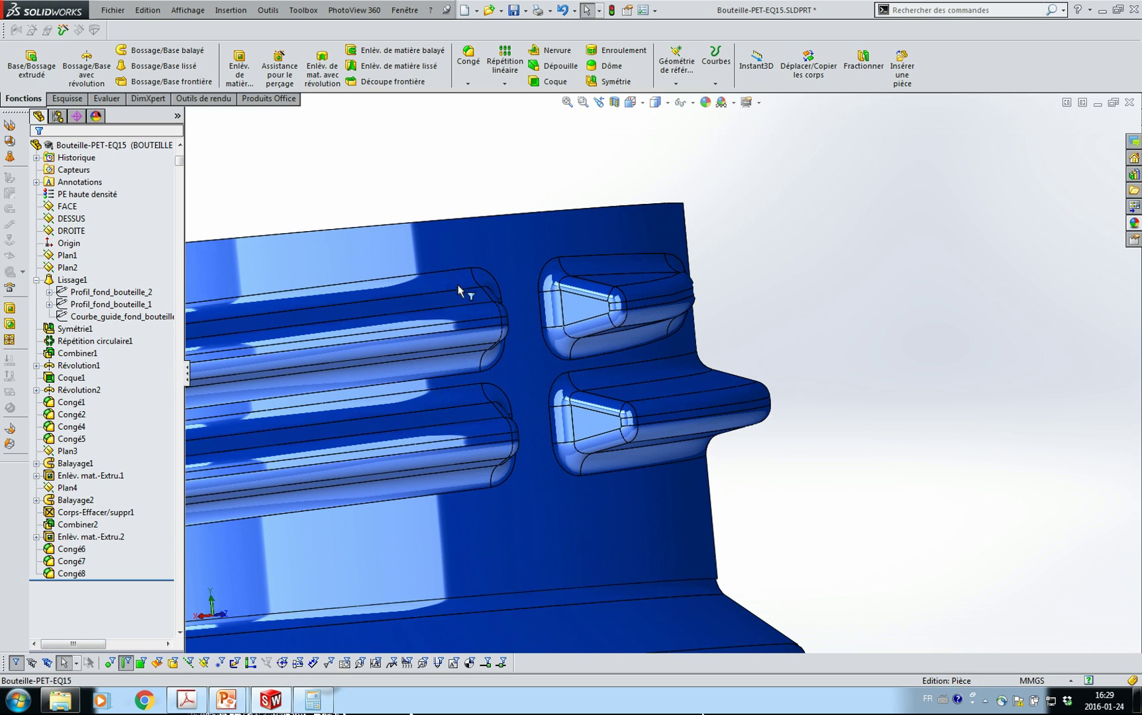
{"action": "scroll", "coordinate": [457, 284], "scroll_direction": "down", "scroll_amount": 2}
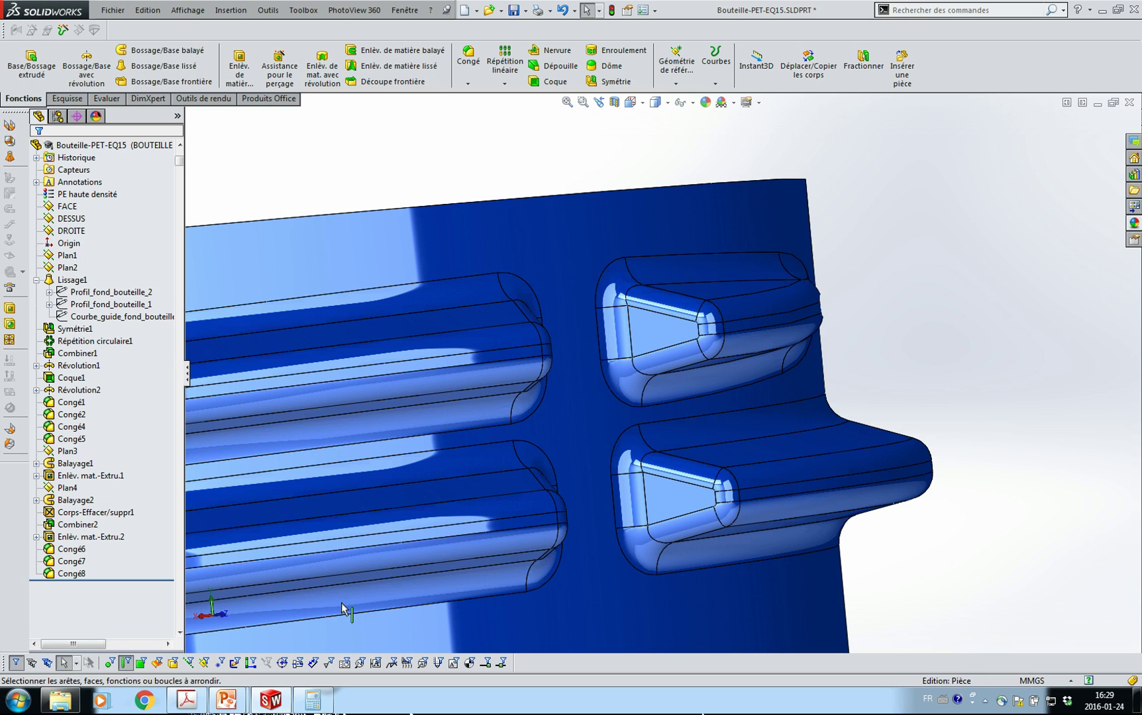
{"action": "left_click", "coordinate": [126, 664]}
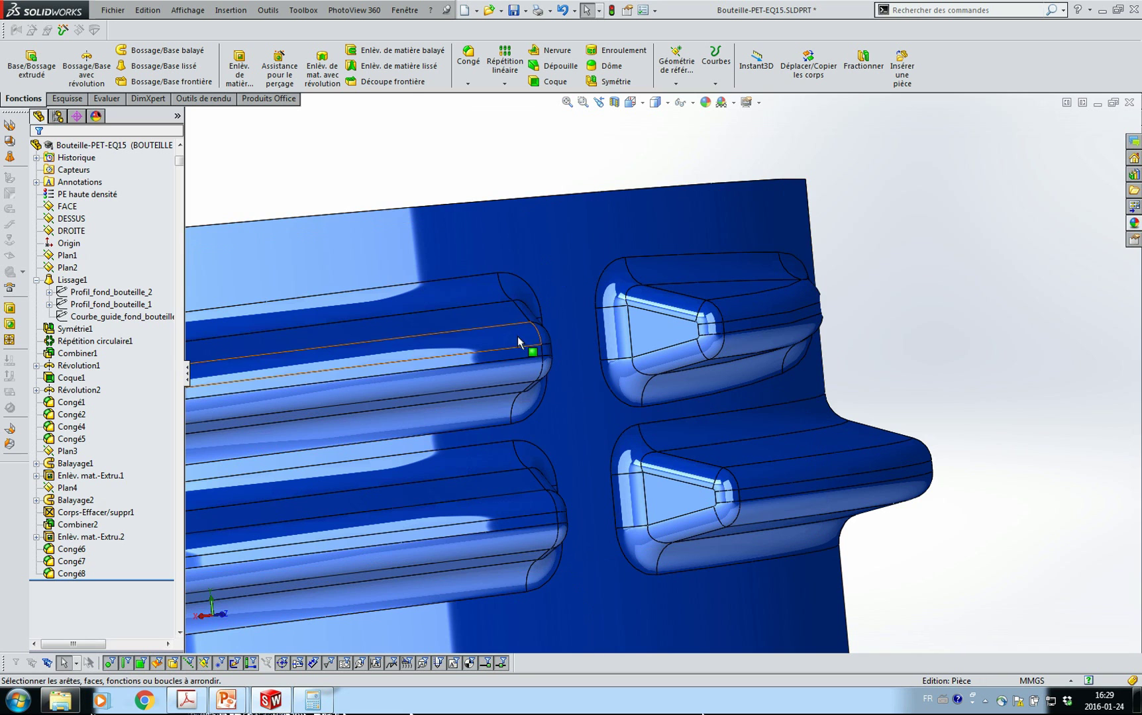
{"action": "scroll", "coordinate": [542, 328], "scroll_direction": "up", "scroll_amount": 1}
{"action": "middle_click_drag", "start_coordinate": [548, 333], "coordinate": [453, 353]}
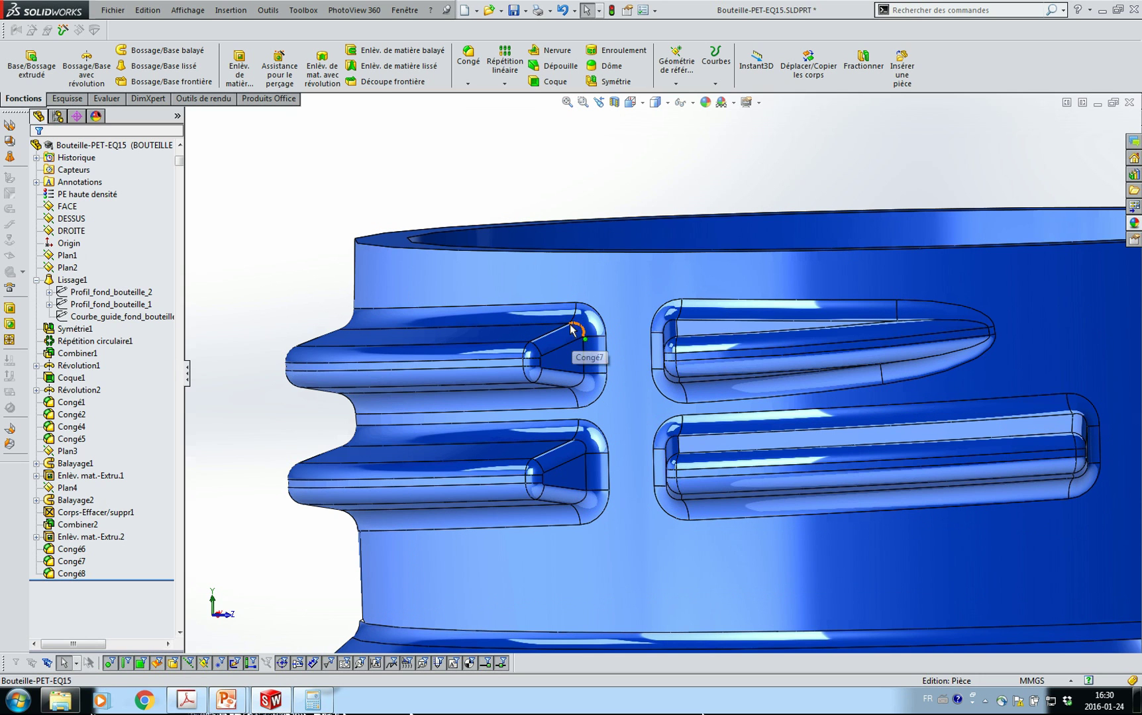
{"action": "scroll", "coordinate": [571, 338], "scroll_direction": "up", "scroll_amount": 3}
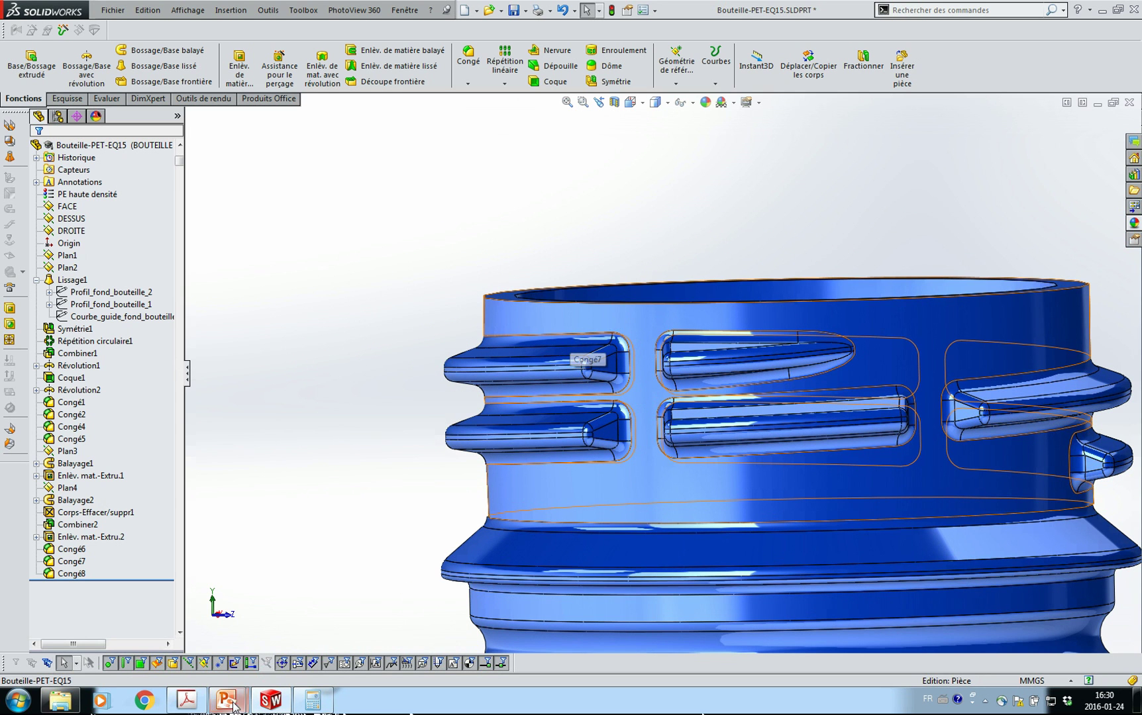
Switch to the PCO1881 drawing in Adobe Acrobat and examine the neck's upper lip in section A-A and detail E, including its diameters and radii.
{"action": "left_click", "coordinate": [198, 705]}
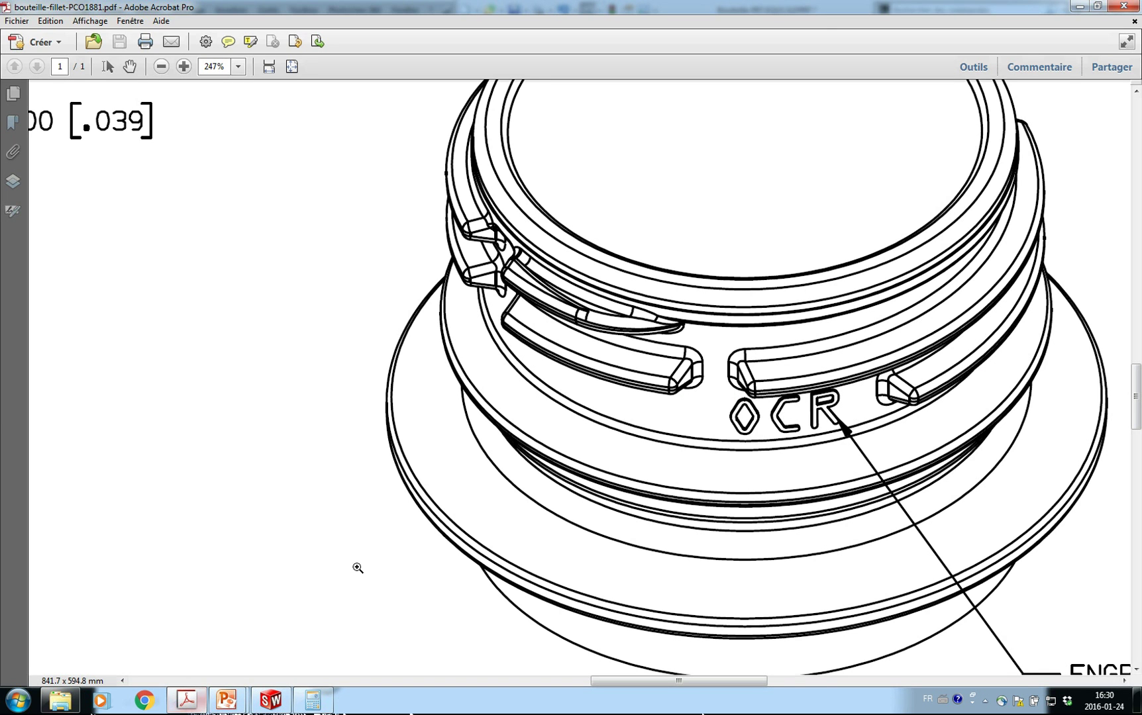
{"action": "key", "text": "ctrl+0"}
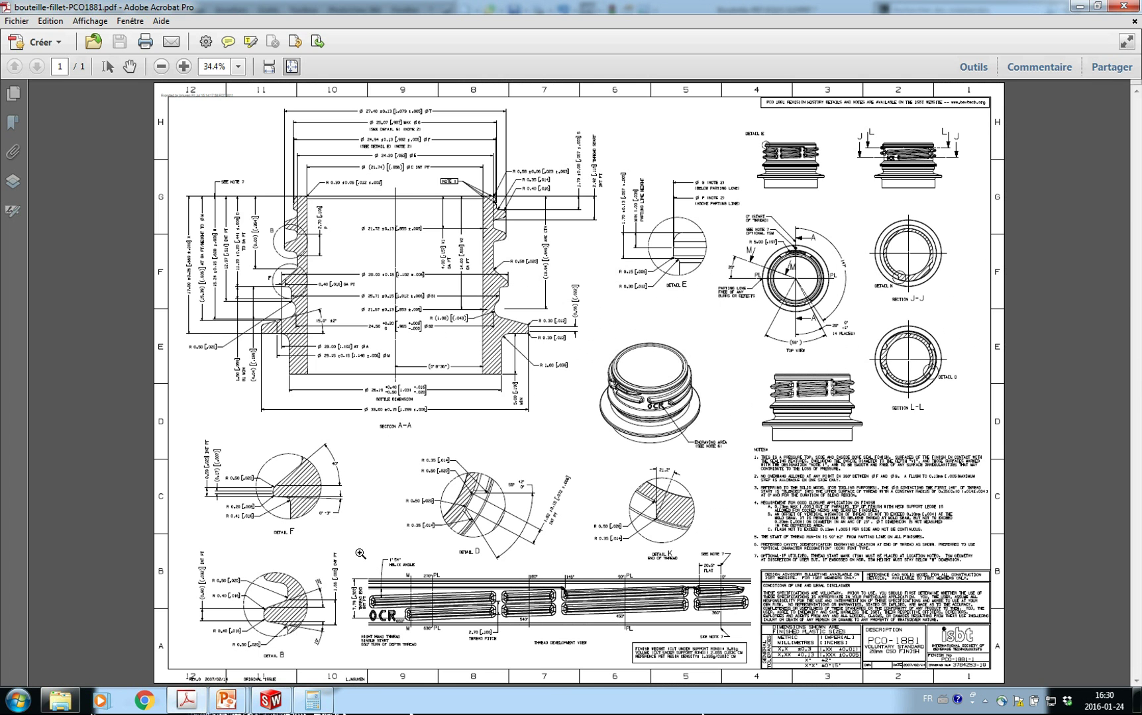
{"action": "left_click_drag", "start_coordinate": [471, 173], "coordinate": [726, 288]}
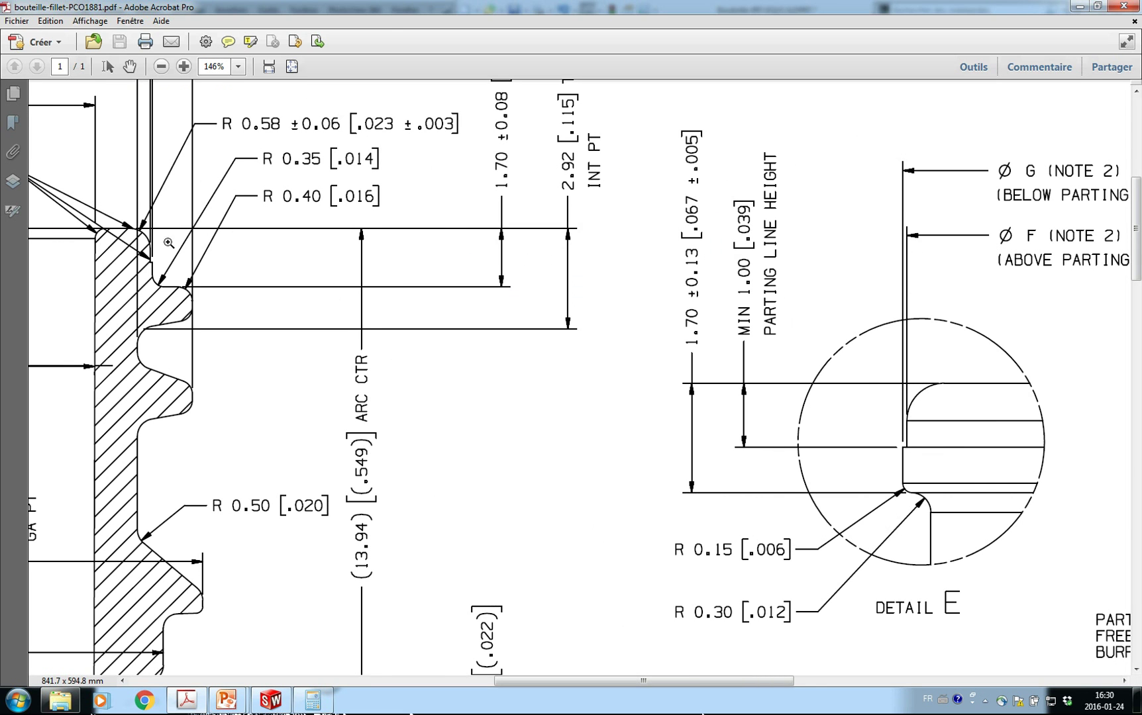
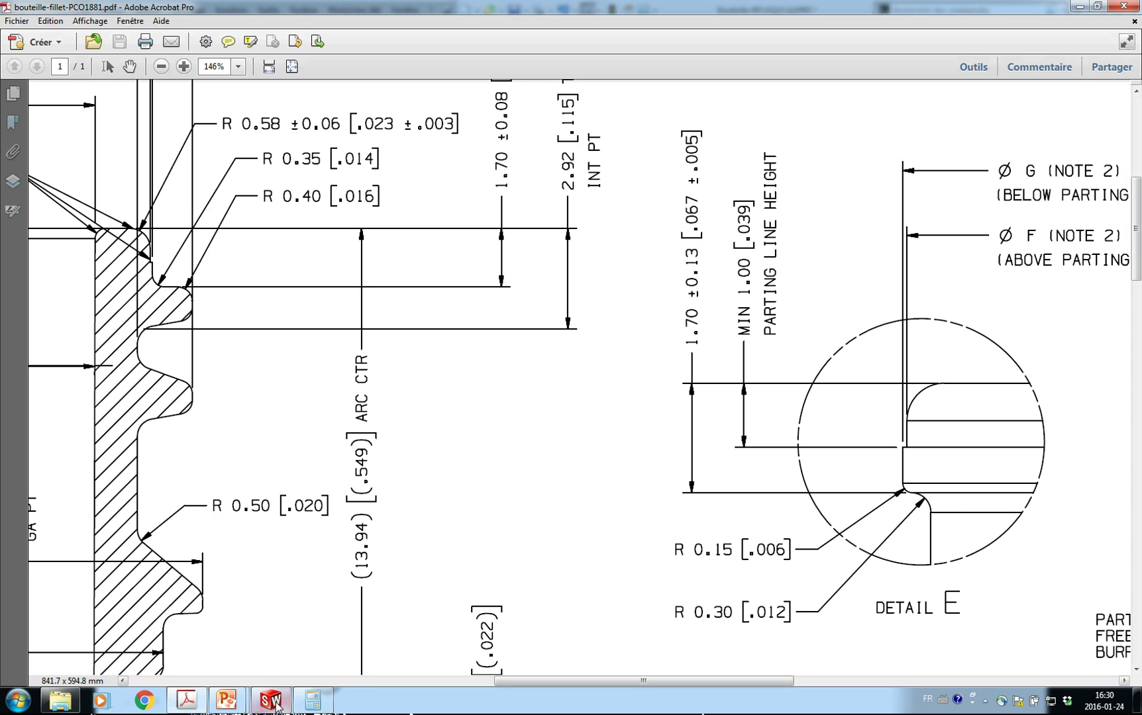
{"action": "mouse_move", "coordinate": [270, 700]}
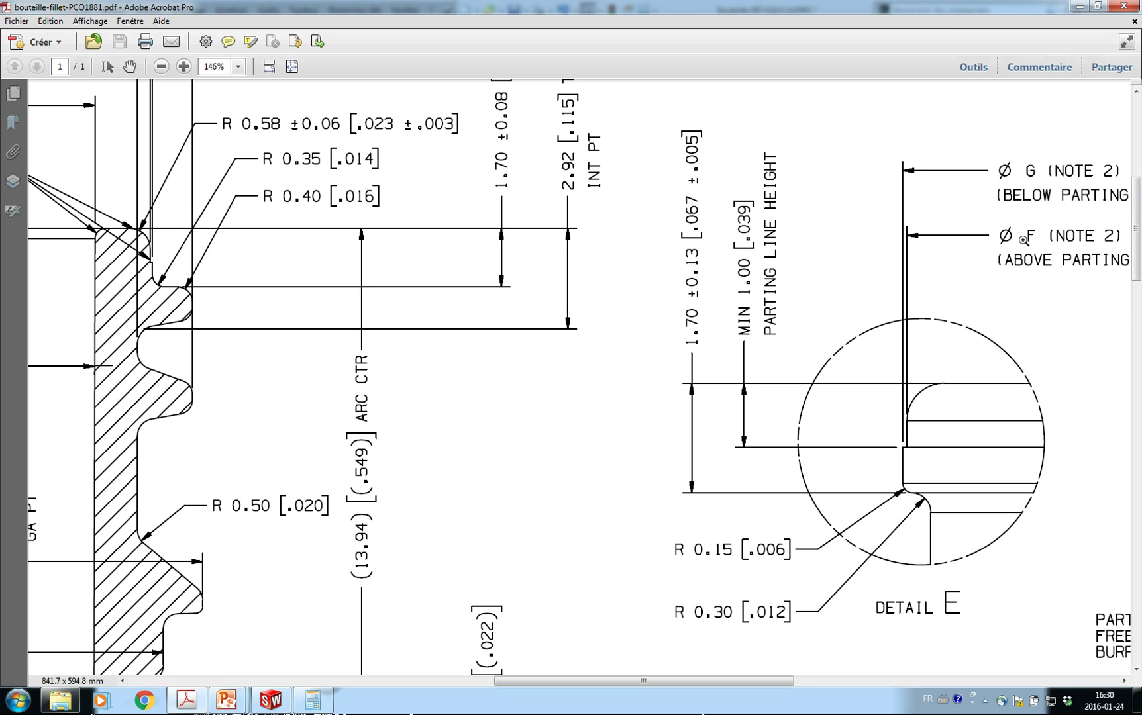
{"action": "scroll", "coordinate": [235, 346], "scroll_direction": "up", "scroll_amount": 1}
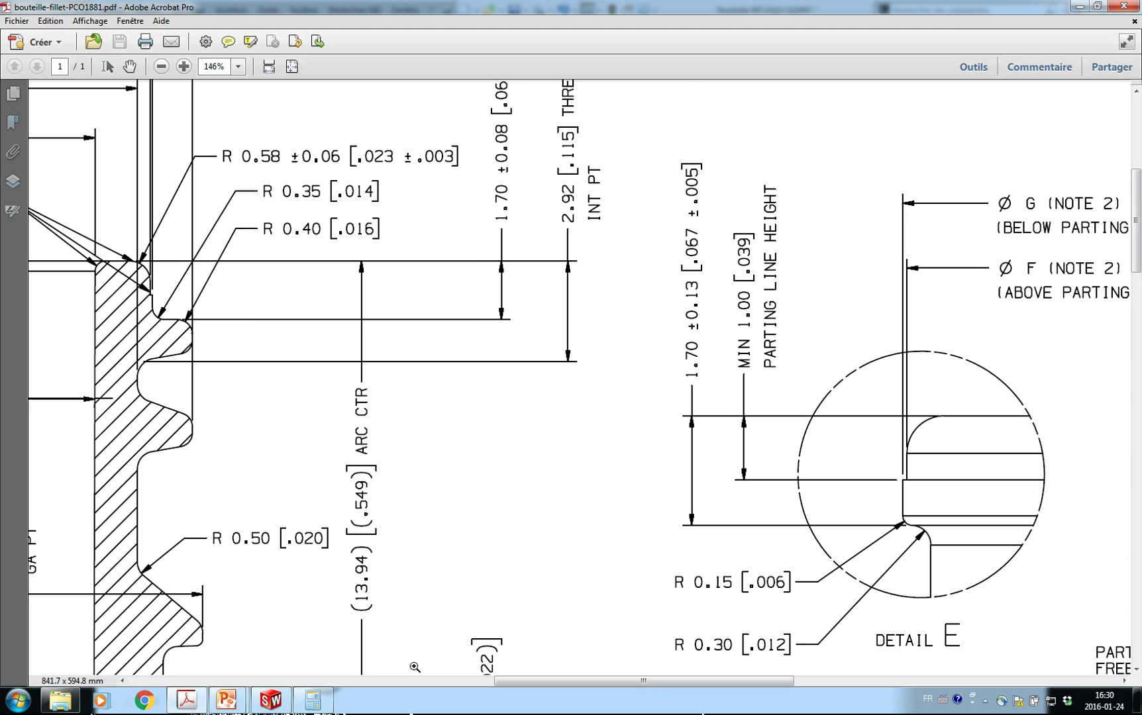
{"action": "left_click_drag", "start_coordinate": [512, 689], "coordinate": [372, 689]}
{"action": "scroll", "coordinate": [316, 366], "scroll_direction": "up", "scroll_amount": 2}
{"action": "scroll", "coordinate": [316, 366], "scroll_direction": "up", "scroll_amount": 4}
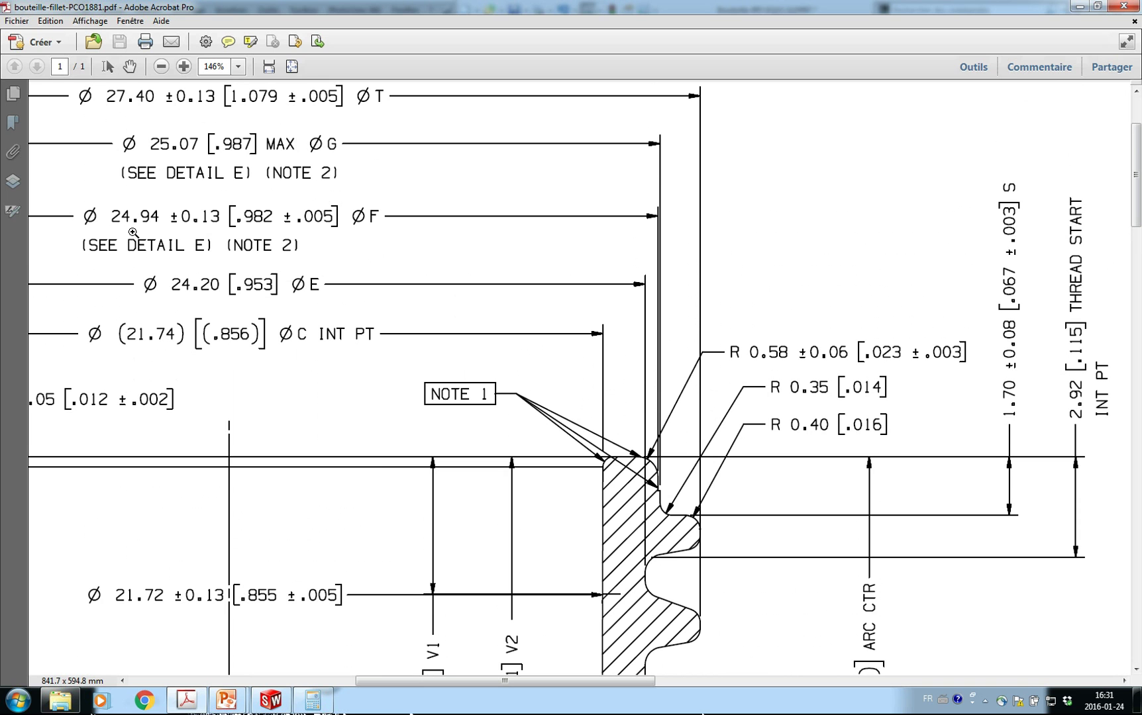
{"action": "scroll", "coordinate": [693, 422], "scroll_direction": "down", "scroll_amount": 4}
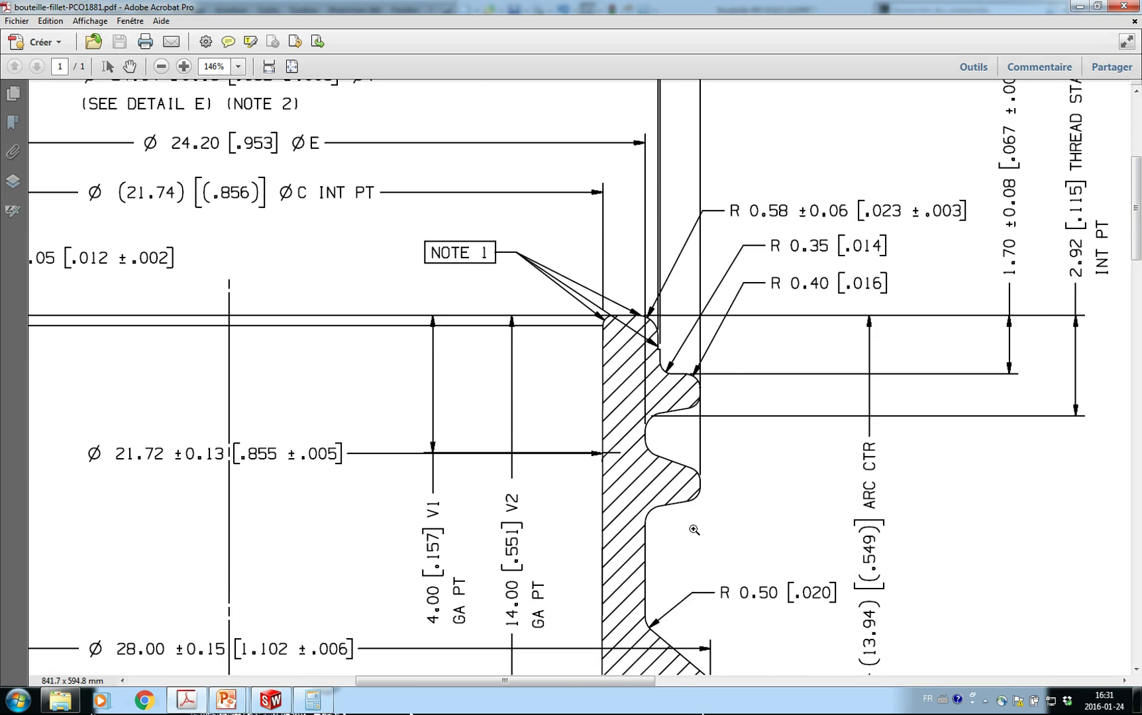
{"action": "left_click_drag", "start_coordinate": [618, 681], "coordinate": [737, 683]}
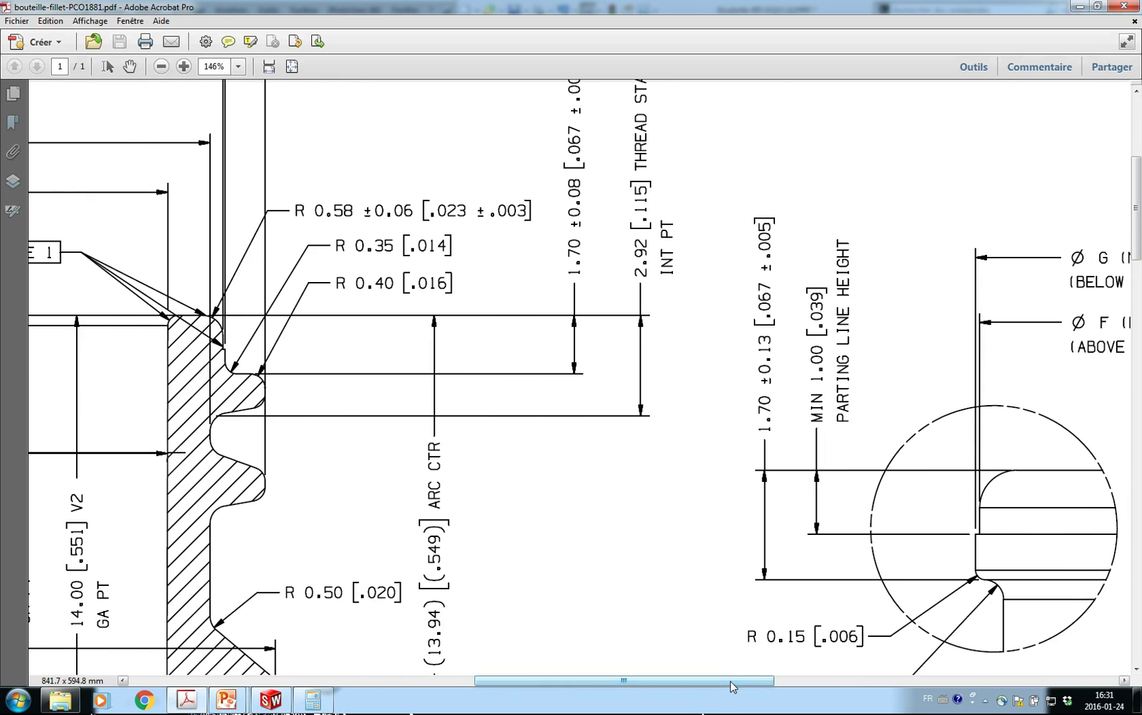
Switch back to SolidWorks, start a sketch on the DROITE plane and orient the model to the saved view gouleau.
{"action": "left_click", "coordinate": [270, 700]}
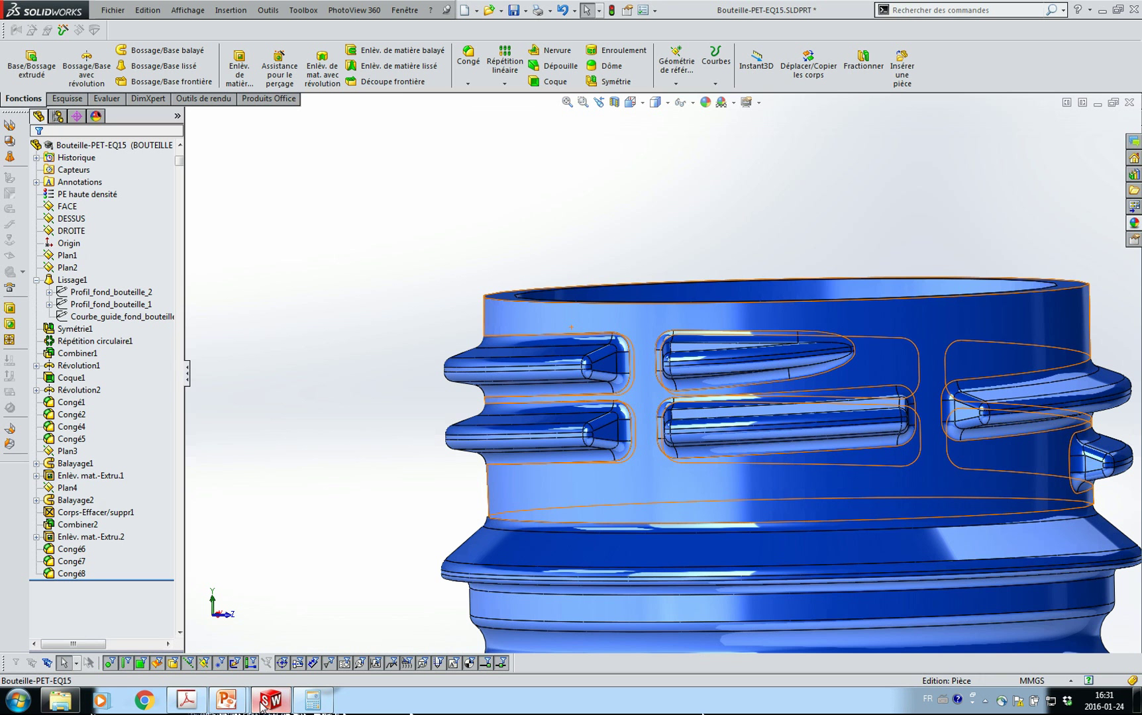
{"action": "left_click", "coordinate": [70, 231]}
{"action": "left_click", "coordinate": [73, 213]}
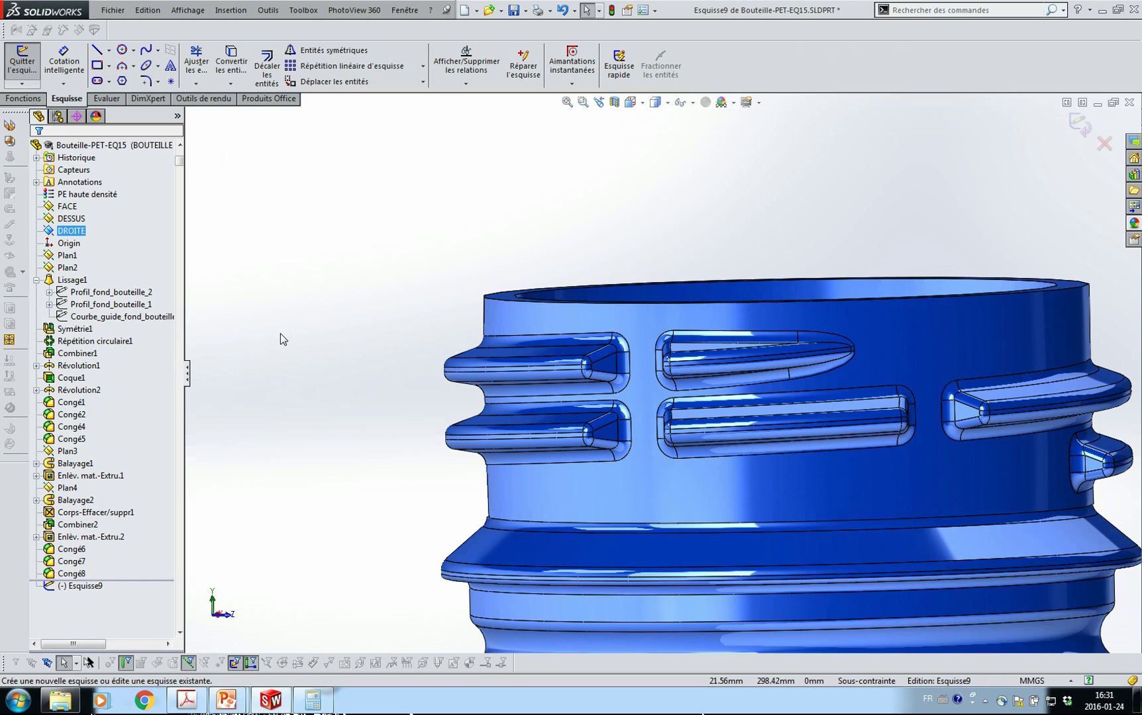
{"action": "key", "text": "space"}
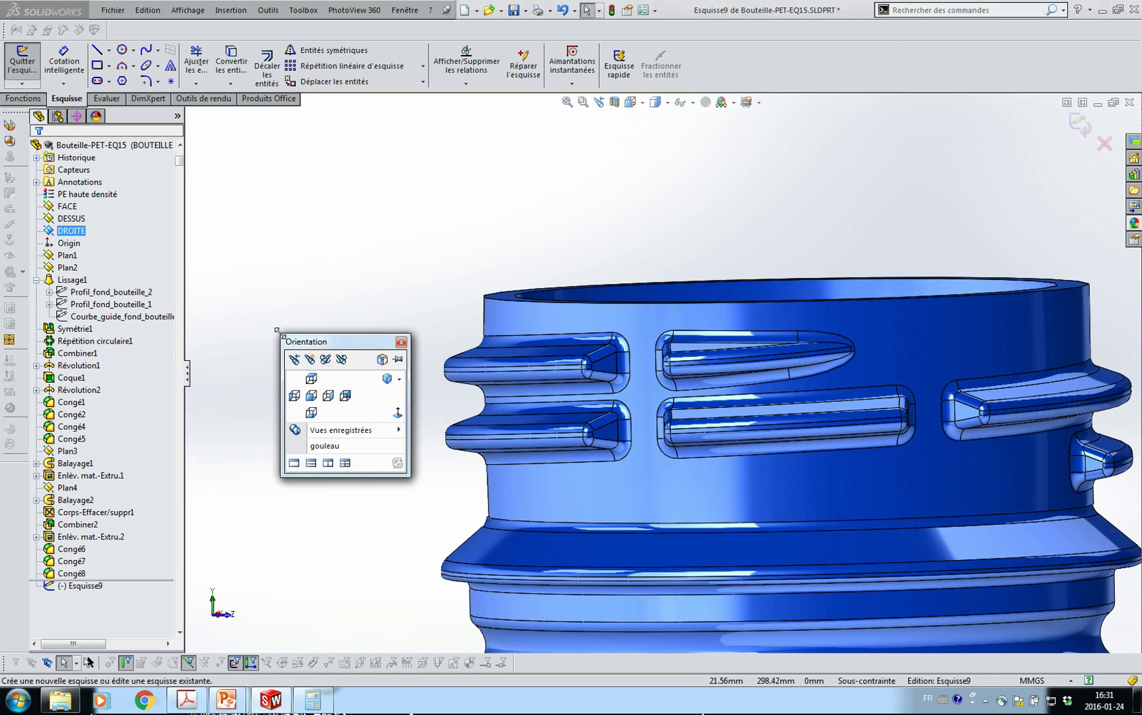
{"action": "left_click", "coordinate": [325, 446]}
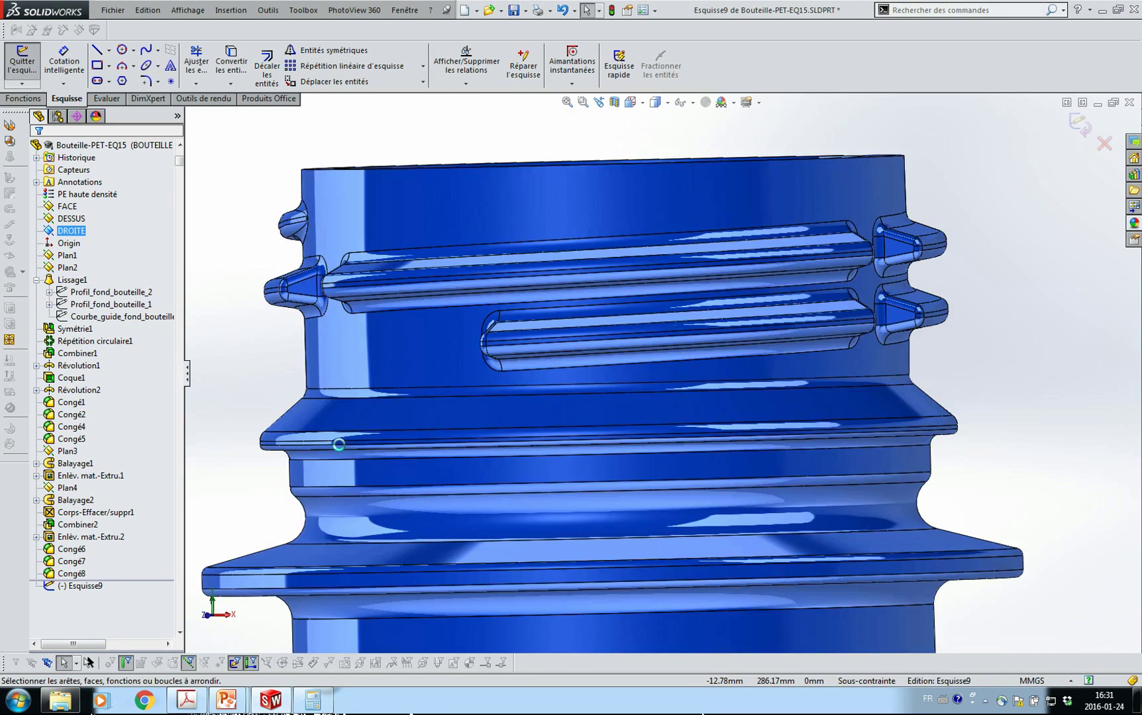
In the right view, sketch a stepped chain of four connected lines beside the neck's upper lip, with vertical segments about 0.94 and 0.62 mm long.
{"action": "key", "text": "ctrl+4"}
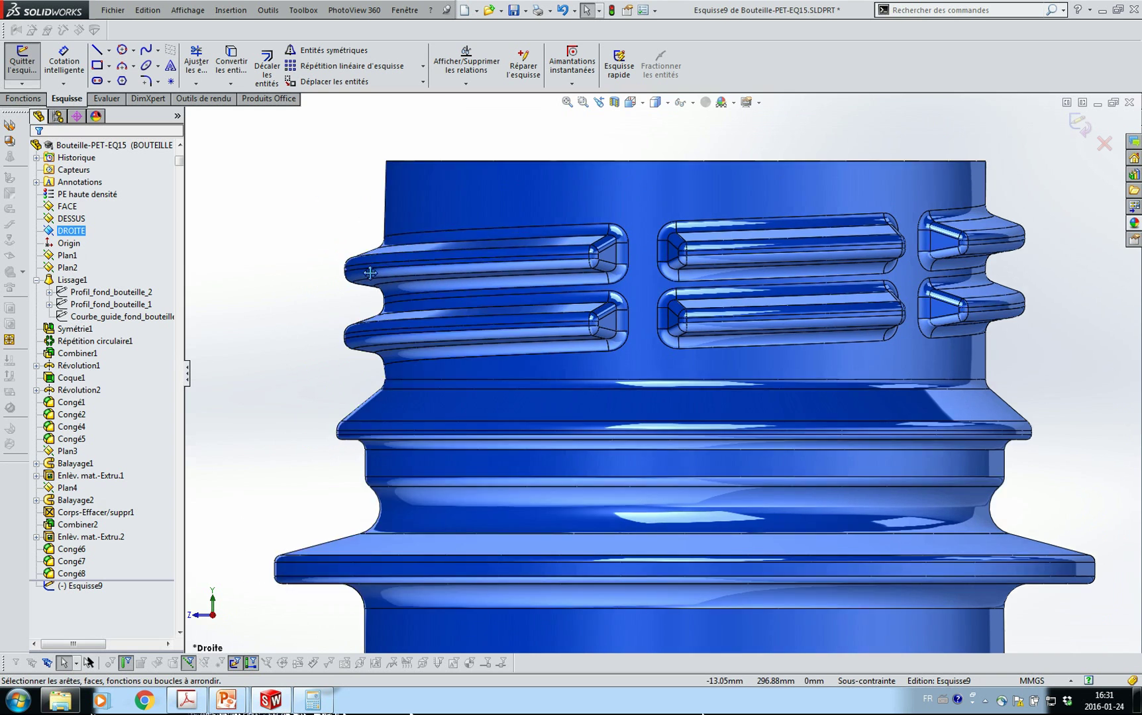
{"action": "scroll", "coordinate": [397, 328], "scroll_direction": "down", "scroll_amount": 3}
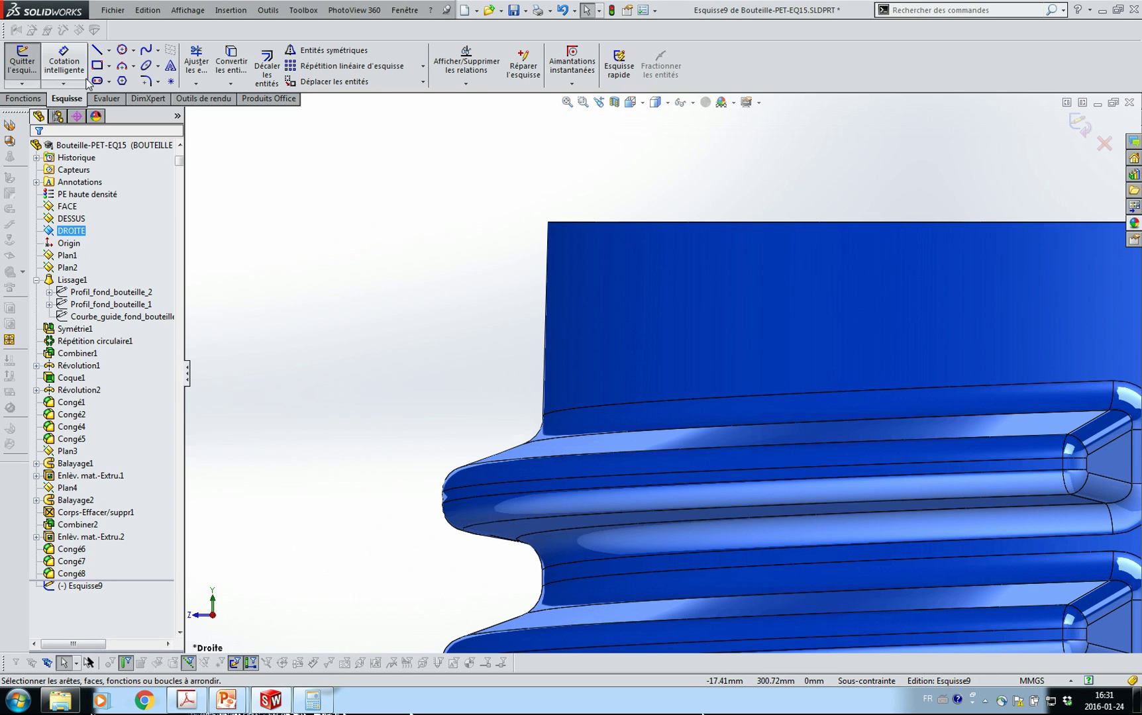
{"action": "left_click", "coordinate": [99, 53]}
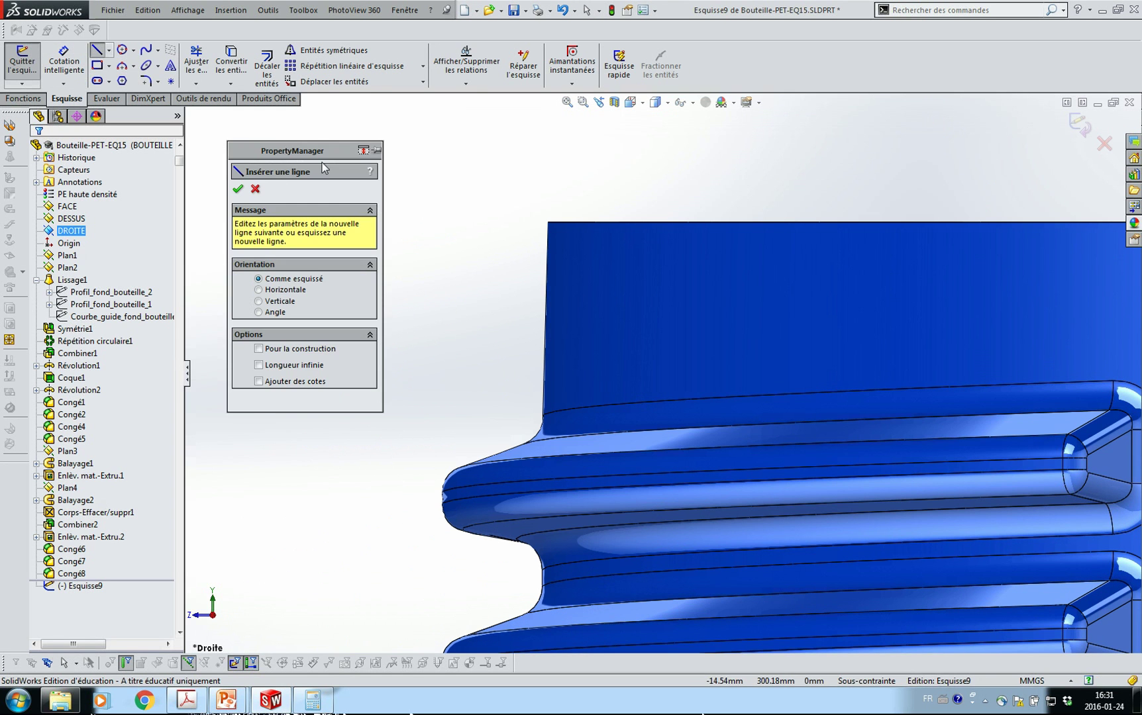
{"action": "left_click_drag", "start_coordinate": [268, 149], "coordinate": [228, 140]}
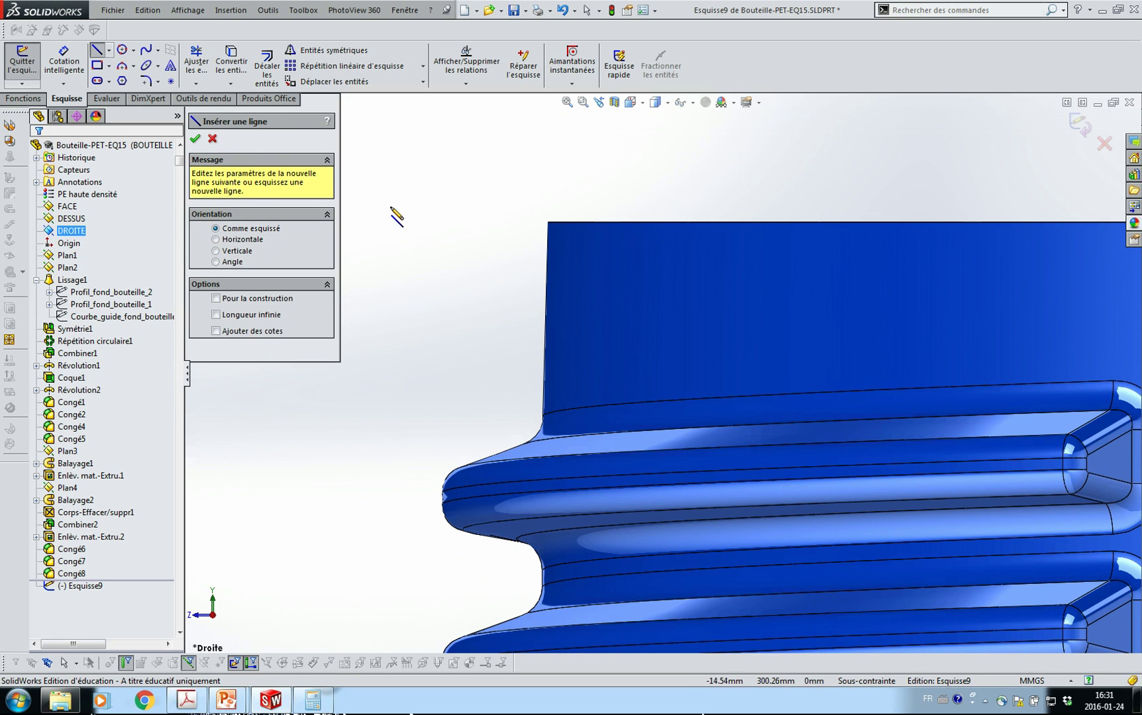
{"action": "left_click", "coordinate": [441, 227]}
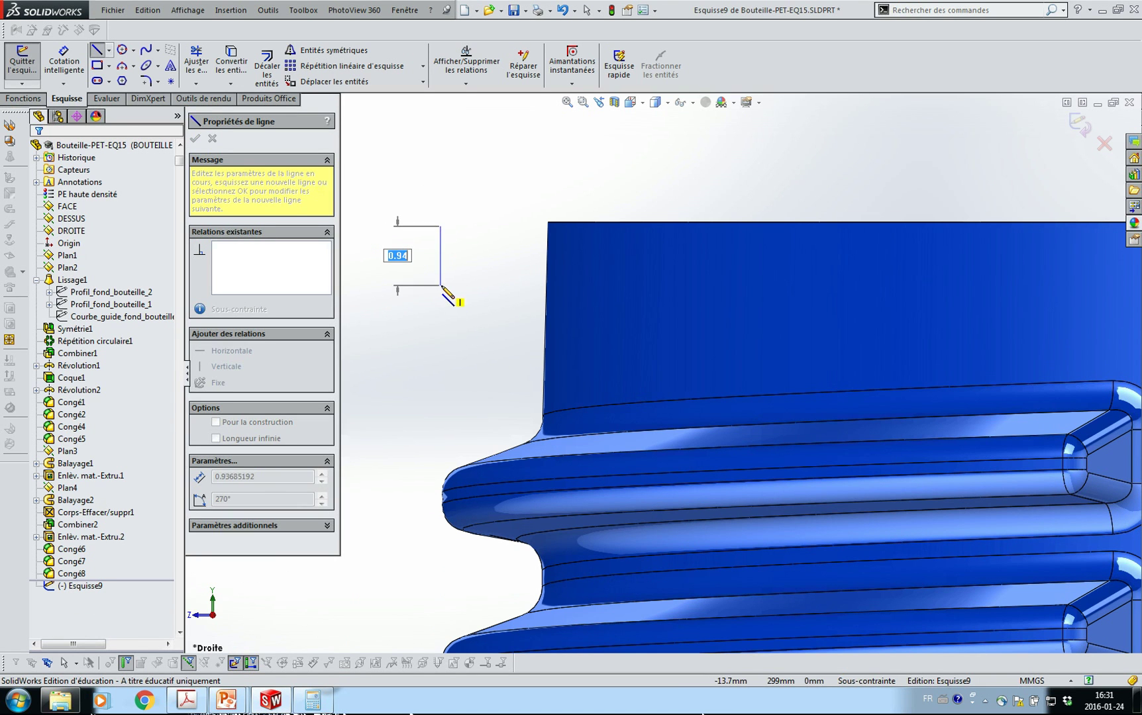
{"action": "left_click", "coordinate": [441, 286]}
{"action": "left_click", "coordinate": [416, 285]}
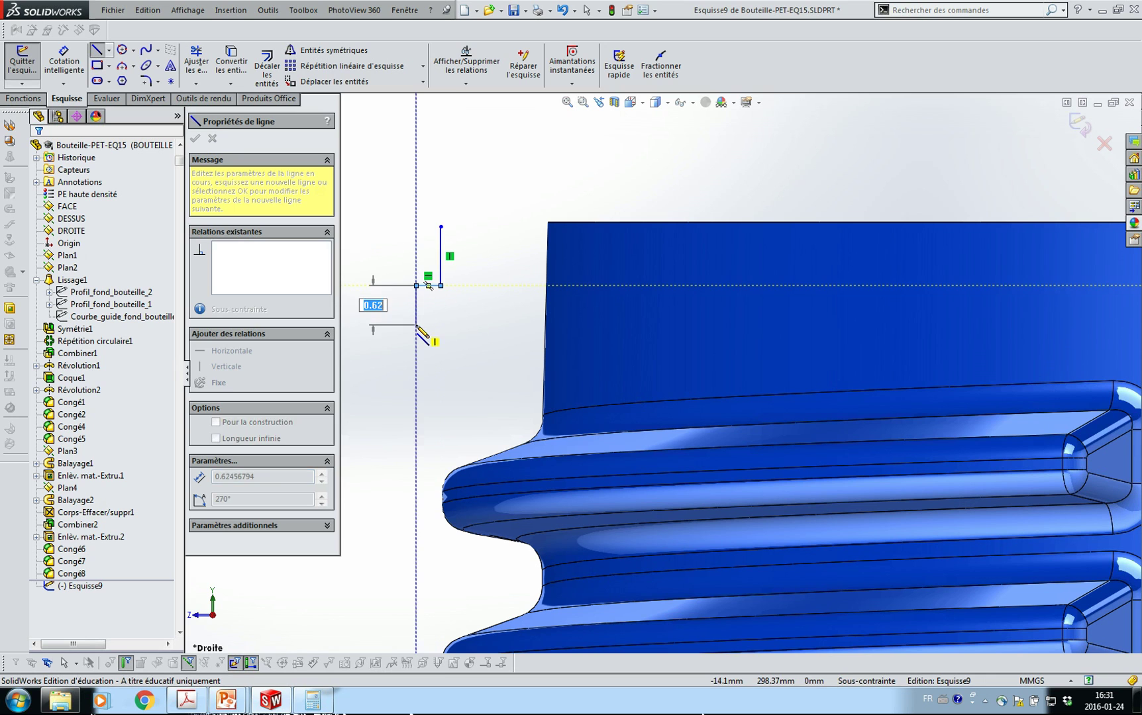
{"action": "left_click", "coordinate": [416, 325]}
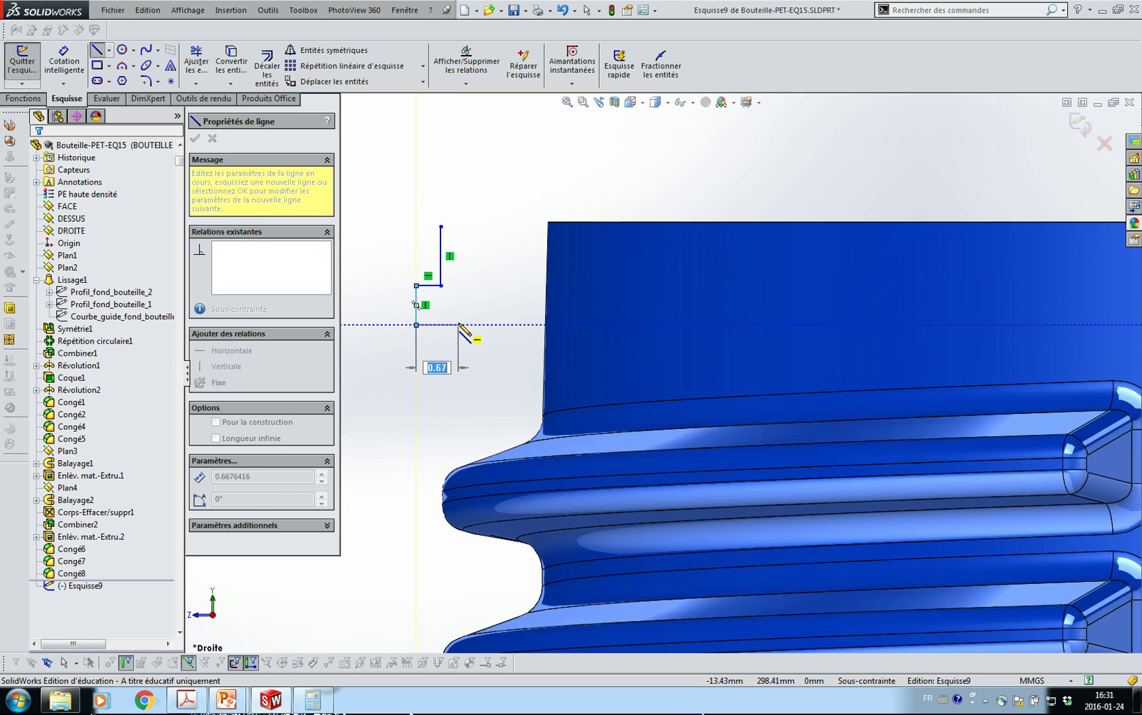
{"action": "left_click", "coordinate": [454, 325]}
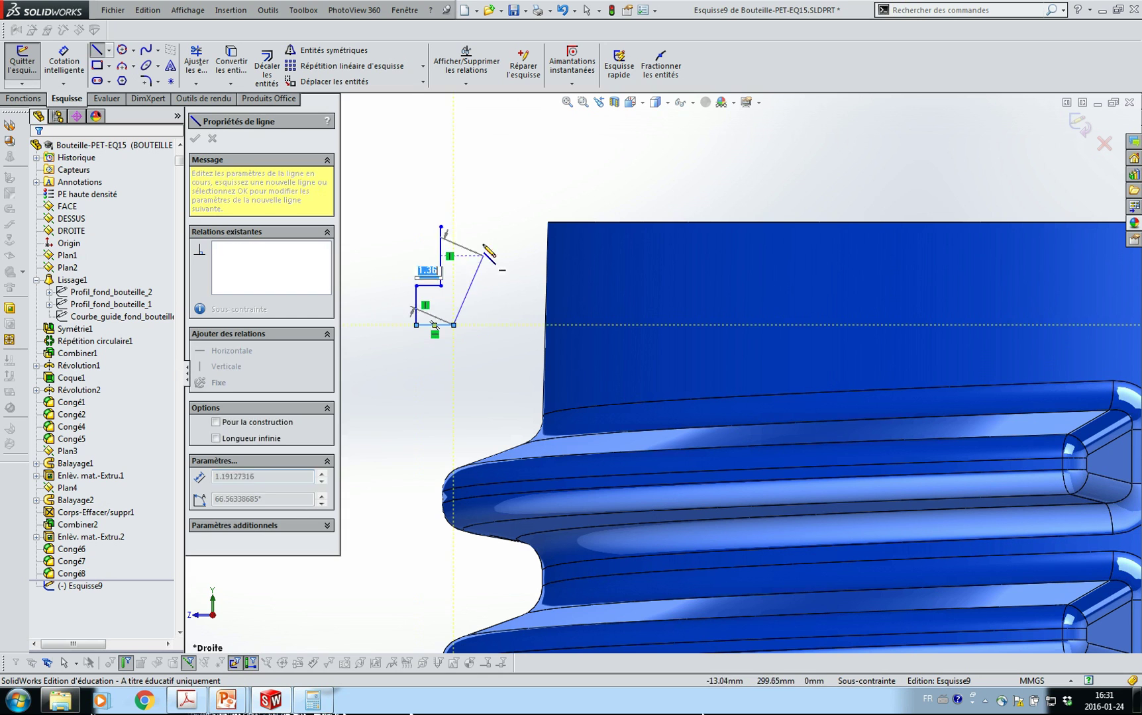
{"action": "key", "text": "Escape"}
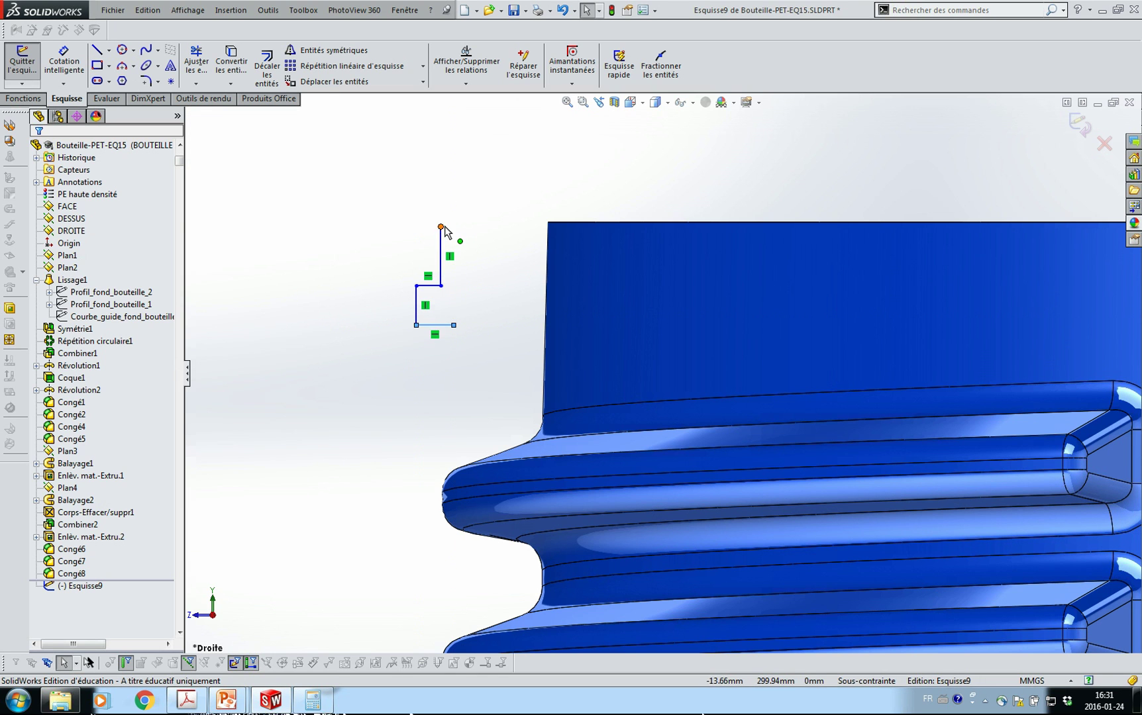
Draw a short horizontal line from the chain's upper end toward the neck and a vertical line down from it.
{"action": "left_click", "coordinate": [479, 237]}
{"action": "key", "text": "l"}
{"action": "left_click", "coordinate": [441, 227]}
{"action": "left_click", "coordinate": [471, 226]}
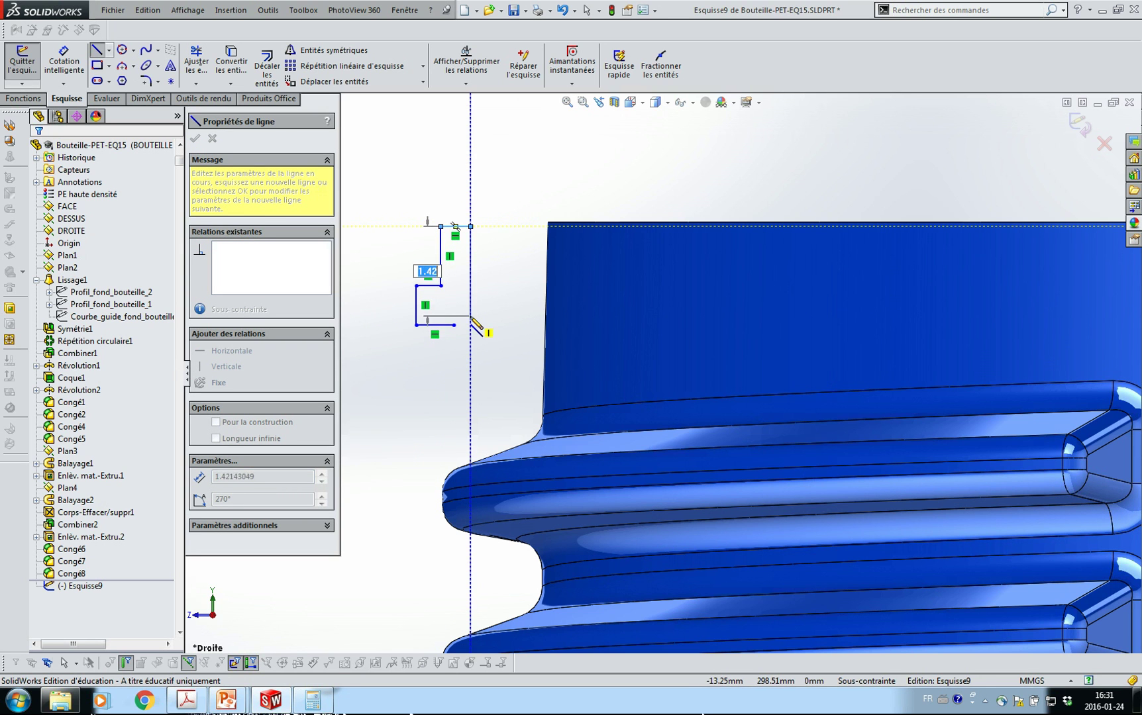
{"action": "left_click", "coordinate": [470, 306]}
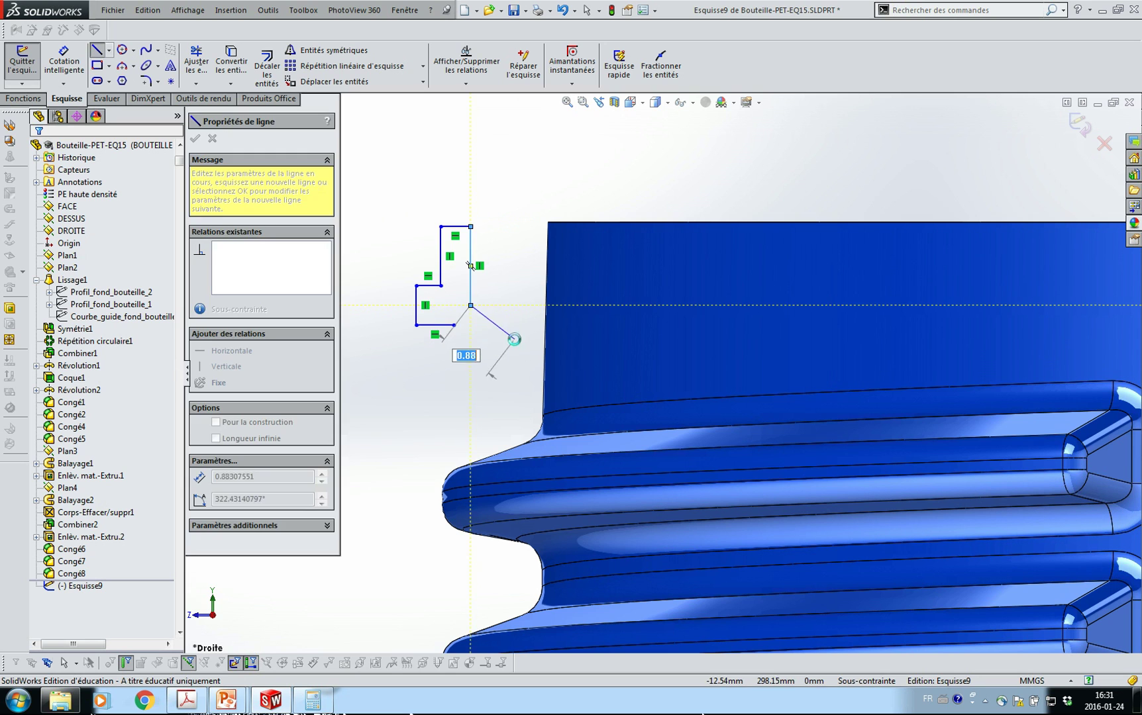
{"action": "key", "text": "Escape"}
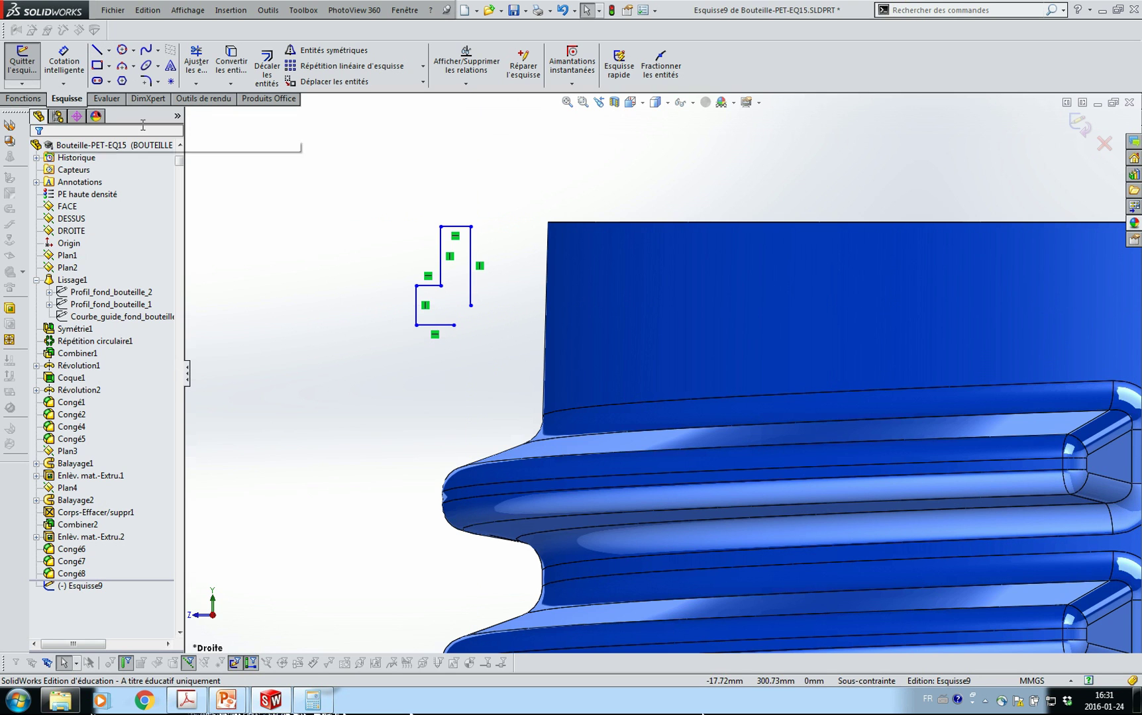
Round the profile's lower outer corner with a 0.15 mm sketch fillet.
{"action": "left_click", "coordinate": [145, 81]}
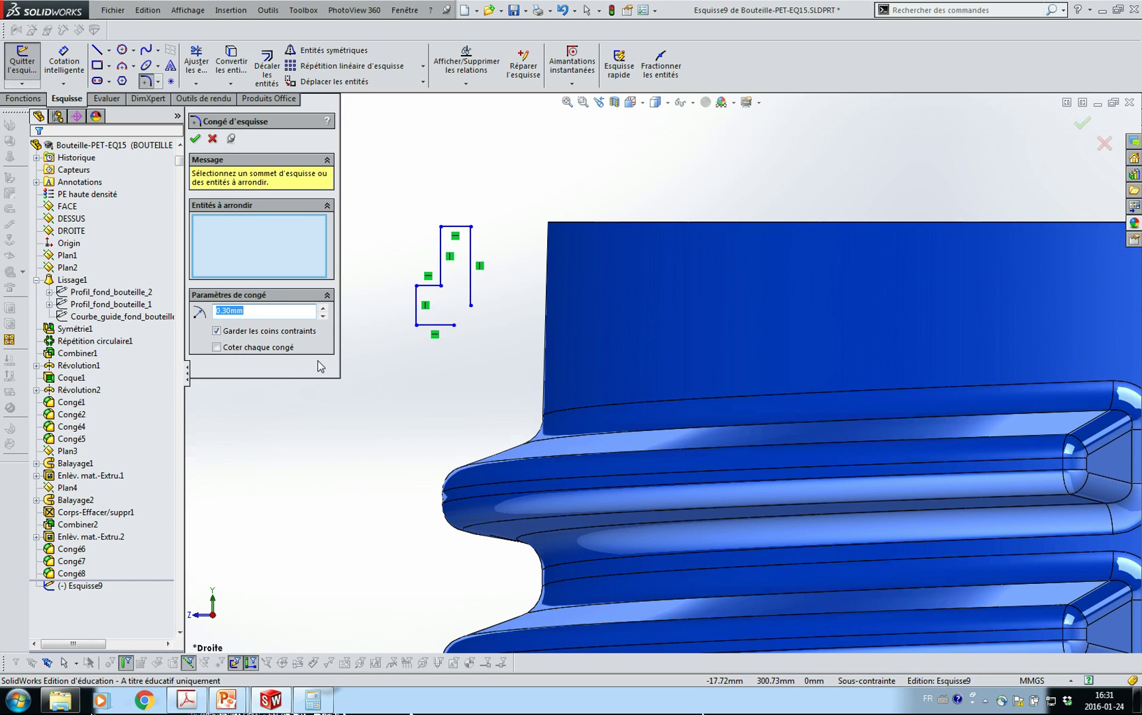
{"action": "type", "text": "."}
{"action": "left_click", "coordinate": [418, 325]}
{"action": "left_click", "coordinate": [195, 140]}
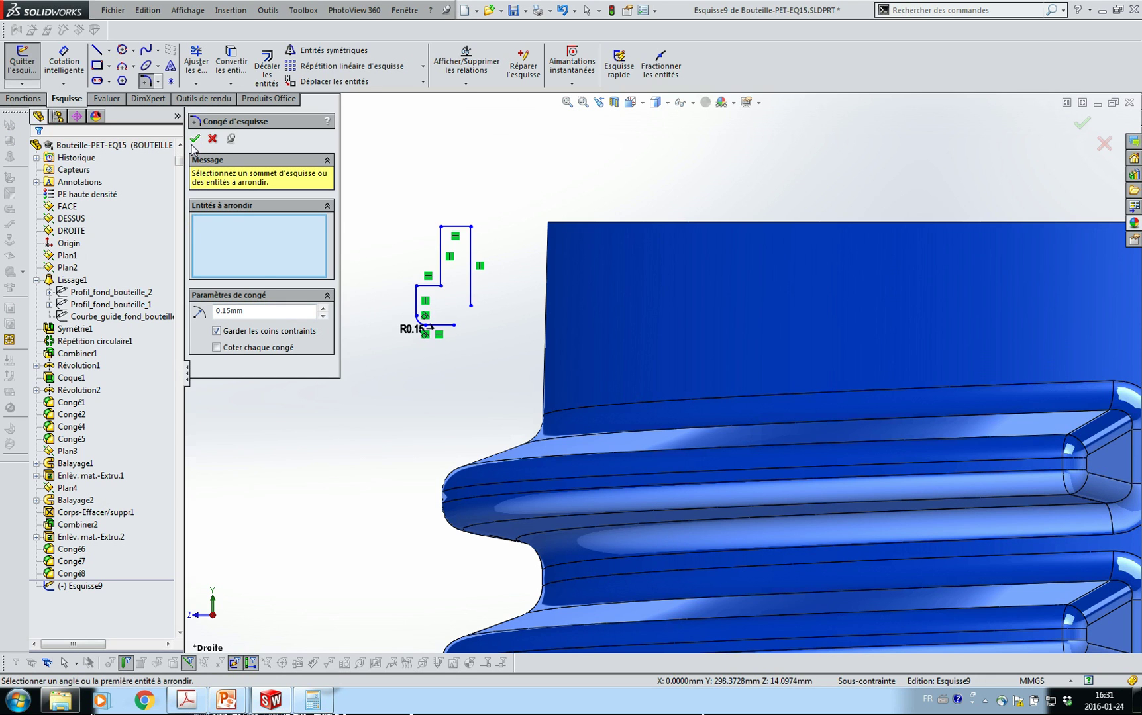
{"action": "scroll", "coordinate": [455, 342], "scroll_direction": "down", "scroll_amount": 3}
{"action": "scroll", "coordinate": [456, 341], "scroll_direction": "down", "scroll_amount": 2}
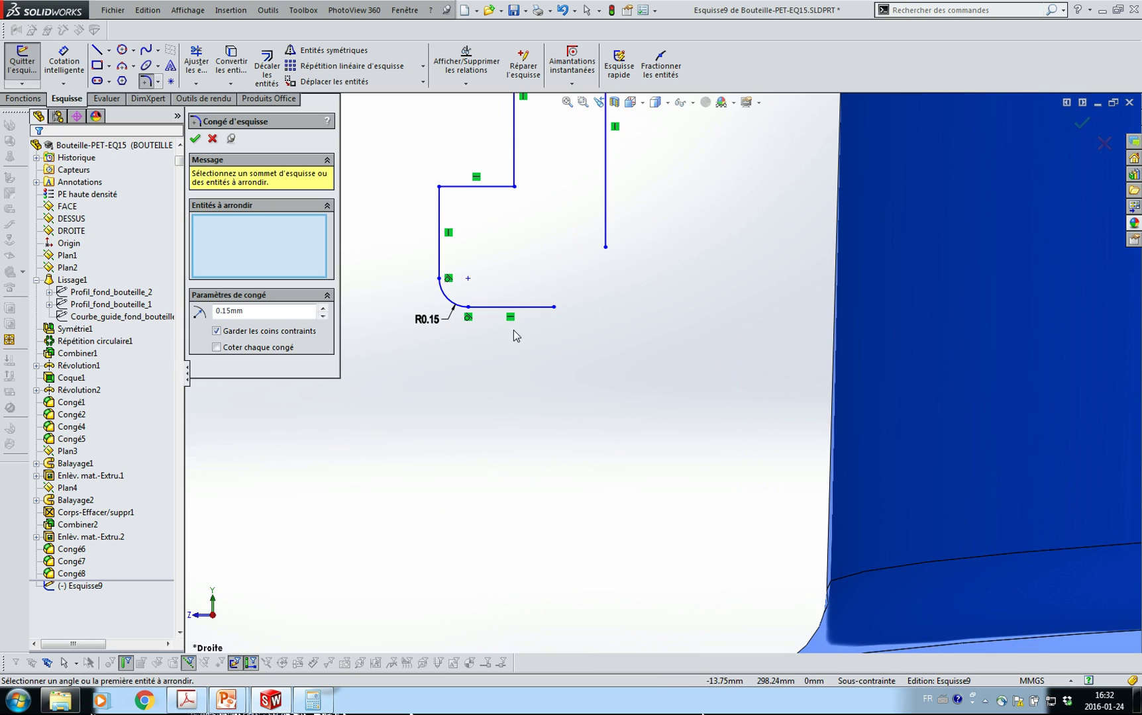
{"action": "left_click", "coordinate": [512, 307]}
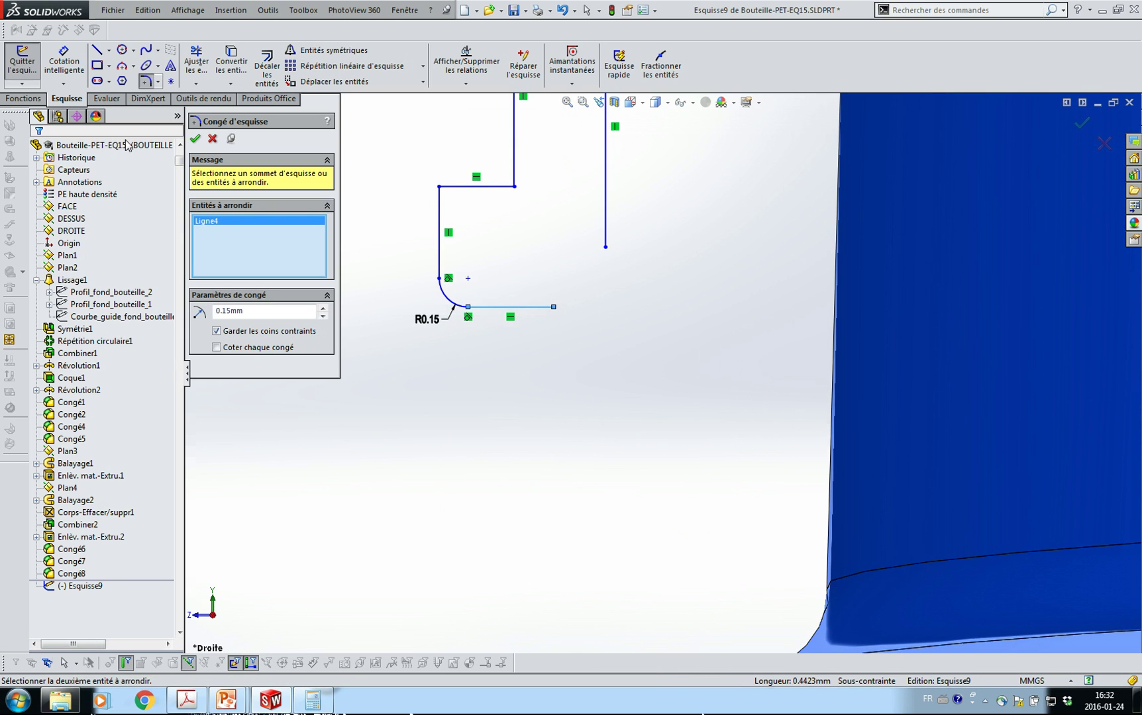
{"action": "left_click", "coordinate": [109, 52]}
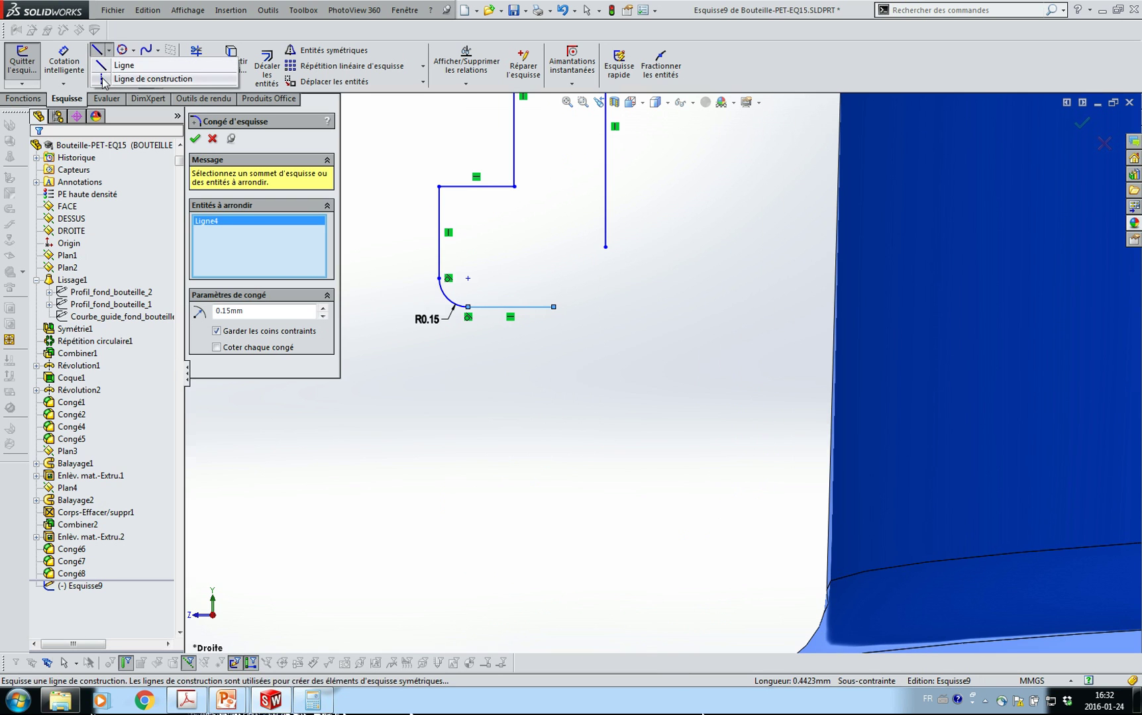
{"action": "left_click", "coordinate": [153, 79]}
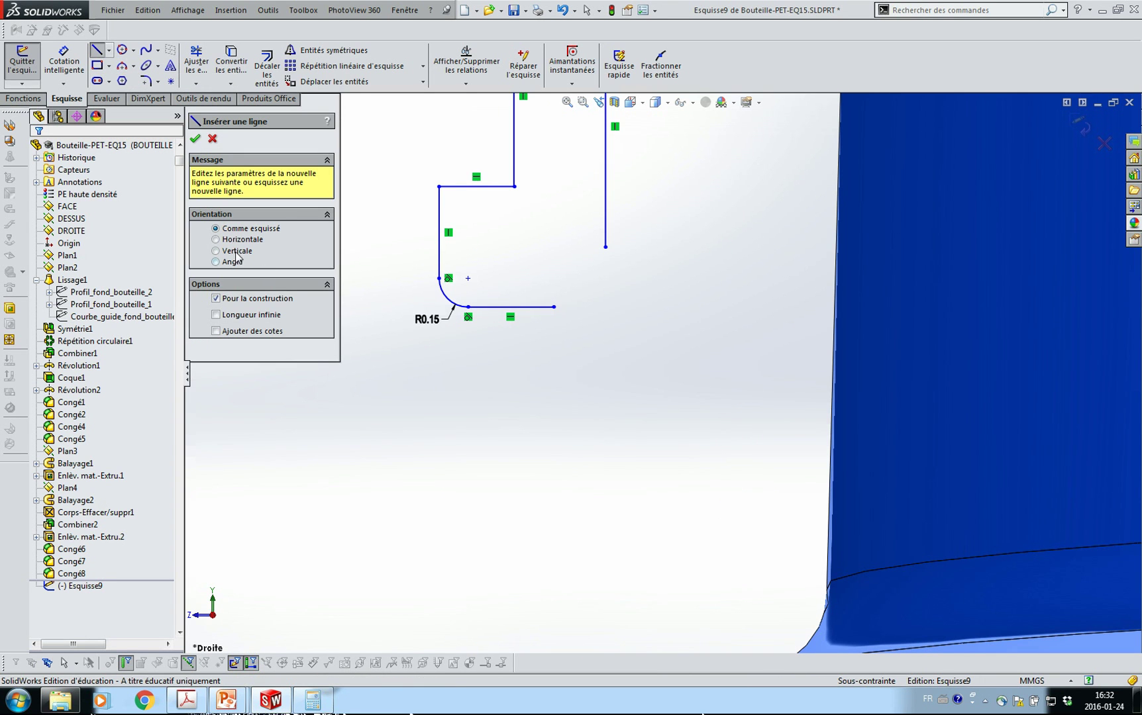
{"action": "left_click", "coordinate": [195, 138]}
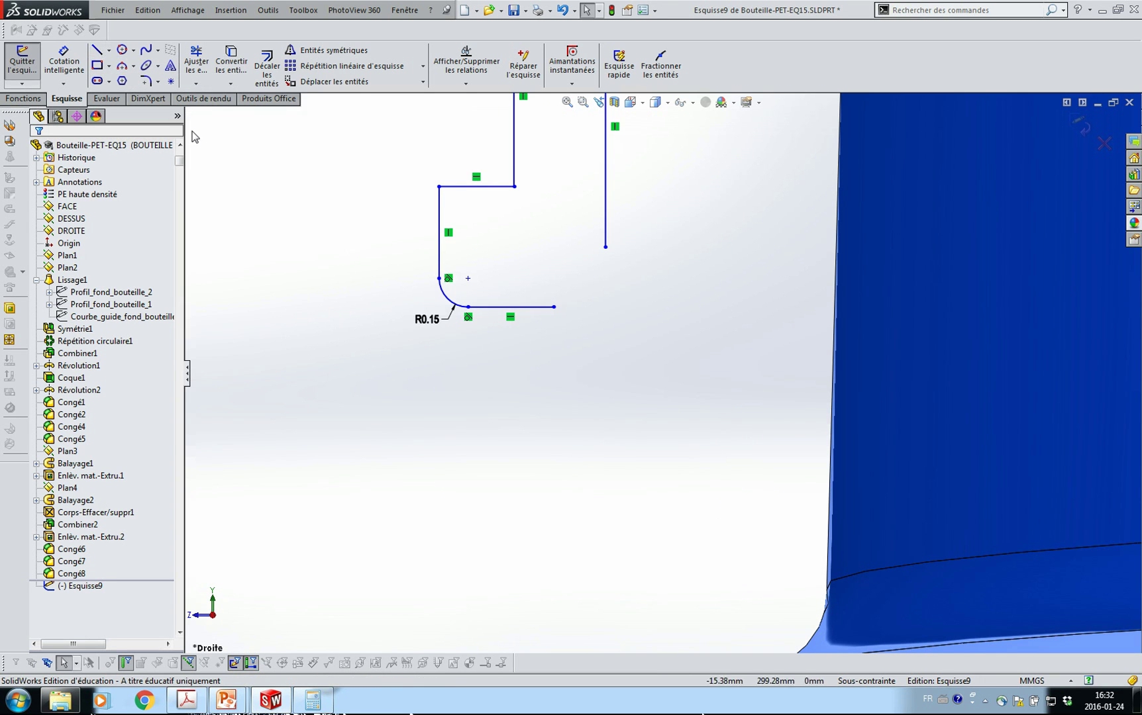
Convert the lower horizontal line to construction geometry and draw a three-point arc of about 0.61 mm radius from the fillet's end to below the inner vertical line.
{"action": "left_click", "coordinate": [505, 306]}
{"action": "left_click", "coordinate": [557, 275]}
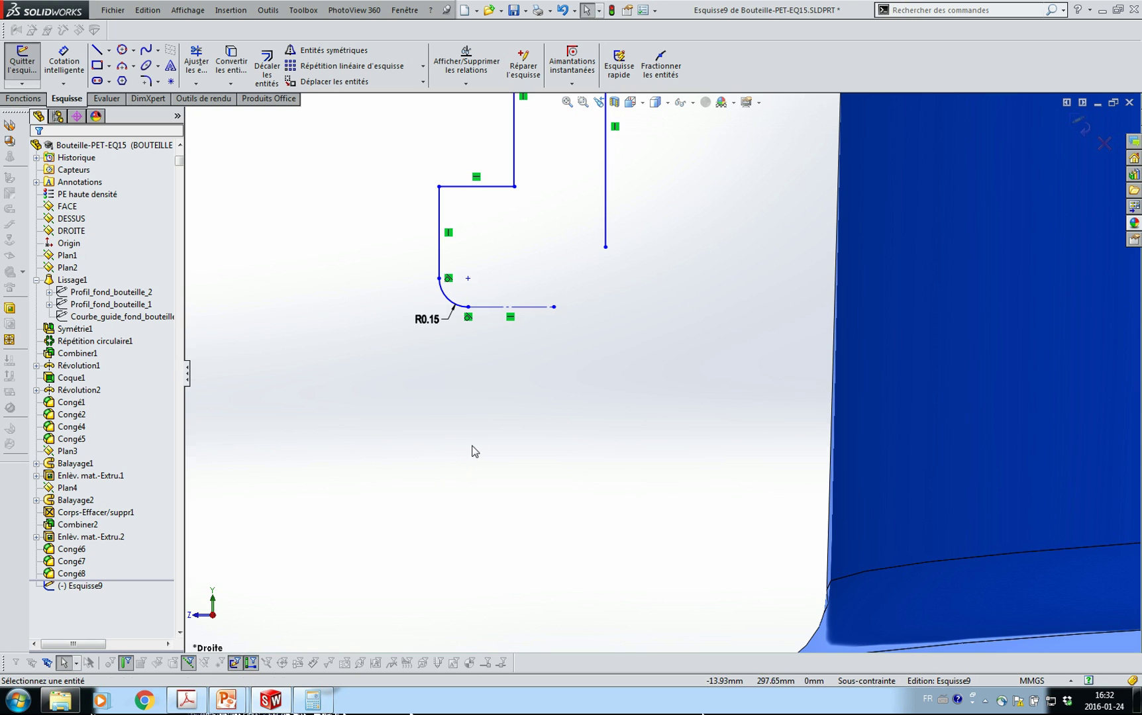
{"action": "left_click", "coordinate": [468, 308]}
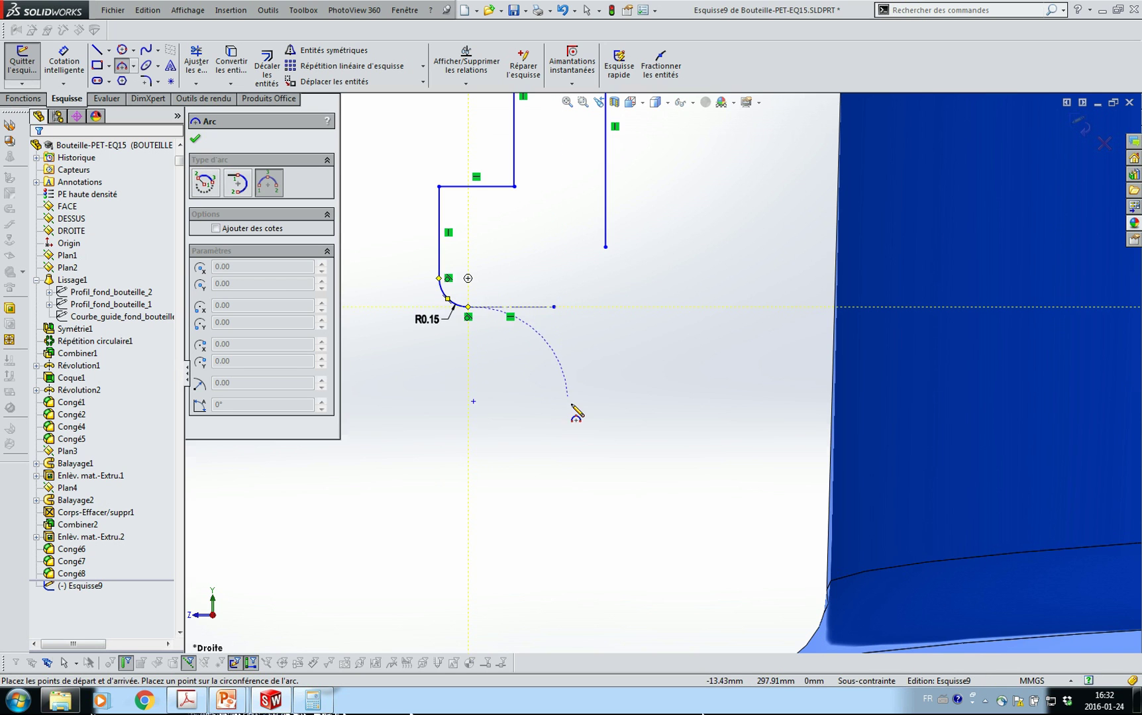
{"action": "left_click", "coordinate": [605, 408]}
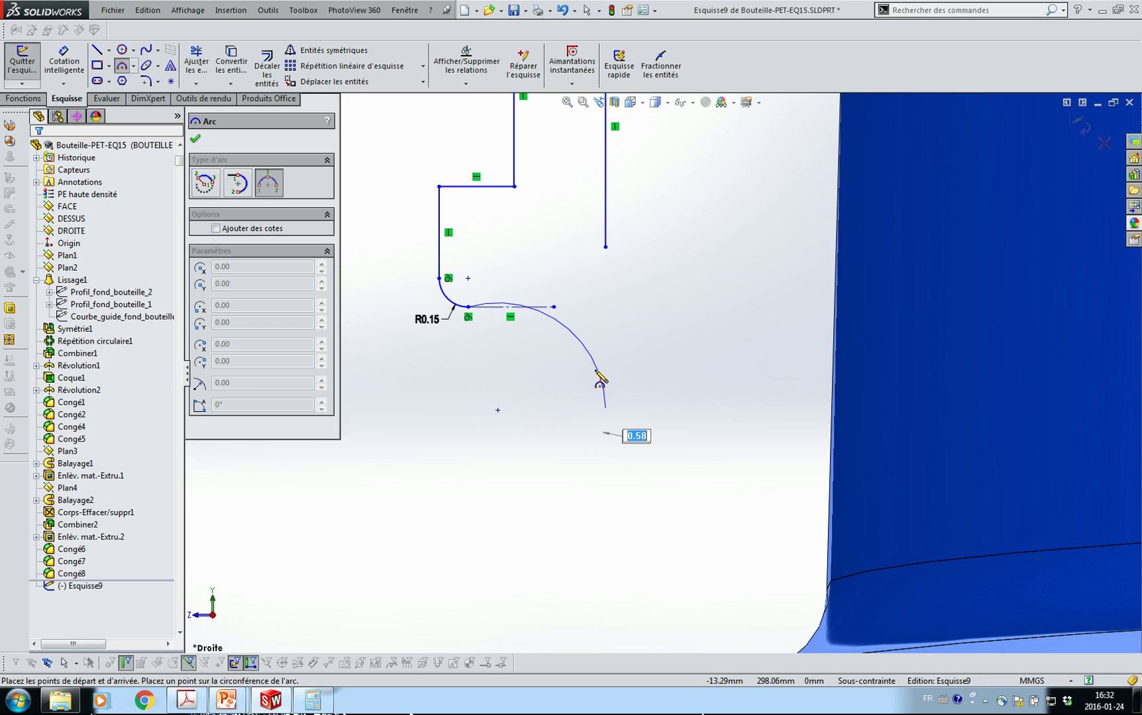
{"action": "left_click", "coordinate": [600, 381]}
{"action": "key", "text": "Escape"}
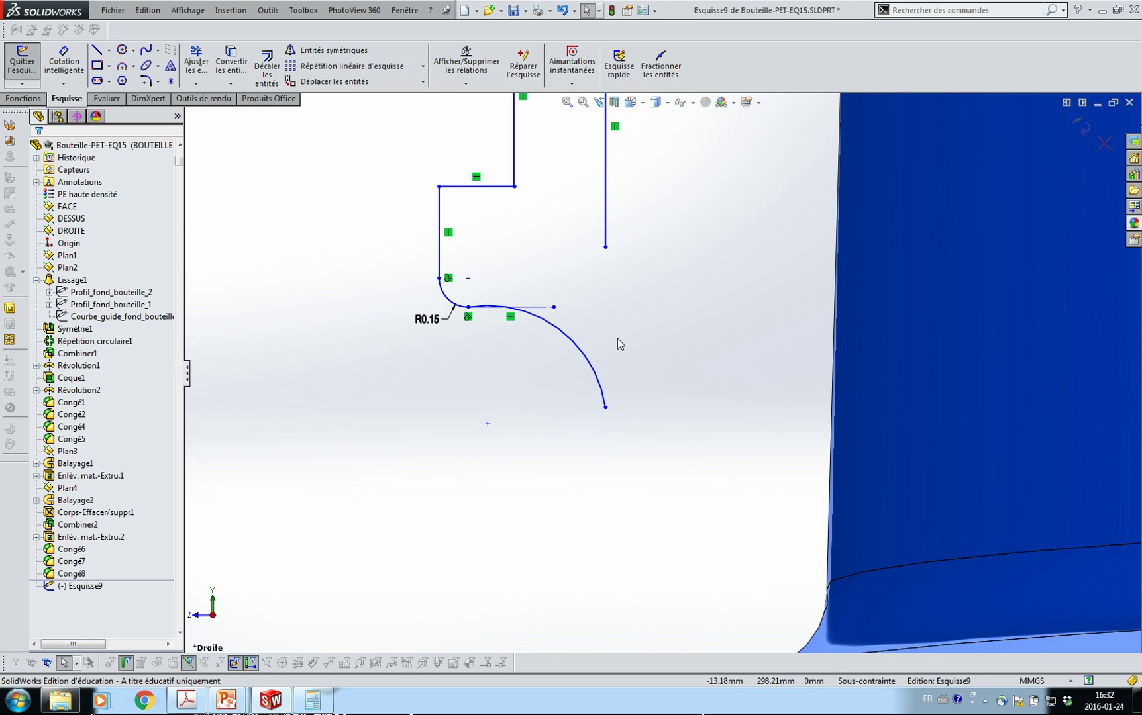
Extend the inner vertical line down to the large arc's lower endpoint and make the line and arc tangent.
{"action": "left_click_drag", "start_coordinate": [605, 247], "coordinate": [605, 408]}
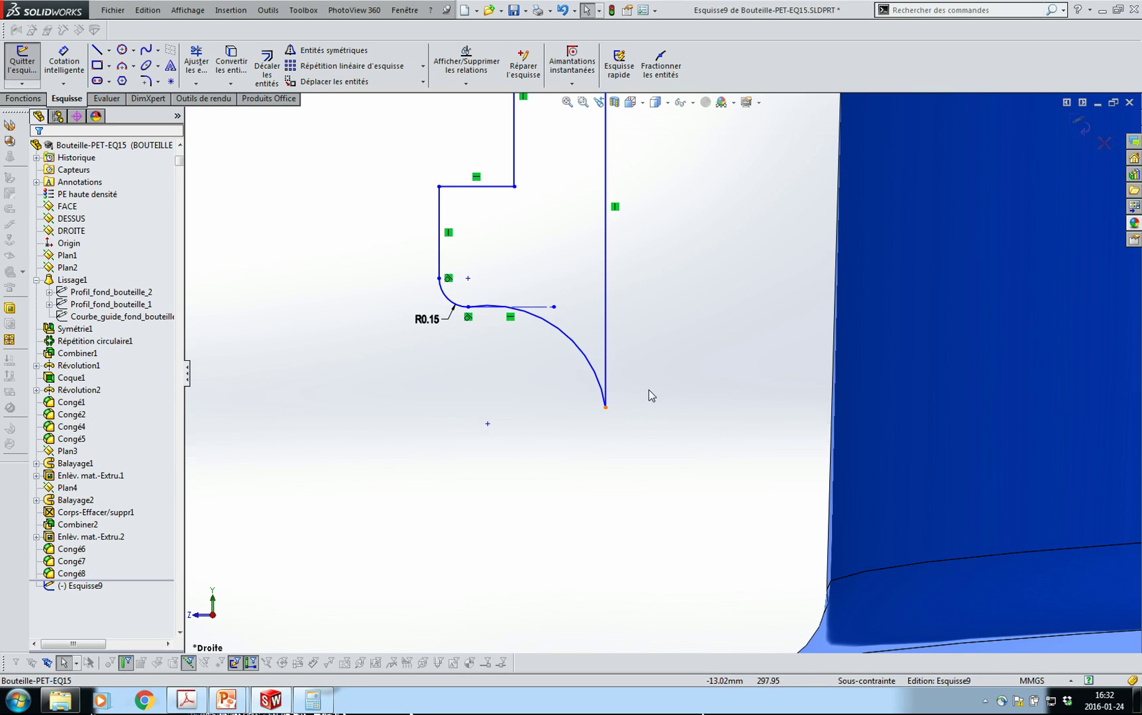
{"action": "left_click", "coordinate": [598, 380]}
{"action": "left_click", "coordinate": [605, 381], "text": "ctrl"}
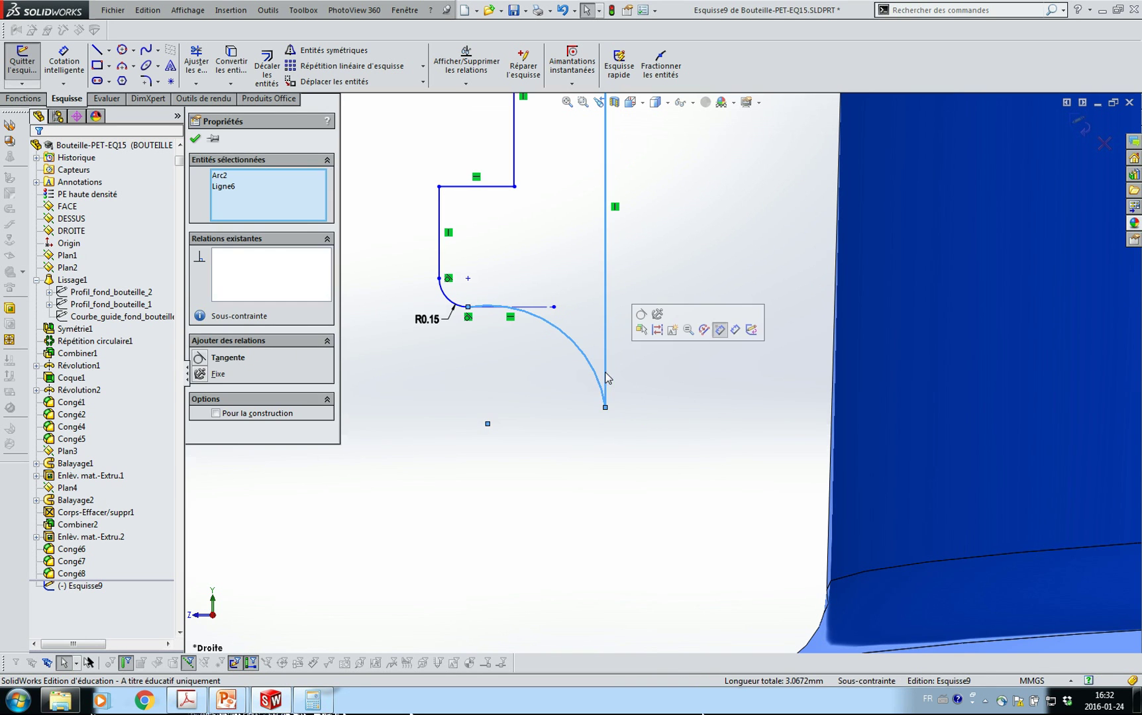
{"action": "left_click", "coordinate": [640, 314]}
{"action": "left_click", "coordinate": [643, 335]}
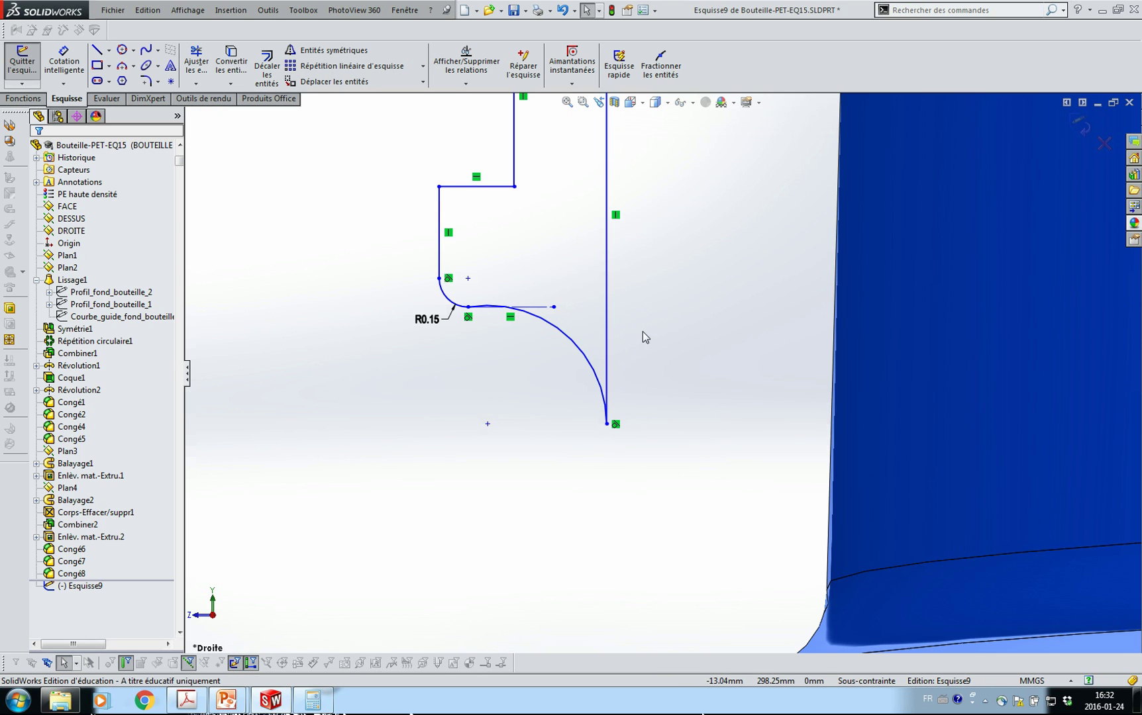
Make the large arc tangent to the horizontal construction line and attach that line's free end to the inner vertical line.
{"action": "scroll", "coordinate": [487, 331], "scroll_direction": "down", "scroll_amount": 5}
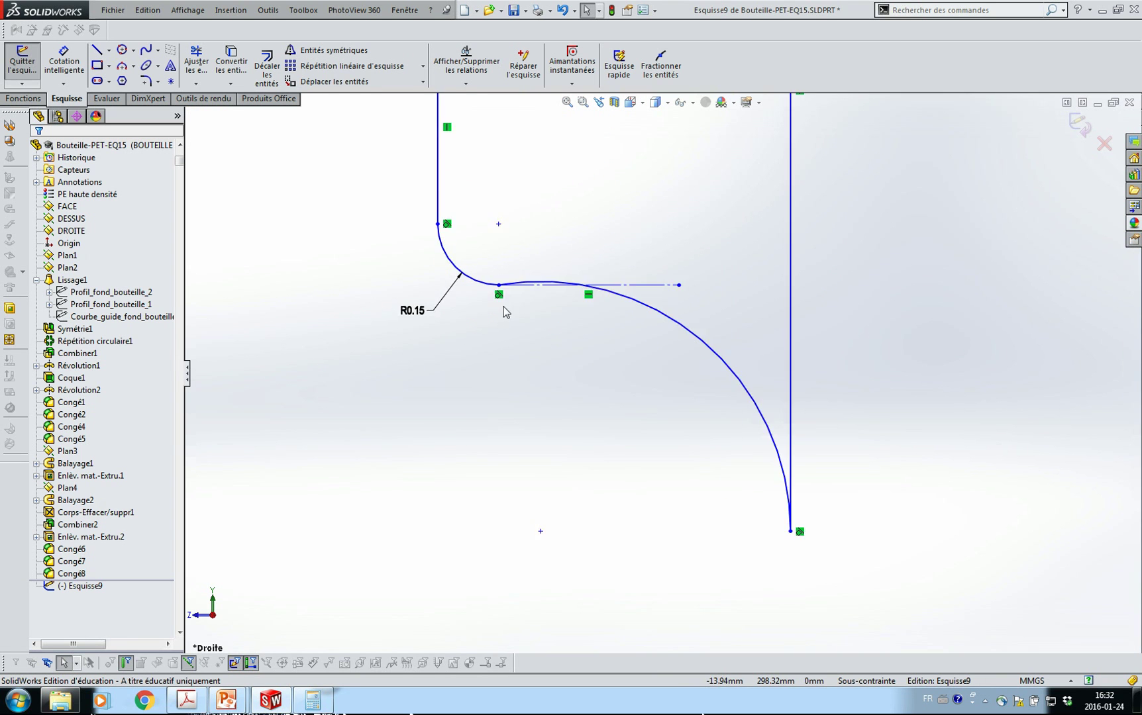
{"action": "left_click", "coordinate": [552, 282]}
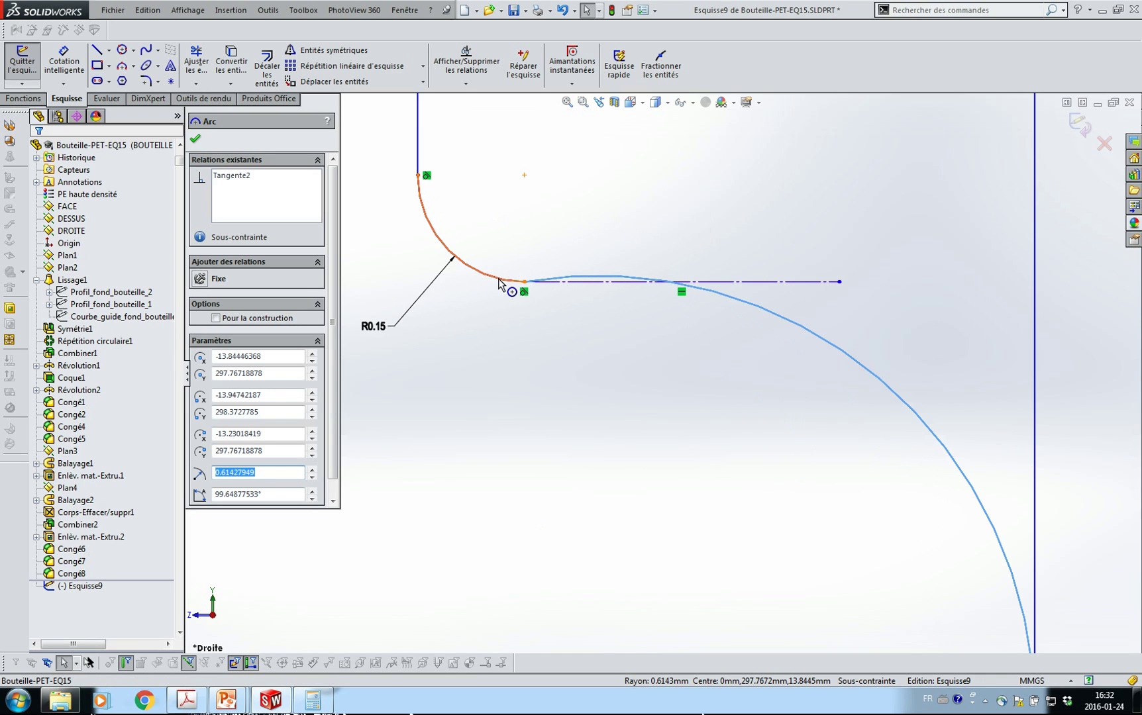
{"action": "left_click", "coordinate": [596, 297]}
{"action": "left_click", "coordinate": [578, 281]}
{"action": "left_click", "coordinate": [579, 283], "text": "ctrl"}
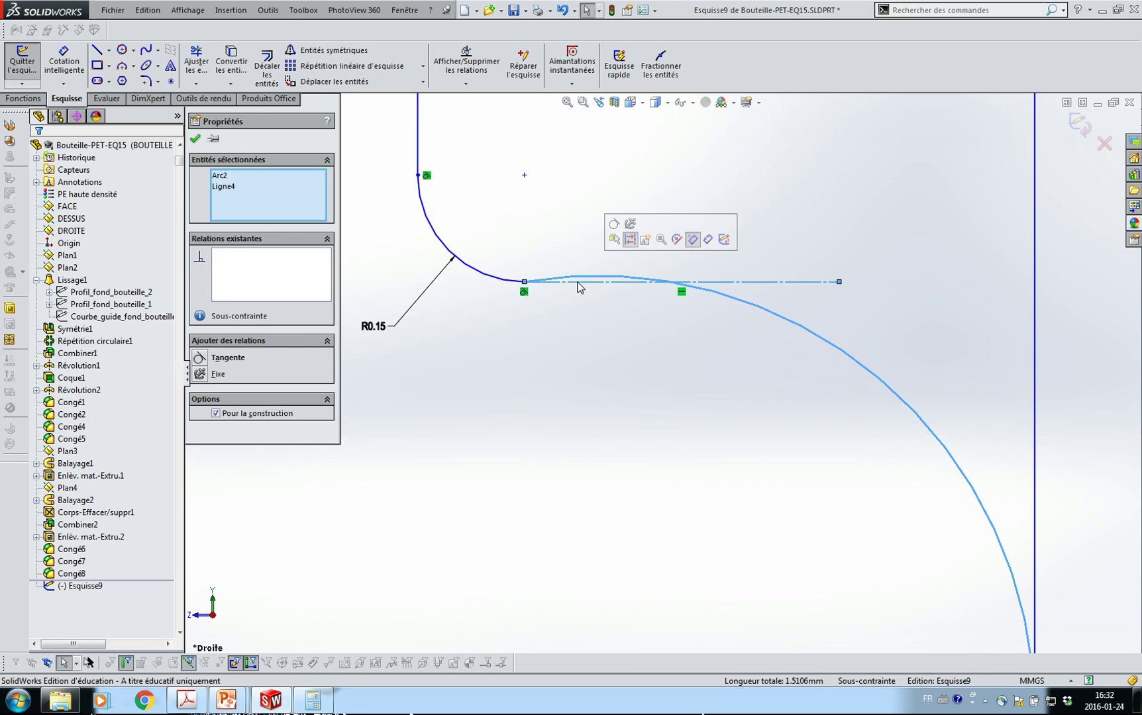
{"action": "left_click", "coordinate": [613, 224]}
{"action": "left_click", "coordinate": [613, 231]}
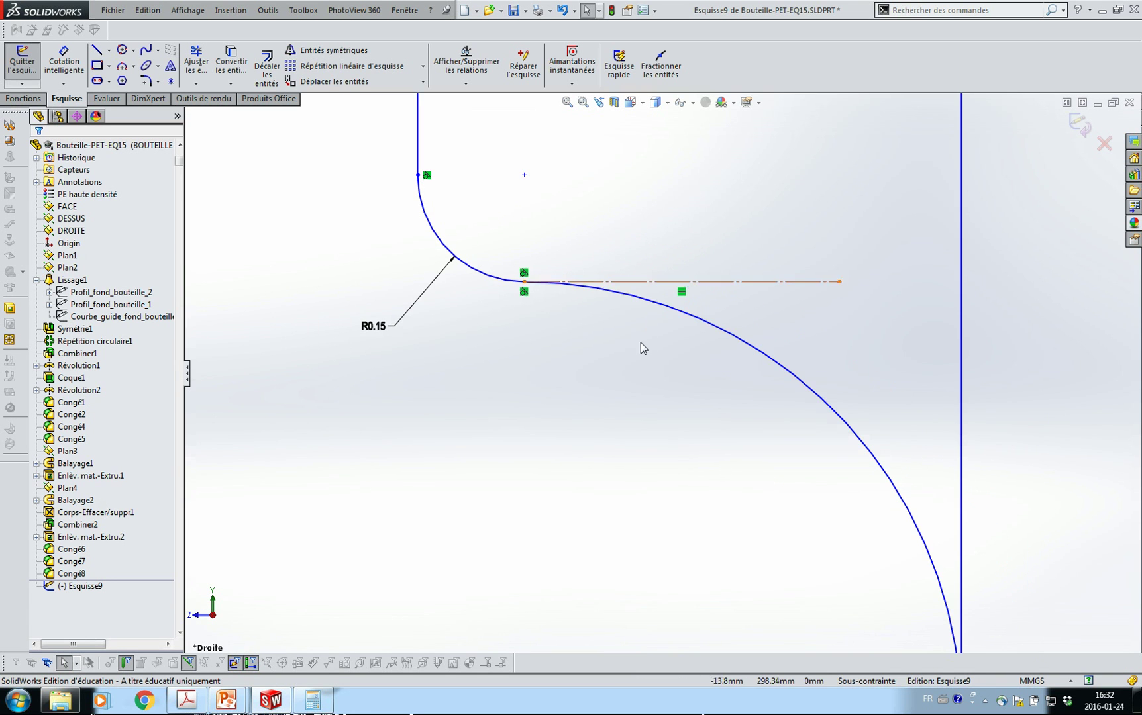
{"action": "scroll", "coordinate": [642, 344], "scroll_direction": "up", "scroll_amount": 5}
{"action": "left_click_drag", "start_coordinate": [722, 344], "coordinate": [769, 343]}
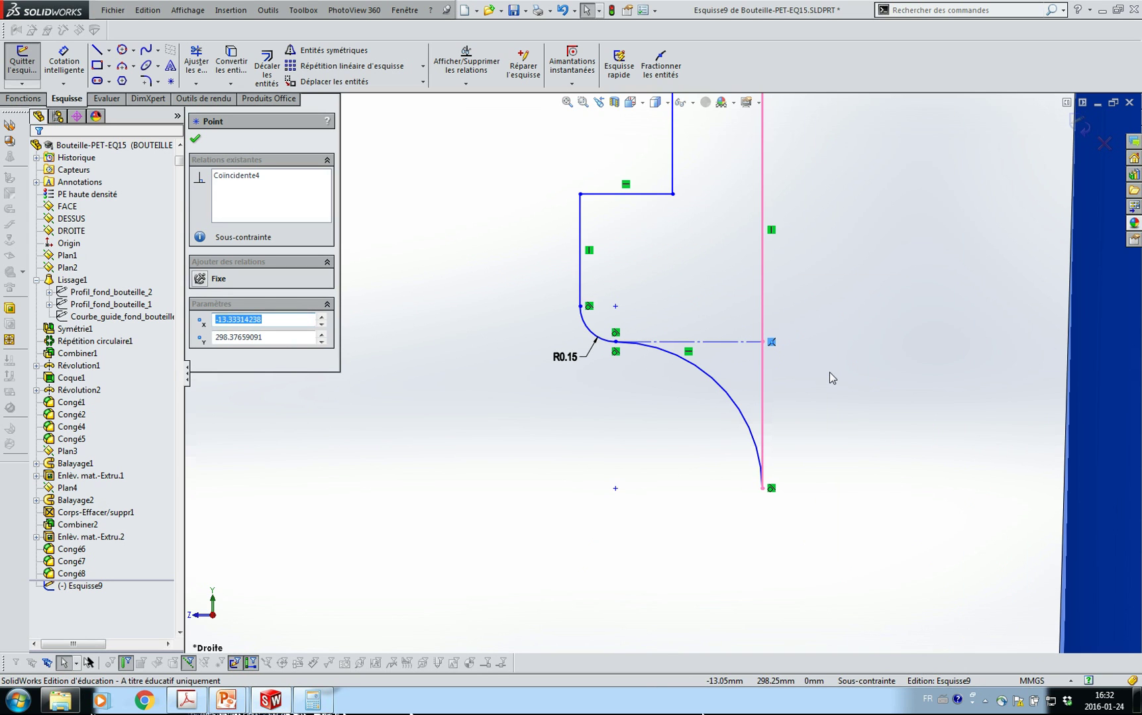
Dimension the large lower arc's radius and set it to 0.3 mm.
{"action": "scroll", "coordinate": [830, 373], "scroll_direction": "up", "scroll_amount": 3}
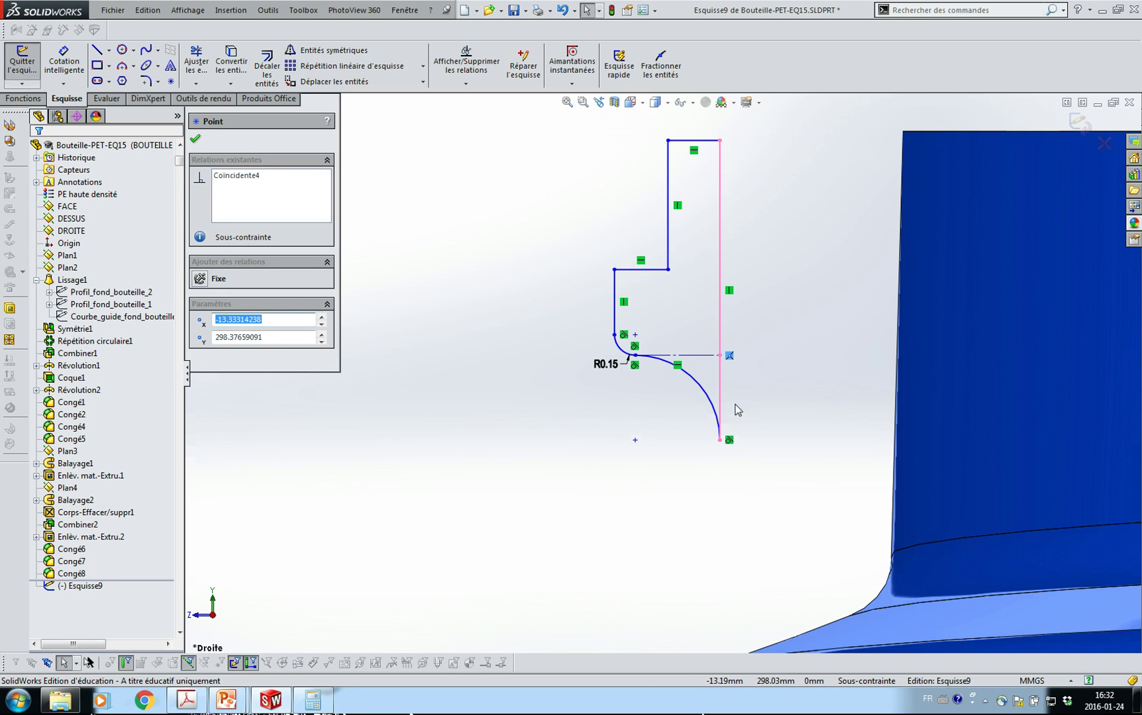
{"action": "key", "text": "a"}
{"action": "key", "text": "s"}
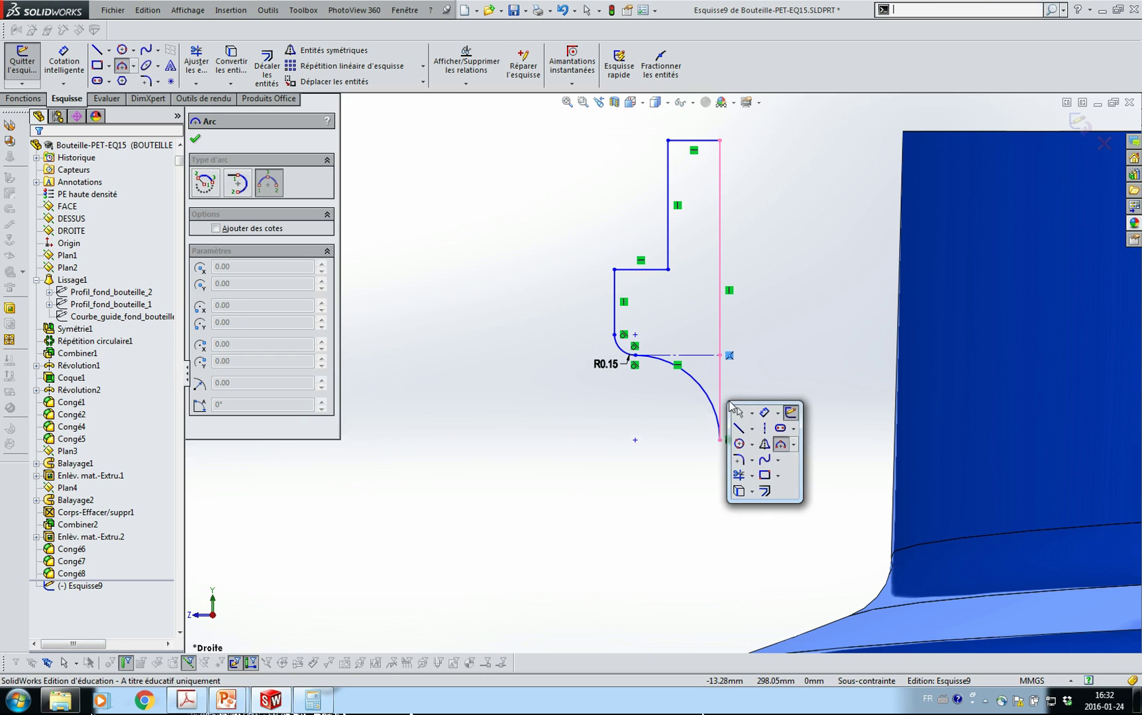
{"action": "left_click", "coordinate": [763, 414]}
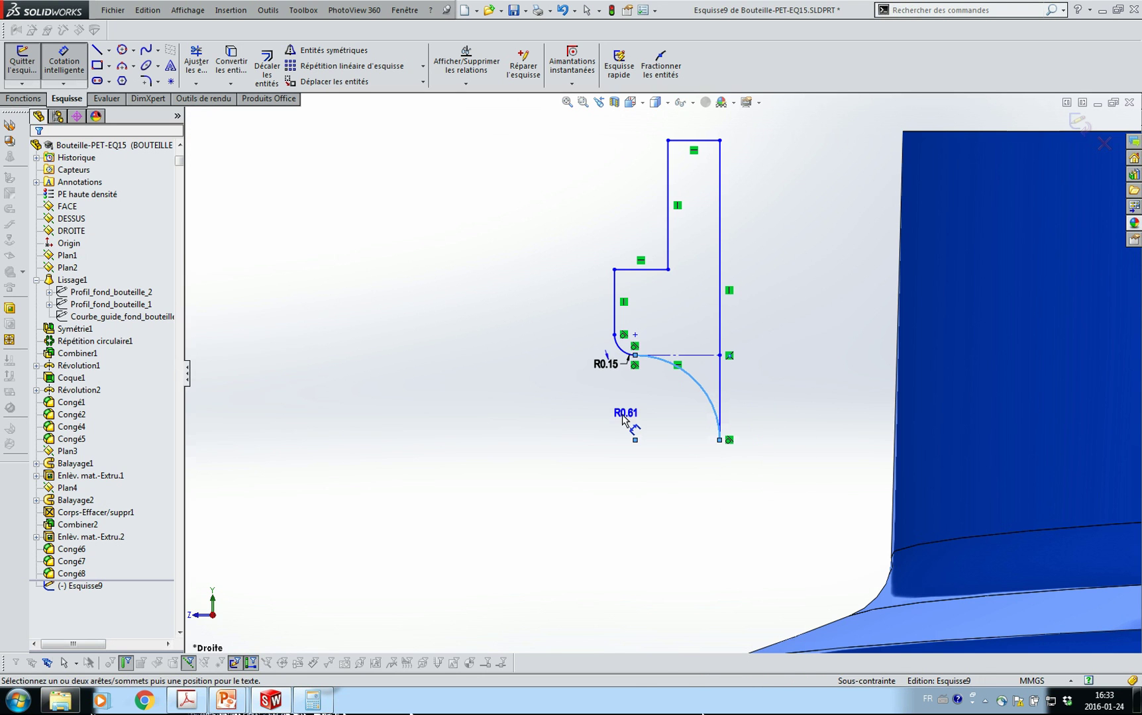
{"action": "left_click", "coordinate": [696, 381]}
{"action": "left_click", "coordinate": [647, 415]}
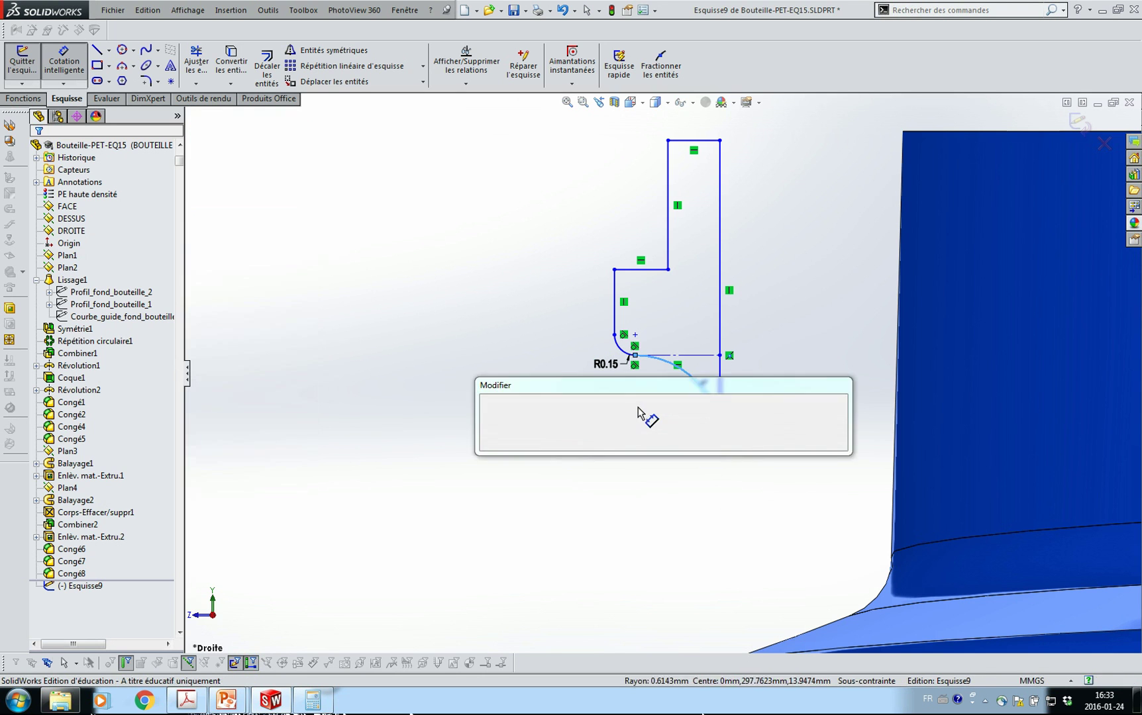
{"action": "type", "text": "0.3"}
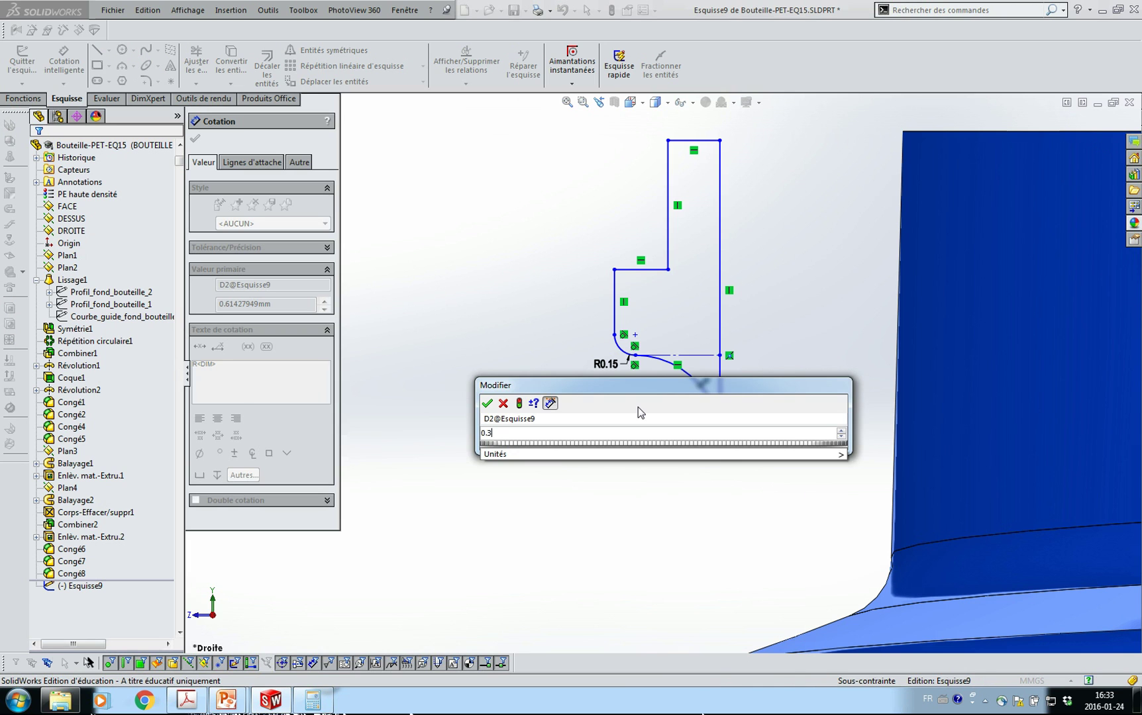
{"action": "key", "text": "Return"}
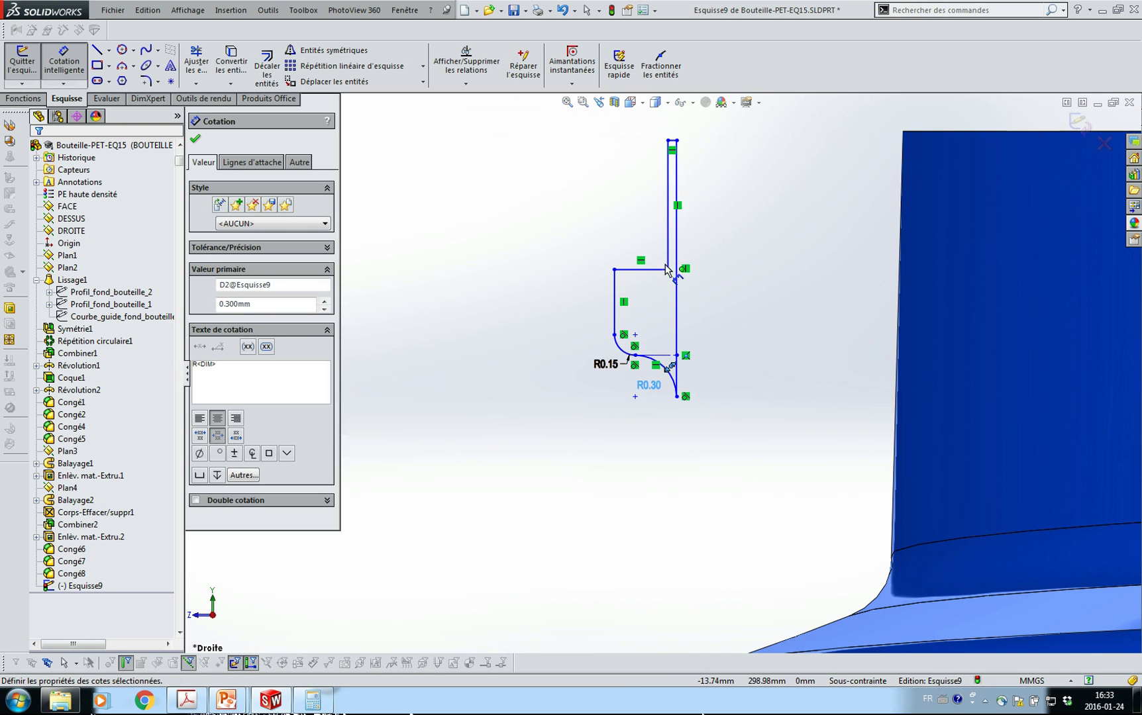
Dimension the upper outer vertical line's length as 1 mm.
{"action": "left_click", "coordinate": [667, 245]}
{"action": "left_click", "coordinate": [530, 237]}
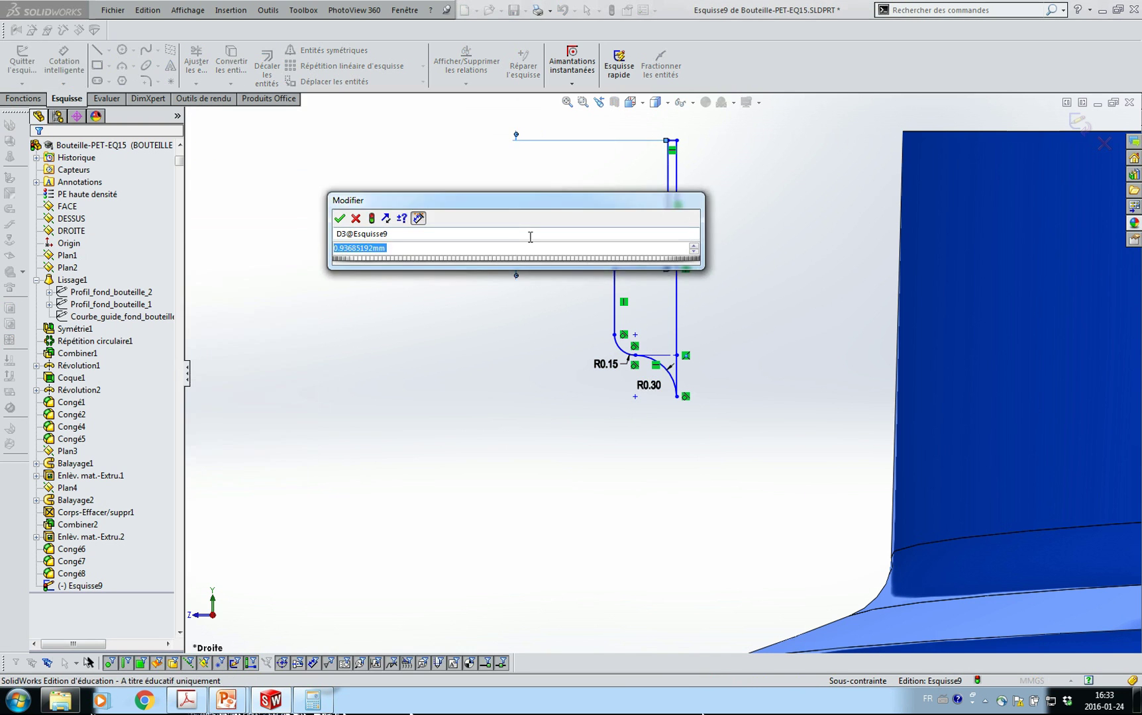
{"action": "type", "text": "1"}
{"action": "key", "text": "Return"}
Dimension the vertical distance between the horizontal construction line and the profile's top line as 1.70 mm.
{"action": "left_click", "coordinate": [667, 356]}
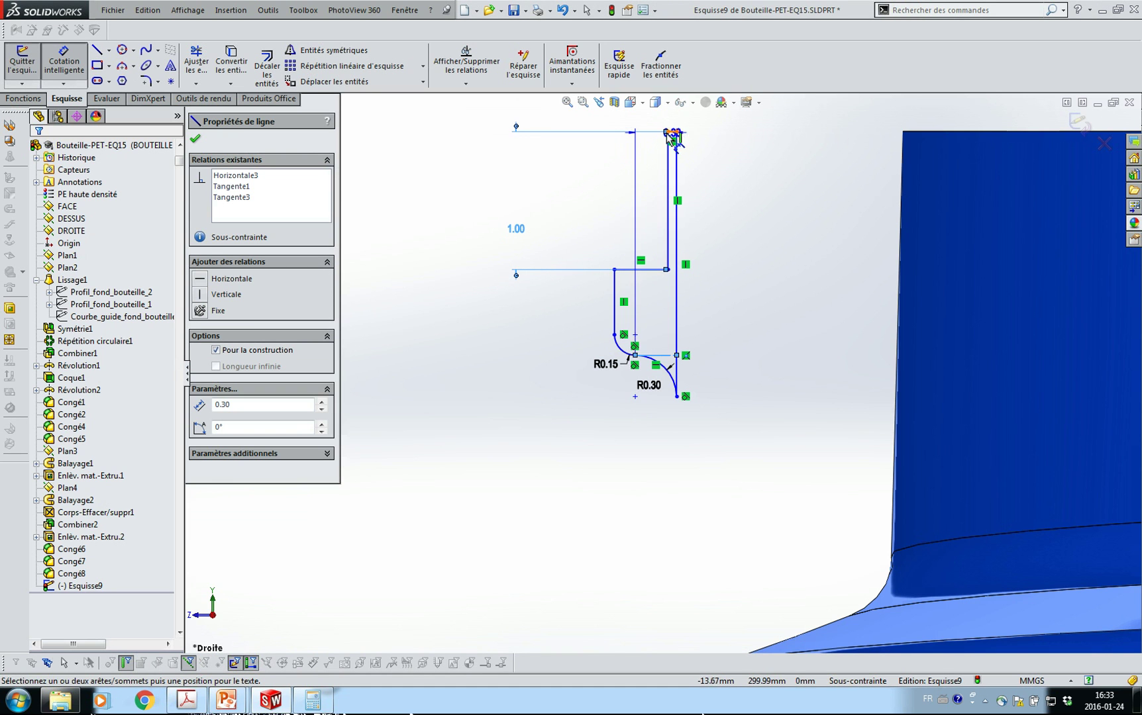
{"action": "scroll", "coordinate": [671, 134], "scroll_direction": "down", "scroll_amount": 4}
{"action": "left_click", "coordinate": [682, 217]}
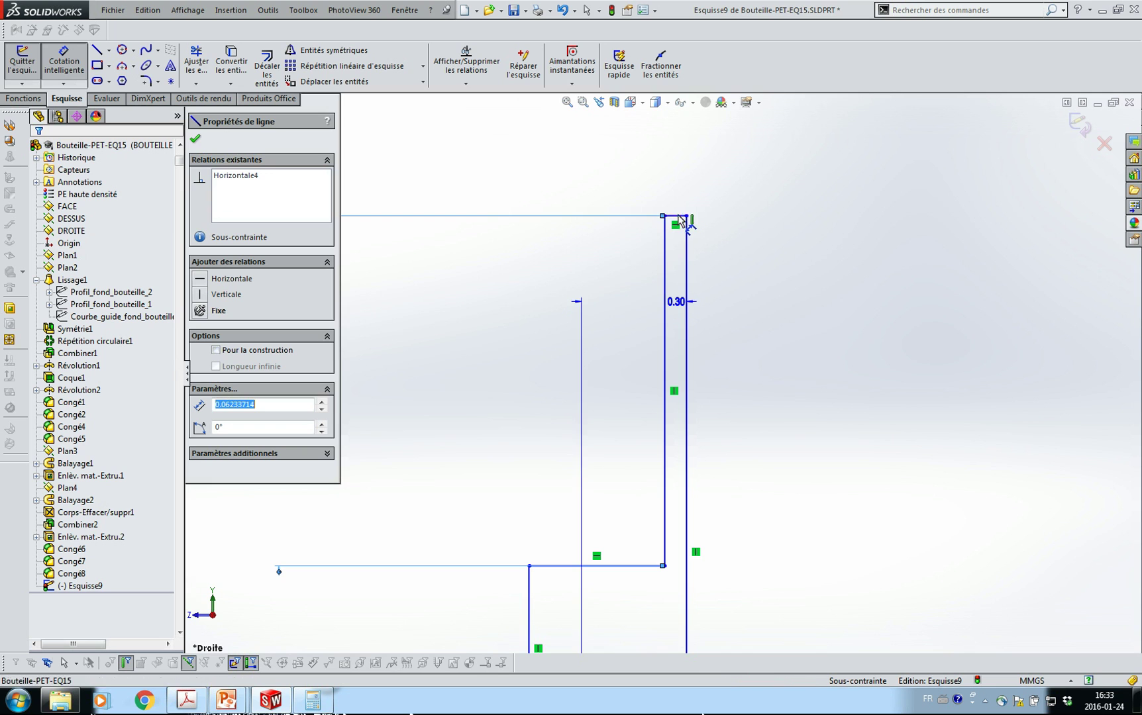
{"action": "left_click", "coordinate": [434, 285]}
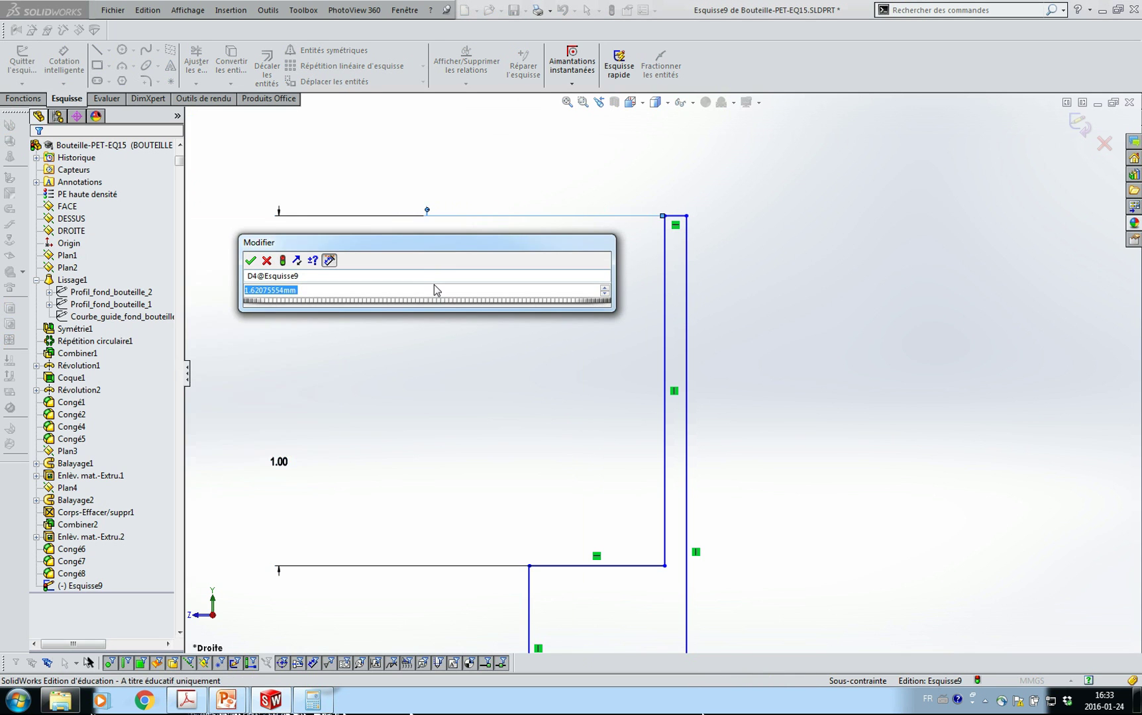
{"action": "key", "text": "Return"}
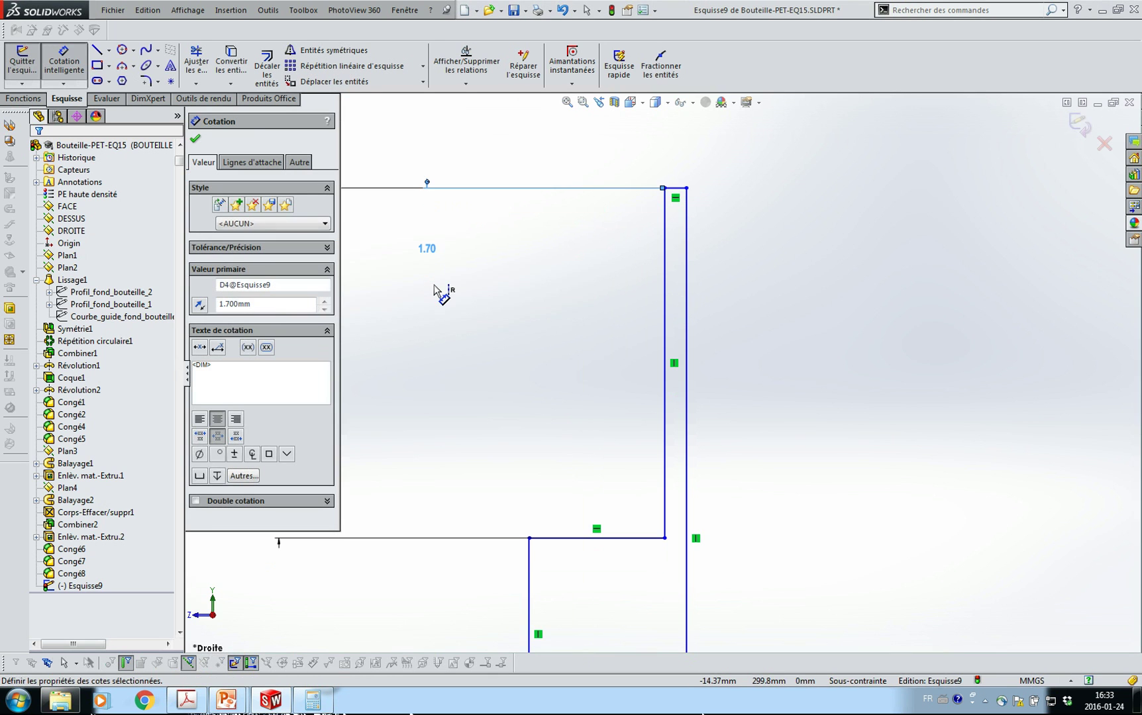
{"action": "scroll", "coordinate": [652, 457], "scroll_direction": "up", "scroll_amount": 5}
{"action": "scroll", "coordinate": [703, 575], "scroll_direction": "down", "scroll_amount": 3}
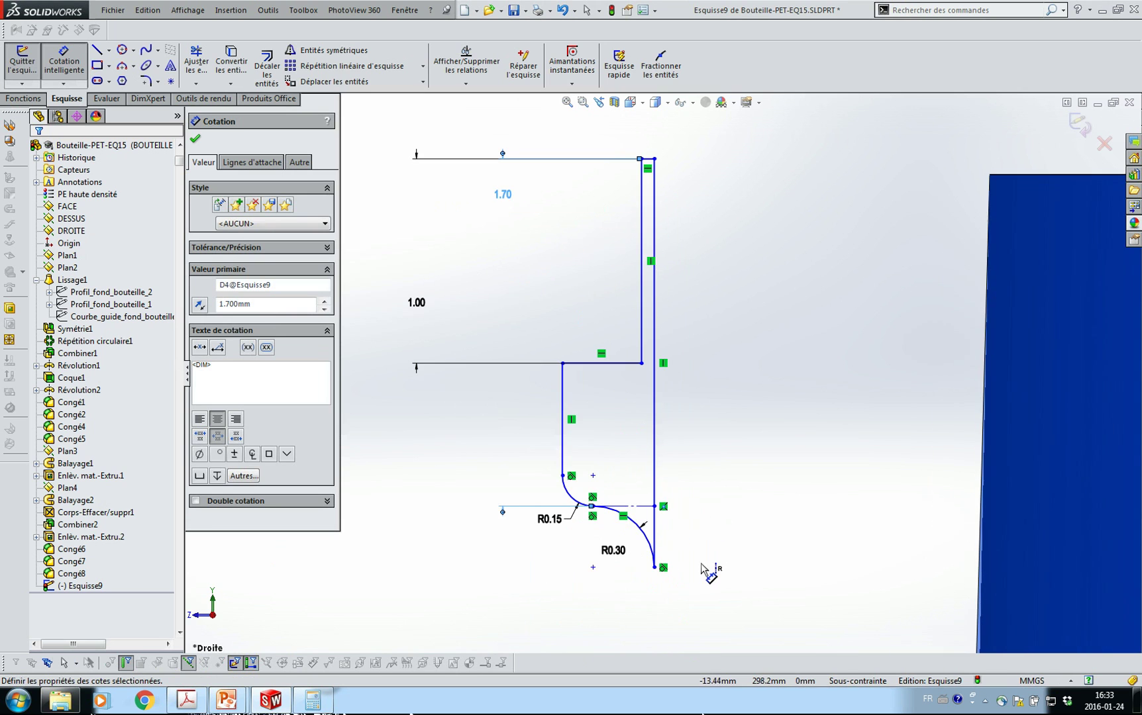
{"action": "key", "text": "Escape"}
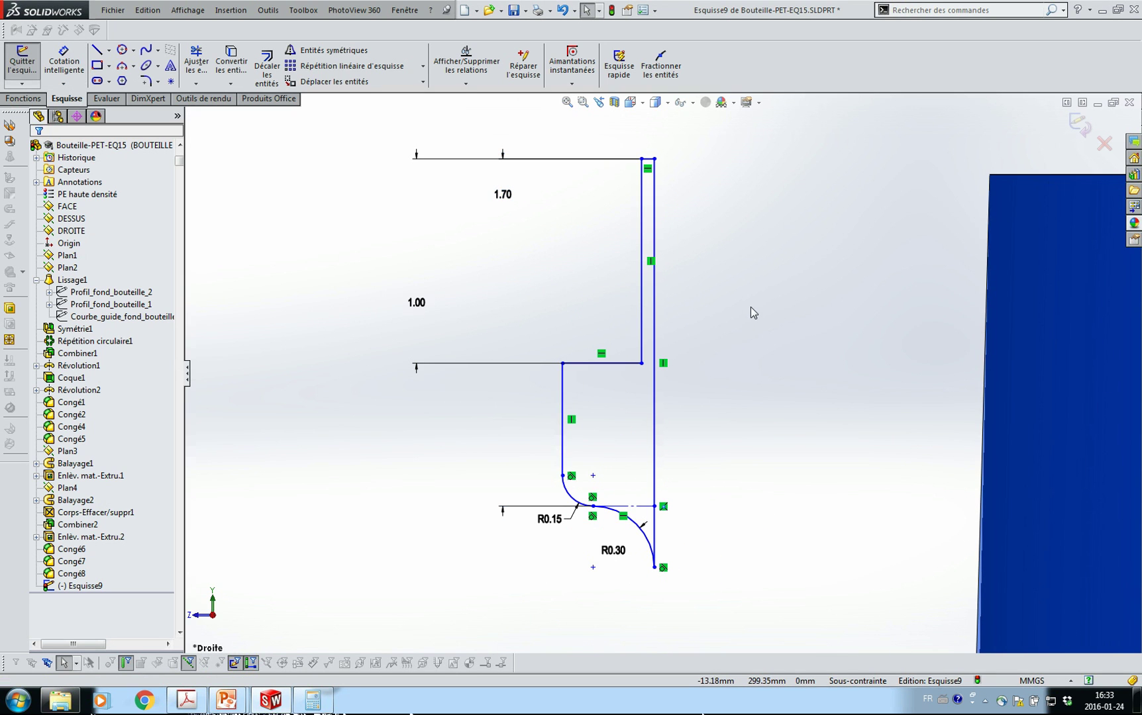
Move the profile towards the neck and attach its upper inner corner to the outer end of the neck's top edge.
{"action": "left_click_drag", "start_coordinate": [655, 159], "coordinate": [865, 193]}
{"action": "left_click_drag", "start_coordinate": [641, 278], "coordinate": [807, 282]}
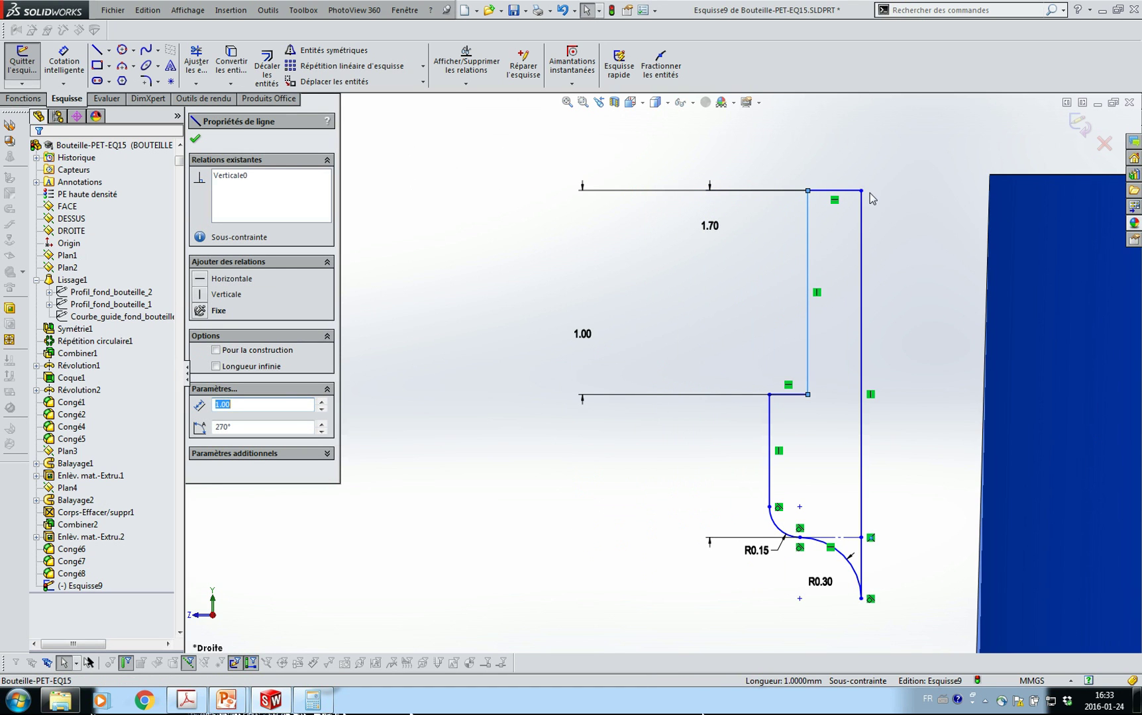
{"action": "left_click_drag", "start_coordinate": [862, 191], "coordinate": [993, 180]}
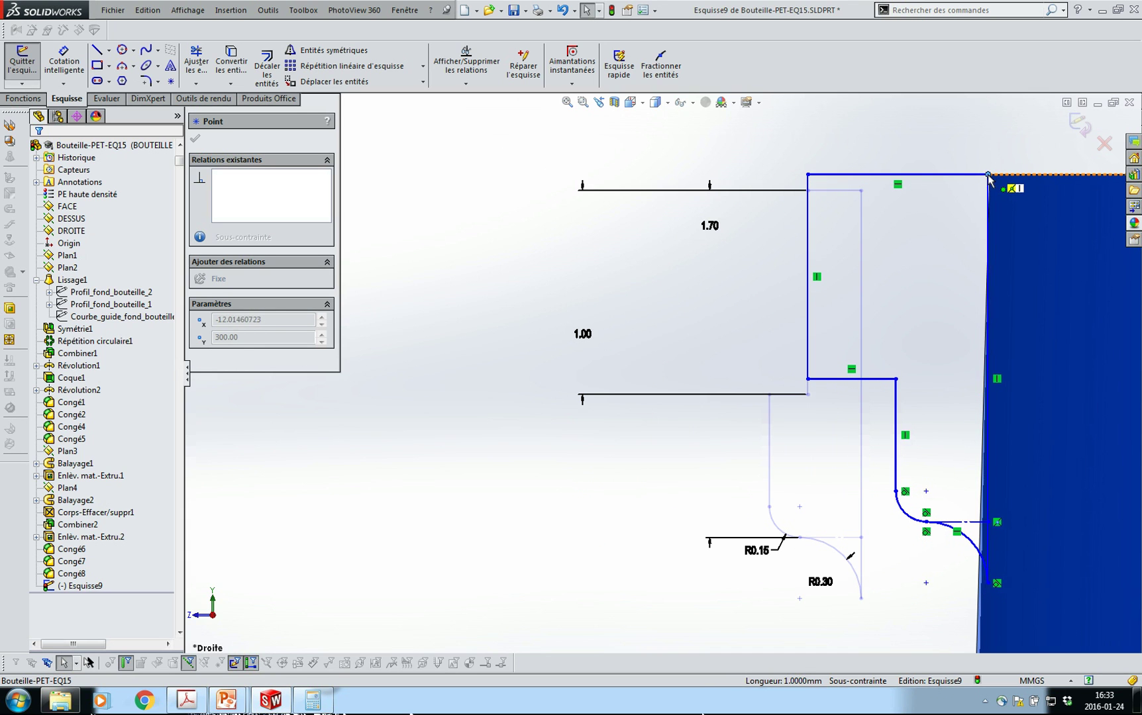
{"action": "left_click_drag", "start_coordinate": [992, 176], "coordinate": [993, 176]}
{"action": "scroll", "coordinate": [1000, 178], "scroll_direction": "down", "scroll_amount": 5}
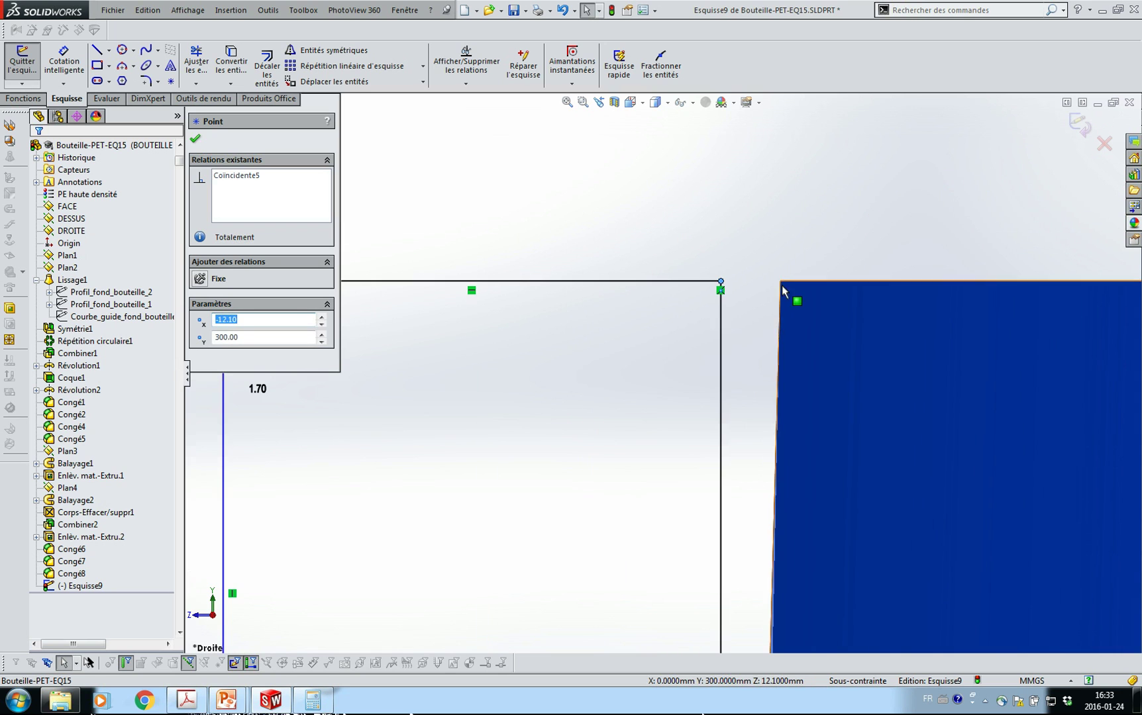
{"action": "key", "text": "Escape"}
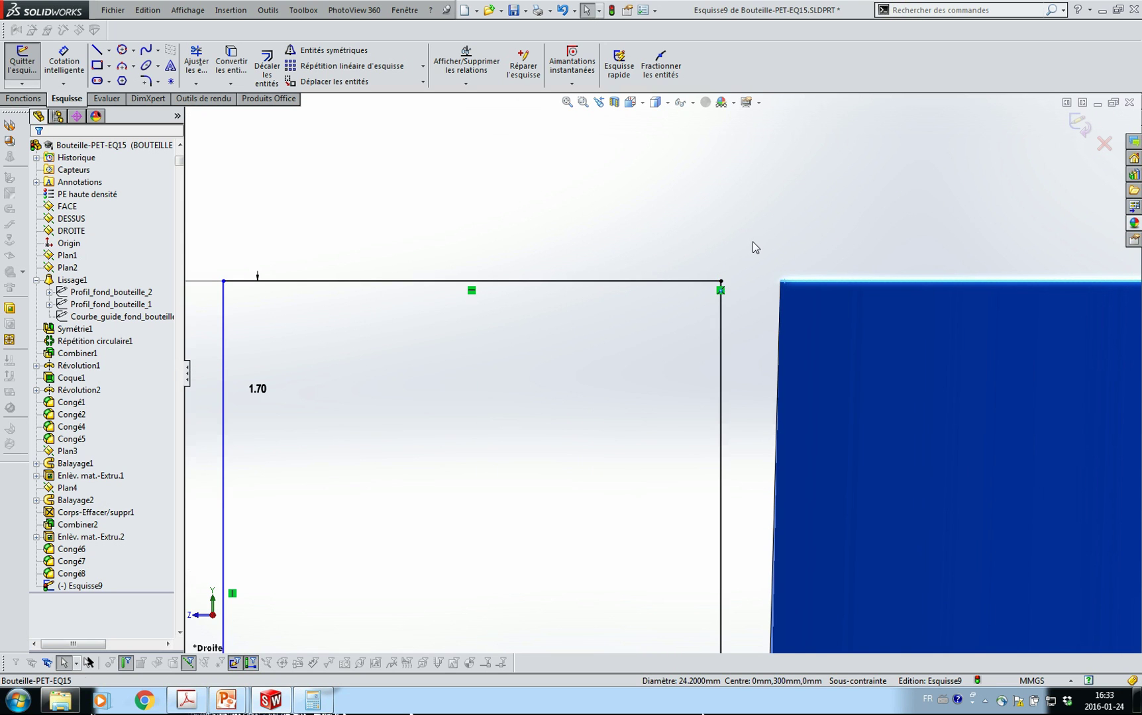
Examine how the profile's inner vertical line lines up with the neck's tapered outer wall.
{"action": "scroll", "coordinate": [762, 265], "scroll_direction": "up", "scroll_amount": 3}
{"action": "scroll", "coordinate": [782, 298], "scroll_direction": "up", "scroll_amount": 2}
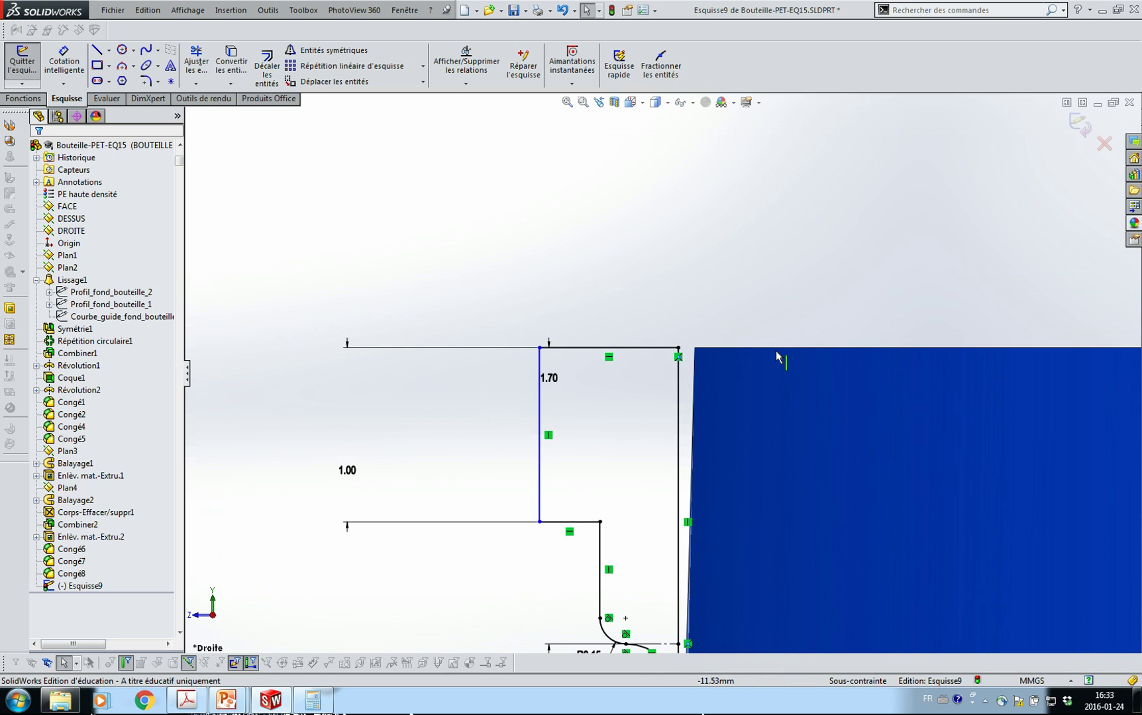
{"action": "scroll", "coordinate": [761, 388], "scroll_direction": "up", "scroll_amount": 3}
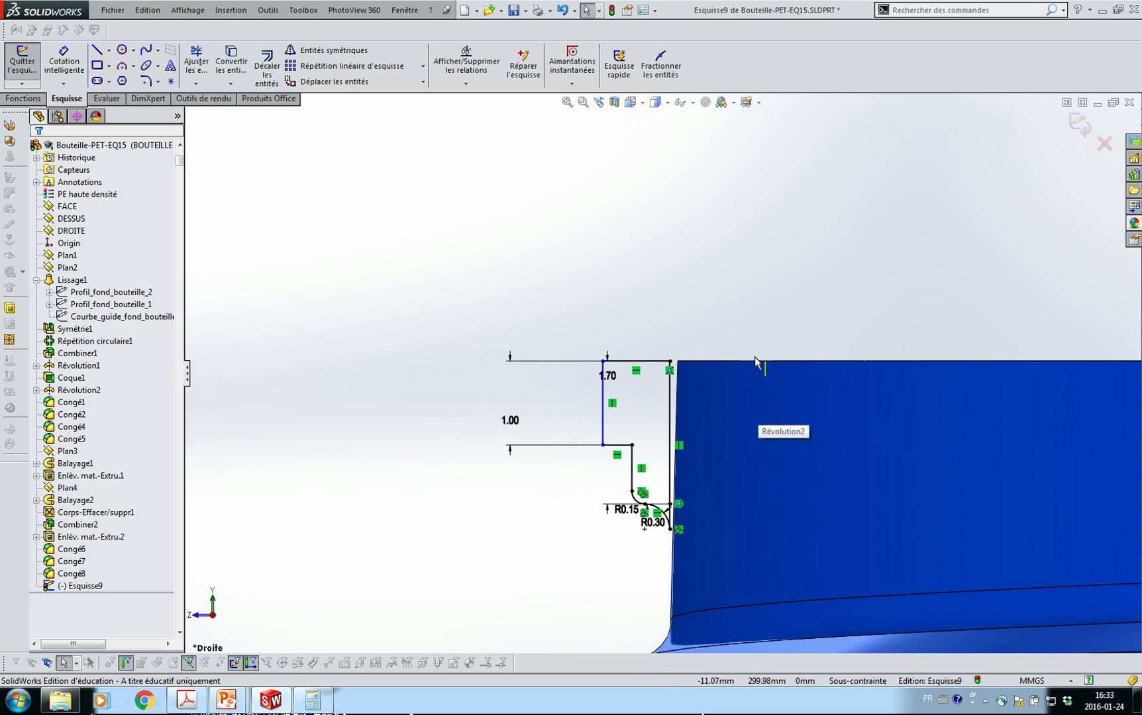
{"action": "mouse_move", "coordinate": [670, 362]}
{"action": "left_mouse_down"}
{"action": "mouse_move", "coordinate": [625, 368]}
{"action": "mouse_move", "coordinate": [671, 364]}
{"action": "left_mouse_up"}
{"action": "left_click", "coordinate": [673, 291]}
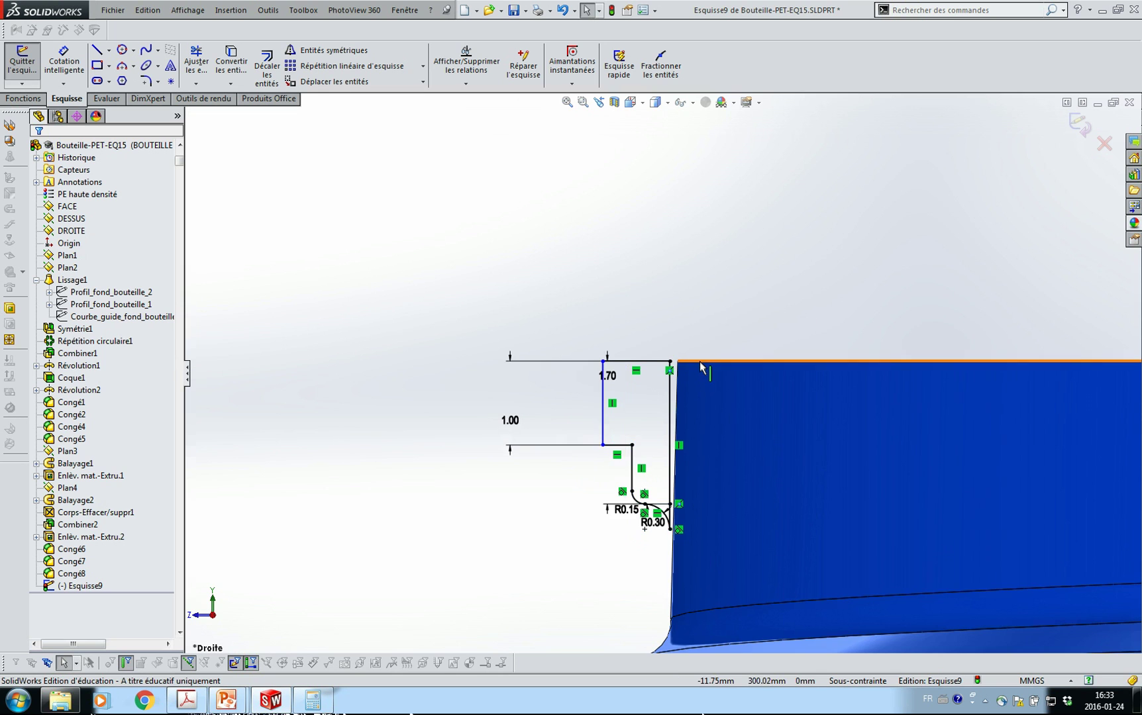
{"action": "scroll", "coordinate": [709, 361], "scroll_direction": "down", "scroll_amount": 2}
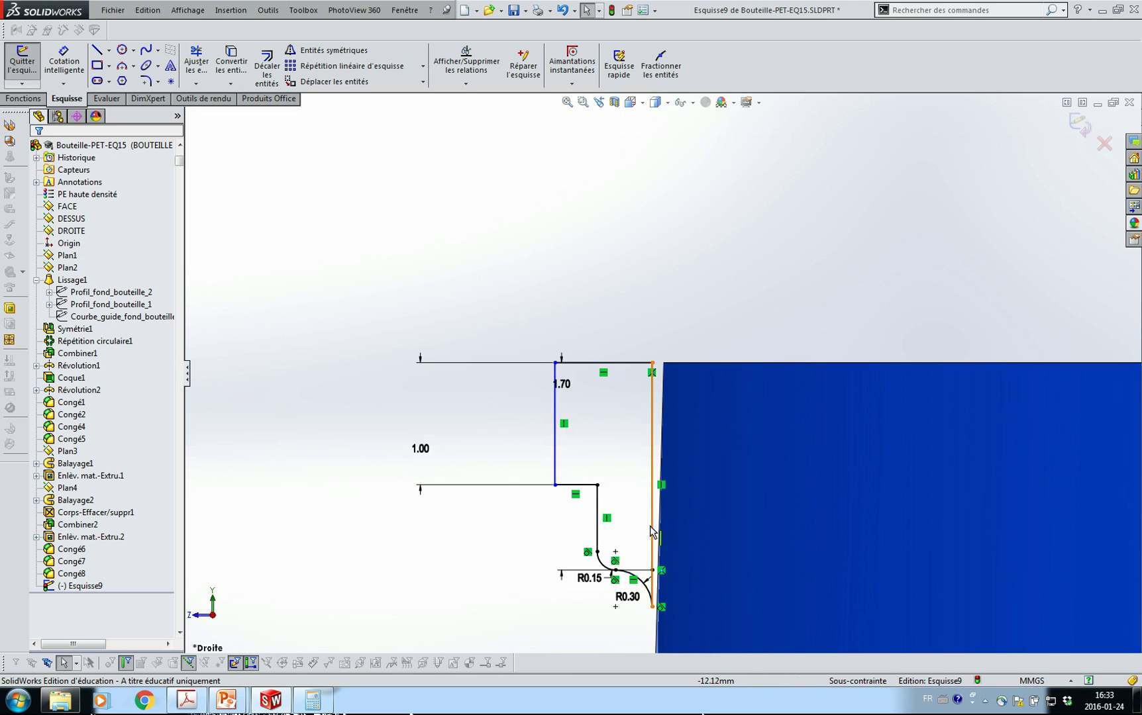
{"action": "scroll", "coordinate": [650, 527], "scroll_direction": "down", "scroll_amount": 2}
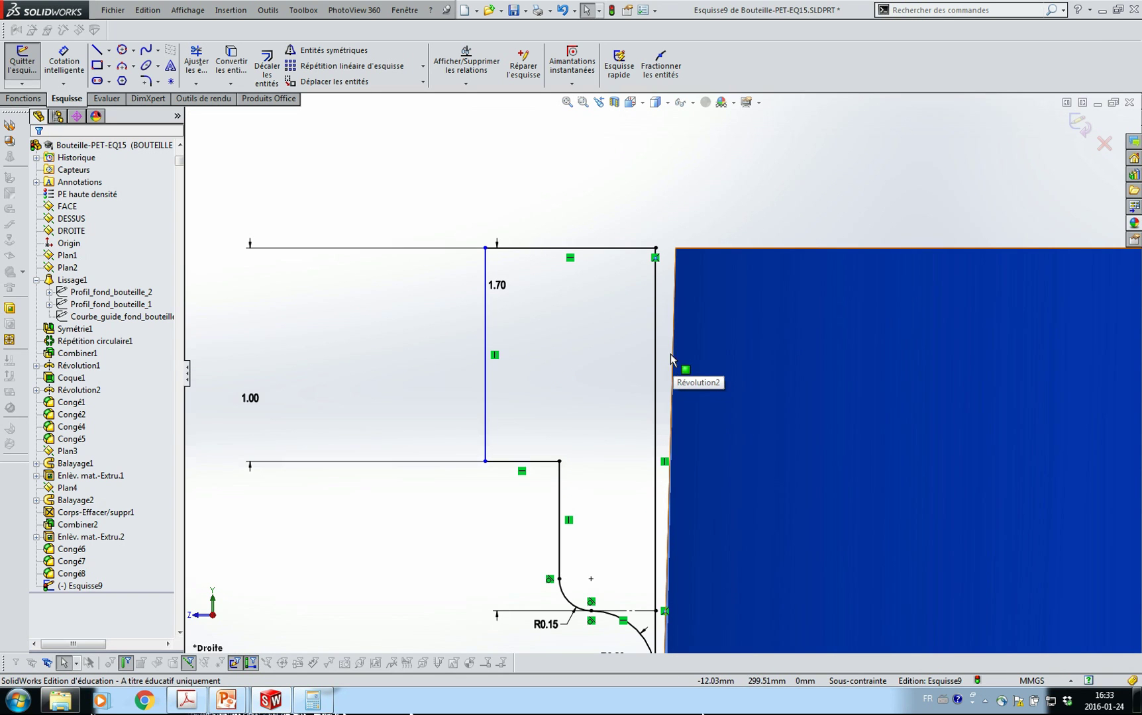
{"action": "scroll", "coordinate": [671, 353], "scroll_direction": "up", "scroll_amount": 3}
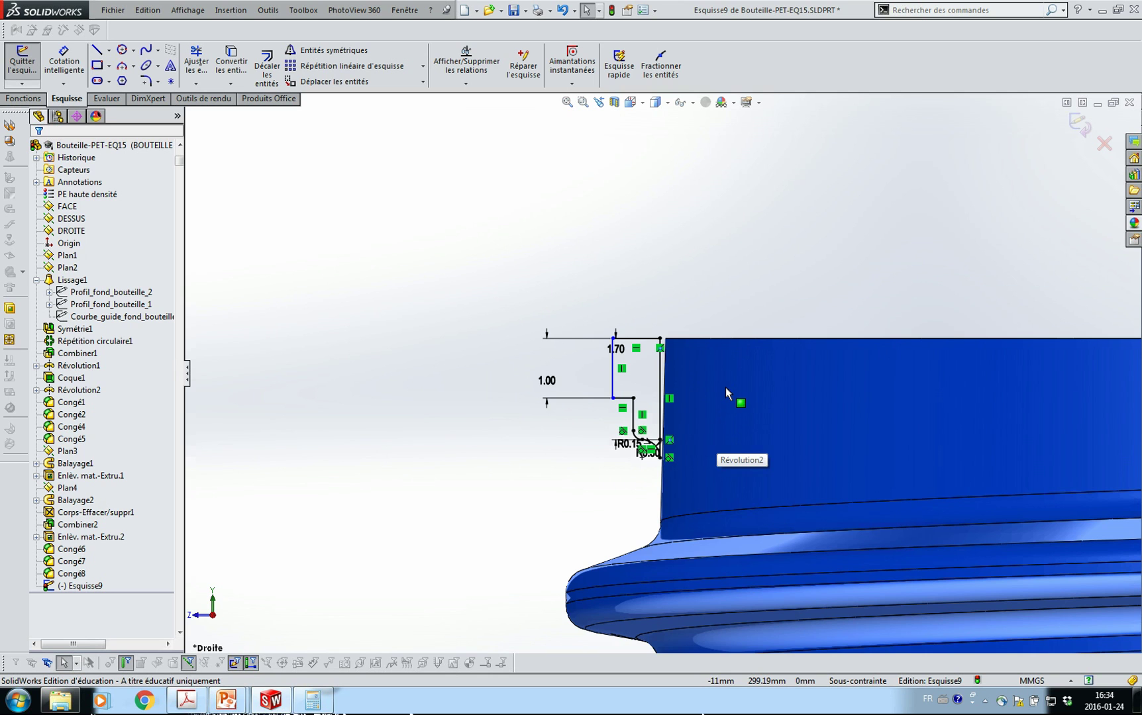
{"action": "key", "text": "f"}
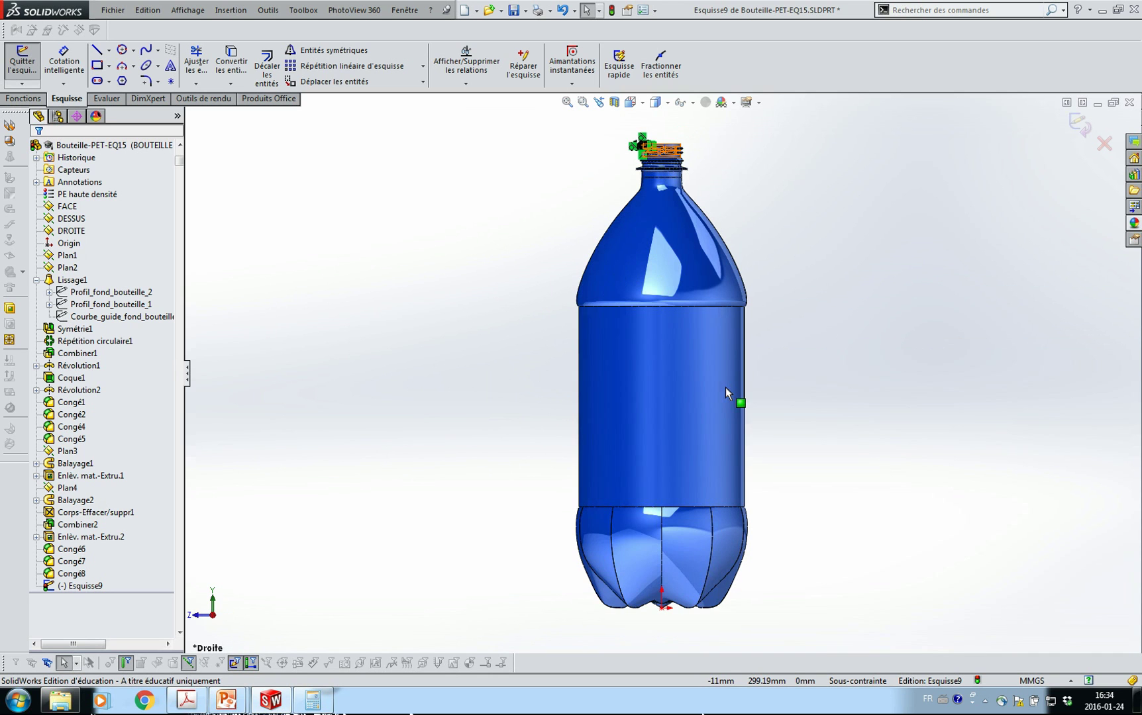
{"action": "left_click", "coordinate": [583, 102]}
{"action": "left_click_drag", "start_coordinate": [610, 115], "coordinate": [684, 180]}
{"action": "left_click_drag", "start_coordinate": [592, 313], "coordinate": [676, 401]}
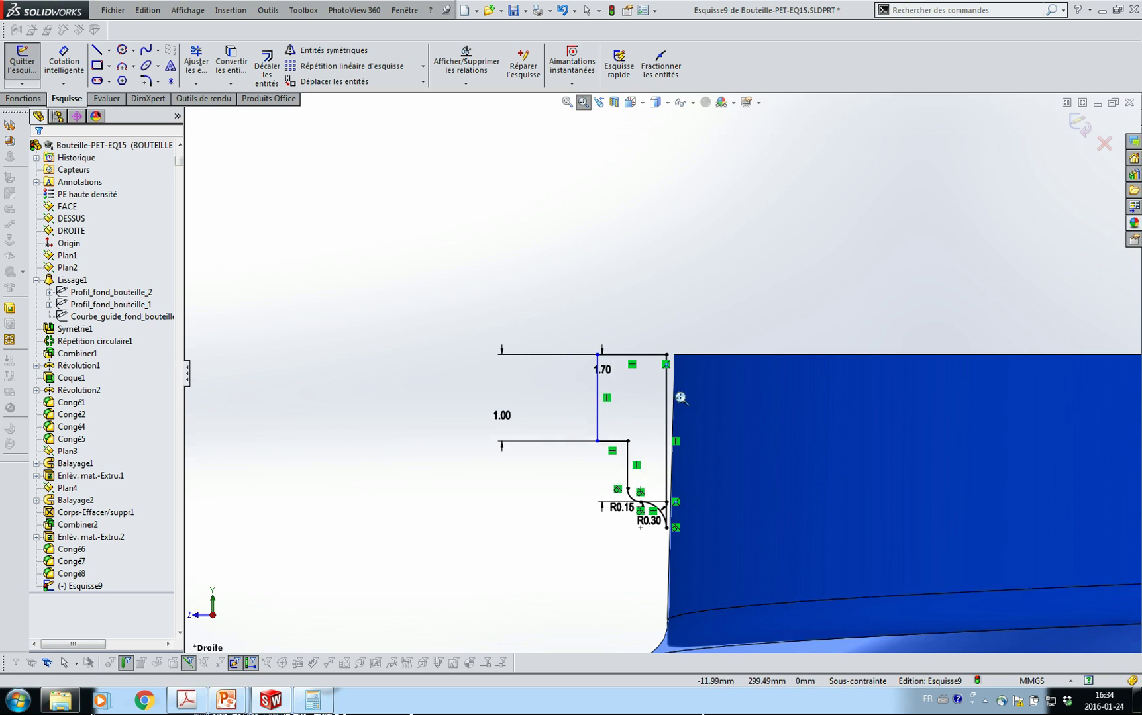
{"action": "left_click_drag", "start_coordinate": [570, 321], "coordinate": [752, 553]}
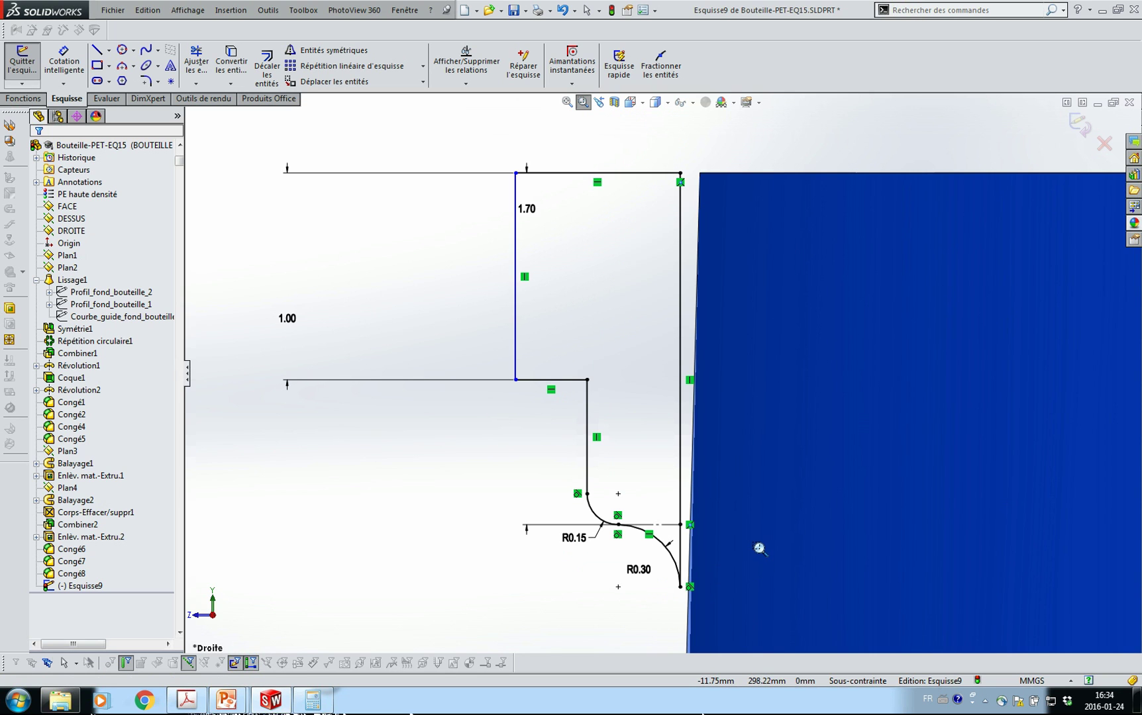
{"action": "scroll", "coordinate": [758, 520], "scroll_direction": "up", "scroll_amount": 5}
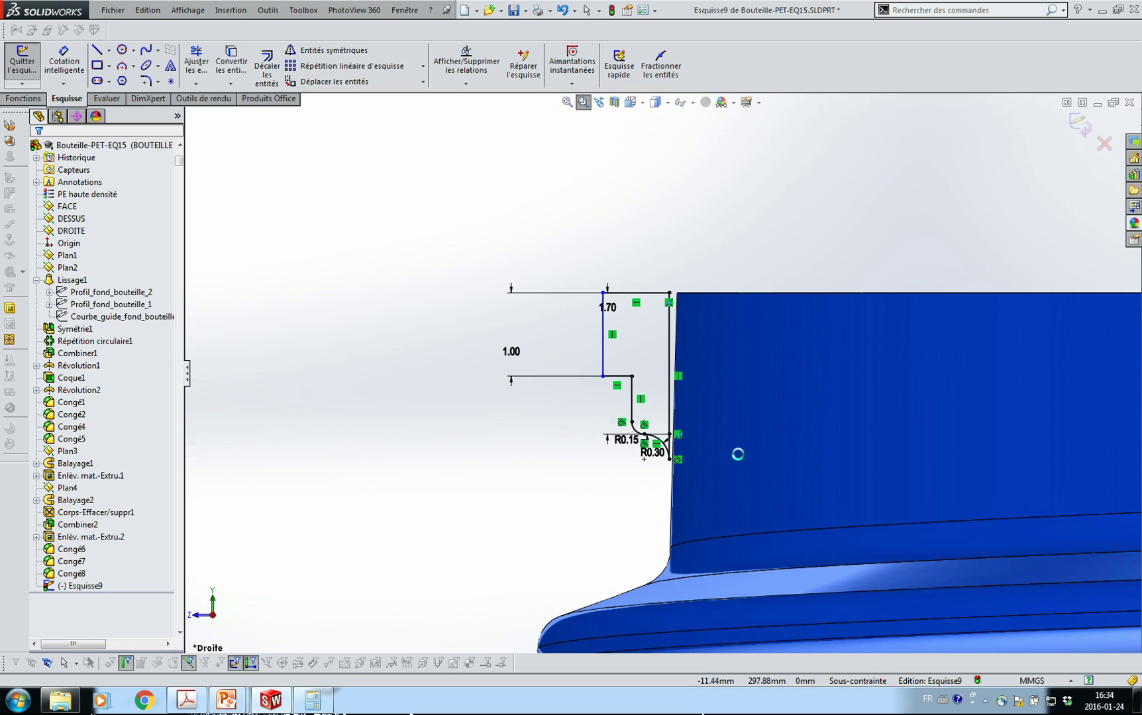
{"action": "scroll", "coordinate": [1013, 353], "scroll_direction": "up", "scroll_amount": 1}
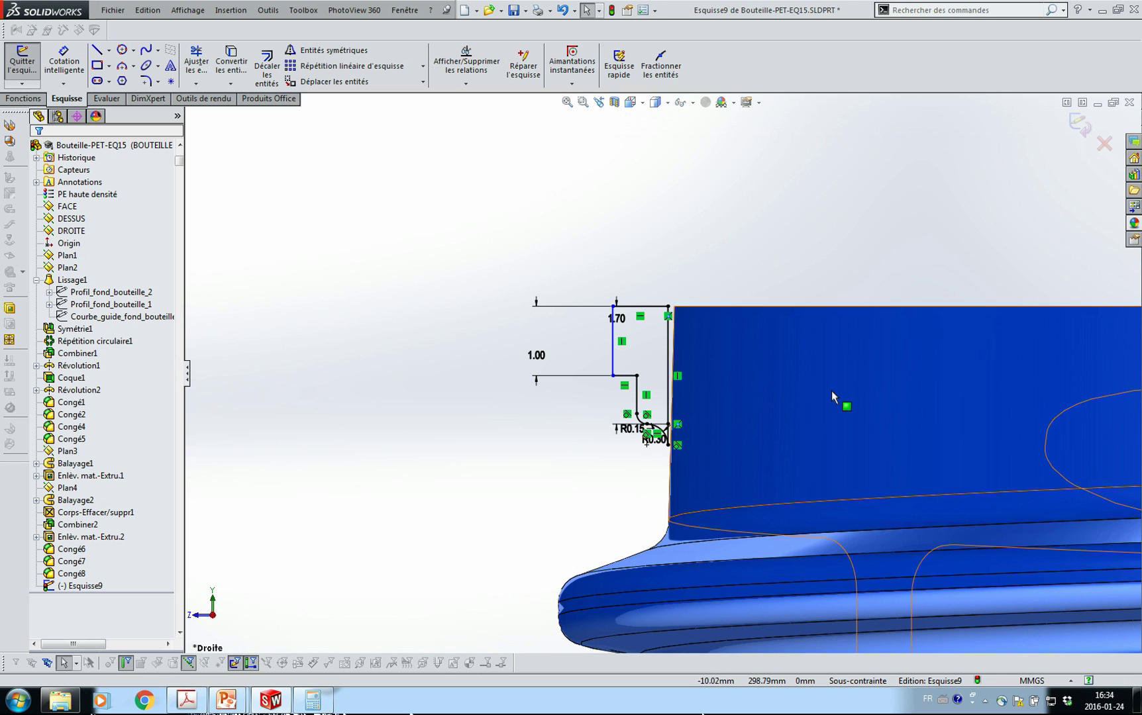
Draw a vertical construction centerline from the middle of the neck's top edge down to the edge below the threads.
{"action": "scroll", "coordinate": [943, 385], "scroll_direction": "up", "scroll_amount": 2}
{"action": "middle_click_drag", "start_coordinate": [995, 413], "coordinate": [738, 367], "text": "ctrl"}
{"action": "scroll", "coordinate": [703, 355], "scroll_direction": "up", "scroll_amount": 3}
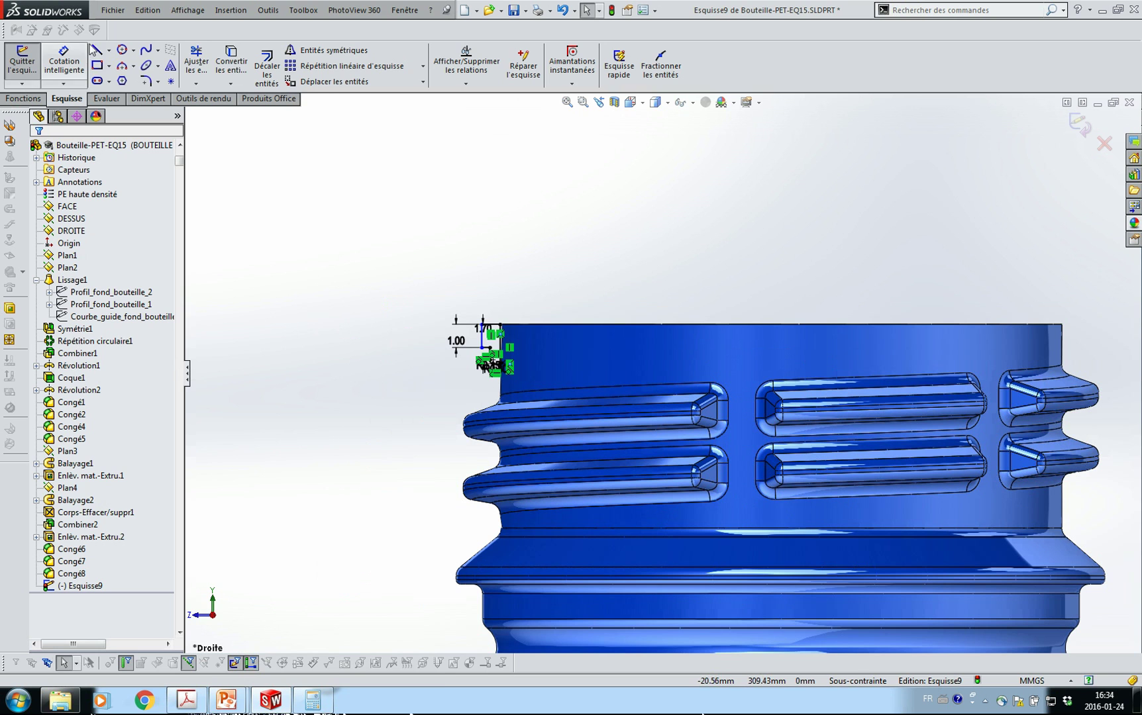
{"action": "left_click", "coordinate": [109, 50]}
{"action": "left_click", "coordinate": [139, 78]}
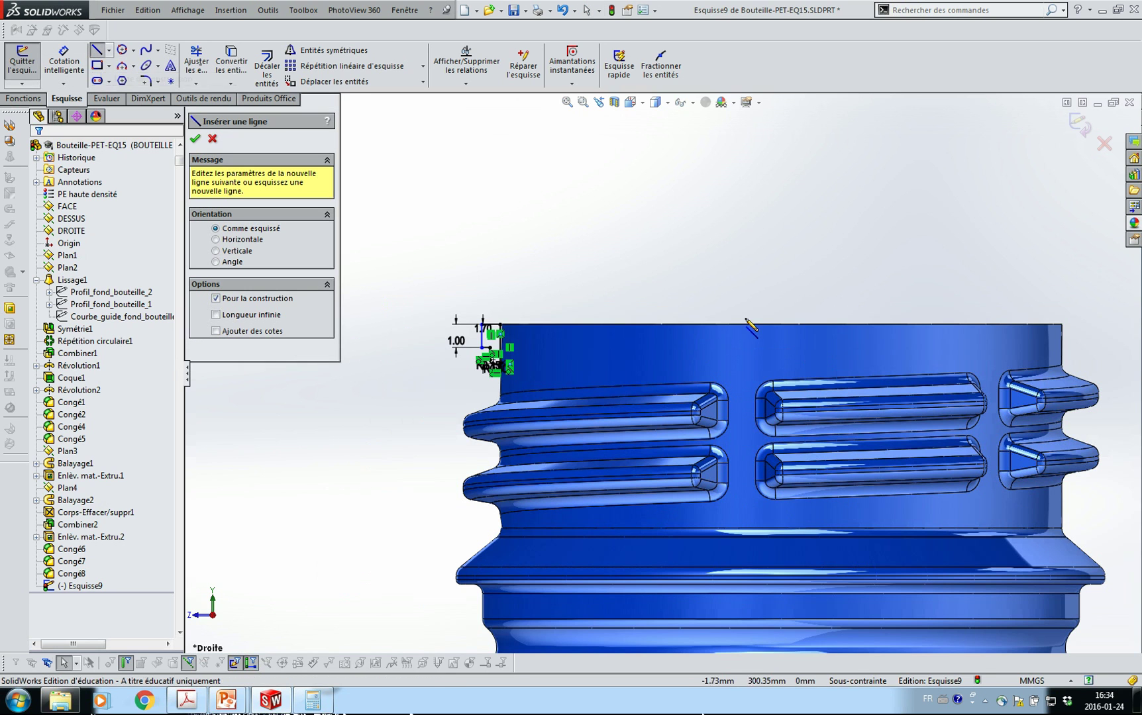
{"action": "left_click", "coordinate": [780, 324]}
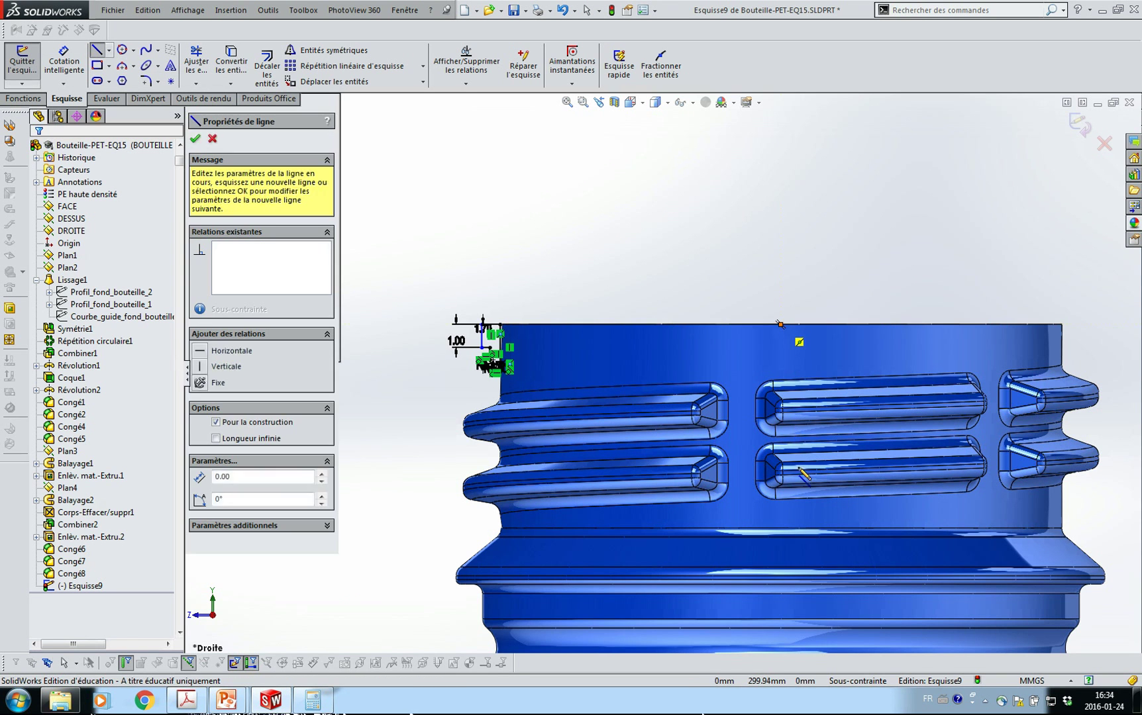
{"action": "left_click", "coordinate": [780, 528]}
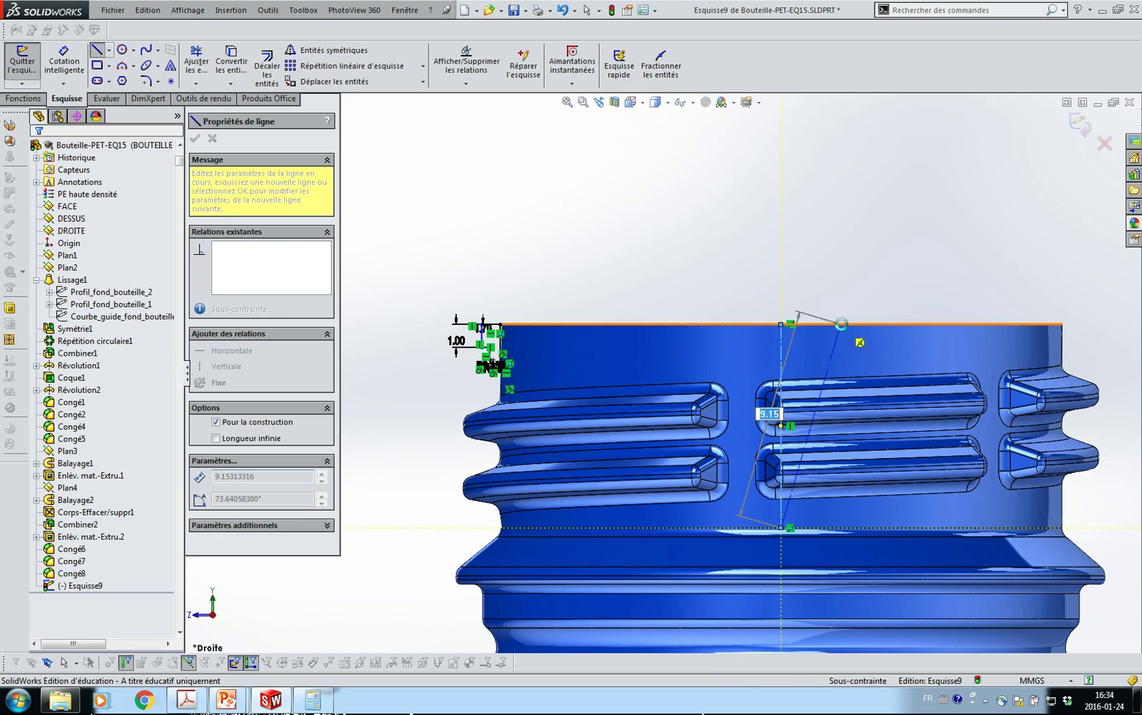
{"action": "key", "text": "Escape"}
Check the neck's outer diameters in the bouteille-fillet-PCO1881.pdf drawing and return to the SolidWorks sketch.
{"action": "left_click", "coordinate": [186, 700]}
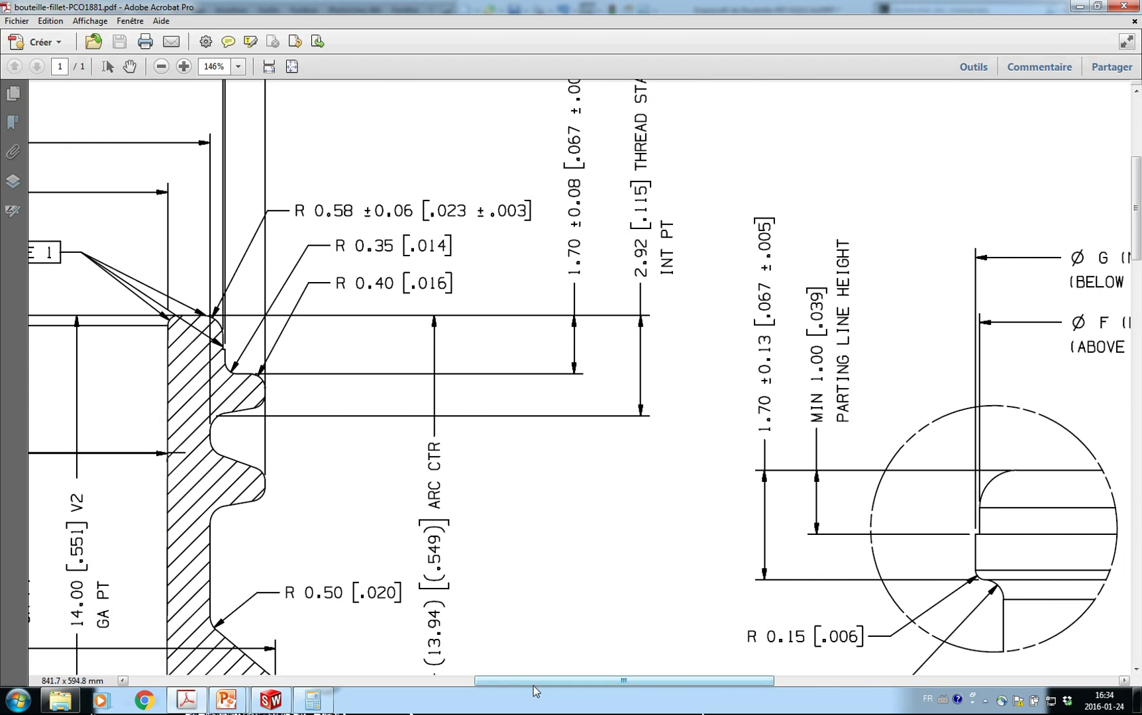
{"action": "scroll", "coordinate": [429, 501], "scroll_direction": "left", "scroll_amount": 10}
{"action": "scroll", "coordinate": [429, 501], "scroll_direction": "up", "scroll_amount": 6}
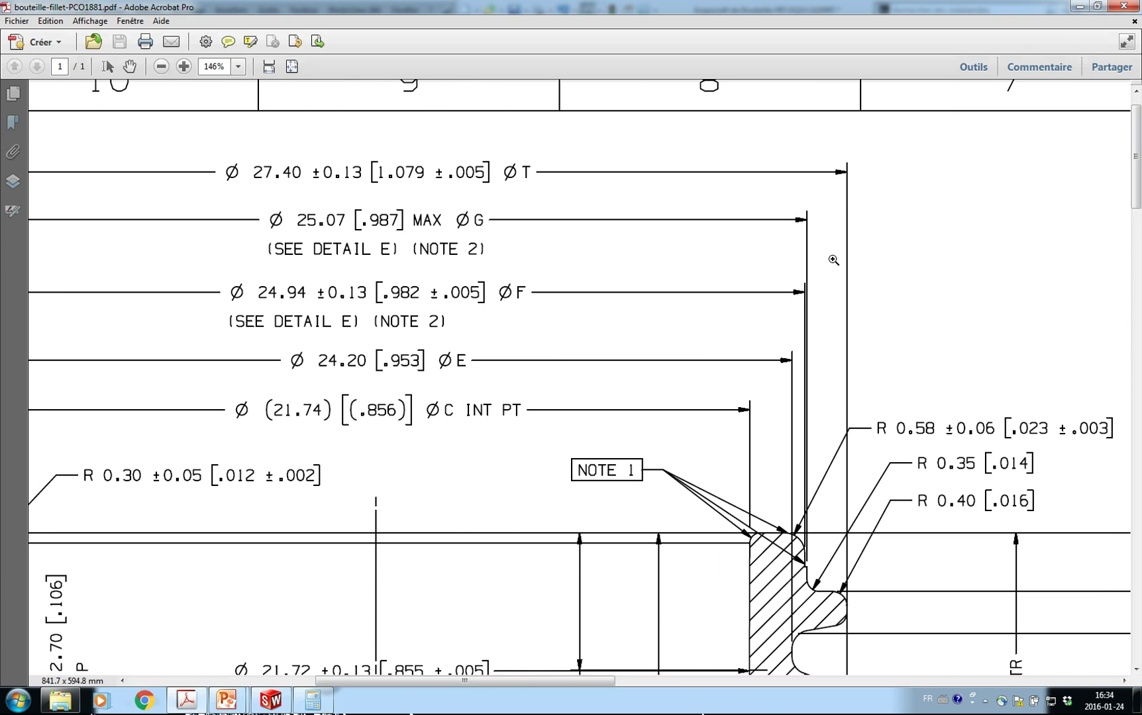
{"action": "left_click", "coordinate": [270, 700]}
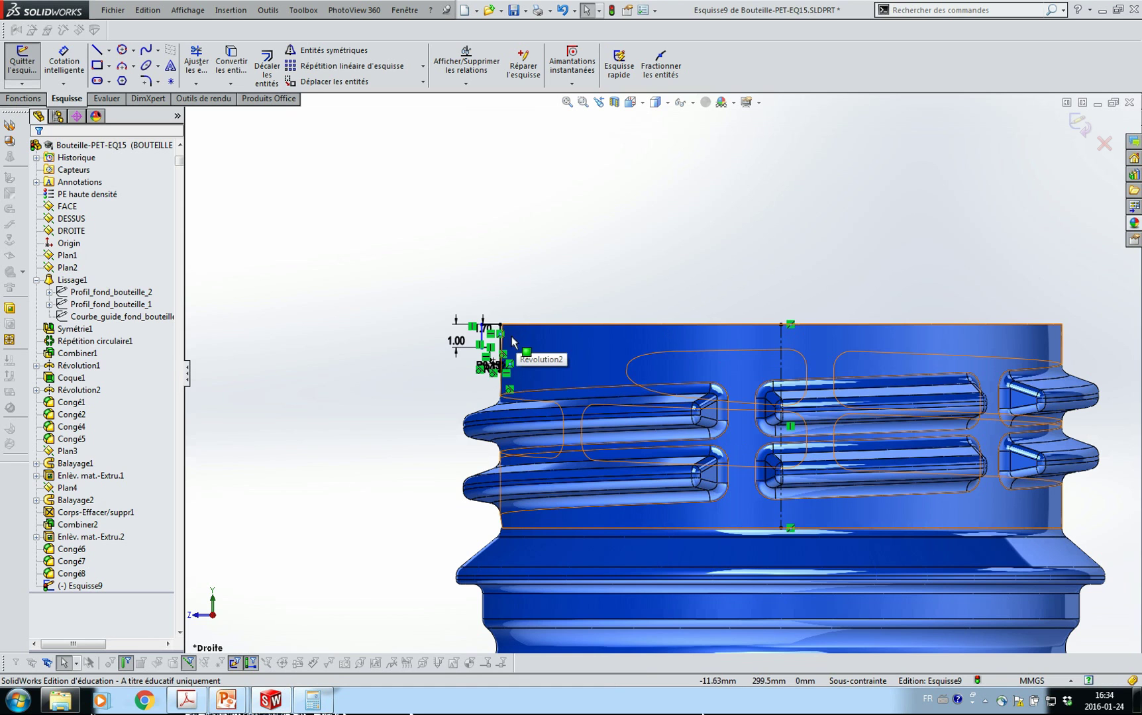
Move the profile's upper outer vertical line inward, closer to the neck wall than the line below it, about 12.4 mm from the axis.
{"action": "key", "text": "z"}
{"action": "left_click_drag", "start_coordinate": [434, 287], "coordinate": [817, 381]}
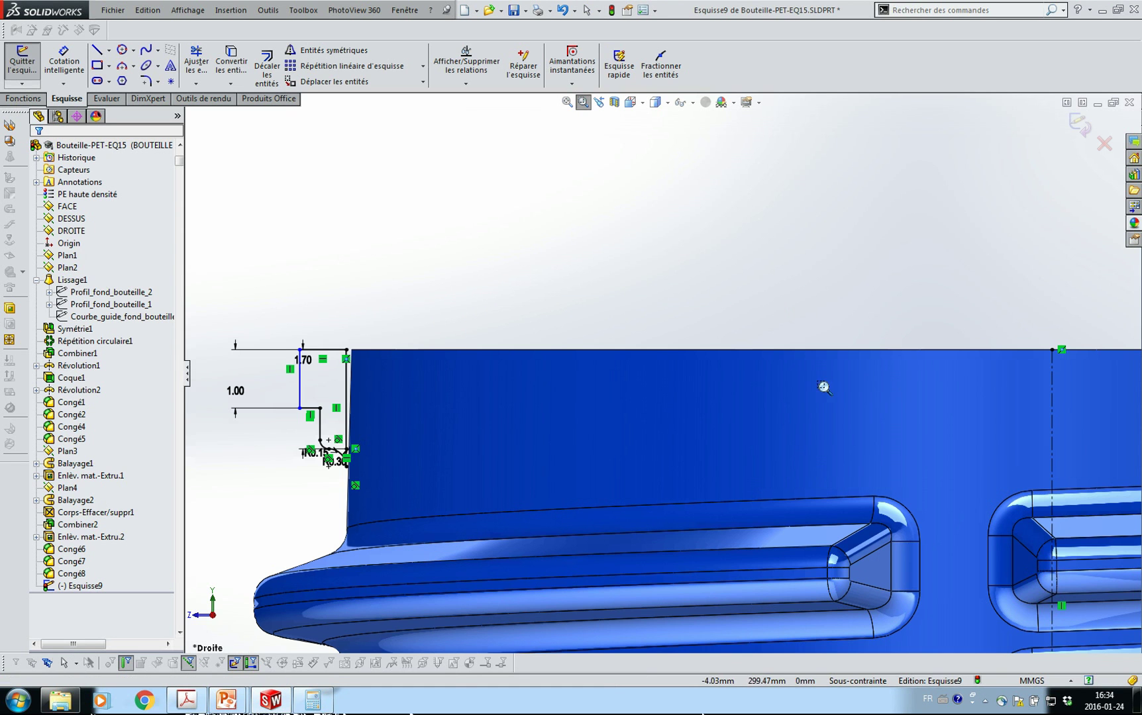
{"action": "key", "text": "s"}
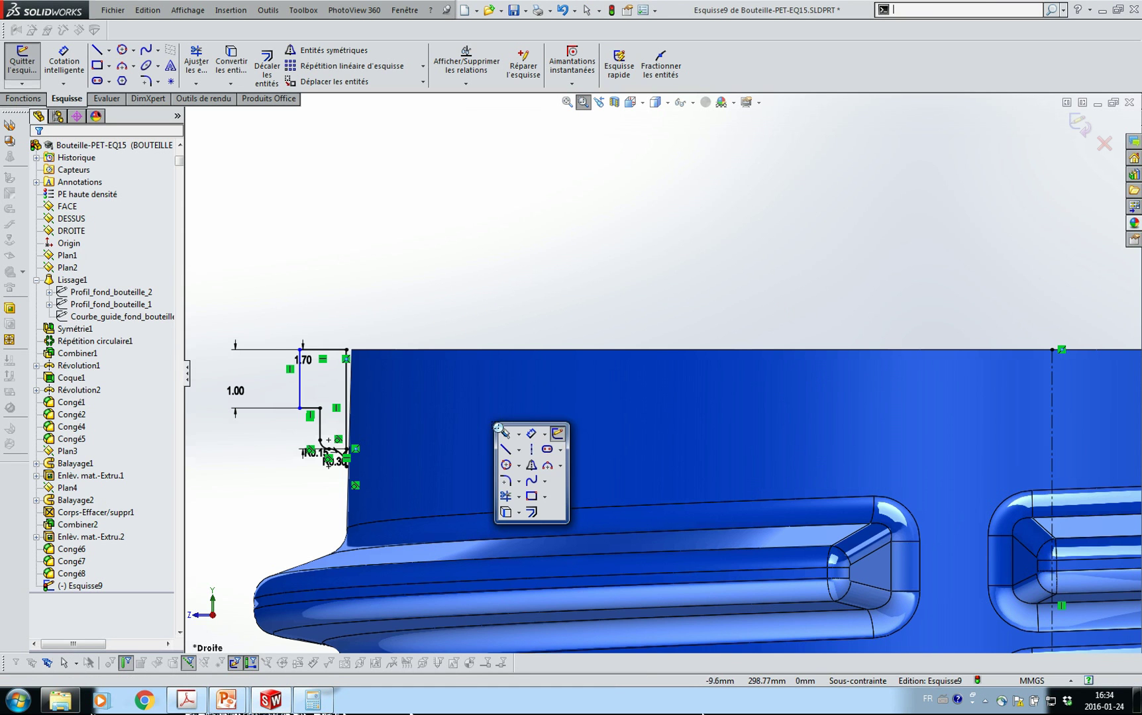
{"action": "left_click", "coordinate": [532, 440]}
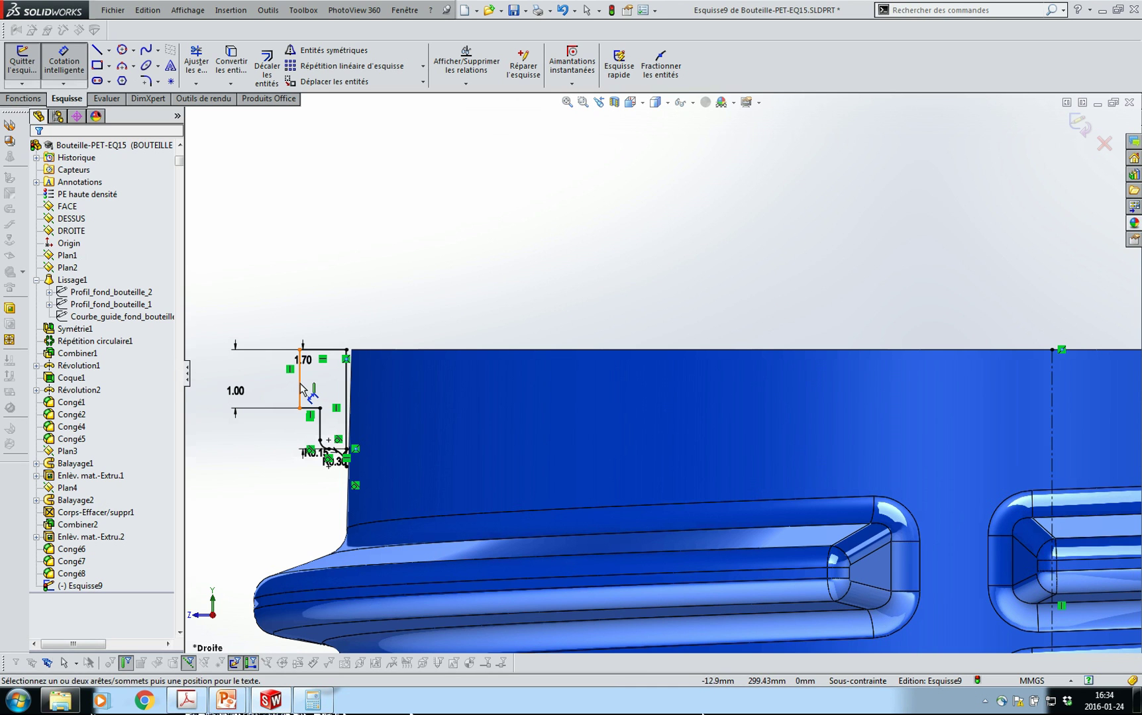
{"action": "key", "text": "Escape"}
{"action": "left_click", "coordinate": [327, 407]}
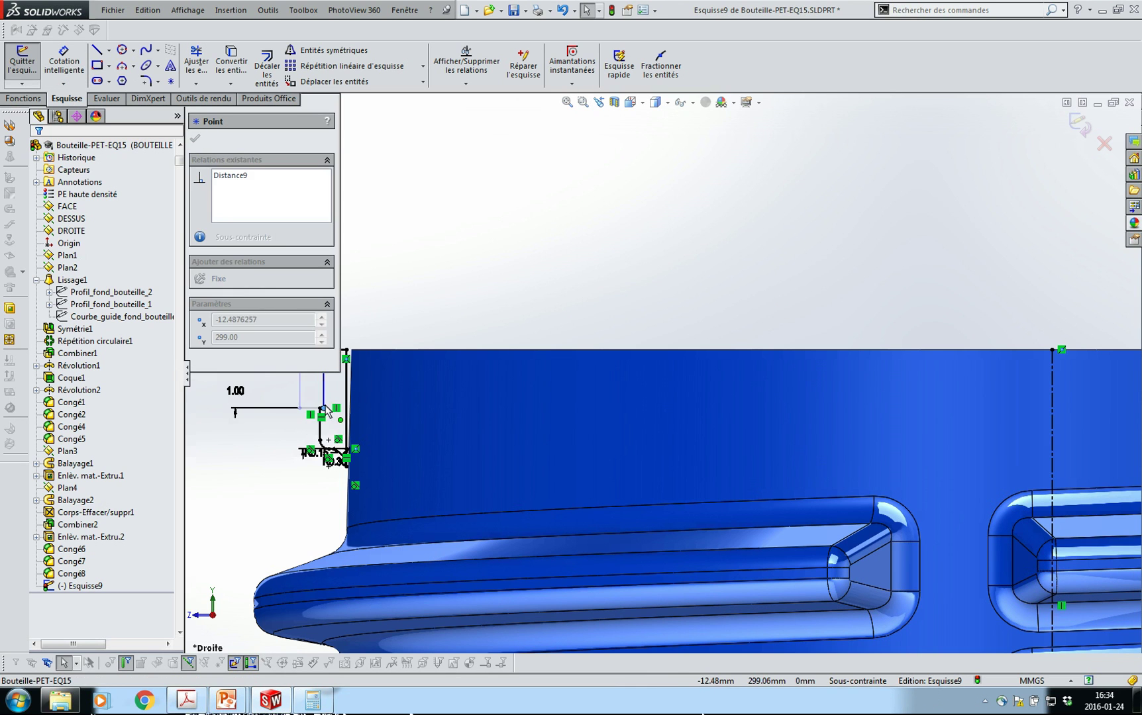
{"action": "left_click_drag", "start_coordinate": [329, 406], "coordinate": [330, 407]}
{"action": "left_click", "coordinate": [340, 397]}
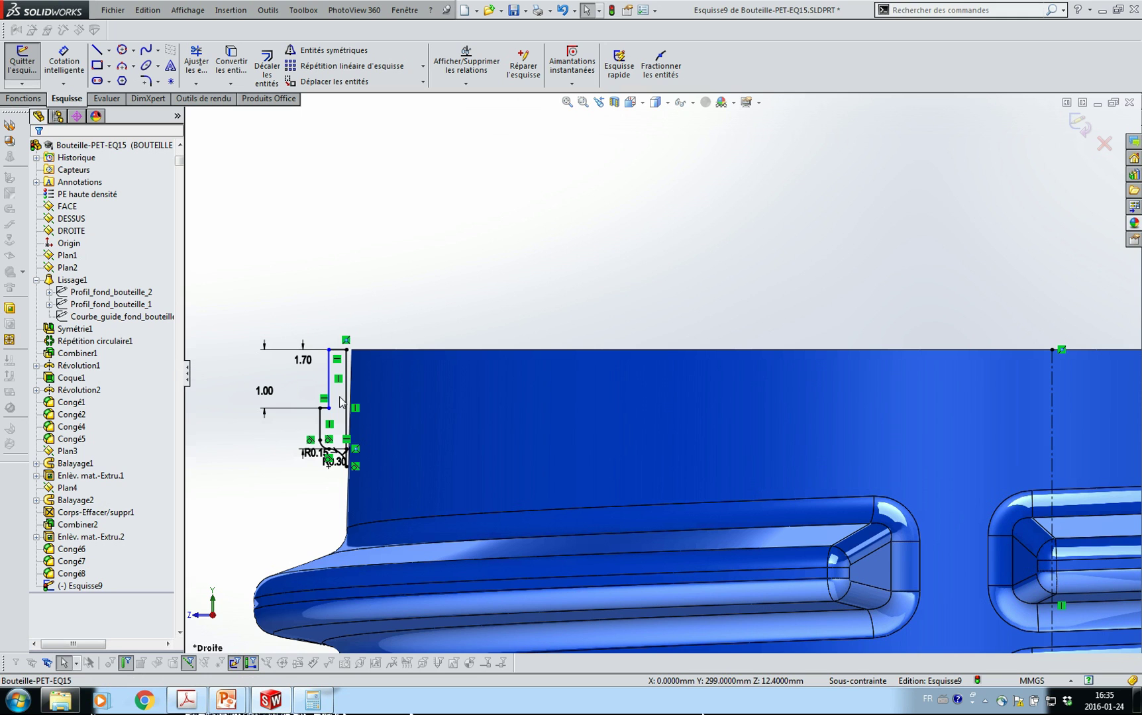
Dimension the profile's upper outer vertical line to the centerline as a diameter of 24.94 mm.
{"action": "key", "text": "s"}
{"action": "left_click", "coordinate": [376, 409]}
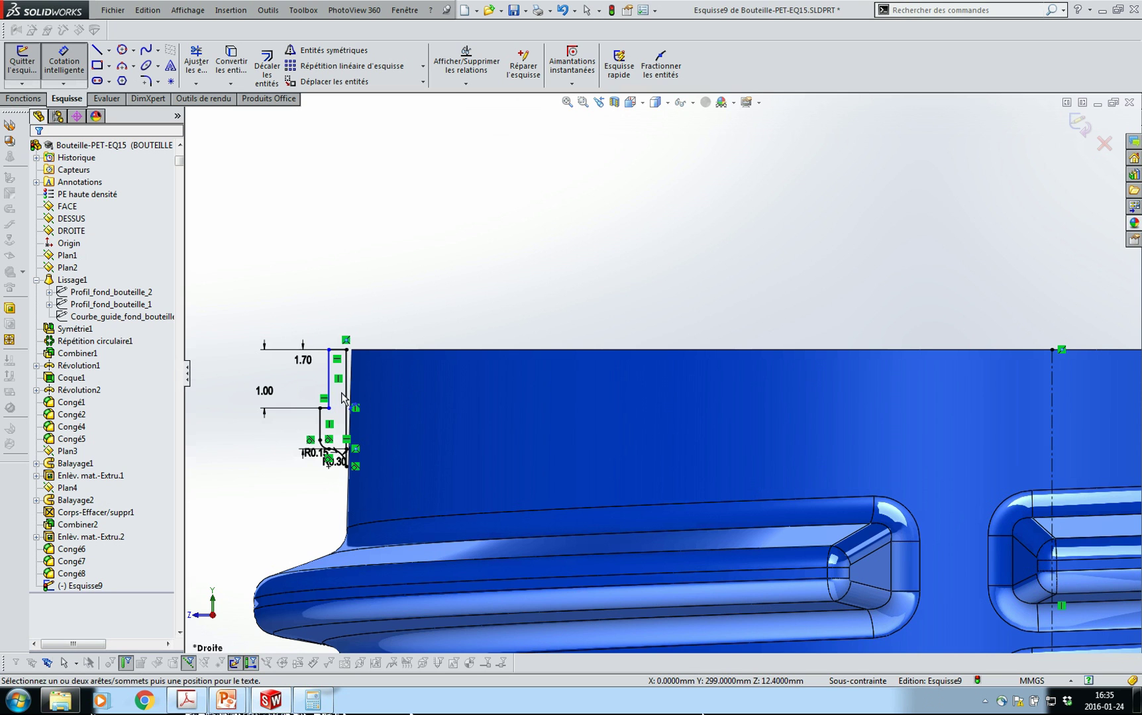
{"action": "left_click", "coordinate": [332, 388]}
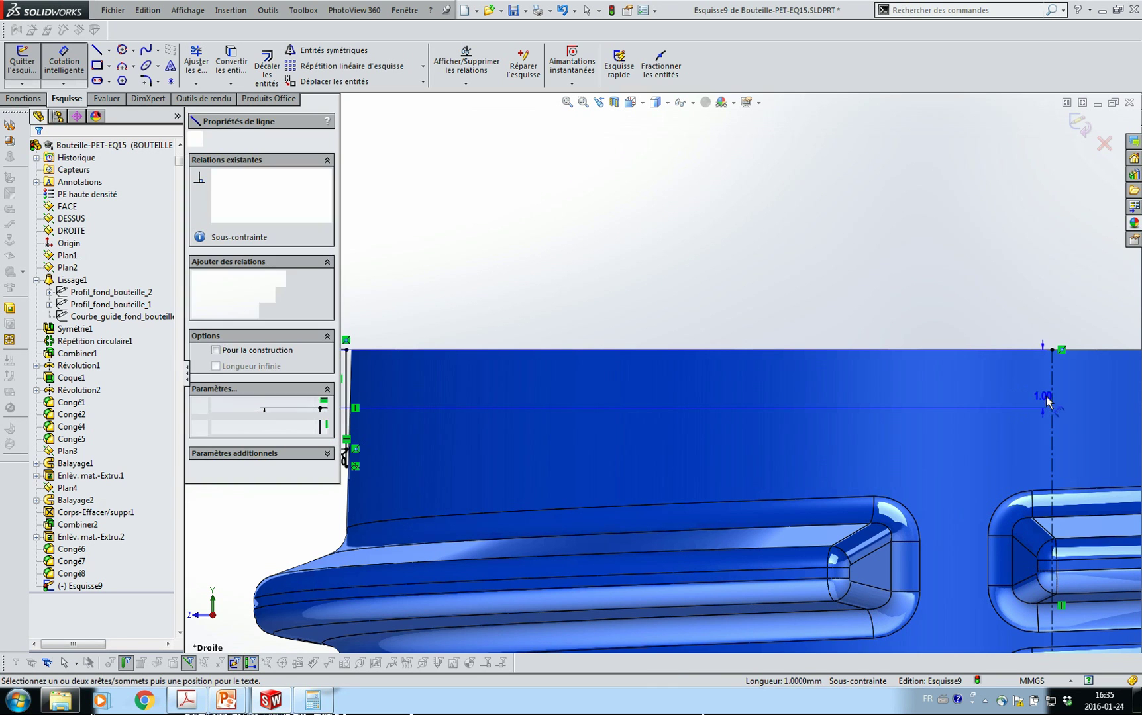
{"action": "left_click", "coordinate": [1052, 401]}
{"action": "left_click", "coordinate": [1056, 399]}
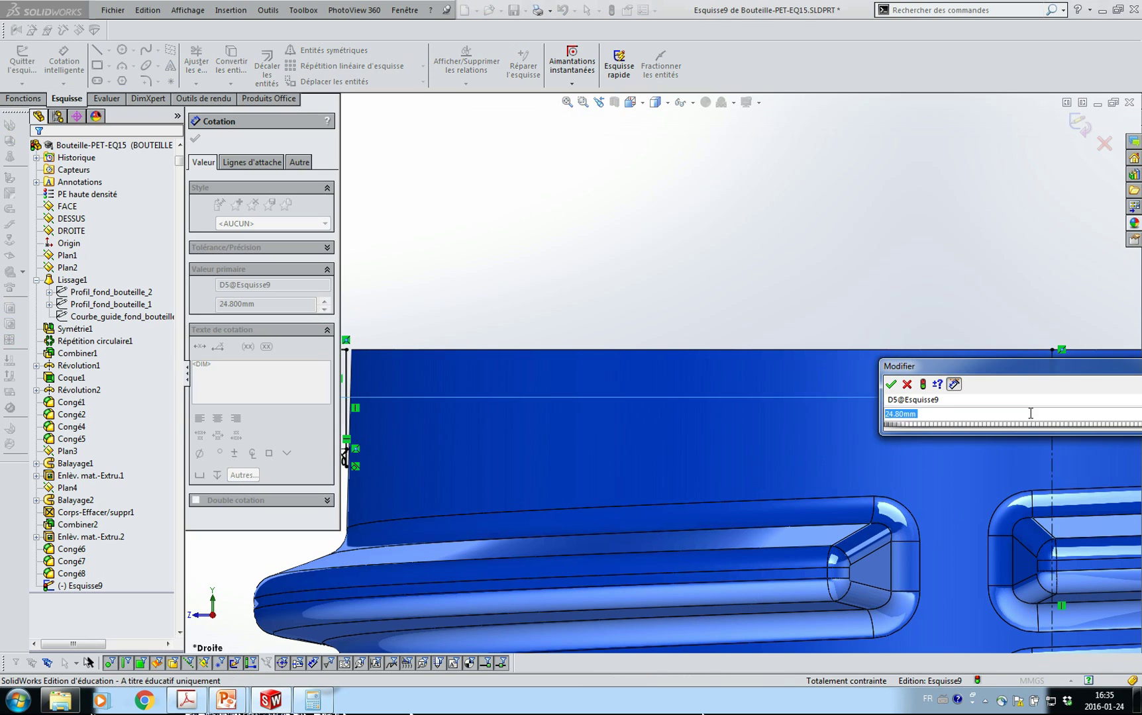
{"action": "type", "text": "24.94"}
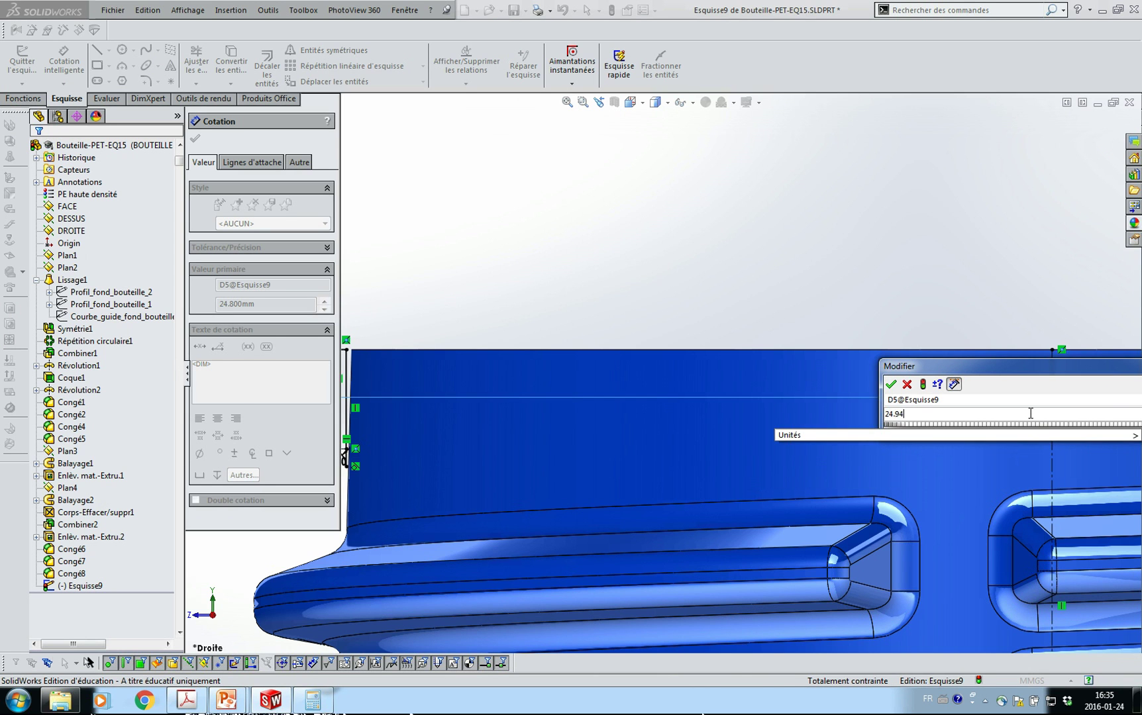
{"action": "key", "text": "Return"}
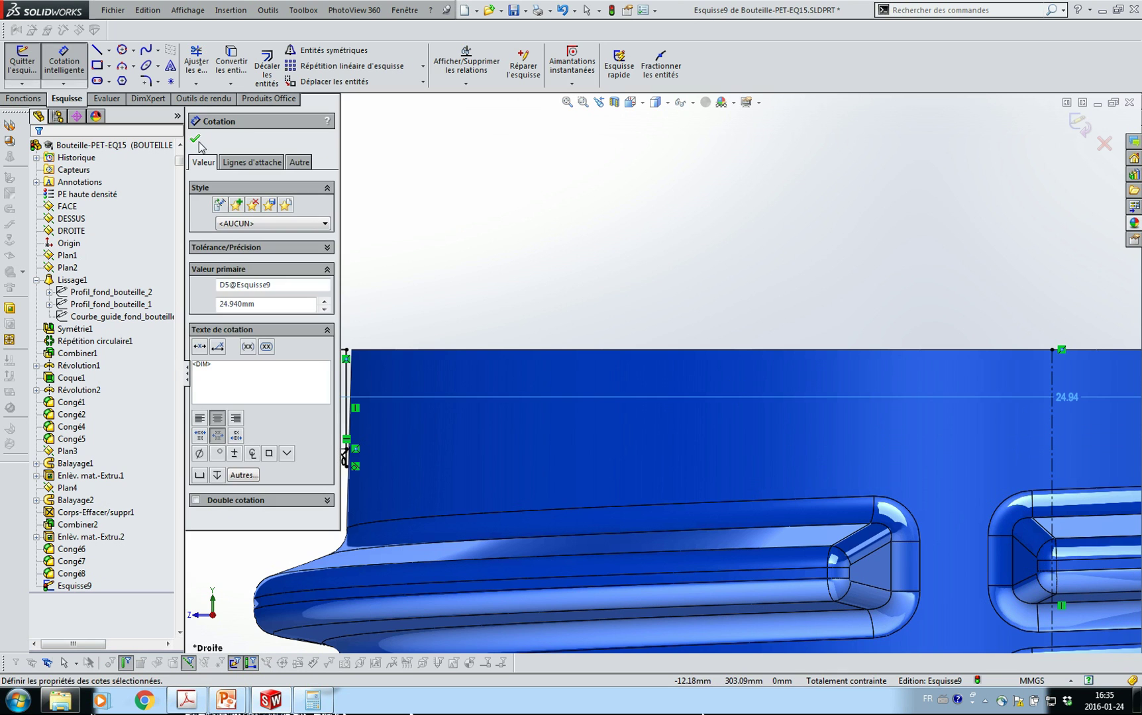
{"action": "left_click", "coordinate": [196, 140]}
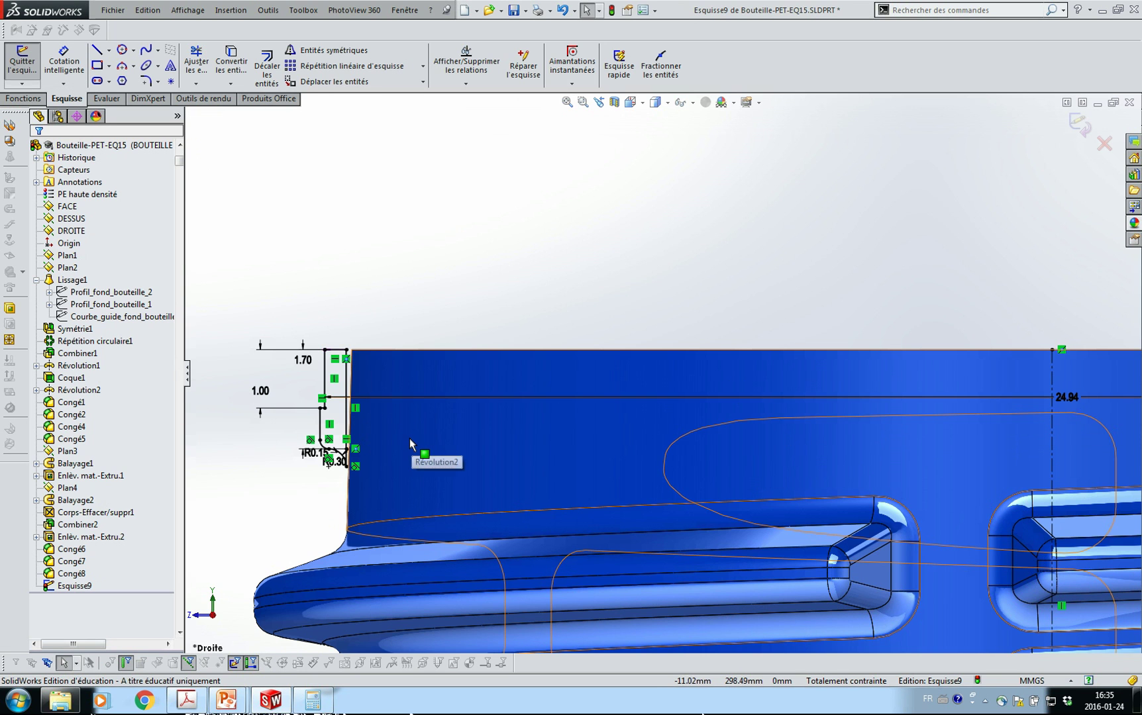
Delete the tangent relations at the point where the R0.15 and R0.30 arcs meet.
{"action": "scroll", "coordinate": [409, 439], "scroll_direction": "down", "scroll_amount": 5}
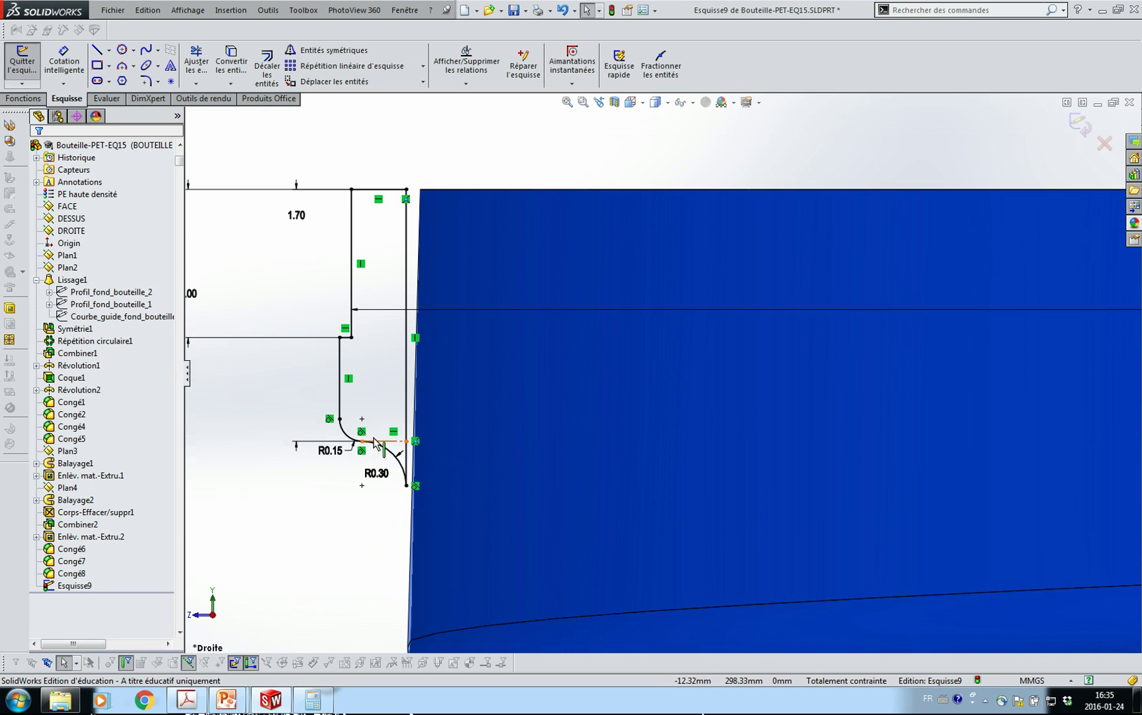
{"action": "scroll", "coordinate": [370, 424], "scroll_direction": "up", "scroll_amount": 1}
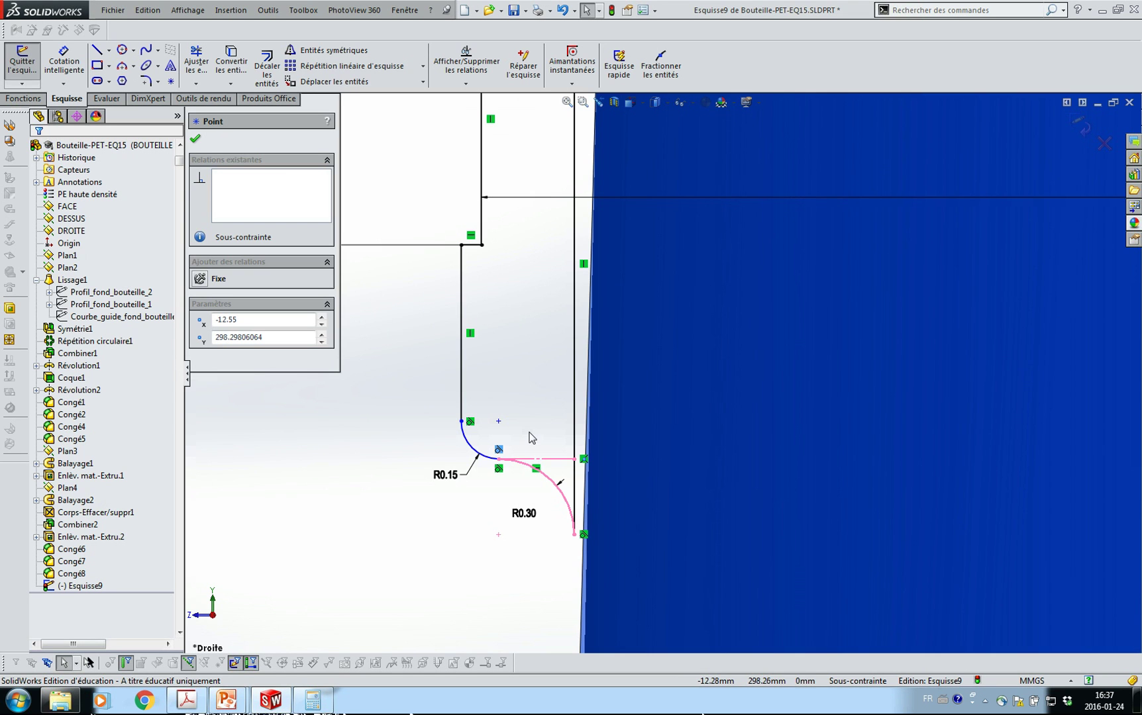
{"action": "key", "text": "Delete"}
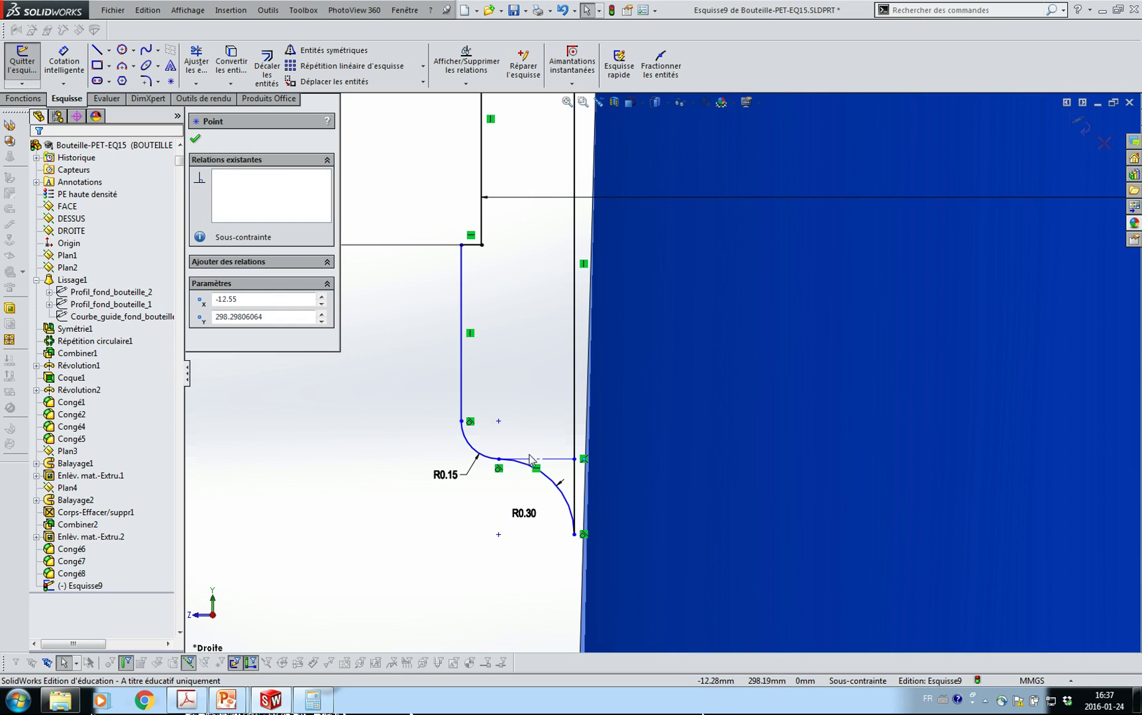
{"action": "left_click", "coordinate": [500, 471]}
{"action": "key", "text": "Delete"}
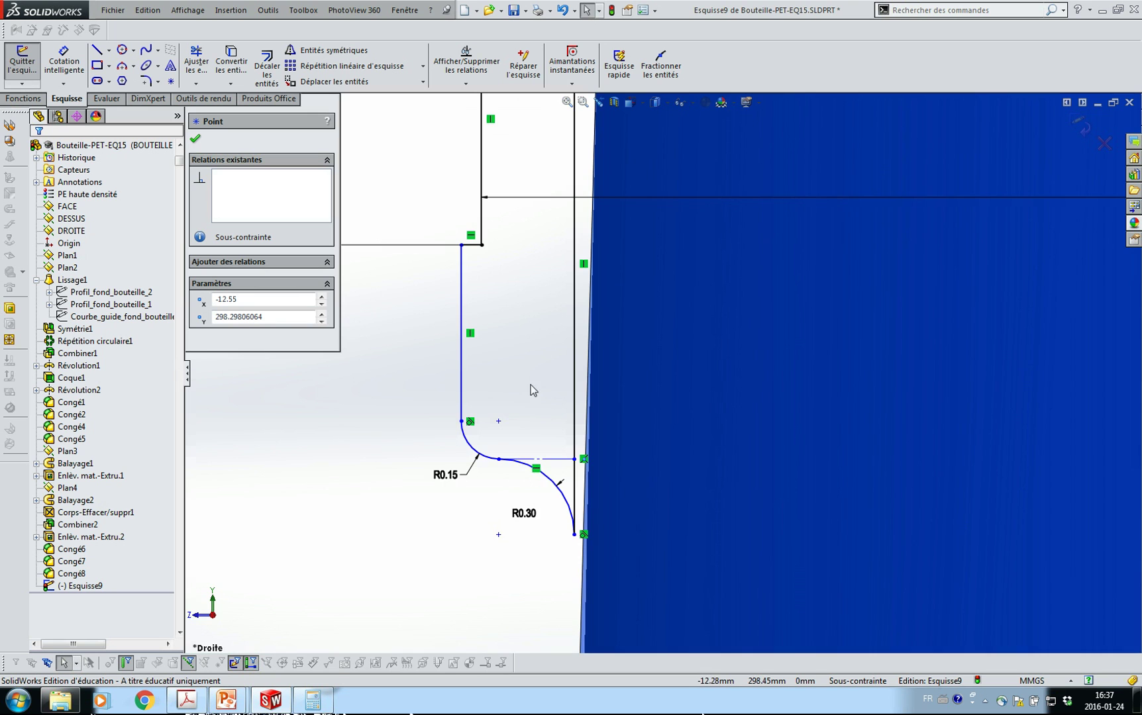
Dimension the profile's lower outer vertical line to the centerline as a diameter of 25.07 mm.
{"action": "scroll", "coordinate": [570, 384], "scroll_direction": "up", "scroll_amount": 4}
{"action": "key", "text": "s"}
{"action": "left_click", "coordinate": [610, 395]}
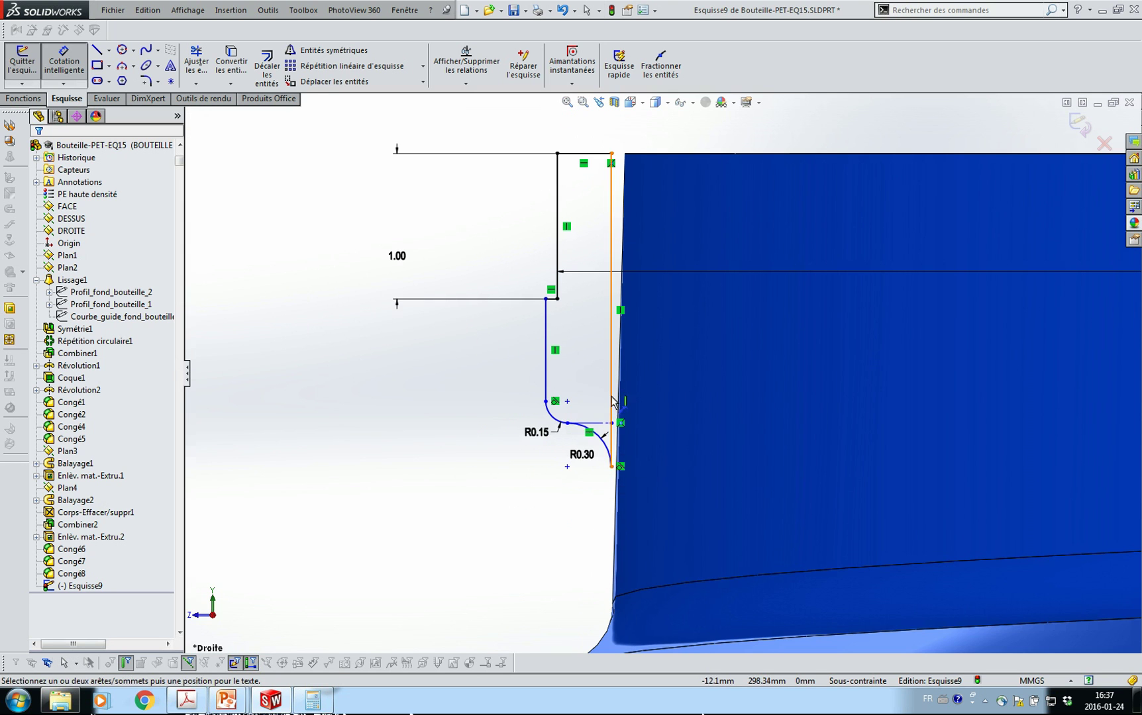
{"action": "left_click", "coordinate": [546, 348]}
{"action": "scroll", "coordinate": [1106, 392], "scroll_direction": "up", "scroll_amount": 5}
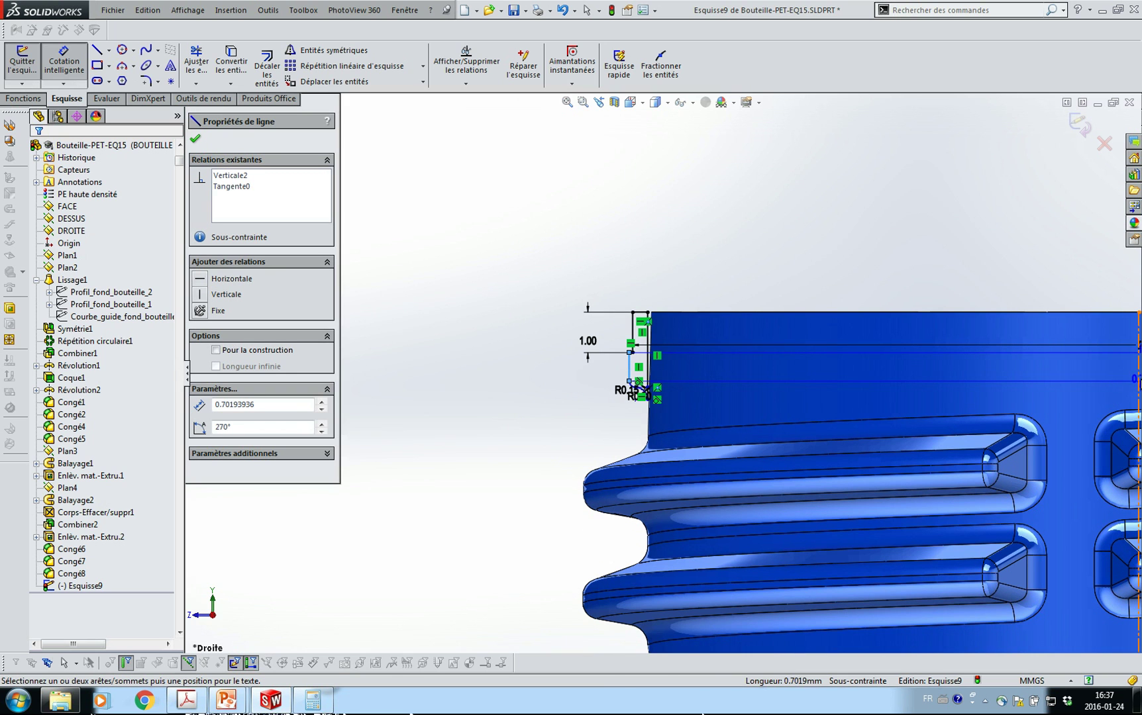
{"action": "left_click", "coordinate": [1135, 384]}
{"action": "middle_click_drag", "start_coordinate": [1139, 383], "coordinate": [992, 376], "text": "ctrl"}
{"action": "left_click", "coordinate": [1025, 376]}
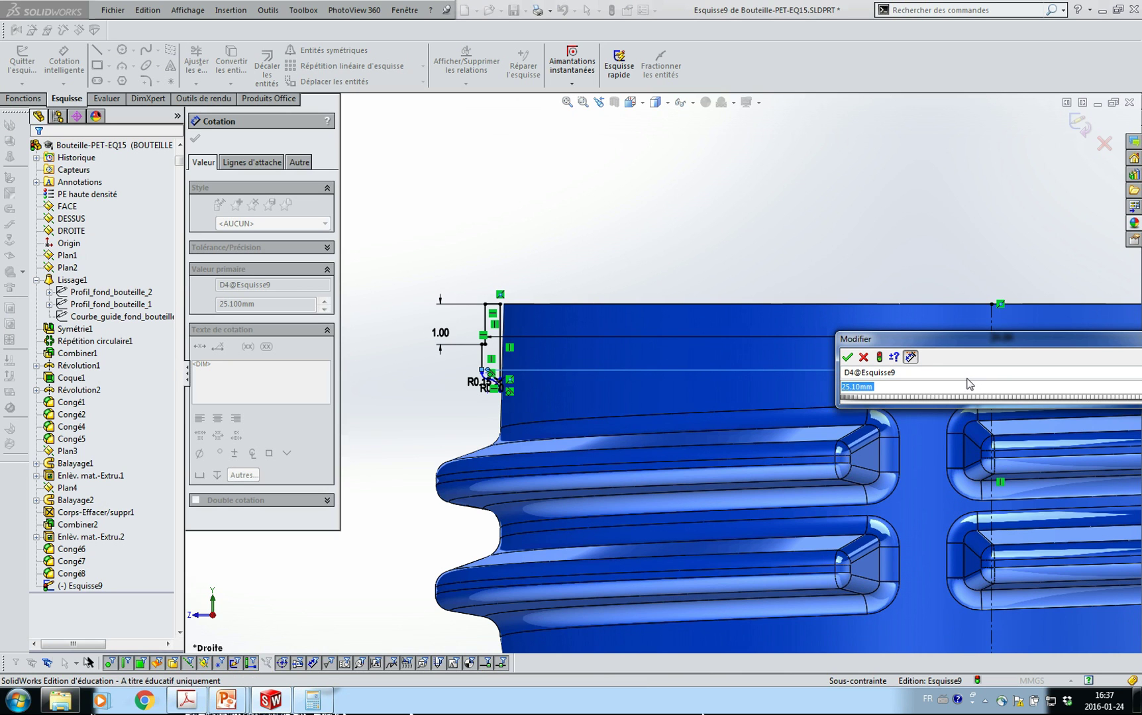
{"action": "type", "text": "25"}
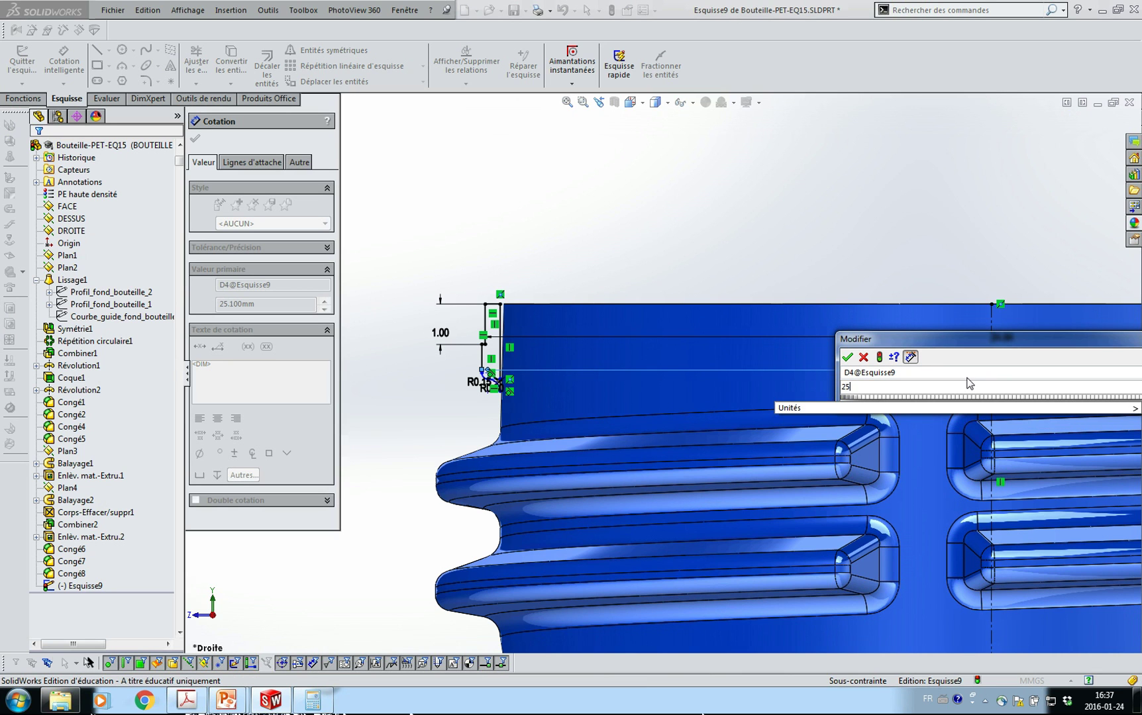
{"action": "type", "text": ".07"}
{"action": "key", "text": "Return"}
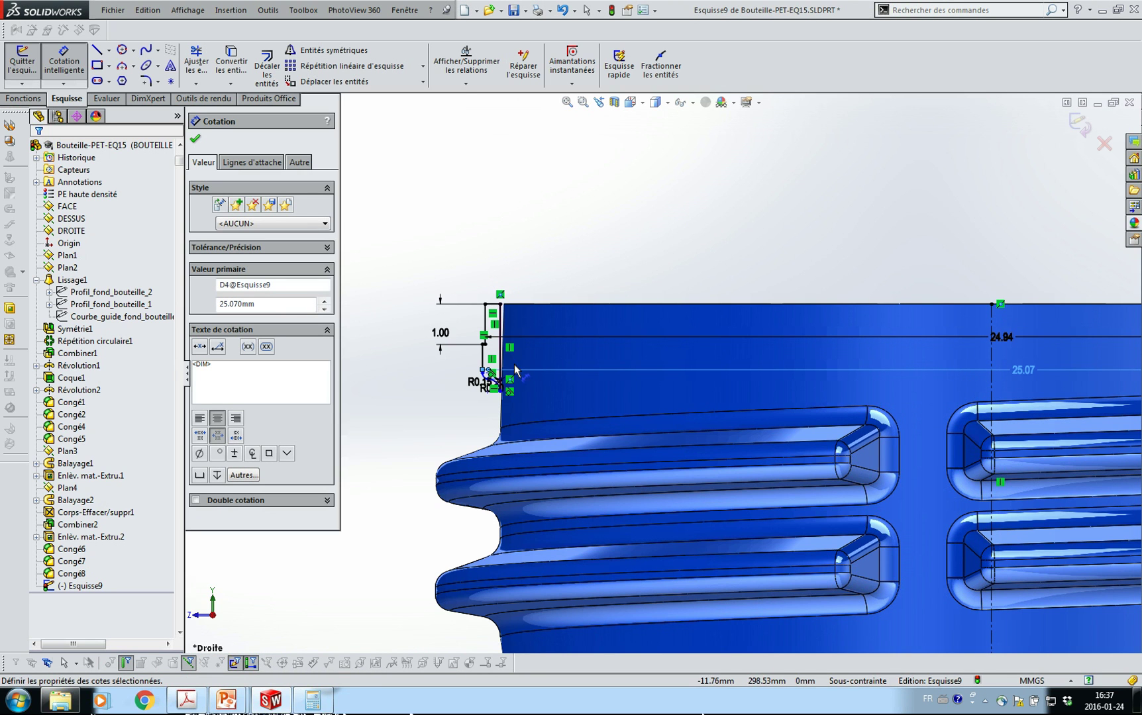
{"action": "right_click_drag", "start_coordinate": [514, 364], "coordinate": [478, 364]}
{"action": "left_click_drag", "start_coordinate": [442, 307], "coordinate": [555, 411]}
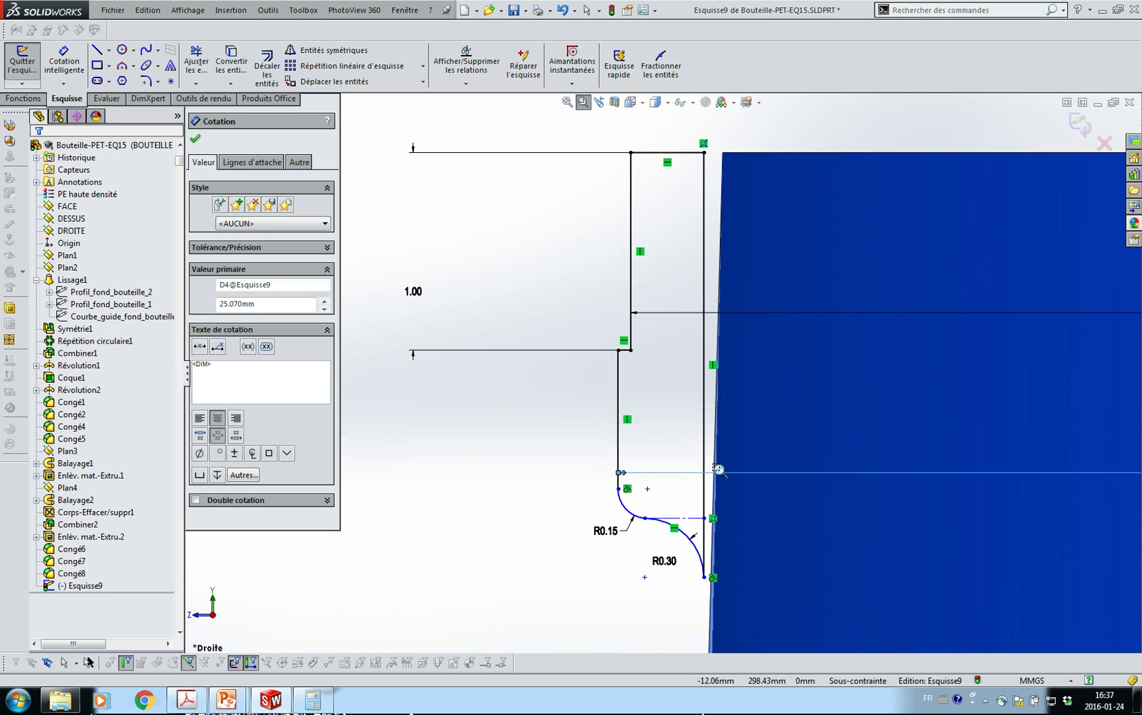
{"action": "key", "text": "Escape"}
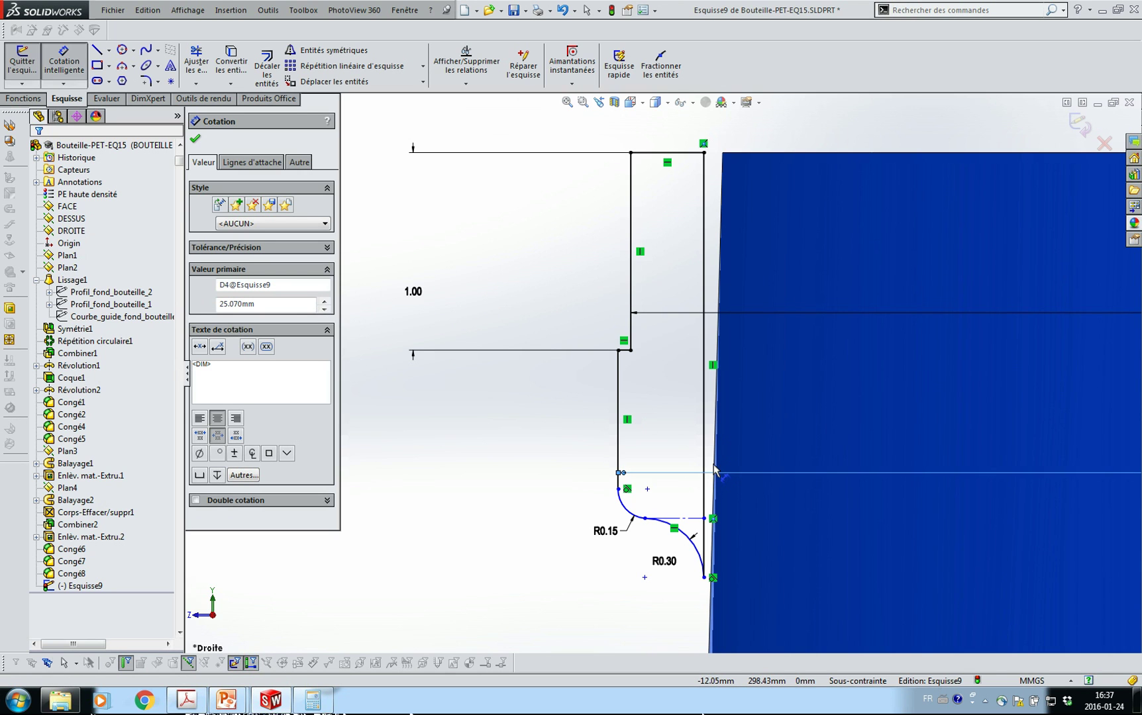
{"action": "key", "text": "Escape"}
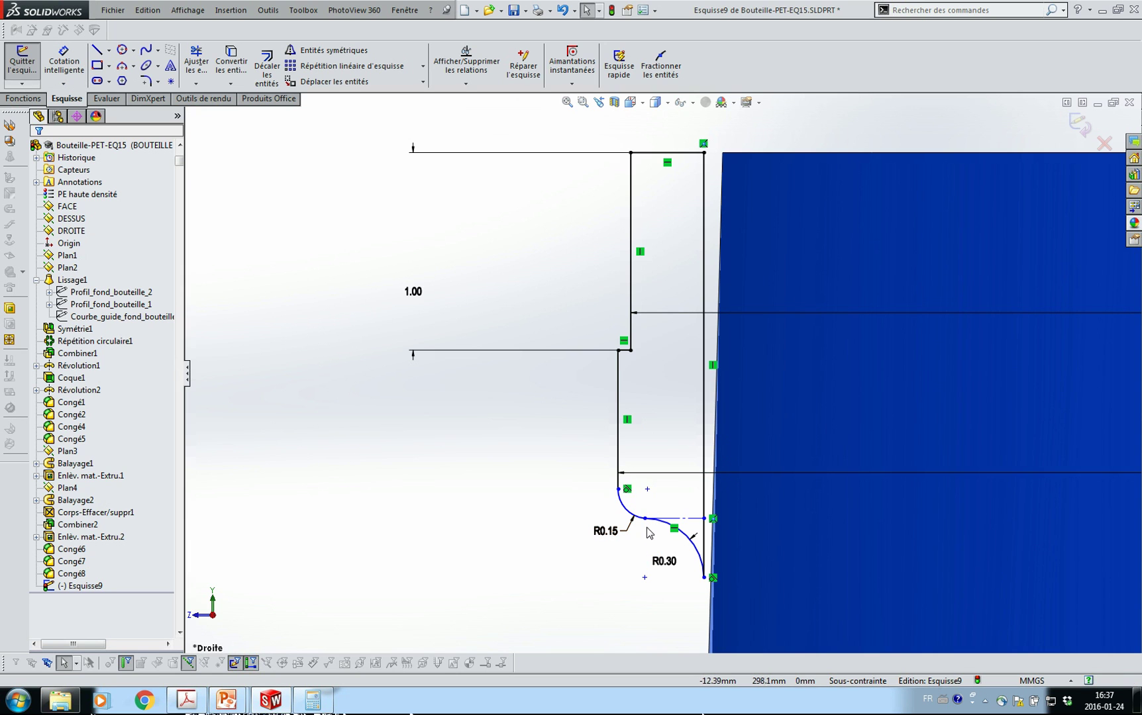
Move the junction of the R0.15 and R0.30 arcs slightly upward and make the two arcs tangent to each other.
{"action": "left_click_drag", "start_coordinate": [645, 520], "coordinate": [645, 505]}
{"action": "left_click", "coordinate": [638, 502]}
{"action": "left_click", "coordinate": [665, 510], "text": "ctrl"}
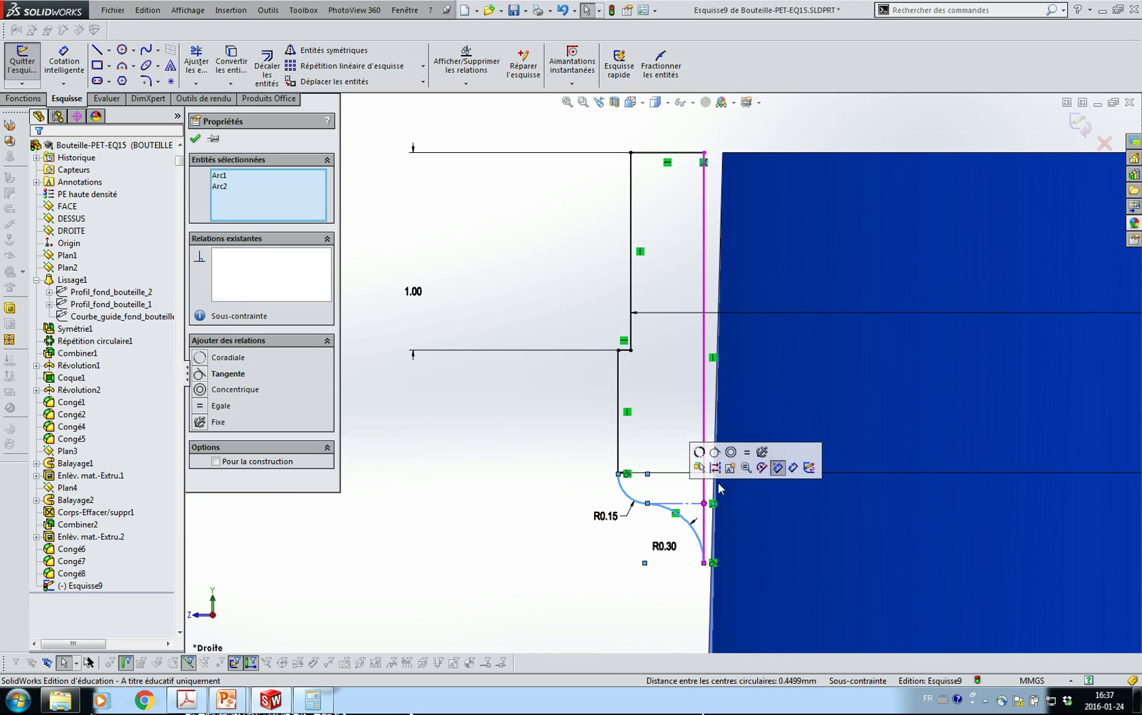
{"action": "left_click", "coordinate": [716, 454]}
{"action": "left_click", "coordinate": [514, 468]}
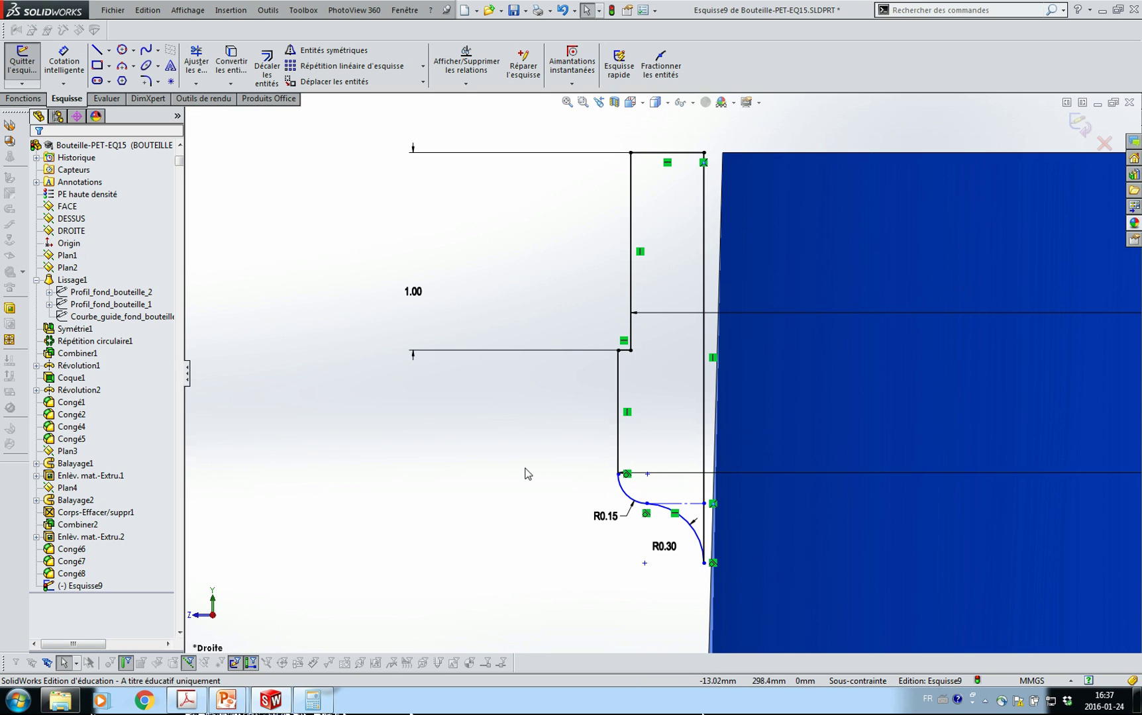
Dimension the vertical distance from the profile's top edge to the junction of the two arcs as 1.7 mm.
{"action": "left_click_drag", "start_coordinate": [649, 508], "coordinate": [669, 500]}
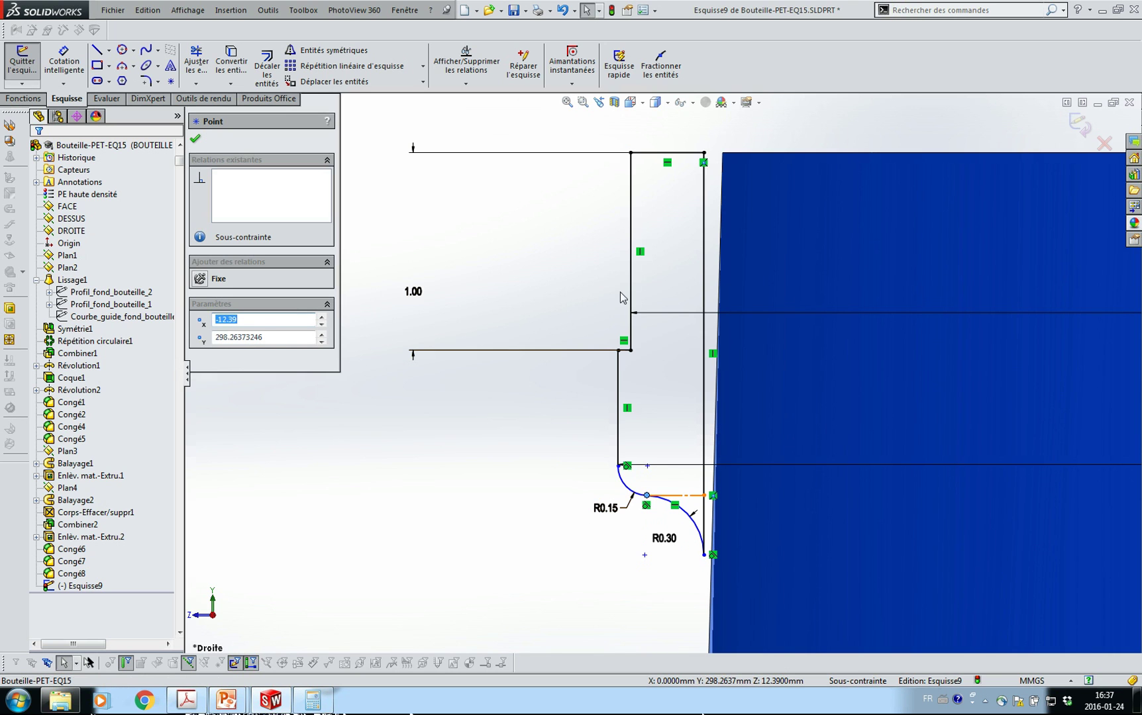
{"action": "left_click", "coordinate": [652, 159]}
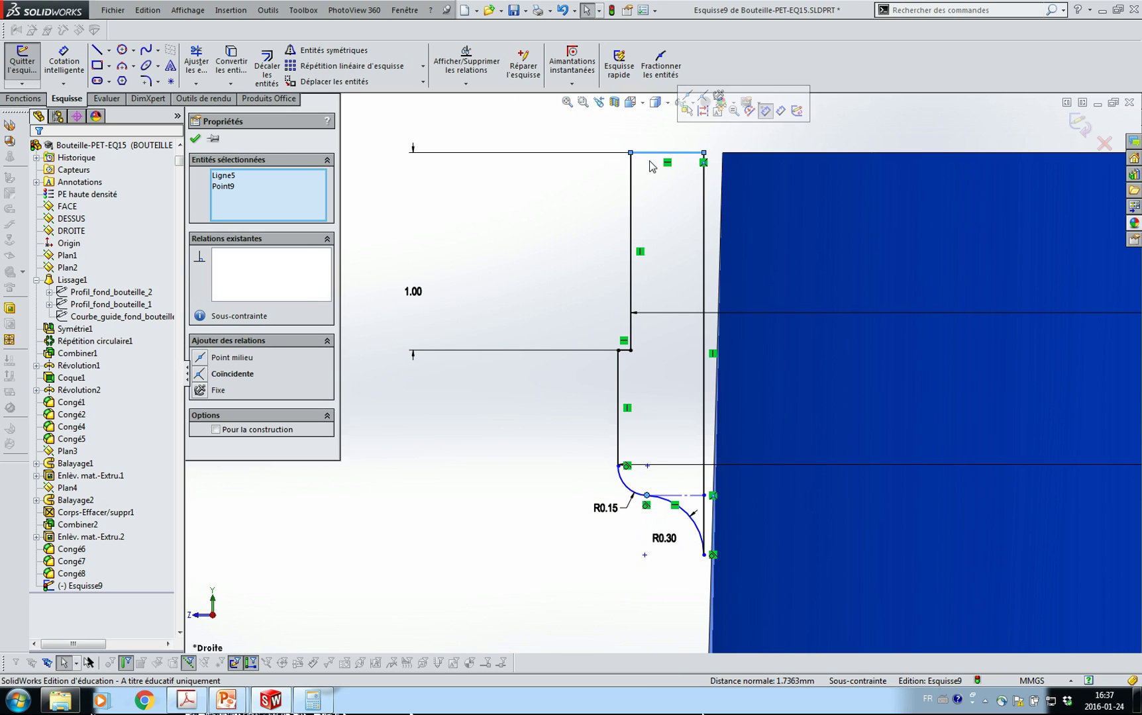
{"action": "left_click", "coordinate": [316, 389]}
{"action": "key", "text": "s"}
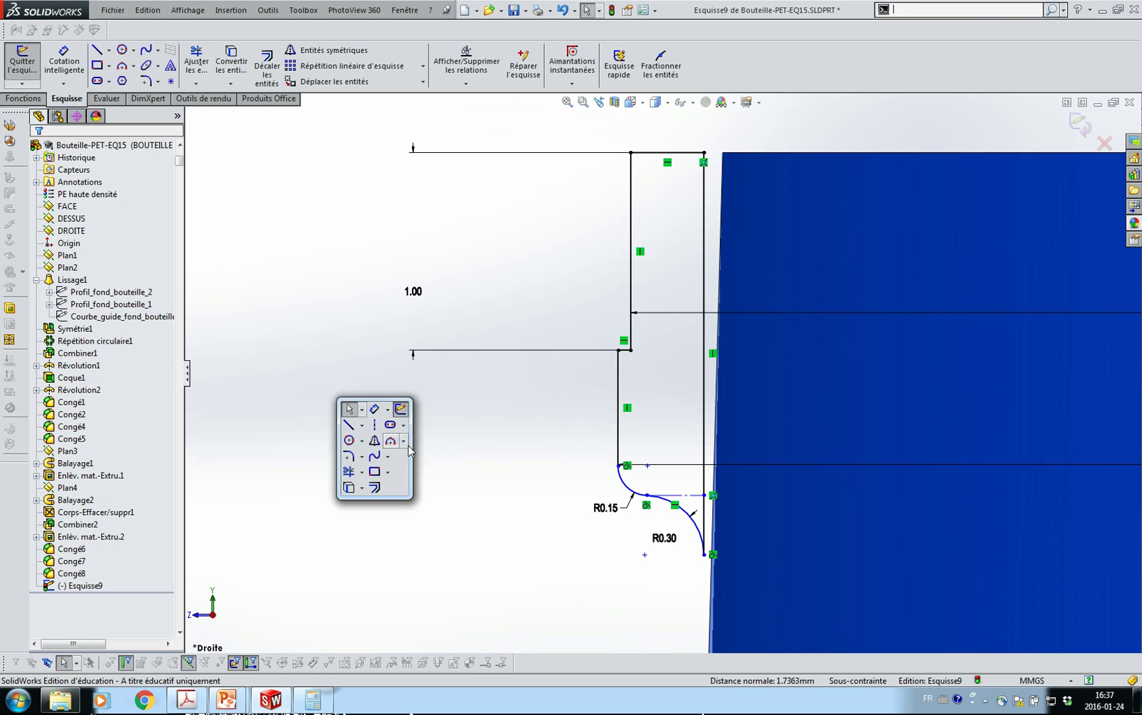
{"action": "left_click", "coordinate": [378, 409]}
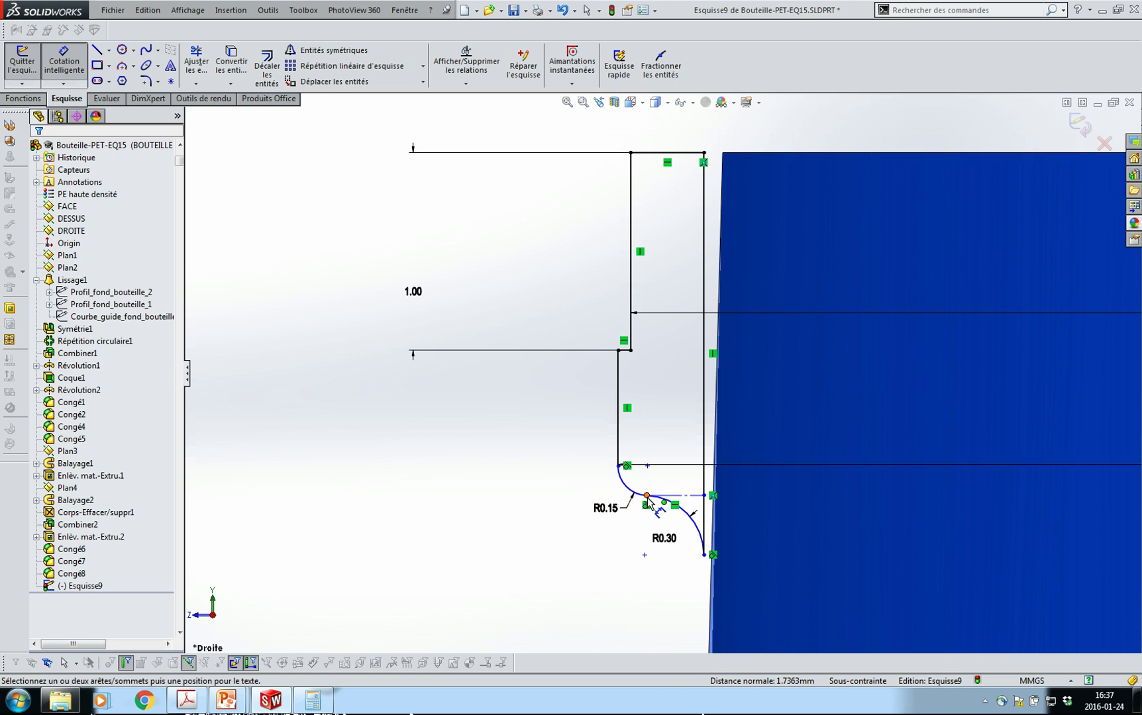
{"action": "left_click", "coordinate": [647, 497]}
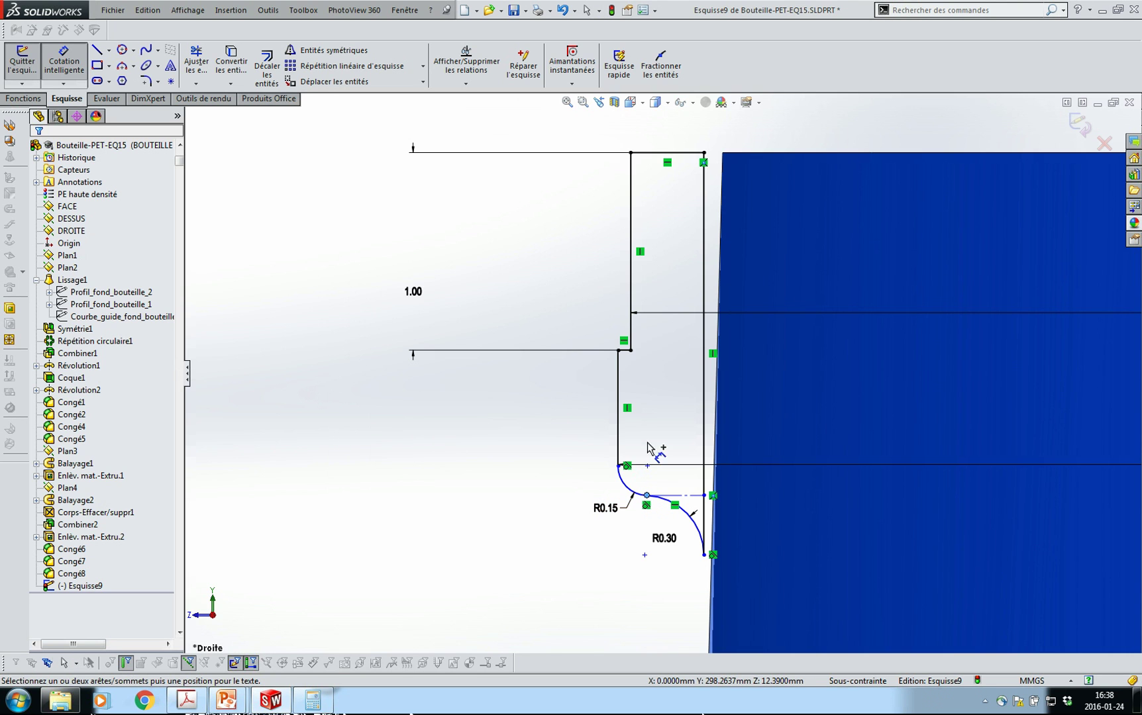
{"action": "left_click", "coordinate": [653, 159]}
{"action": "left_click", "coordinate": [482, 263]}
{"action": "type", "text": "1.7"}
{"action": "key", "text": "Return"}
{"action": "key", "text": "Escape"}
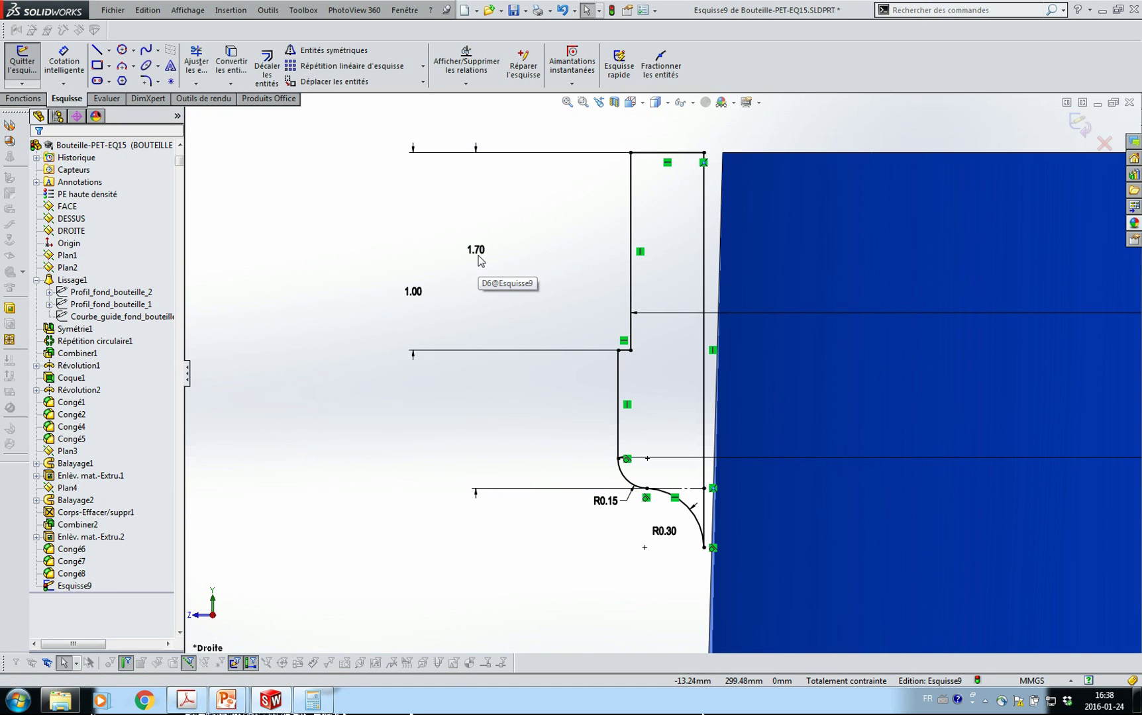
Revolve the lip profile 360 degrees around the vertical centerline and merge the result with the bottle.
{"action": "scroll", "coordinate": [600, 407], "scroll_direction": "up", "scroll_amount": 2}
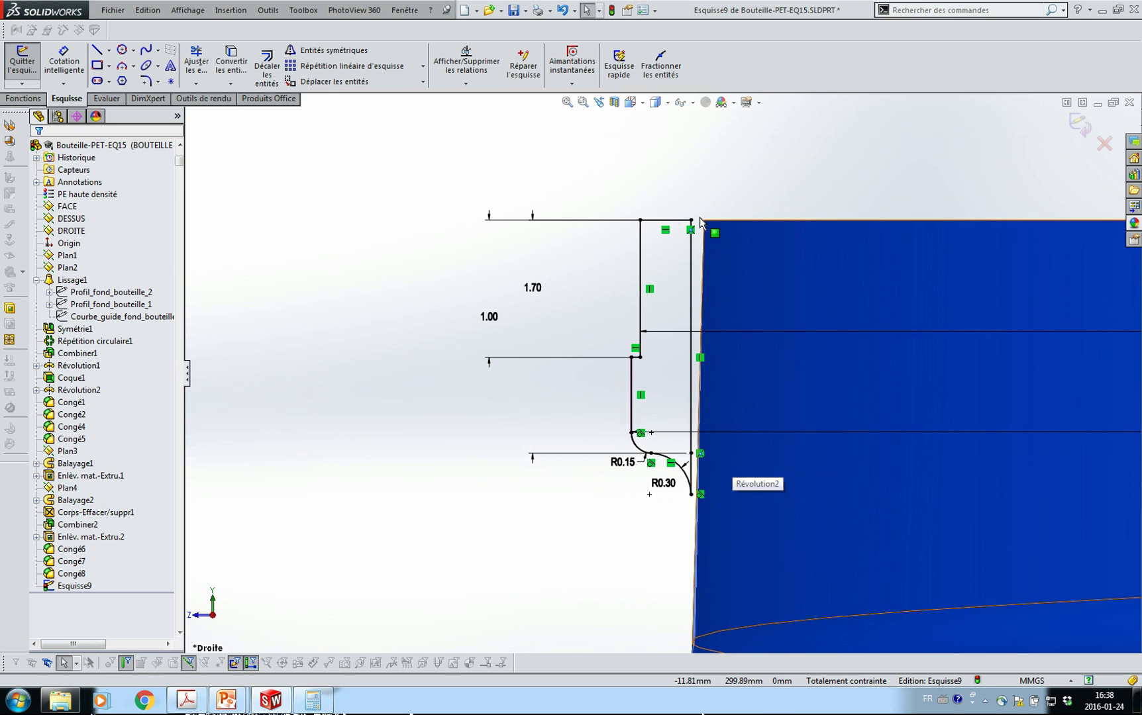
{"action": "left_click", "coordinate": [24, 98]}
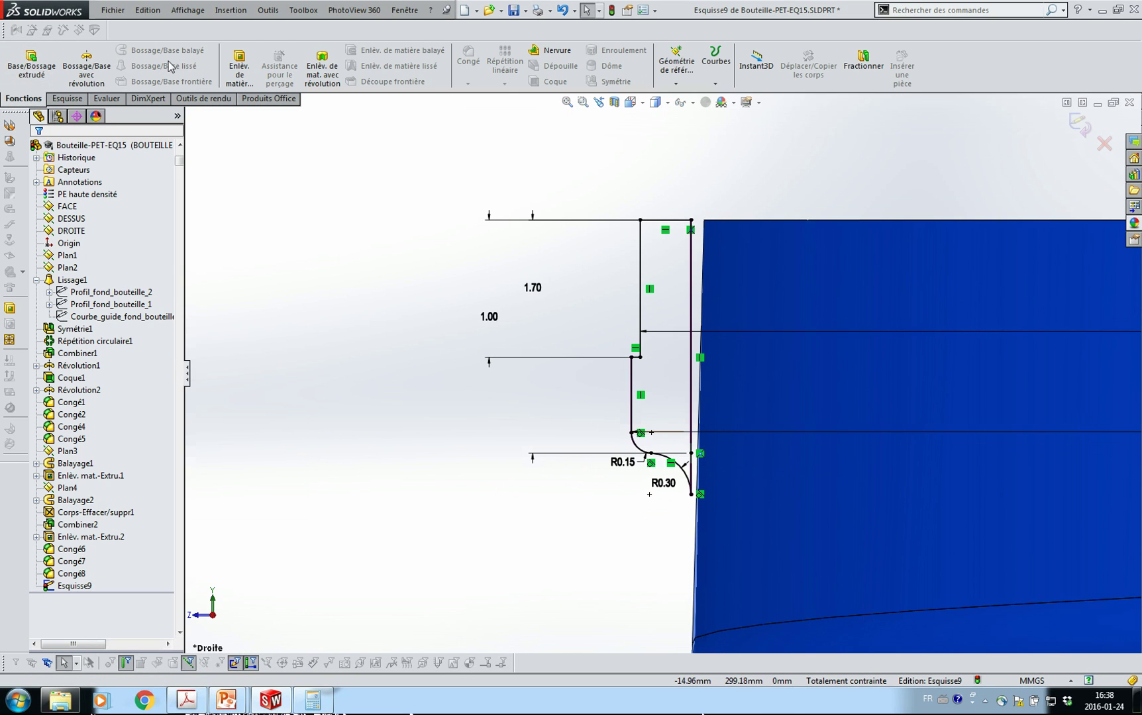
{"action": "left_click", "coordinate": [108, 71]}
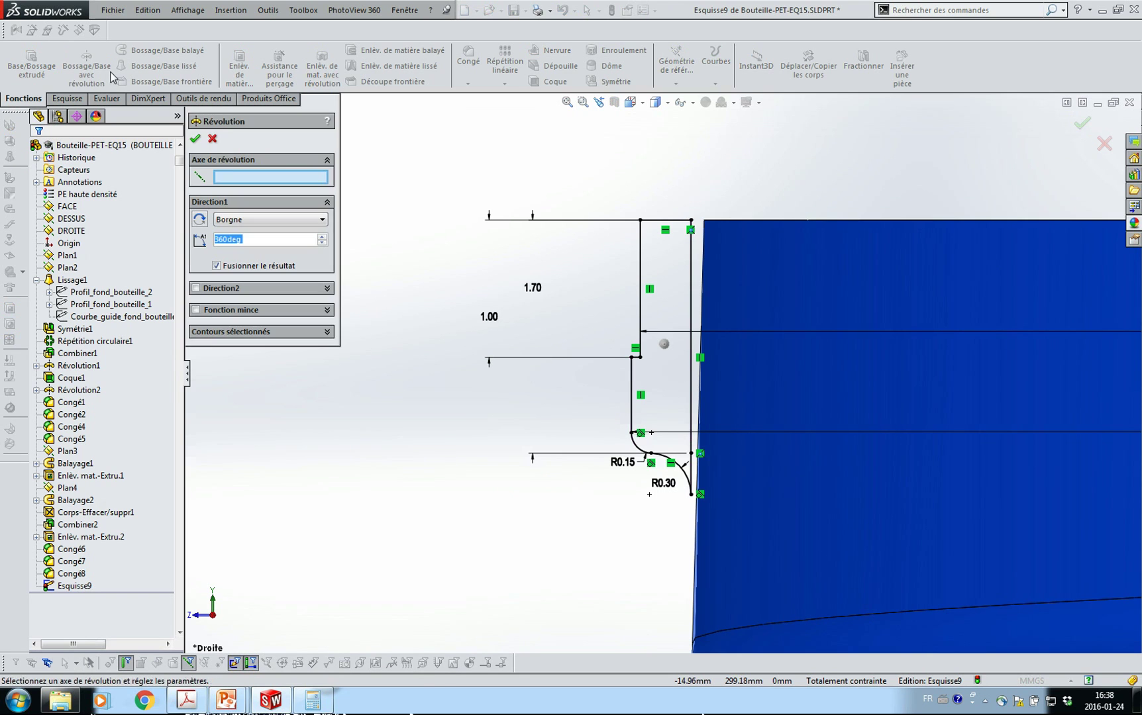
{"action": "scroll", "coordinate": [890, 405], "scroll_direction": "up", "scroll_amount": 6}
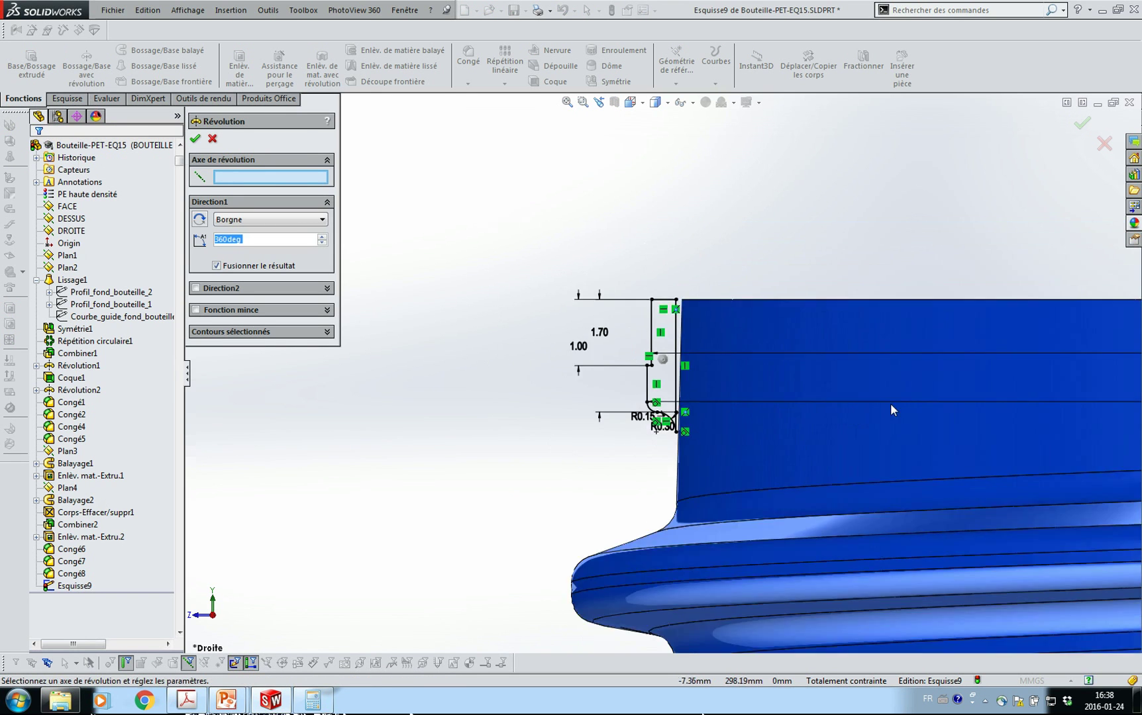
{"action": "left_click", "coordinate": [989, 402]}
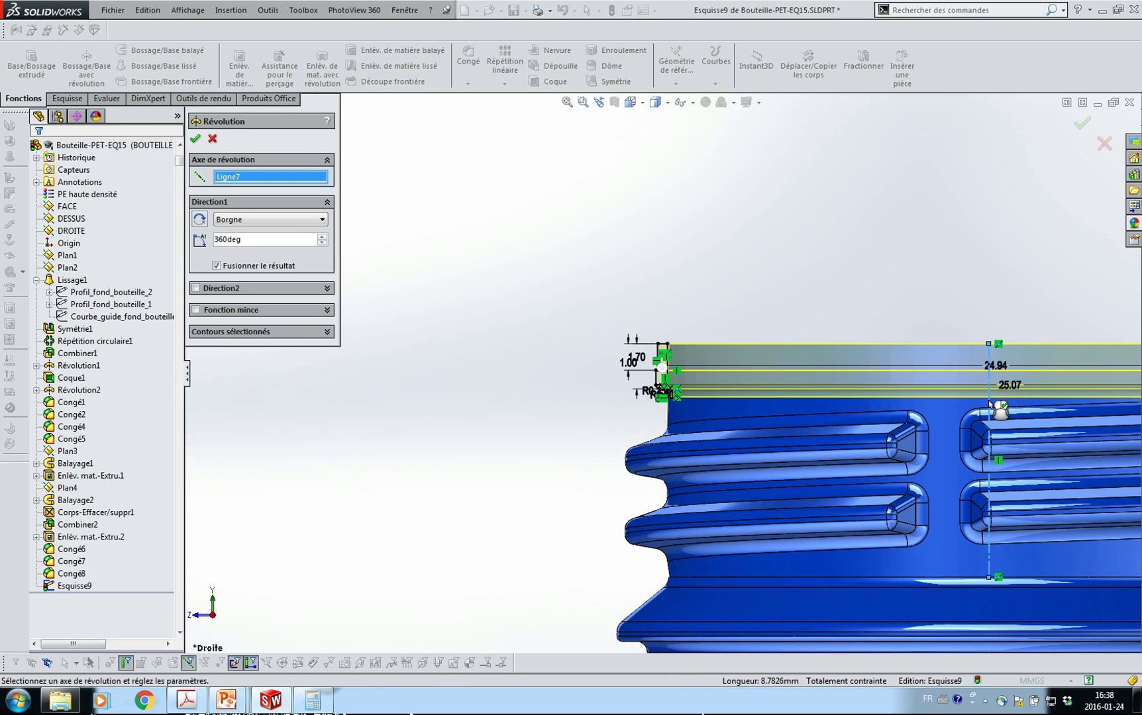
{"action": "left_click", "coordinate": [198, 139]}
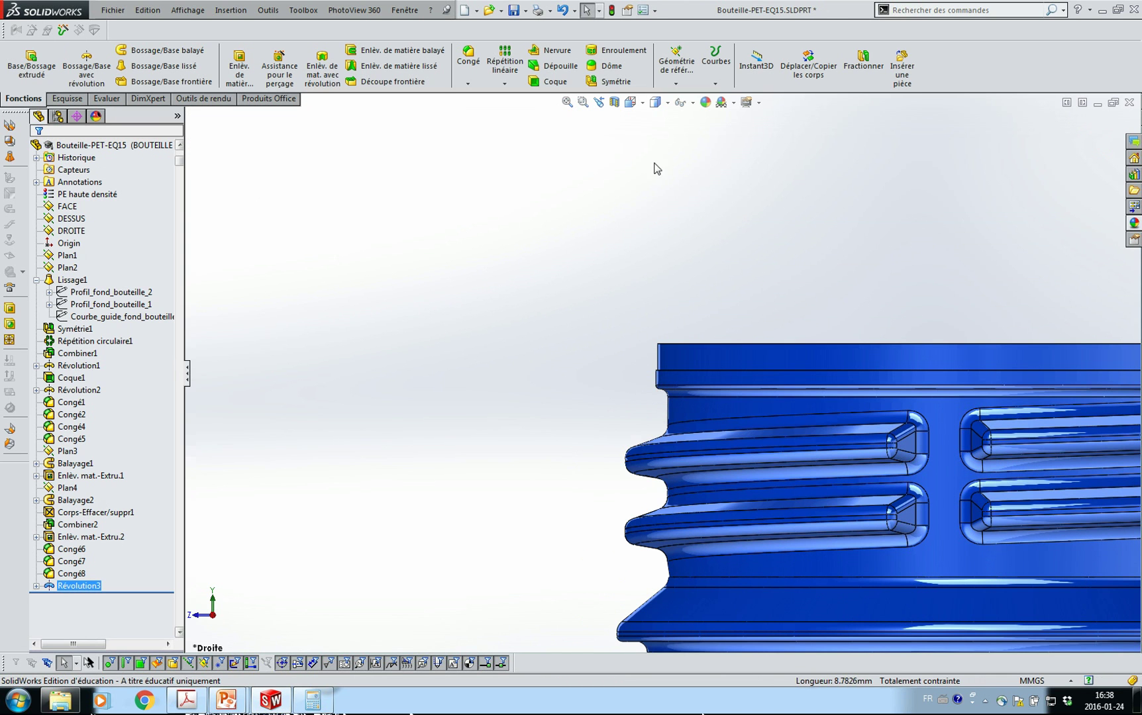
Section the model at the FACE plane with no offset, examine the lip's cross-section, and turn the section view off.
{"action": "left_click", "coordinate": [615, 102]}
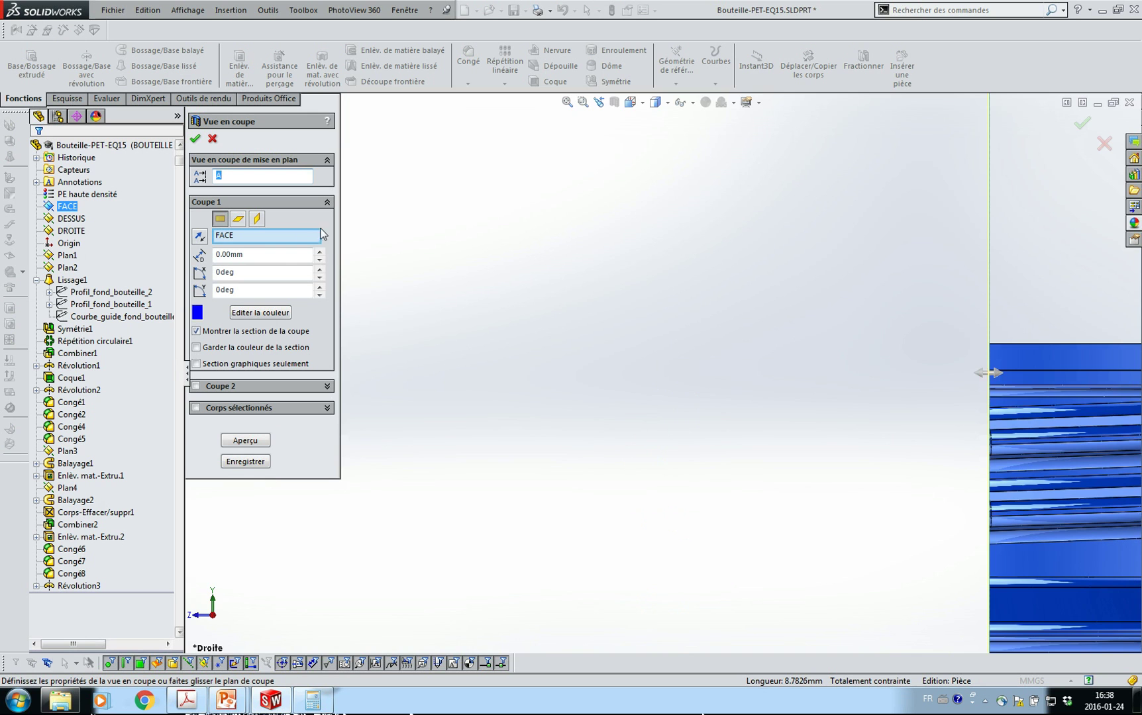
{"action": "middle_click_drag", "start_coordinate": [798, 397], "coordinate": [907, 414]}
{"action": "scroll", "coordinate": [976, 372], "scroll_direction": "down", "scroll_amount": 5}
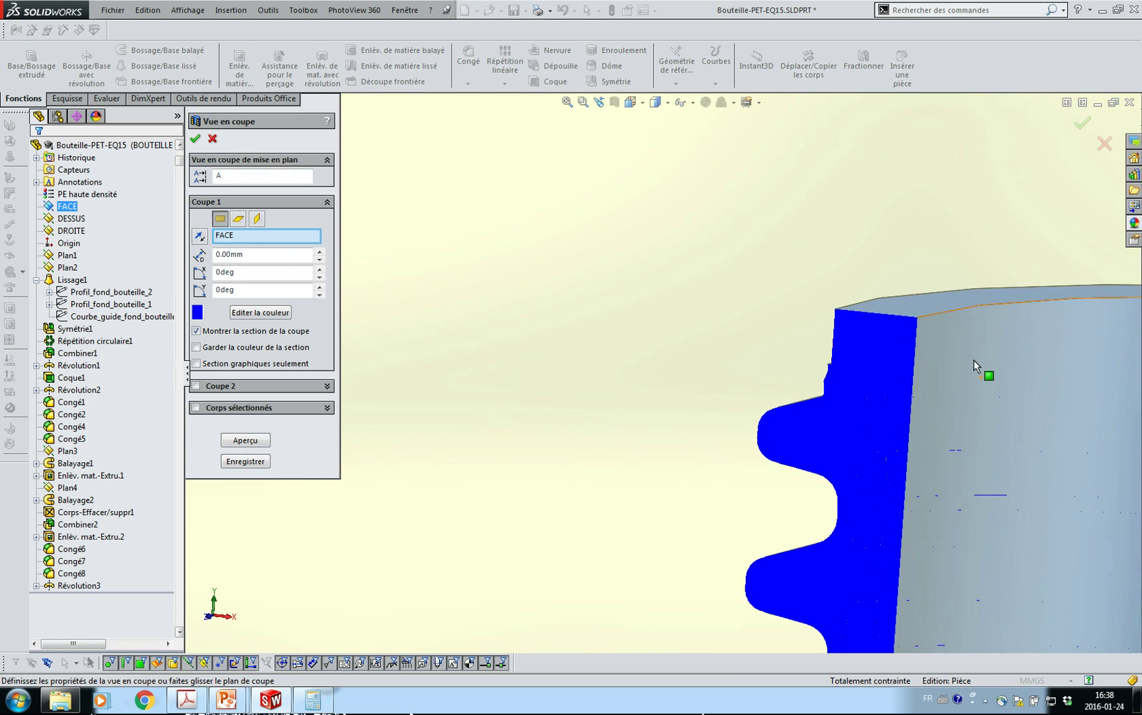
{"action": "scroll", "coordinate": [724, 333], "scroll_direction": "down", "scroll_amount": 3}
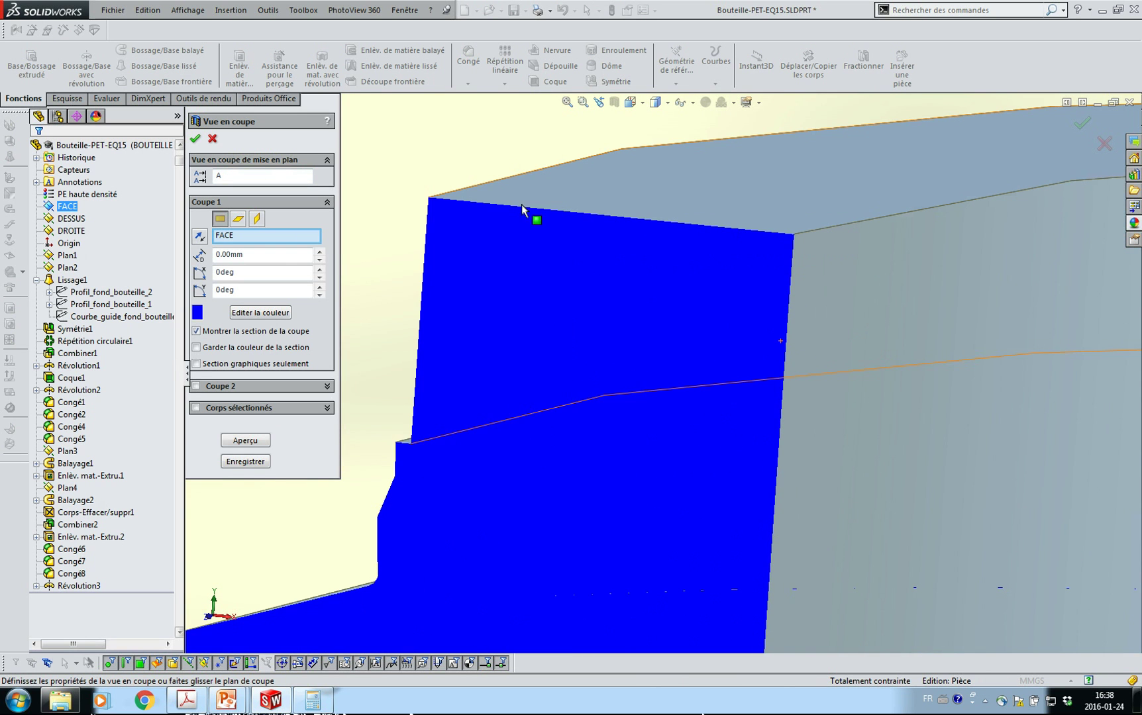
{"action": "left_click", "coordinate": [196, 139]}
{"action": "scroll", "coordinate": [556, 372], "scroll_direction": "up", "scroll_amount": 2}
{"action": "scroll", "coordinate": [556, 367], "scroll_direction": "up", "scroll_amount": 2}
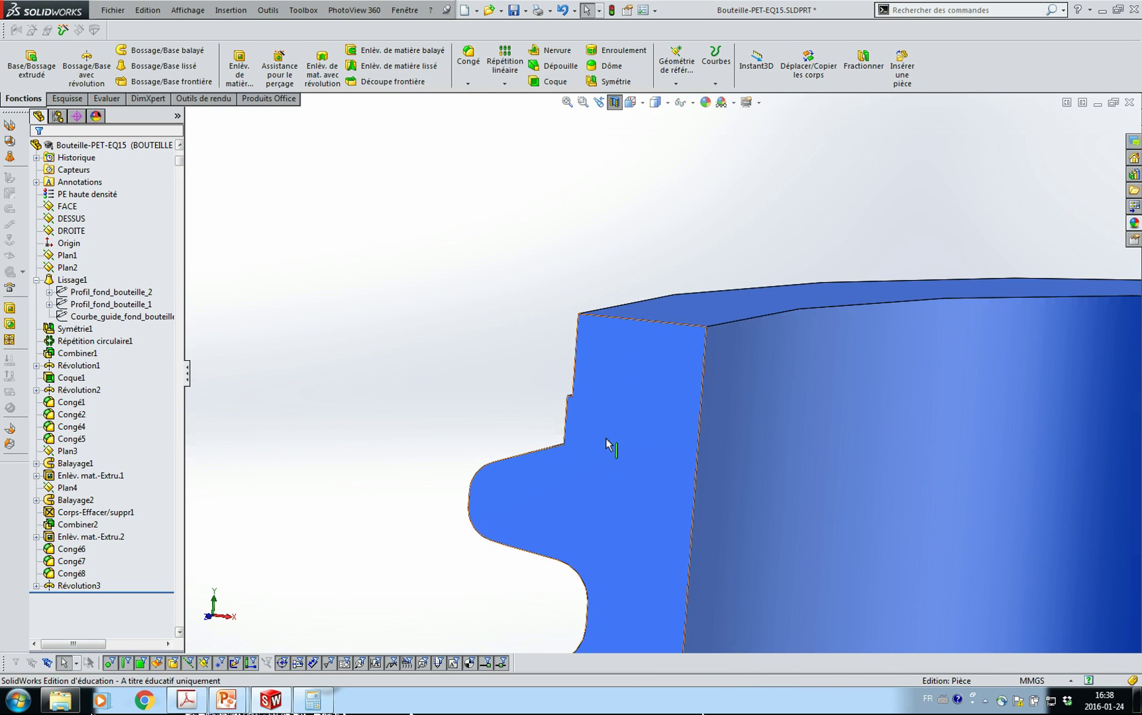
{"action": "mouse_move", "coordinate": [637, 464]}
{"action": "middle_mouse_down"}
{"action": "mouse_move", "coordinate": [664, 477]}
{"action": "mouse_move", "coordinate": [660, 500]}
{"action": "mouse_move", "coordinate": [649, 444]}
{"action": "middle_mouse_up"}
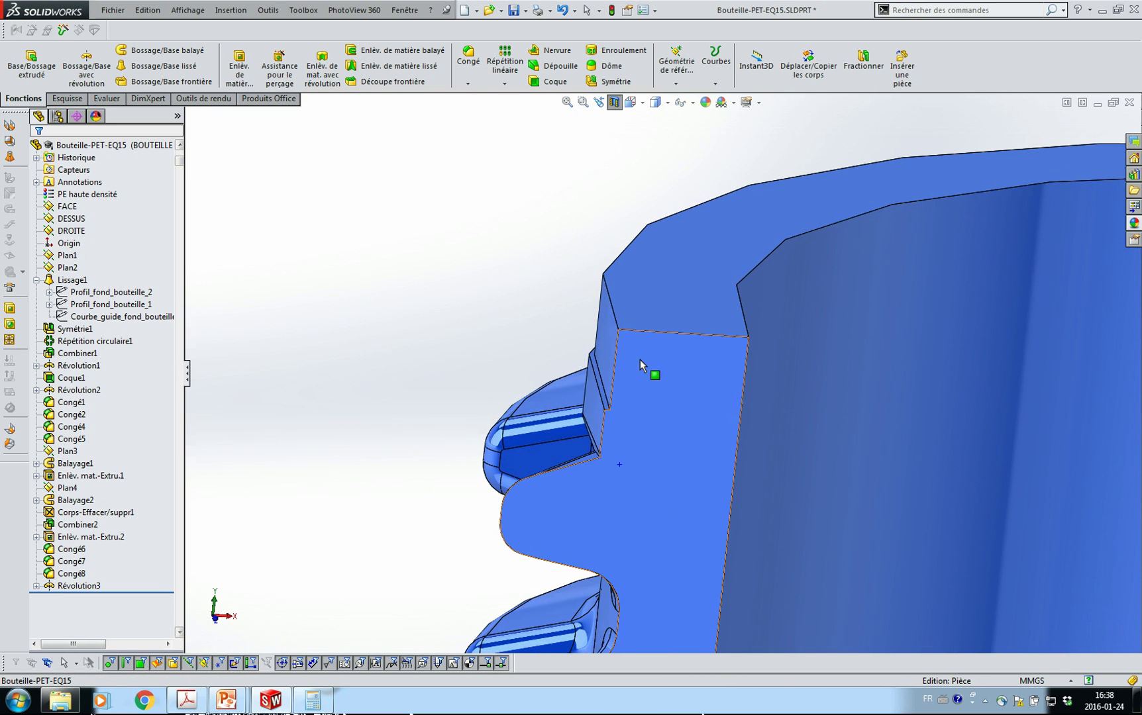
{"action": "left_click", "coordinate": [614, 102]}
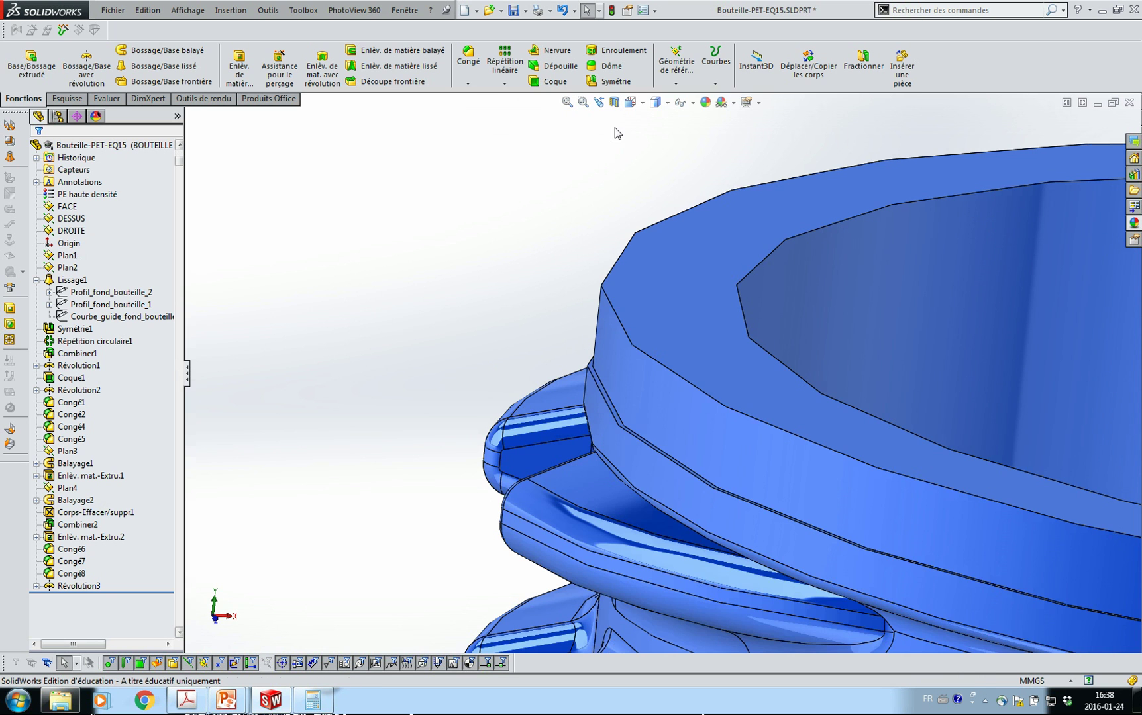
Examine from several angles how the new lip meets the thread ends and fillets around the neck.
{"action": "scroll", "coordinate": [556, 347], "scroll_direction": "up", "scroll_amount": 4}
{"action": "middle_click_drag", "start_coordinate": [577, 413], "coordinate": [622, 349]}
{"action": "scroll", "coordinate": [665, 359], "scroll_direction": "down", "scroll_amount": 10}
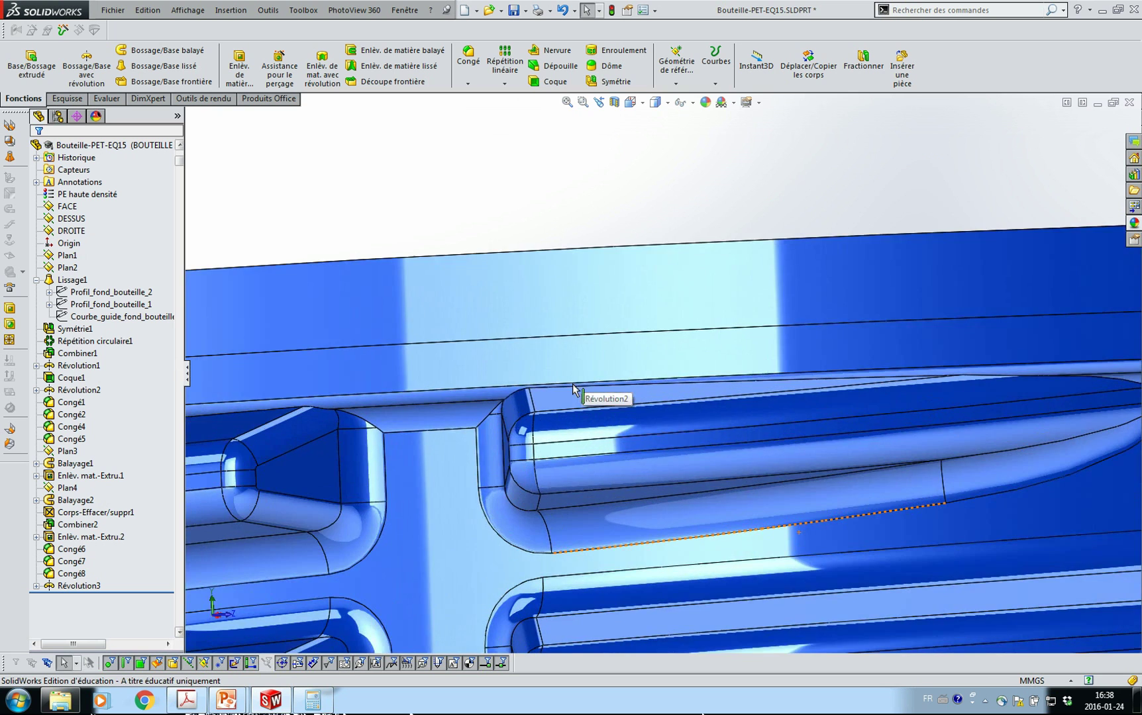
{"action": "middle_click_drag", "start_coordinate": [528, 416], "coordinate": [575, 341]}
{"action": "scroll", "coordinate": [426, 467], "scroll_direction": "down", "scroll_amount": 5}
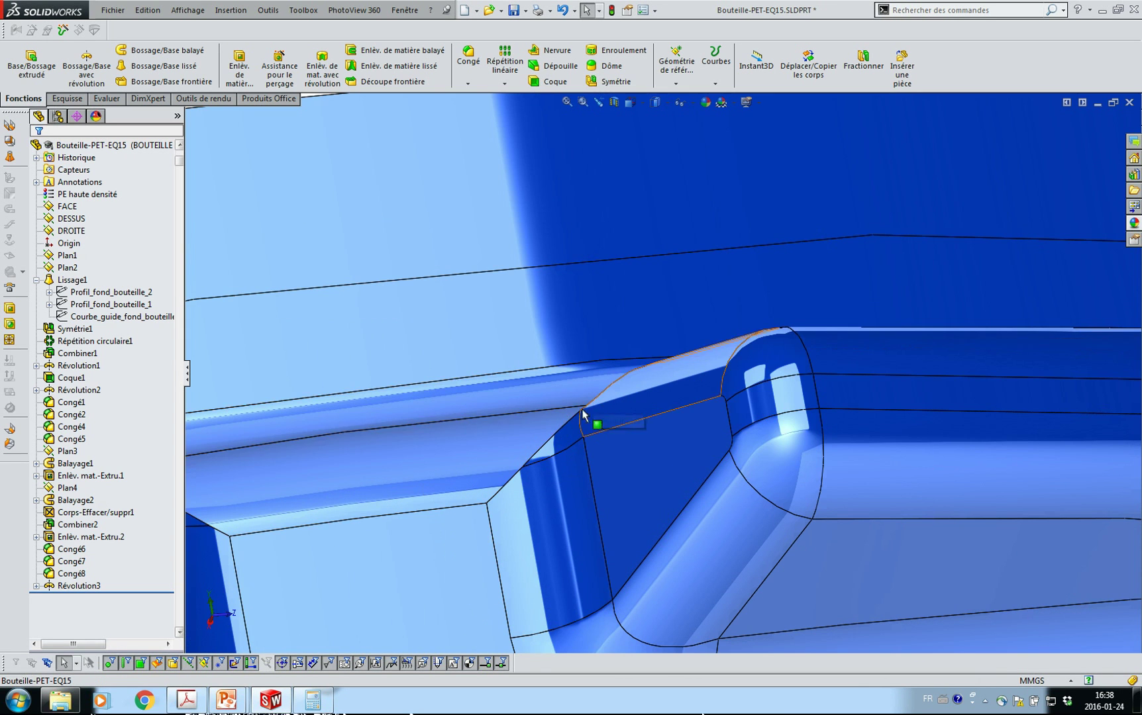
{"action": "scroll", "coordinate": [546, 486], "scroll_direction": "up", "scroll_amount": 3}
{"action": "scroll", "coordinate": [546, 480], "scroll_direction": "up", "scroll_amount": 1}
{"action": "middle_click_drag", "start_coordinate": [536, 416], "coordinate": [494, 432]}
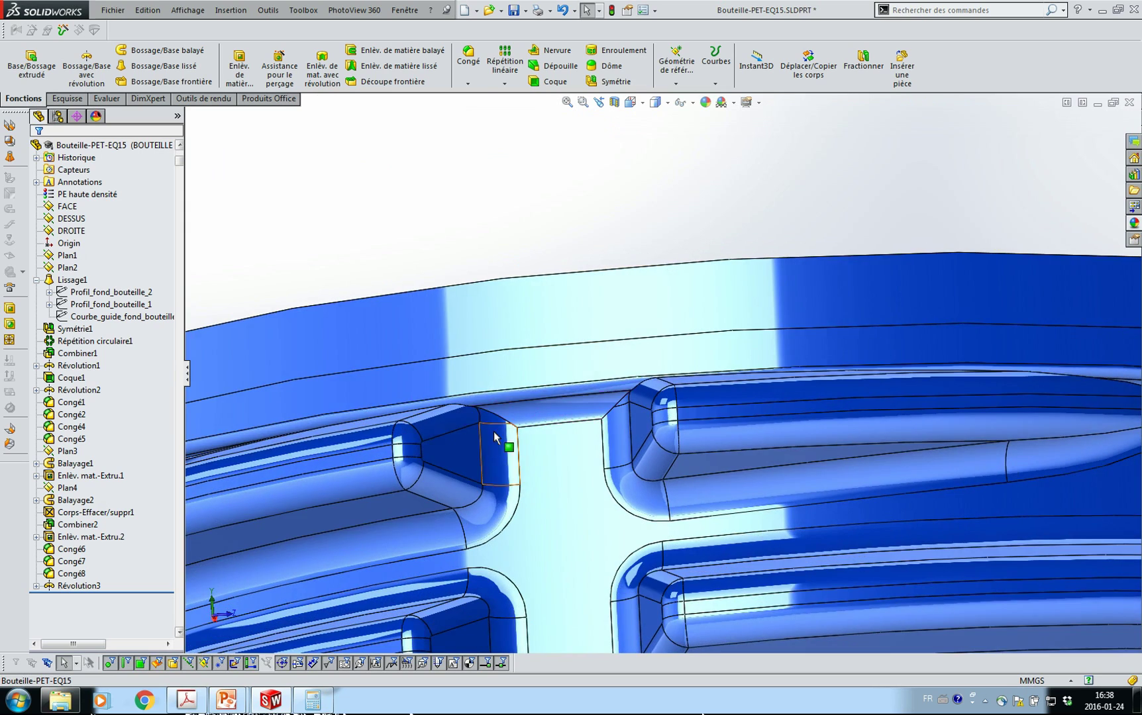
{"action": "scroll", "coordinate": [517, 431], "scroll_direction": "up", "scroll_amount": 6}
{"action": "middle_click", "coordinate": [629, 403]}
{"action": "middle_click_drag", "start_coordinate": [629, 403], "coordinate": [596, 417]}
{"action": "scroll", "coordinate": [785, 413], "scroll_direction": "down", "scroll_amount": 6}
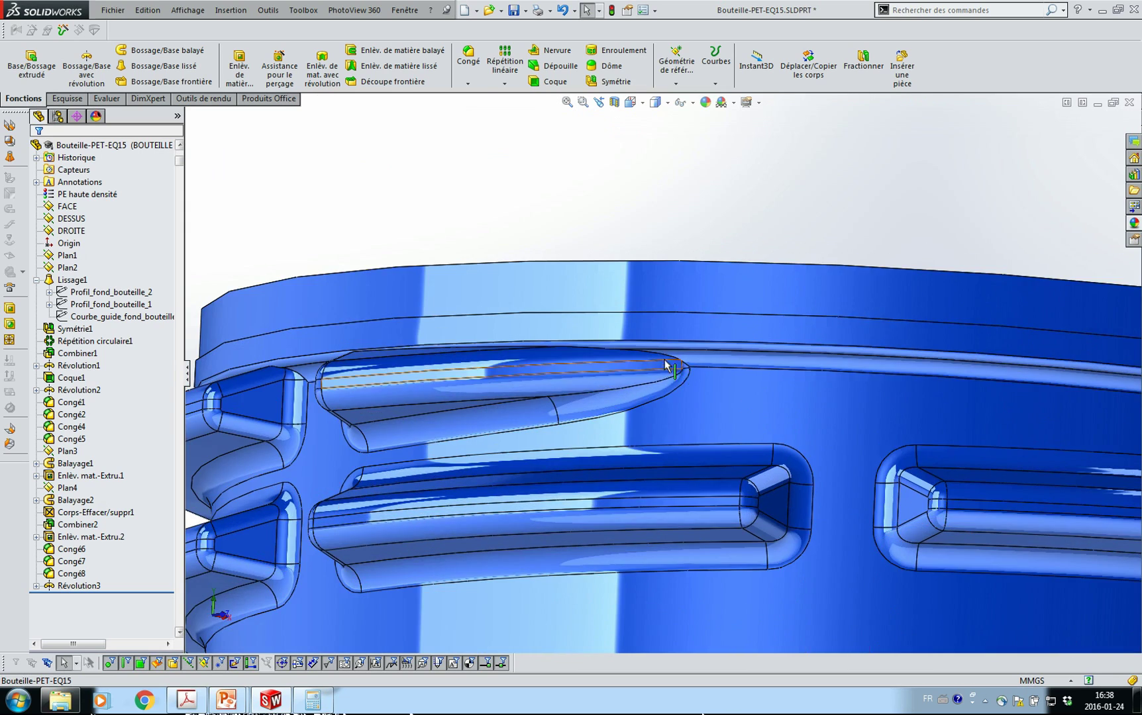
{"action": "scroll", "coordinate": [685, 358], "scroll_direction": "up", "scroll_amount": 8}
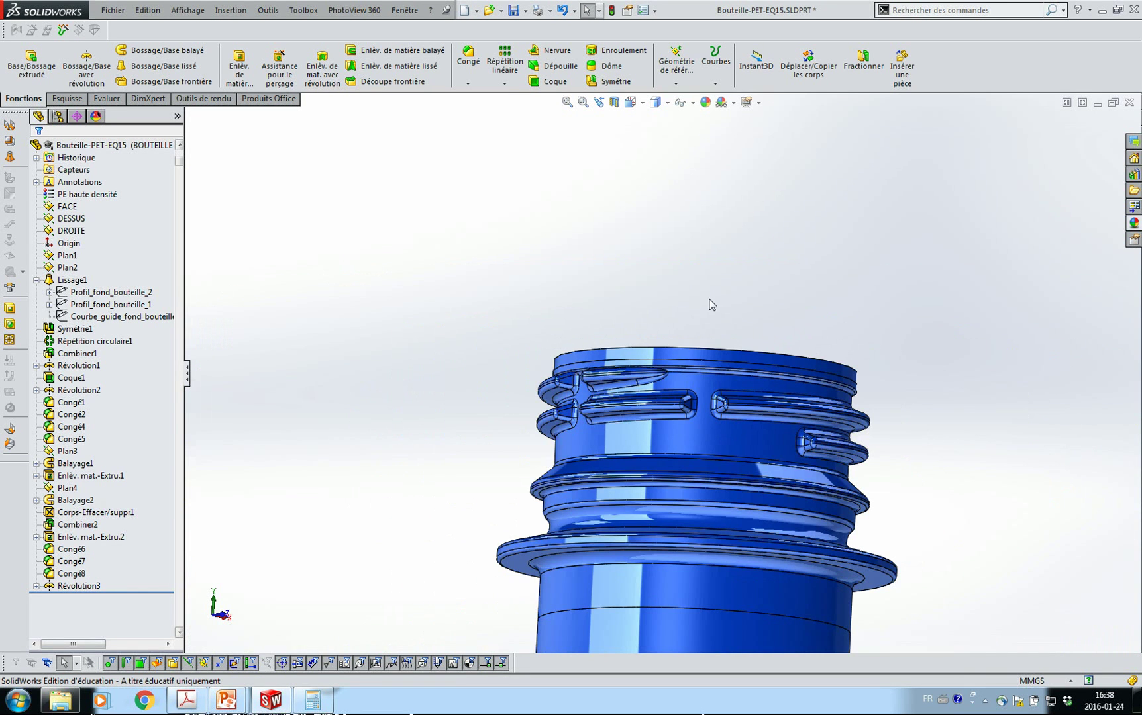
{"action": "middle_click_drag", "start_coordinate": [713, 309], "coordinate": [831, 365]}
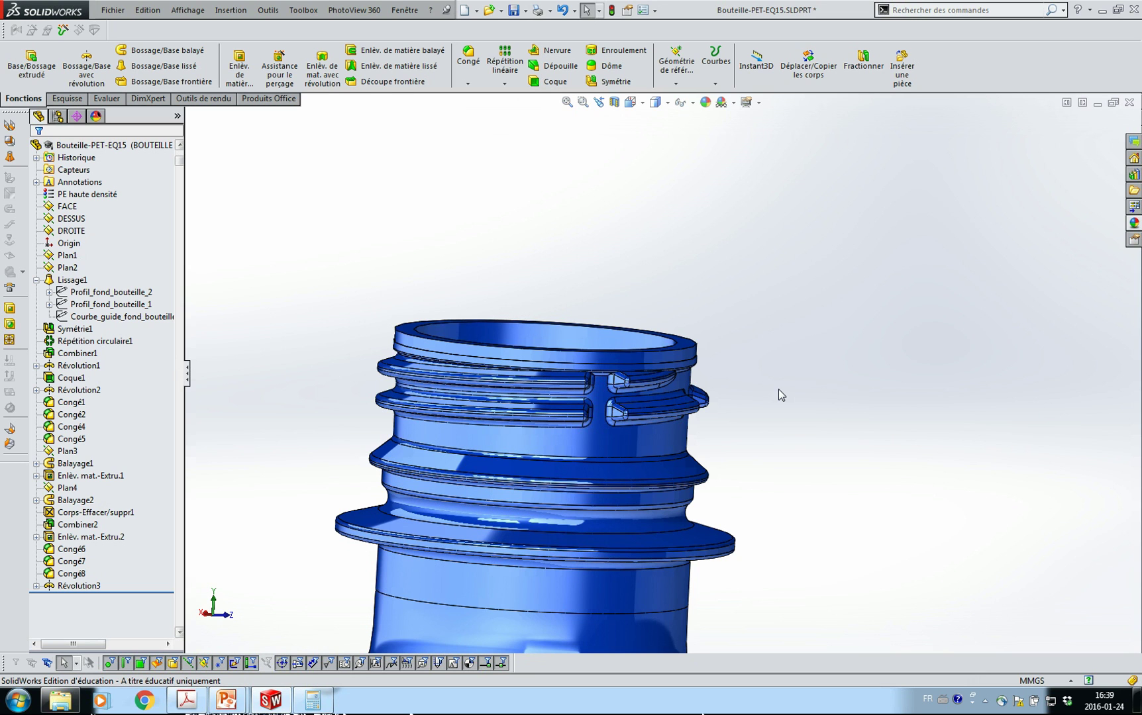
Inspect the whole bottle from the neck down to the petaloid base.
{"action": "scroll", "coordinate": [778, 388], "scroll_direction": "up", "scroll_amount": 3}
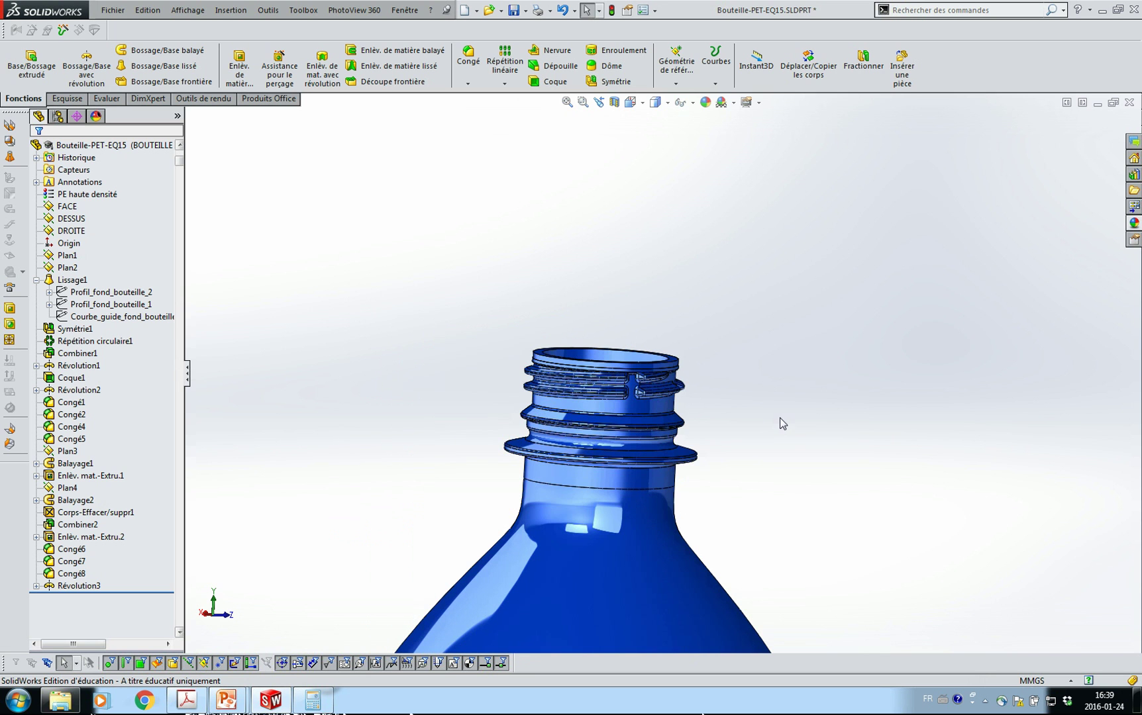
{"action": "middle_click_drag", "start_coordinate": [775, 451], "coordinate": [755, 414]}
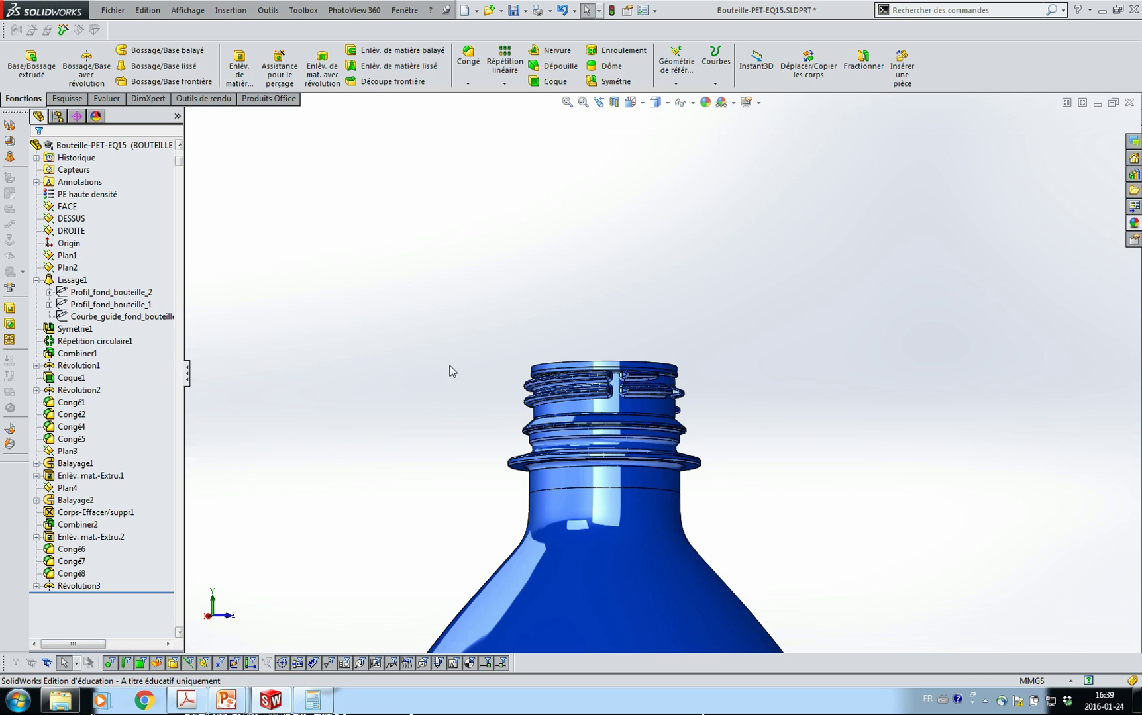
{"action": "scroll", "coordinate": [526, 460], "scroll_direction": "up", "scroll_amount": 3}
{"action": "middle_click_drag", "start_coordinate": [486, 434], "coordinate": [488, 462]}
{"action": "scroll", "coordinate": [489, 461], "scroll_direction": "up", "scroll_amount": 2}
{"action": "scroll", "coordinate": [496, 461], "scroll_direction": "up", "scroll_amount": 4}
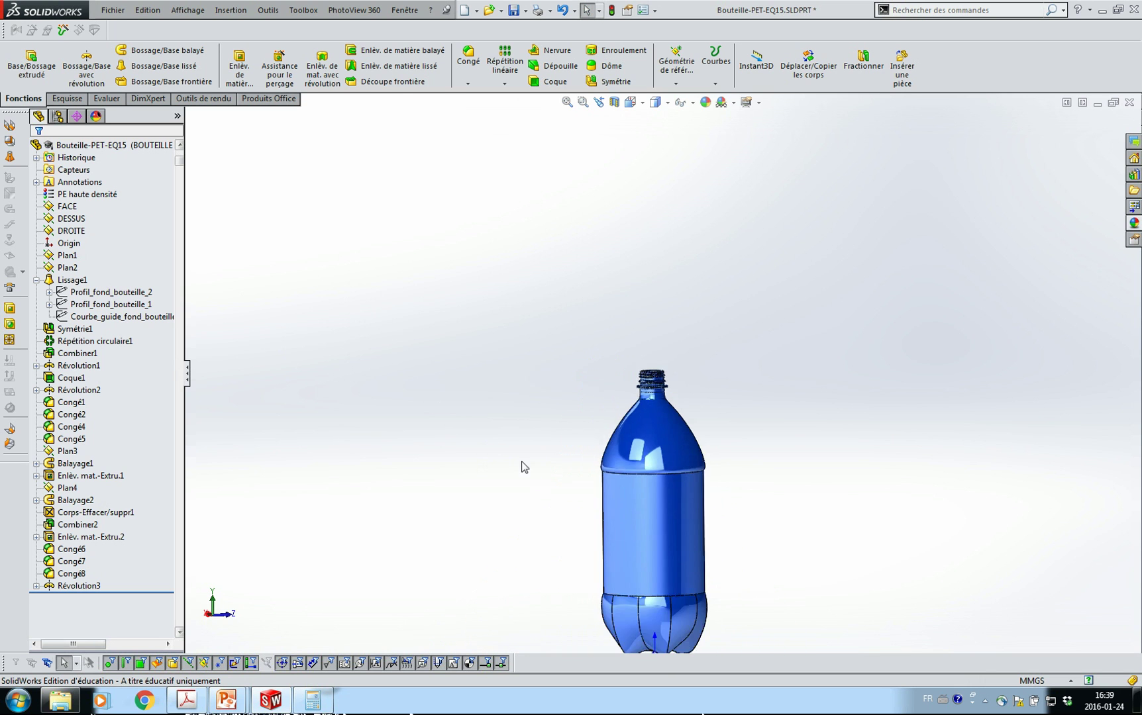
{"action": "middle_click_drag", "start_coordinate": [556, 471], "coordinate": [521, 377], "text": "ctrl"}
{"action": "scroll", "coordinate": [449, 347], "scroll_direction": "down", "scroll_amount": 3}
{"action": "middle_click_drag", "start_coordinate": [528, 333], "coordinate": [461, 252]}
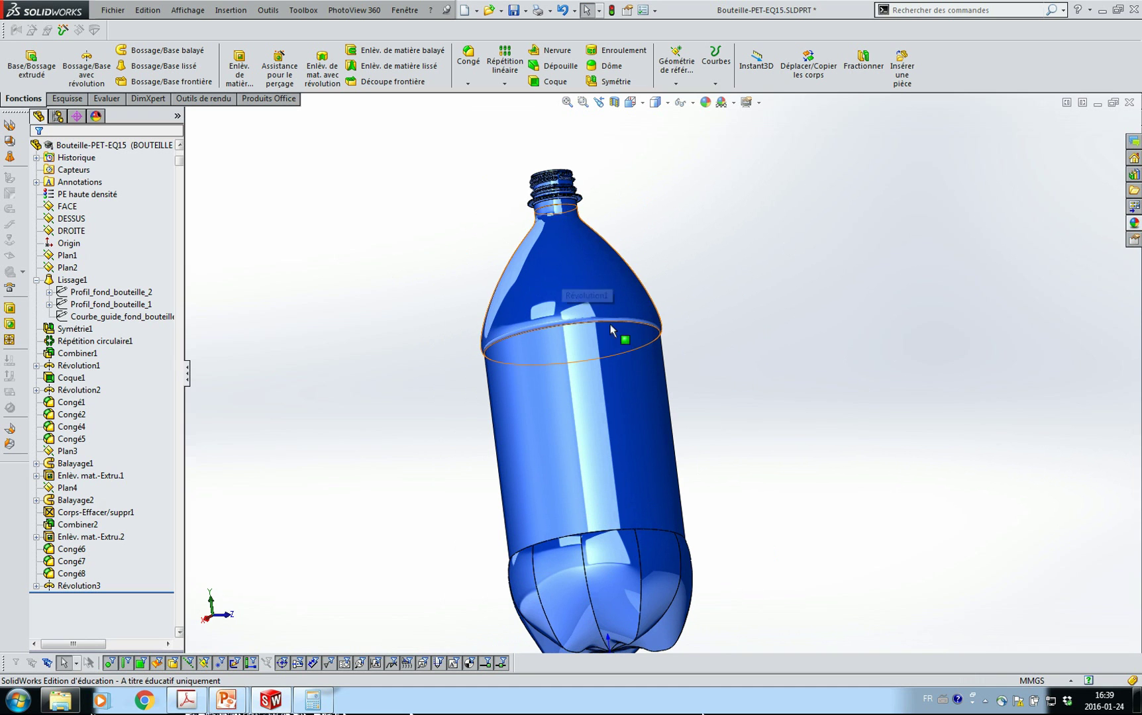
{"action": "middle_click_drag", "start_coordinate": [780, 418], "coordinate": [901, 343]}
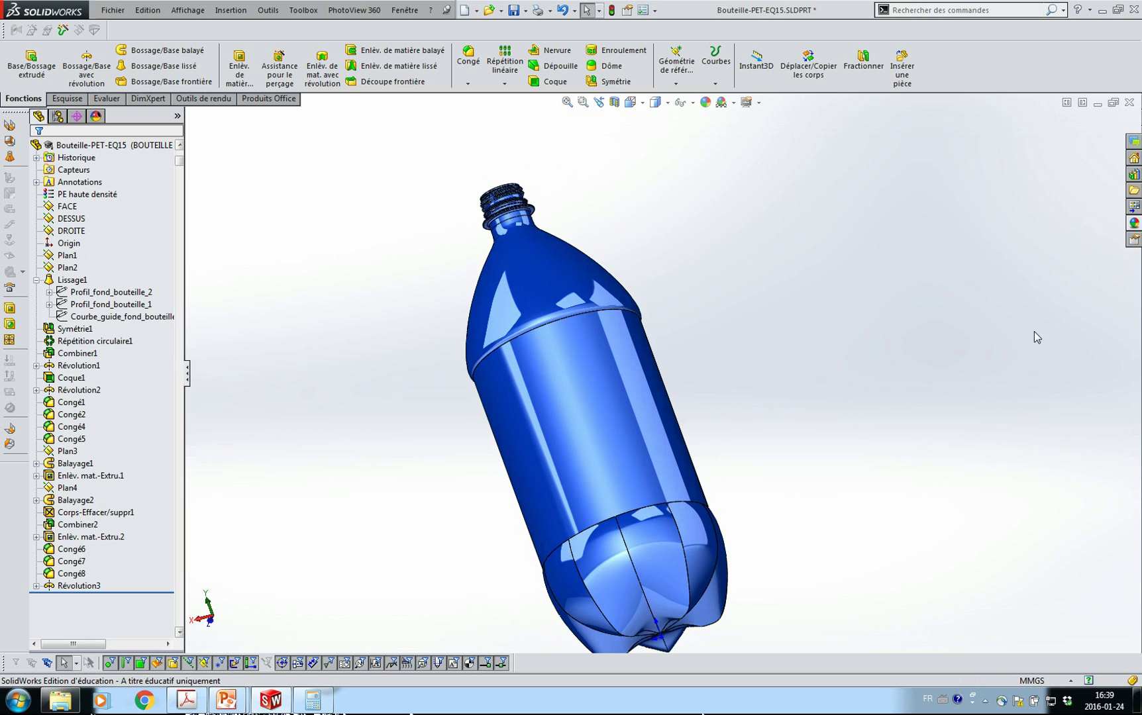
Apply the "plastique translucide" appearance from the clear plastics (Plastique clair) to the whole Bouteille-PET-EQ15 part.
{"action": "left_click", "coordinate": [1134, 224]}
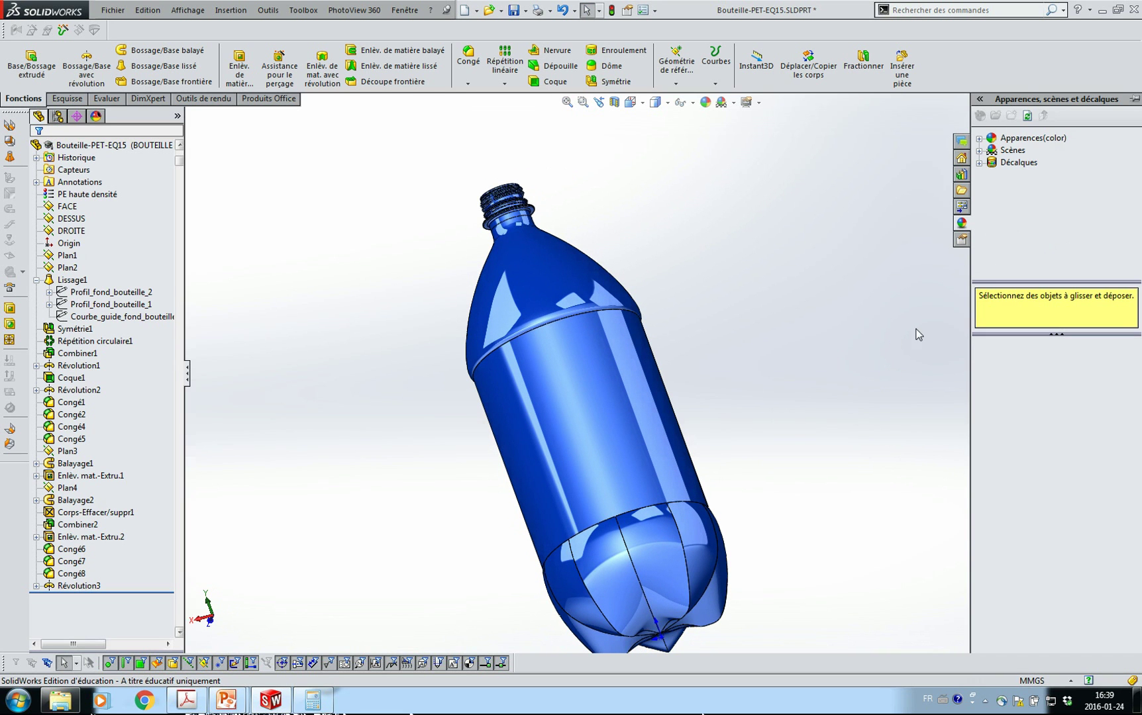
{"action": "left_click", "coordinate": [991, 139]}
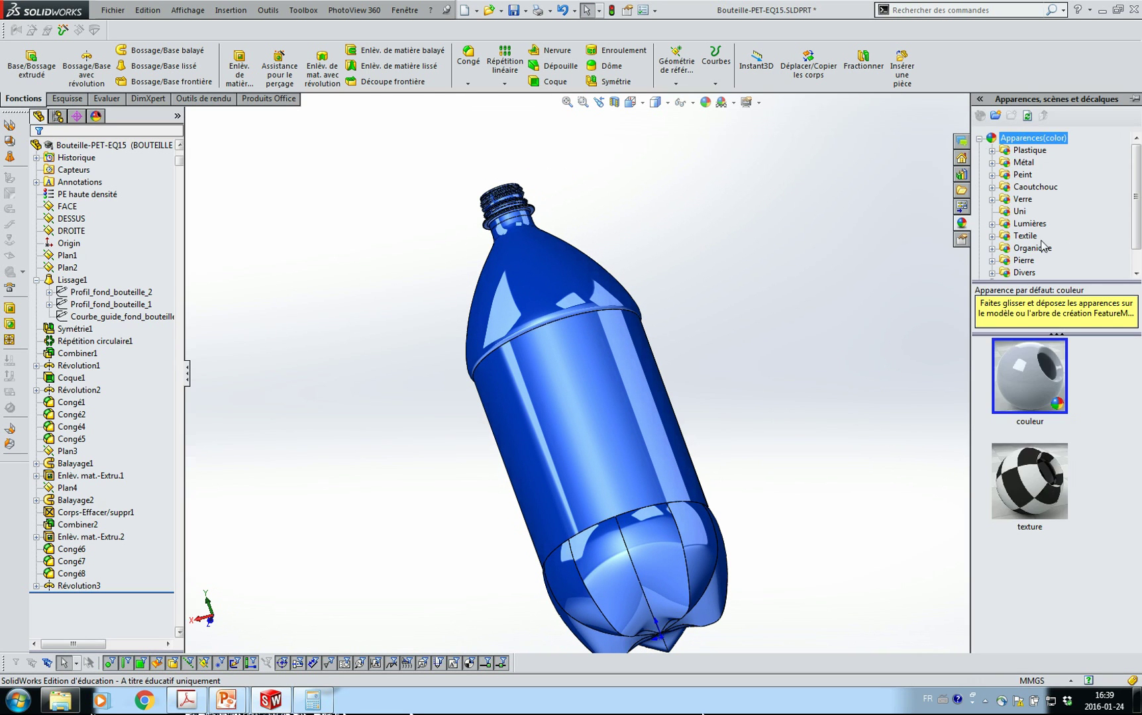
{"action": "left_click", "coordinate": [993, 151]}
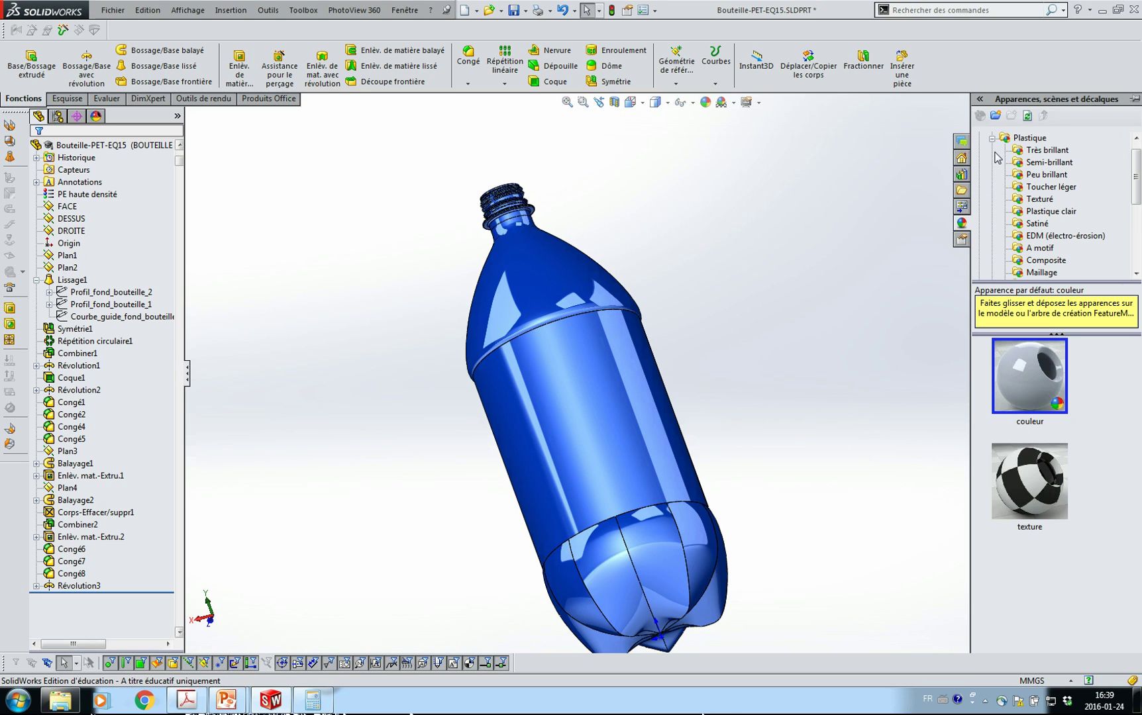
{"action": "left_click", "coordinate": [1051, 213]}
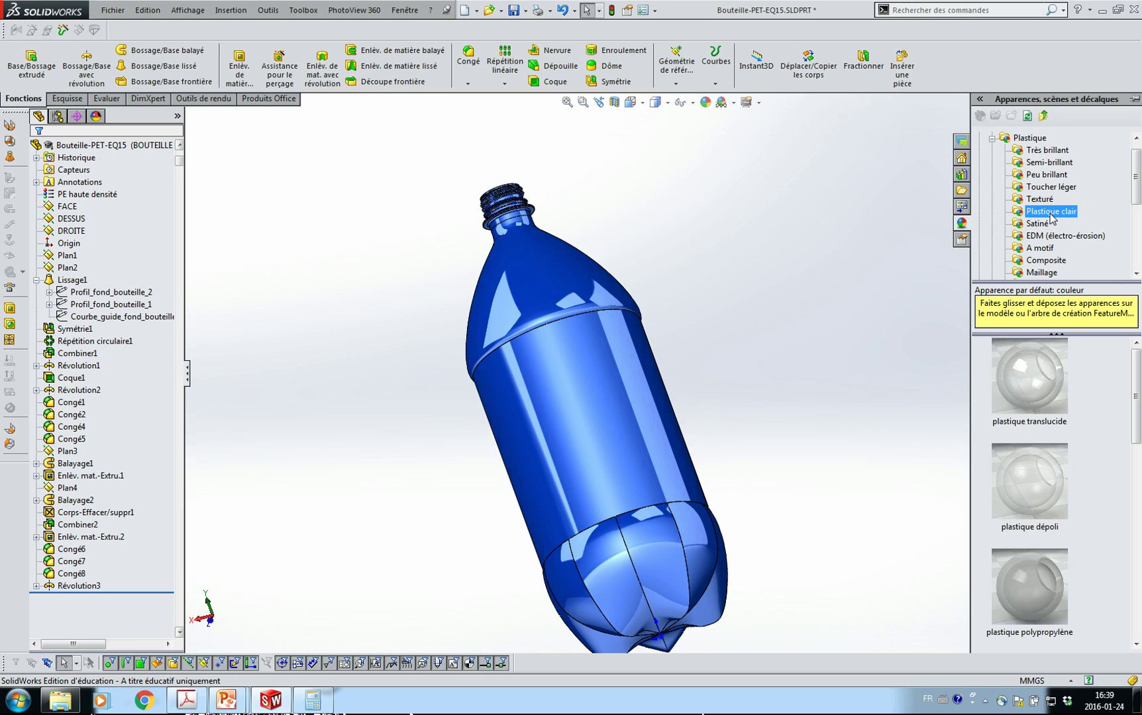
{"action": "left_click", "coordinate": [1040, 372]}
{"action": "left_click_drag", "start_coordinate": [1038, 372], "coordinate": [635, 427]}
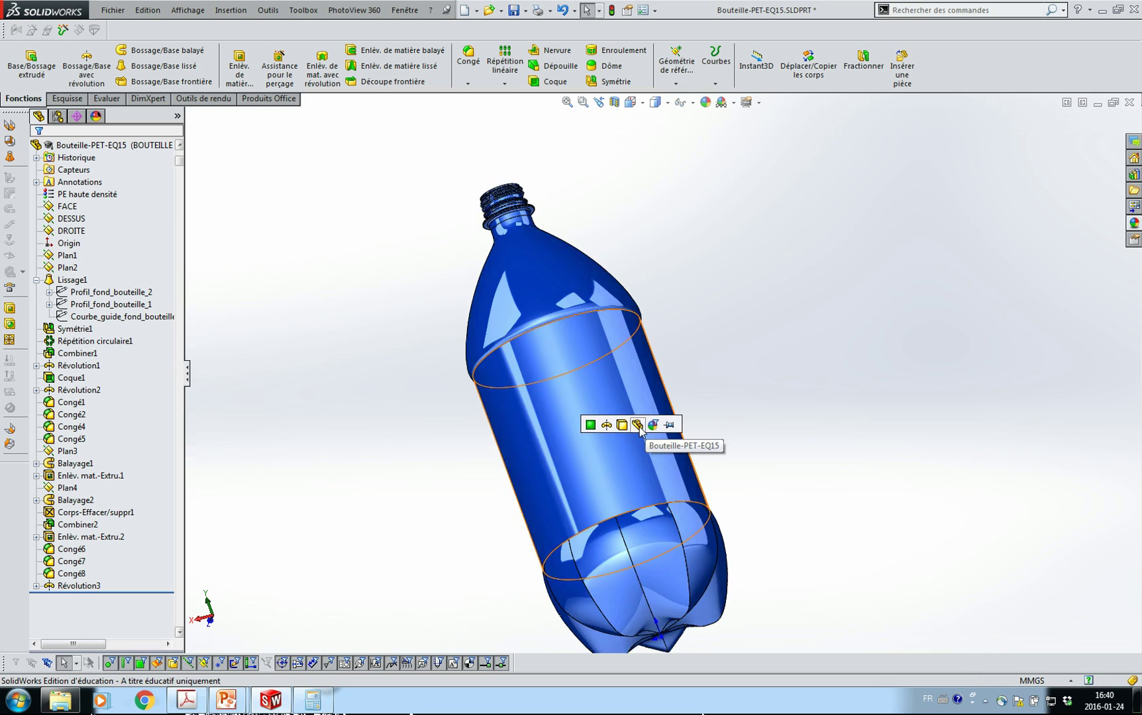
{"action": "left_click", "coordinate": [690, 410]}
Start a new decal on the translucent bottle and load the image Coca-Cola-Label-1024x415.jpg from the étudiant folder of bouteille 2LPETsolidworks.
{"action": "middle_click_drag", "start_coordinate": [748, 406], "coordinate": [770, 479]}
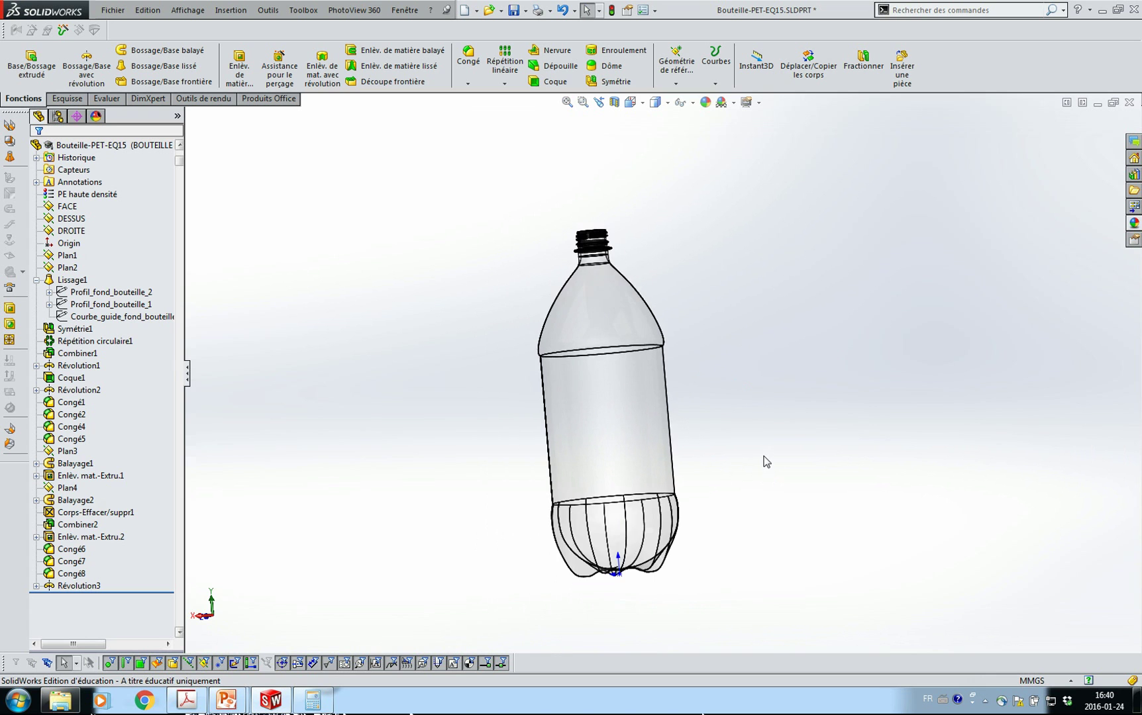
{"action": "middle_click_drag", "start_coordinate": [740, 424], "coordinate": [739, 383]}
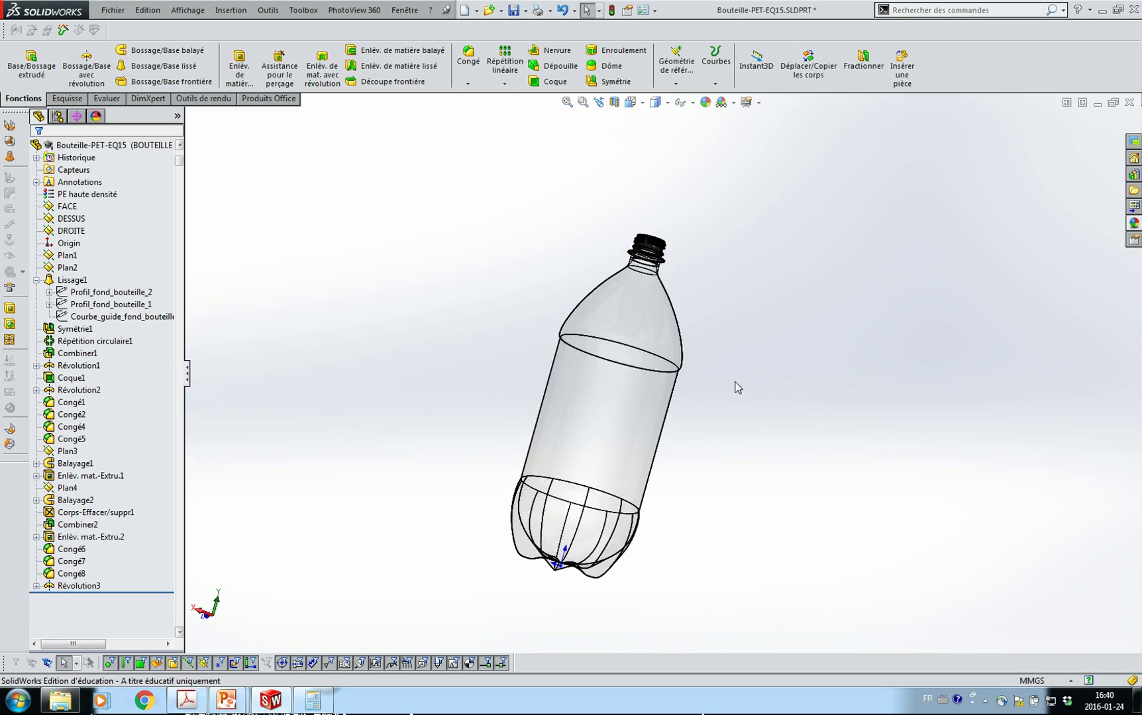
{"action": "middle_click_drag", "start_coordinate": [734, 396], "coordinate": [763, 410]}
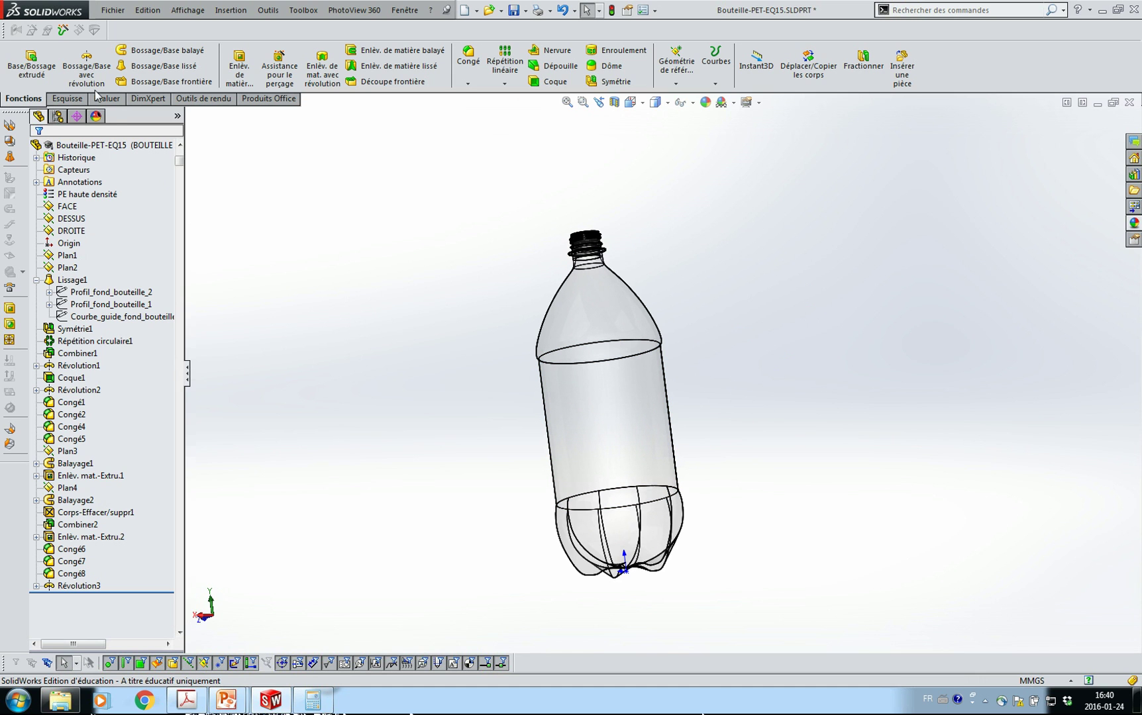
{"action": "left_click", "coordinate": [100, 121]}
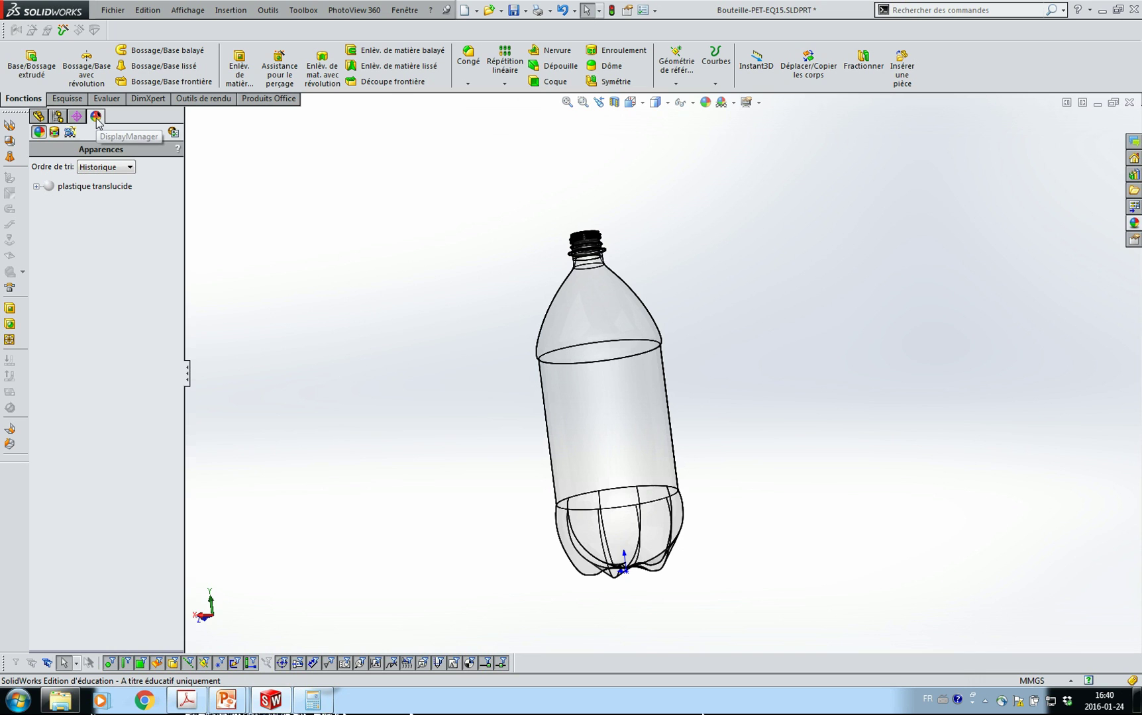
{"action": "left_click", "coordinate": [55, 133]}
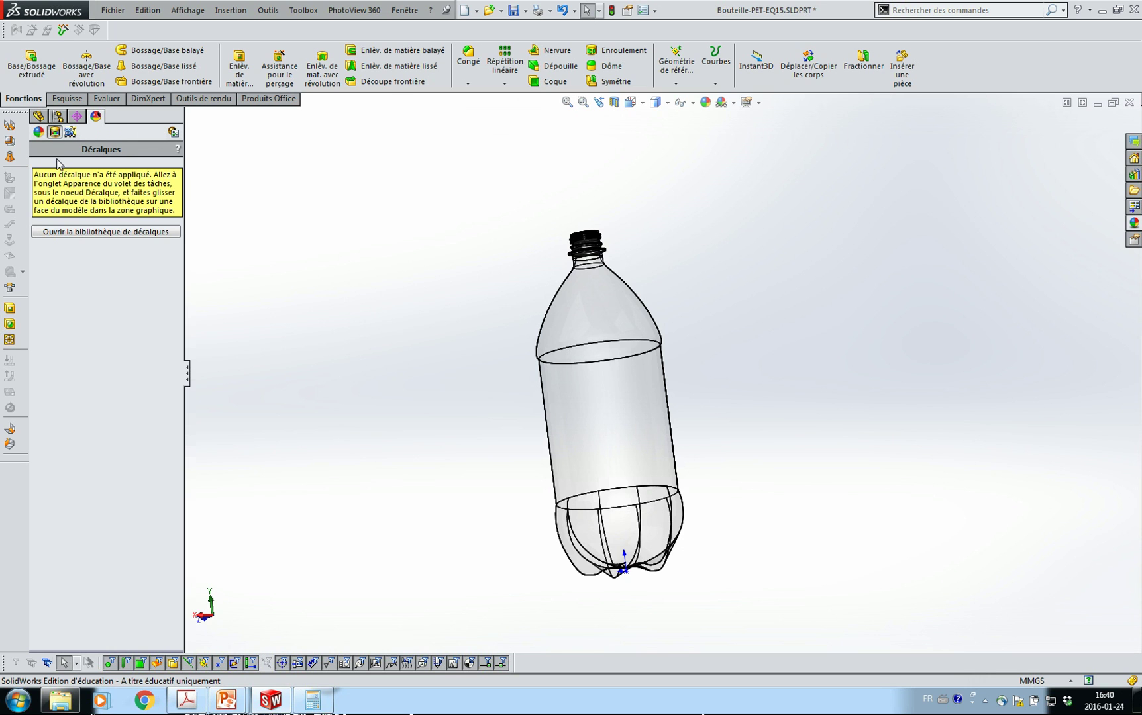
{"action": "right_click", "coordinate": [82, 279]}
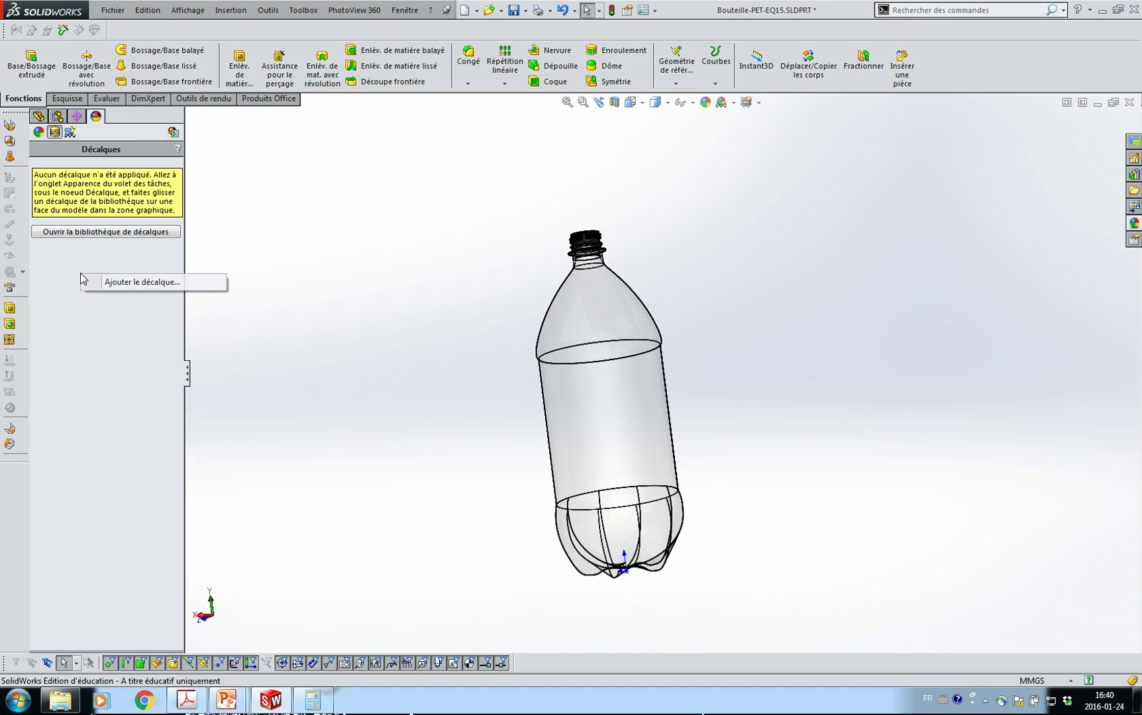
{"action": "left_click", "coordinate": [132, 283]}
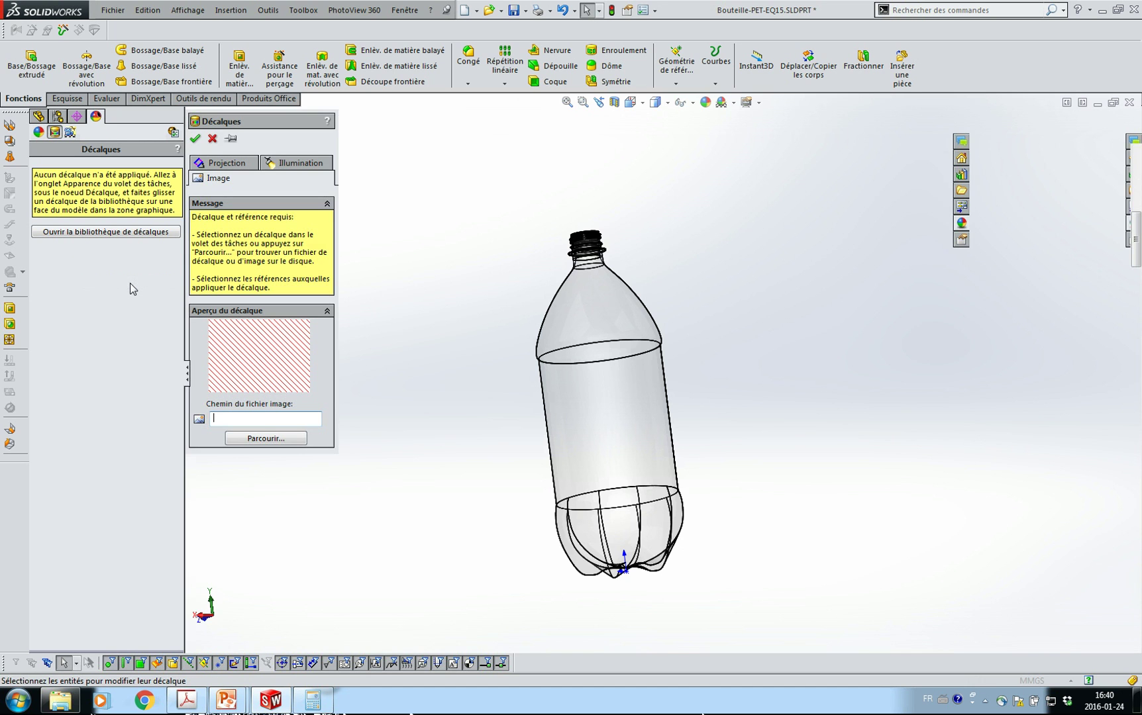
{"action": "left_click", "coordinate": [260, 438]}
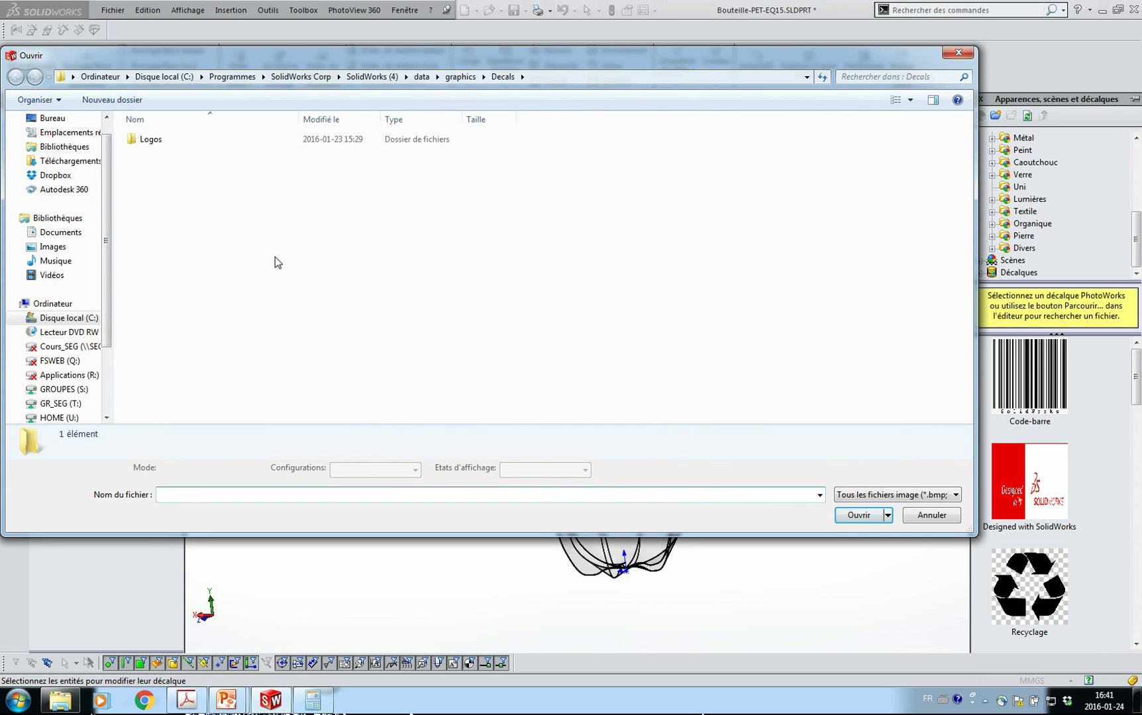
{"action": "left_click", "coordinate": [67, 134]}
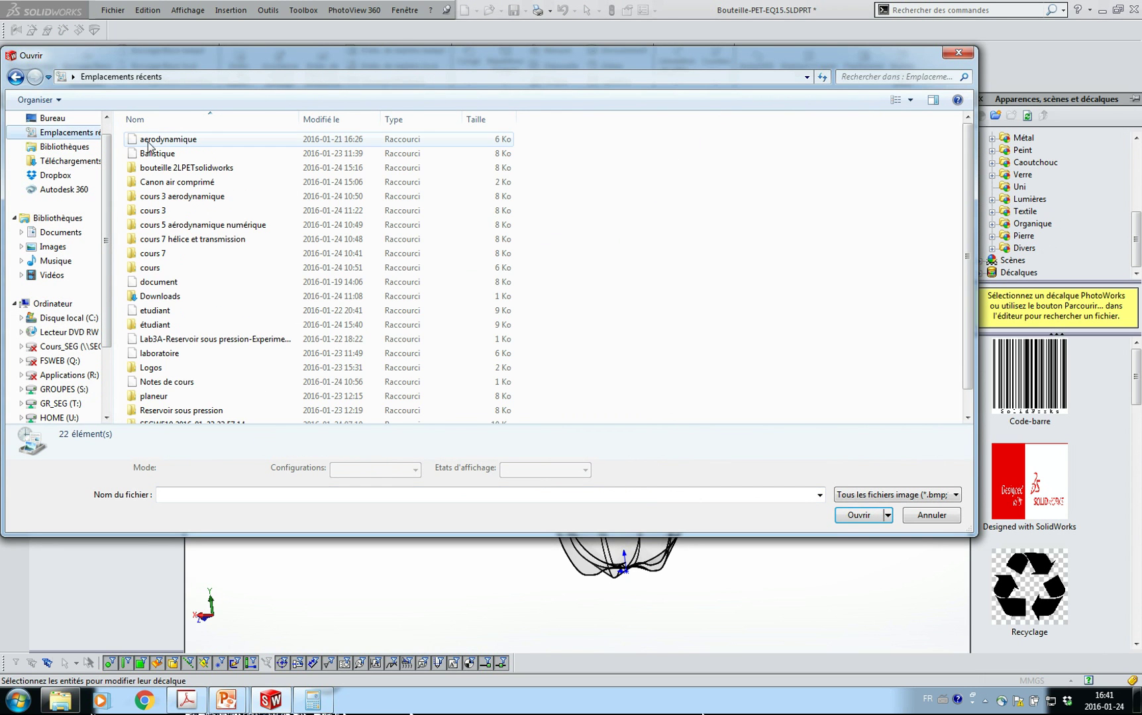
{"action": "double_click", "coordinate": [192, 174]}
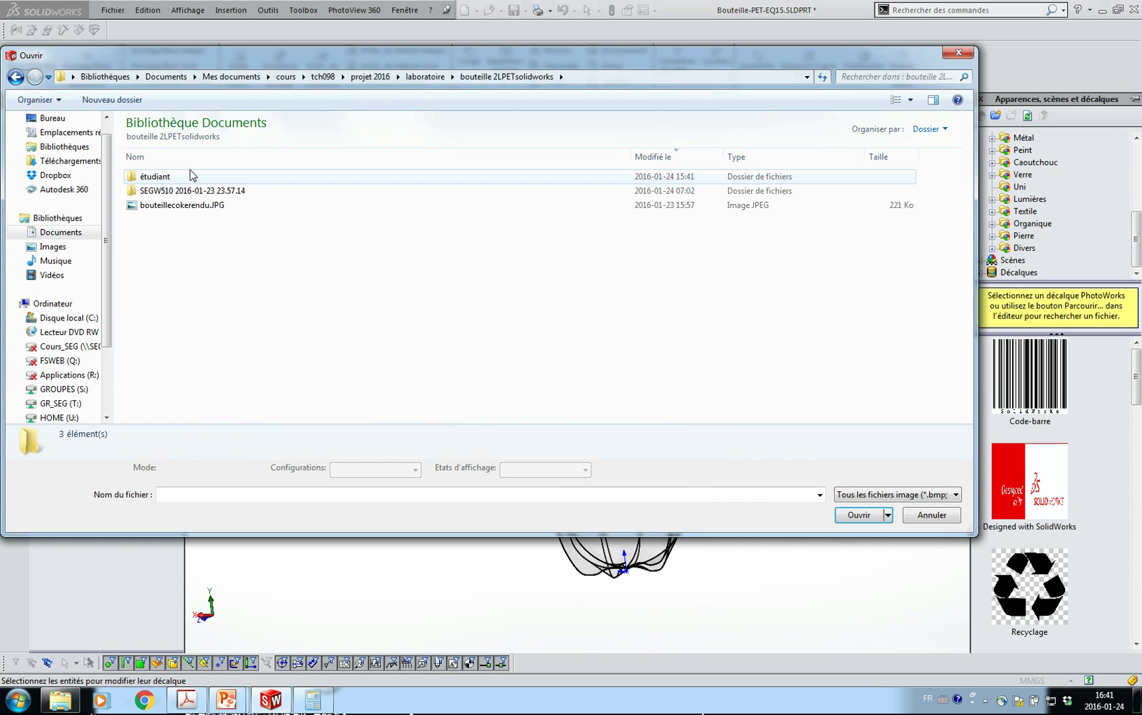
{"action": "double_click", "coordinate": [174, 176]}
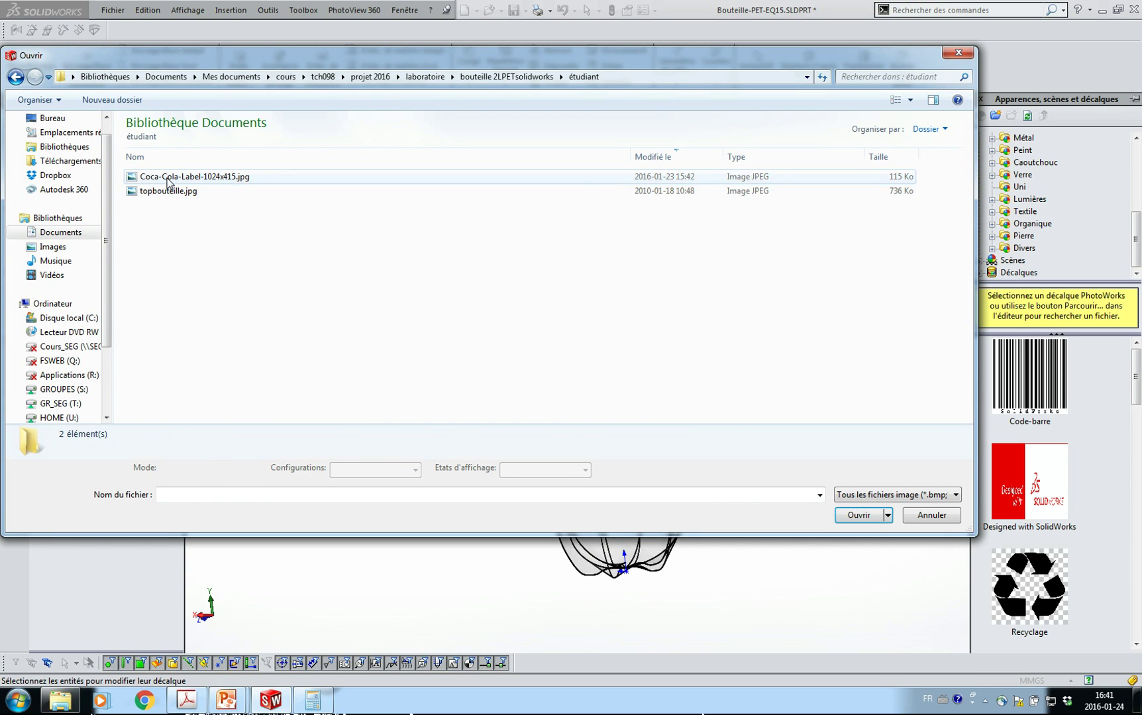
{"action": "left_click", "coordinate": [170, 180]}
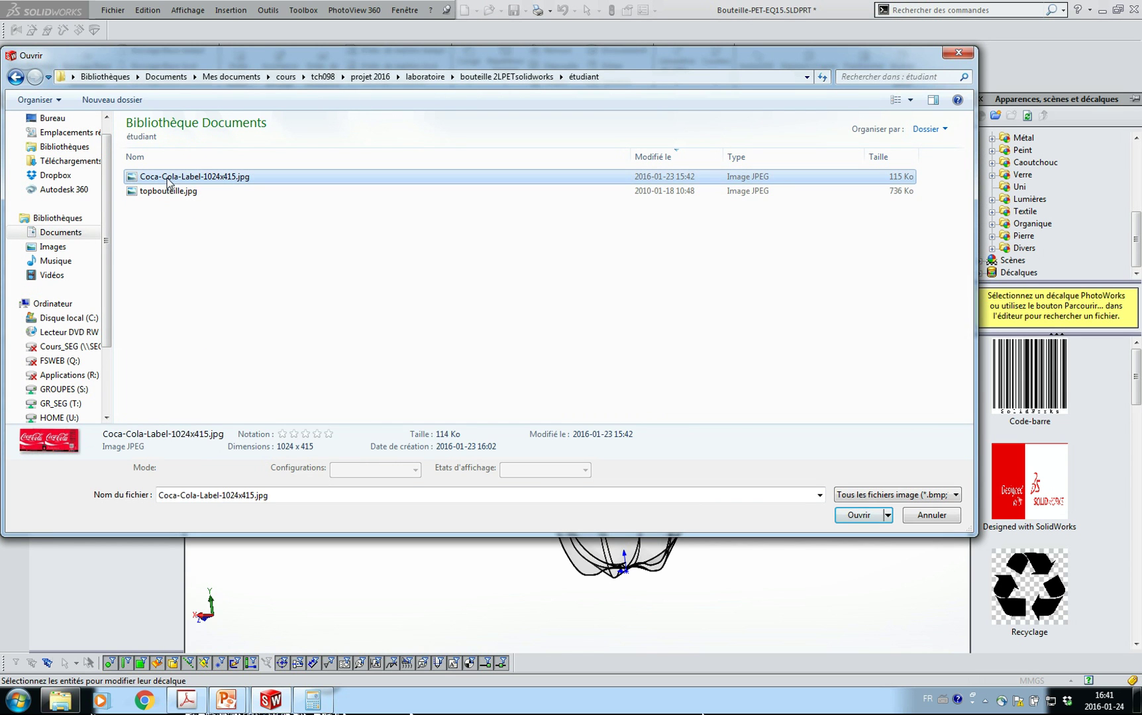
{"action": "left_click", "coordinate": [862, 517]}
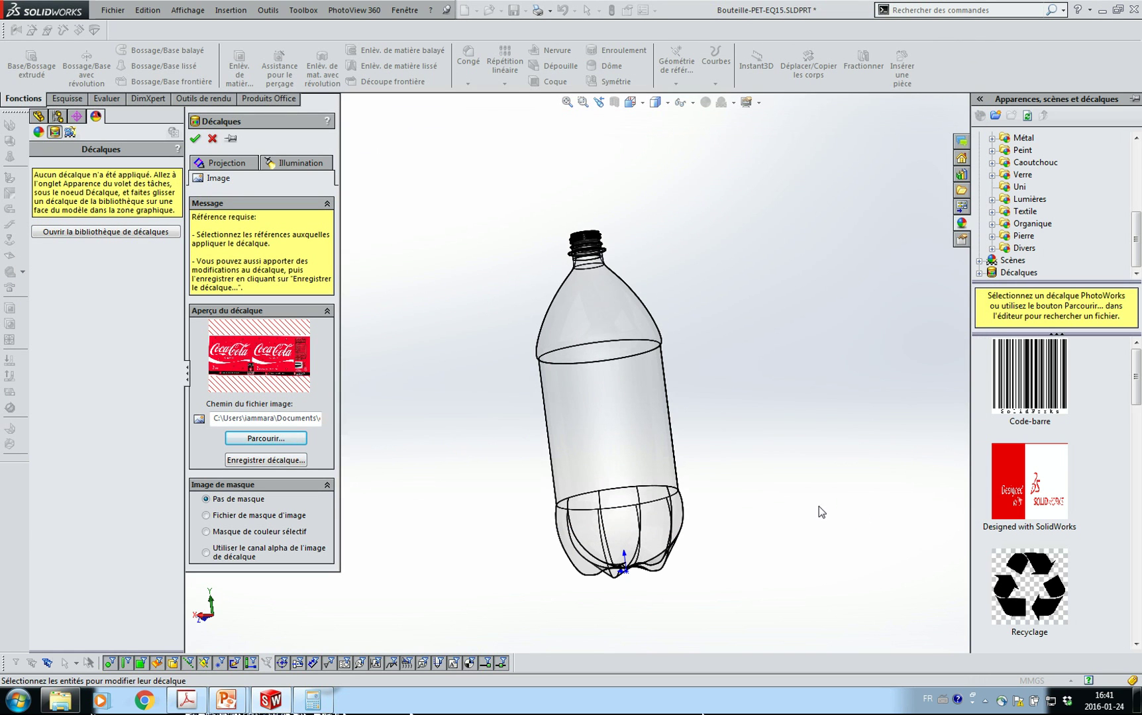
Save the decal as Coca-Cola-Label-1024x415.p2d in the étudiant folder, replacing the existing file, and close the decal settings.
{"action": "left_click", "coordinate": [289, 460]}
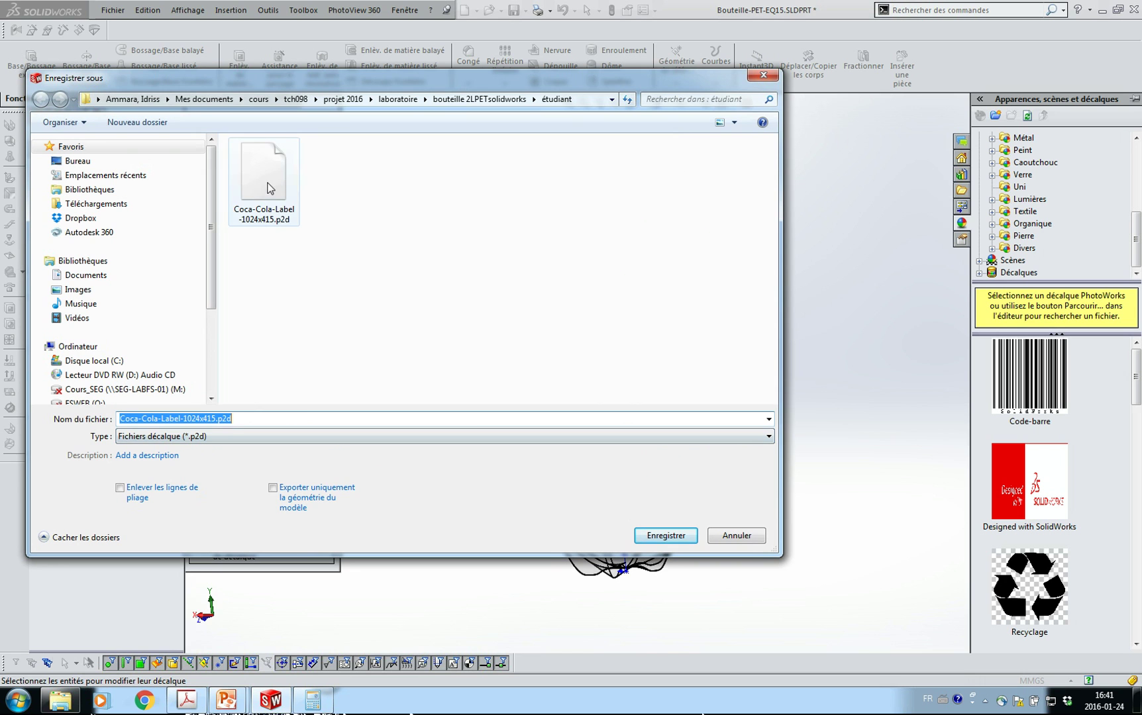
{"action": "left_click", "coordinate": [654, 536]}
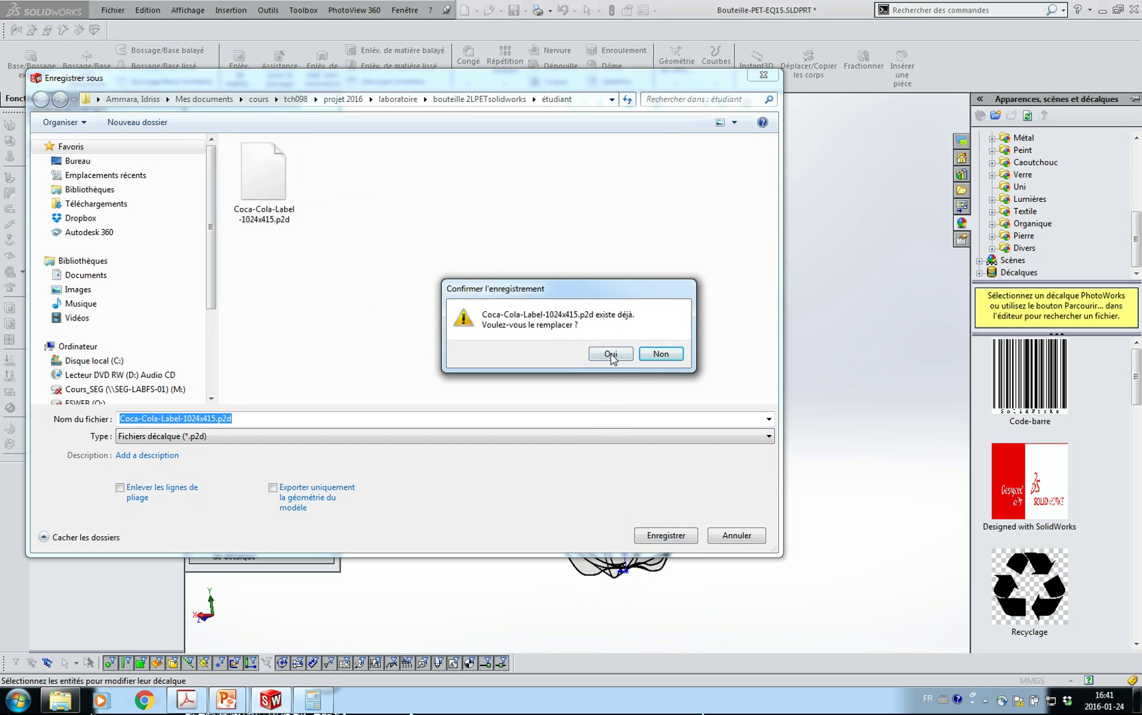
{"action": "left_click", "coordinate": [610, 355]}
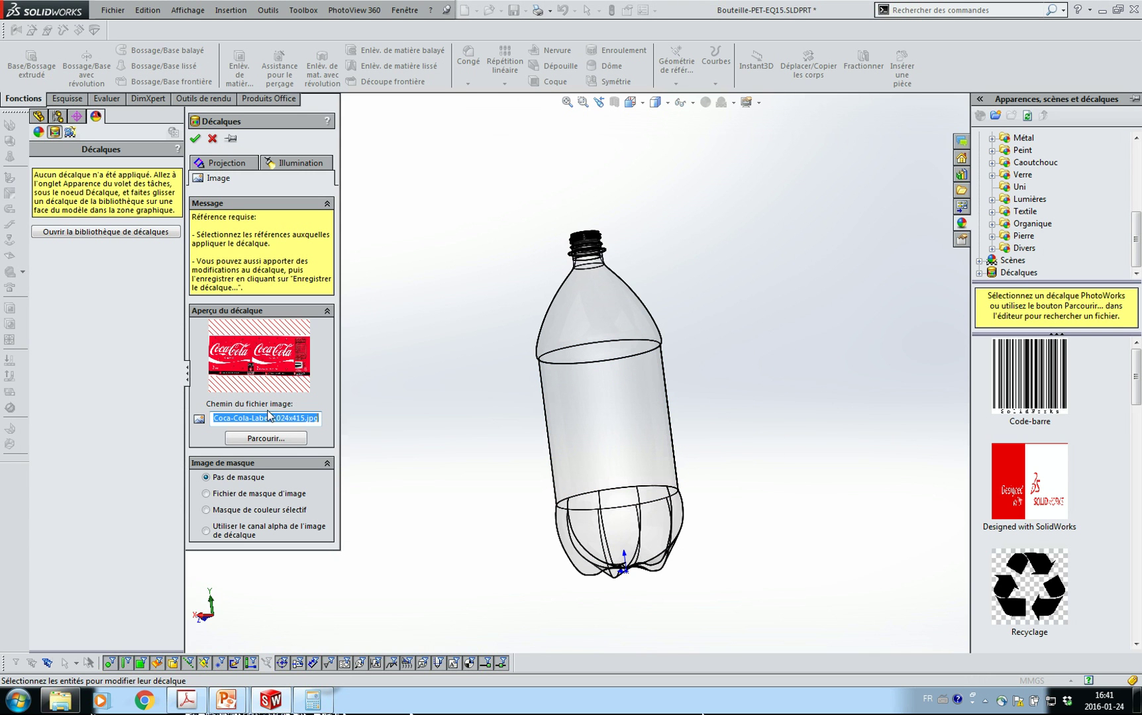
{"action": "left_click", "coordinate": [195, 140]}
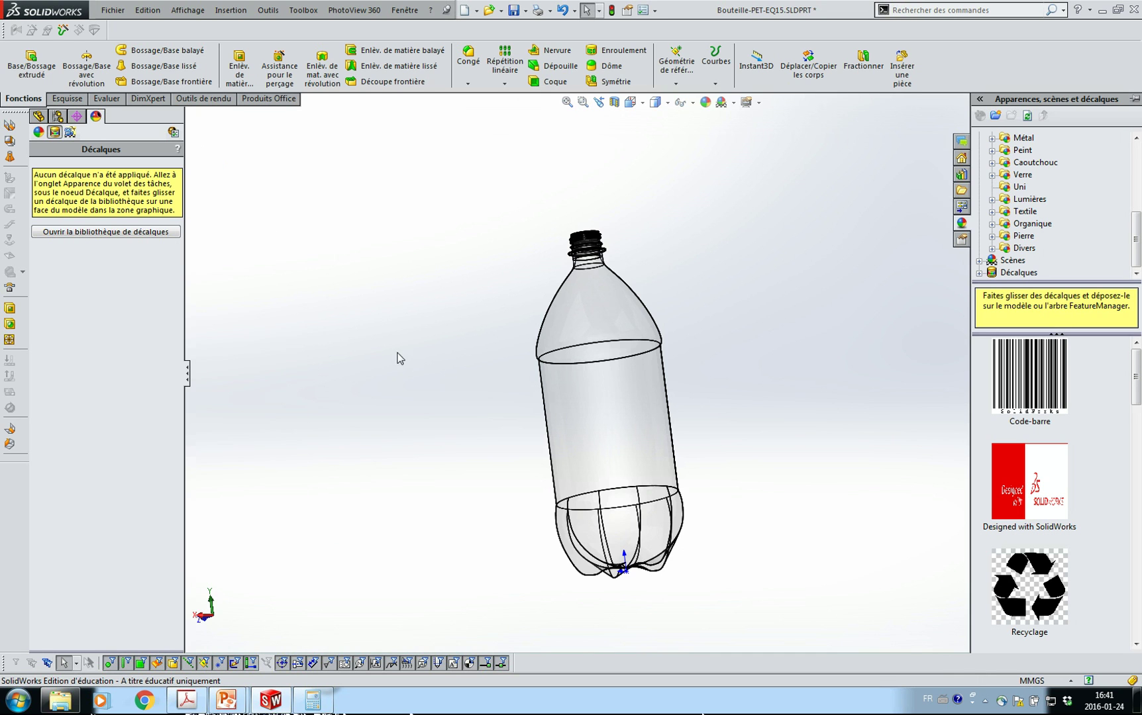
Place the Coca-Cola-Label-1024x415 decal from the étudiant folder of the Décalques library onto the bottle's cylindrical body face.
{"action": "left_click", "coordinate": [990, 273]}
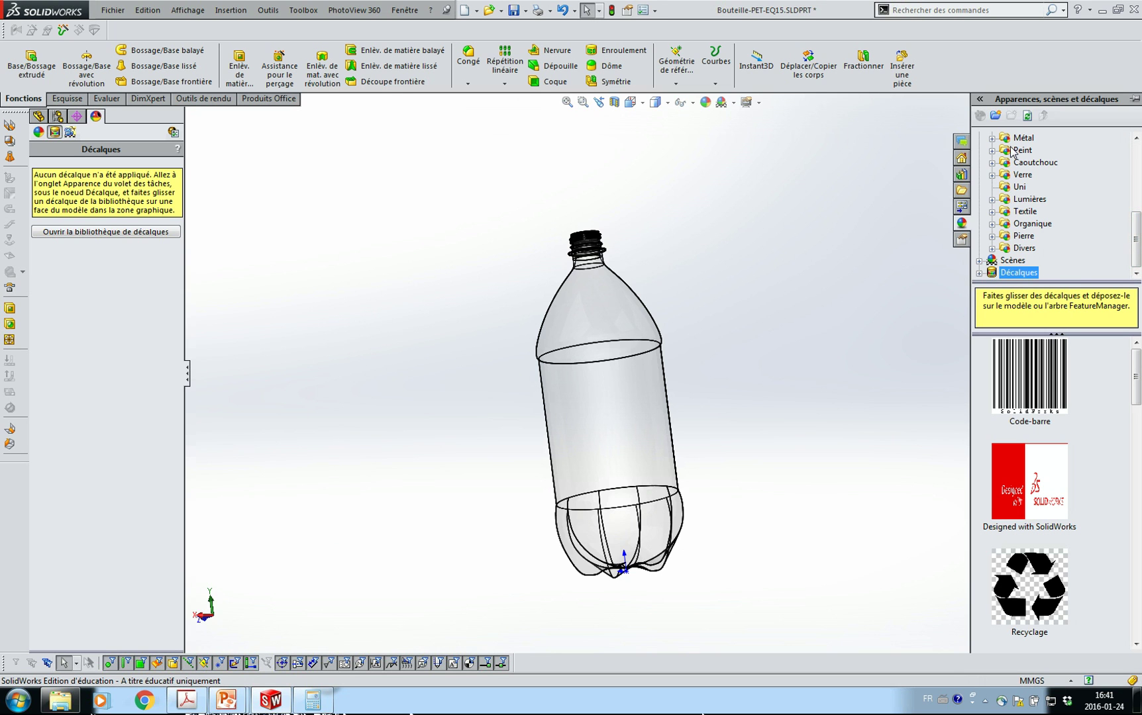
{"action": "left_click_drag", "start_coordinate": [1137, 239], "coordinate": [1136, 169]}
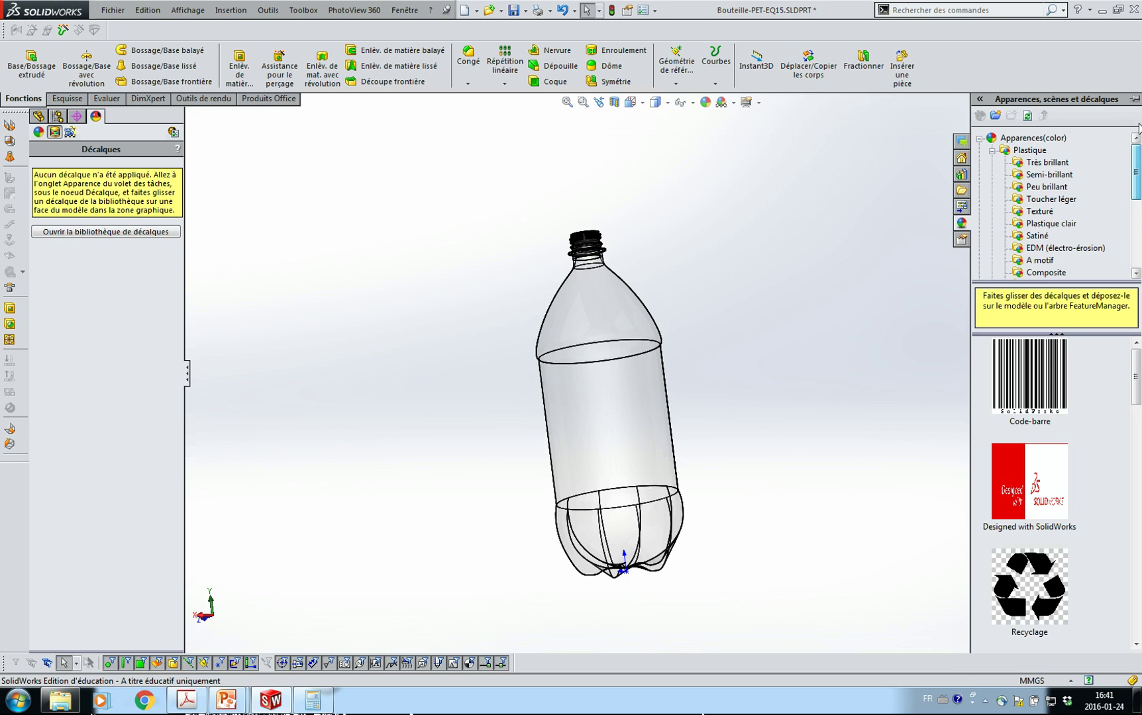
{"action": "left_click", "coordinate": [993, 153]}
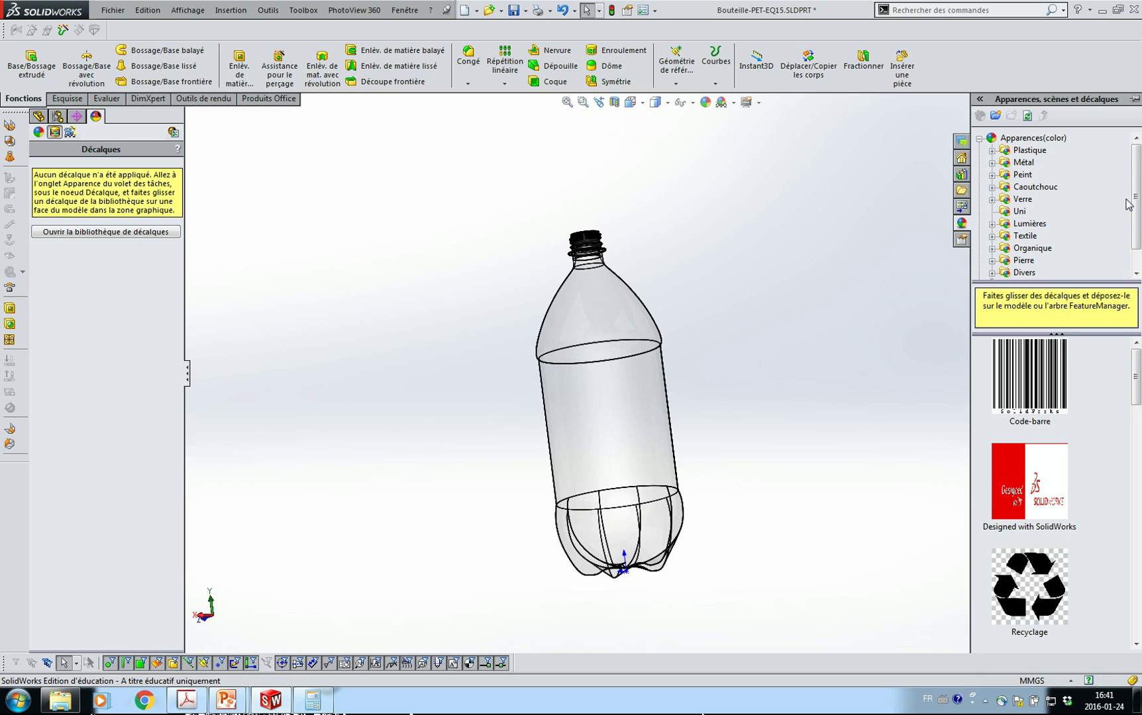
{"action": "left_click_drag", "start_coordinate": [1134, 207], "coordinate": [1135, 233]}
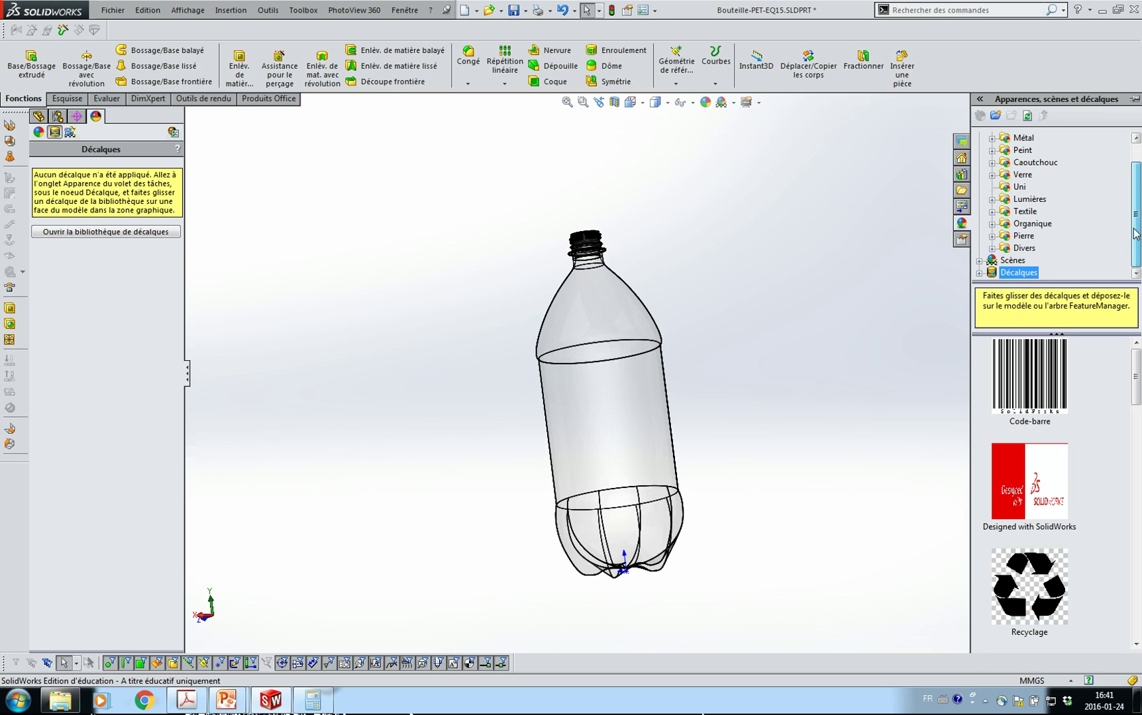
{"action": "left_click", "coordinate": [979, 272]}
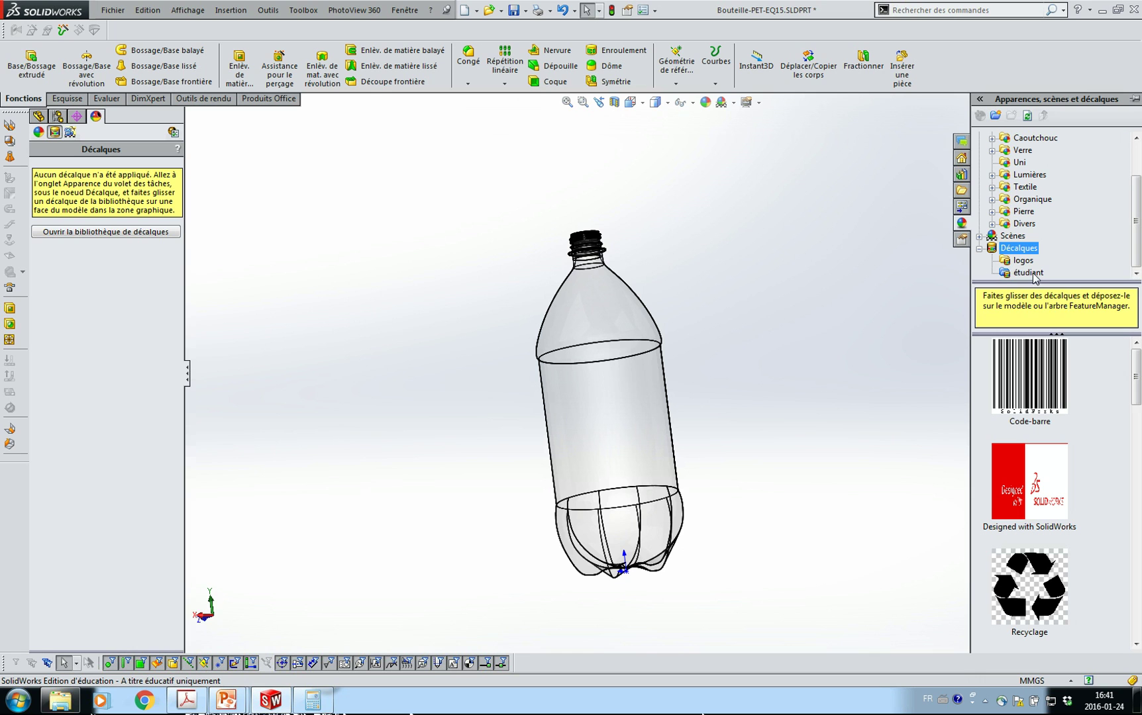
{"action": "left_click", "coordinate": [1027, 273]}
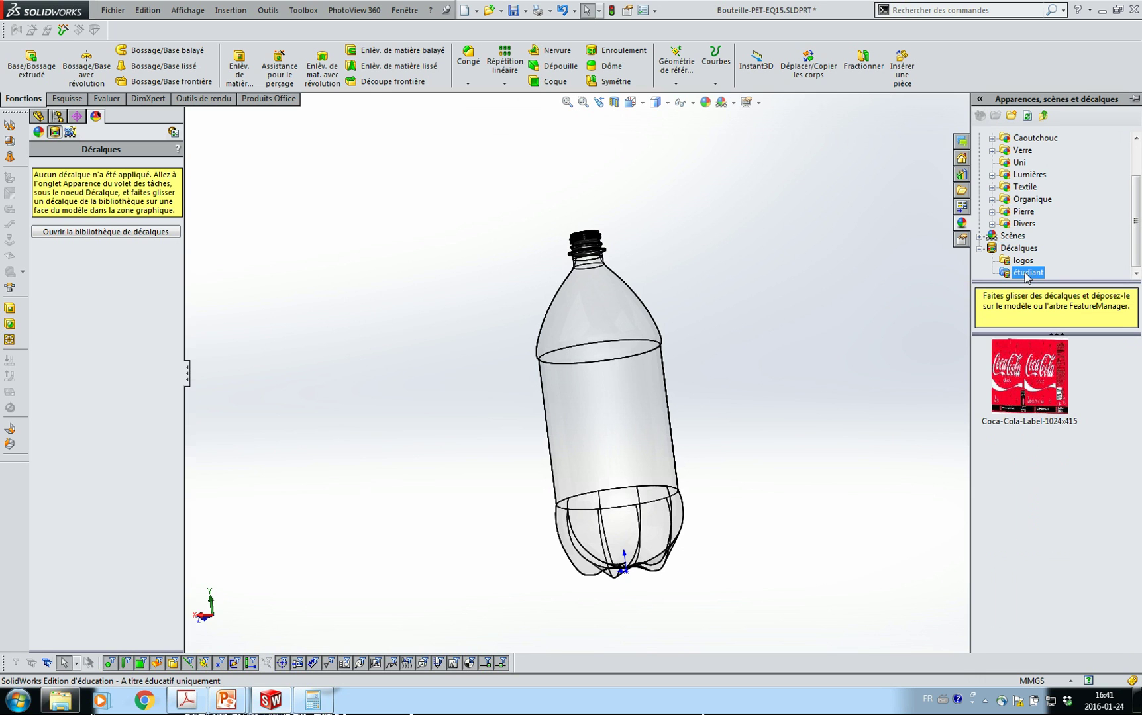
{"action": "left_click_drag", "start_coordinate": [1031, 374], "coordinate": [631, 431]}
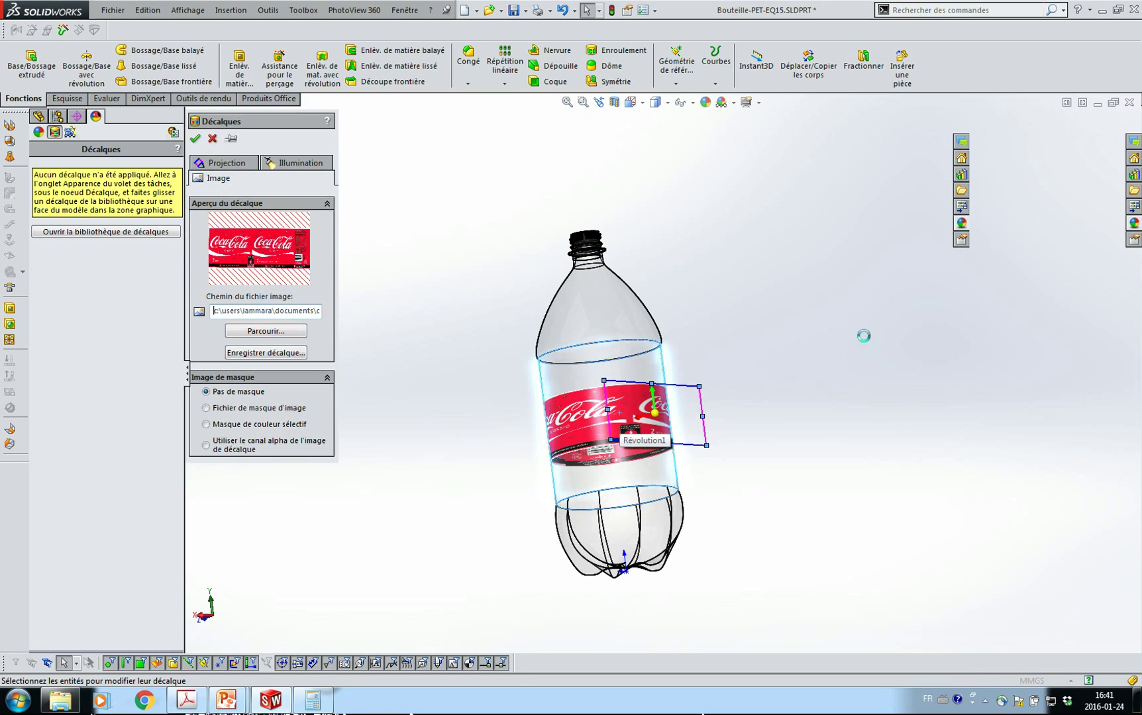
Fit the decal's height to the selected body face with constant proportions (Ajuster hauteur à la sélection) and accept the decal.
{"action": "middle_click_drag", "start_coordinate": [811, 338], "coordinate": [785, 420]}
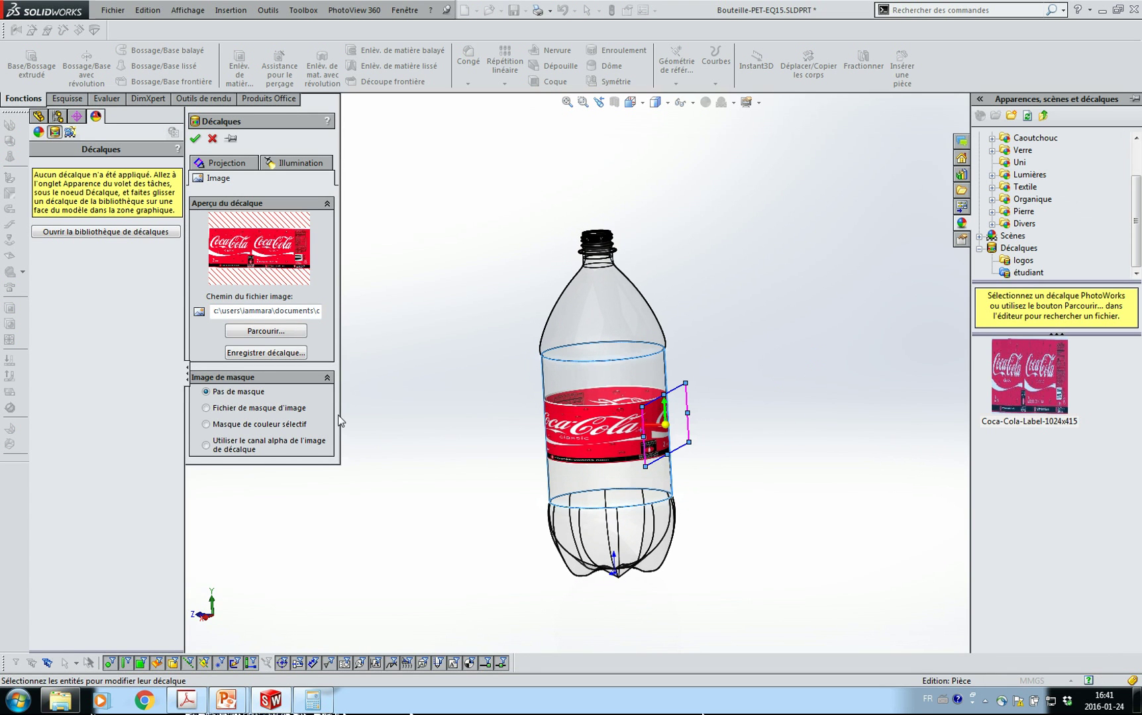
{"action": "left_click", "coordinate": [226, 163]}
{"action": "left_click_drag", "start_coordinate": [338, 331], "coordinate": [336, 409]}
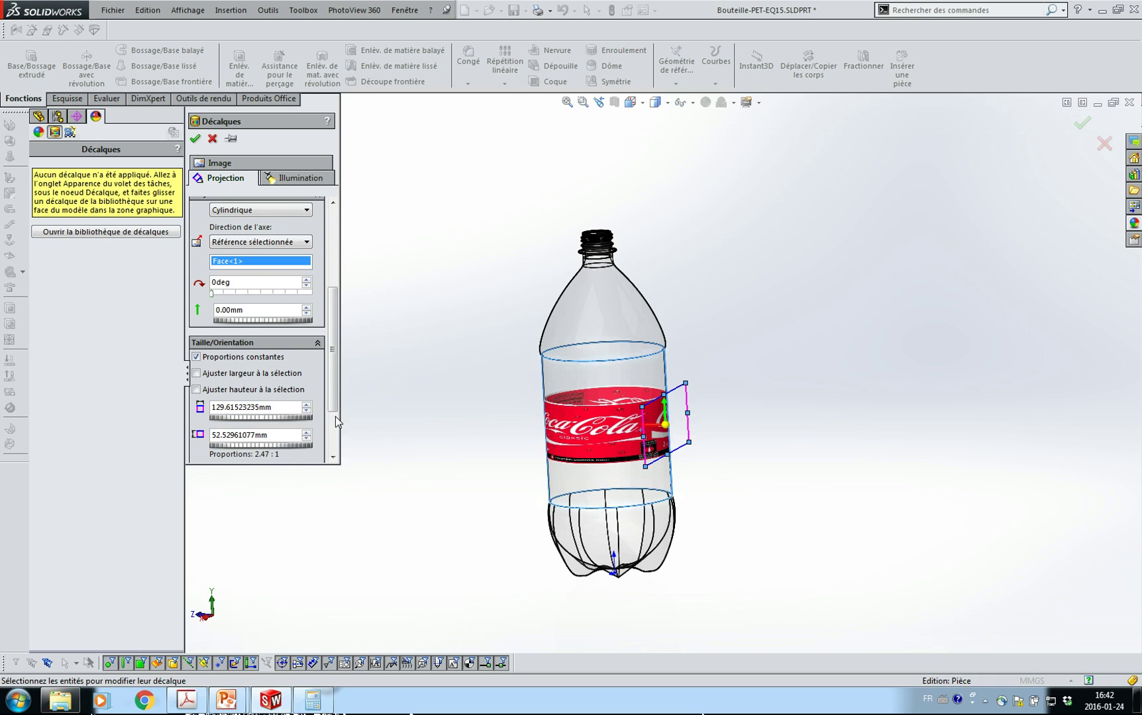
{"action": "left_click", "coordinate": [208, 391]}
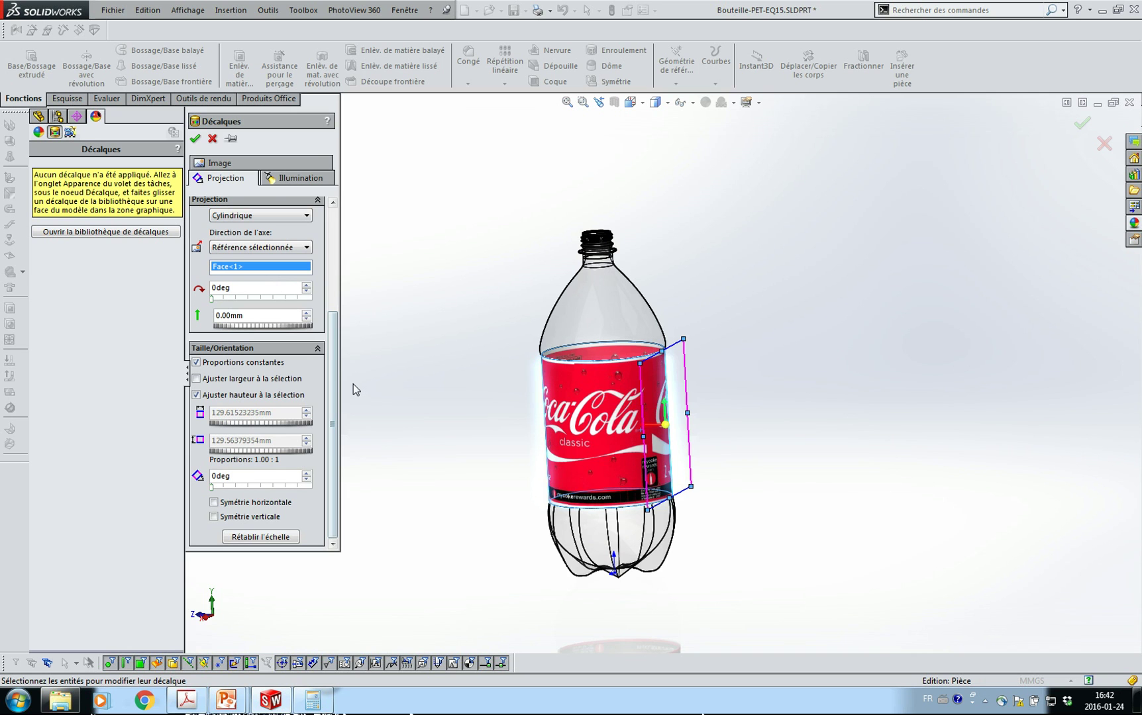
{"action": "left_click", "coordinate": [195, 139]}
Inspect the applied label all around the bottle from several angles.
{"action": "middle_click_drag", "start_coordinate": [365, 390], "coordinate": [329, 200]}
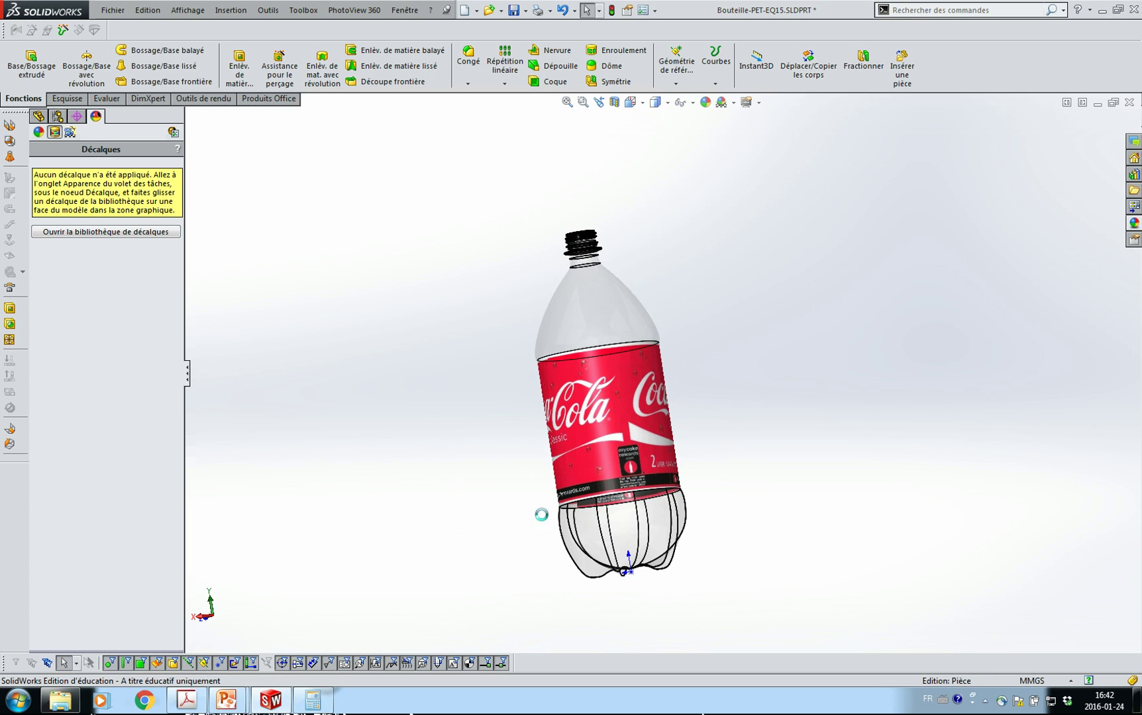
{"action": "middle_click_drag", "start_coordinate": [566, 509], "coordinate": [683, 326]}
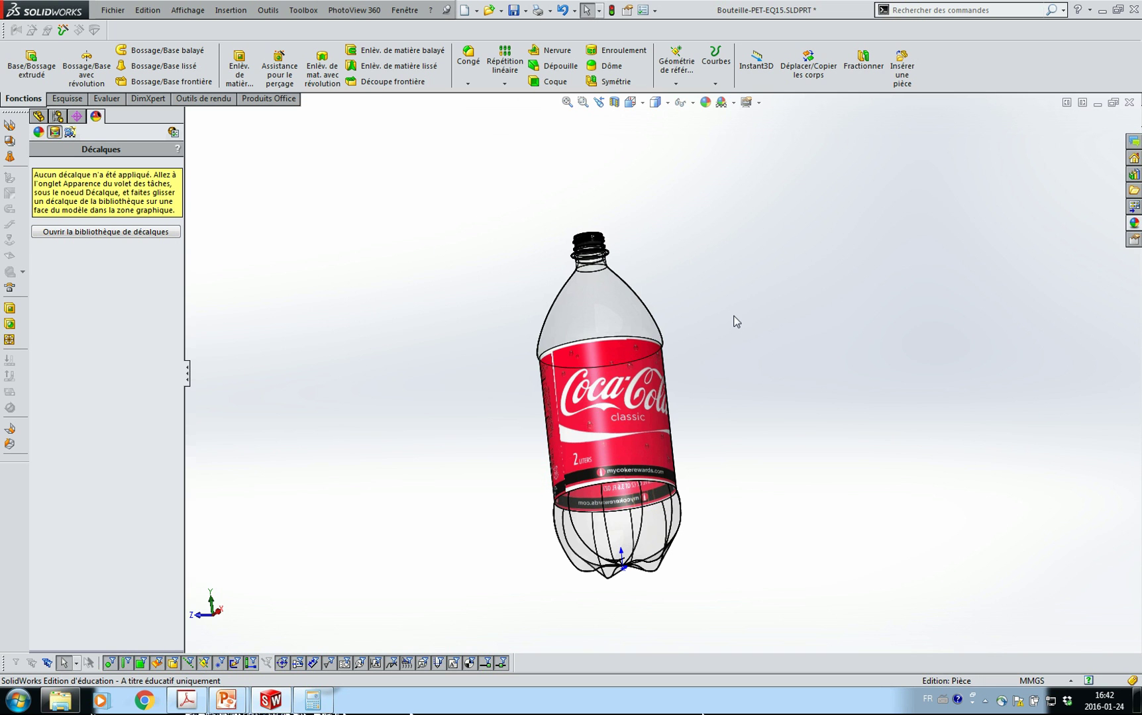
{"action": "middle_click_drag", "start_coordinate": [583, 176], "coordinate": [411, 60]}
{"action": "left_click", "coordinate": [345, 11]}
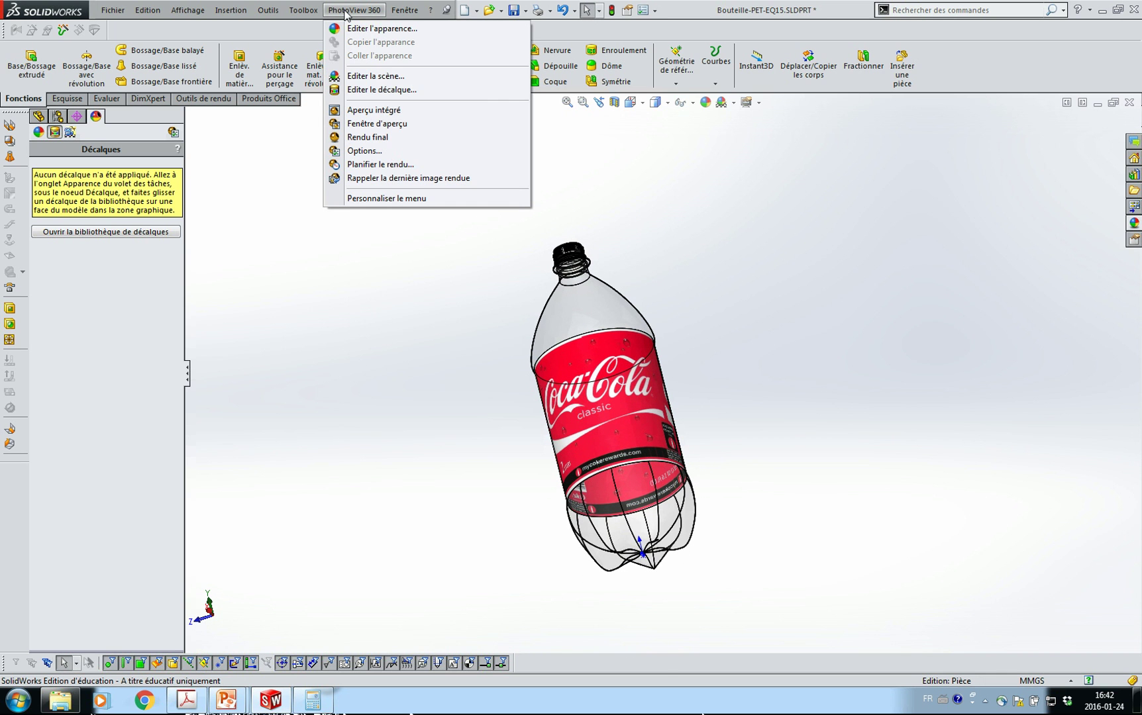
{"action": "left_click", "coordinate": [454, 280]}
{"action": "mouse_move", "coordinate": [453, 280]}
{"action": "middle_mouse_down"}
{"action": "mouse_move", "coordinate": [517, 262]}
{"action": "mouse_move", "coordinate": [603, 286]}
{"action": "mouse_move", "coordinate": [620, 245]}
{"action": "mouse_move", "coordinate": [495, 237]}
{"action": "mouse_move", "coordinate": [448, 290]}
{"action": "middle_mouse_up"}
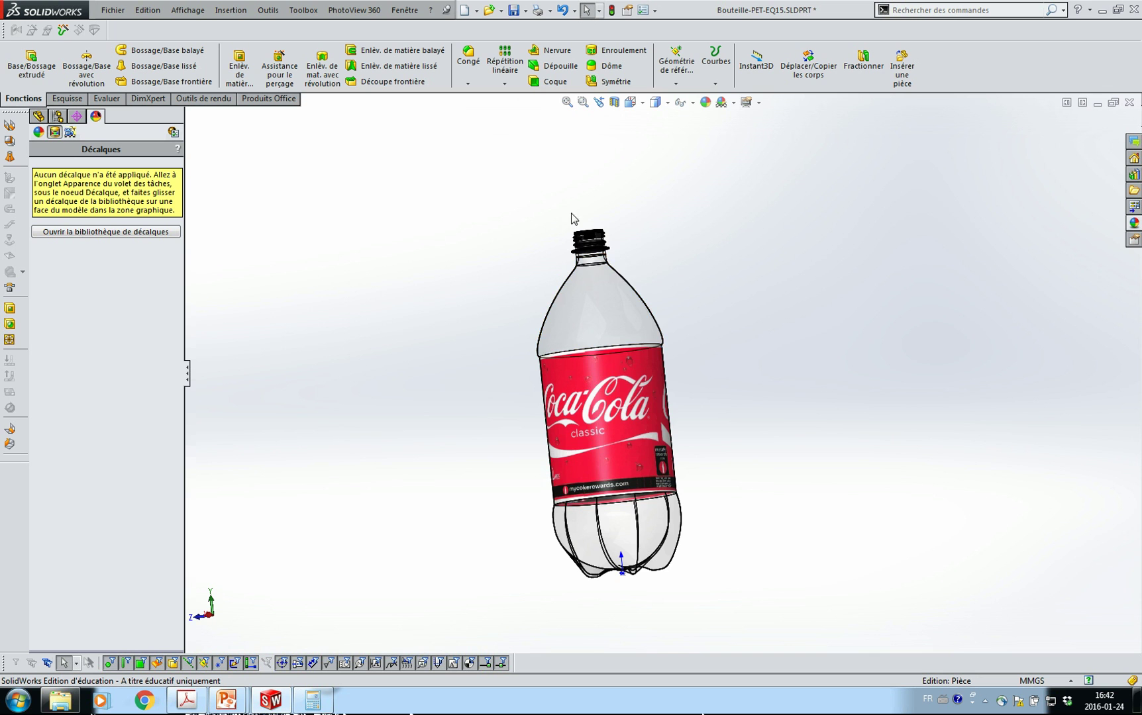
{"action": "scroll", "coordinate": [611, 285], "scroll_direction": "down", "scroll_amount": 3}
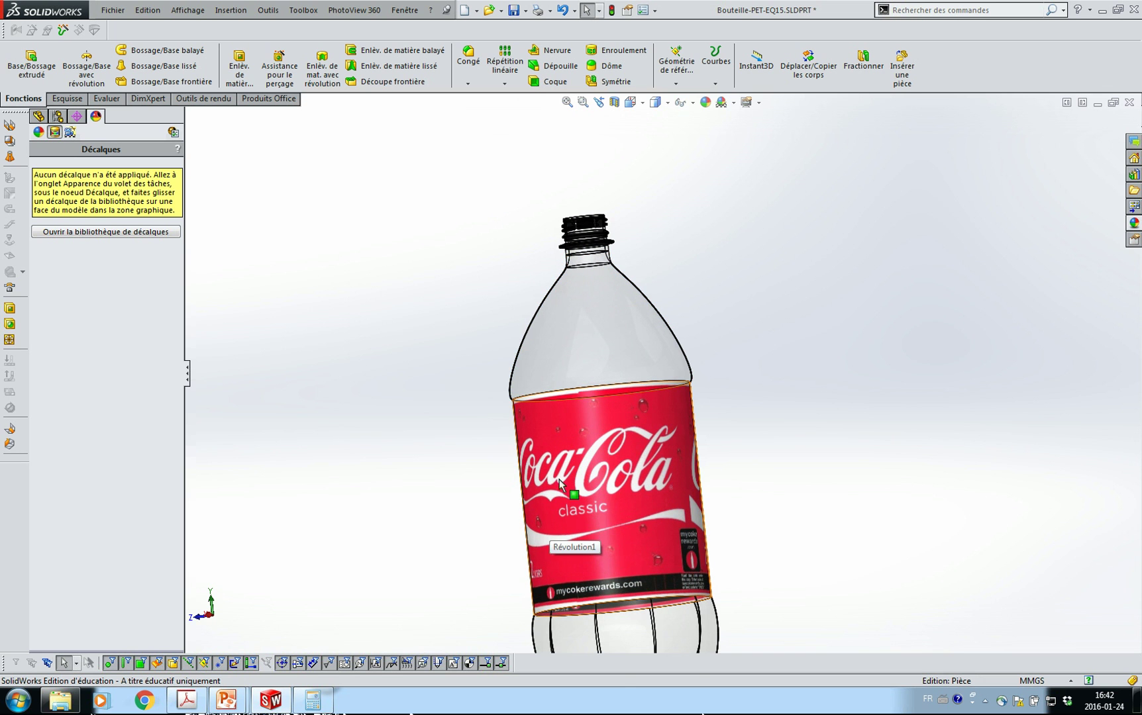
{"action": "scroll", "coordinate": [629, 453], "scroll_direction": "up", "scroll_amount": 2}
{"action": "middle_click_drag", "start_coordinate": [591, 437], "coordinate": [563, 444]}
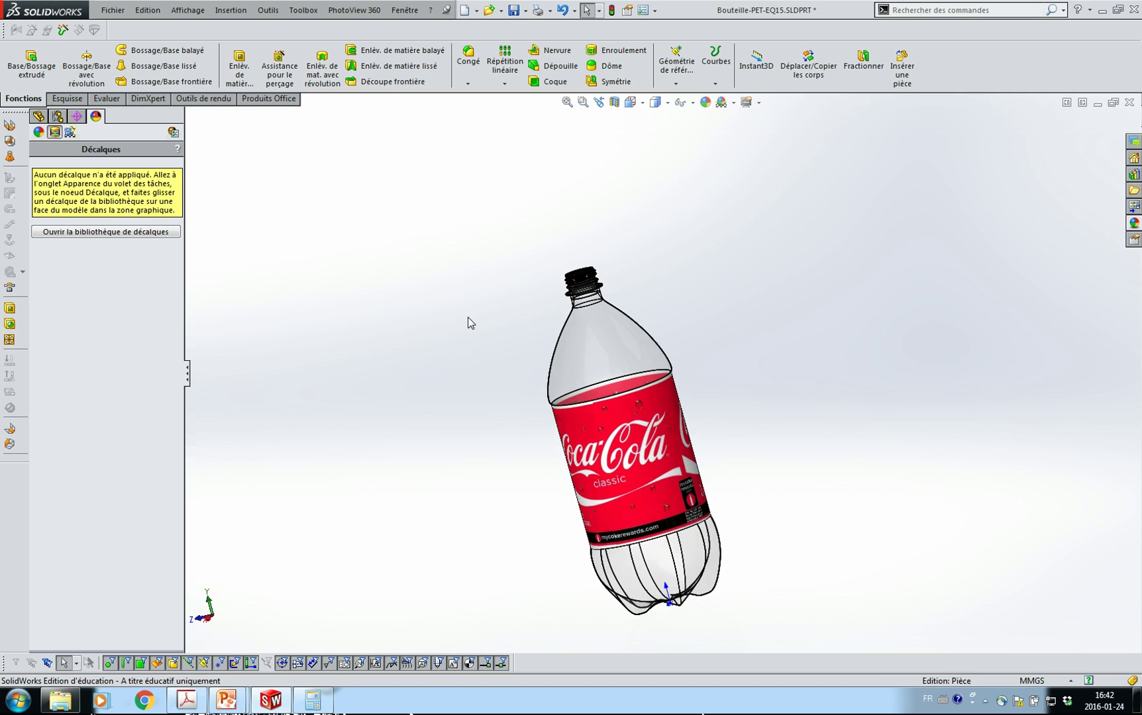
Examine the translucent shoulder and threaded neck up close, and bring the feature tree back into view.
{"action": "scroll", "coordinate": [642, 339], "scroll_direction": "down", "scroll_amount": 3}
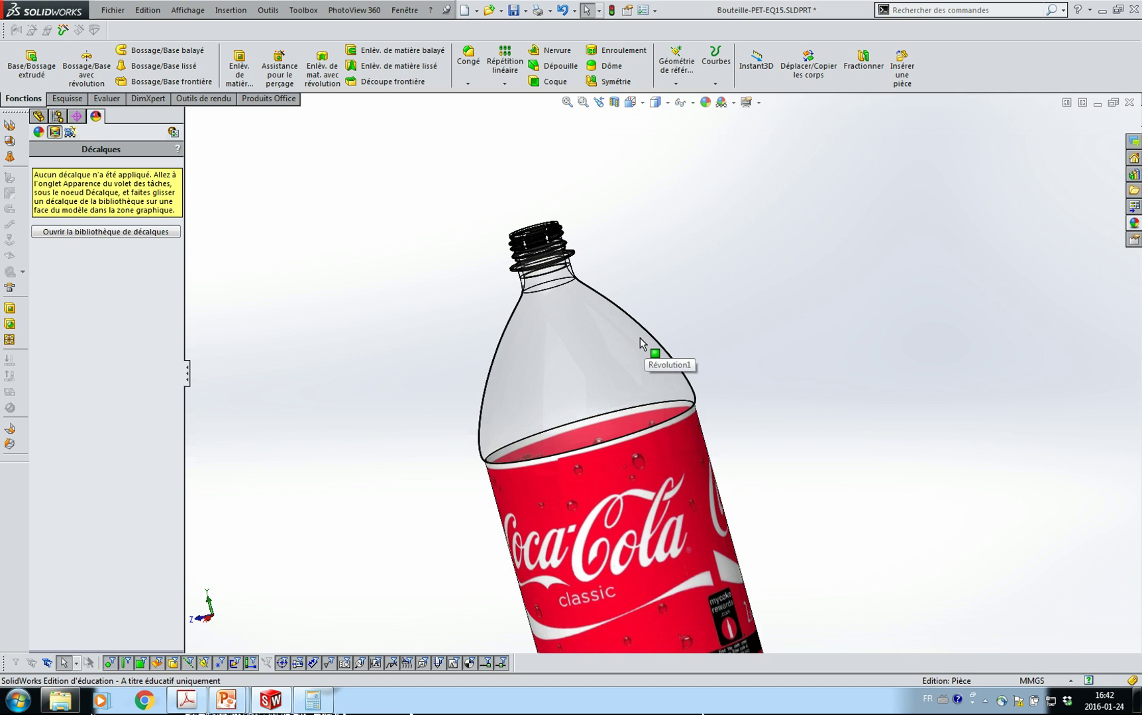
{"action": "scroll", "coordinate": [640, 343], "scroll_direction": "up", "scroll_amount": 3}
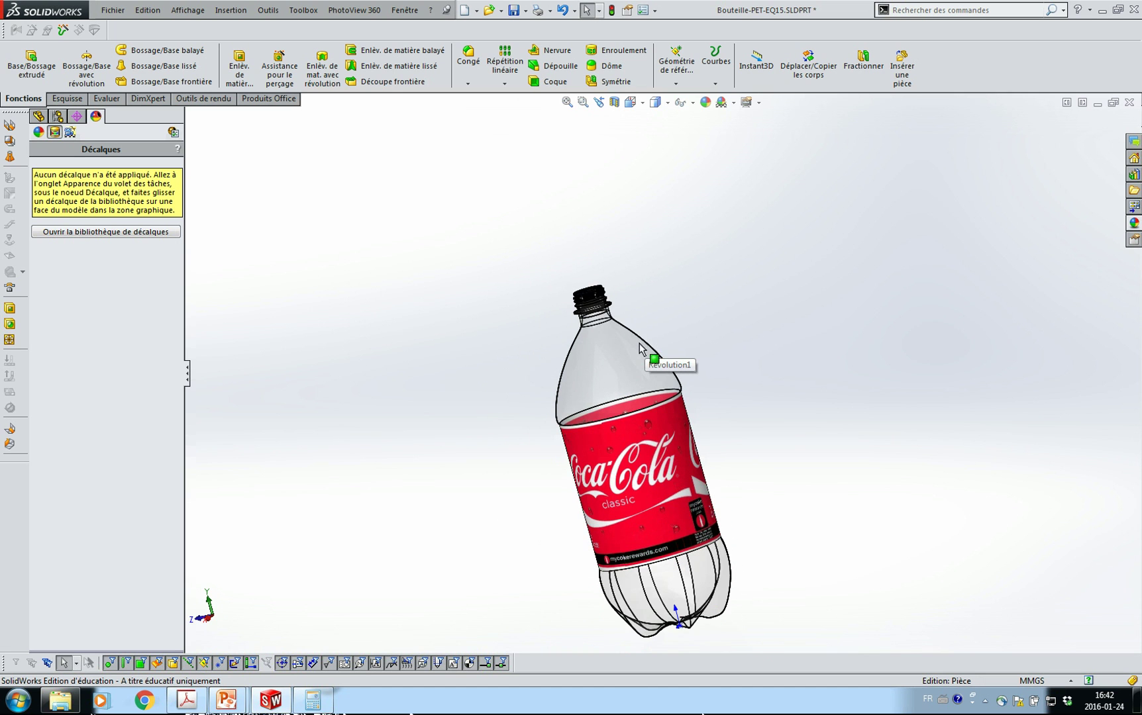
{"action": "scroll", "coordinate": [638, 343], "scroll_direction": "down", "scroll_amount": 6}
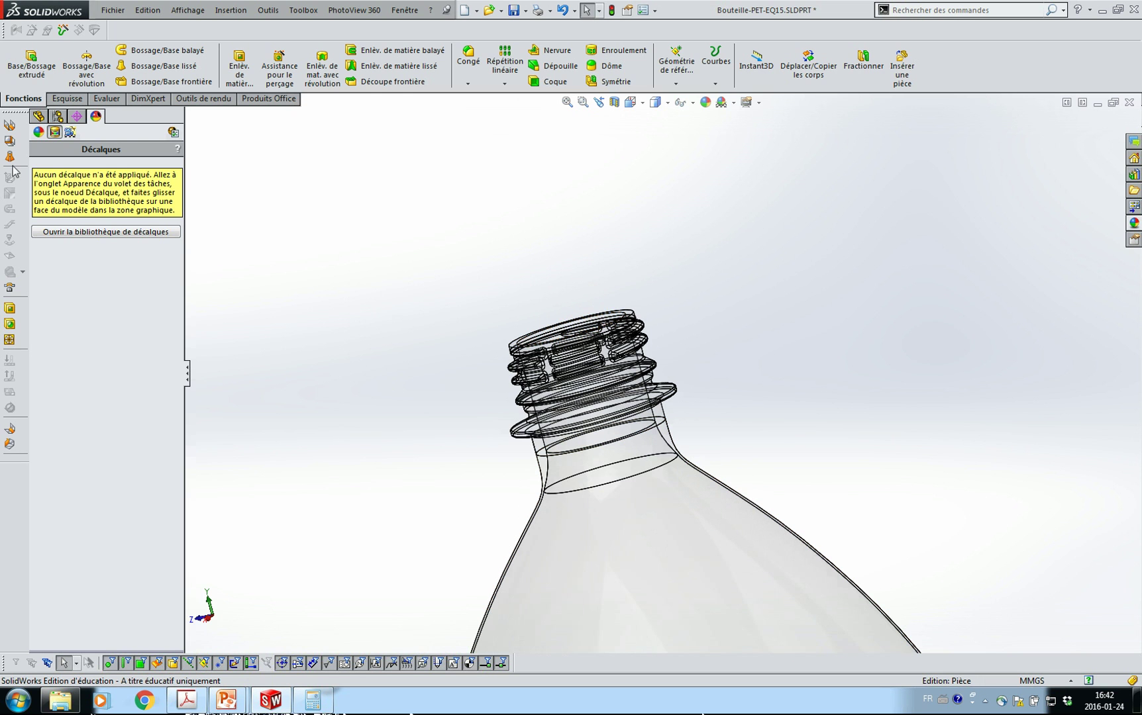
{"action": "left_click", "coordinate": [38, 116]}
{"action": "left_click", "coordinate": [119, 474]}
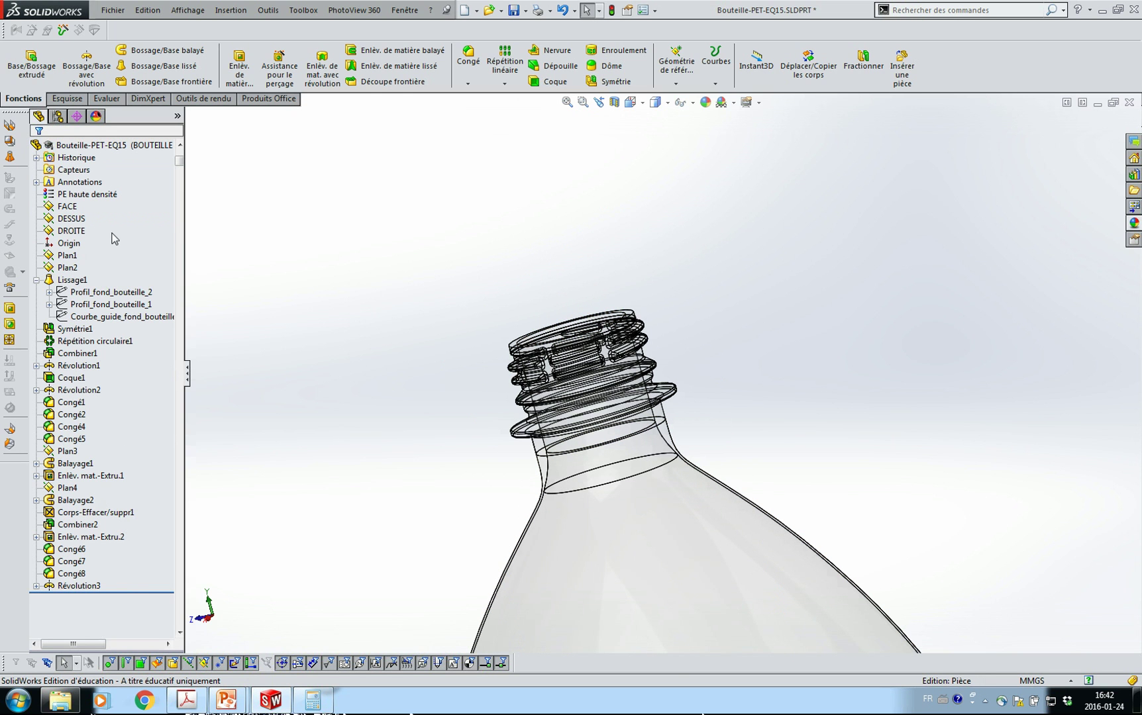
{"action": "scroll", "coordinate": [408, 413], "scroll_direction": "up", "scroll_amount": 8}
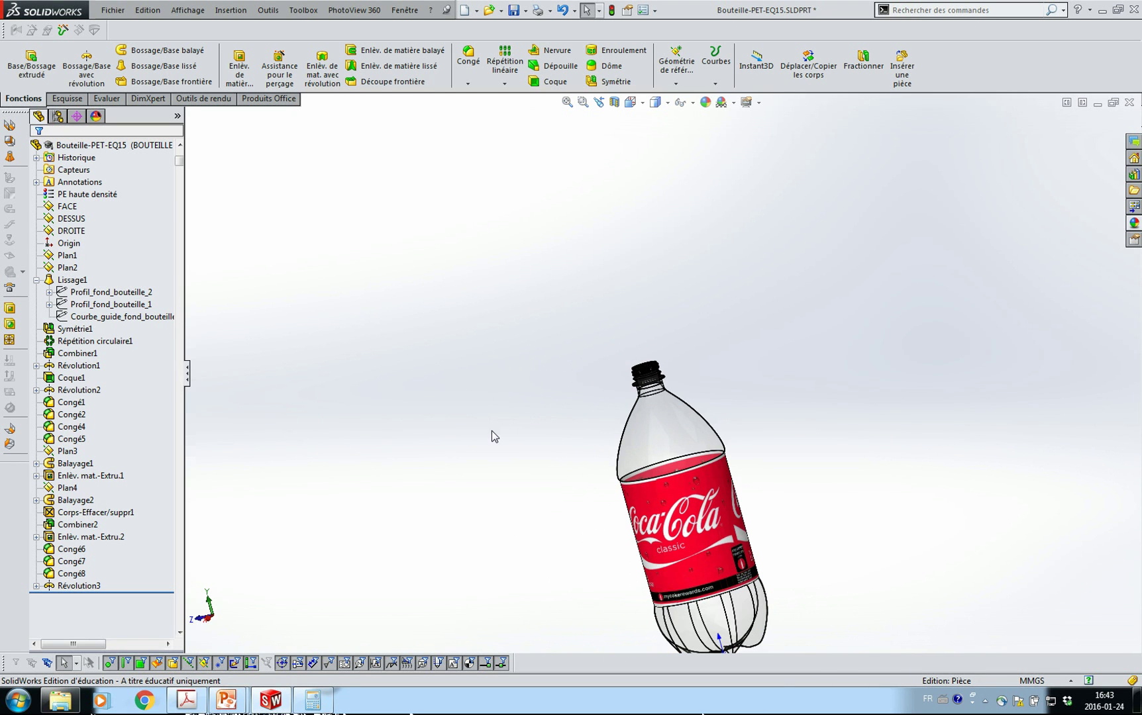
{"action": "scroll", "coordinate": [682, 431], "scroll_direction": "down", "scroll_amount": 5}
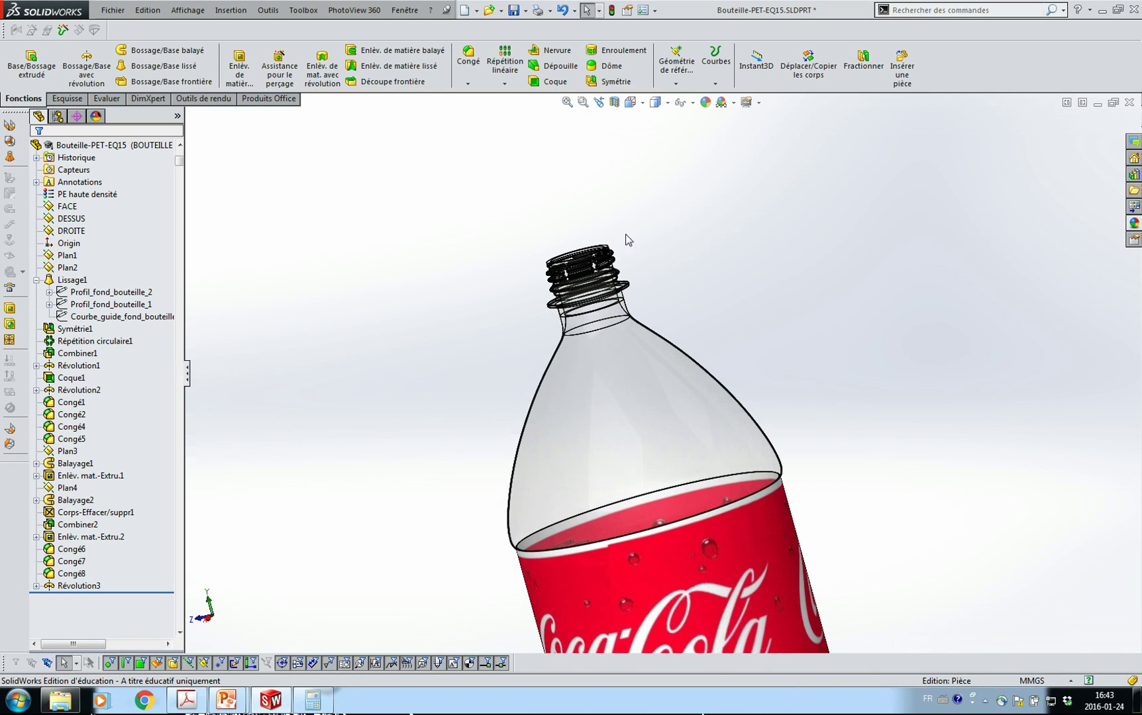